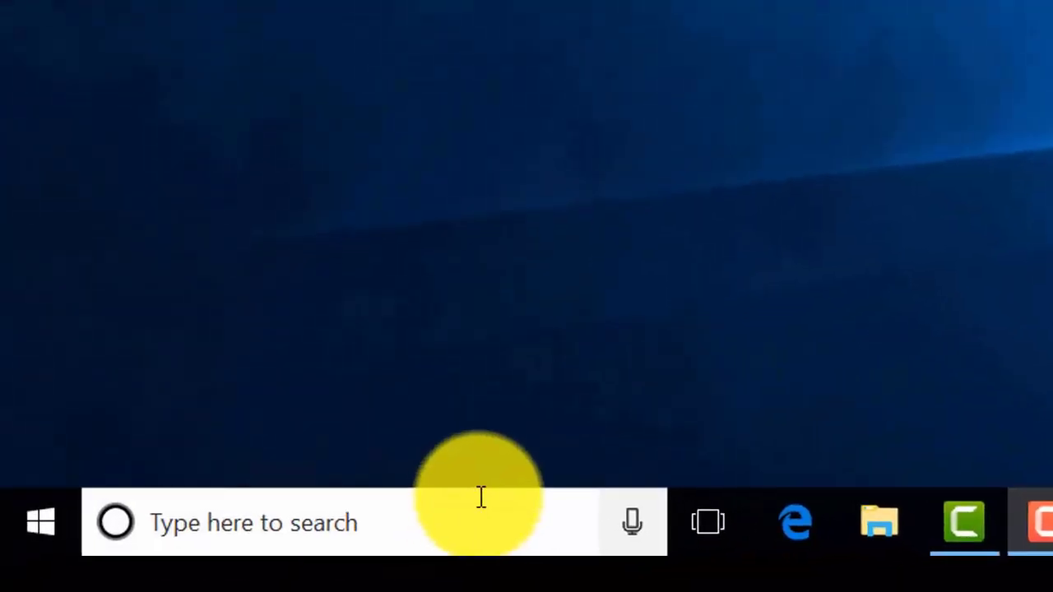
# Step: Search Windows for "control panel" and open the Control Panel desktop app
pyautogui.click(231, 581)
pyautogui.write('contro')
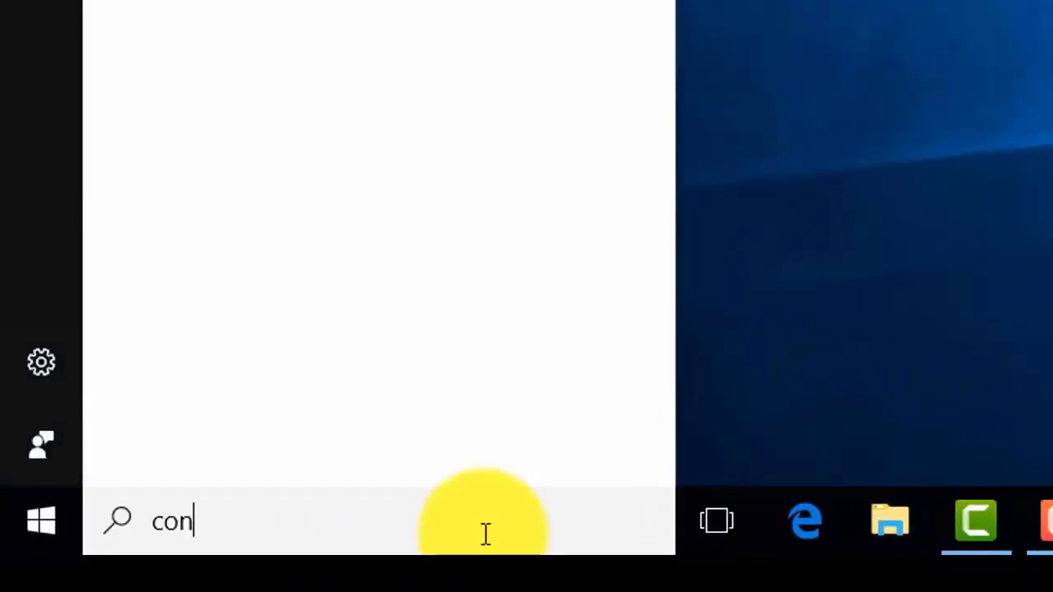
pyautogui.write('l panel')
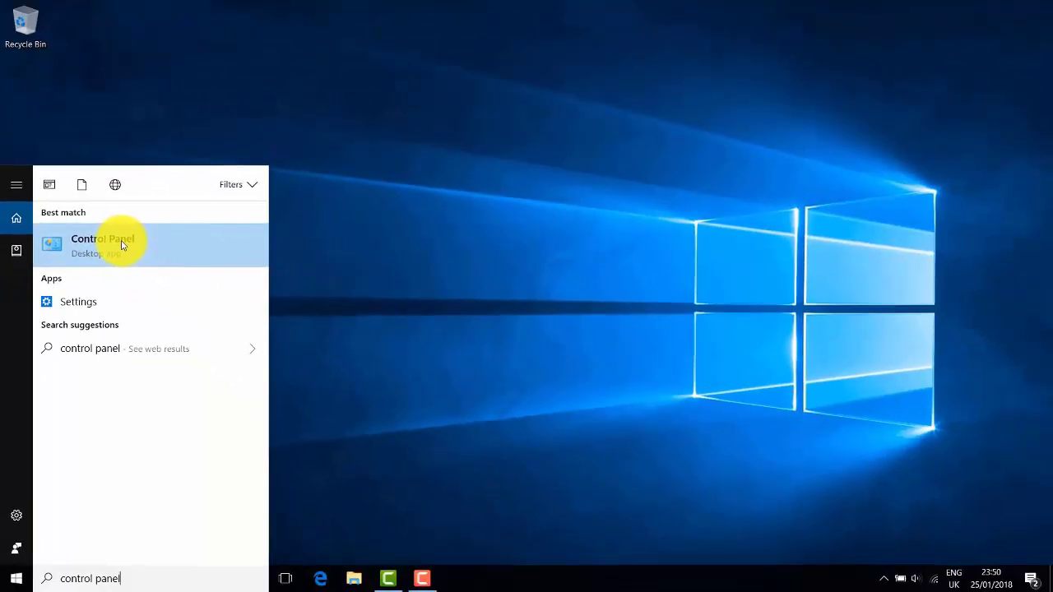
pyautogui.click(122, 245)
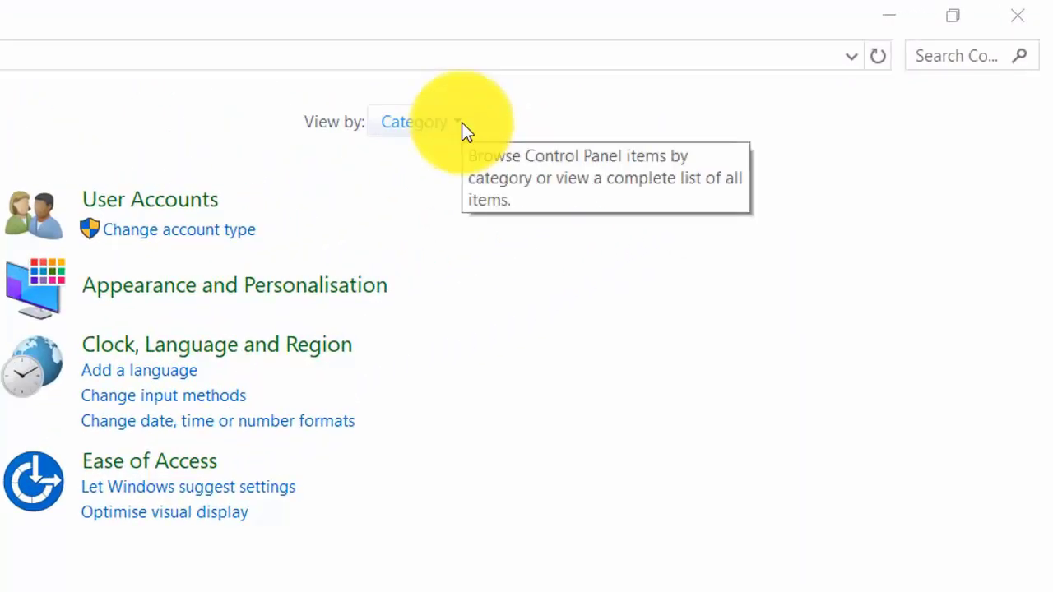
# Step: Change the Control Panel view from categories to large icons, and finally to small icons
pyautogui.click(461, 123)
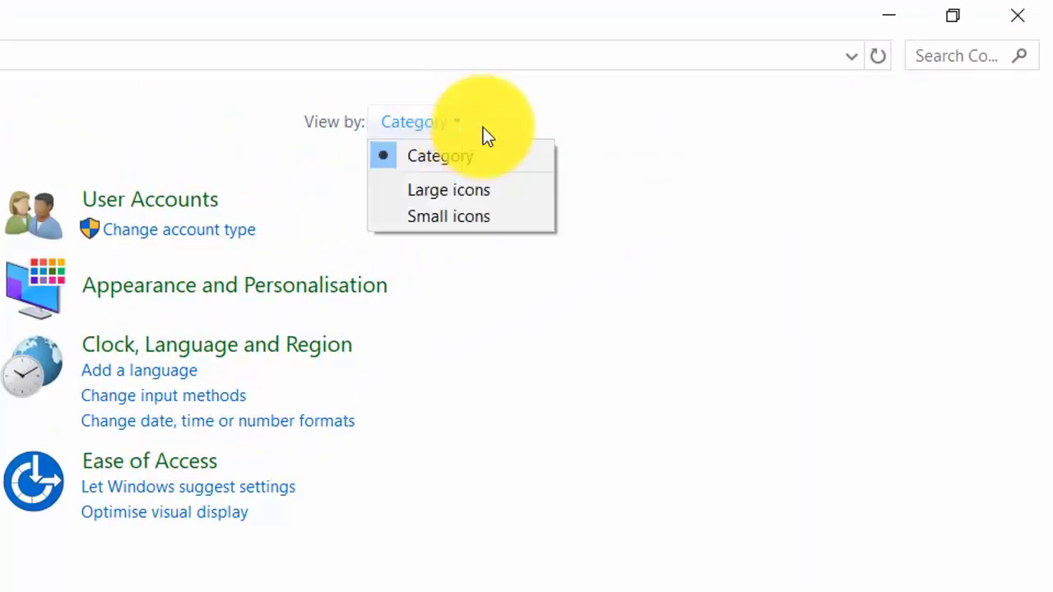
pyautogui.click(467, 191)
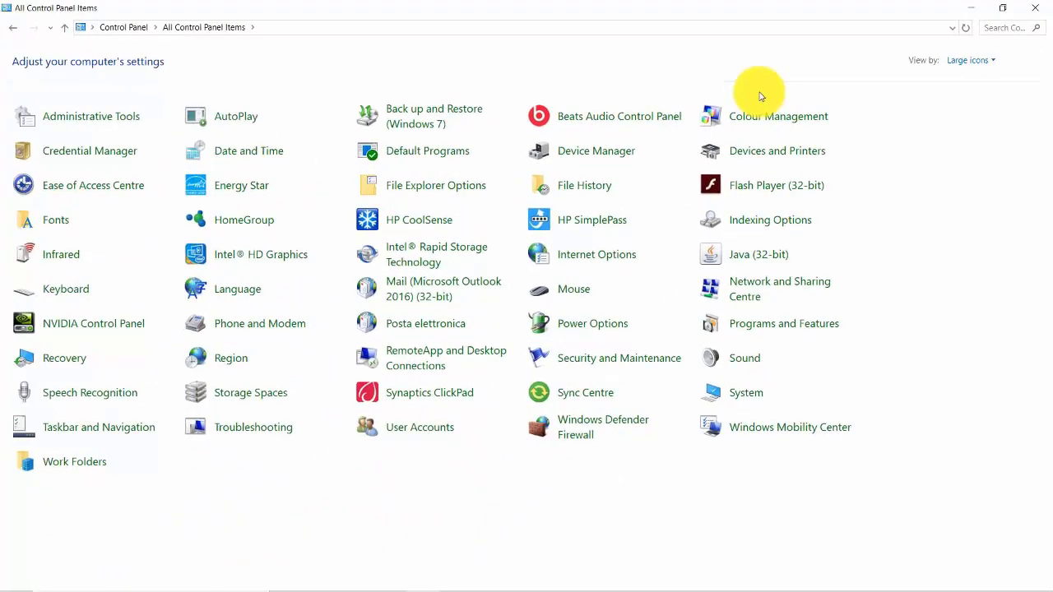
pyautogui.click(971, 60)
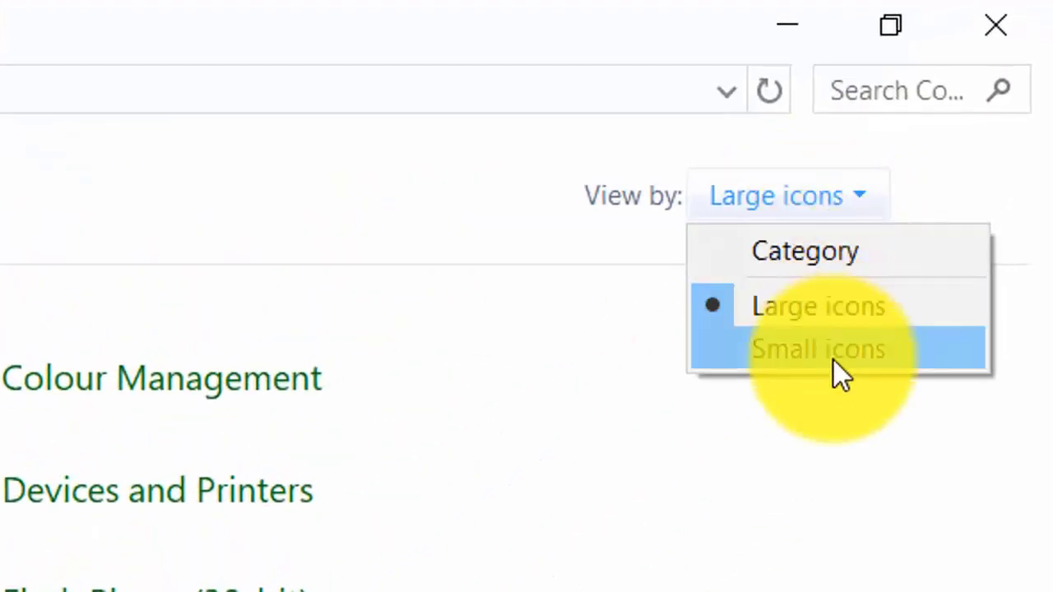
pyautogui.click(833, 360)
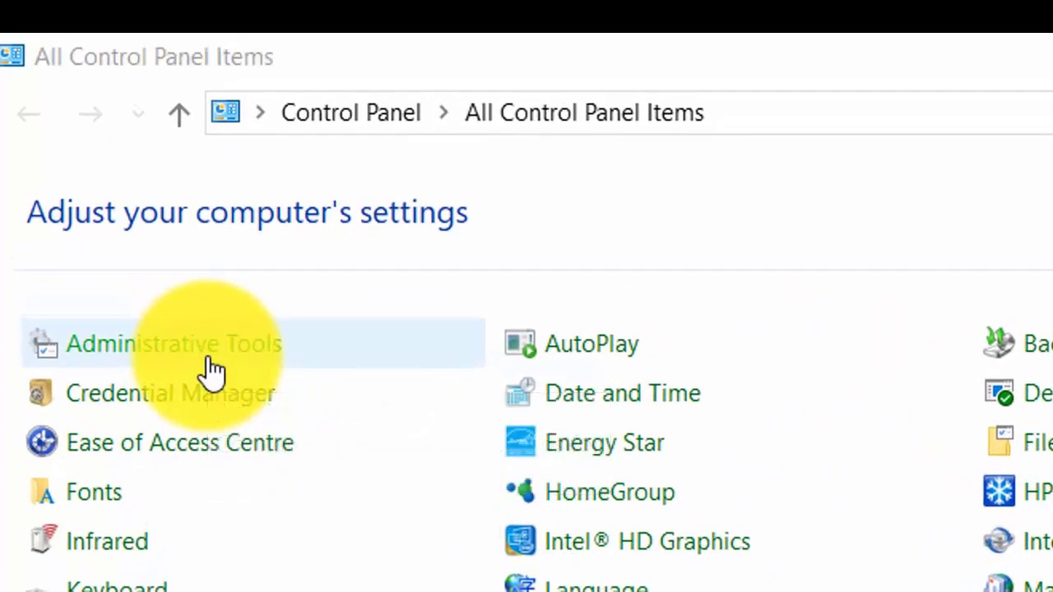
# Step: View the contents of Administrative Tools, return to All Control Panel Items and close the Control Panel window
pyautogui.click(204, 355)
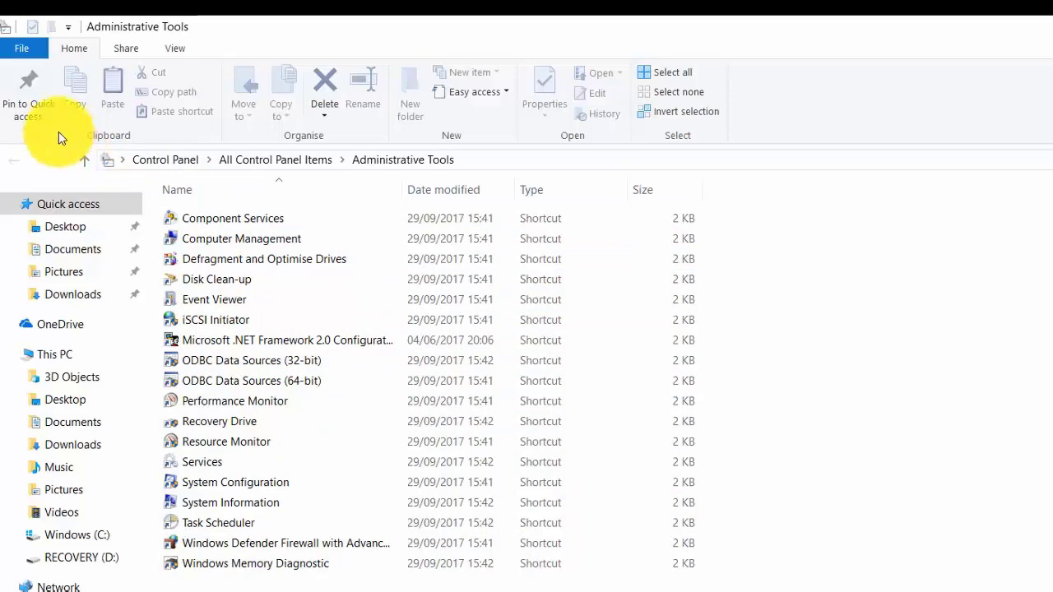
pyautogui.click(322, 162)
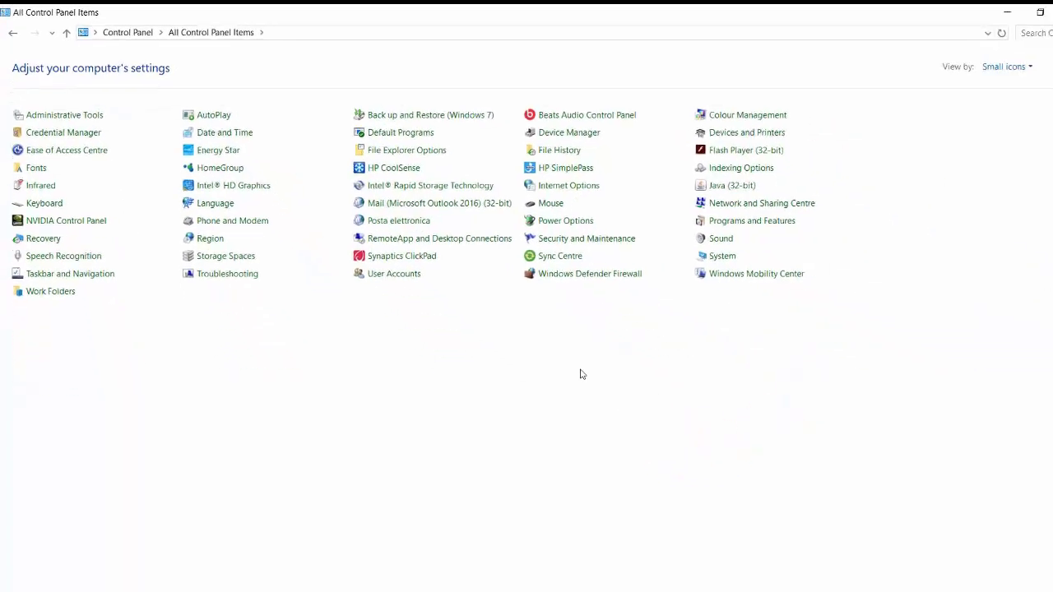
pyautogui.click(1041, 12)
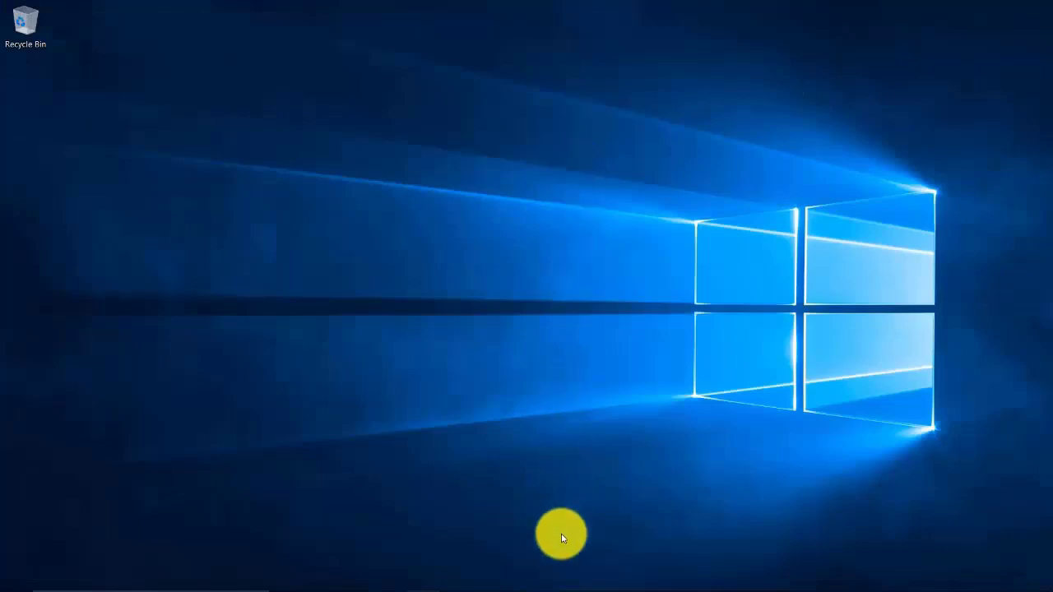
# Step: Open Windows Settings, maximise it to view all its categories, and close it again
pyautogui.moveTo(560, 581)
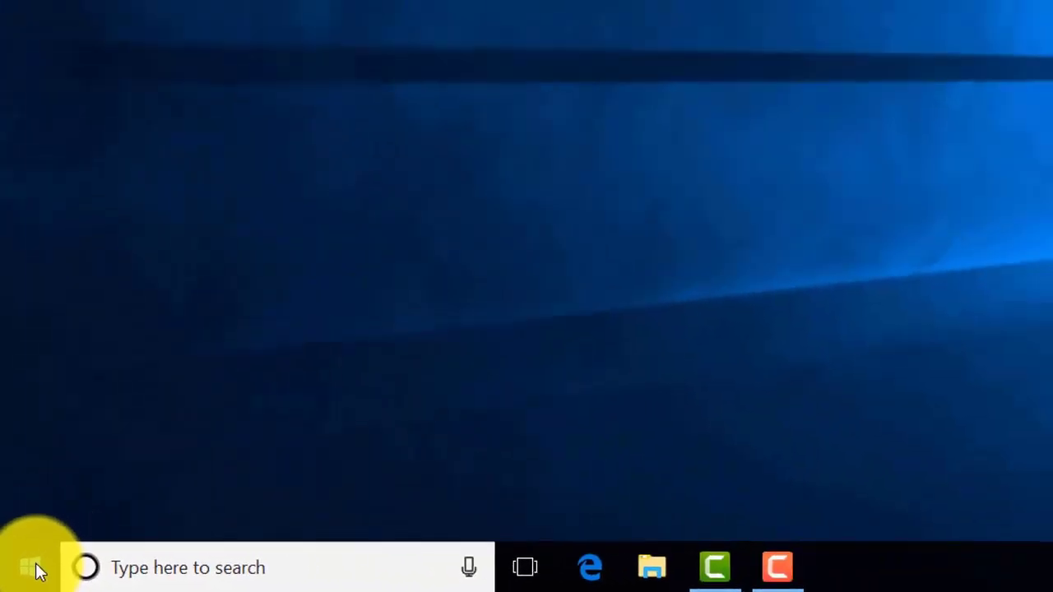
pyautogui.rightClick(75, 537)
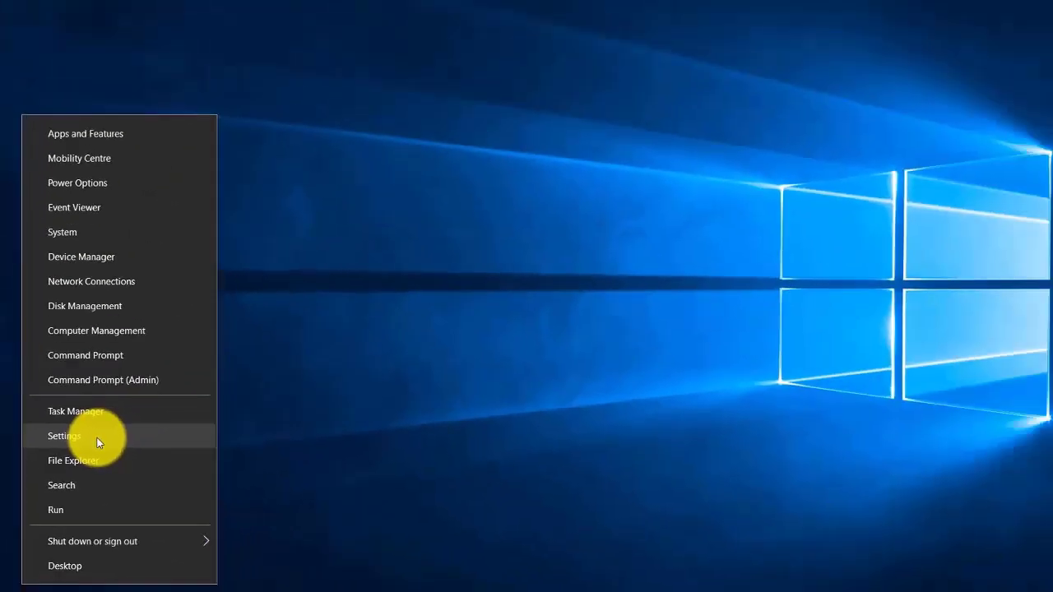
pyautogui.click(226, 364)
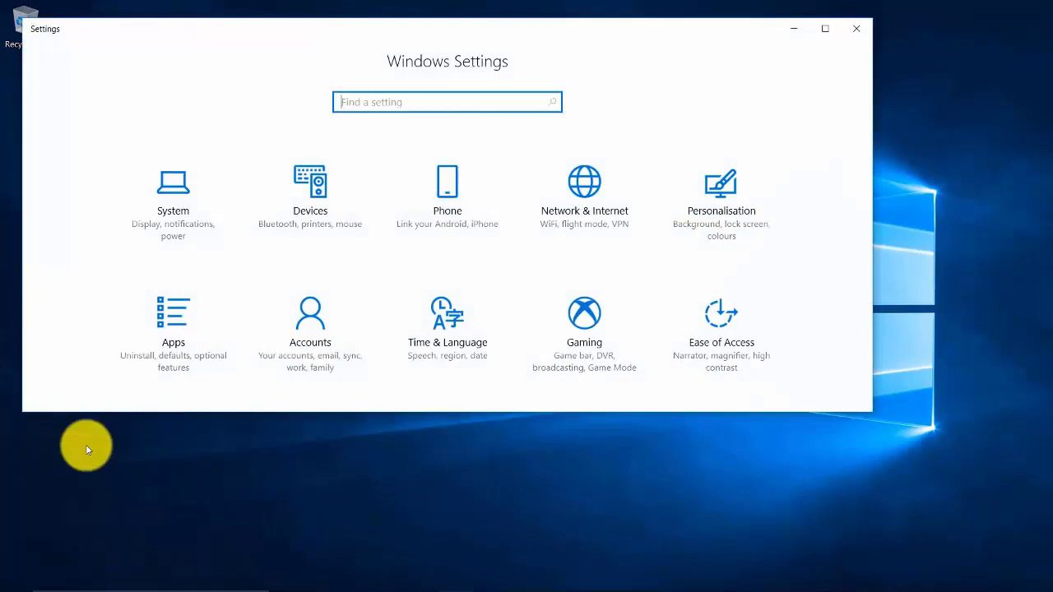
pyautogui.click(816, 31)
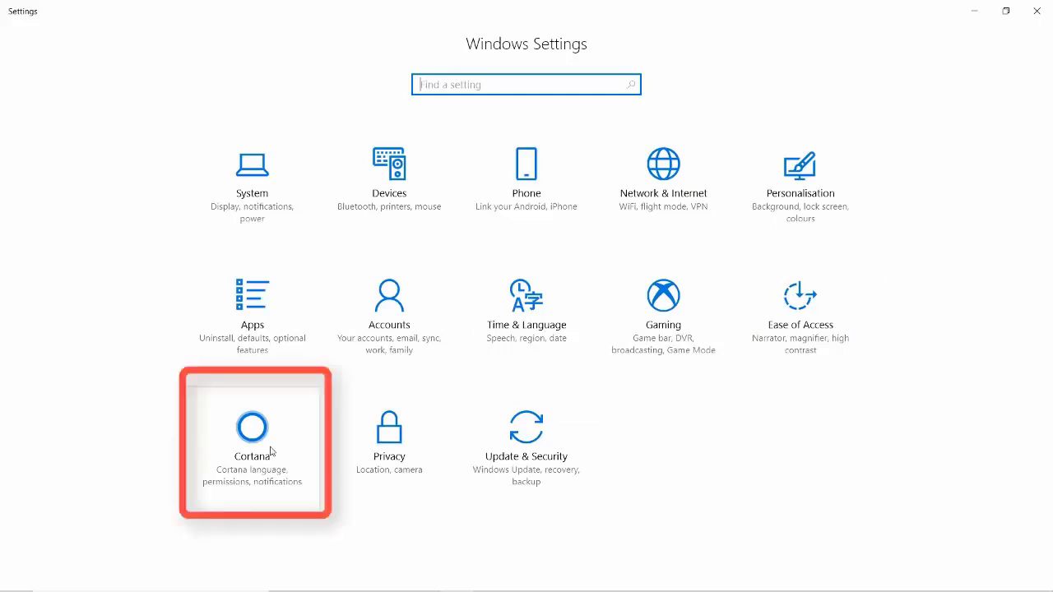
pyautogui.click(1043, 20)
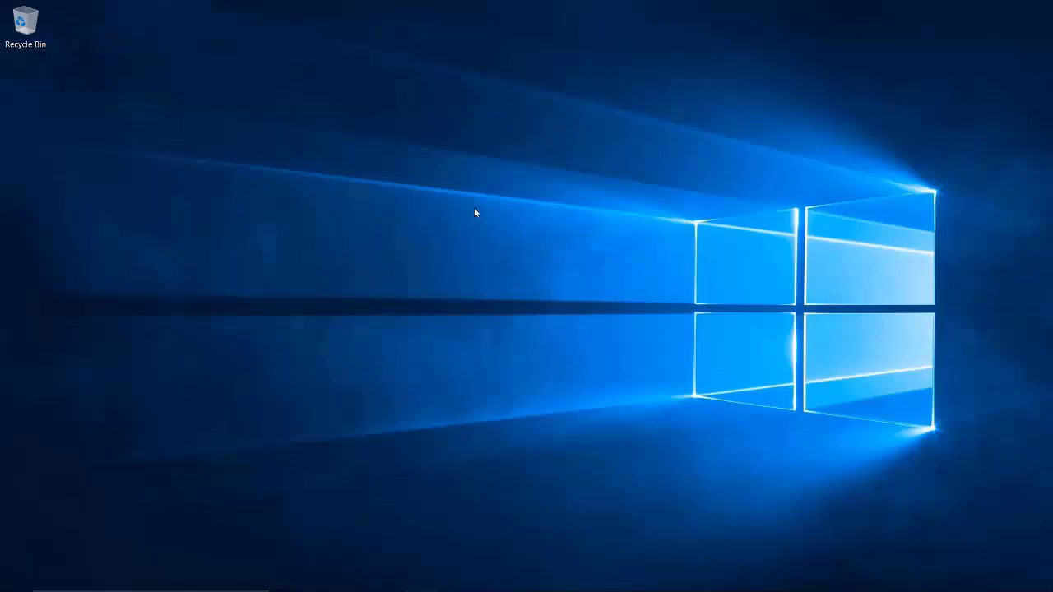
# Step: Reopen Windows Settings and go to the Background page under Personalisation
pyautogui.moveTo(529, 586)
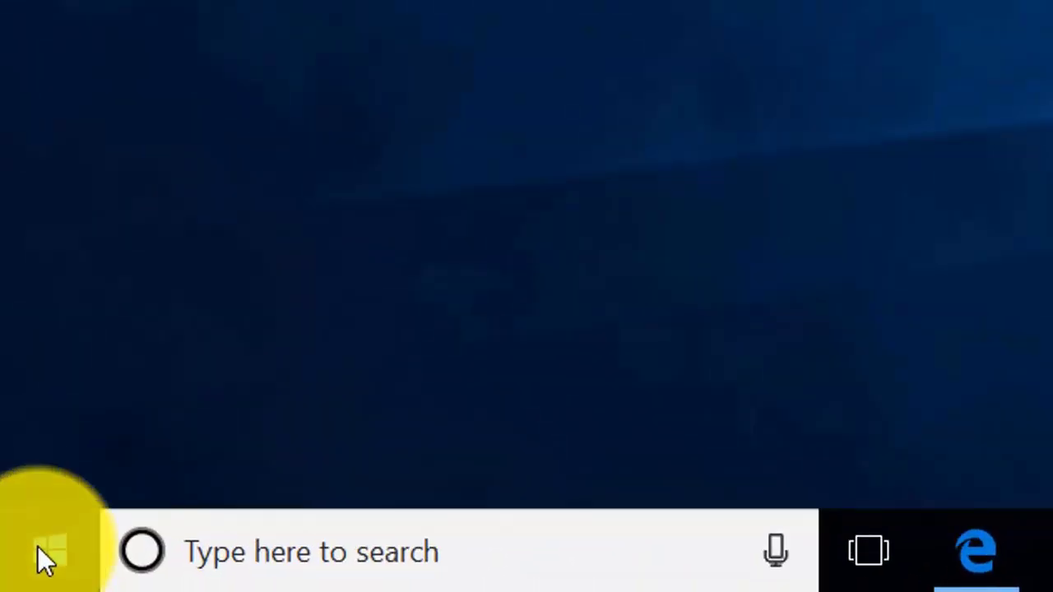
pyautogui.click(39, 548)
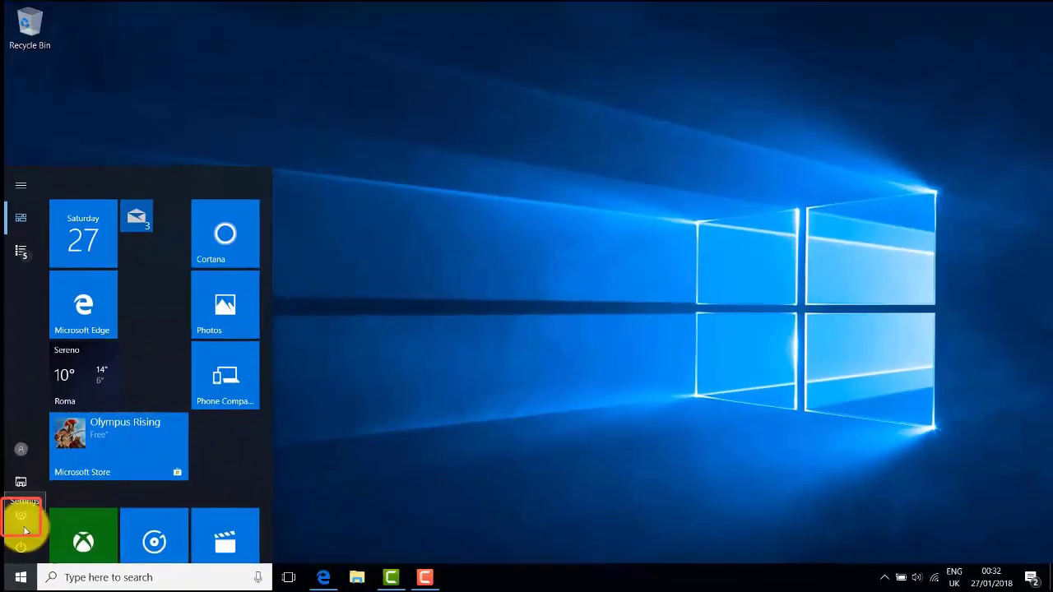
pyautogui.click(64, 381)
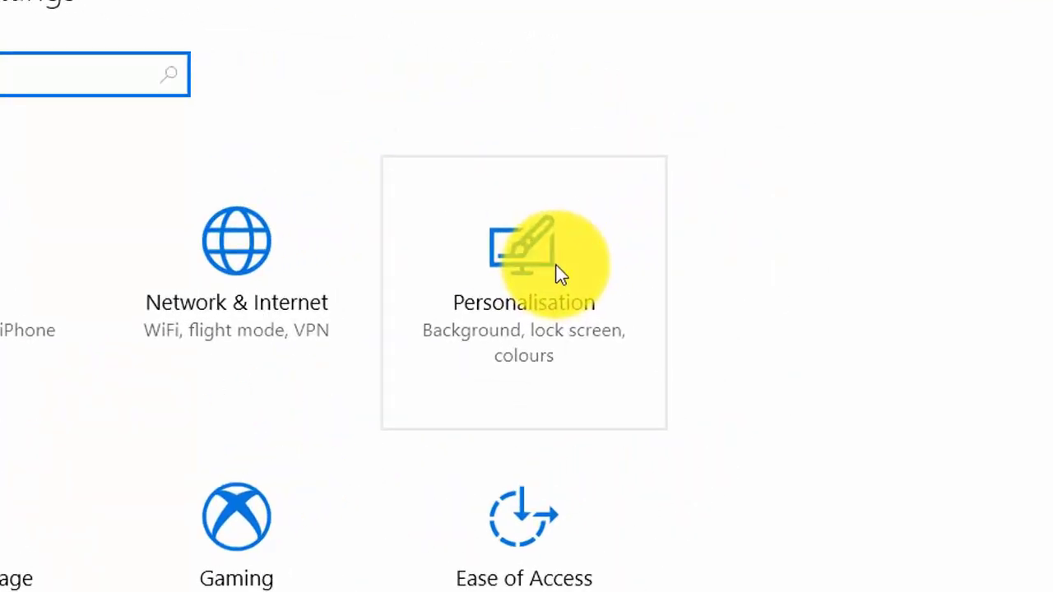
pyautogui.click(559, 274)
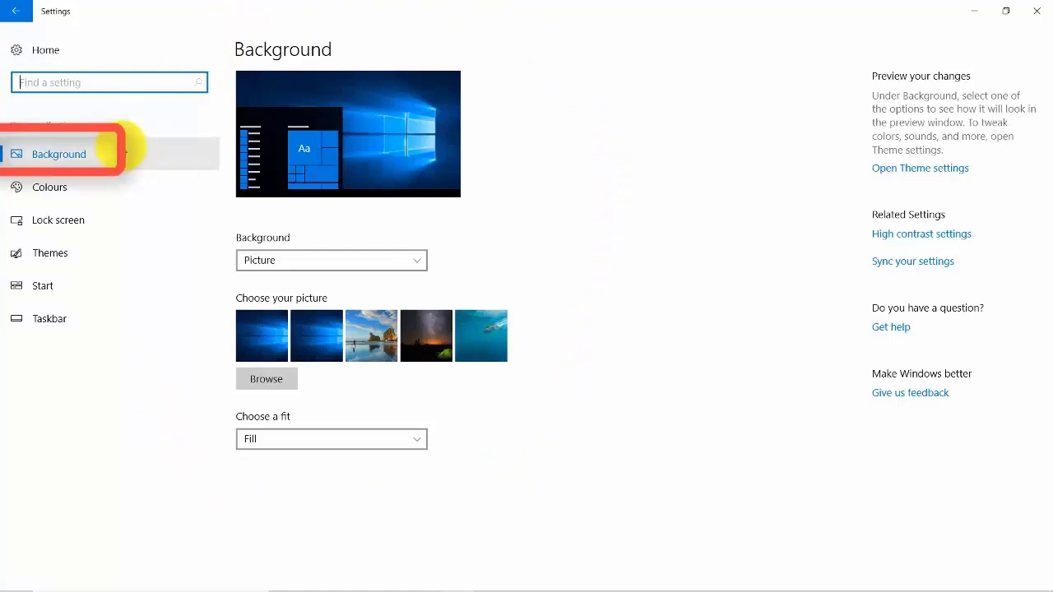
pyautogui.click(85, 156)
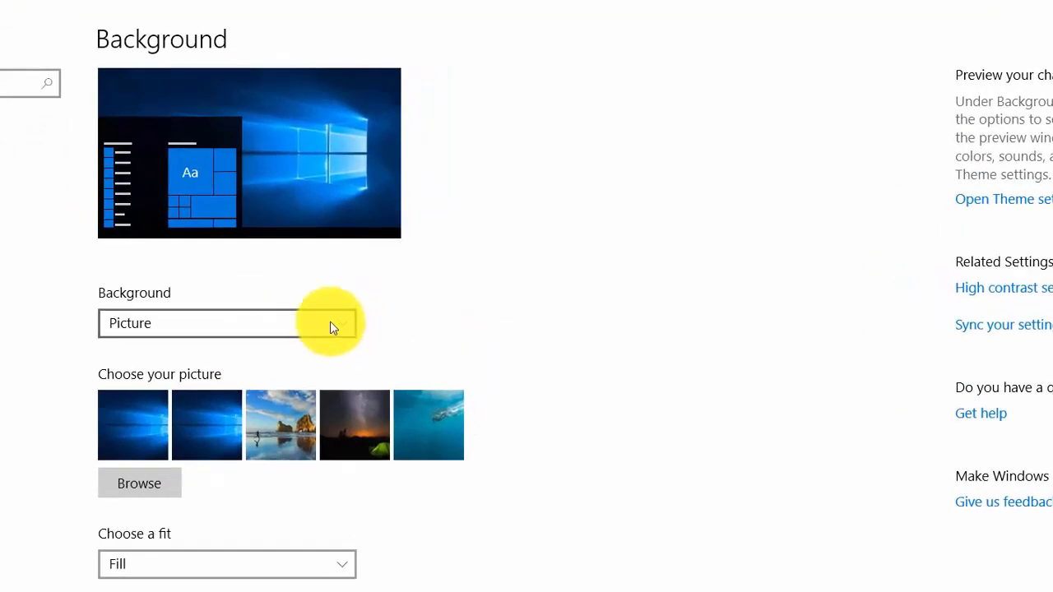
# Step: Try Solid colour as the desktop background, picking crimson and the magenta swatch beside it
pyautogui.click(342, 323)
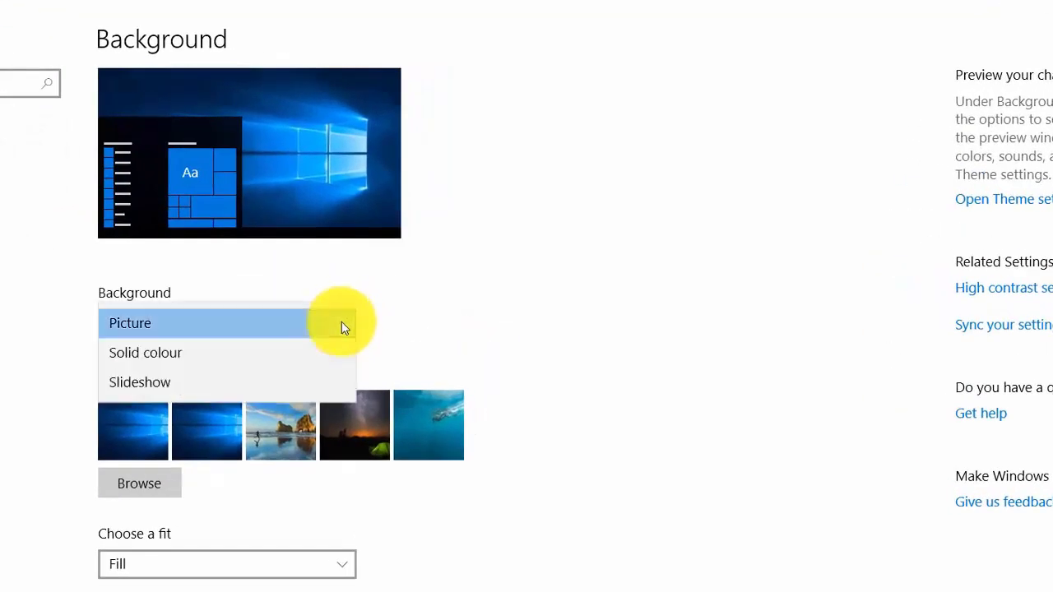
pyautogui.click(249, 346)
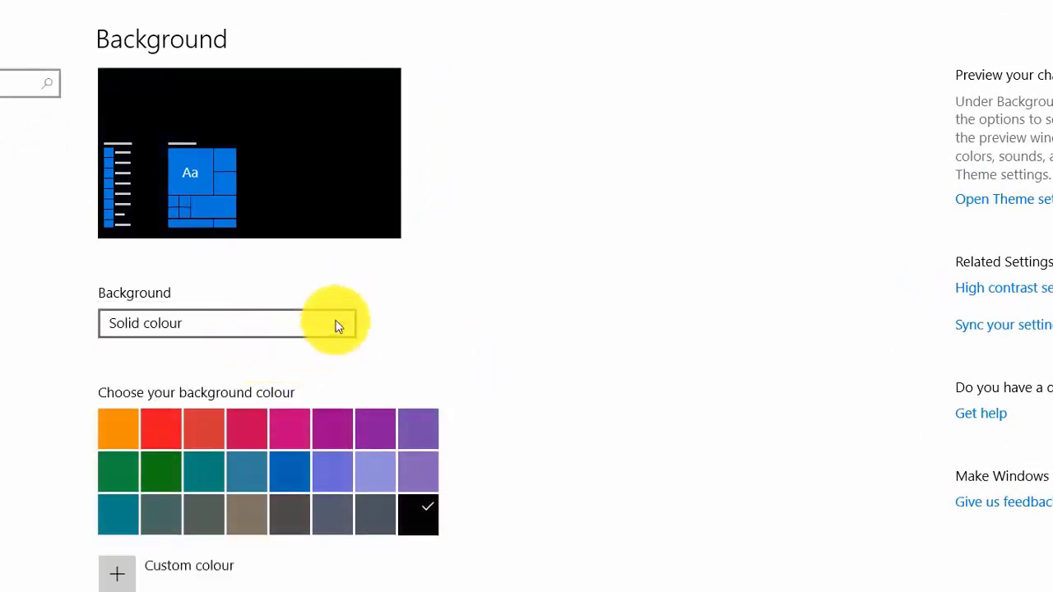
pyautogui.click(264, 423)
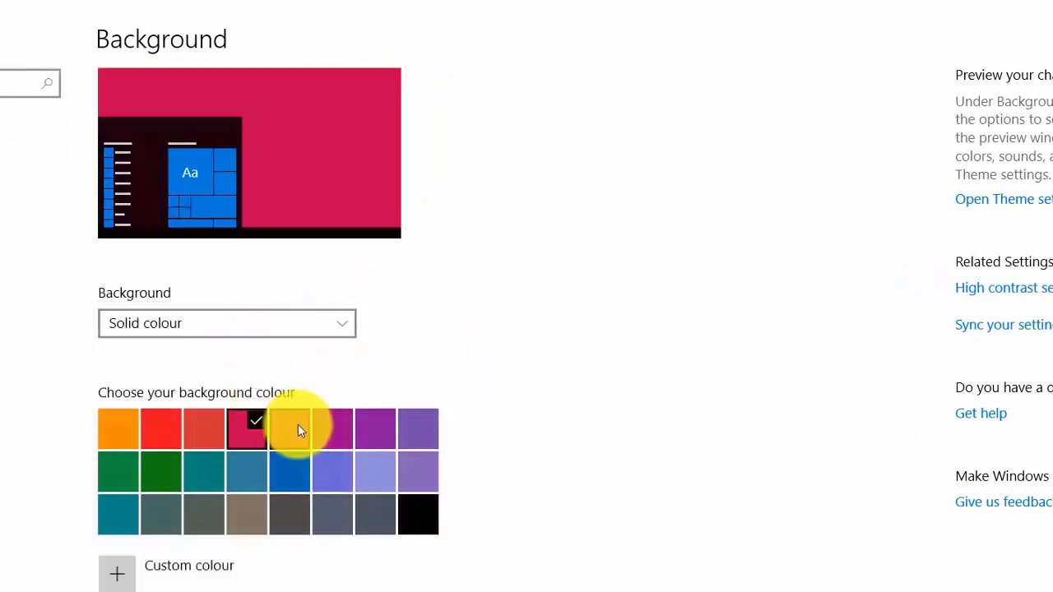
pyautogui.click(296, 426)
# Step: Try Slideshow as the desktop background and look through its picture interval, shuffle and album folder options
pyautogui.click(346, 324)
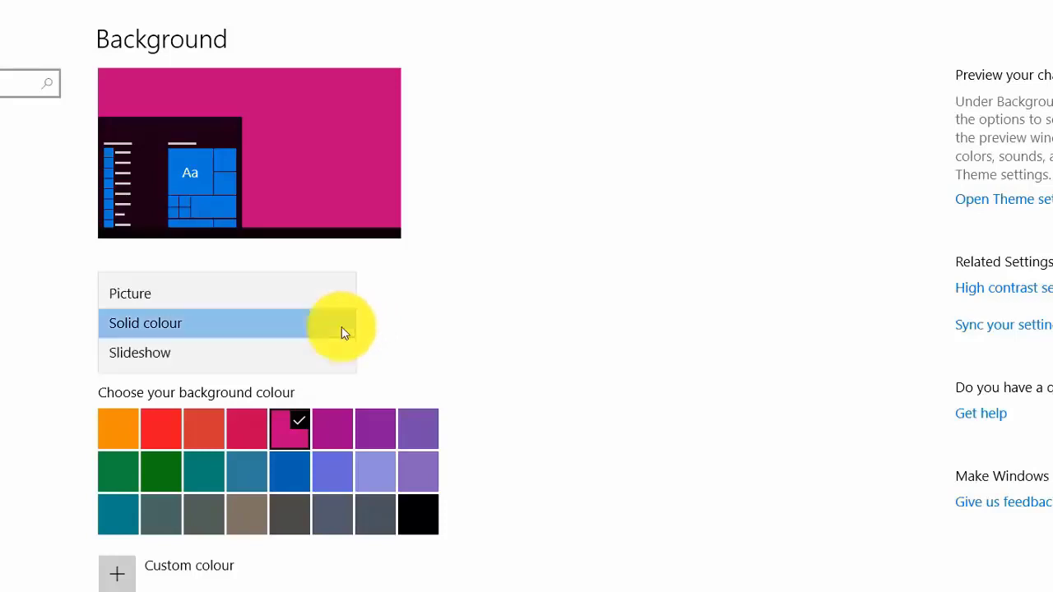
pyautogui.click(228, 359)
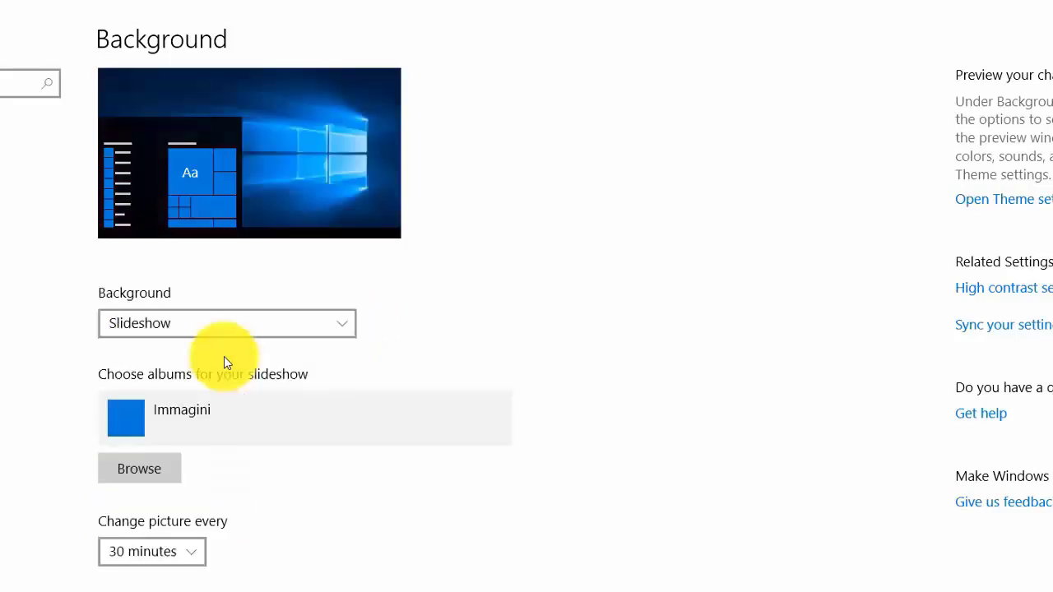
pyautogui.click(260, 327)
pyautogui.click(261, 322)
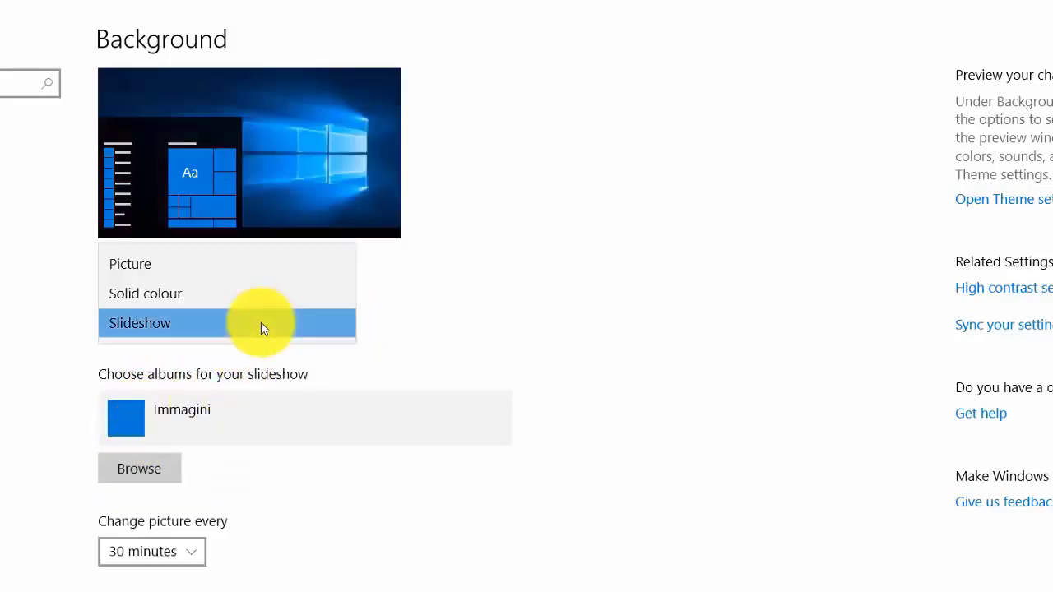
pyautogui.click(201, 552)
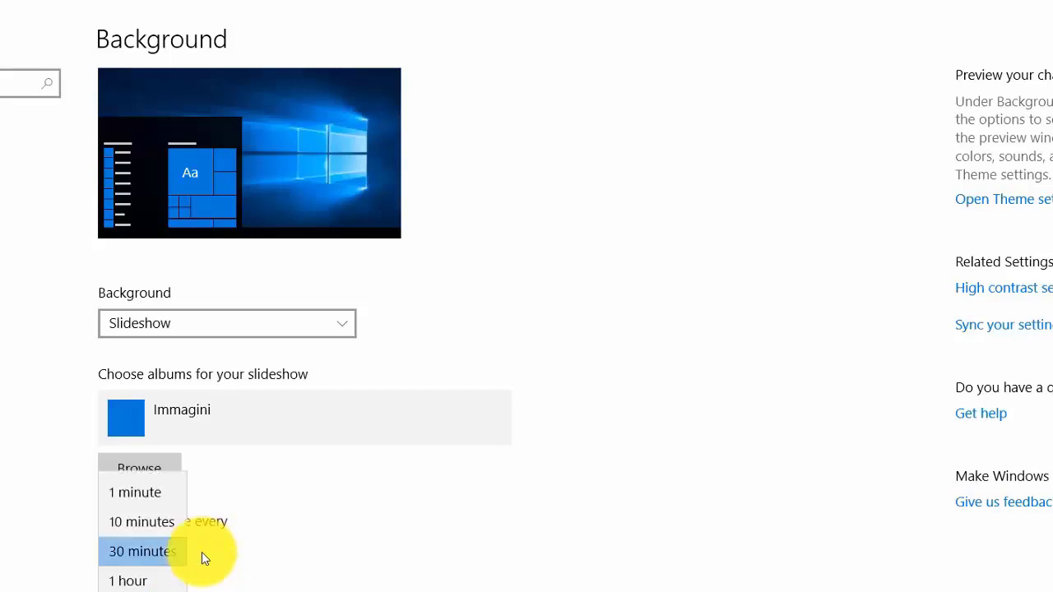
pyautogui.click(201, 552)
pyautogui.scroll(-2, 222, 557)
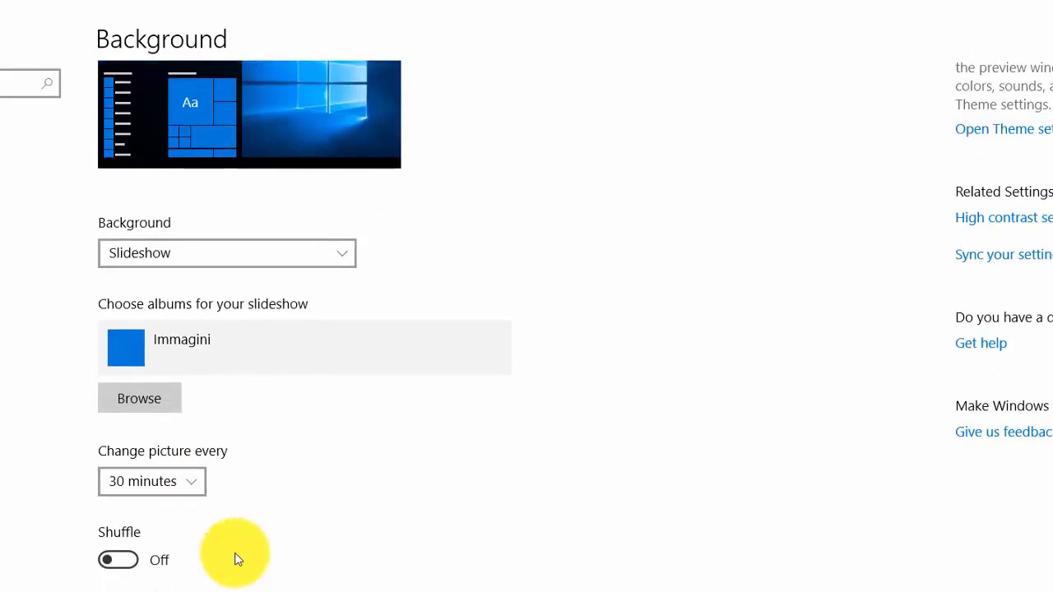
pyautogui.scroll(2, 235, 559)
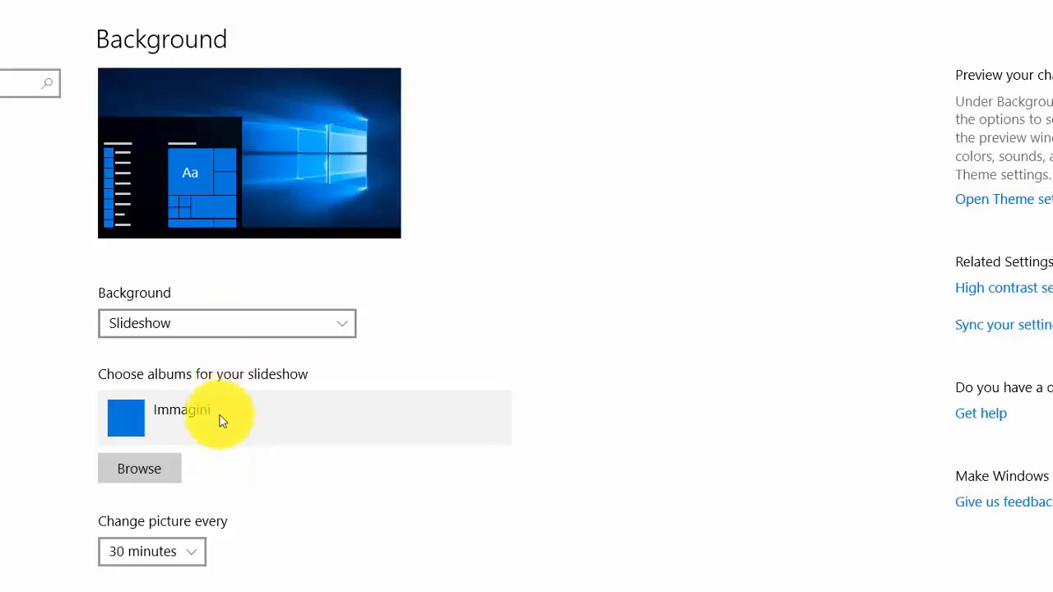
pyautogui.click(150, 473)
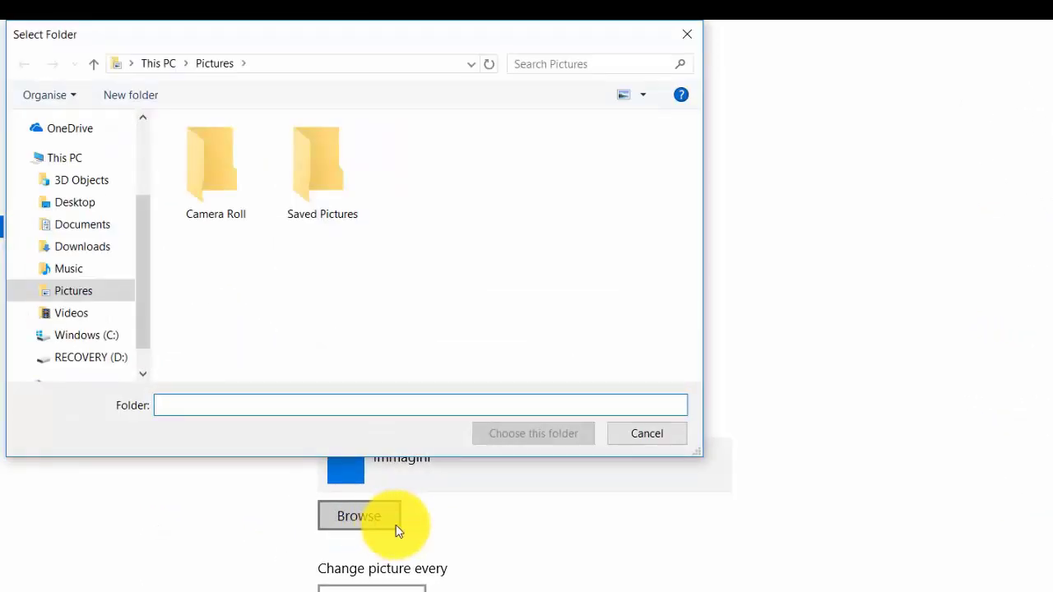
pyautogui.click(647, 433)
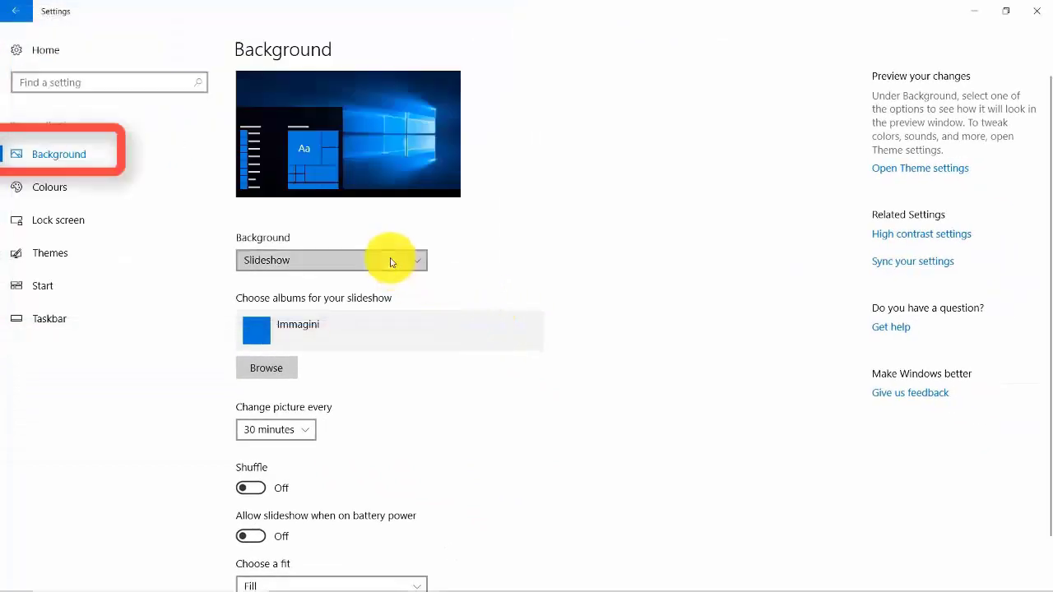
# Step: Set the desktop background type to Picture
pyautogui.click(391, 262)
pyautogui.click(280, 221)
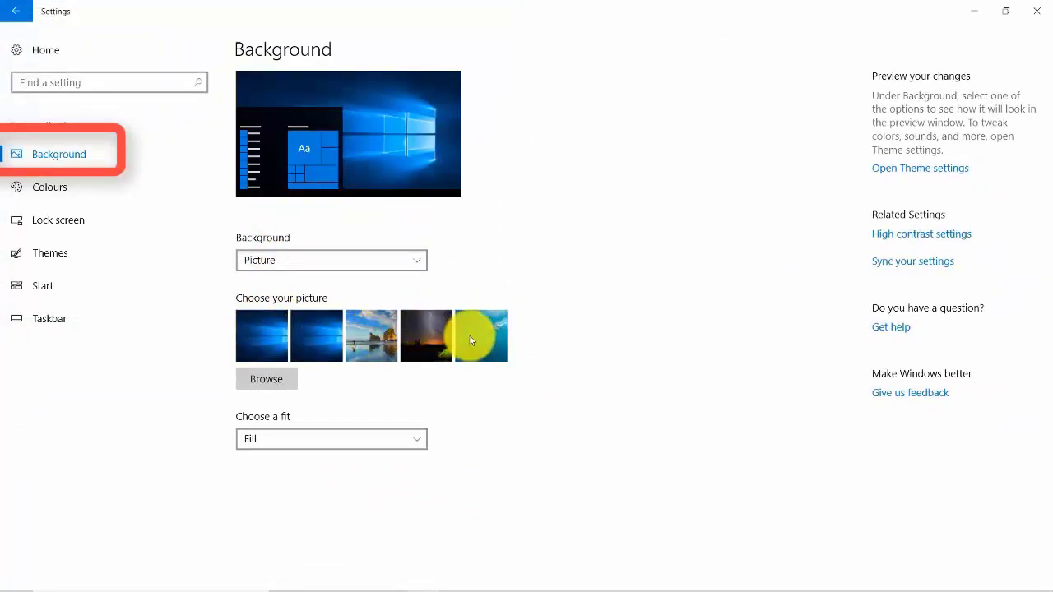
# Step: Go to the Colours page and try the second blue, teal and dark grey recent colours as the accent colour
pyautogui.click(56, 189)
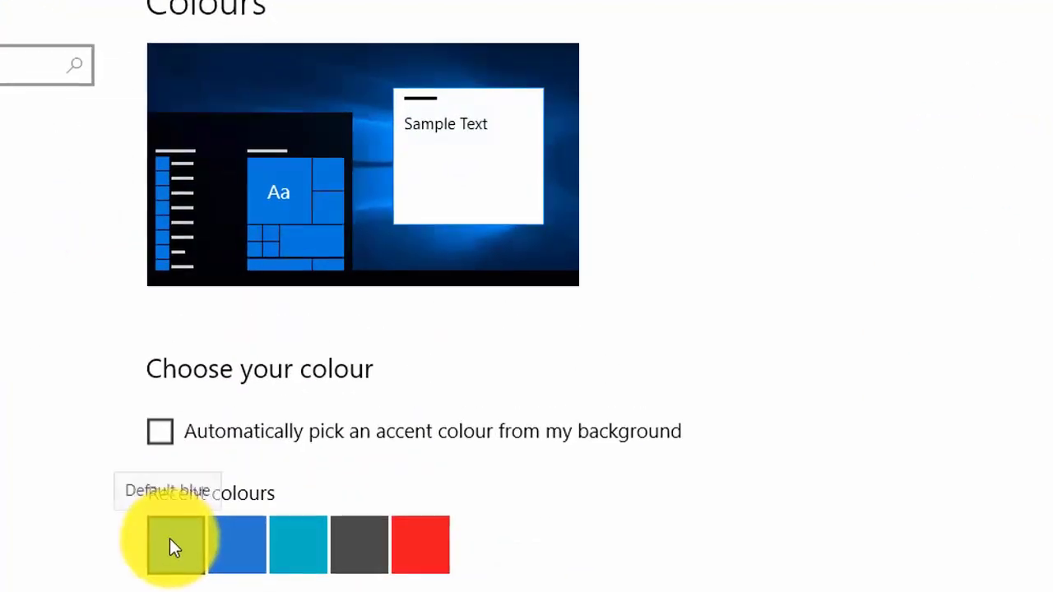
pyautogui.click(258, 548)
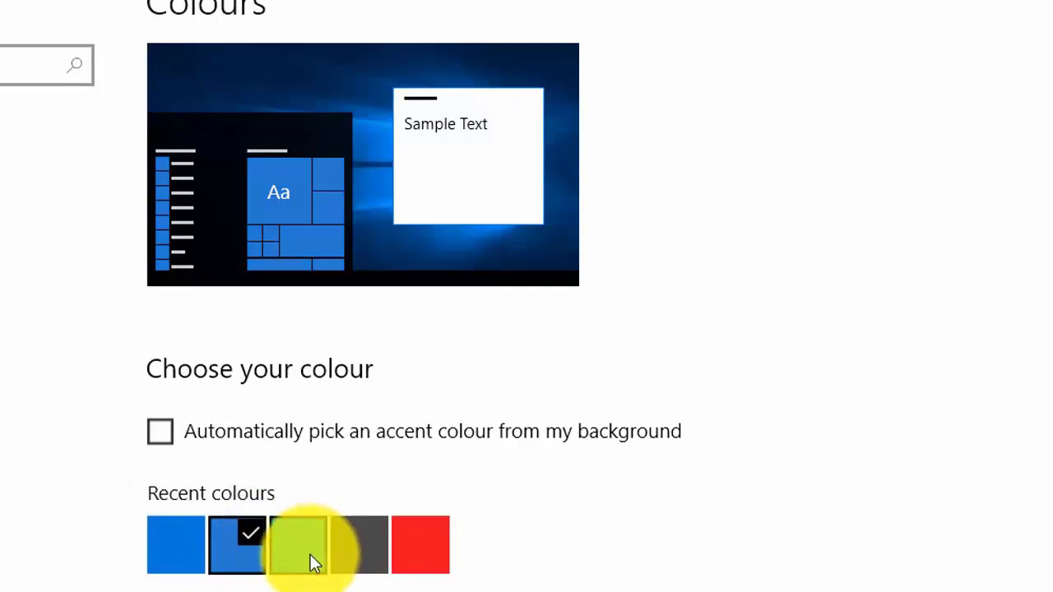
pyautogui.click(314, 562)
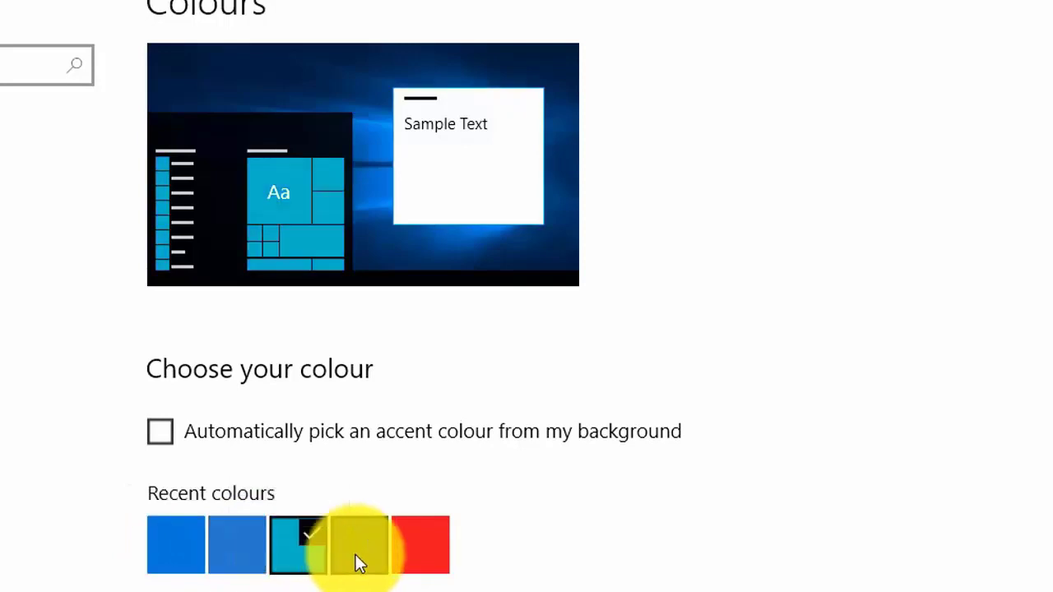
pyautogui.click(355, 555)
pyautogui.scroll(-6, 607, 535)
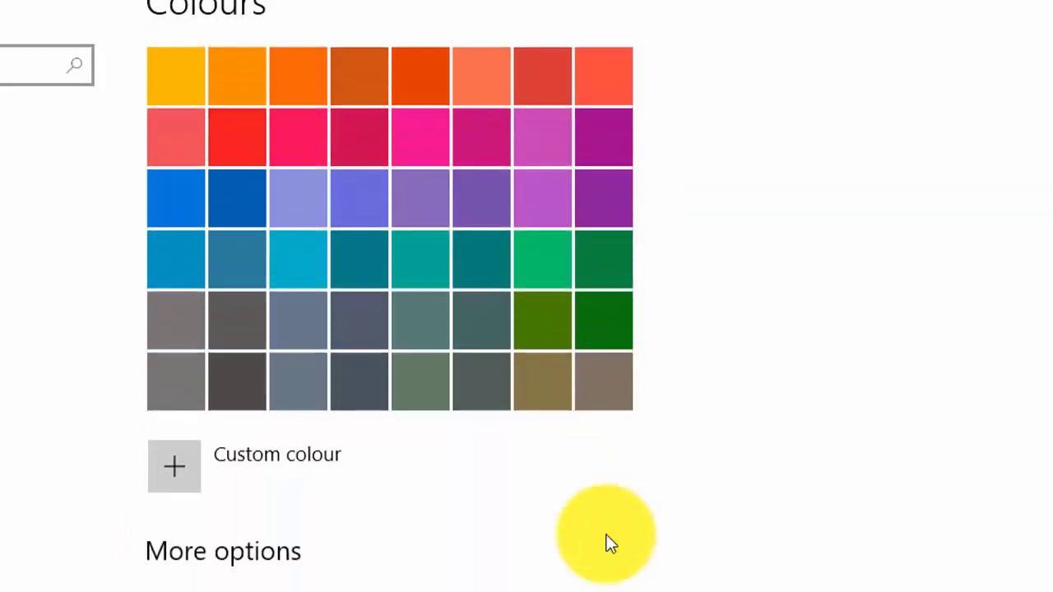
# Step: Look over the Windows colours palette and view the lock screen personalisation settings
pyautogui.scroll(6, 606, 534)
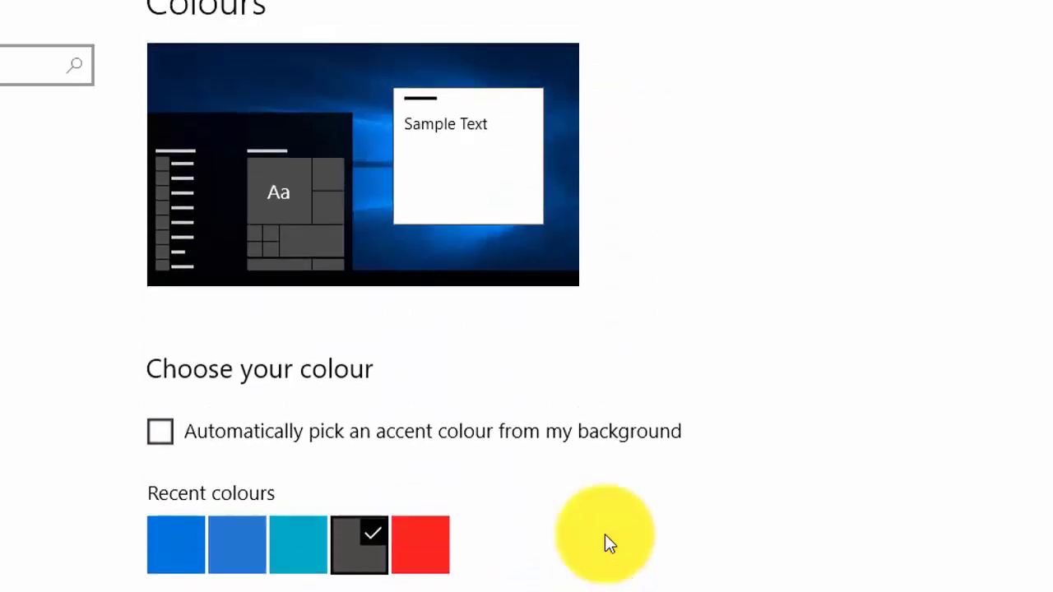
pyautogui.click(40, 220)
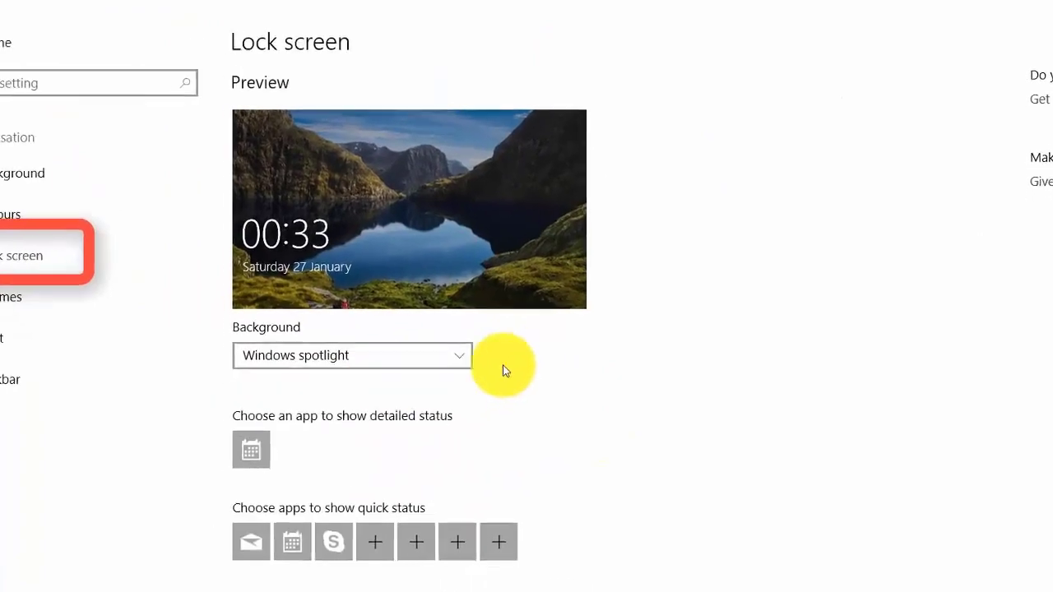
# Step: Go to the Themes page, try the custom theme, and apply the Tema sincronizzato theme
pyautogui.click(62, 273)
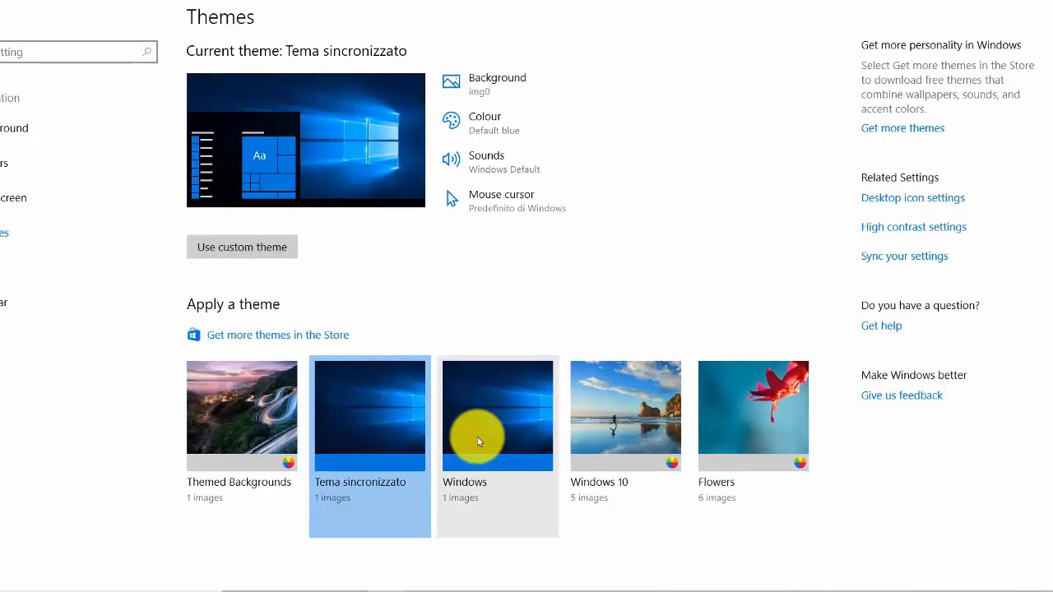
pyautogui.click(282, 250)
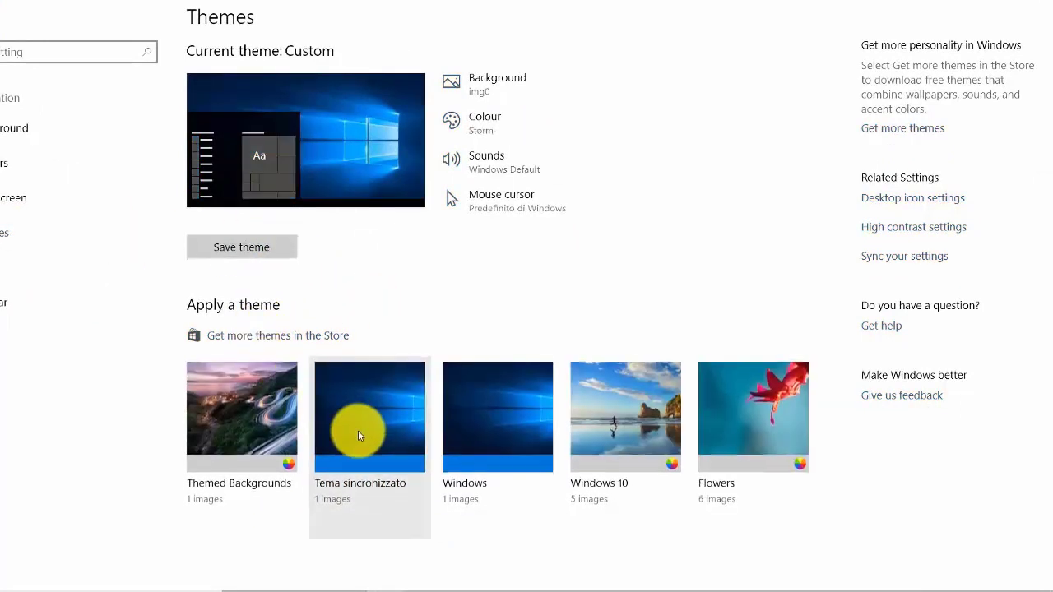
pyautogui.click(360, 436)
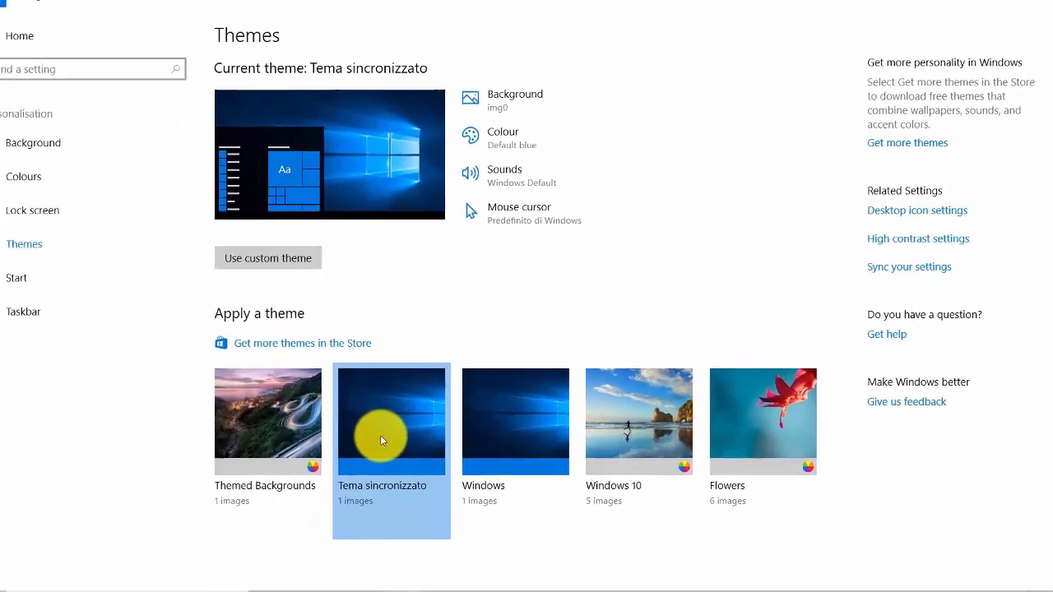
# Step: View the Start page, go to the Taskbar page, and switch automatic taskbar hiding in desktop mode off and back on
pyautogui.click(71, 288)
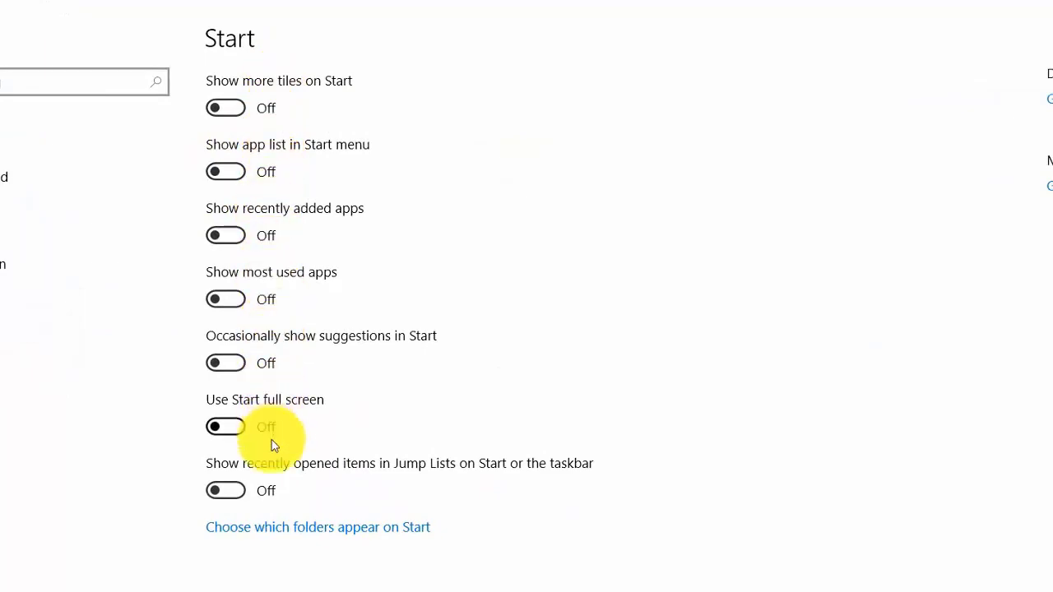
pyautogui.click(75, 305)
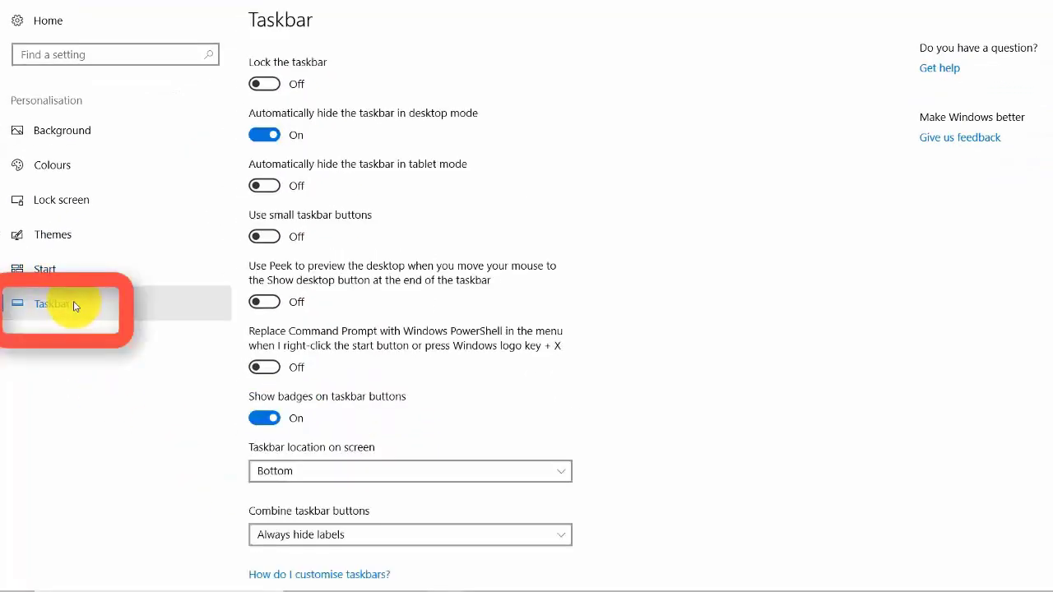
pyautogui.click(269, 138)
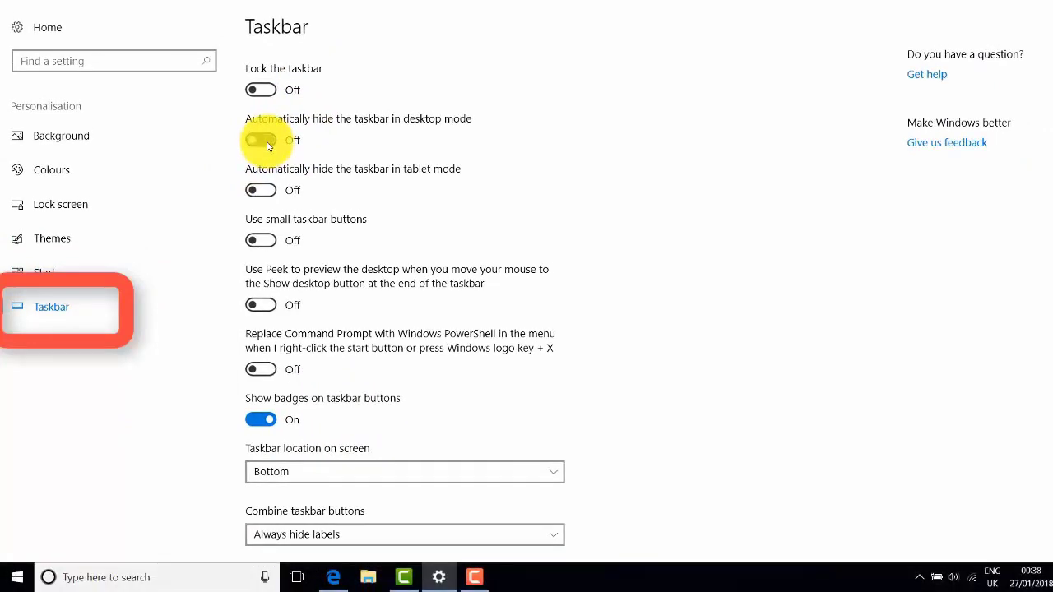
pyautogui.click(268, 146)
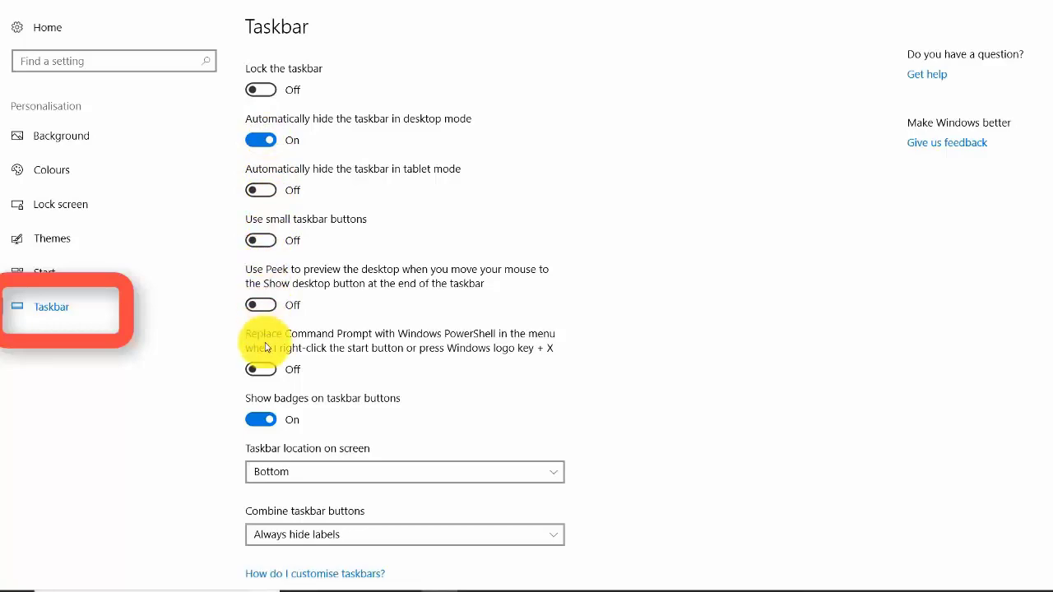
# Step: Try the taskbar location on screen as Right, Top and Left, and return it to Bottom
pyautogui.scroll(-2, 274, 370)
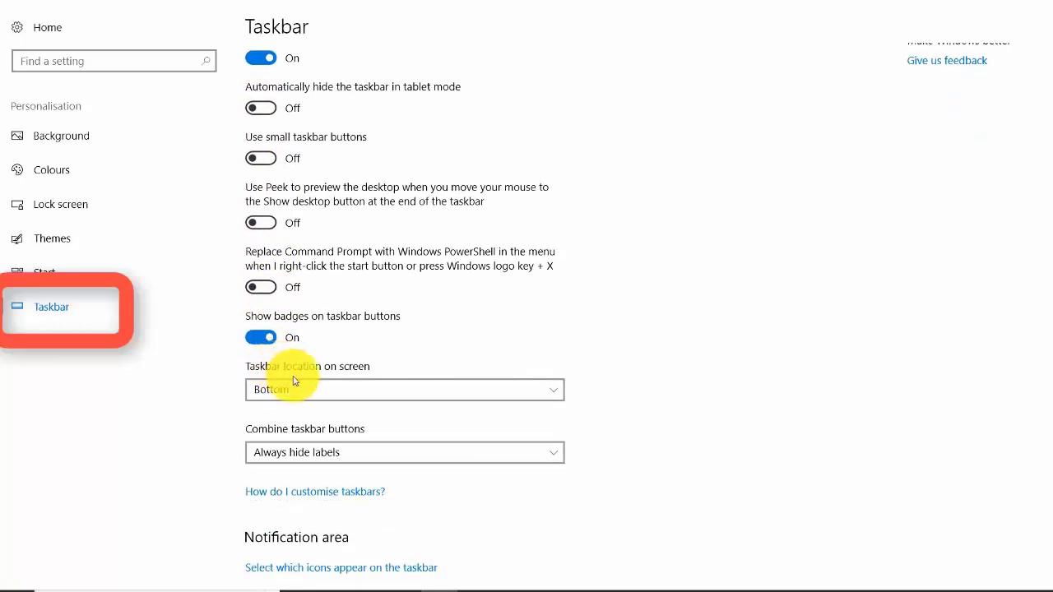
pyautogui.click(313, 396)
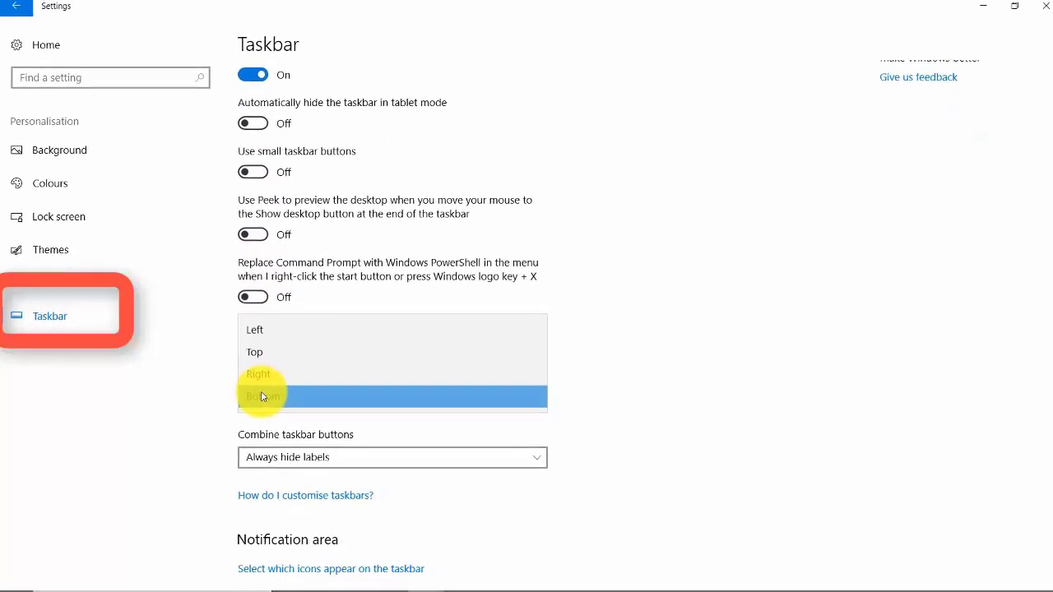
pyautogui.click(264, 379)
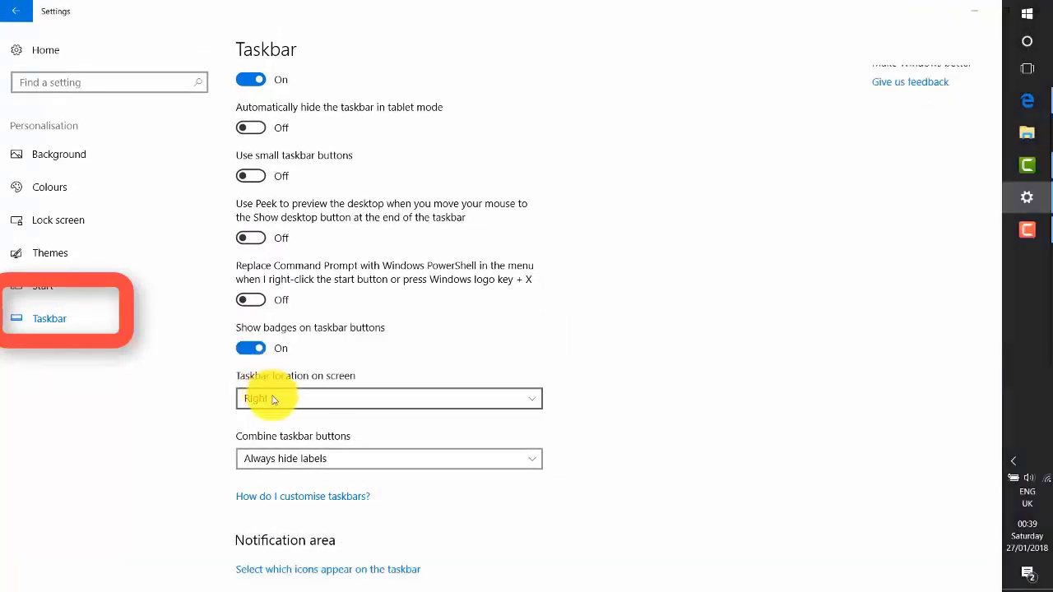
pyautogui.click(274, 400)
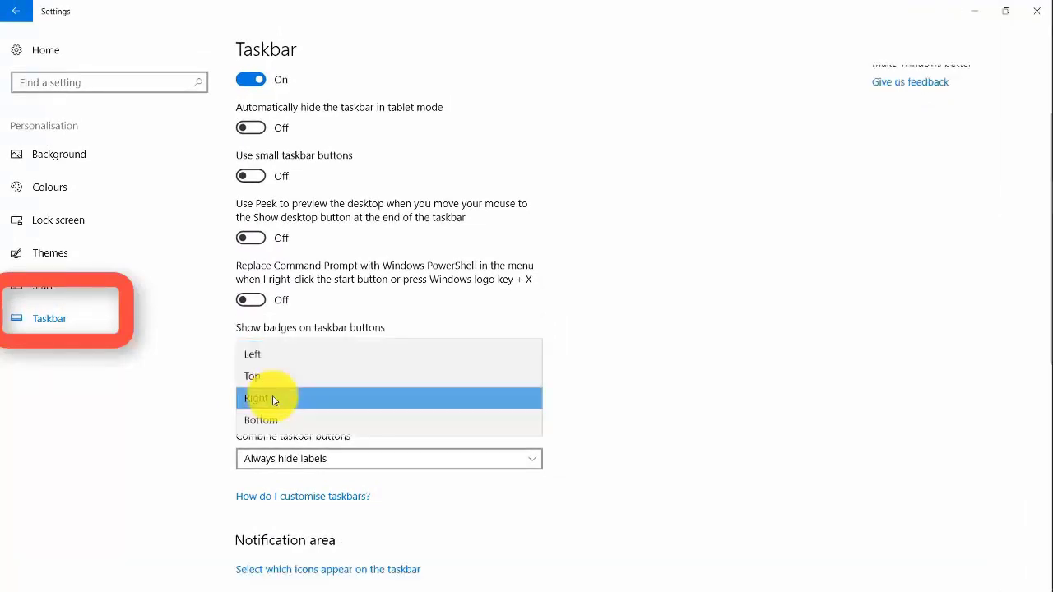
pyautogui.click(273, 379)
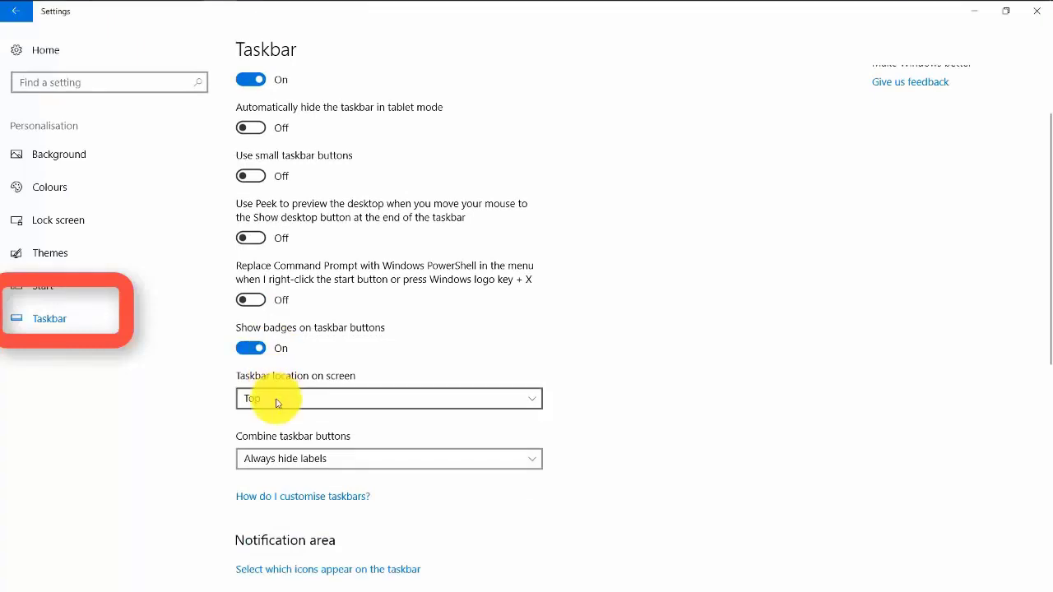
pyautogui.click(276, 402)
pyautogui.click(274, 377)
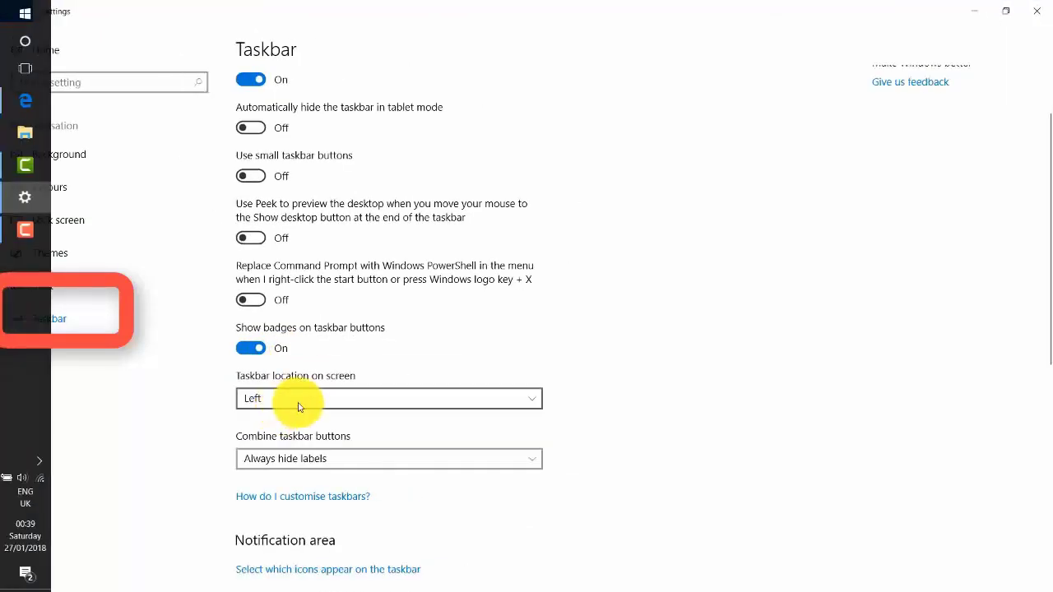
pyautogui.click(275, 403)
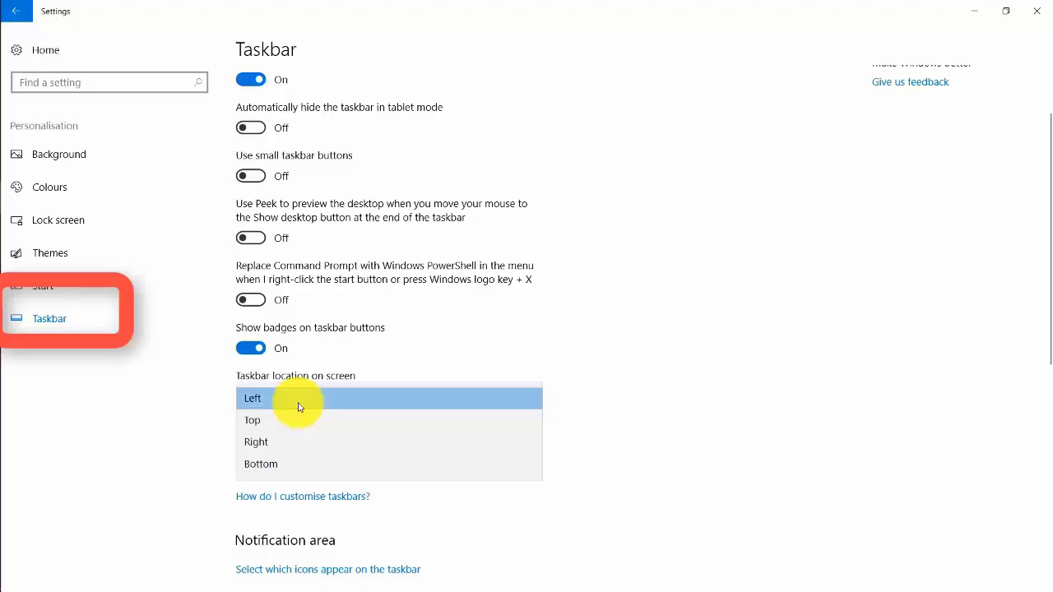
pyautogui.click(282, 466)
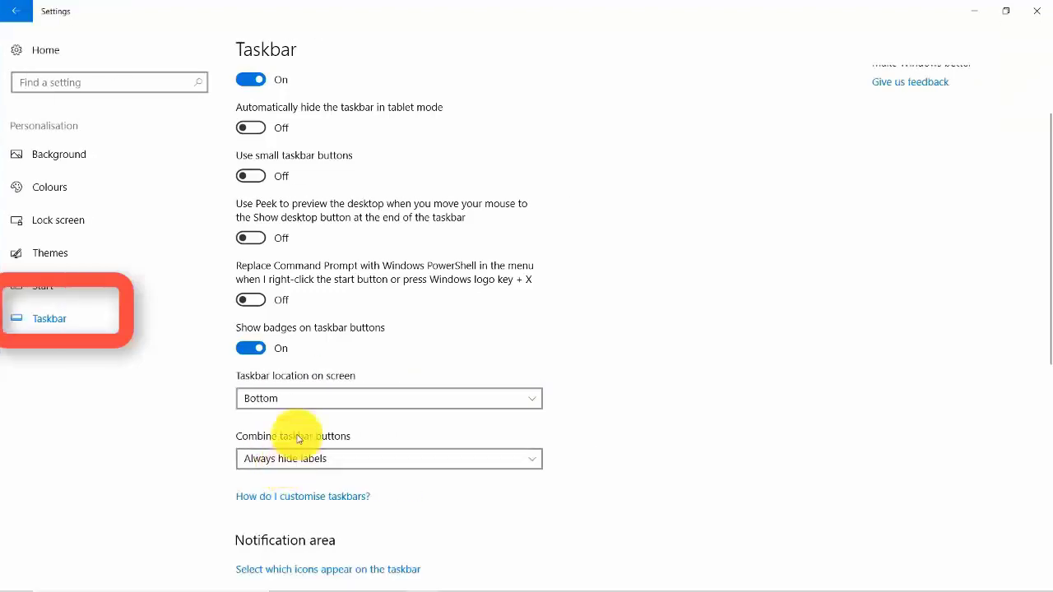
# Step: Look through the notification area, multiple displays and People options for the taskbar
pyautogui.scroll(-5, 298, 439)
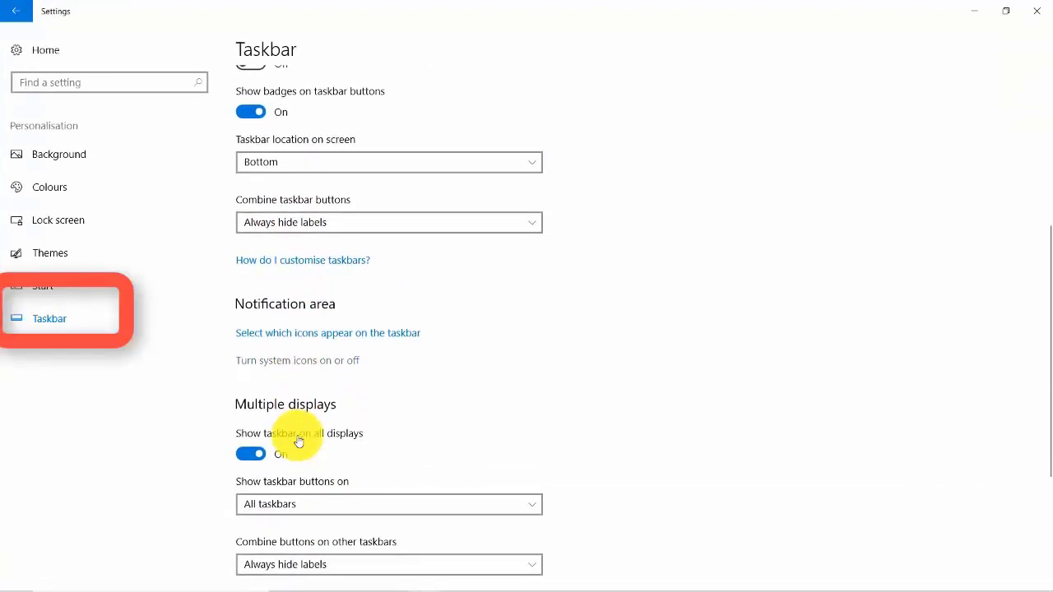
pyautogui.scroll(-5, 297, 440)
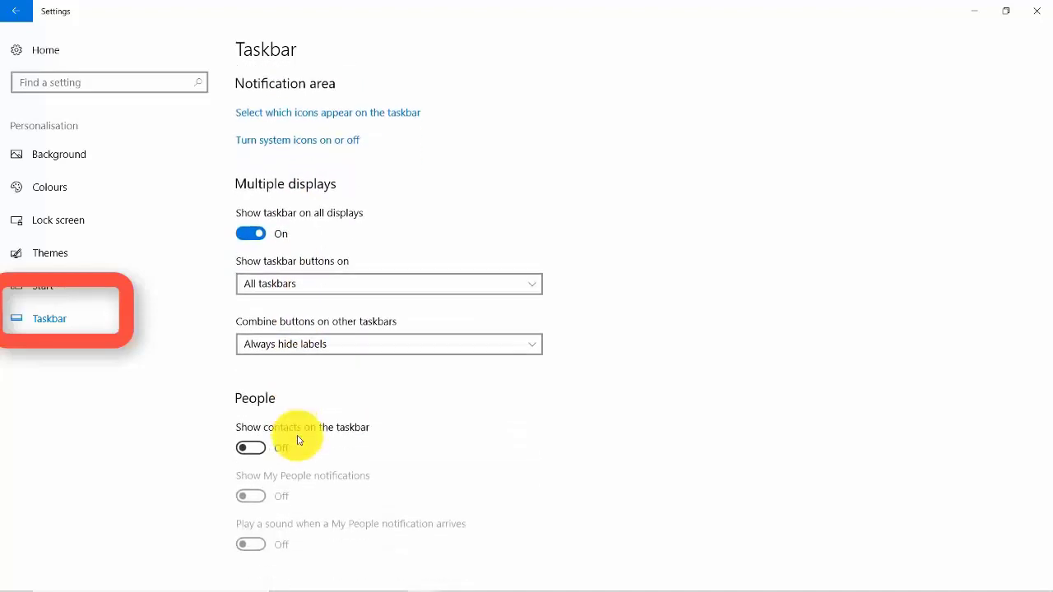
pyautogui.click(66, 325)
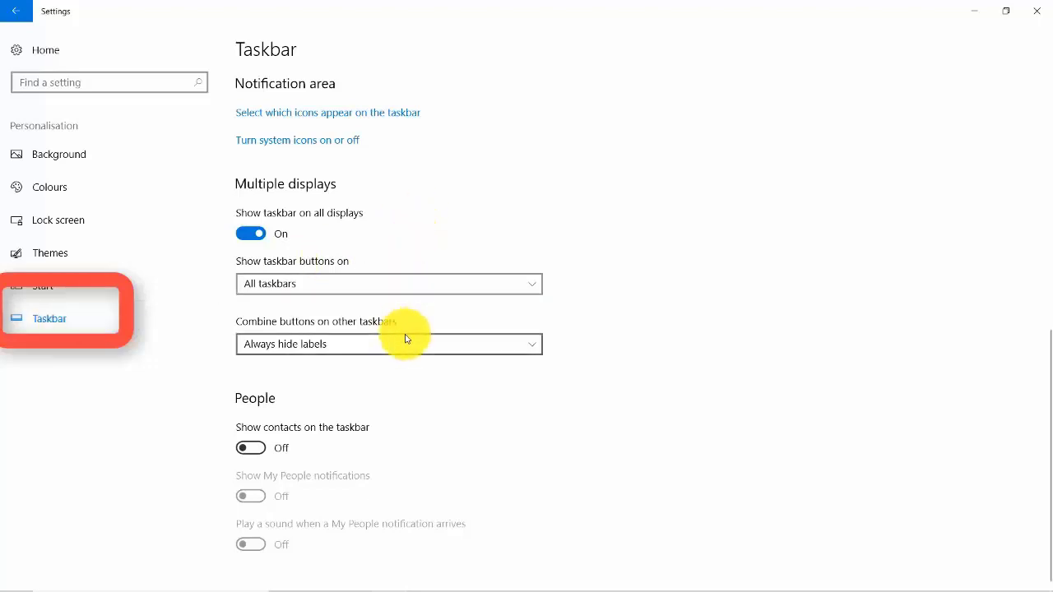
pyautogui.scroll(3, 405, 334)
pyautogui.scroll(4, 412, 336)
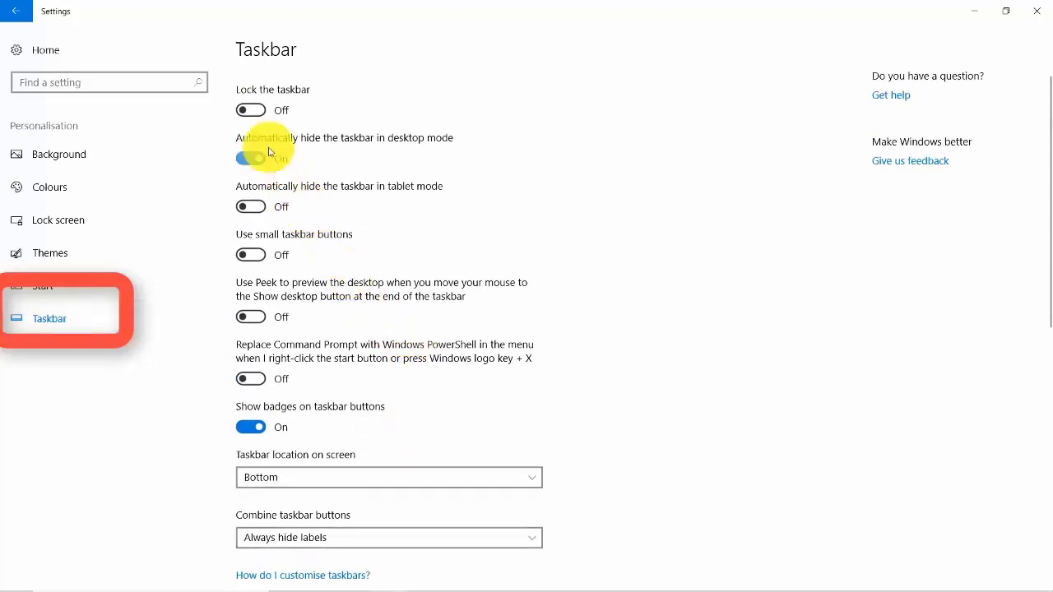
# Step: Turn on Show more tiles on Start on the Start page and check the tiles in the Start menu
pyautogui.click(76, 296)
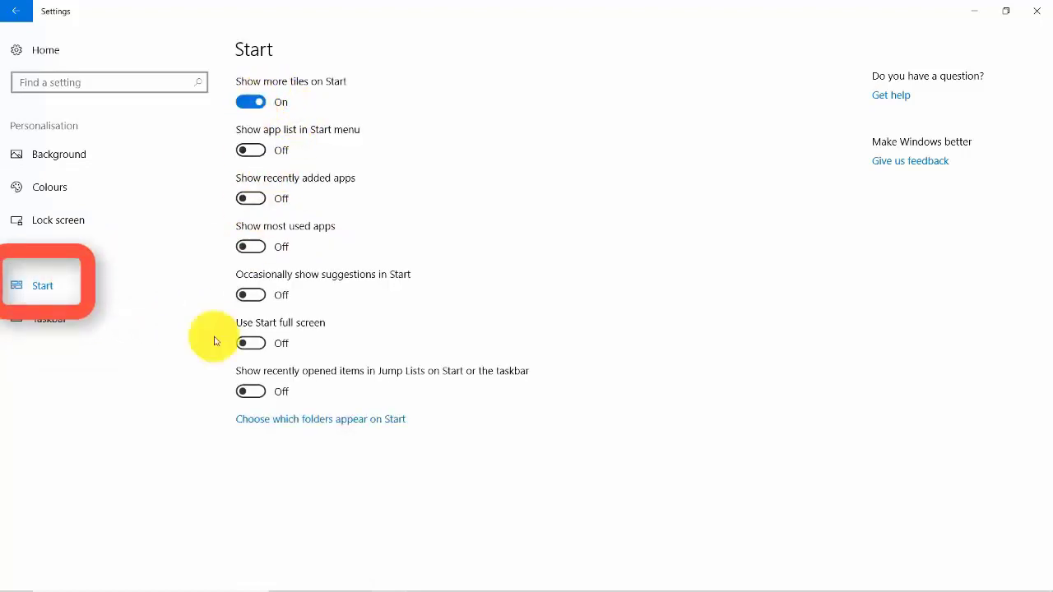
pyautogui.click(13, 586)
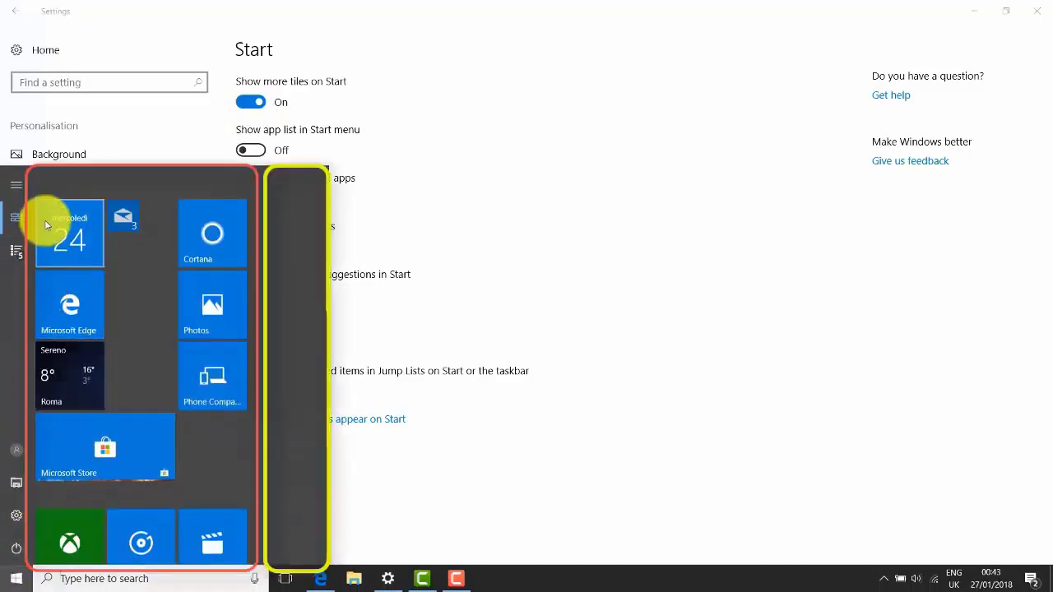
pyautogui.click(17, 586)
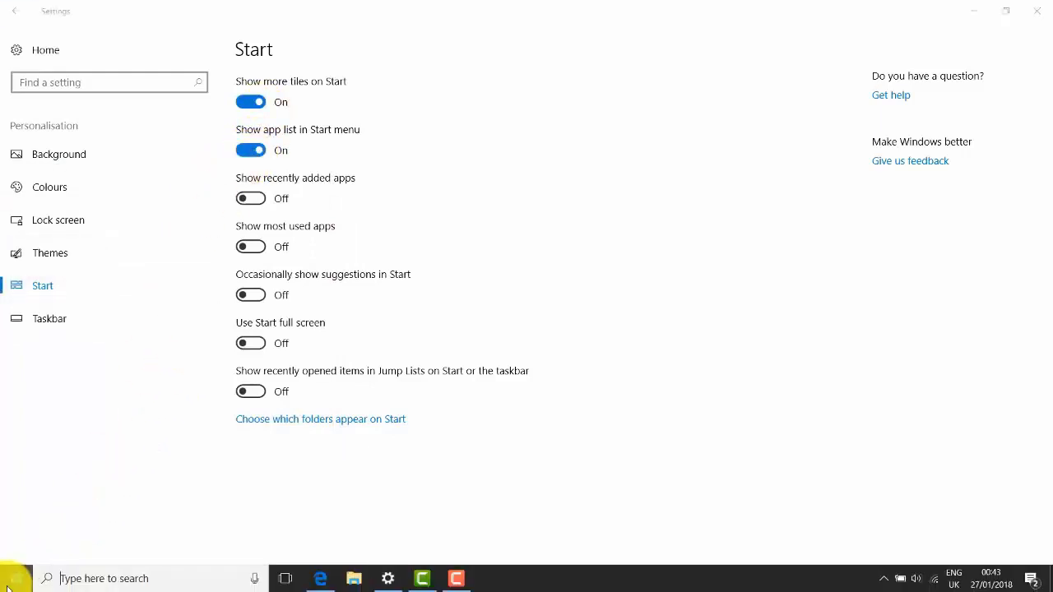
# Step: With Show app list in Start menu turned on, browse the alphabetical app list in the Start menu
pyautogui.click(13, 582)
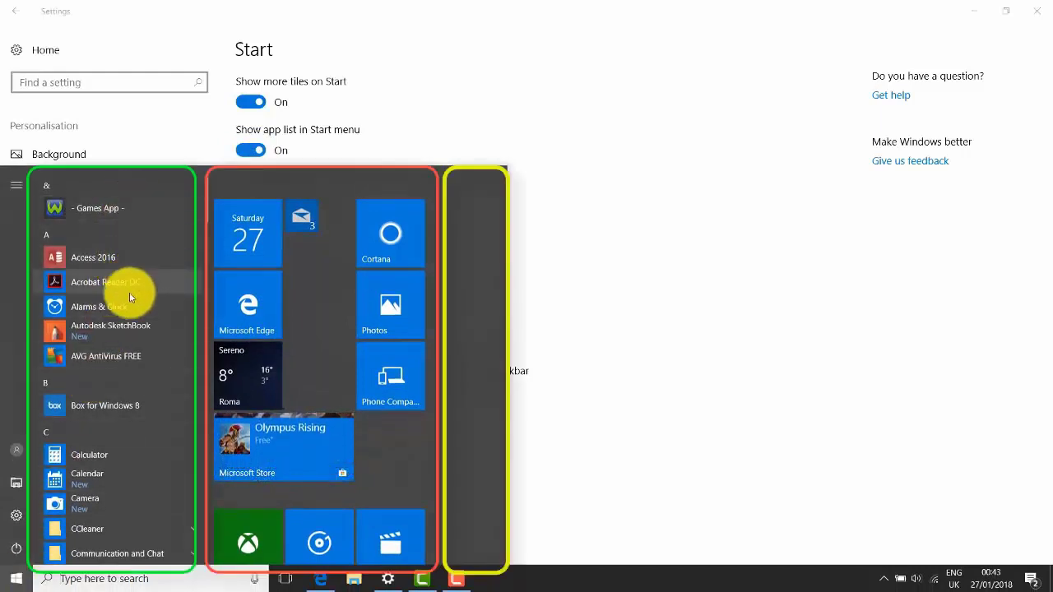
pyautogui.scroll(-3, 124, 401)
pyautogui.scroll(-5, 124, 401)
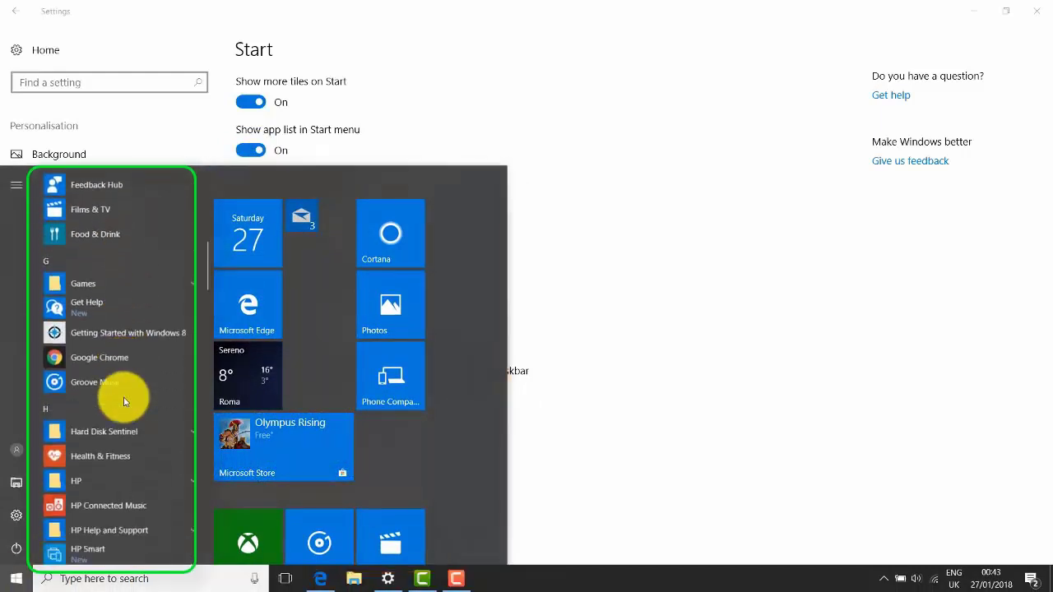
pyautogui.scroll(3, 125, 402)
pyautogui.scroll(5, 125, 402)
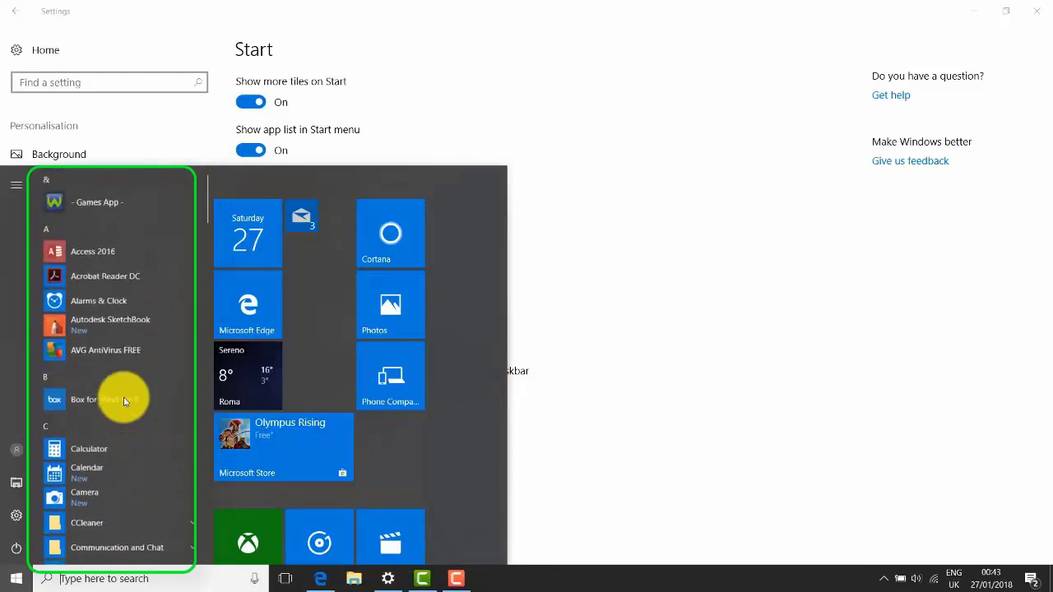
# Step: Turn on Show recently added apps and Show most used apps, checking each list in the Start menu
pyautogui.click(576, 260)
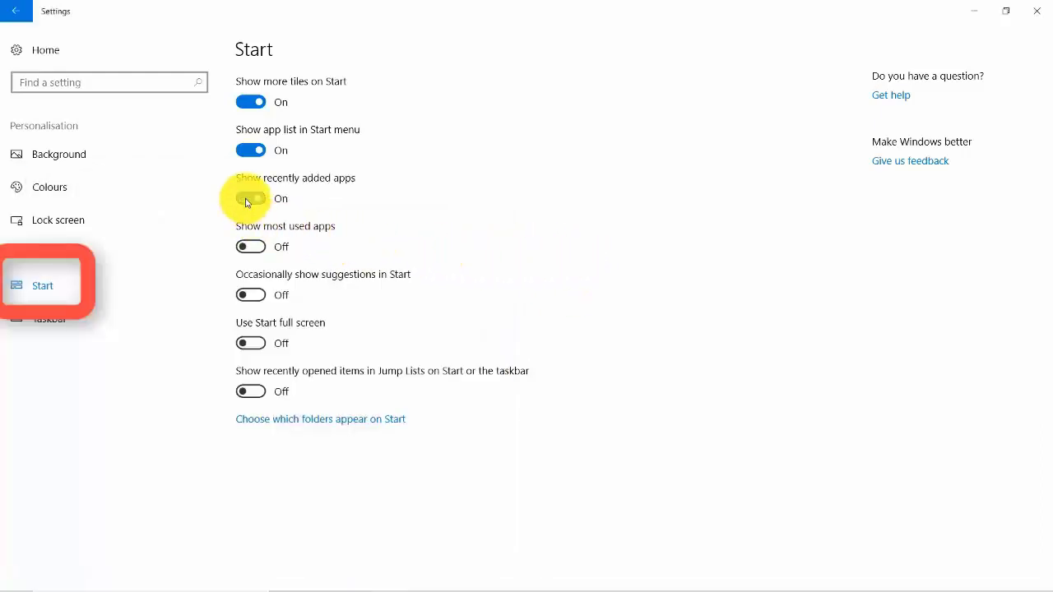
pyautogui.click(13, 576)
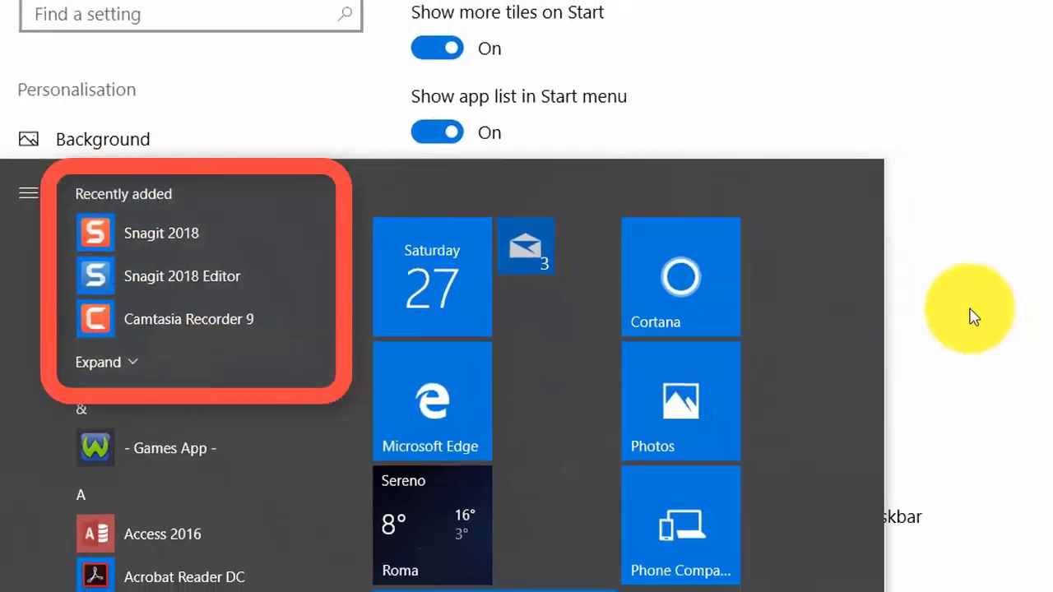
pyautogui.click(970, 309)
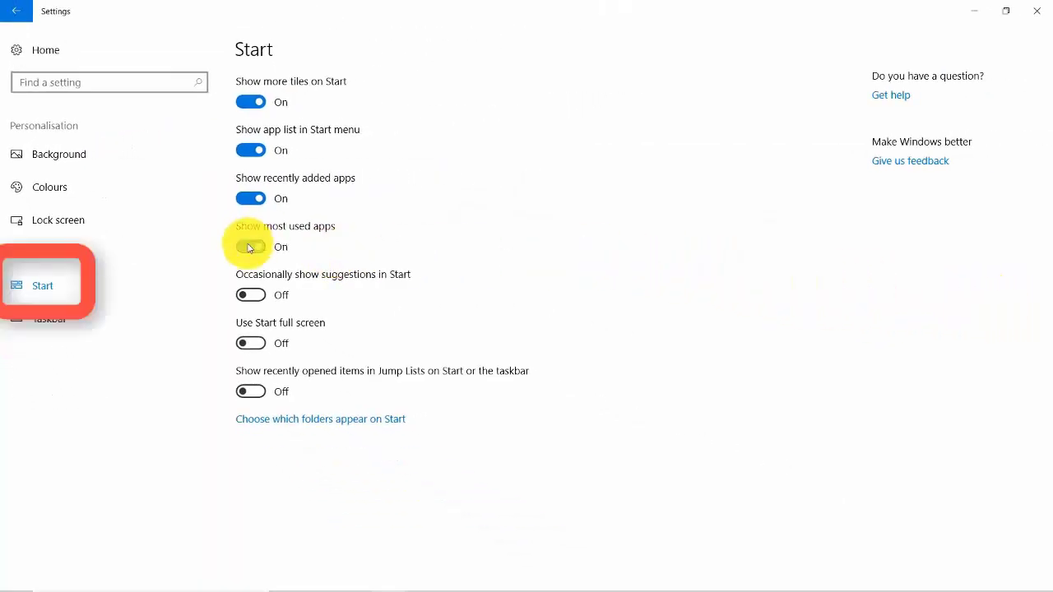
pyautogui.click(10, 581)
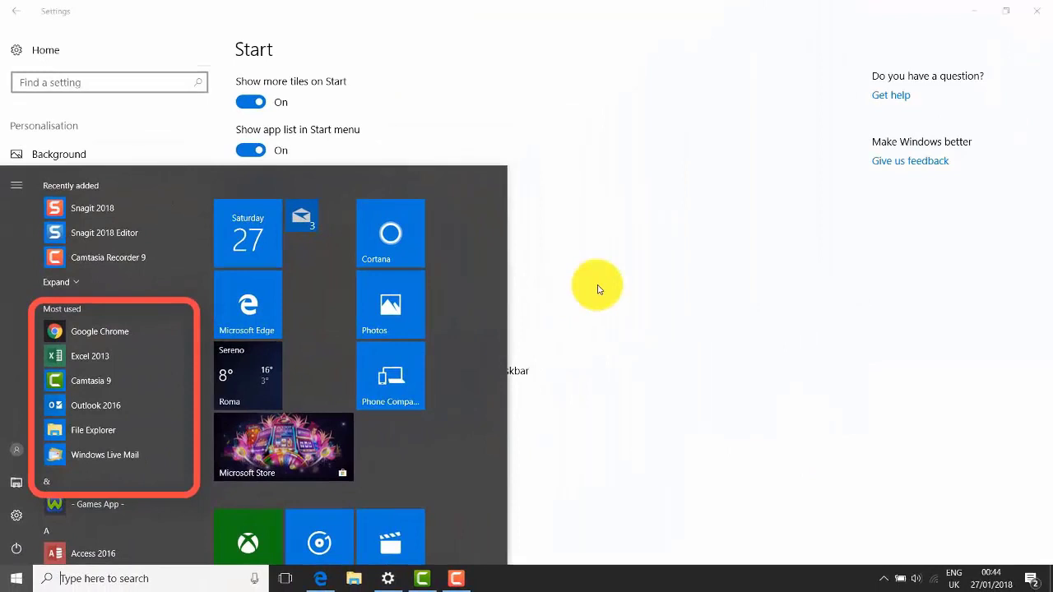
# Step: Try Use Start full screen, view the full-screen Start menu, and turn the option off again
pyautogui.click(599, 289)
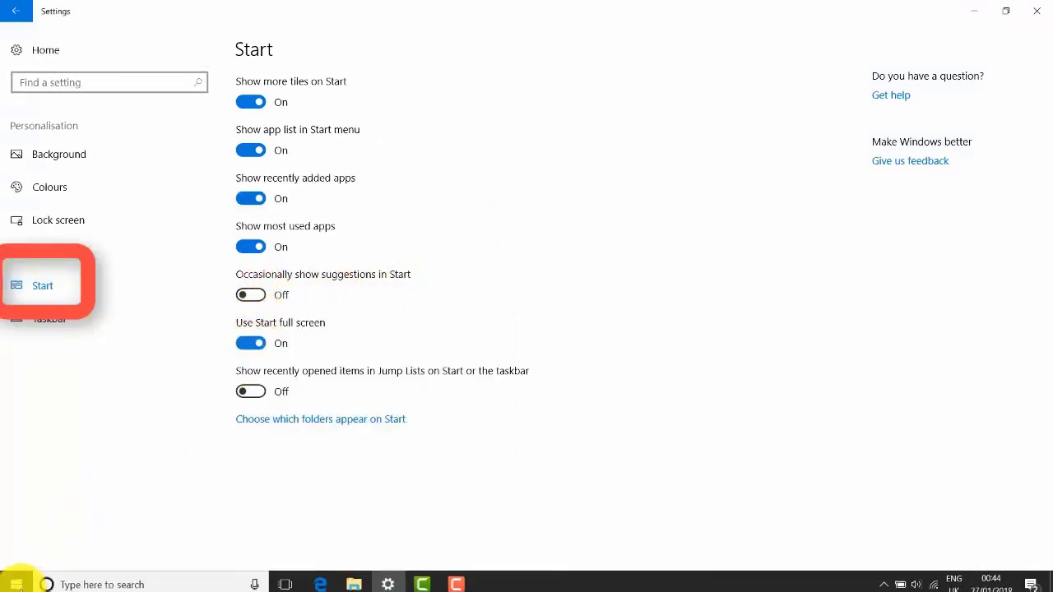
pyautogui.click(16, 578)
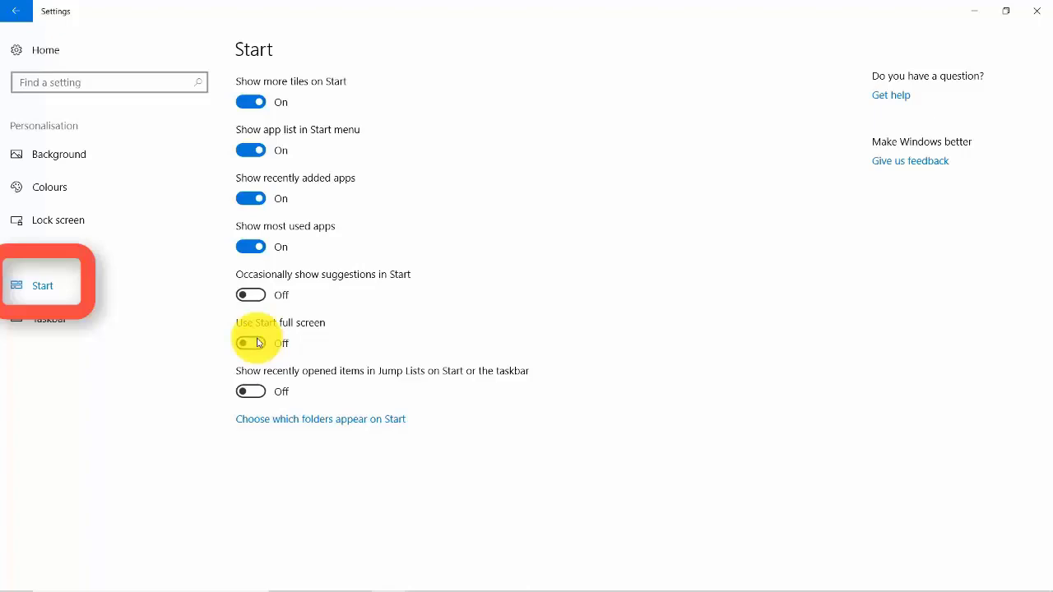
# Step: Add Documents and Downloads to the folders that appear on Start and open the Start menu to check them
pyautogui.click(295, 423)
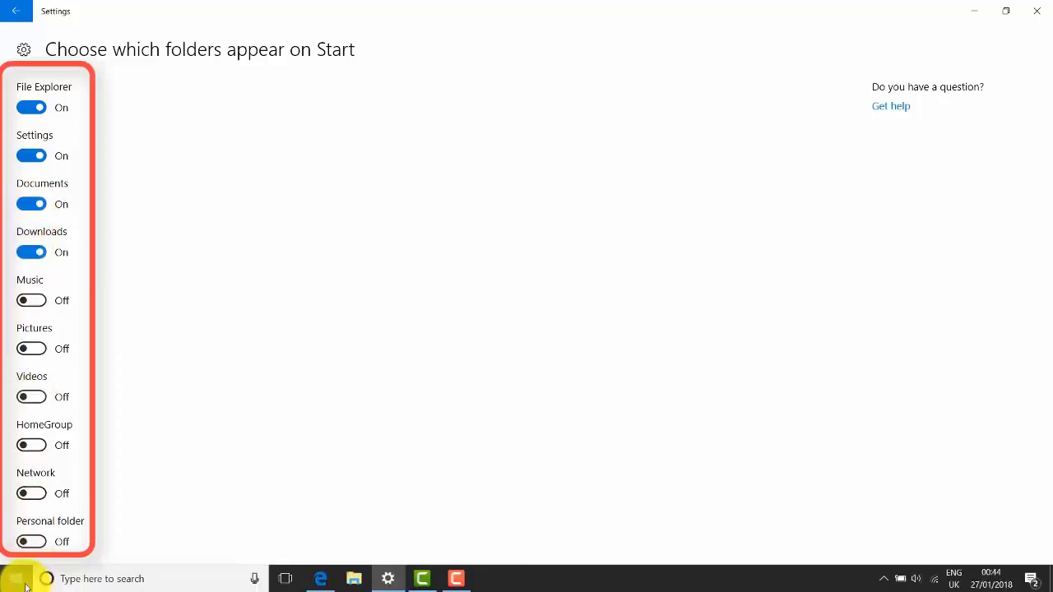
pyautogui.click(21, 582)
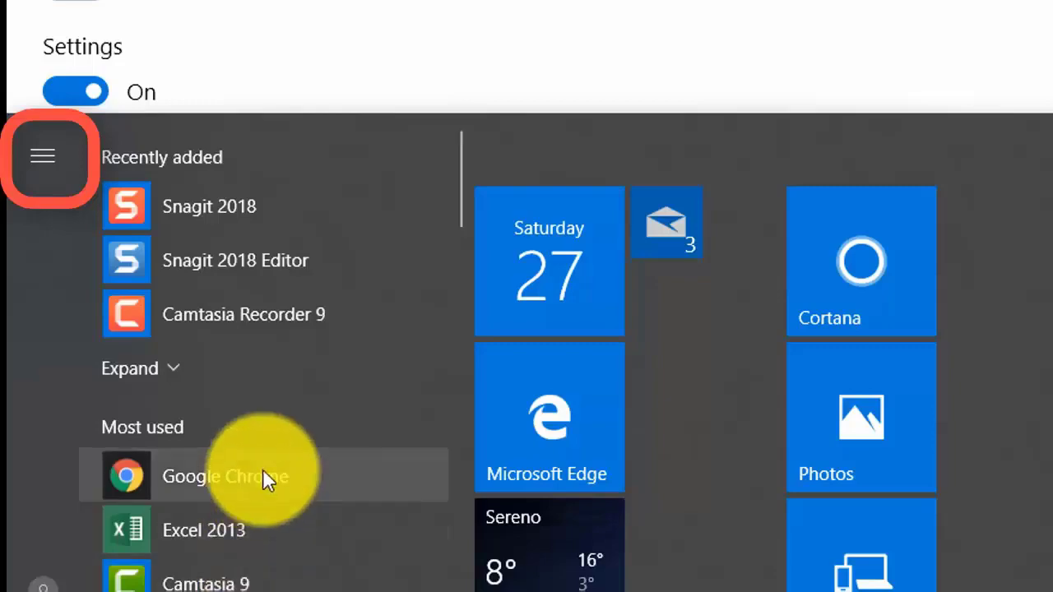
# Step: Remove Documents and Downloads from the folders that appear on Start, viewing the expanded Start menu before and after the change
pyautogui.click(43, 157)
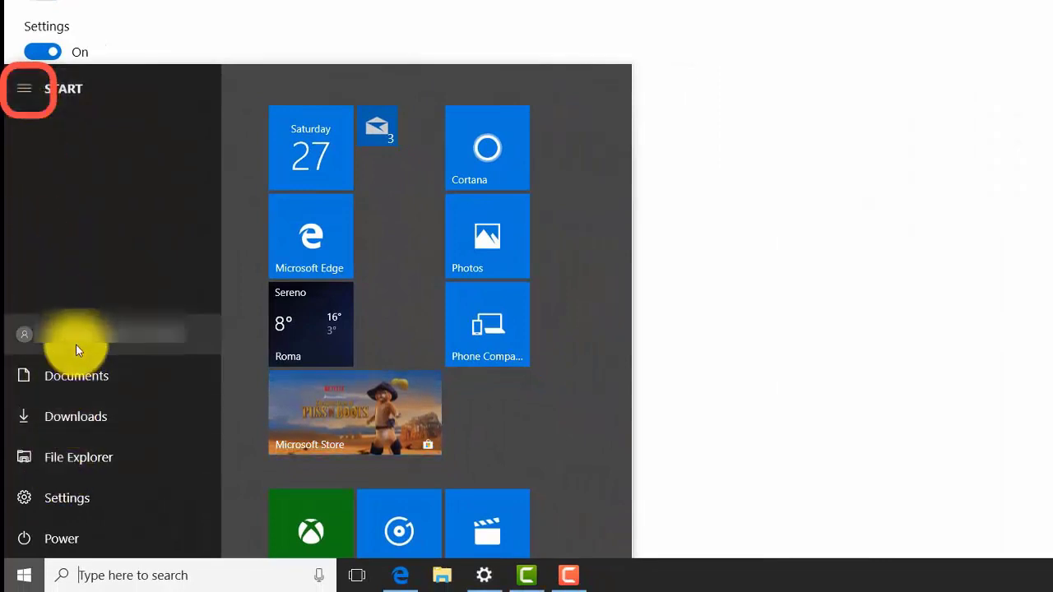
pyautogui.click(717, 337)
pyautogui.click(34, 122)
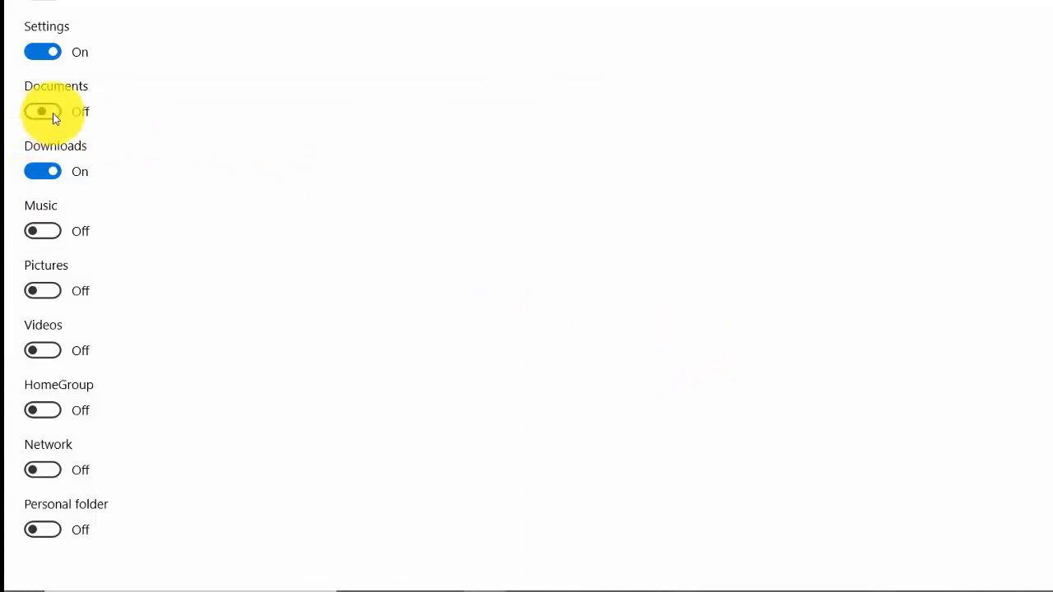
pyautogui.click(52, 174)
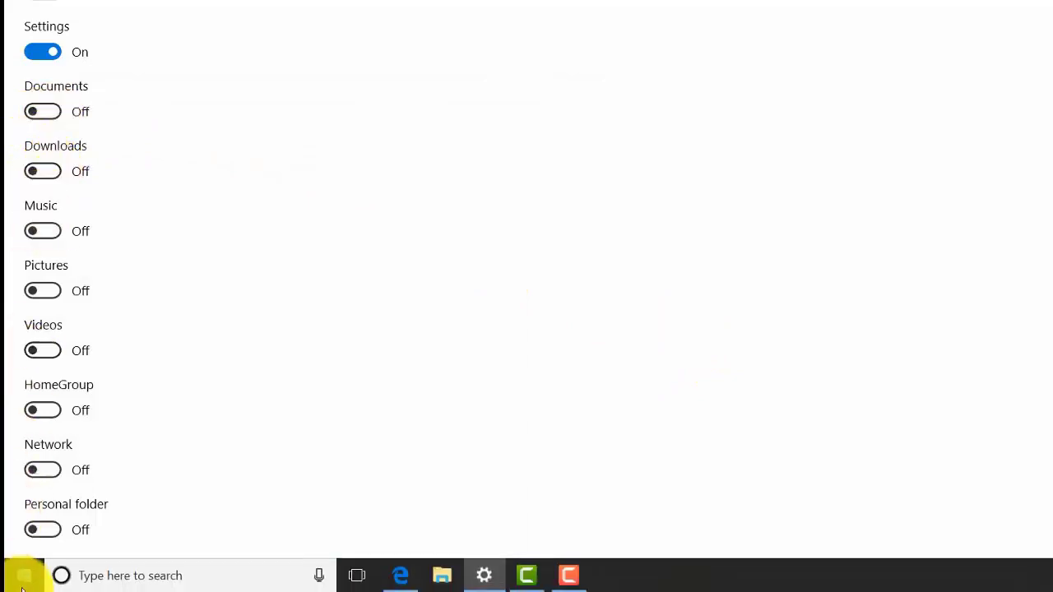
pyautogui.click(22, 575)
pyautogui.click(30, 94)
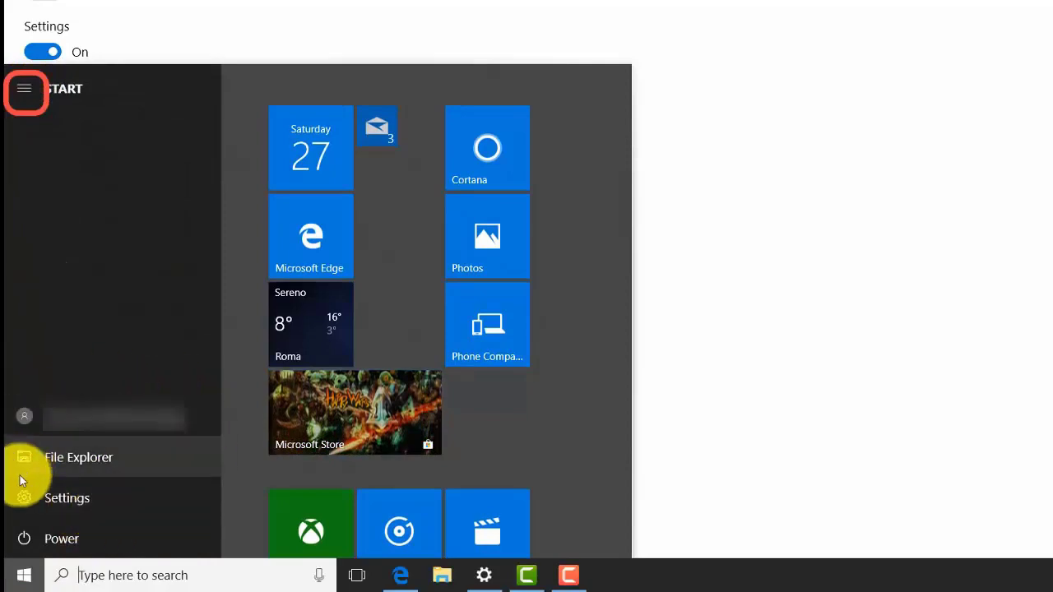
pyautogui.click(722, 319)
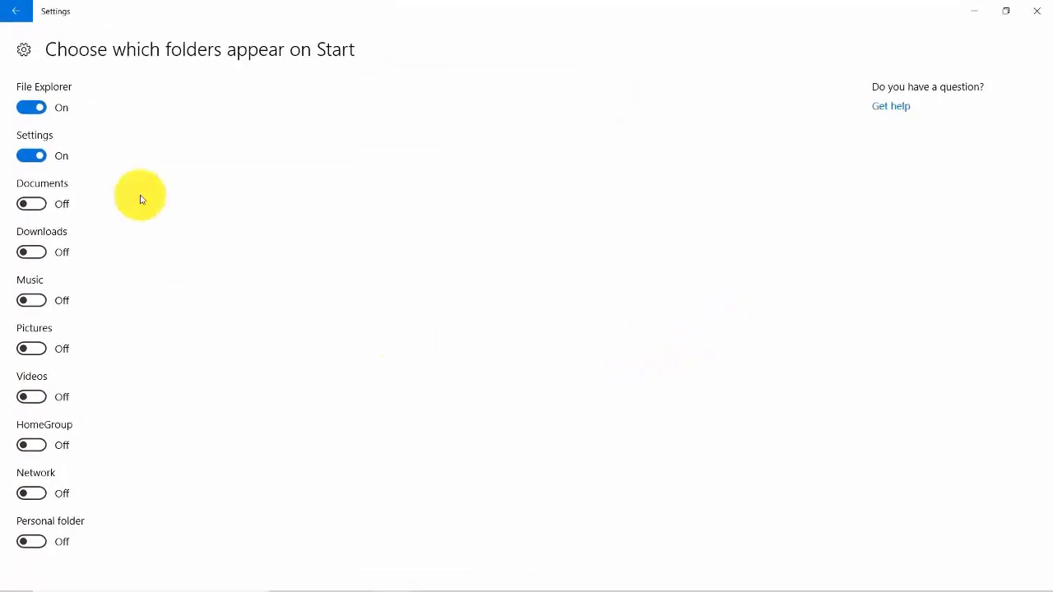
# Step: Return from the Start folder choices to the Windows Settings home page and close Settings
pyautogui.click(24, 16)
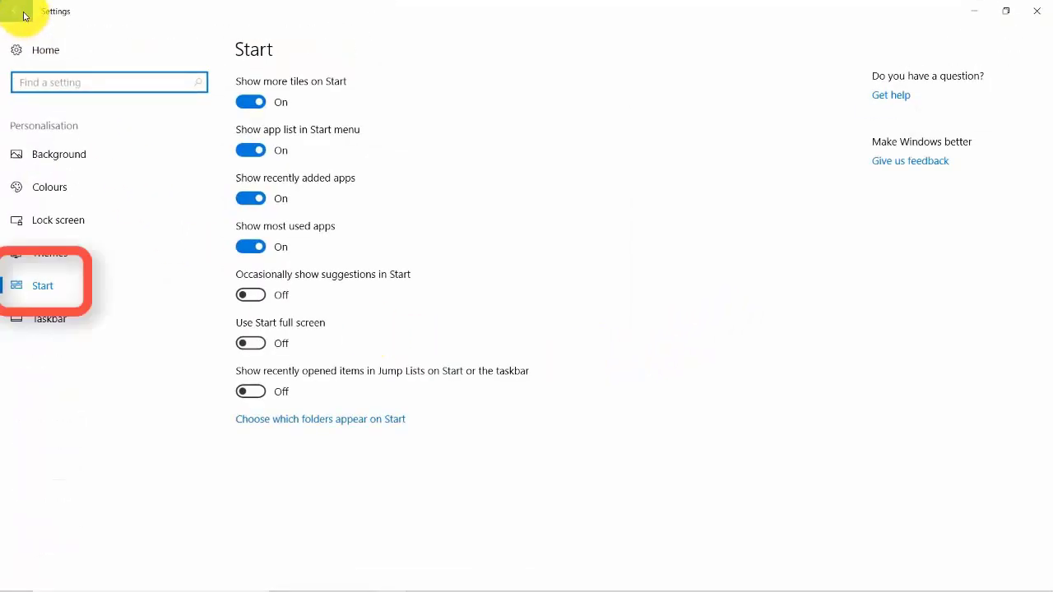
pyautogui.click(24, 15)
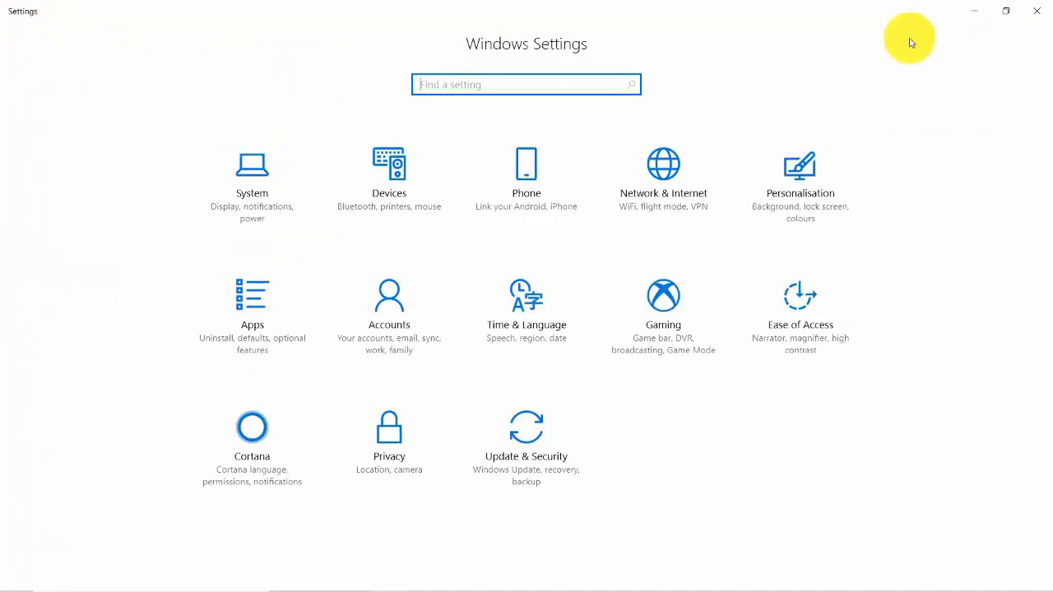
pyautogui.click(1027, 9)
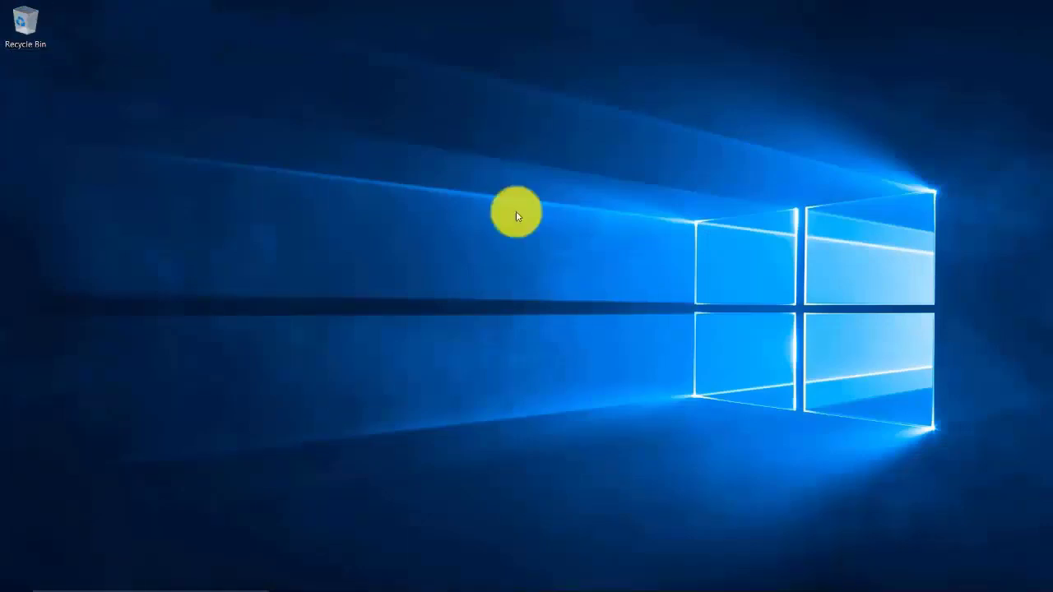
# Step: View File Explorer's jump list on the taskbar and the Recycle Bin's context menu on the desktop, choosing nothing
pyautogui.moveTo(683, 589)
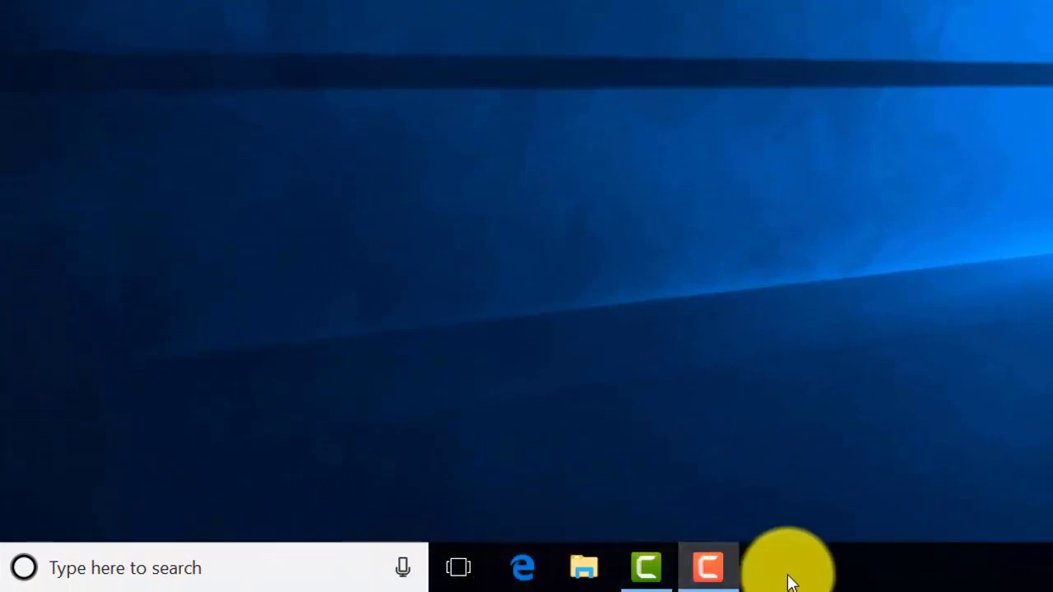
pyautogui.rightClick(598, 578)
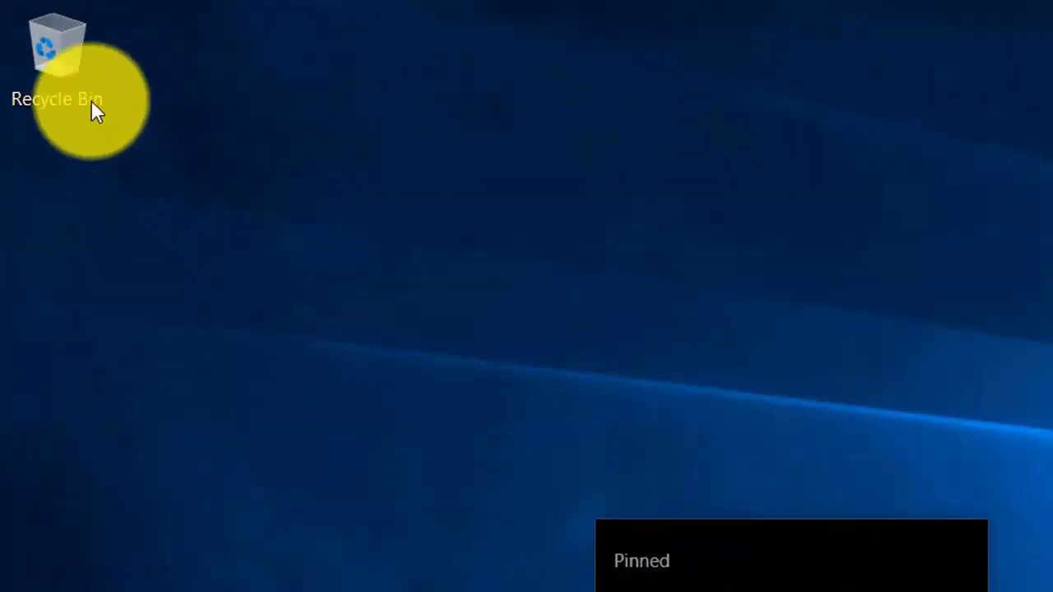
pyautogui.rightClick(83, 84)
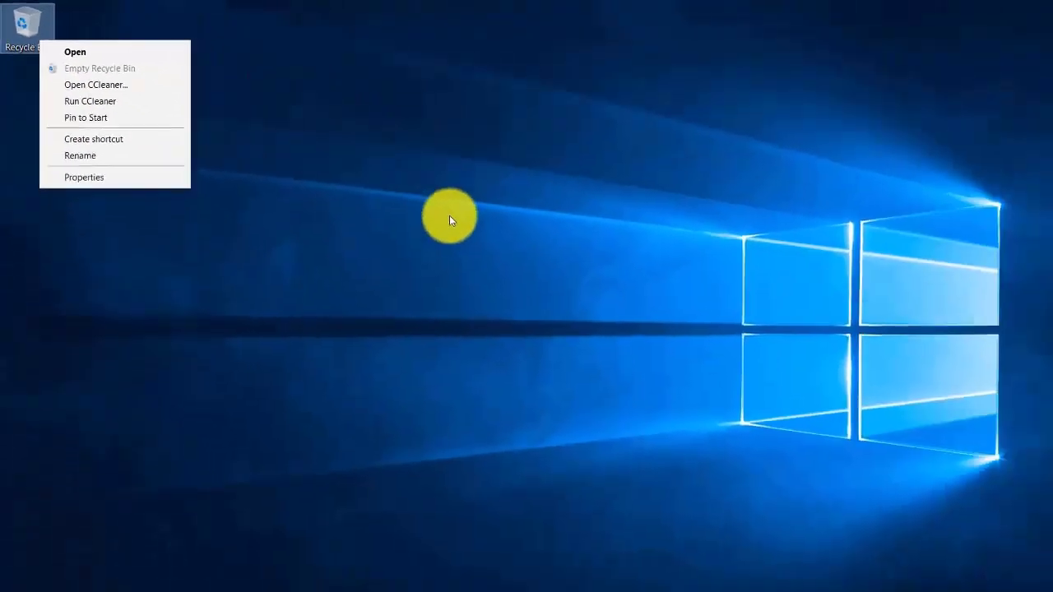
pyautogui.click(453, 277)
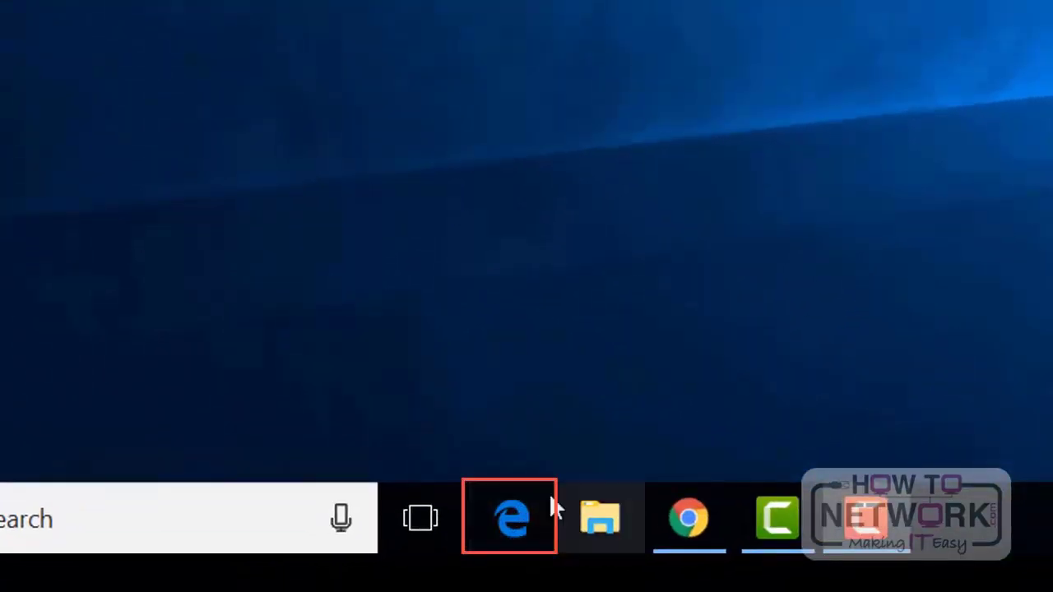
# Step: Launch Microsoft Edge and change its Open Microsoft Edge with setting to A specific page or pages
pyautogui.click(508, 507)
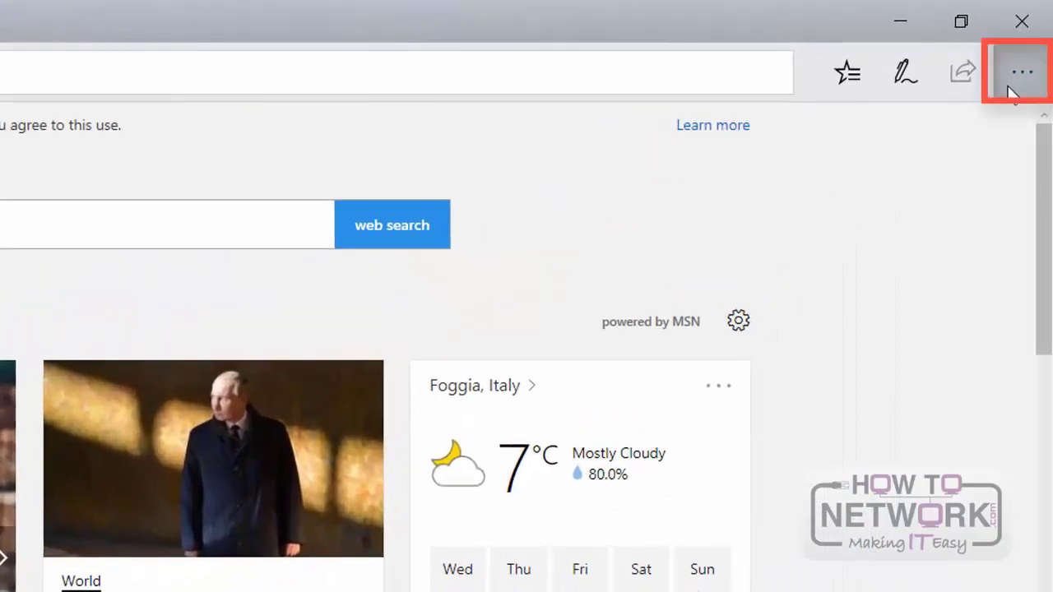
pyautogui.click(1027, 48)
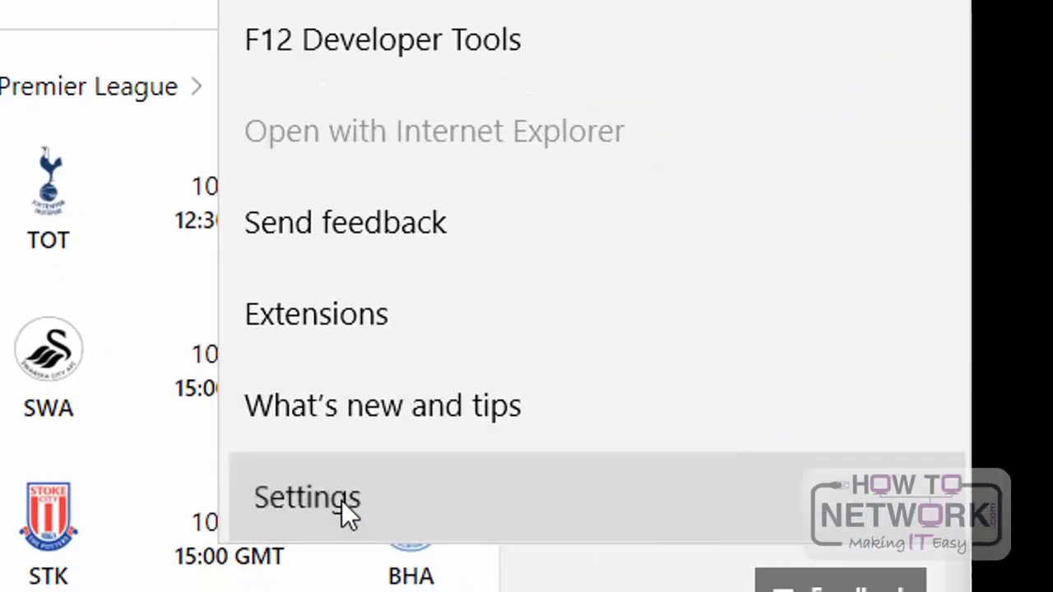
pyautogui.click(342, 501)
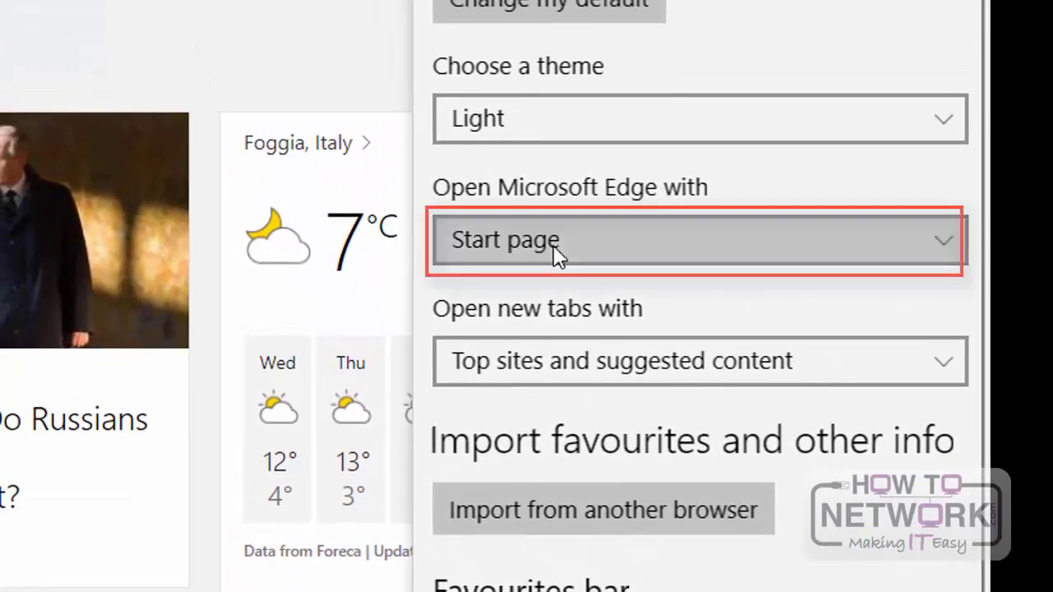
pyautogui.click(556, 251)
pyautogui.click(566, 395)
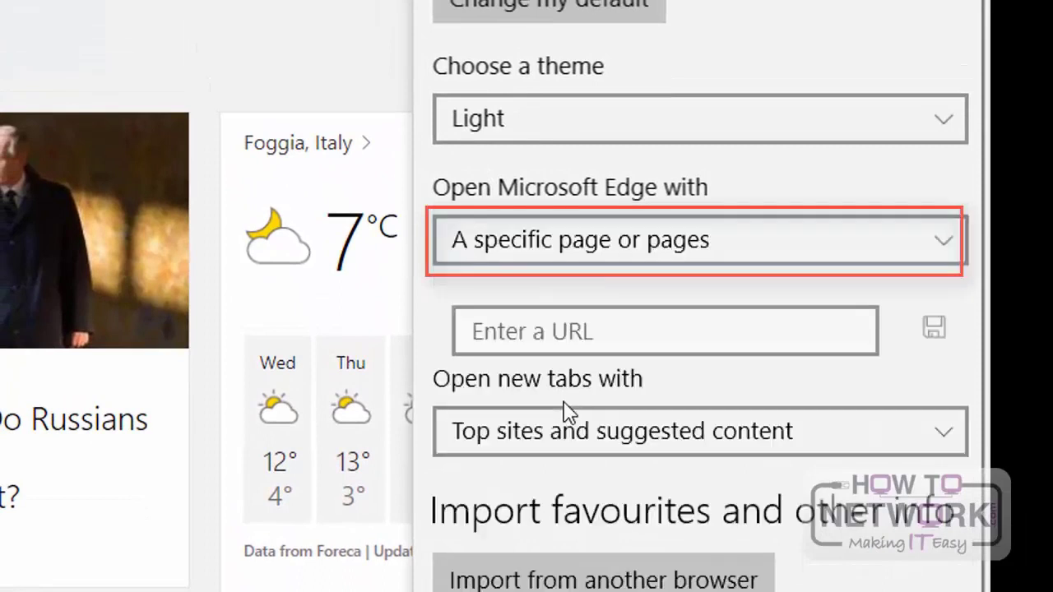
pyautogui.click(575, 325)
pyautogui.write('g')
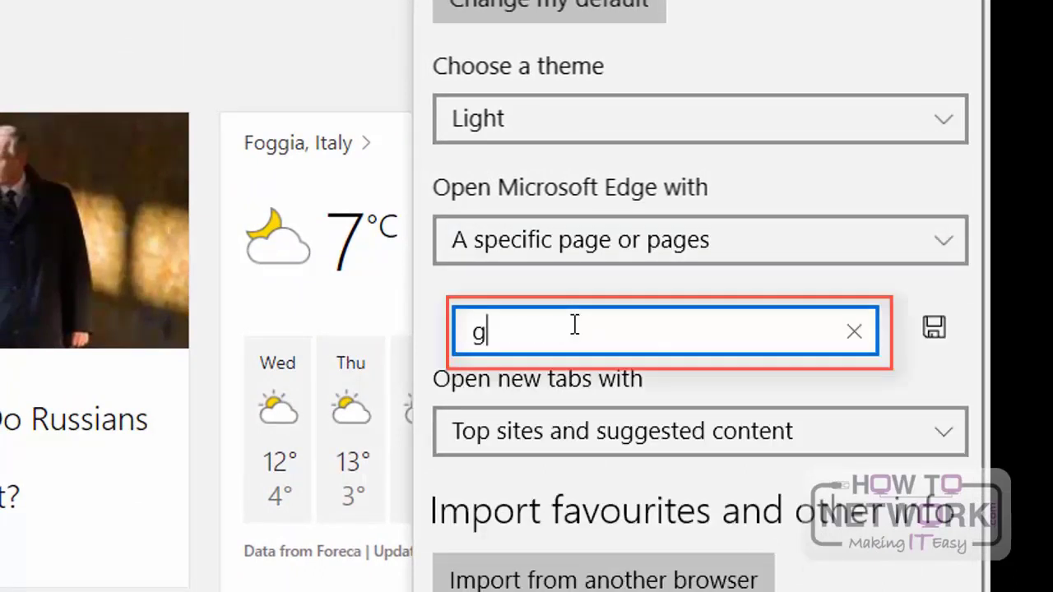
pyautogui.write('oogl')
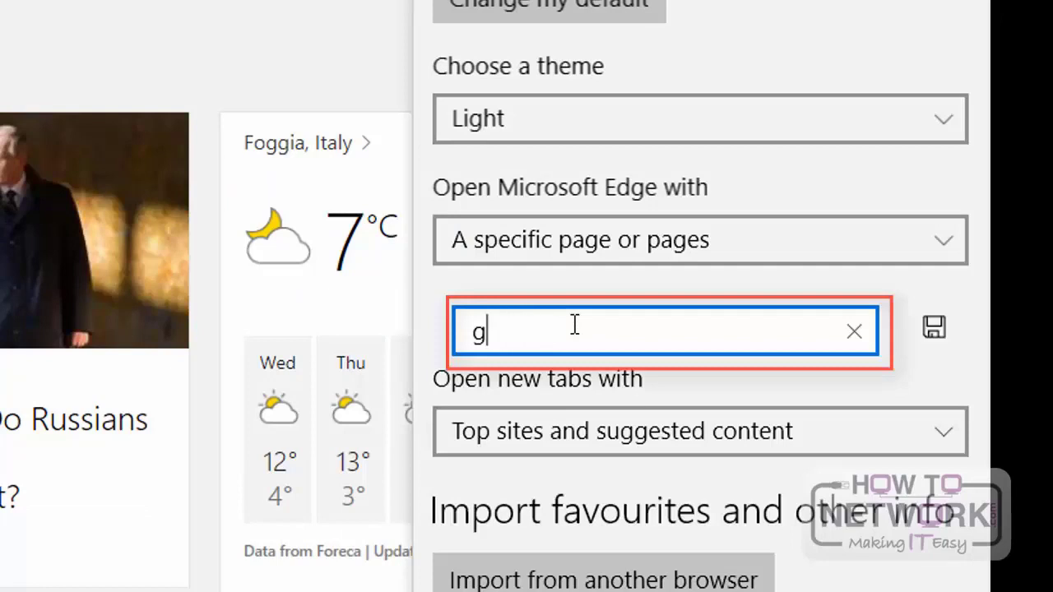
pyautogui.press('BackSpace')
pyautogui.write('www.google.com')
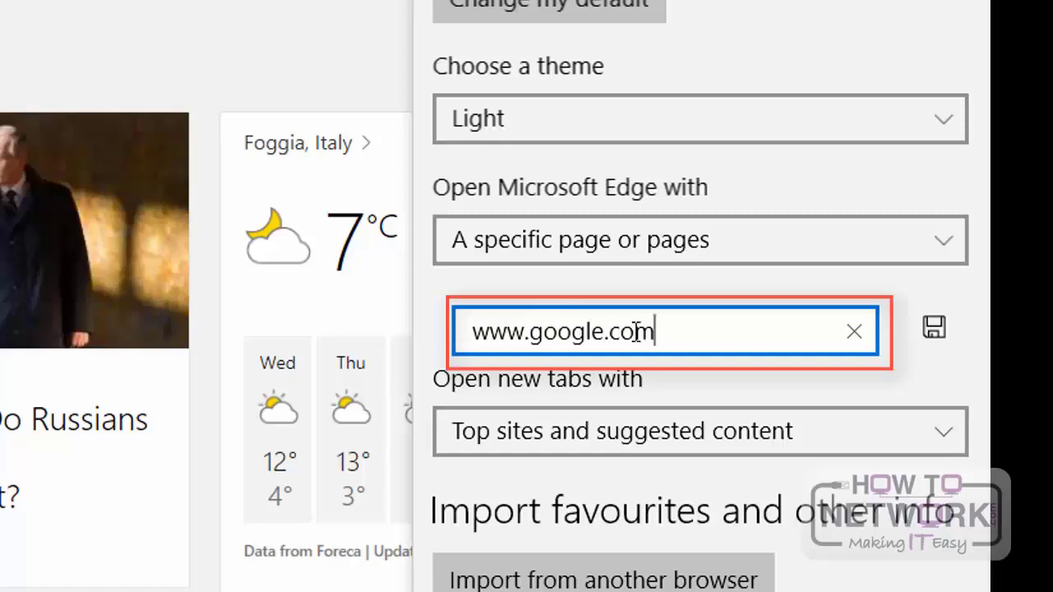
pyautogui.click(932, 329)
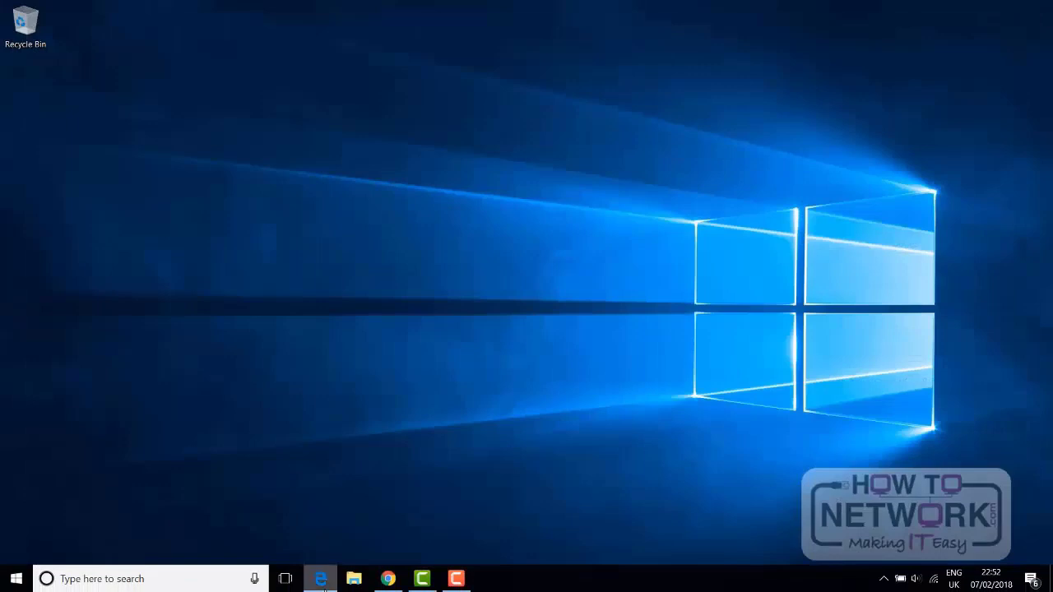
# Step: Relaunch Microsoft Edge to check its start page and search for hello from a new tab's address bar
pyautogui.click(323, 581)
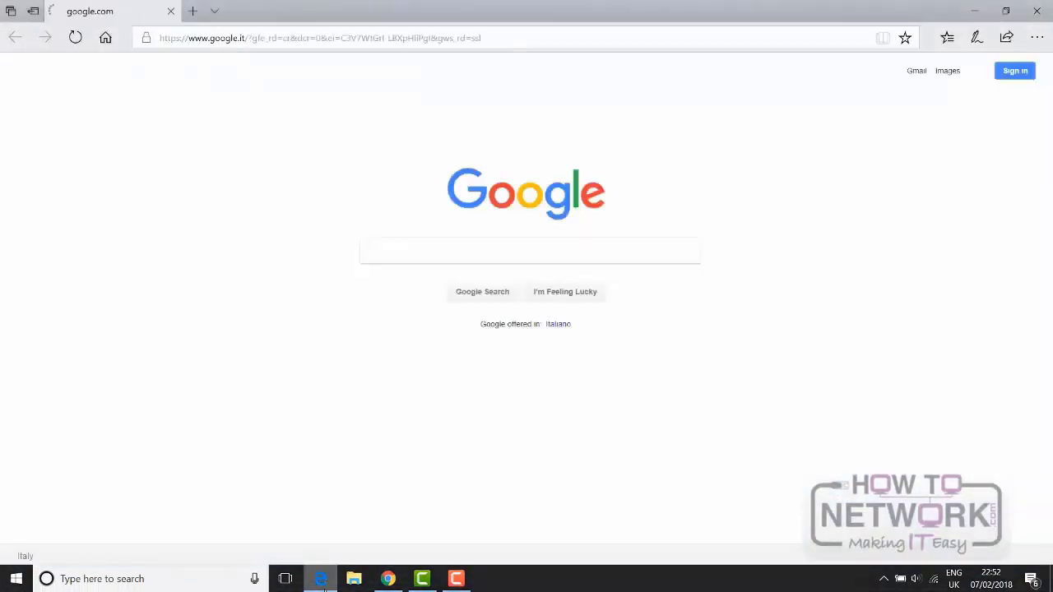
pyautogui.click(1037, 37)
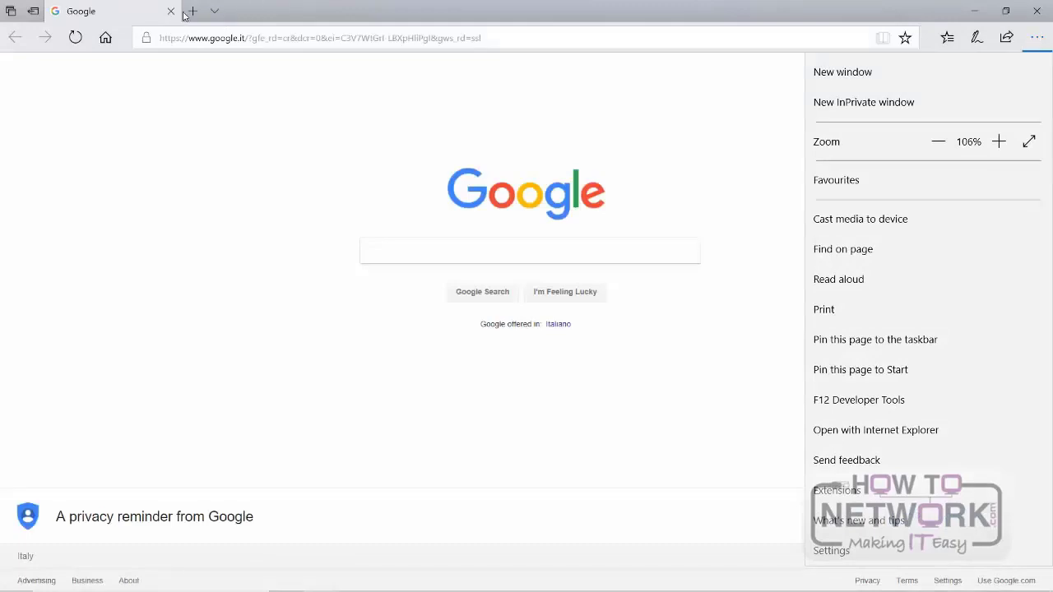
pyautogui.click(196, 12)
pyautogui.click(196, 12)
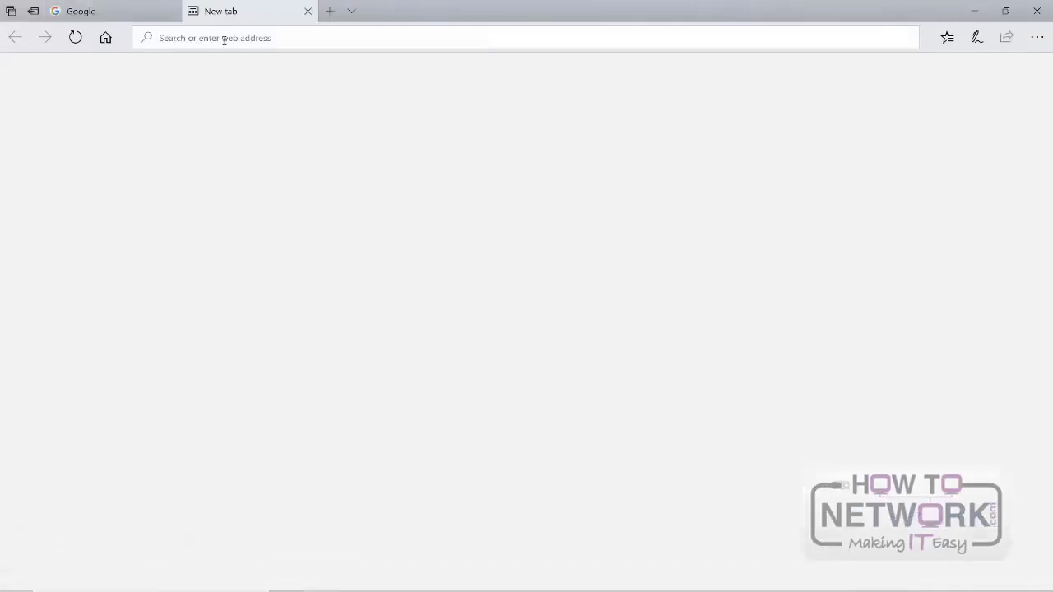
pyautogui.write('hello')
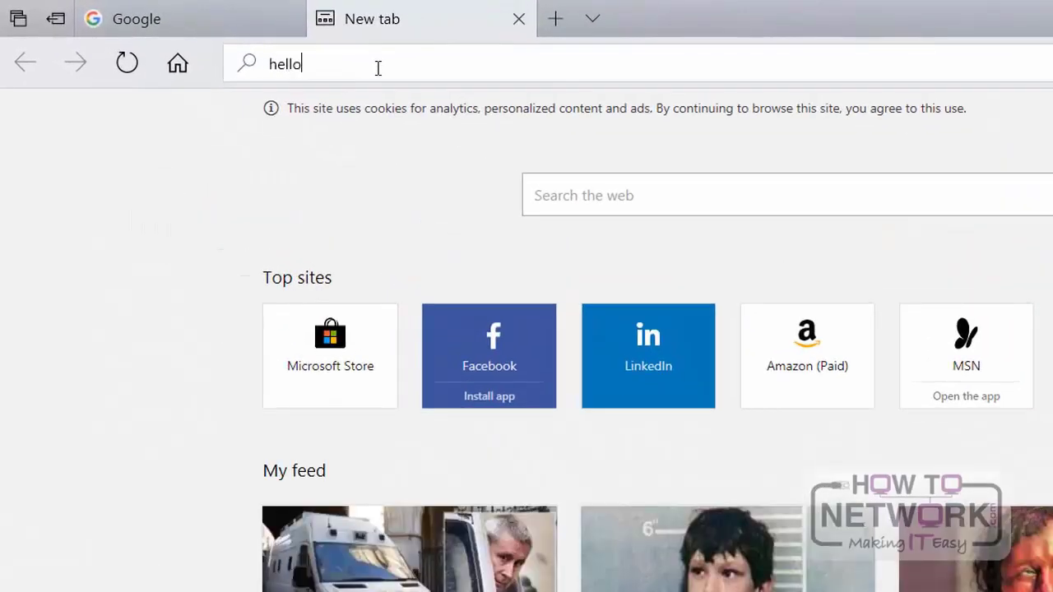
pyautogui.press('Return')
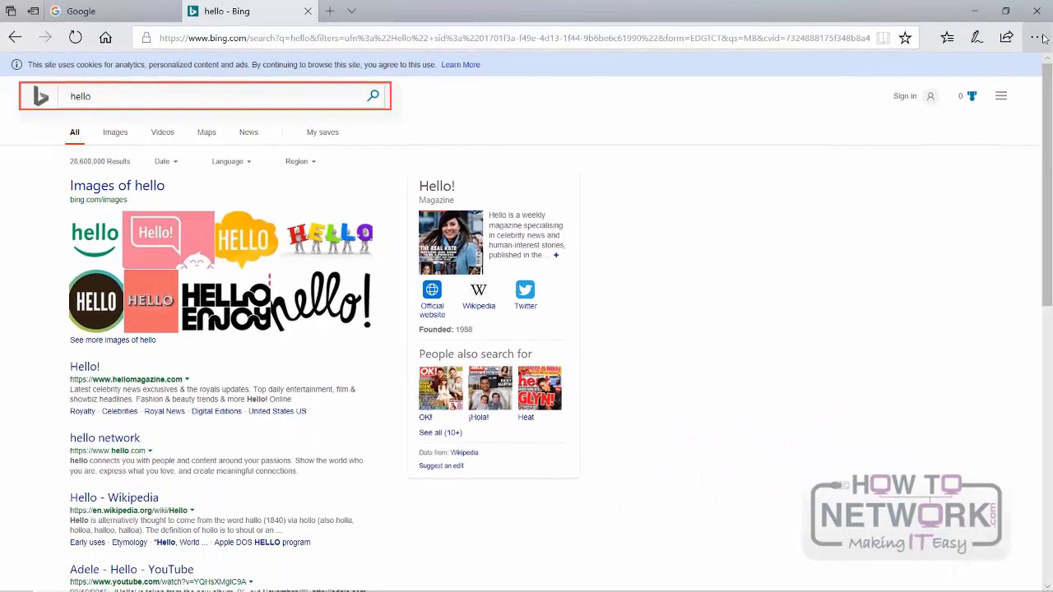
pyautogui.click(1038, 38)
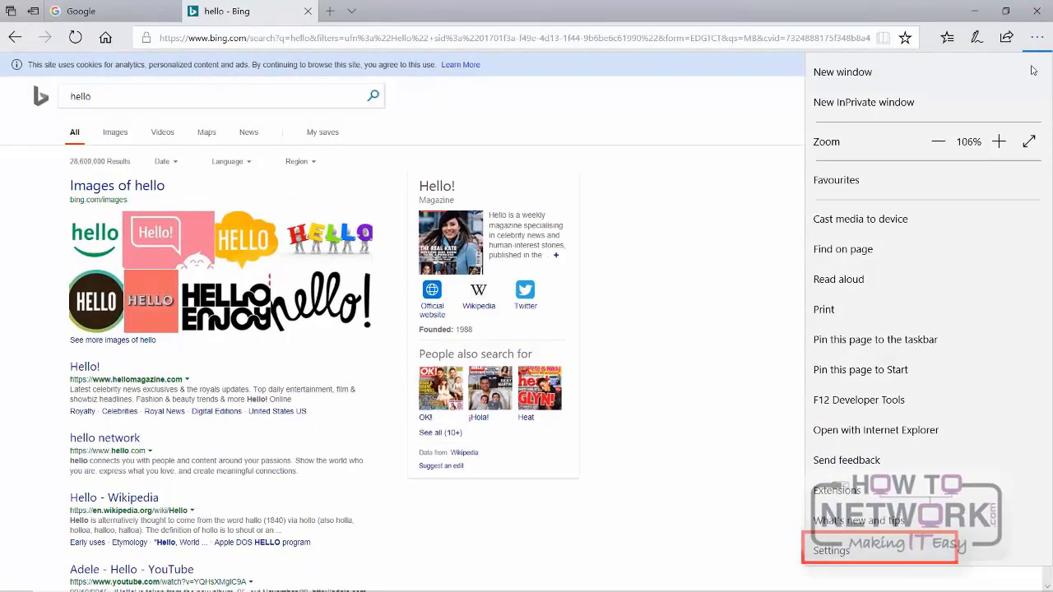
pyautogui.click(883, 550)
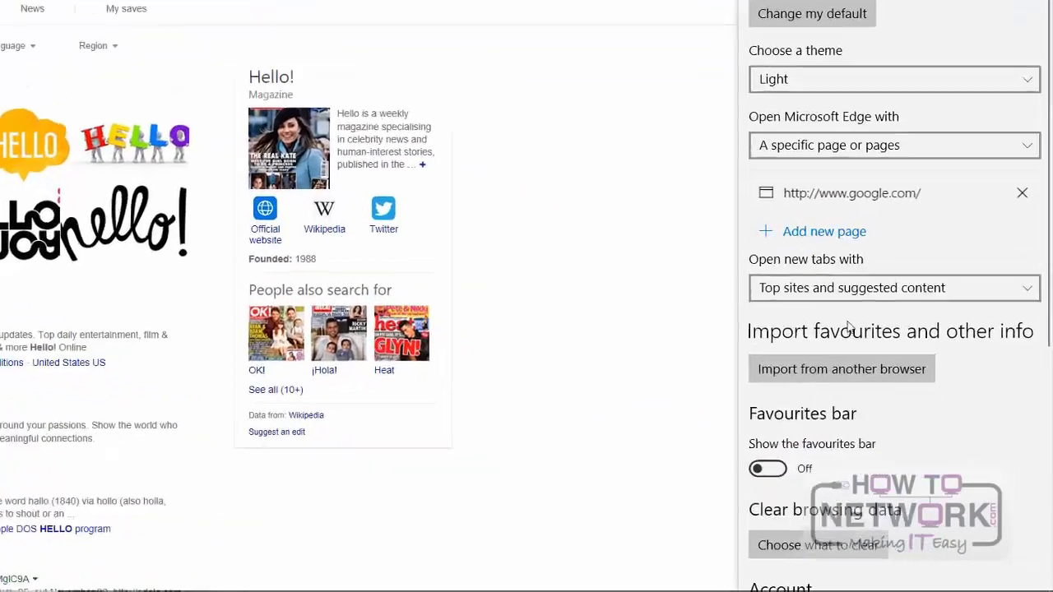
pyautogui.scroll(-10, 885, 543)
pyautogui.click(670, 263)
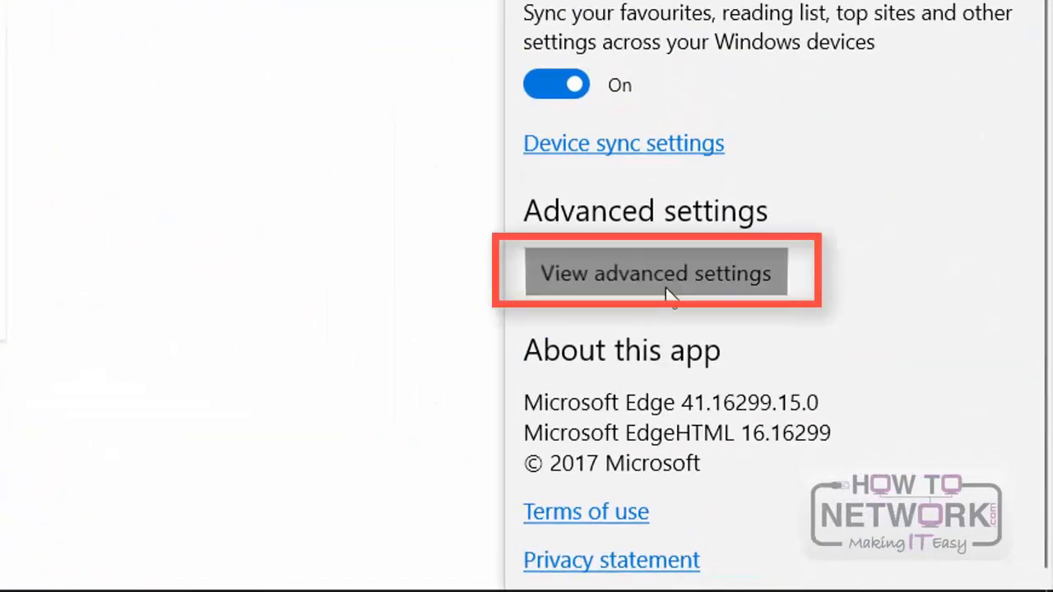
pyautogui.scroll(-5, 837, 347)
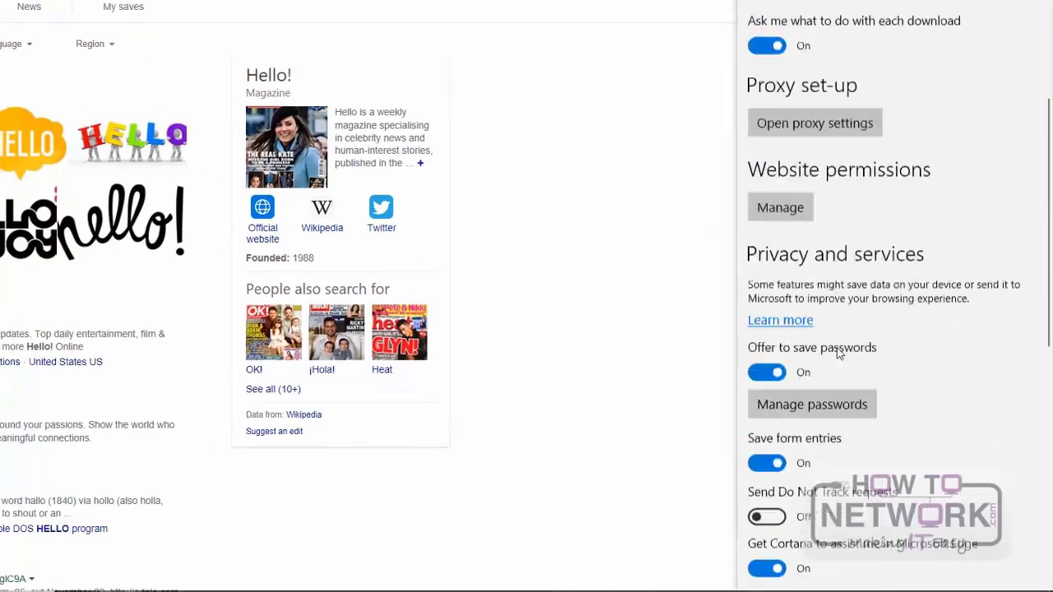
pyautogui.scroll(-3, 837, 347)
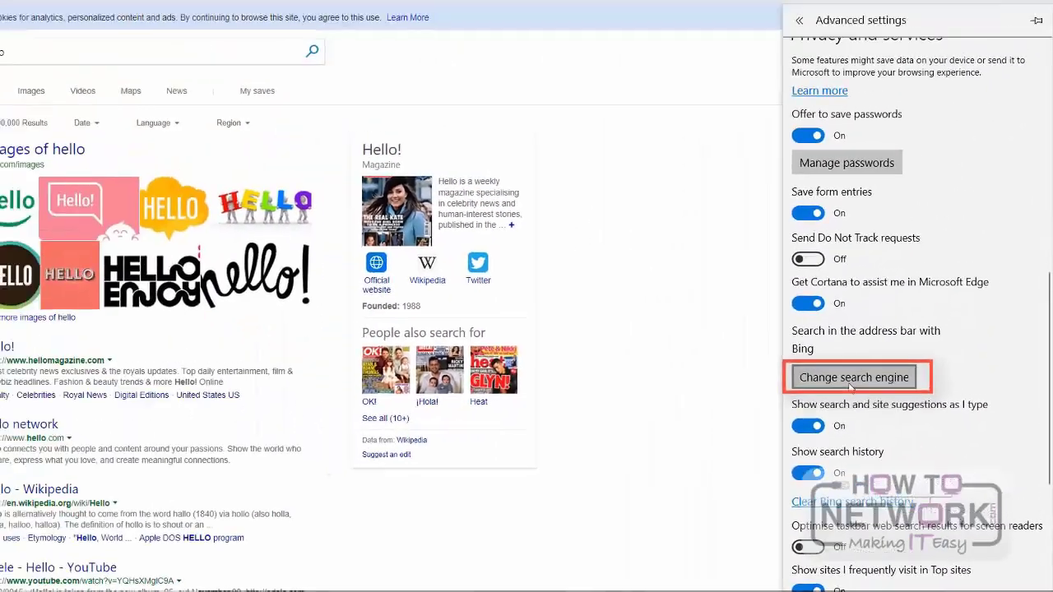
pyautogui.click(850, 380)
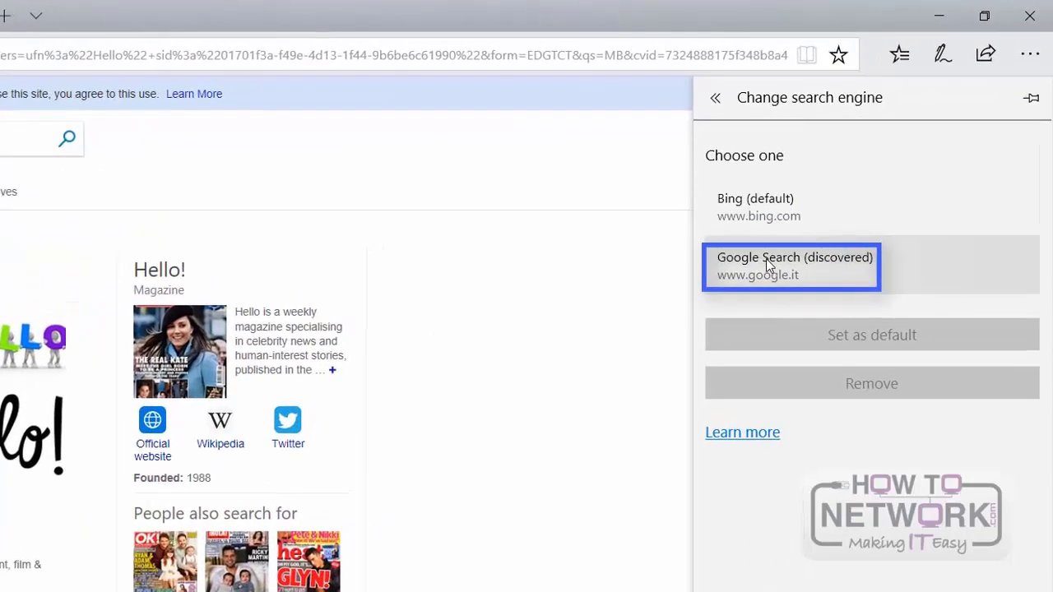
pyautogui.click(855, 177)
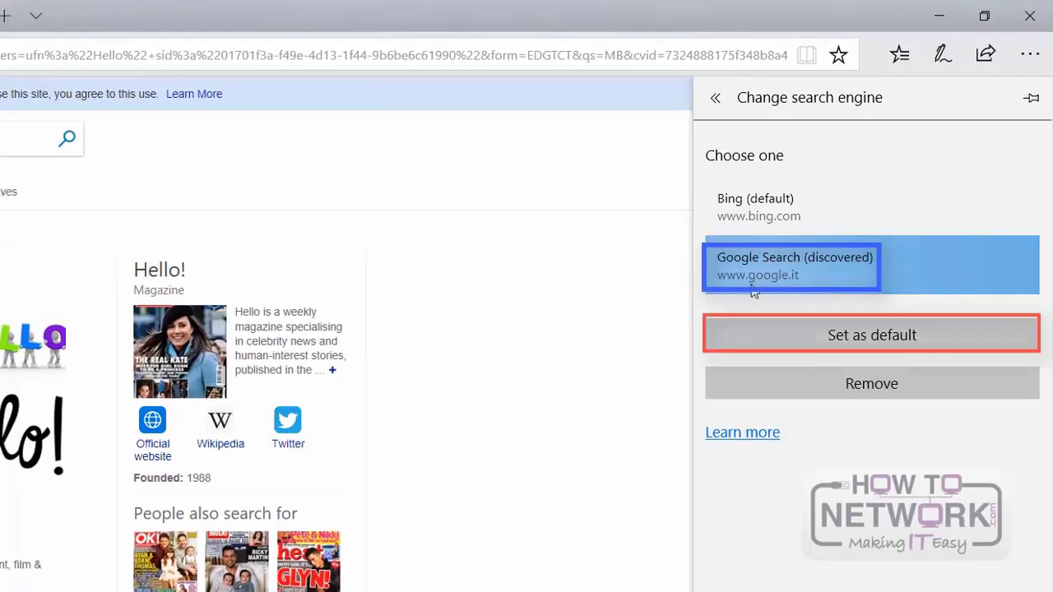
pyautogui.click(808, 345)
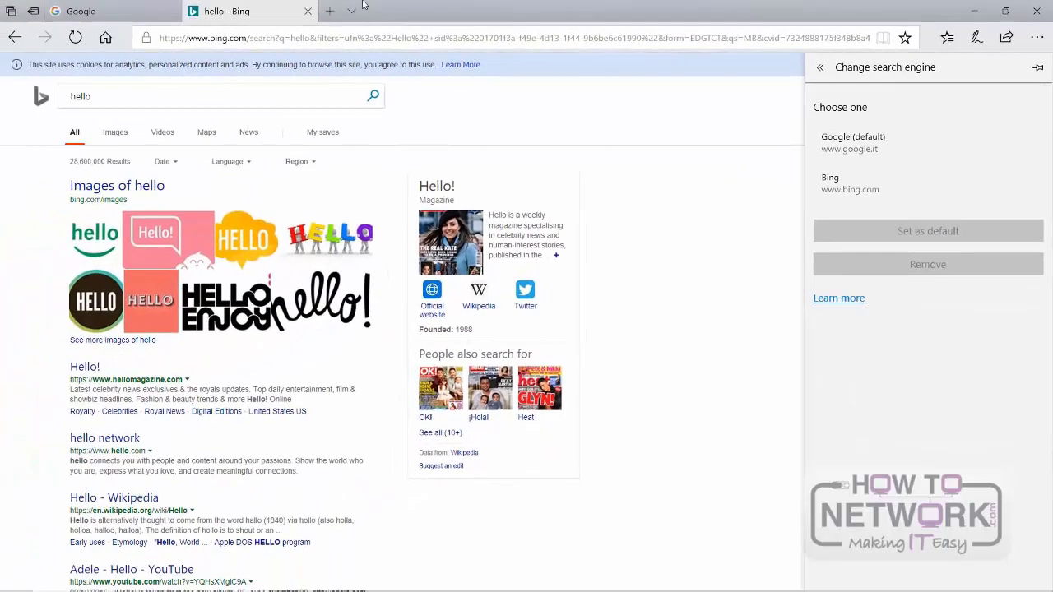
# Step: Open another new tab and search for hello from the address bar to test the new default search engine
pyautogui.click(334, 16)
pyautogui.click(335, 16)
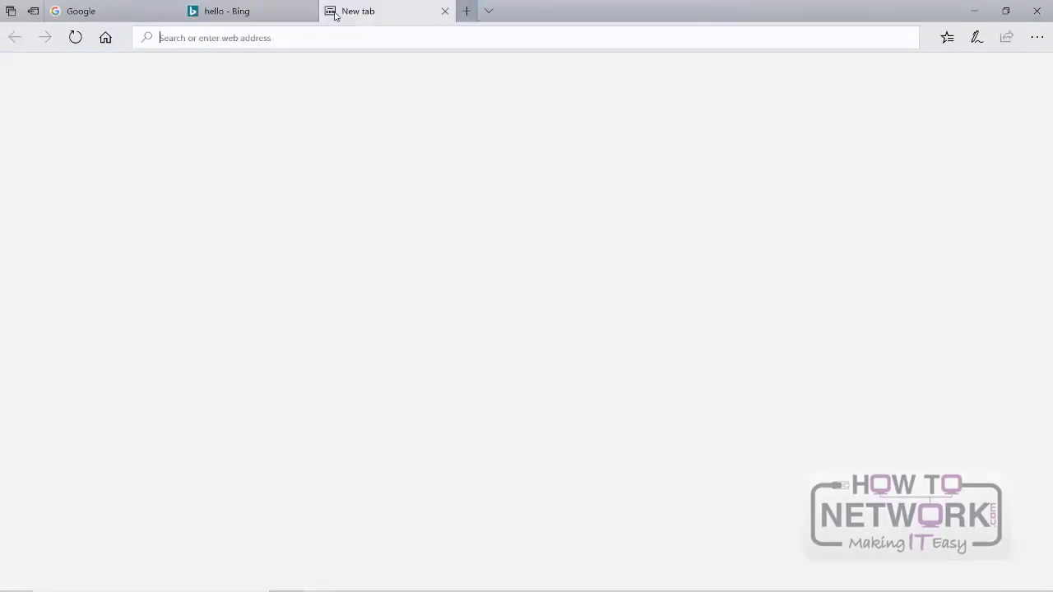
pyautogui.write('hello')
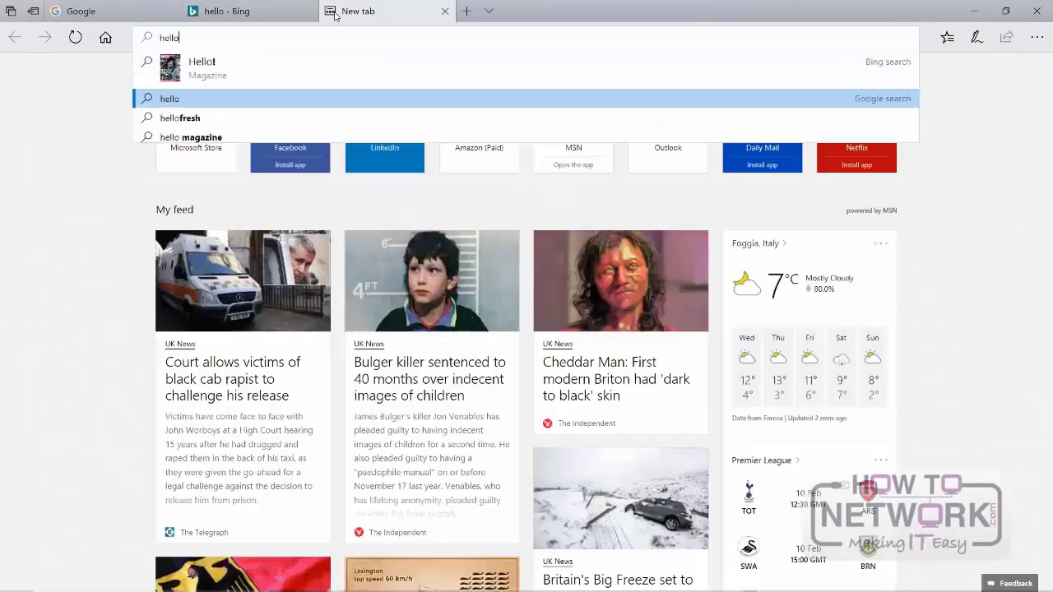
pyautogui.press('Return')
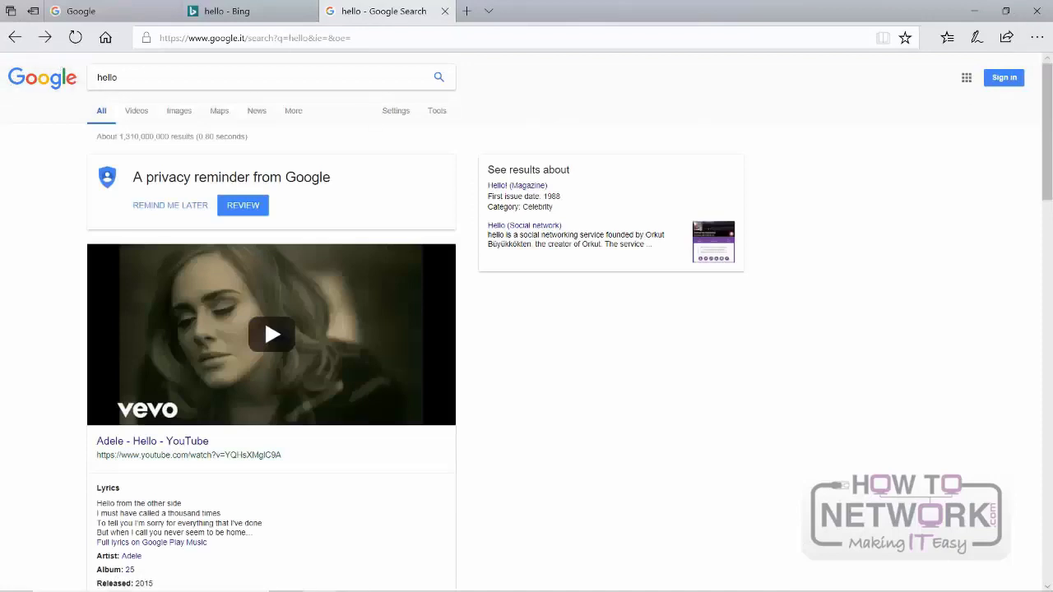
# Step: Clear Edge's browsing history, cookies and saved website data, cached data and files, and set-aside or recently closed tabs
pyautogui.click(1040, 37)
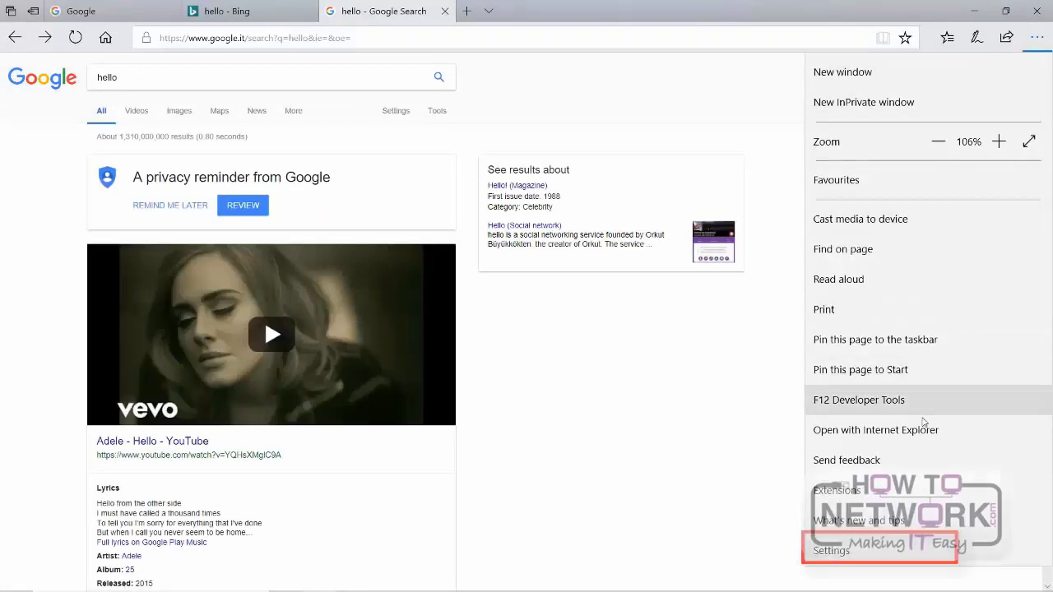
pyautogui.click(831, 551)
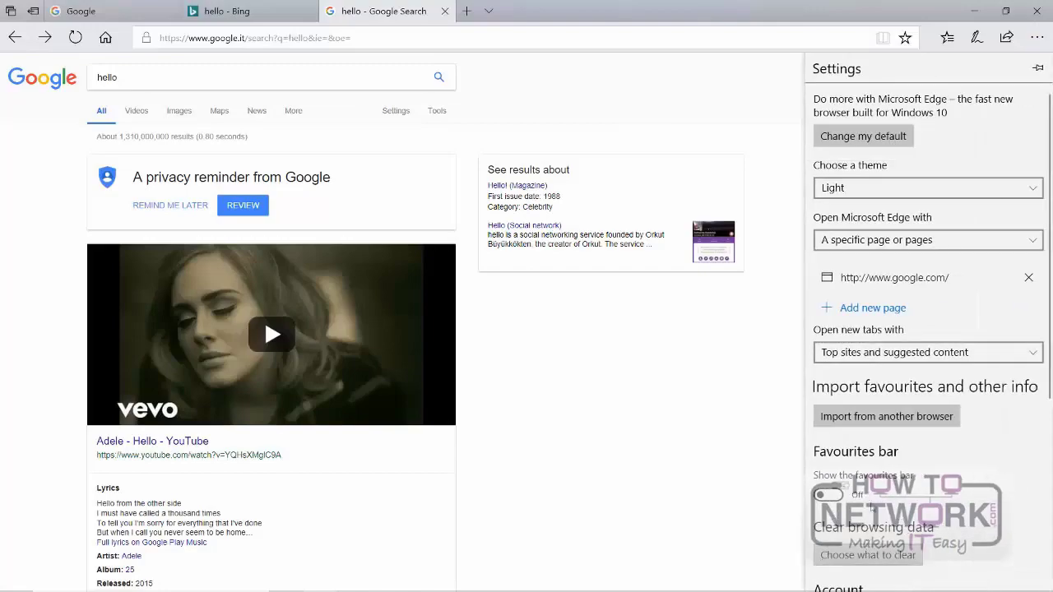
pyautogui.scroll(-4, 882, 325)
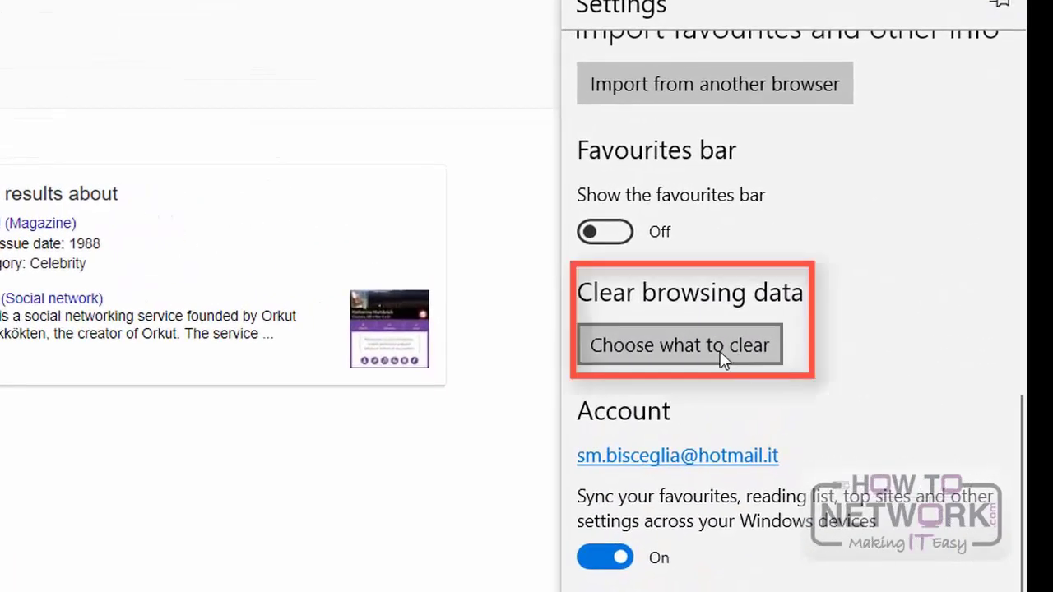
pyautogui.click(720, 355)
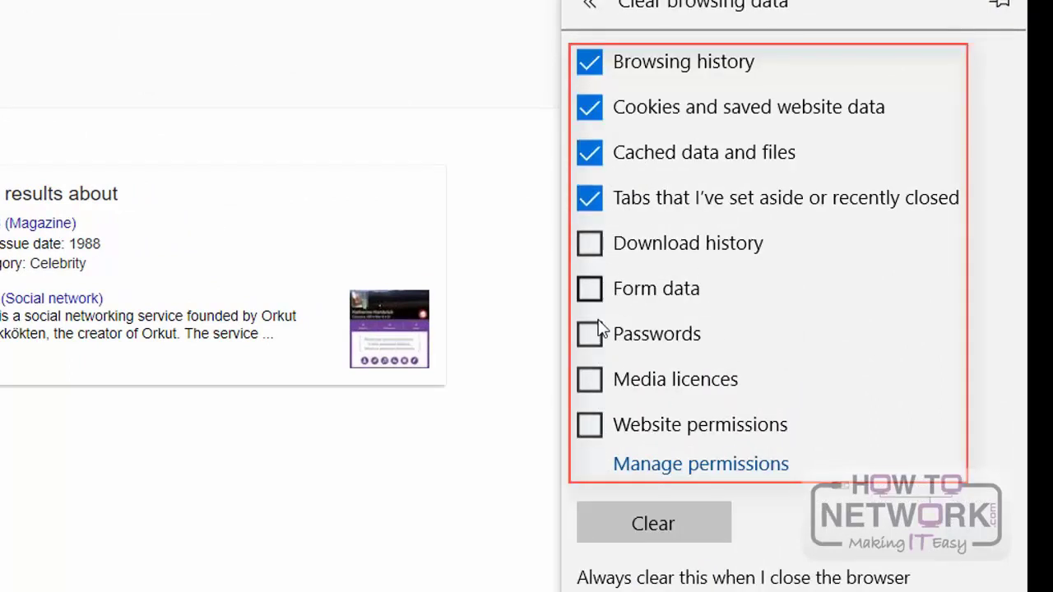
pyautogui.click(632, 517)
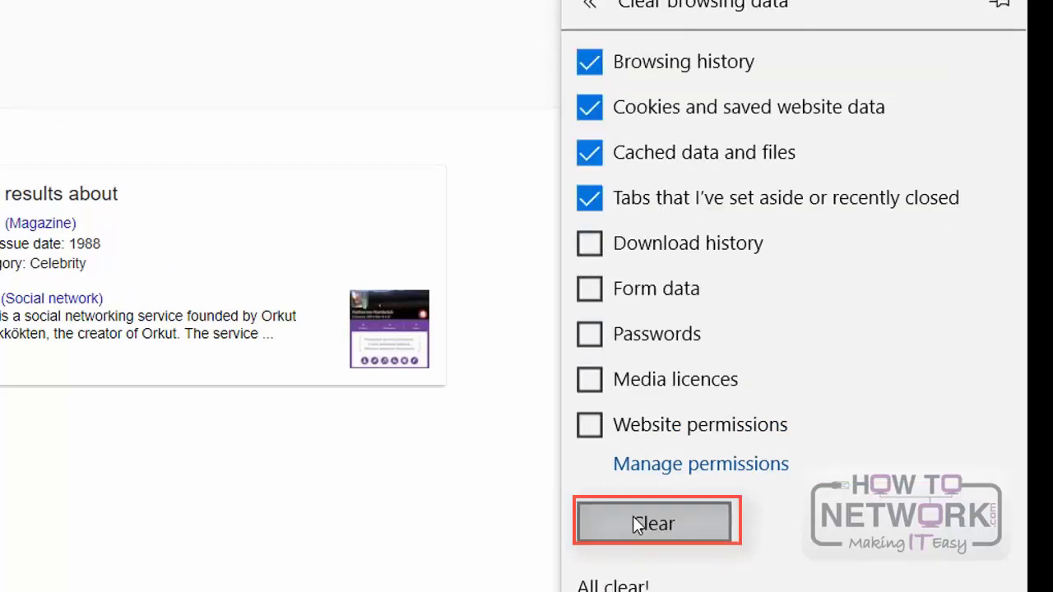
# Step: Leave the browser settings and close Microsoft Edge together with all its tabs
pyautogui.click(326, 16)
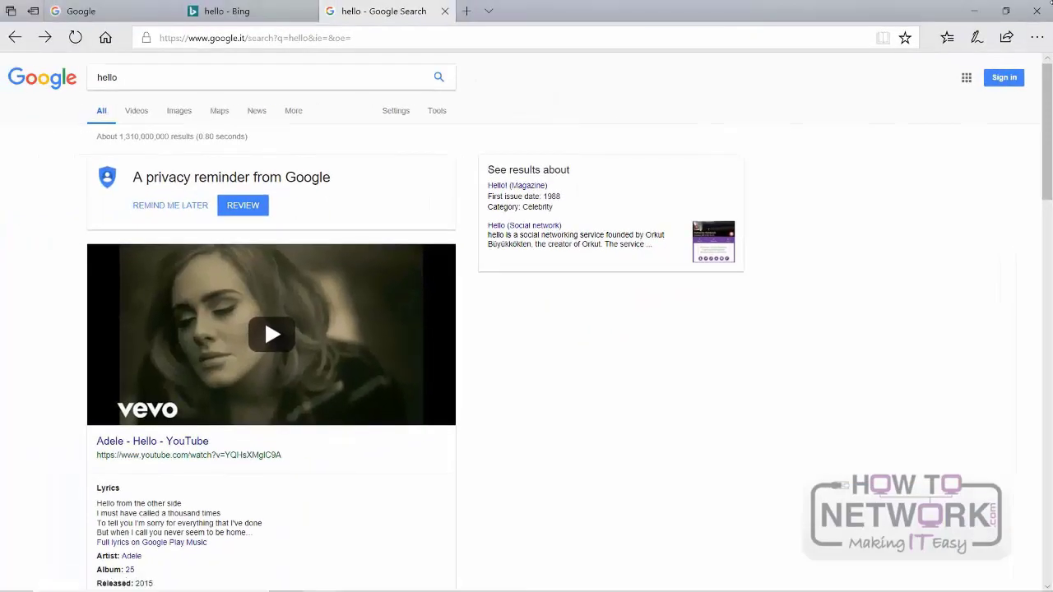
pyautogui.click(1036, 12)
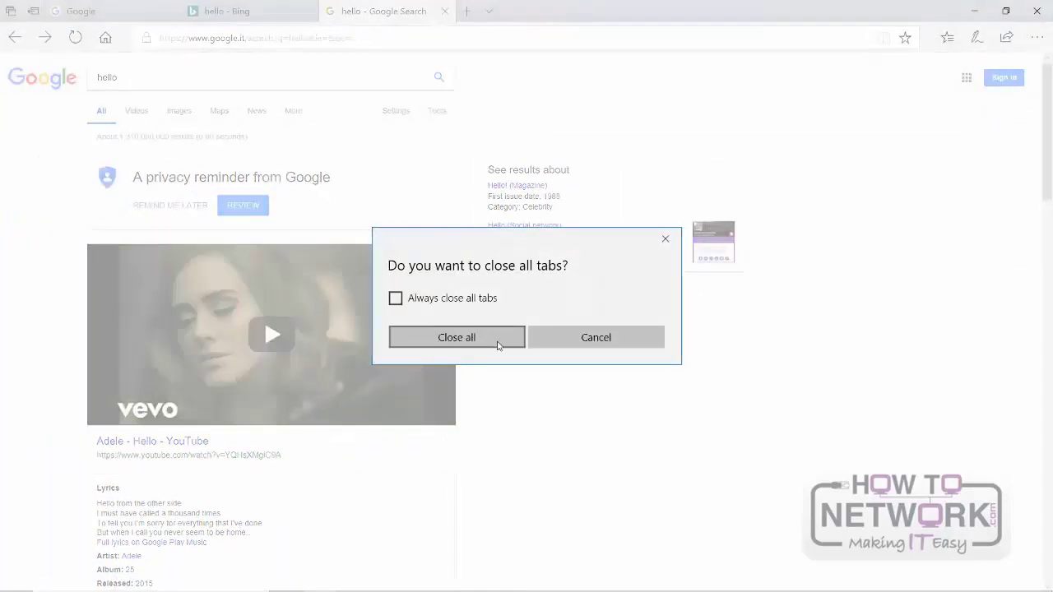
pyautogui.click(457, 337)
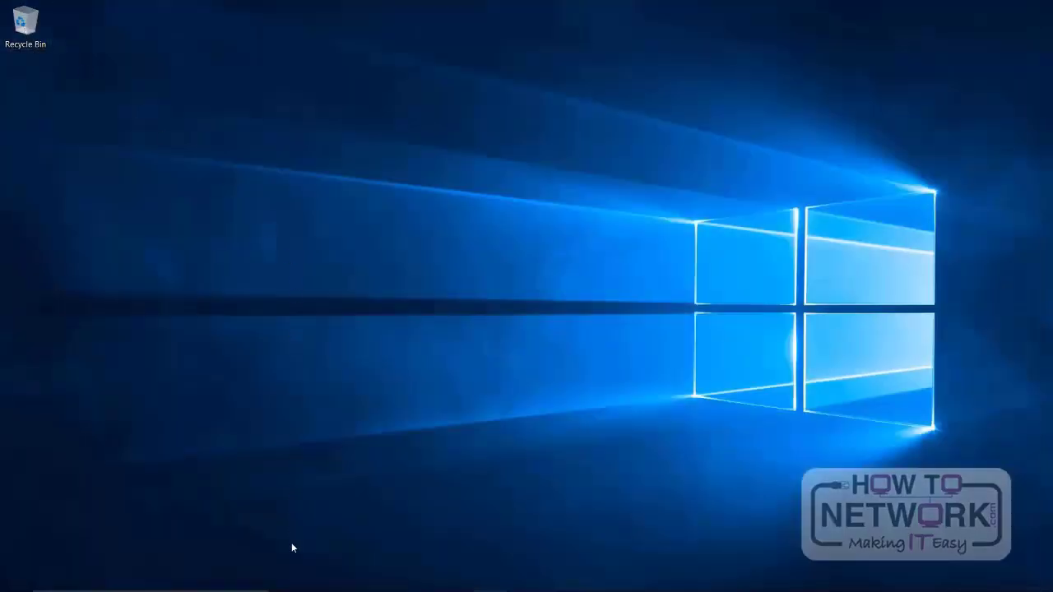
# Step: Reveal the taskbar search, remove the Microsoft query from it and search for microsoft as typed text
pyautogui.moveTo(283, 590)
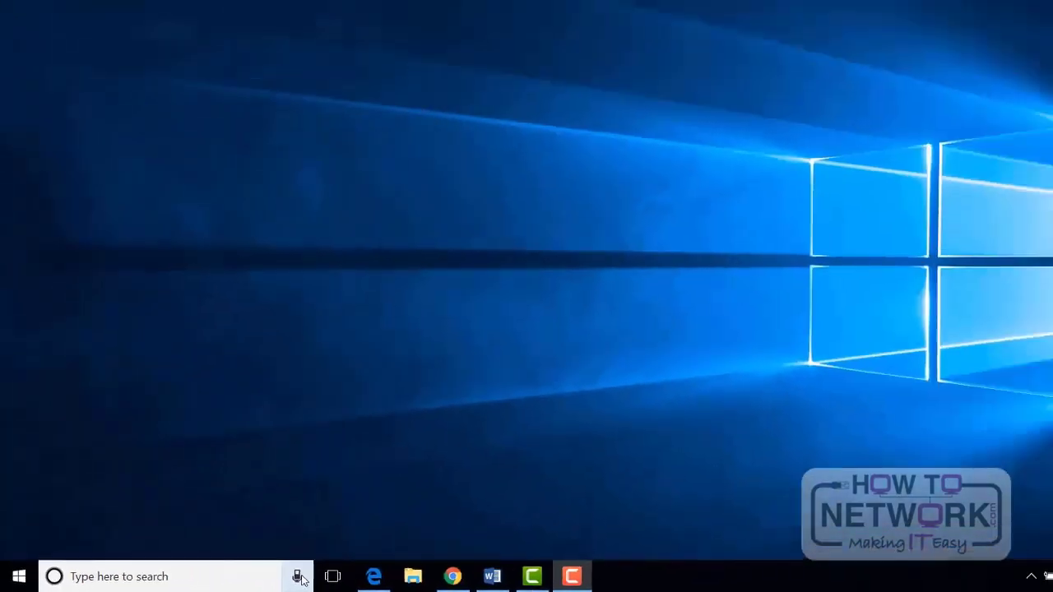
pyautogui.click(650, 561)
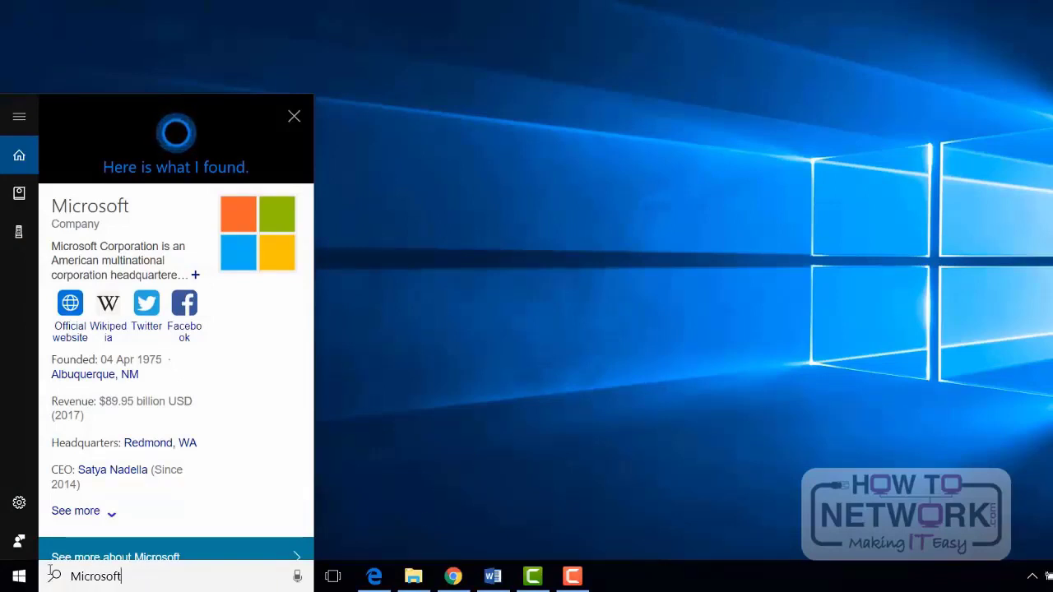
pyautogui.press('BackSpace')
pyautogui.press('BackSpace')
pyautogui.press('BackSpace')
pyautogui.press('BackSpace')
pyautogui.press('BackSpace')
pyautogui.press('BackSpace')
pyautogui.press('BackSpace')
pyautogui.press('BackSpace')
pyautogui.press('BackSpace')
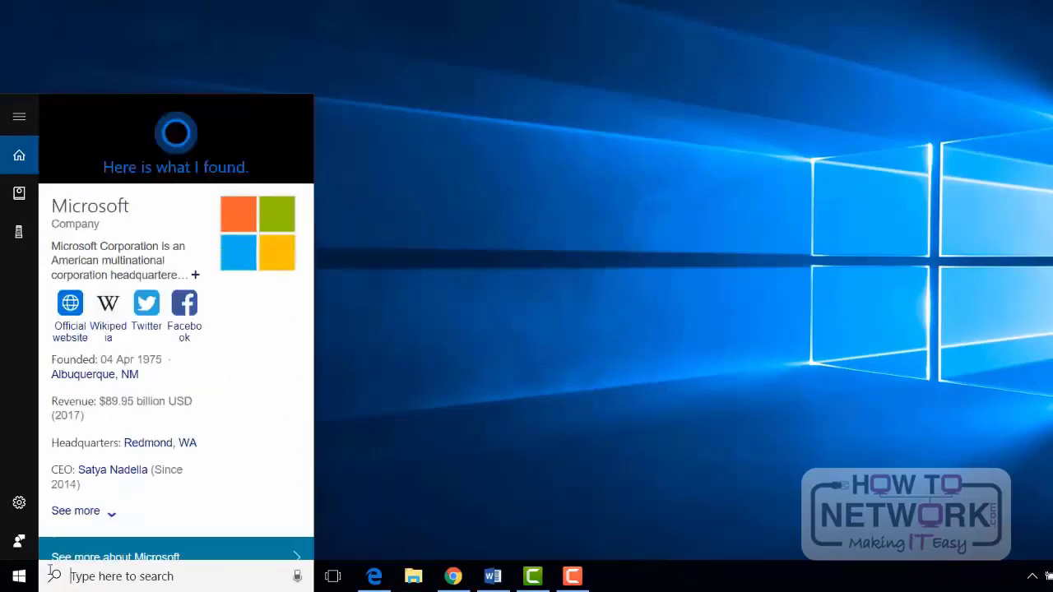
pyautogui.write('microso')
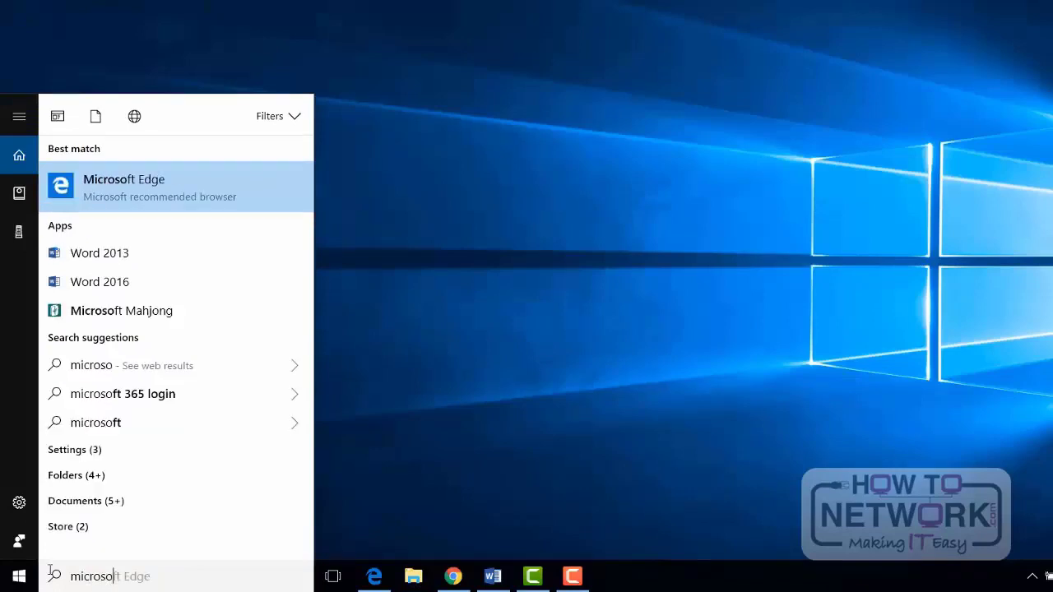
pyautogui.write('ft')
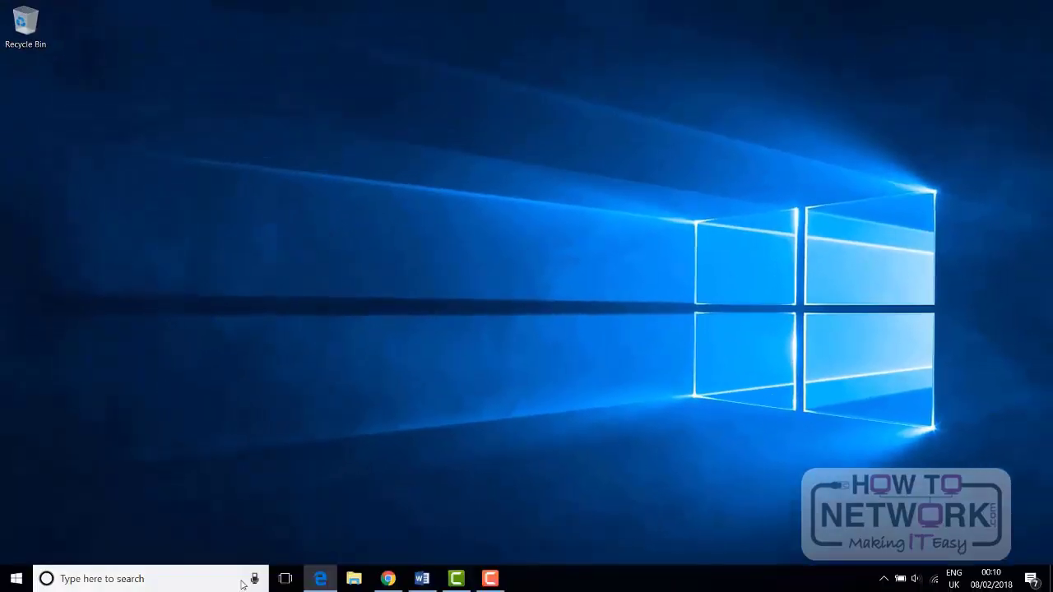
# Step: Open Cortana's settings at the Talk to Cortana page and dismiss the listening Cortana pop-up
pyautogui.click(102, 579)
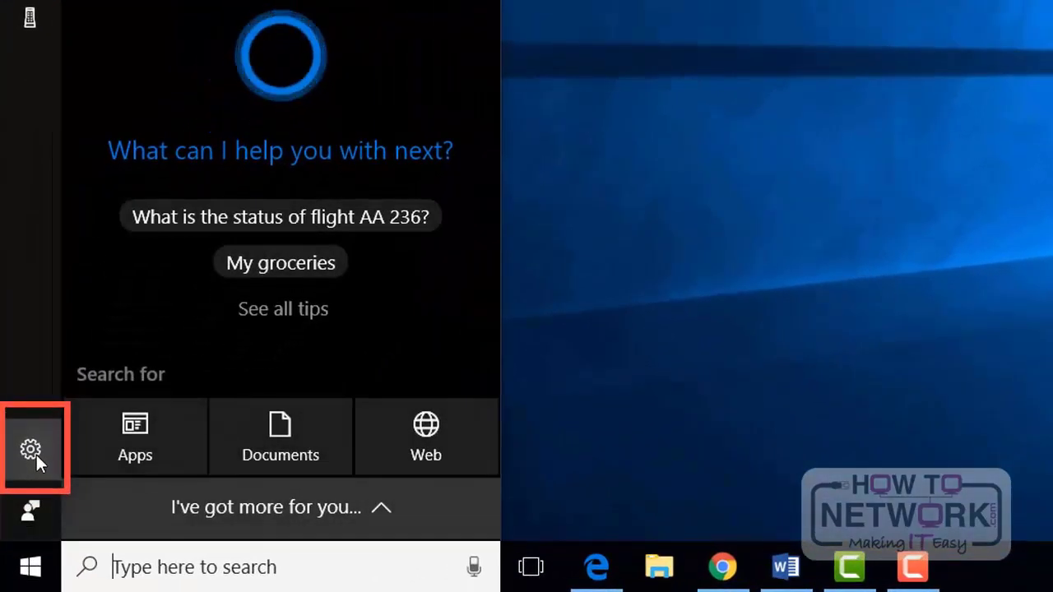
pyautogui.click(36, 455)
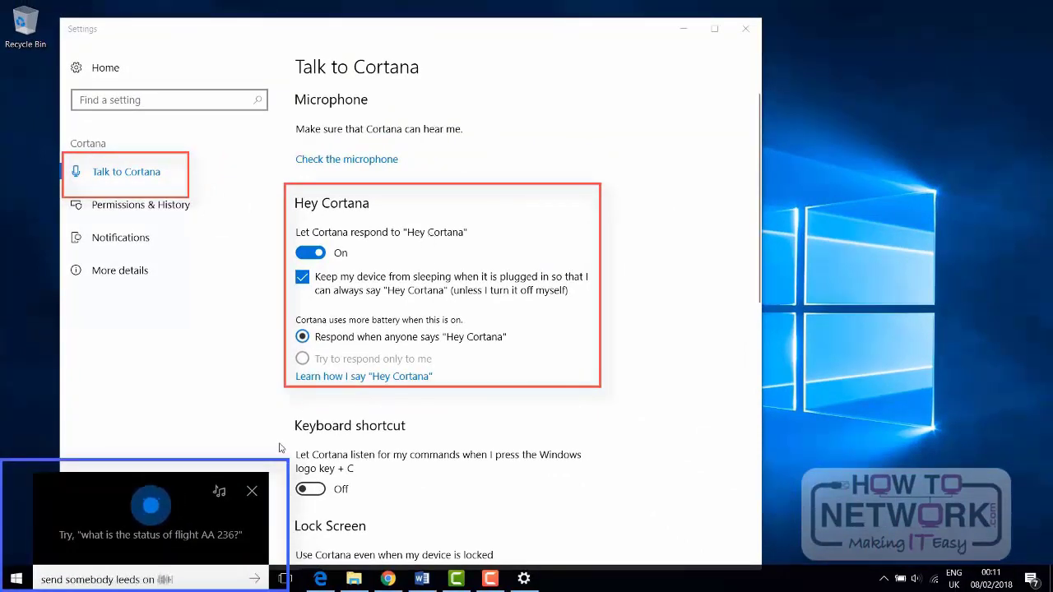
pyautogui.click(252, 492)
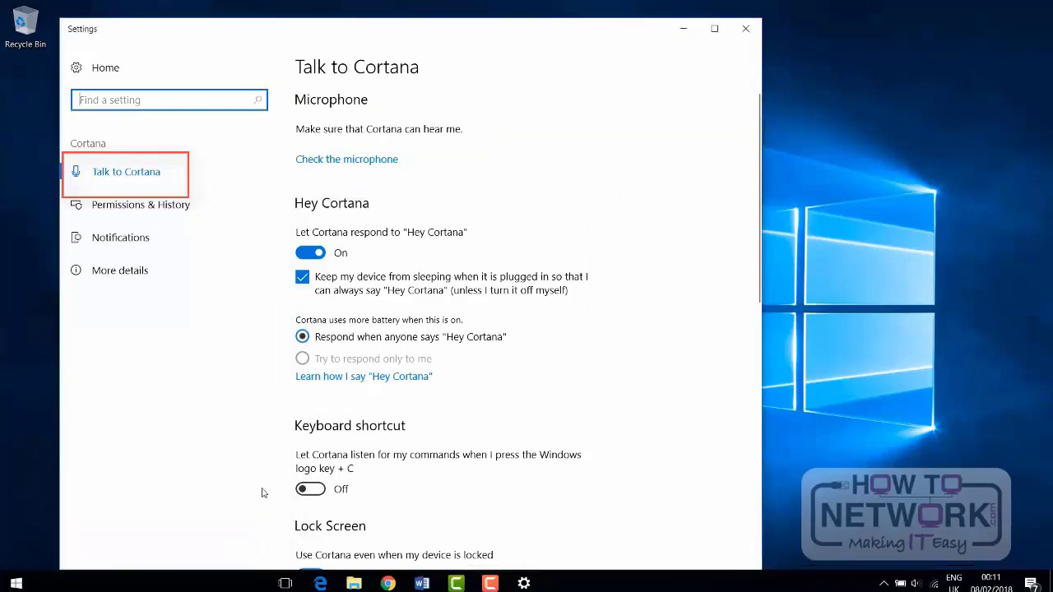
# Step: Review Cortana's keyboard shortcut and lock screen options, and look through the available Cortana languages without choosing one
pyautogui.scroll(-4, 419, 385)
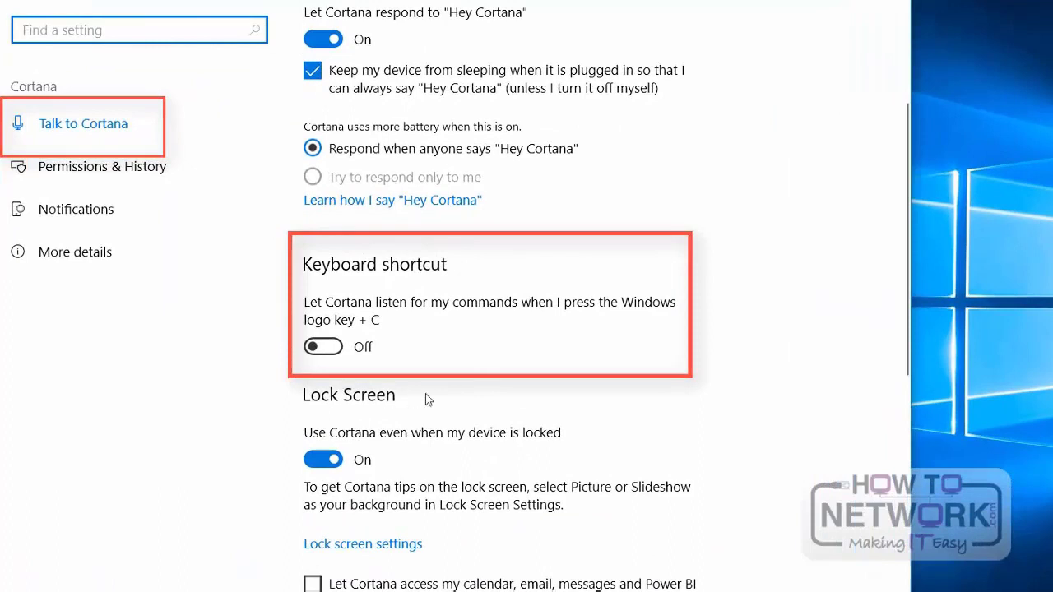
pyautogui.scroll(-3, 556, 358)
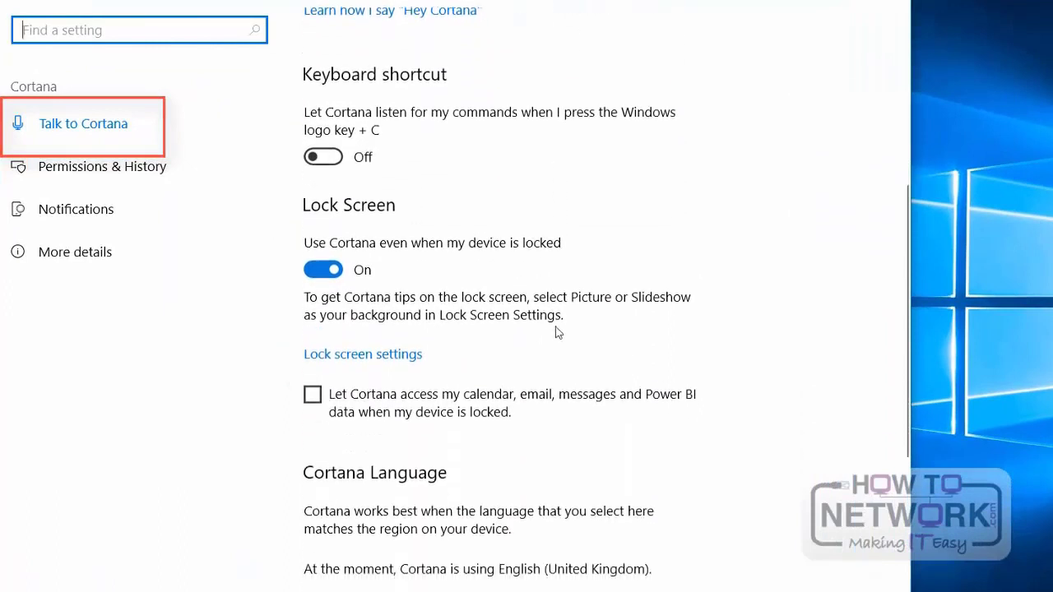
pyautogui.scroll(-3, 324, 395)
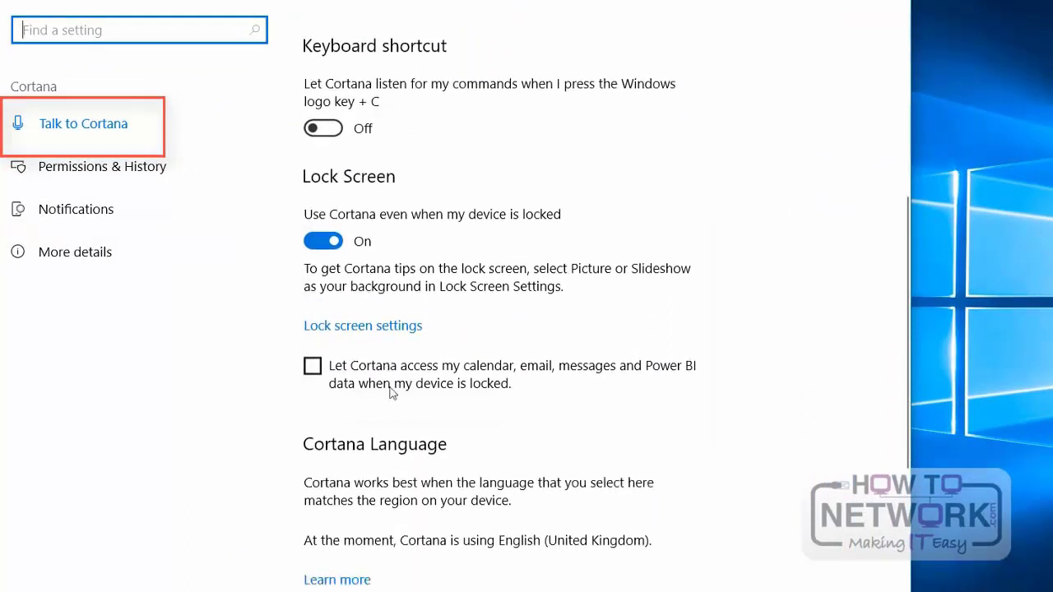
pyautogui.click(568, 458)
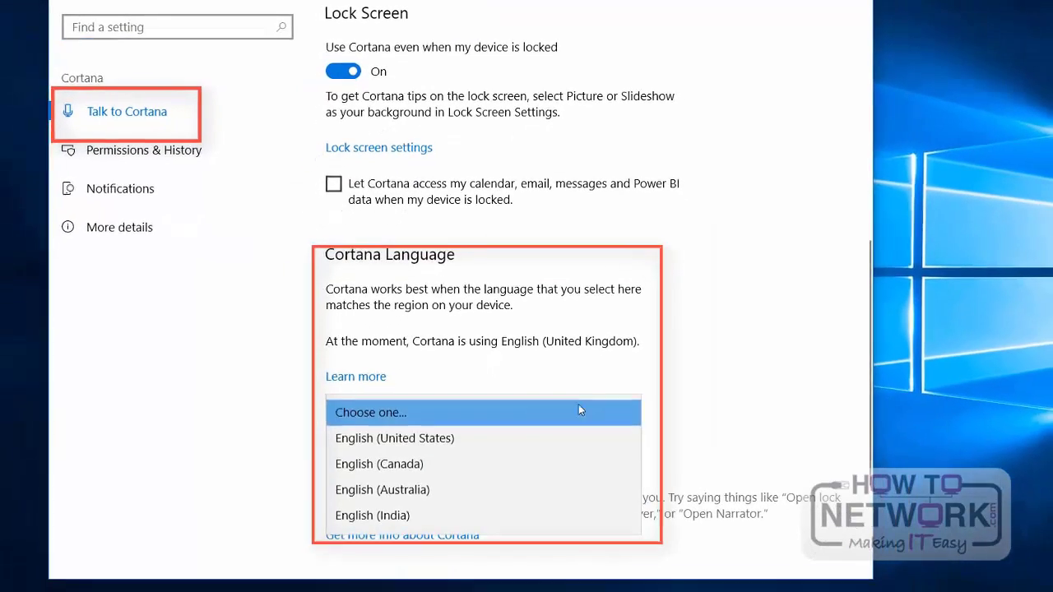
pyautogui.click(703, 400)
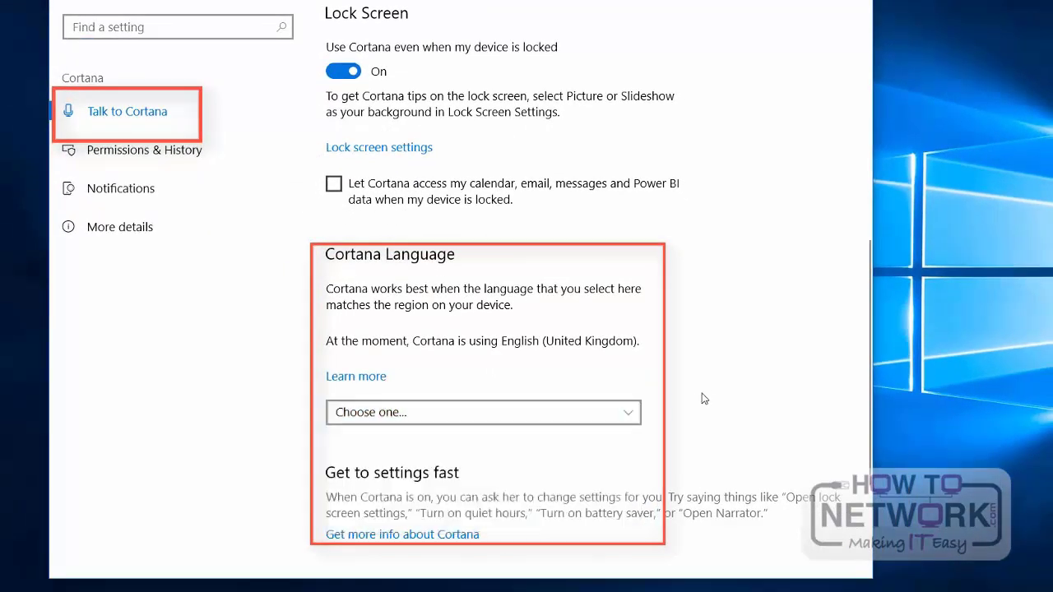
pyautogui.scroll(-3, 680, 385)
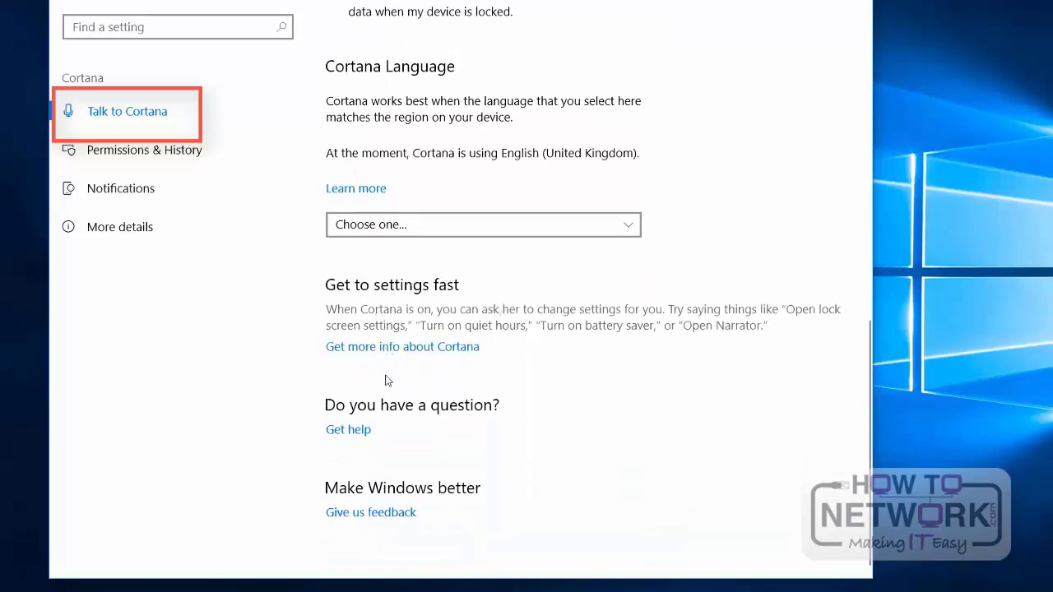
# Step: Review Cortana's permissions, SafeSearch, Cloud Search and history options, as well as its Notifications page
pyautogui.click(124, 150)
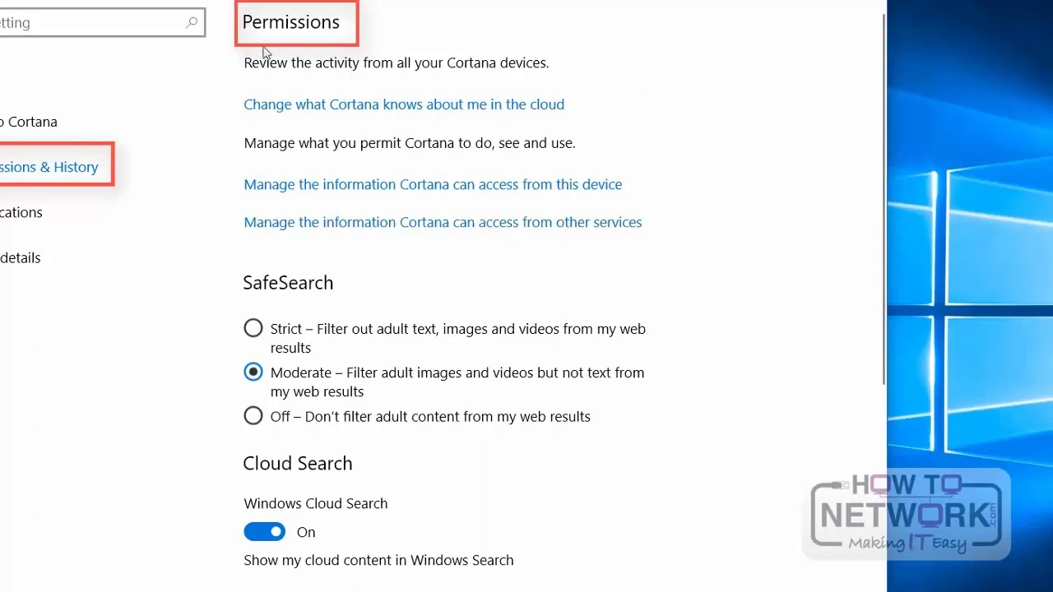
pyautogui.scroll(-4, 566, 164)
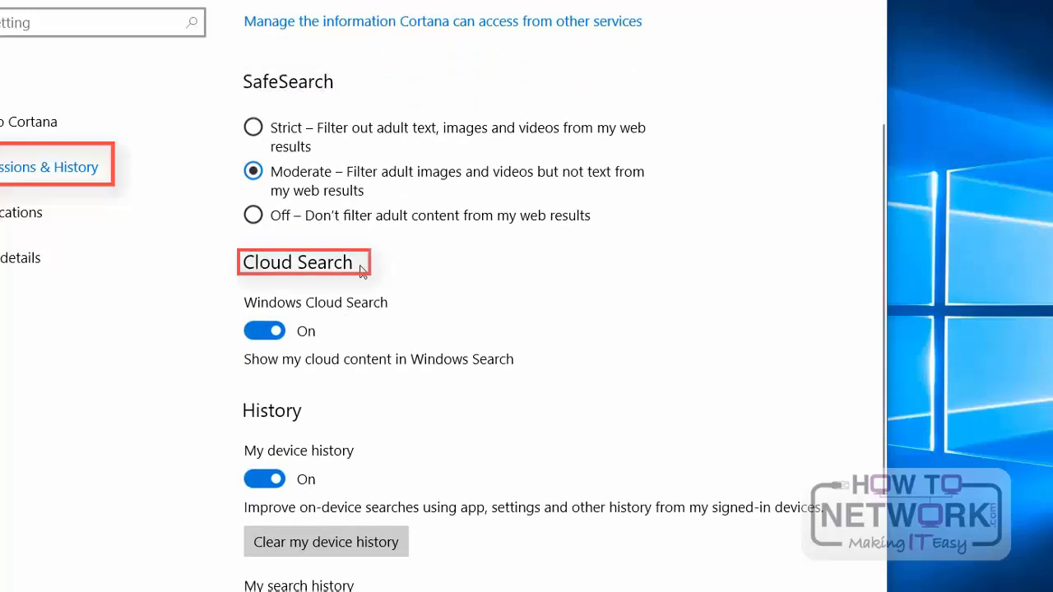
pyautogui.scroll(-6, 416, 313)
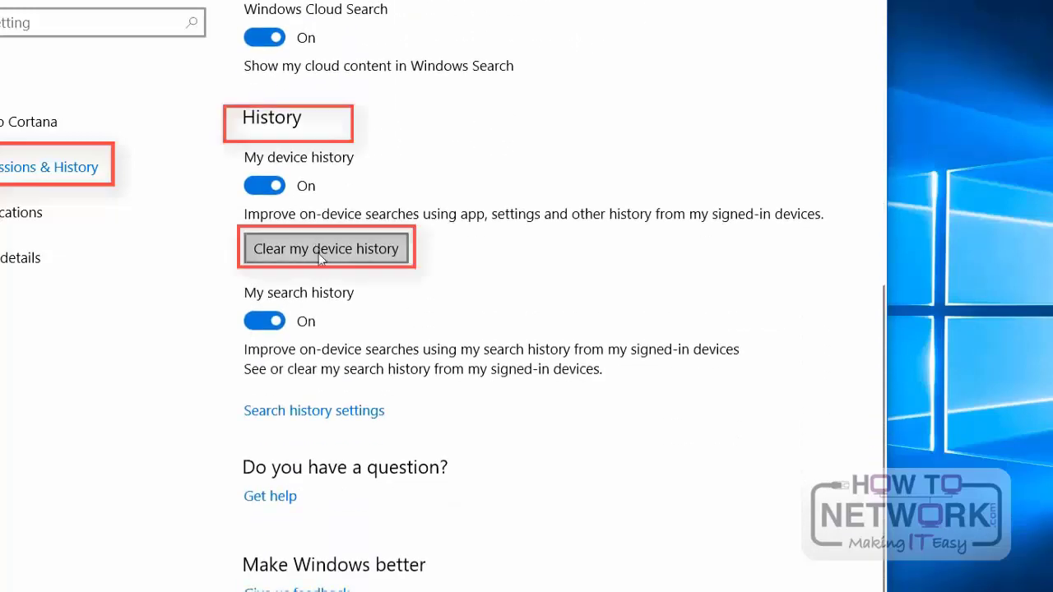
pyautogui.click(52, 214)
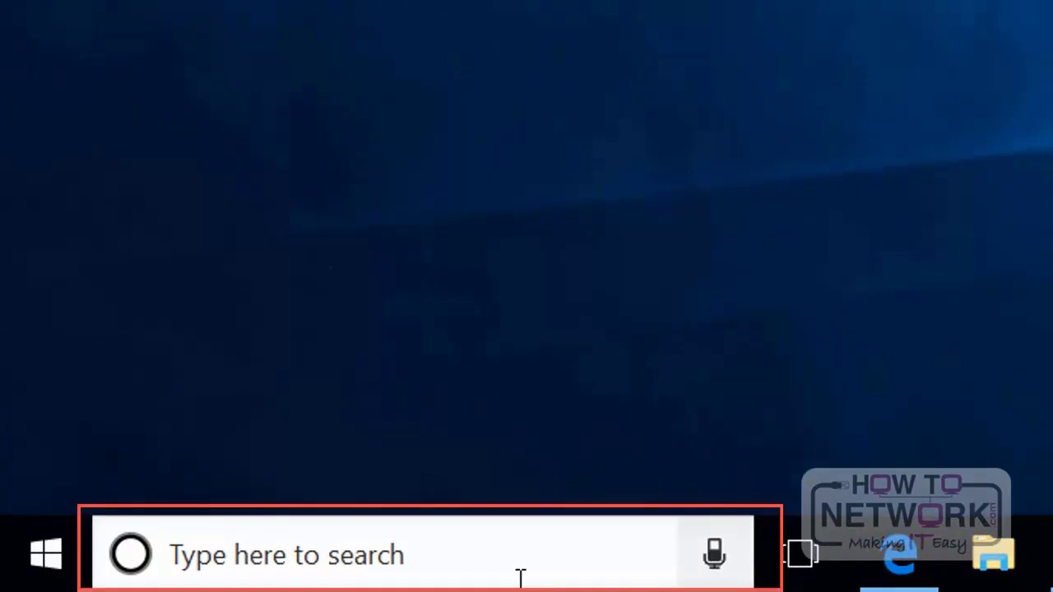
# Step: Find msconfig through the taskbar search, open System Configuration and move its window closer to the middle of the desktop
pyautogui.click(506, 559)
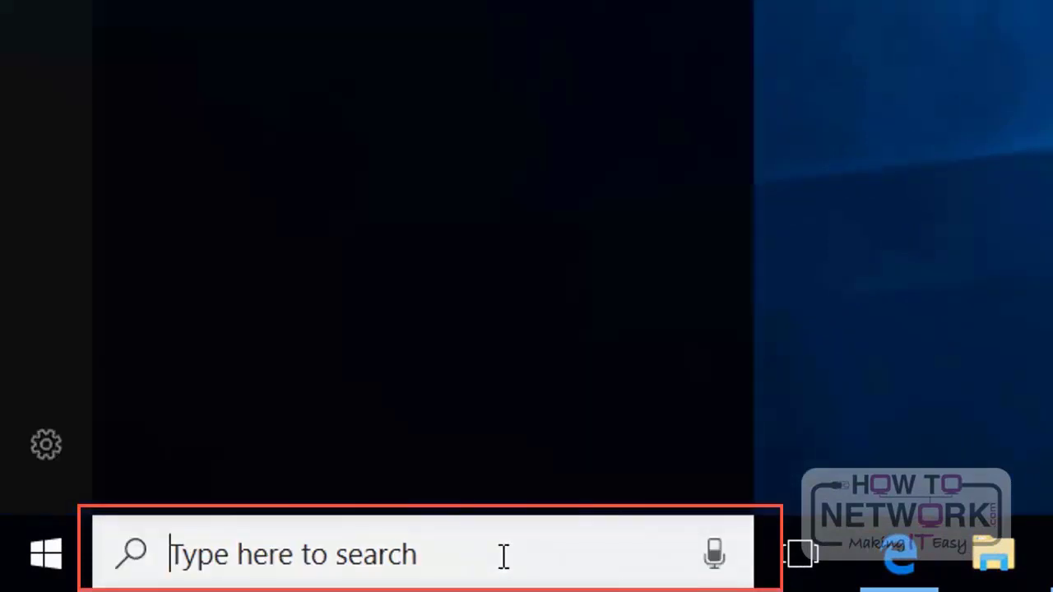
pyautogui.write('msconfi')
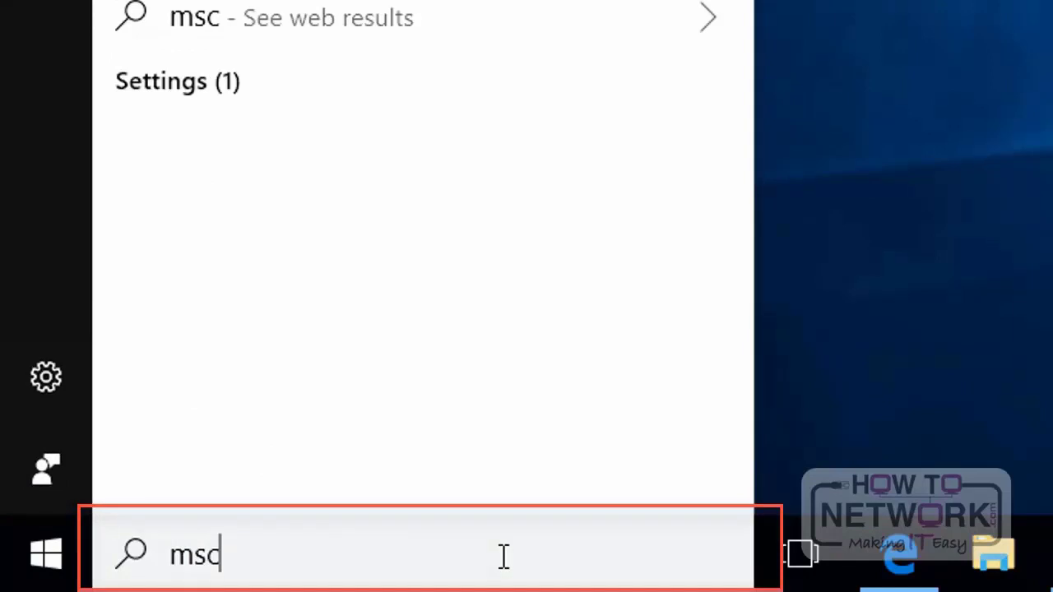
pyautogui.write('g')
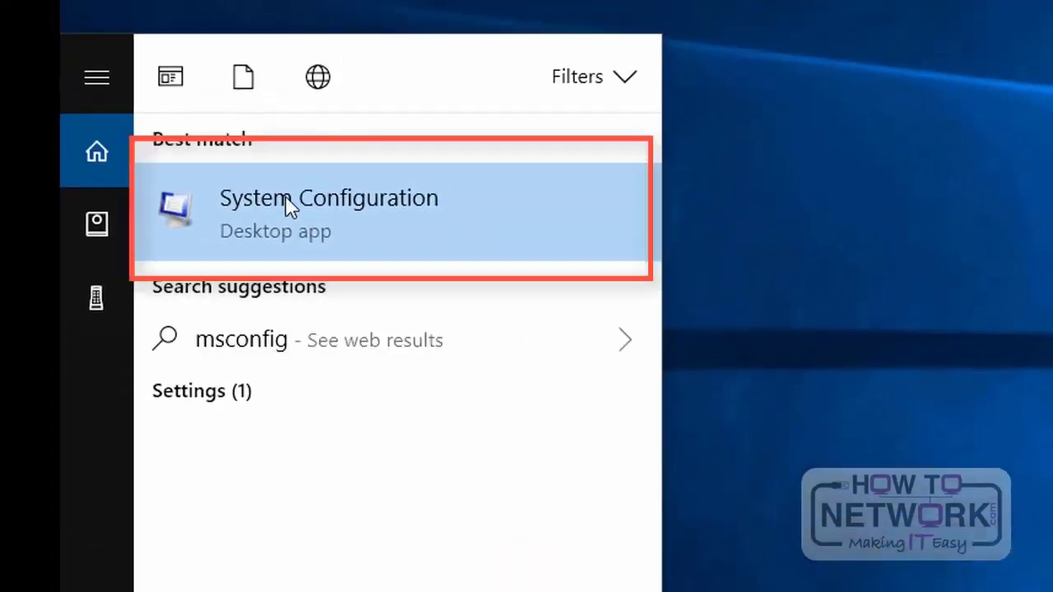
pyautogui.click(288, 206)
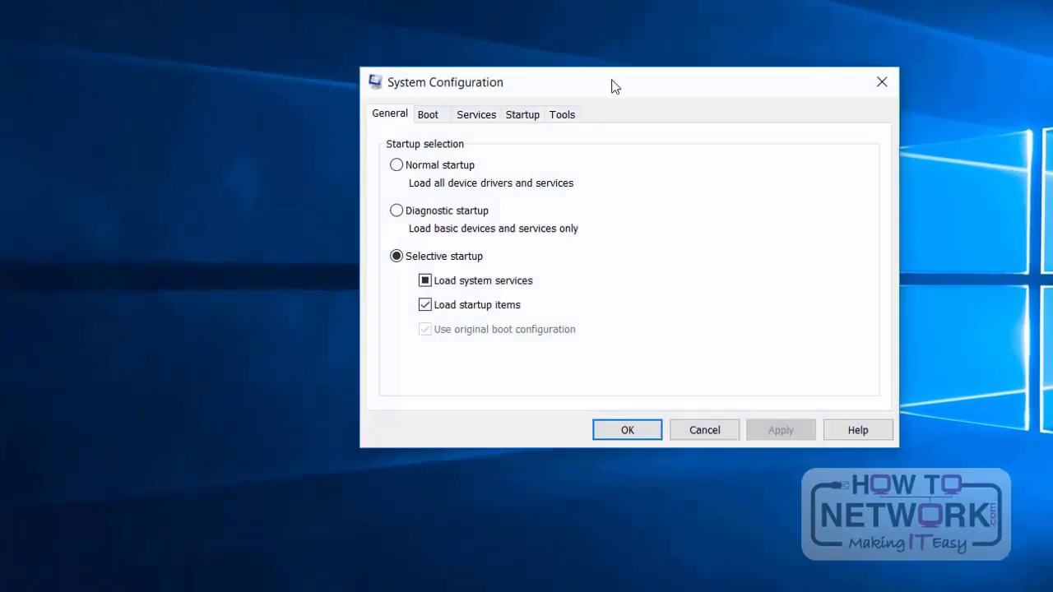
pyautogui.moveTo(612, 87); pyautogui.dragTo(519, 125)
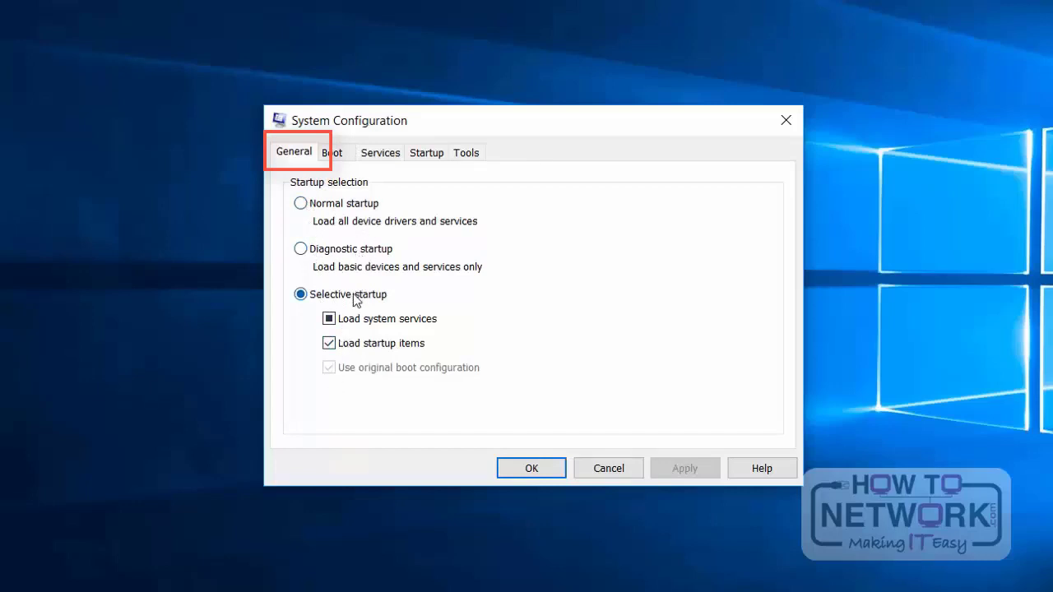
# Step: Examine the boot options by switching Safe boot on and off again, and display the list of services
pyautogui.click(339, 155)
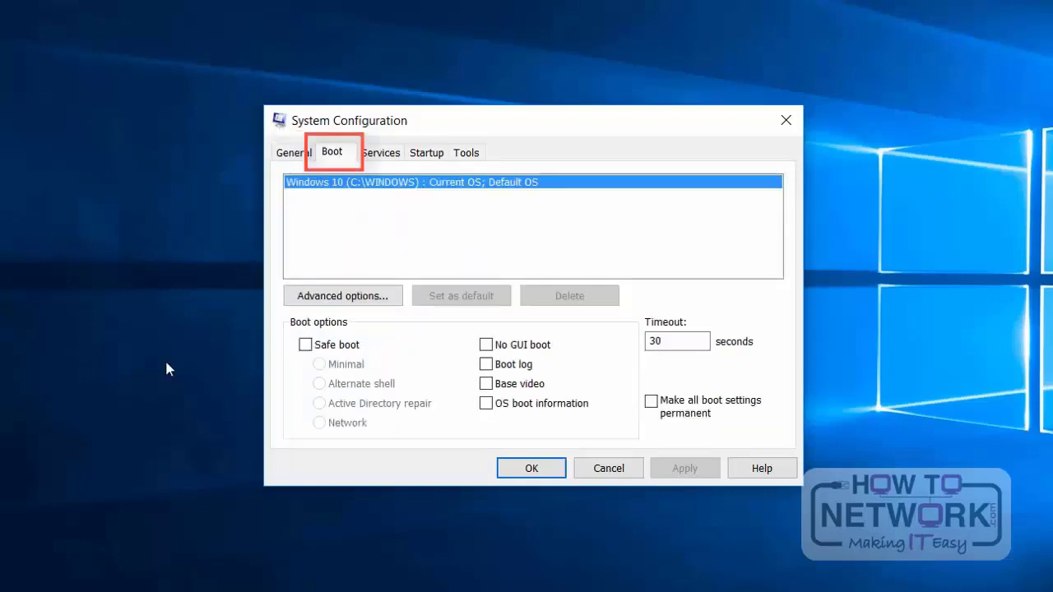
pyautogui.click(306, 346)
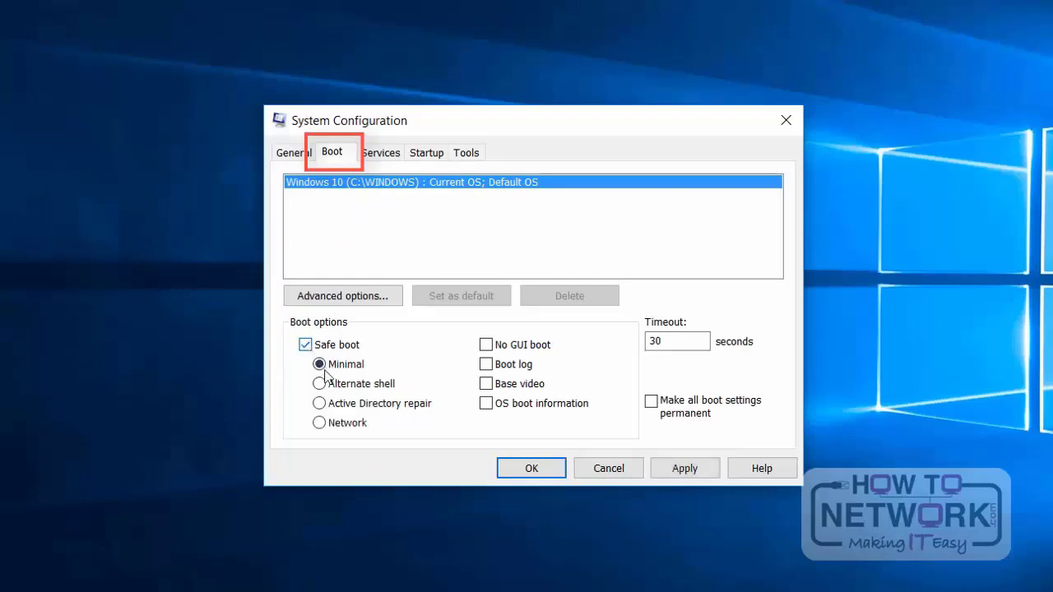
pyautogui.click(306, 345)
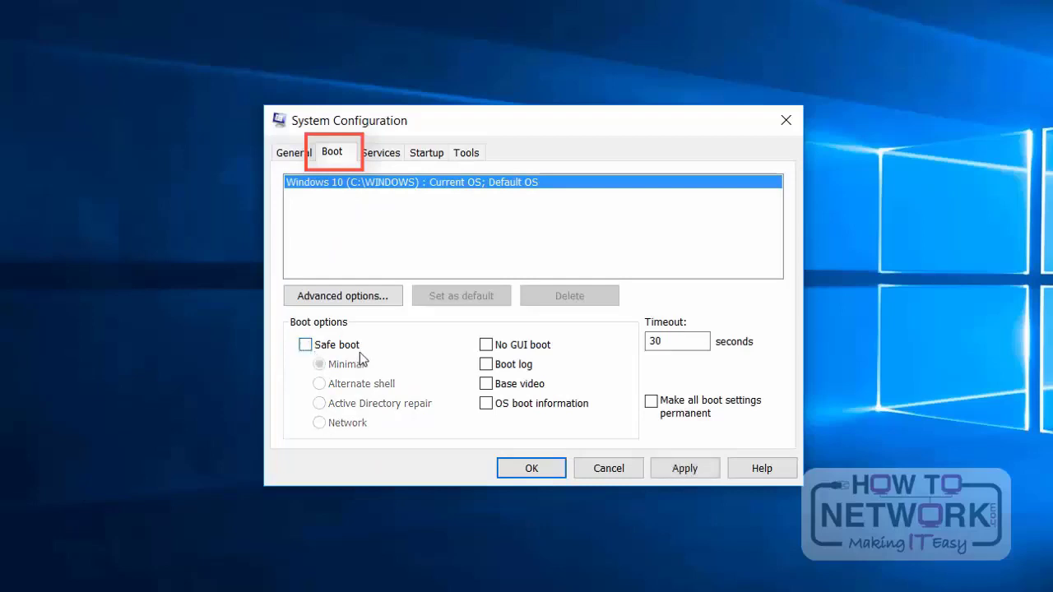
pyautogui.click(385, 154)
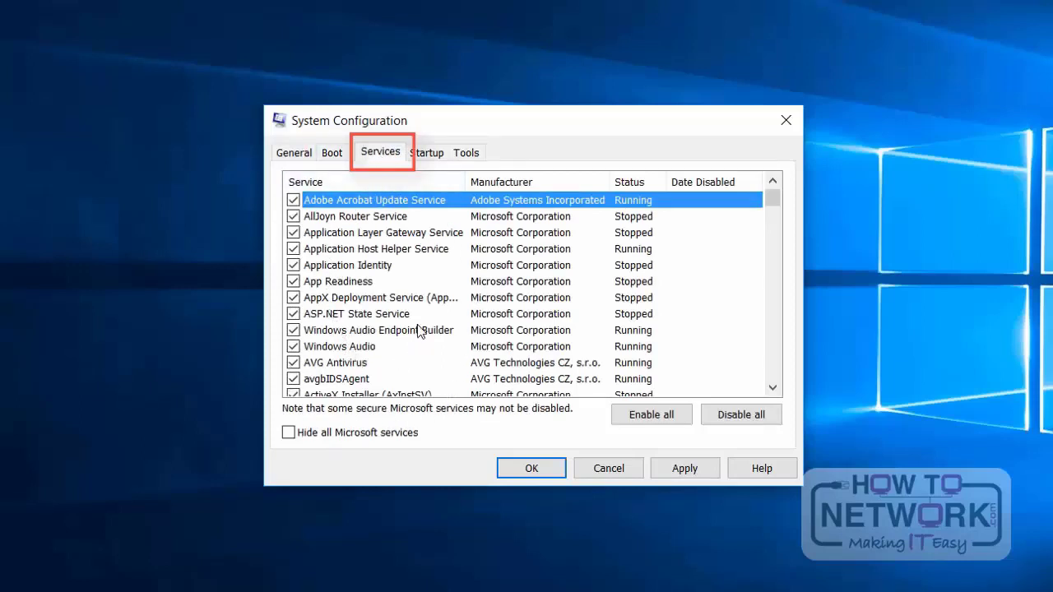
# Step: Sort the System Configuration services by status and hide all Microsoft services
pyautogui.click(640, 180)
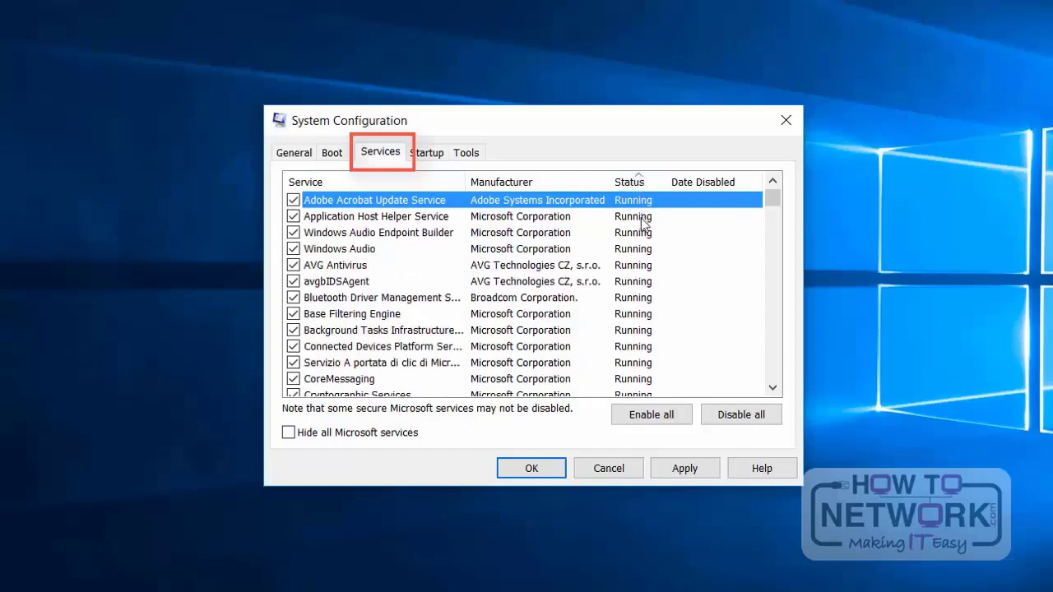
pyautogui.click(289, 433)
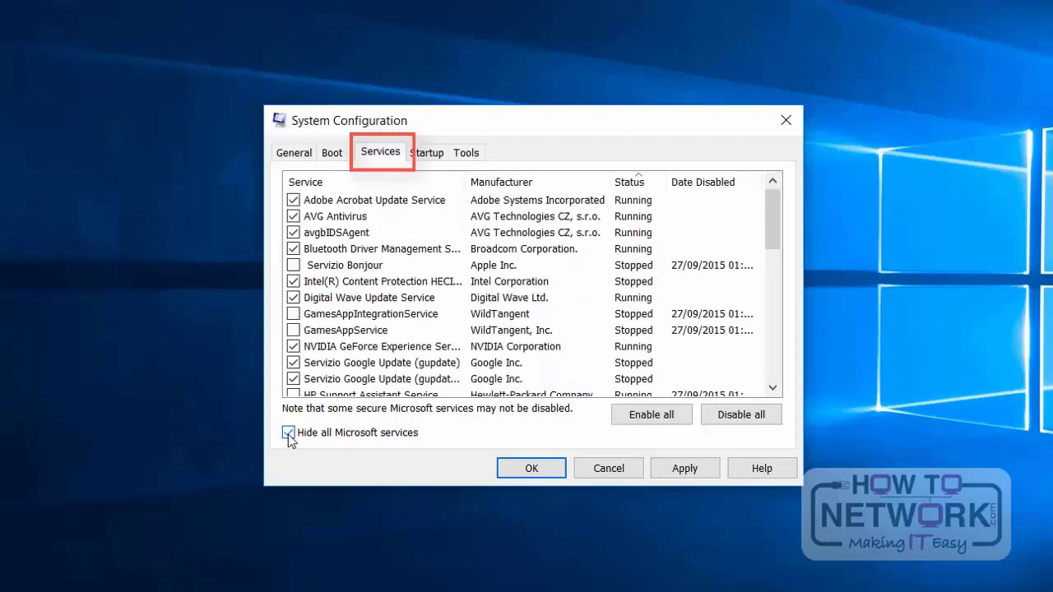
# Step: View the startup section of System Configuration and look through the whole list of available tools
pyautogui.click(426, 156)
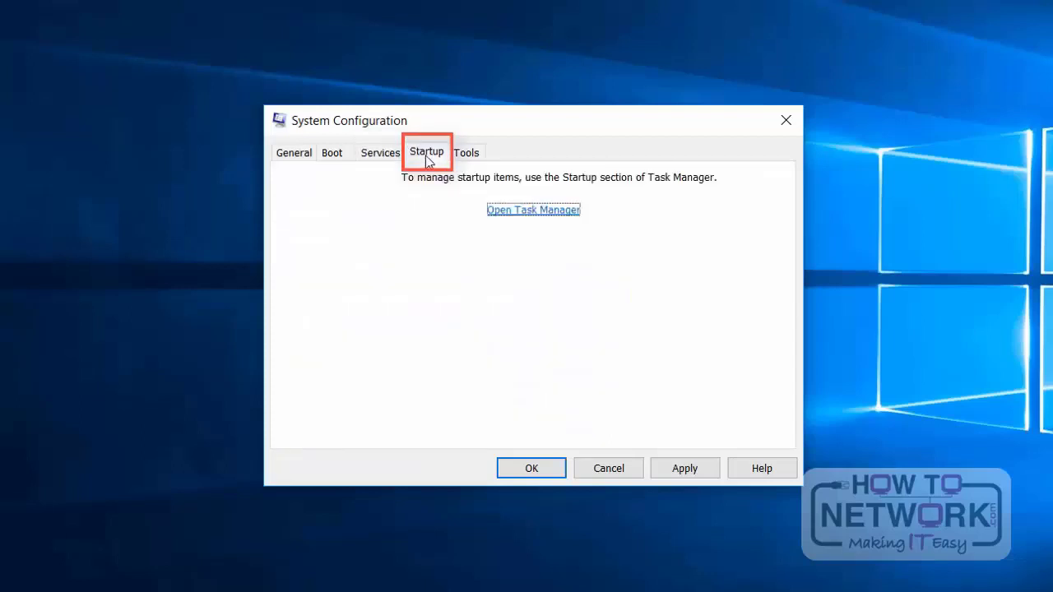
pyautogui.click(468, 158)
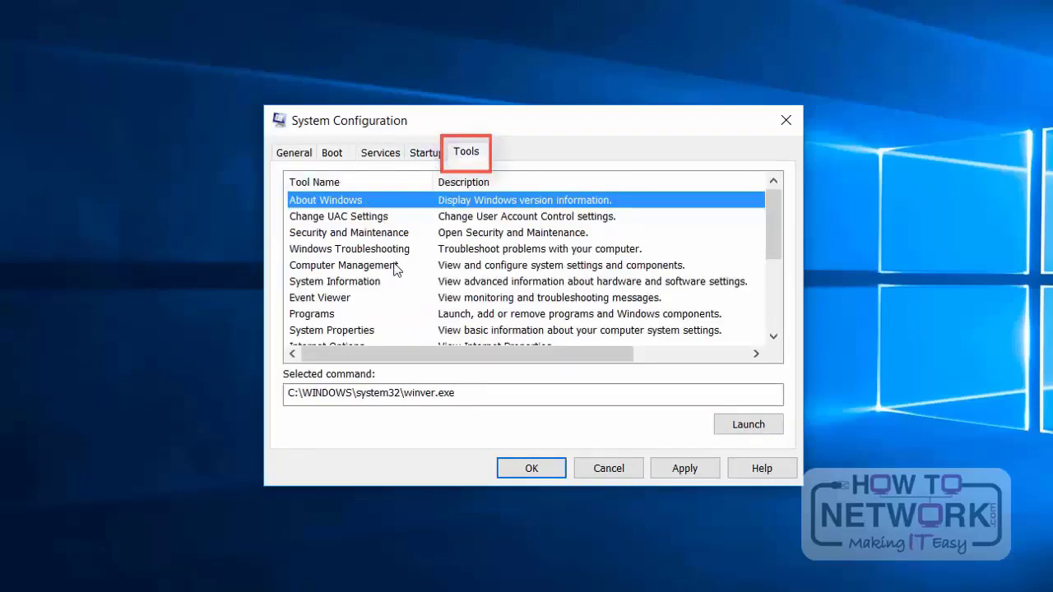
pyautogui.scroll(-1, 394, 272)
pyautogui.scroll(-2, 393, 274)
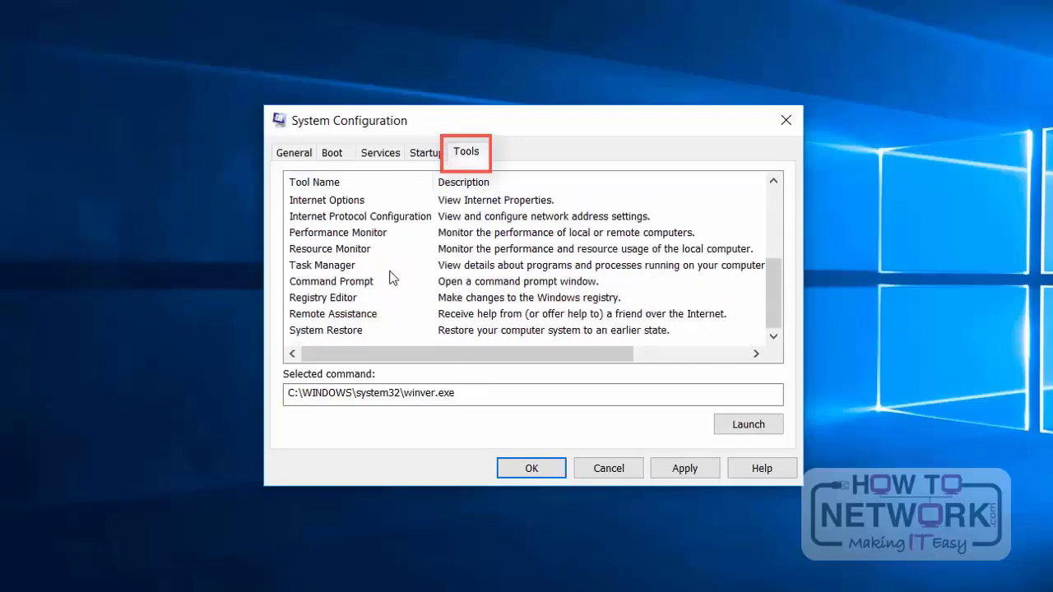
# Step: Open Task Manager from the startup section of System Configuration, maximise its window and sort the startup items by status
pyautogui.click(413, 156)
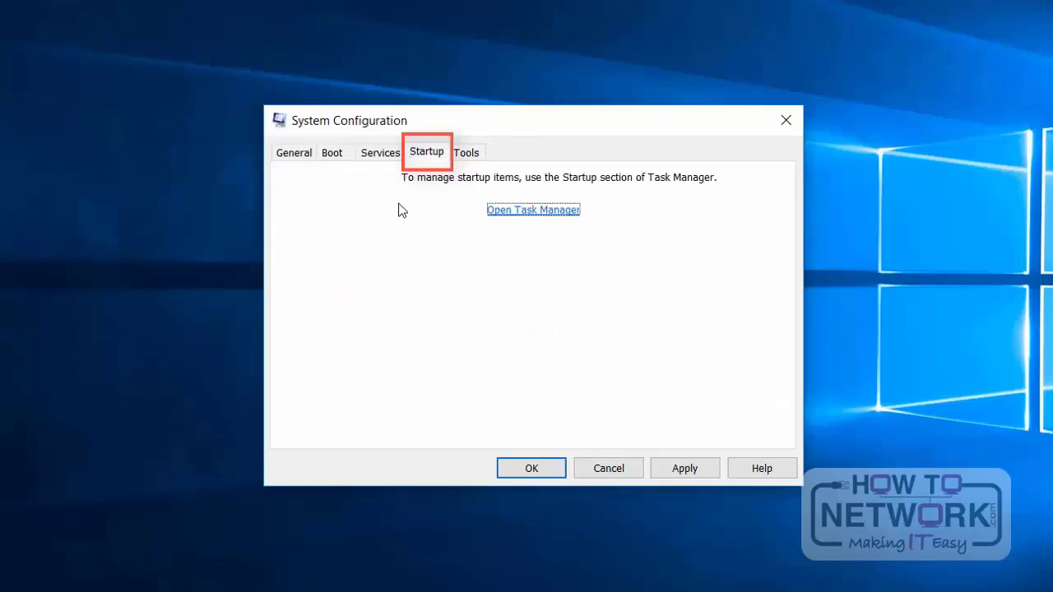
pyautogui.click(534, 211)
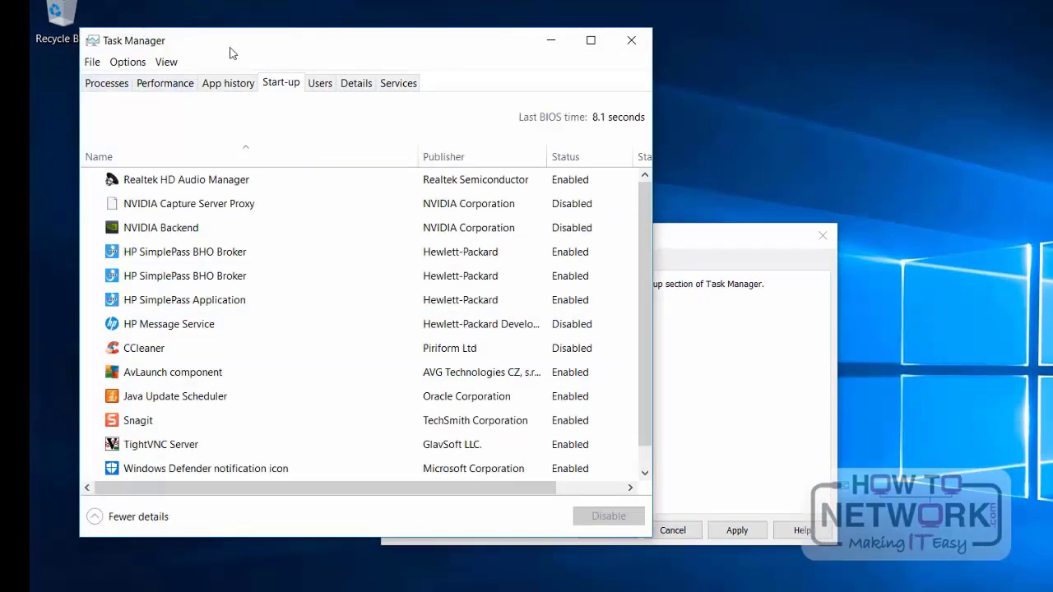
pyautogui.moveTo(231, 52); pyautogui.dragTo(436, 127)
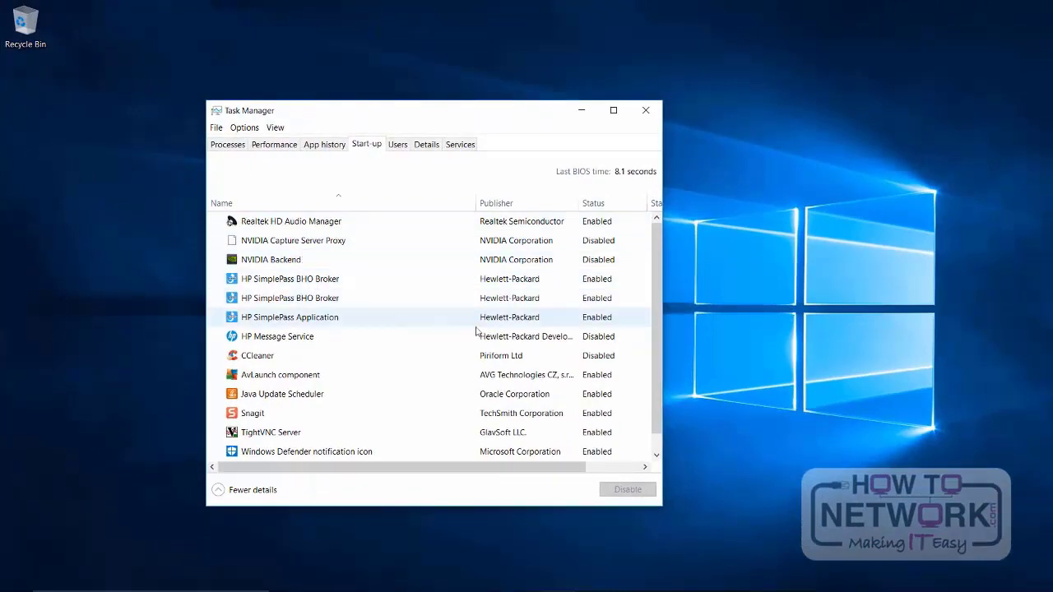
pyautogui.click(613, 110)
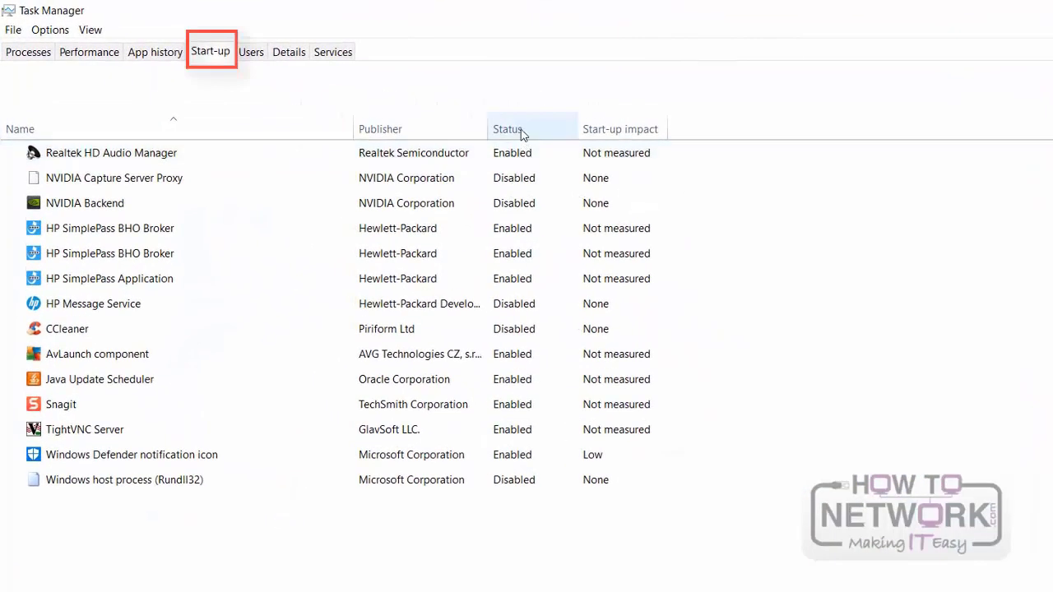
pyautogui.click(520, 132)
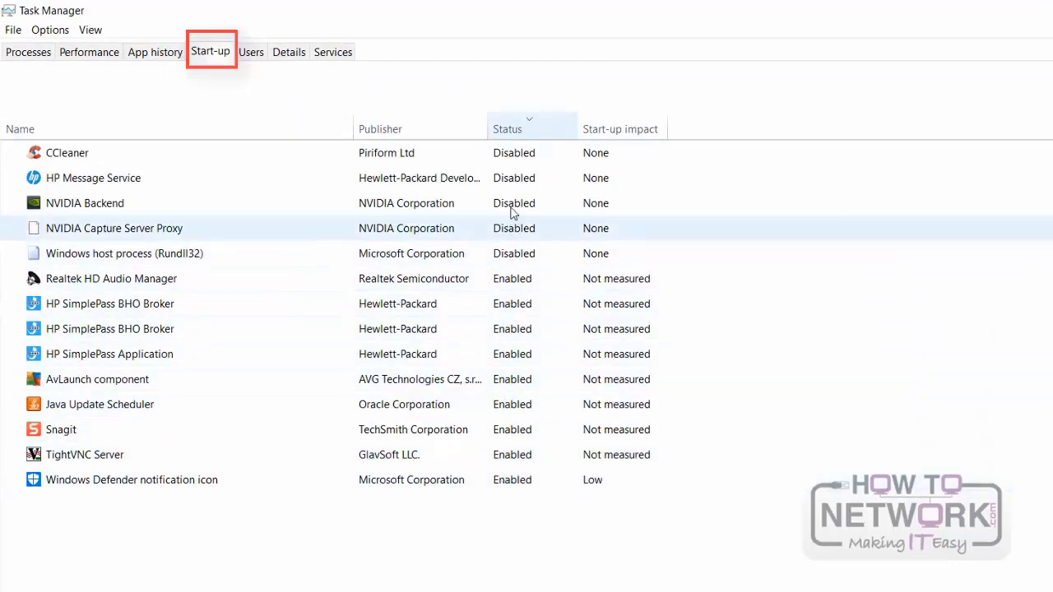
# Step: Disable the Realtek HD Audio Manager startup item and enable it again
pyautogui.rightClick(510, 279)
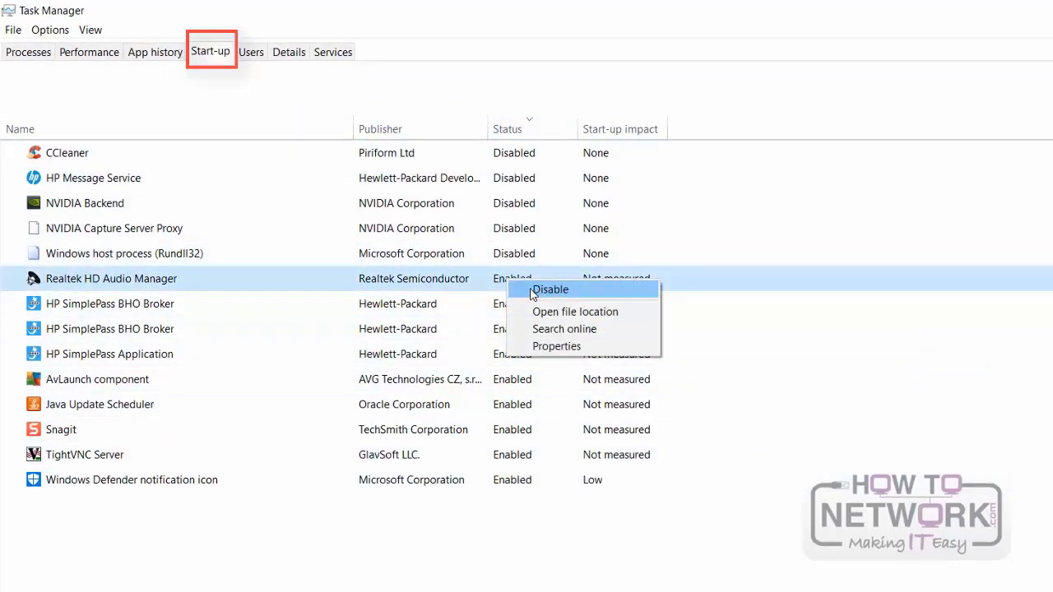
pyautogui.click(533, 289)
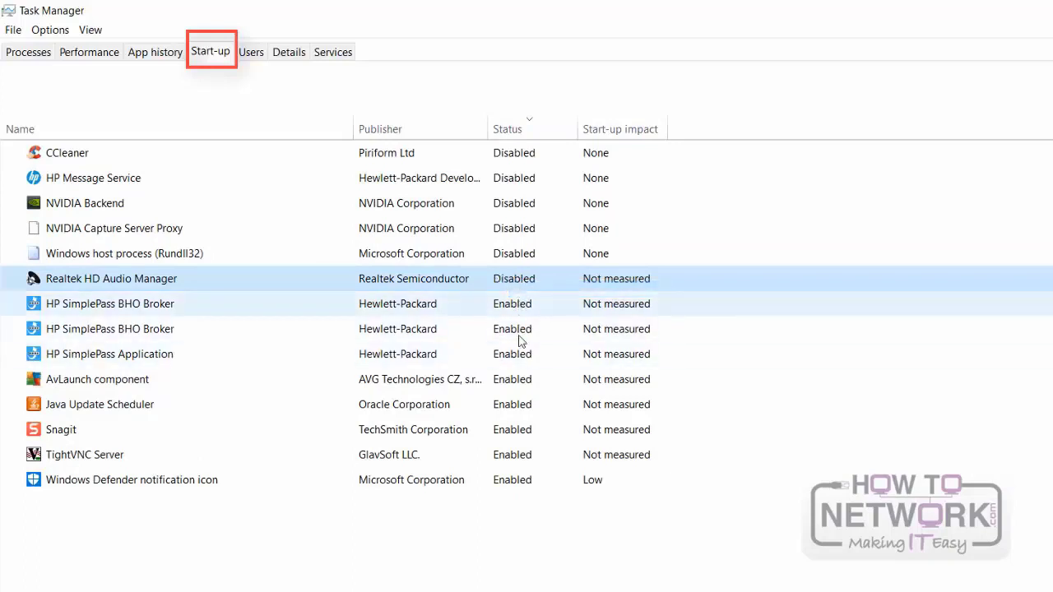
pyautogui.rightClick(520, 280)
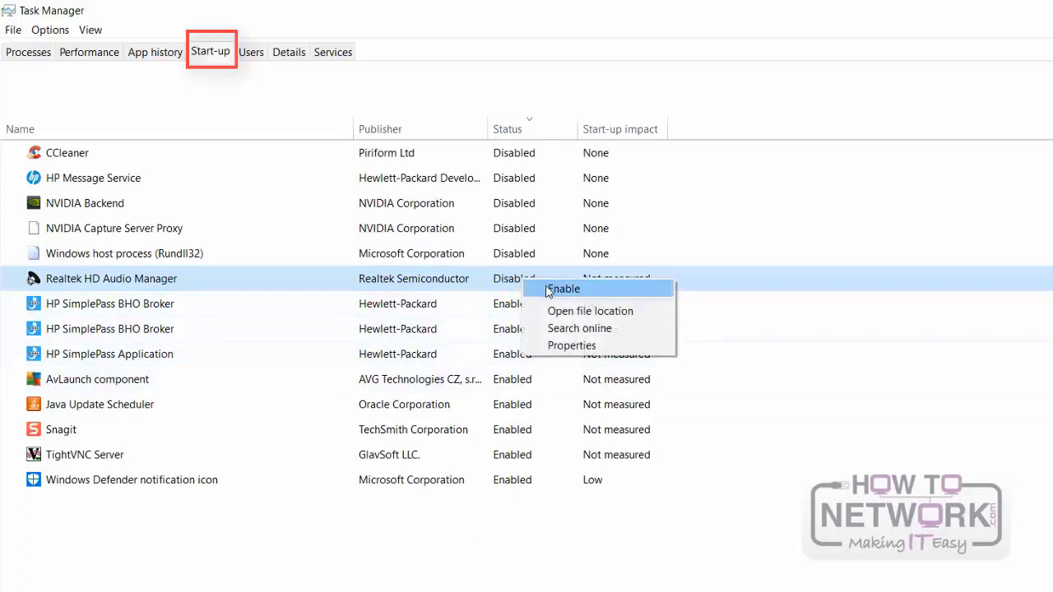
pyautogui.click(548, 290)
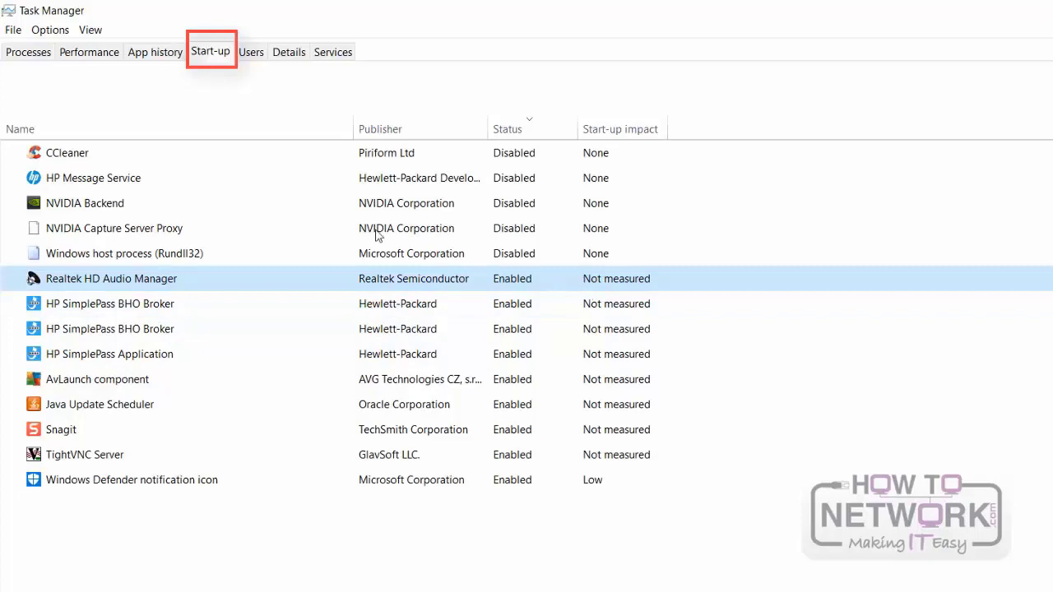
# Step: In Task Manager's process list, switch the CPU column off and on again, and add the Command line column
pyautogui.click(18, 54)
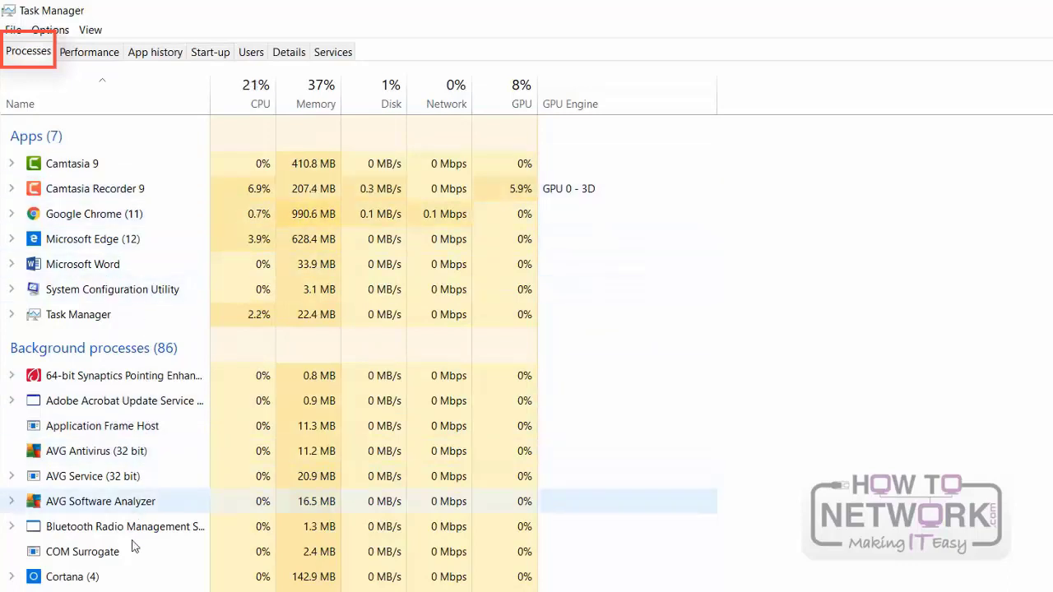
pyautogui.rightClick(149, 107)
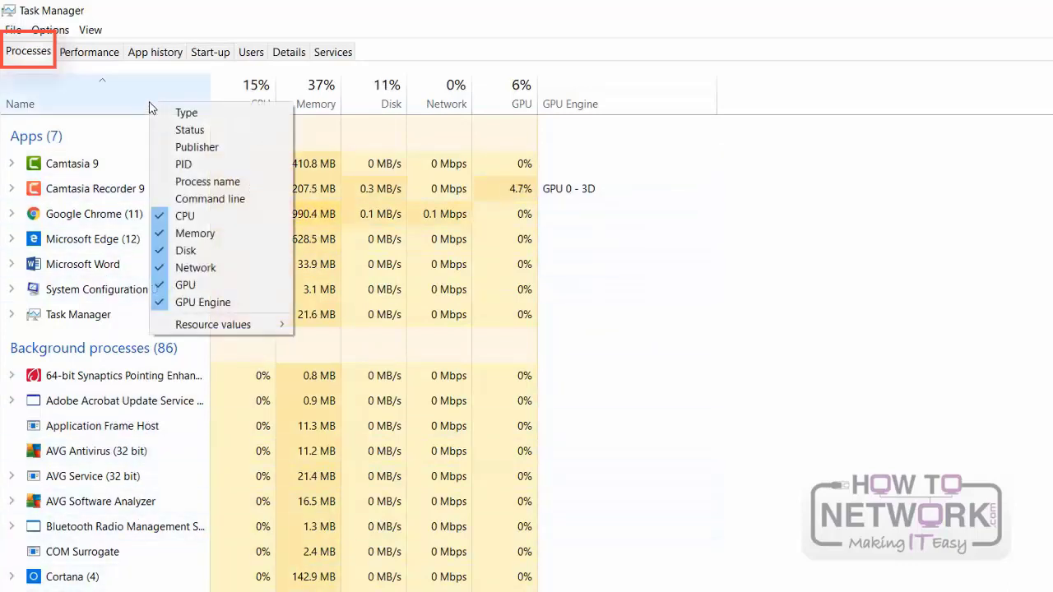
pyautogui.click(189, 216)
pyautogui.rightClick(157, 107)
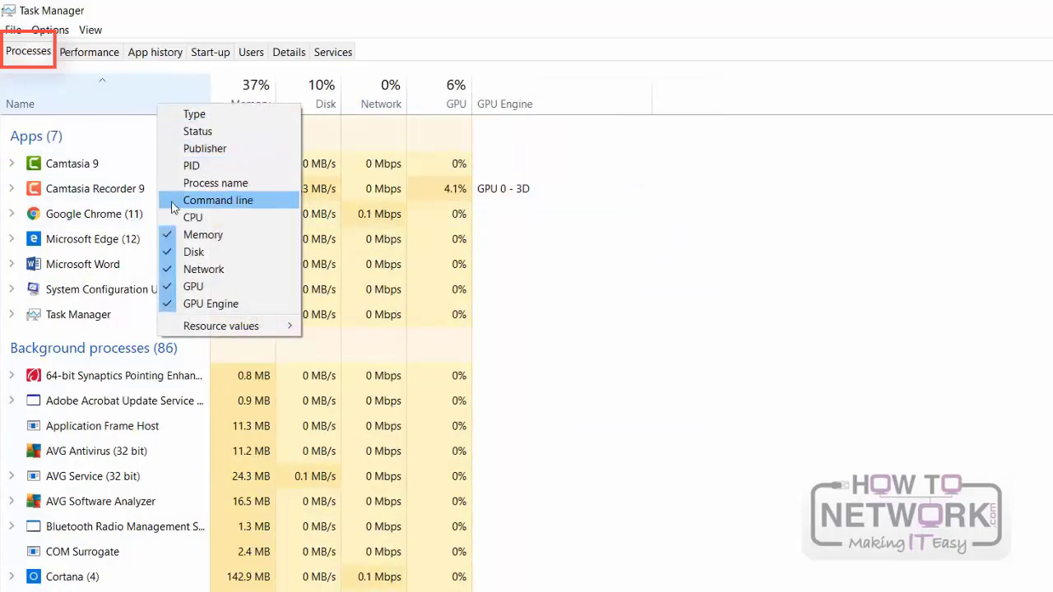
pyautogui.click(176, 216)
pyautogui.rightClick(174, 96)
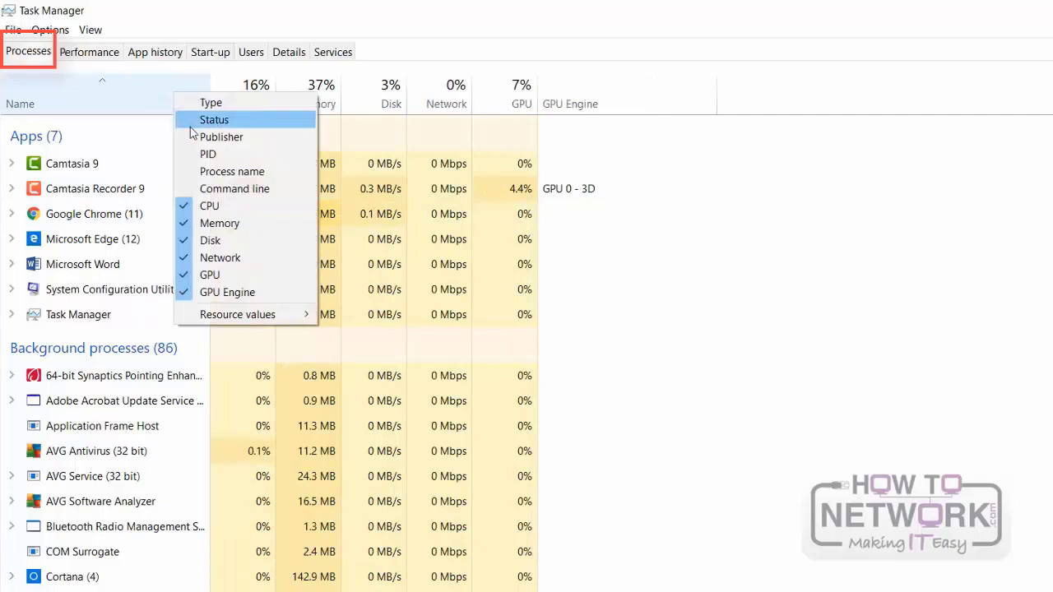
pyautogui.click(212, 188)
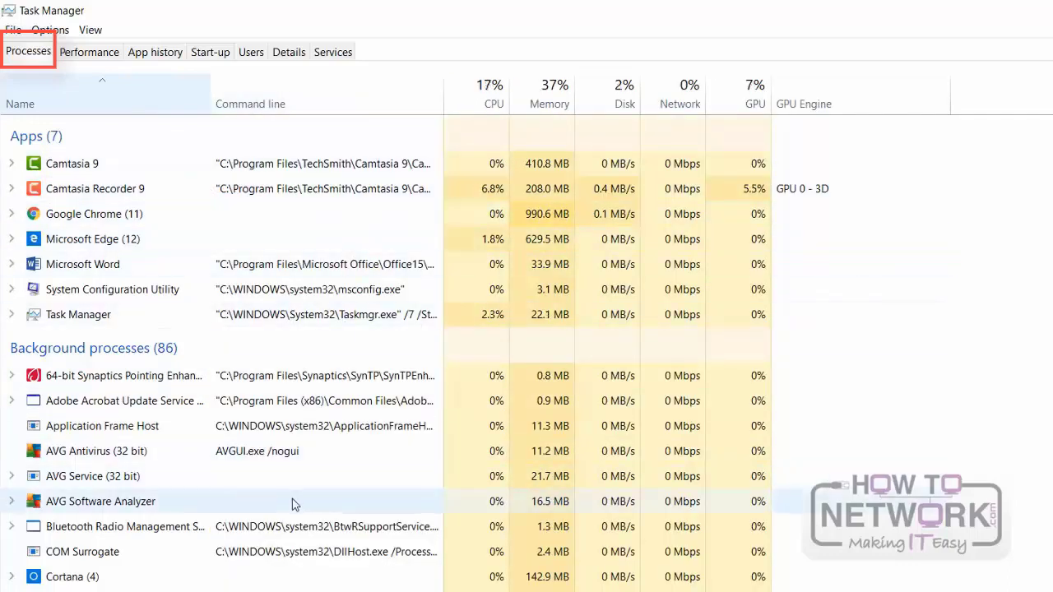
# Step: Review the performance graphs and app history, and expand the signed-in user's entry to examine that user's processes
pyautogui.click(89, 51)
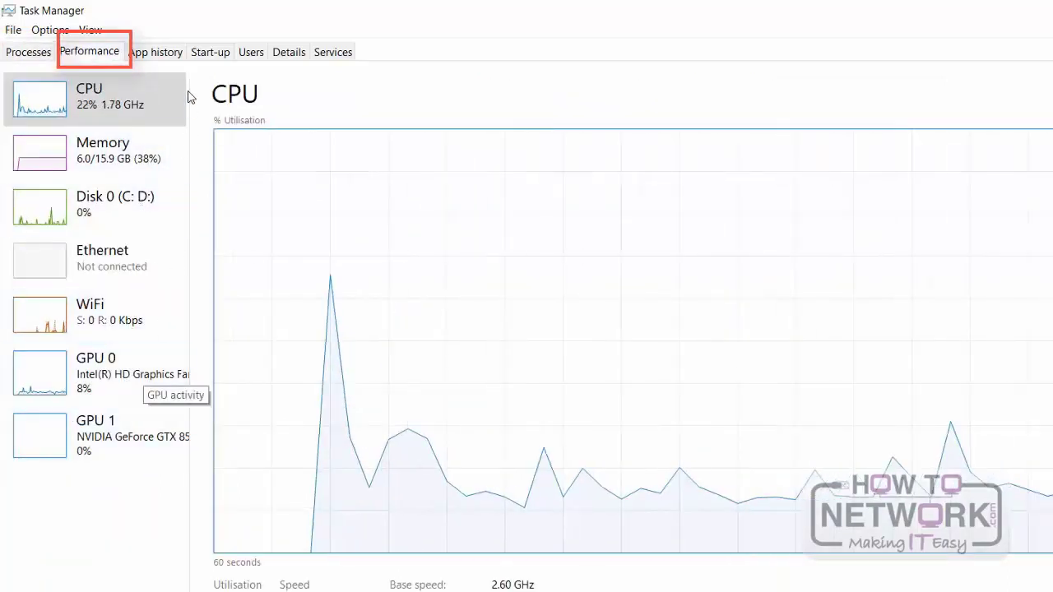
pyautogui.click(167, 55)
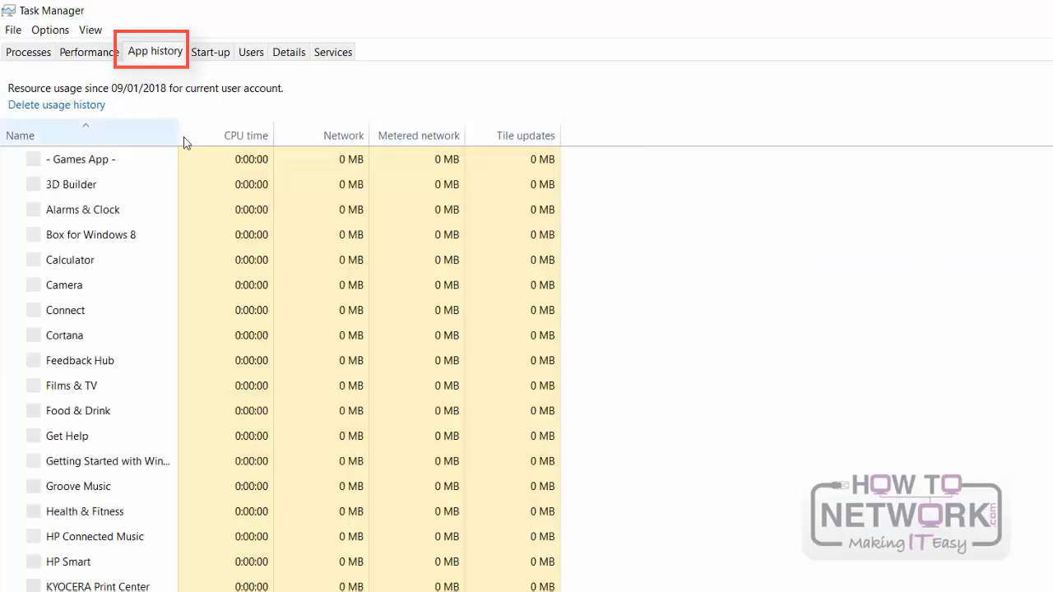
pyautogui.click(247, 54)
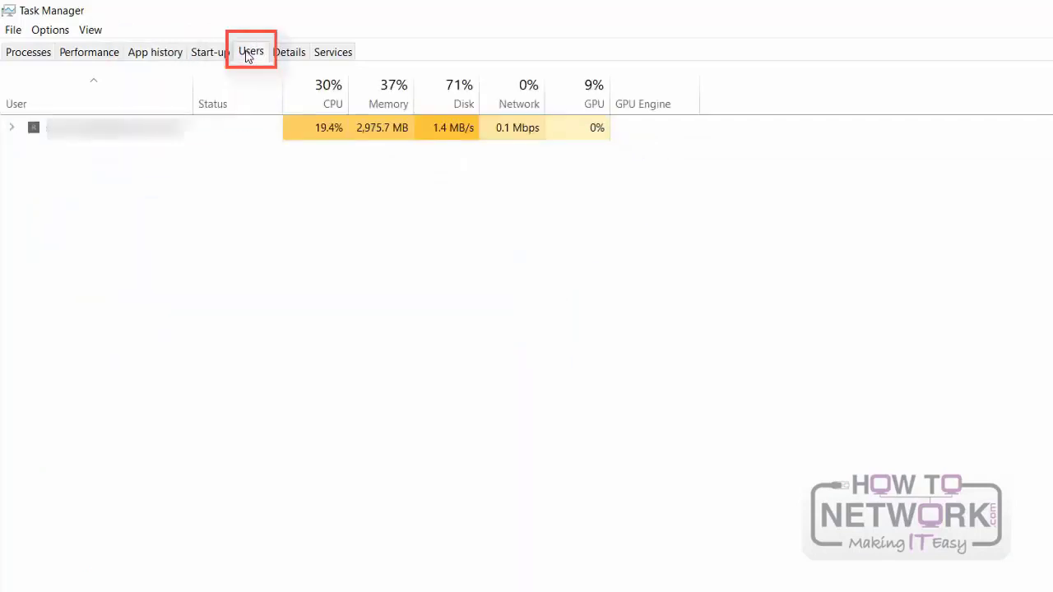
pyautogui.click(12, 130)
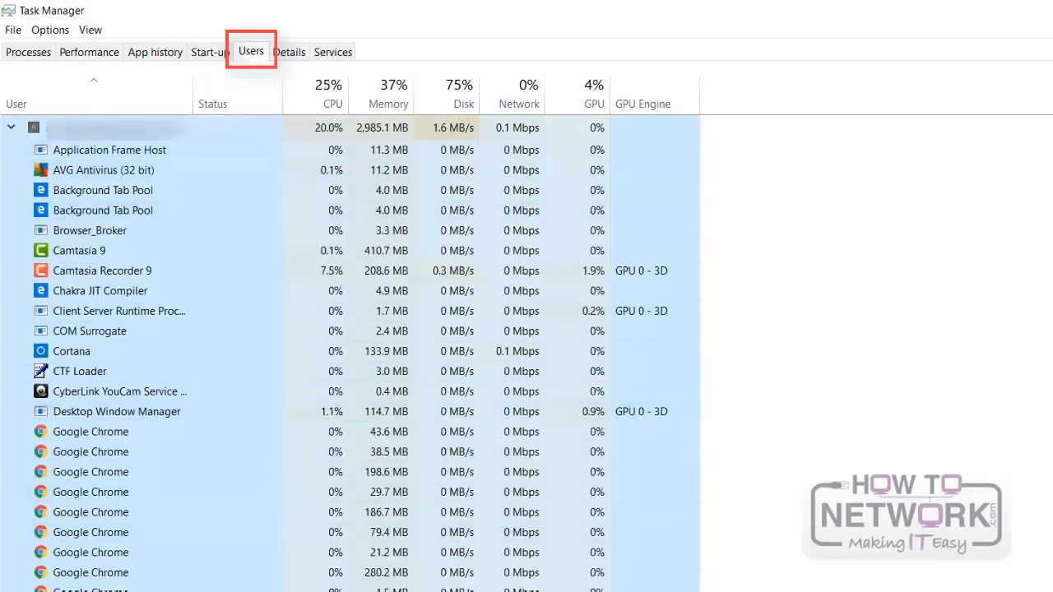
# Step: Display the detailed process list and sort it by status, with suspended processes first
pyautogui.click(292, 54)
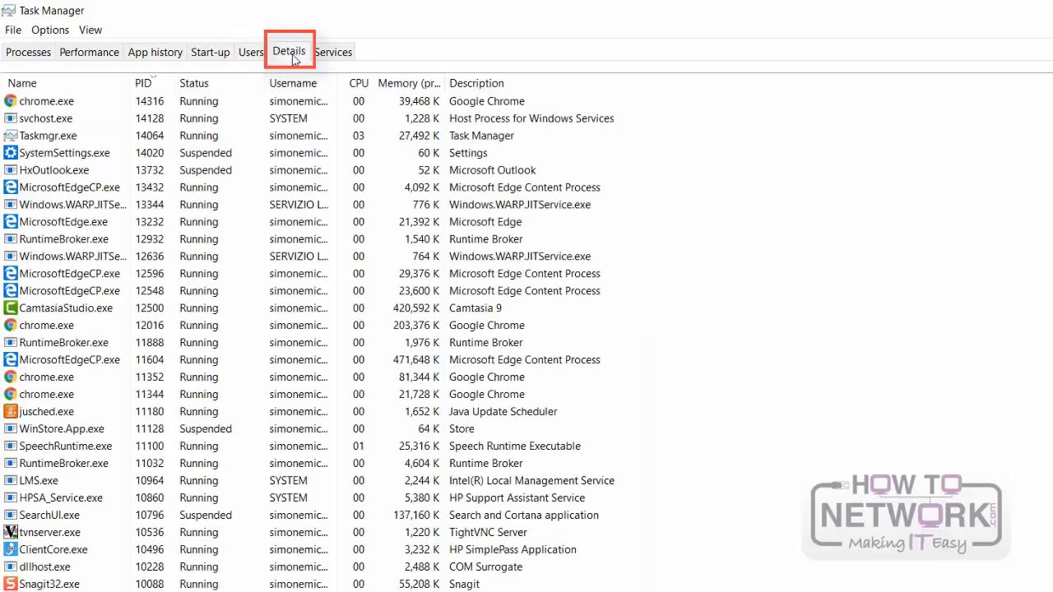
pyautogui.click(234, 87)
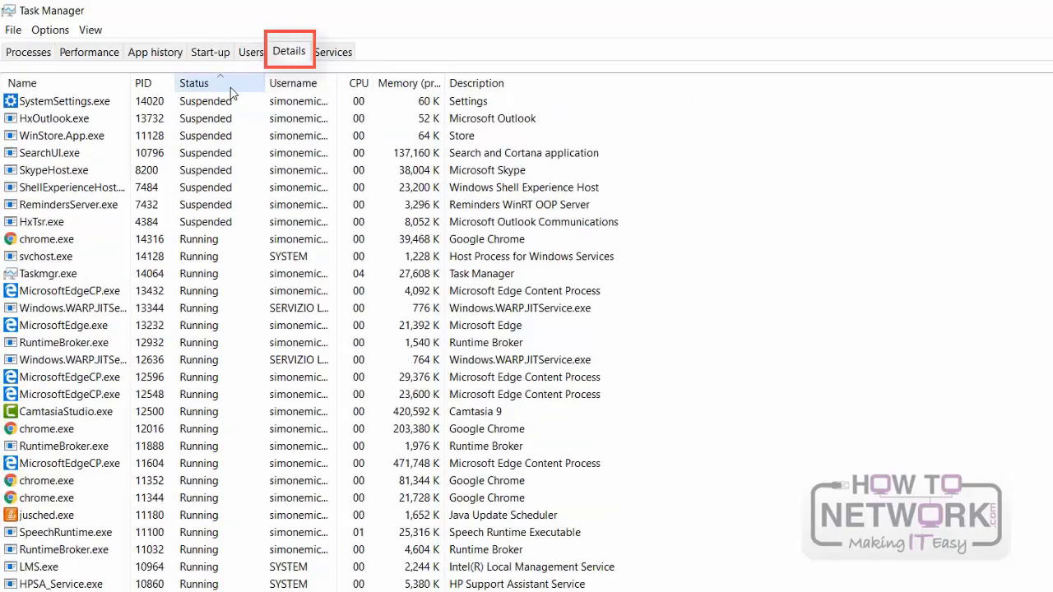
pyautogui.click(231, 87)
pyautogui.click(230, 87)
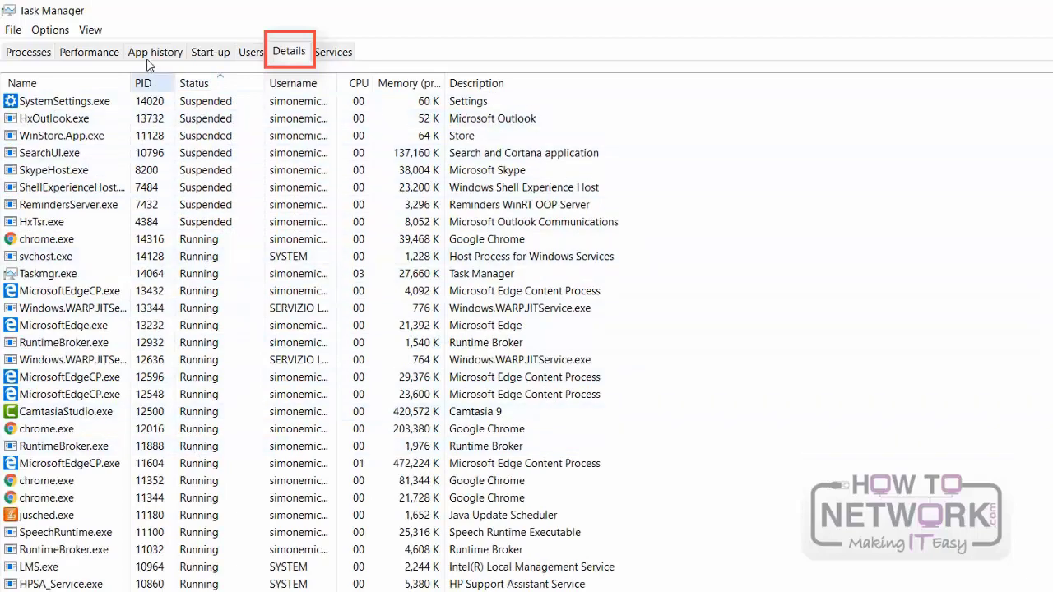
# Step: View Task Manager's list of services, and close both Task Manager and System Configuration
pyautogui.click(321, 56)
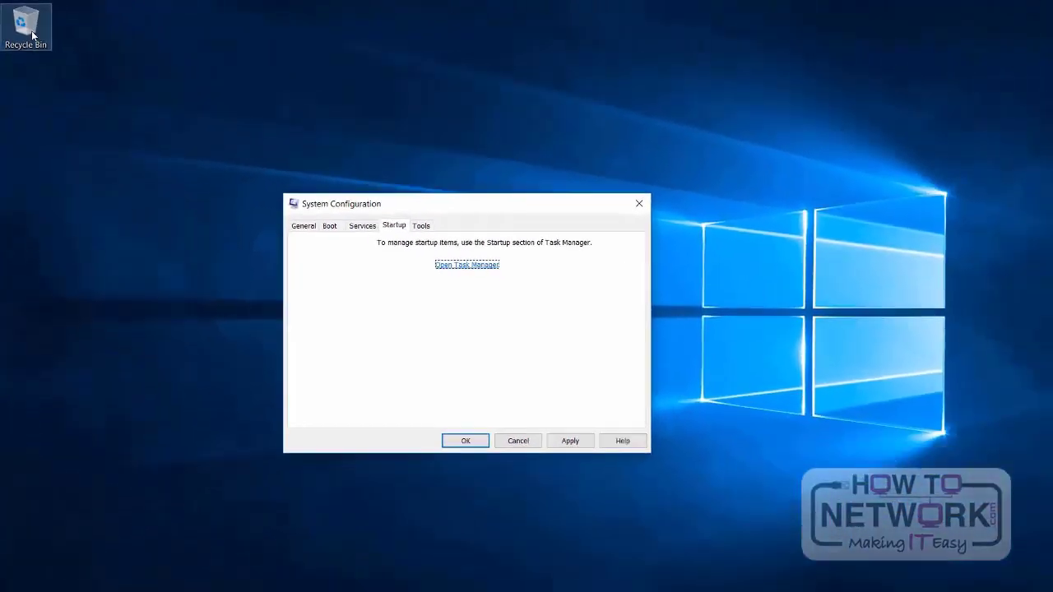
pyautogui.click(627, 204)
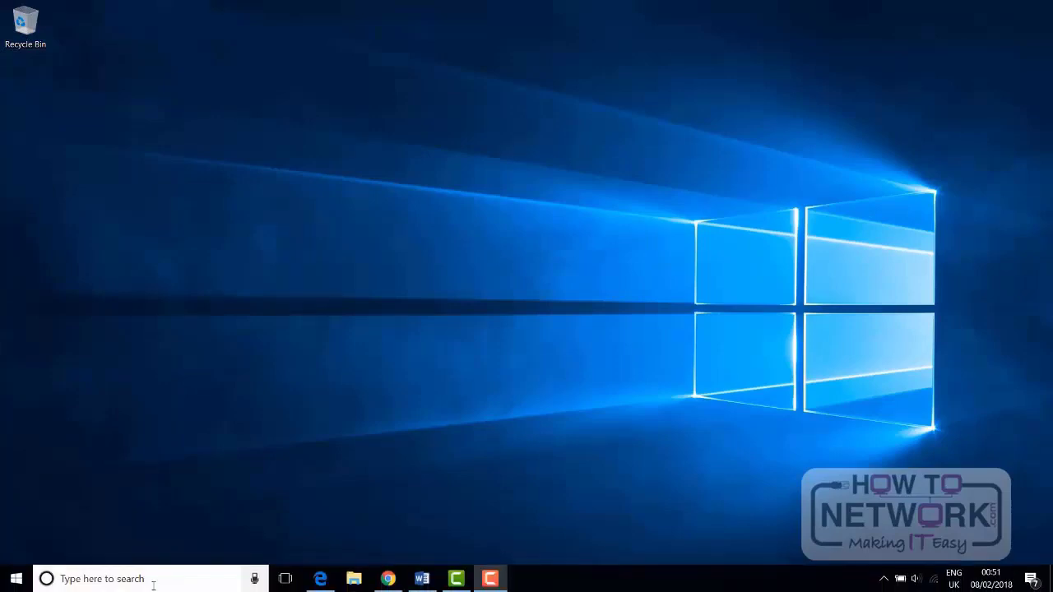
# Step: Search Windows for "contro", open Control Panel from the results and go into Administrative Tools
pyautogui.click(153, 585)
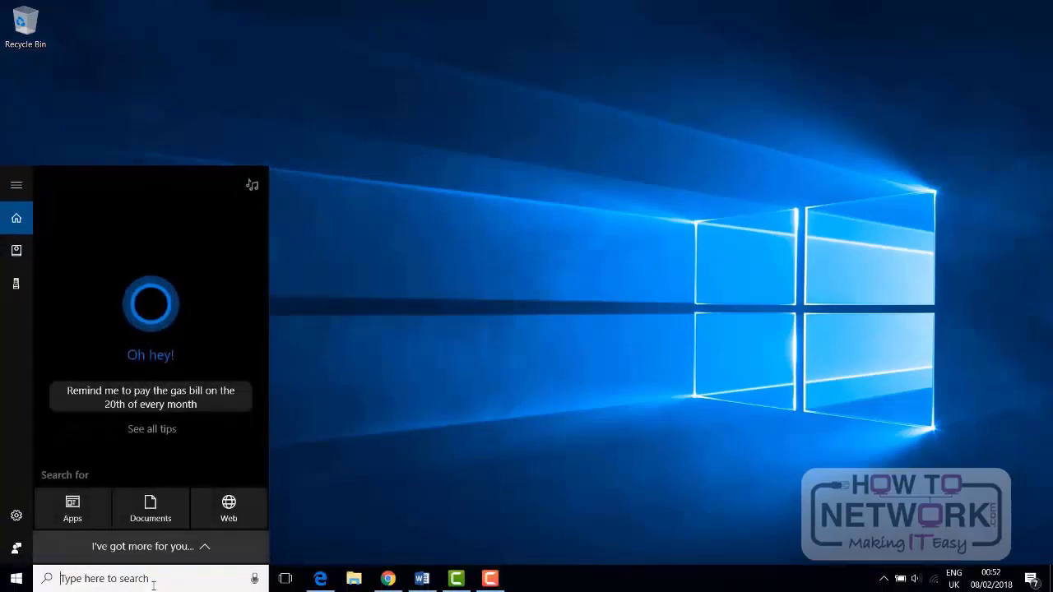
pyautogui.write('contro')
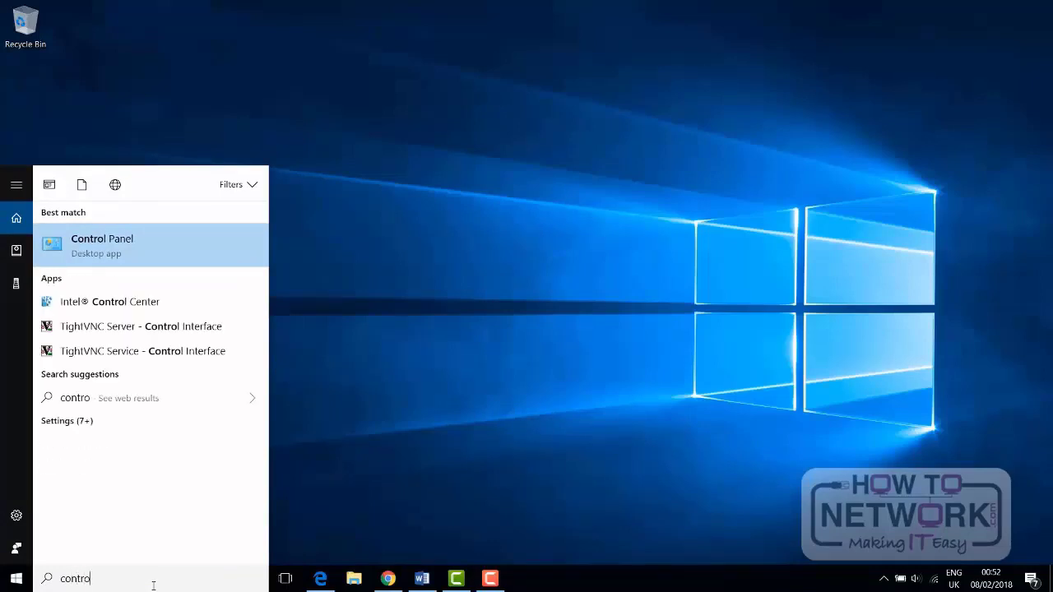
pyautogui.click(210, 245)
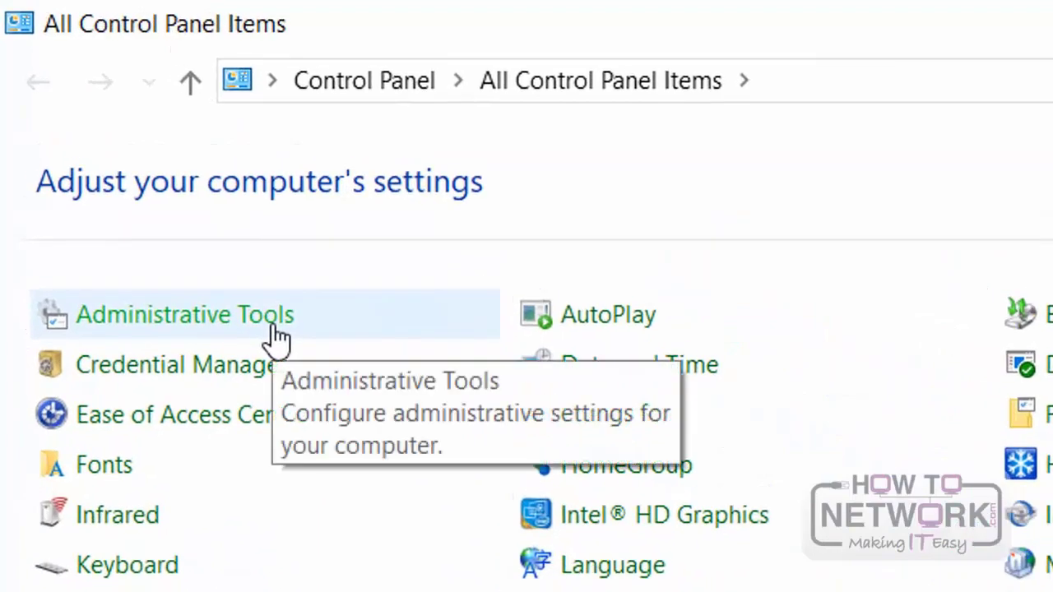
pyautogui.click(274, 329)
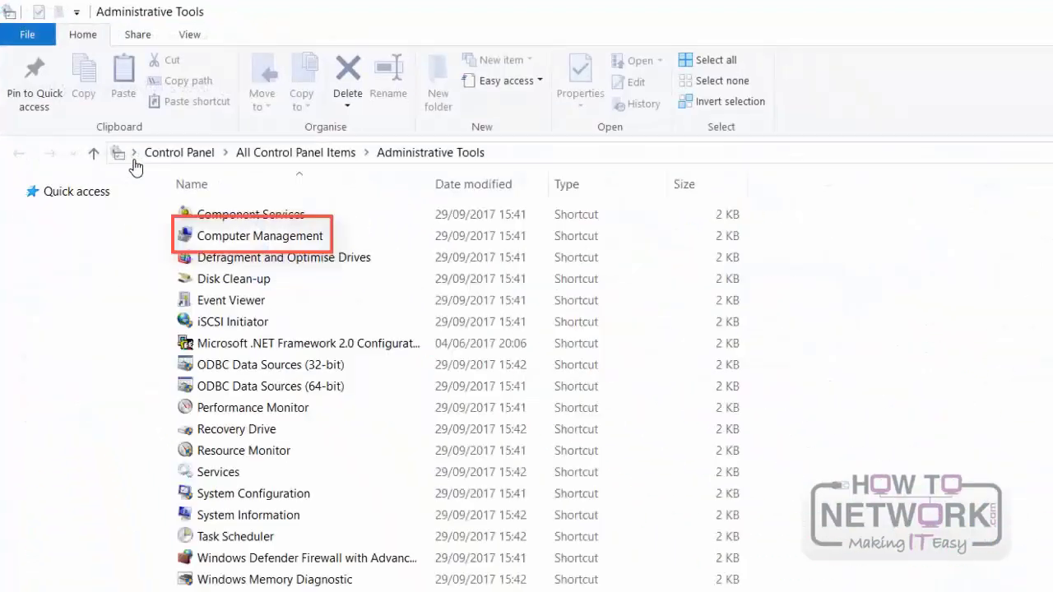
# Step: Run Computer Management as administrator and display the contents of its System Tools group
pyautogui.click(230, 247)
pyautogui.rightClick(232, 247)
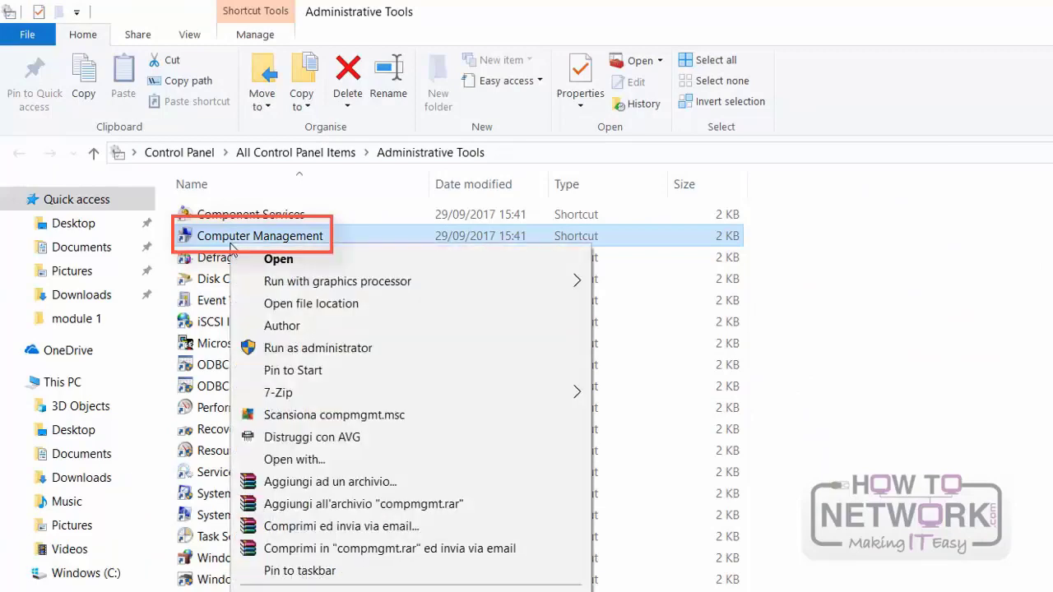
pyautogui.click(295, 354)
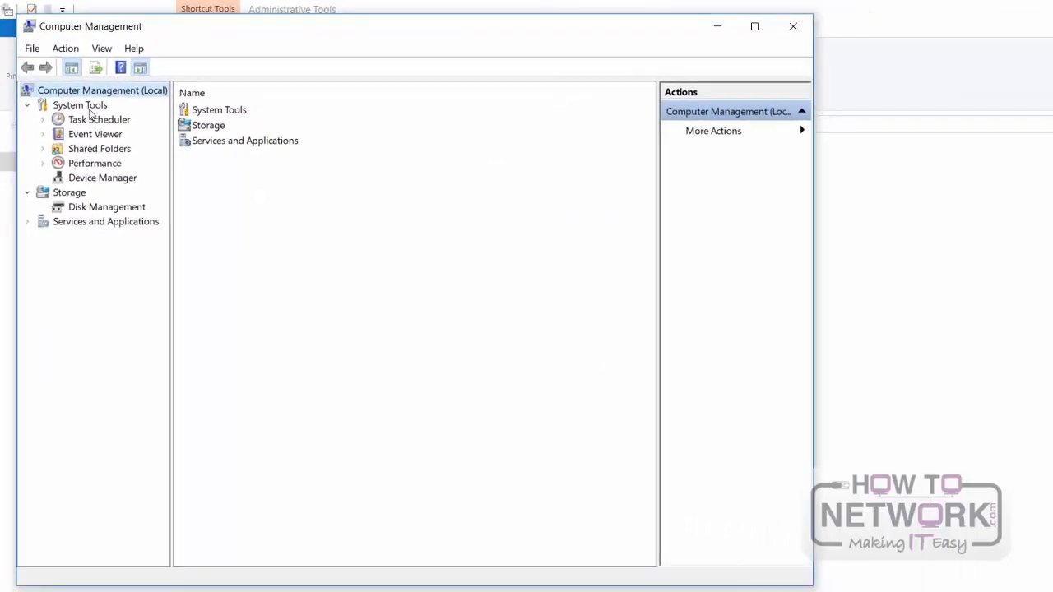
pyautogui.click(88, 110)
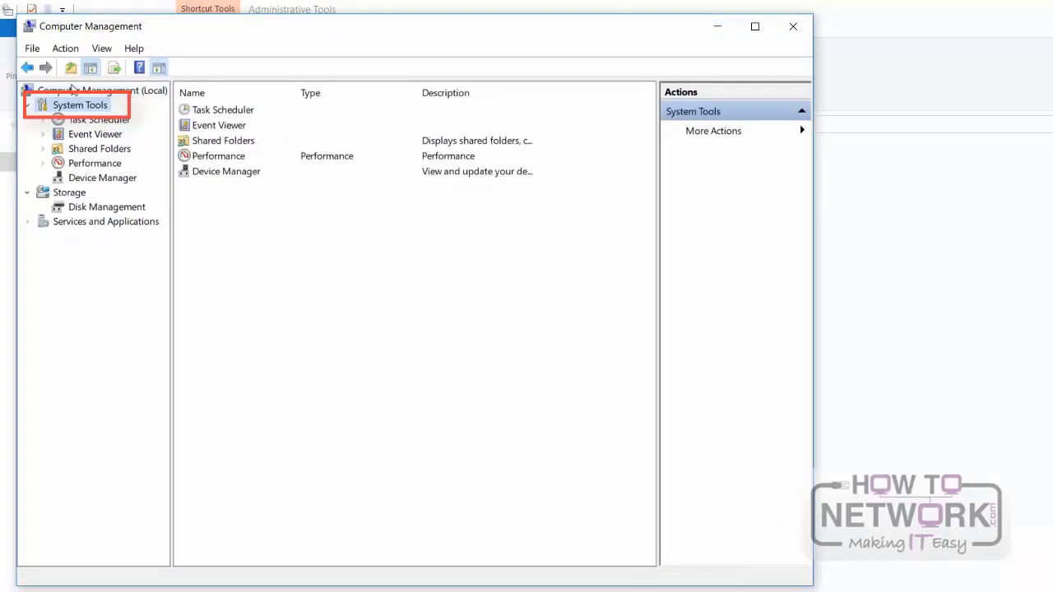
# Step: View the Task Scheduler Library and each folder under Event Viewer, declining to start the Windows Event Collector Service for Subscriptions
pyautogui.click(105, 123)
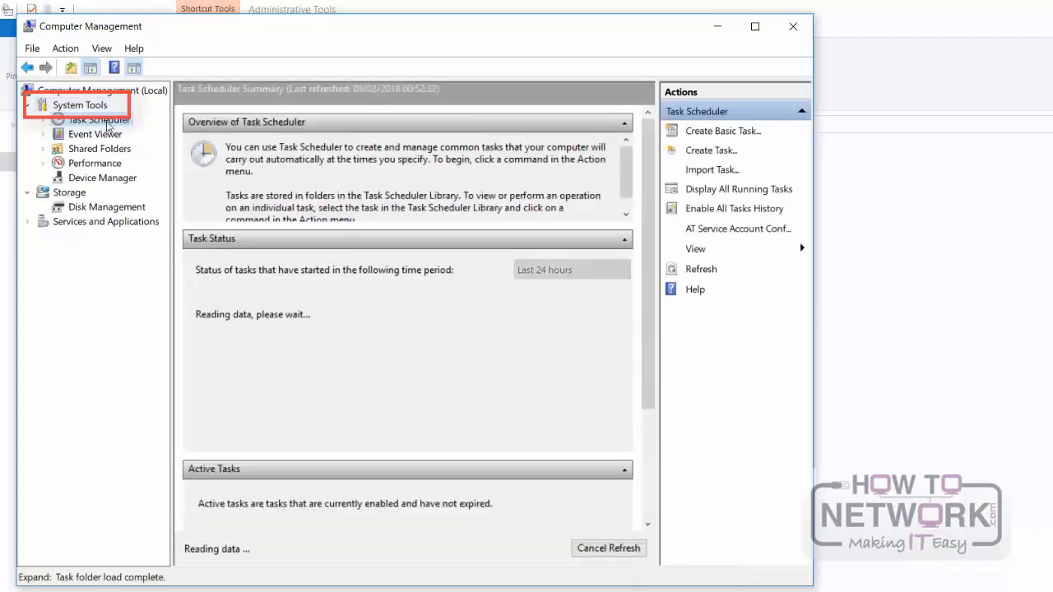
pyautogui.click(120, 136)
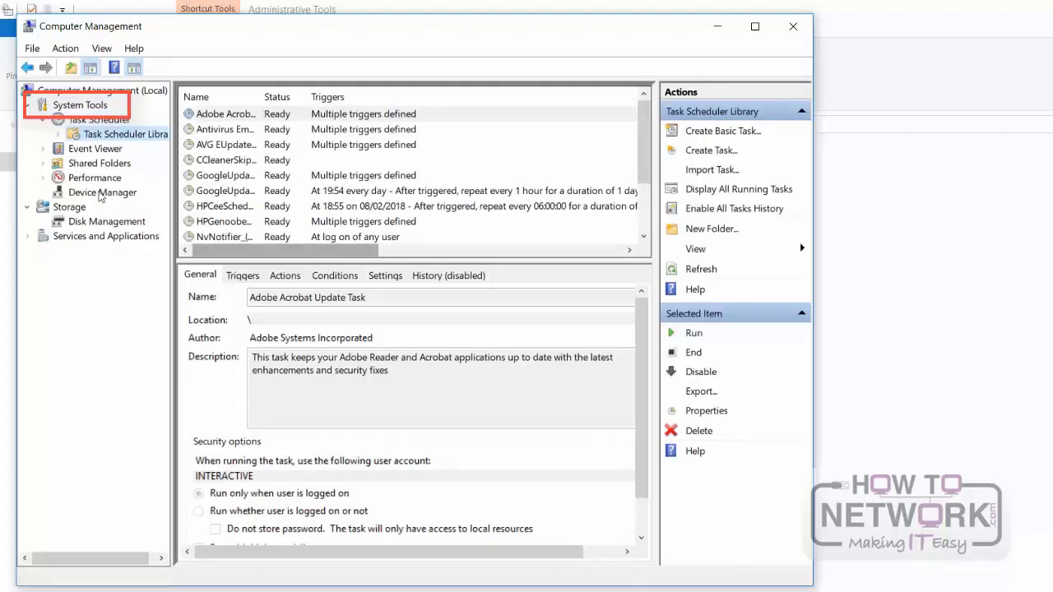
pyautogui.click(95, 148)
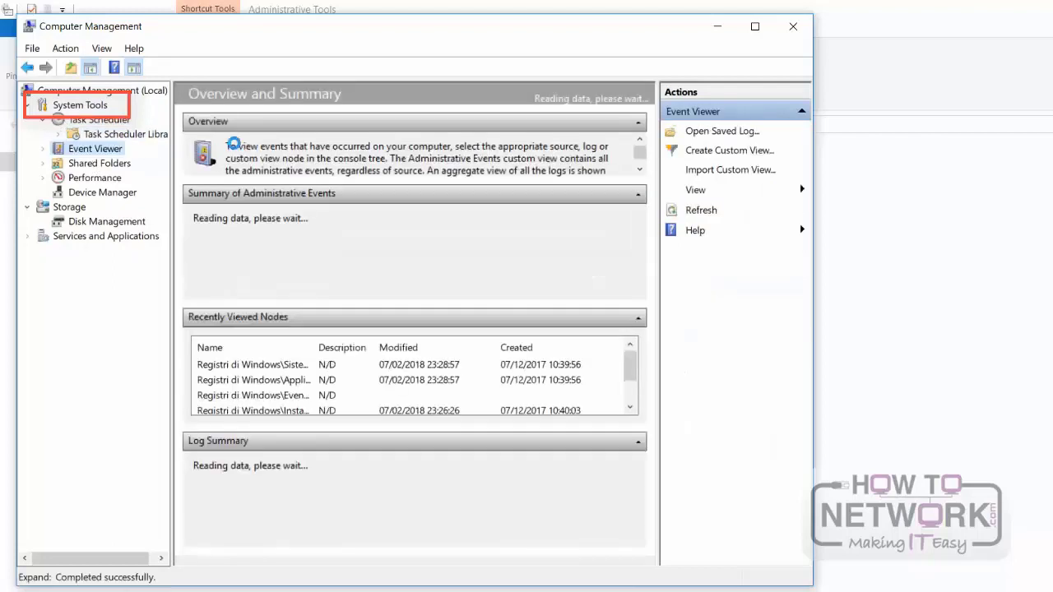
pyautogui.click(44, 148)
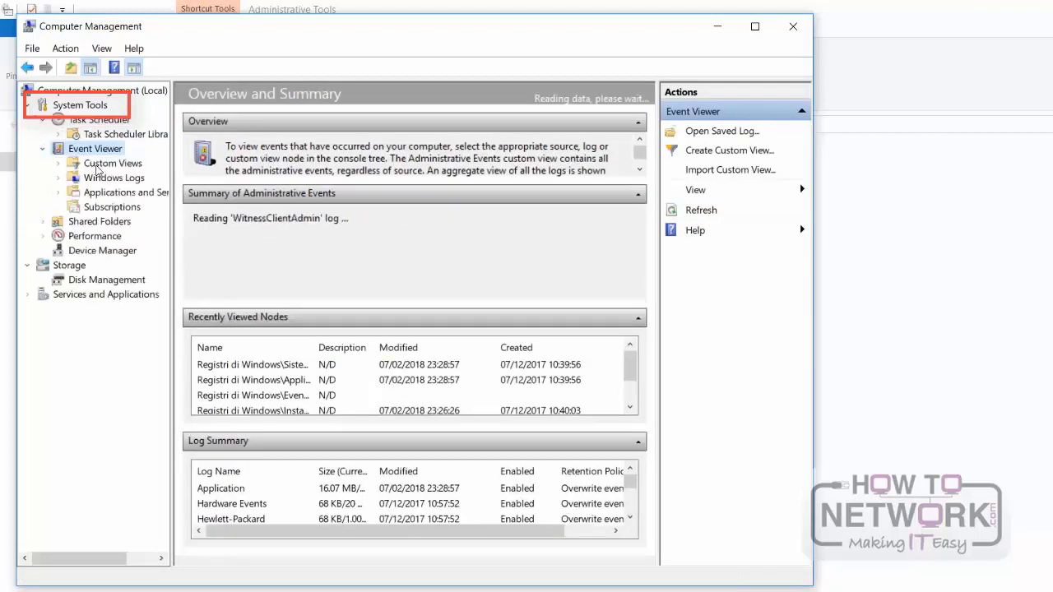
pyautogui.click(99, 164)
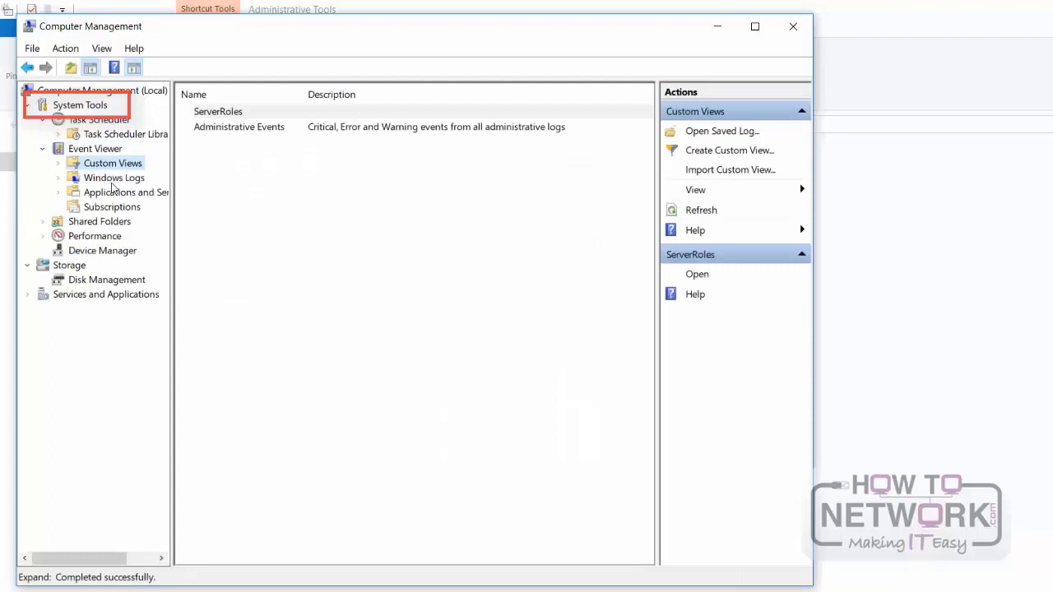
pyautogui.click(113, 178)
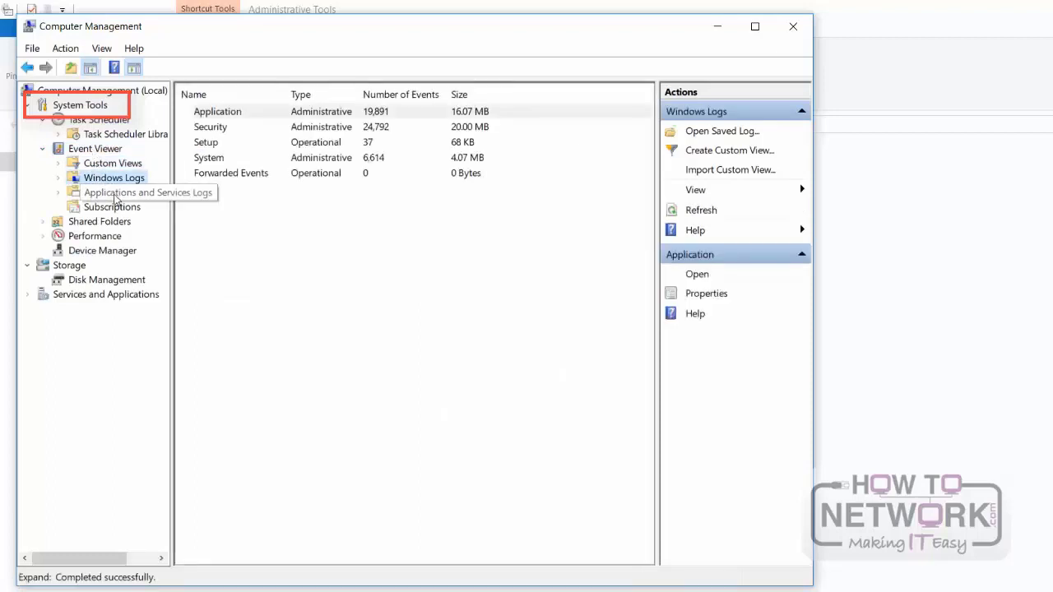
pyautogui.click(116, 196)
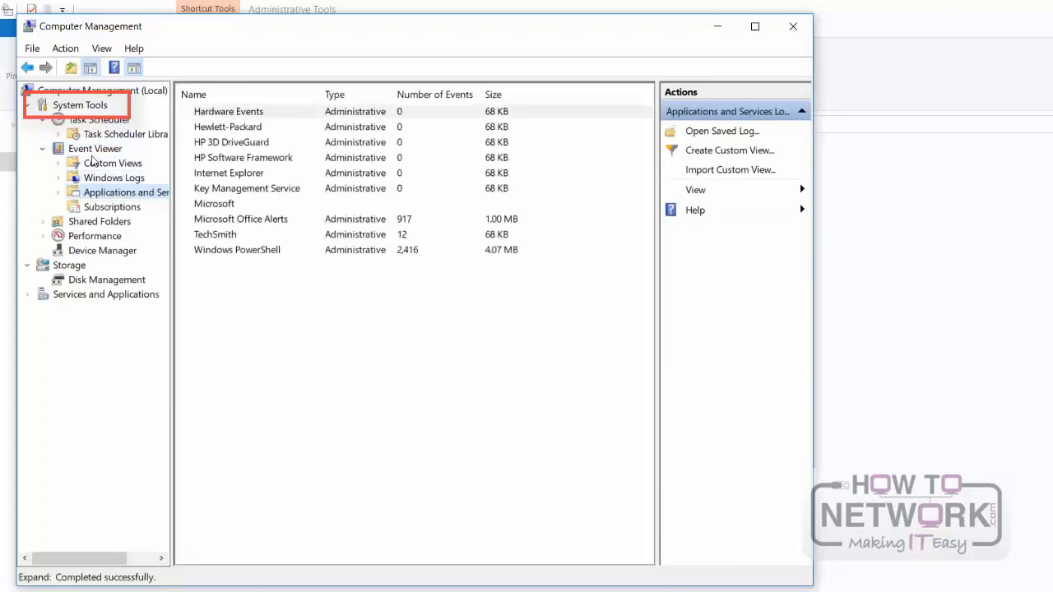
pyautogui.click(112, 208)
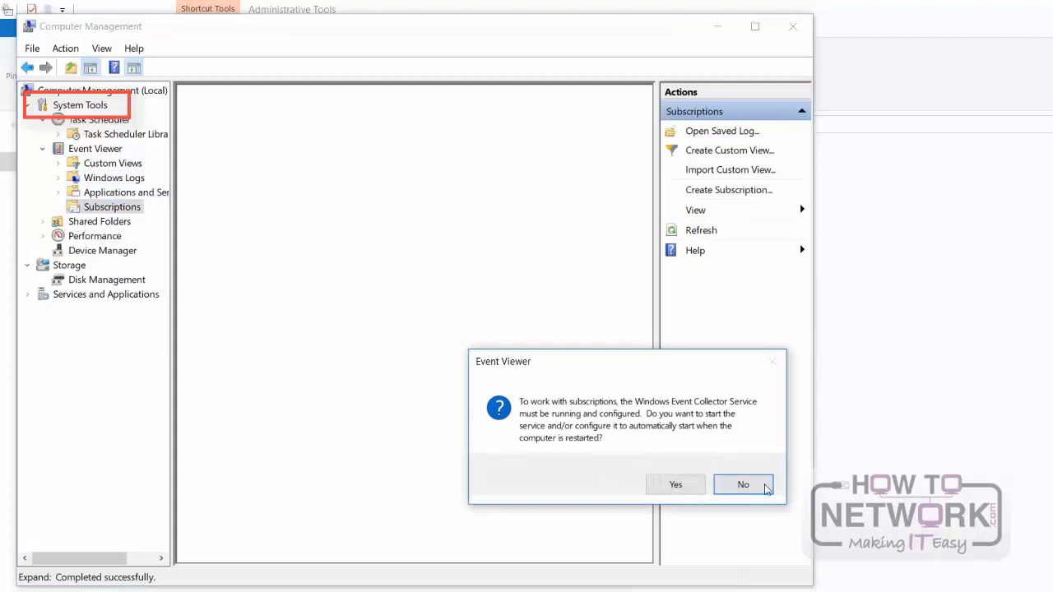
pyautogui.click(743, 484)
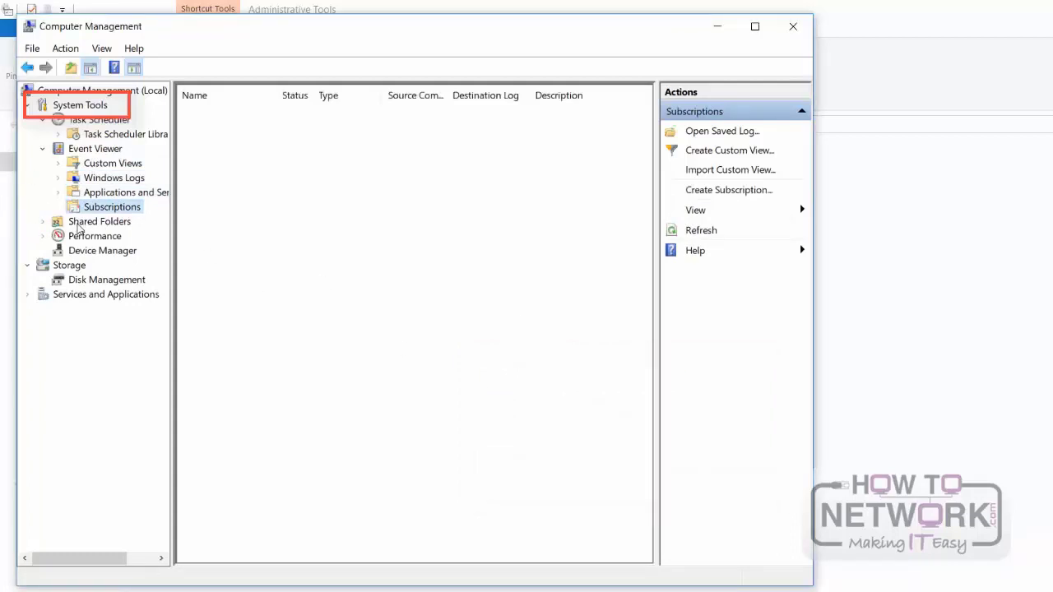
# Step: View the remaining System Tools: Shared Folders, the Performance Monitor under Monitoring Tools, and Device Manager
pyautogui.click(79, 222)
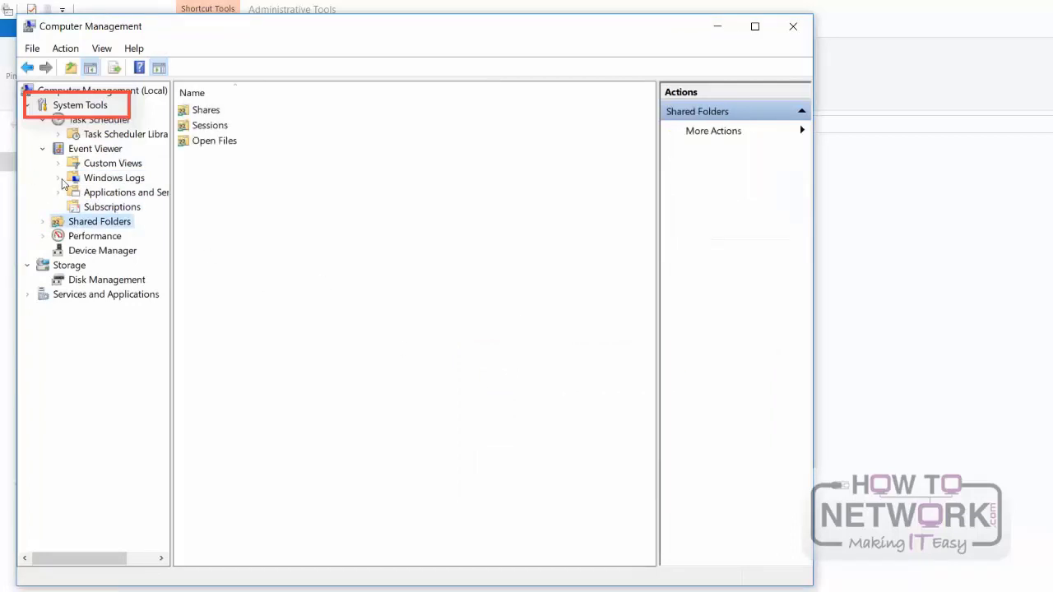
pyautogui.click(54, 236)
pyautogui.click(53, 236)
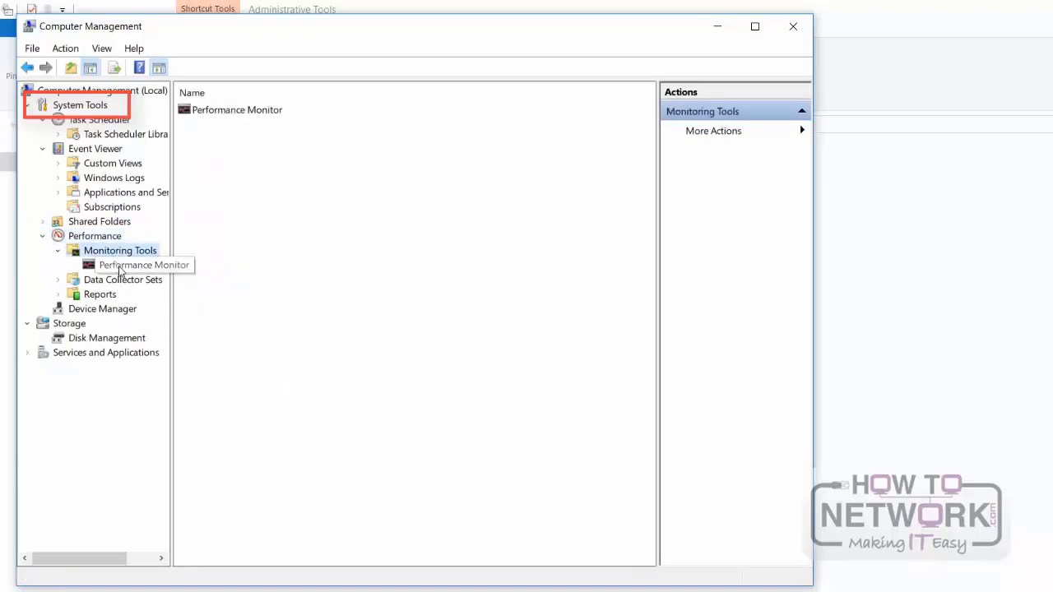
pyautogui.click(119, 265)
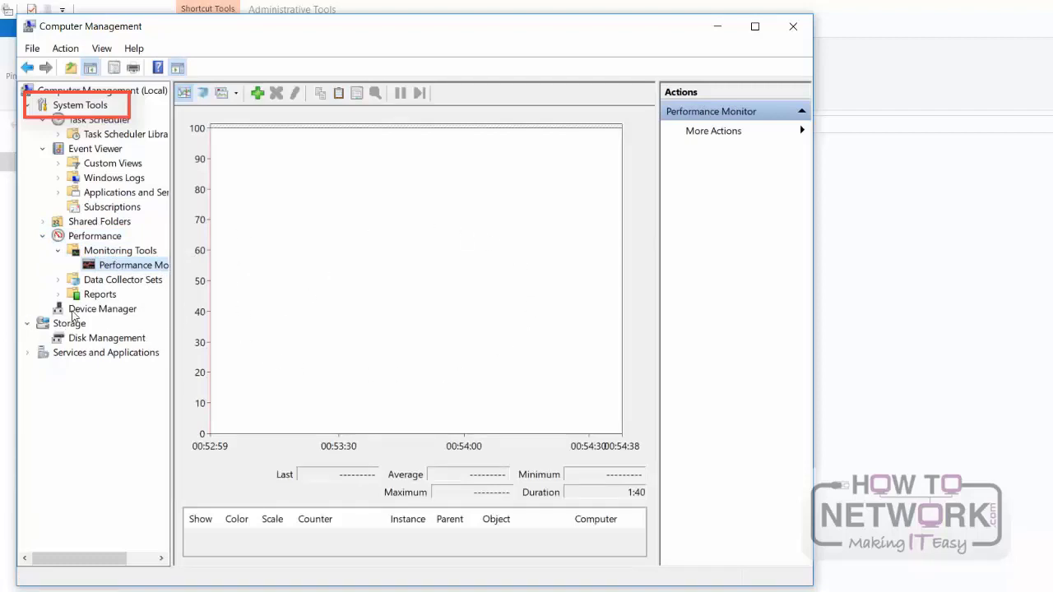
pyautogui.click(102, 309)
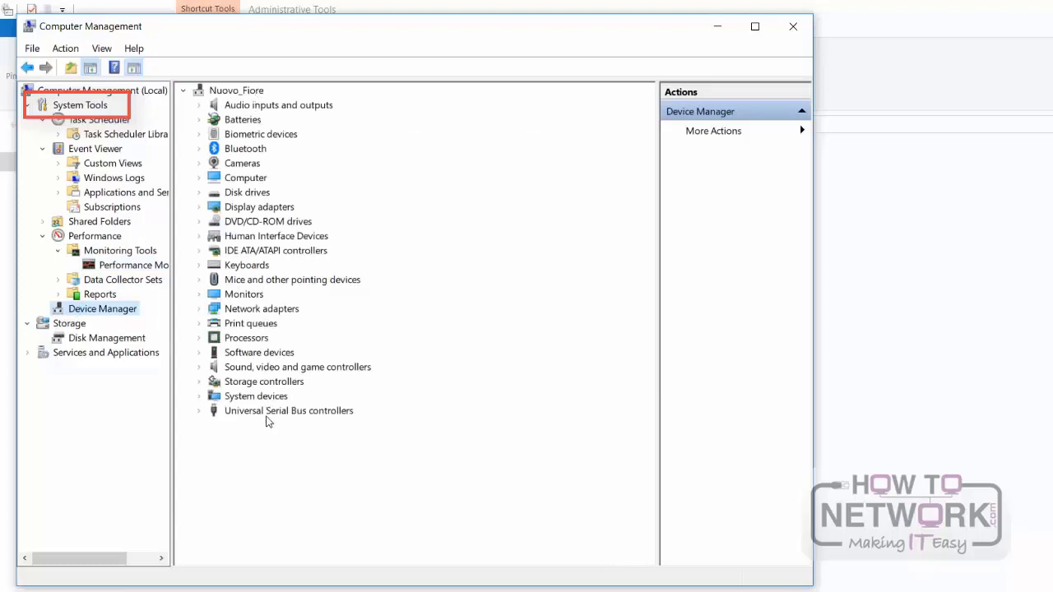
# Step: View Disk Management and the list of Services under Services and Applications, and close Computer Management and Control Panel
pyautogui.click(76, 336)
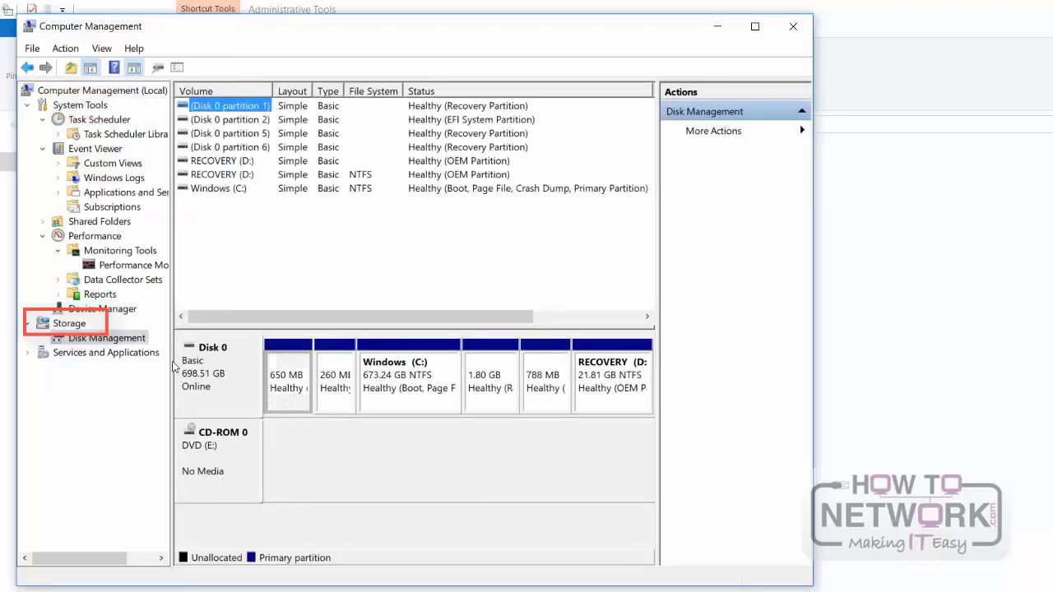
pyautogui.click(105, 353)
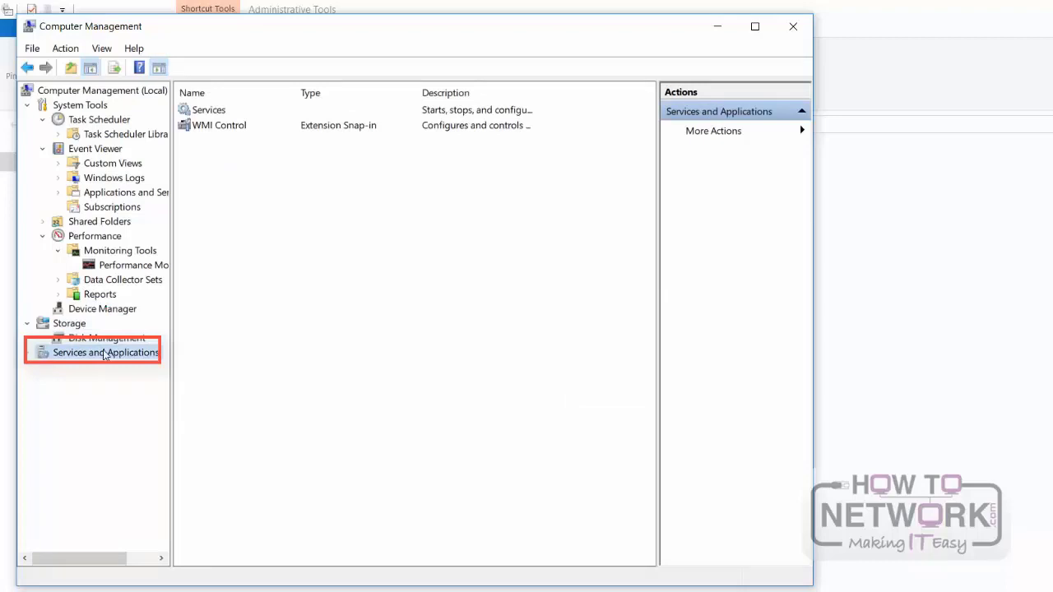
pyautogui.click(28, 353)
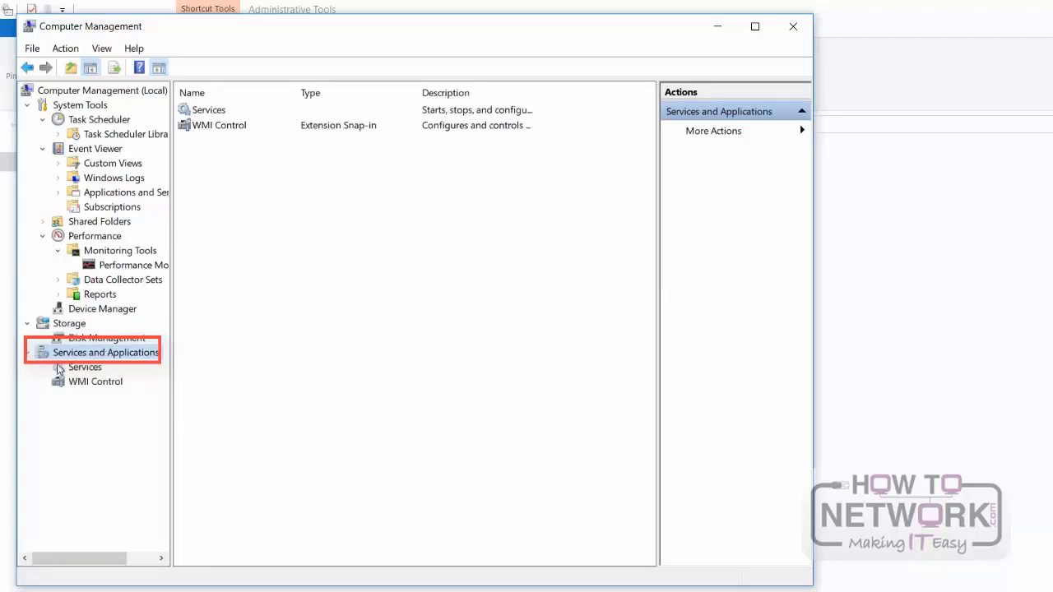
pyautogui.click(85, 367)
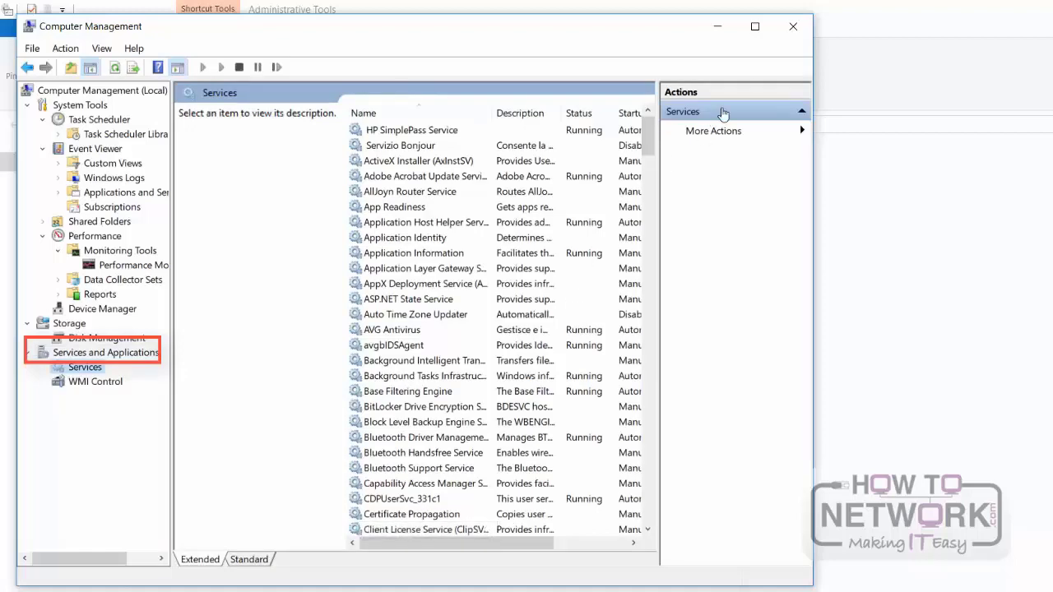
pyautogui.click(791, 31)
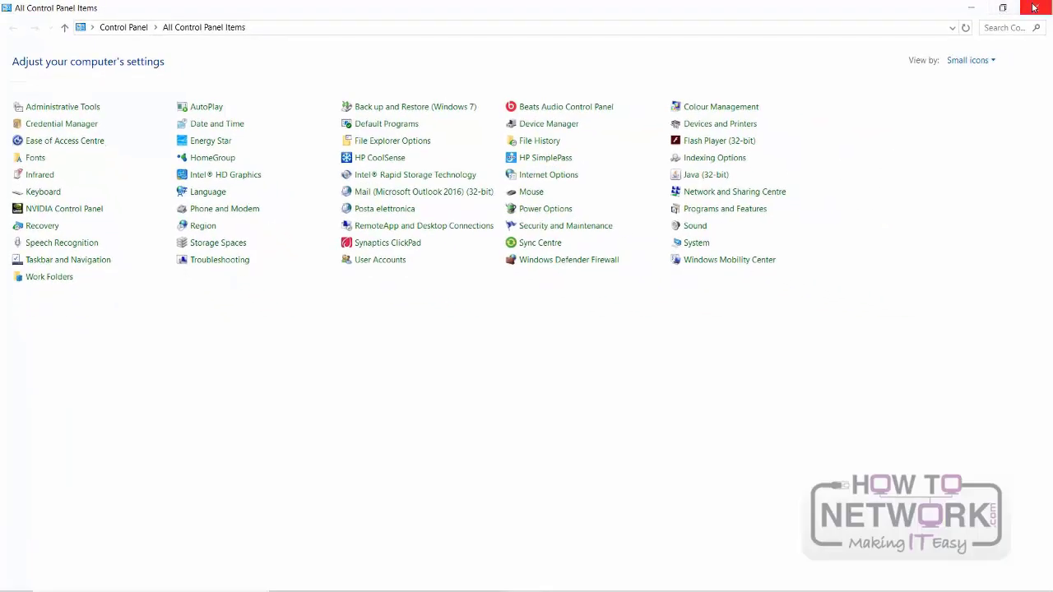
pyautogui.click(1034, 7)
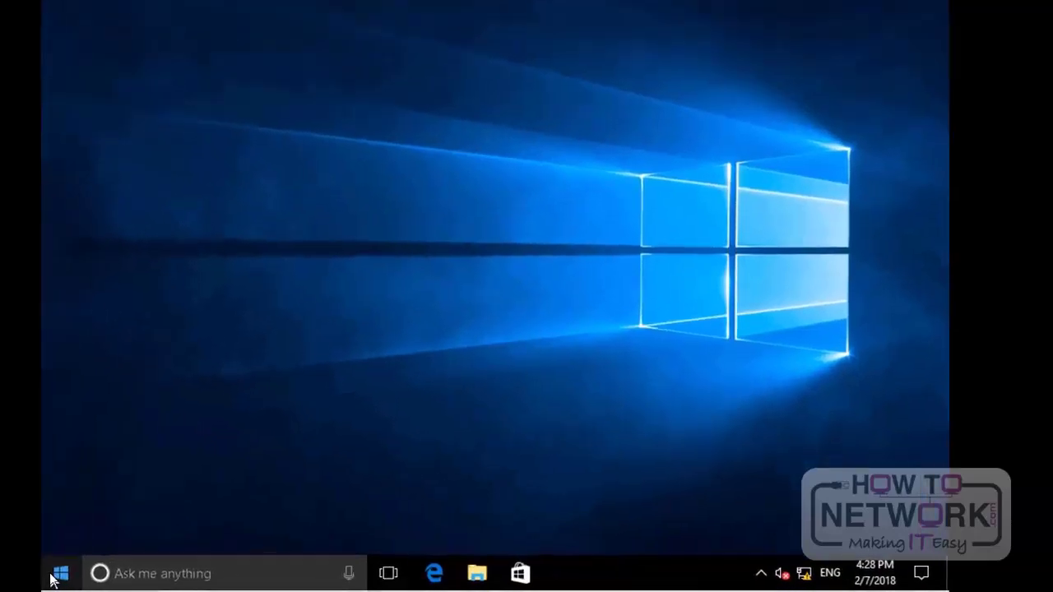
# Step: Open Sync Center from Control Panel and enable offline files, accepting the Offline Files settings
pyautogui.rightClick(52, 576)
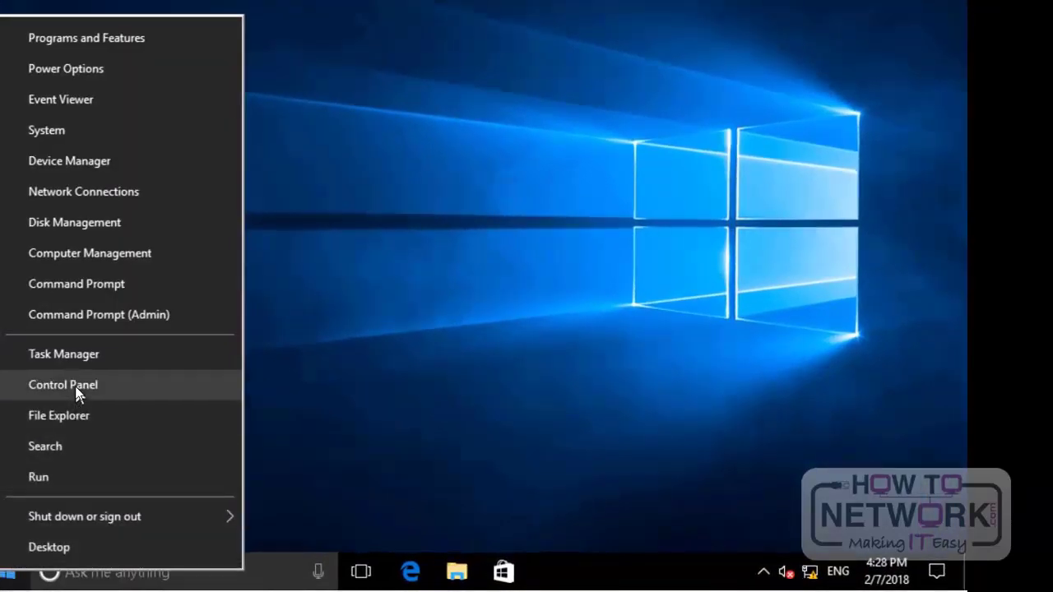
pyautogui.click(75, 386)
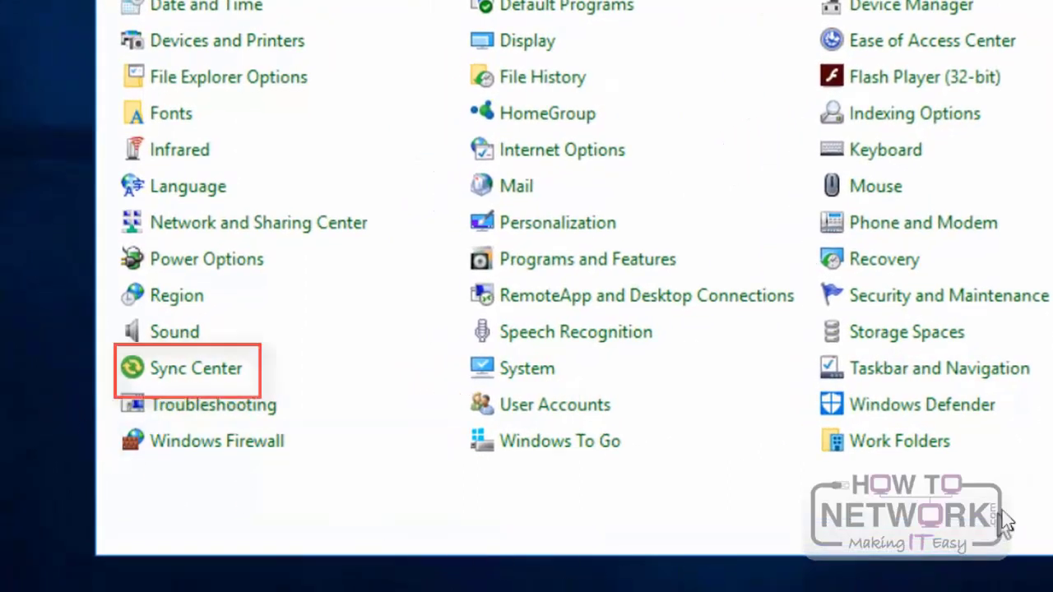
pyautogui.click(172, 368)
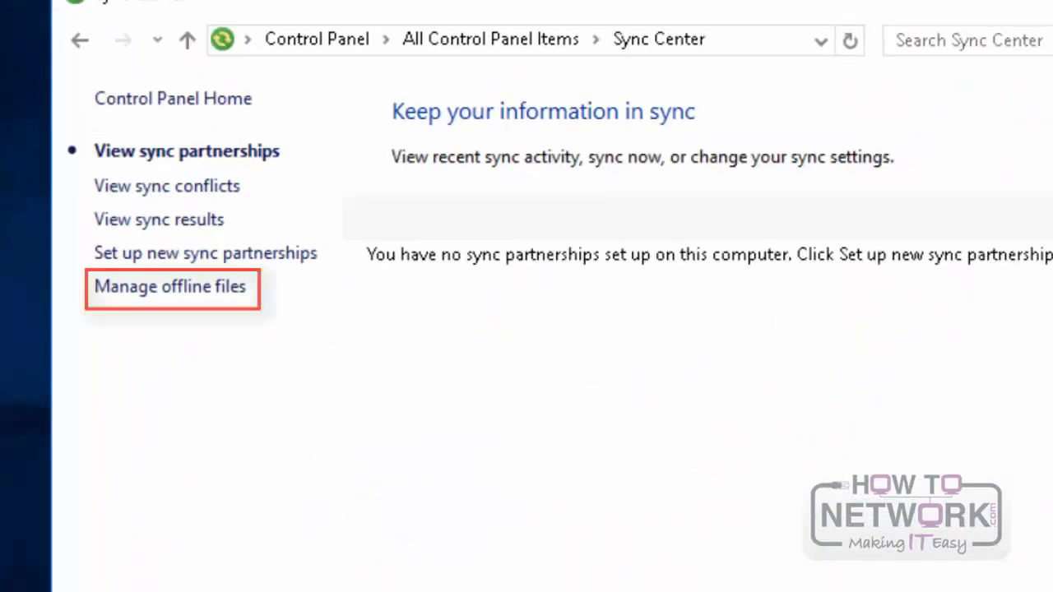
pyautogui.click(173, 288)
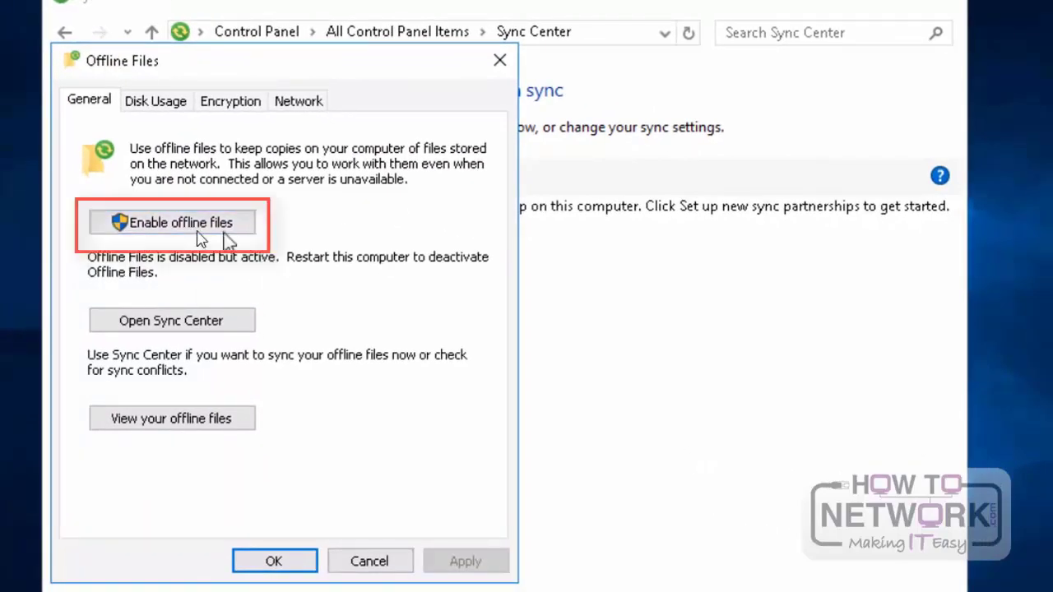
pyautogui.click(175, 231)
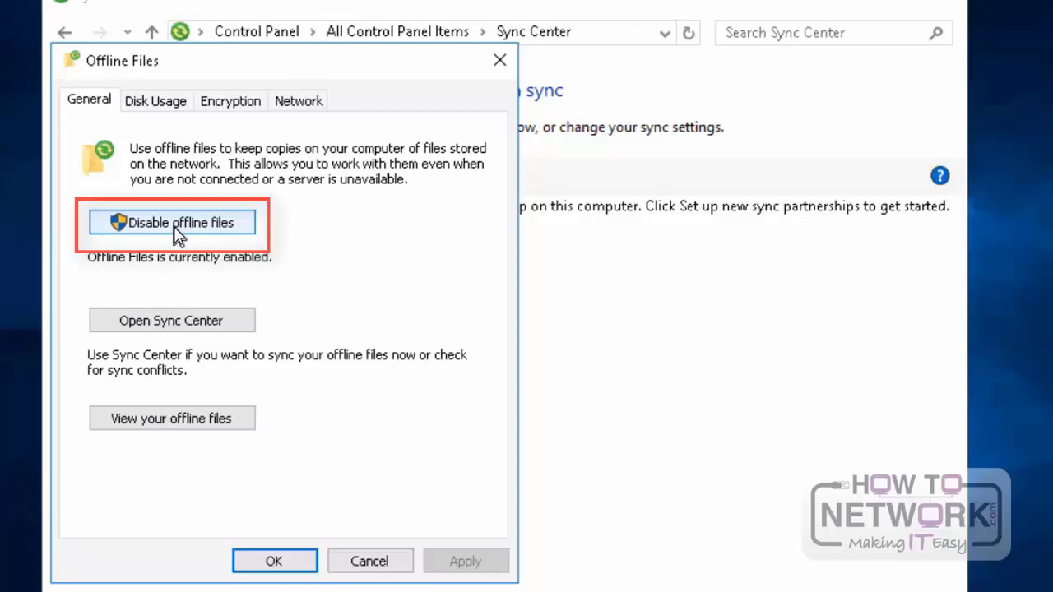
pyautogui.click(276, 562)
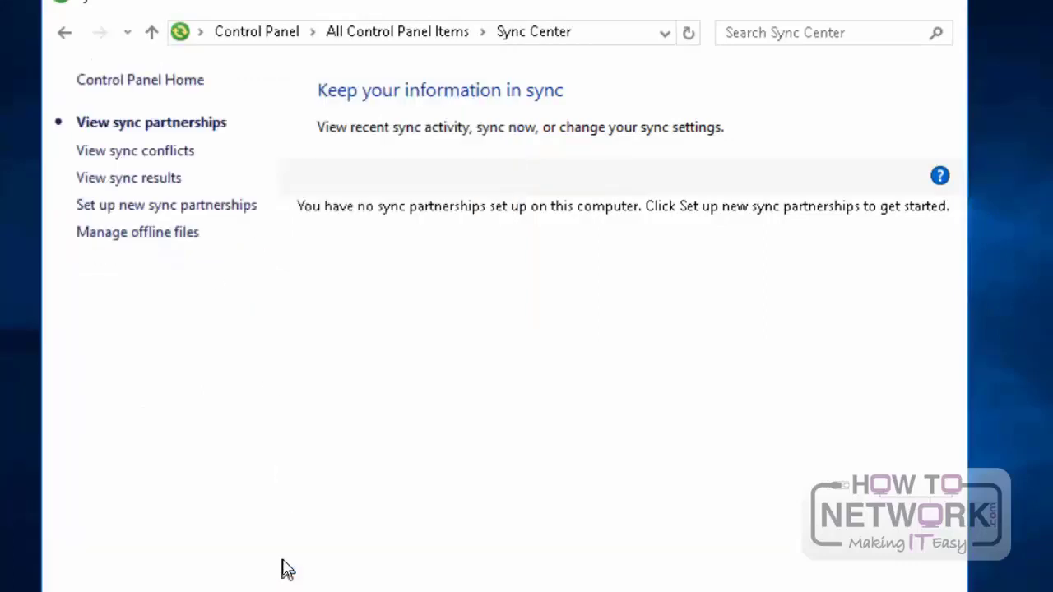
# Step: Reopen the offline files management and set the disk usage limits for all offline files and for temporary files to 29.1 GB
pyautogui.click(149, 236)
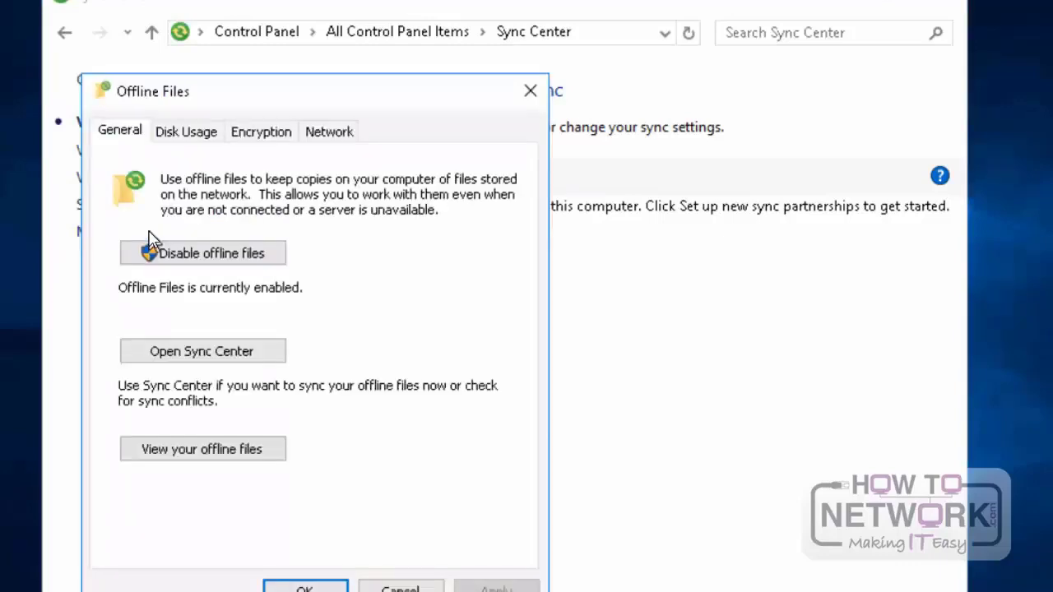
pyautogui.click(189, 131)
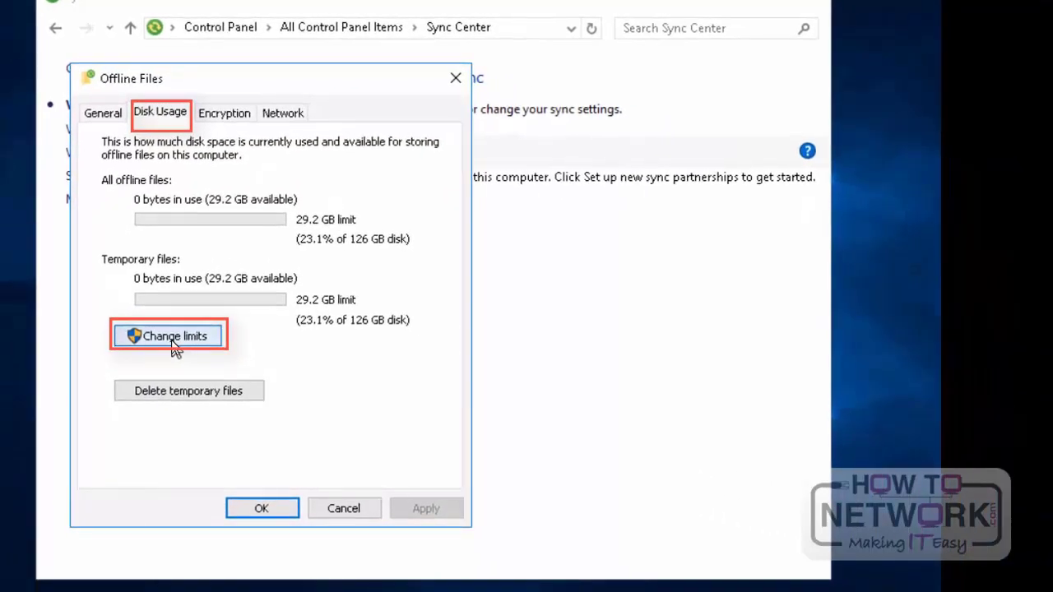
pyautogui.click(174, 337)
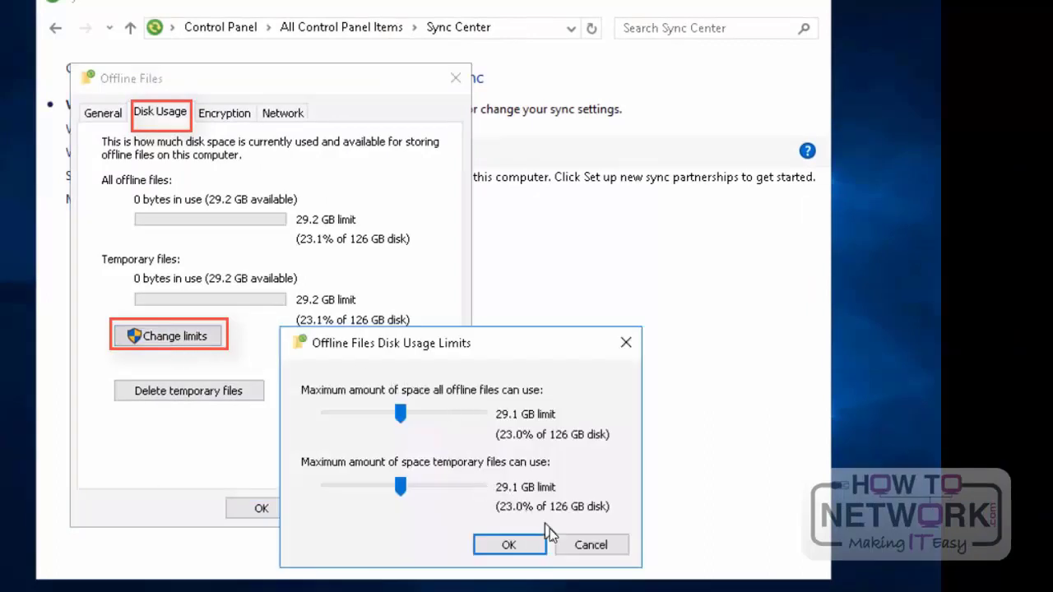
pyautogui.click(509, 545)
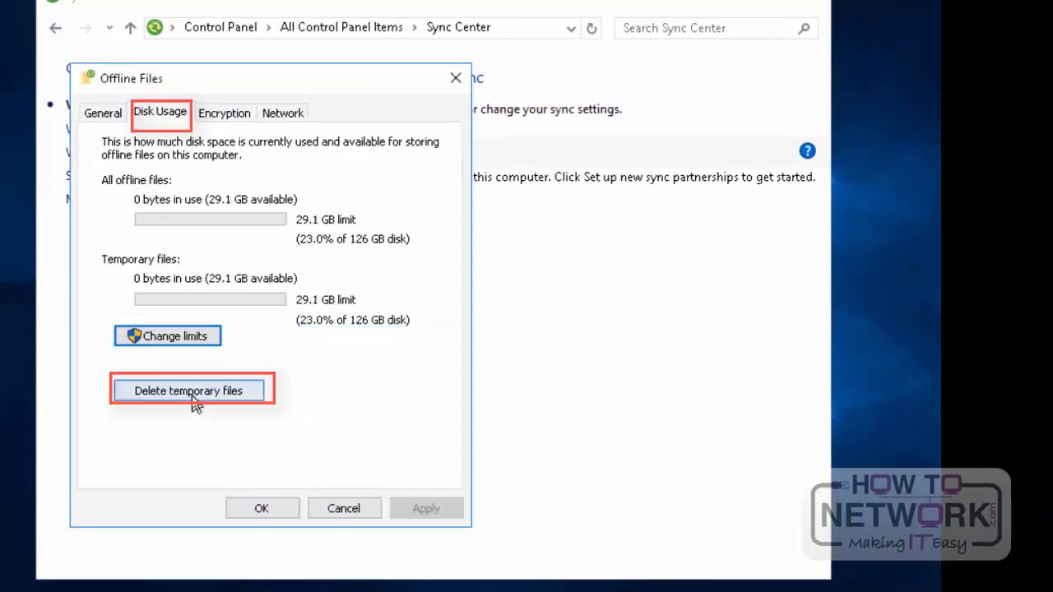
# Step: View the Encryption and Network settings of Offline Files, and close both the settings and Sync Center
pyautogui.click(222, 113)
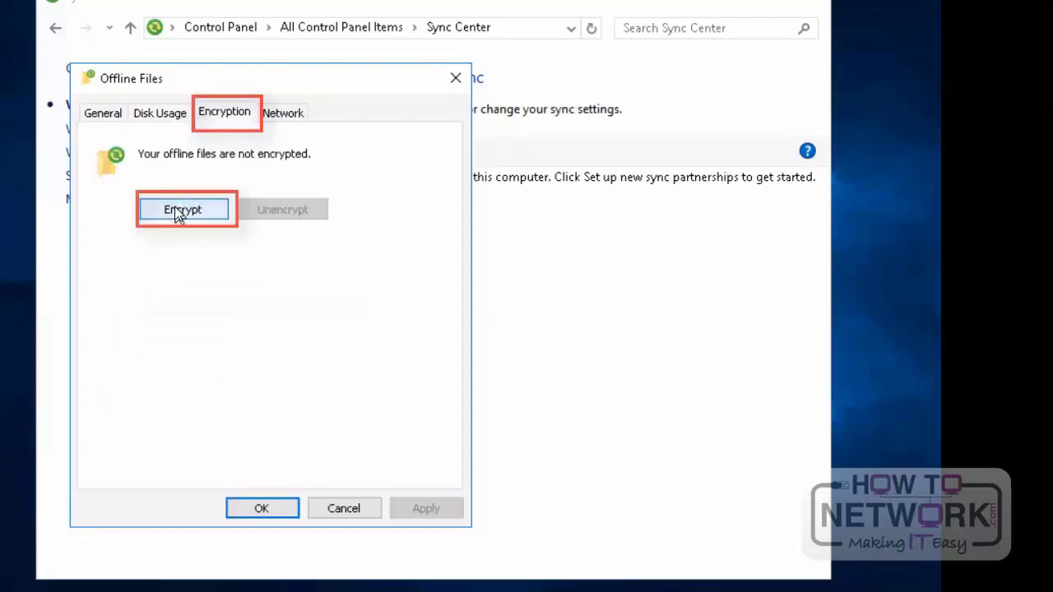
pyautogui.click(284, 114)
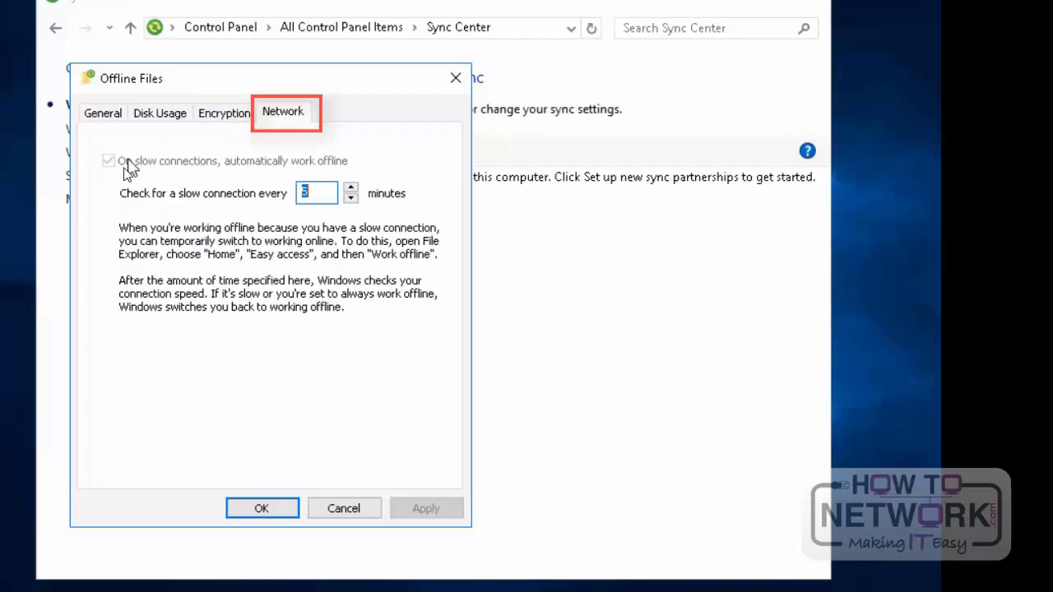
pyautogui.click(282, 511)
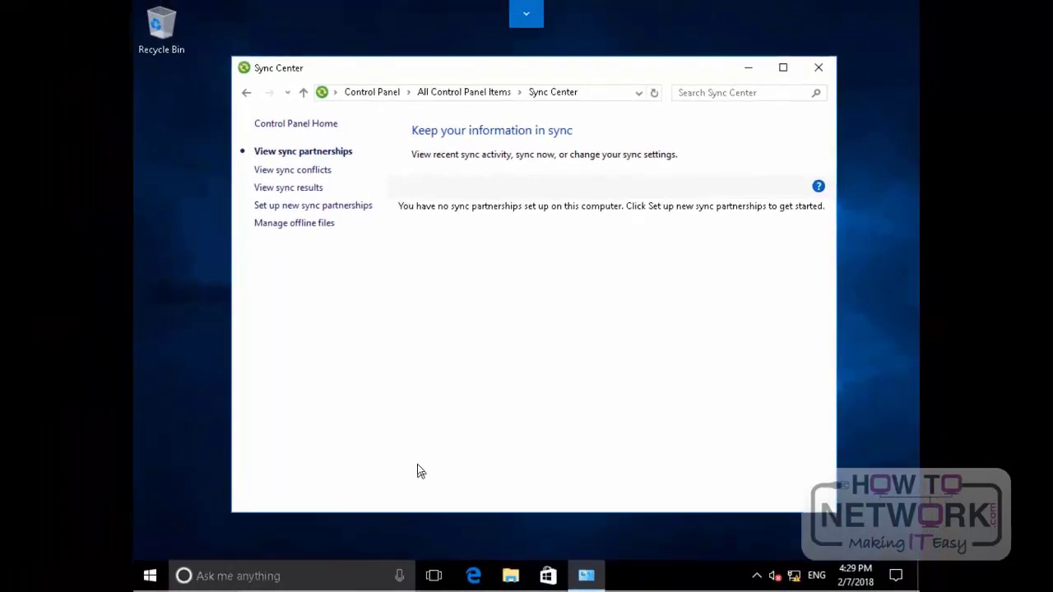
pyautogui.click(820, 68)
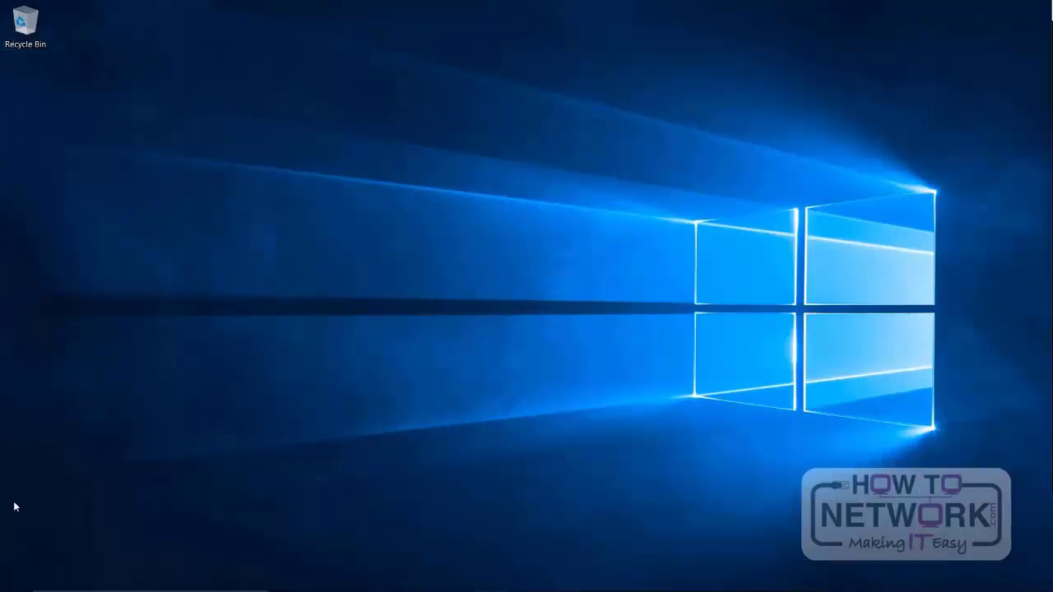
# Step: Open Windows Mobility Center to display its brightness, volume, battery, external display and sync settings
pyautogui.rightClick(17, 579)
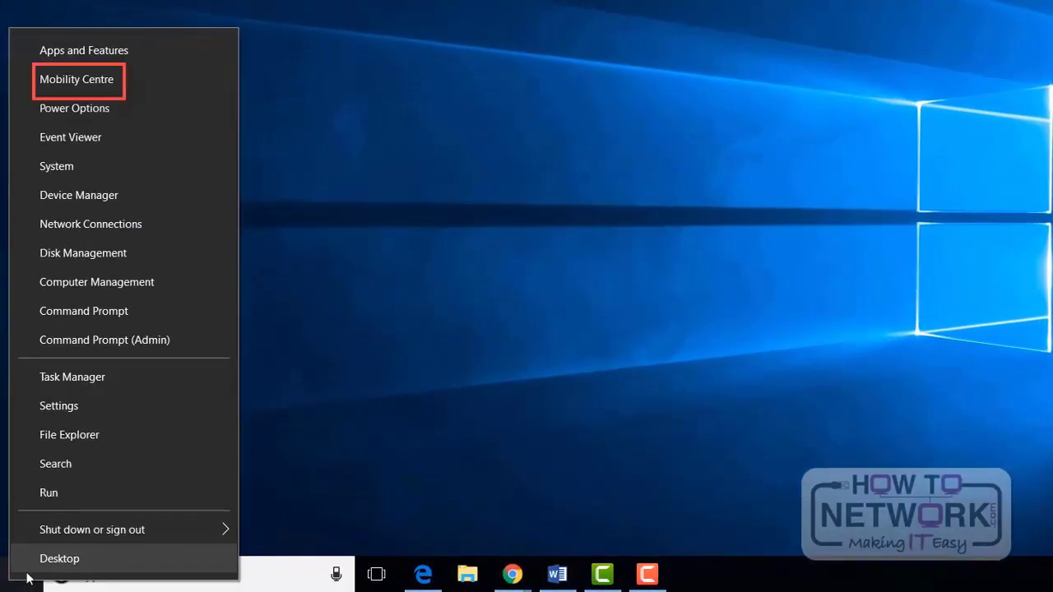
pyautogui.click(177, 81)
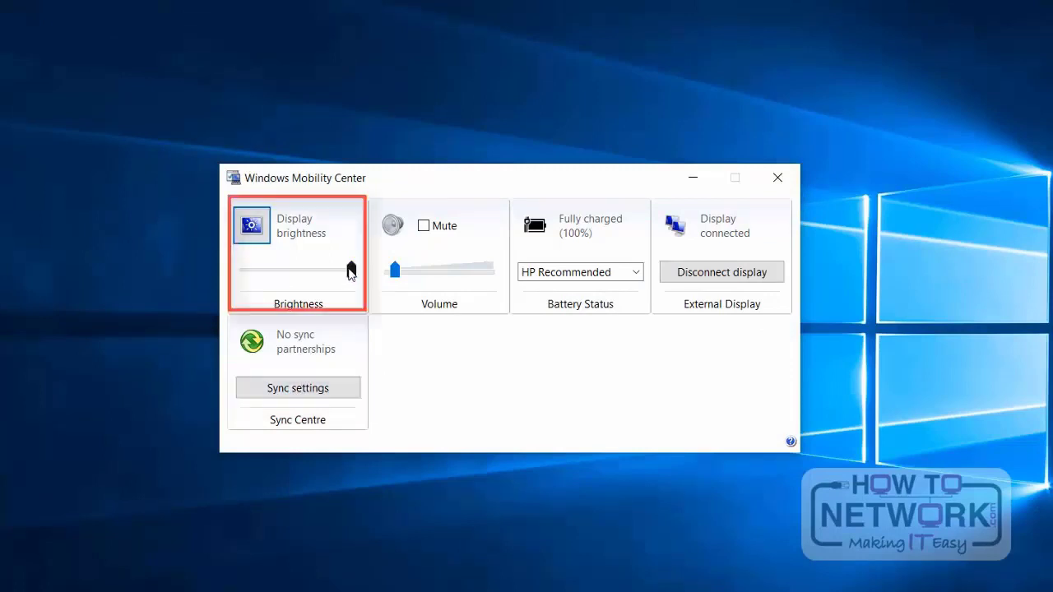
# Step: Set the display brightness to maximum in Windows Mobility Center and close it
pyautogui.moveTo(347, 270)
pyautogui.mouseDown()
pyautogui.moveTo(258, 272)
pyautogui.moveTo(363, 283)
pyautogui.mouseUp()
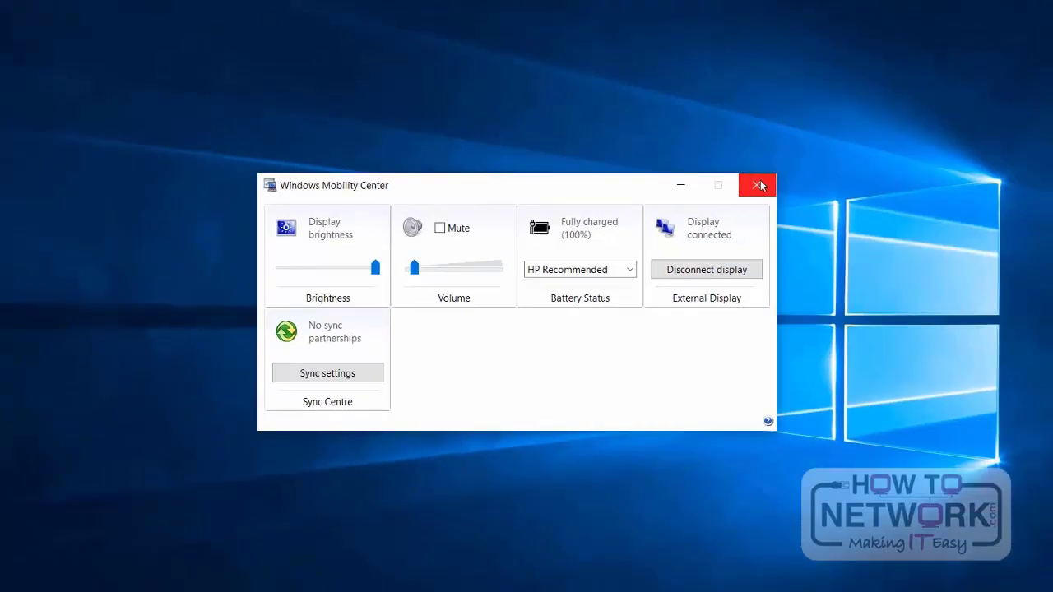
pyautogui.click(758, 185)
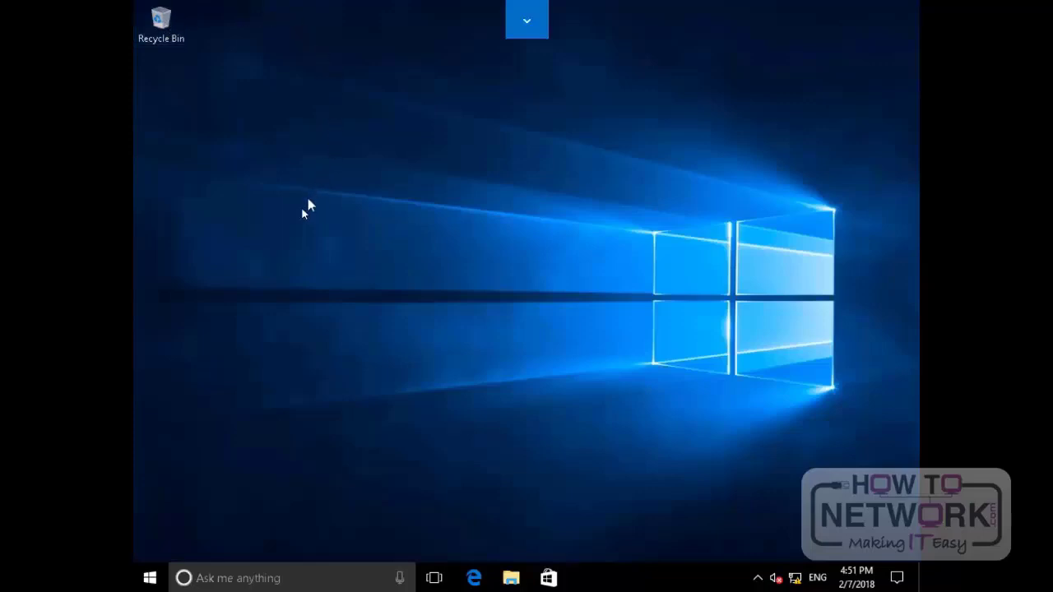
# Step: Open the System information window and bring up its advanced system settings
pyautogui.rightClick(150, 578)
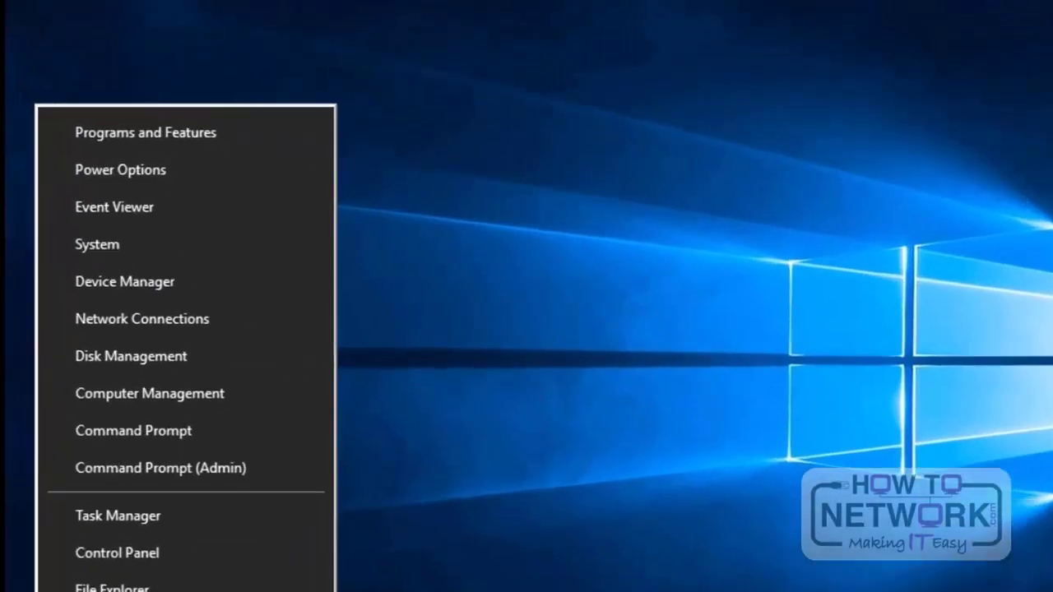
pyautogui.click(195, 245)
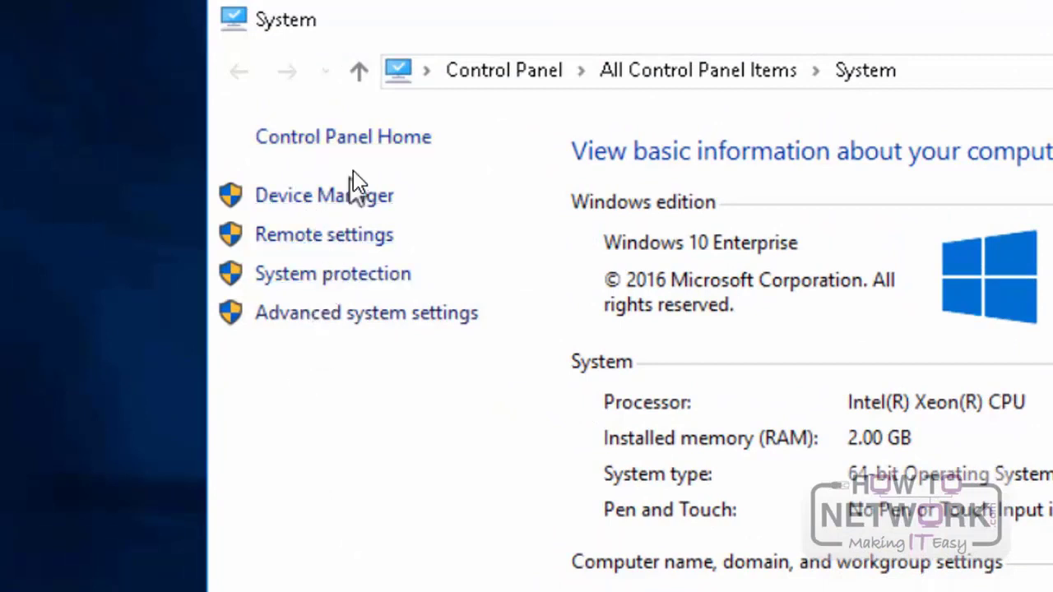
pyautogui.click(419, 319)
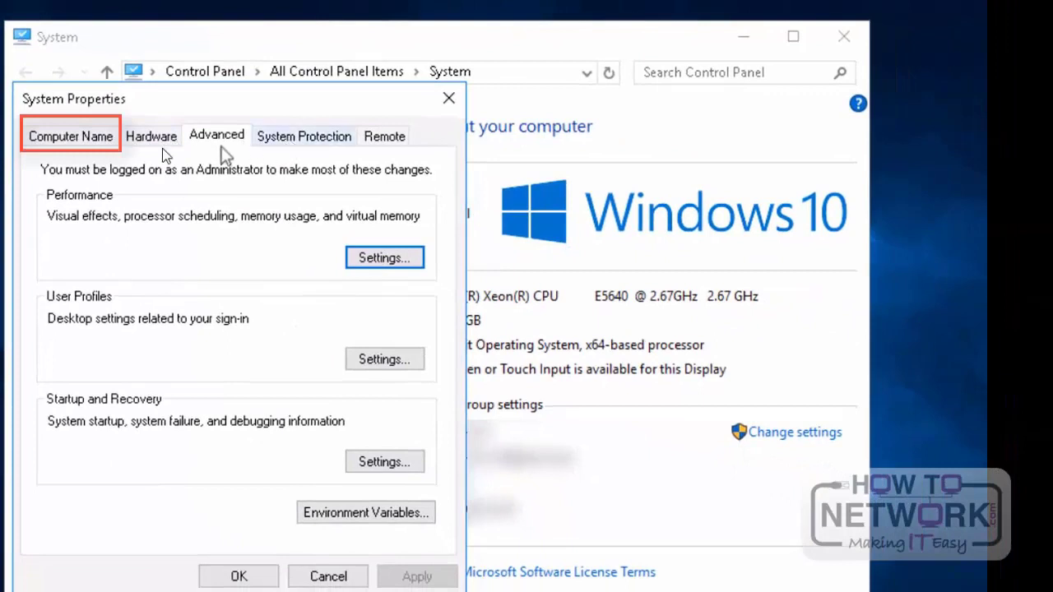
# Step: View the Computer Name, Hardware, Advanced and System Protection settings in System Properties
pyautogui.click(72, 137)
pyautogui.click(130, 141)
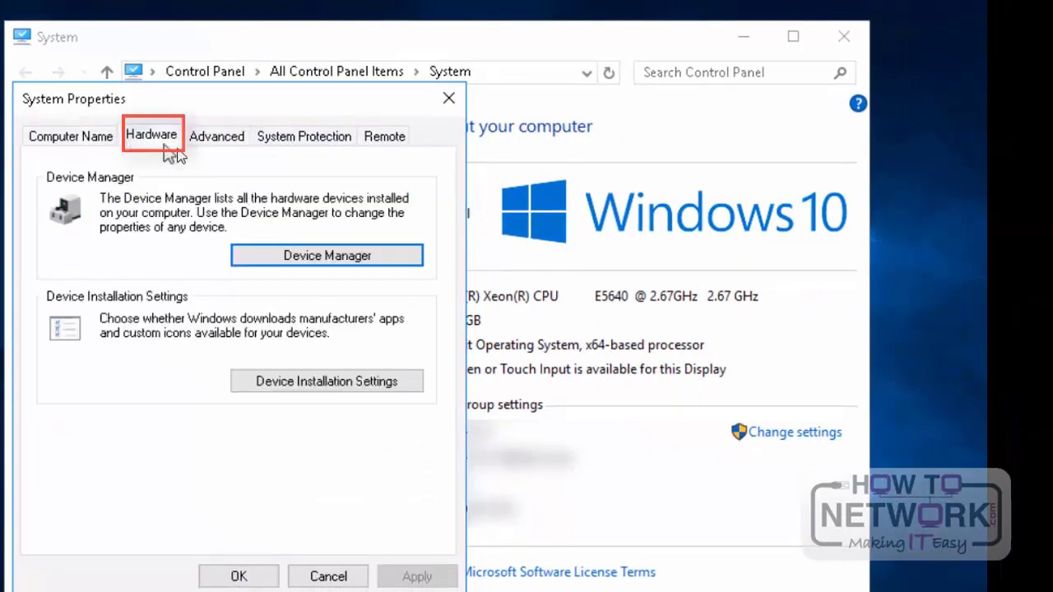
pyautogui.click(207, 151)
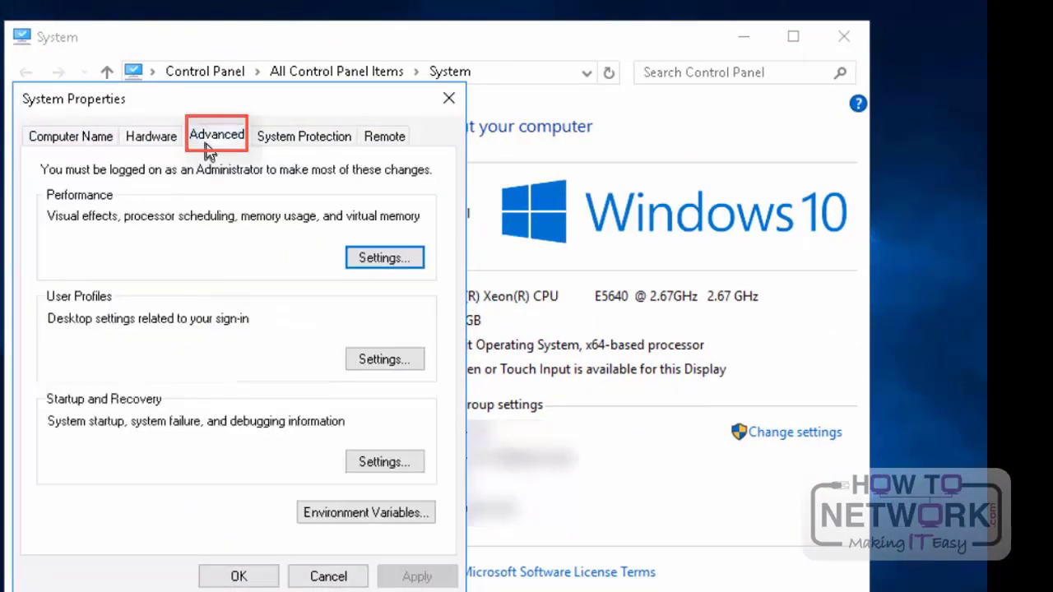
pyautogui.click(319, 140)
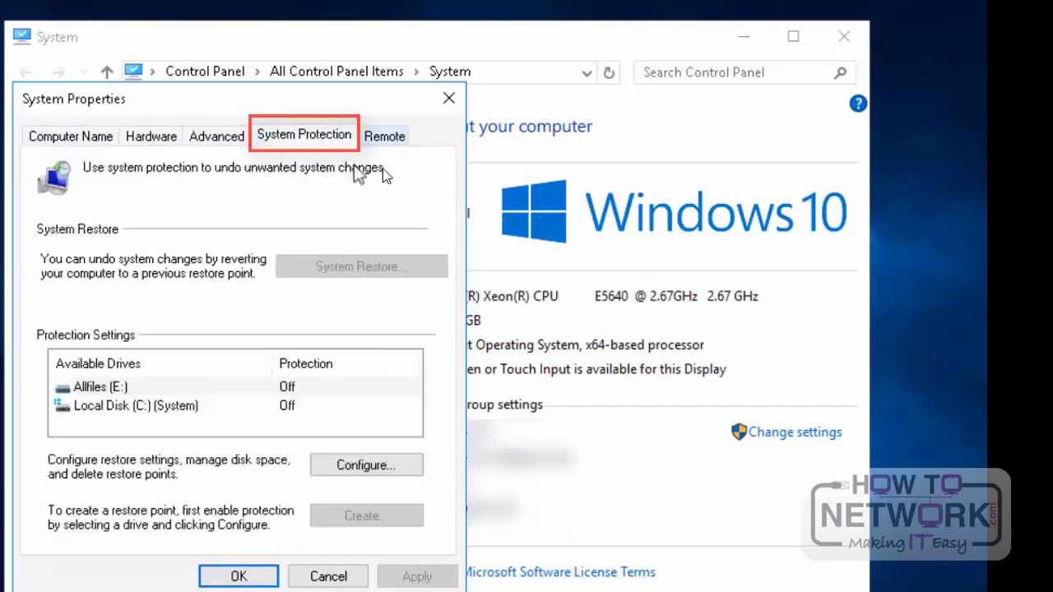
# Step: Allow Remote Assistance and Remote Desktop connections to this computer, apply the changes, and close System Properties and the System window
pyautogui.click(372, 140)
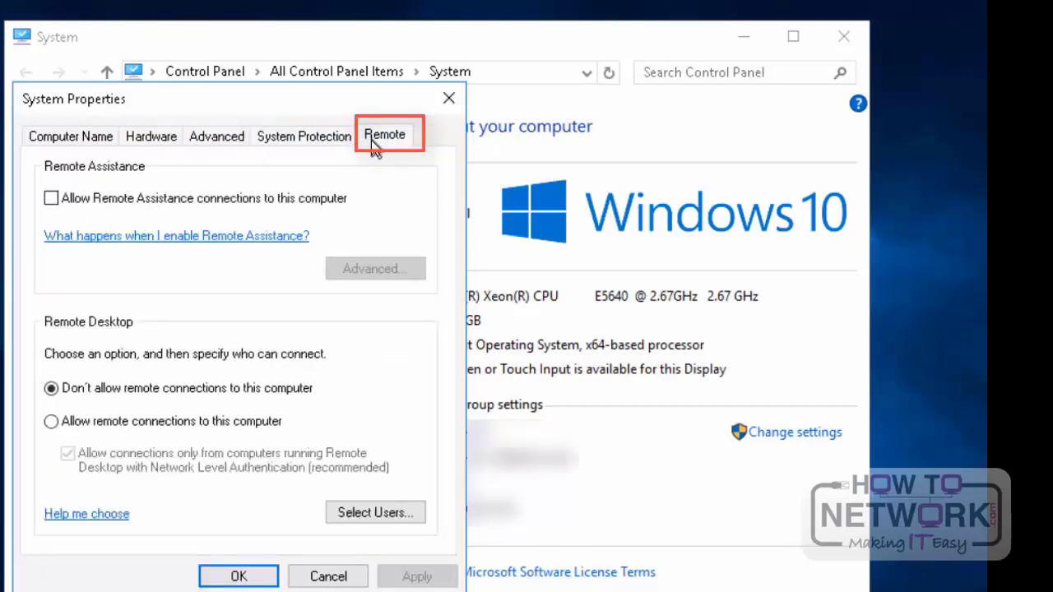
pyautogui.click(56, 202)
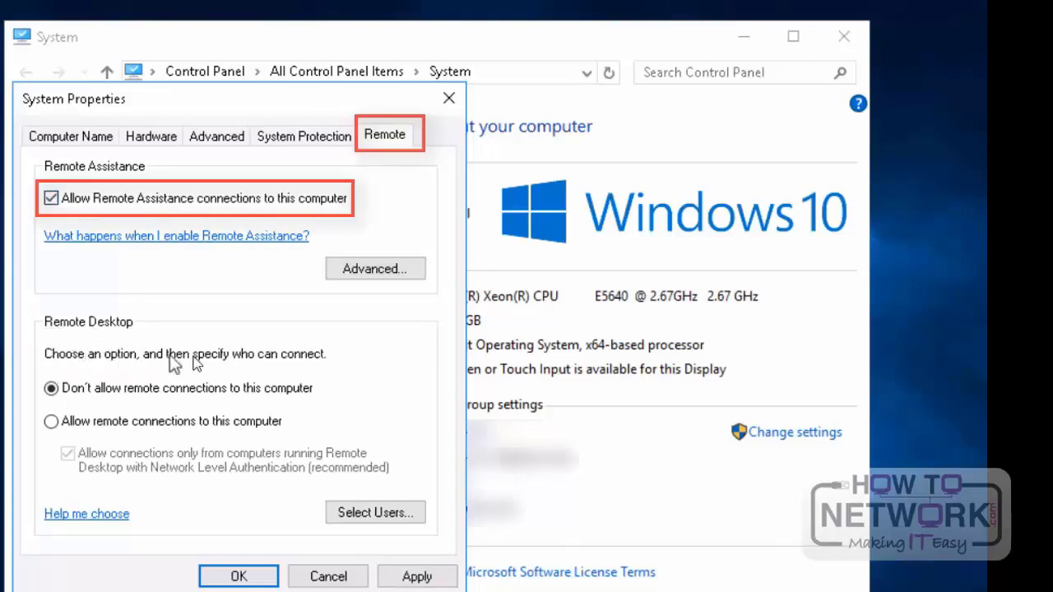
pyautogui.click(51, 422)
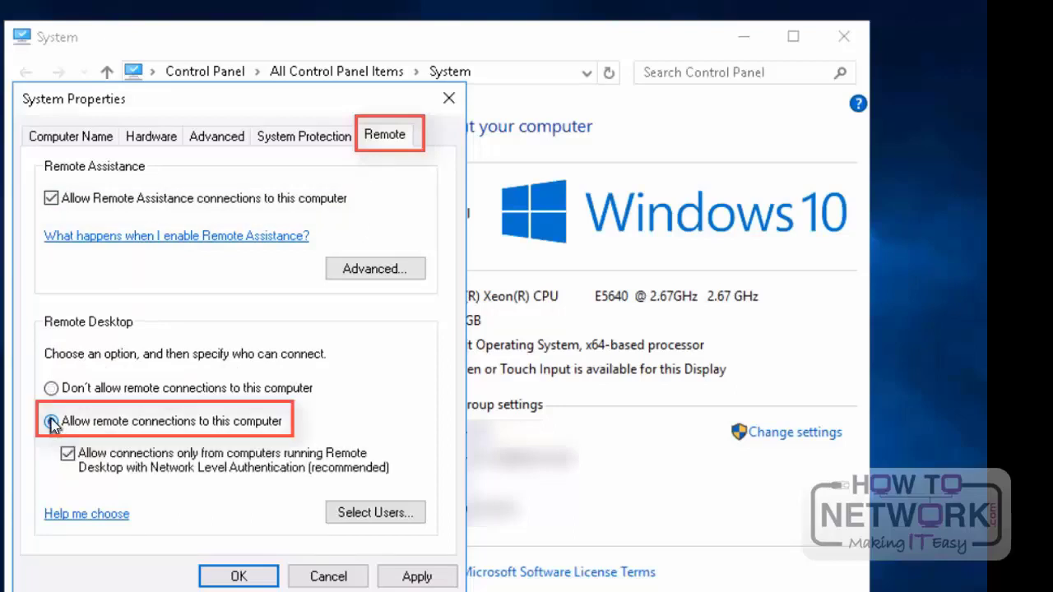
pyautogui.click(412, 580)
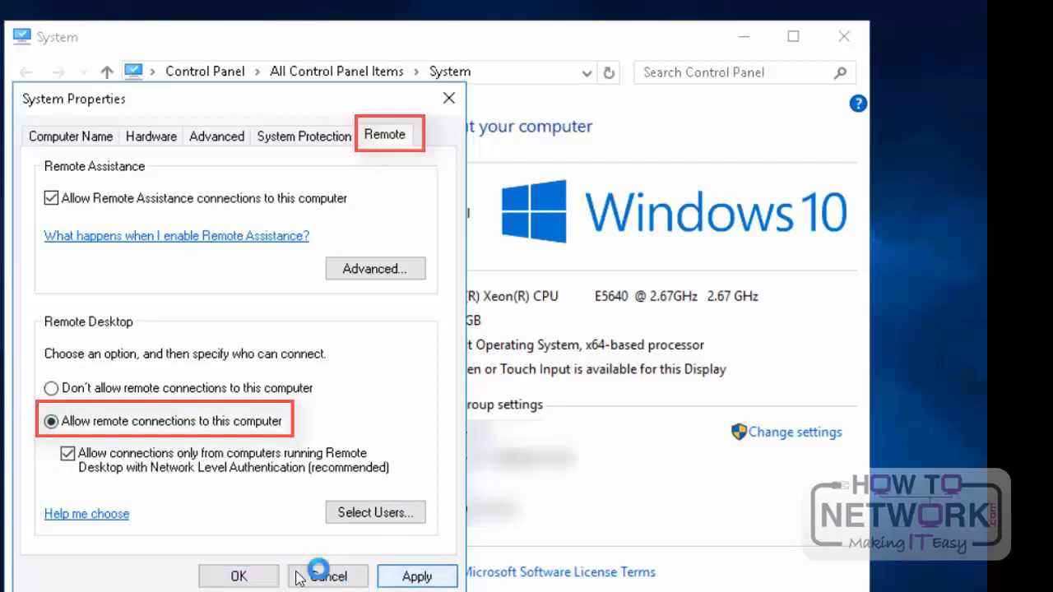
pyautogui.click(243, 578)
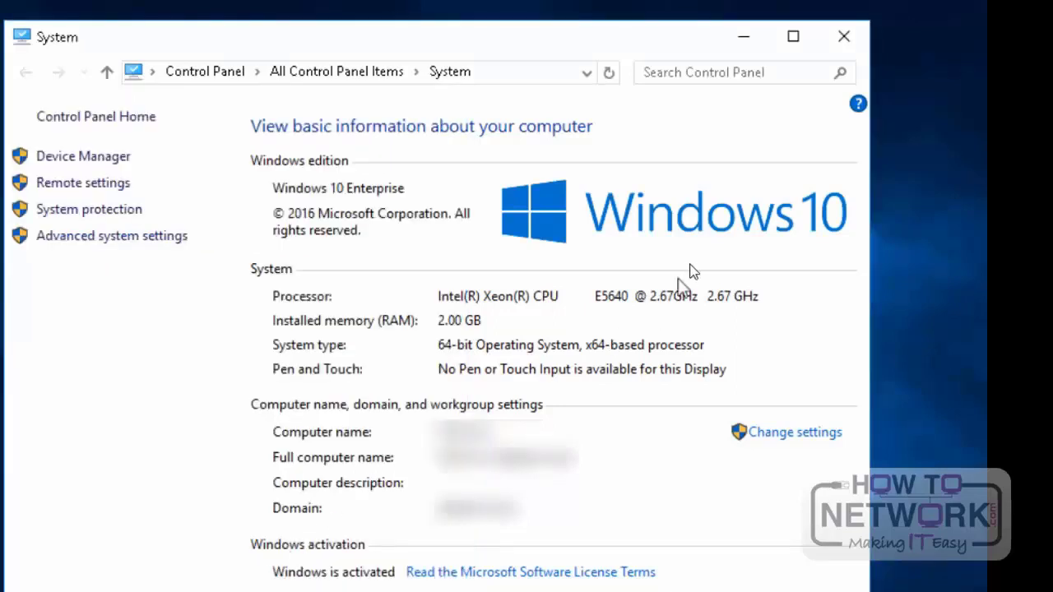
pyautogui.click(844, 36)
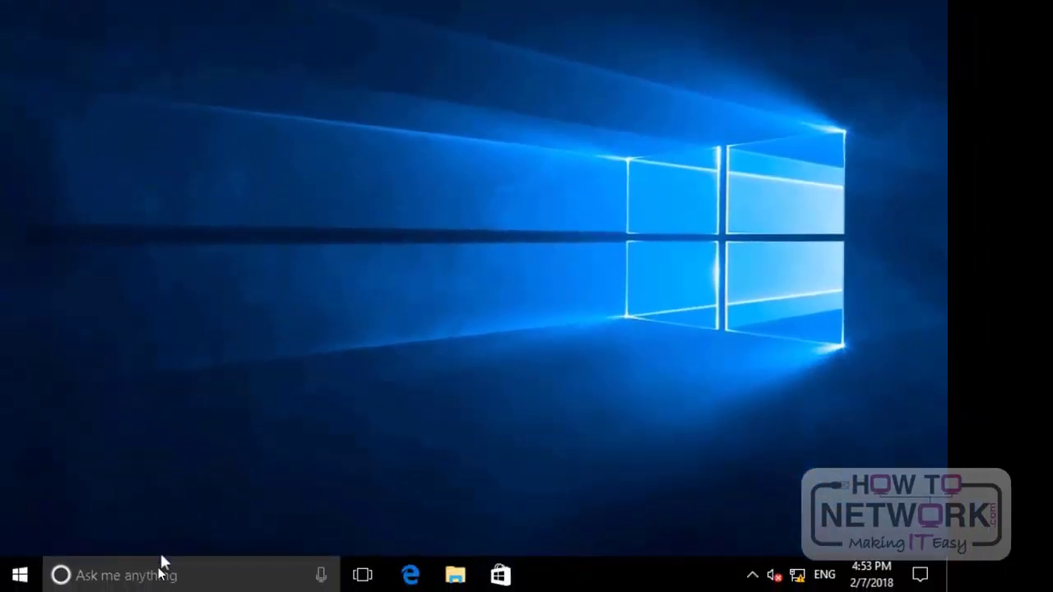
# Step: Search for "remote" and open Remote Desktop Connection
pyautogui.click(161, 574)
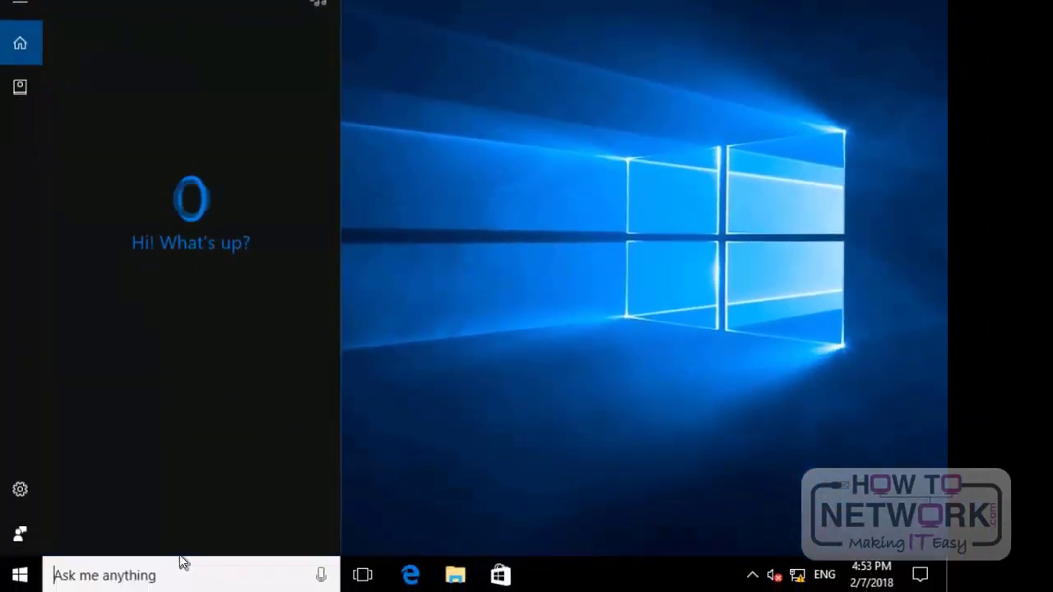
pyautogui.write('remote')
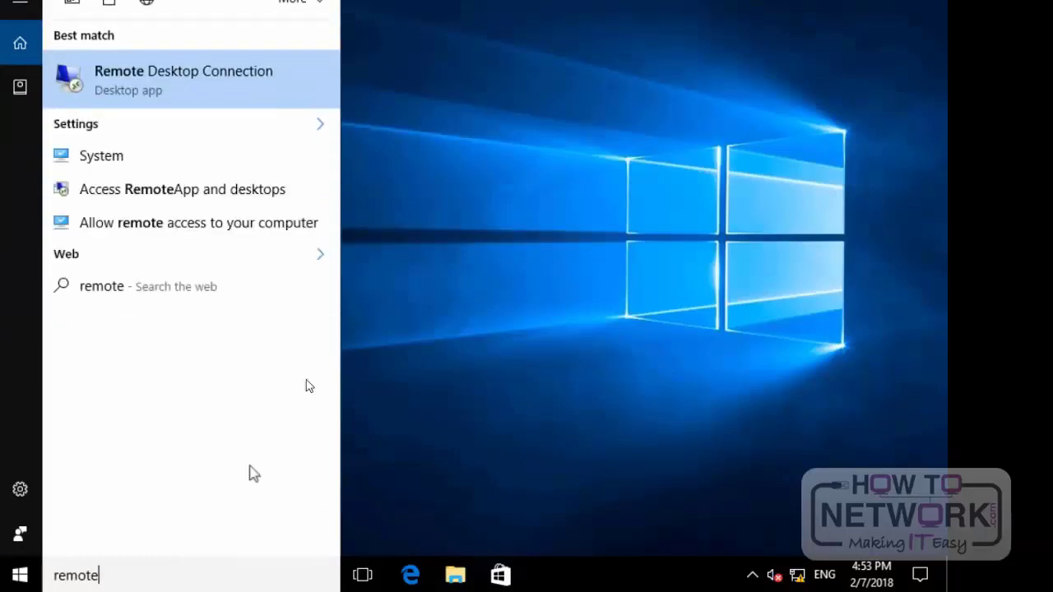
pyautogui.click(218, 71)
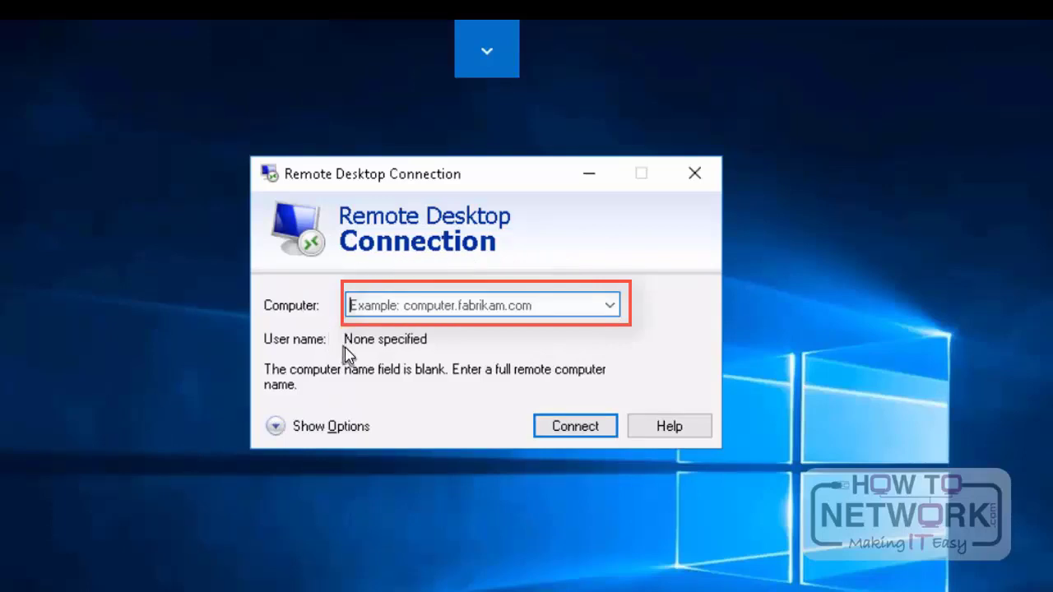
# Step: Enter the IP address 192.168.1.11 as the remote computer and clear the entry
pyautogui.click(460, 309)
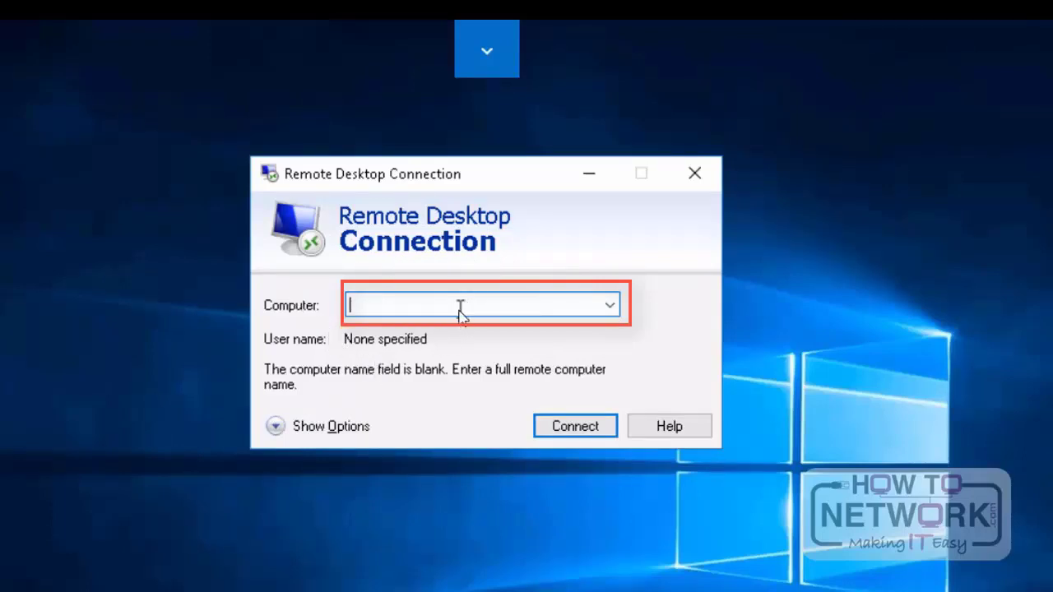
pyautogui.write('1')
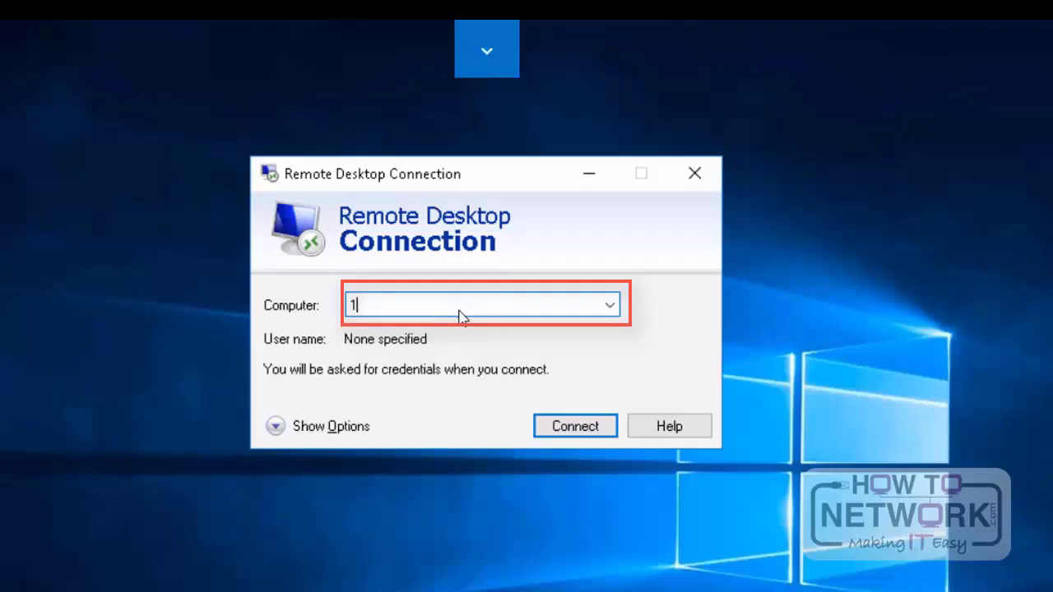
pyautogui.write('92.168.1.11')
pyautogui.press('BackSpace')
pyautogui.press('BackSpace')
pyautogui.press('BackSpace')
pyautogui.press('BackSpace')
pyautogui.press('BackSpace')
pyautogui.press('BackSpace')
pyautogui.press('BackSpace')
pyautogui.press('BackSpace')
pyautogui.press('BackSpace')
pyautogui.press('BackSpace')
pyautogui.press('BackSpace')
pyautogui.press('BackSpace')
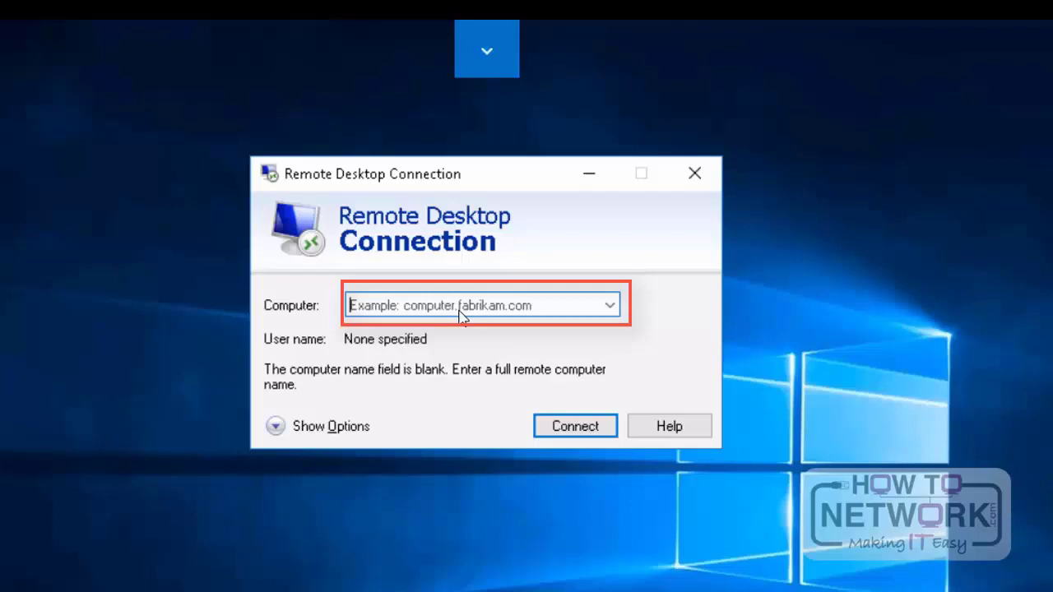
# Step: Enter name_1 as the remote computer and close Remote Desktop Connection without connecting
pyautogui.write('name')
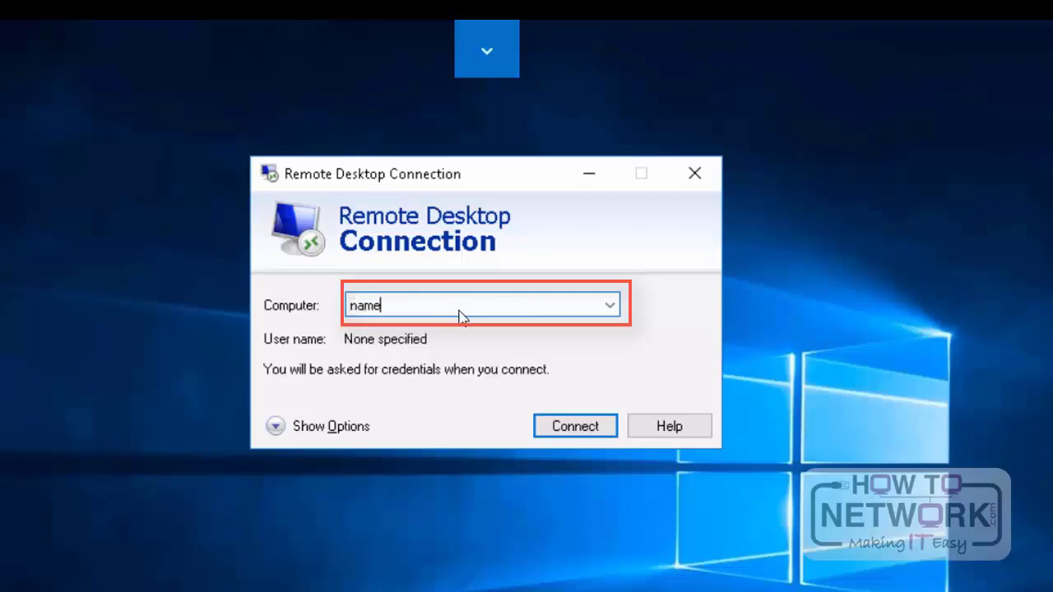
pyautogui.write('_1')
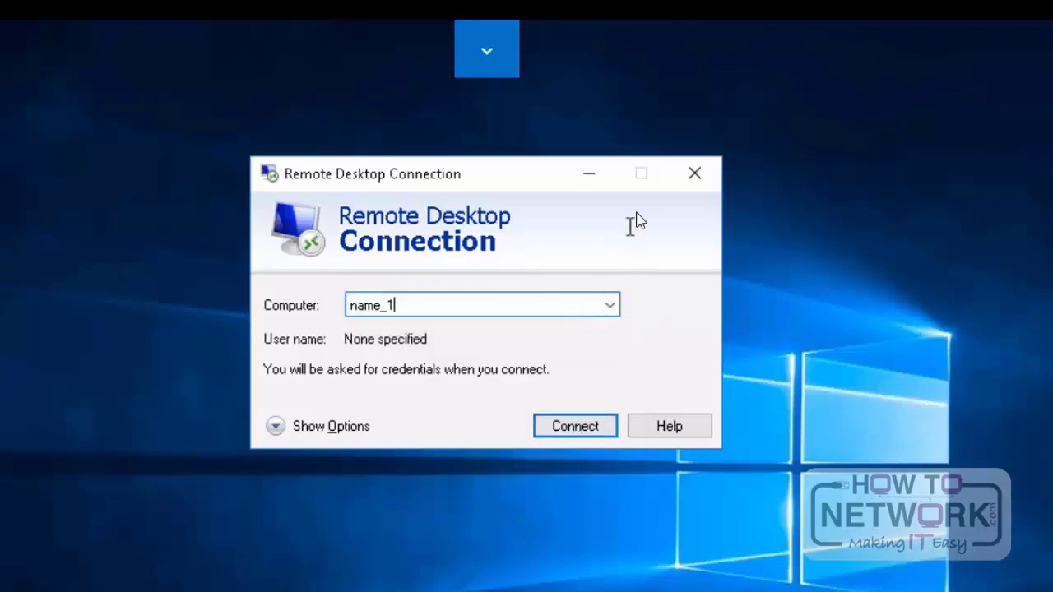
pyautogui.click(695, 176)
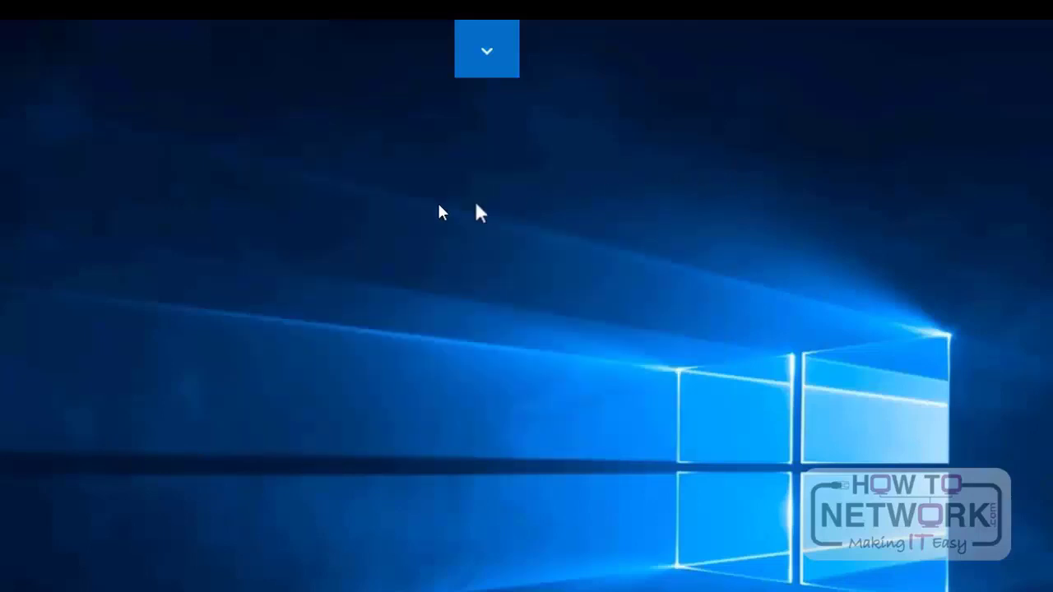
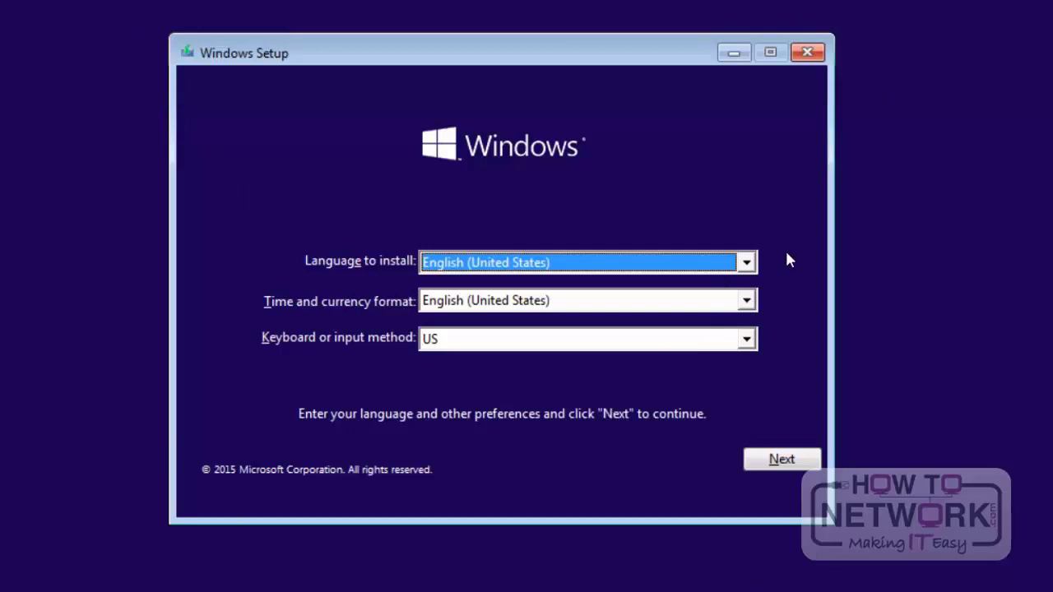
# Step: Keep English (United States) as the install language and time and currency format with the US keyboard, and continue setup
pyautogui.click(746, 263)
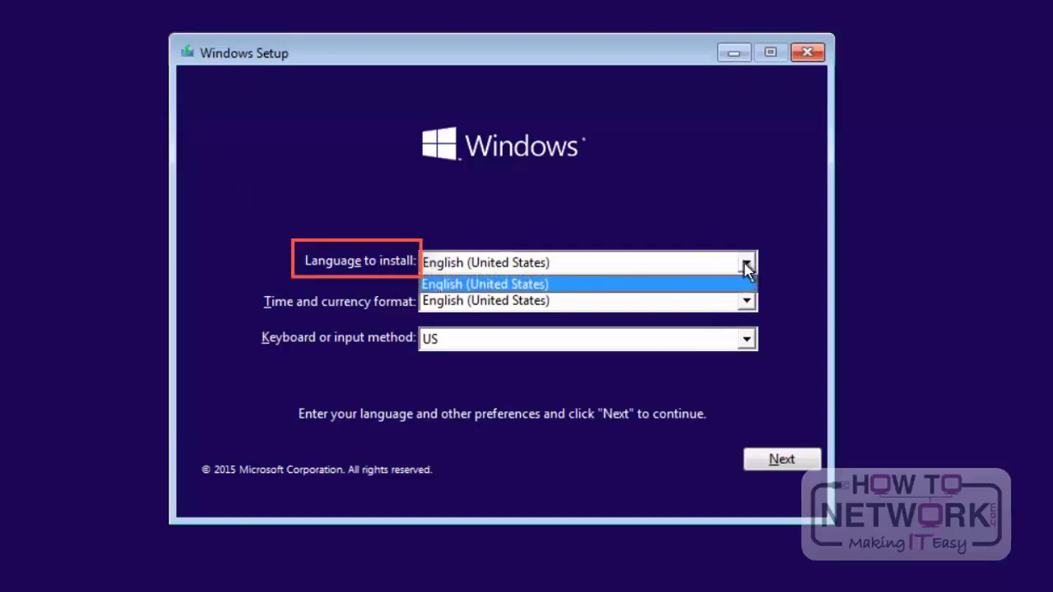
pyautogui.click(747, 264)
pyautogui.click(745, 302)
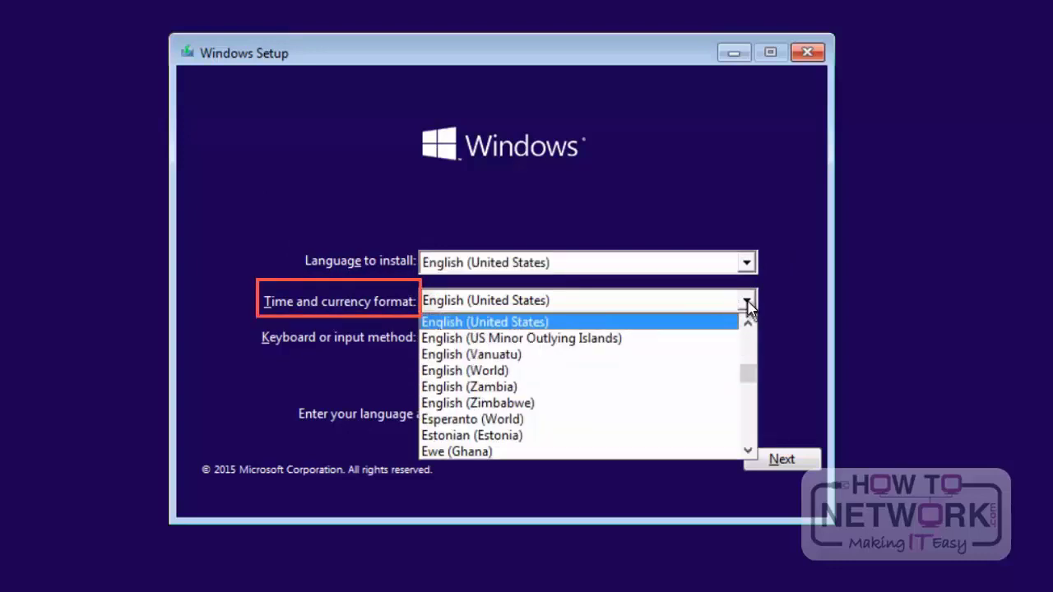
pyautogui.click(744, 302)
pyautogui.click(742, 347)
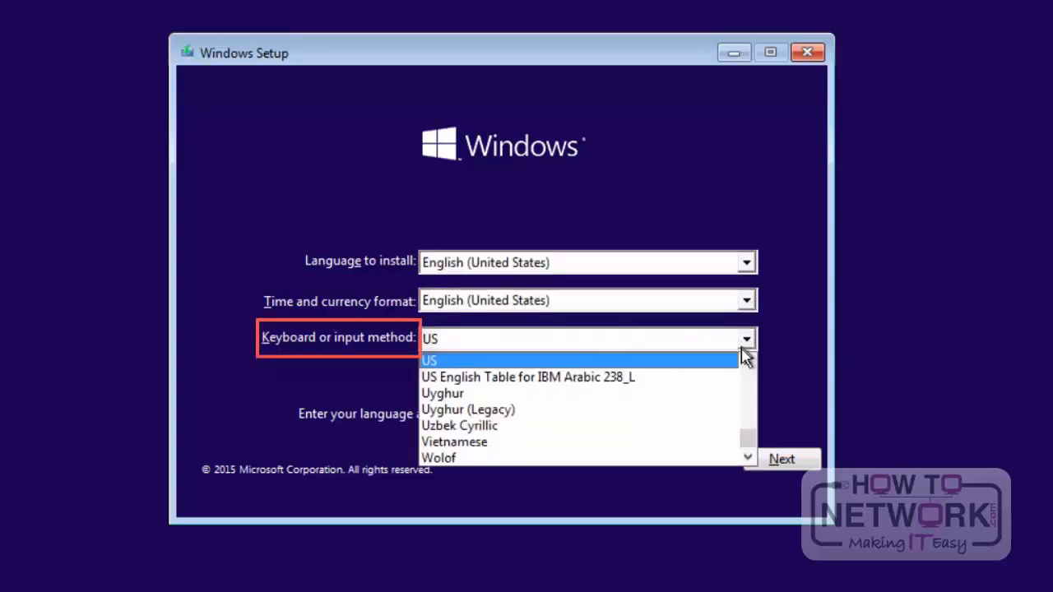
pyautogui.click(741, 348)
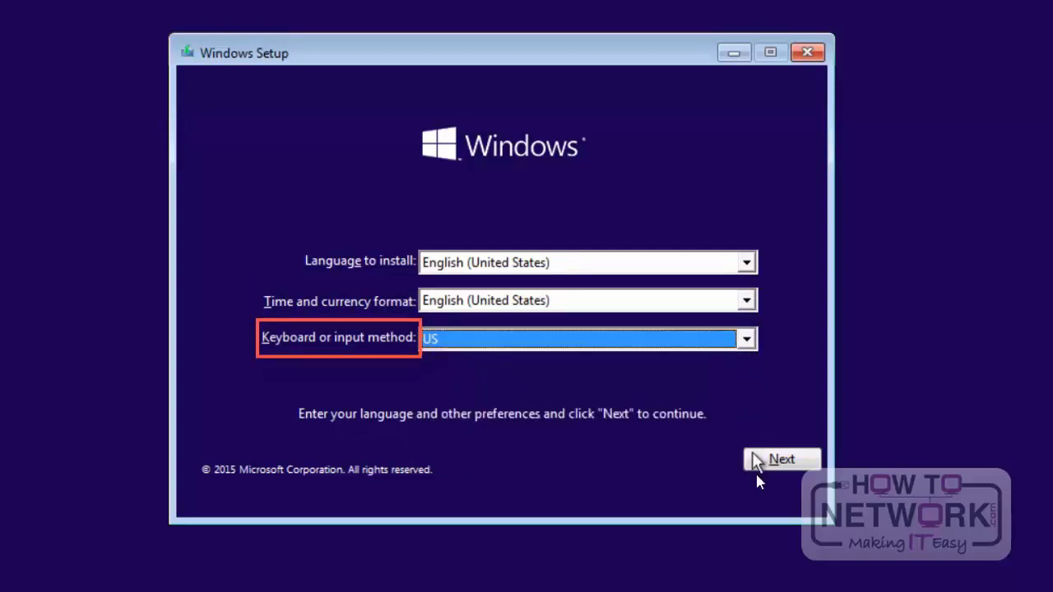
pyautogui.click(773, 461)
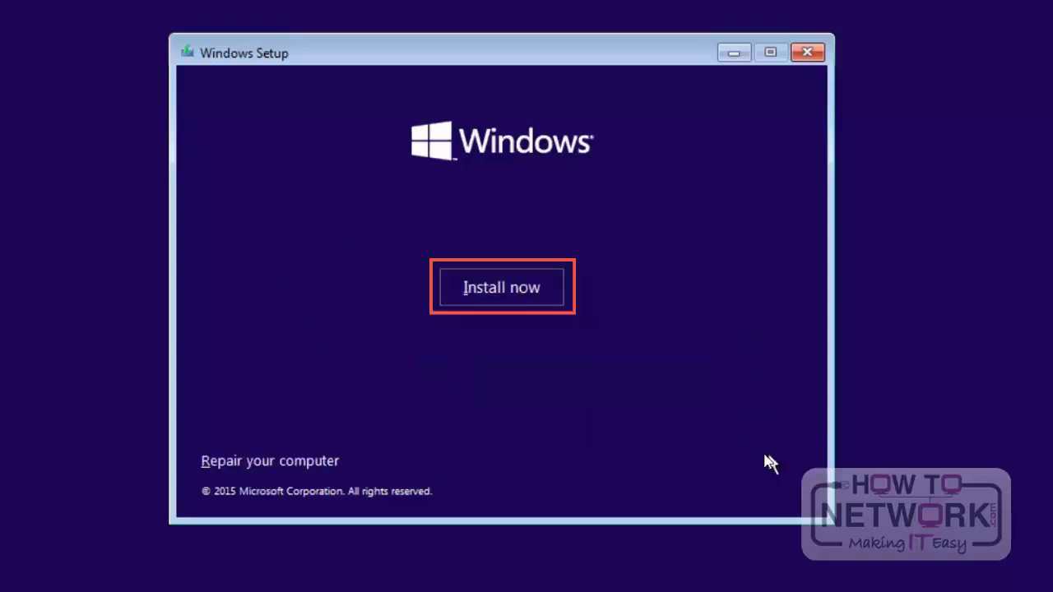
# Step: Start a custom Windows installation on the unallocated space of Drive 0, accepting the license terms
pyautogui.click(506, 299)
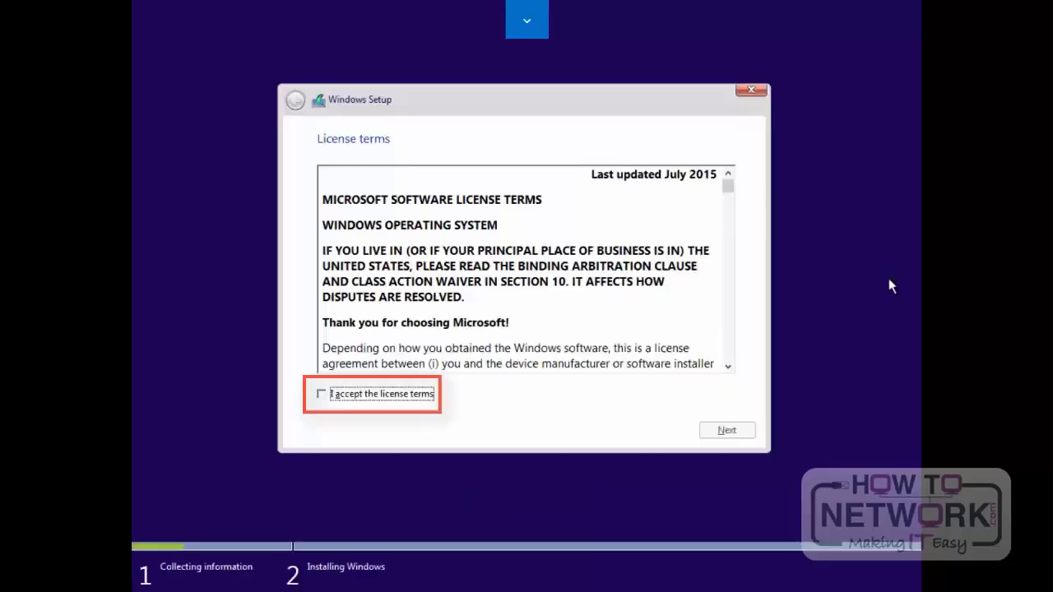
pyautogui.click(396, 398)
pyautogui.click(747, 433)
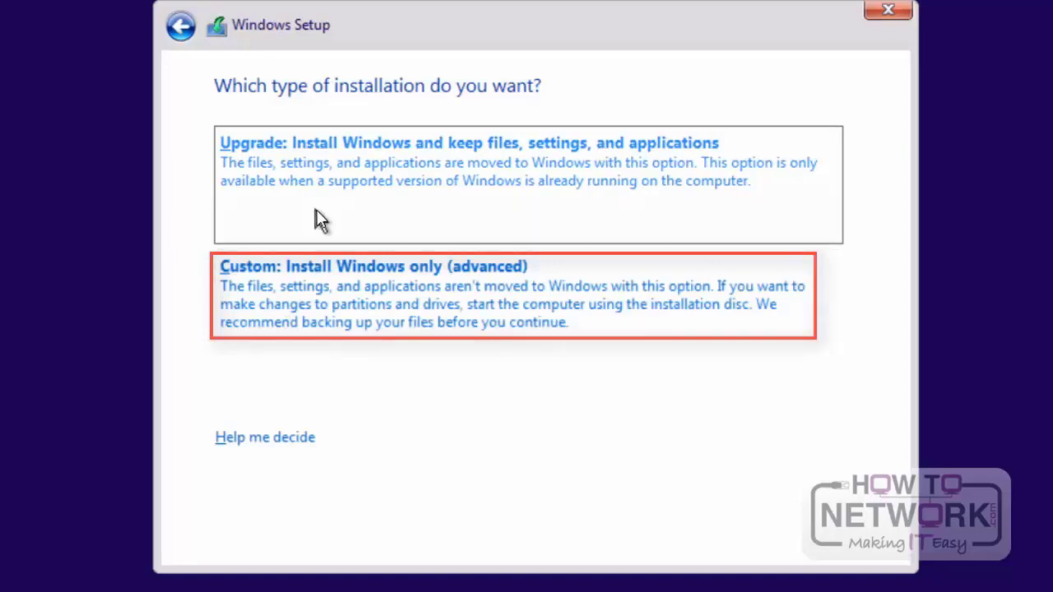
pyautogui.click(324, 295)
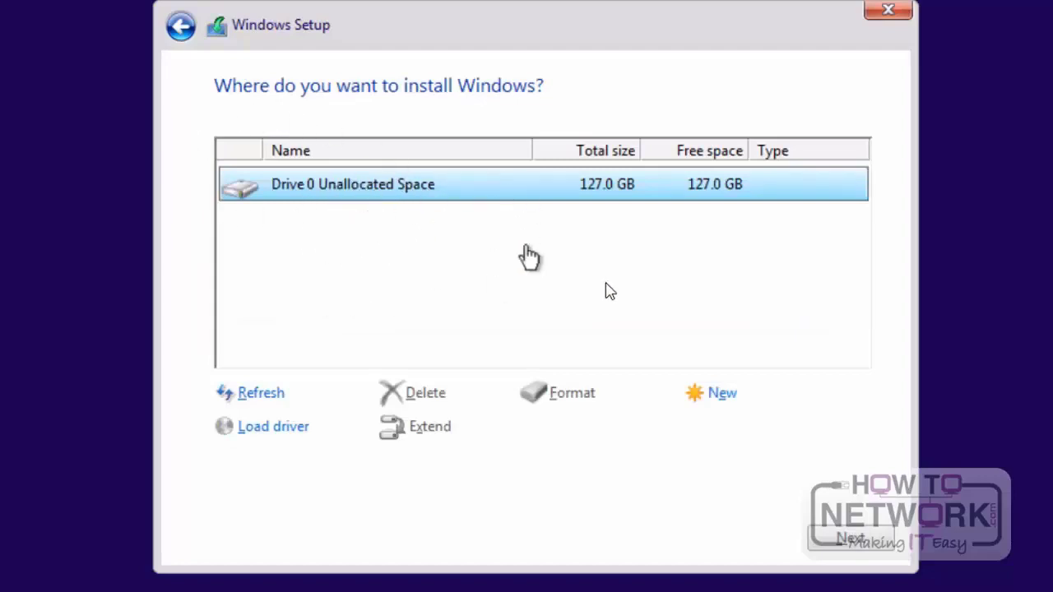
pyautogui.click(851, 539)
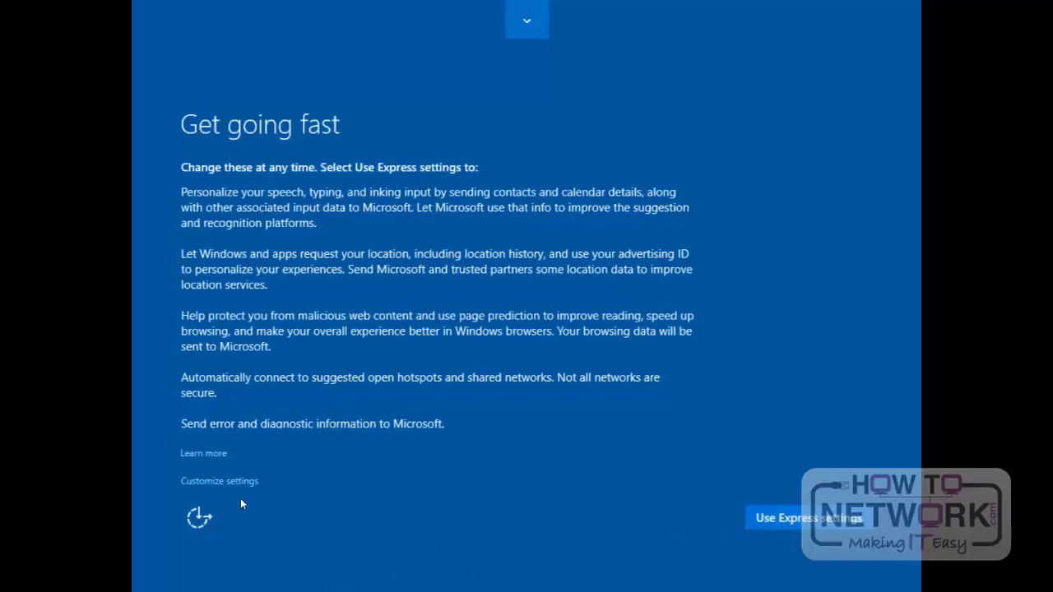
# Step: Accept the Express settings and enter LocalAdmin as the user name for the PC's account
pyautogui.click(806, 520)
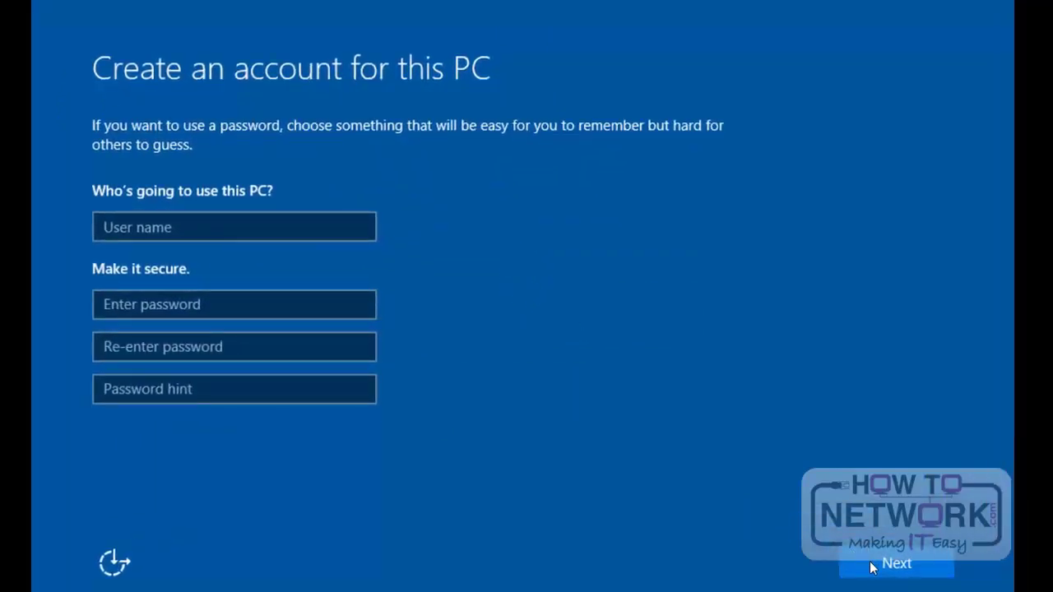
pyautogui.click(260, 230)
pyautogui.click(260, 231)
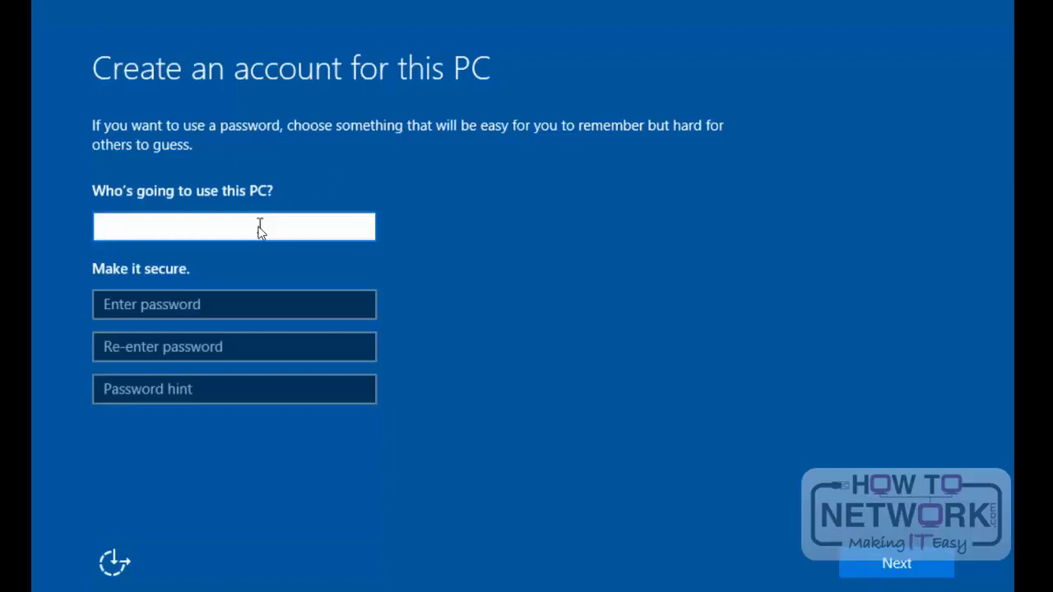
pyautogui.write('LocalAdmin')
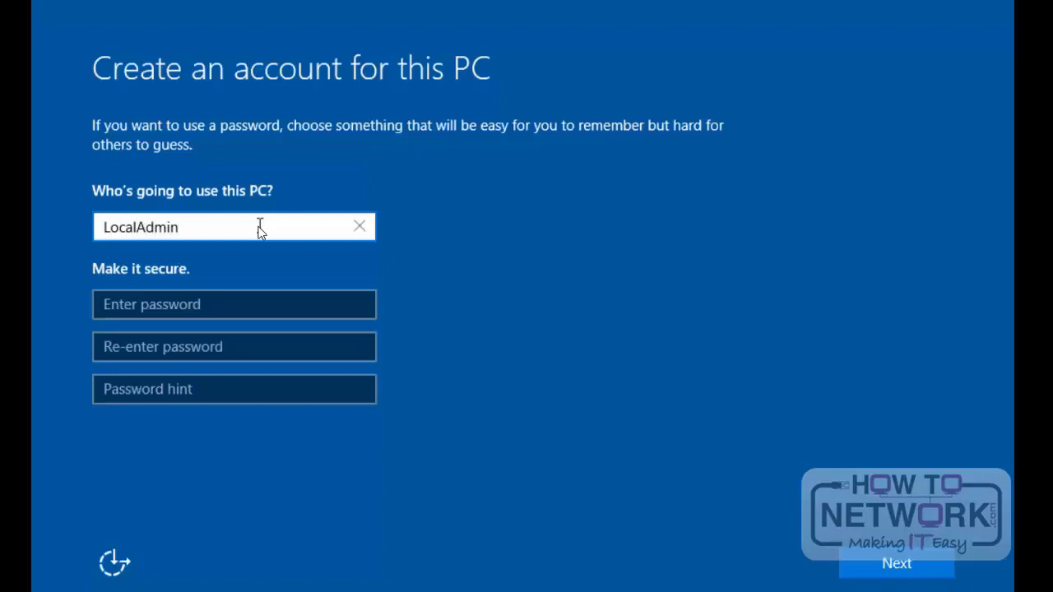
# Step: Enter the password for the LocalAdmin account and re-enter it for confirmation
pyautogui.click(214, 303)
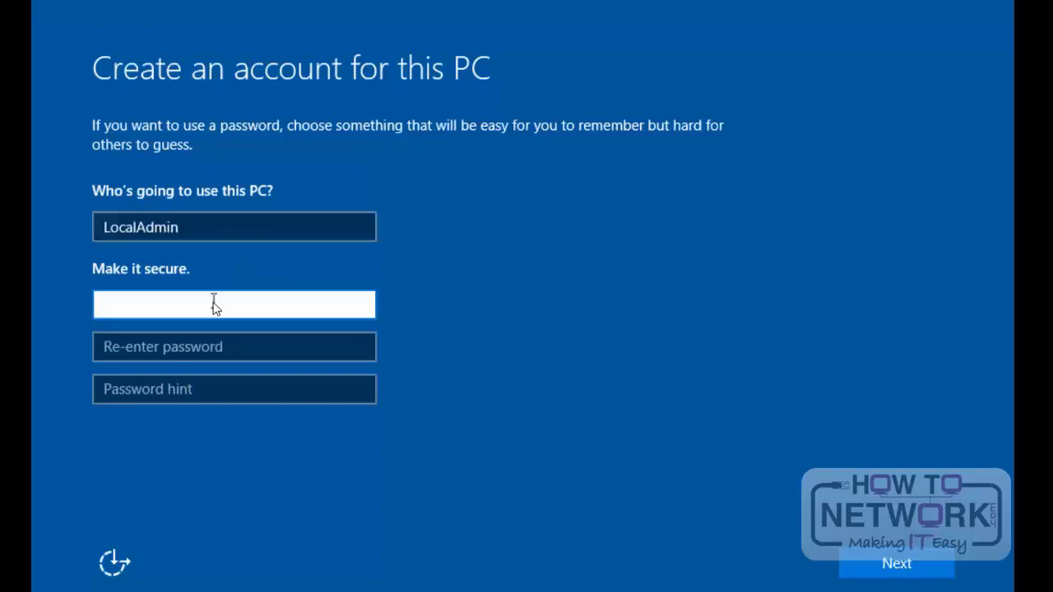
pyautogui.write('••••••••')
pyautogui.click(231, 341)
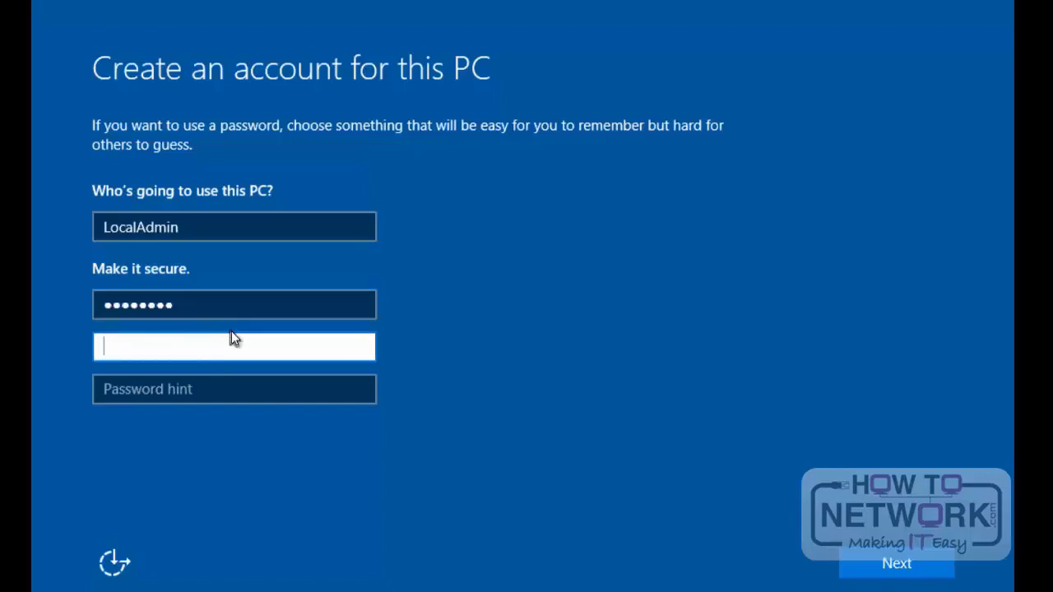
pyautogui.write('••••••••')
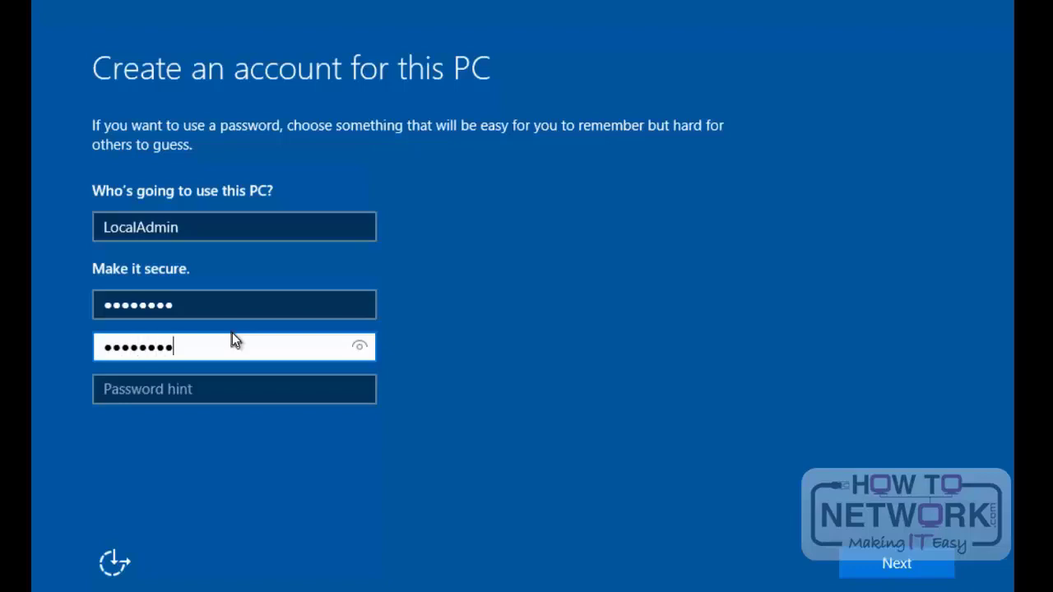
# Step: Set the password hint to Standard and submit the new account
pyautogui.click(215, 393)
pyautogui.write('Standa')
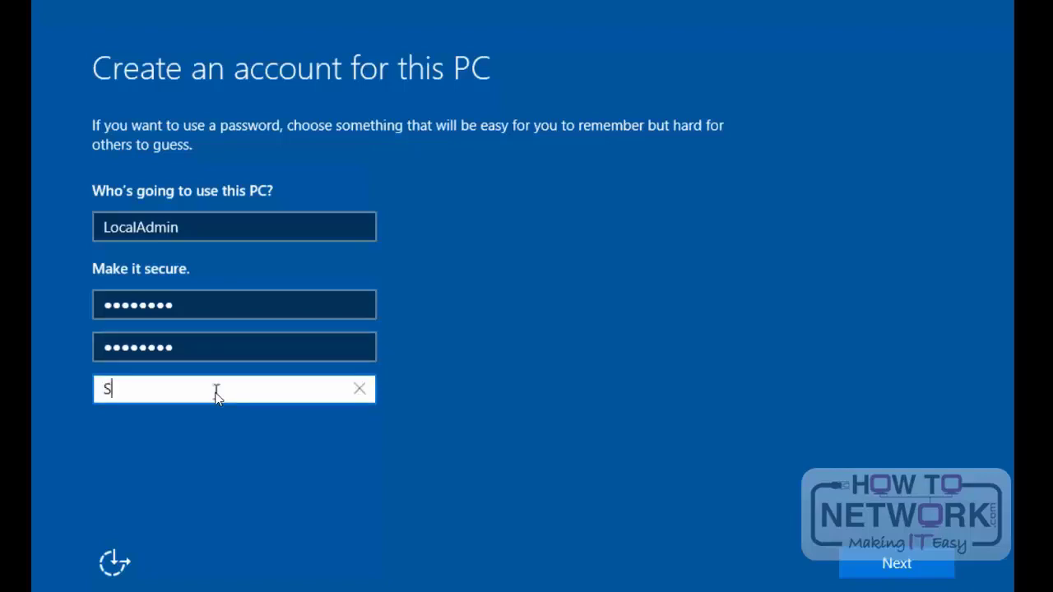
pyautogui.write('rd')
pyautogui.click(903, 565)
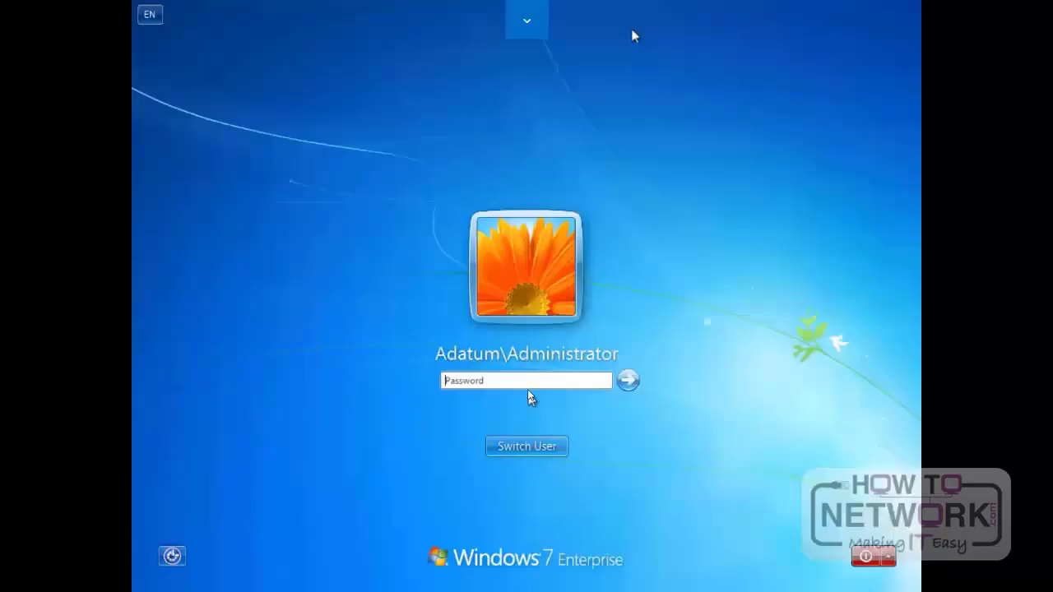
# Step: Enter the account password to sign in to Windows 7 as Adatum\Administrator
pyautogui.click(527, 380)
pyautogui.write('Pa$$w0rd')
pyautogui.press('Return')
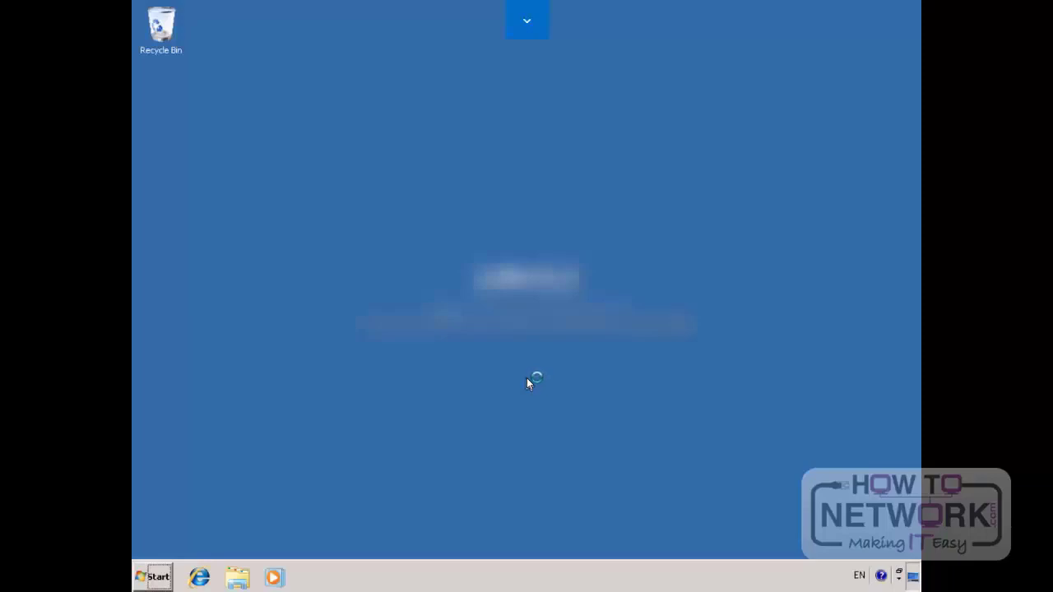
# Step: Browse to the DVD Drive (D:) in Windows Explorer and run setup.exe
pyautogui.click(231, 579)
pyautogui.click(233, 579)
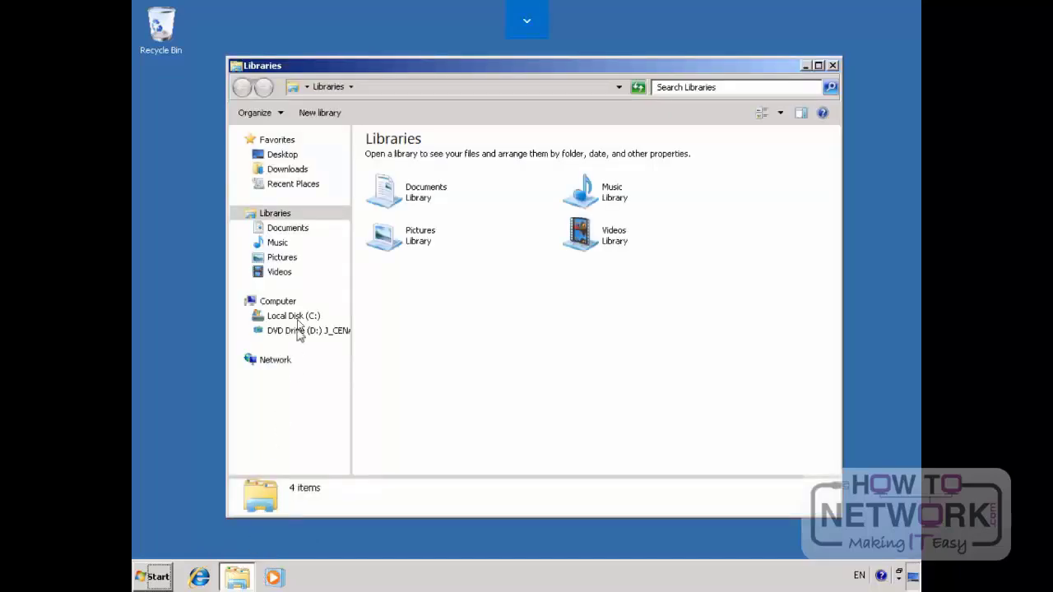
pyautogui.click(276, 301)
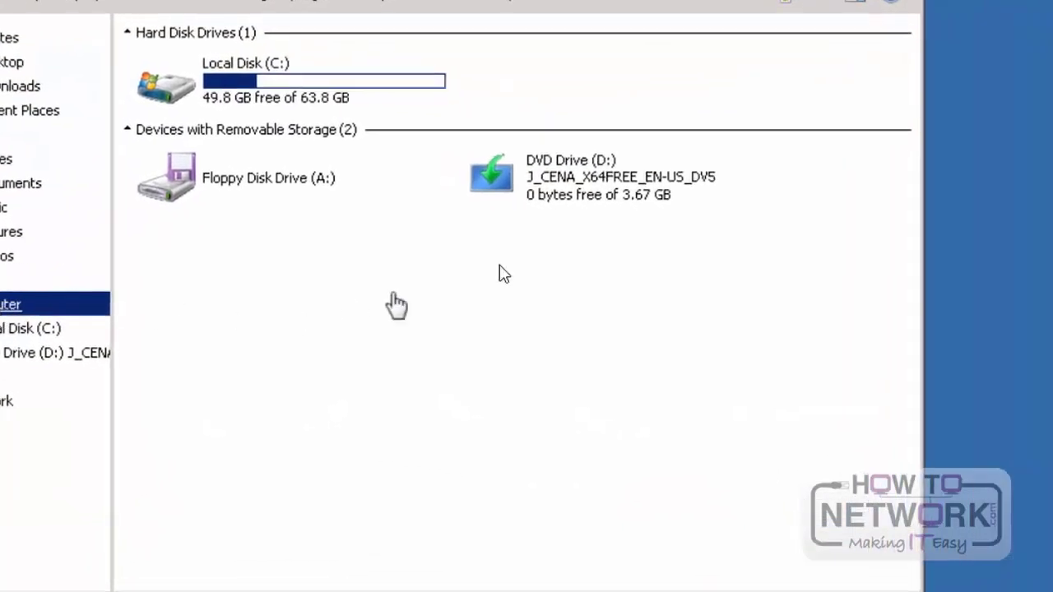
pyautogui.doubleClick(575, 173)
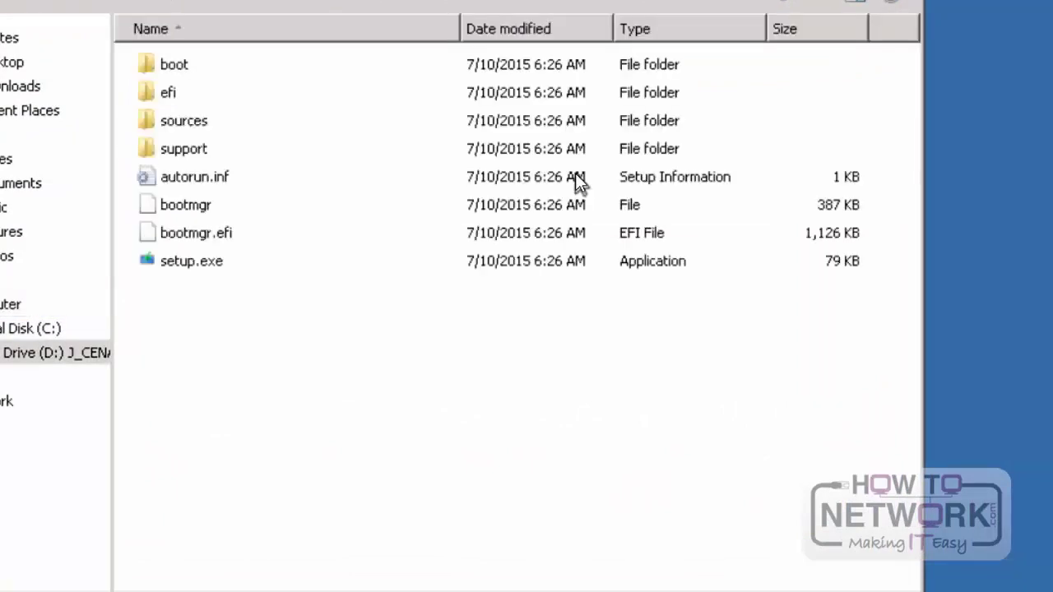
pyautogui.click(194, 263)
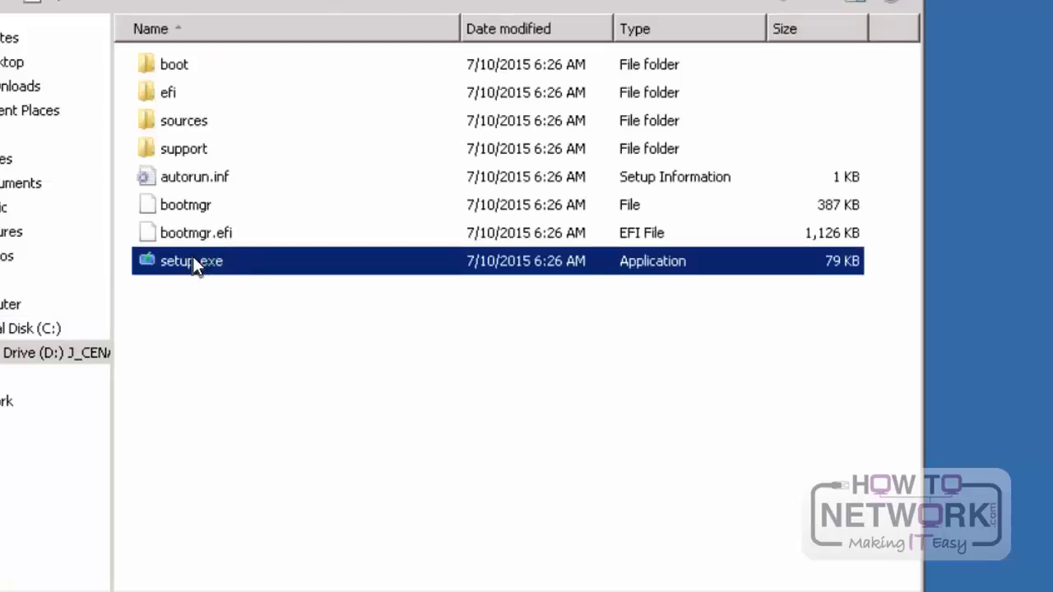
pyautogui.doubleClick(194, 258)
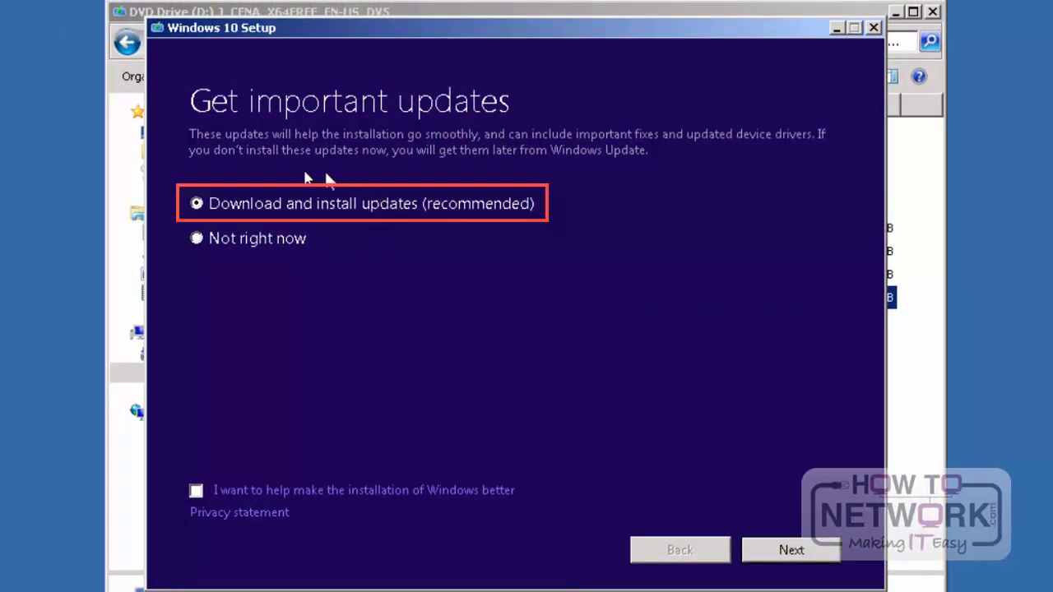
# Step: Choose not to get updates right now in Windows 10 Setup and accept the license terms
pyautogui.click(197, 239)
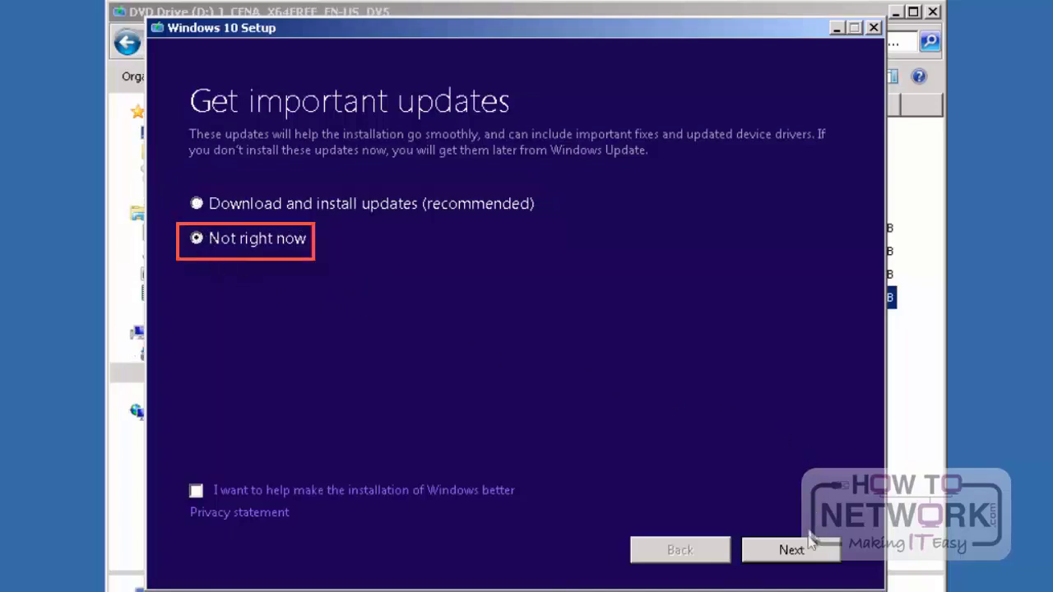
pyautogui.click(804, 553)
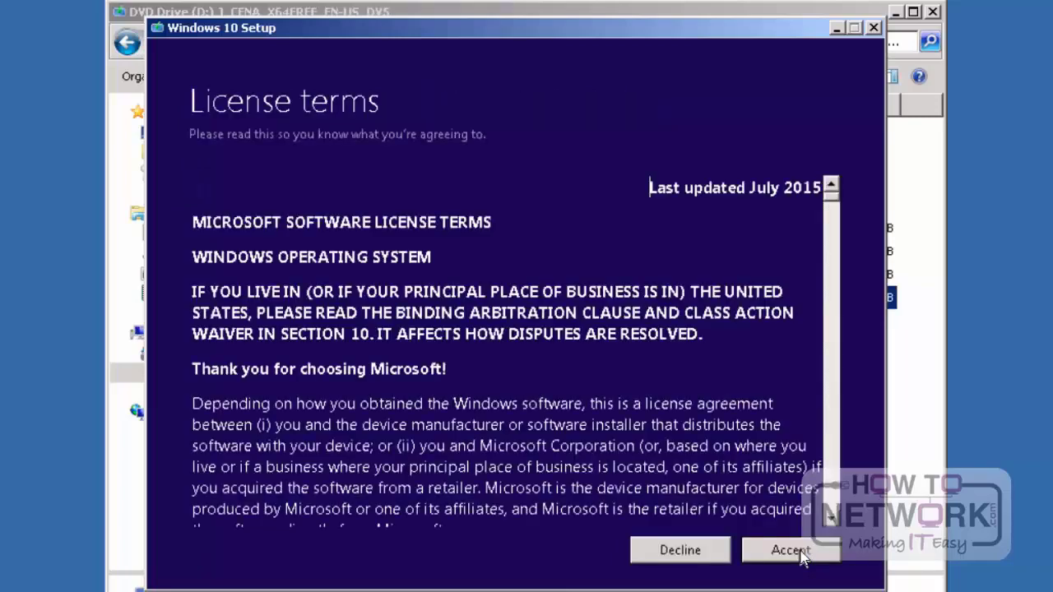
pyautogui.click(792, 550)
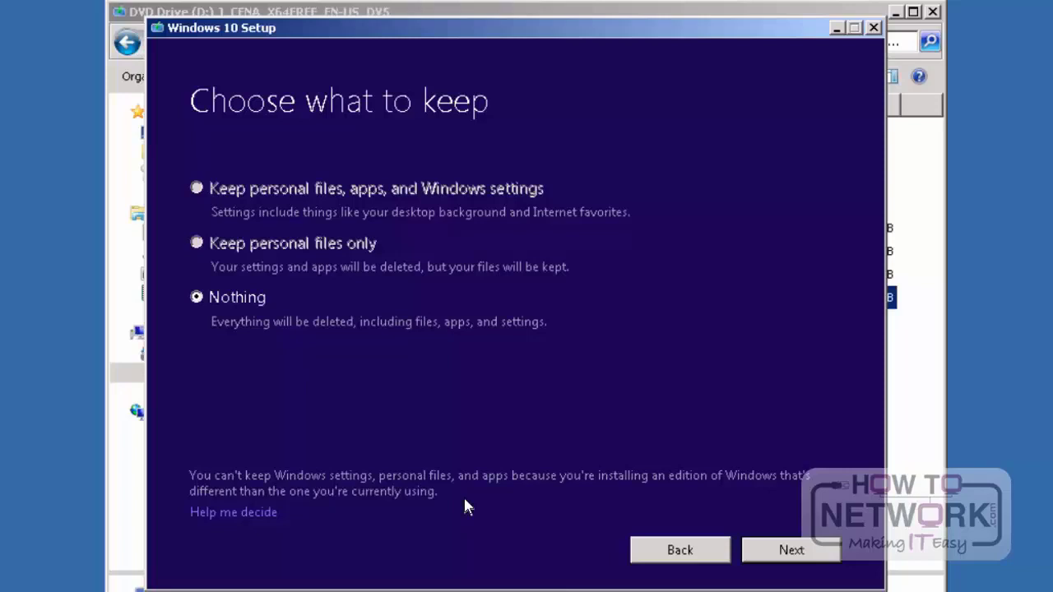
# Step: Confirm keeping nothing from the existing system and start installing Windows 10 Enterprise Evaluation
pyautogui.click(796, 553)
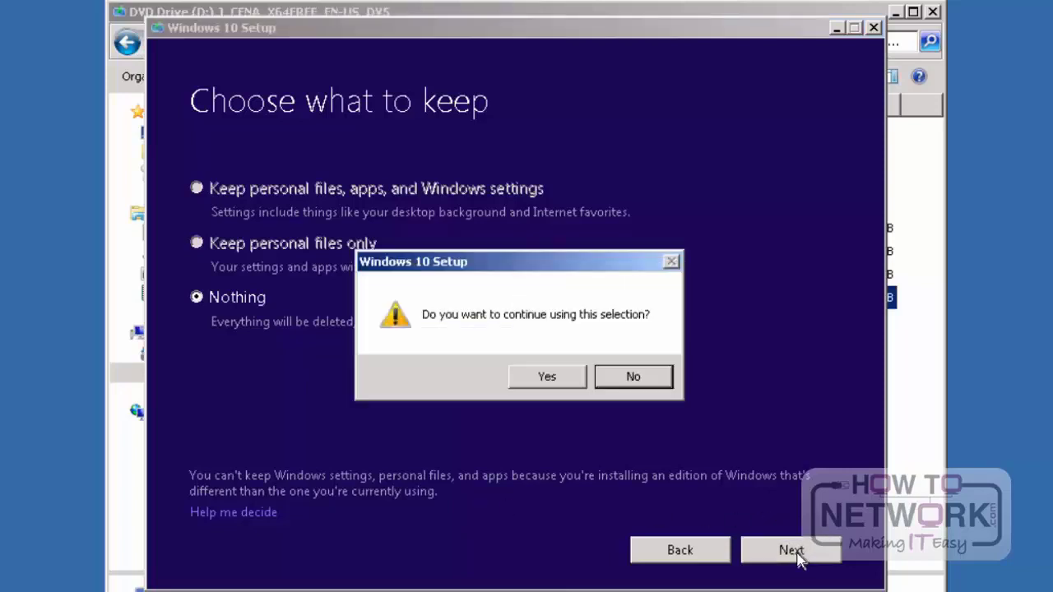
pyautogui.click(568, 380)
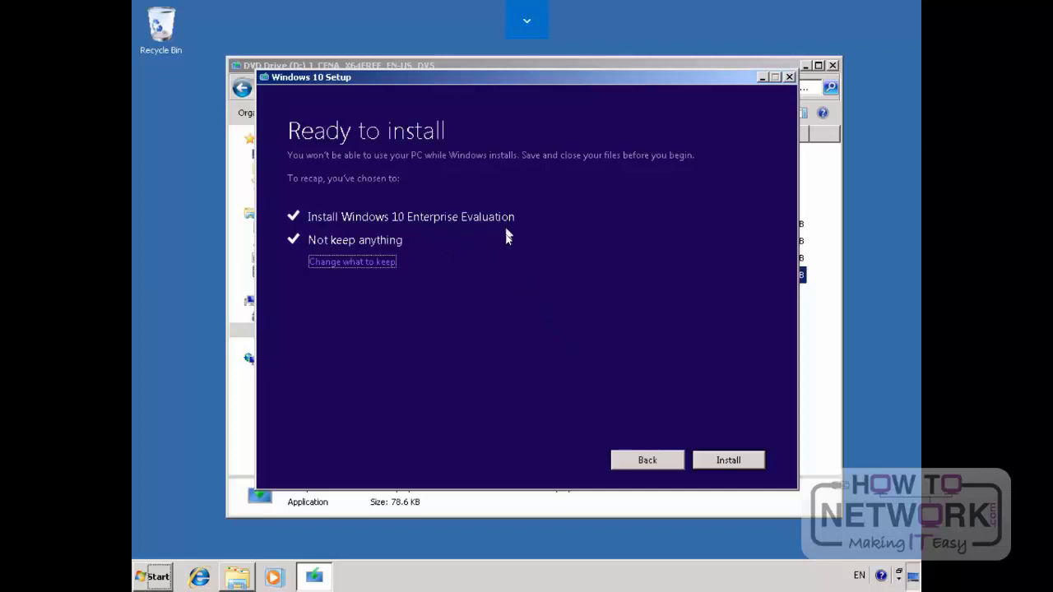
pyautogui.click(729, 461)
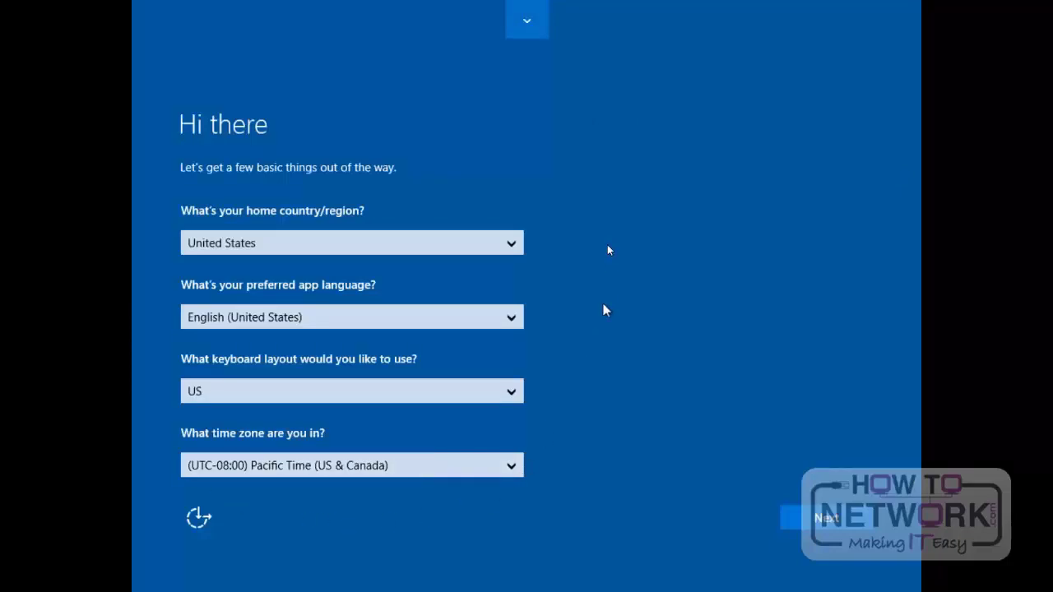
# Step: Choose United States as home country, English (United States) as app language and US as keyboard layout
pyautogui.click(519, 248)
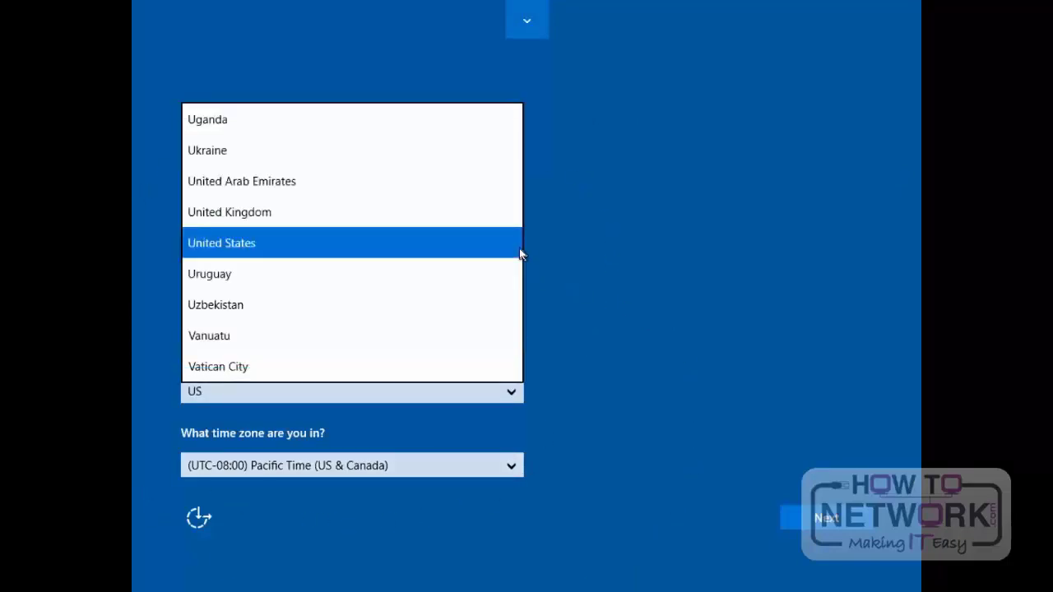
pyautogui.click(519, 248)
pyautogui.click(511, 321)
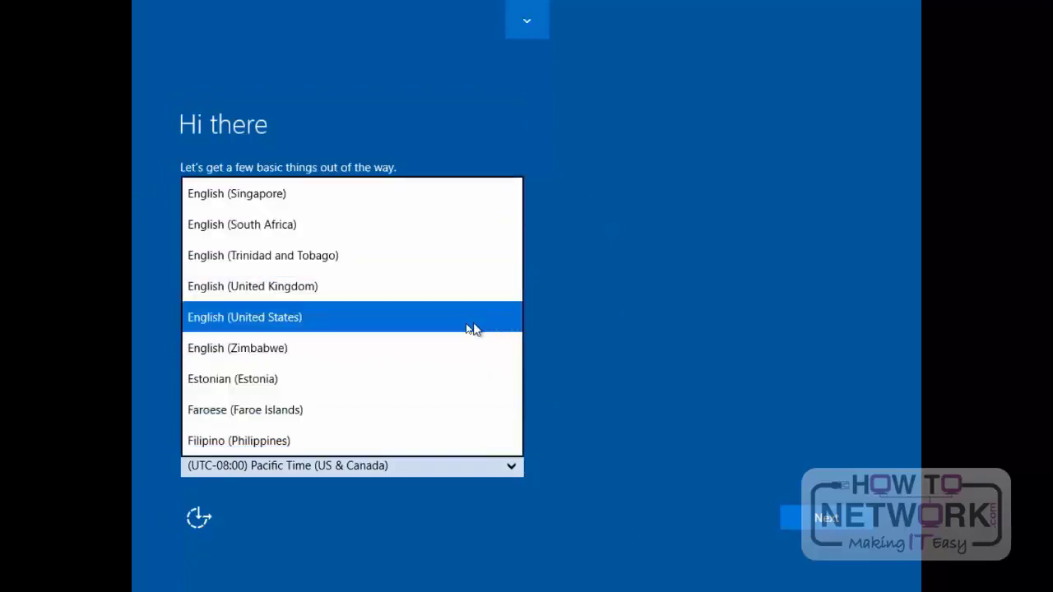
pyautogui.click(435, 318)
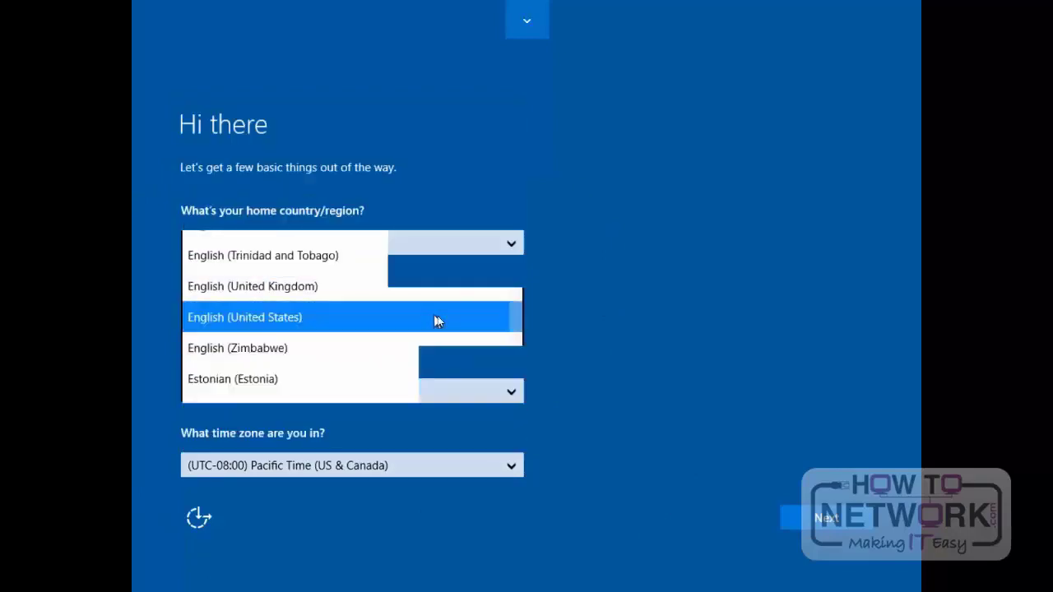
pyautogui.click(501, 398)
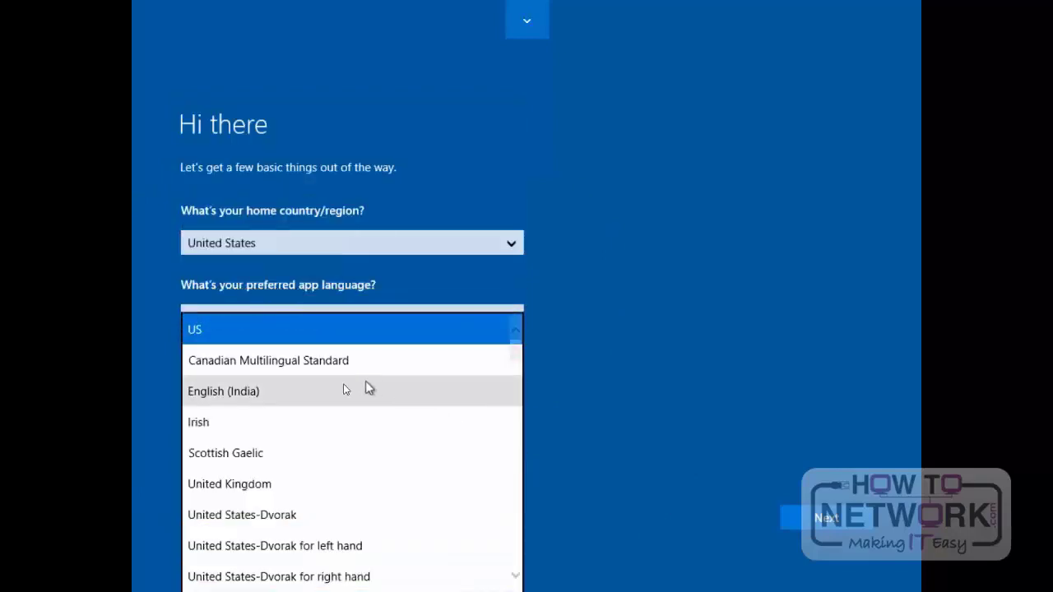
pyautogui.click(288, 342)
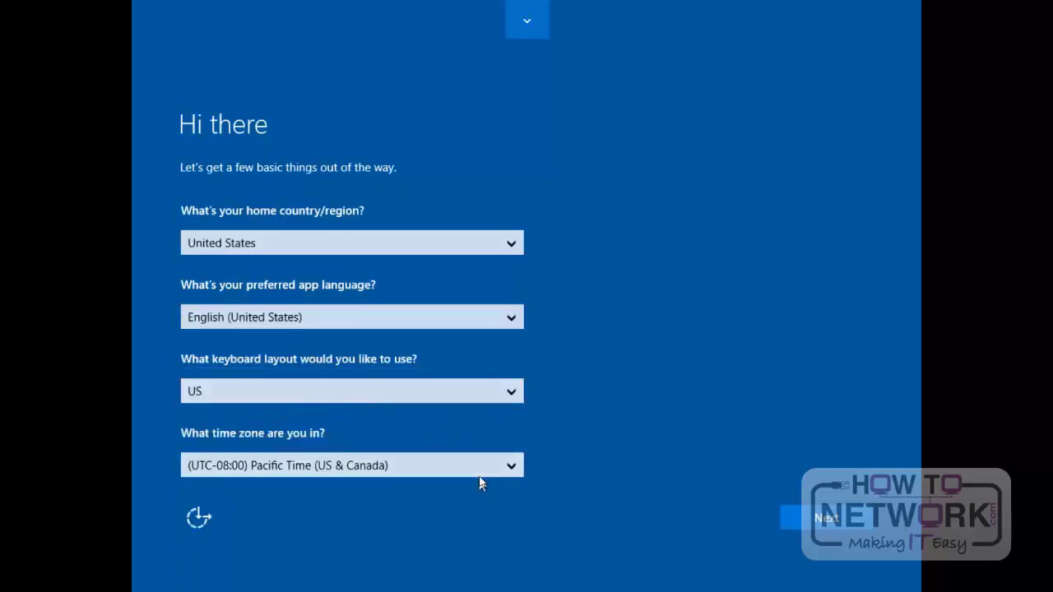
# Step: Choose (UTC-08:00) Pacific Time (US & Canada) as the time zone and accept the Express settings
pyautogui.click(509, 467)
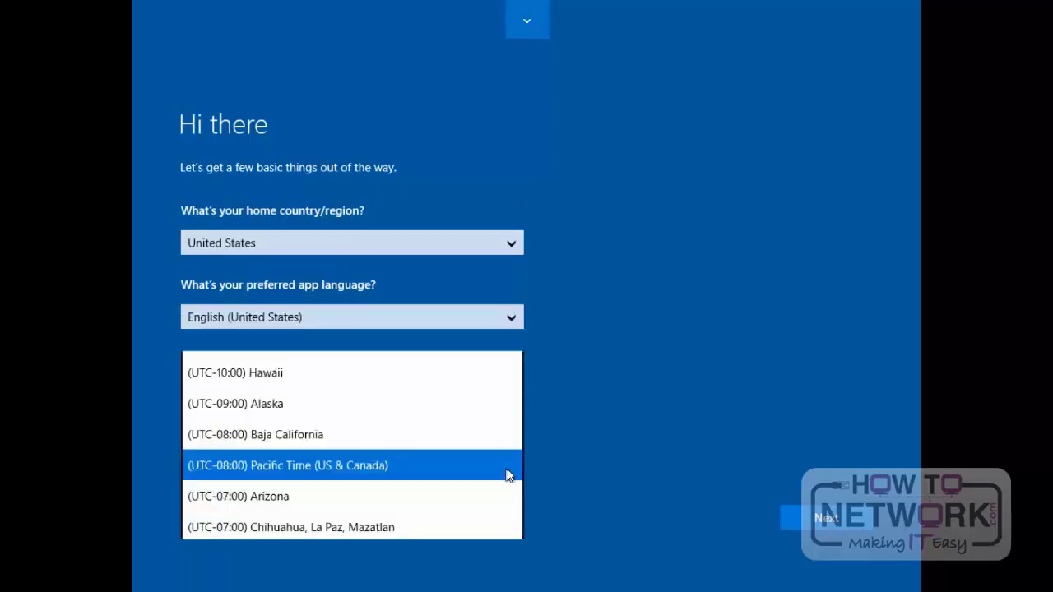
pyautogui.click(298, 465)
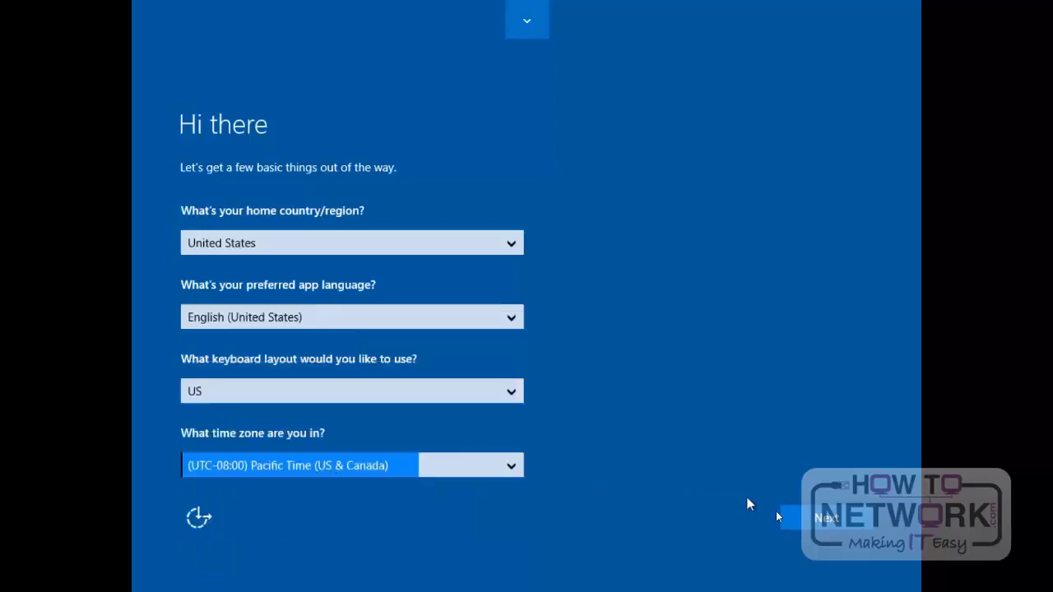
pyautogui.click(827, 519)
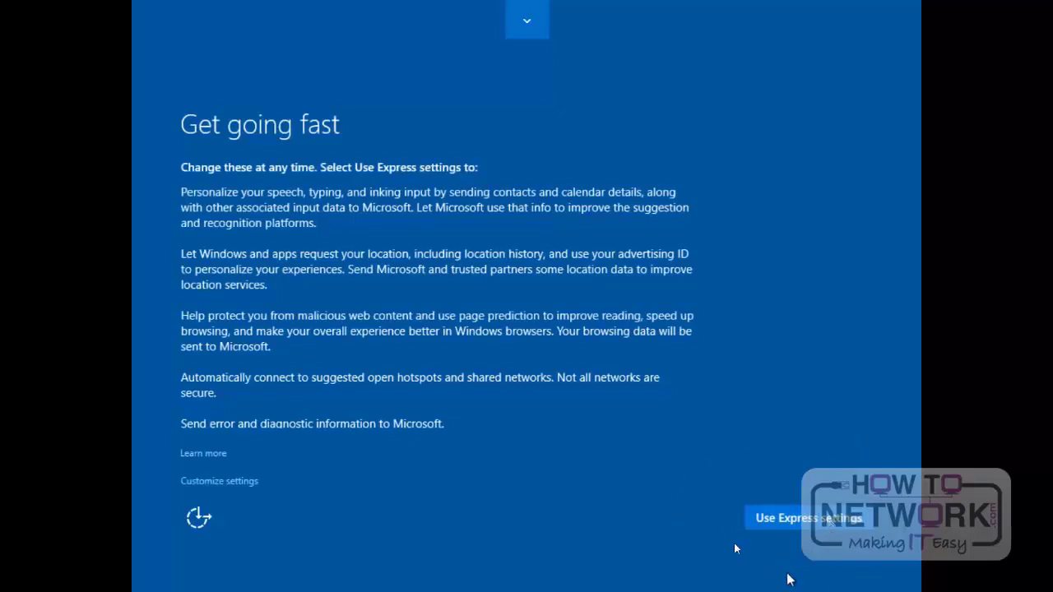
pyautogui.click(775, 517)
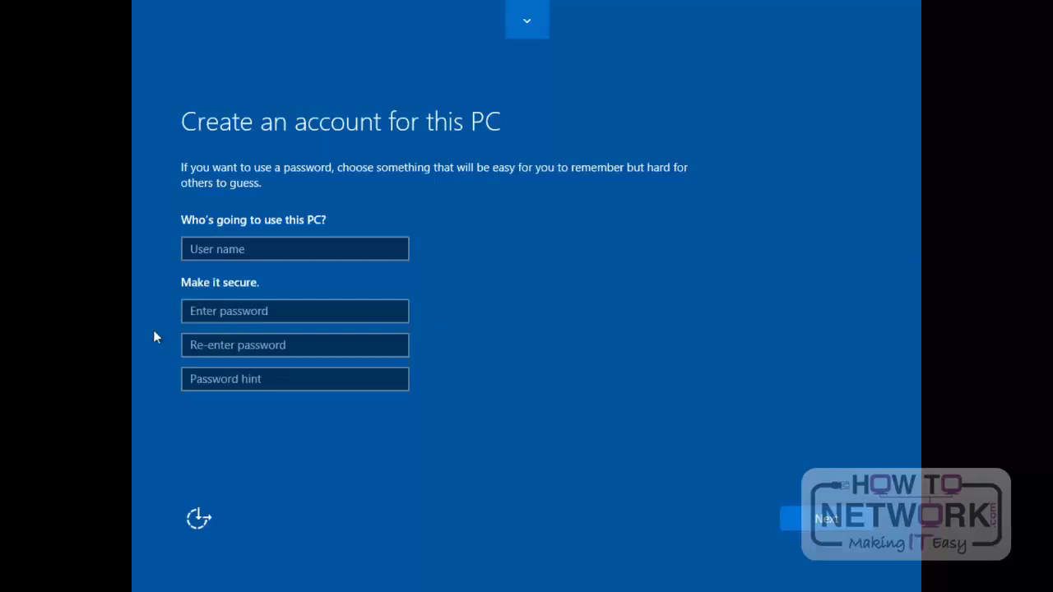
# Step: Enter LocalAdmin as the user name of the new account for this PC
pyautogui.click(214, 256)
pyautogui.click(207, 251)
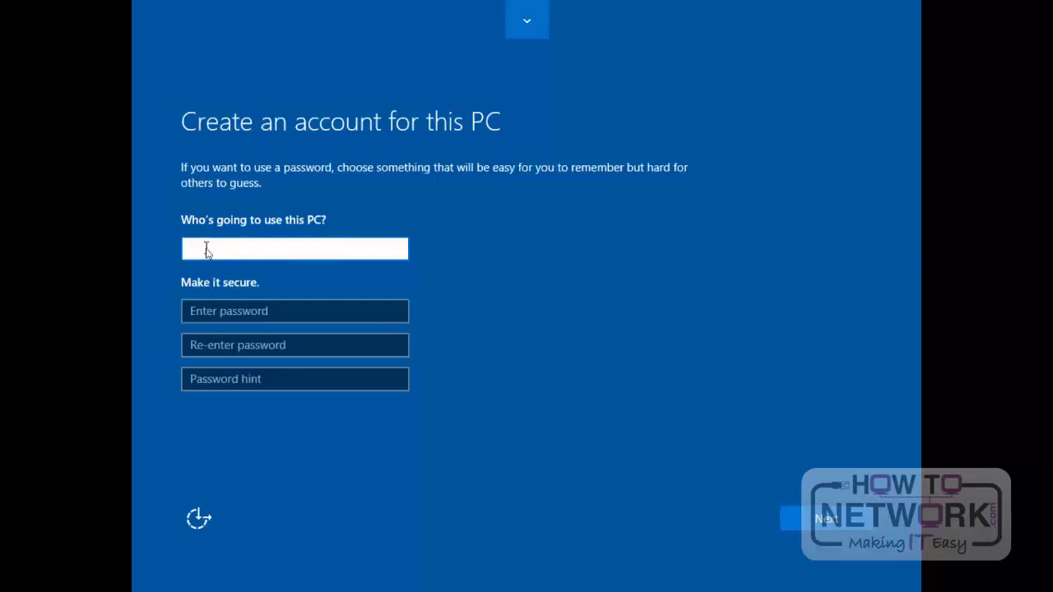
pyautogui.write('U')
pyautogui.write('ol')
pyautogui.write('cal')
pyautogui.write('Admin')
pyautogui.press('Tab')
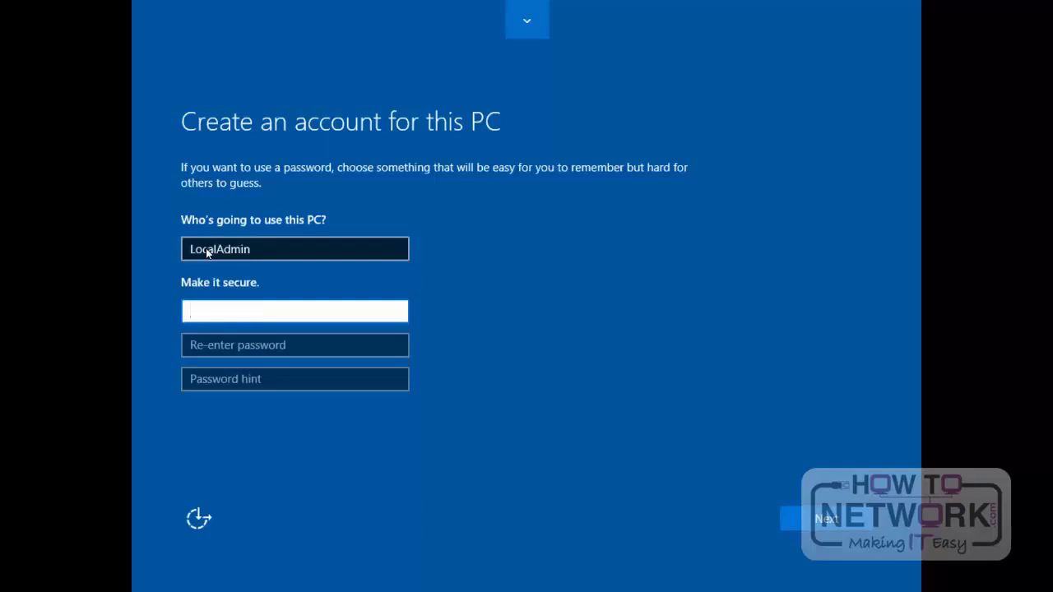
# Step: Enter and re-enter the account password, set the password hint to Standard, and submit the new account
pyautogui.write('P0r')
pyautogui.press('Tab')
pyautogui.write('P')
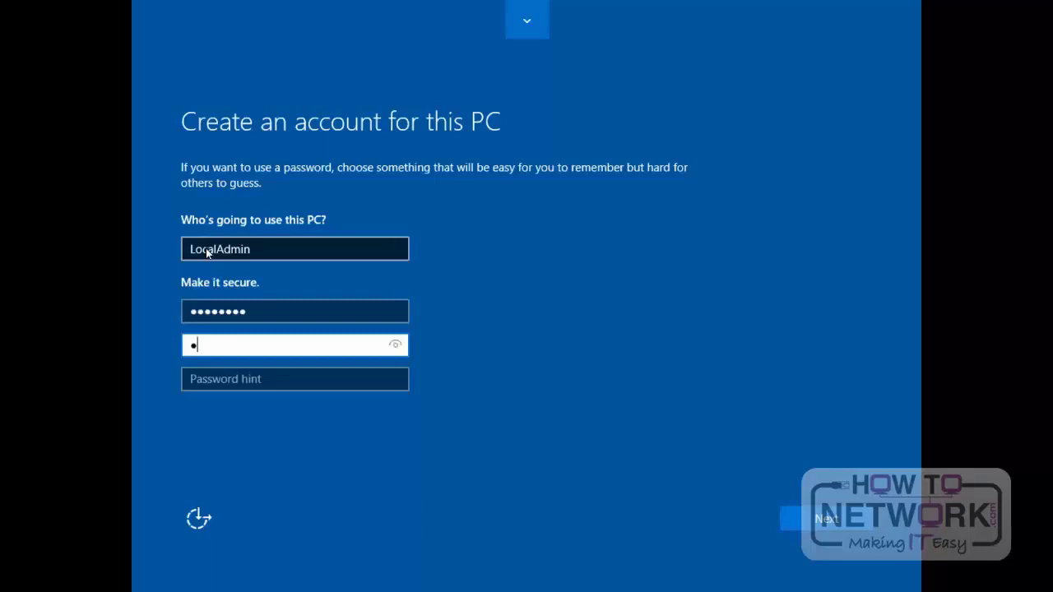
pyautogui.write('@ssw0rd')
pyautogui.press('Tab')
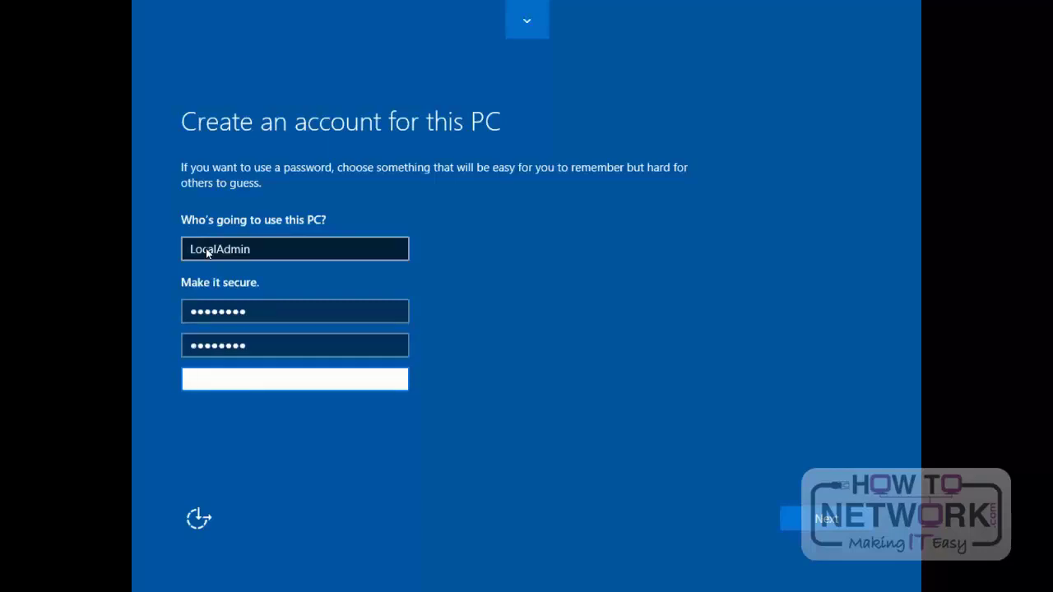
pyautogui.write('Standard')
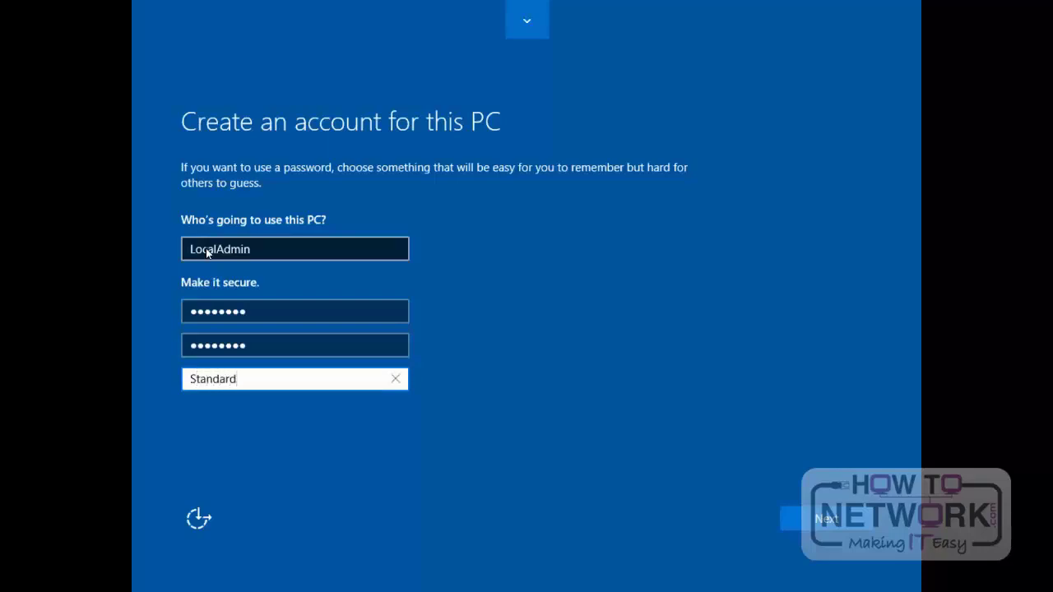
pyautogui.click(826, 519)
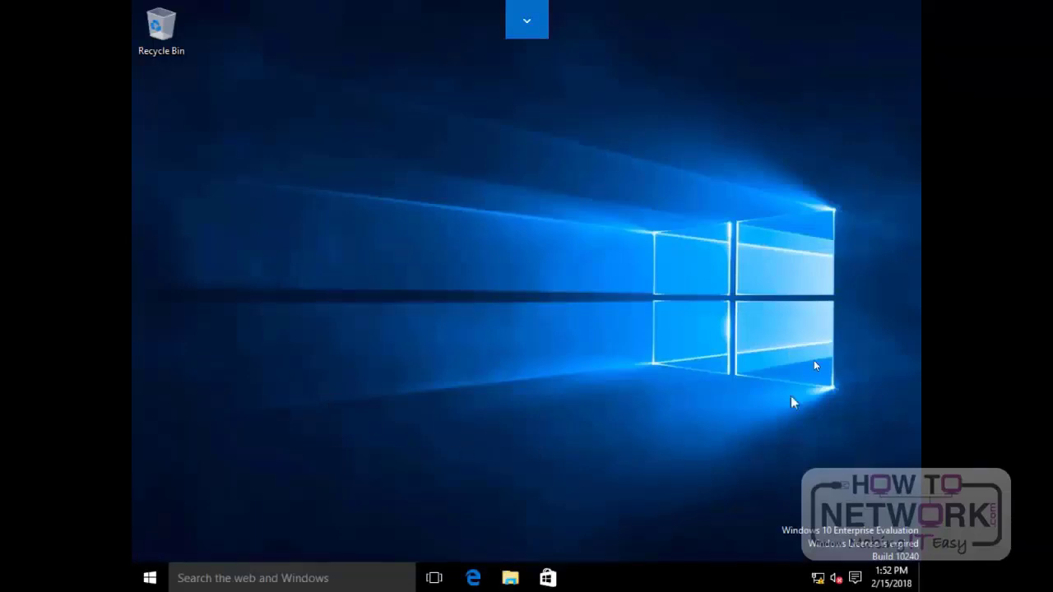
# Step: Open the System window of the new Windows 10 installation
pyautogui.rightClick(153, 576)
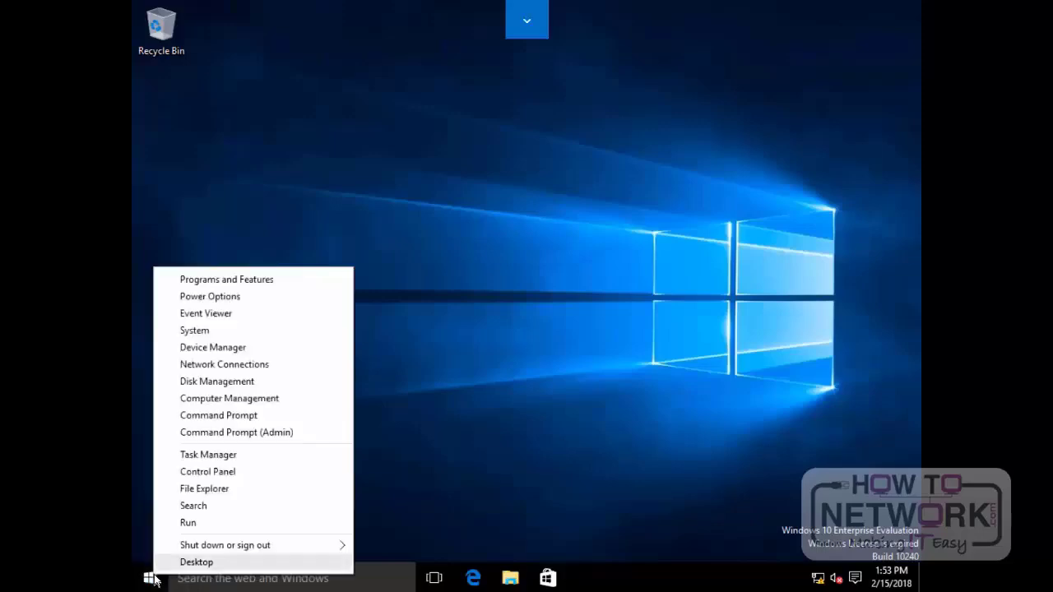
pyautogui.click(243, 336)
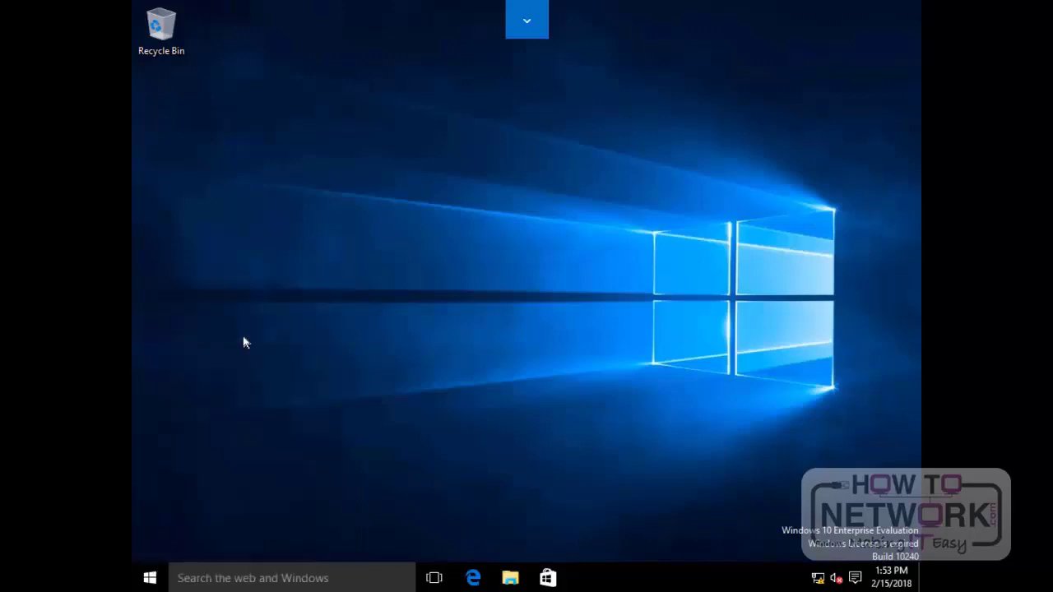
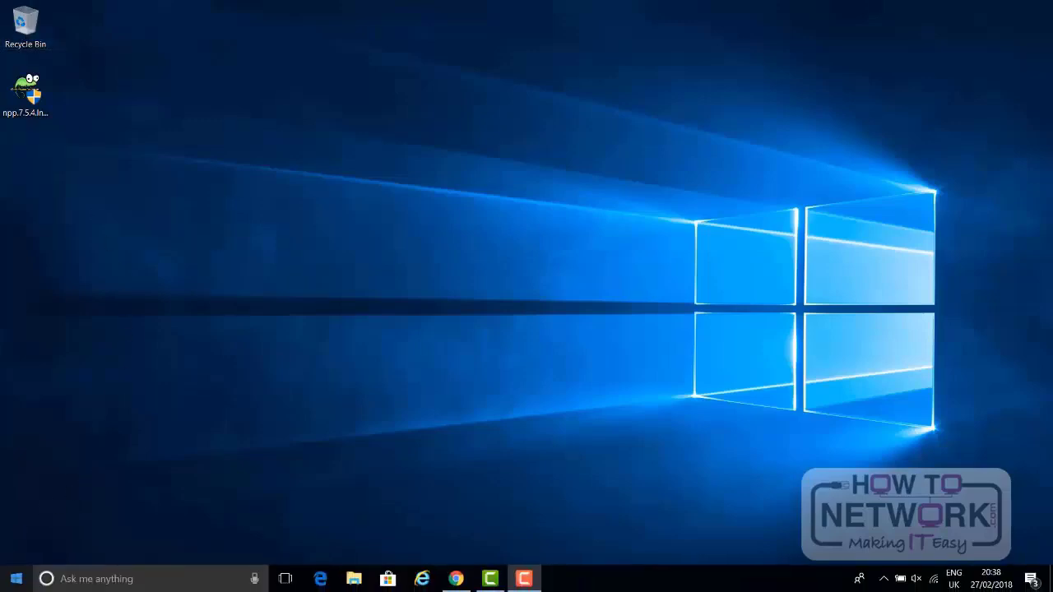
# Step: Look through the alphabetical list of apps installed on the PC
pyautogui.click(16, 580)
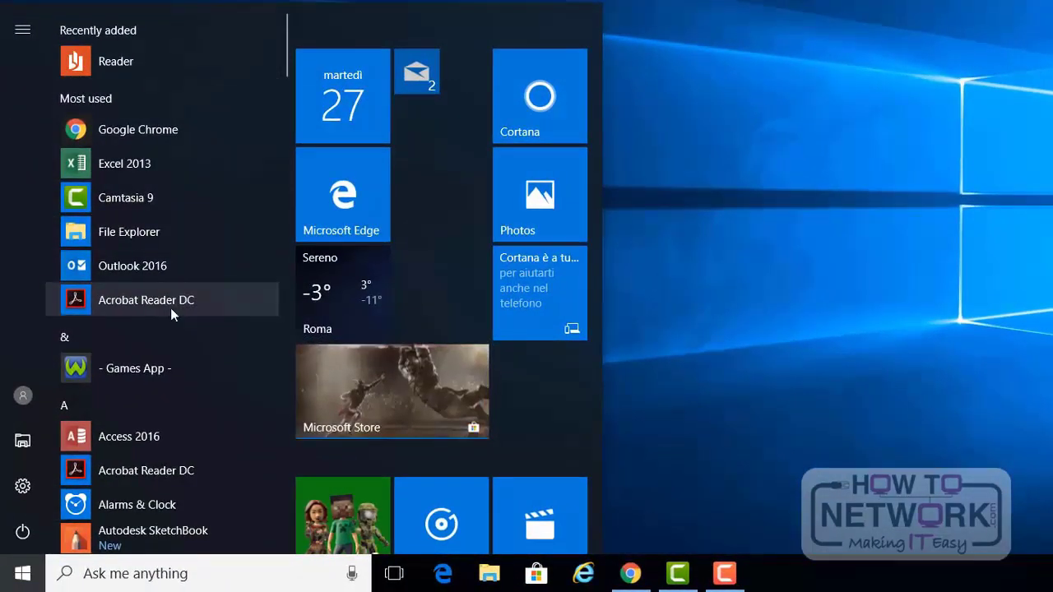
pyautogui.scroll(-1, 172, 337)
pyautogui.scroll(-5, 172, 338)
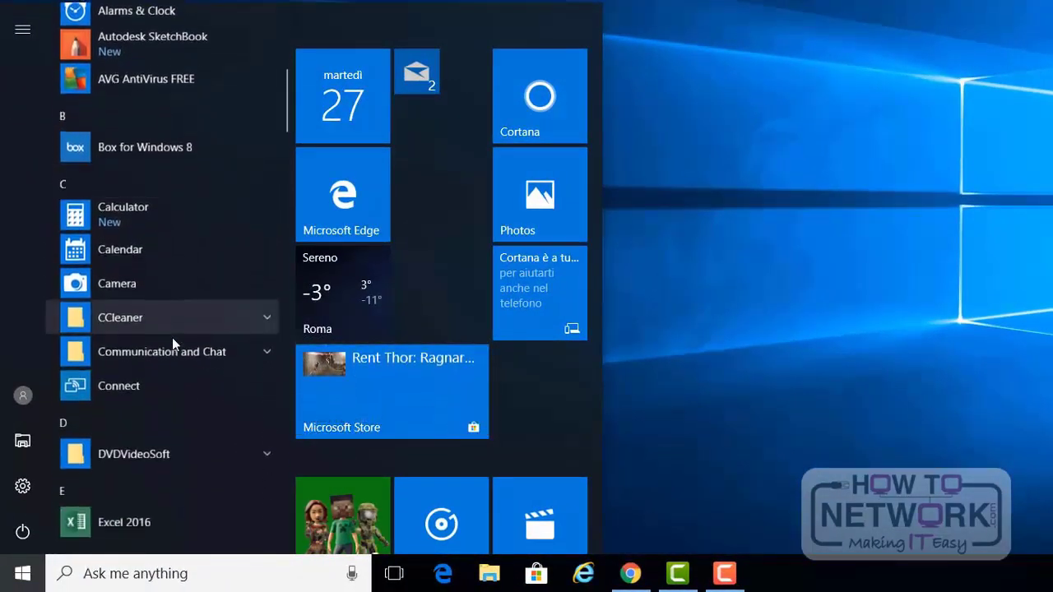
pyautogui.scroll(-5, 453, 288)
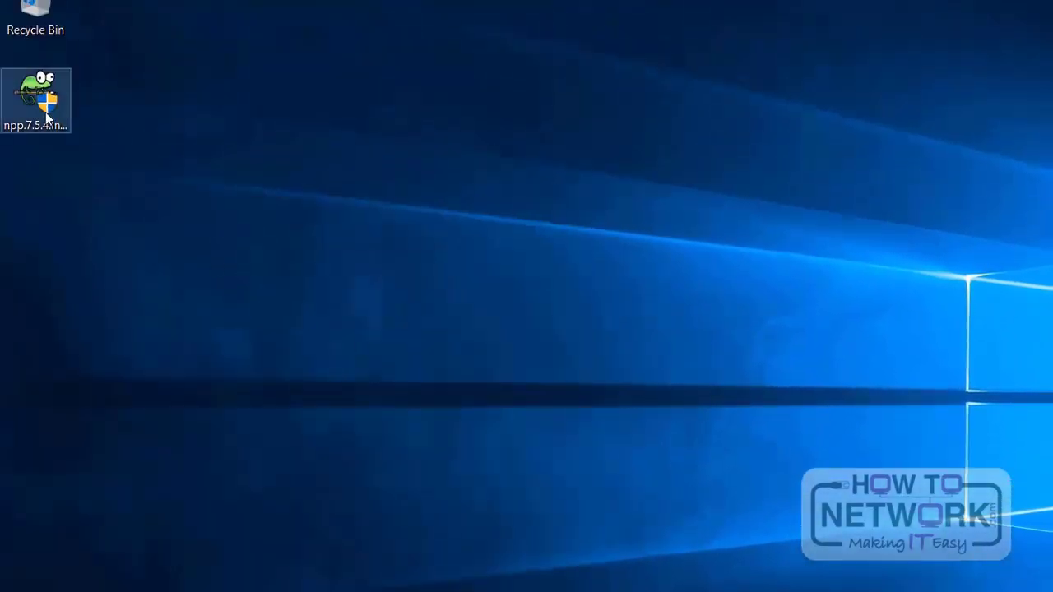
# Step: Run the Notepad++ 7.5.4 installer with permission to make changes, choose English as the language, and accept the license agreement
pyautogui.doubleClick(47, 120)
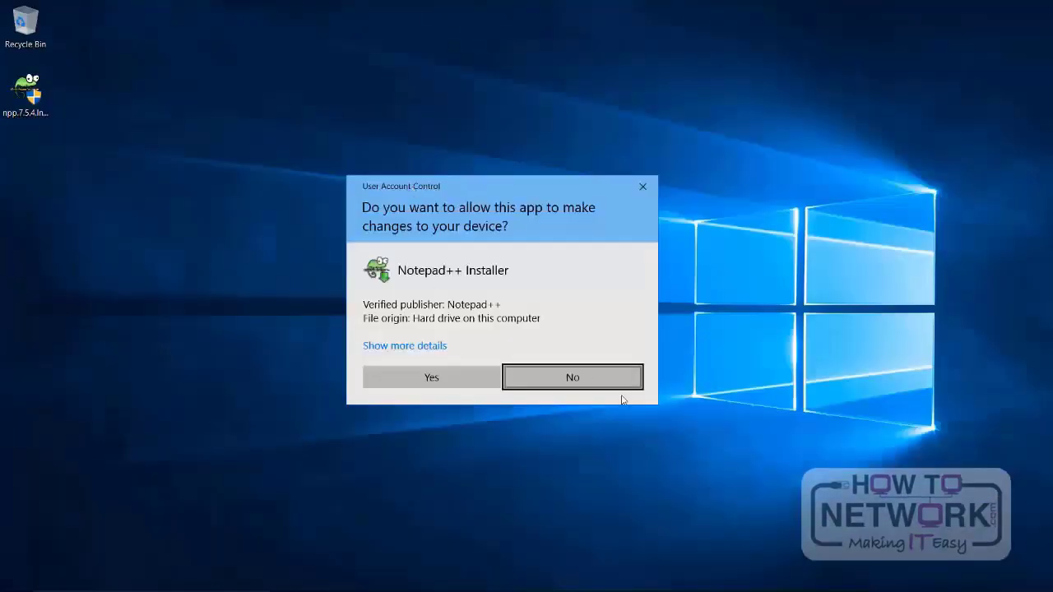
pyautogui.click(407, 385)
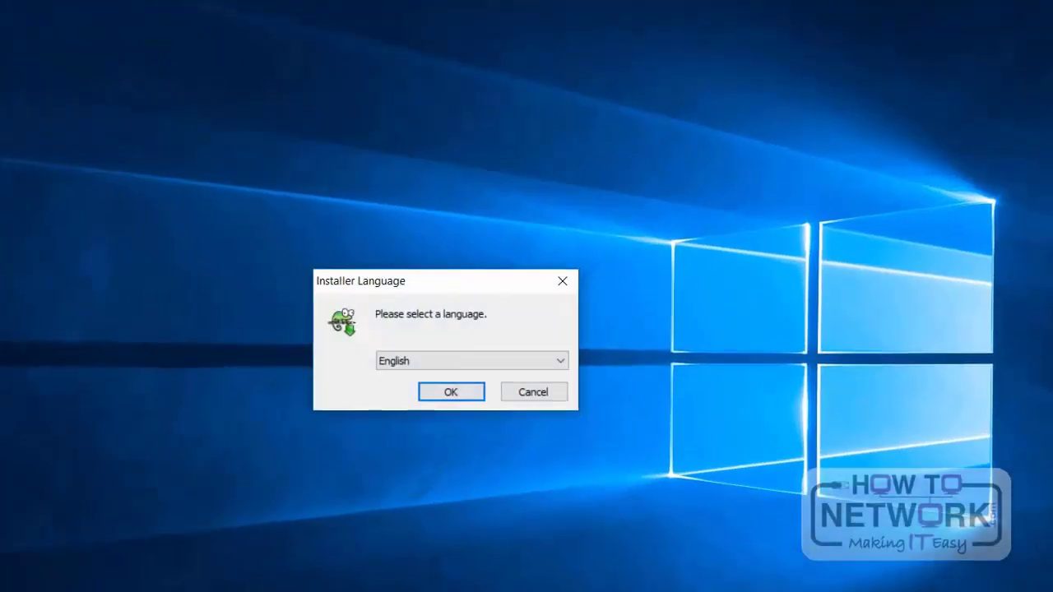
pyautogui.click(426, 398)
pyautogui.click(536, 494)
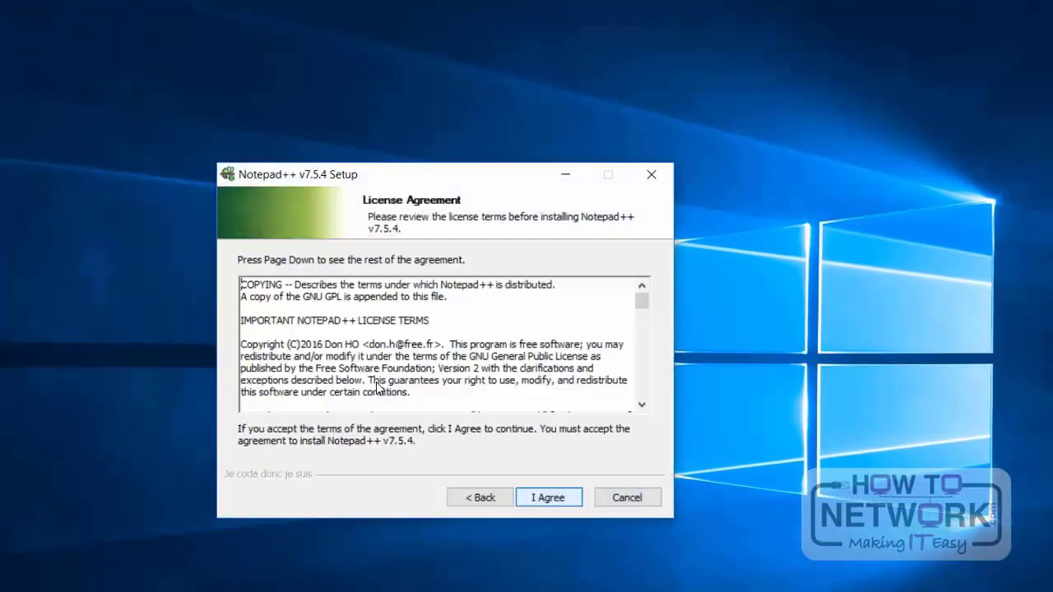
pyautogui.click(543, 496)
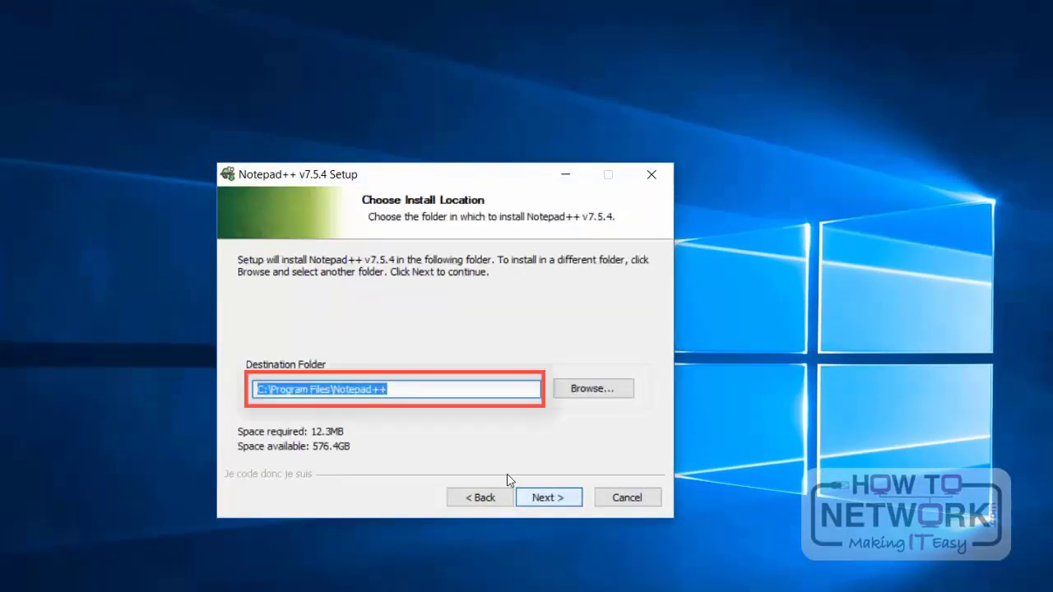
# Step: Examine the possible destination folders in the user profile and on Windows (C:) down to Program Files (x86), and cancel the folder selection
pyautogui.click(405, 389)
pyautogui.moveTo(255, 390); pyautogui.dragTo(390, 390)
pyautogui.click(586, 388)
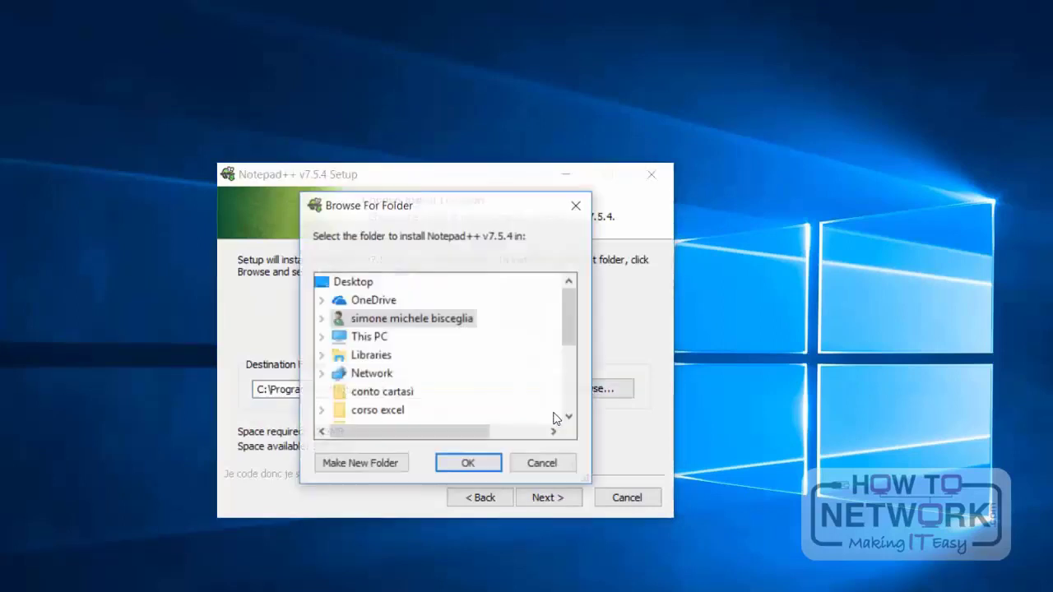
pyautogui.click(321, 319)
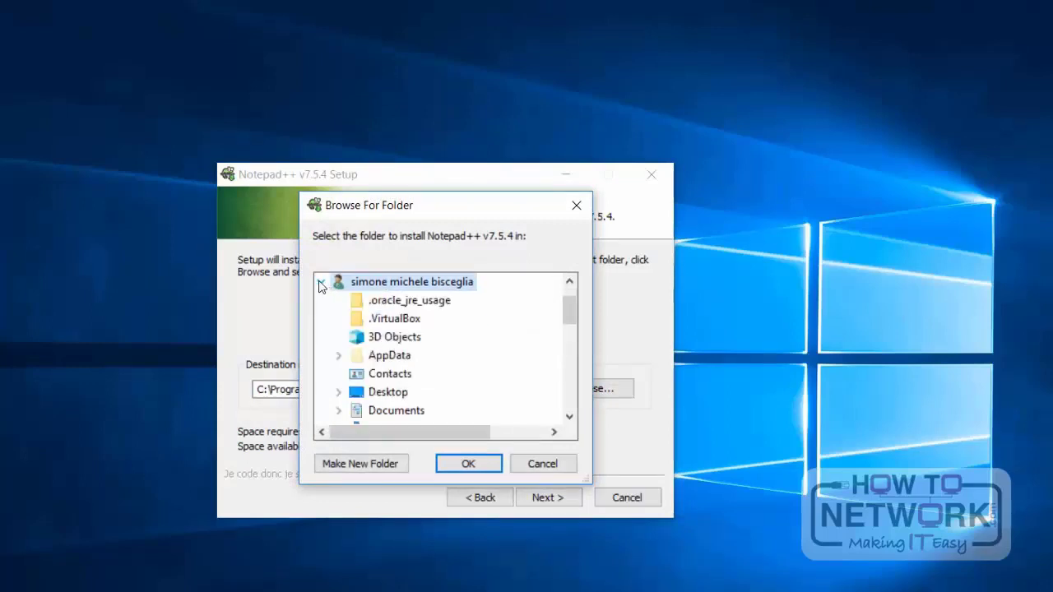
pyautogui.scroll(-5, 358, 371)
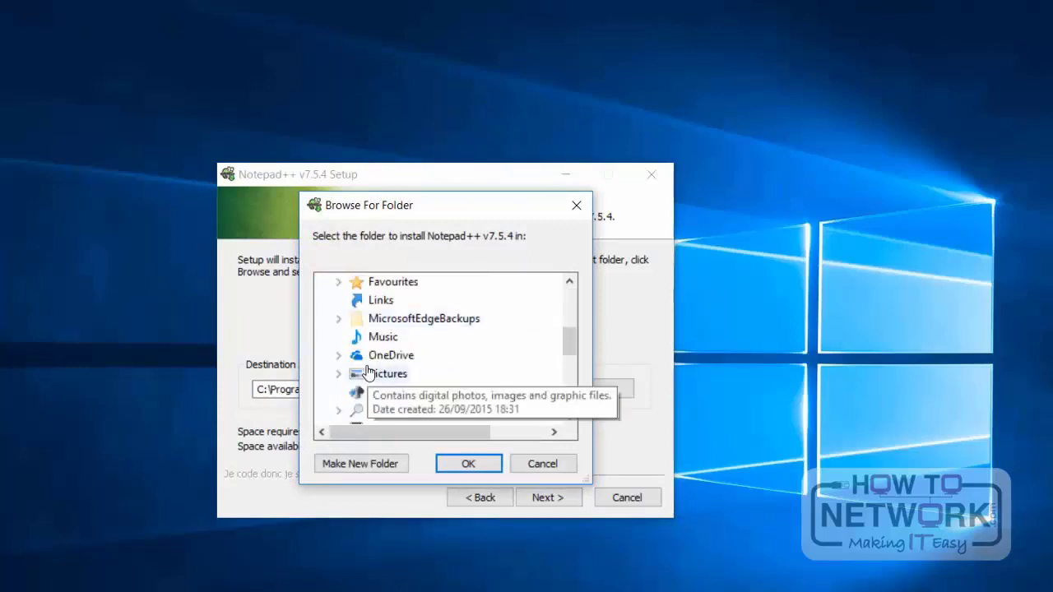
pyautogui.scroll(-2, 368, 375)
pyautogui.scroll(3, 358, 387)
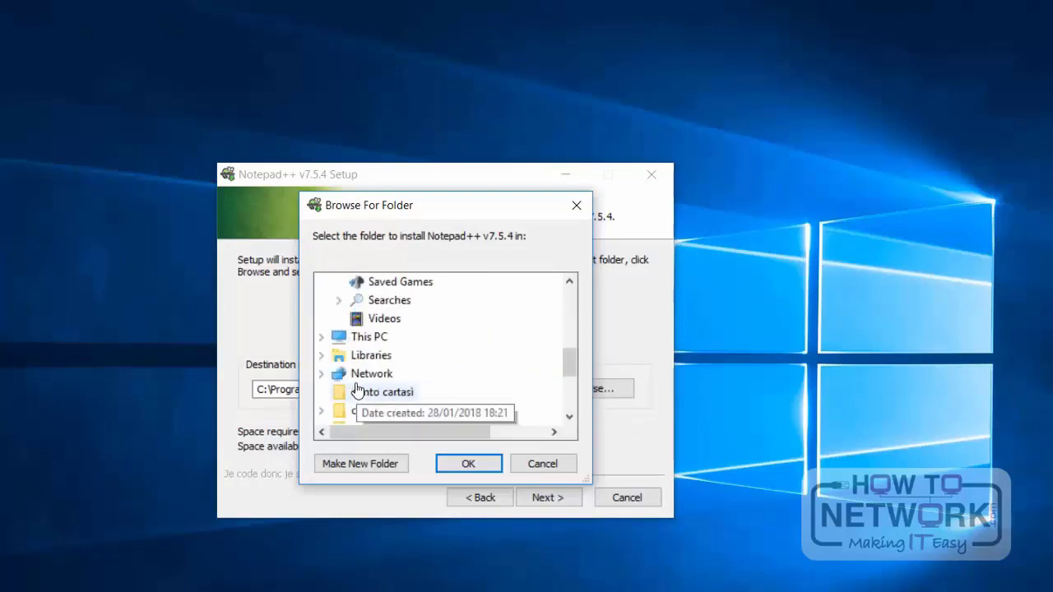
pyautogui.click(320, 392)
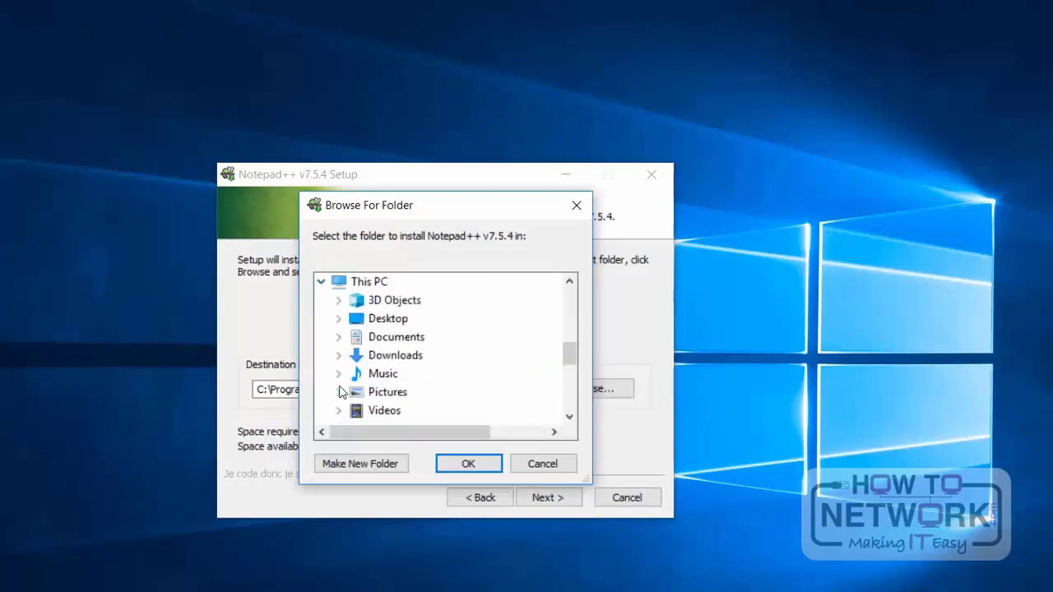
pyautogui.scroll(-2, 343, 325)
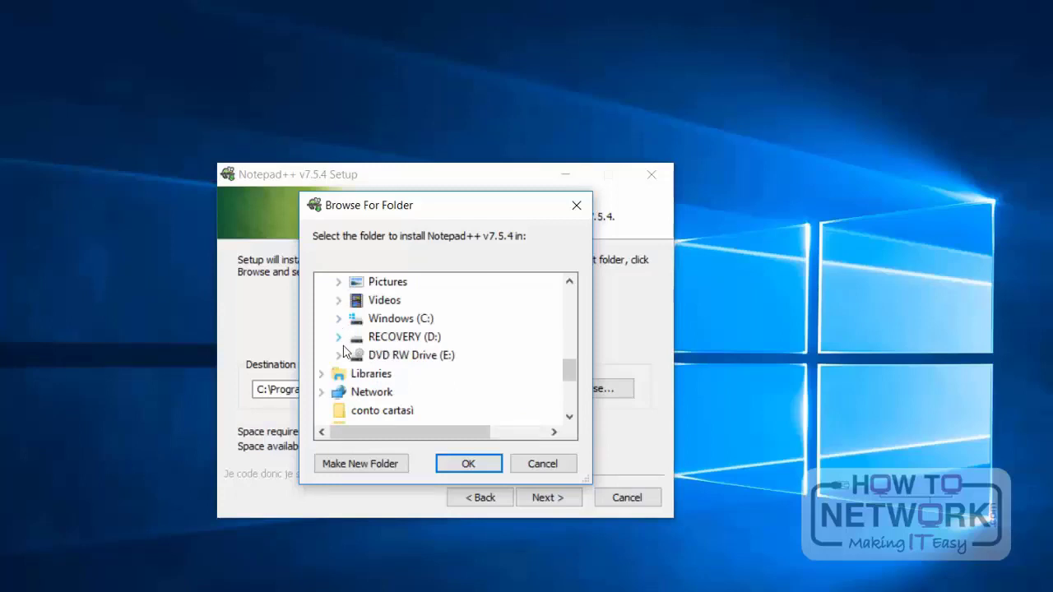
pyautogui.click(339, 319)
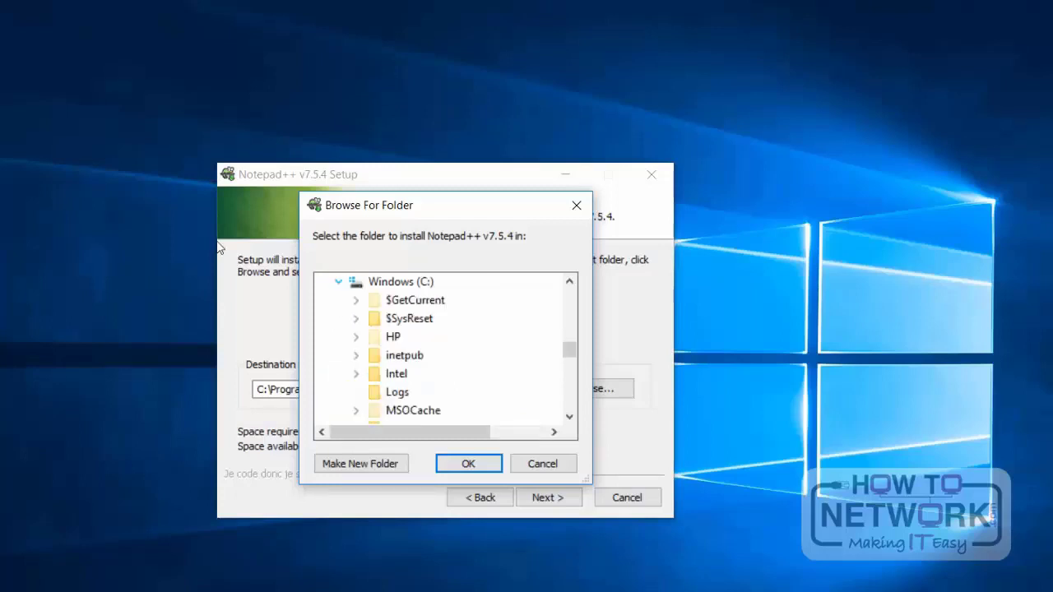
pyautogui.scroll(-2, 391, 350)
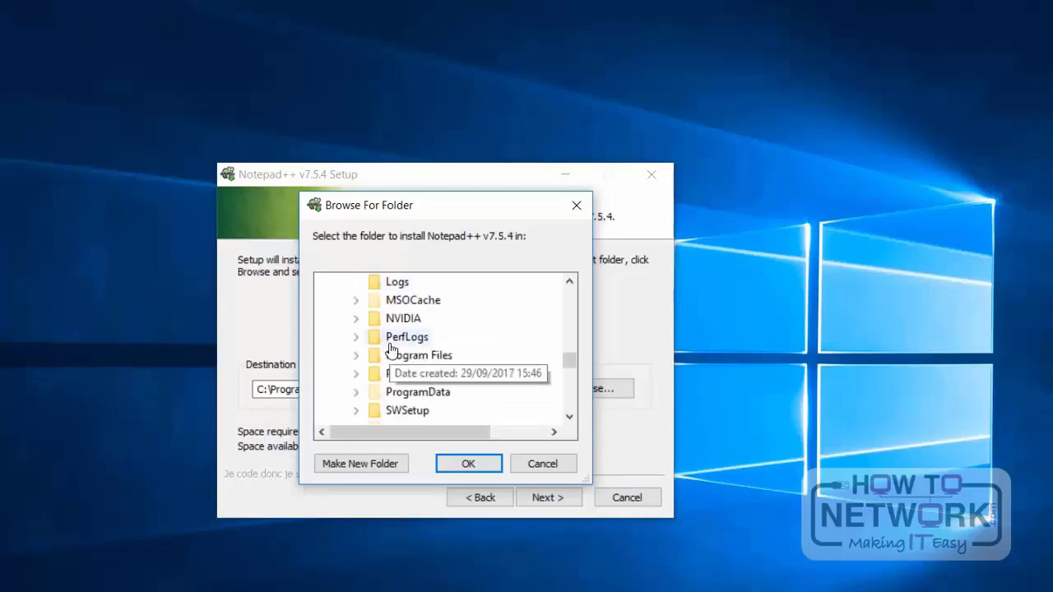
pyautogui.doubleClick(469, 377)
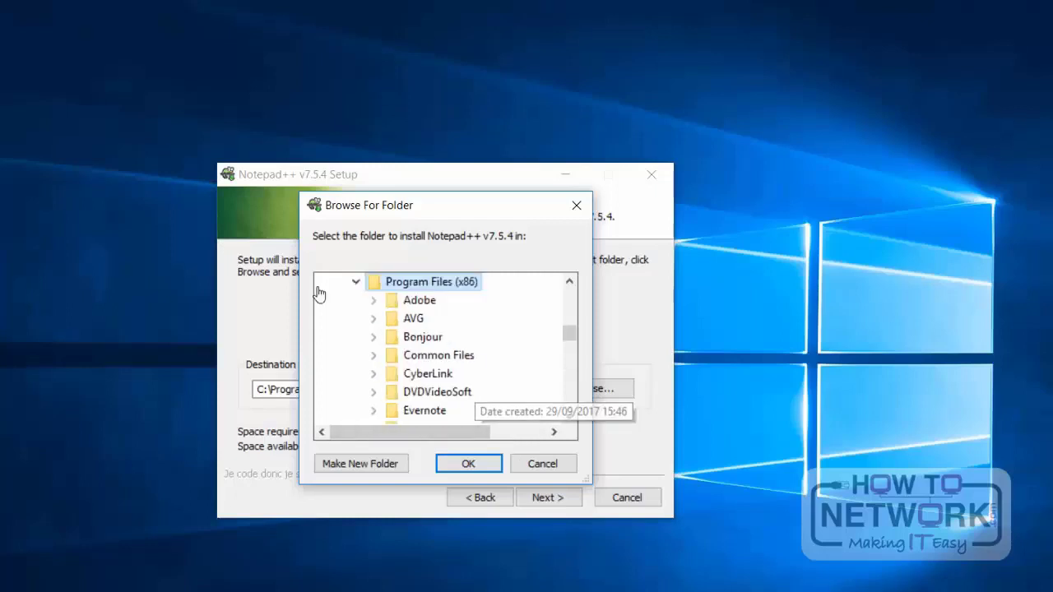
pyautogui.click(543, 464)
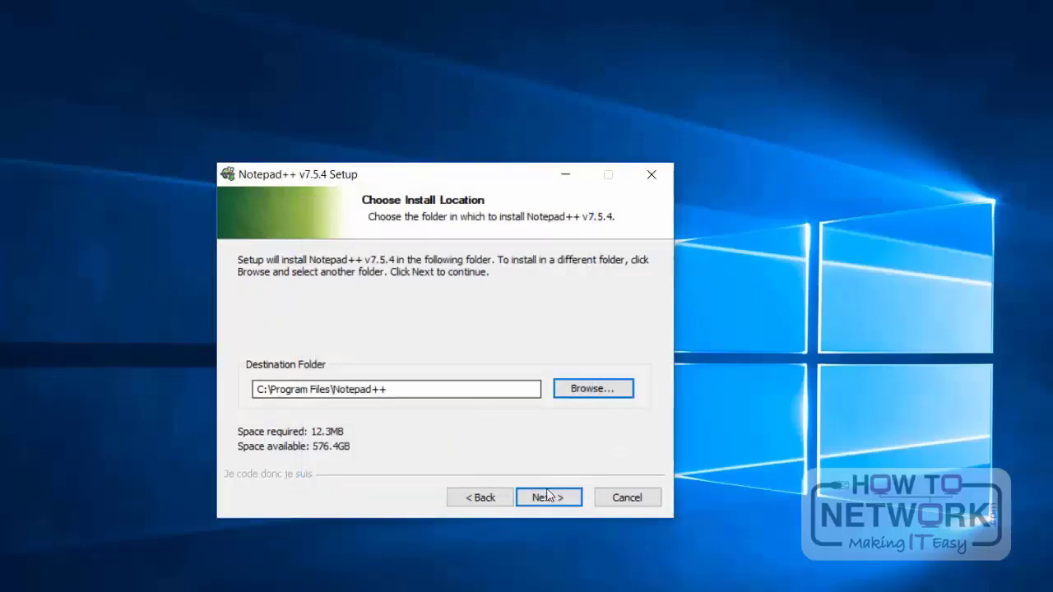
# Step: Install Notepad++ in C:\Program Files\Notepad++ with the preselected components and a desktop shortcut, and finish the setup without running the program
pyautogui.click(549, 496)
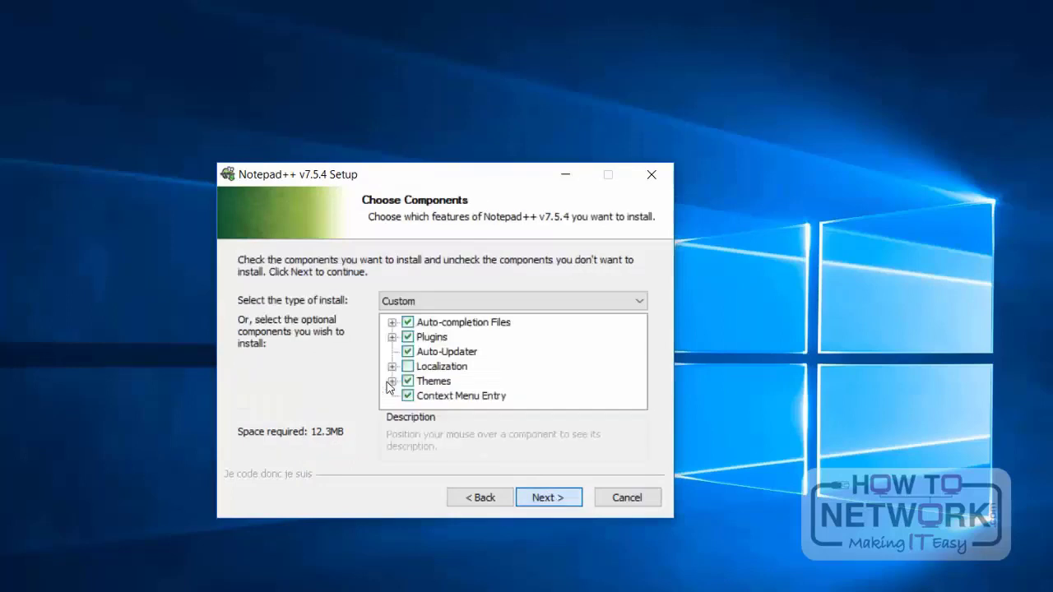
pyautogui.click(541, 500)
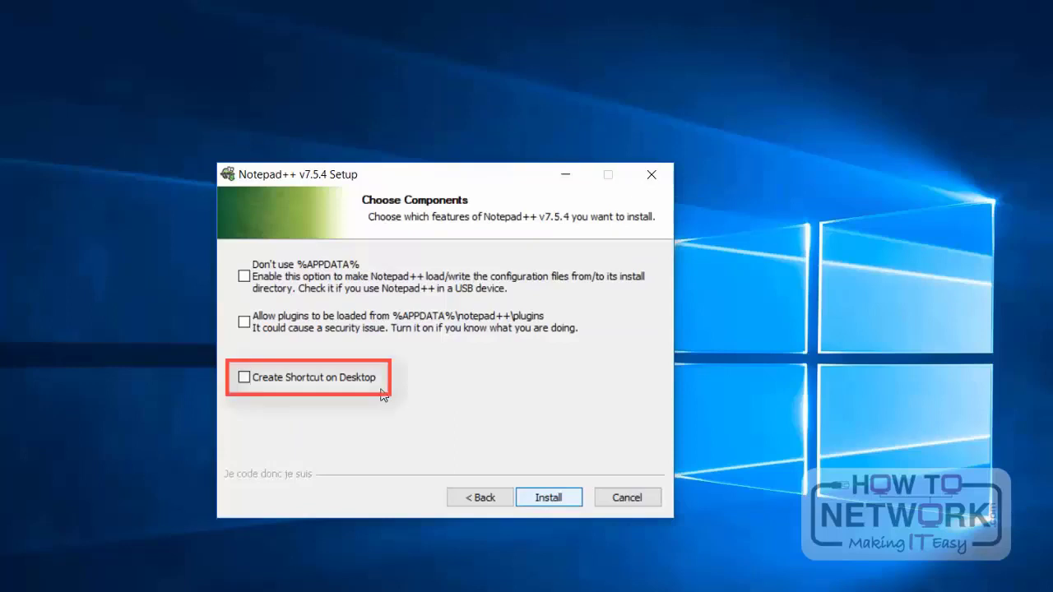
pyautogui.click(314, 379)
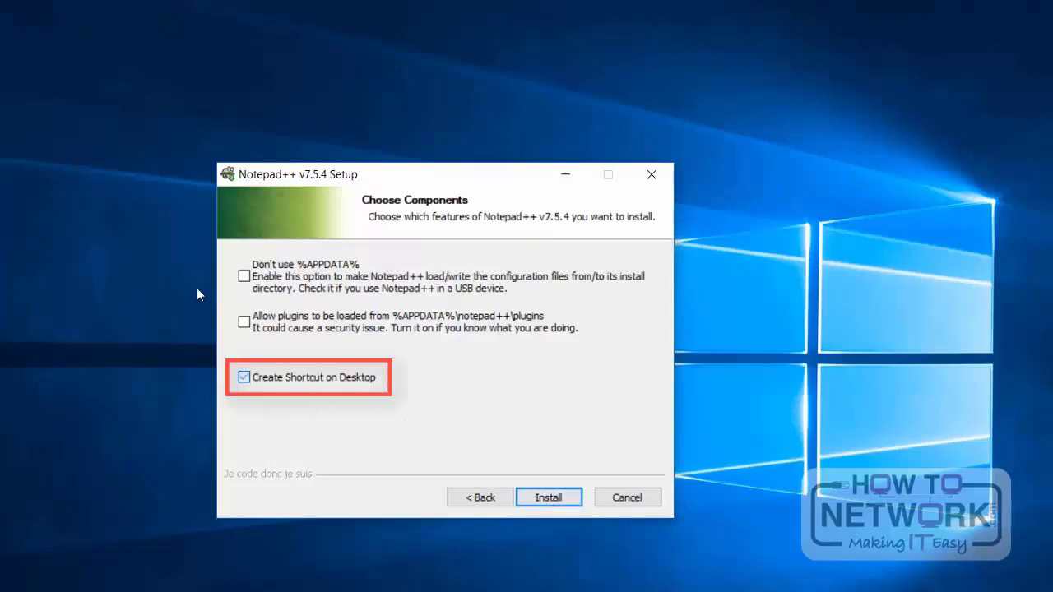
pyautogui.click(549, 497)
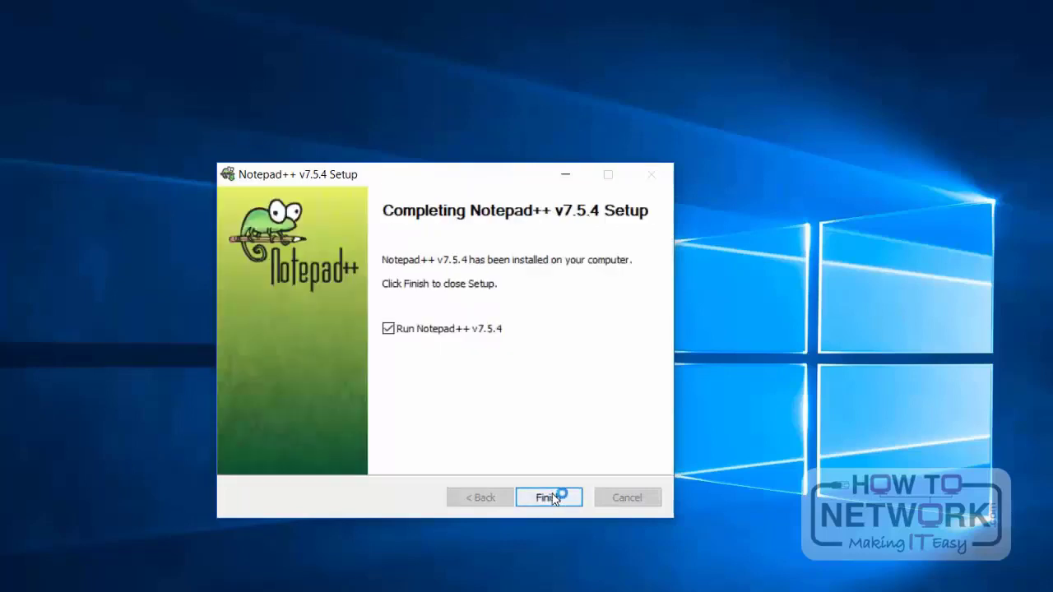
pyautogui.click(388, 328)
pyautogui.click(549, 497)
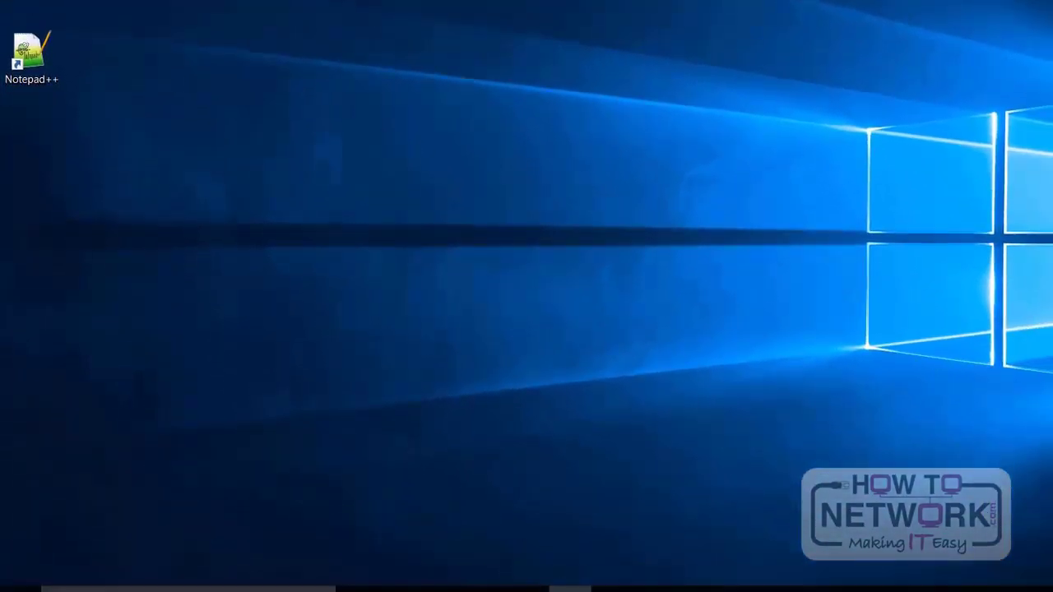
# Step: Open the Microsoft Store and search it for spotify
pyautogui.click(485, 576)
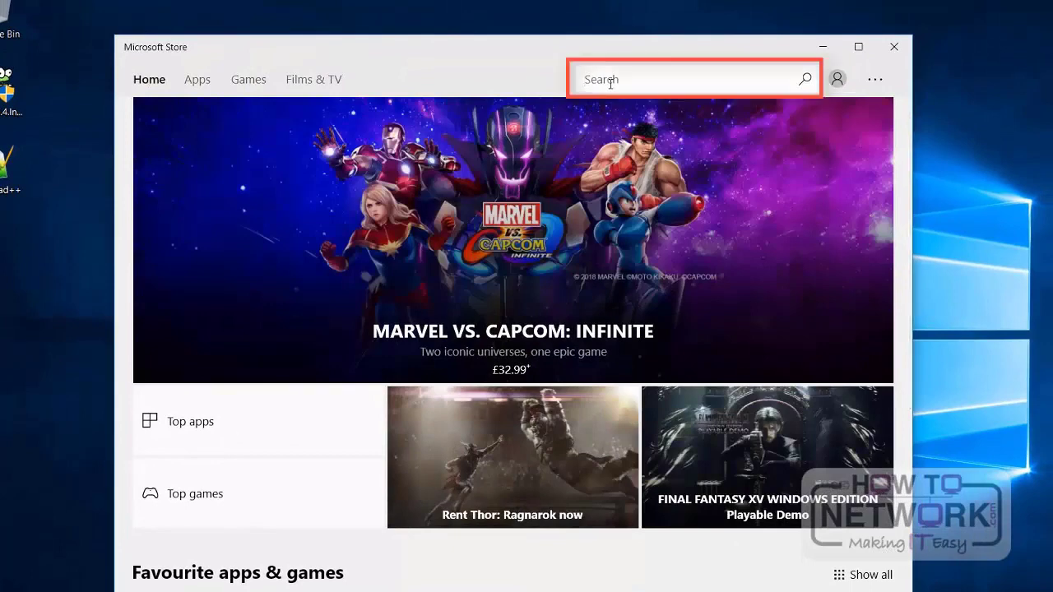
pyautogui.write('spotify')
pyautogui.press('Return')
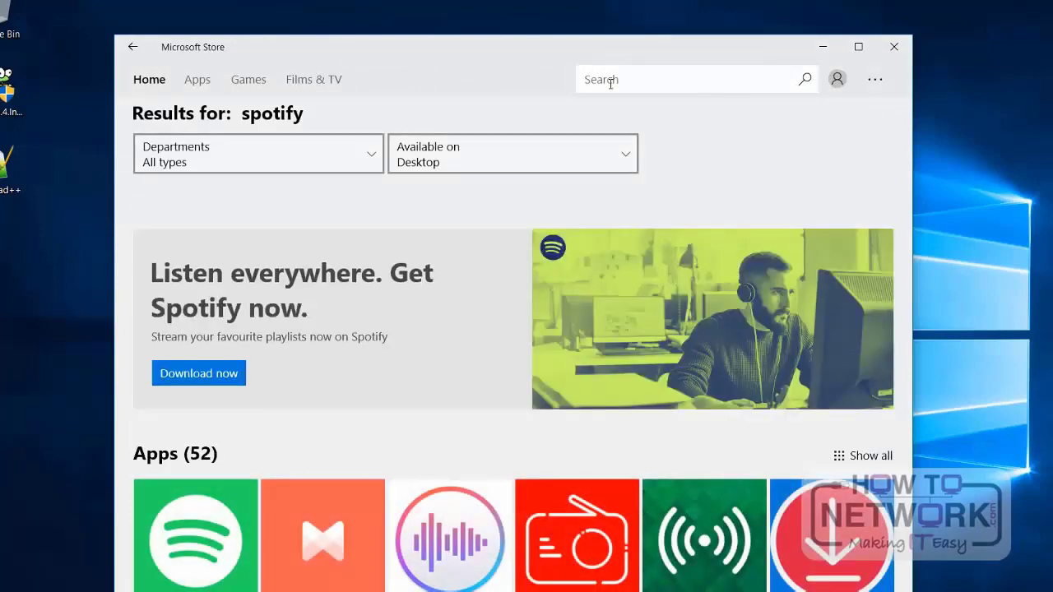
# Step: Open the Spotify Music product page from the search results and install the app
pyautogui.scroll(-1, 275, 435)
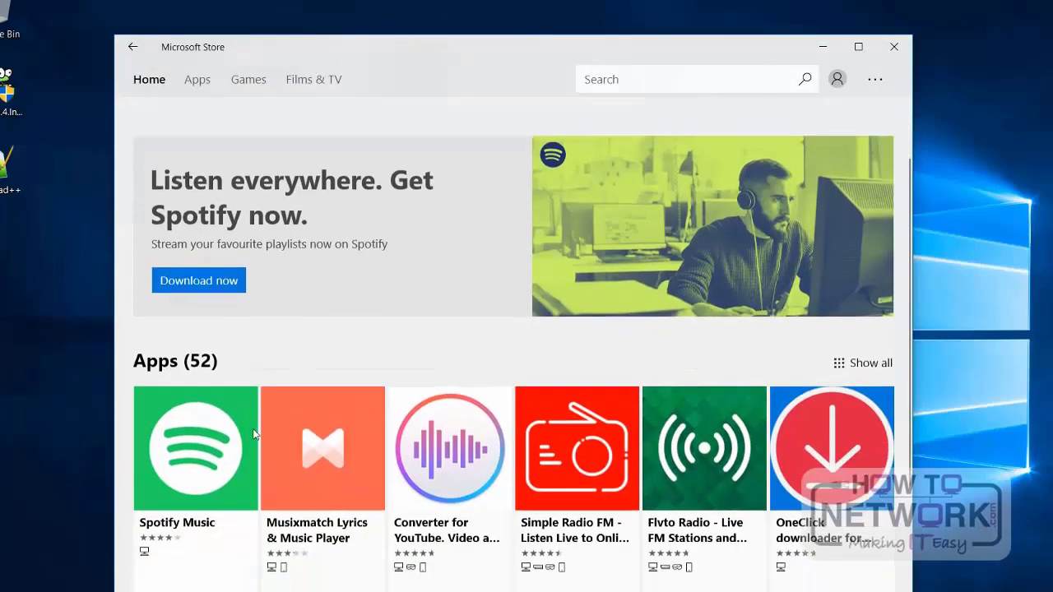
pyautogui.click(206, 417)
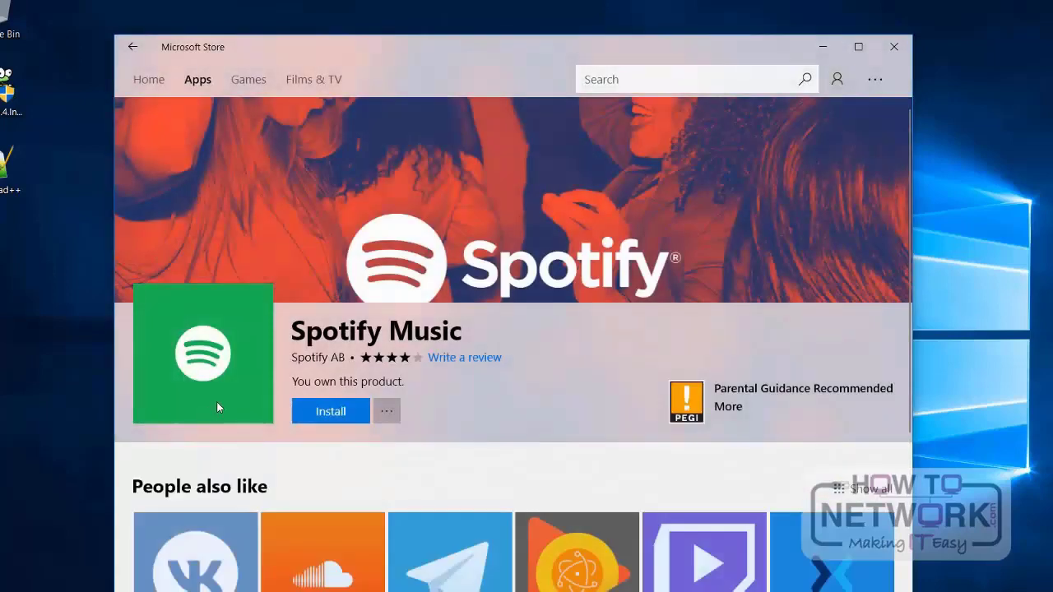
pyautogui.click(341, 416)
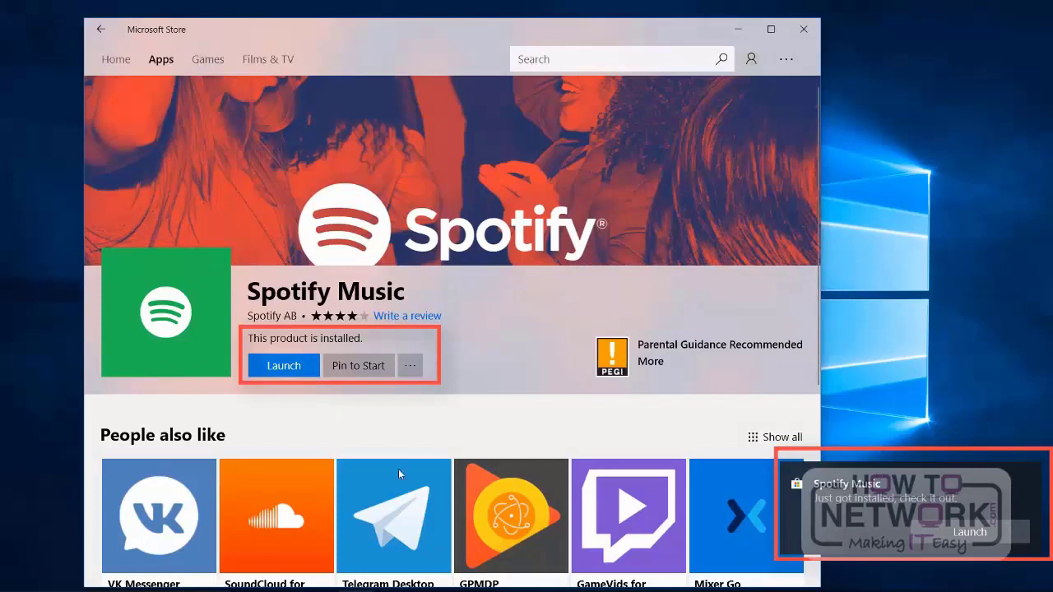
# Step: Launch the newly installed Spotify Music app, and close both it and the Microsoft Store
pyautogui.click(292, 367)
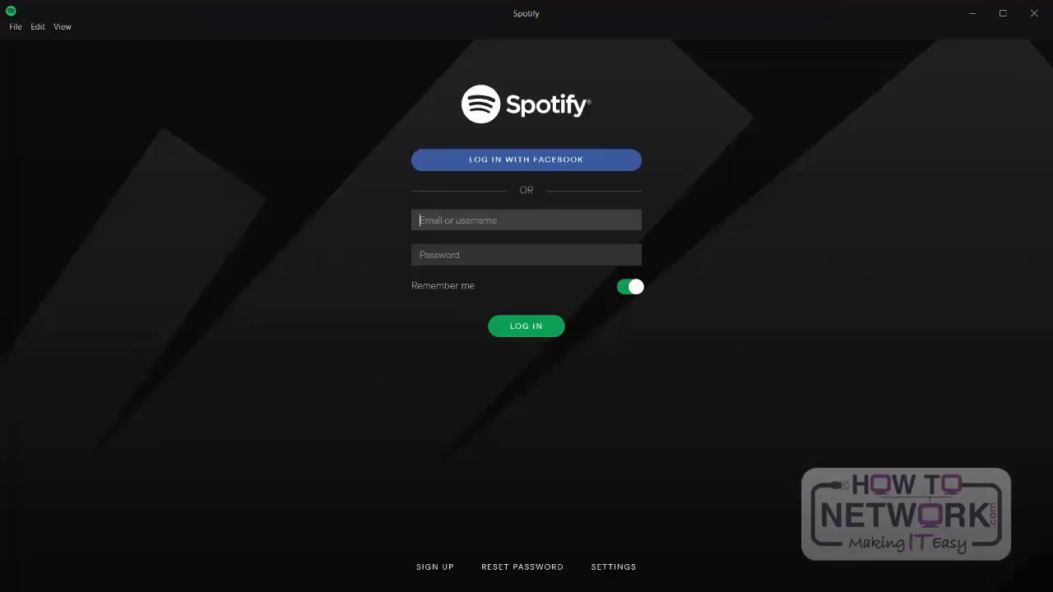
pyautogui.click(1034, 13)
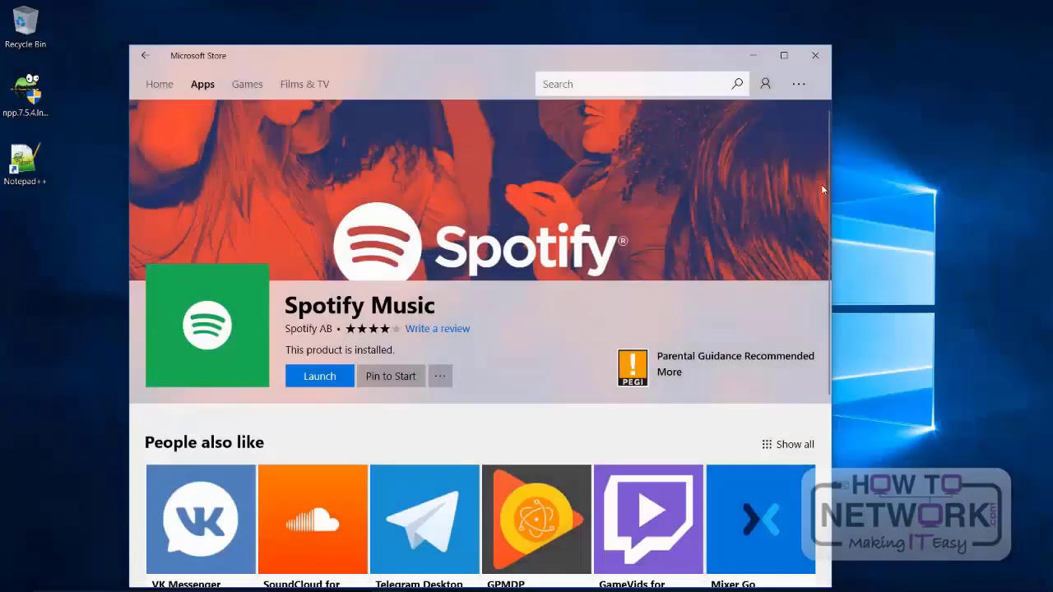
pyautogui.click(812, 58)
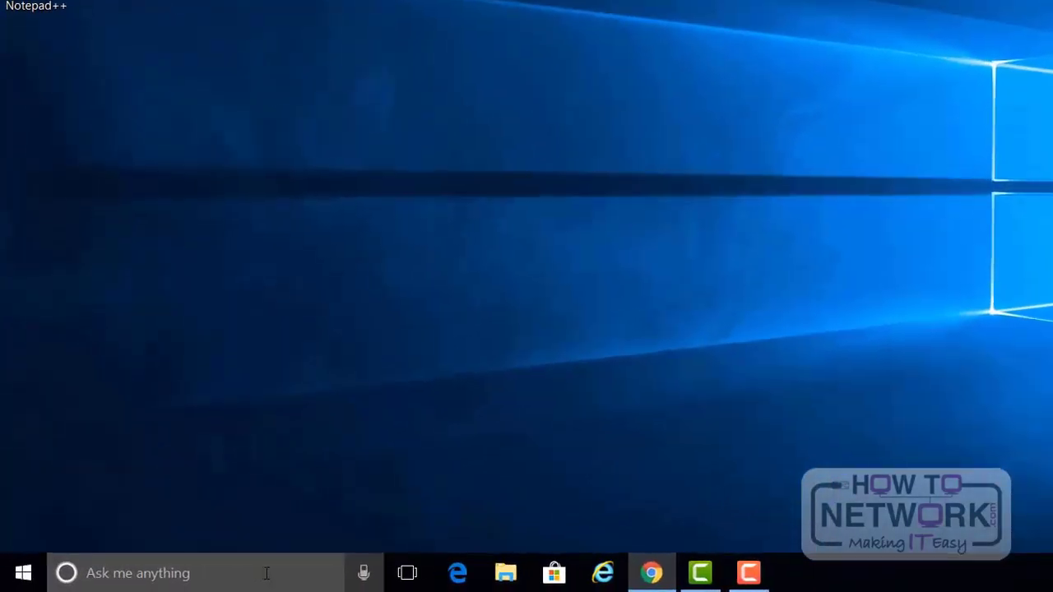
# Step: Open Programs and Features in Control Panel and look through the list of installed desktop programs
pyautogui.click(271, 571)
pyautogui.write('con')
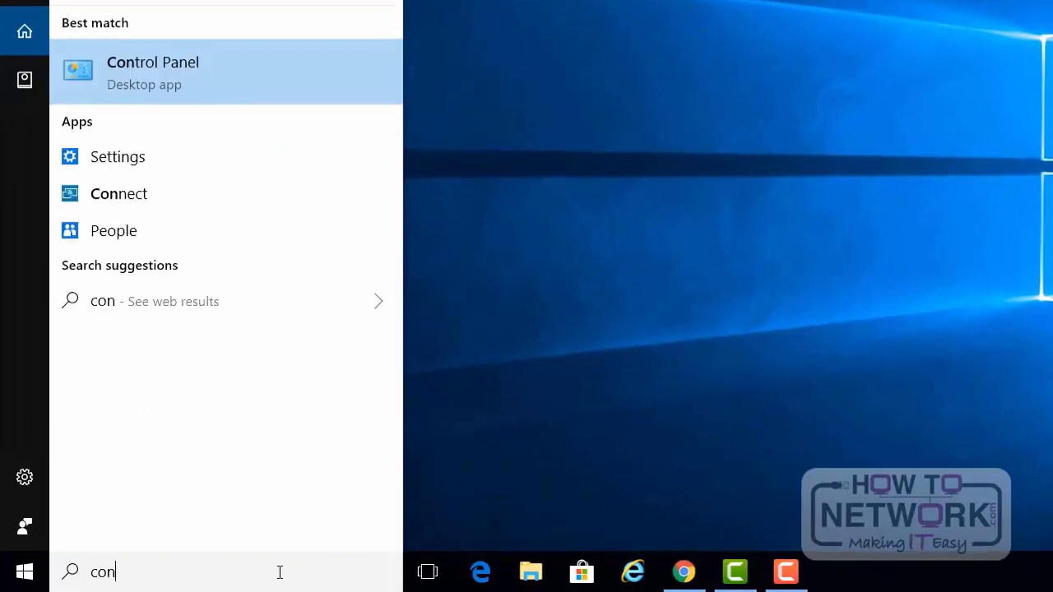
pyautogui.click(304, 97)
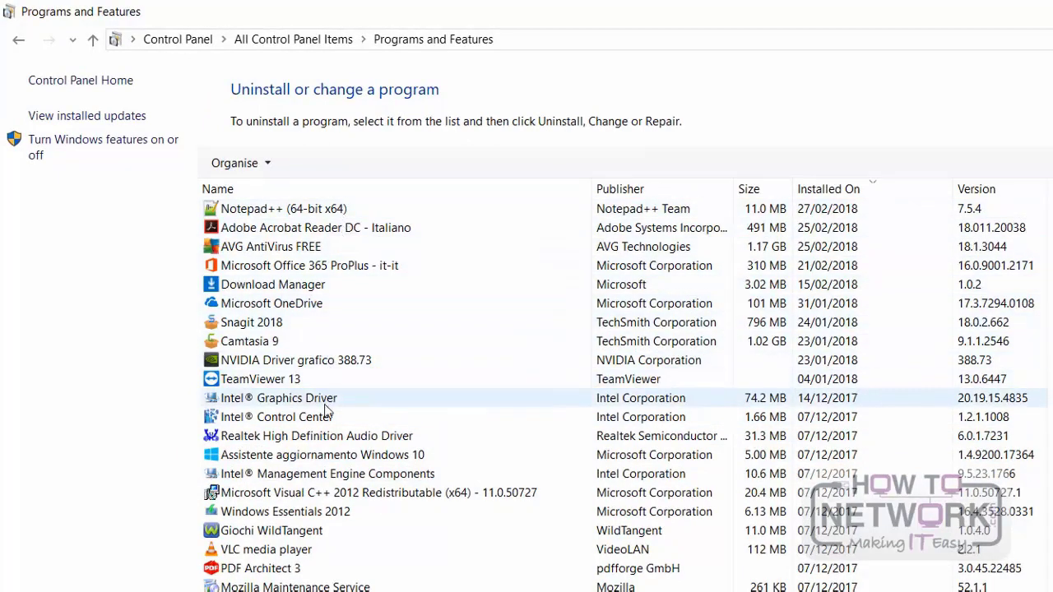
pyautogui.scroll(-4, 327, 498)
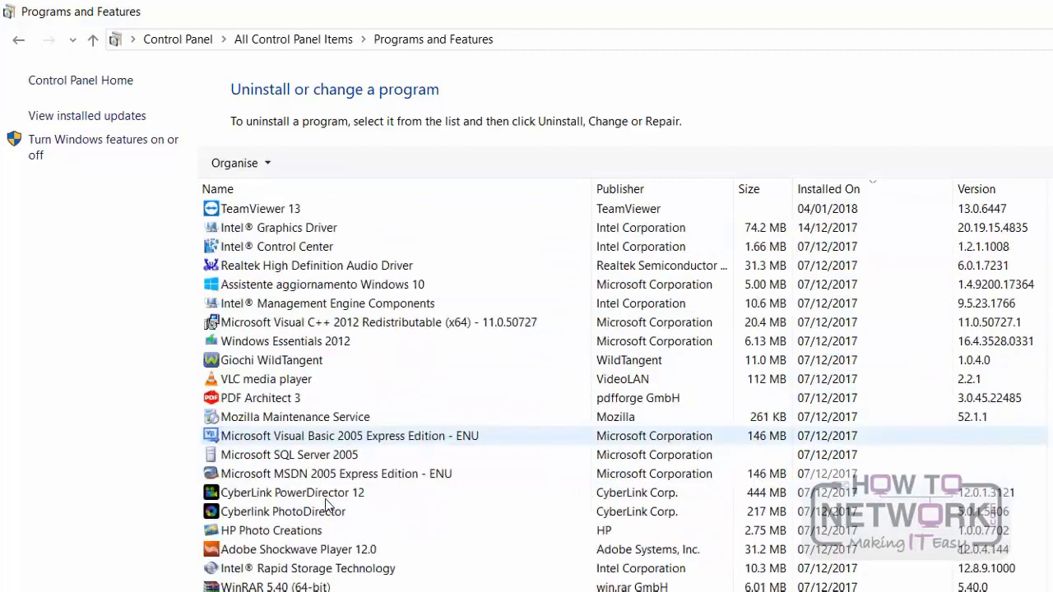
pyautogui.scroll(-5, 327, 506)
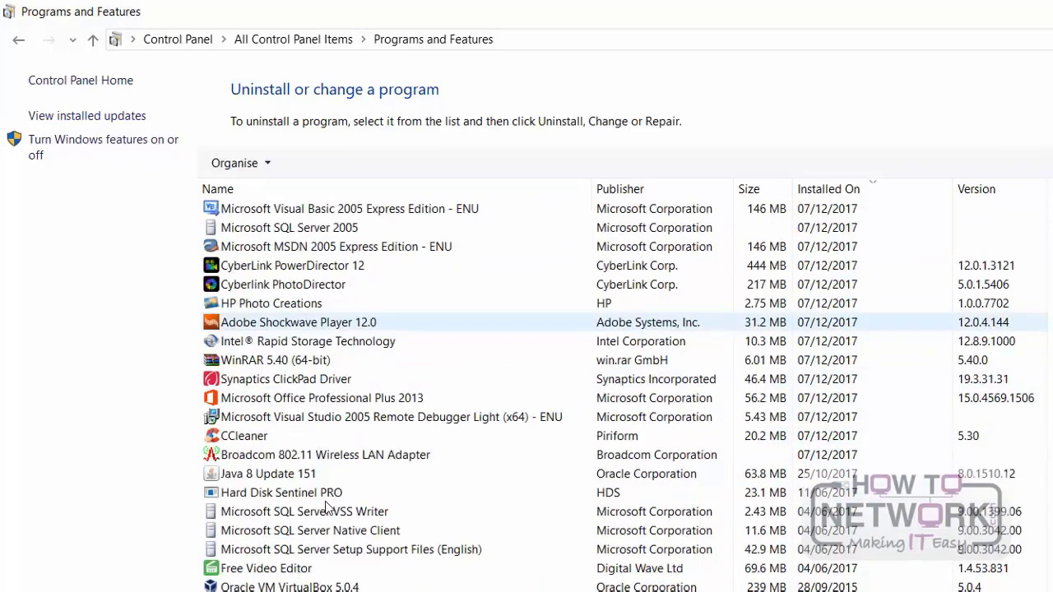
pyautogui.scroll(-4, 326, 504)
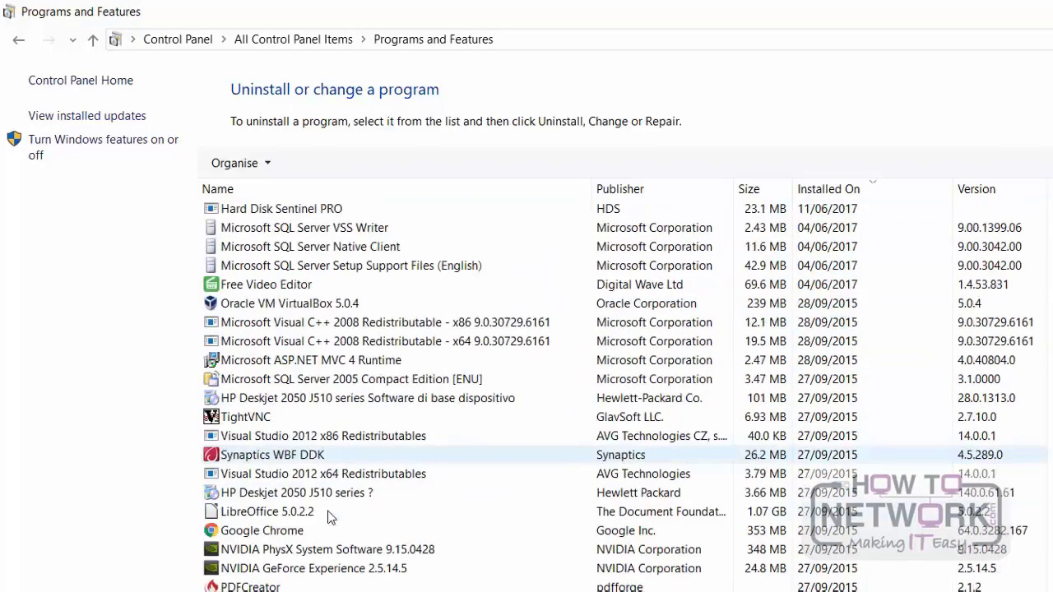
pyautogui.scroll(-4, 329, 526)
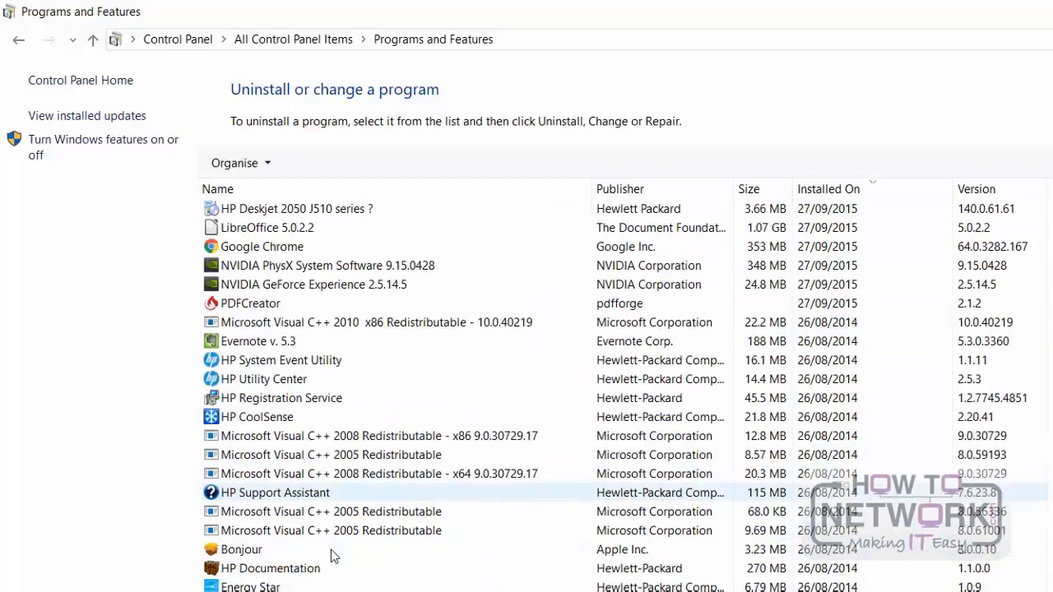
# Step: Uninstall Notepad++ (64-bit x64) without keeping its custom settings, and close the uninstaller
pyautogui.scroll(-2, 334, 557)
pyautogui.scroll(9, 333, 557)
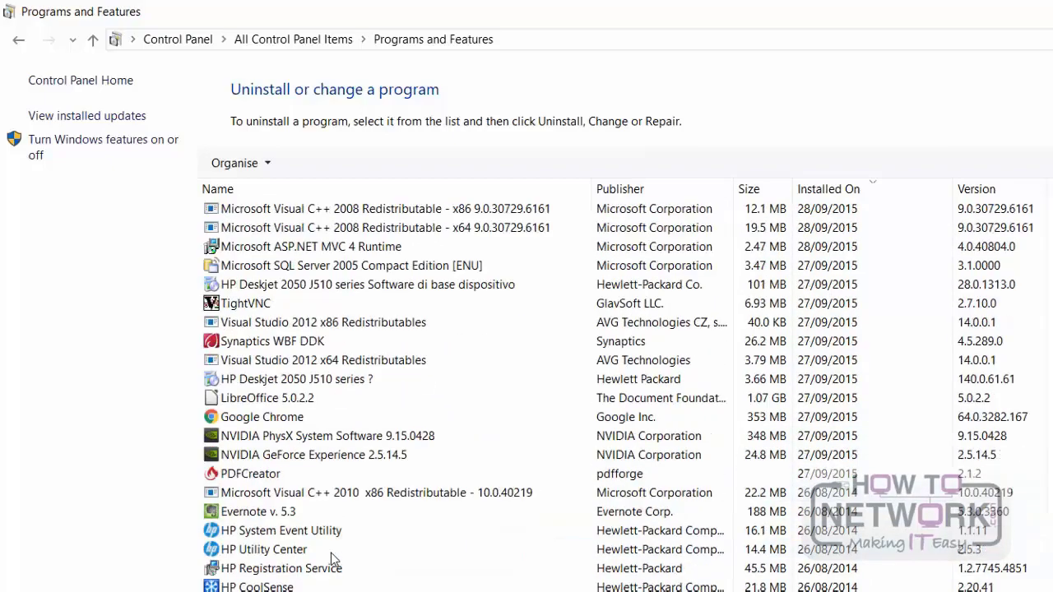
pyautogui.scroll(10, 333, 557)
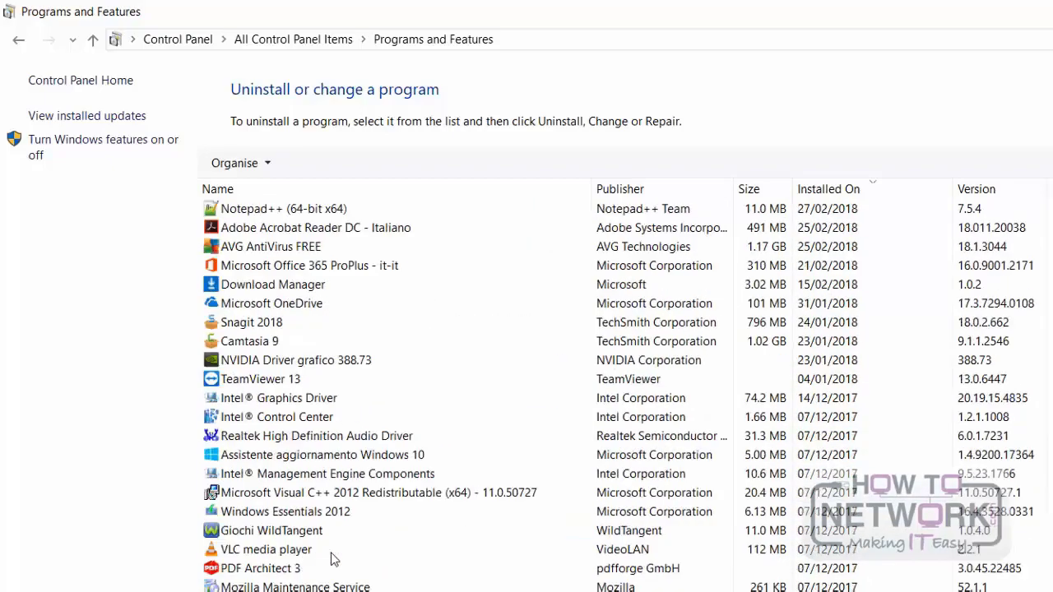
pyautogui.click(341, 208)
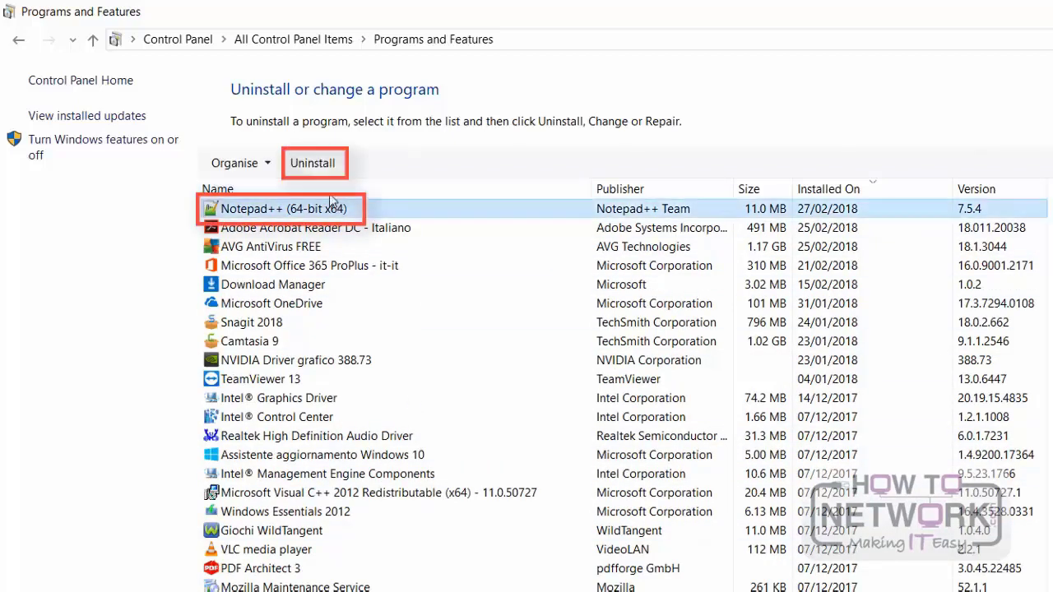
pyautogui.click(320, 166)
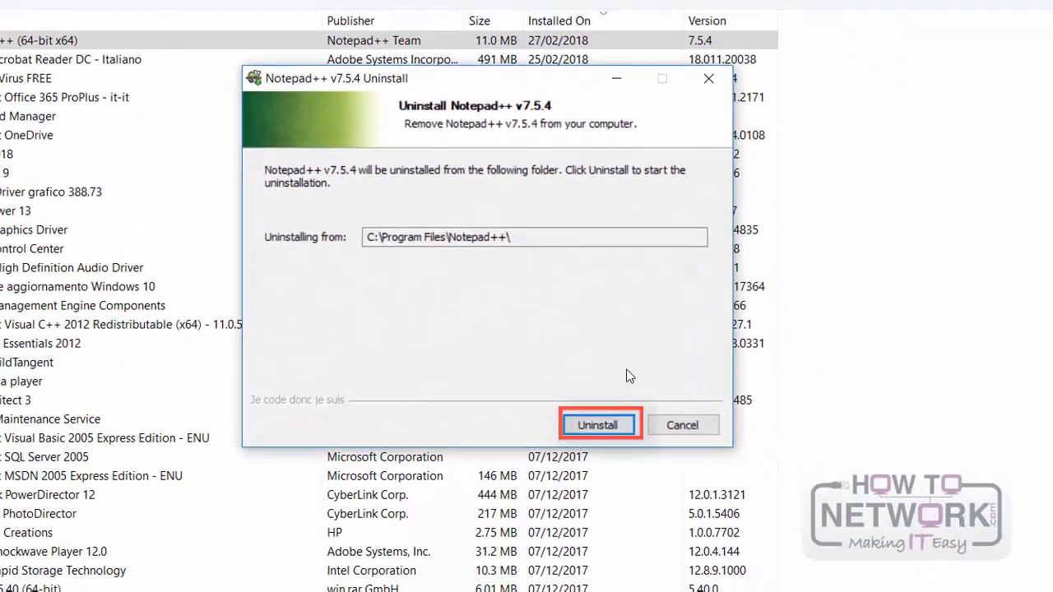
pyautogui.click(597, 426)
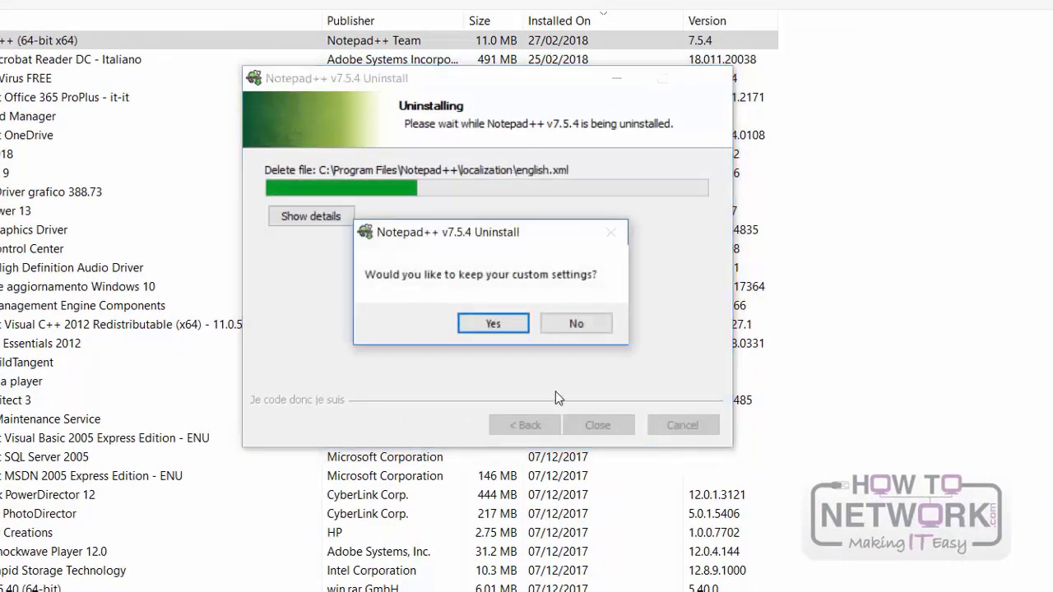
pyautogui.click(578, 323)
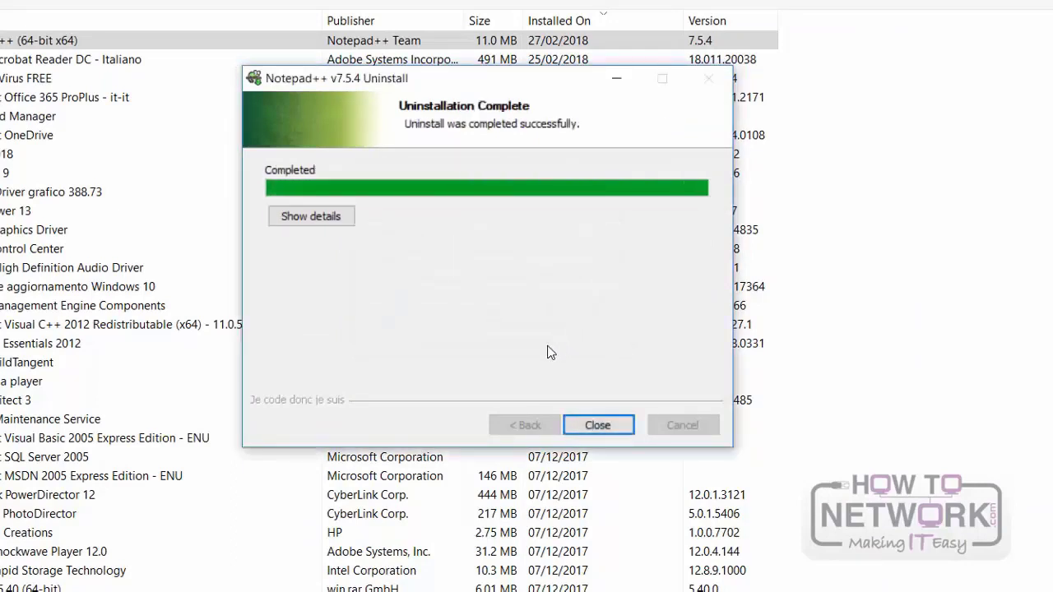
pyautogui.click(598, 424)
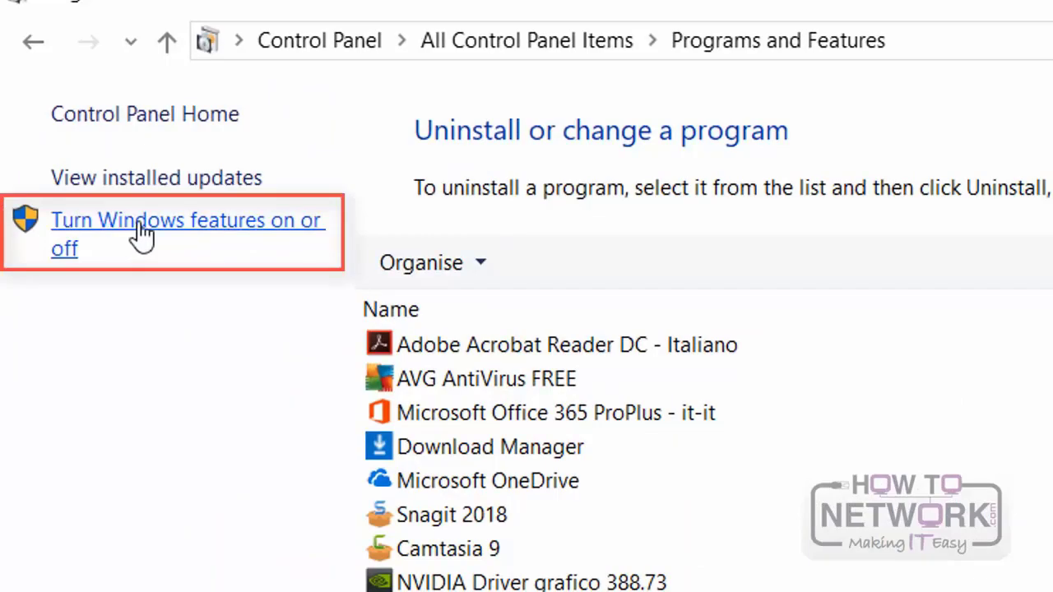
# Step: Turn on the Telnet Client Windows feature, apply the change and close the Windows Features dialog
pyautogui.click(142, 235)
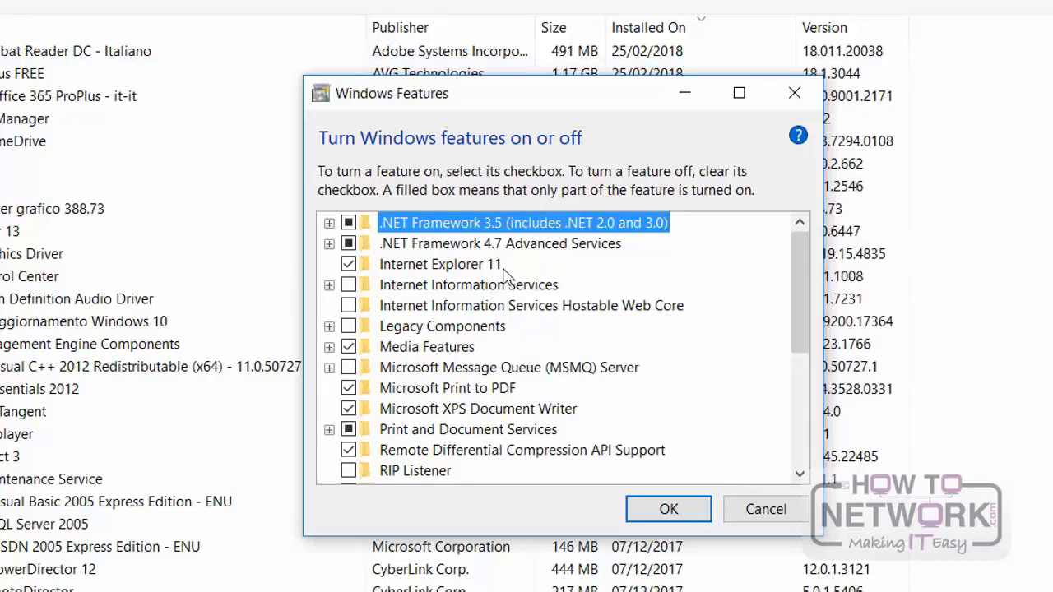
pyautogui.scroll(-3, 504, 279)
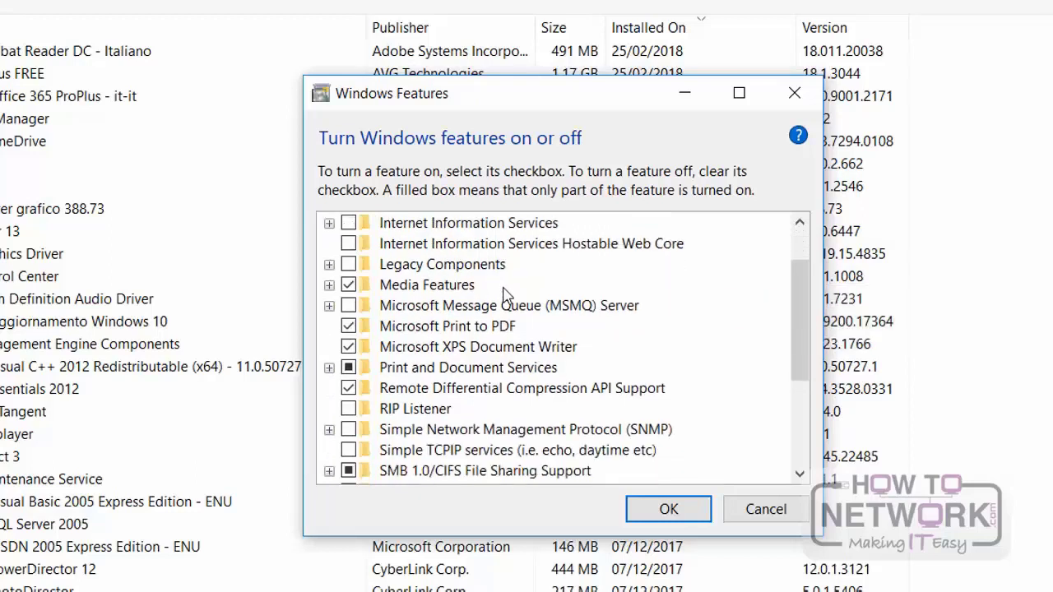
pyautogui.scroll(-5, 506, 296)
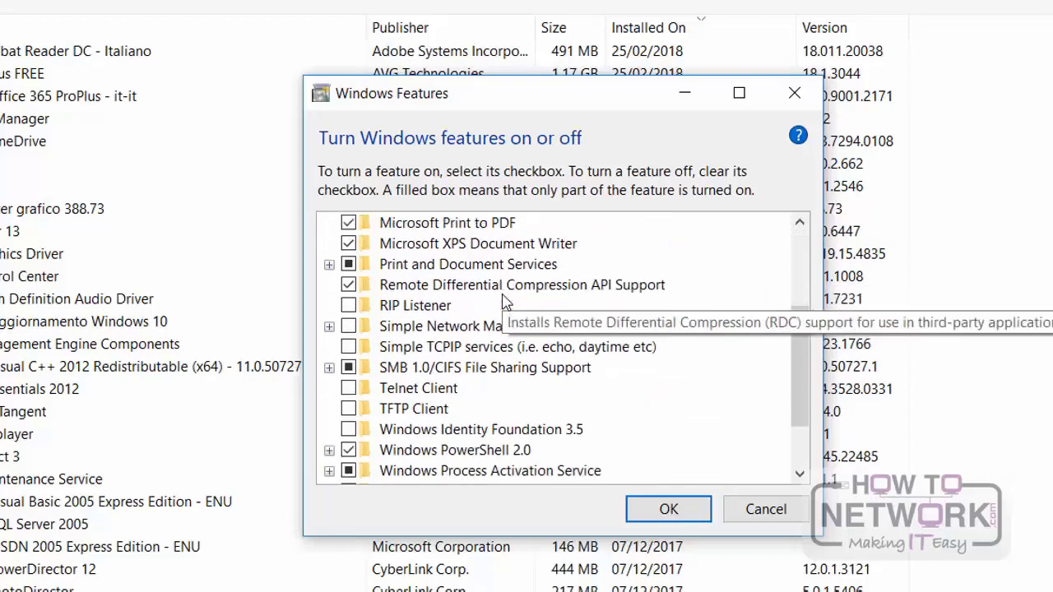
pyautogui.scroll(-2, 505, 303)
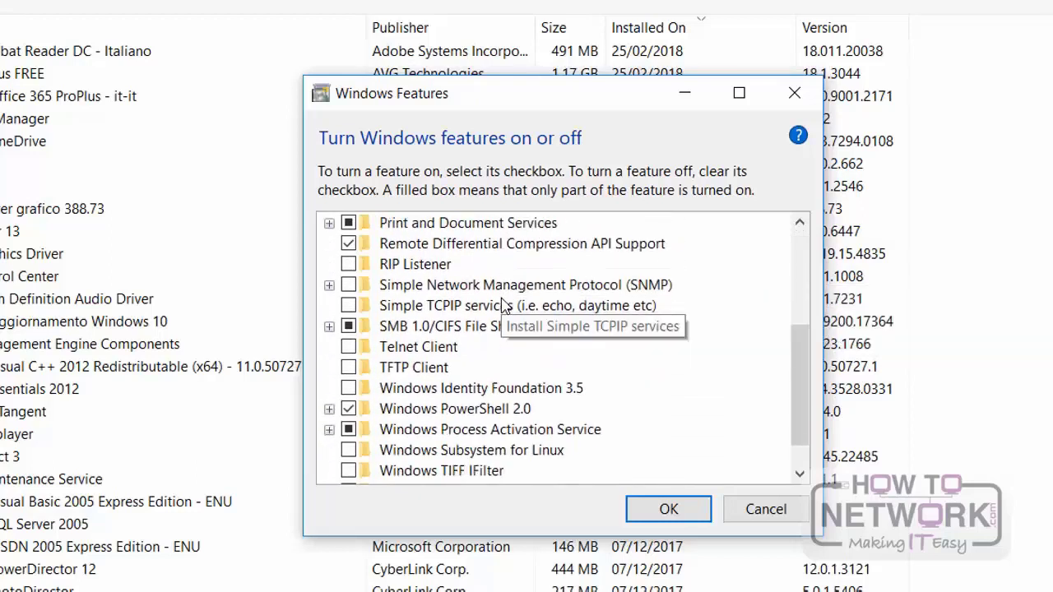
pyautogui.click(348, 347)
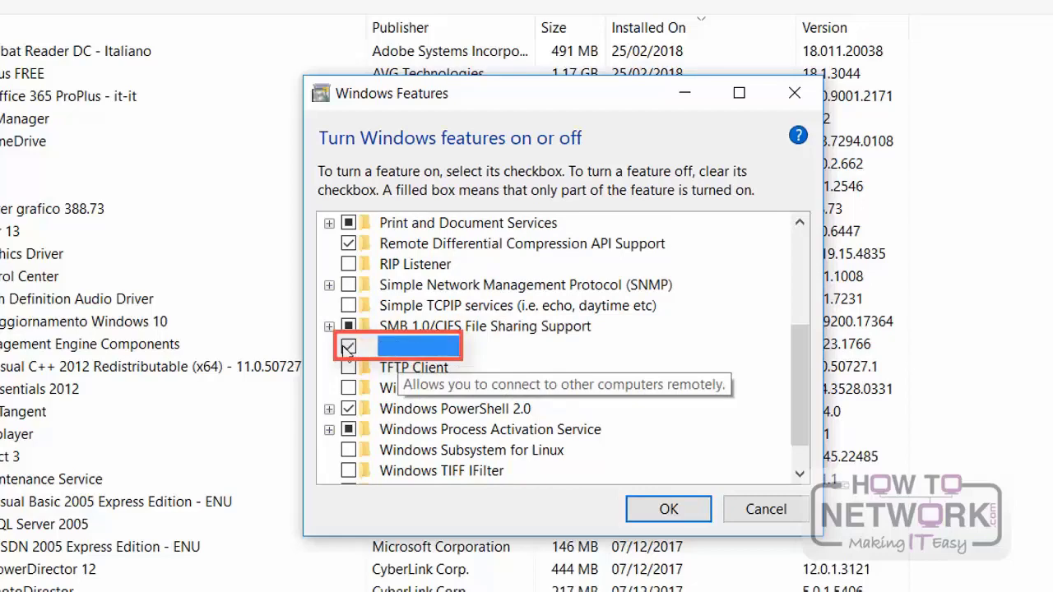
pyautogui.click(666, 509)
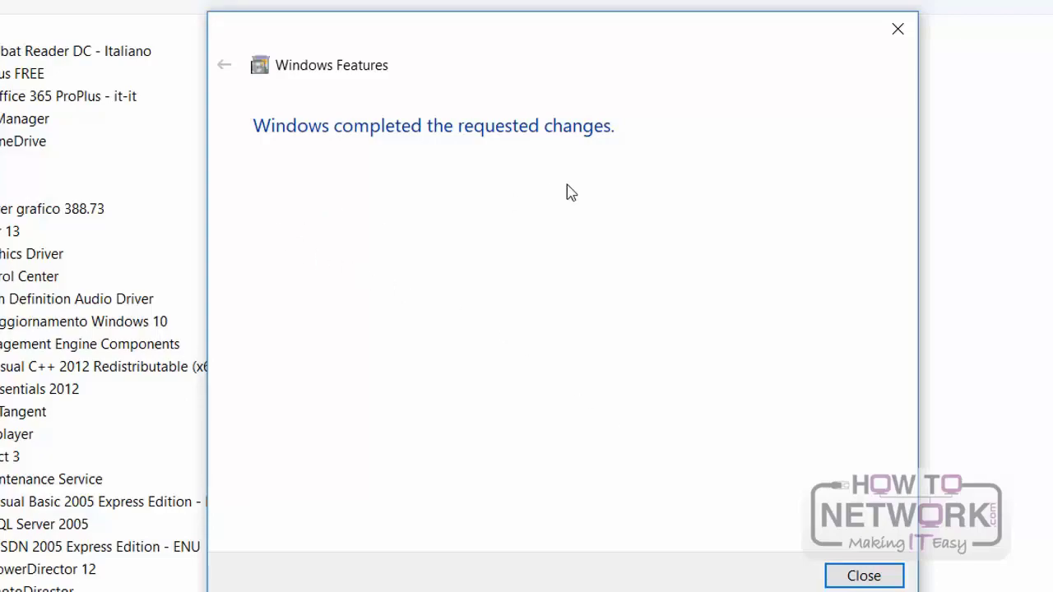
pyautogui.click(864, 576)
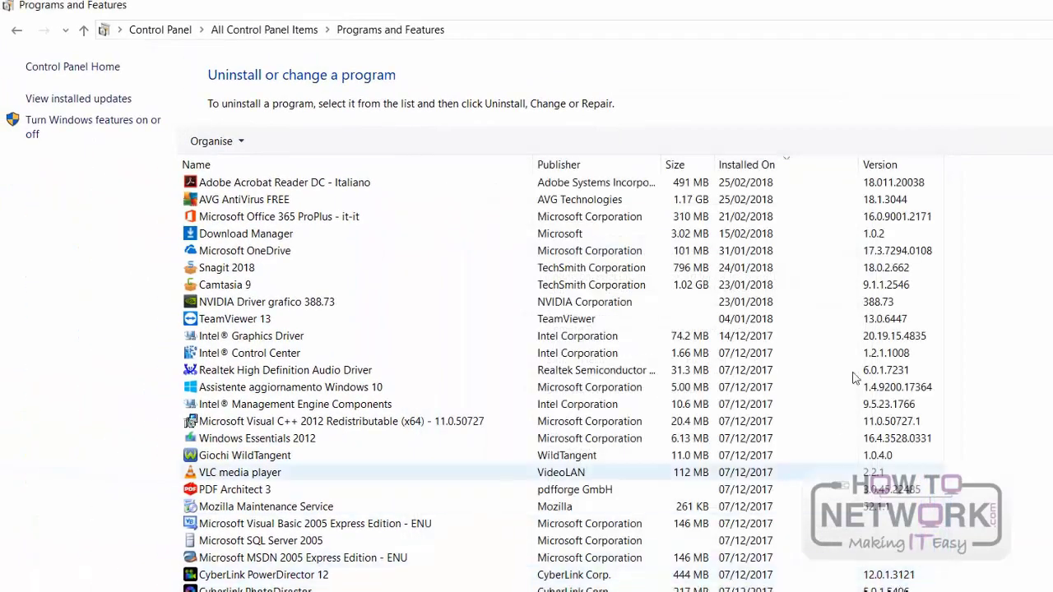
# Step: Check the Telnet Client entry in the Windows features list, cancel the dialog, and close Programs and Features
pyautogui.click(96, 130)
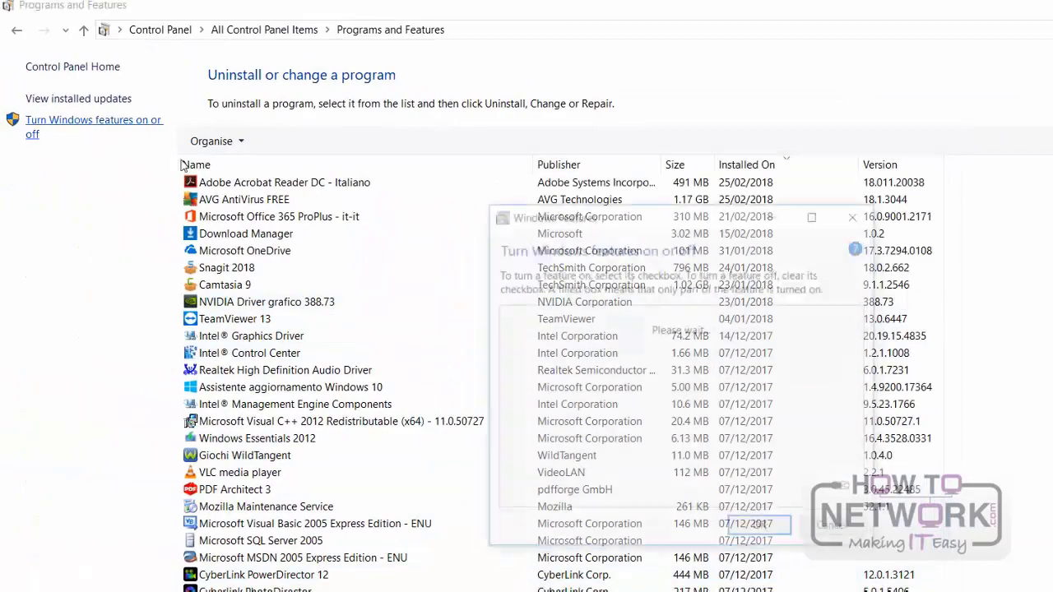
pyautogui.scroll(-5, 526, 362)
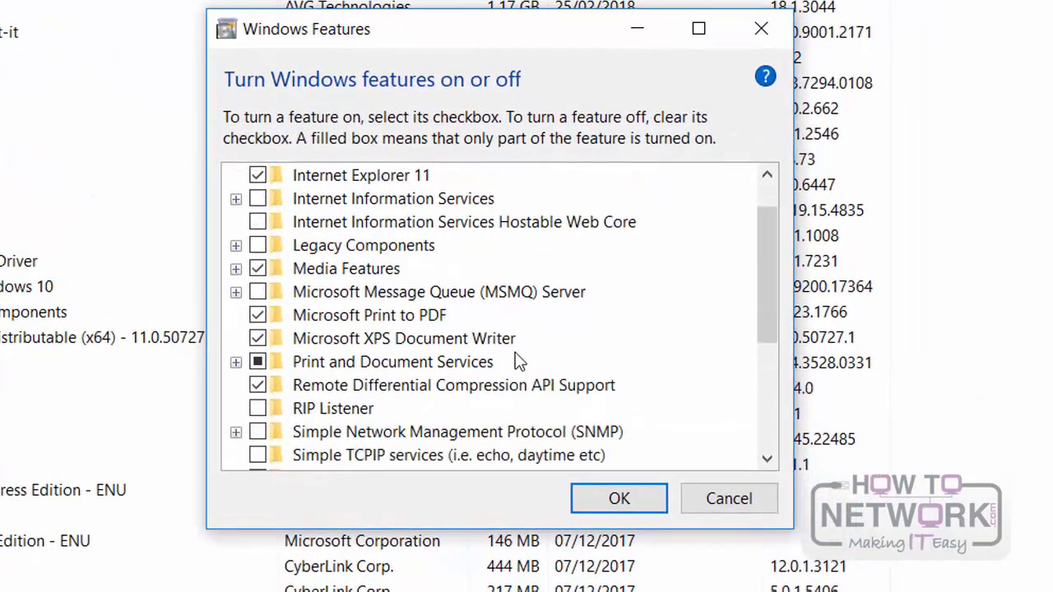
pyautogui.moveTo(302, 438)
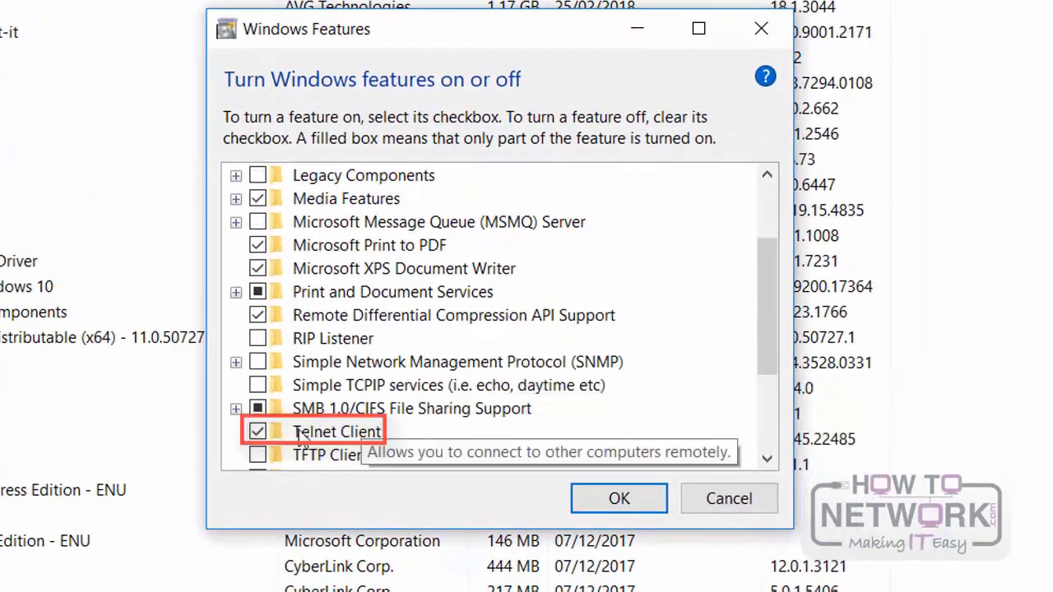
pyautogui.click(352, 436)
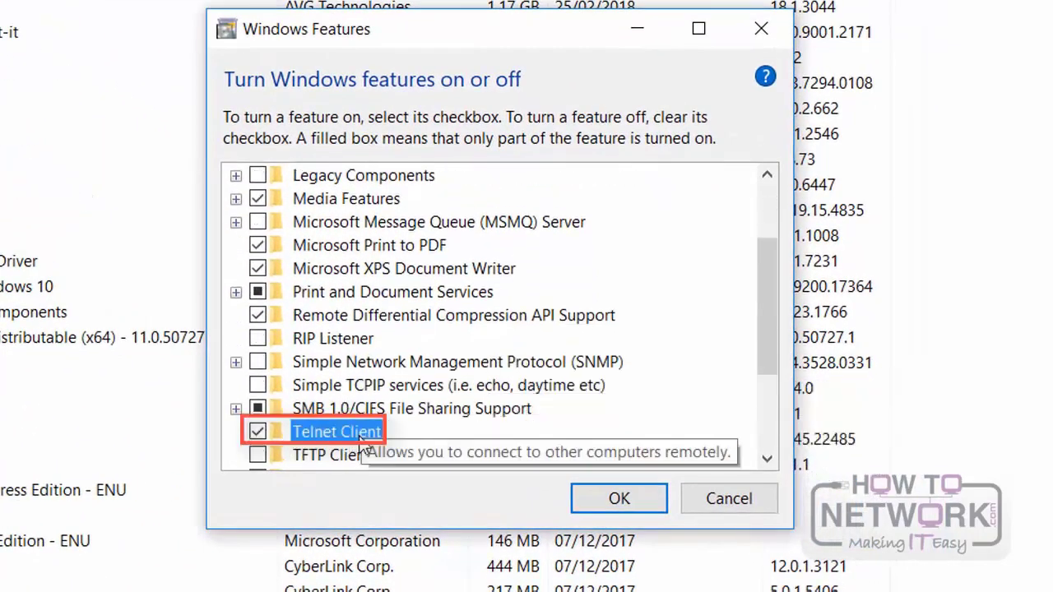
pyautogui.click(769, 502)
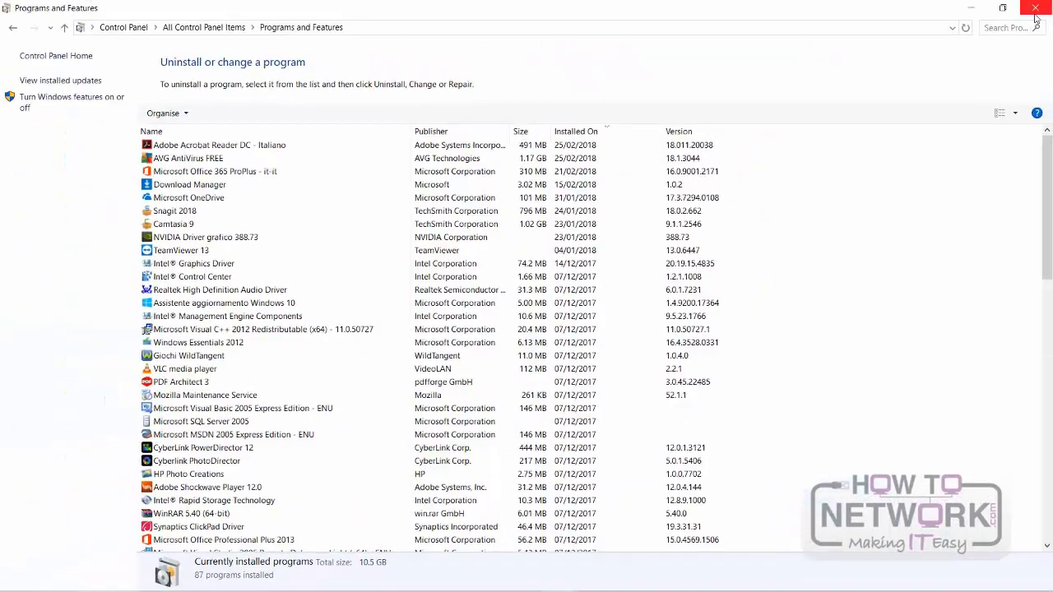
pyautogui.click(1035, 9)
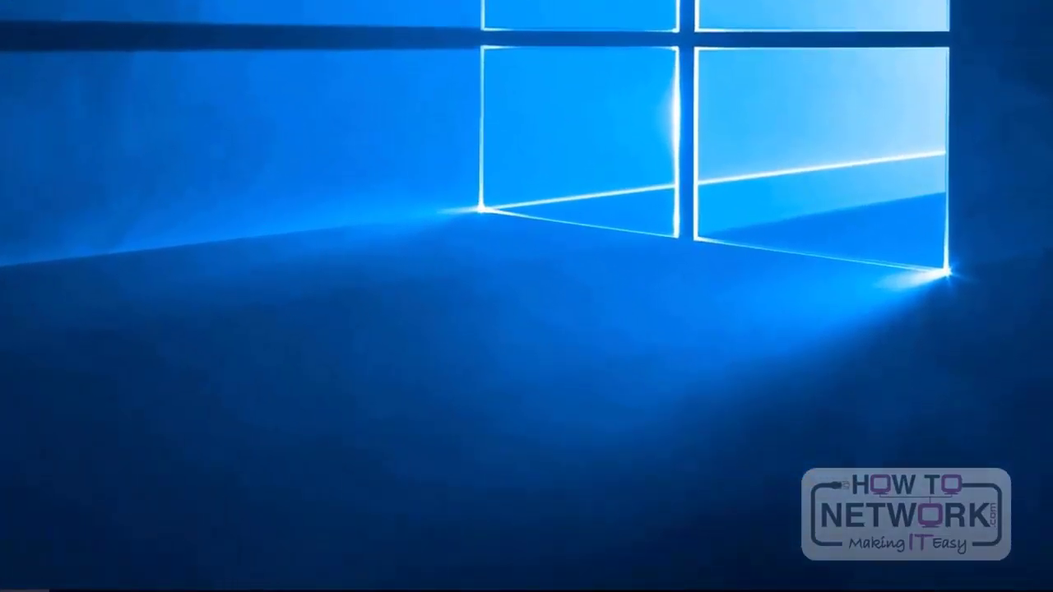
# Step: Open Task Manager and examine the app history's resource usage per app, with the Name column widened
pyautogui.rightClick(371, 586)
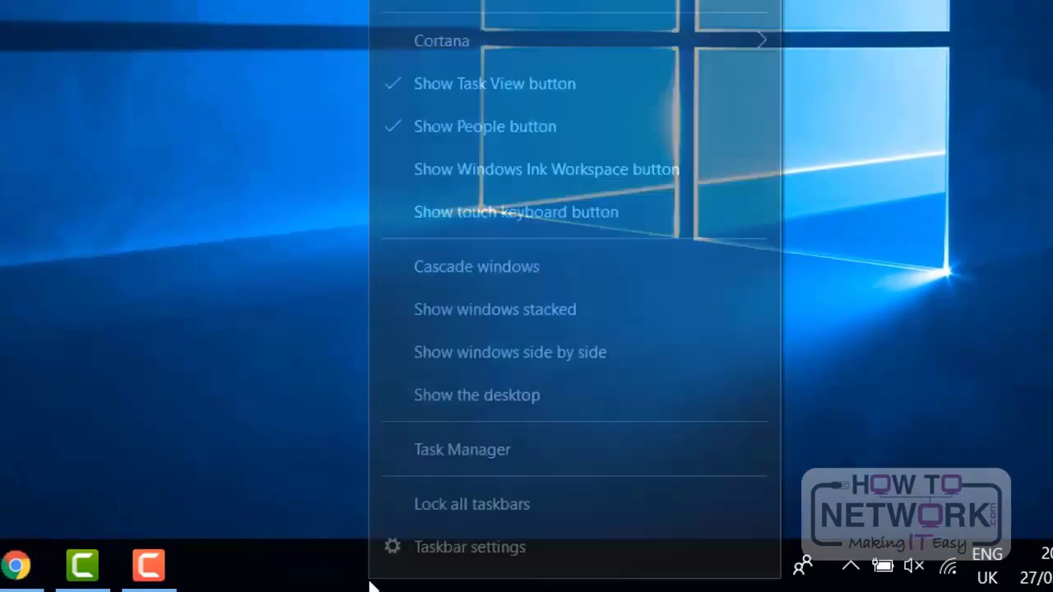
pyautogui.click(465, 455)
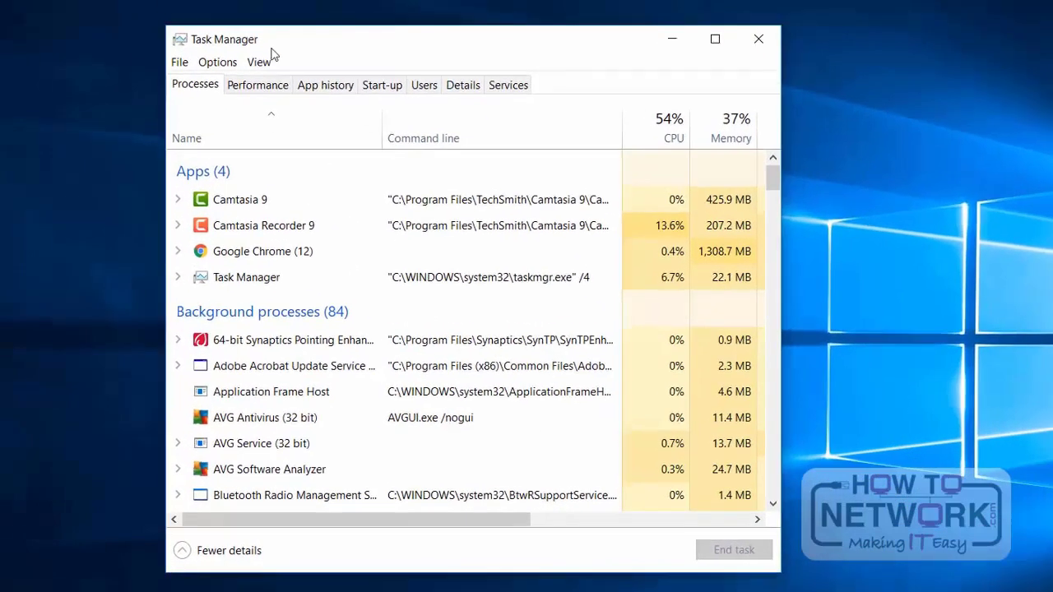
pyautogui.click(329, 93)
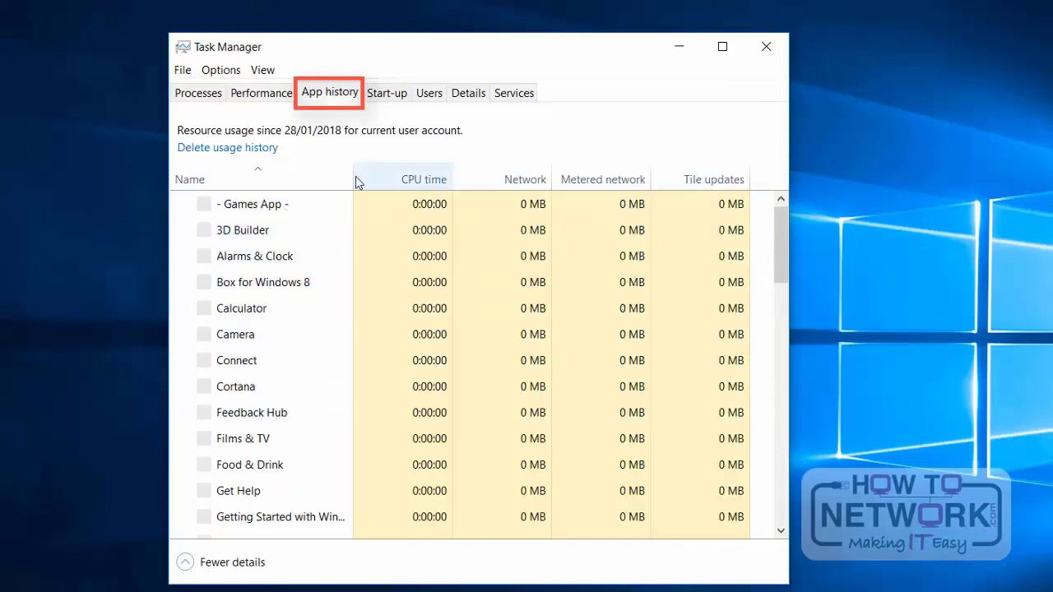
pyautogui.moveTo(355, 181); pyautogui.dragTo(456, 180)
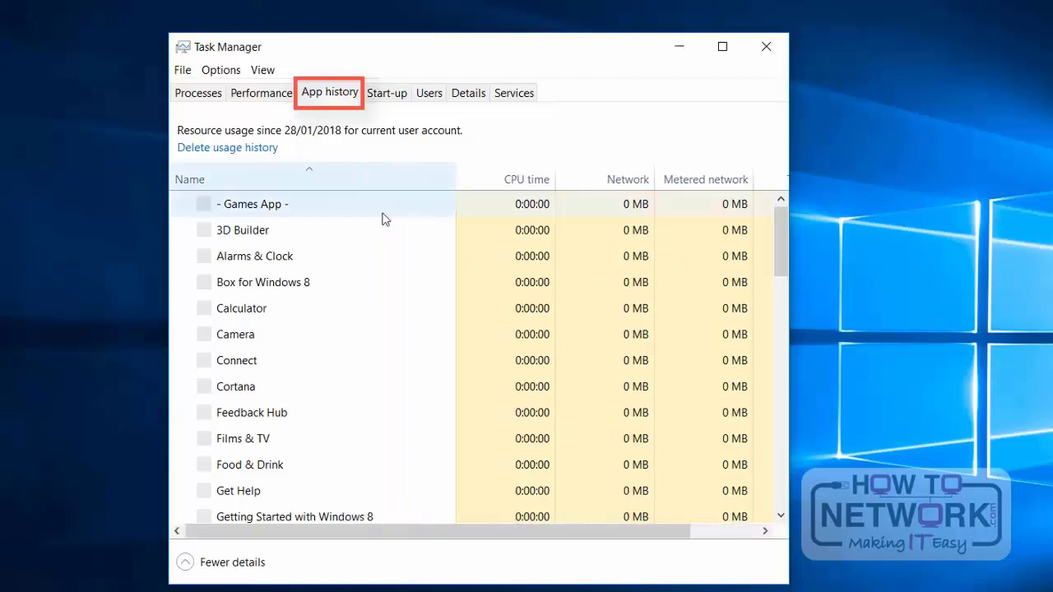
pyautogui.scroll(-2, 335, 277)
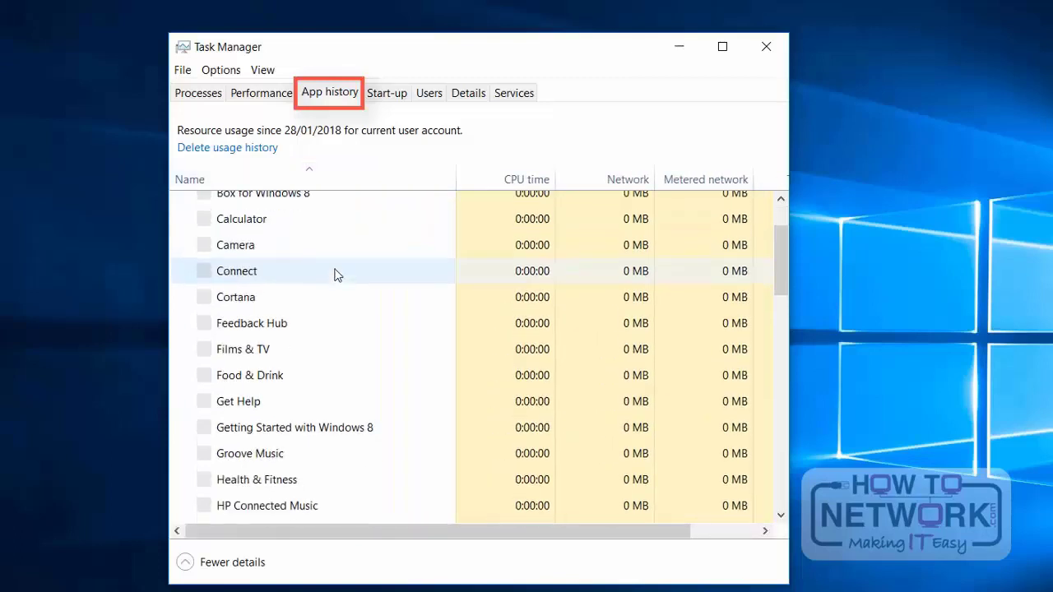
pyautogui.scroll(-3, 336, 275)
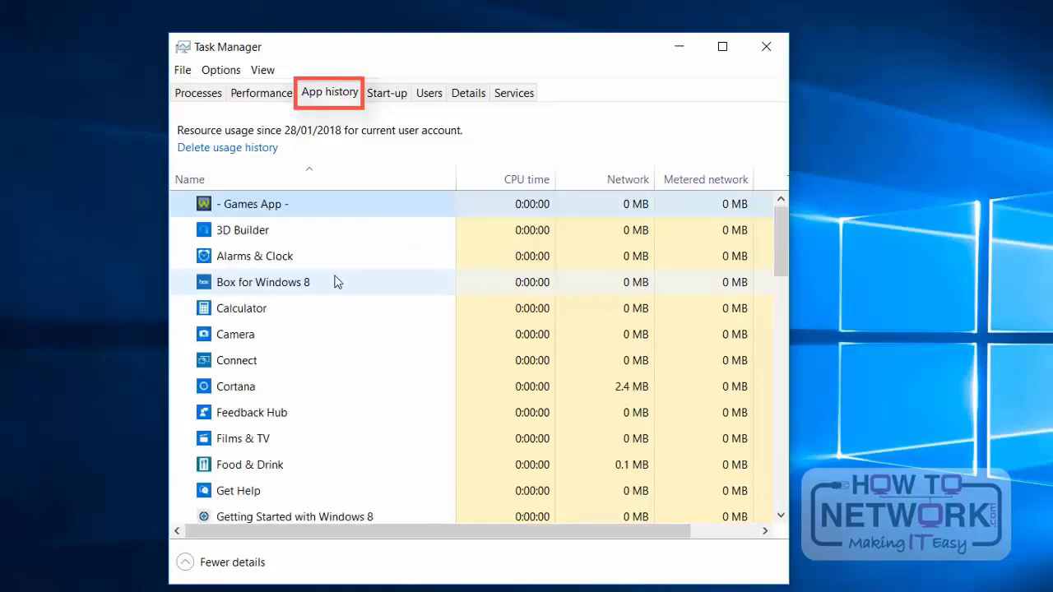
pyautogui.scroll(-1, 335, 284)
pyautogui.scroll(-3, 336, 286)
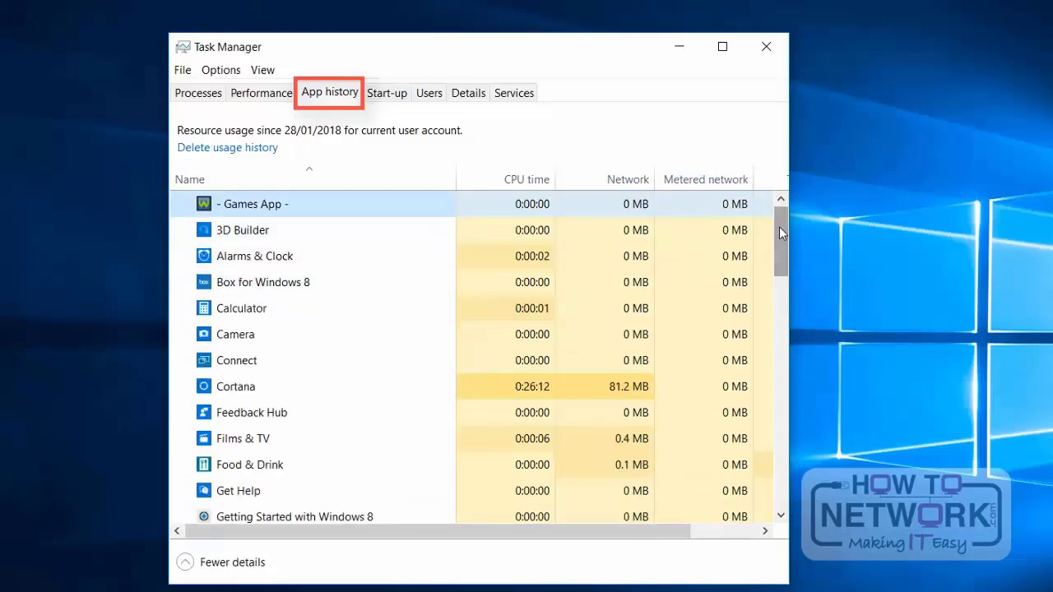
pyautogui.moveTo(780, 226)
pyautogui.mouseDown()
pyautogui.moveTo(786, 458)
pyautogui.moveTo(777, 358)
pyautogui.moveTo(789, 217)
pyautogui.mouseUp()
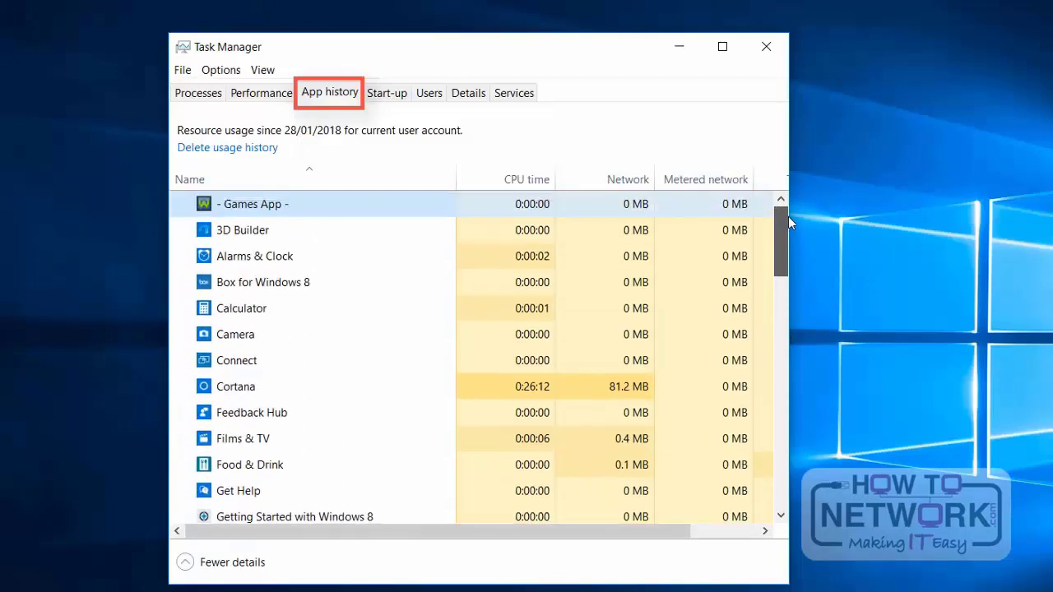
# Step: Show the start-up programs in a window wide enough for the Start-up impact column, and inspect the Spotify and Spotify Web Helper entries
pyautogui.click(388, 94)
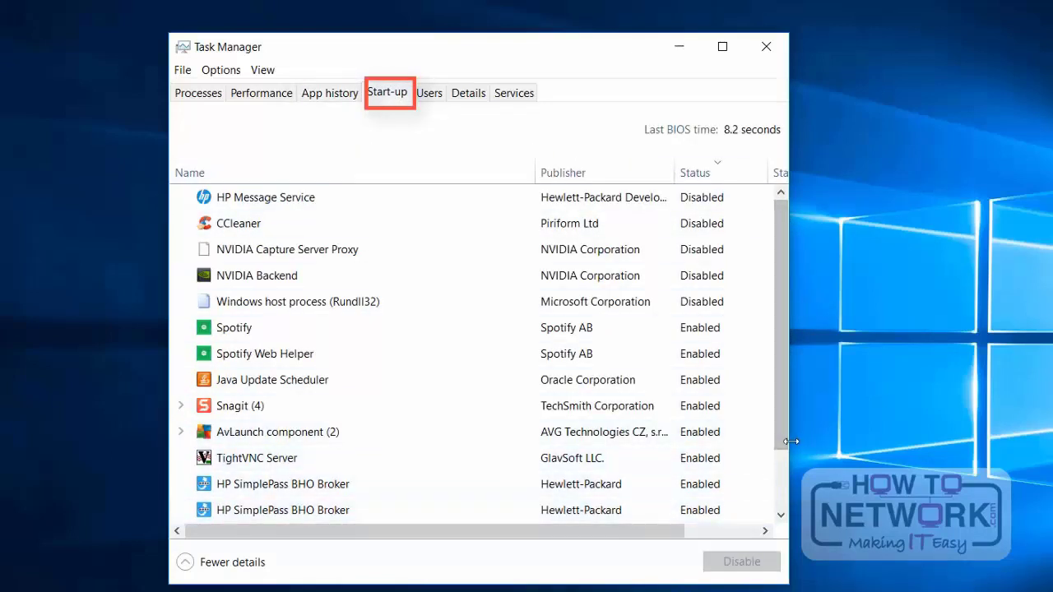
pyautogui.moveTo(788, 438); pyautogui.dragTo(991, 435)
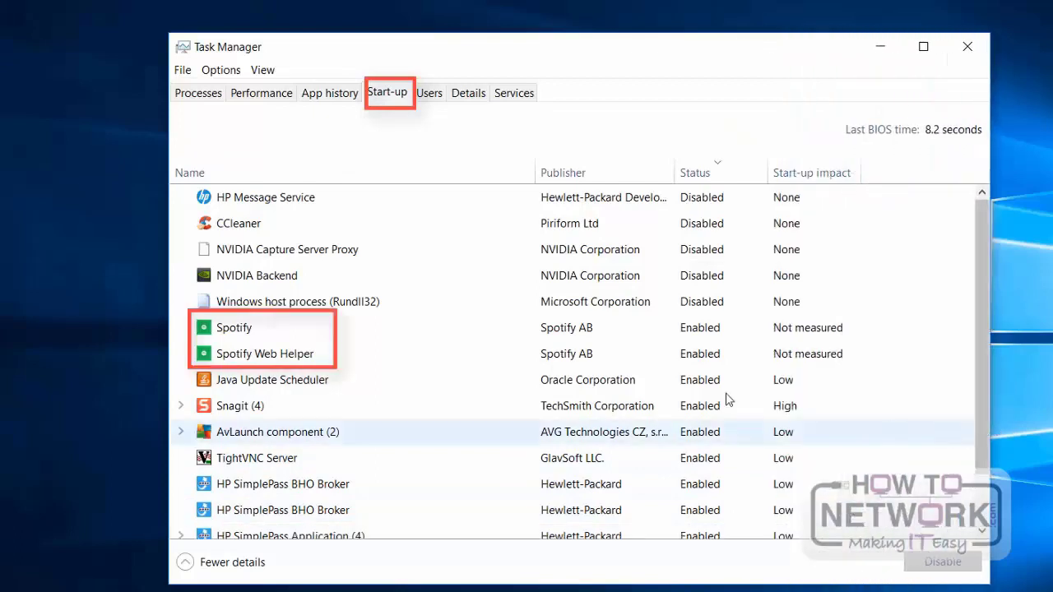
pyautogui.click(230, 335)
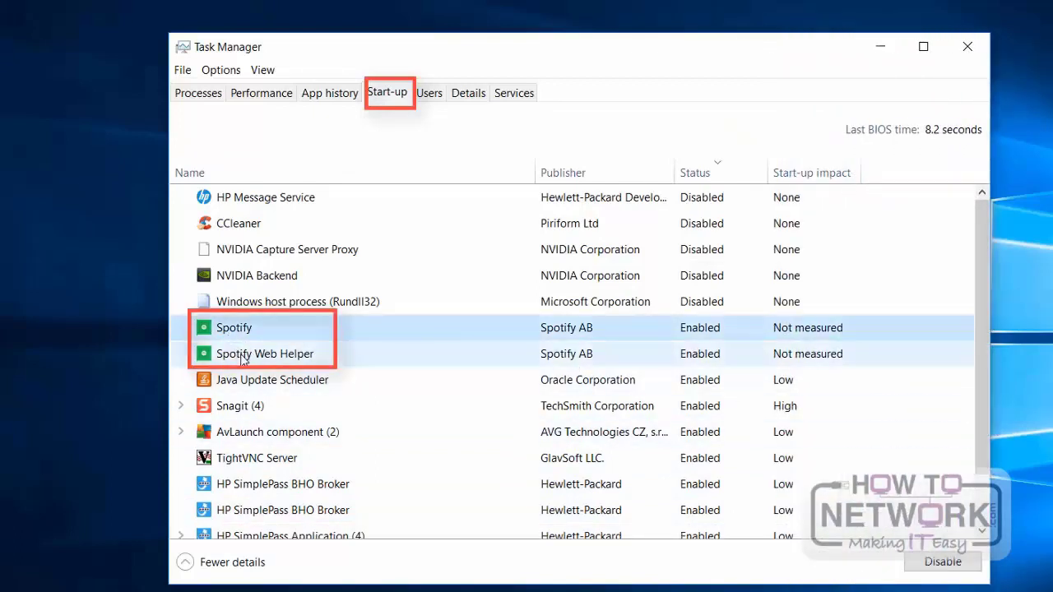
pyautogui.click(243, 360)
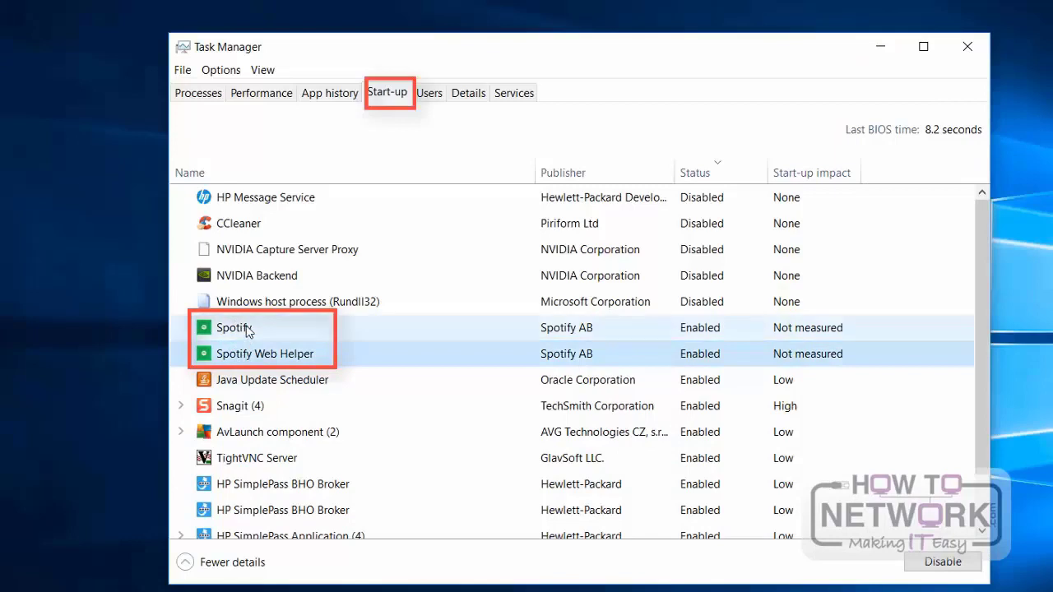
# Step: Sort the start-up programs by status with the enabled ones first, and look through the list
pyautogui.click(711, 168)
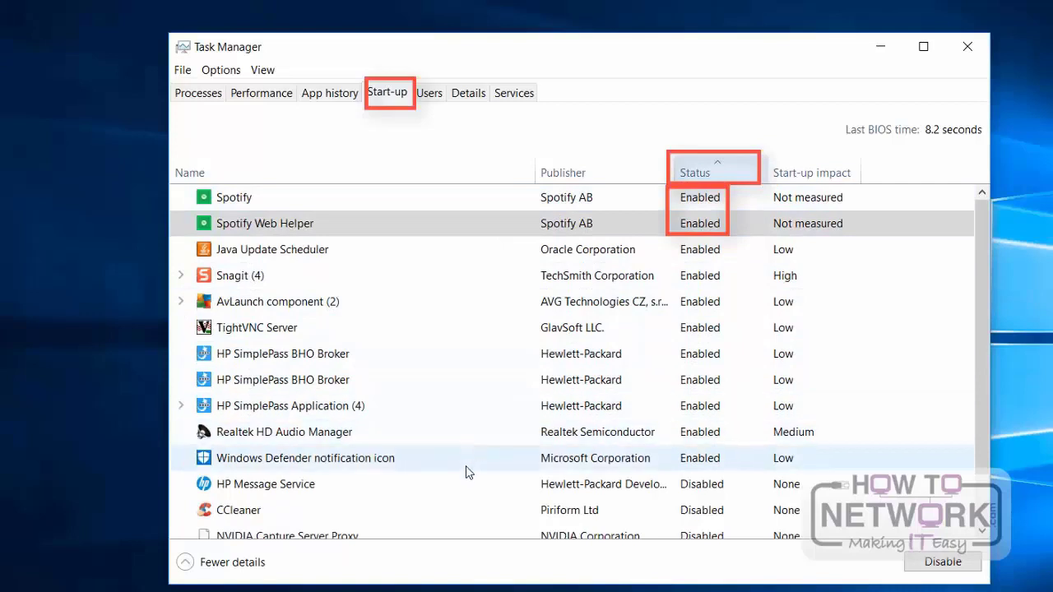
pyautogui.scroll(-1, 461, 442)
pyautogui.scroll(-2, 461, 442)
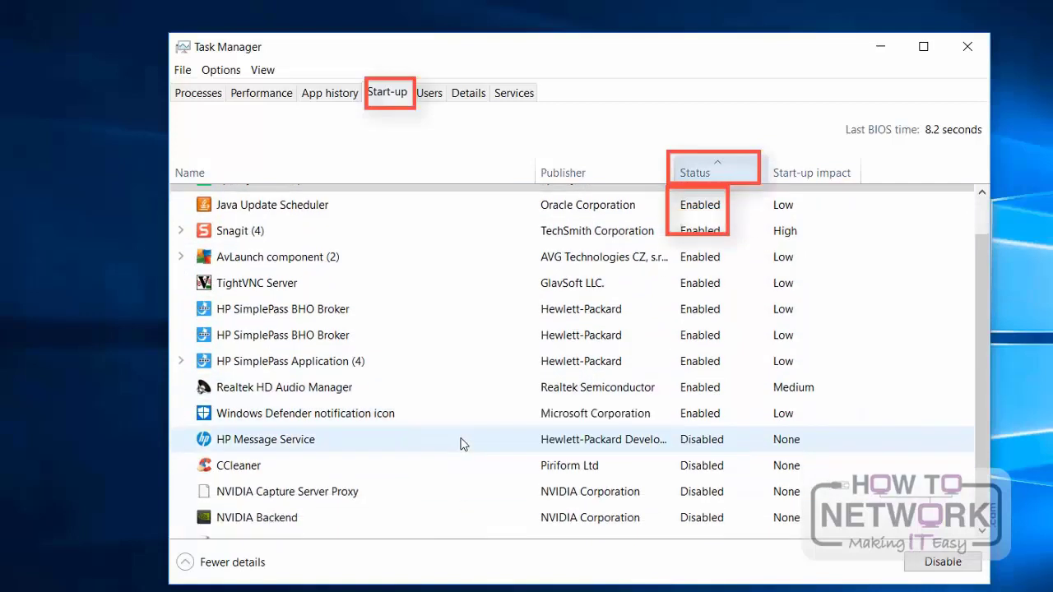
pyautogui.scroll(1, 461, 442)
pyautogui.scroll(2, 519, 424)
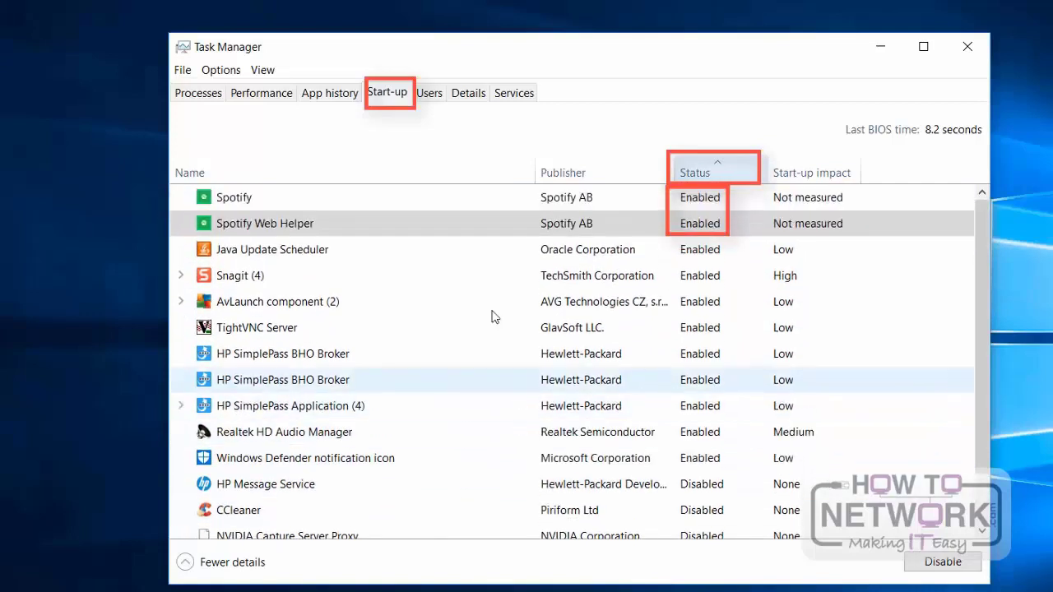
# Step: Disable Spotify and Spotify Web Helper at start-up, and close Task Manager
pyautogui.rightClick(336, 198)
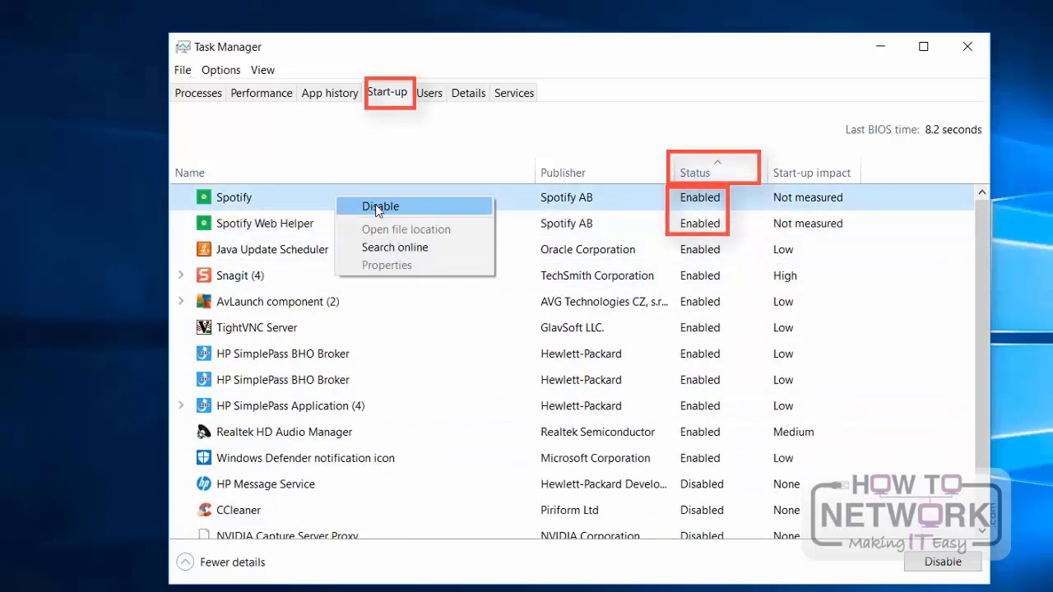
pyautogui.click(375, 205)
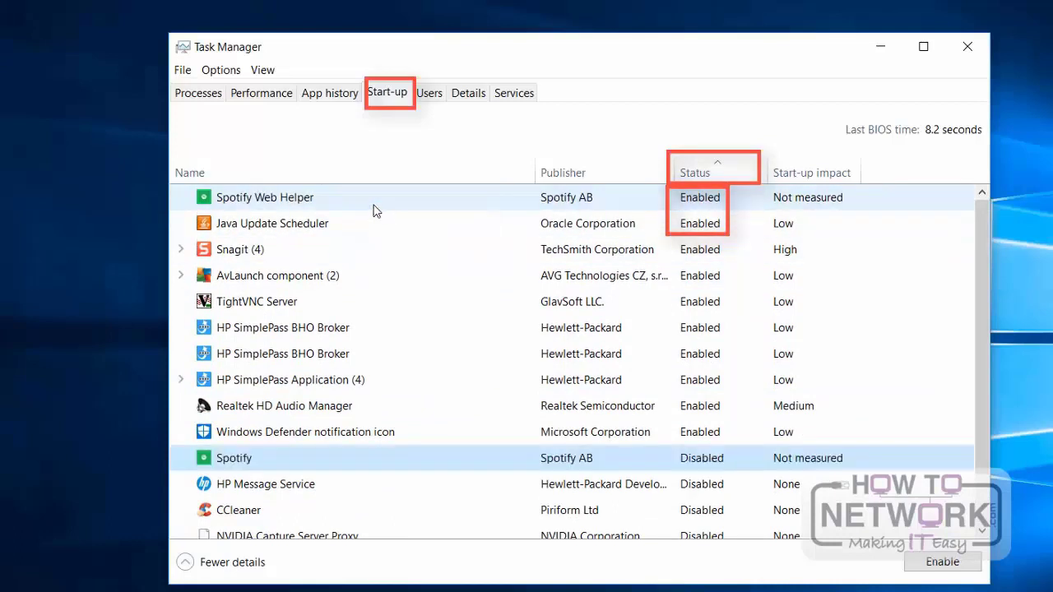
pyautogui.rightClick(287, 205)
pyautogui.click(331, 211)
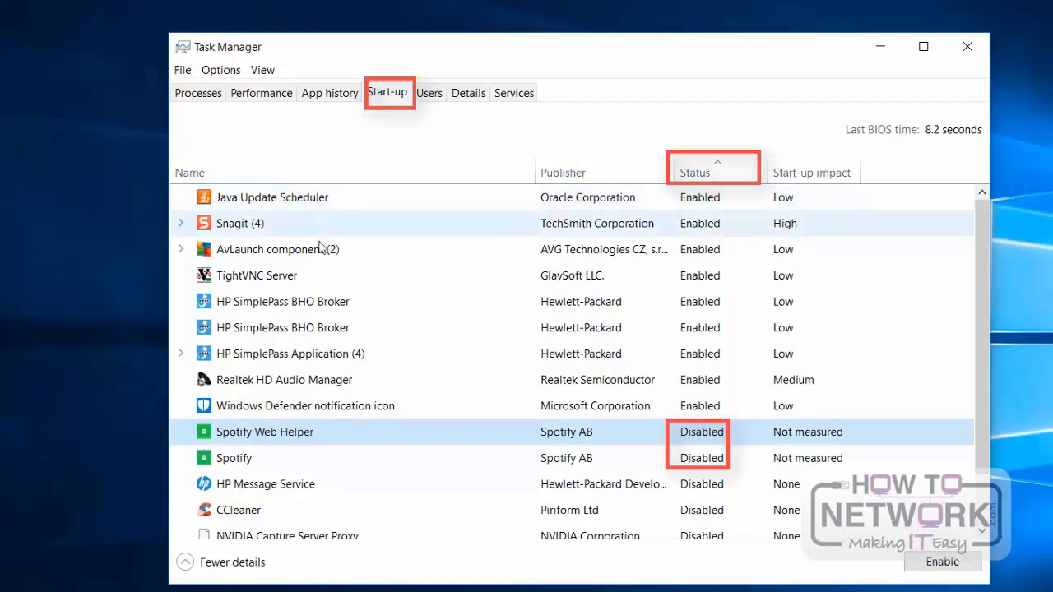
pyautogui.click(968, 49)
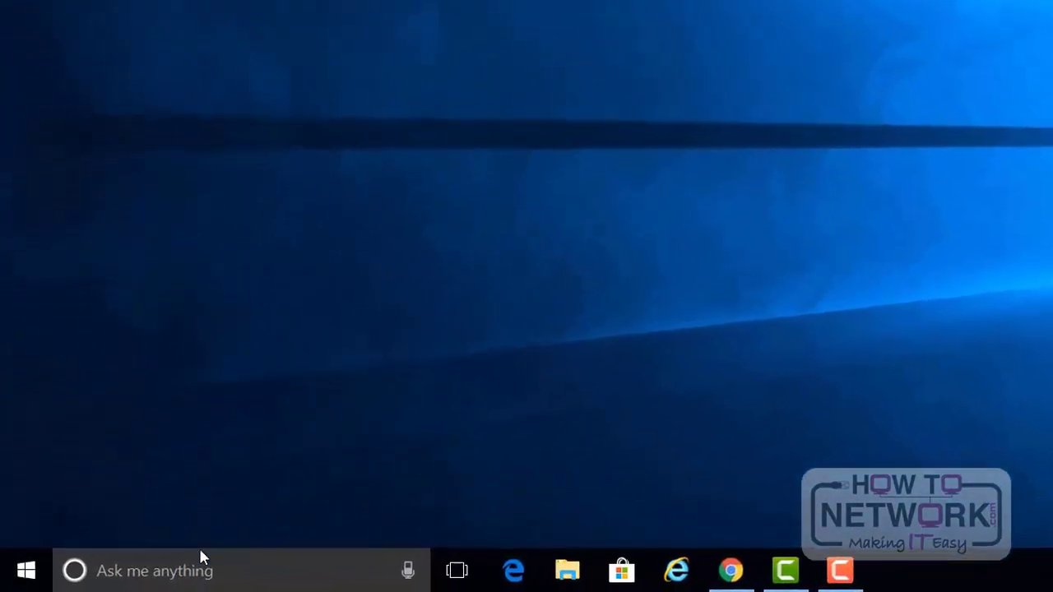
# Step: Search Windows for Windows Defender, open Windows Defender Security Centre, and show its App & browser control settings
pyautogui.click(206, 571)
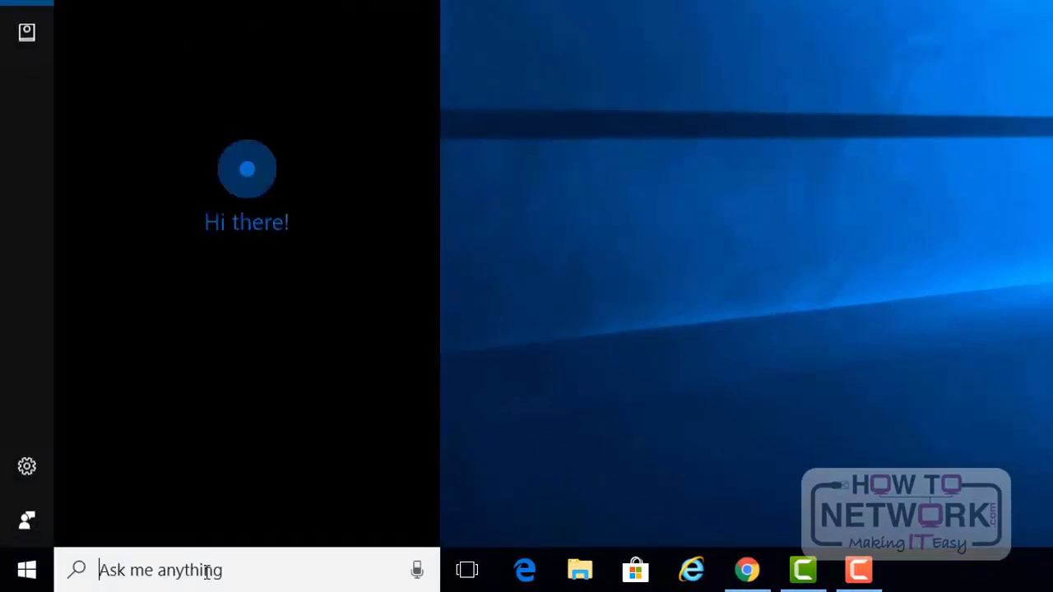
pyautogui.write('wind')
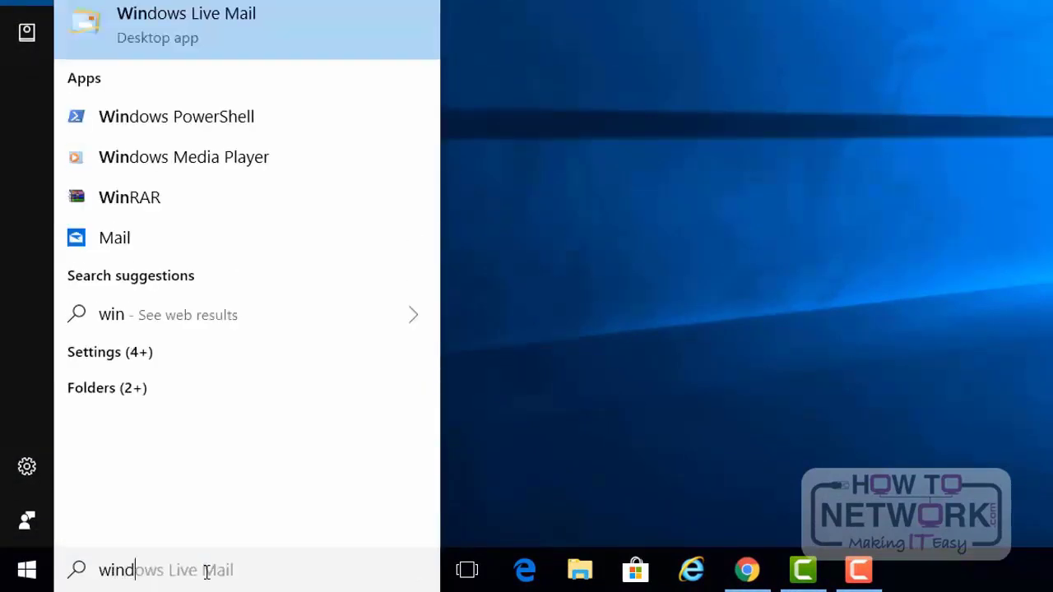
pyautogui.write('ows de')
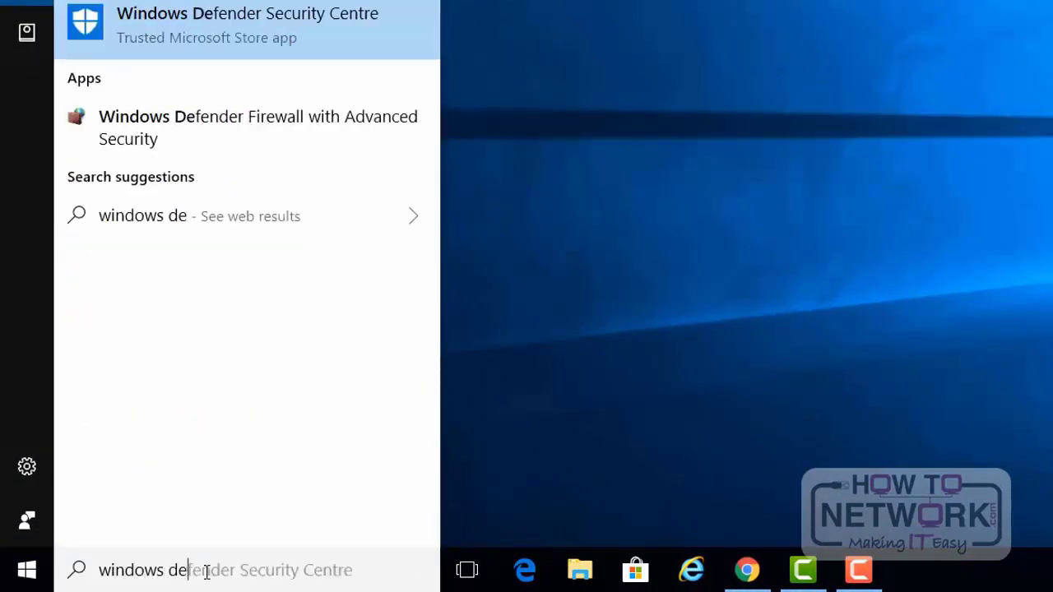
pyautogui.click(311, 20)
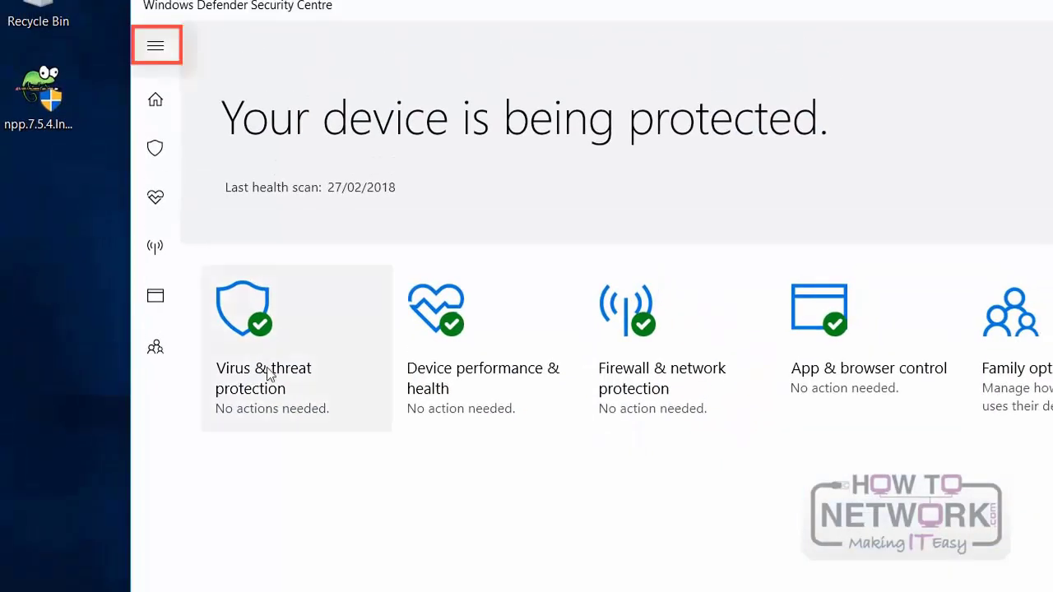
pyautogui.click(153, 47)
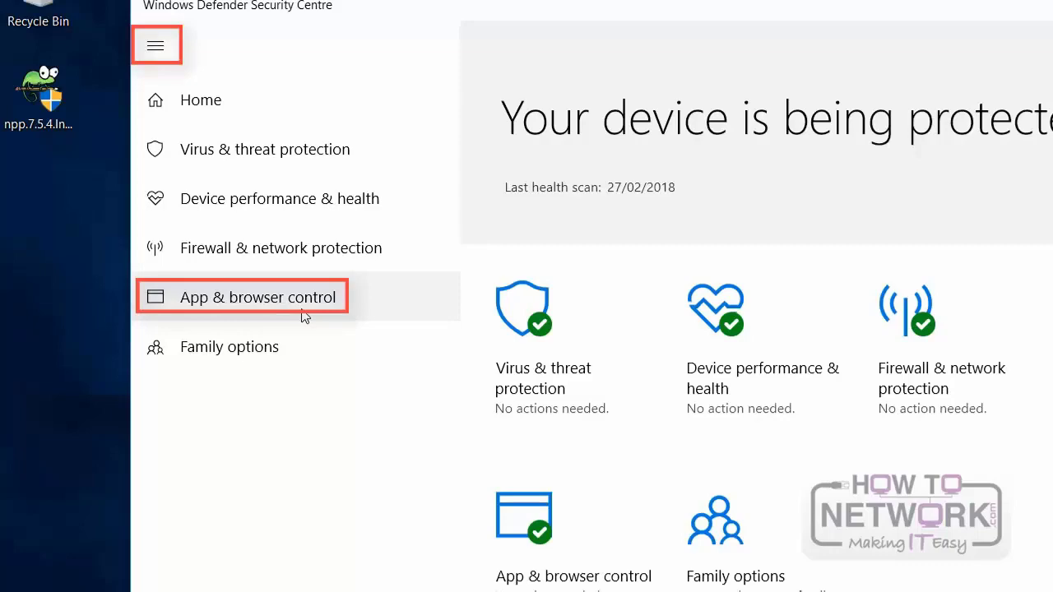
pyautogui.click(304, 316)
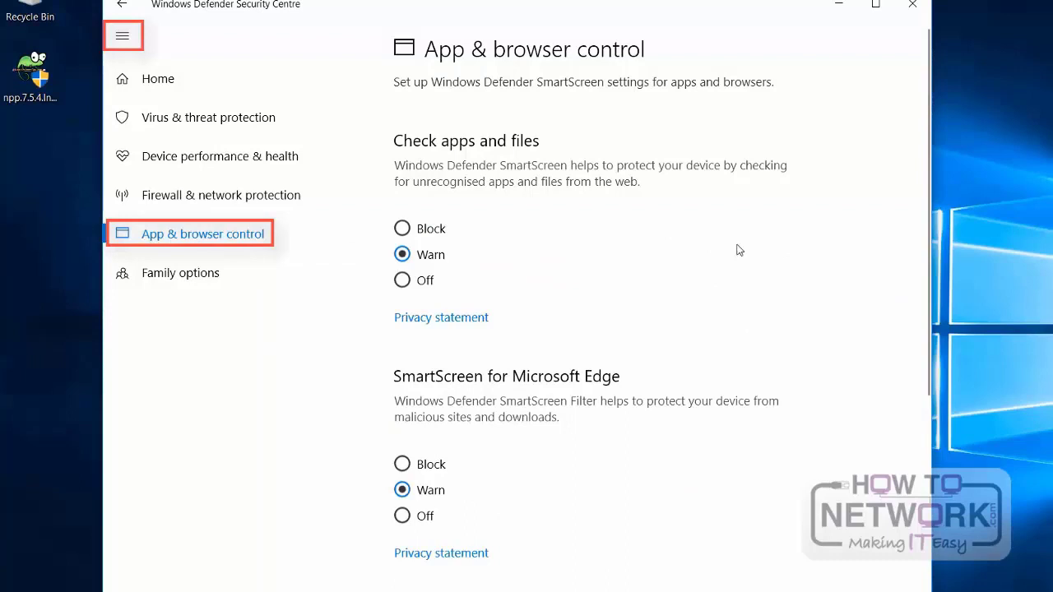
# Step: Try the Off and Block settings of SmartScreen for Microsoft Edge, and set it back to Warn
pyautogui.scroll(-4, 738, 249)
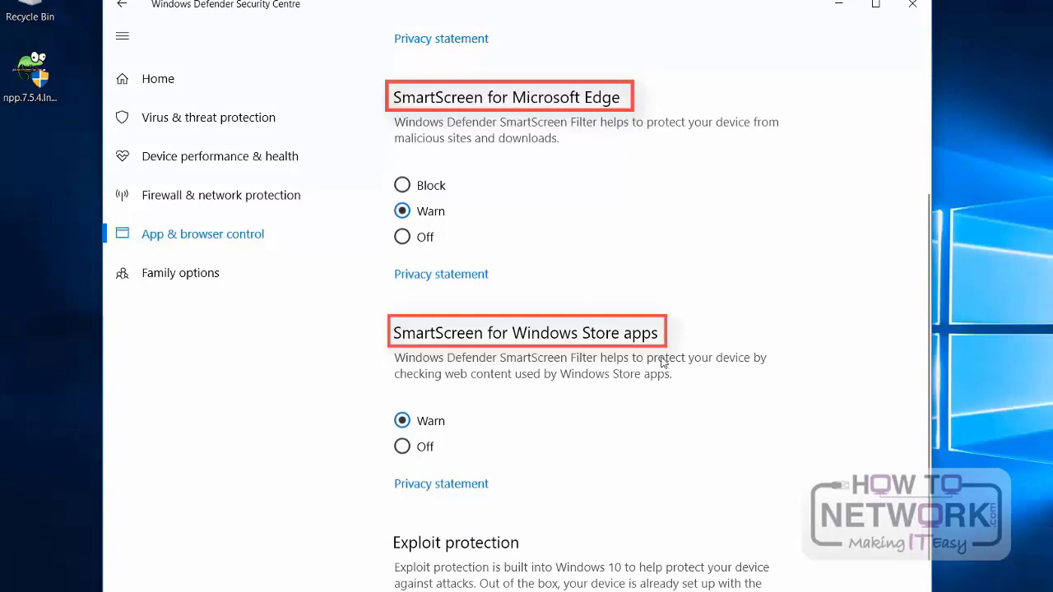
pyautogui.click(421, 237)
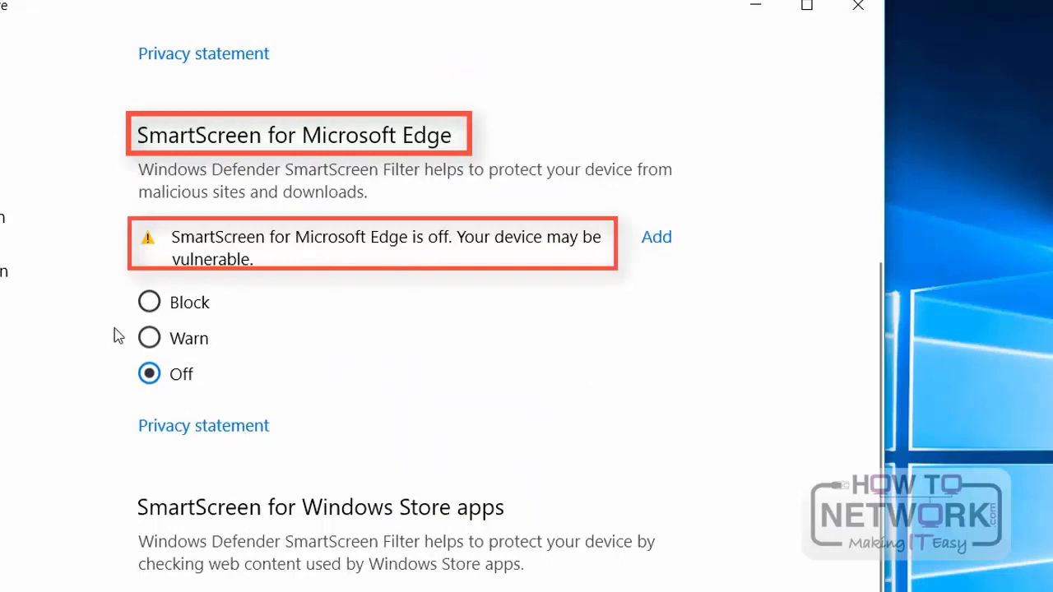
pyautogui.click(149, 302)
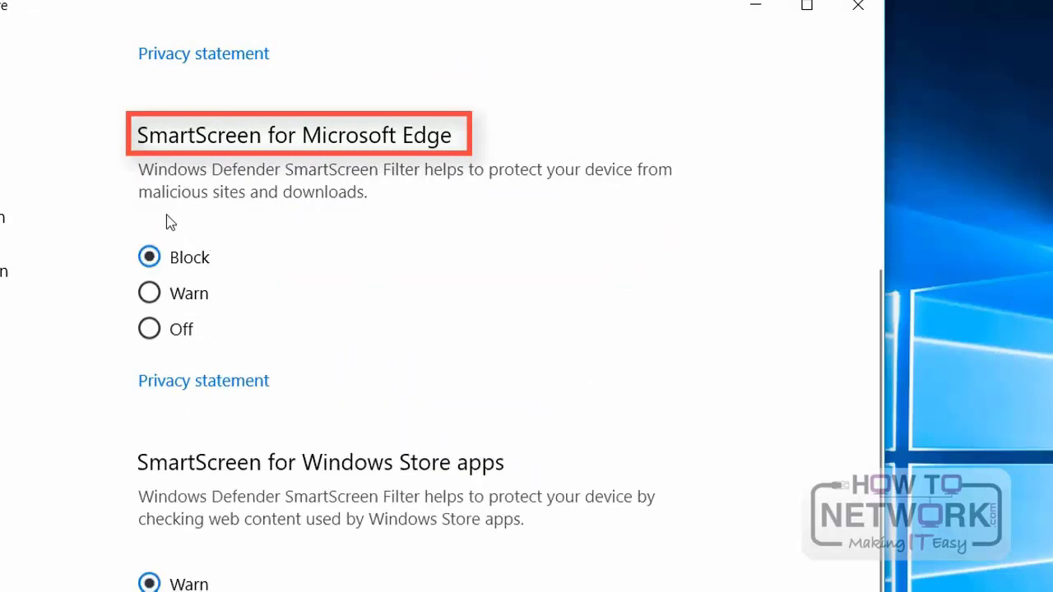
pyautogui.click(201, 304)
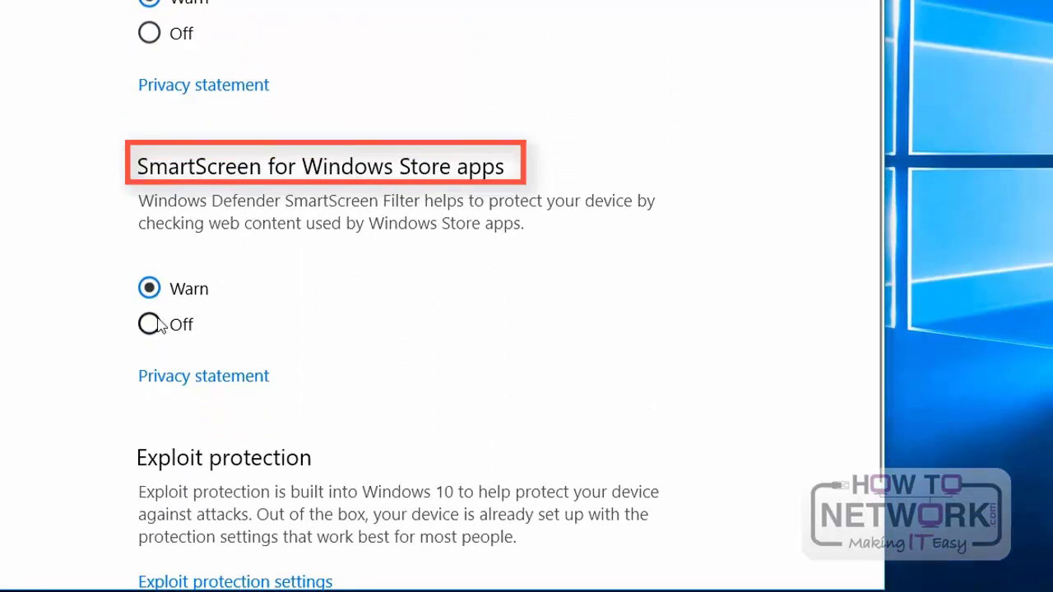
# Step: Turn SmartScreen for Windows Store apps off, set it back to Warn, and close the security centre
pyautogui.click(156, 328)
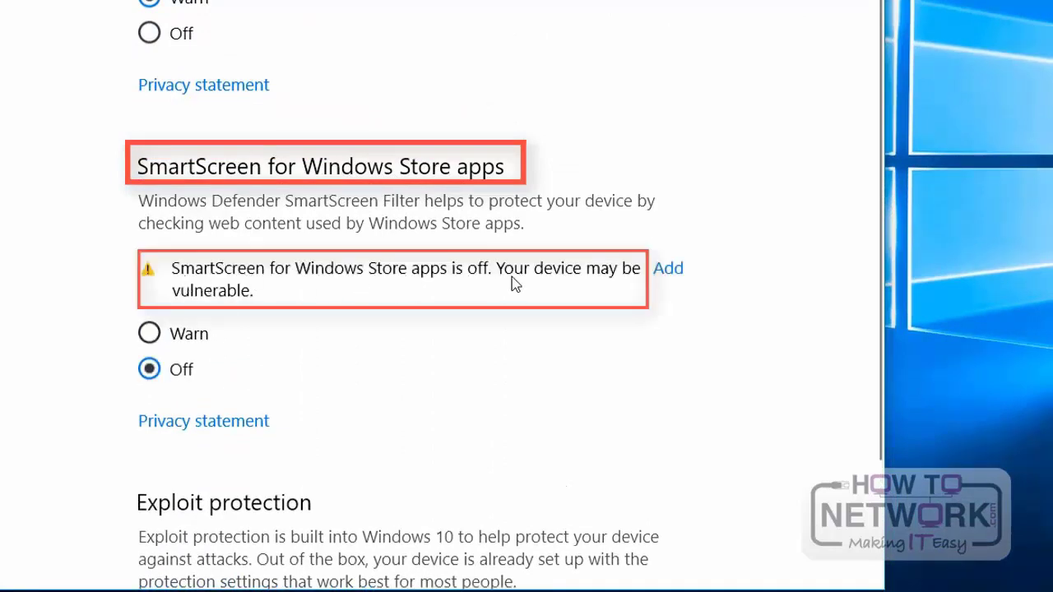
pyautogui.click(155, 337)
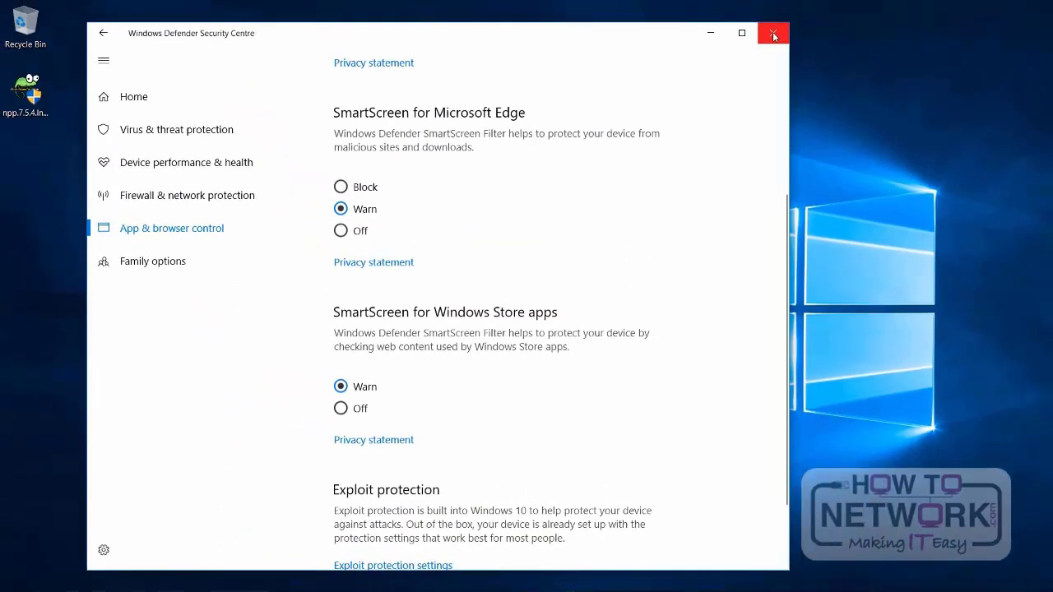
pyautogui.click(772, 33)
# Step: Switch to Internet Explorer, turn on Windows Defender SmartScreen in its safety settings, and close the browser
pyautogui.moveTo(477, 576)
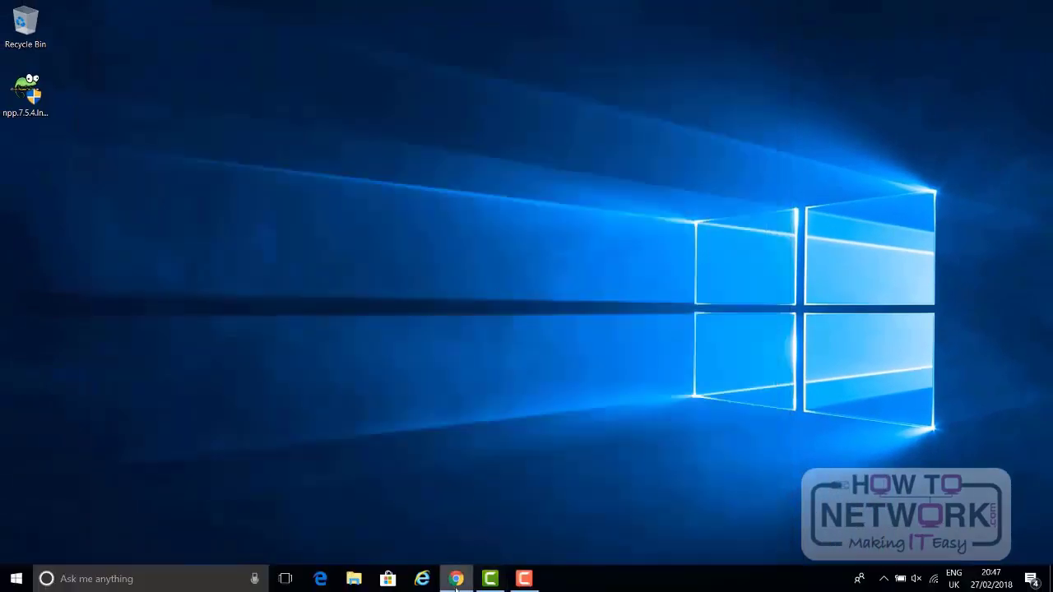
pyautogui.click(421, 581)
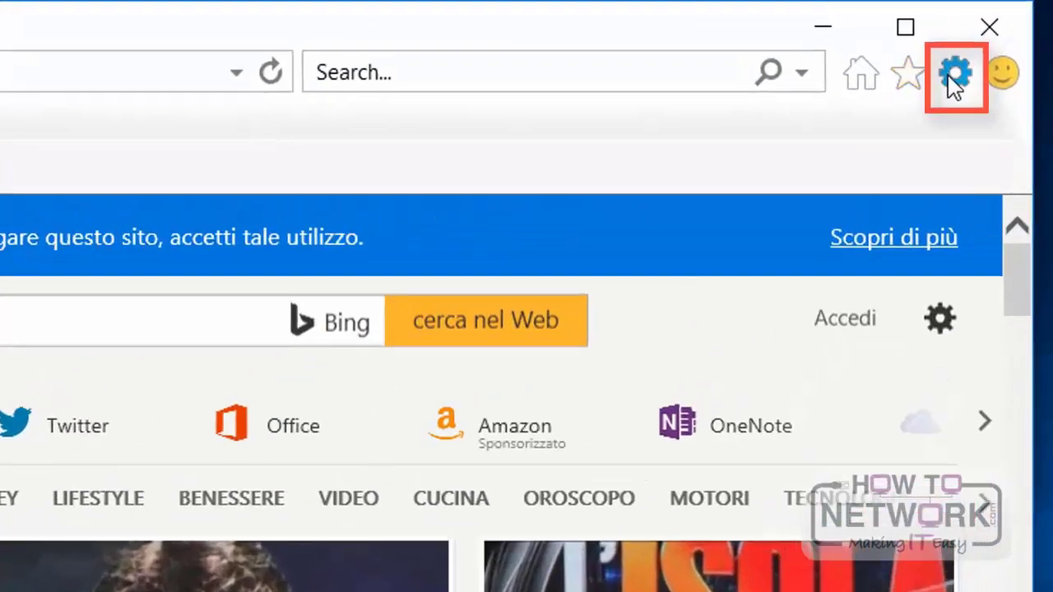
pyautogui.click(1004, 36)
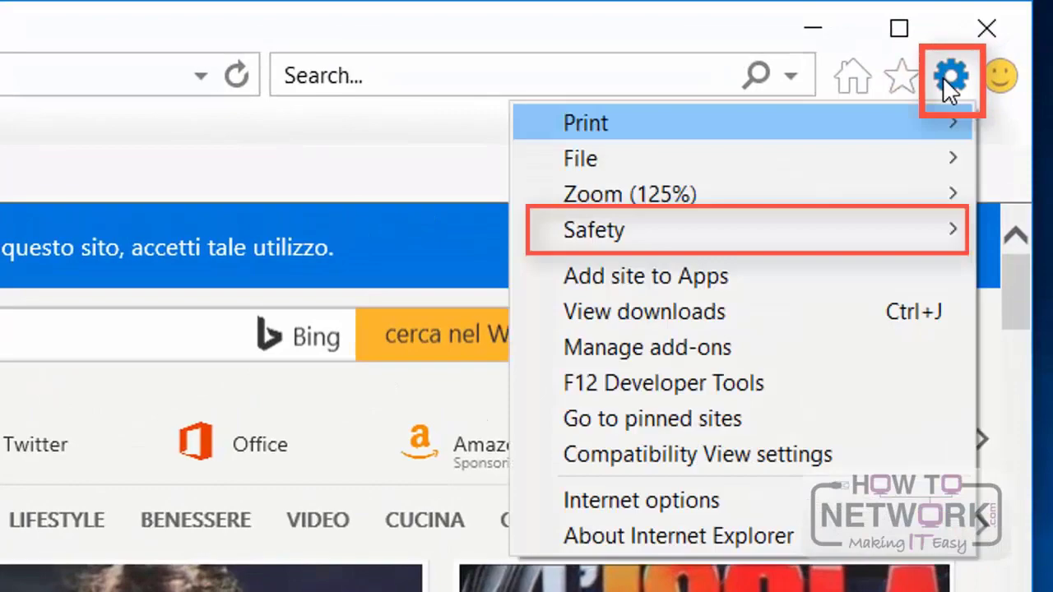
pyautogui.moveTo(903, 238)
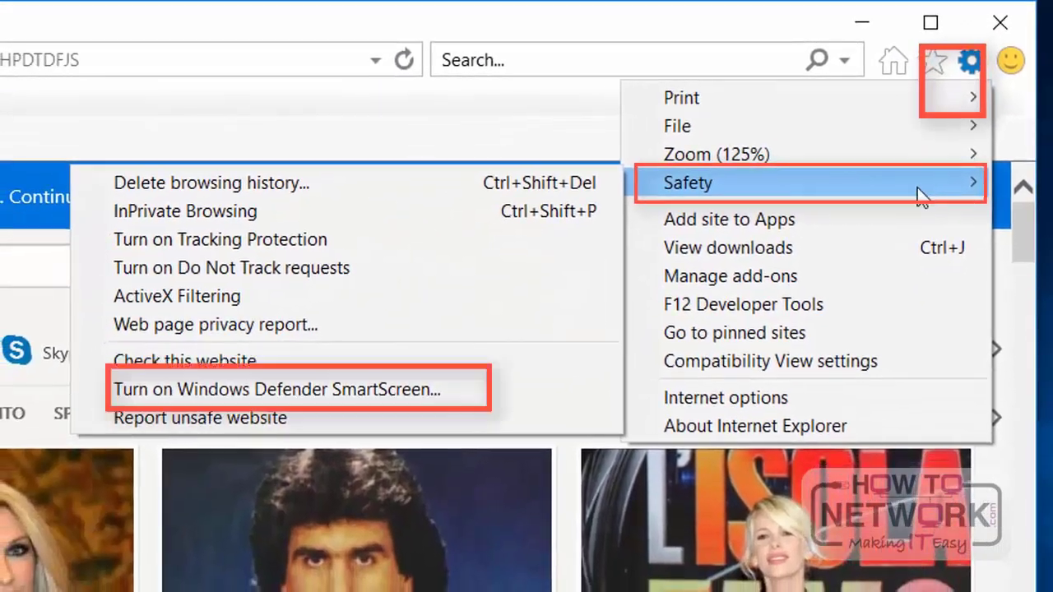
pyautogui.click(289, 397)
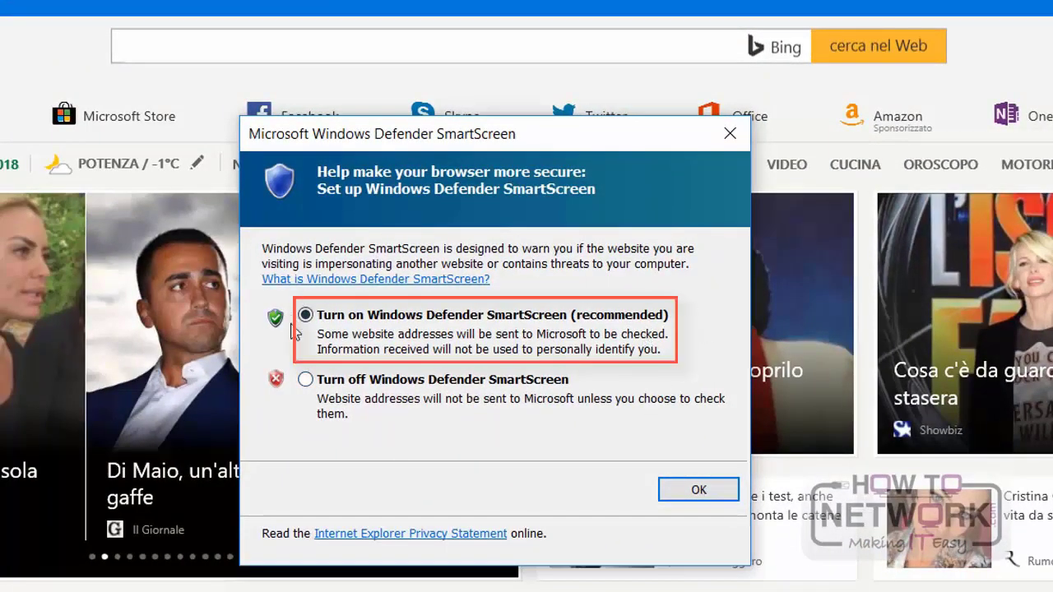
pyautogui.click(712, 489)
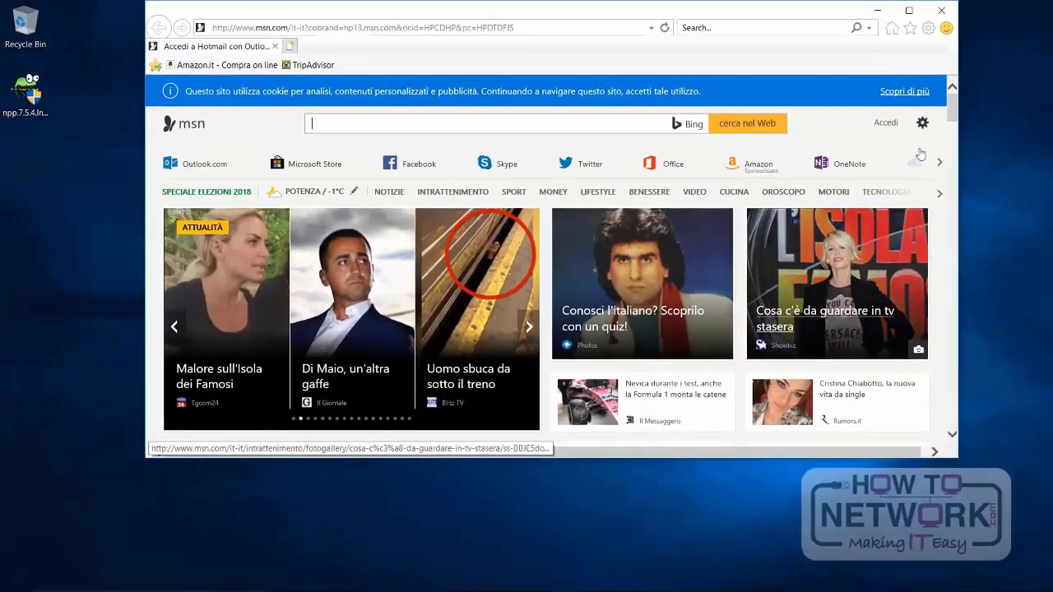
pyautogui.click(941, 10)
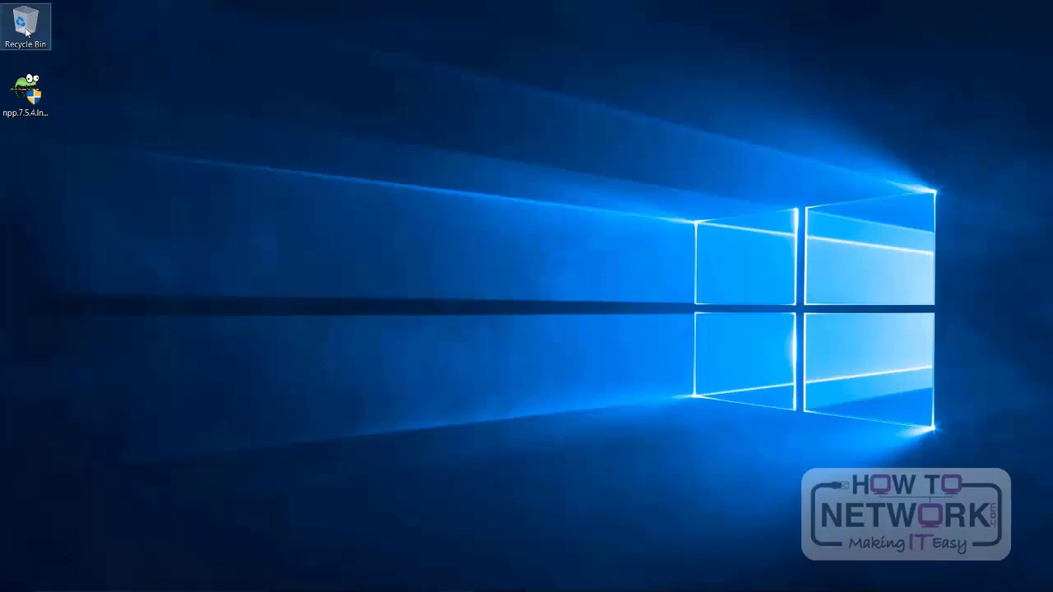
# Step: Launch the Notepad++ installer and examine the User Account Control details and the publisher's certificate purposes
pyautogui.doubleClick(33, 101)
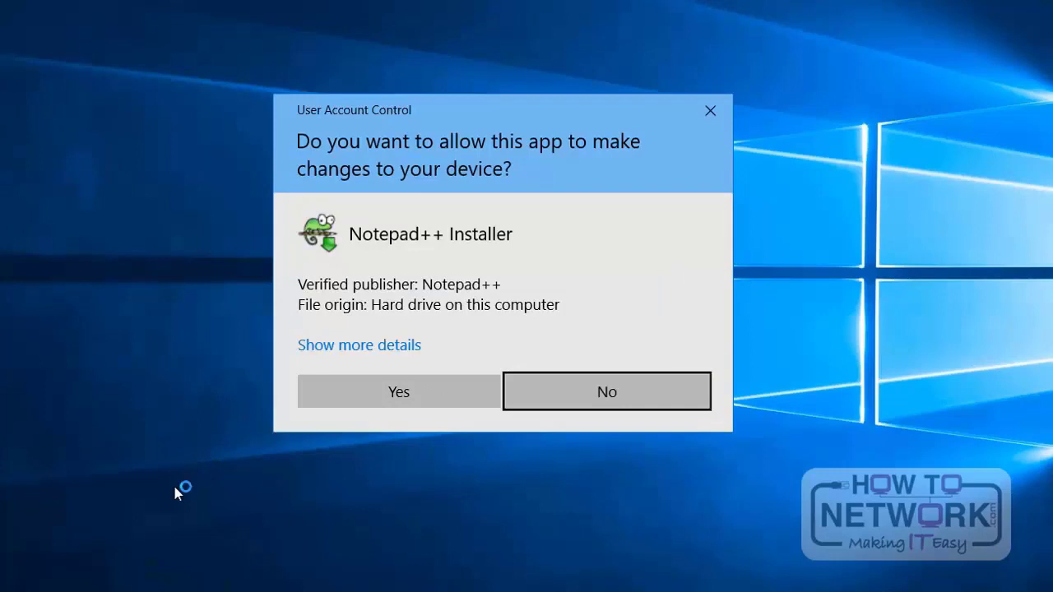
pyautogui.click(359, 348)
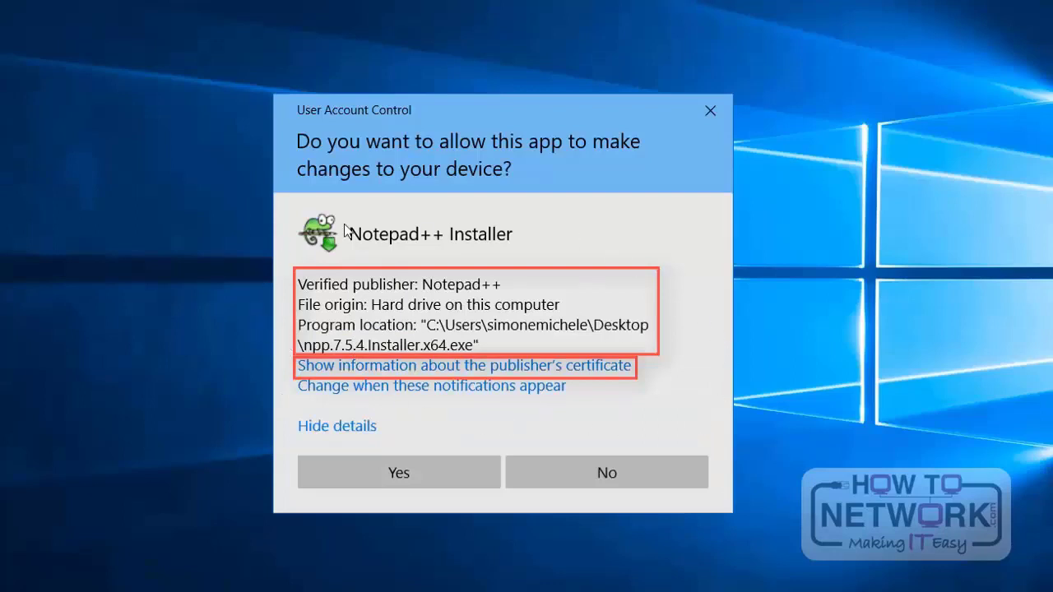
pyautogui.click(502, 372)
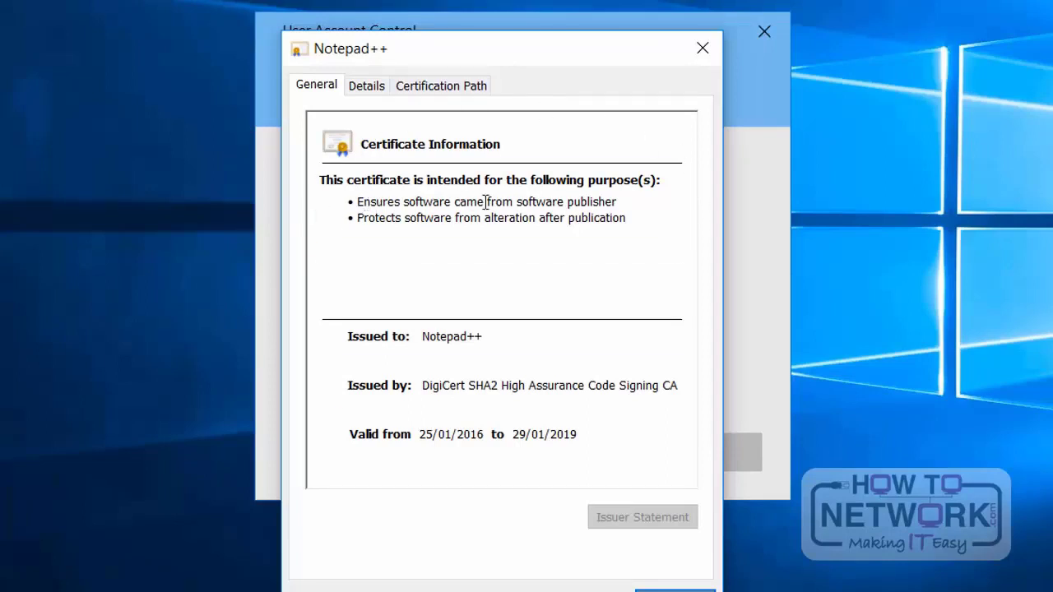
pyautogui.moveTo(358, 202); pyautogui.dragTo(623, 206)
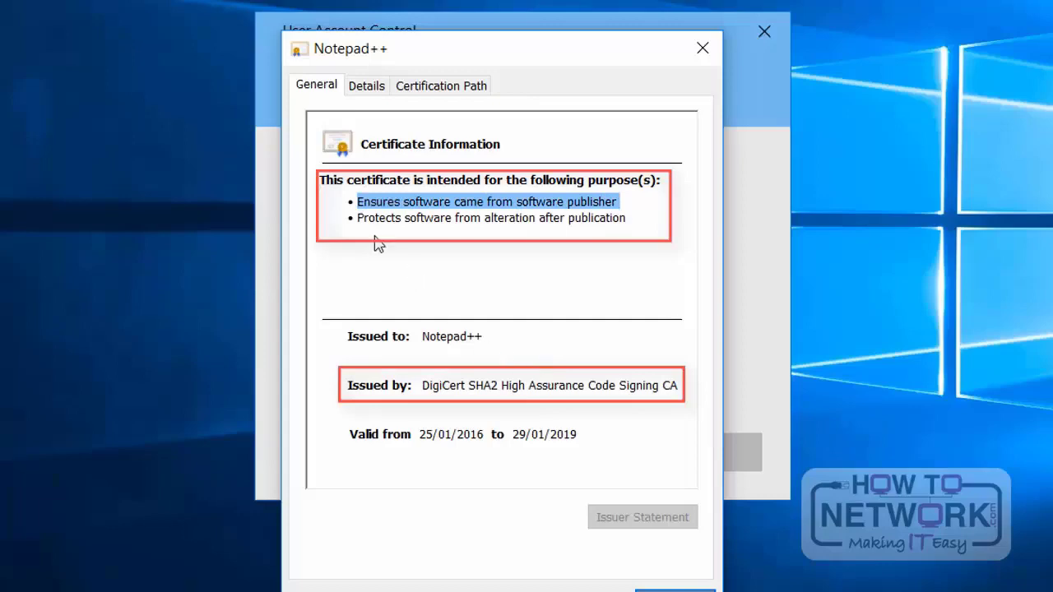
pyautogui.moveTo(361, 218); pyautogui.dragTo(630, 218)
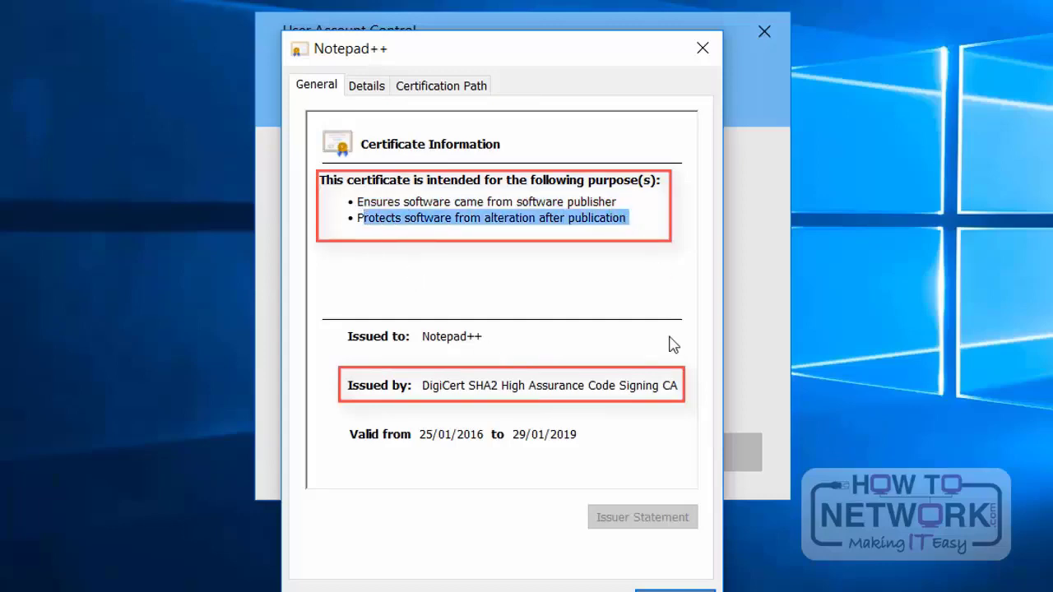
pyautogui.click(674, 591)
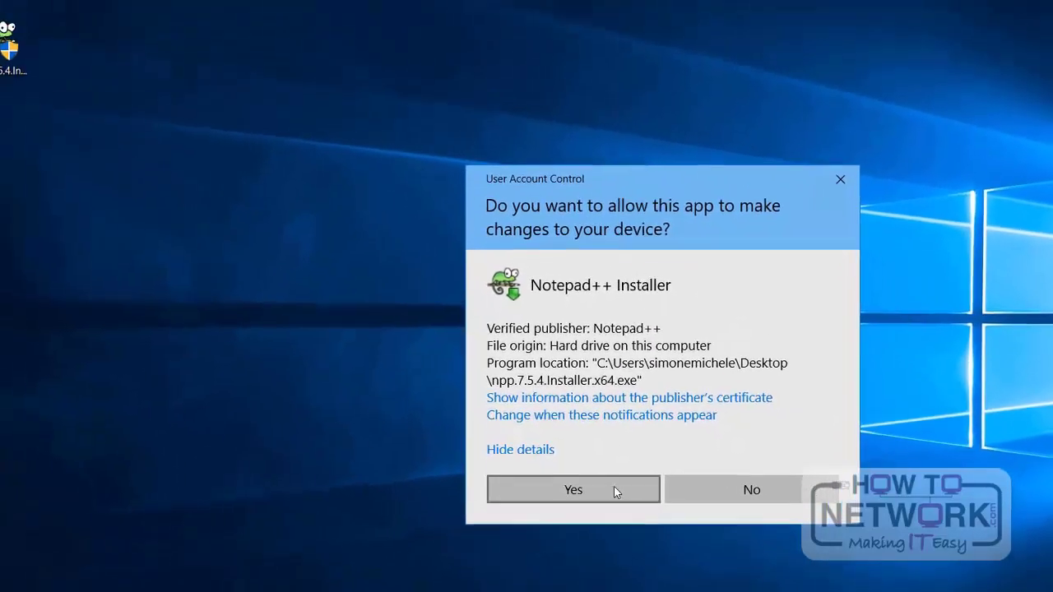
# Step: Allow the Notepad++ installer to make changes, and cancel it at the language selection
pyautogui.click(458, 456)
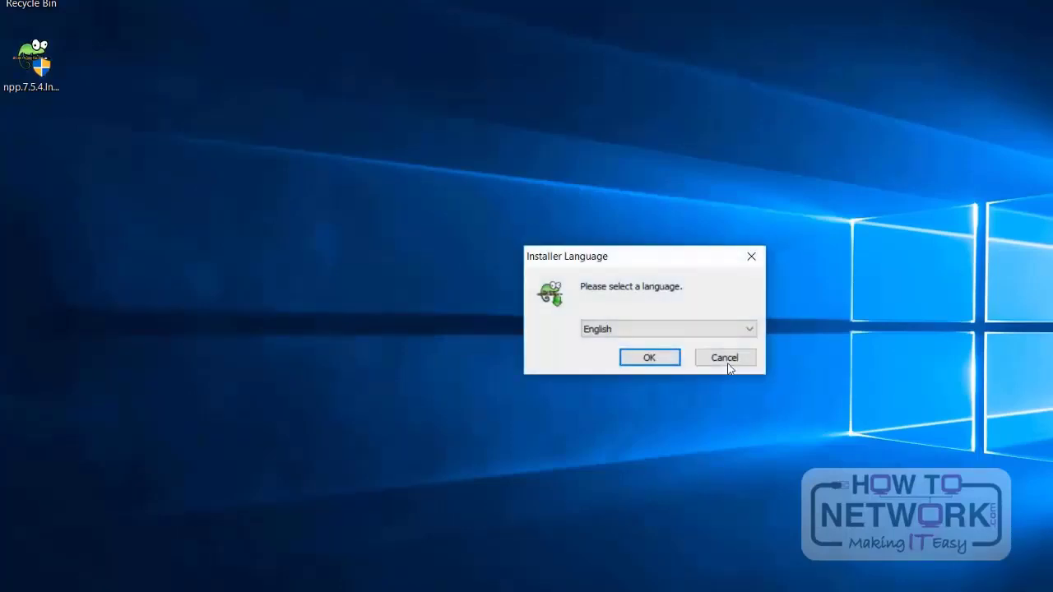
pyautogui.click(727, 364)
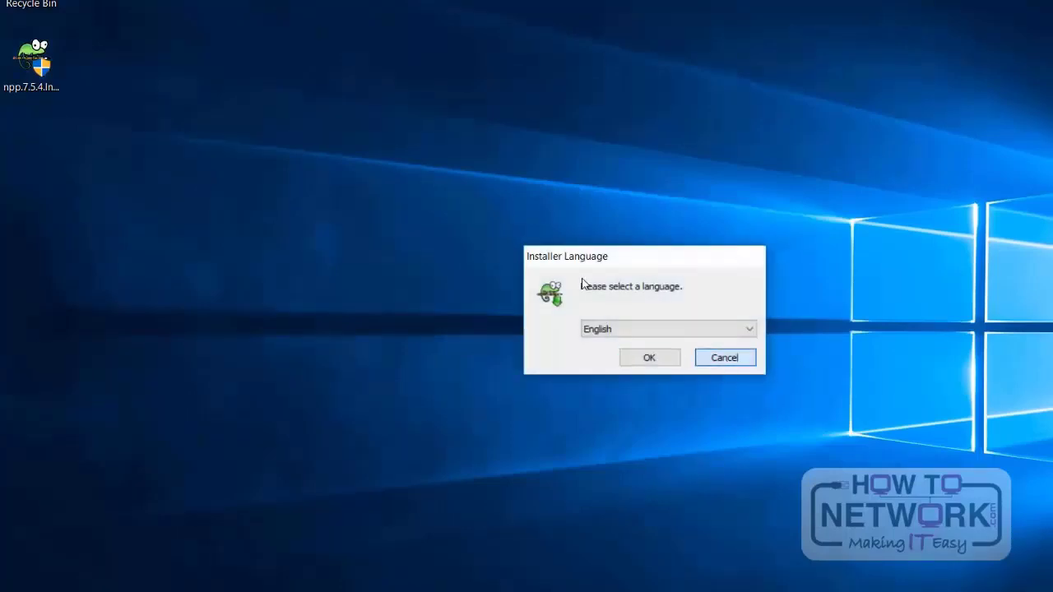
# Step: Try to run npp.7.5.4.Installer.x64.exe from the desktop as administrator
pyautogui.click(42, 70)
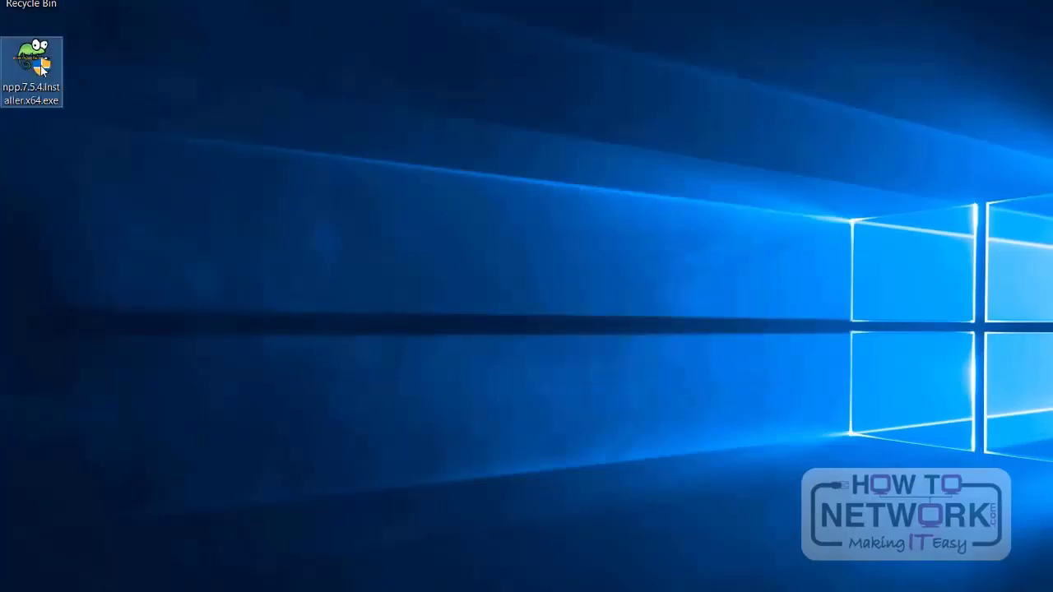
pyautogui.rightClick(41, 68)
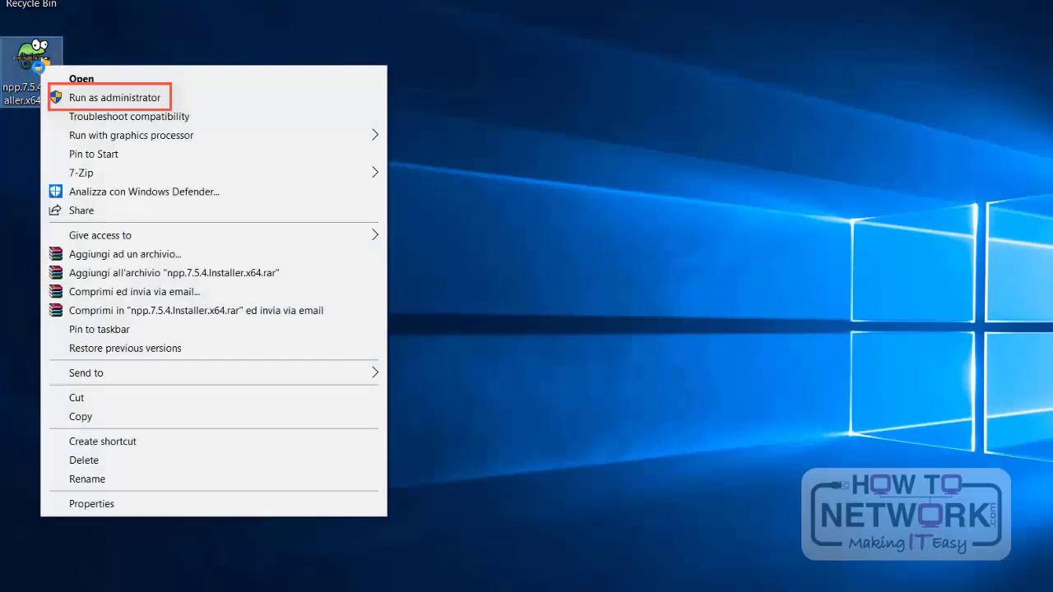
pyautogui.click(104, 99)
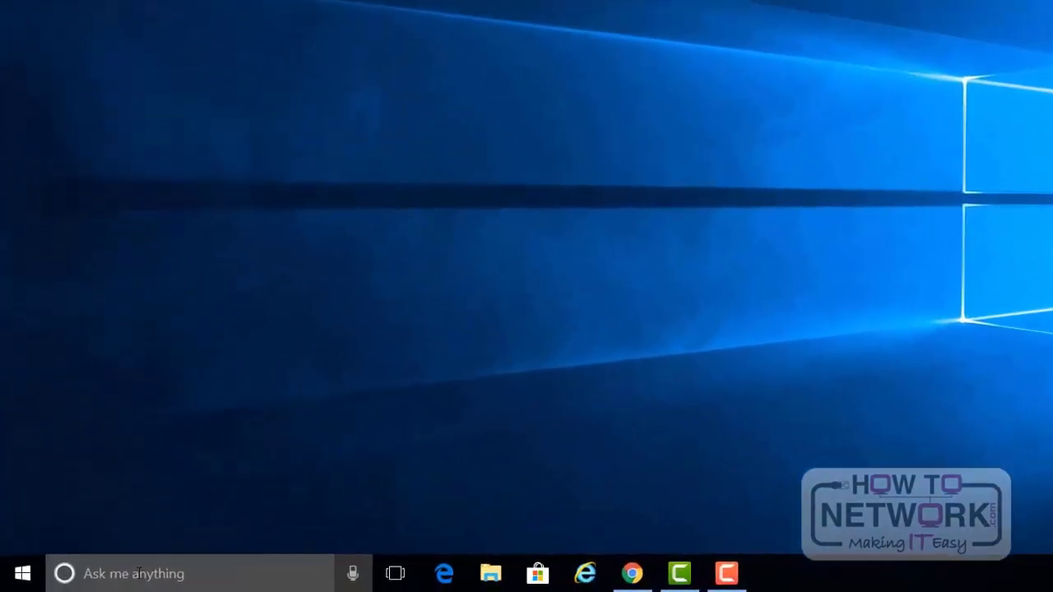
# Step: Open the User Account Control settings from the Security section of Security and Maintenance in Control Panel
pyautogui.click(144, 576)
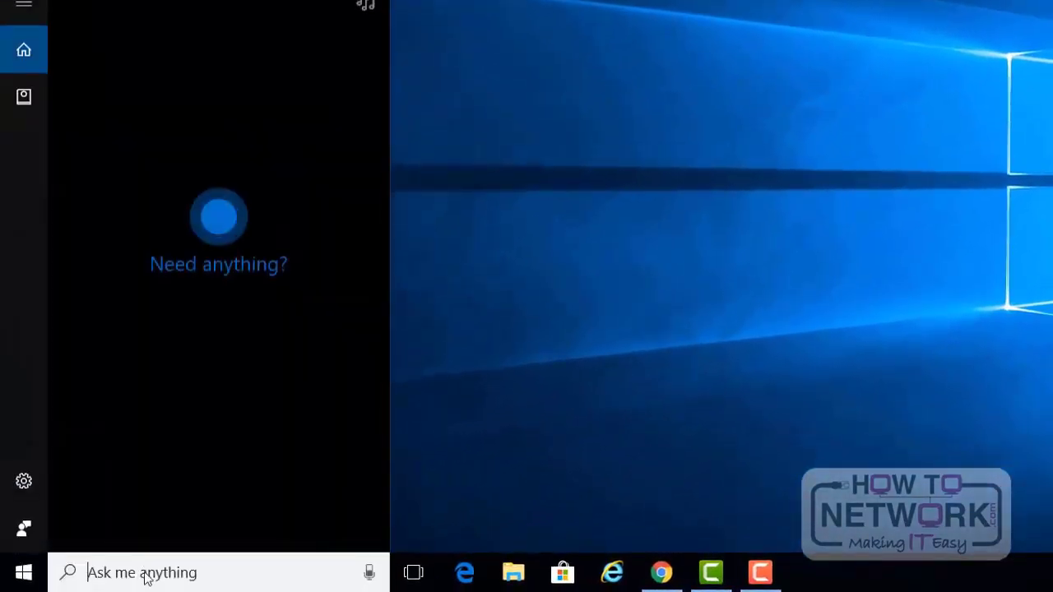
pyautogui.write('con')
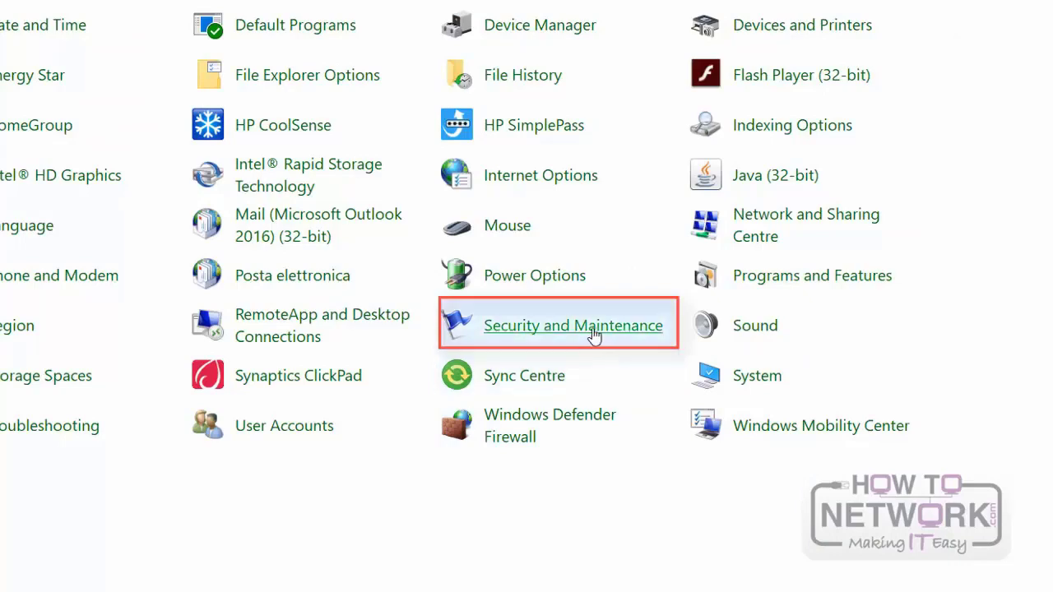
pyautogui.click(592, 329)
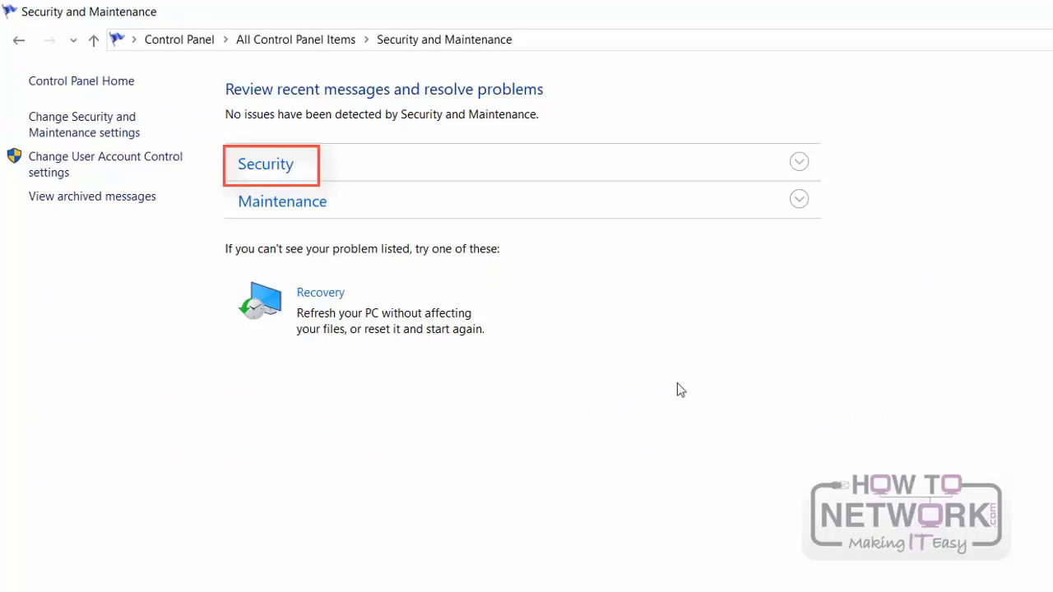
pyautogui.click(404, 168)
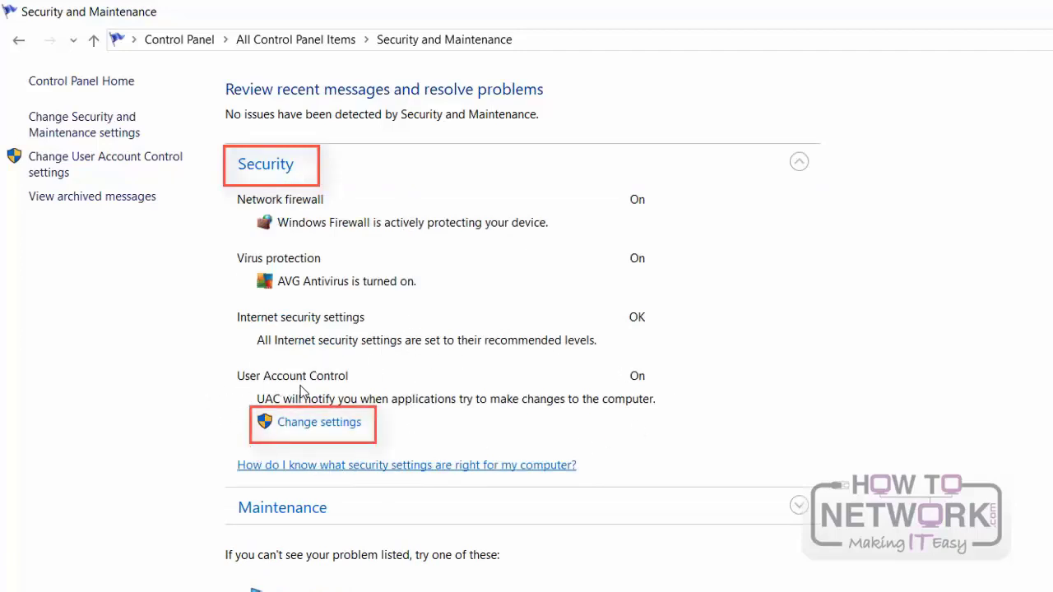
pyautogui.click(330, 425)
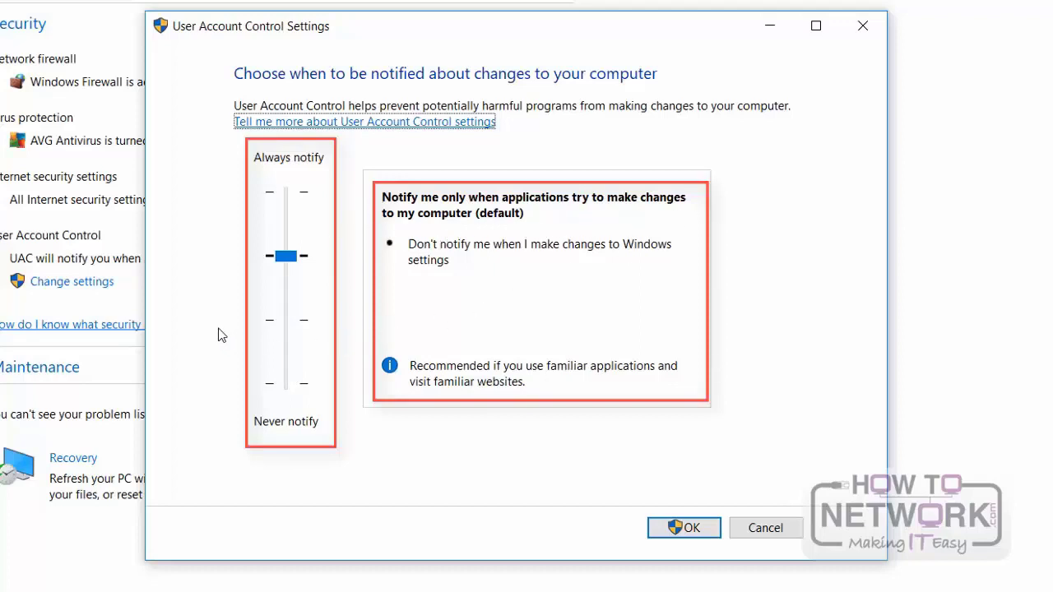
# Step: Try the User Account Control levels for no desktop dimming, Never notify and Always notify
pyautogui.moveTo(285, 256); pyautogui.dragTo(288, 311)
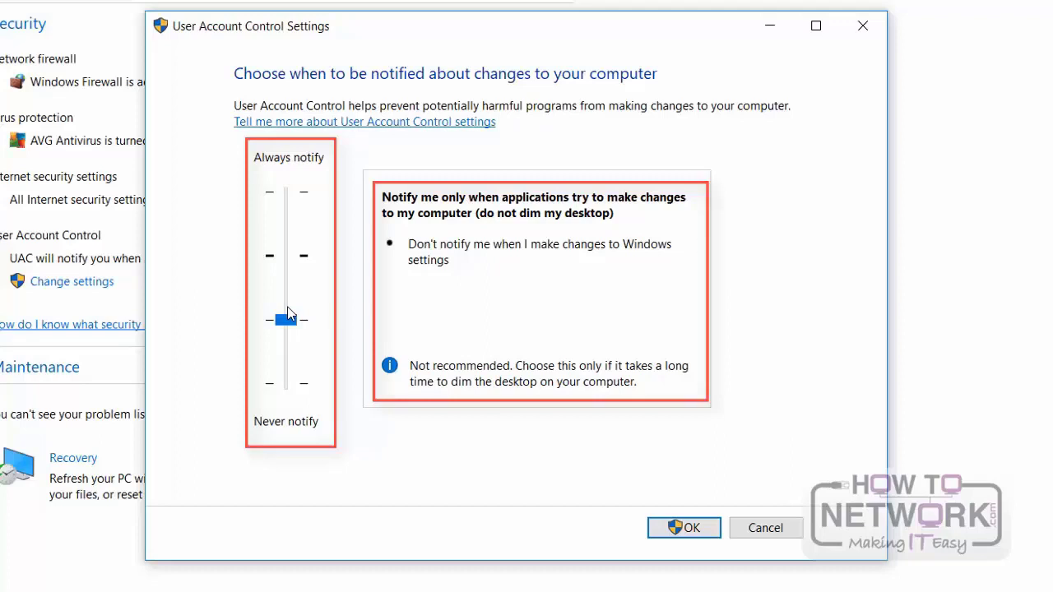
pyautogui.click(287, 361)
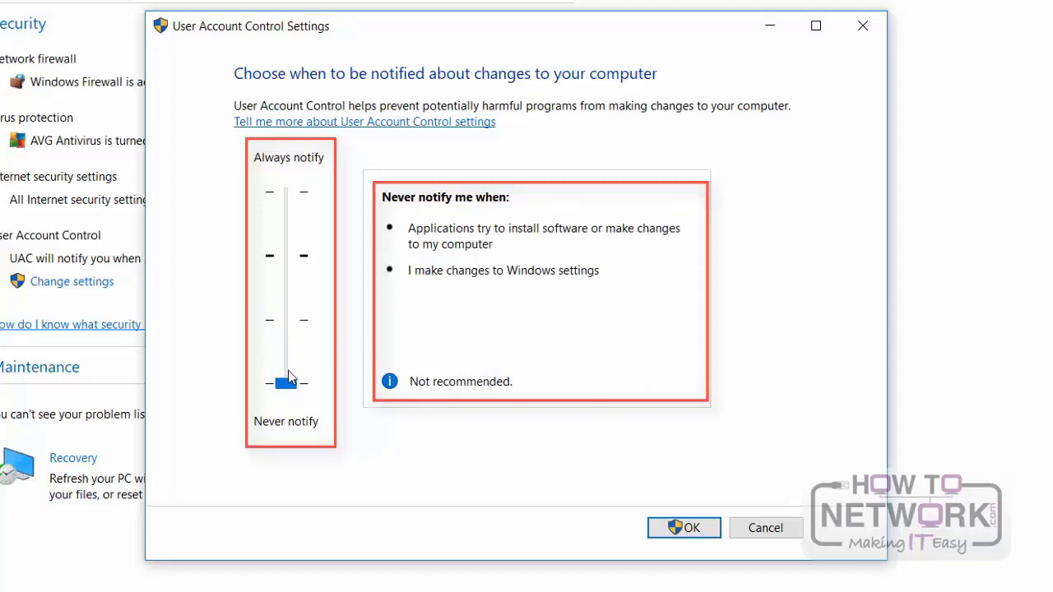
pyautogui.moveTo(288, 377); pyautogui.dragTo(289, 197)
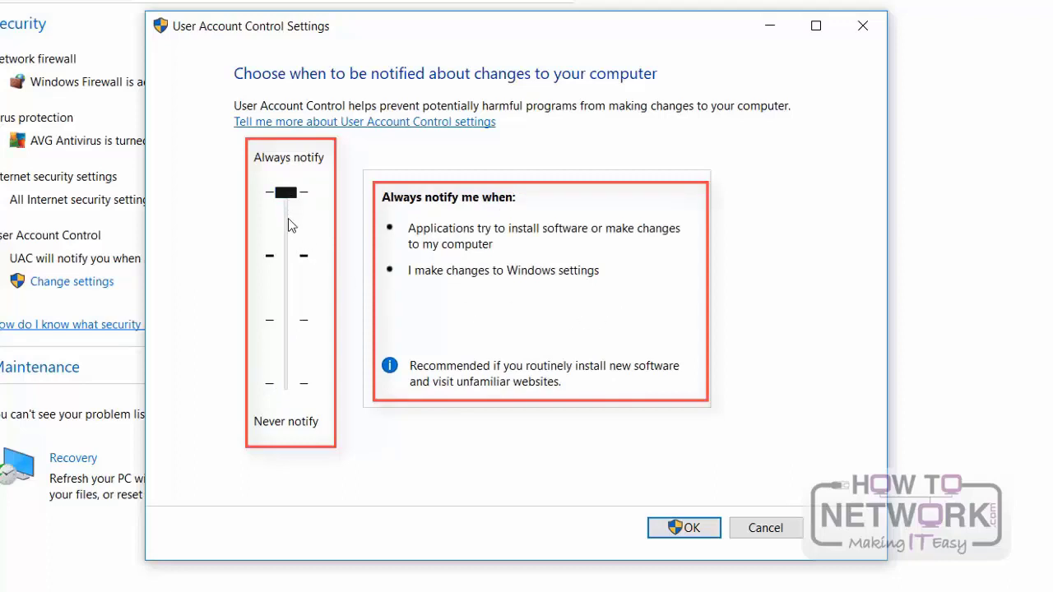
# Step: Set User Account Control to notify only when applications try to make changes (default), apply it and close Security and Maintenance
pyautogui.moveTo(288, 220); pyautogui.dragTo(289, 248)
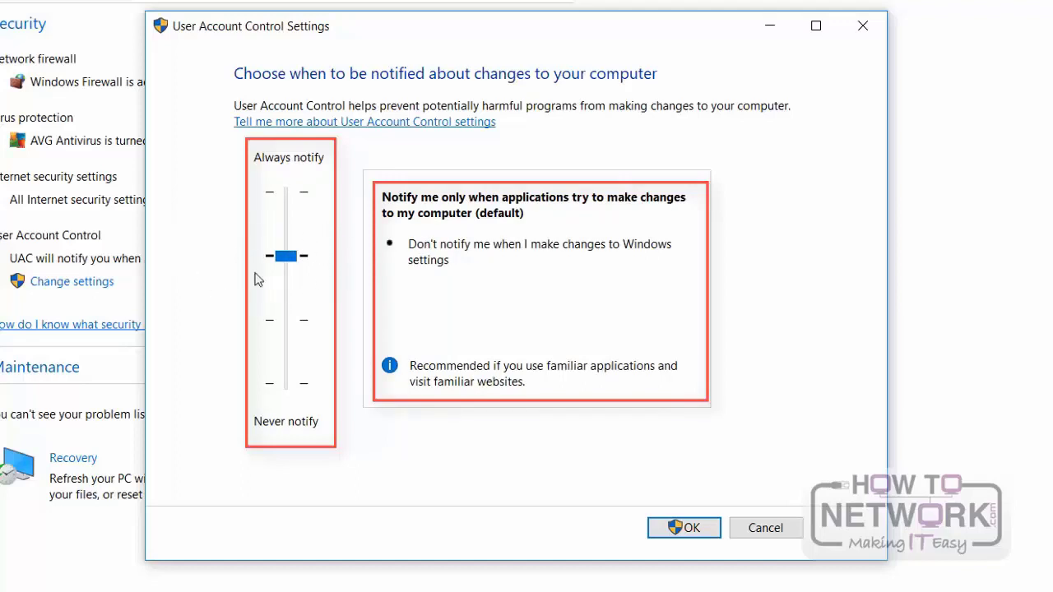
pyautogui.click(704, 535)
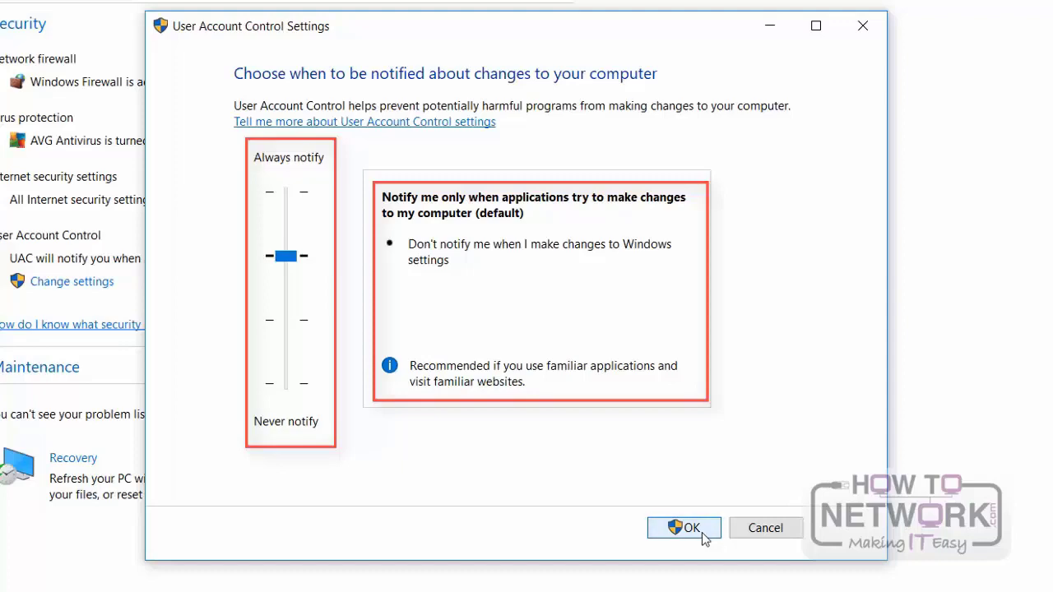
pyautogui.click(703, 537)
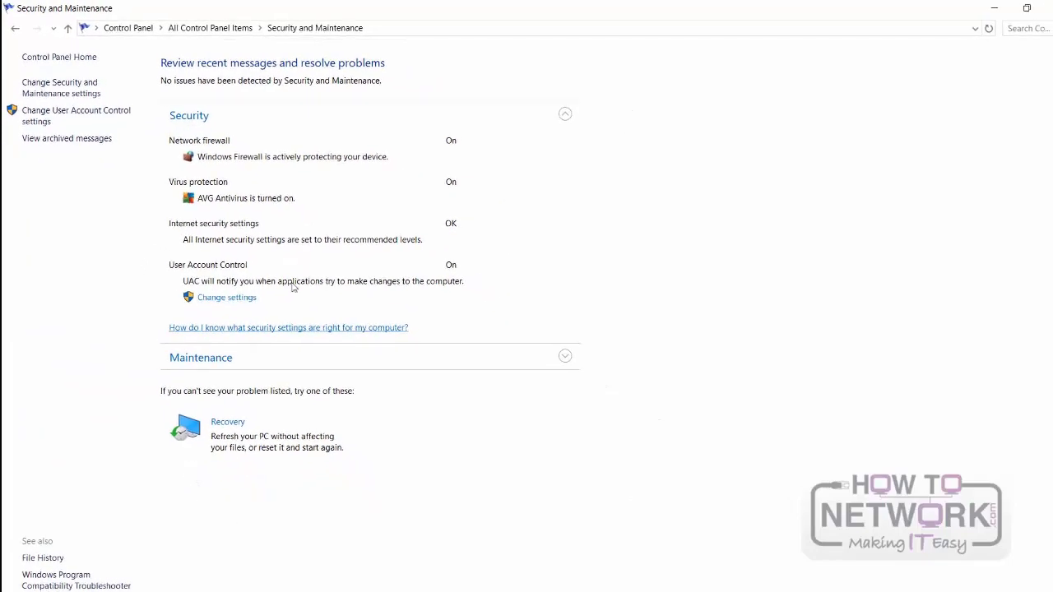
pyautogui.click(1035, 7)
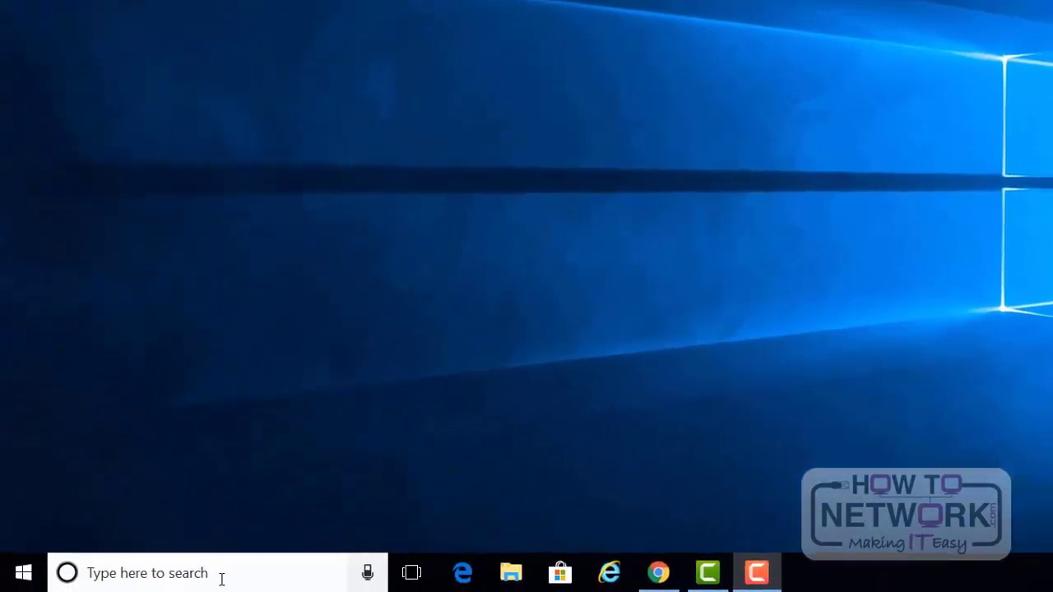
# Step: Open Windows Defender Security Centre through a search and show its Virus & threat protection page with the section names expanded
pyautogui.click(221, 579)
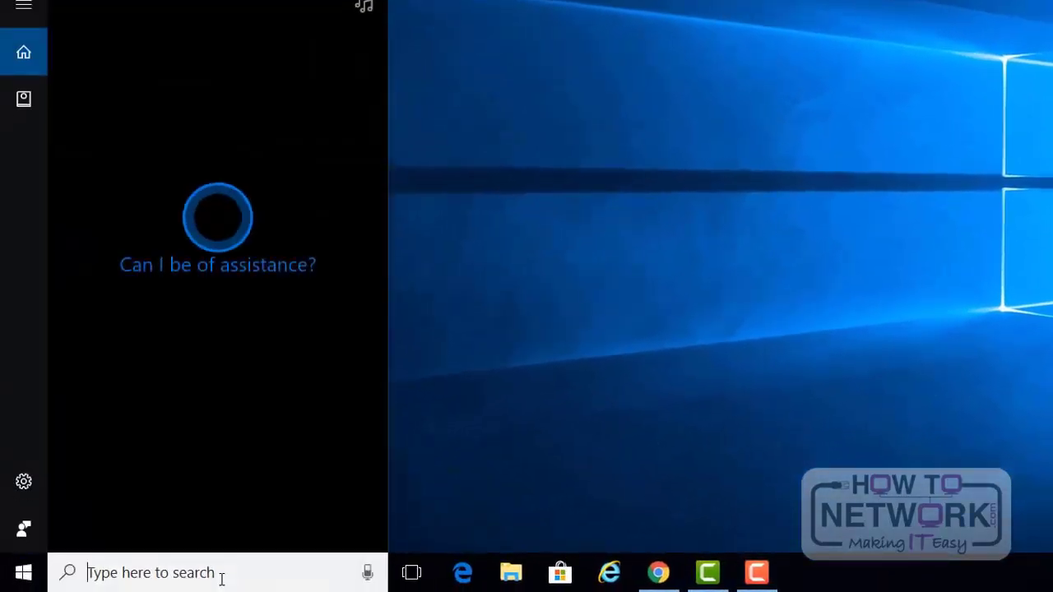
pyautogui.write('window')
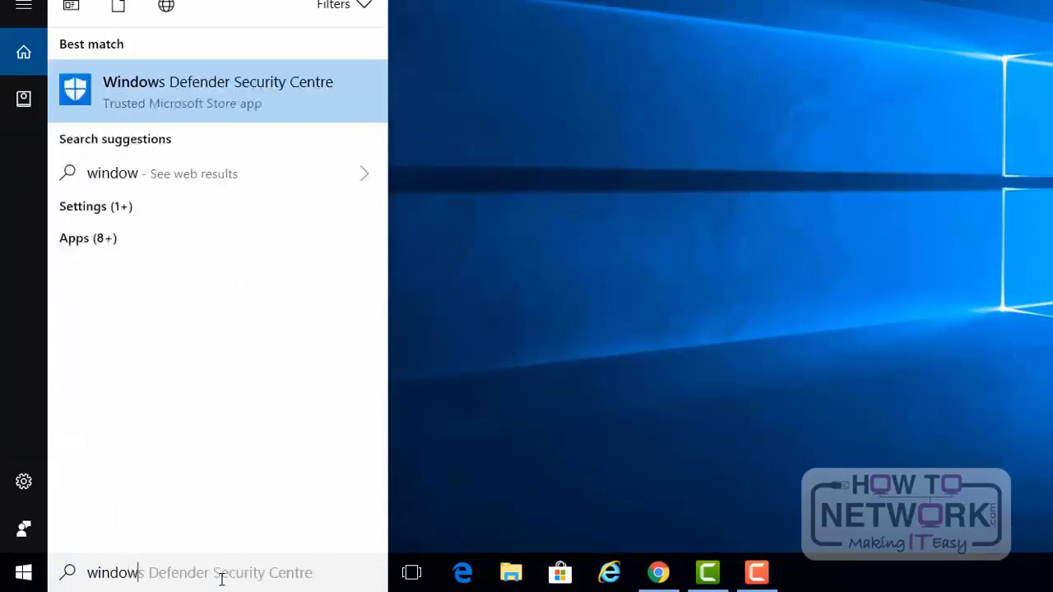
pyautogui.write('s de')
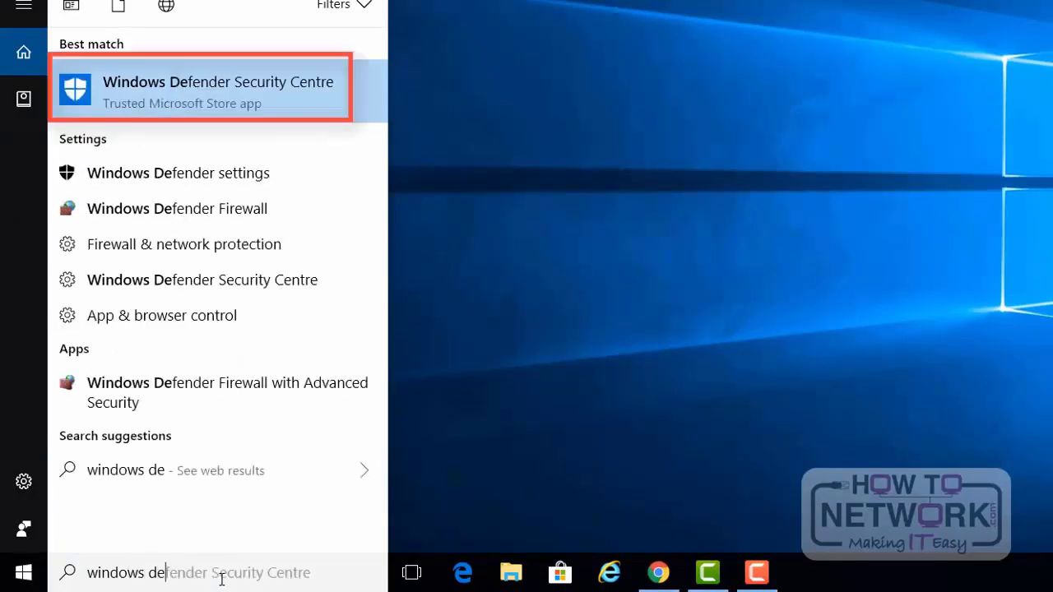
pyautogui.click(268, 87)
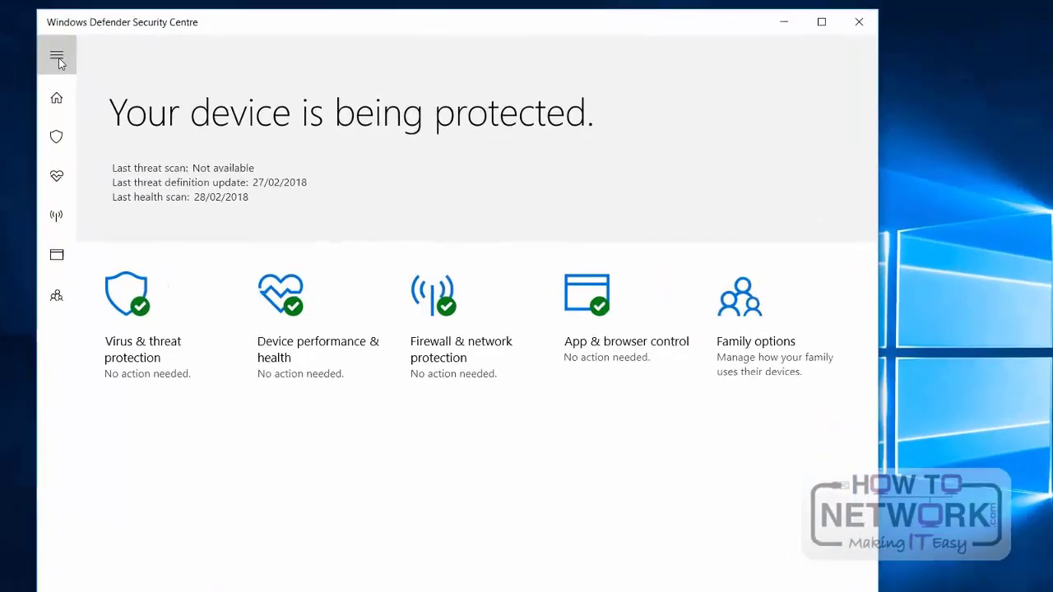
pyautogui.click(105, 62)
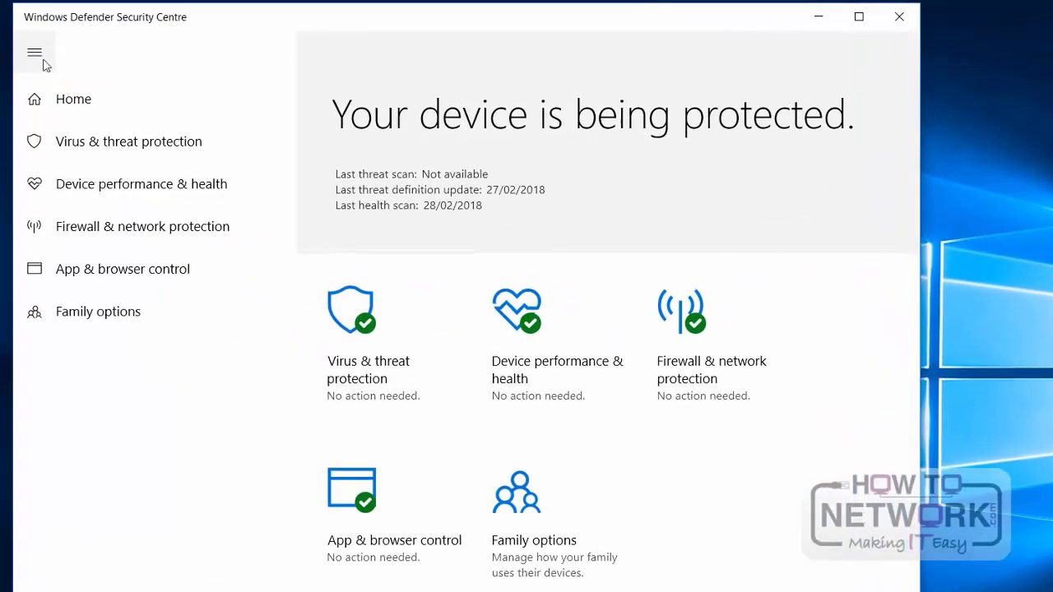
pyautogui.click(138, 142)
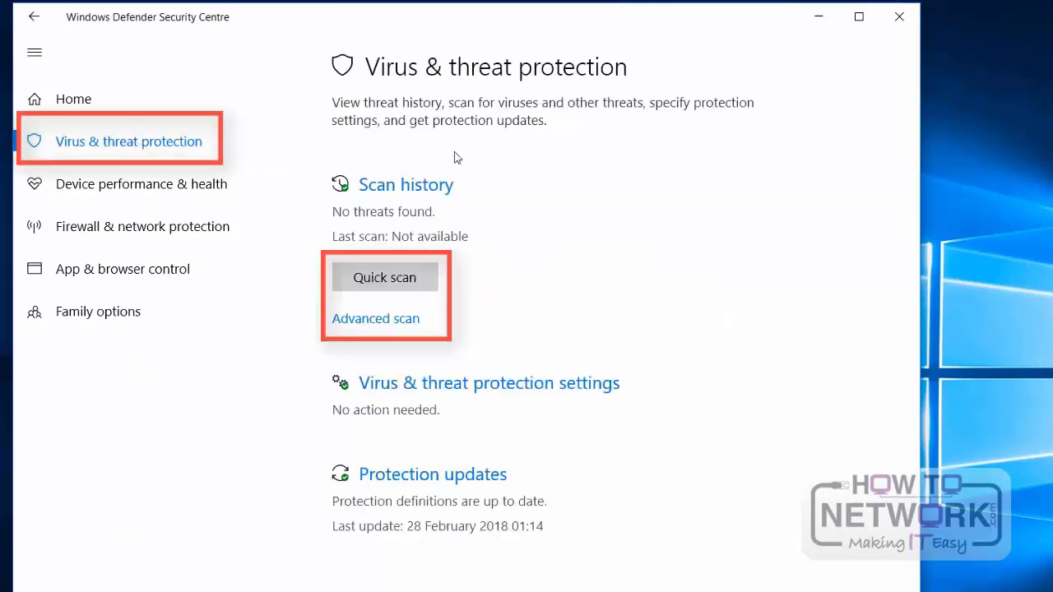
# Step: Review the advanced scan types, select Windows Defender Offline scan without starting it, and return to Virus & threat protection
pyautogui.click(365, 322)
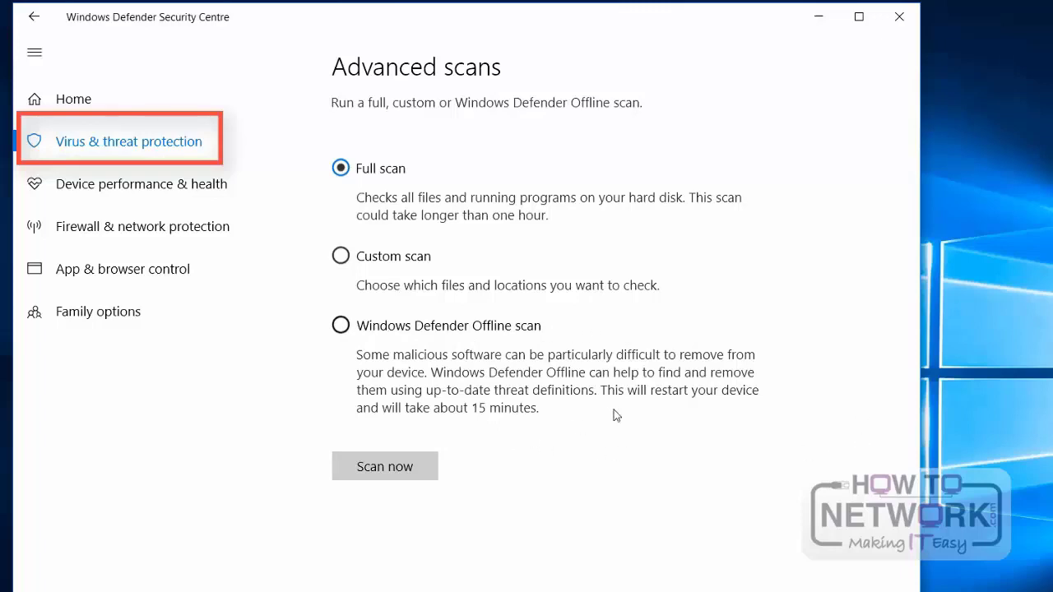
pyautogui.click(755, 397)
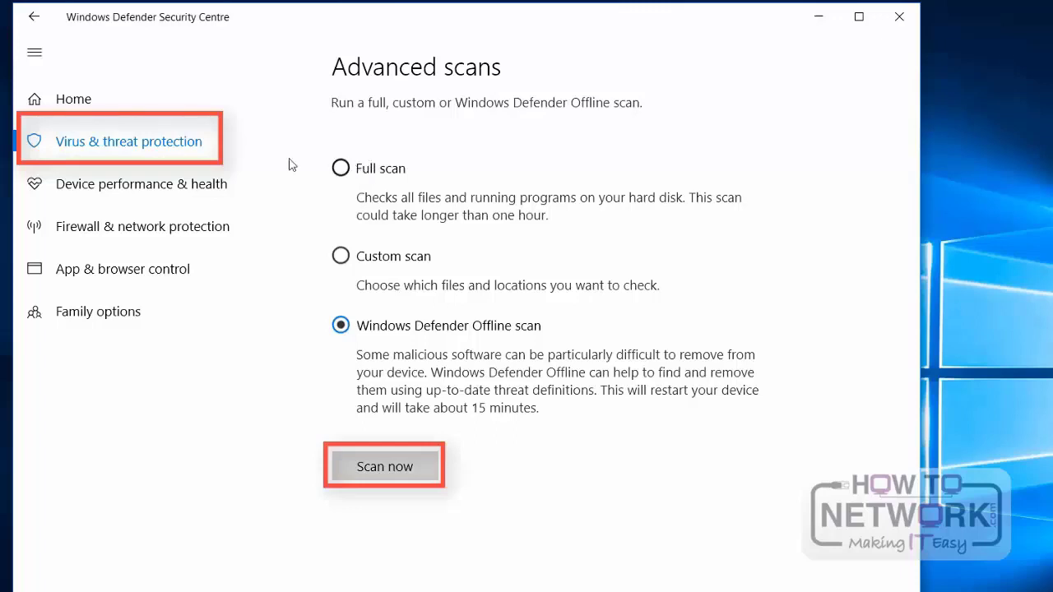
pyautogui.click(149, 145)
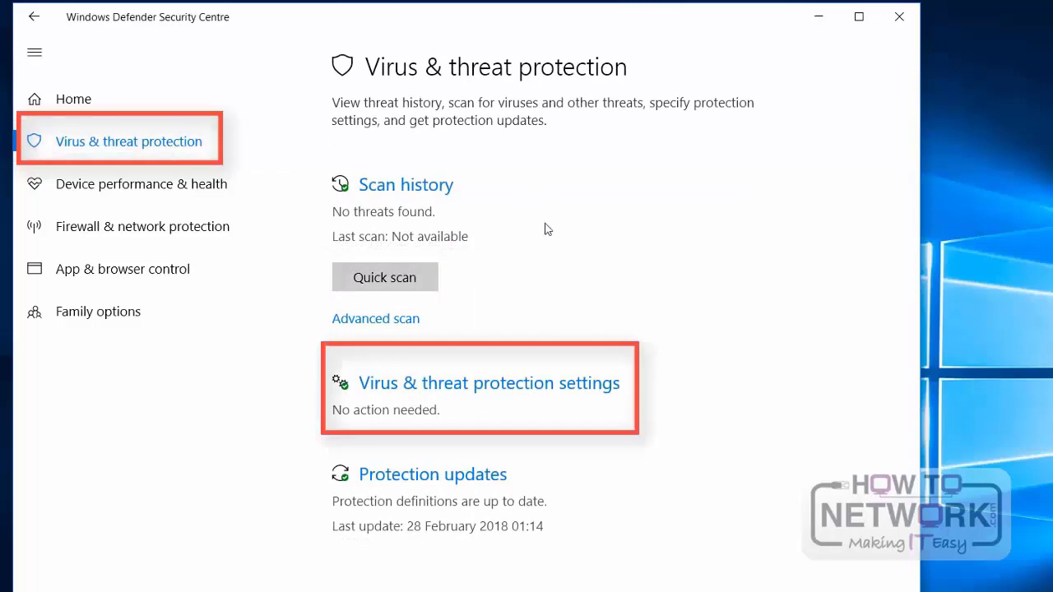
# Step: Examine the virus and threat protection settings, from real-time protection to exclusions and notifications, and return to the Virus & threat protection page
pyautogui.click(564, 392)
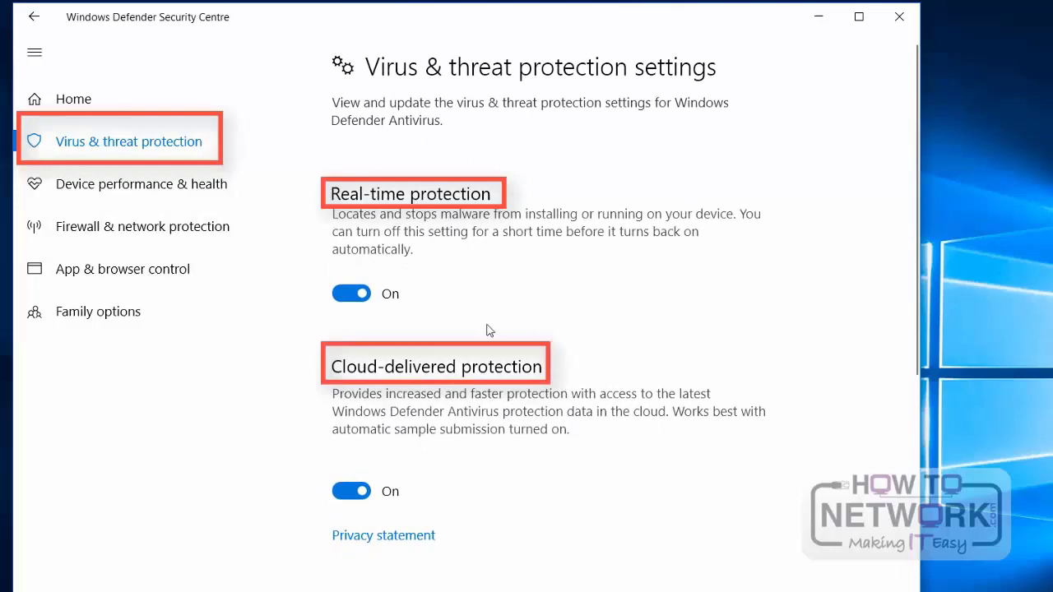
pyautogui.scroll(-2, 843, 306)
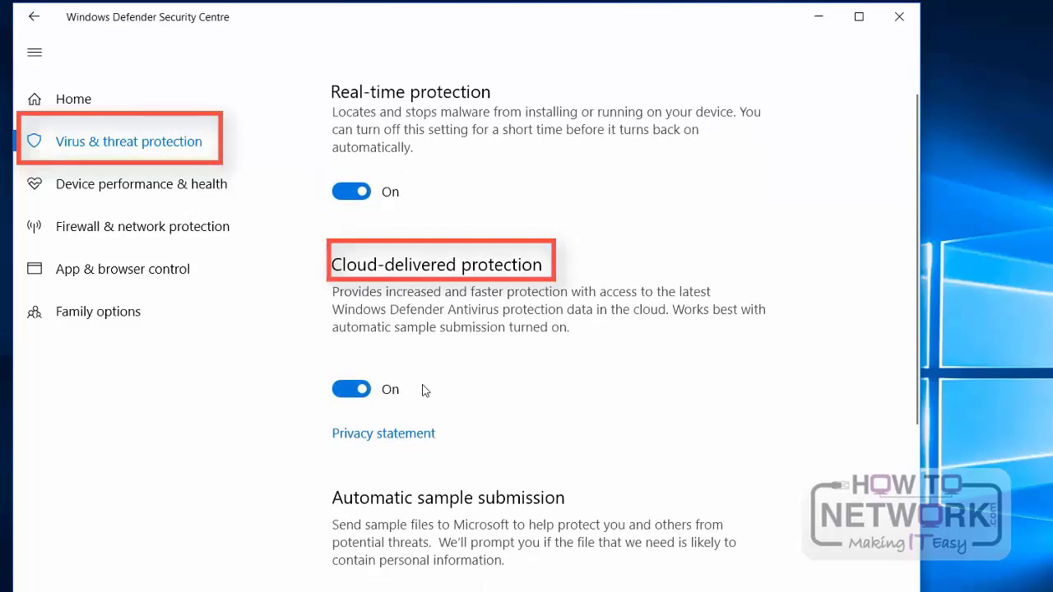
pyautogui.scroll(-3, 761, 395)
pyautogui.scroll(-3, 444, 547)
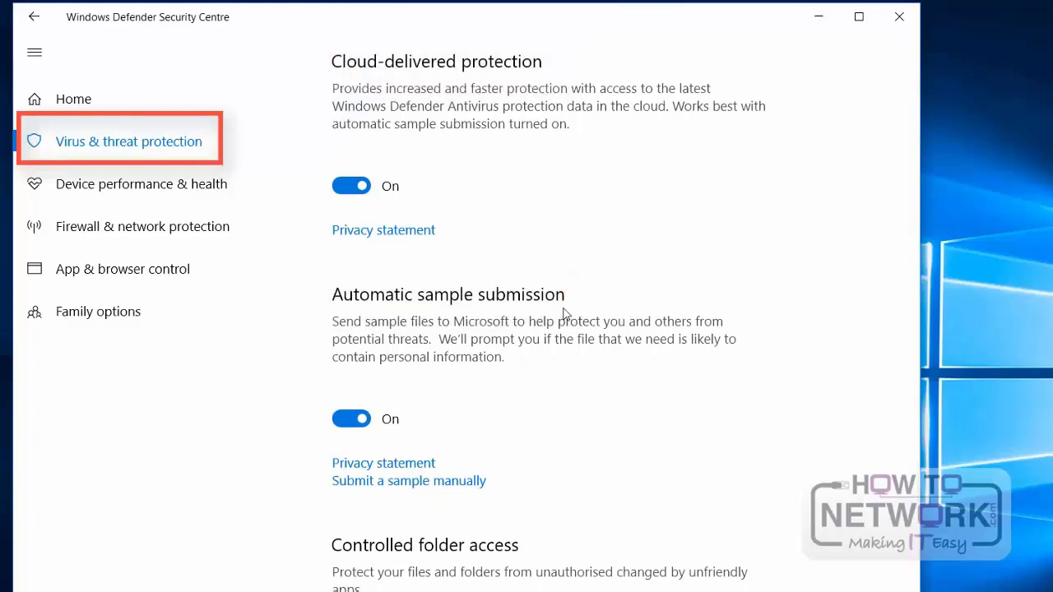
pyautogui.scroll(-5, 565, 313)
pyautogui.scroll(-4, 565, 314)
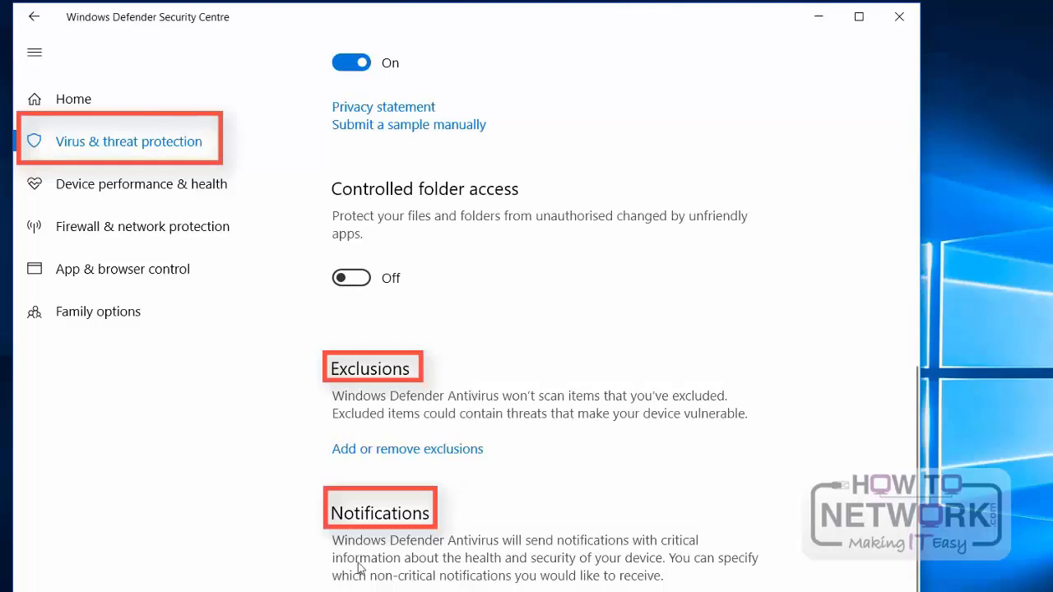
pyautogui.scroll(5, 458, 467)
pyautogui.scroll(3, 455, 466)
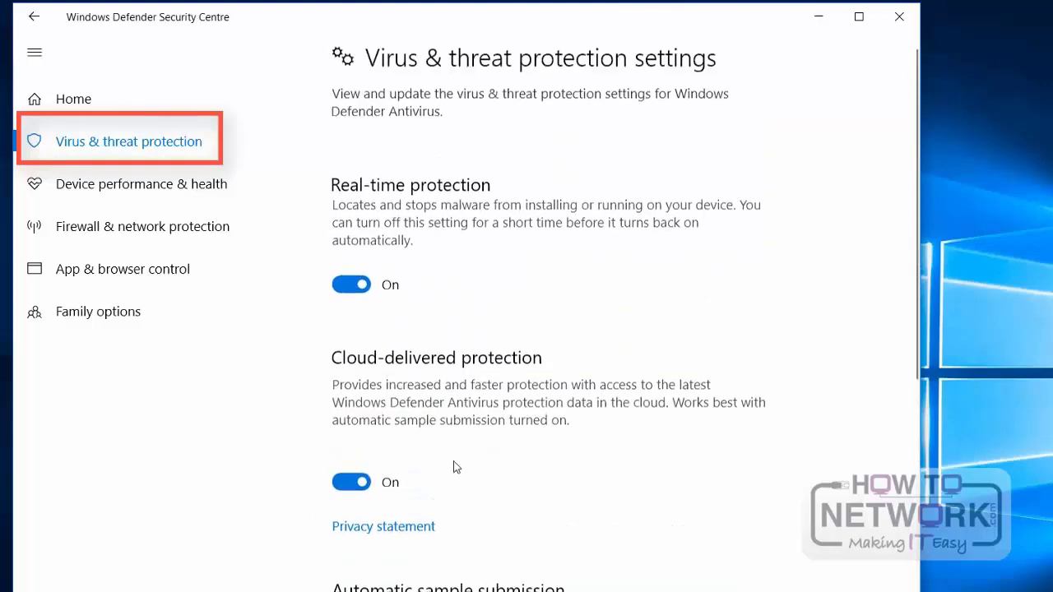
pyautogui.click(124, 143)
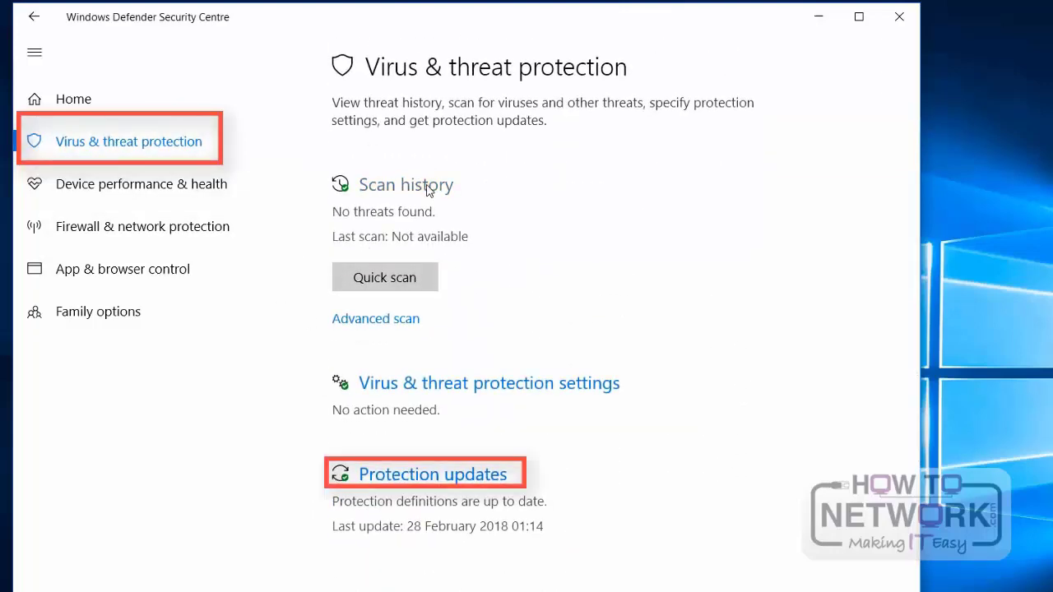
# Step: Examine the threat definition details and the scan history's quarantined and allowed threats, and close Windows Defender Security Centre
pyautogui.click(490, 482)
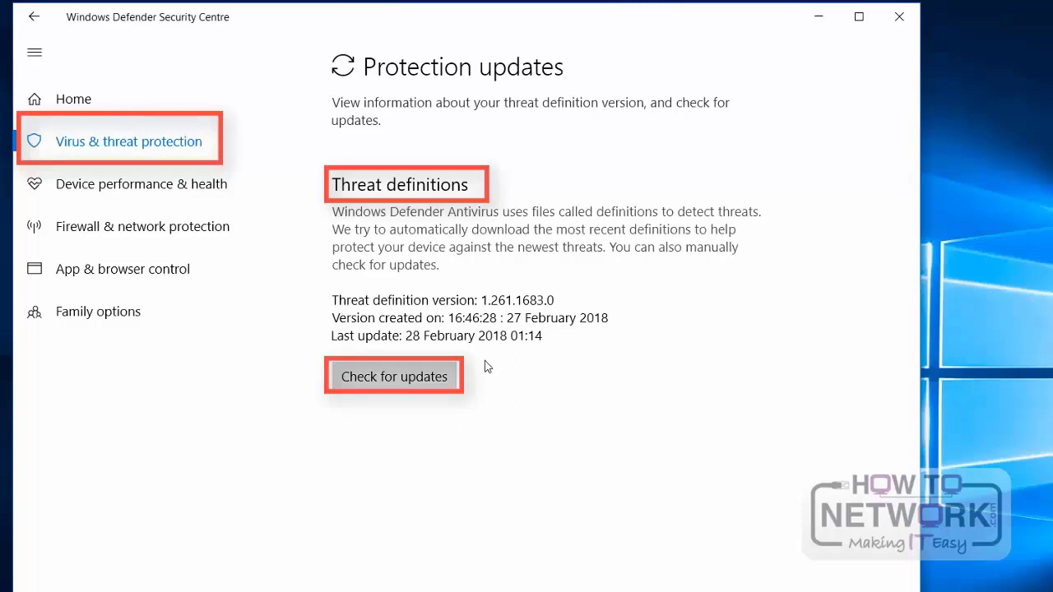
pyautogui.click(191, 158)
pyautogui.click(425, 191)
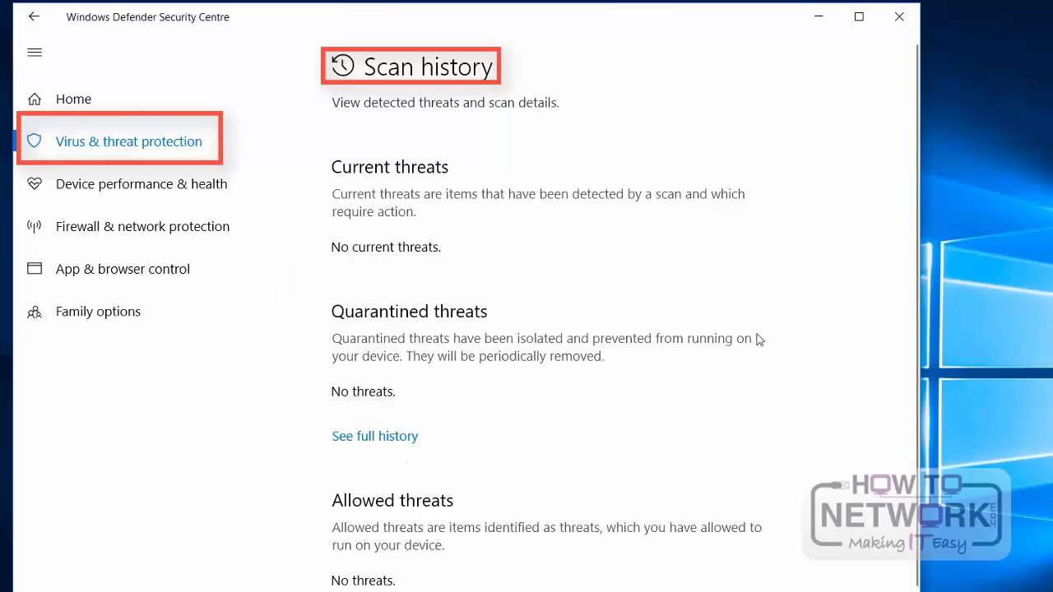
pyautogui.scroll(-3, 347, 312)
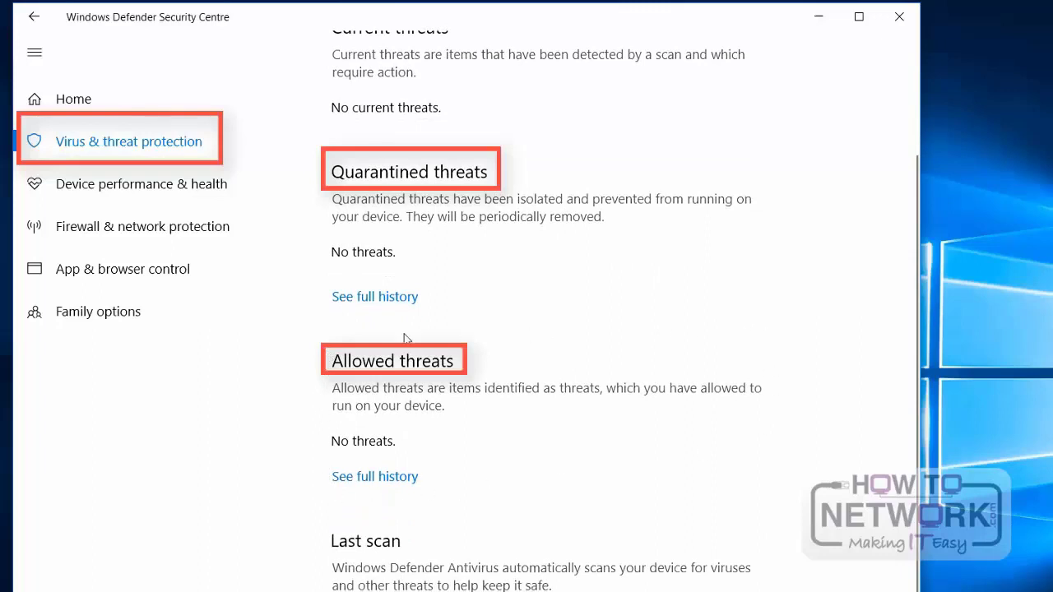
pyautogui.click(176, 151)
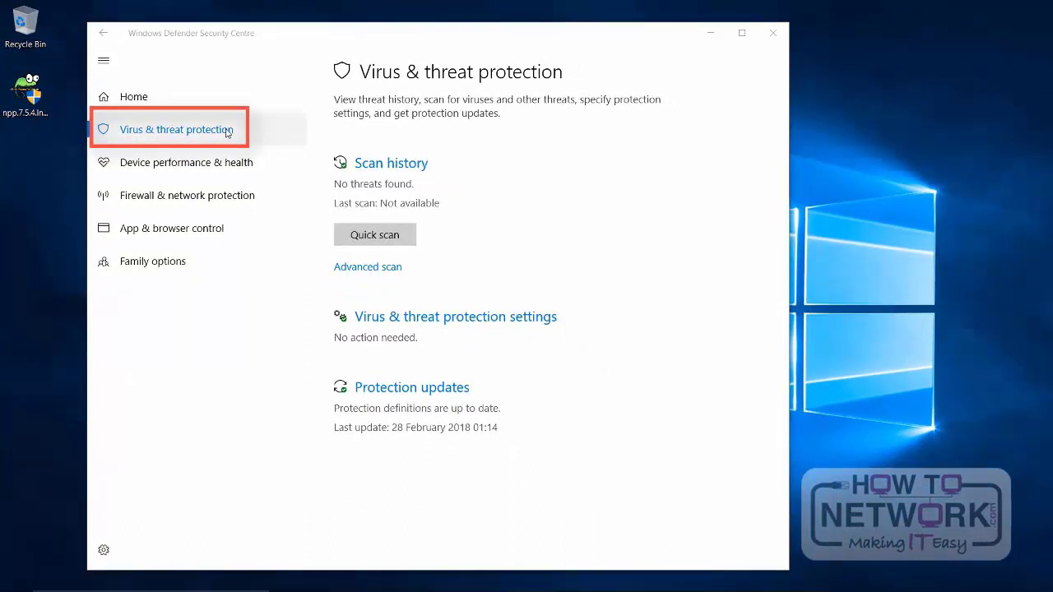
pyautogui.click(773, 33)
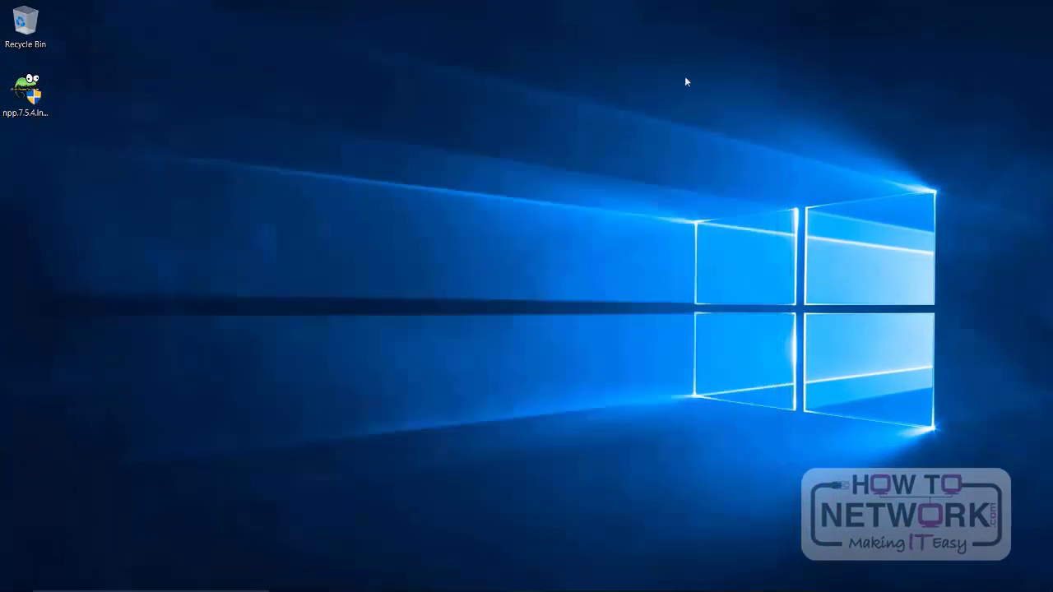
# Step: Search Windows for "windows fire" and open the Windows Defender Firewall page of Control Panel
pyautogui.click(157, 580)
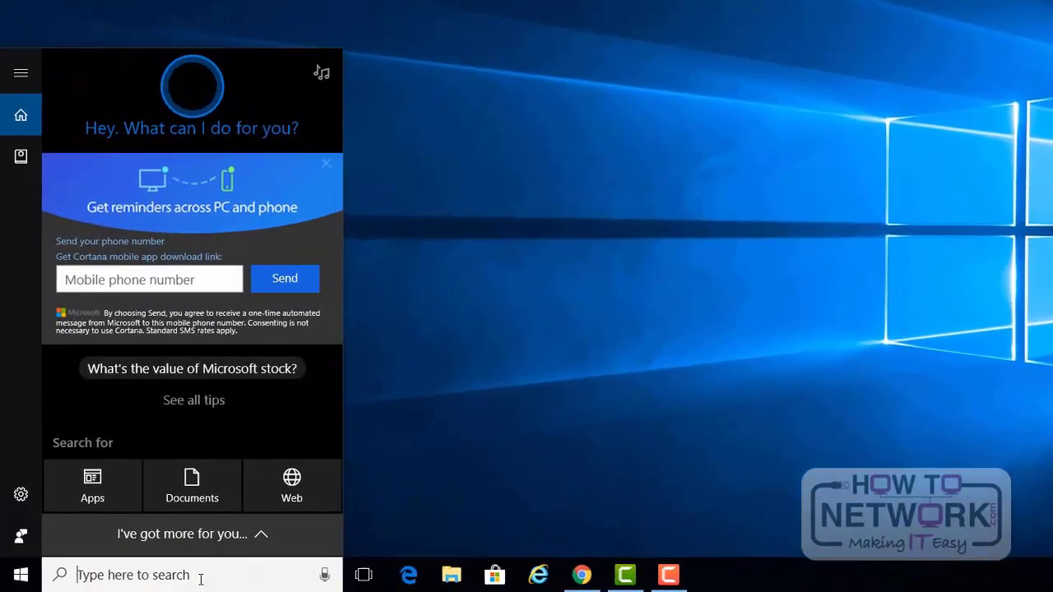
pyautogui.write('windowa')
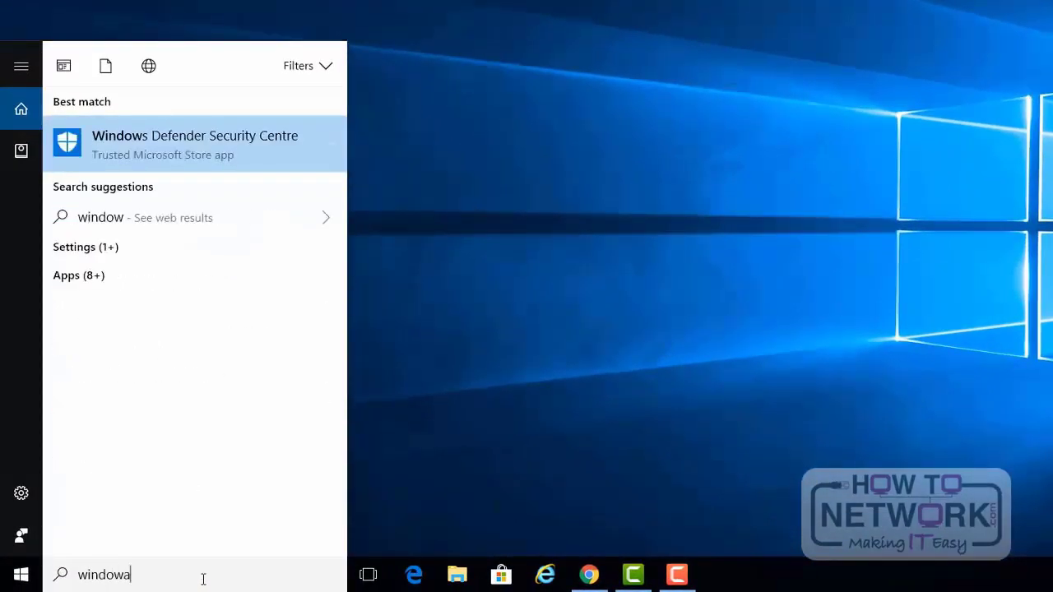
pyautogui.press('BackSpace')
pyautogui.write('s fire')
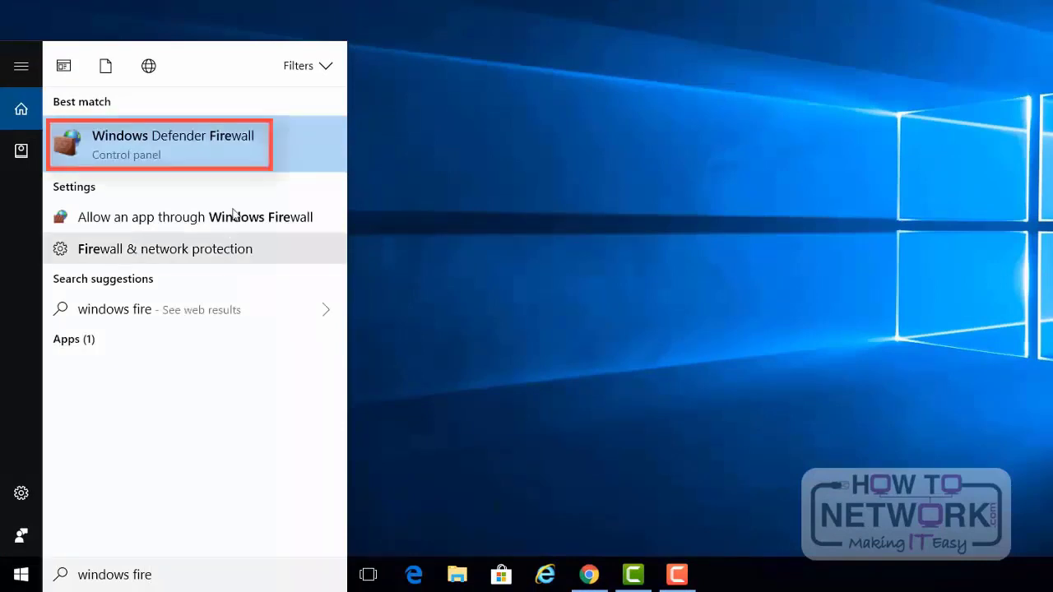
pyautogui.click(222, 157)
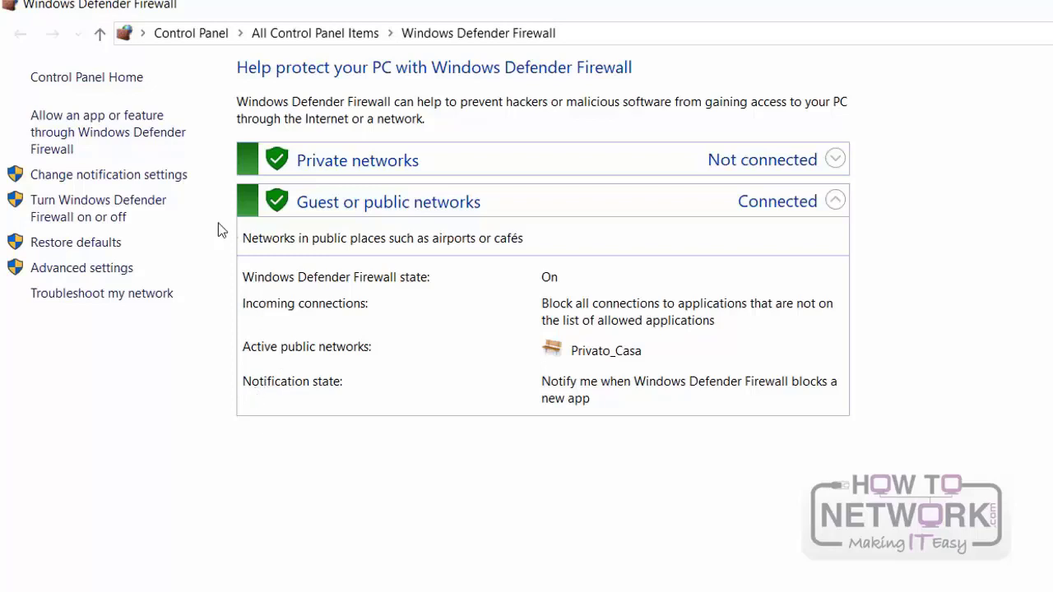
# Step: Review the firewall's private and public network settings and its Advanced Security console, and return to the Windows Defender Firewall page
pyautogui.click(121, 216)
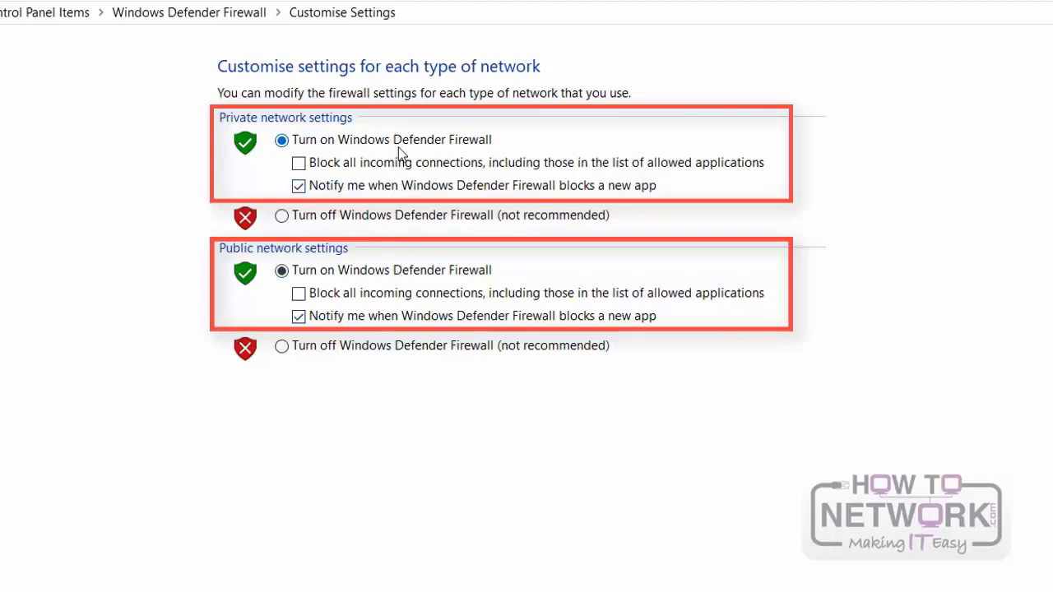
pyautogui.click(14, 37)
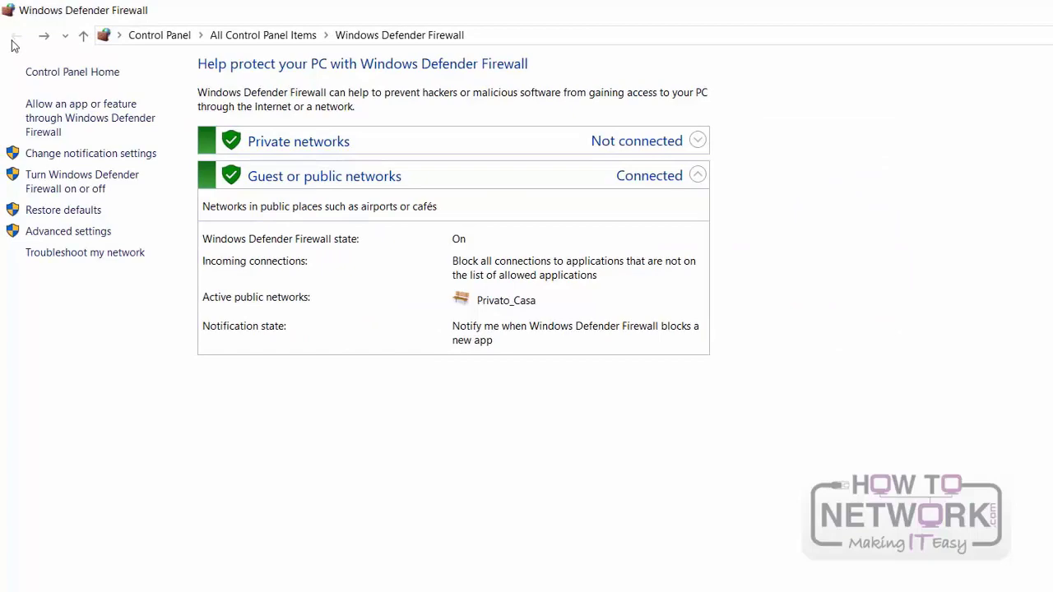
pyautogui.click(121, 157)
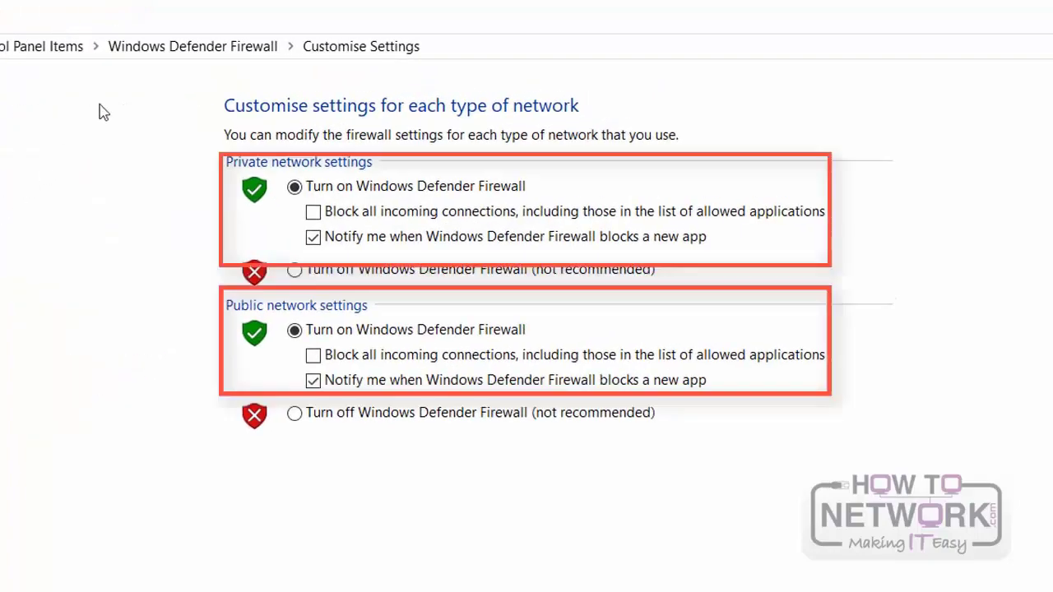
pyautogui.click(18, 36)
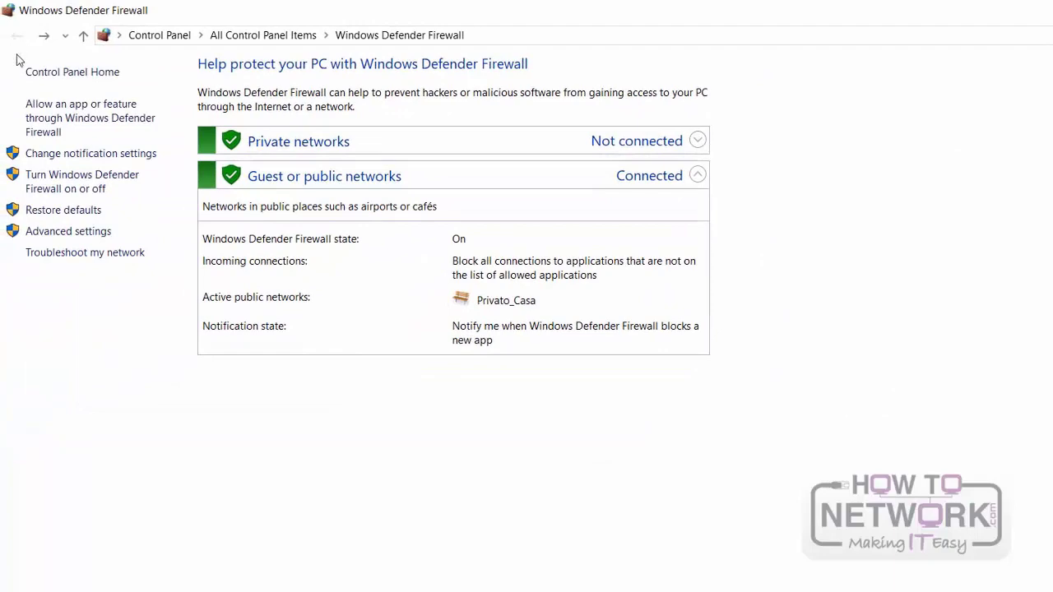
pyautogui.click(52, 237)
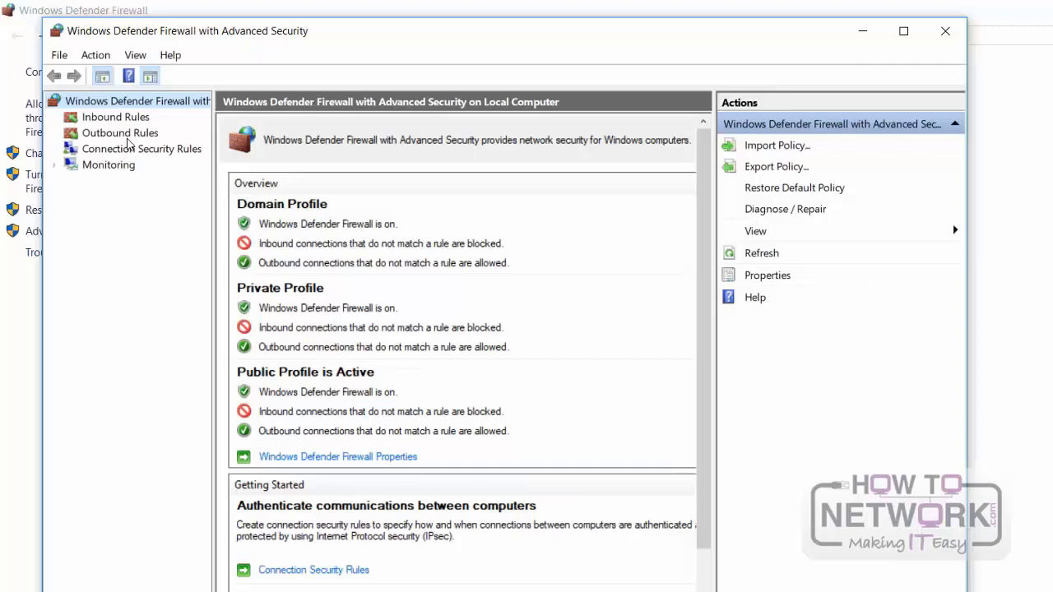
pyautogui.click(945, 30)
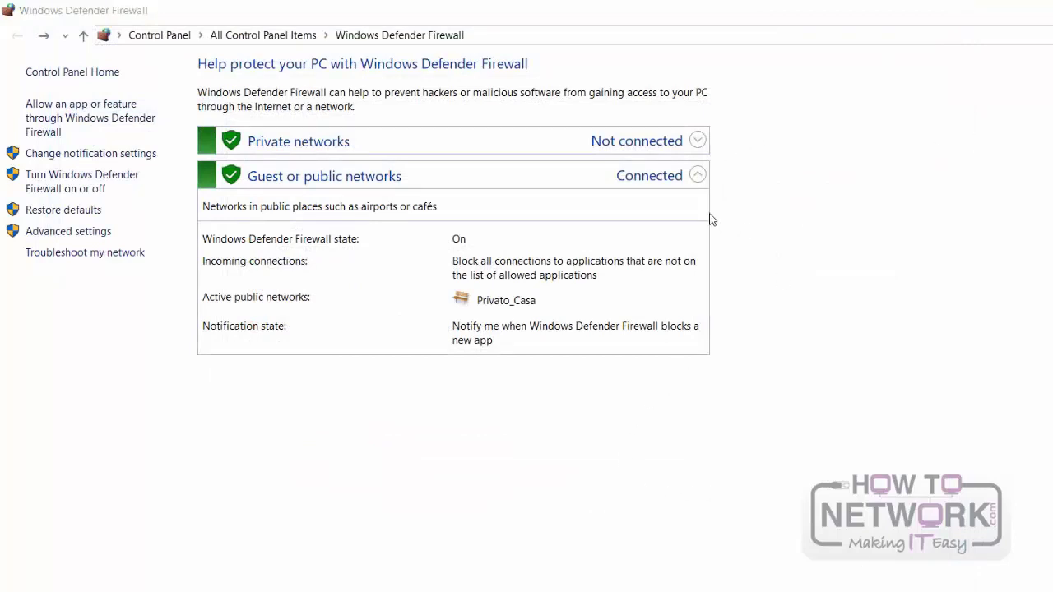
# Step: Examine the apps and features allowed through Windows Defender Firewall and their private and public network permissions
pyautogui.click(83, 130)
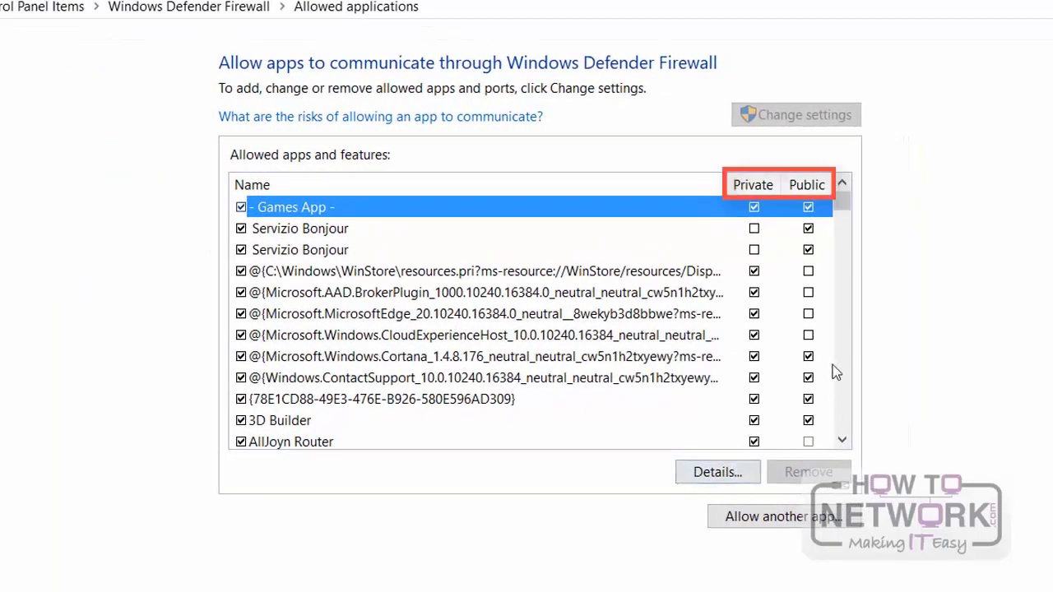
pyautogui.scroll(-2, 786, 235)
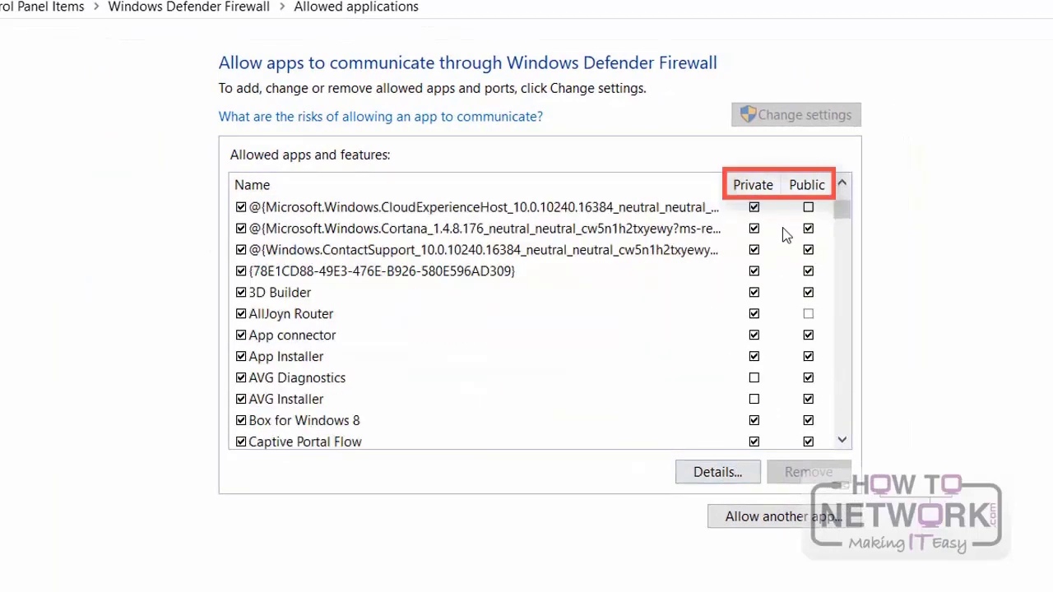
pyautogui.scroll(-1, 786, 235)
pyautogui.scroll(-2, 785, 235)
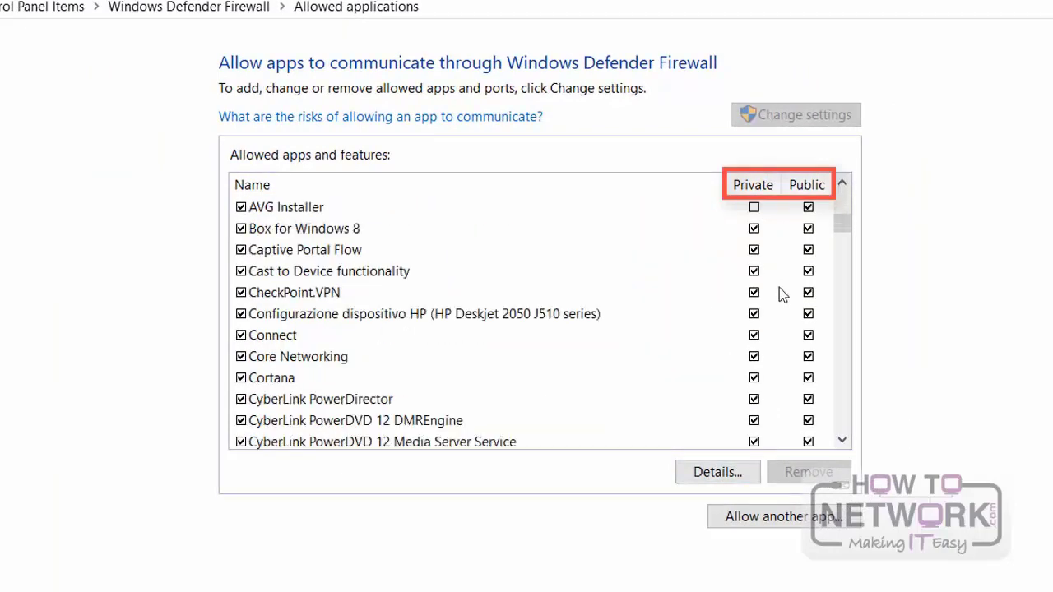
pyautogui.scroll(-5, 782, 294)
pyautogui.scroll(-1, 779, 287)
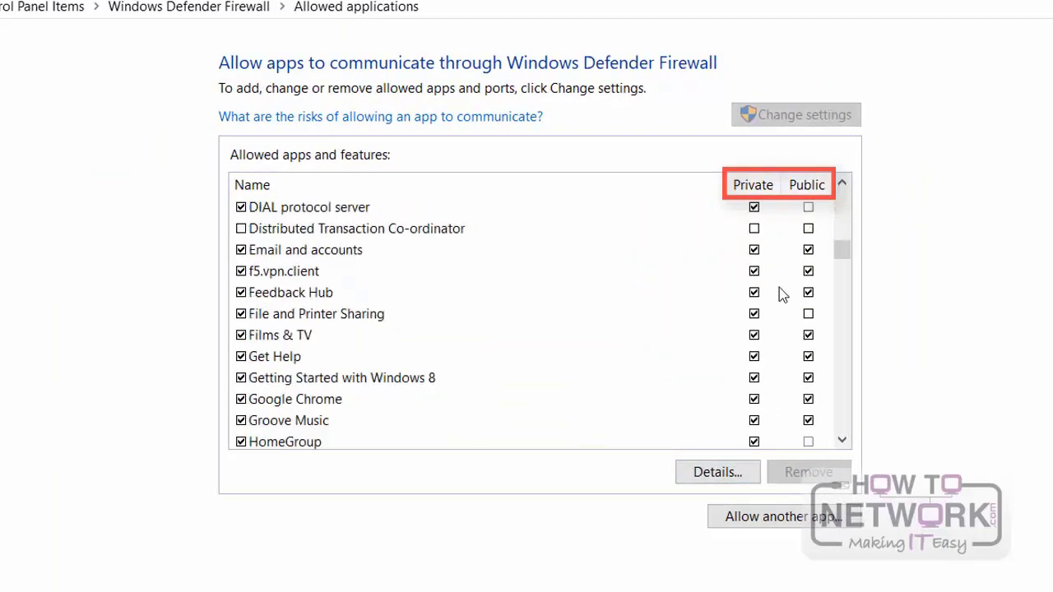
pyautogui.scroll(2, 769, 274)
pyautogui.scroll(9, 770, 275)
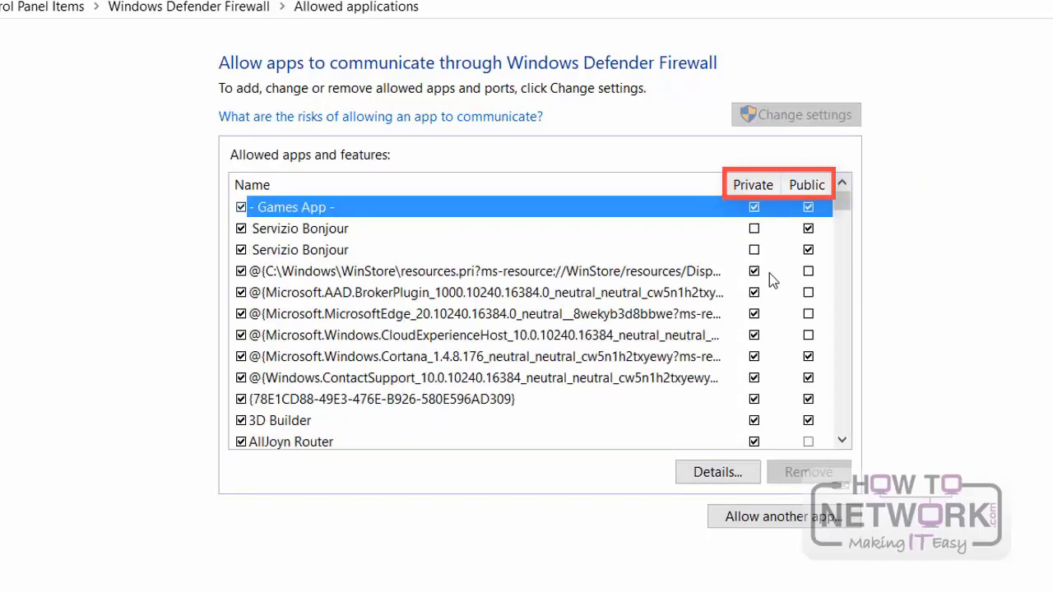
# Step: Disallow and re-allow "- Games App -" on private networks, and open the option to allow another app
pyautogui.click(691, 238)
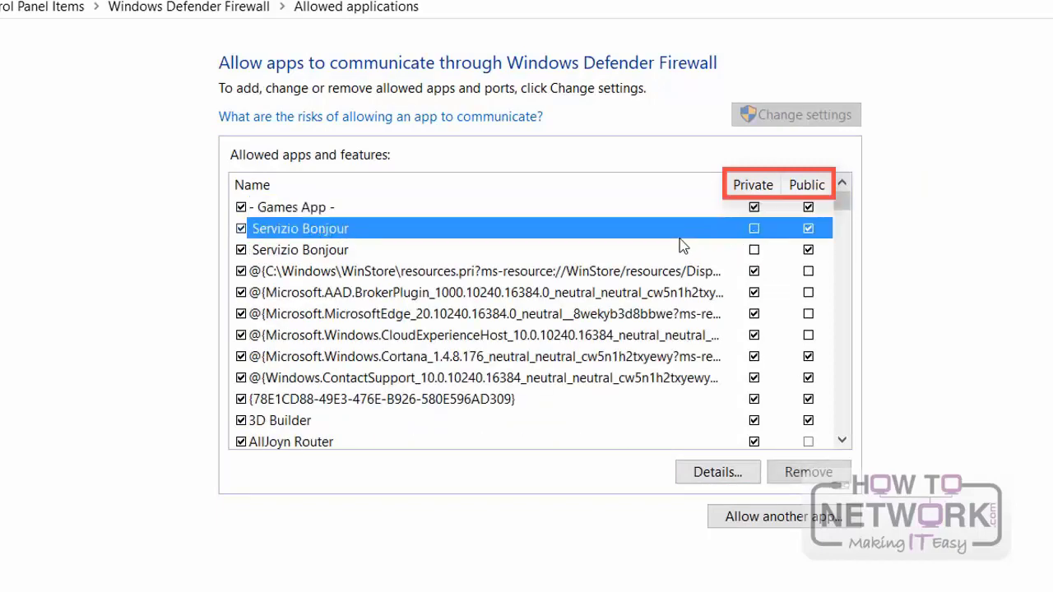
pyautogui.click(754, 209)
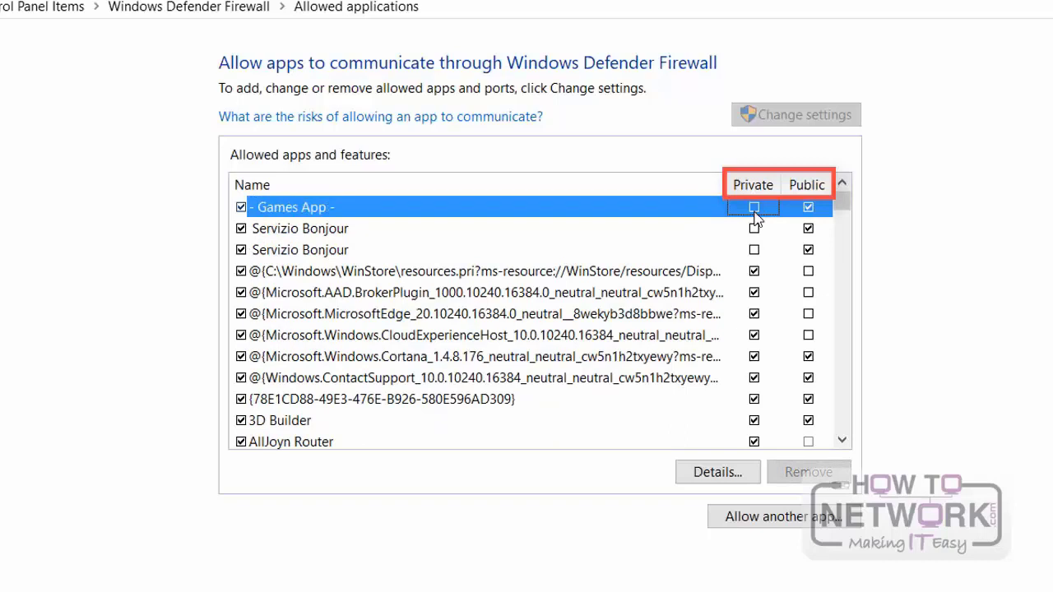
pyautogui.click(754, 209)
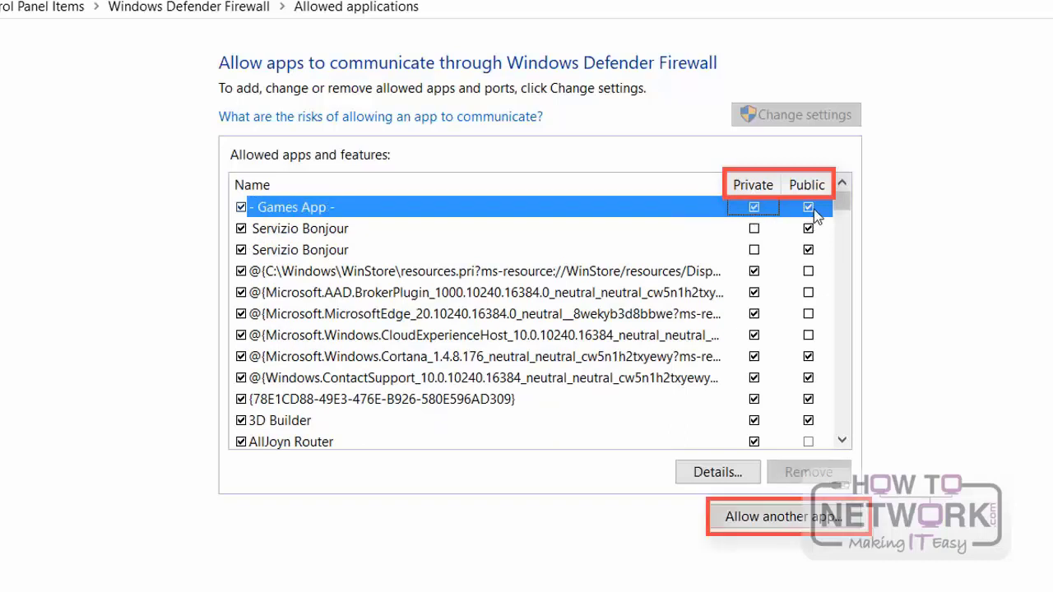
pyautogui.click(788, 526)
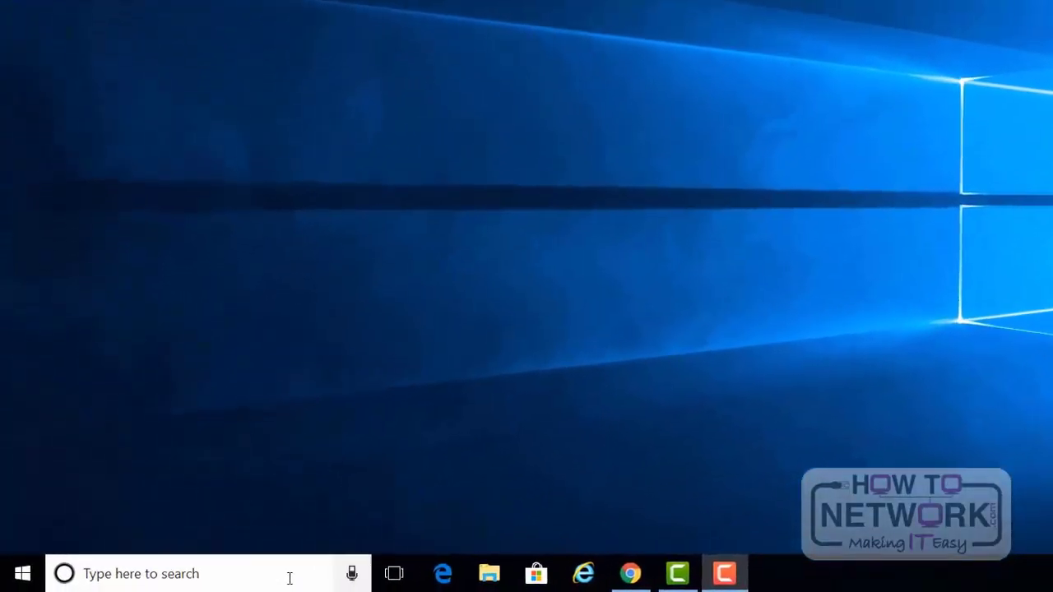
# Step: Search Windows for "services.msc" and open the Services desktop app
pyautogui.click(224, 588)
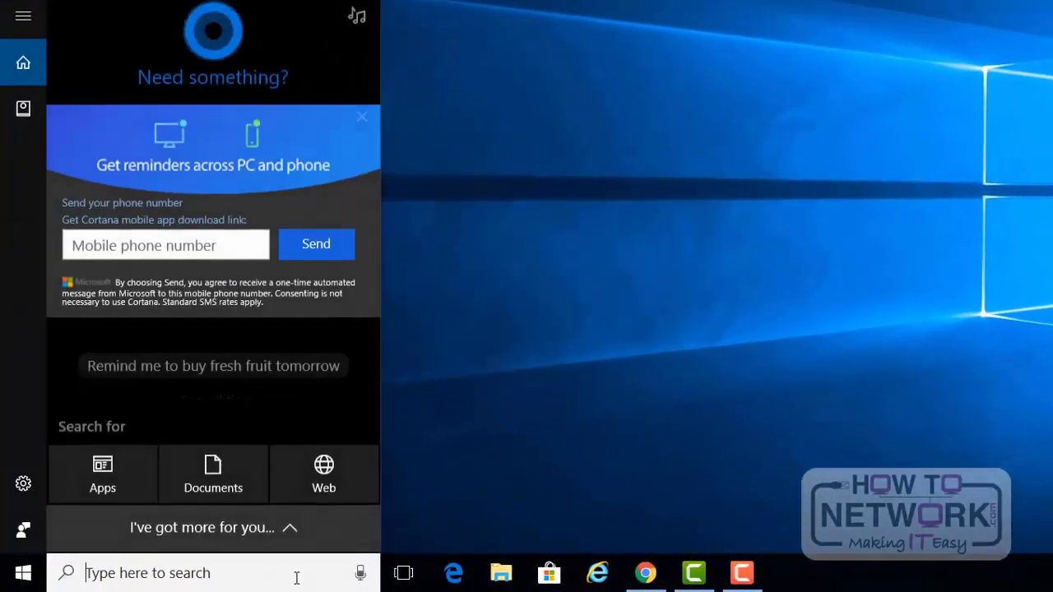
pyautogui.write('service')
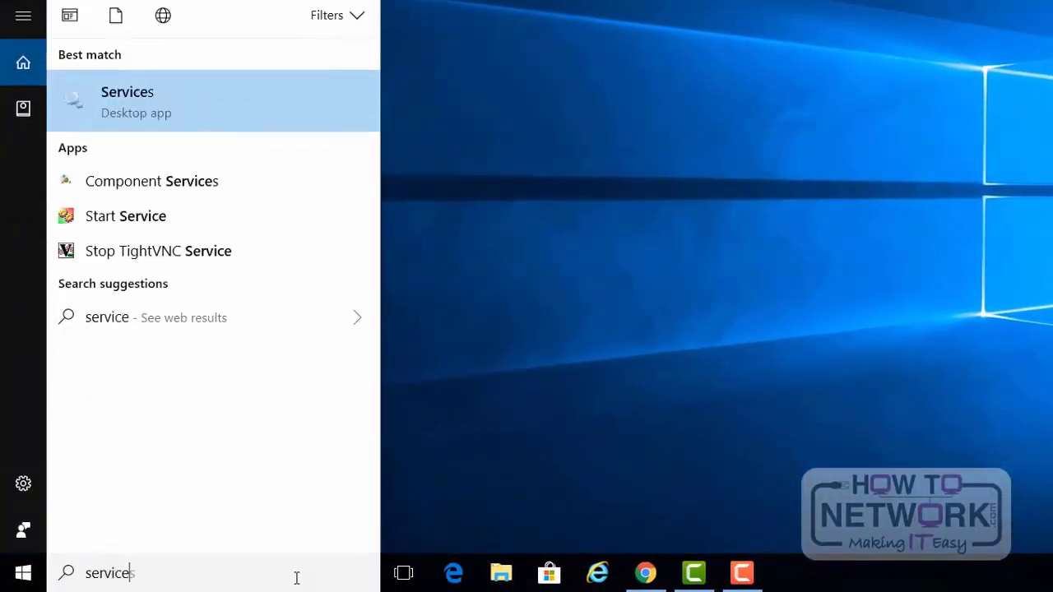
pyautogui.write('s.')
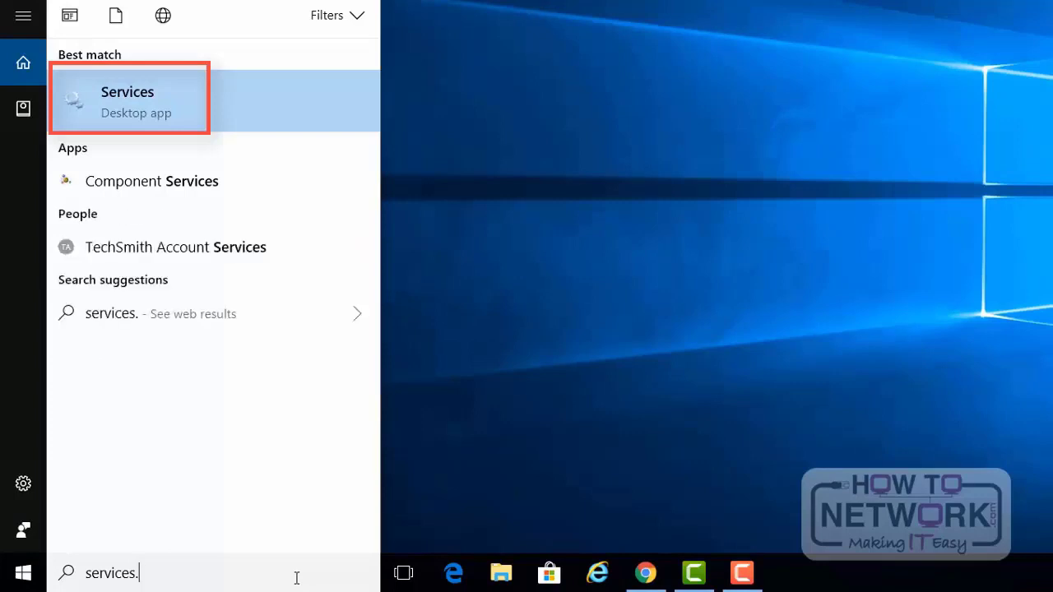
pyautogui.write('msc')
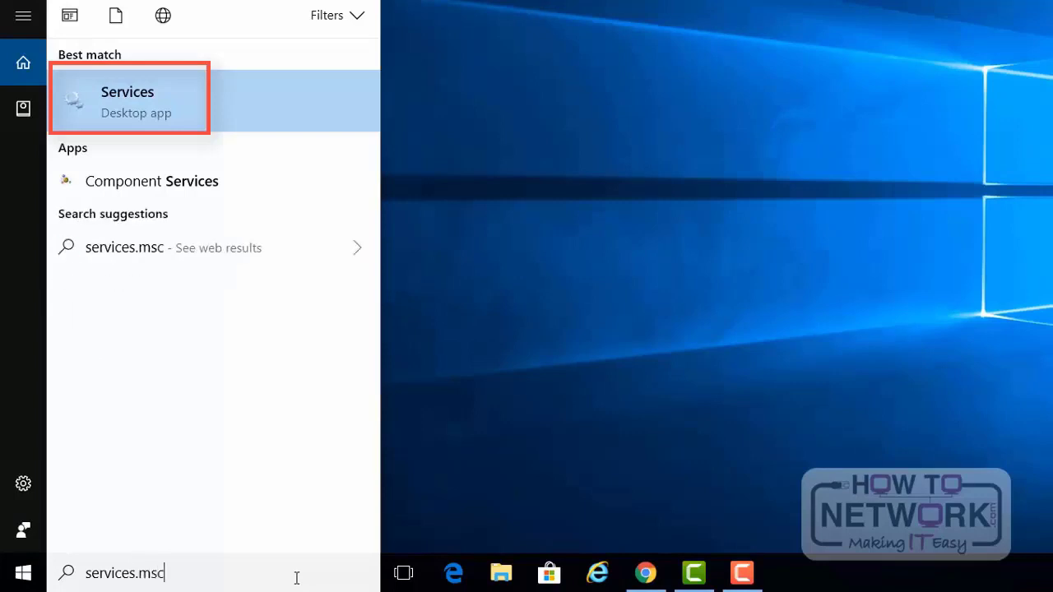
pyautogui.click(199, 116)
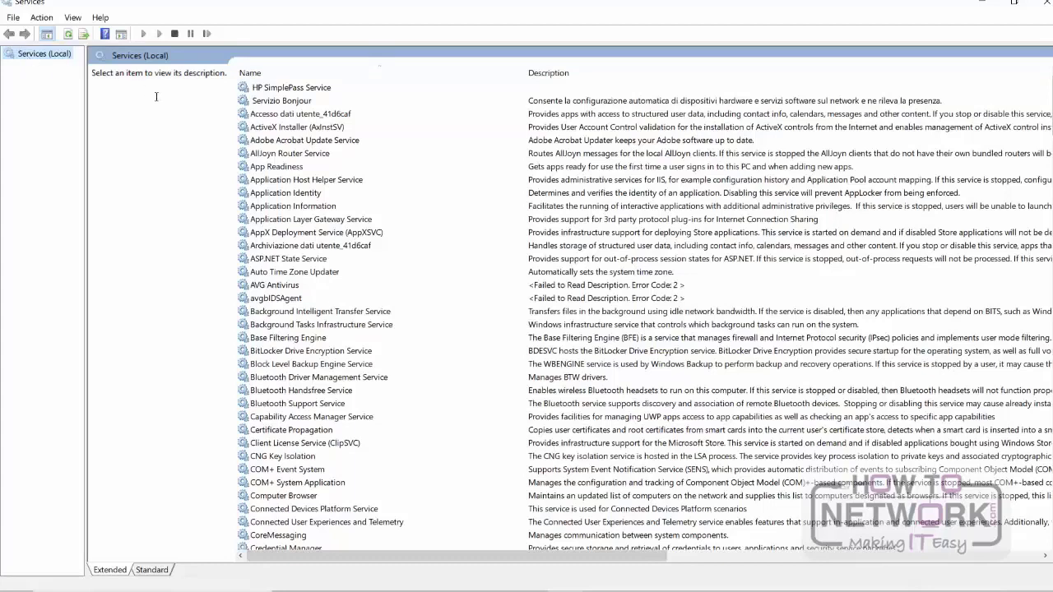
# Step: Look through the list of local services and their descriptions, and return to the start of the list
pyautogui.scroll(-6, 365, 145)
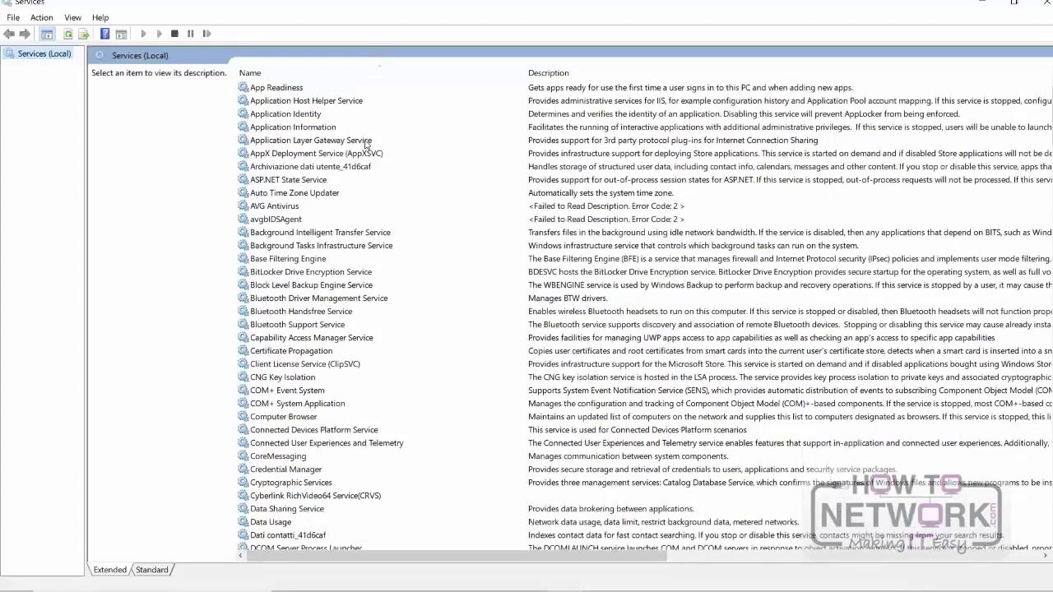
pyautogui.scroll(-8, 365, 154)
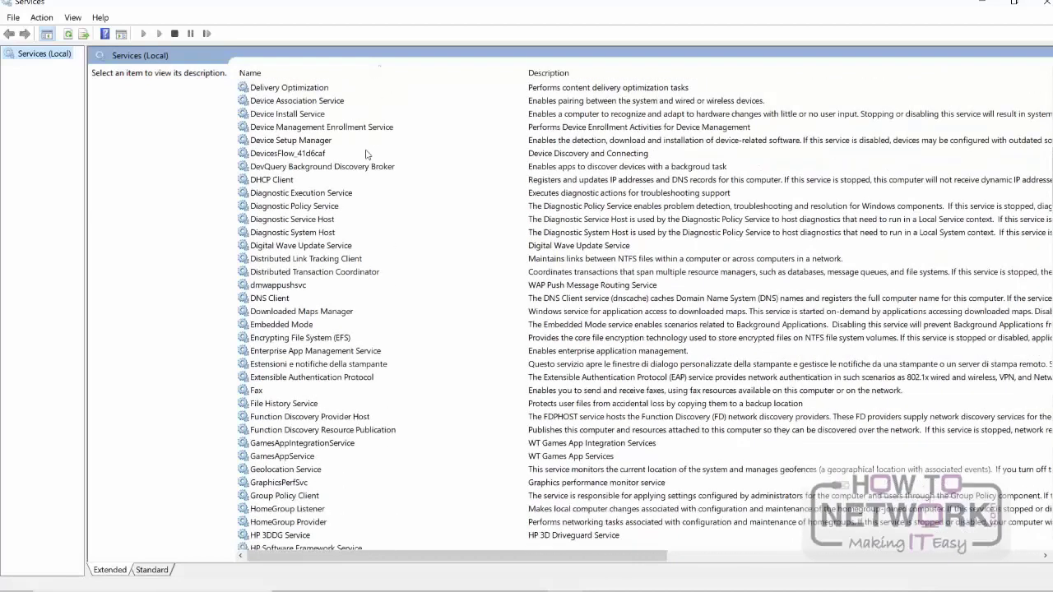
pyautogui.scroll(-1, 367, 155)
pyautogui.scroll(-6, 367, 154)
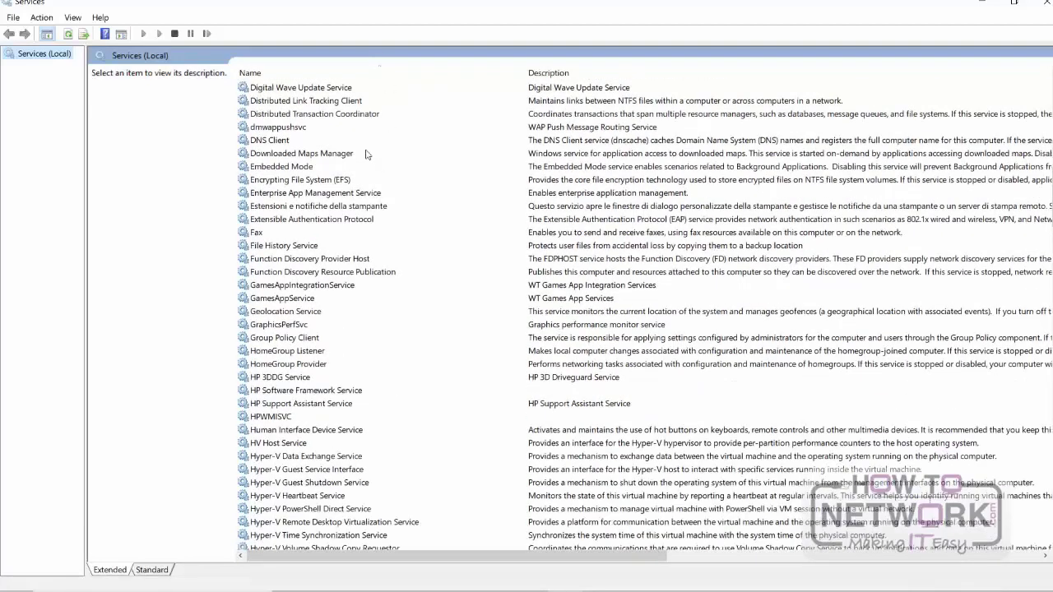
pyautogui.scroll(-3, 368, 153)
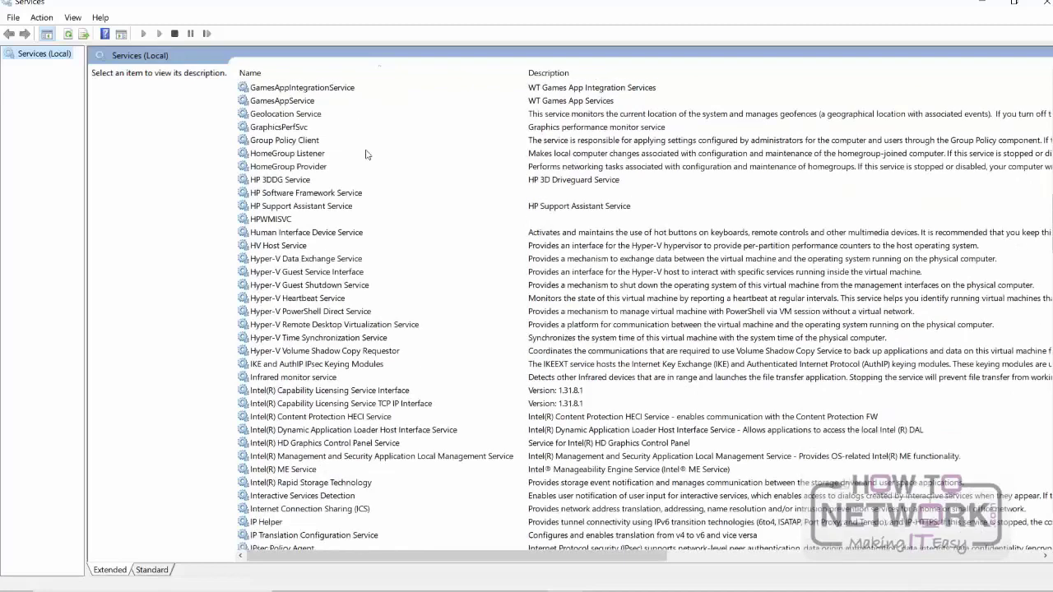
pyautogui.scroll(5, 368, 153)
pyautogui.scroll(19, 367, 154)
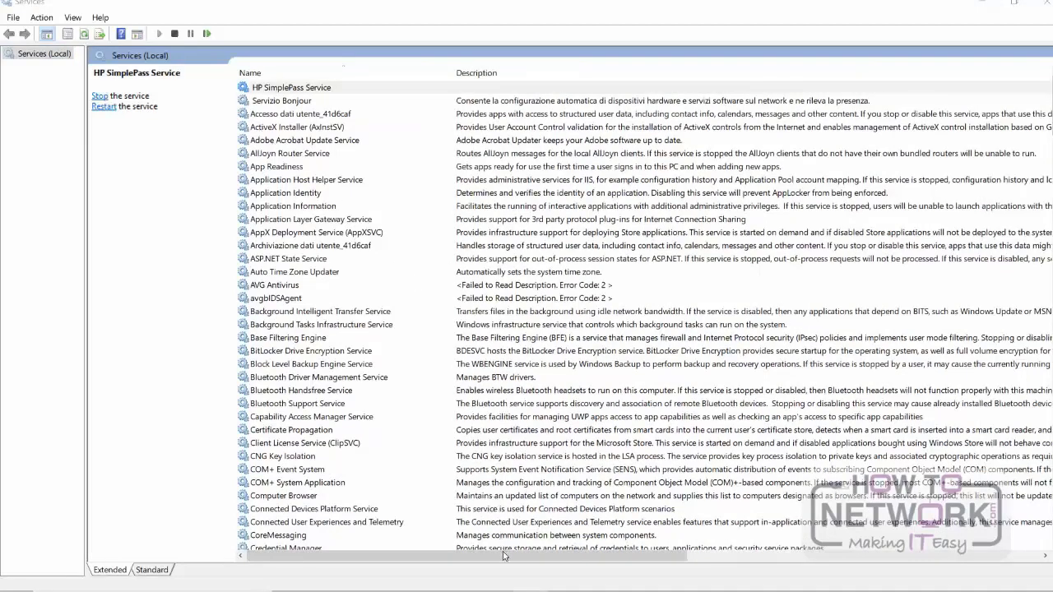
# Step: Narrow the Description column to bring the remaining columns into view, and sort the services by Status with running ones first
pyautogui.moveTo(504, 556); pyautogui.dragTo(855, 568)
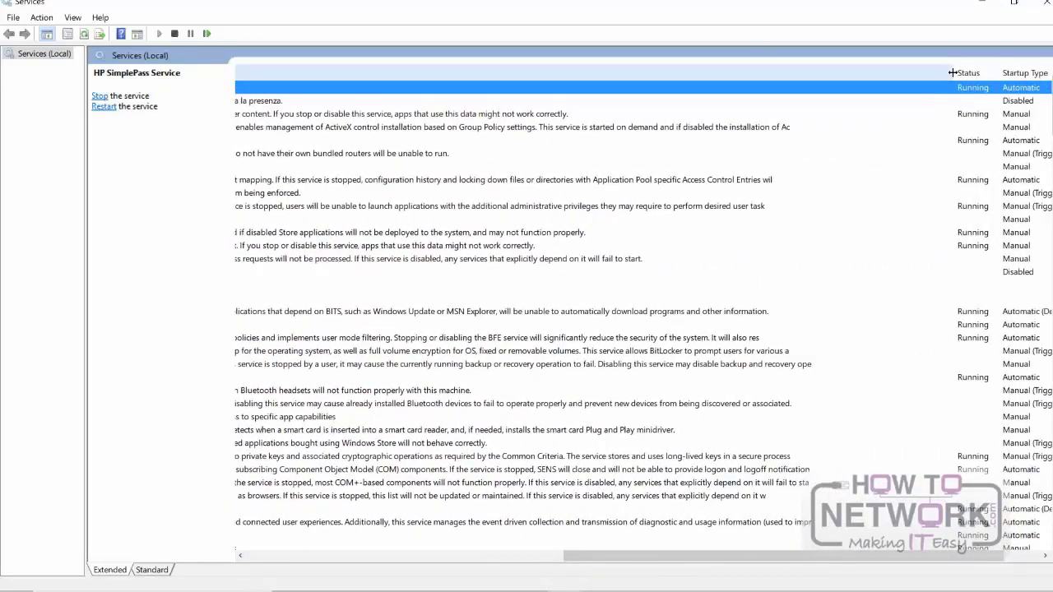
pyautogui.moveTo(954, 73); pyautogui.dragTo(516, 87)
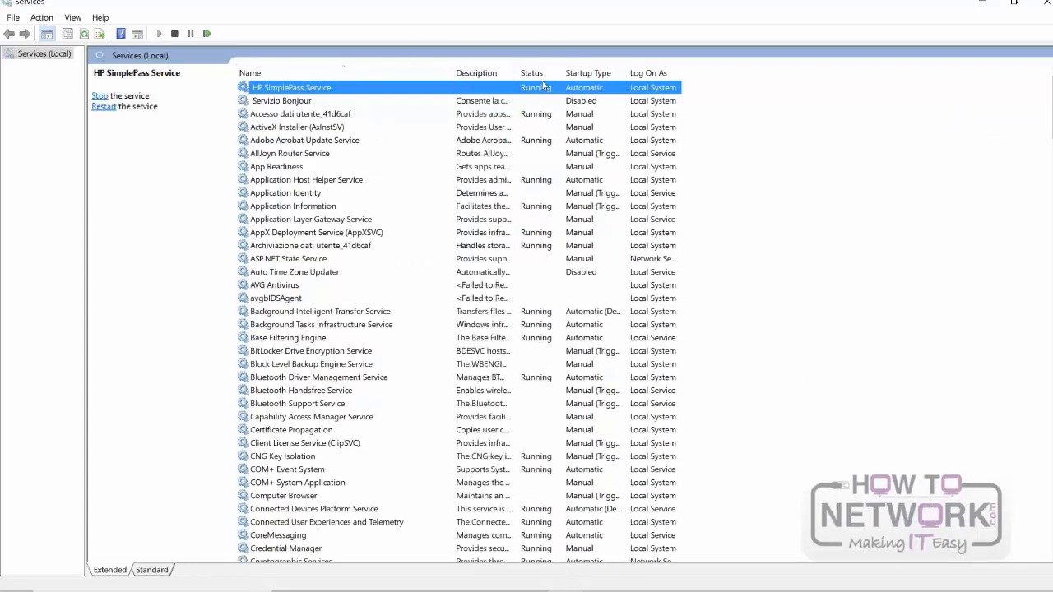
pyautogui.click(531, 73)
pyautogui.click(531, 74)
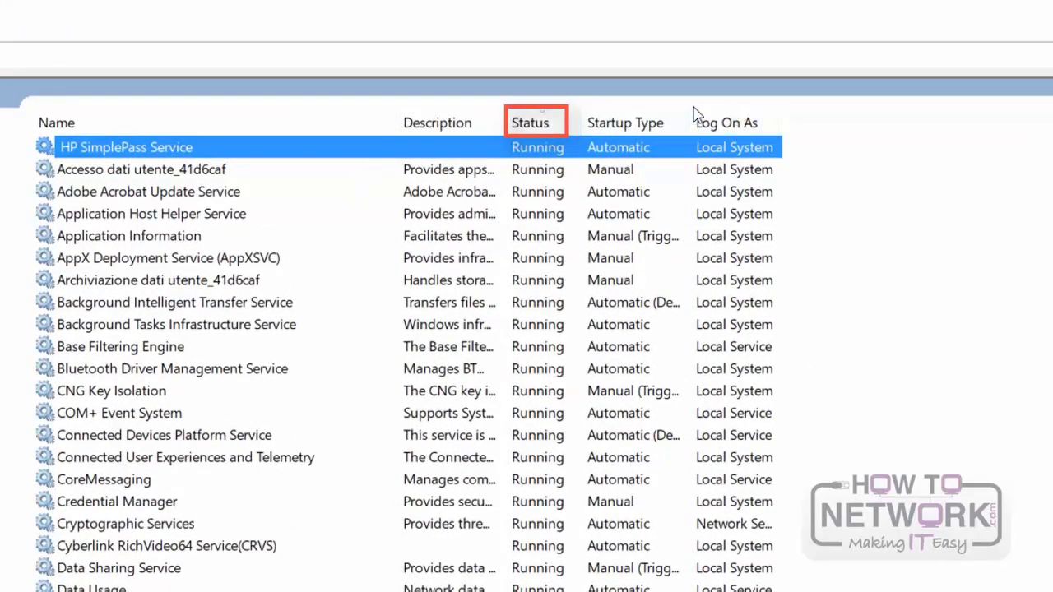
# Step: Sort the services by Startup Type in descending order, and re-sort them by Status with running ones first
pyautogui.click(644, 130)
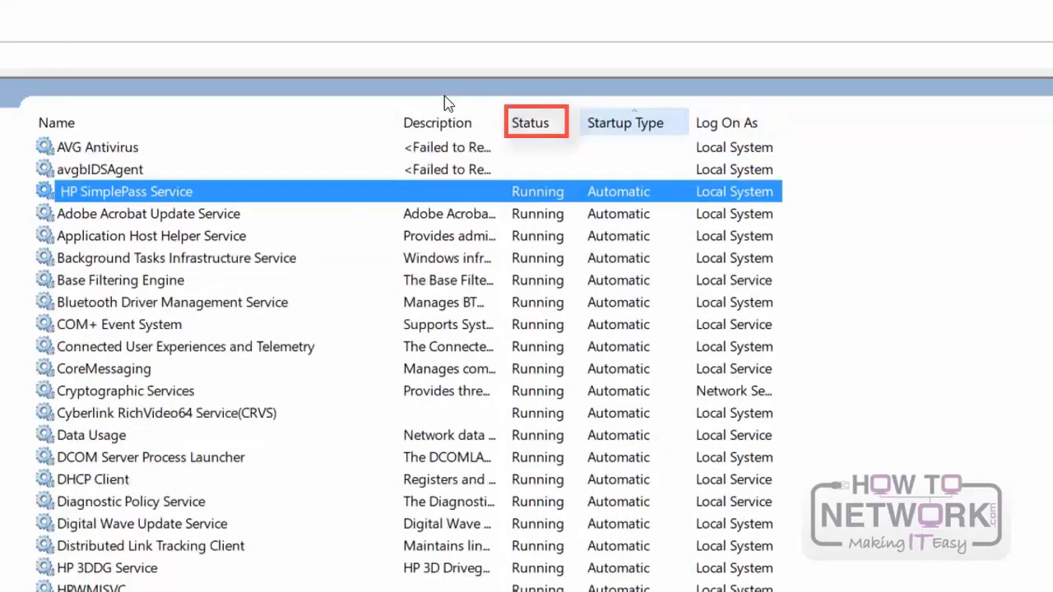
pyautogui.click(626, 126)
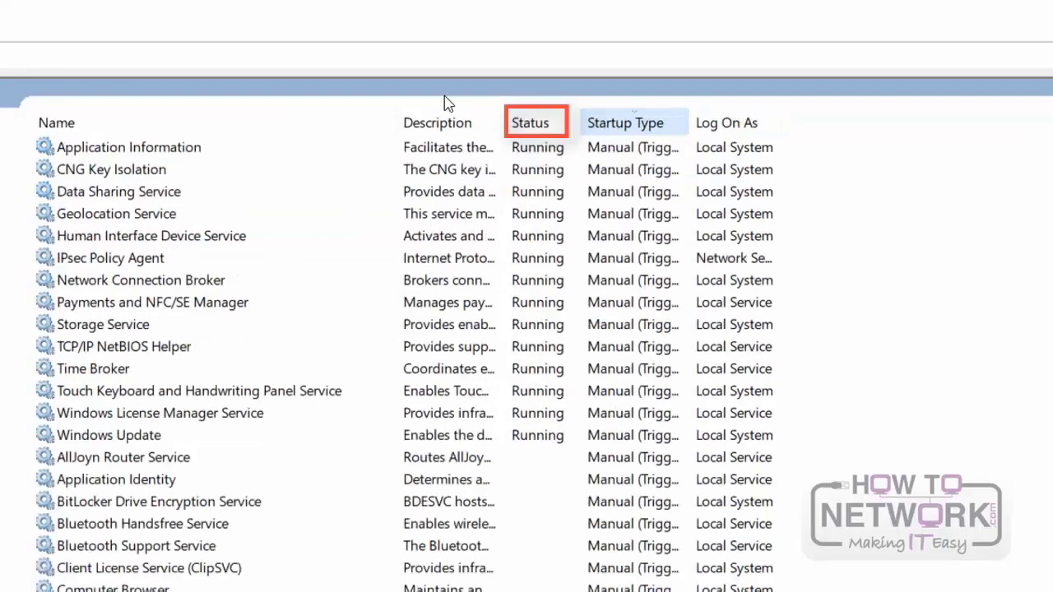
pyautogui.click(545, 126)
pyautogui.click(545, 126)
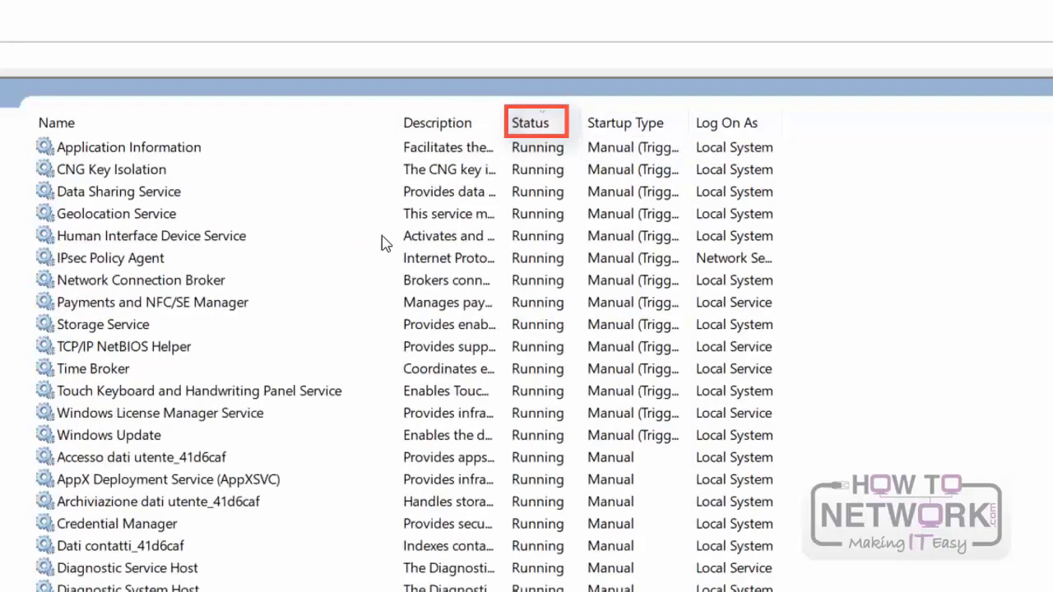
# Step: Find the Print Spooler service among the running services that start automatically
pyautogui.scroll(-5, 381, 243)
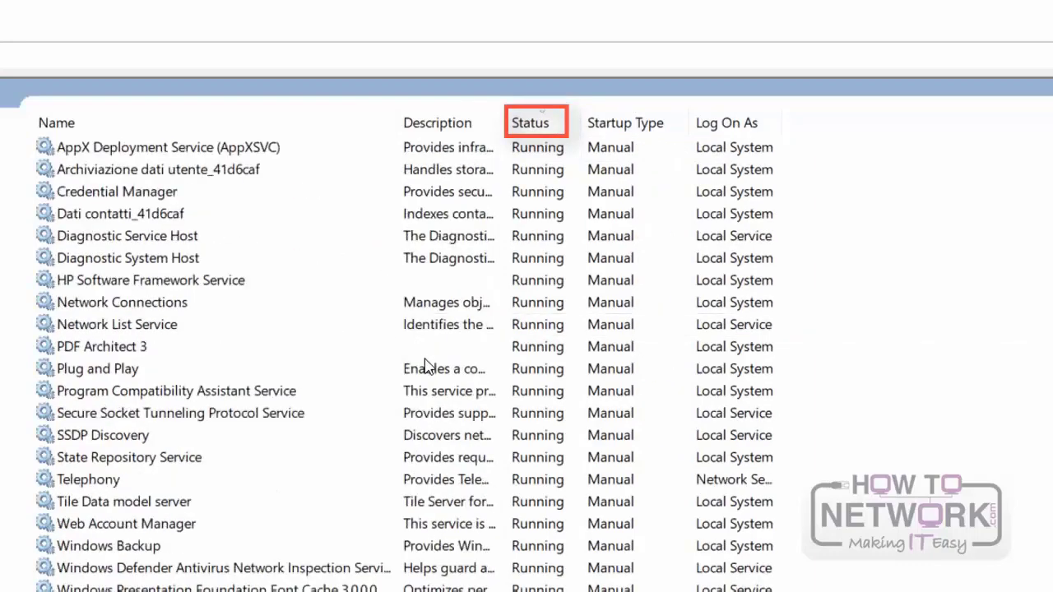
pyautogui.scroll(-5, 427, 367)
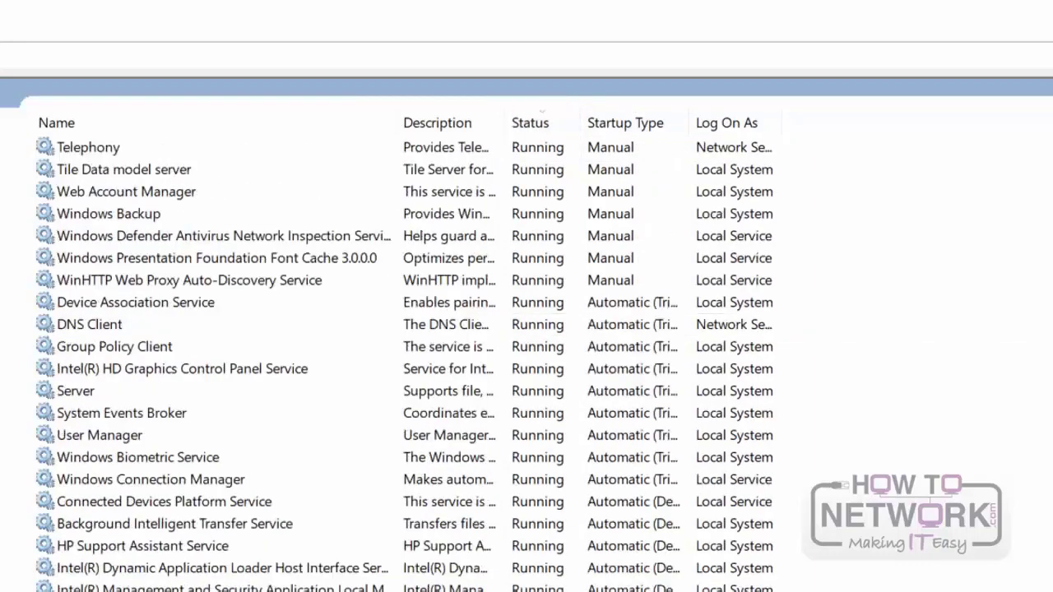
pyautogui.scroll(-15, 618, 282)
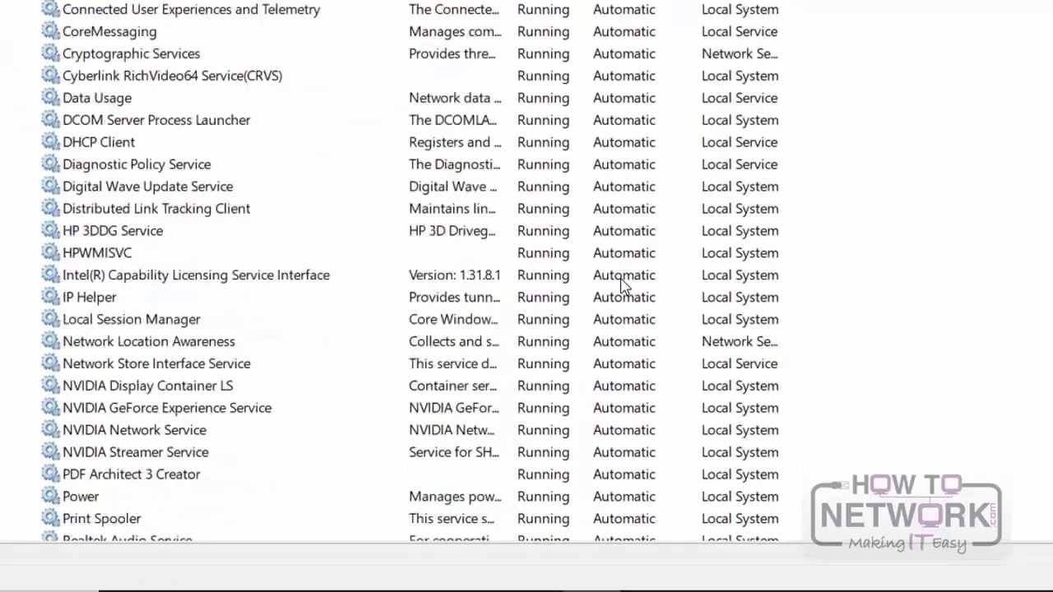
pyautogui.scroll(-1, 623, 284)
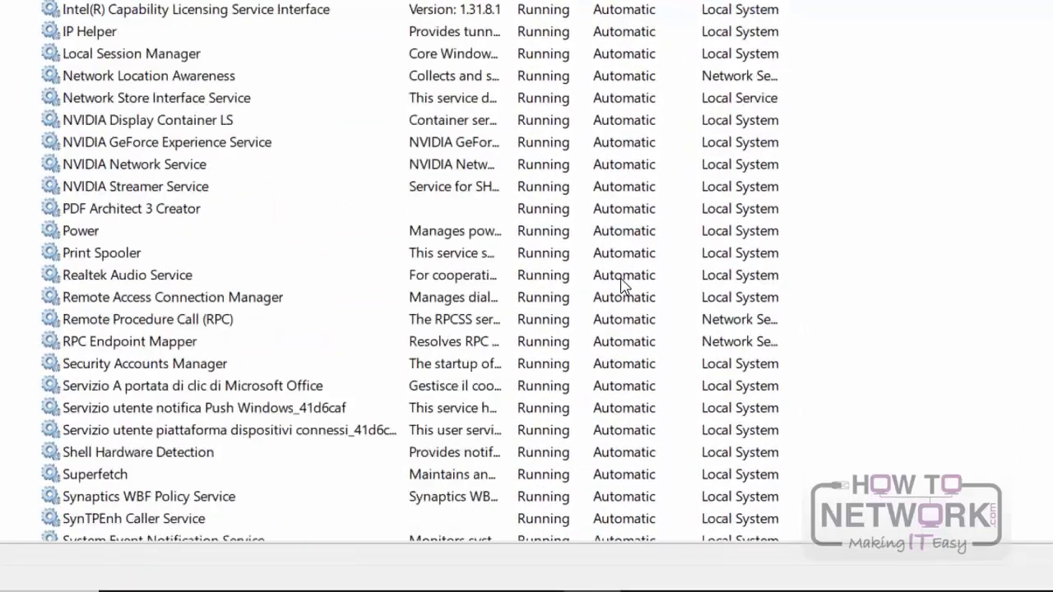
# Step: Open the properties of the Print Spooler service, review its startup type options and choose Automatic
pyautogui.click(103, 253)
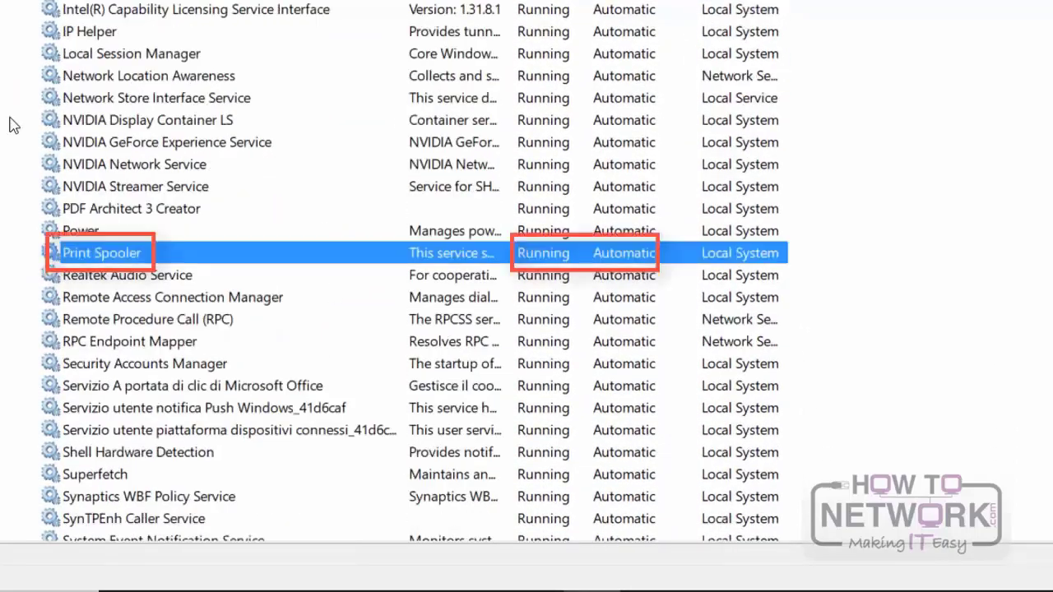
pyautogui.doubleClick(103, 254)
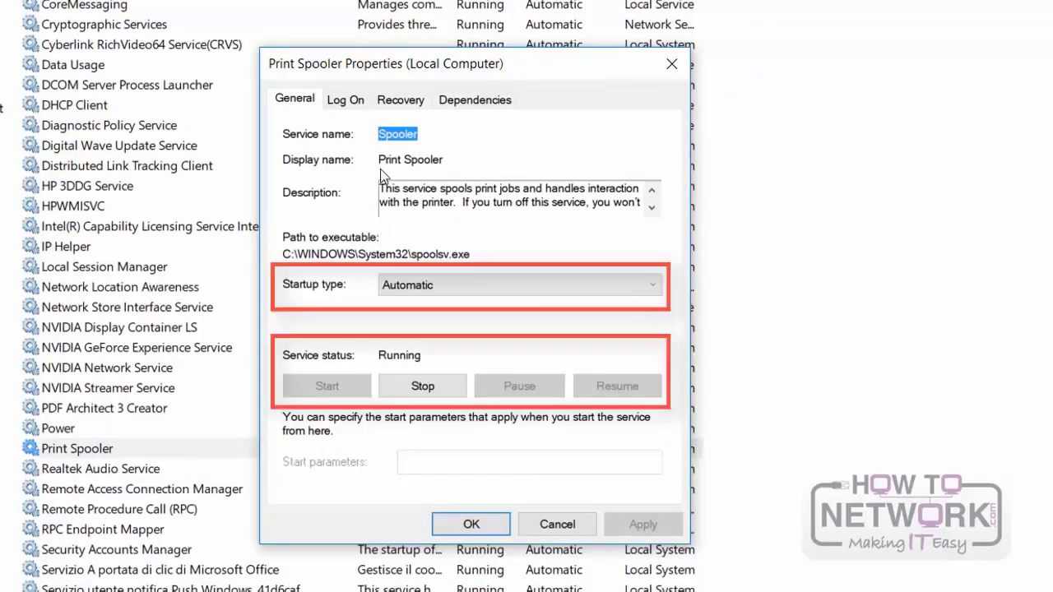
pyautogui.click(635, 290)
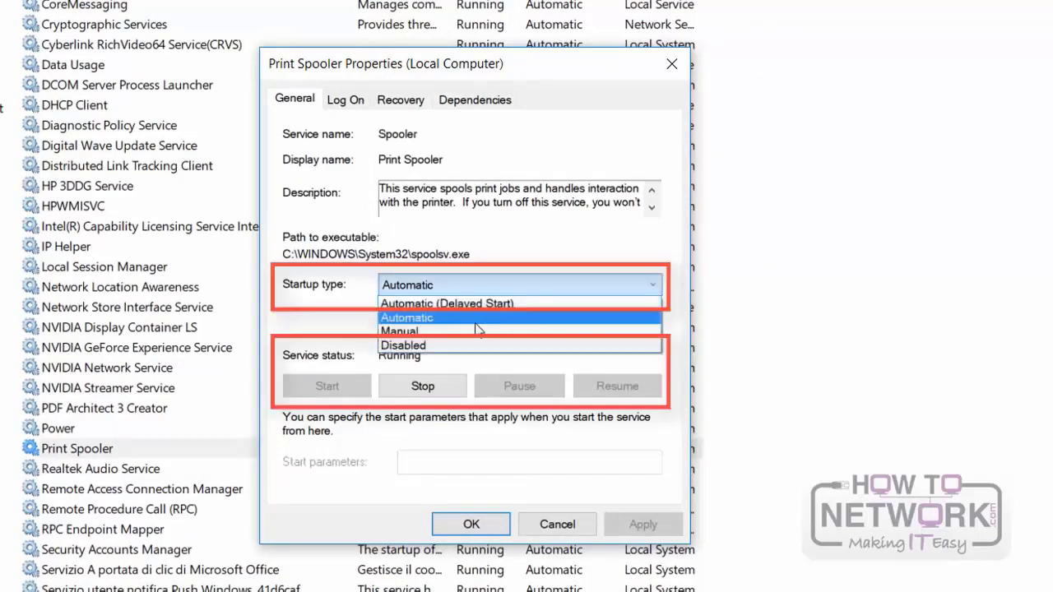
pyautogui.click(313, 228)
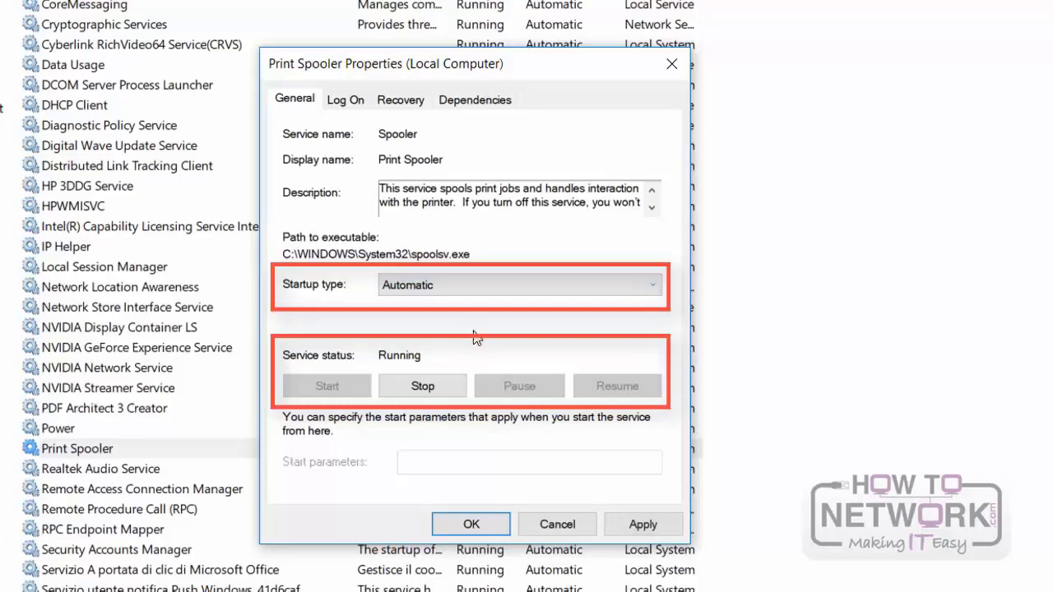
# Step: Stop the Print Spooler service and start it again
pyautogui.click(421, 387)
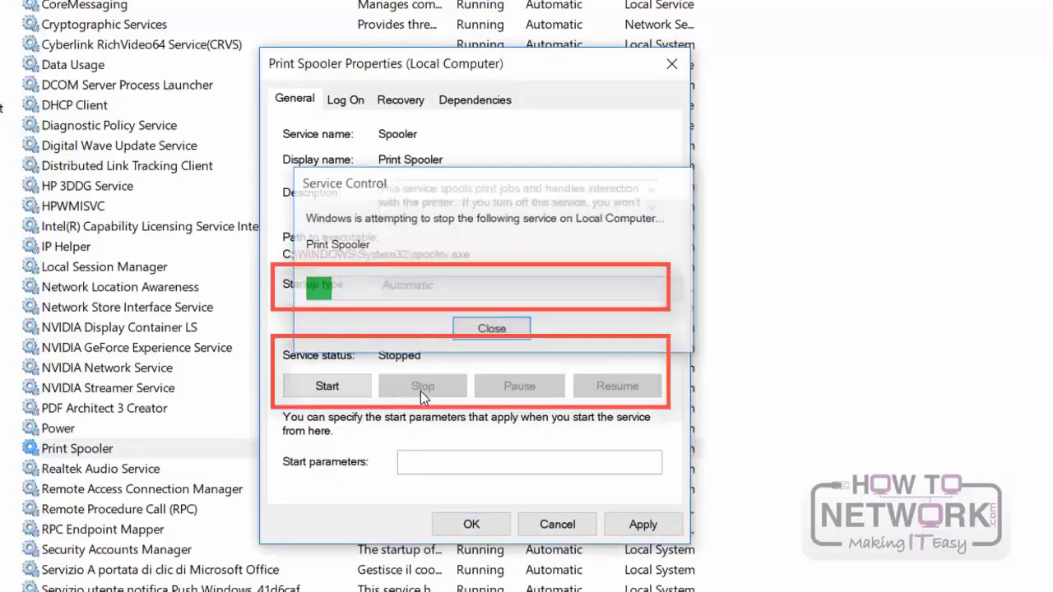
pyautogui.click(348, 388)
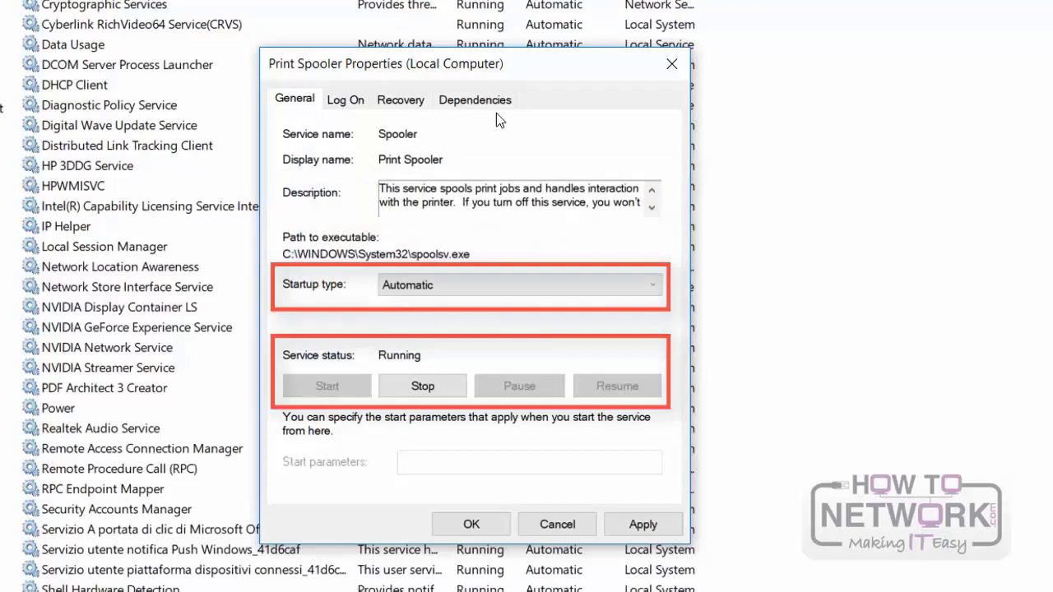
# Step: Examine the Print Spooler's dependencies, expanding Fax and Remote Procedure Call (RPC), and close the properties without applying changes
pyautogui.click(481, 102)
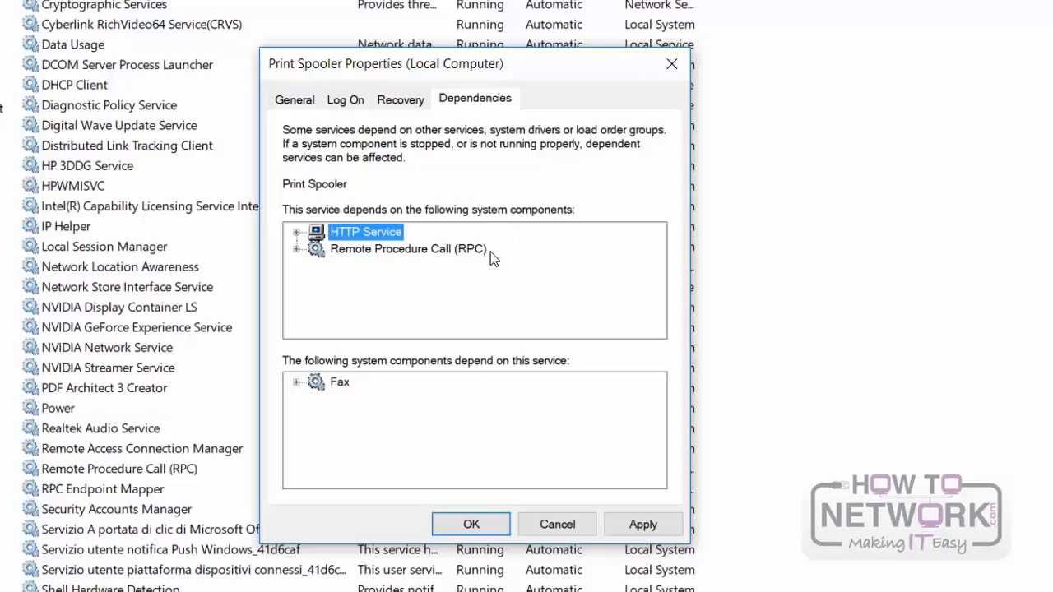
pyautogui.click(295, 384)
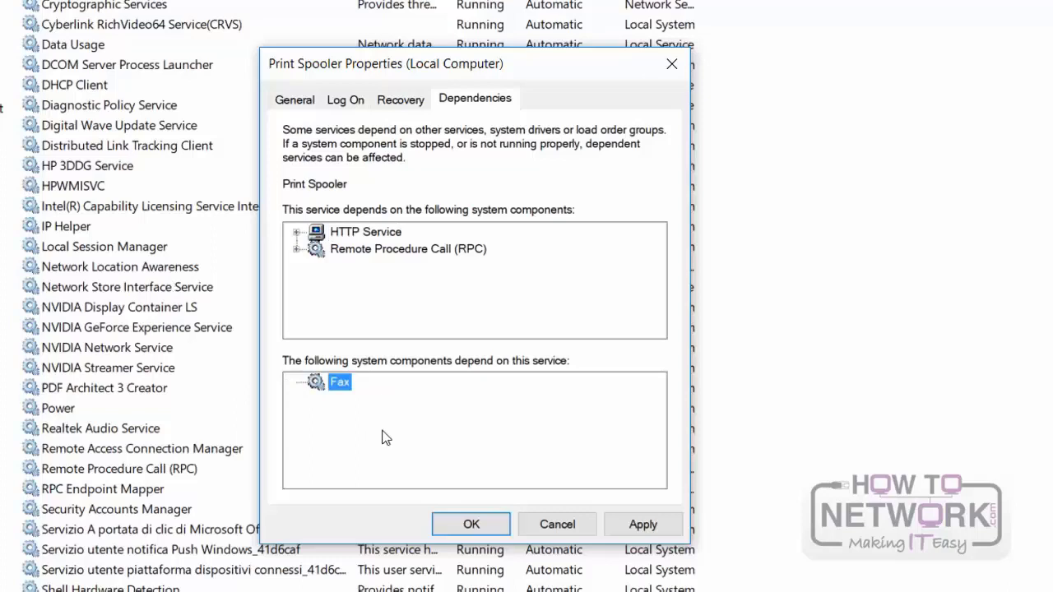
pyautogui.doubleClick(298, 249)
pyautogui.click(298, 250)
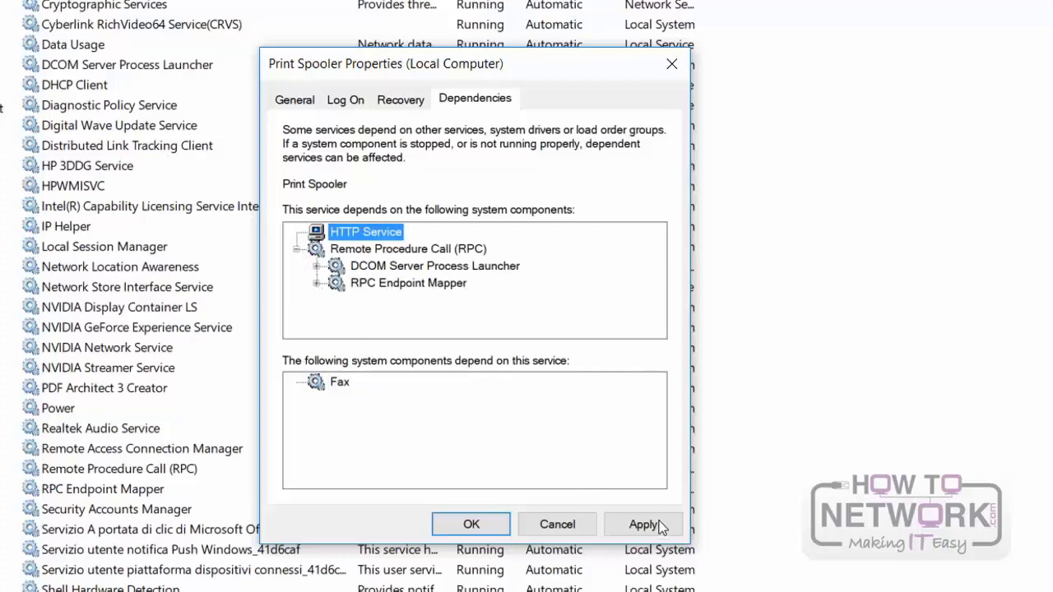
pyautogui.click(557, 524)
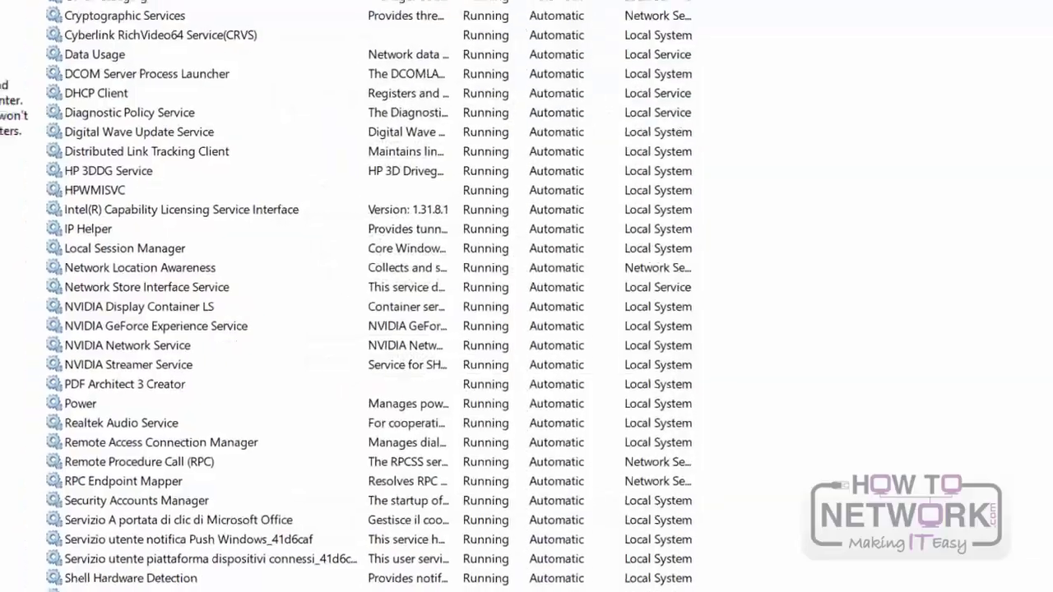
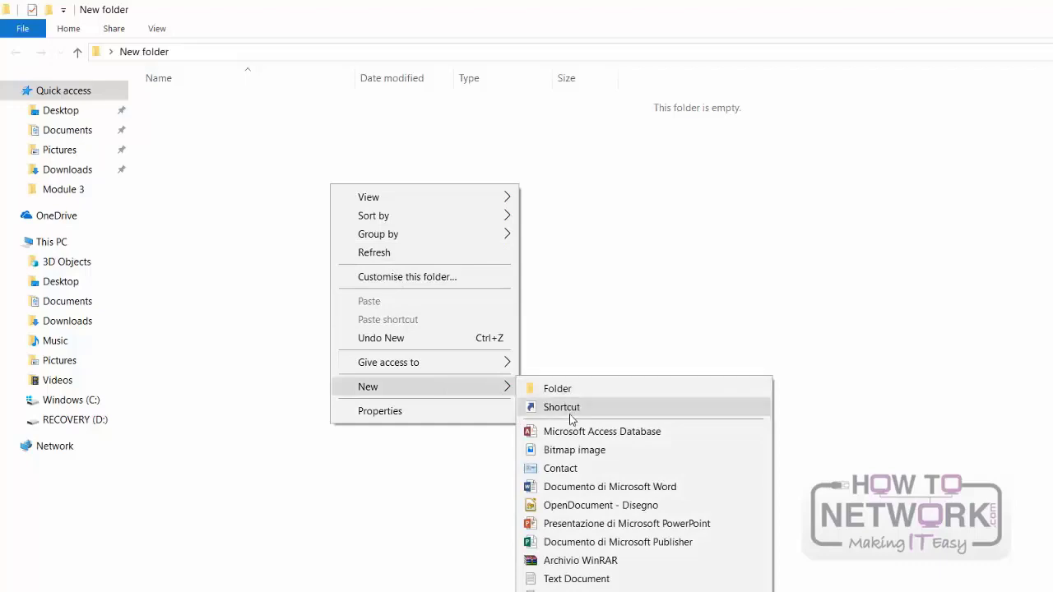
# Step: Create a new text document in New folder, keeping the default file name
pyautogui.click(581, 580)
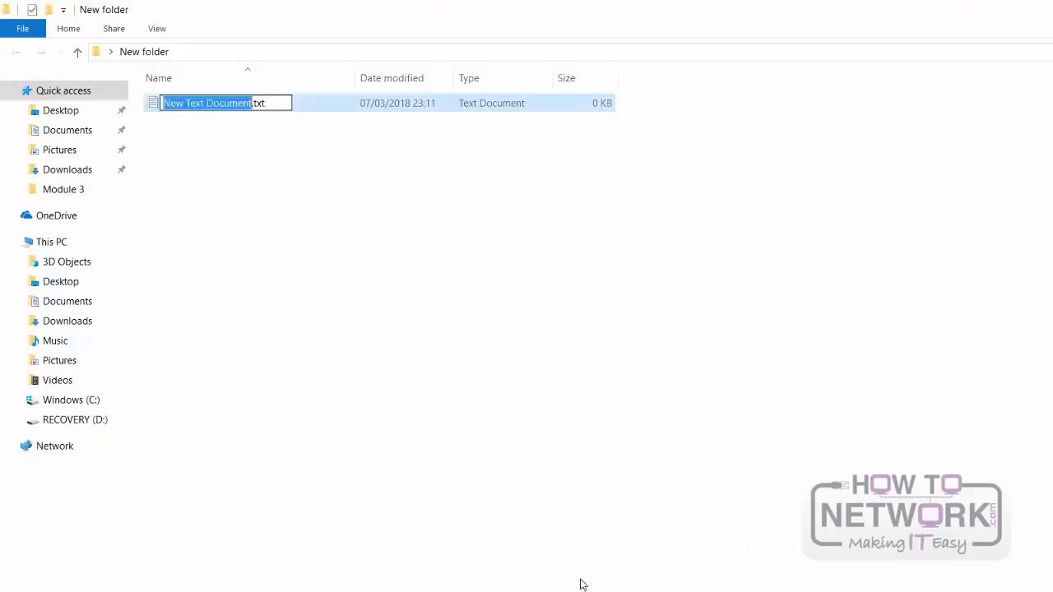
pyautogui.press('Return')
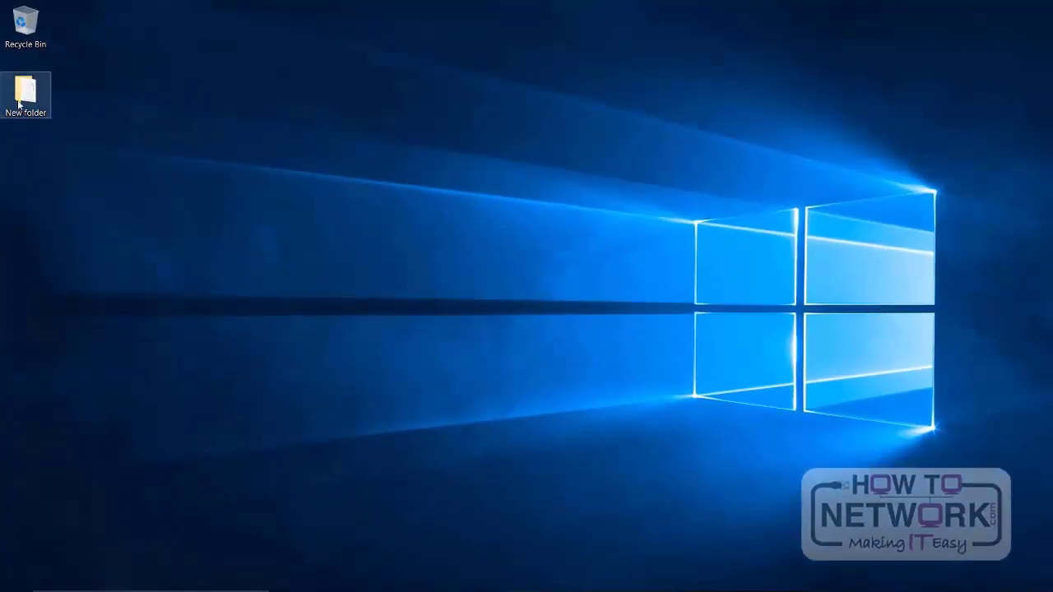
# Step: Open the security properties of New folder on the desktop and review the permissions for SYSTEM
pyautogui.rightClick(18, 104)
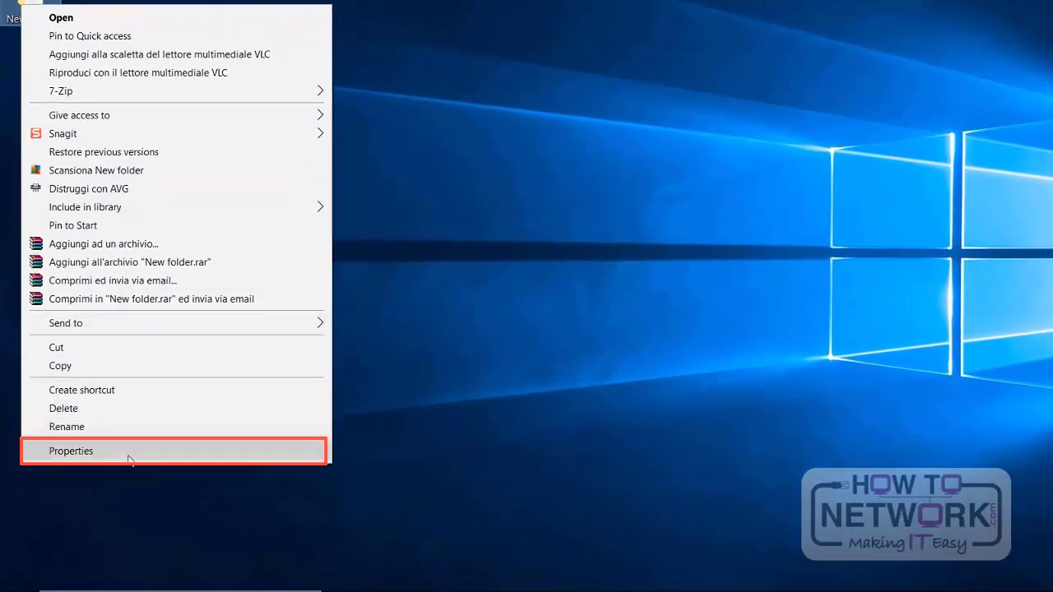
pyautogui.click(130, 459)
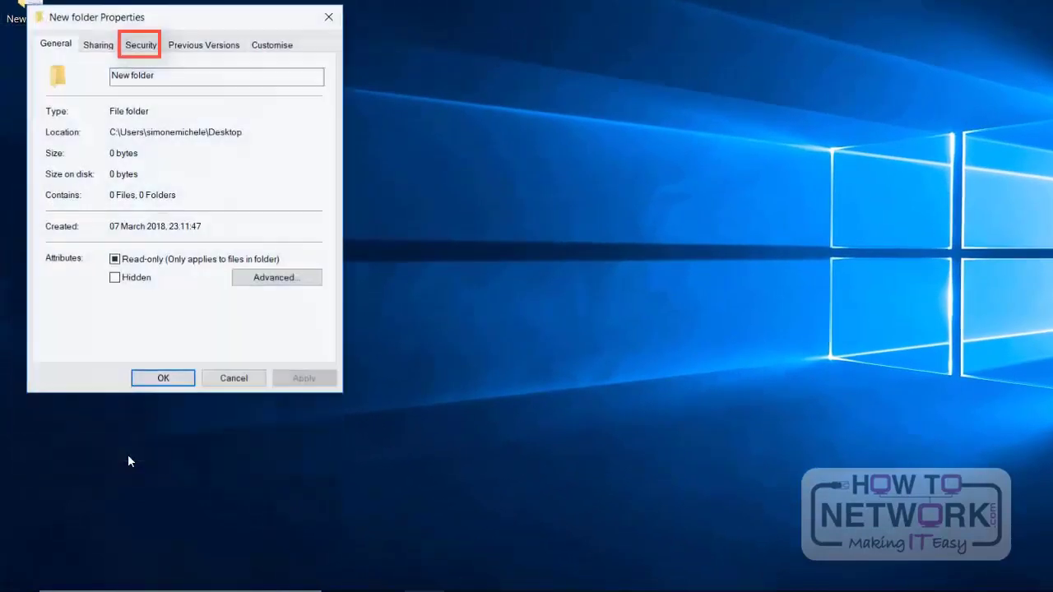
pyautogui.click(146, 46)
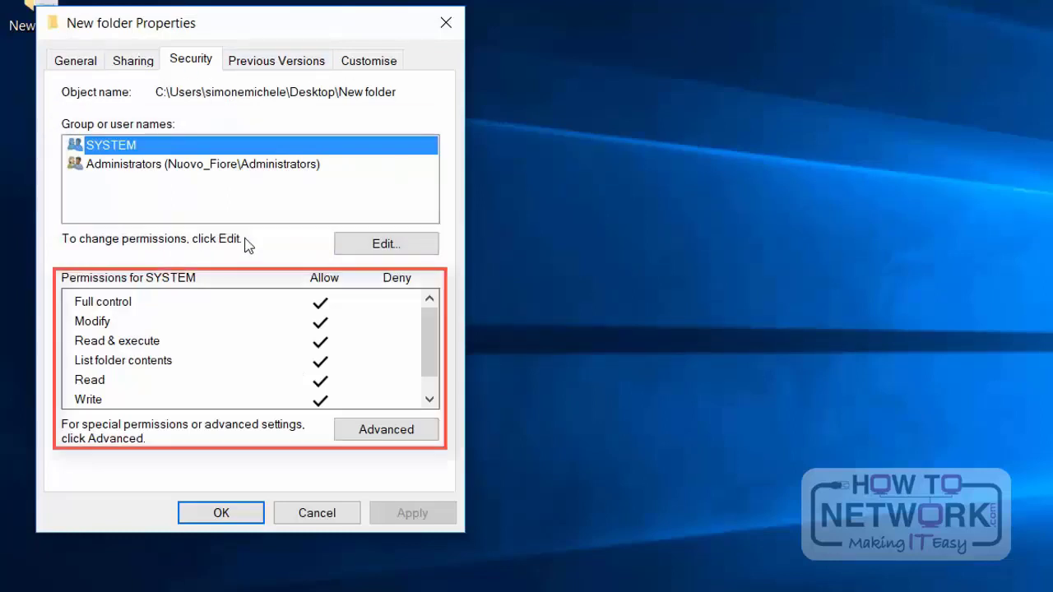
pyautogui.scroll(-1, 339, 335)
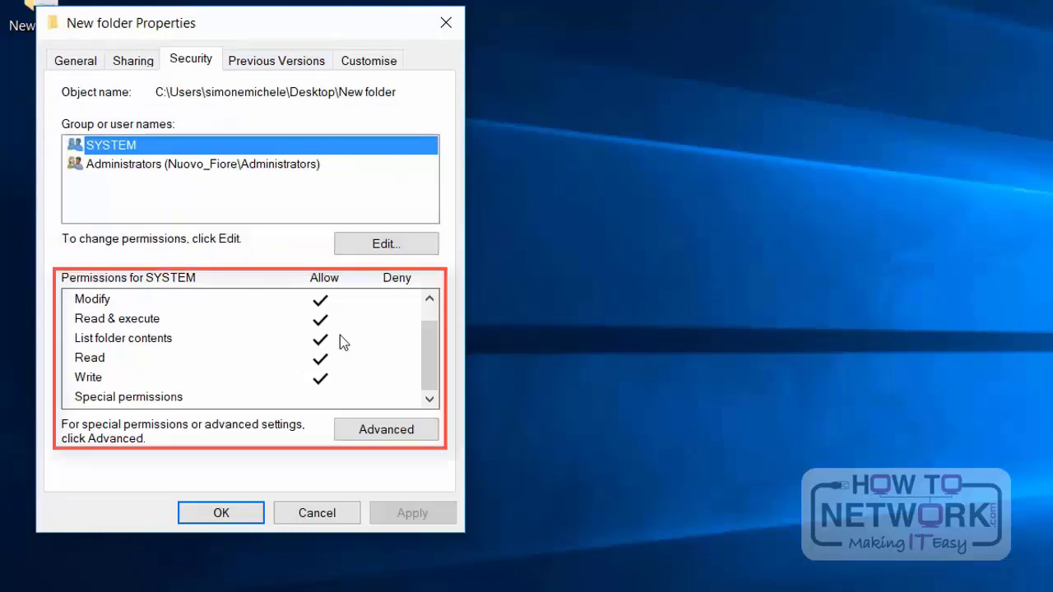
pyautogui.scroll(1, 340, 335)
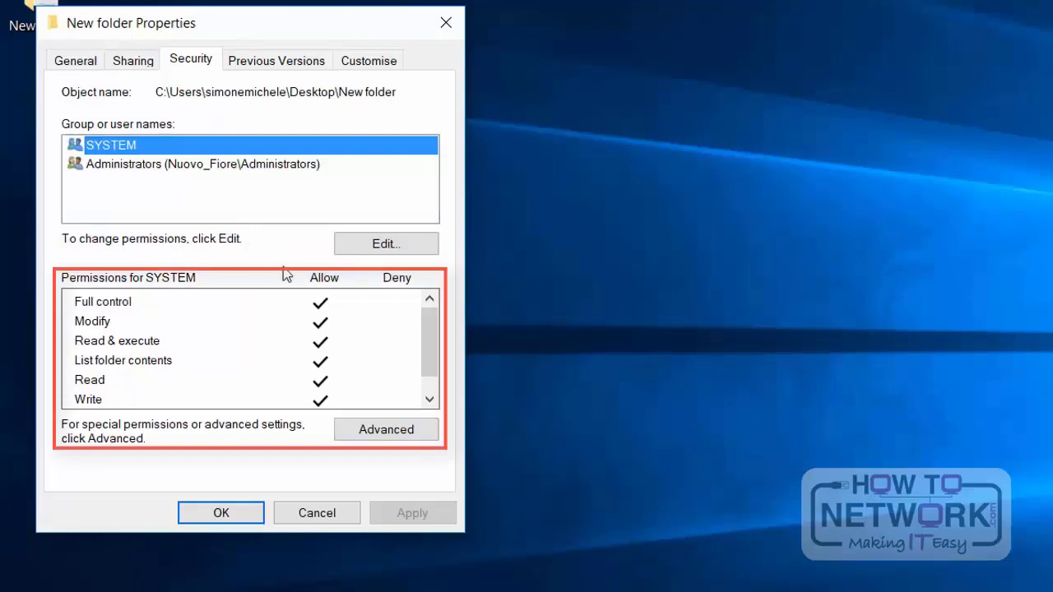
pyautogui.moveTo(250, 23); pyautogui.dragTo(522, 5)
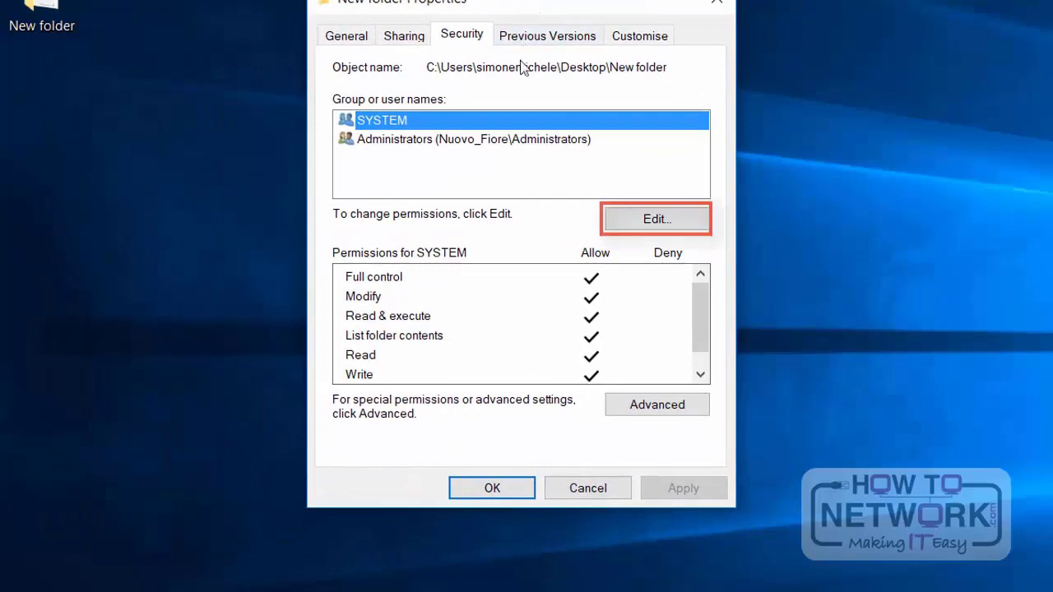
# Step: Edit the folder's permissions and add a user by entering the account's e-mail address and checking the name
pyautogui.click(648, 222)
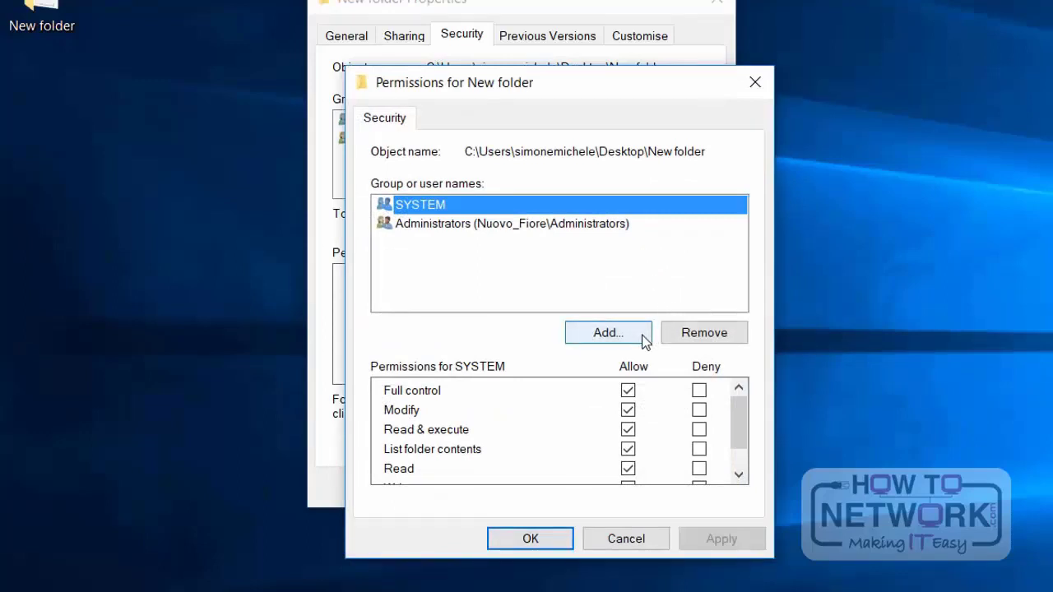
pyautogui.scroll(-1, 586, 404)
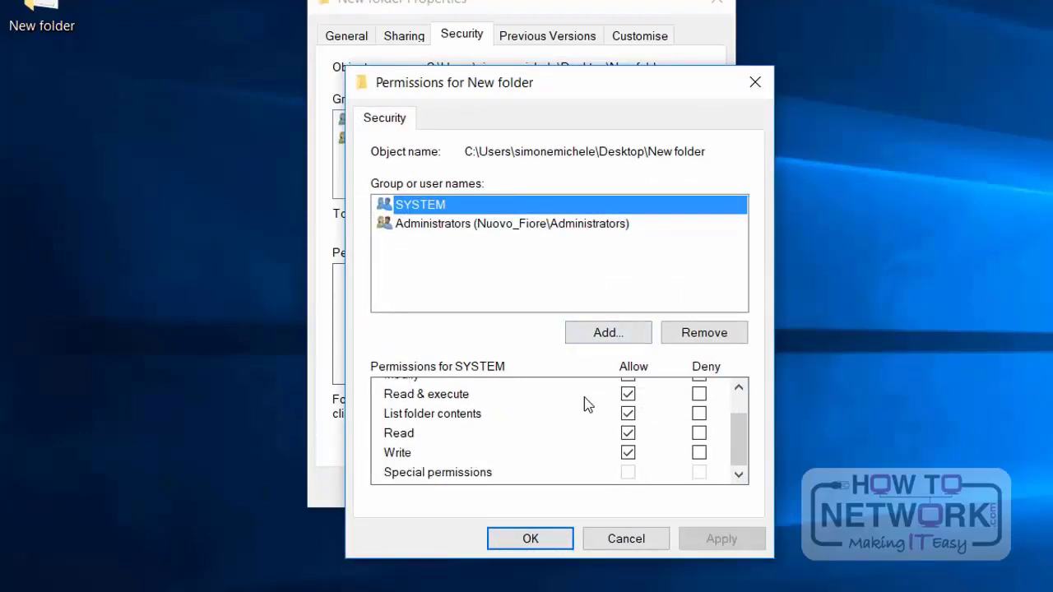
pyautogui.scroll(1, 582, 464)
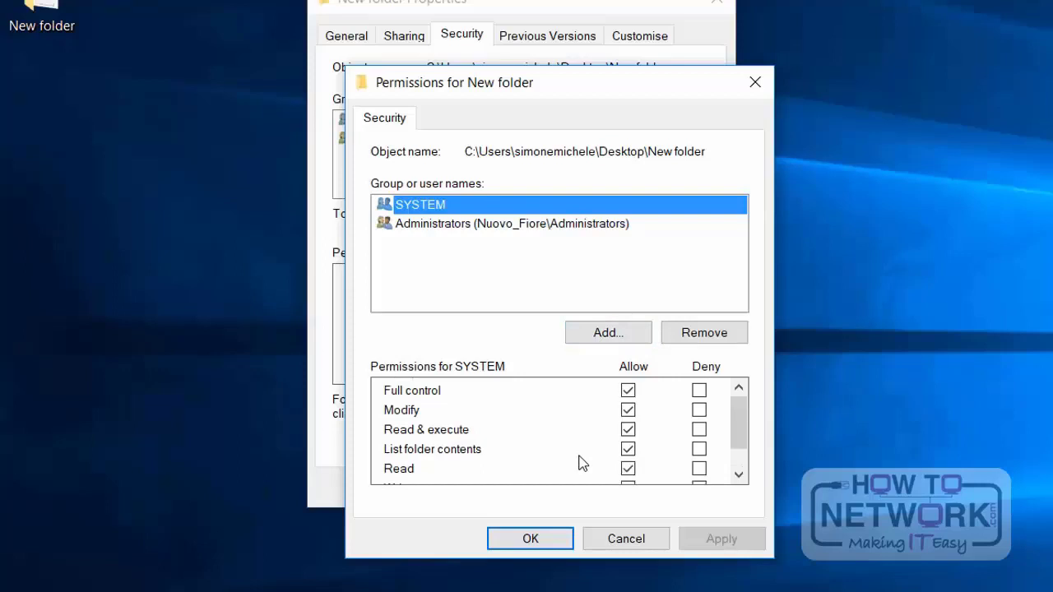
pyautogui.click(599, 342)
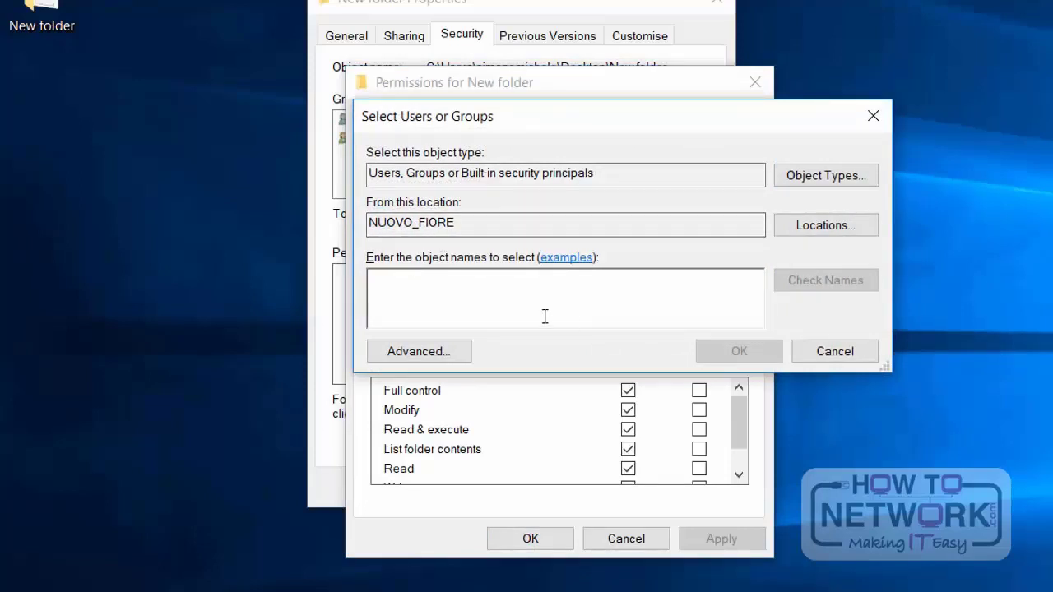
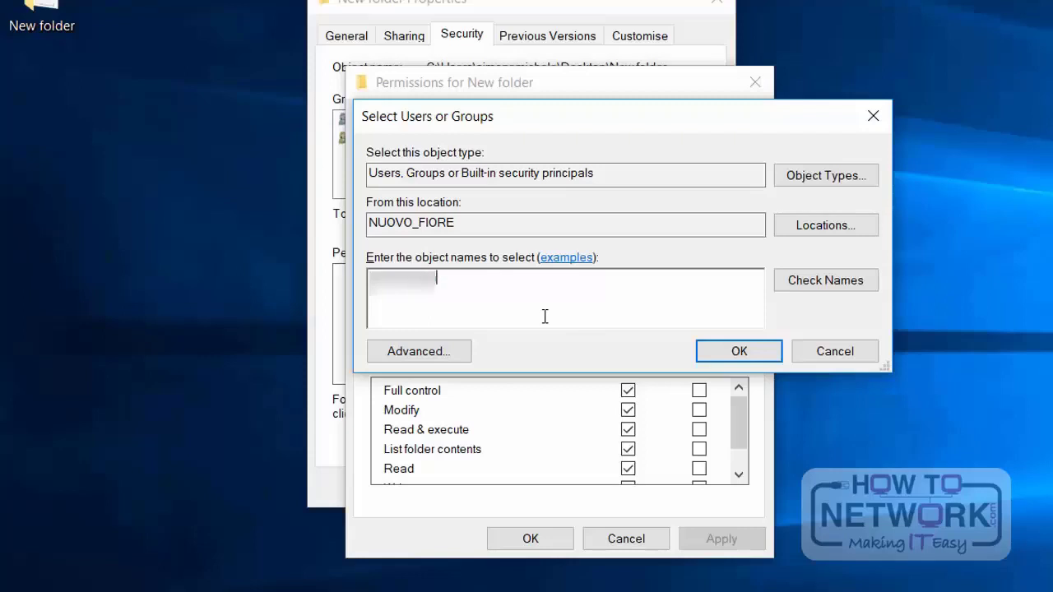
pyautogui.click(831, 281)
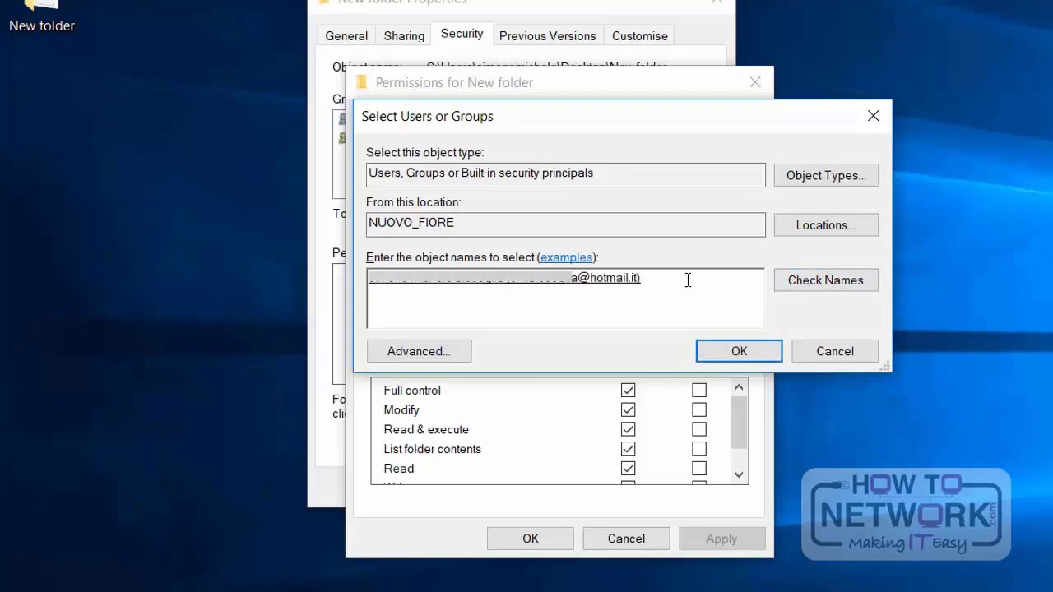
pyautogui.click(737, 351)
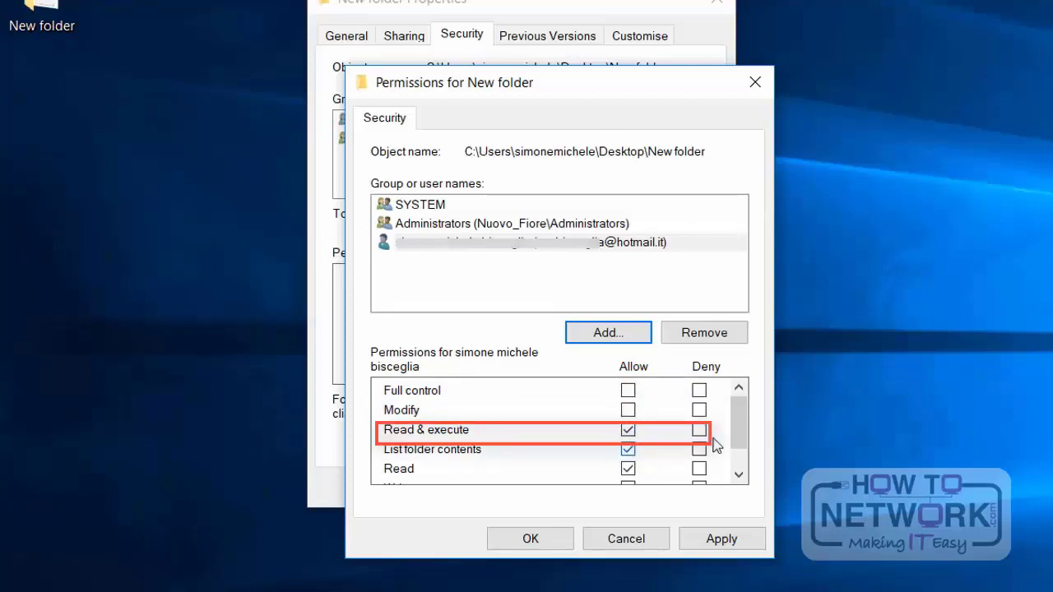
# Step: Apply the added user's default Read & execute, List folder contents and Read permissions on New folder
pyautogui.moveTo(743, 418); pyautogui.dragTo(745, 438)
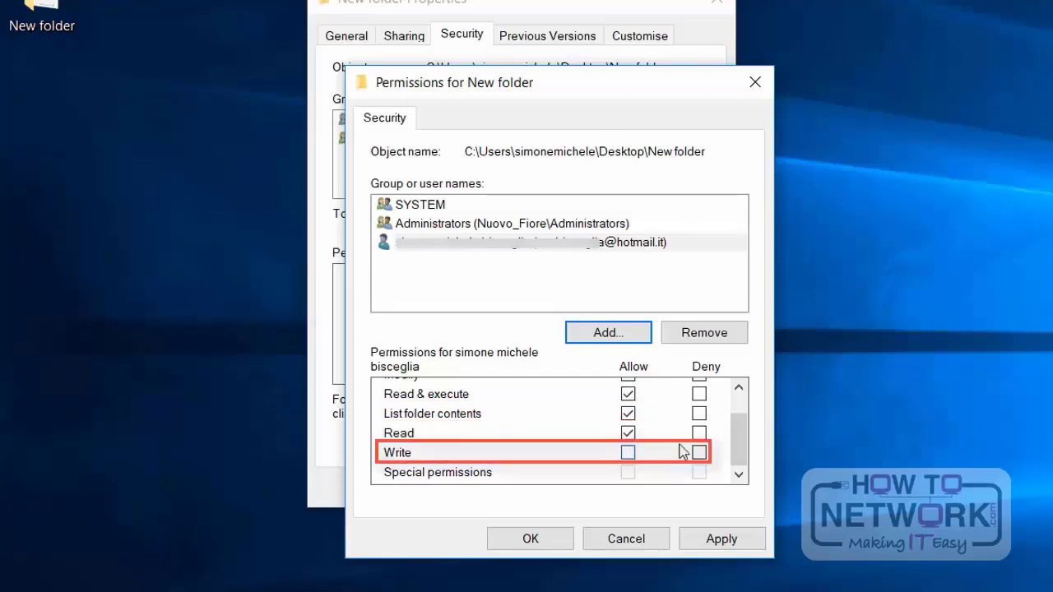
pyautogui.moveTo(739, 433)
pyautogui.mouseDown()
pyautogui.moveTo(739, 404)
pyautogui.moveTo(740, 430)
pyautogui.mouseUp()
pyautogui.click(719, 541)
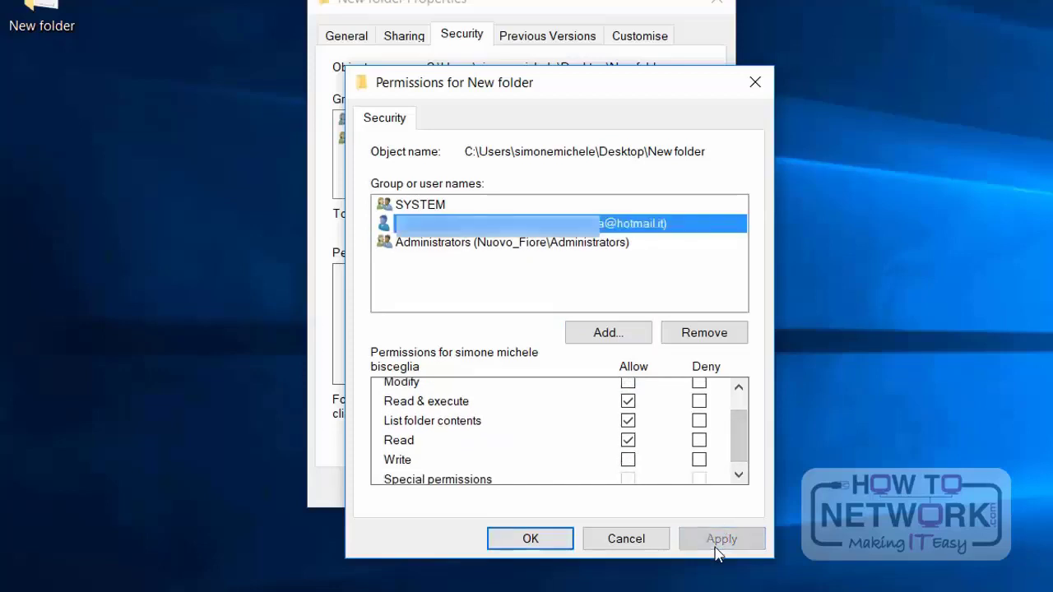
pyautogui.click(560, 539)
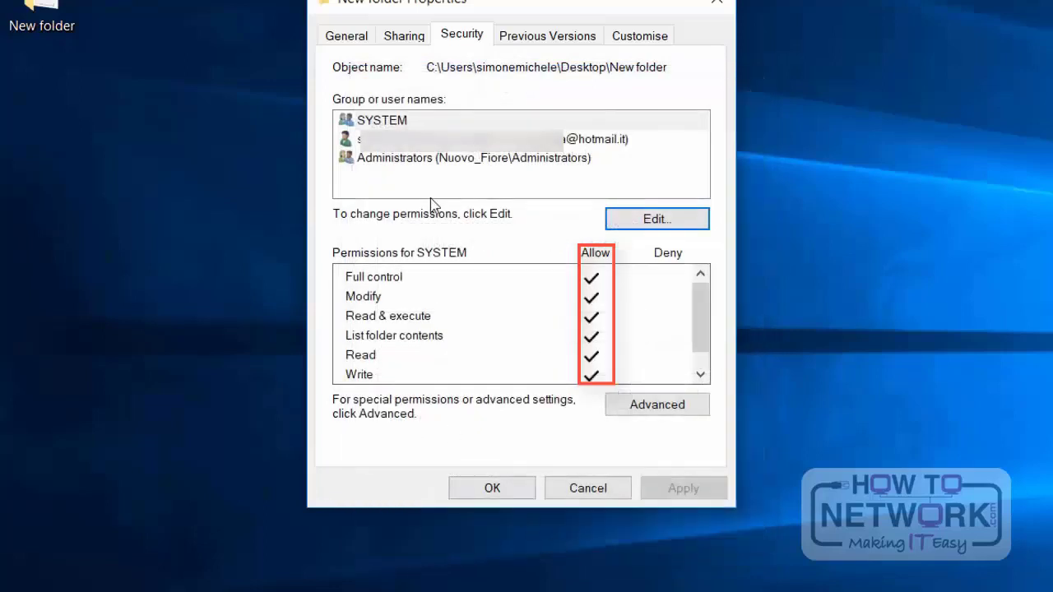
# Step: Review the permissions of the added user and of Administrators on New folder, and close its properties
pyautogui.click(424, 140)
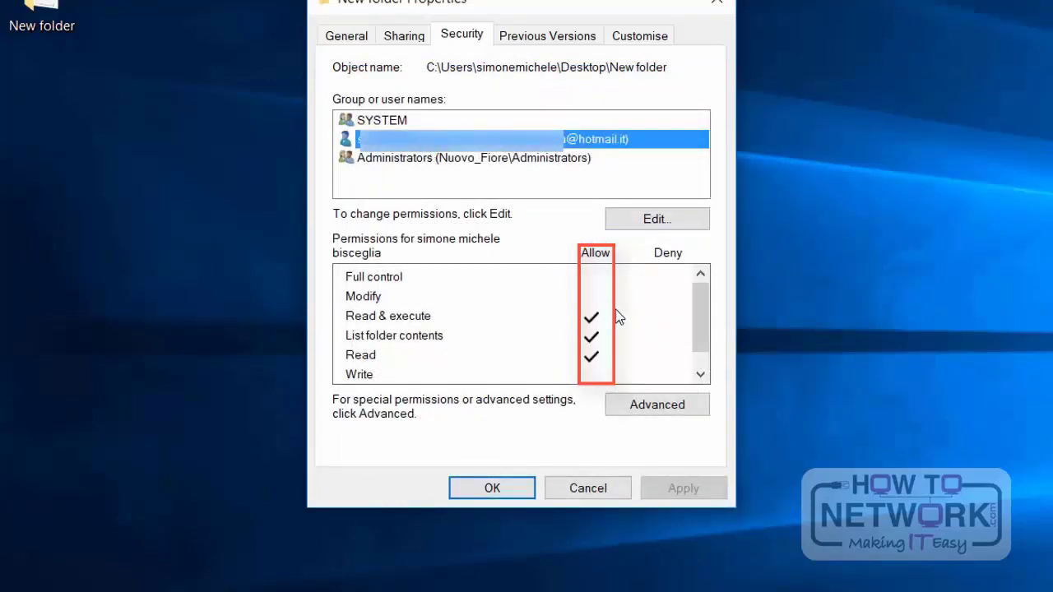
pyautogui.scroll(-1, 620, 325)
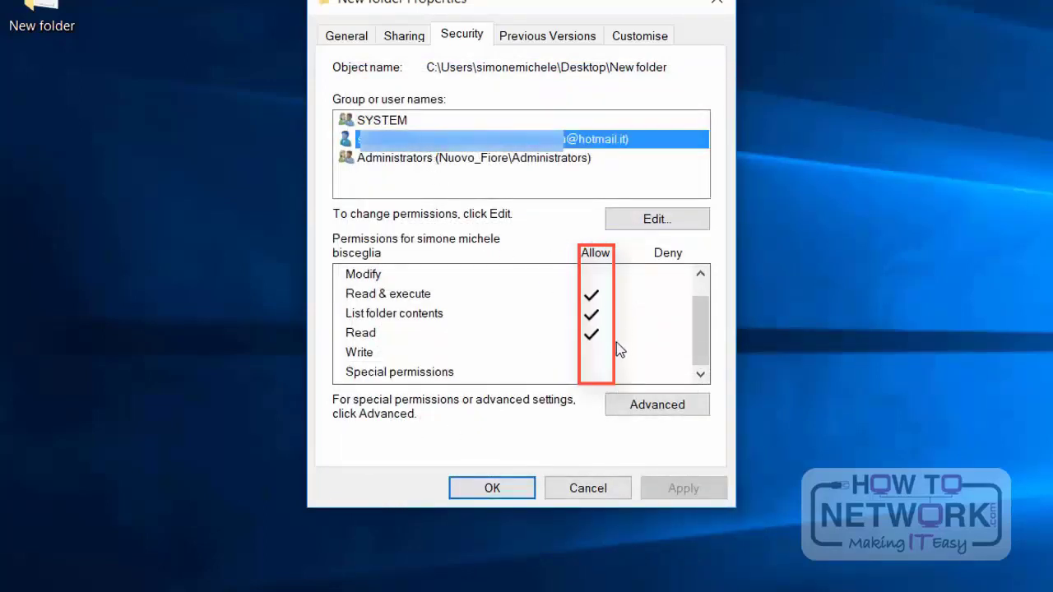
pyautogui.scroll(1, 616, 343)
pyautogui.click(528, 160)
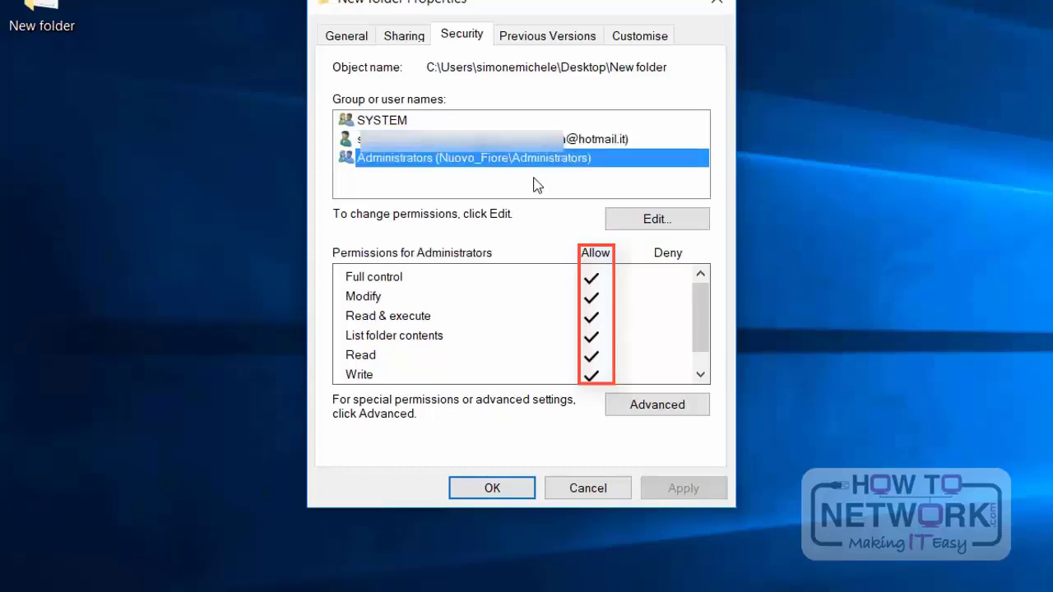
pyautogui.scroll(-1, 594, 313)
pyautogui.scroll(1, 592, 333)
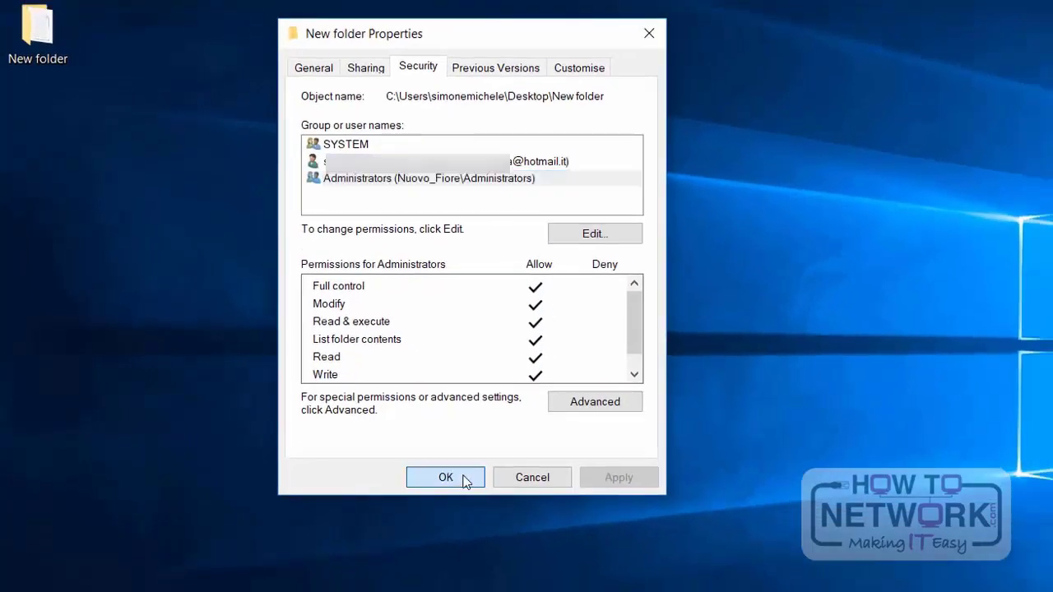
pyautogui.click(510, 490)
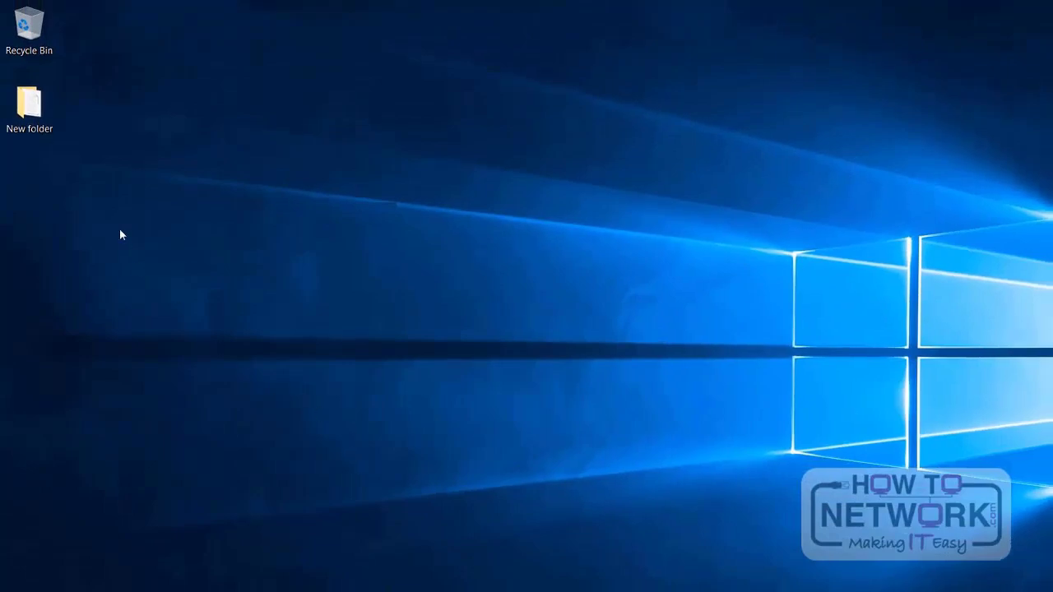
# Step: Open the security properties of New Text Document.txt in New folder and review the added user's permissions
pyautogui.doubleClick(32, 104)
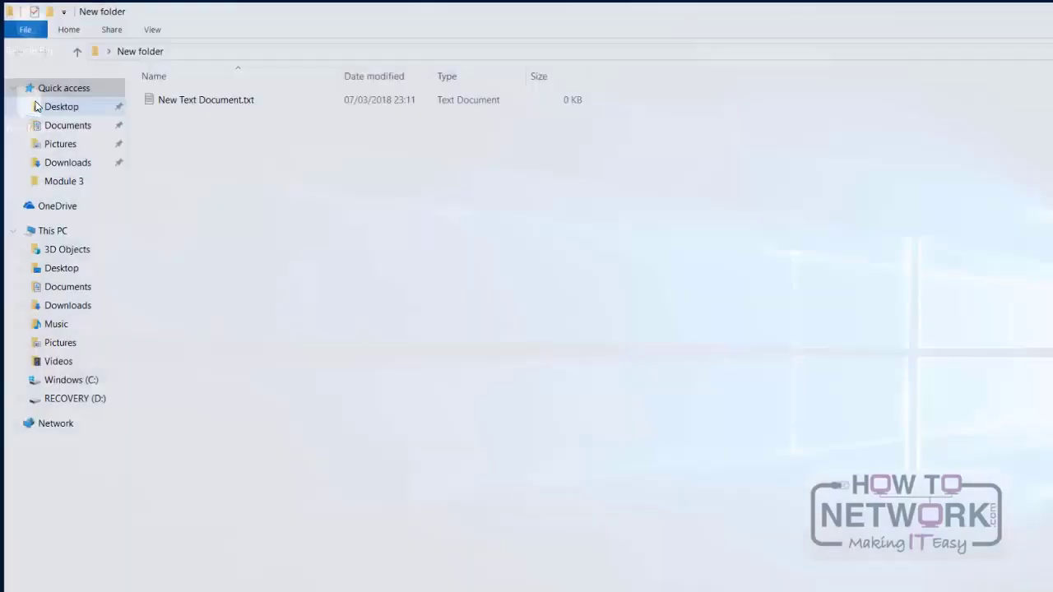
pyautogui.click(199, 100)
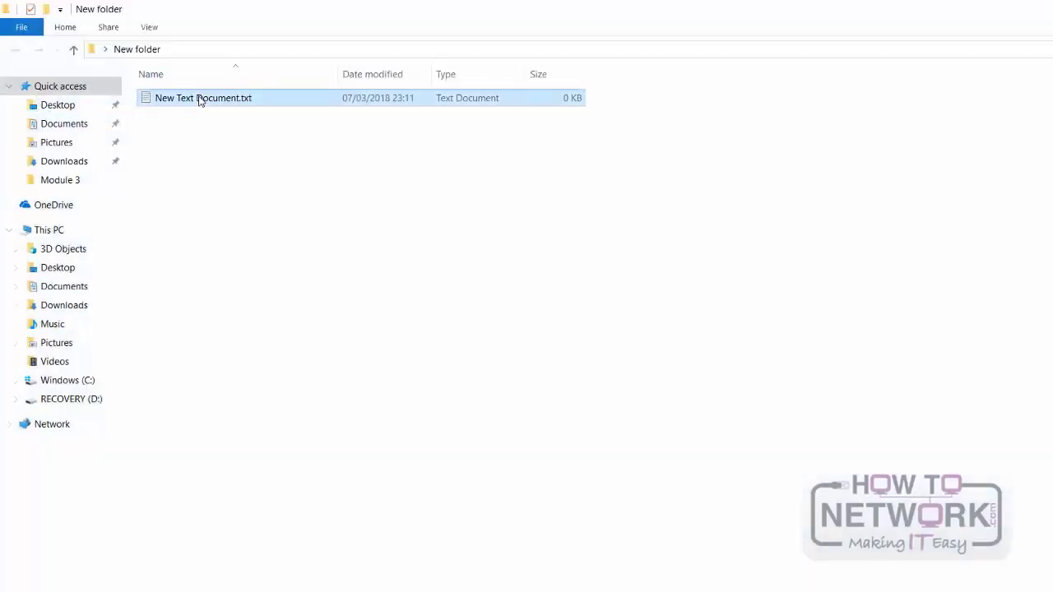
pyautogui.rightClick(199, 102)
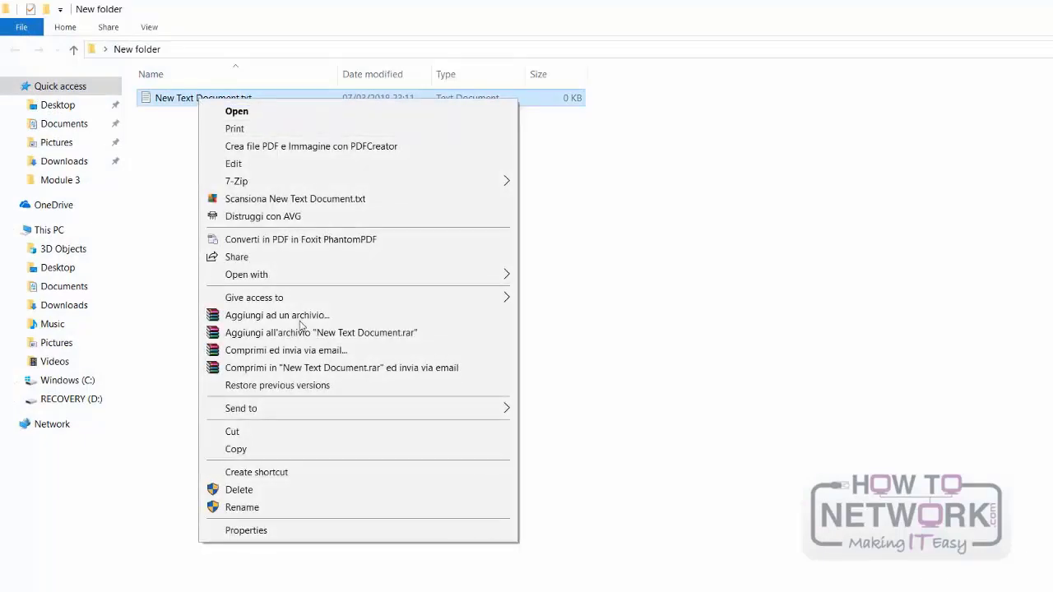
pyautogui.click(288, 534)
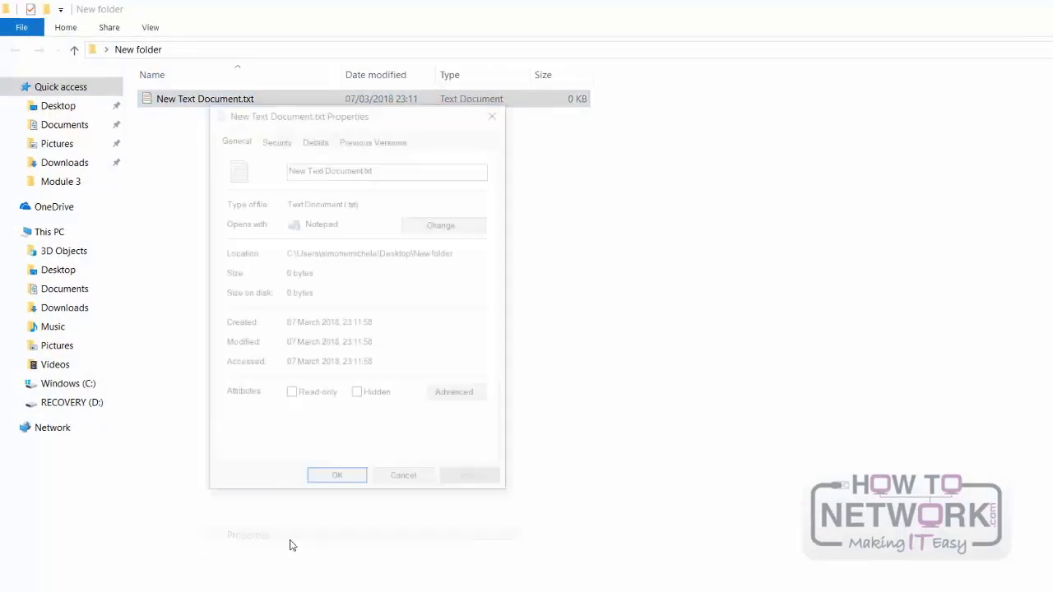
pyautogui.click(351, 170)
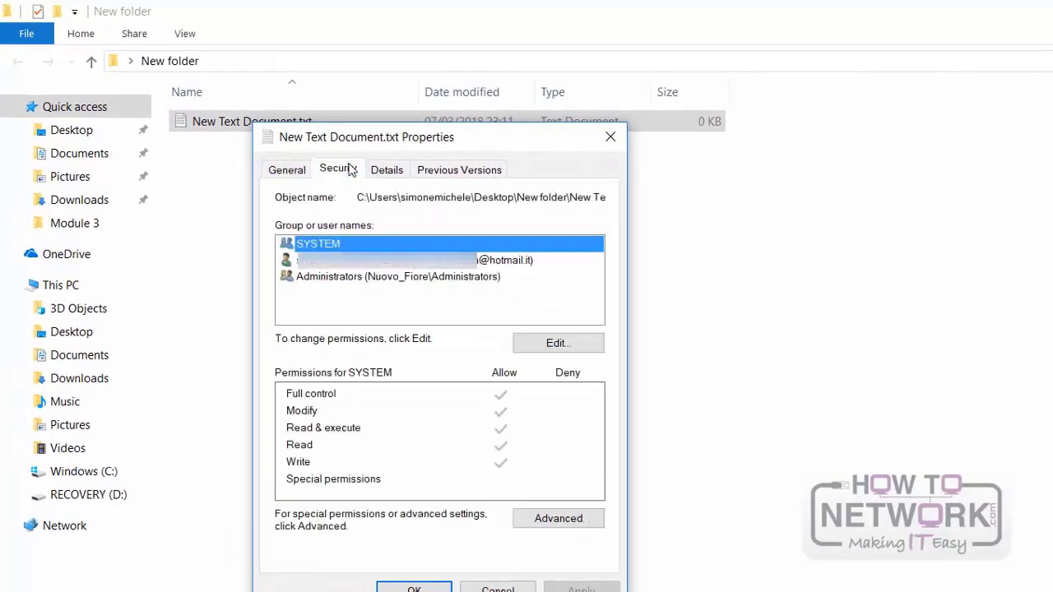
pyautogui.click(367, 265)
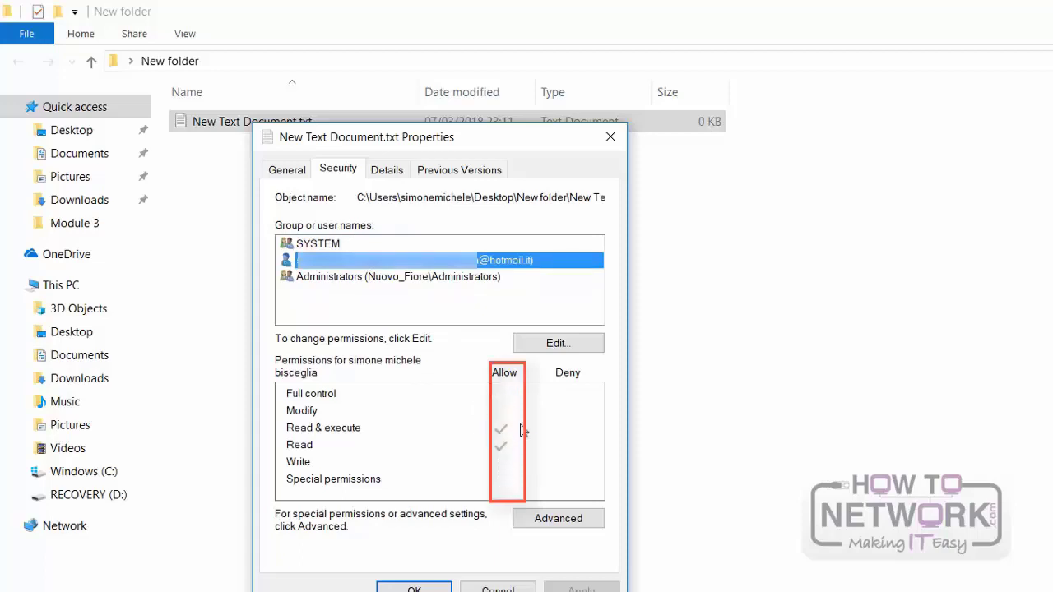
# Step: Allow the added user Write and Modify permissions on New Text Document.txt, apply them and close the file's properties
pyautogui.click(540, 344)
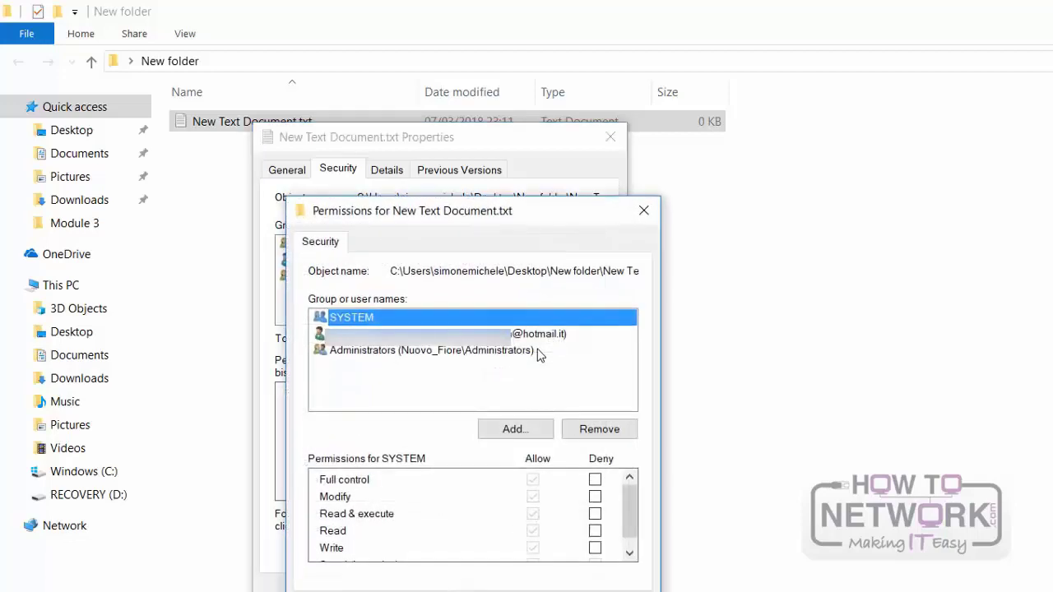
pyautogui.click(520, 333)
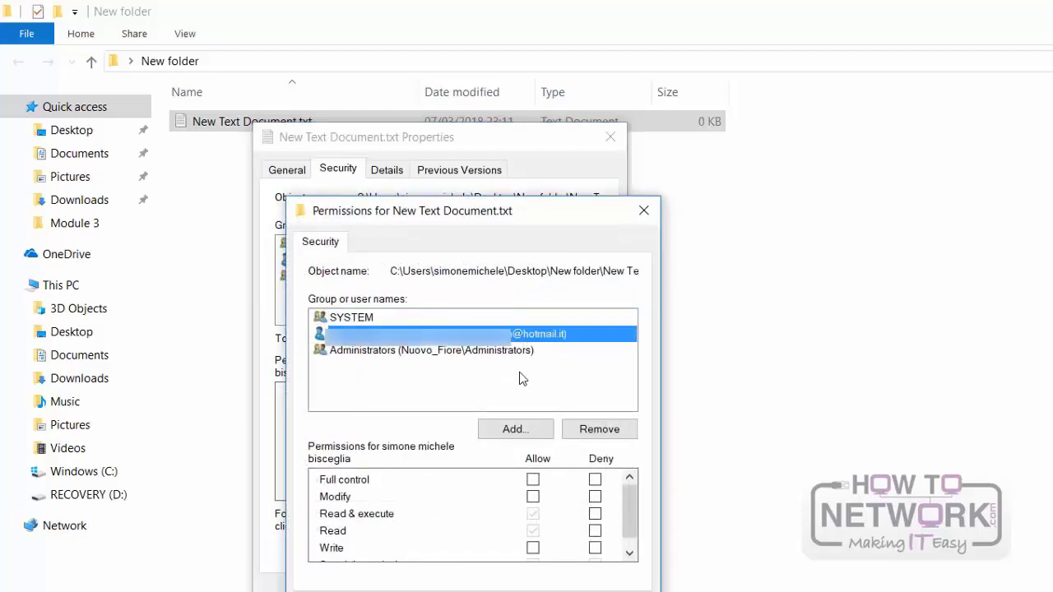
pyautogui.scroll(-1, 557, 533)
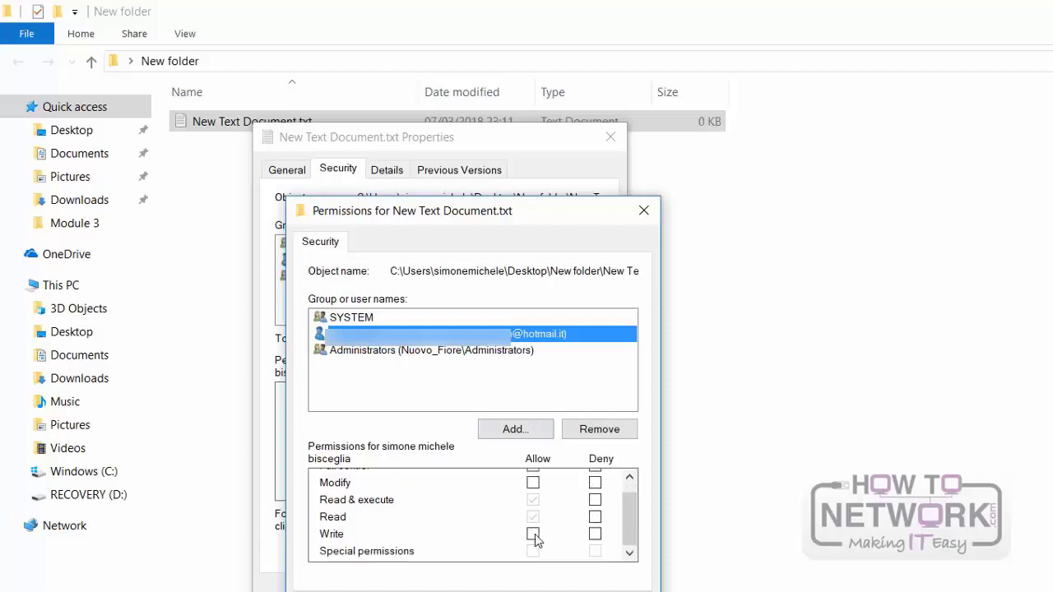
pyautogui.click(533, 534)
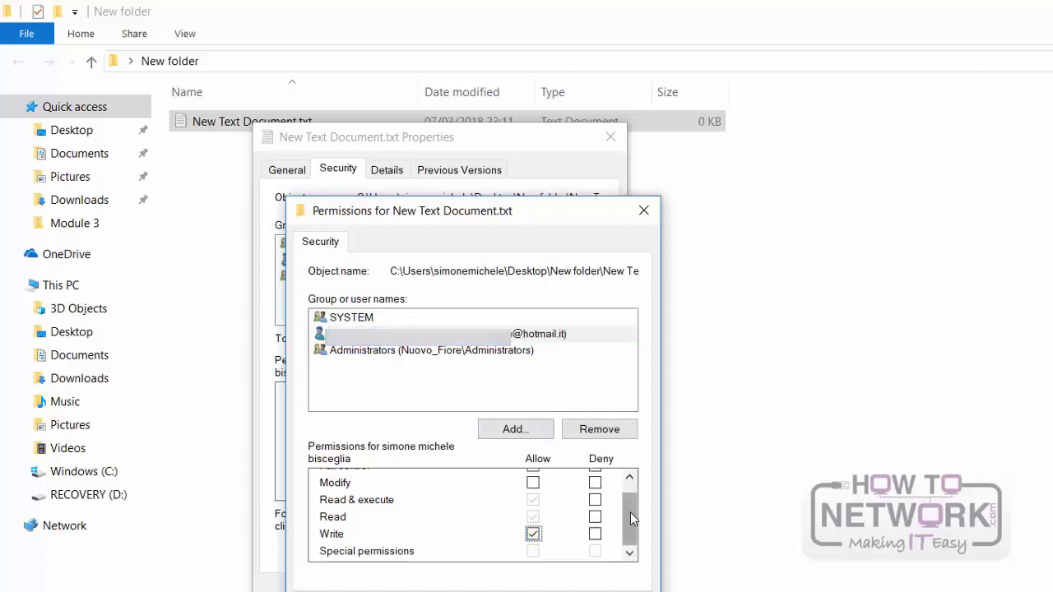
pyautogui.click(533, 483)
pyautogui.click(604, 591)
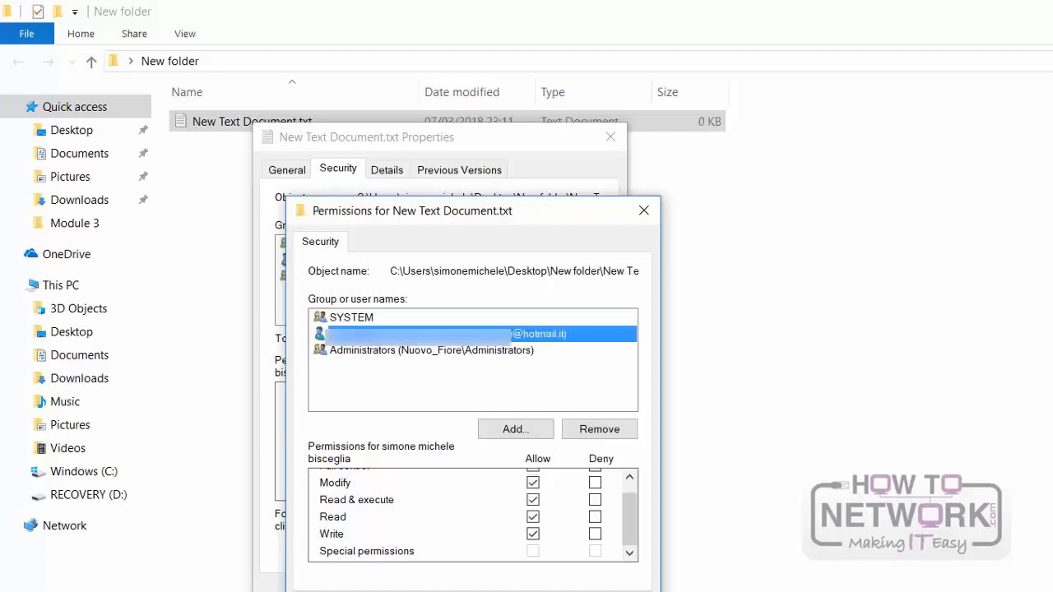
pyautogui.press('Return')
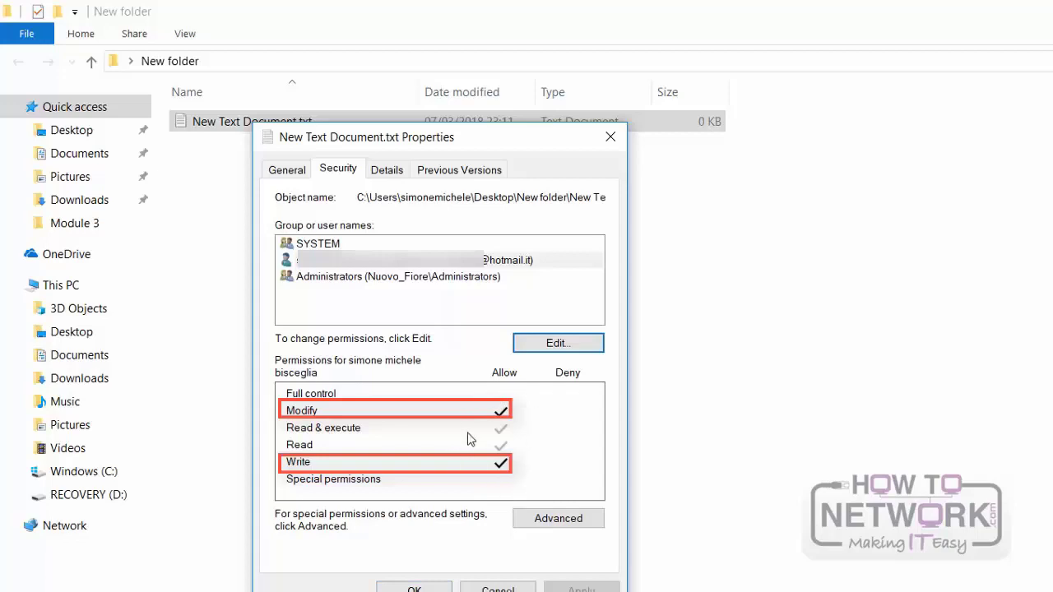
pyautogui.click(424, 587)
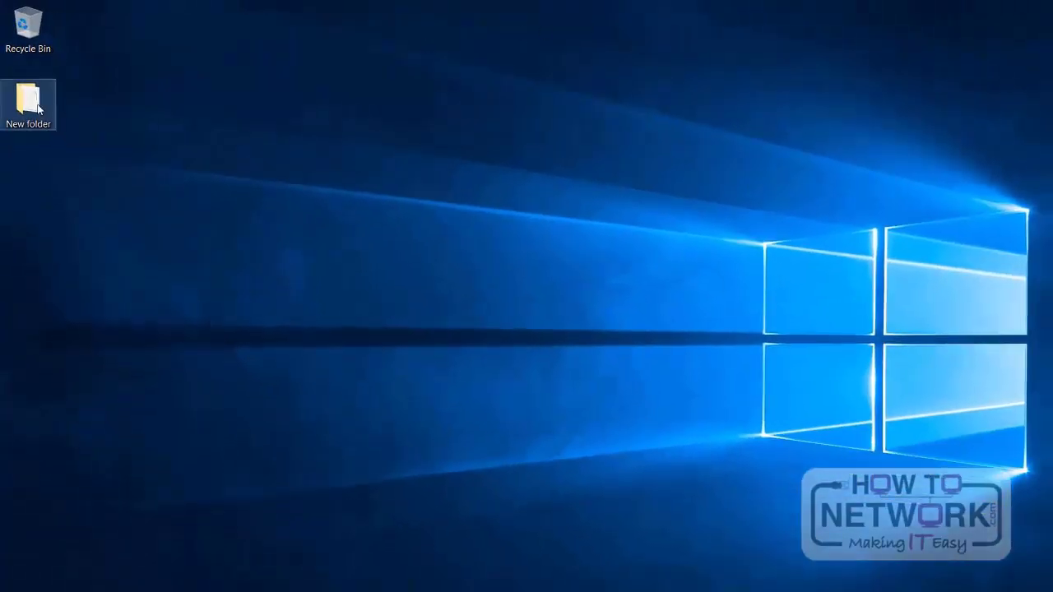
# Step: Review the added user's permissions in the security properties of New folder on the desktop, and close the properties
pyautogui.rightClick(37, 106)
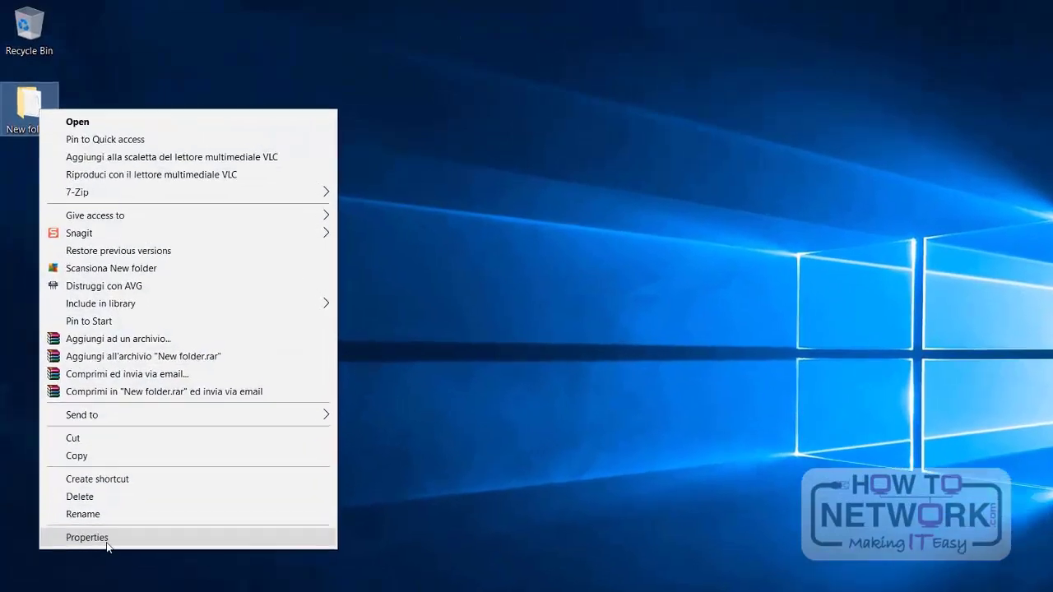
pyautogui.click(83, 515)
pyautogui.click(184, 180)
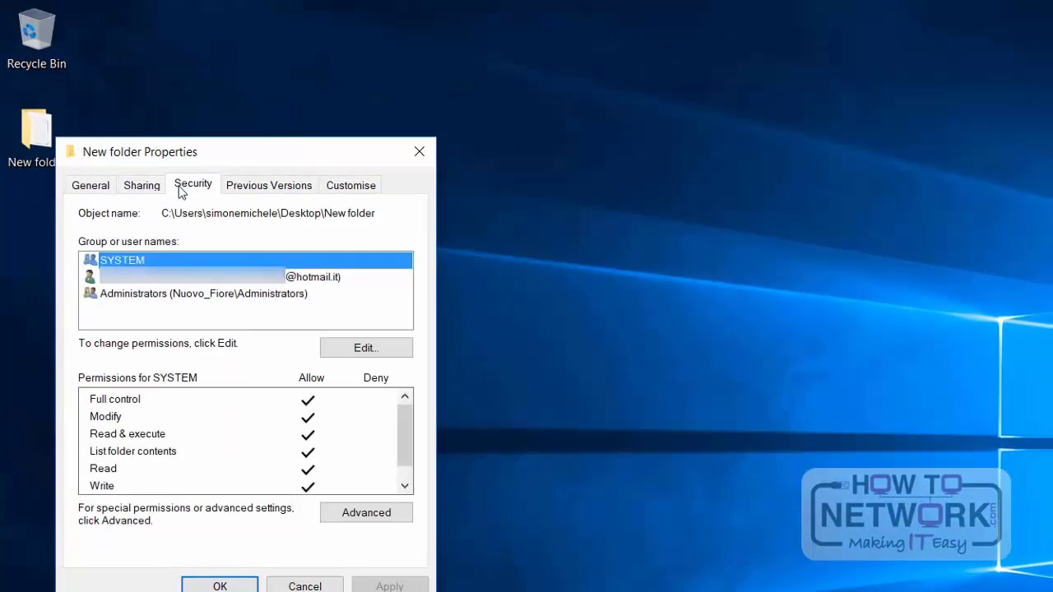
pyautogui.click(188, 280)
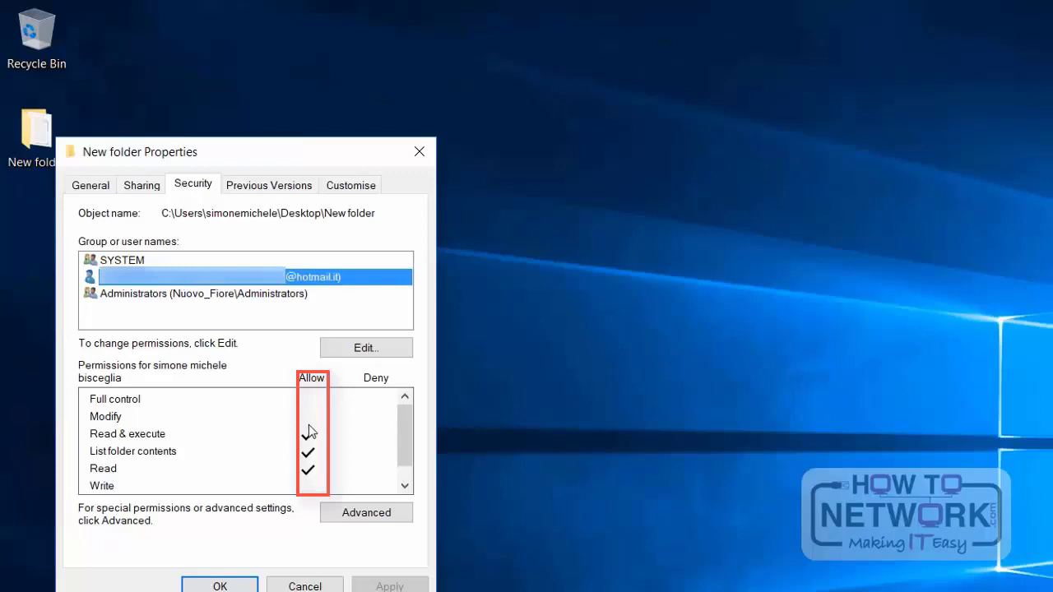
pyautogui.scroll(-1, 308, 425)
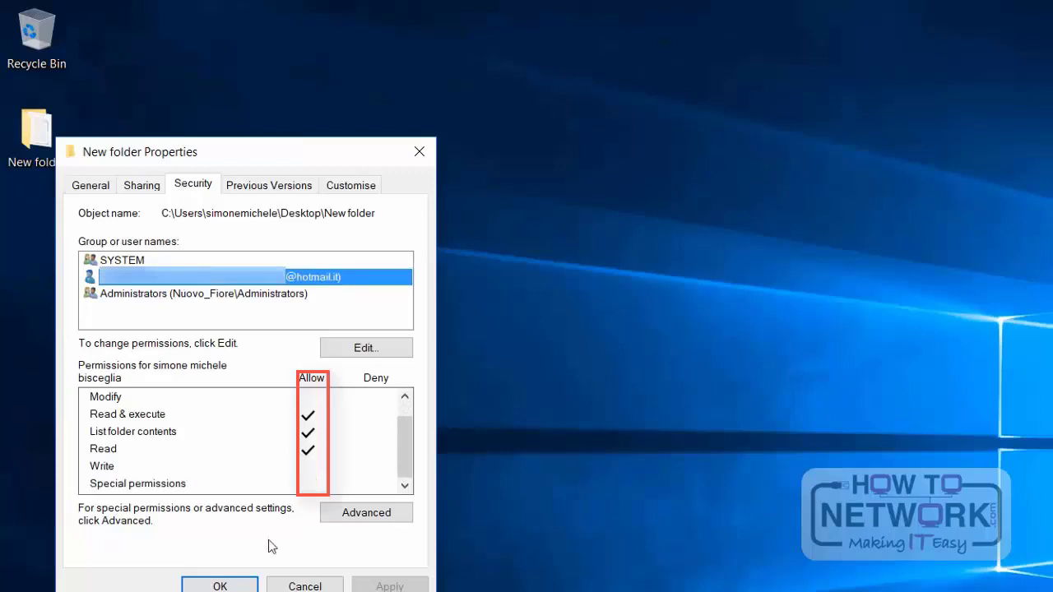
pyautogui.click(220, 585)
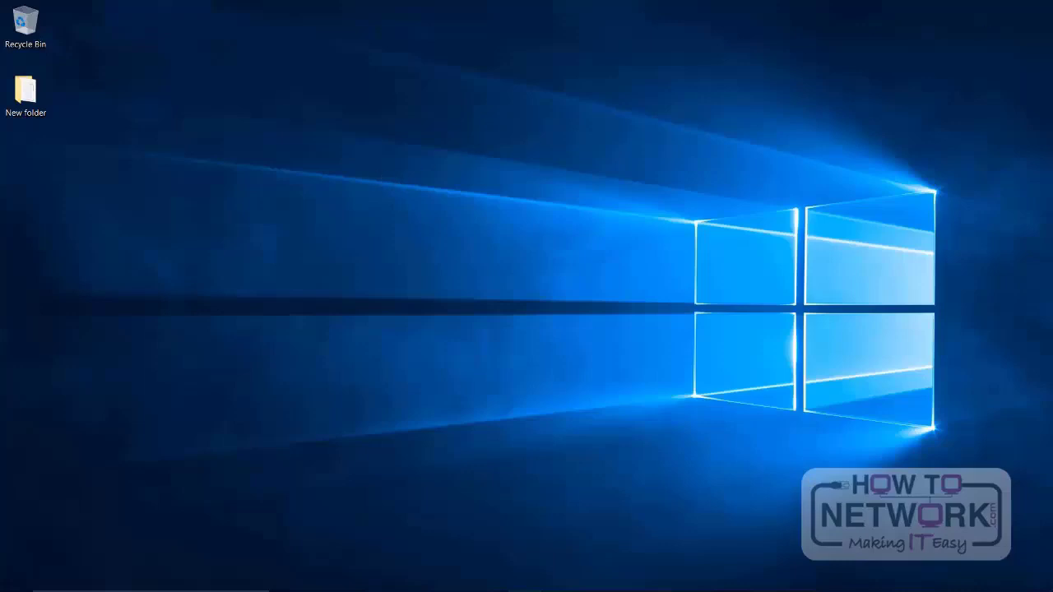
pyautogui.moveTo(25, 90); pyautogui.dragTo(23, 29)
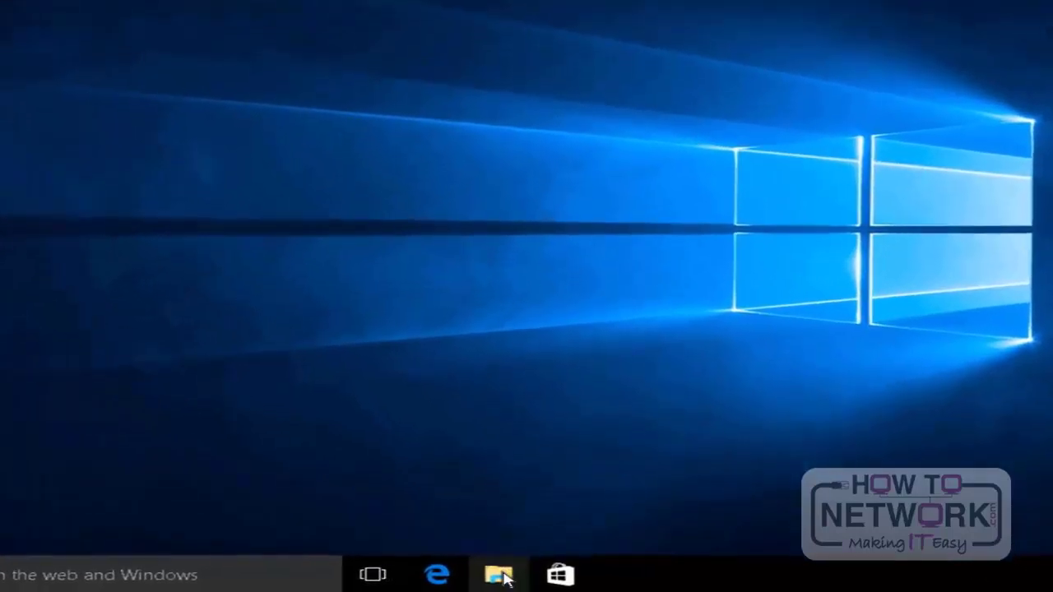
# Step: Create a folder named Data on Local Disk (C:) in File Explorer
pyautogui.click(499, 576)
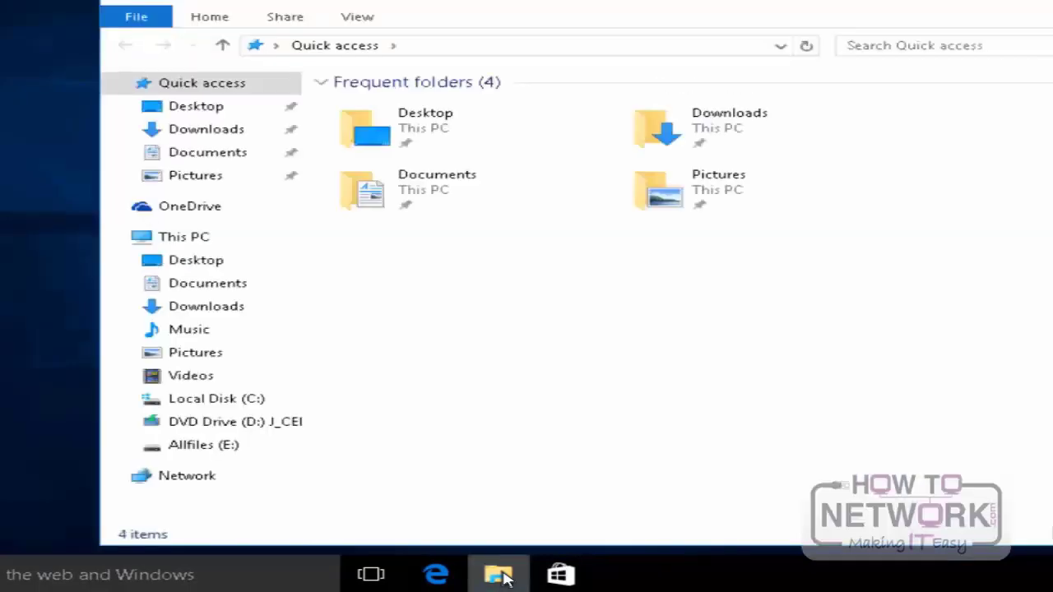
pyautogui.click(253, 401)
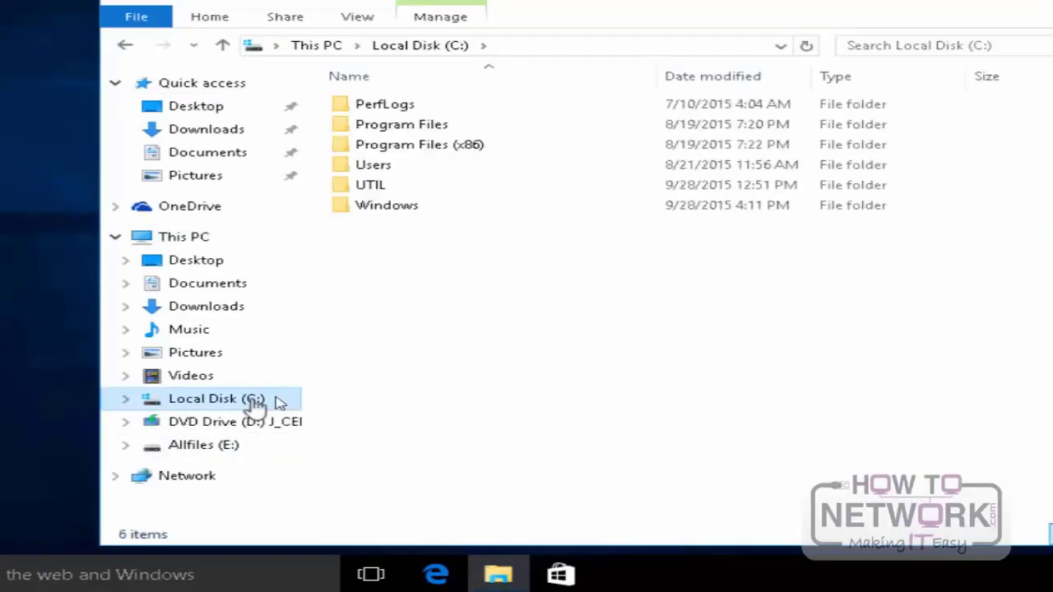
pyautogui.rightClick(438, 263)
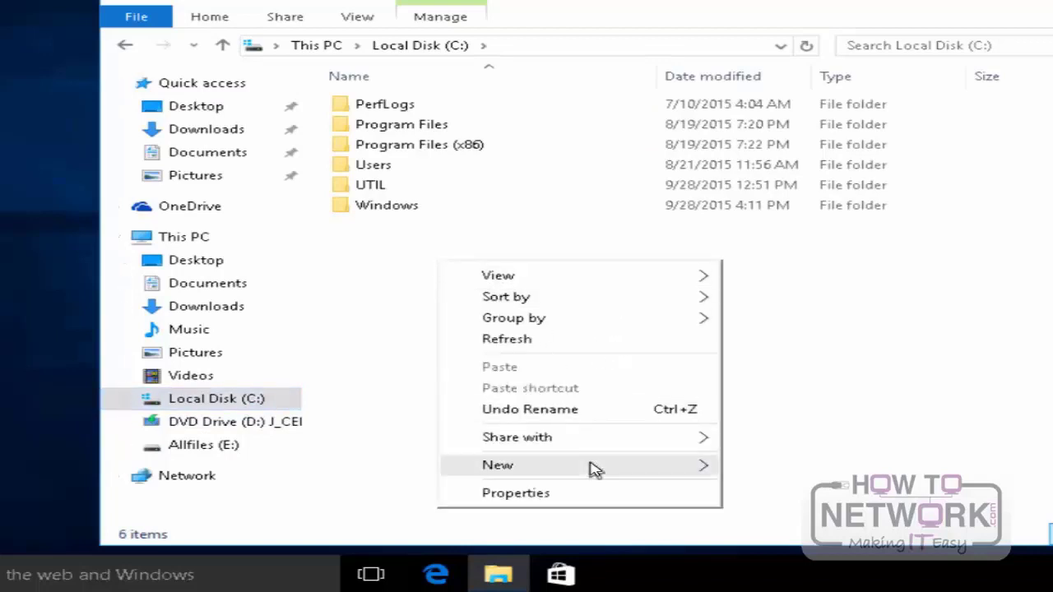
pyautogui.moveTo(597, 469)
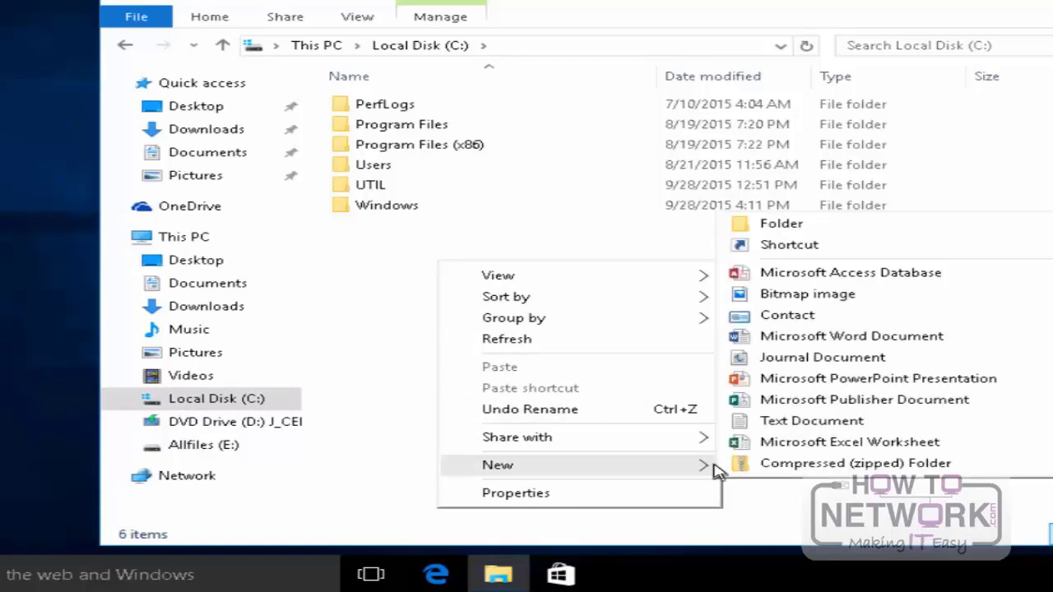
pyautogui.click(822, 235)
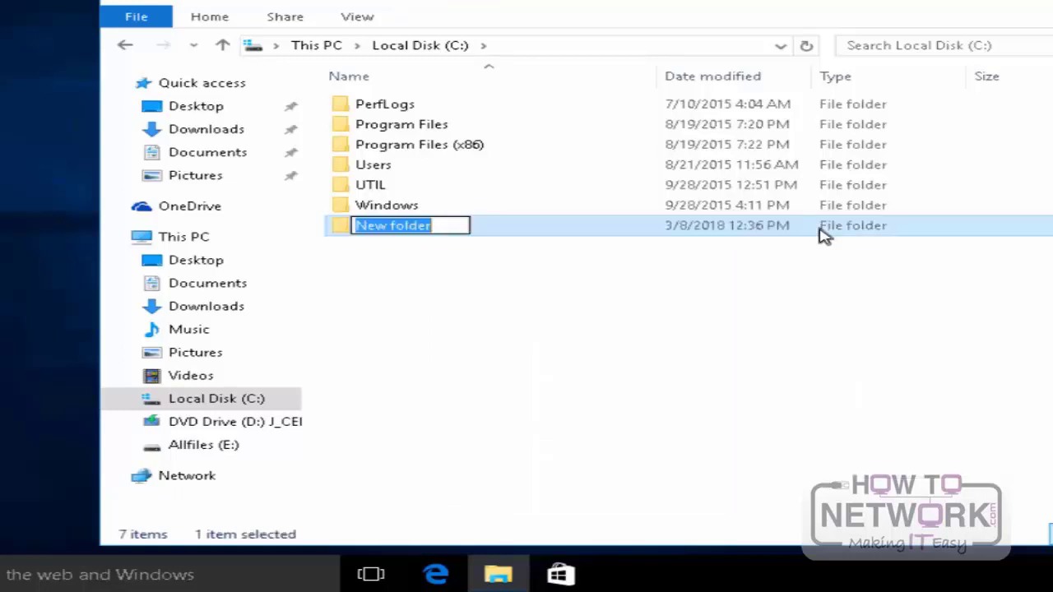
pyautogui.write('Data')
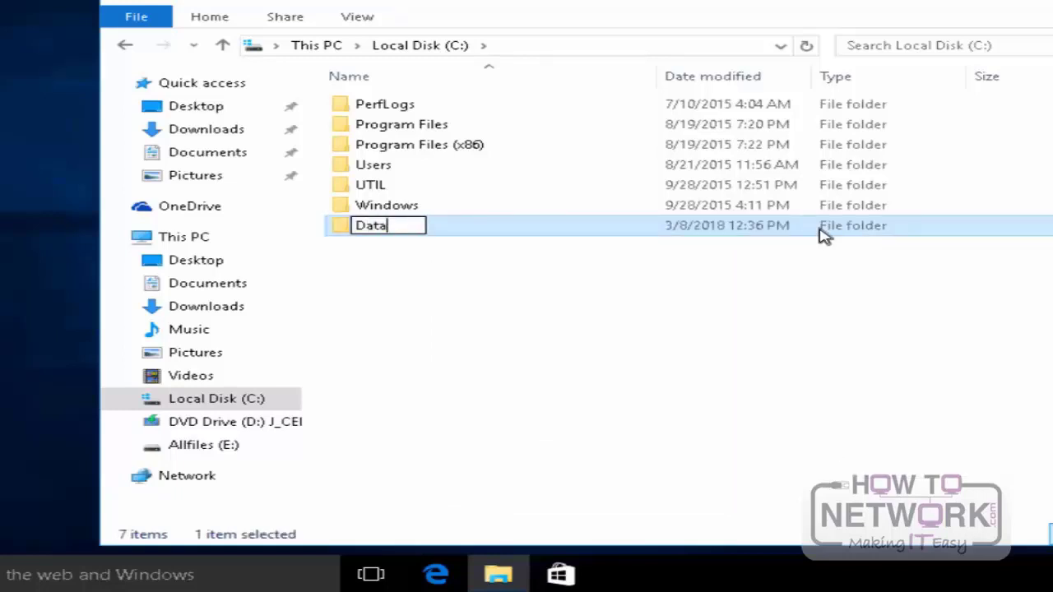
pyautogui.press('Return')
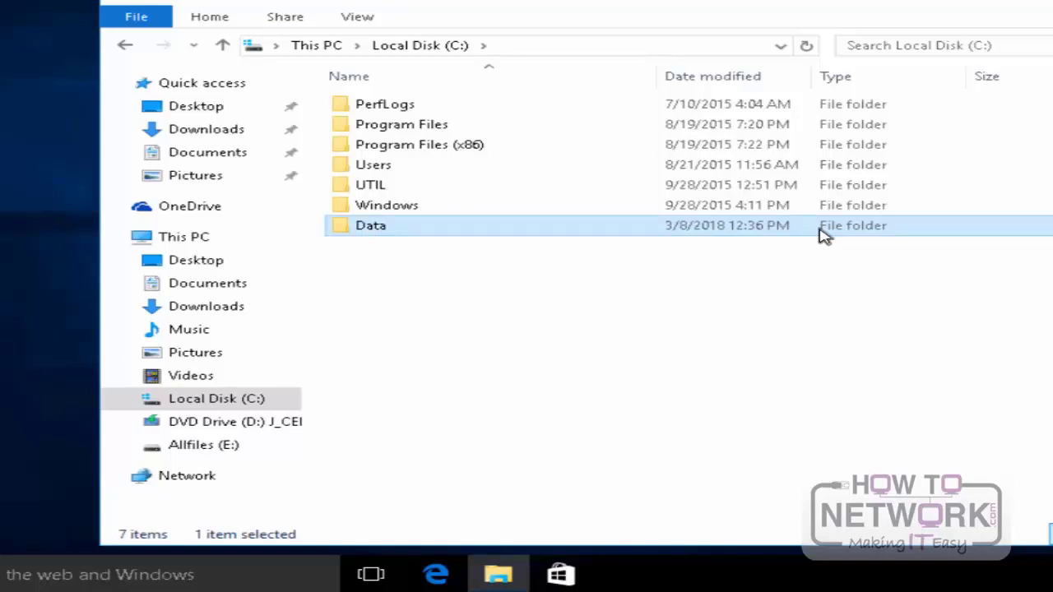
# Step: Open the Data folder and create a subfolder named IT in it
pyautogui.doubleClick(820, 234)
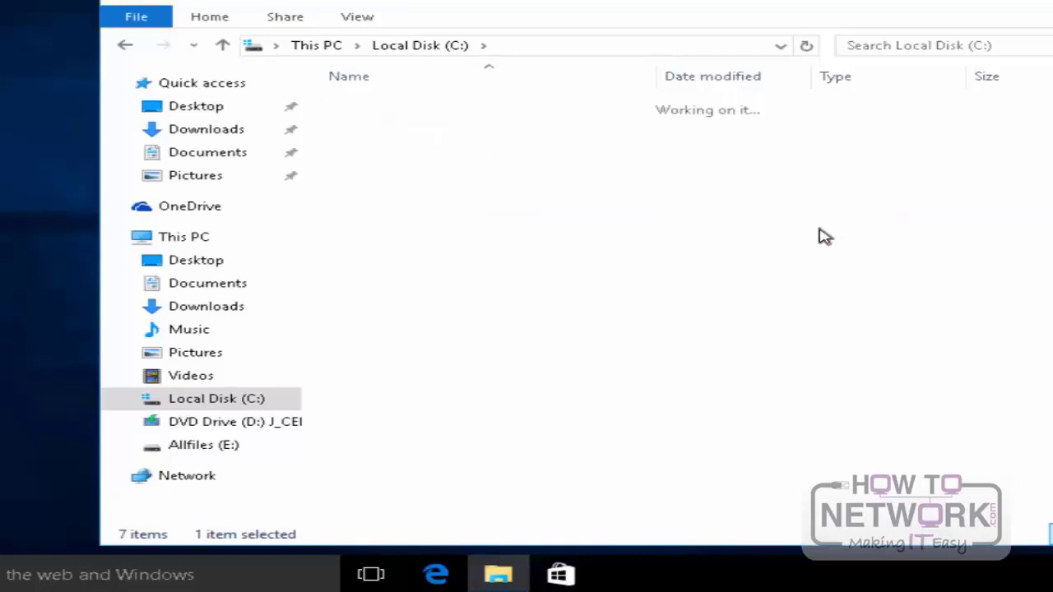
pyautogui.rightClick(451, 200)
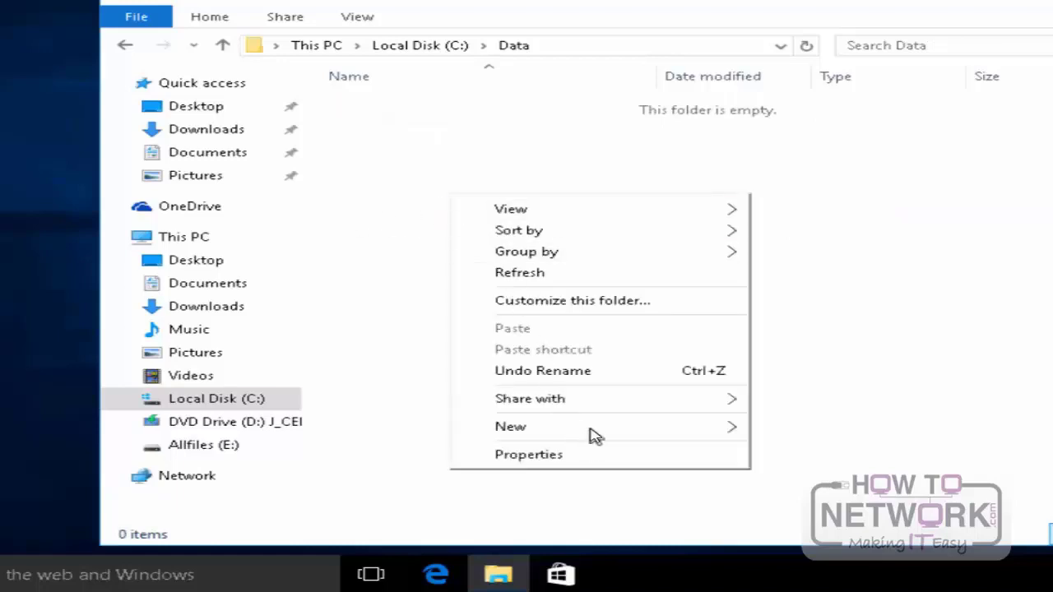
pyautogui.moveTo(596, 436)
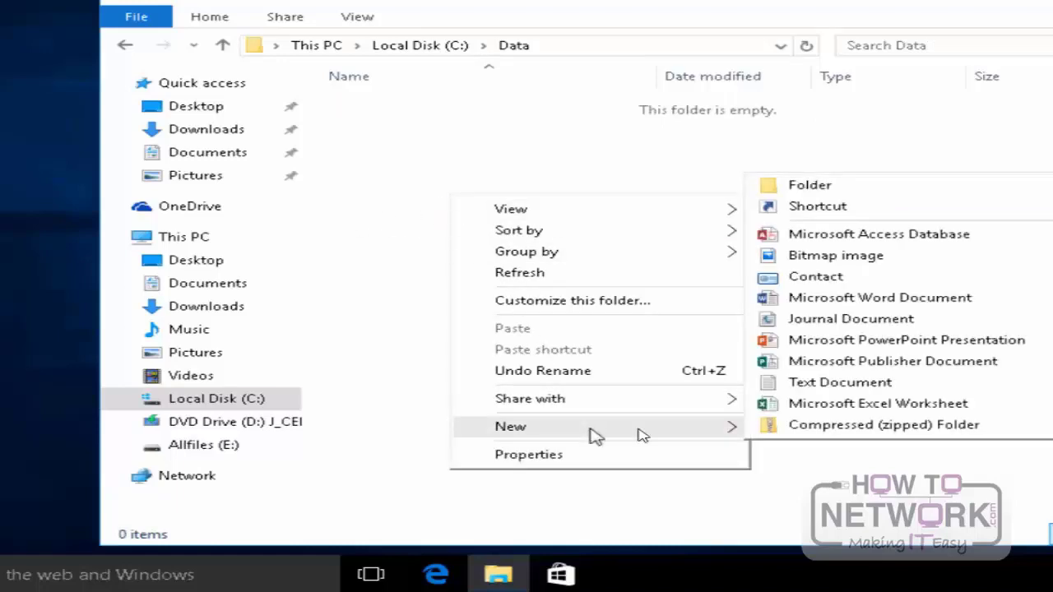
pyautogui.click(837, 186)
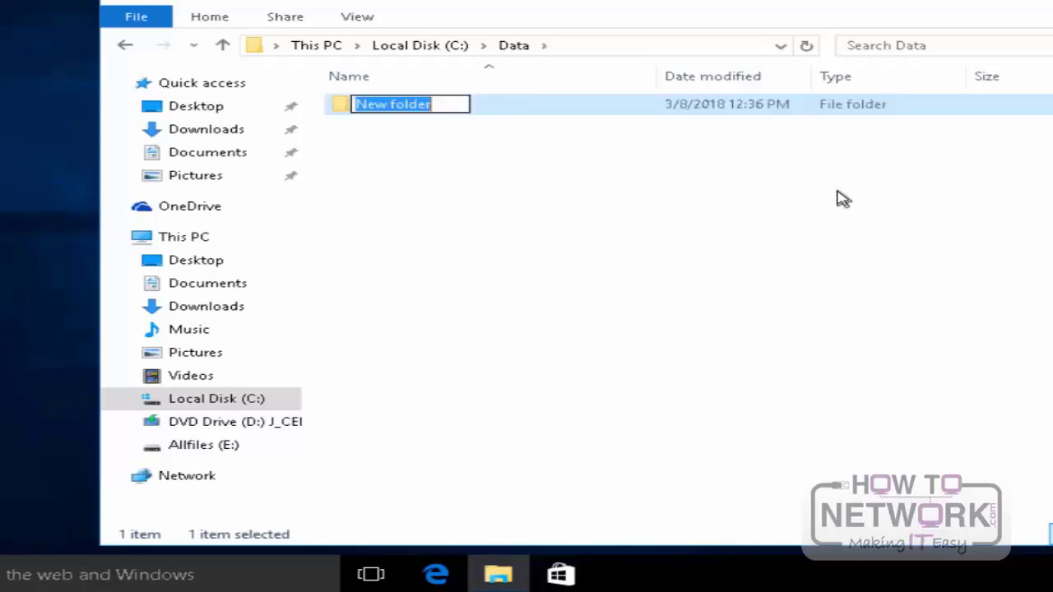
pyautogui.write('I')
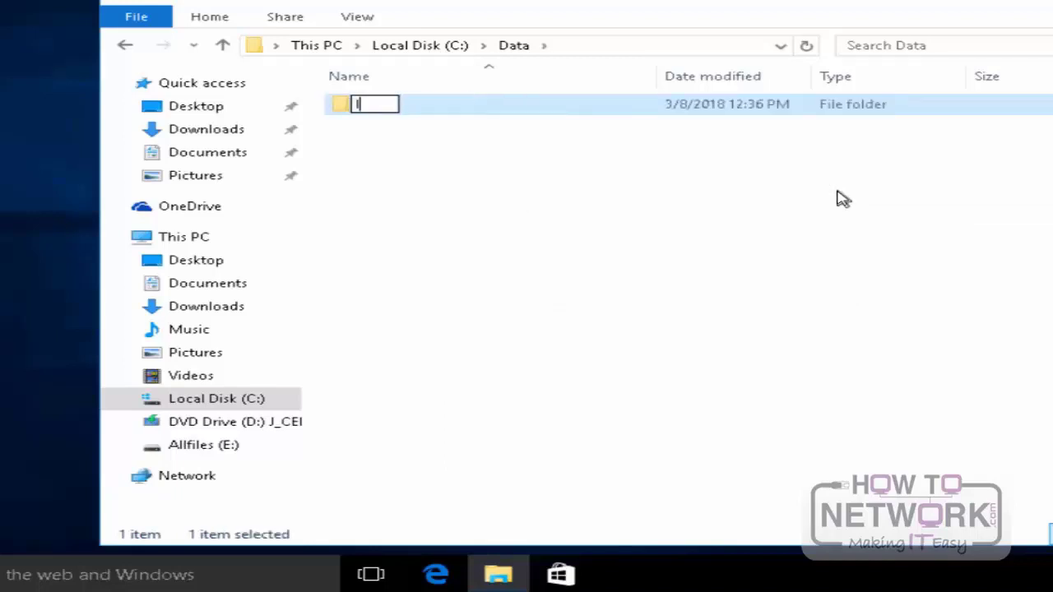
pyautogui.write('T')
pyautogui.press('Return')
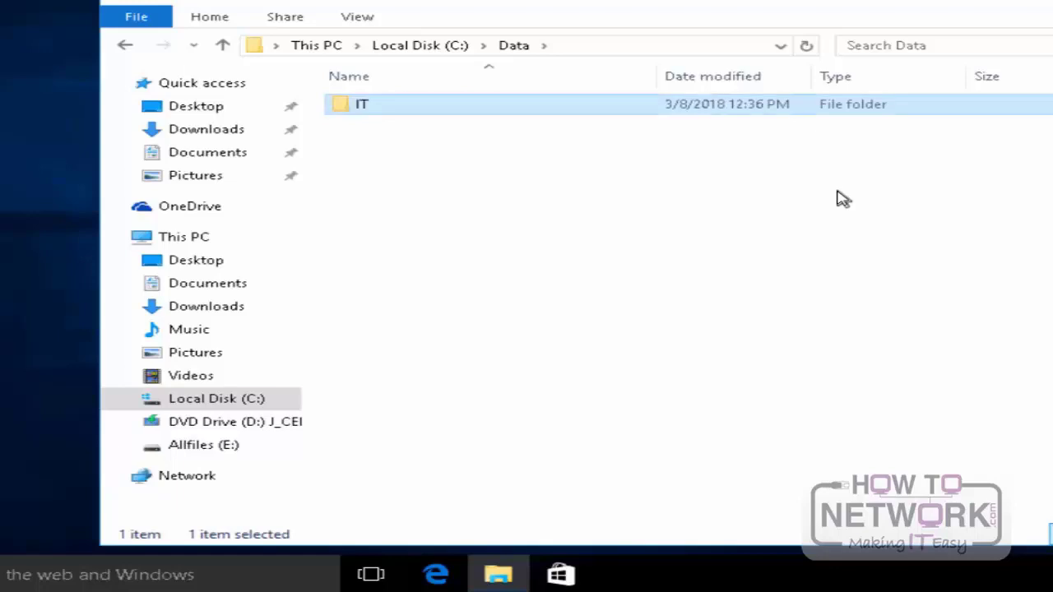
# Step: Create a second subfolder named Marketing in the Data folder
pyautogui.rightClick(482, 229)
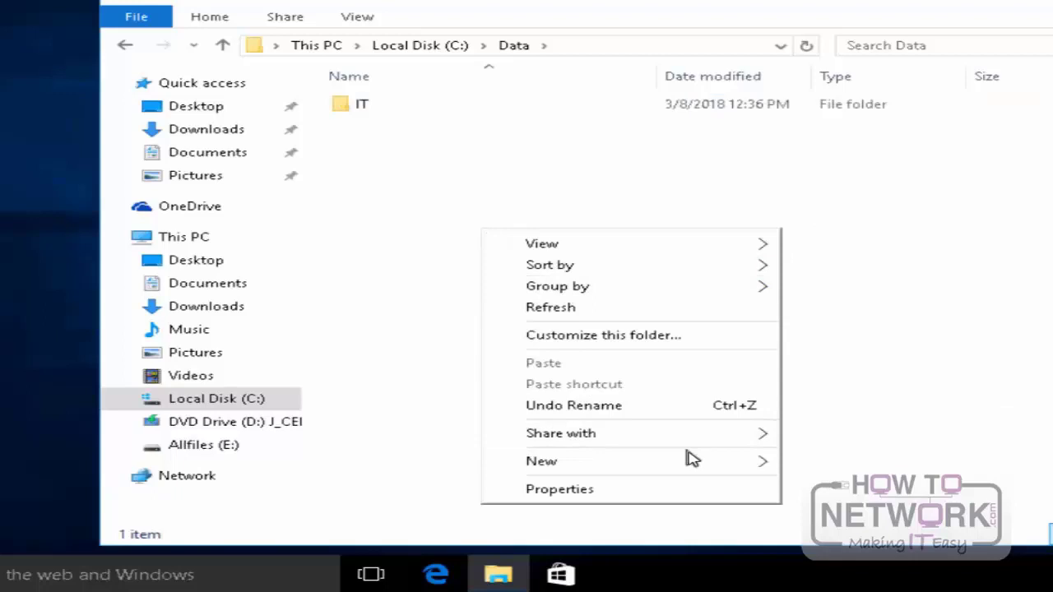
pyautogui.moveTo(698, 465)
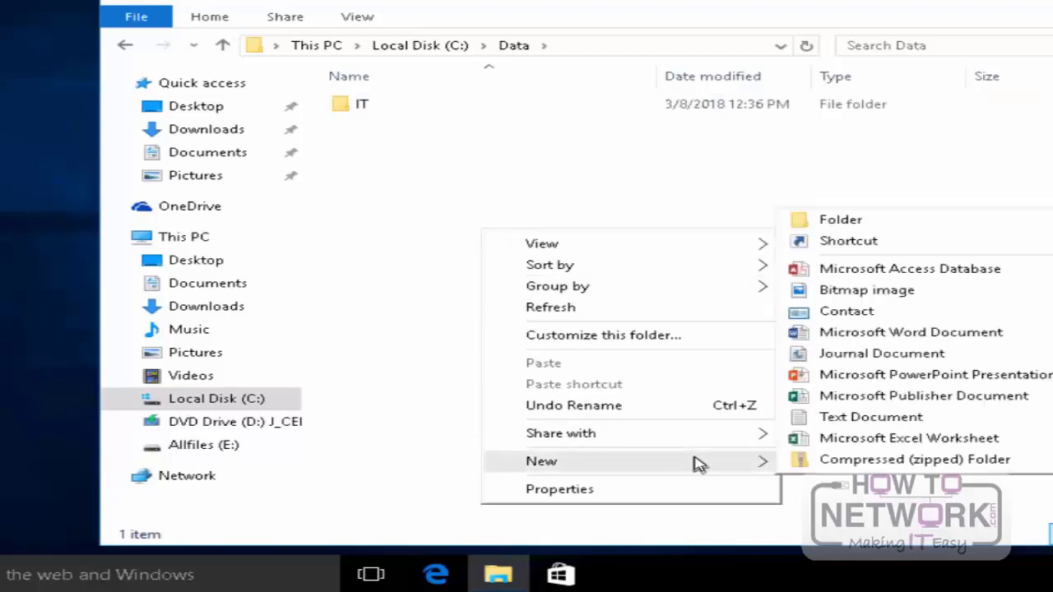
pyautogui.click(864, 221)
pyautogui.write('M')
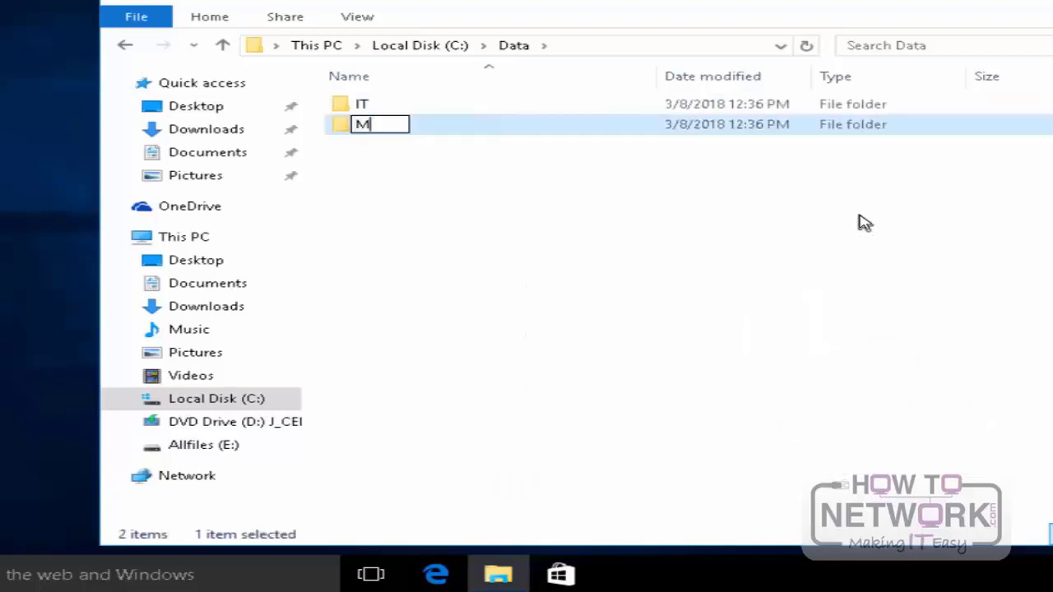
pyautogui.write('arketing')
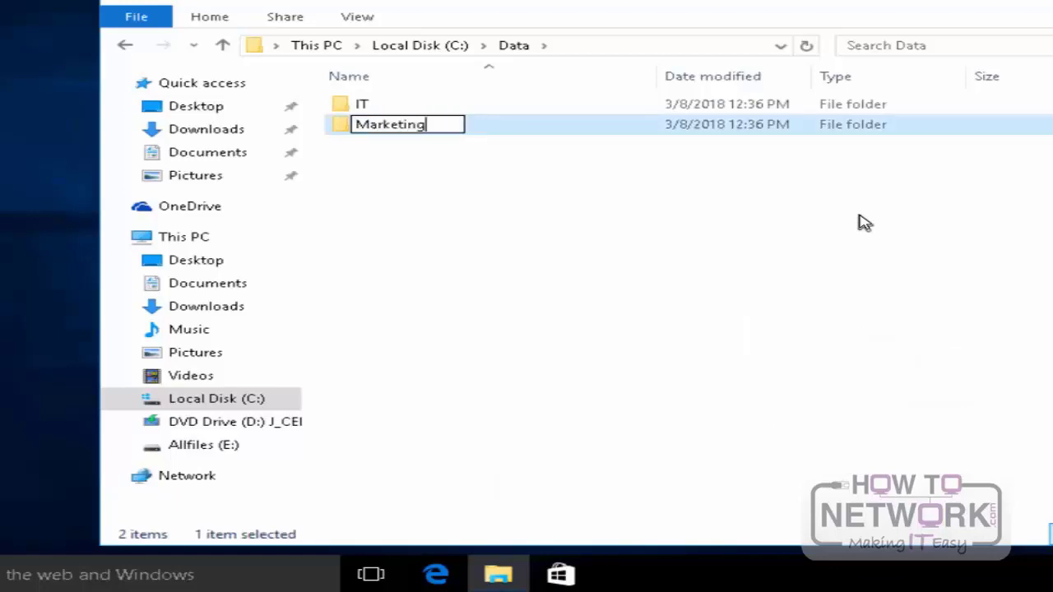
pyautogui.press('Return')
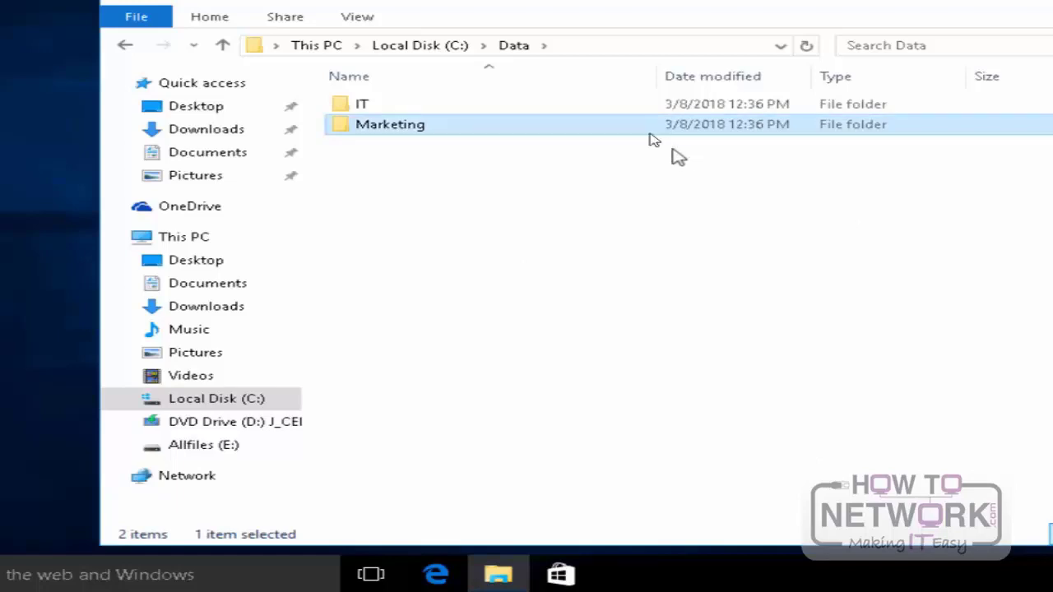
# Step: Open the network file sharing settings of the IT folder and add the IT group to the people to share with
pyautogui.click(362, 107)
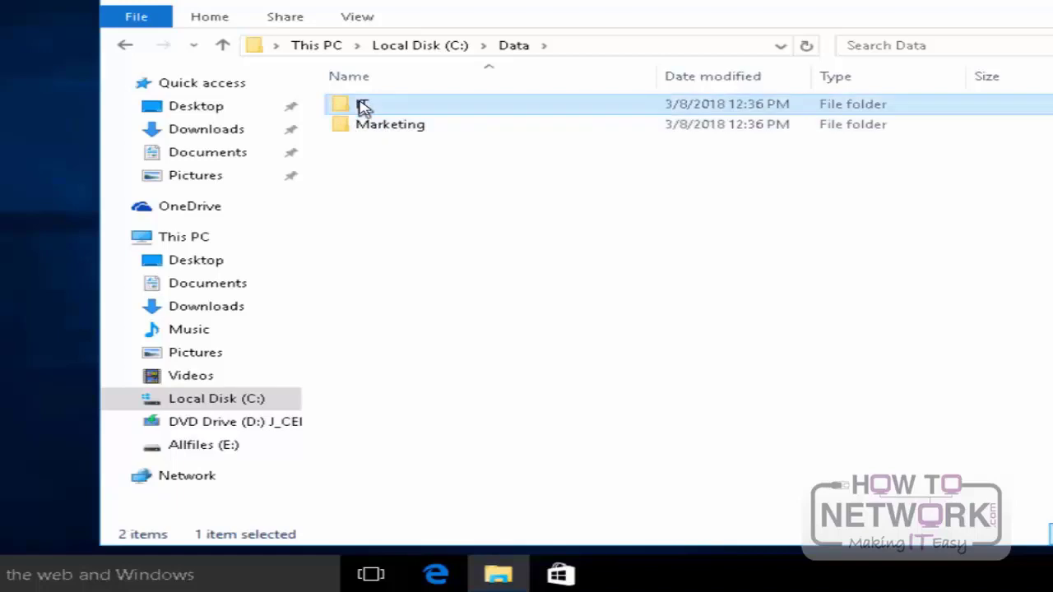
pyautogui.rightClick(410, 109)
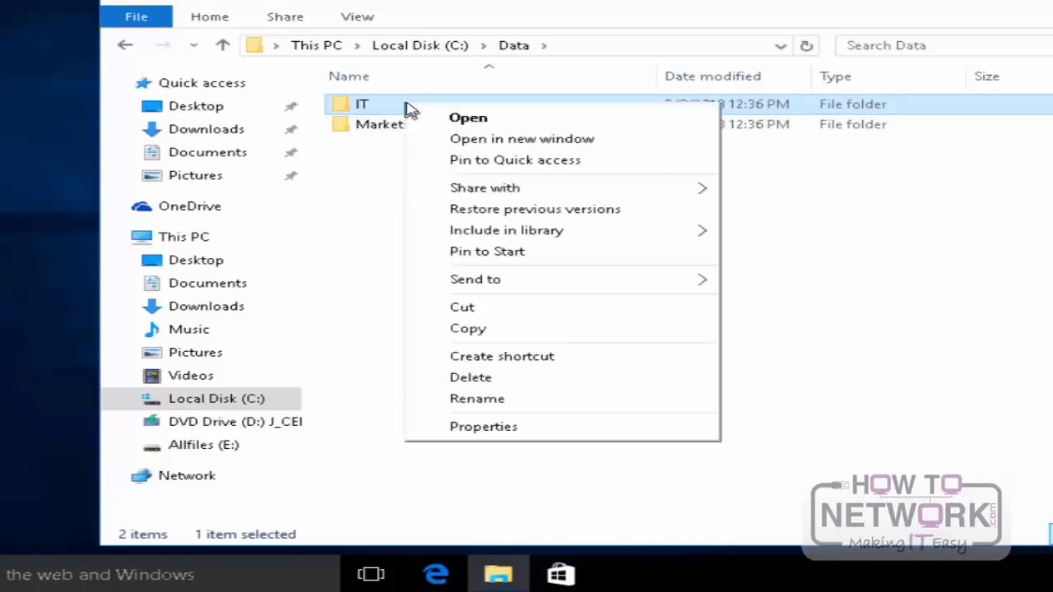
pyautogui.click(491, 427)
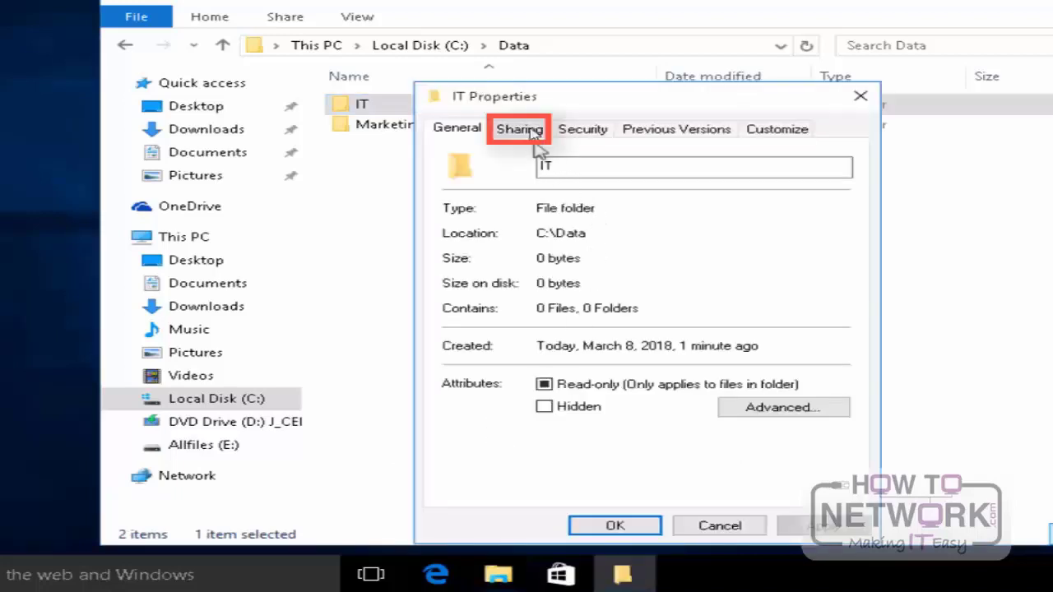
pyautogui.click(531, 132)
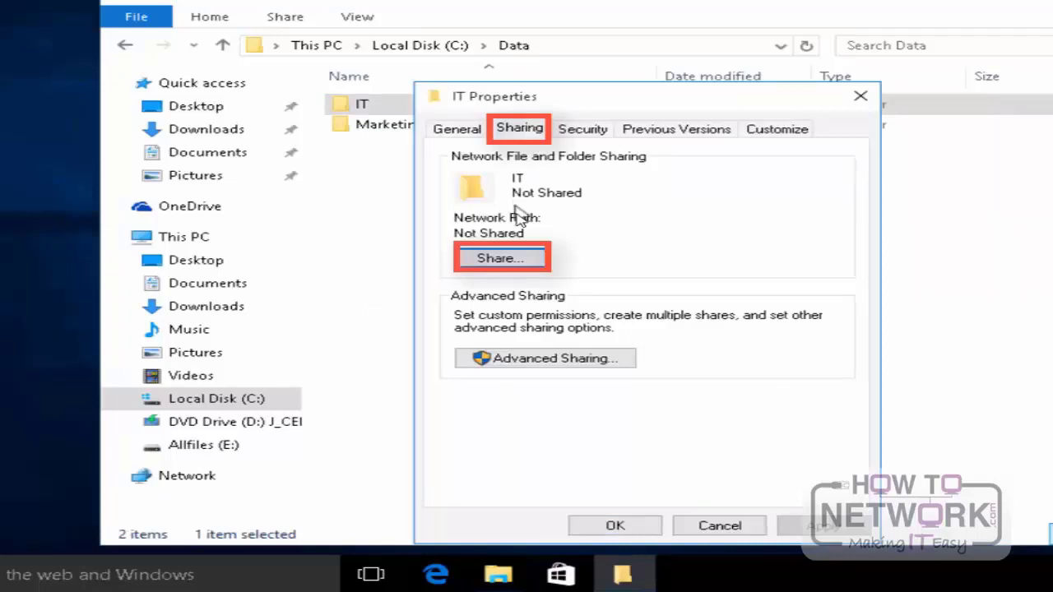
pyautogui.click(528, 263)
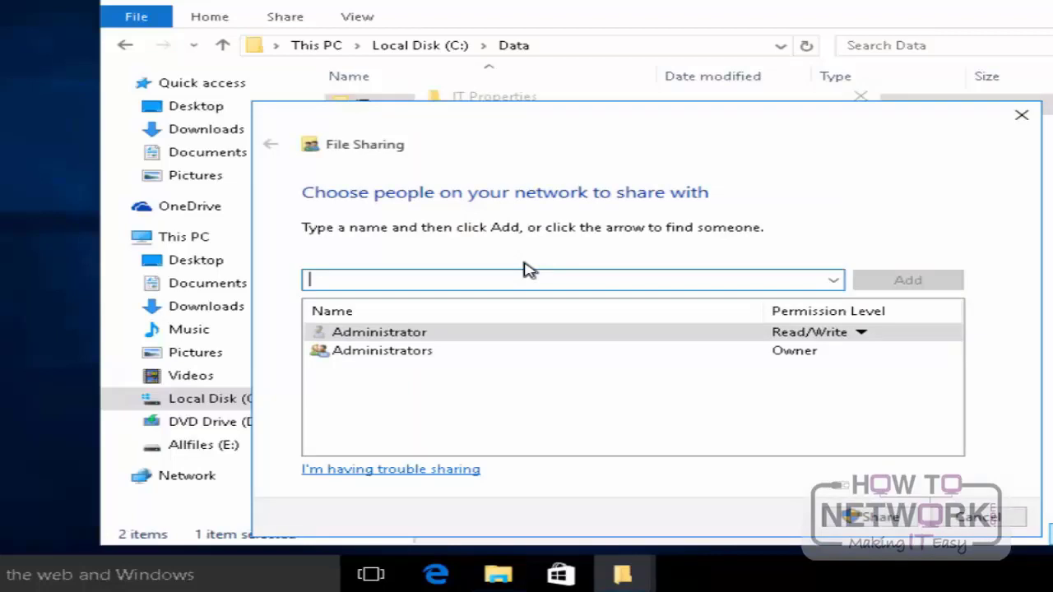
pyautogui.write('IT')
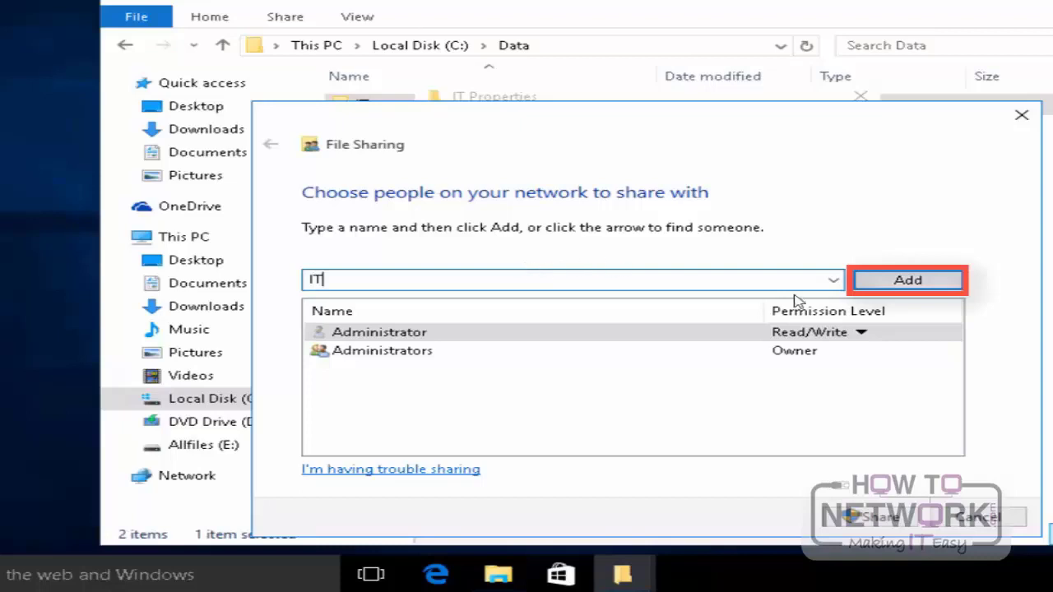
pyautogui.click(899, 283)
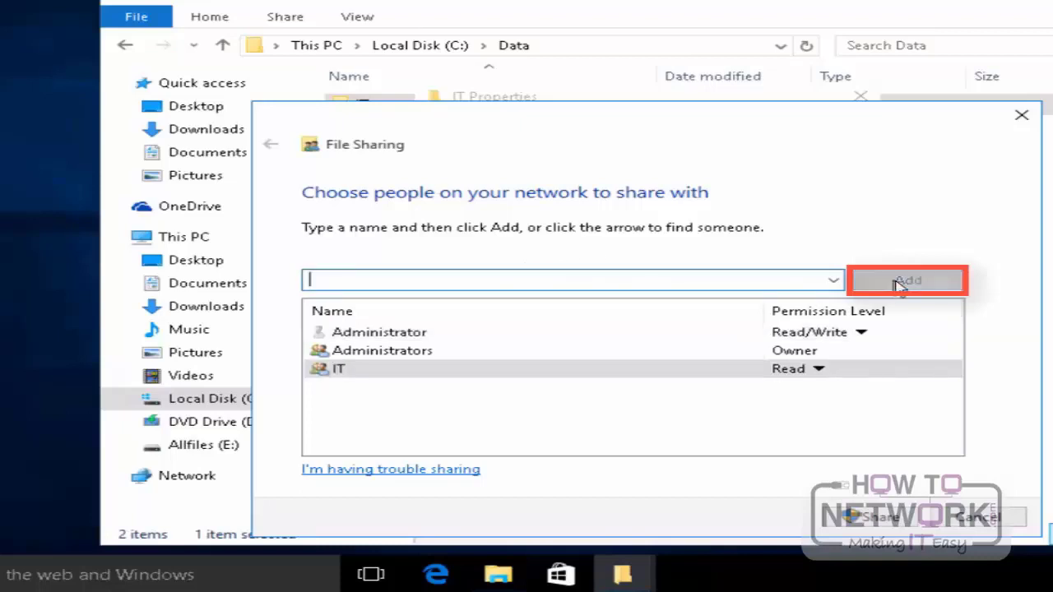
# Step: Set the IT group's permission level to Read/Write, share the IT folder and finish the File Sharing wizard
pyautogui.click(819, 374)
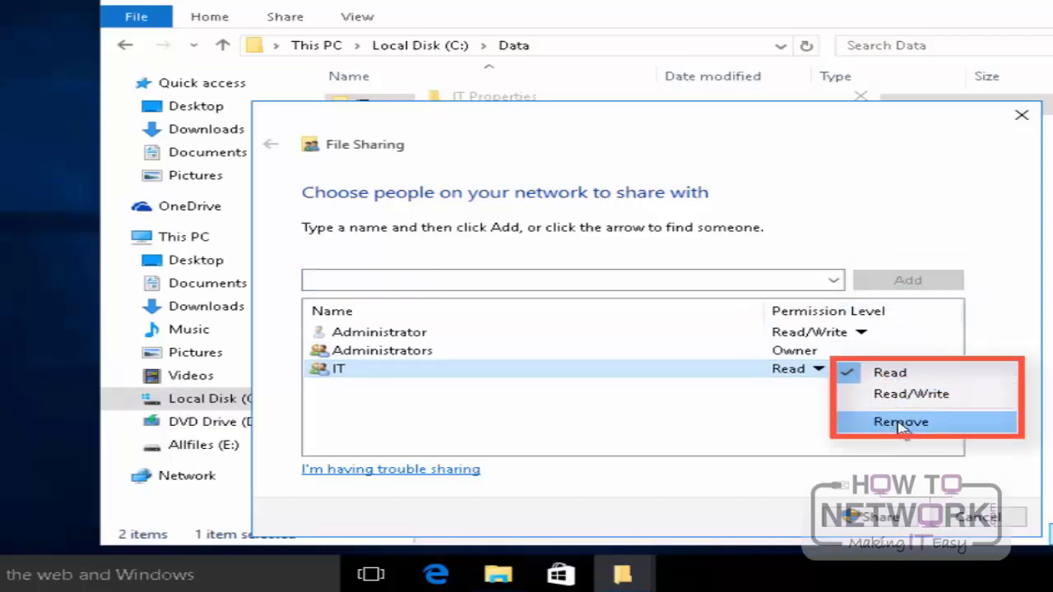
pyautogui.click(902, 395)
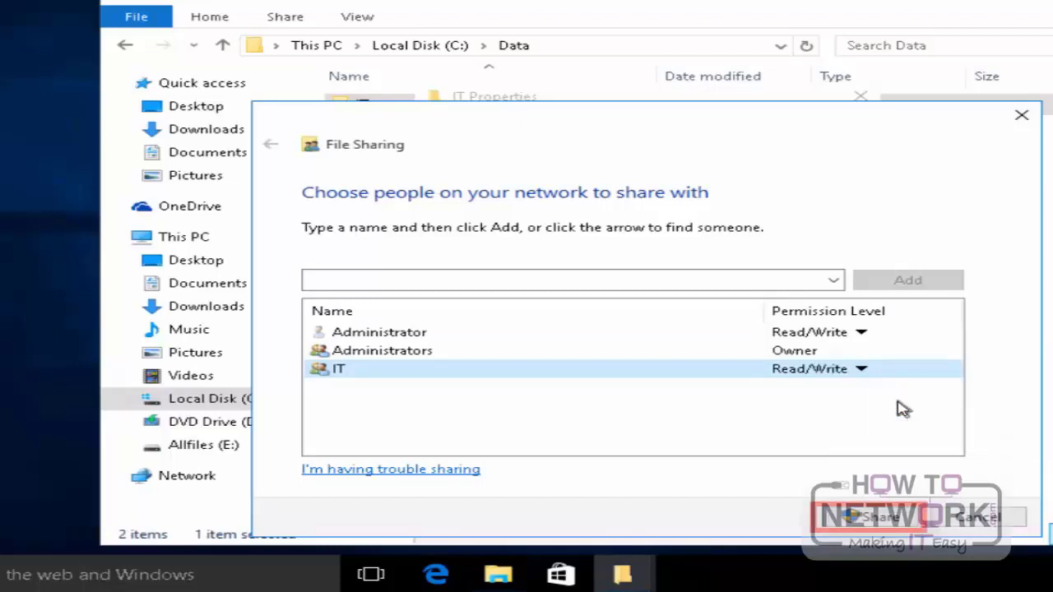
pyautogui.click(879, 518)
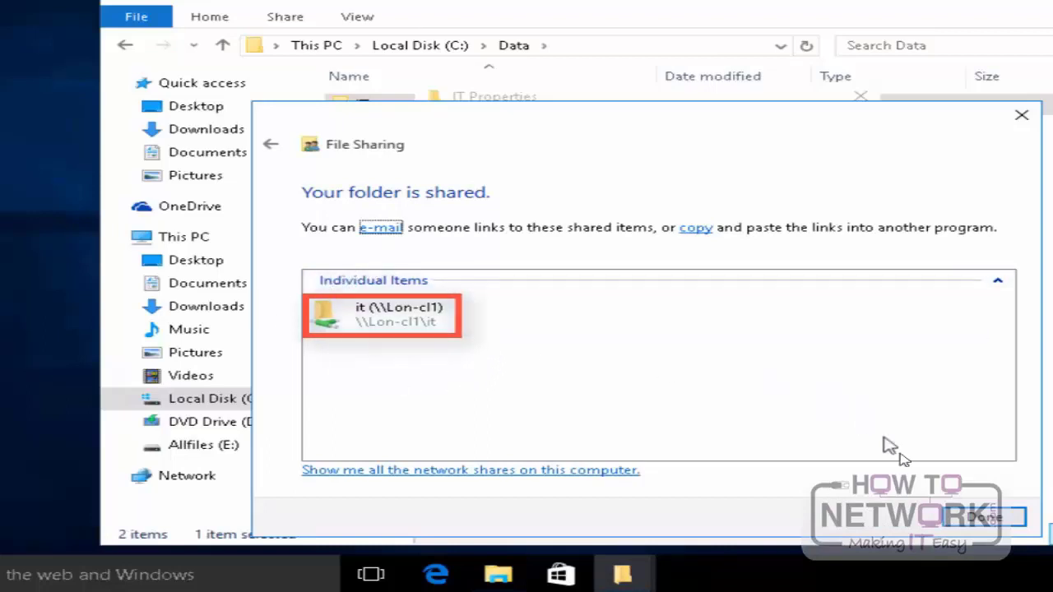
pyautogui.click(985, 516)
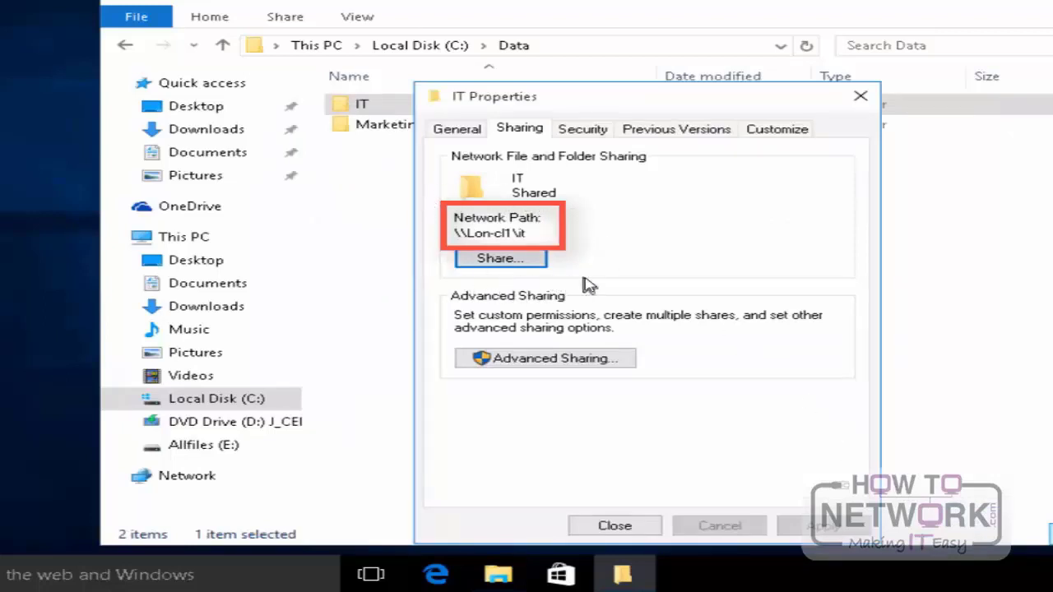
# Step: Close the IT folder's properties, open the advanced sharing settings of the Marketing folder and enable sharing for it
pyautogui.click(659, 531)
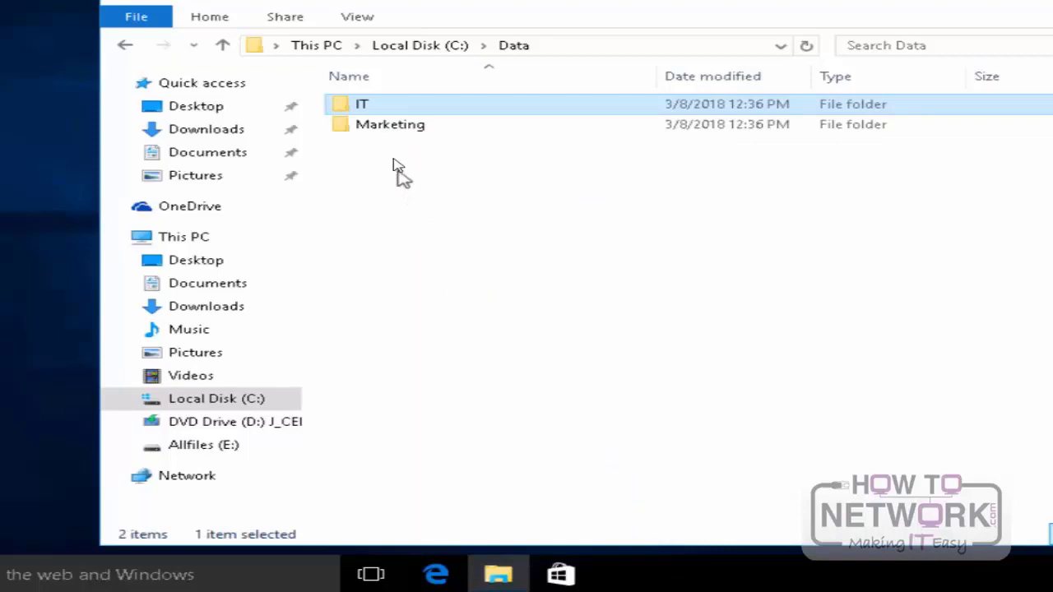
pyautogui.click(383, 129)
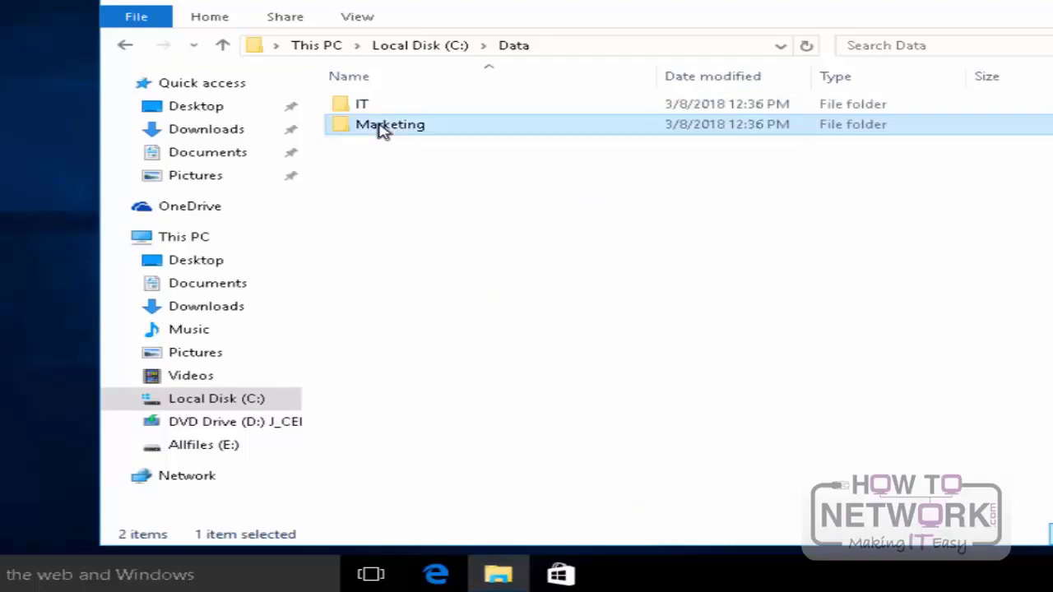
pyautogui.rightClick(382, 132)
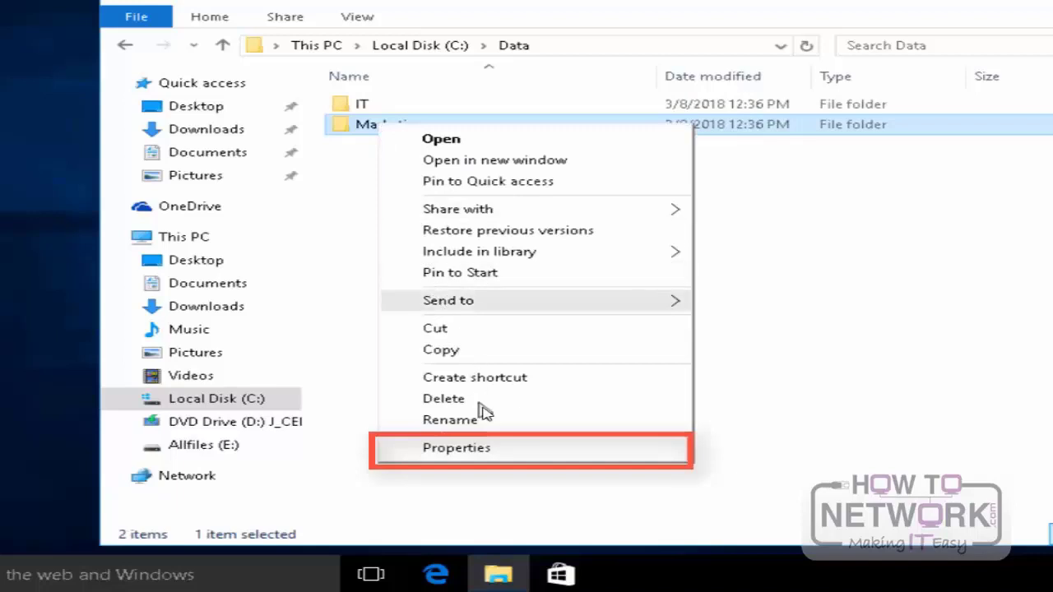
pyautogui.click(458, 449)
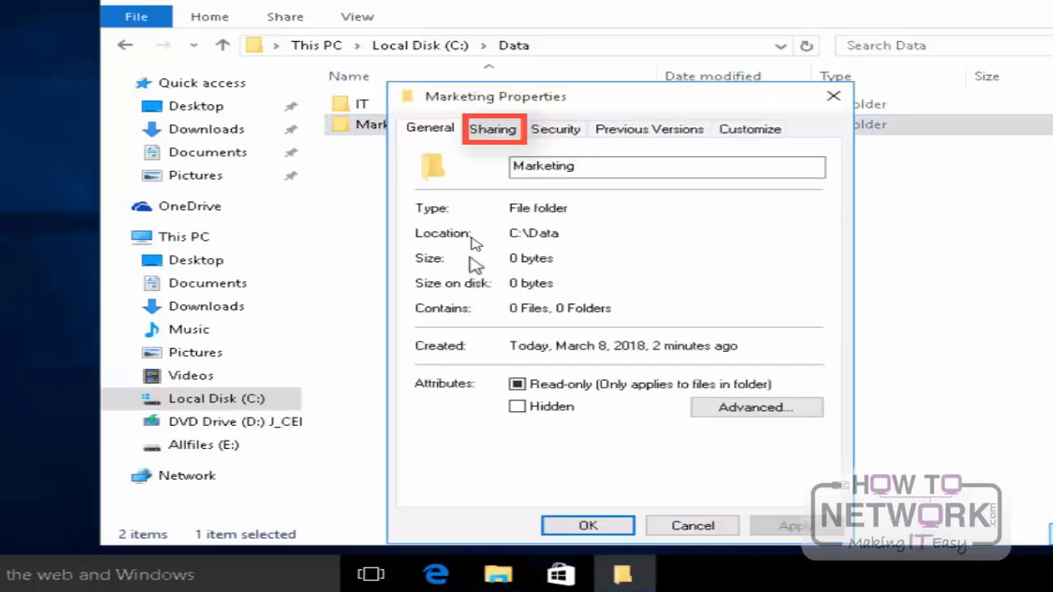
pyautogui.click(497, 132)
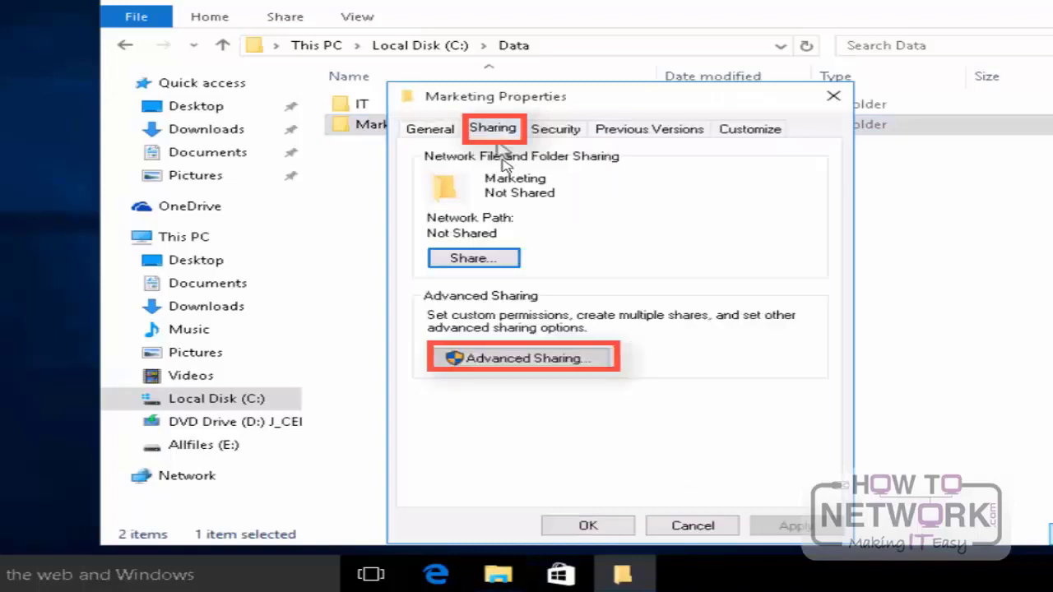
pyautogui.click(526, 359)
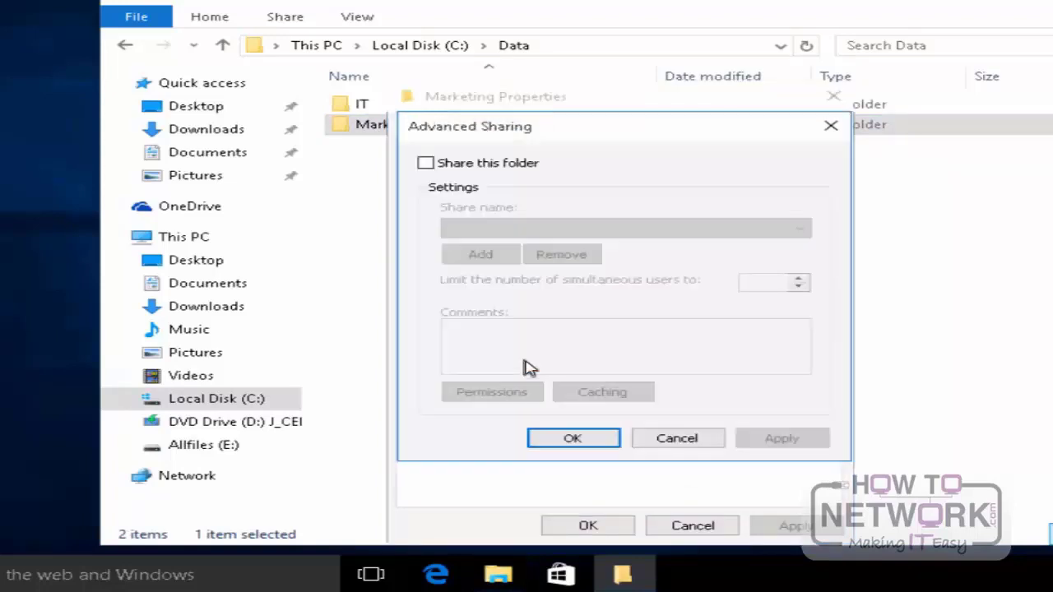
pyautogui.click(459, 168)
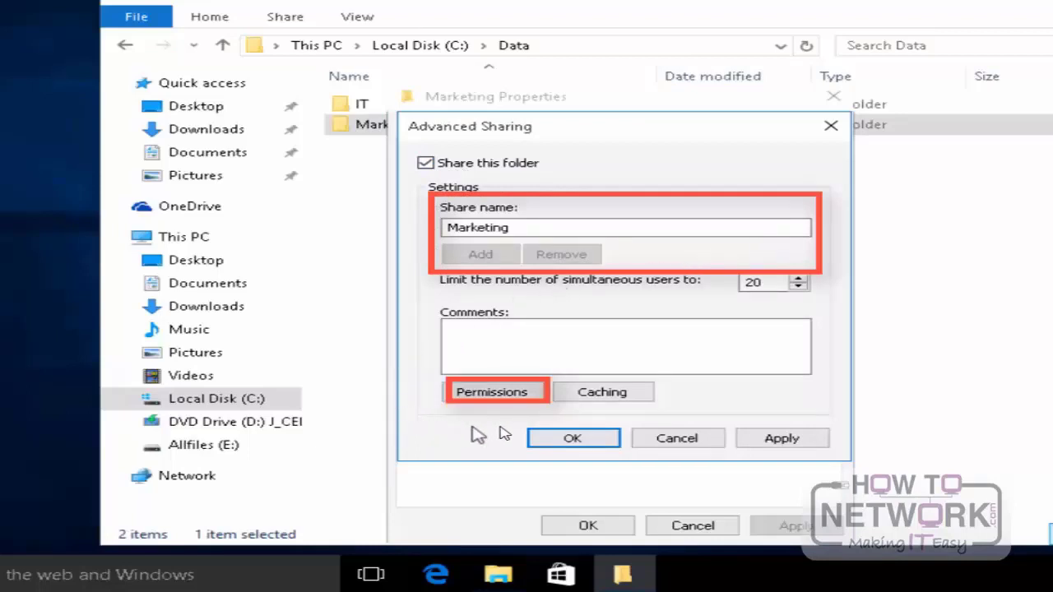
# Step: Add the Marketing group from Adatum.com to the share permissions of the Marketing folder, checking the name
pyautogui.click(493, 393)
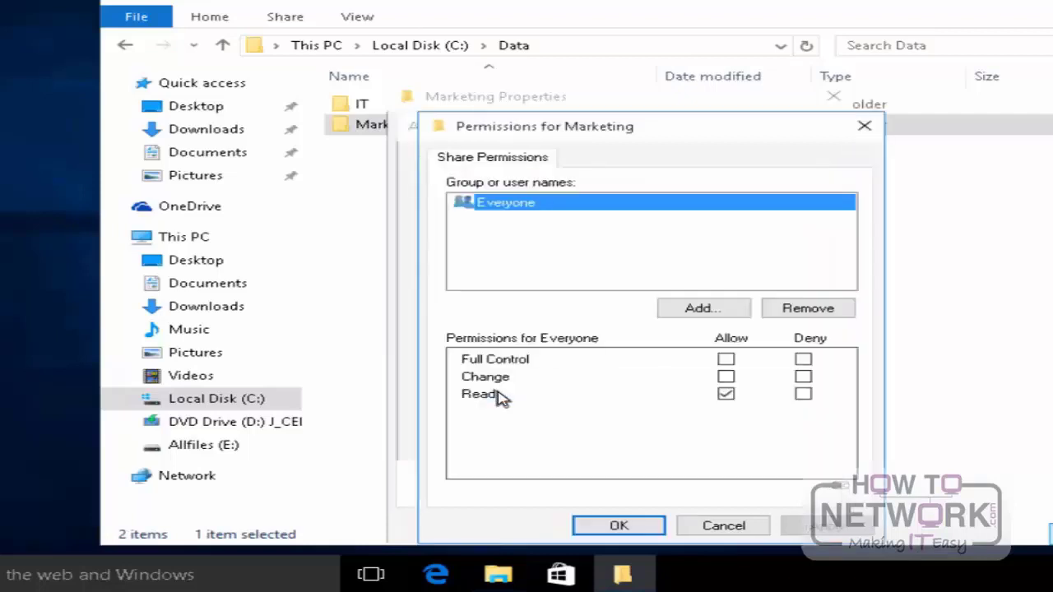
pyautogui.click(694, 311)
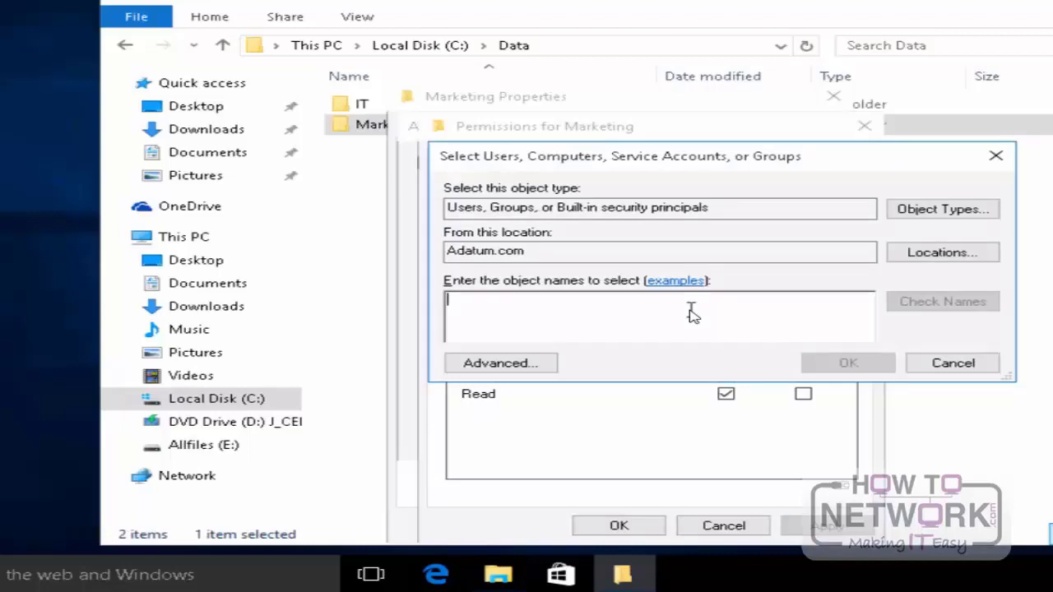
pyautogui.write('Marketing')
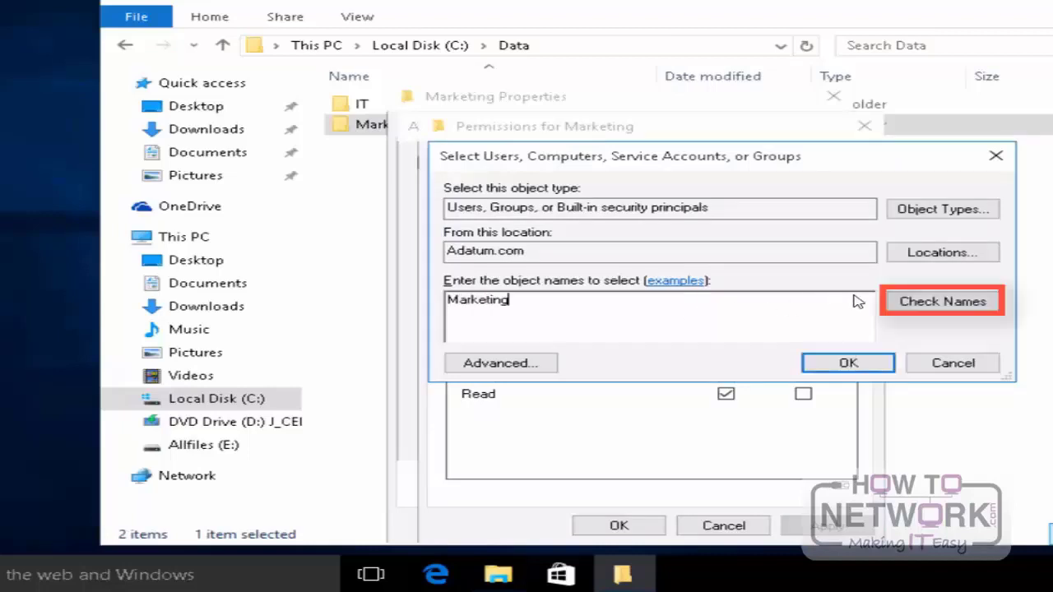
pyautogui.click(927, 306)
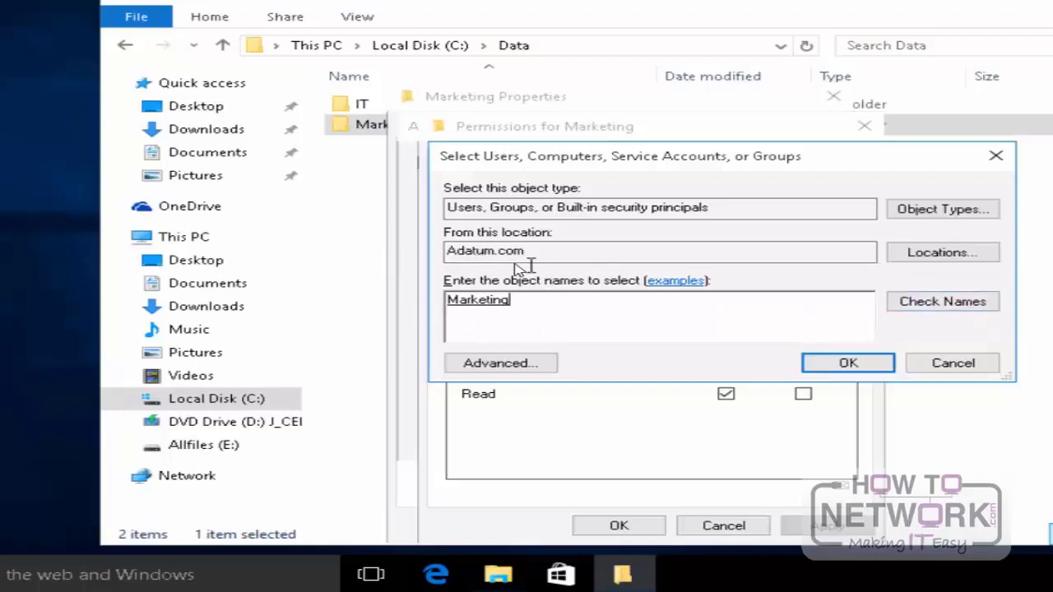
pyautogui.click(809, 368)
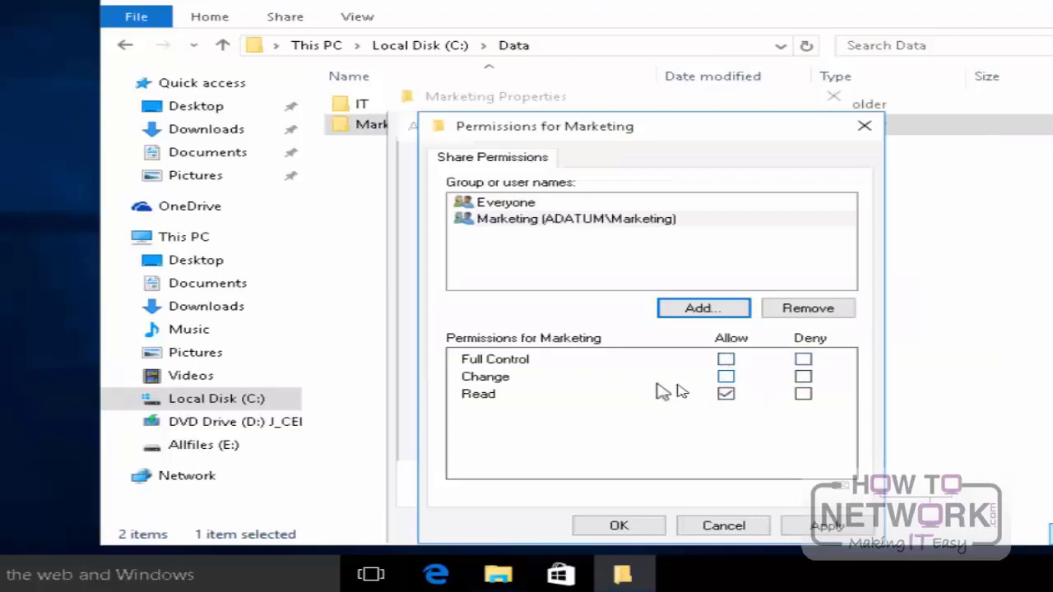
# Step: Allow the Change permission for the Marketing group, apply the Marketing folder's share settings and close its properties
pyautogui.click(725, 377)
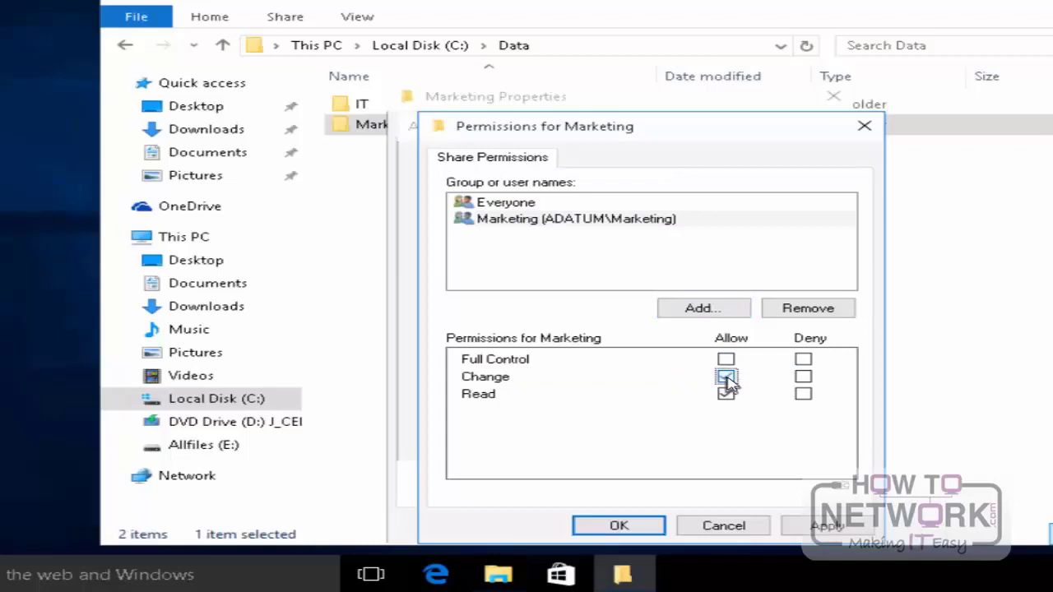
pyautogui.click(827, 527)
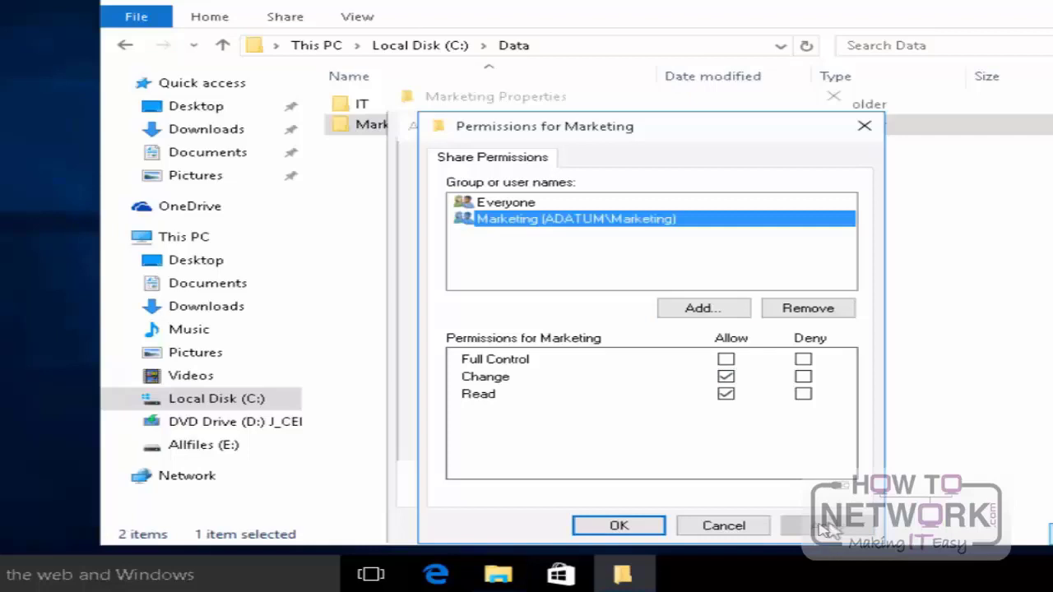
pyautogui.click(658, 527)
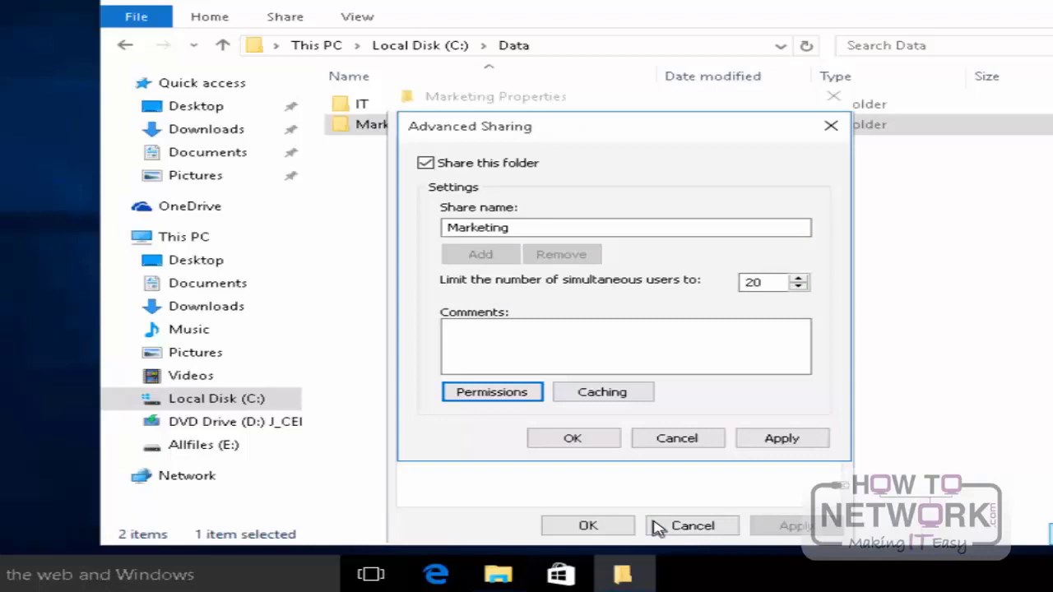
pyautogui.click(786, 445)
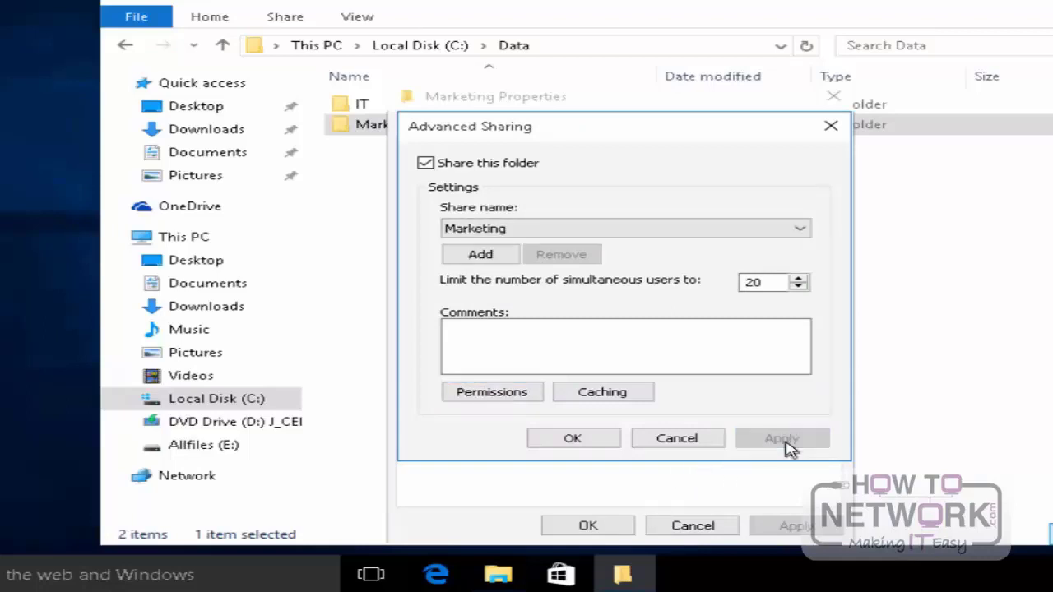
pyautogui.click(600, 442)
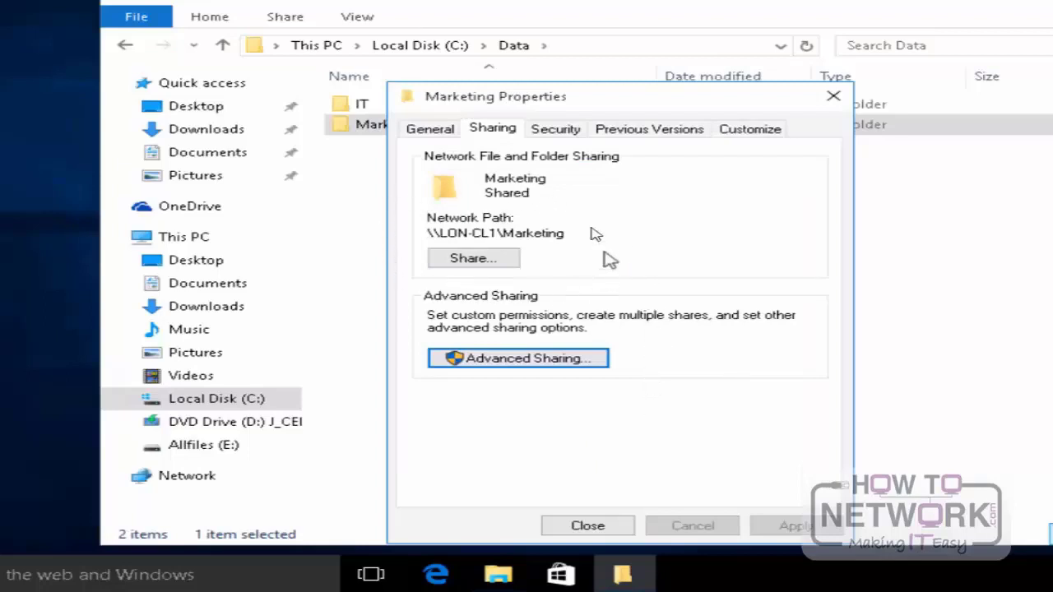
pyautogui.click(605, 528)
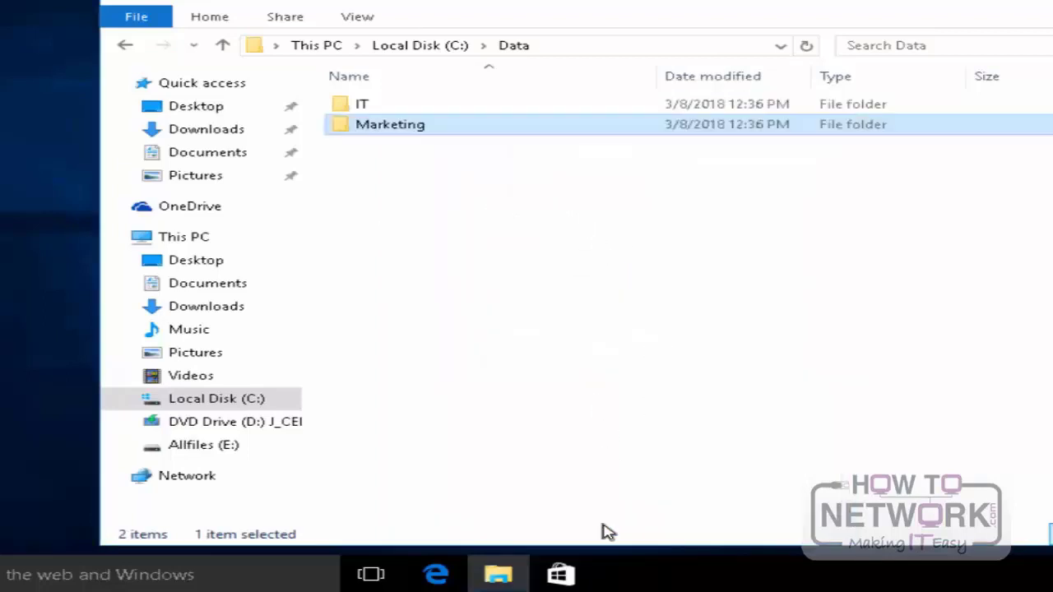
# Step: Browse the network and open the LON-CL1 computer to check its shared folders
pyautogui.click(168, 479)
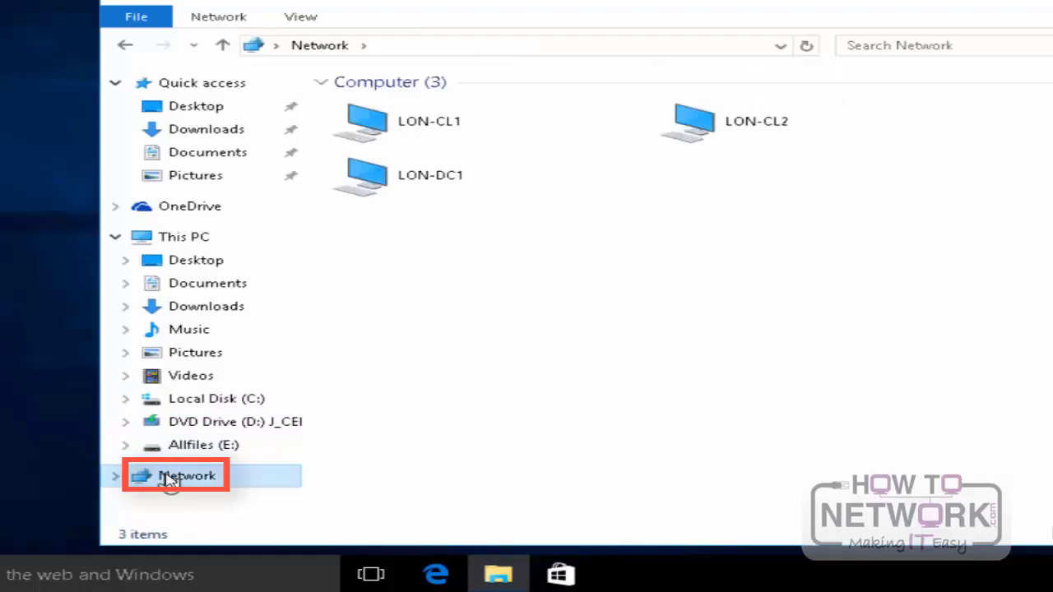
pyautogui.doubleClick(418, 132)
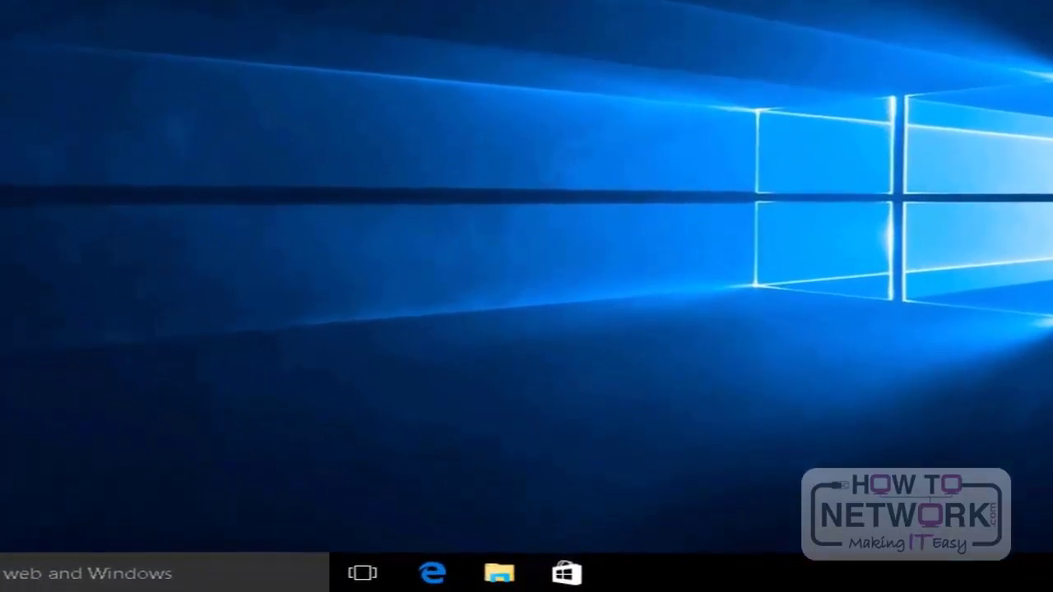
# Step: Open the advanced sharing settings from Network and Sharing Center and select turning on file and printer sharing for the Domain profile
pyautogui.press('super+x')
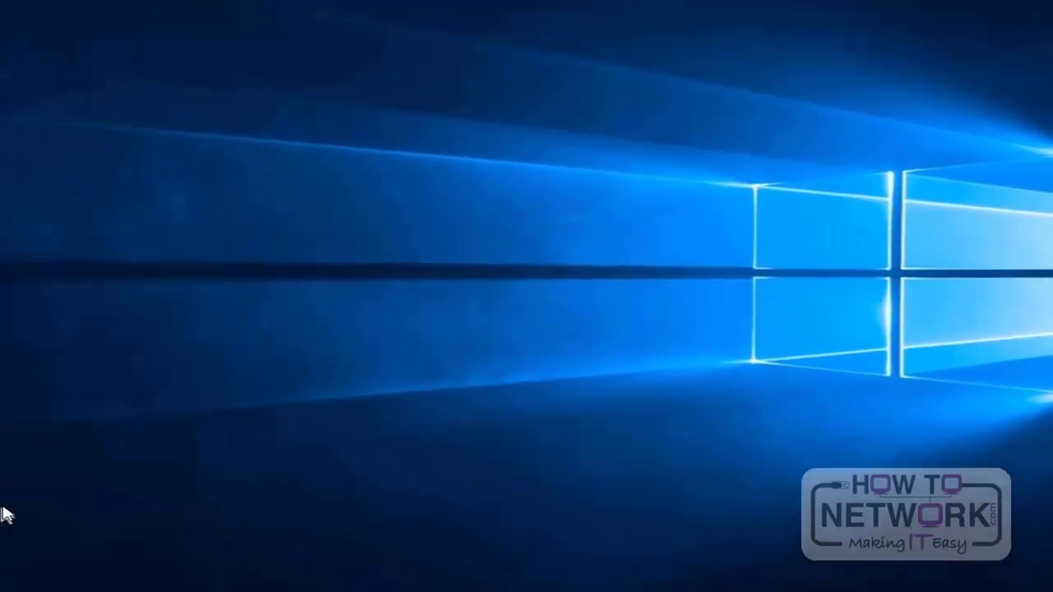
pyautogui.click(7, 436)
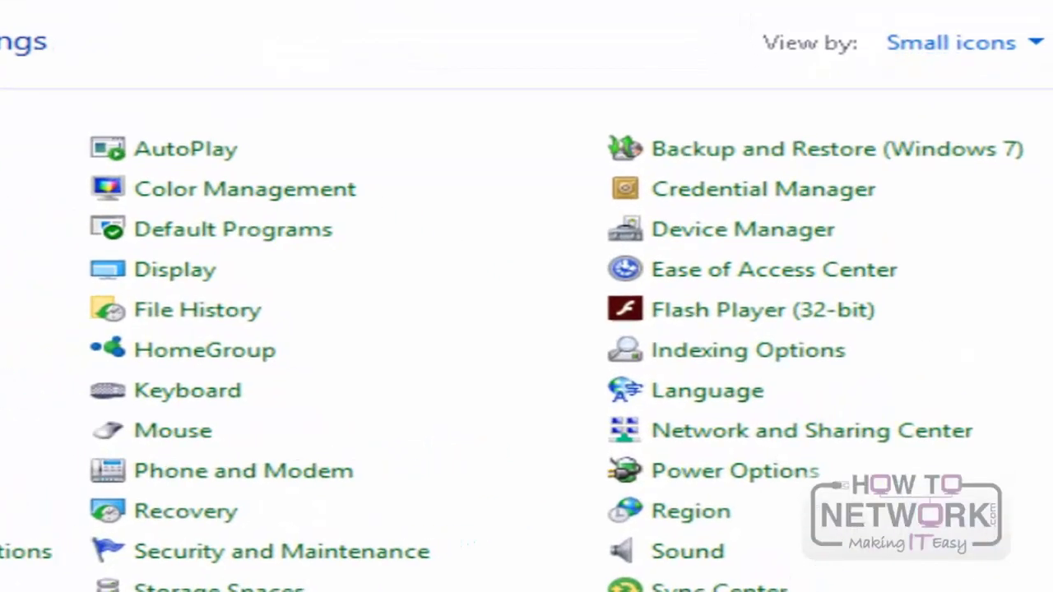
pyautogui.click(847, 444)
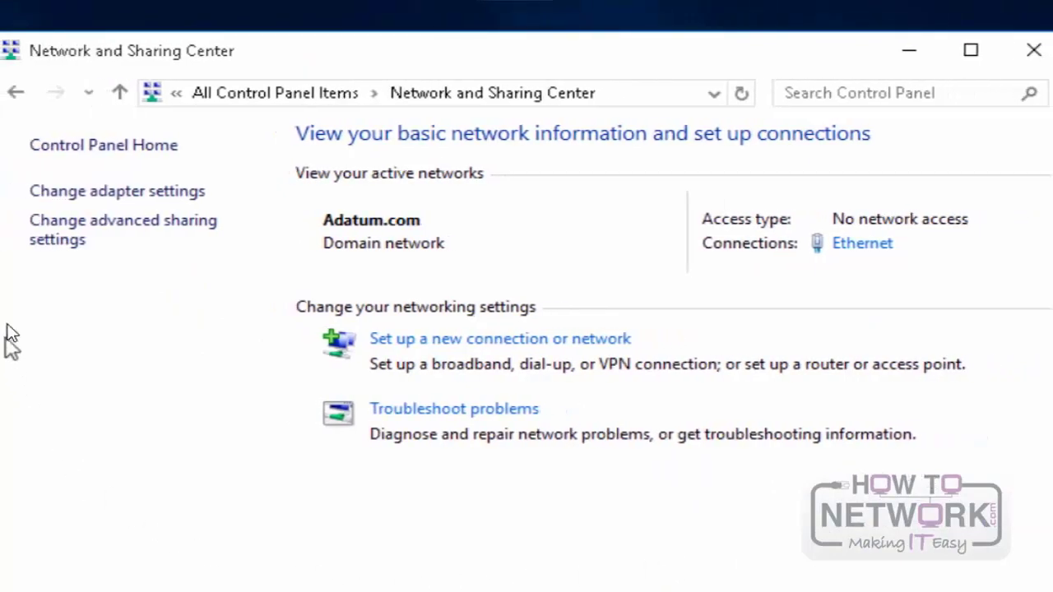
pyautogui.click(66, 237)
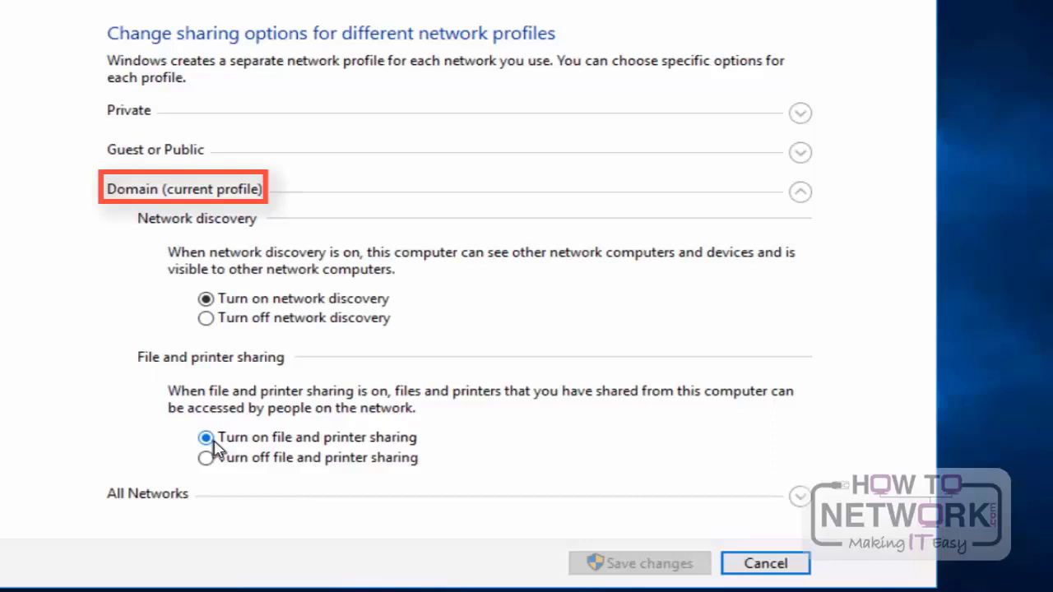
pyautogui.click(207, 459)
pyautogui.click(211, 443)
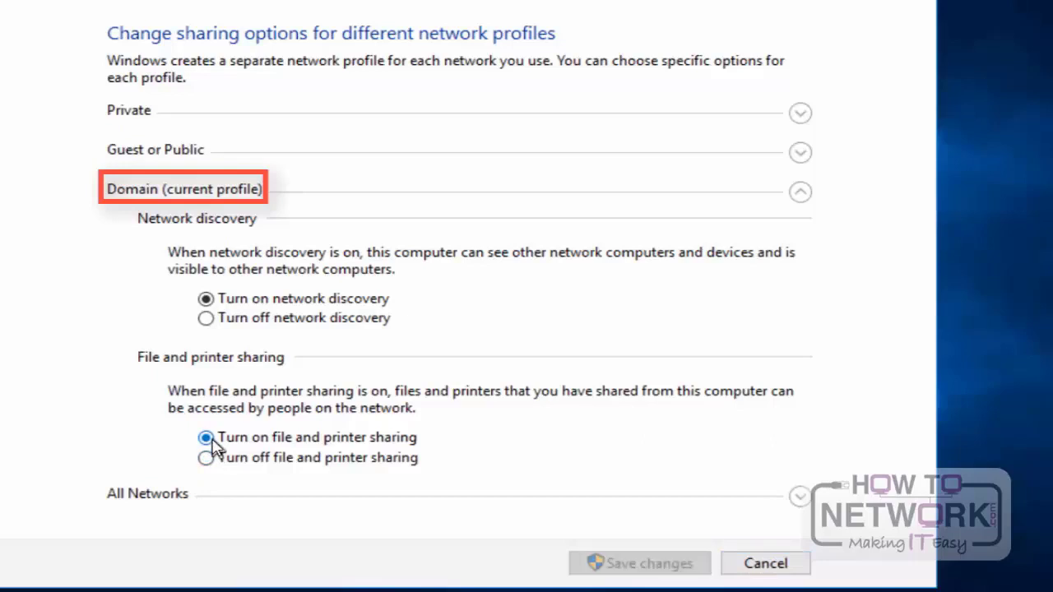
# Step: Turn on file and printer sharing for the Private profile, save the changes and close Network and Sharing Center
pyautogui.click(802, 114)
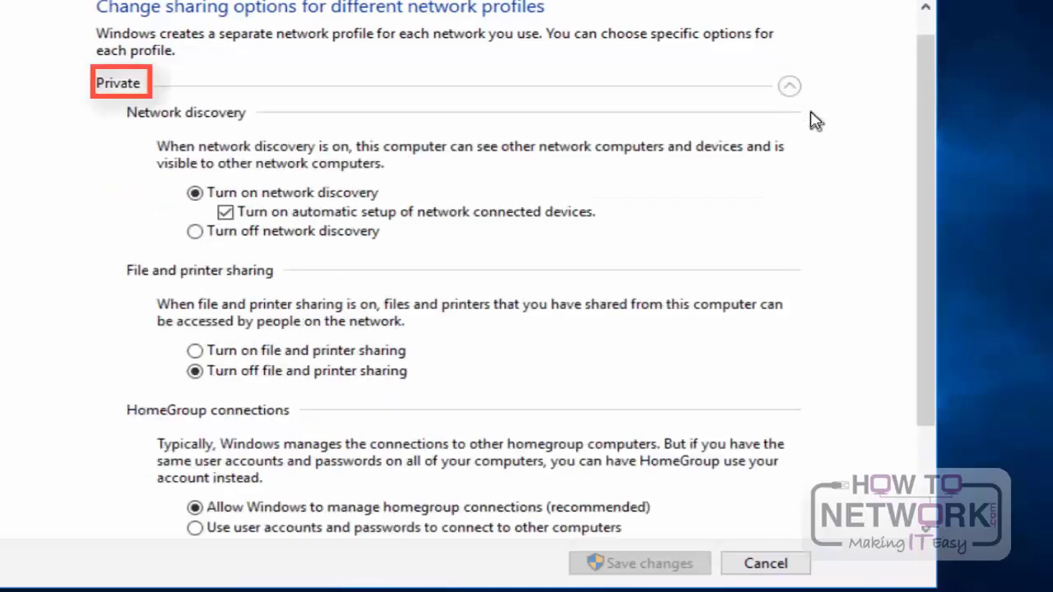
pyautogui.click(362, 352)
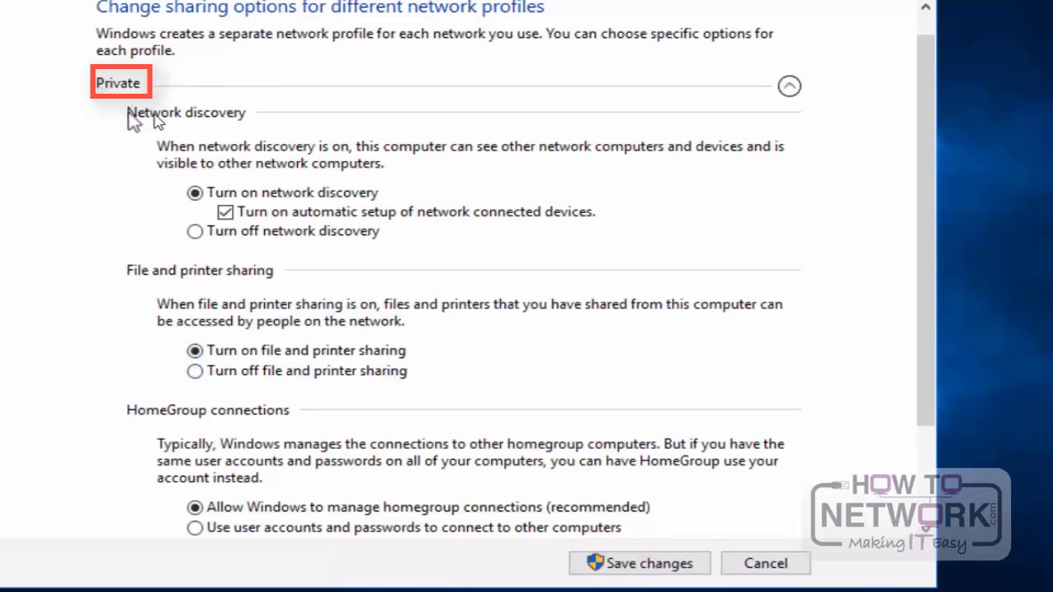
pyautogui.scroll(-1, 115, 346)
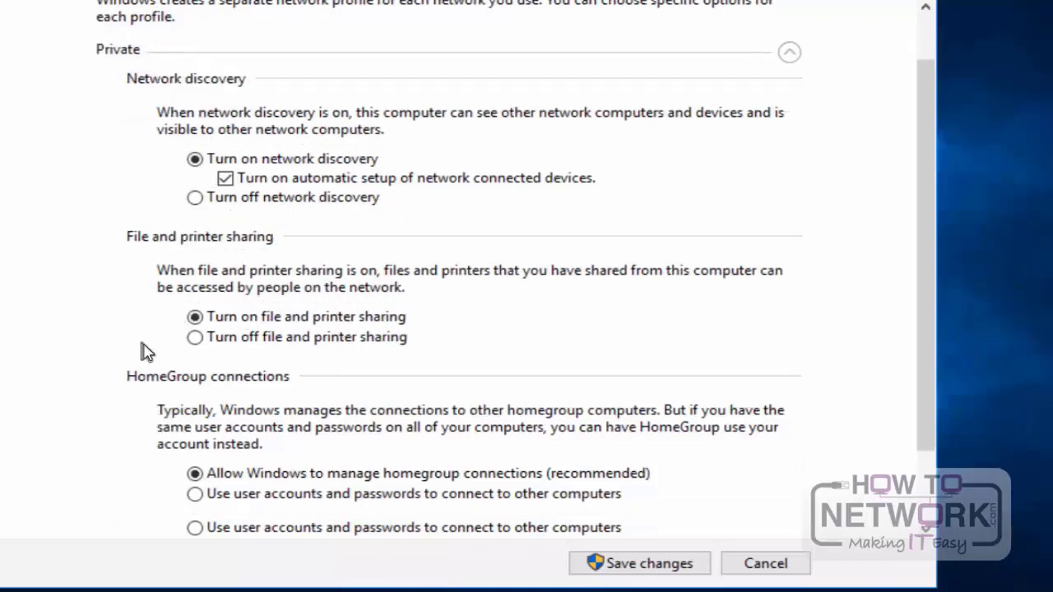
pyautogui.scroll(-1, 144, 352)
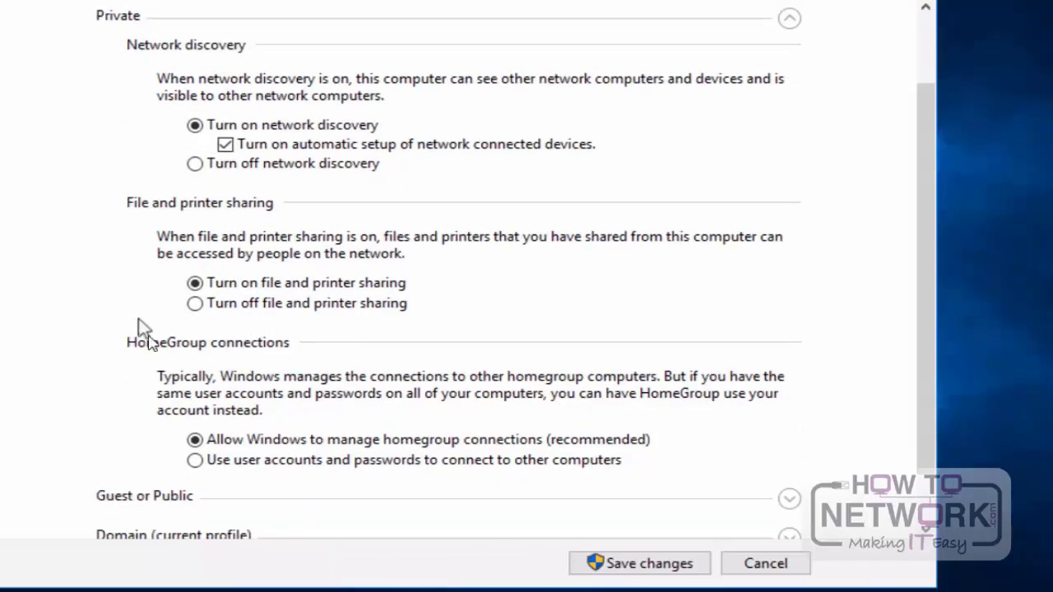
pyautogui.scroll(-2, 74, 357)
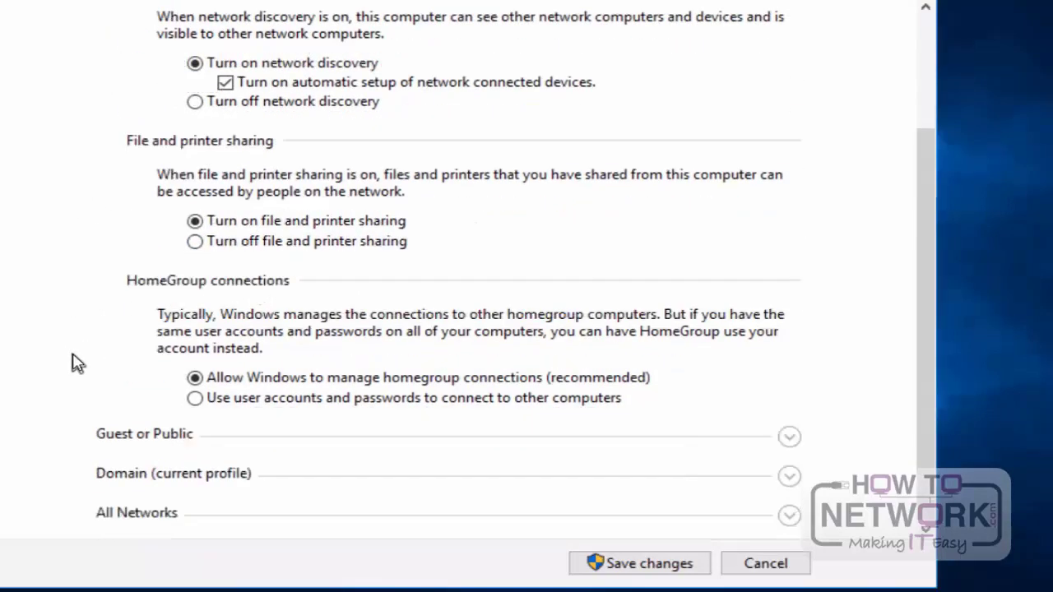
pyautogui.click(790, 479)
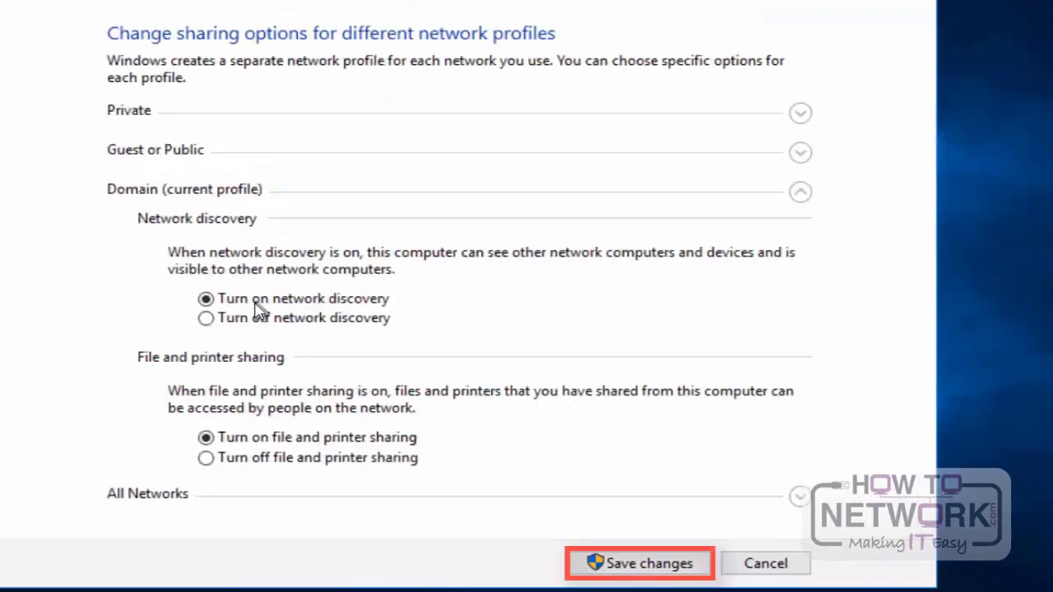
pyautogui.click(623, 565)
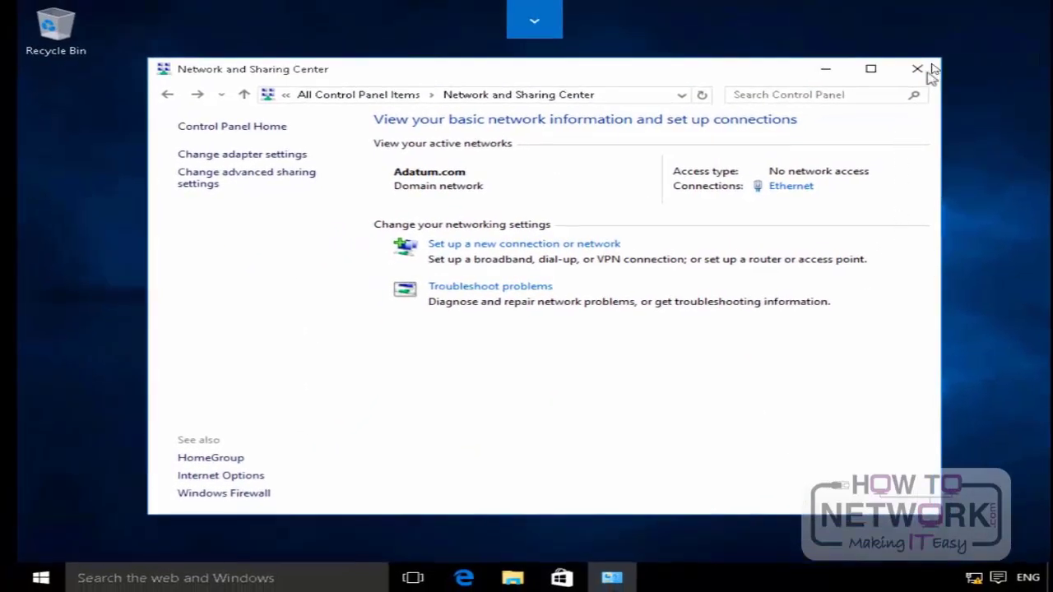
pyautogui.click(918, 70)
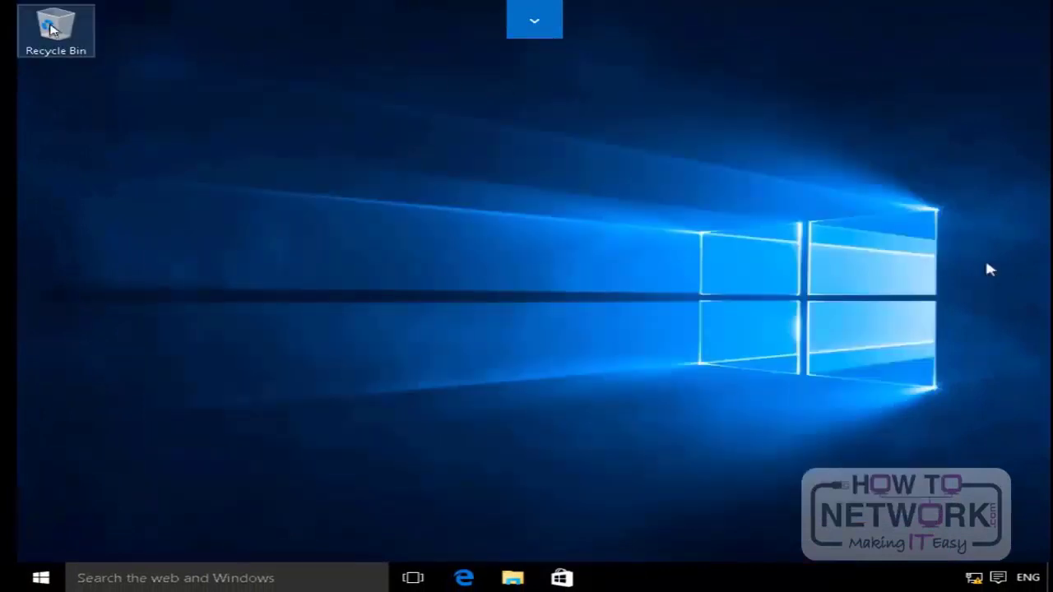
# Step: Map the shared folder \\lon-cl1\it as network drive Z: with reconnection at sign-in, and close the mapped drive's window
pyautogui.click(512, 580)
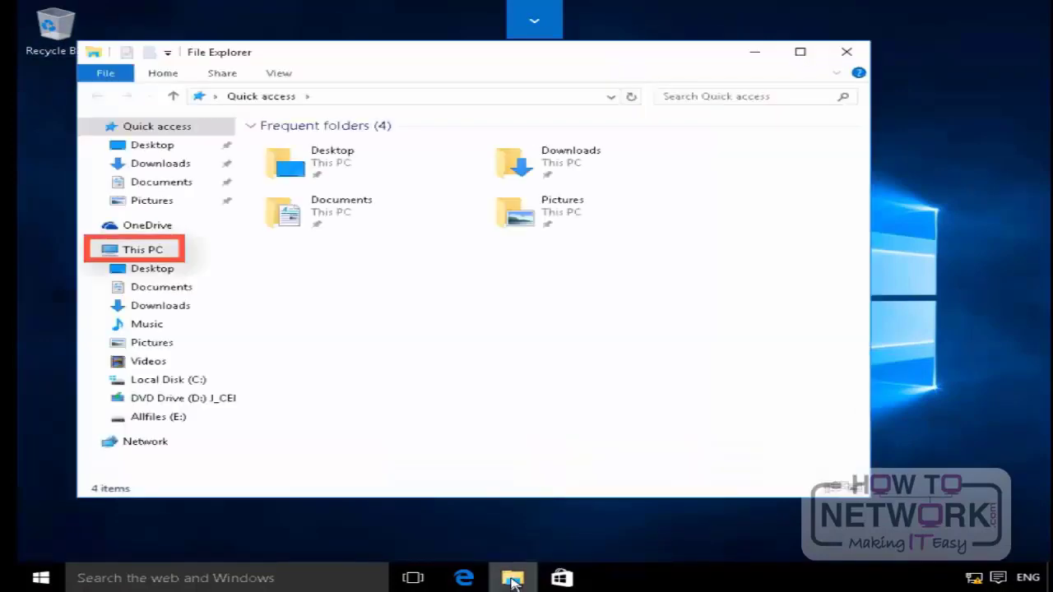
pyautogui.rightClick(148, 260)
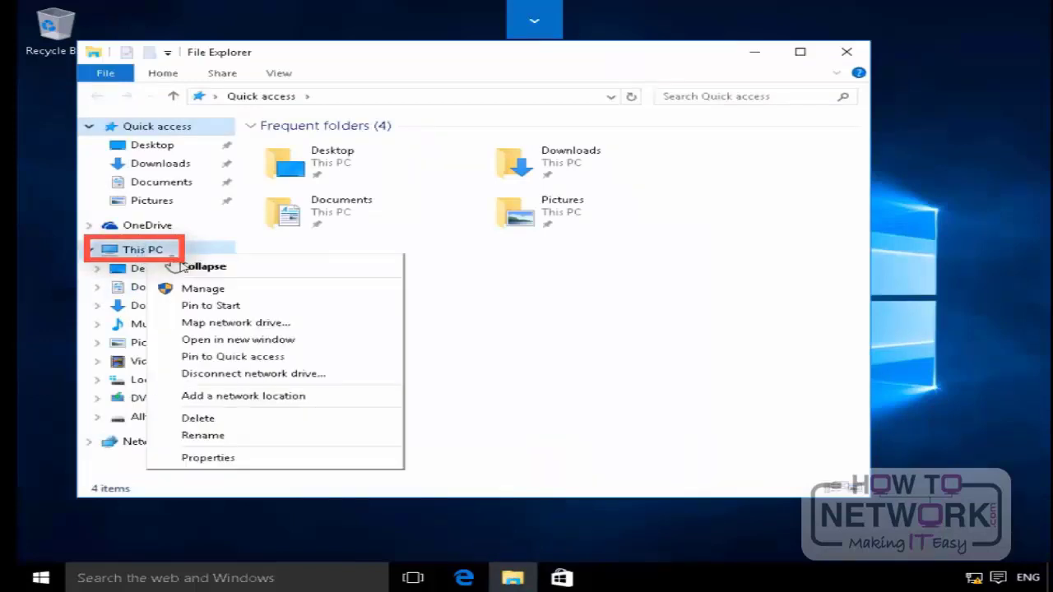
pyautogui.click(222, 325)
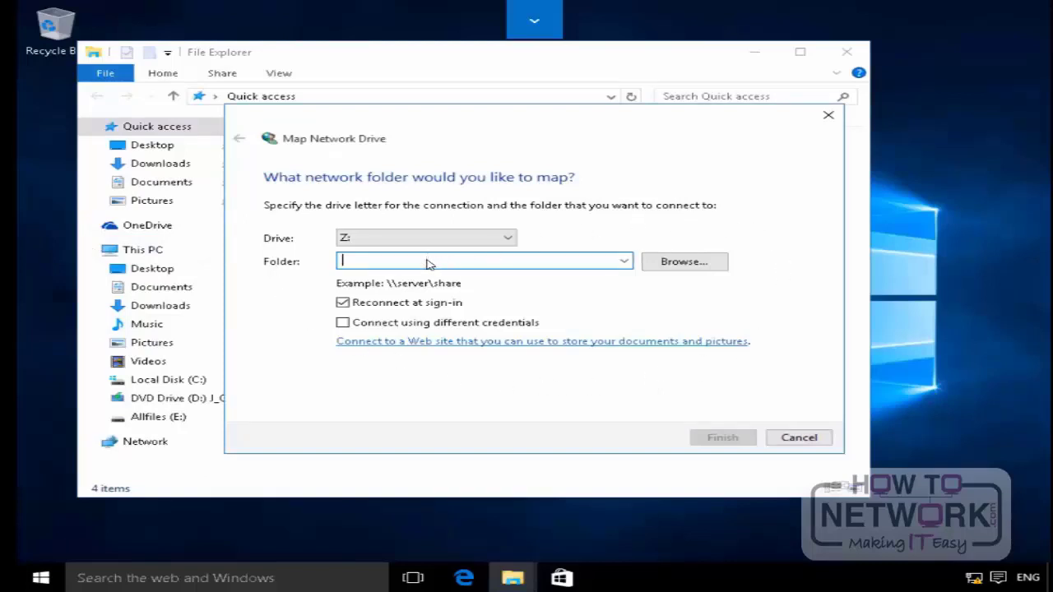
pyautogui.write('\\\\lon-cl1\\it')
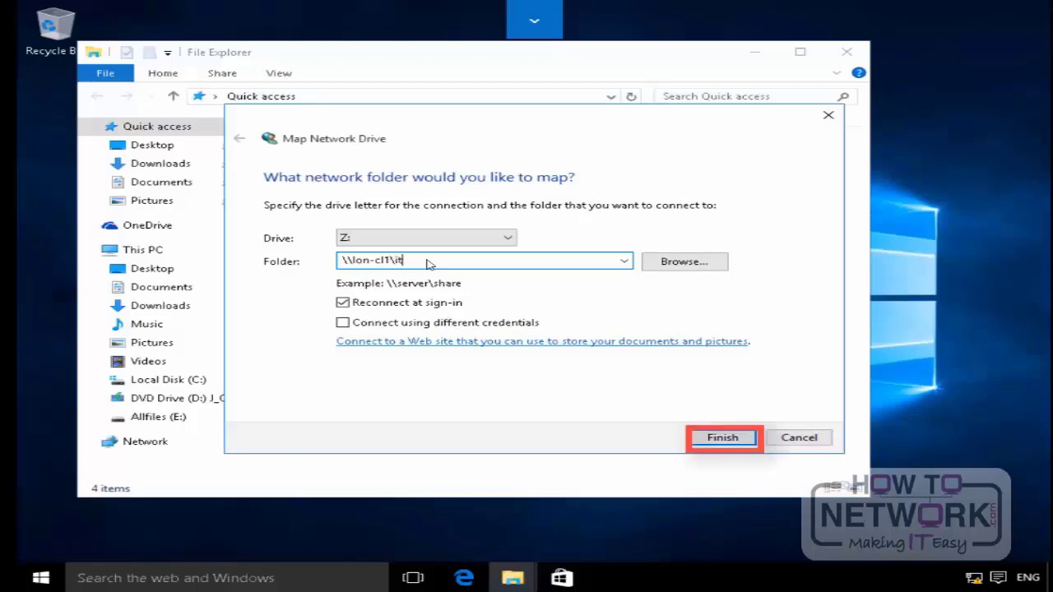
pyautogui.click(721, 439)
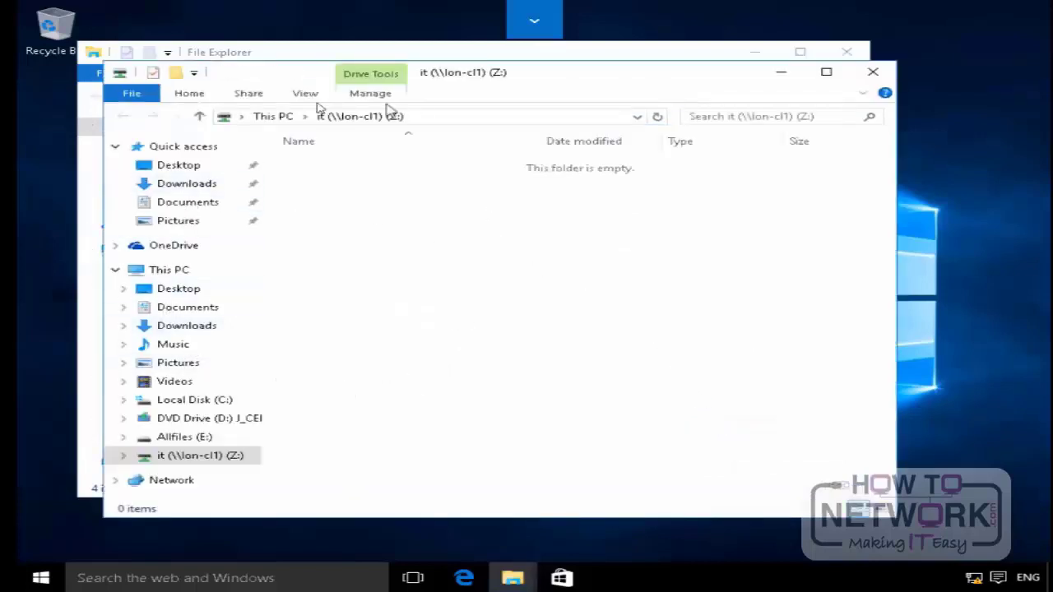
pyautogui.click(874, 73)
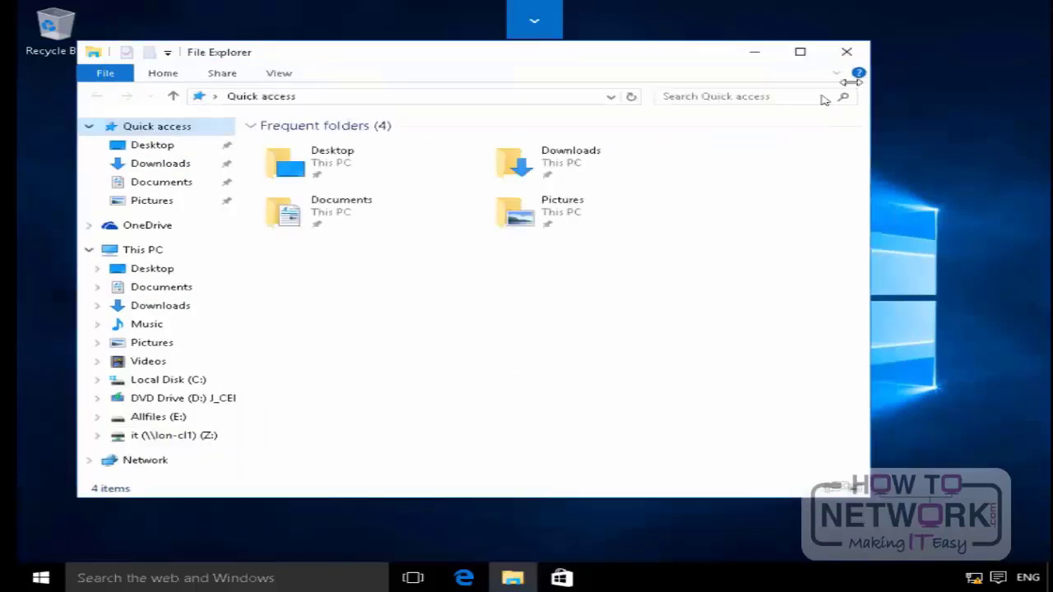
# Step: From This PC, map the Marketing share on LON-CL1, chosen by browsing the network, as drive Y: and close the File Explorer windows
pyautogui.click(144, 250)
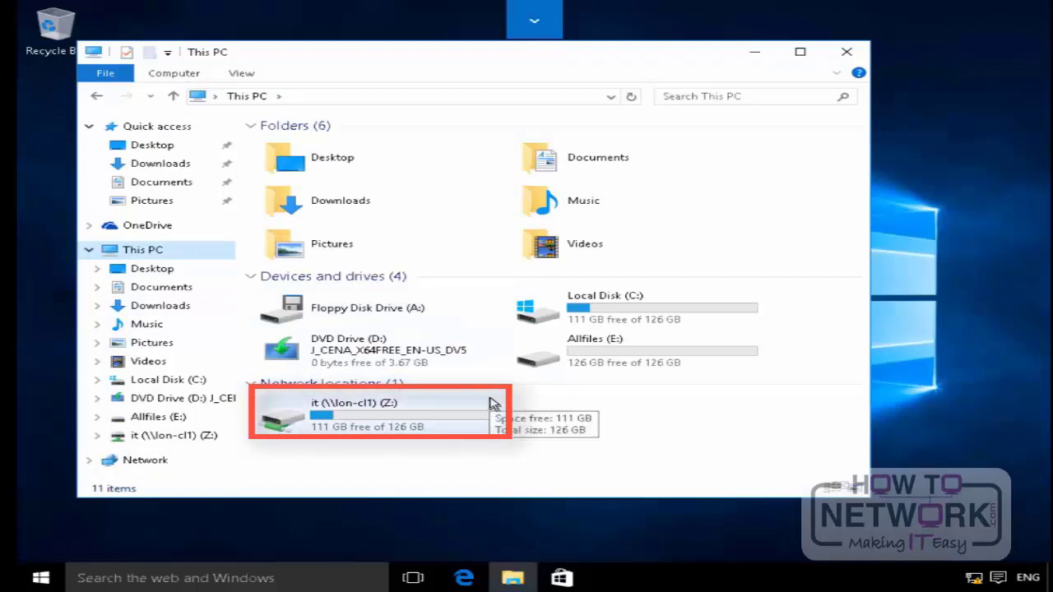
pyautogui.click(180, 77)
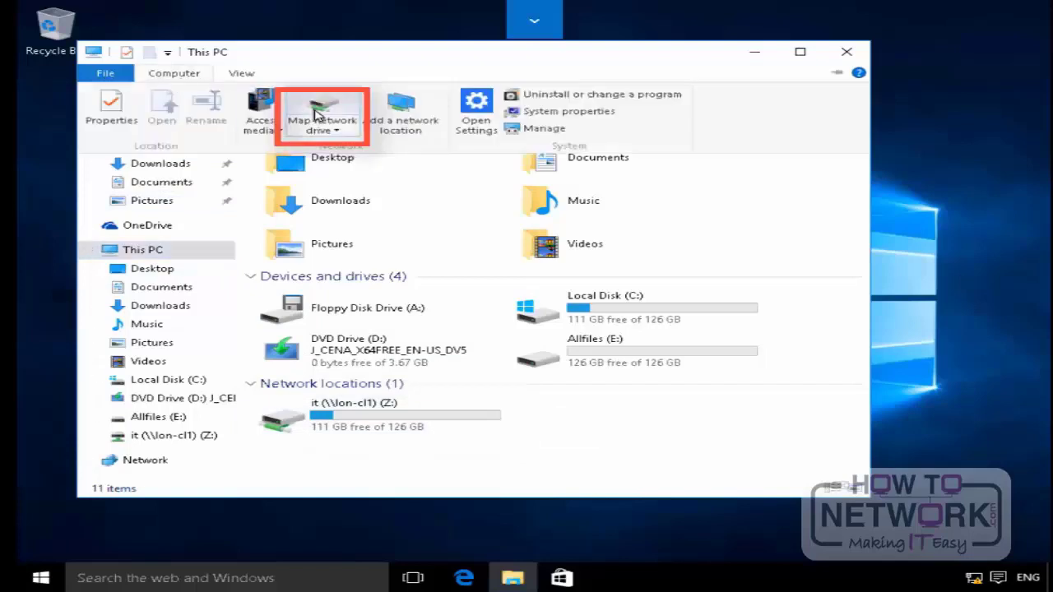
pyautogui.click(317, 115)
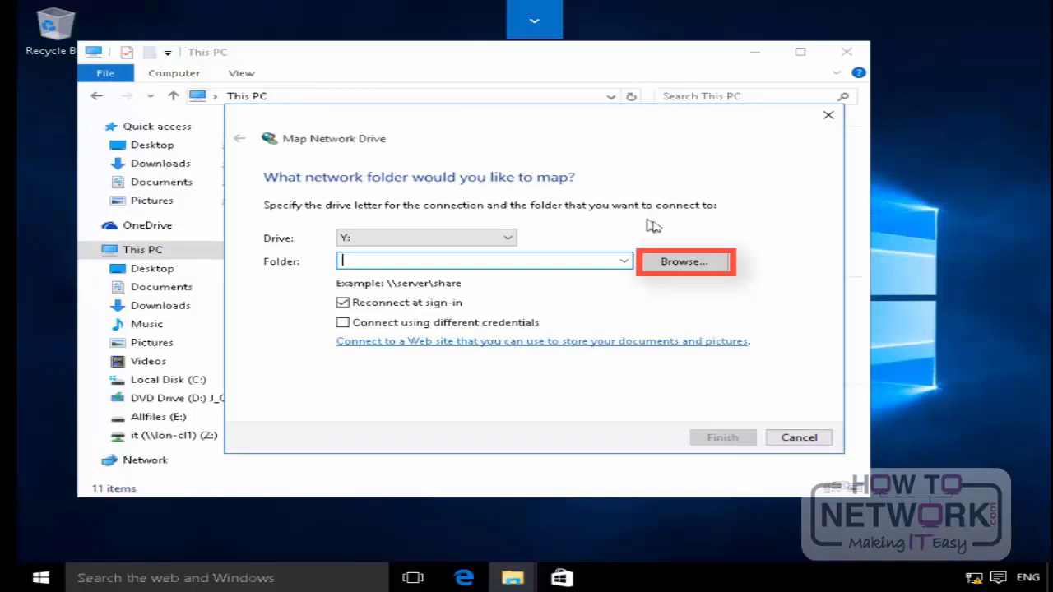
pyautogui.click(677, 263)
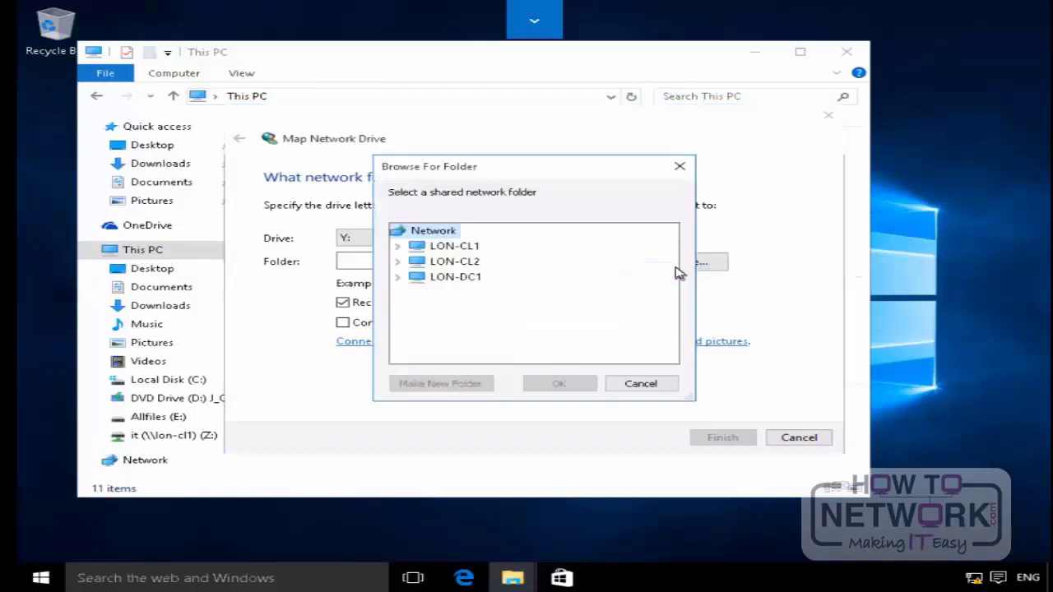
pyautogui.click(398, 248)
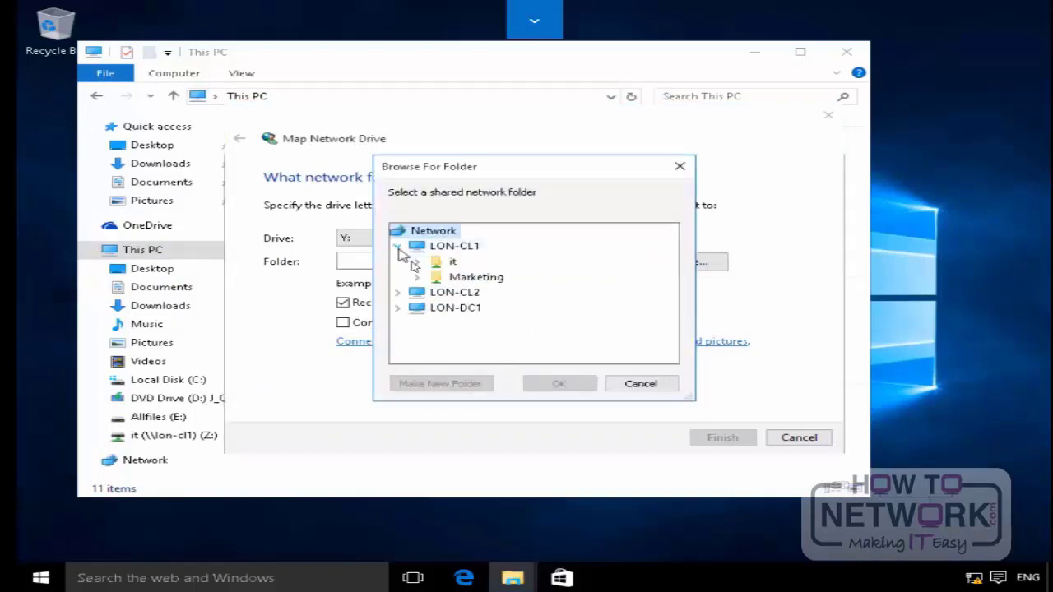
pyautogui.click(465, 280)
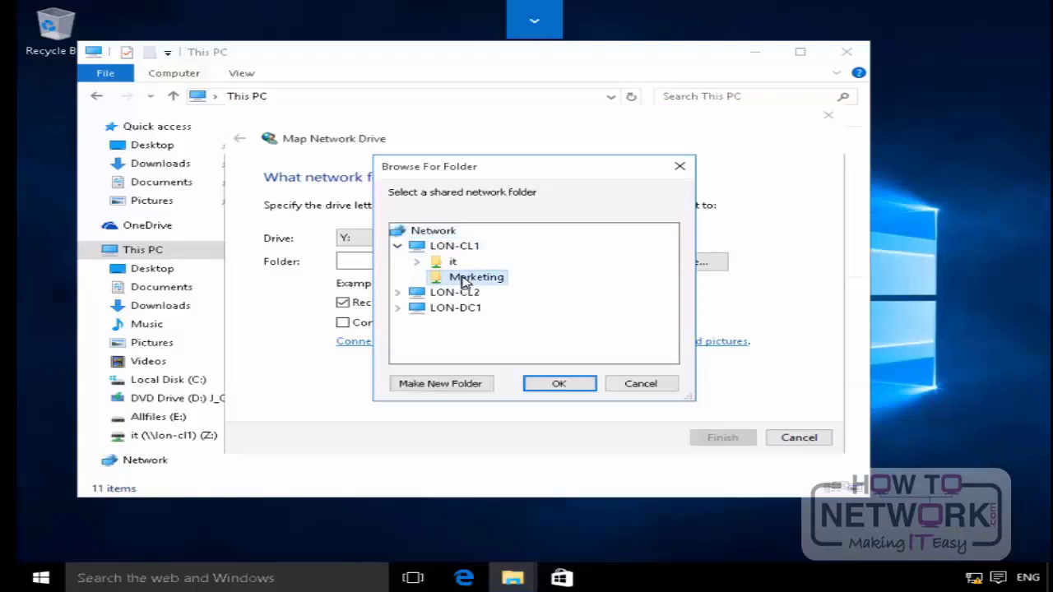
pyautogui.click(562, 385)
pyautogui.click(714, 438)
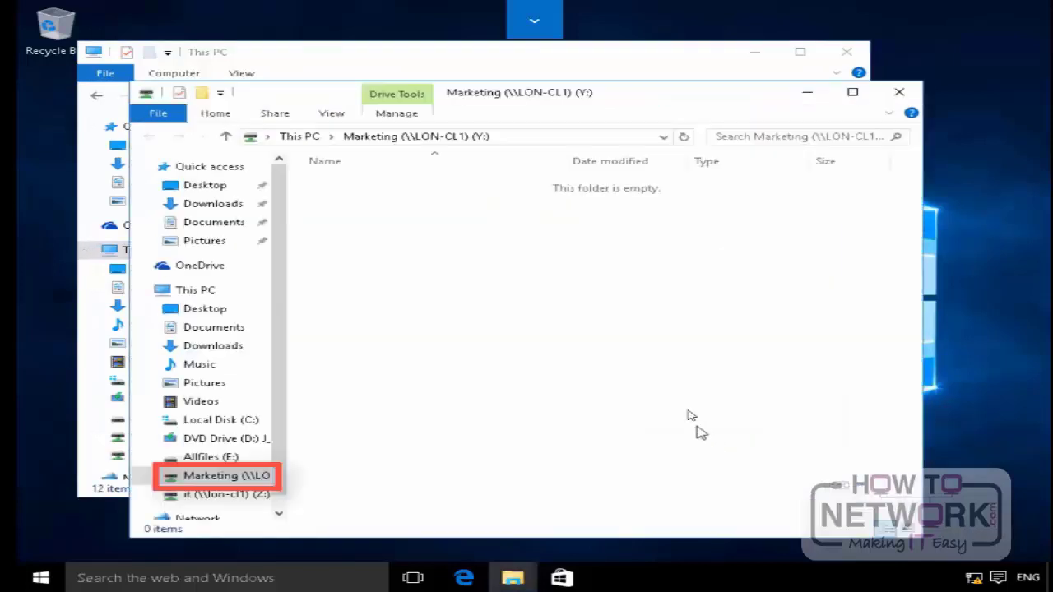
pyautogui.click(899, 92)
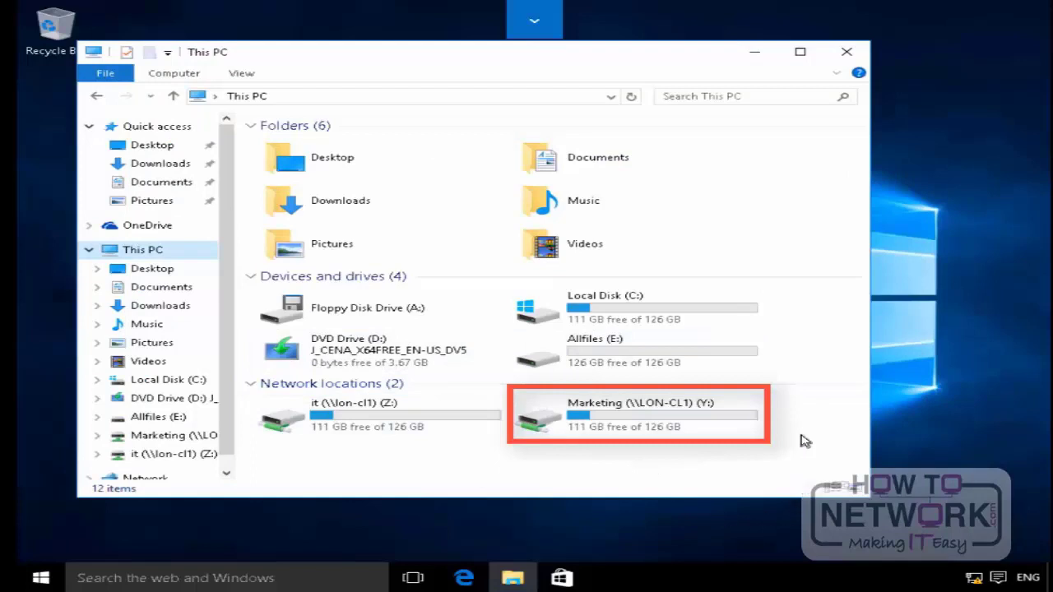
pyautogui.click(855, 55)
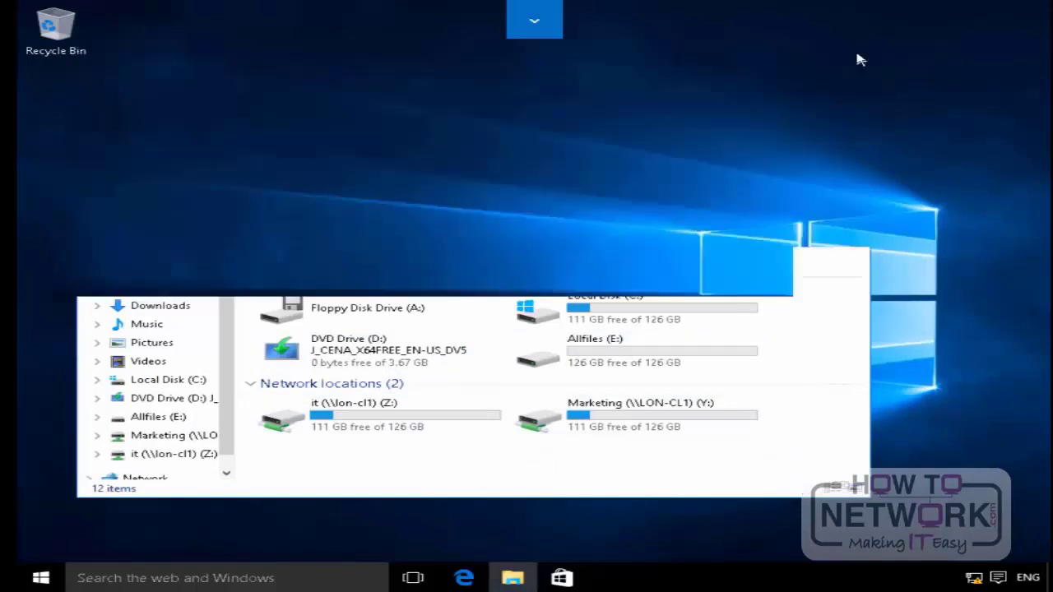
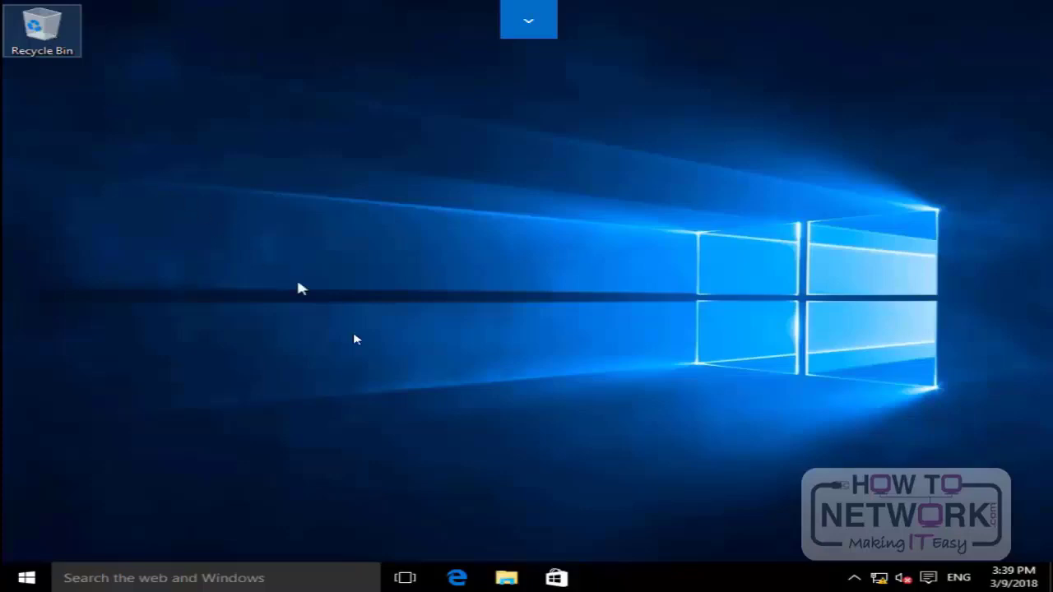
# Step: Create a folder named Secret in the root of Local Disk (C:)
pyautogui.click(507, 579)
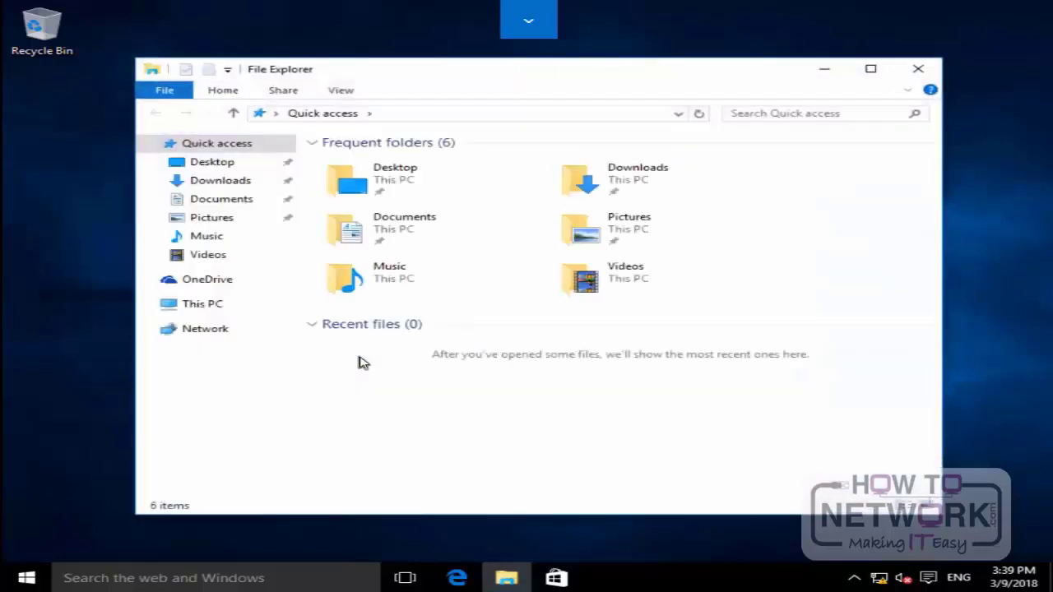
pyautogui.click(202, 304)
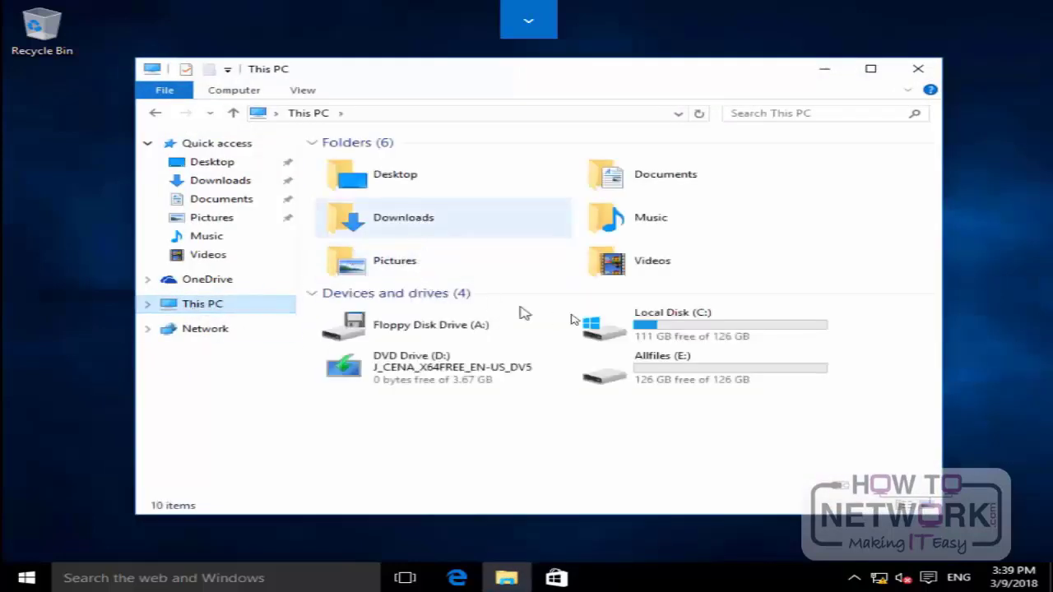
pyautogui.doubleClick(649, 324)
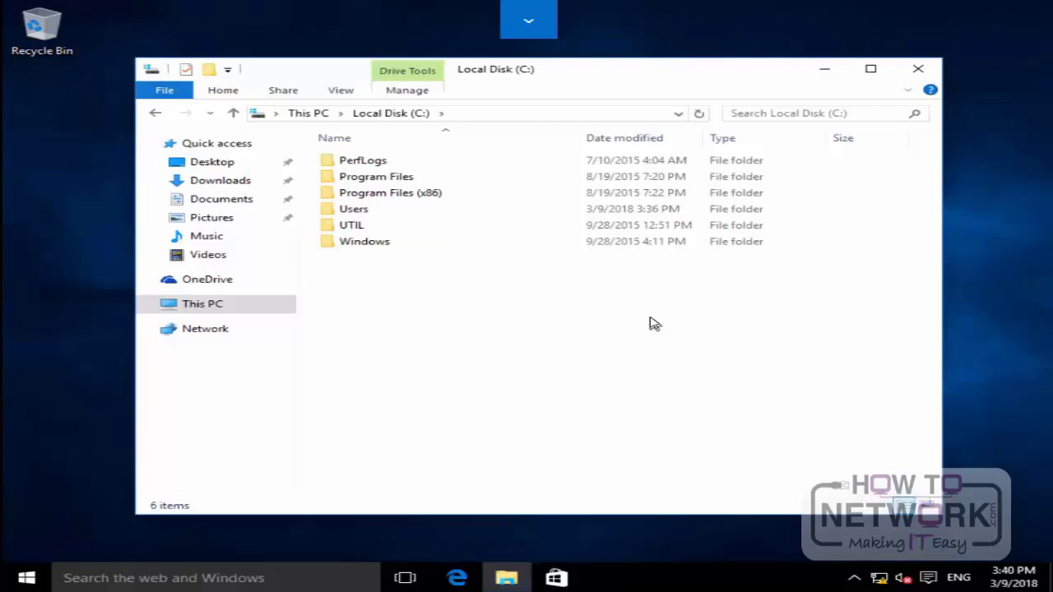
pyautogui.rightClick(326, 278)
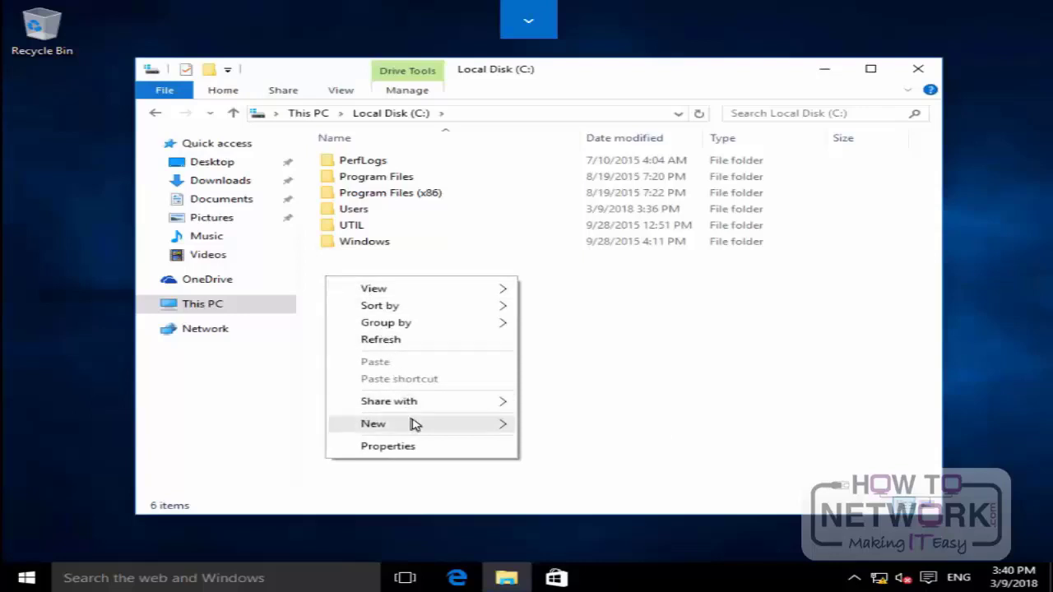
pyautogui.moveTo(417, 424)
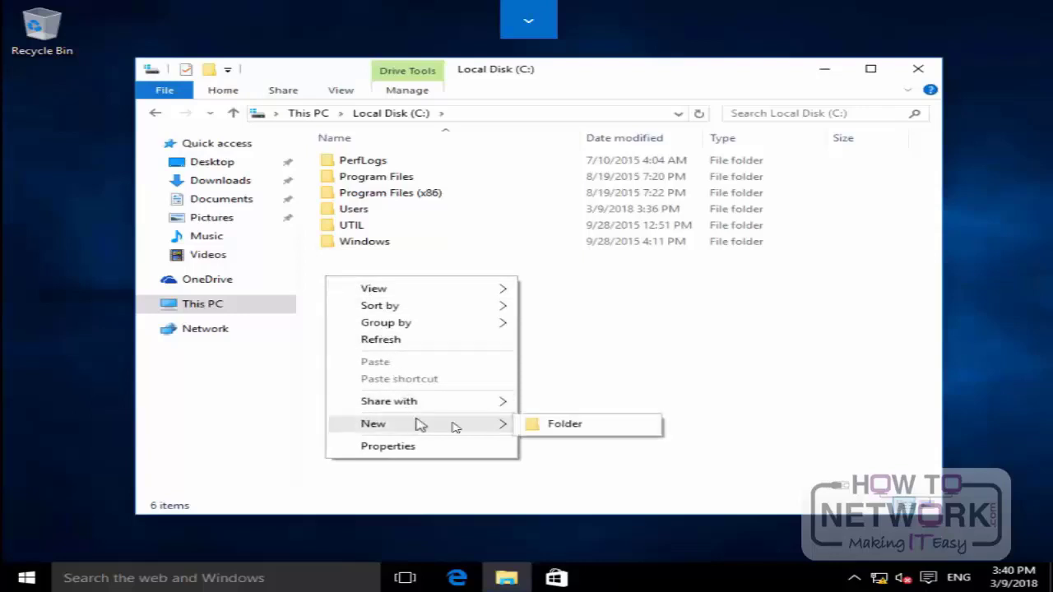
pyautogui.click(544, 427)
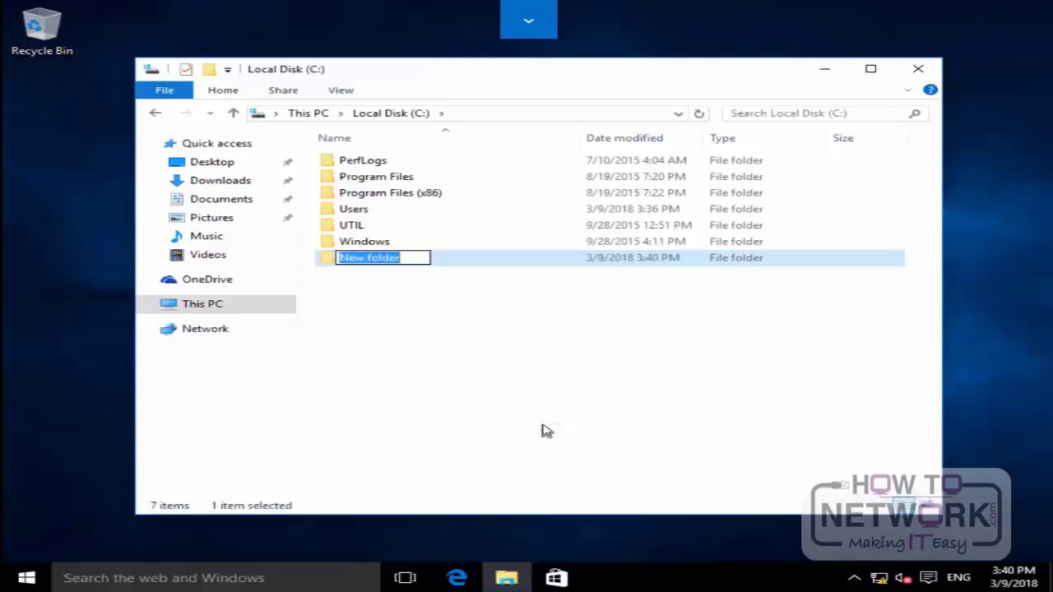
pyautogui.write('Secret')
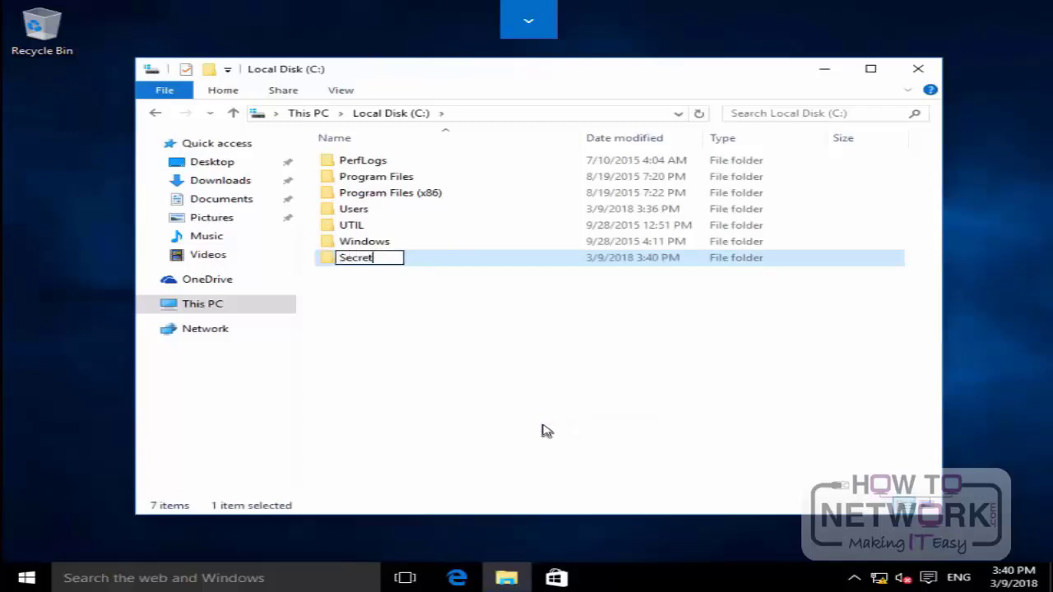
pyautogui.press('Return')
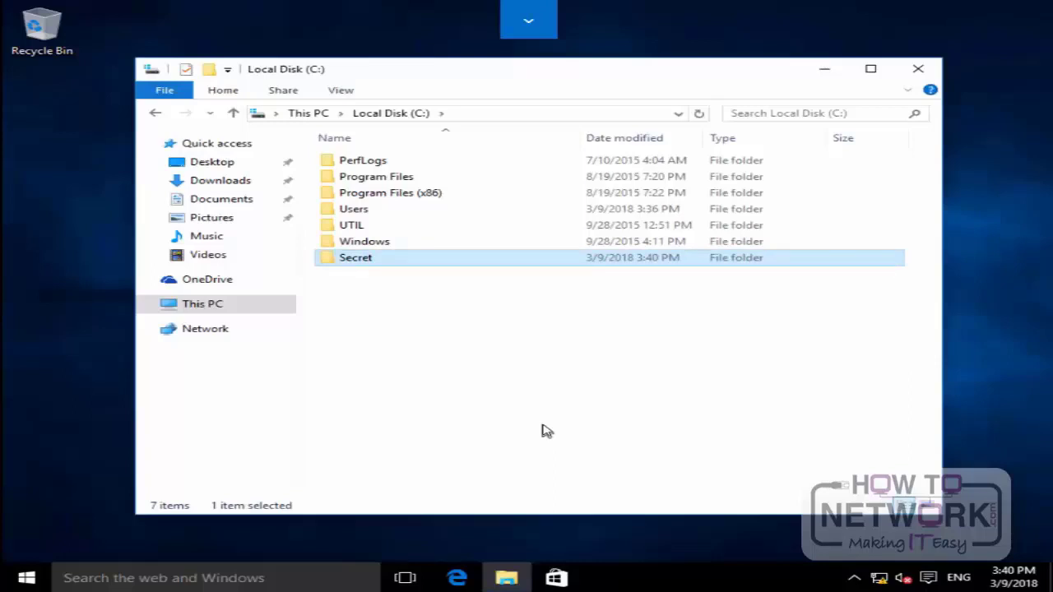
# Step: Create a text document named My secret inside the Secret folder
pyautogui.doubleClick(364, 265)
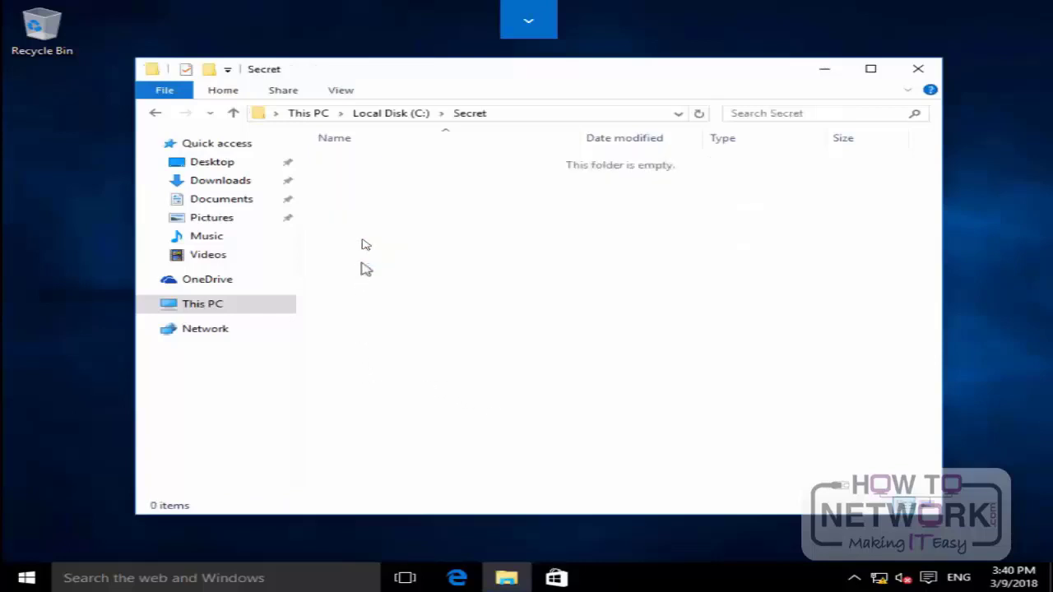
pyautogui.rightClick(366, 241)
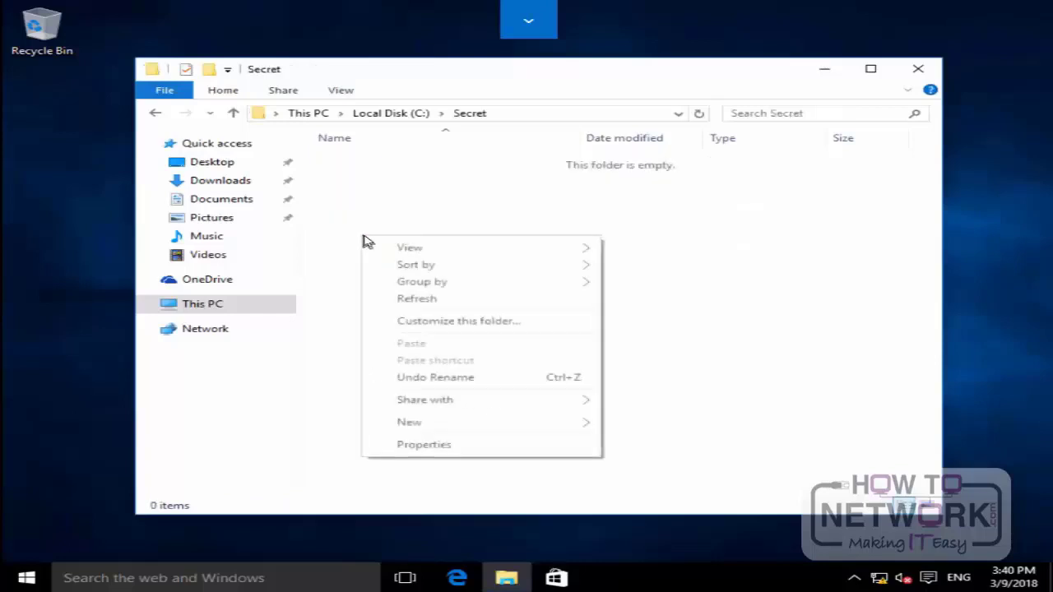
pyautogui.click(504, 422)
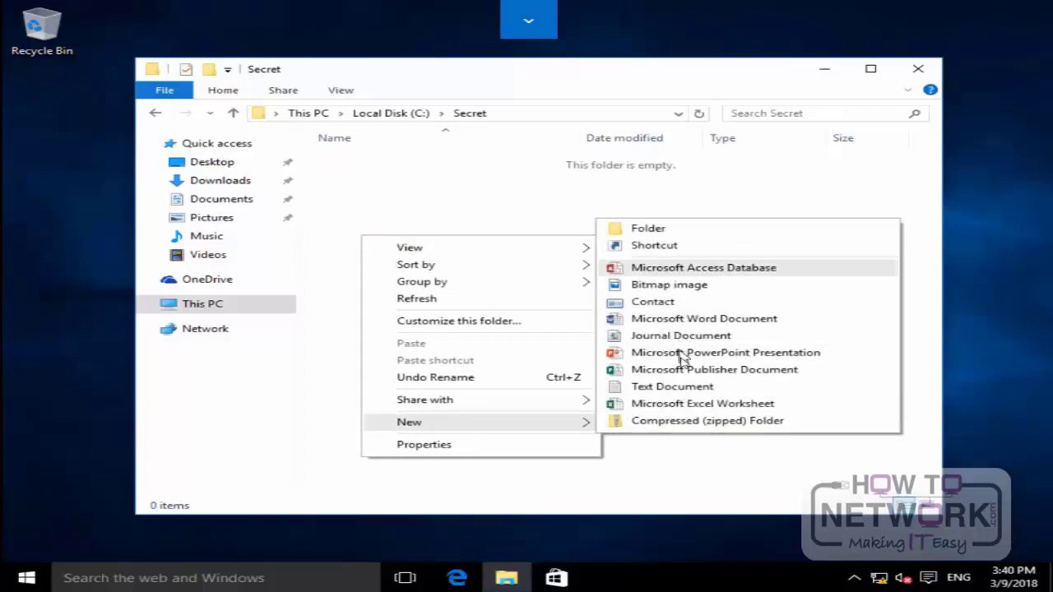
pyautogui.click(680, 388)
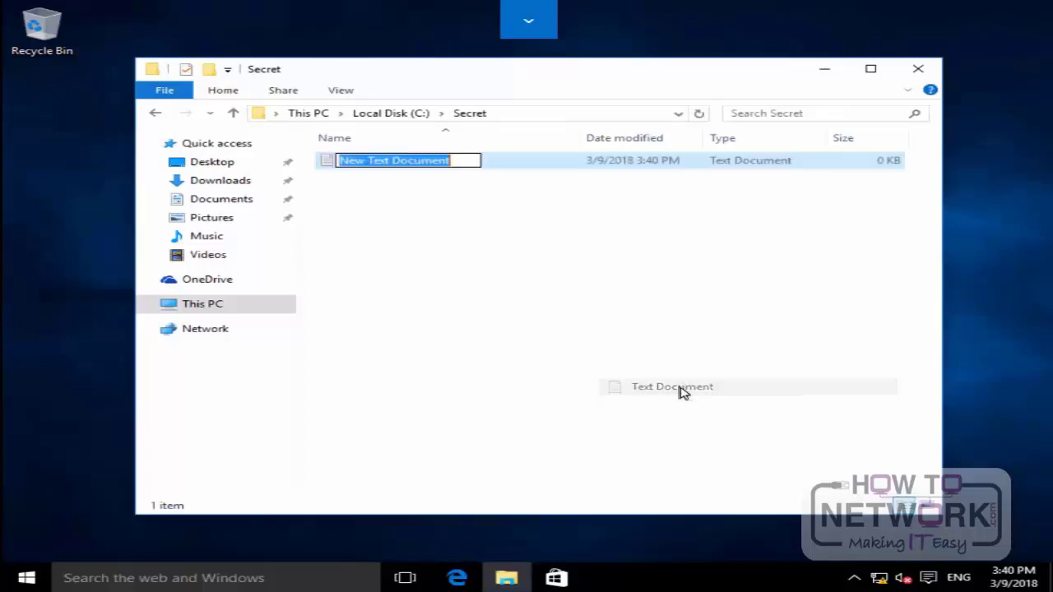
pyautogui.write('M')
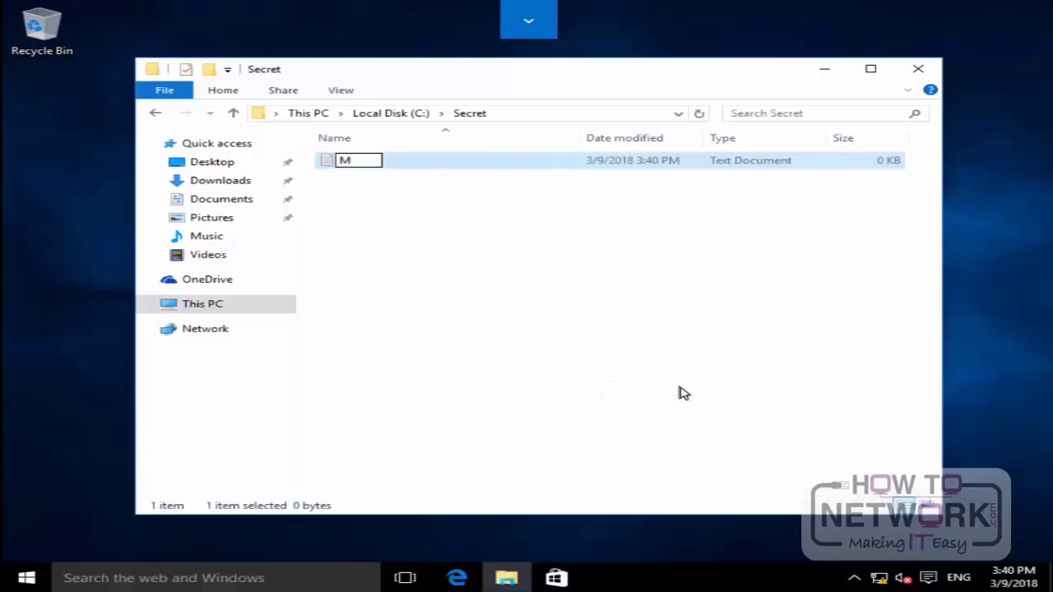
pyautogui.write('y secret')
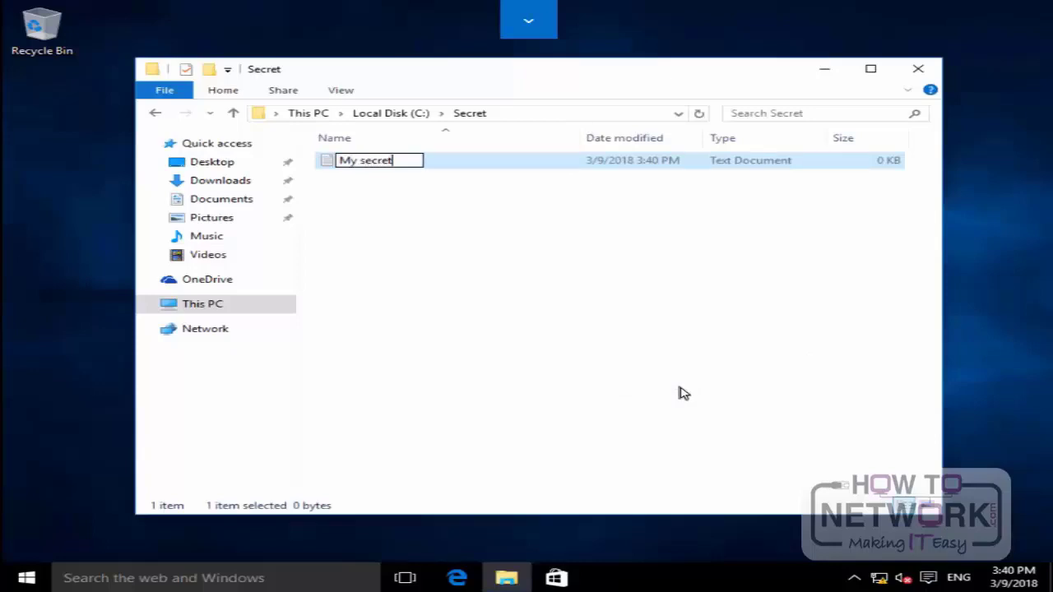
pyautogui.press('Return')
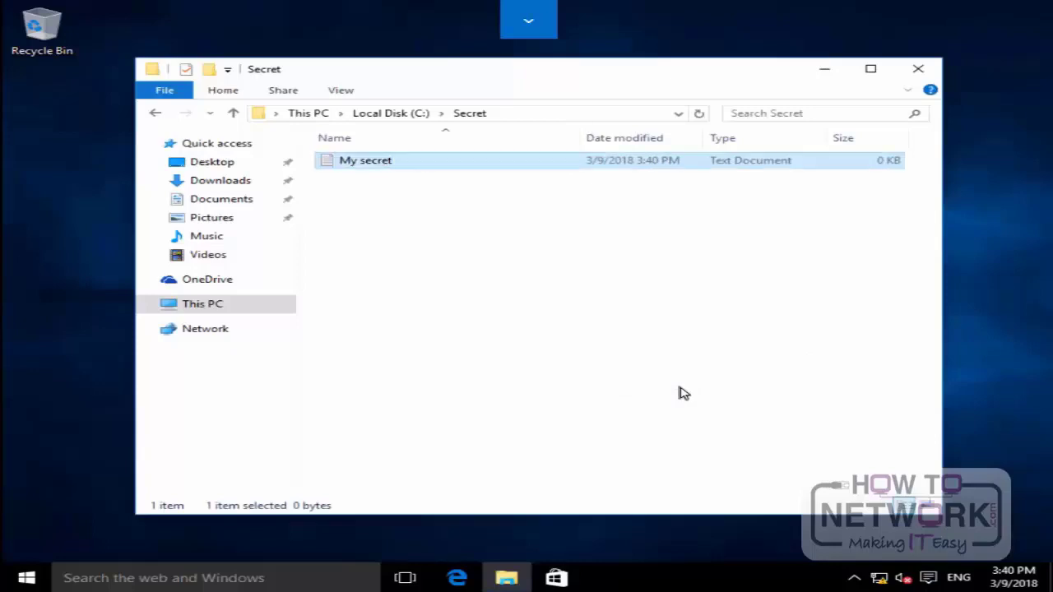
# Step: In the advanced attributes of the My secret file, enable encrypting contents to secure data
pyautogui.rightClick(344, 170)
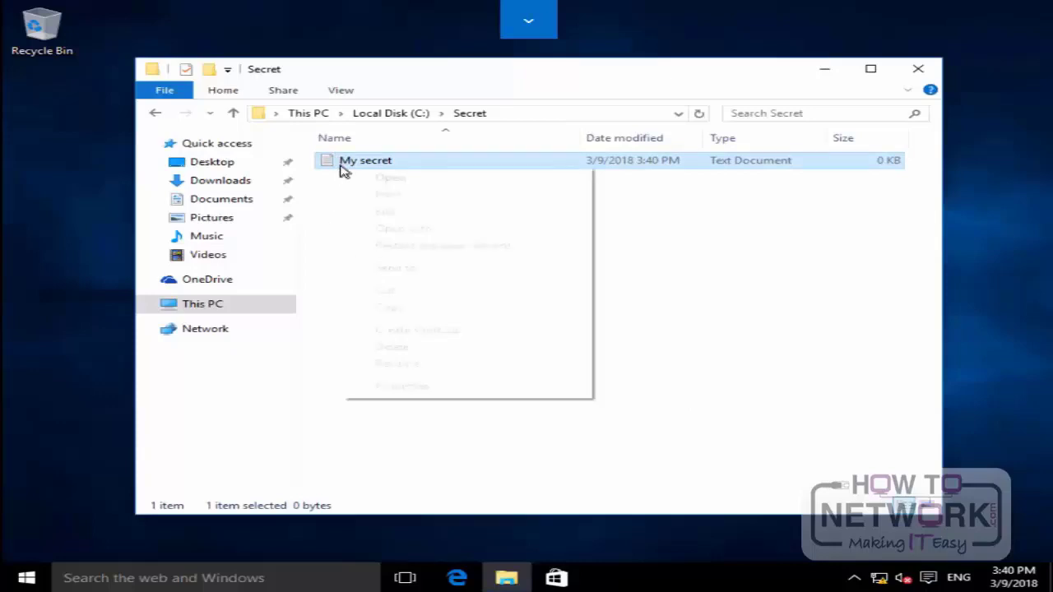
pyautogui.click(402, 386)
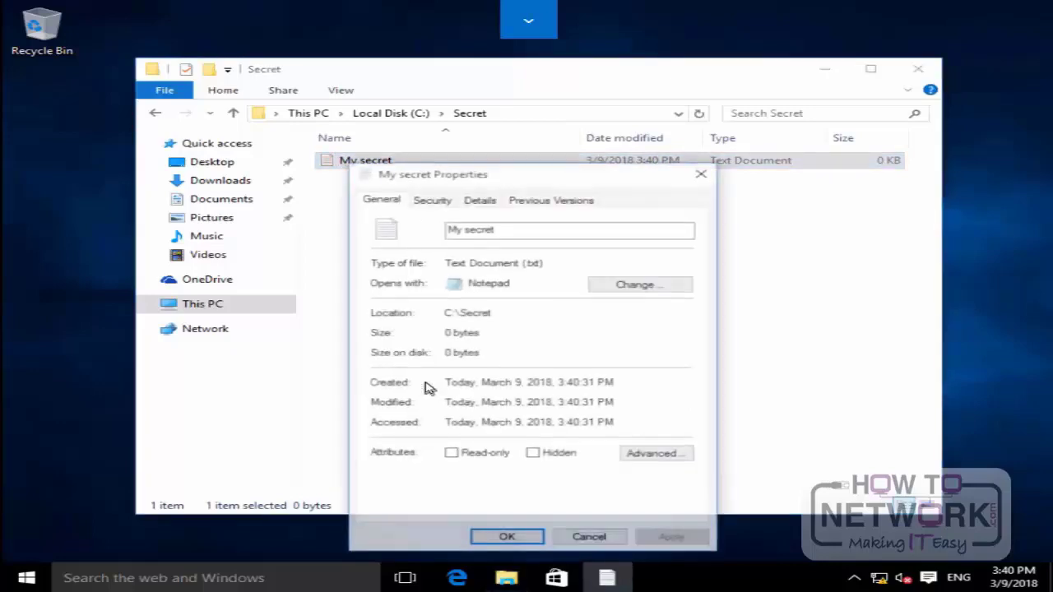
pyautogui.click(636, 457)
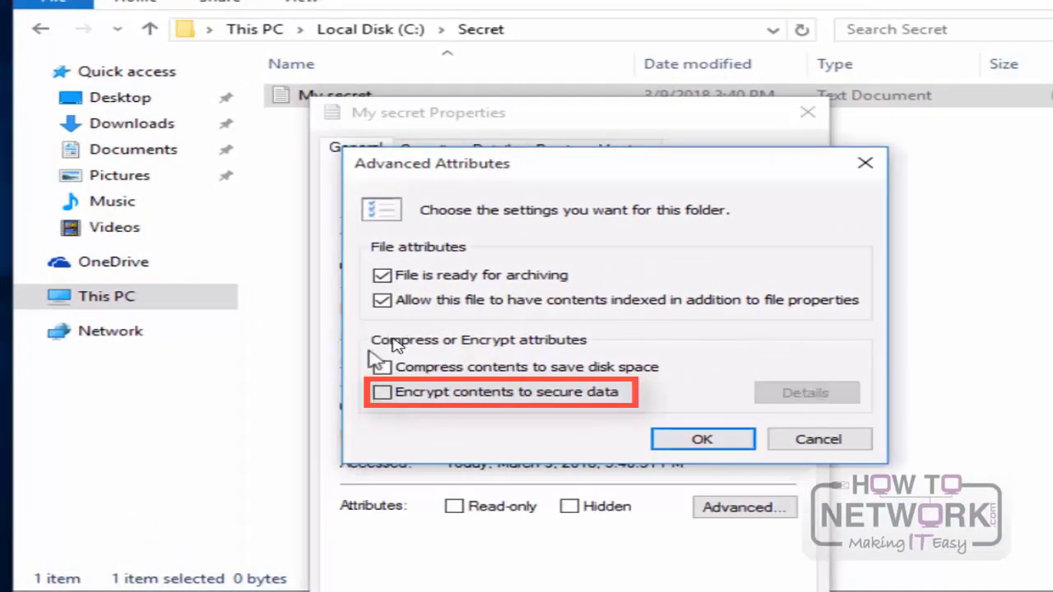
pyautogui.click(600, 395)
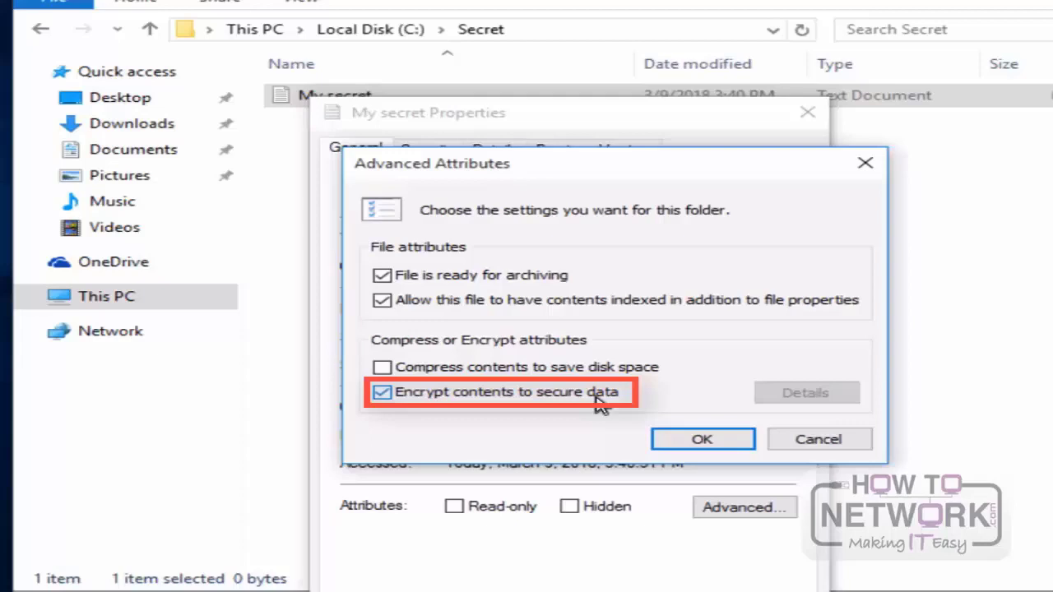
pyautogui.click(681, 442)
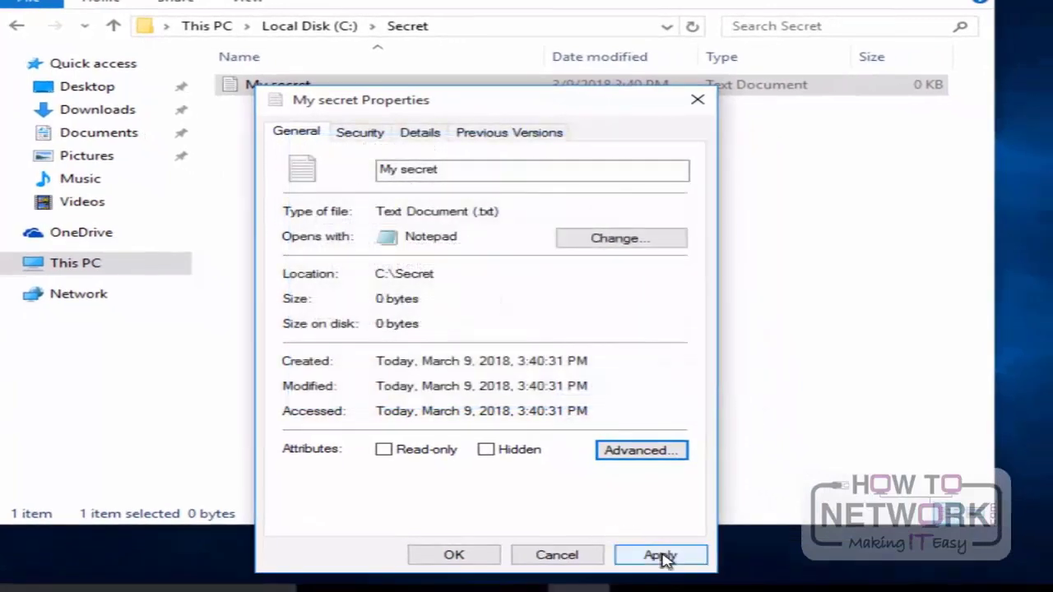
# Step: Apply the encryption to the My secret file only, not its parent folder, and close its properties
pyautogui.click(478, 562)
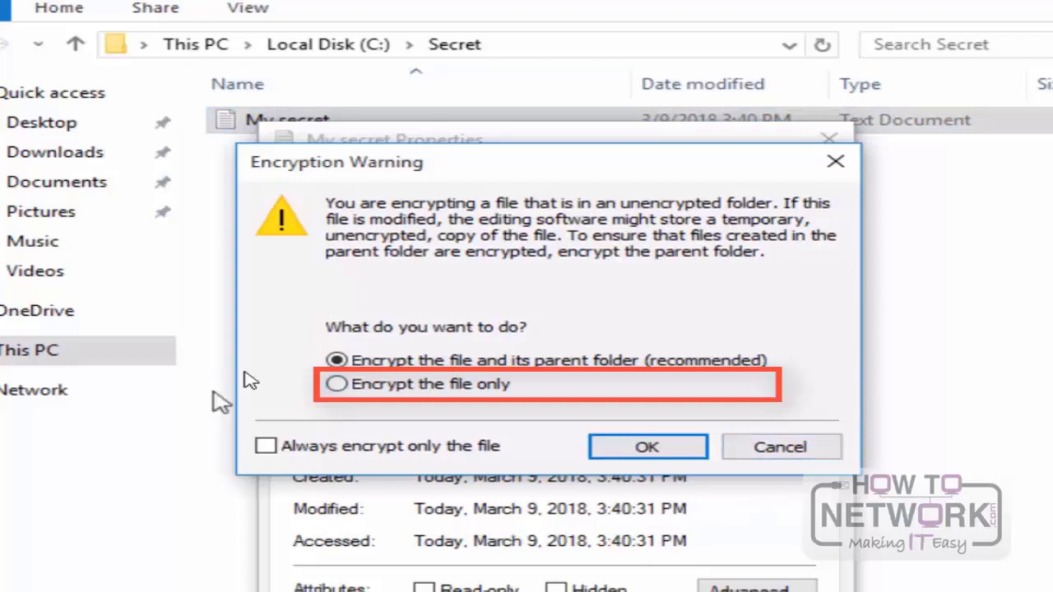
pyautogui.click(337, 387)
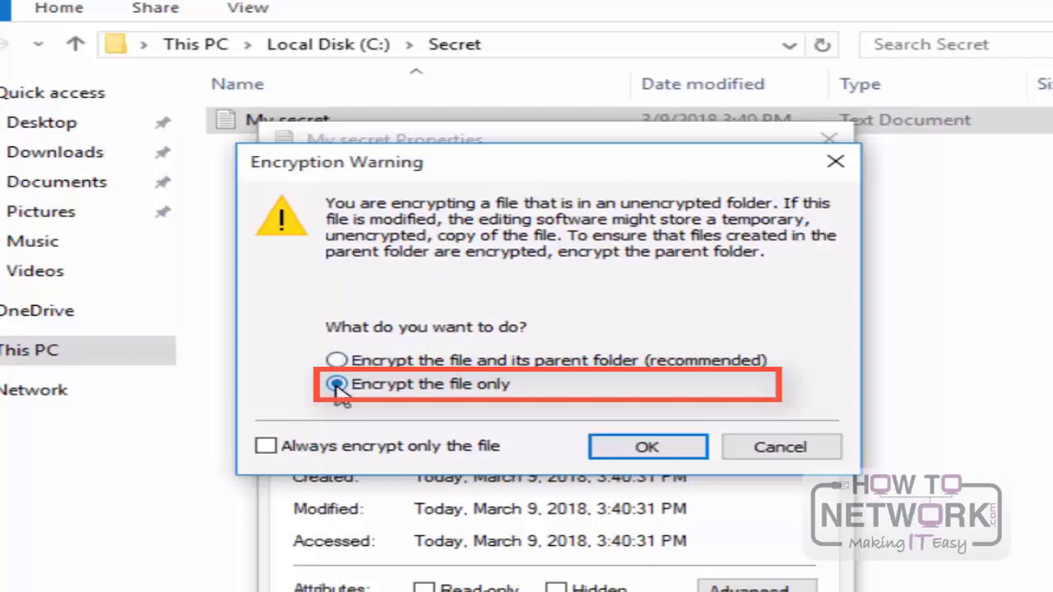
pyautogui.click(648, 448)
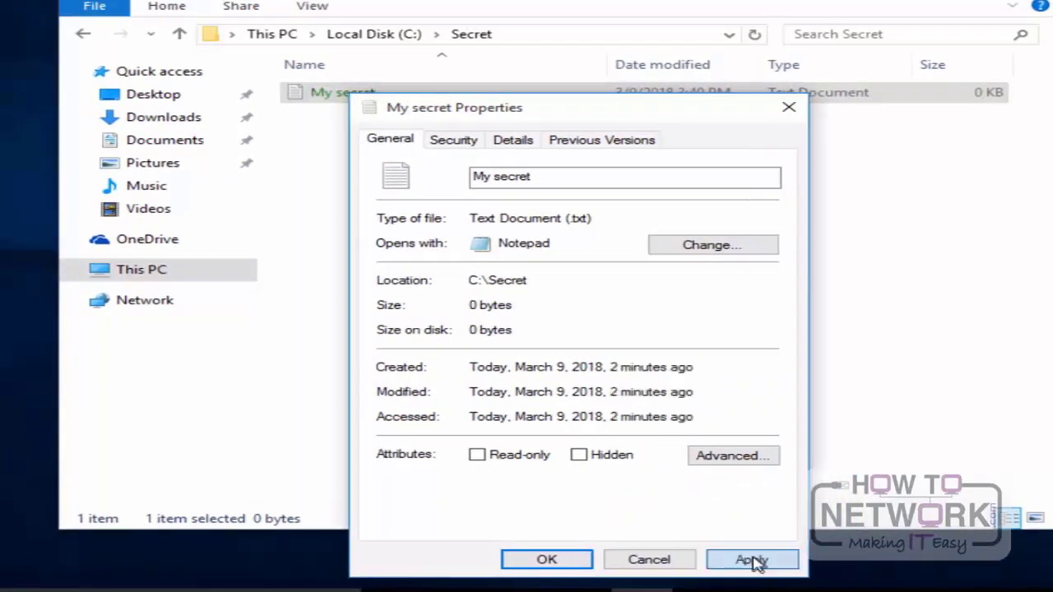
pyautogui.click(550, 561)
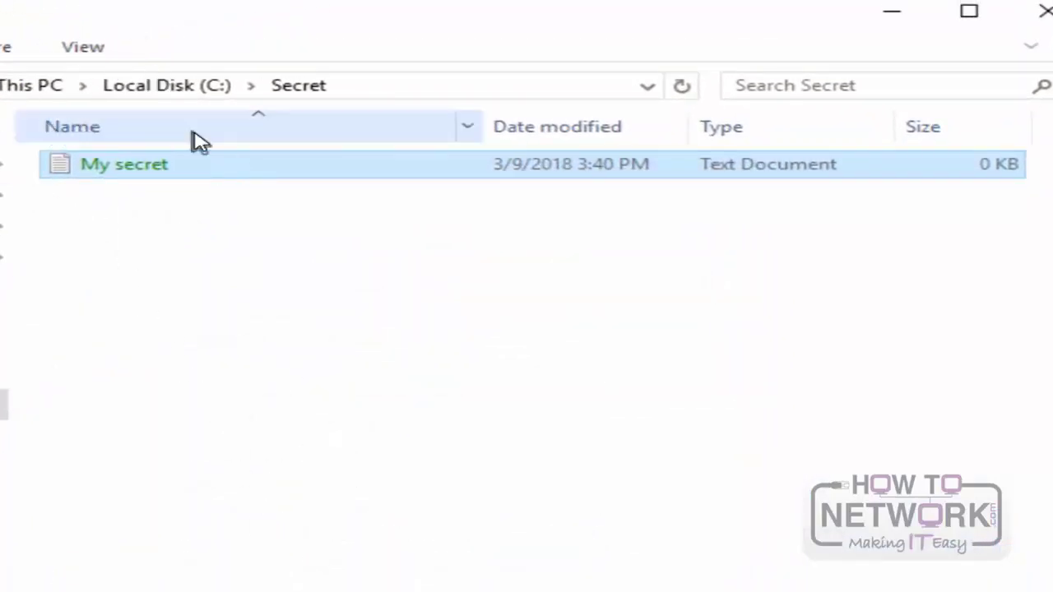
# Step: Create a second text document named My secret 2 in the Secret folder
pyautogui.rightClick(126, 265)
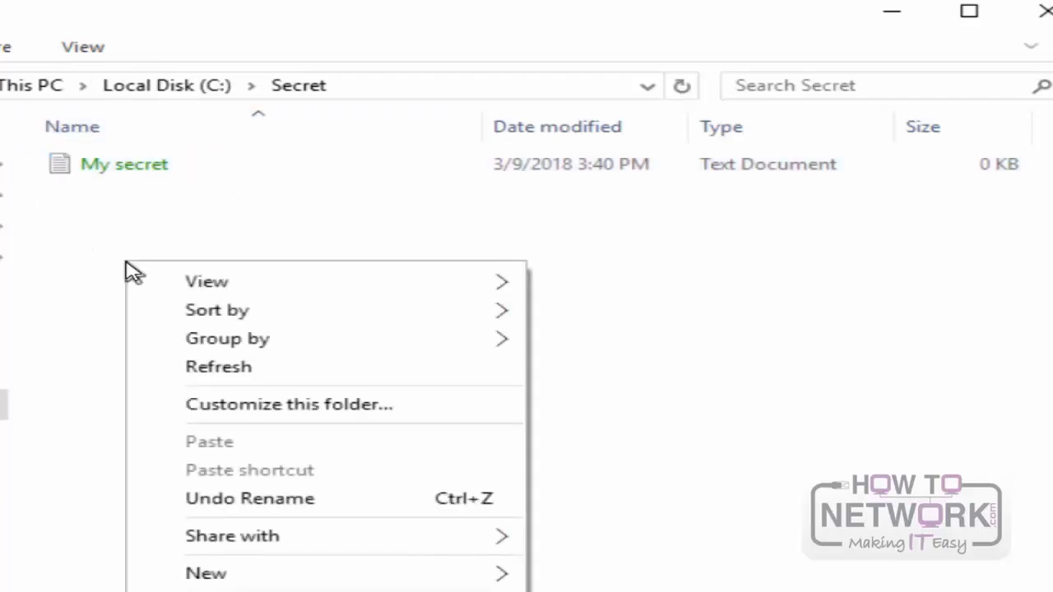
pyautogui.moveTo(282, 578)
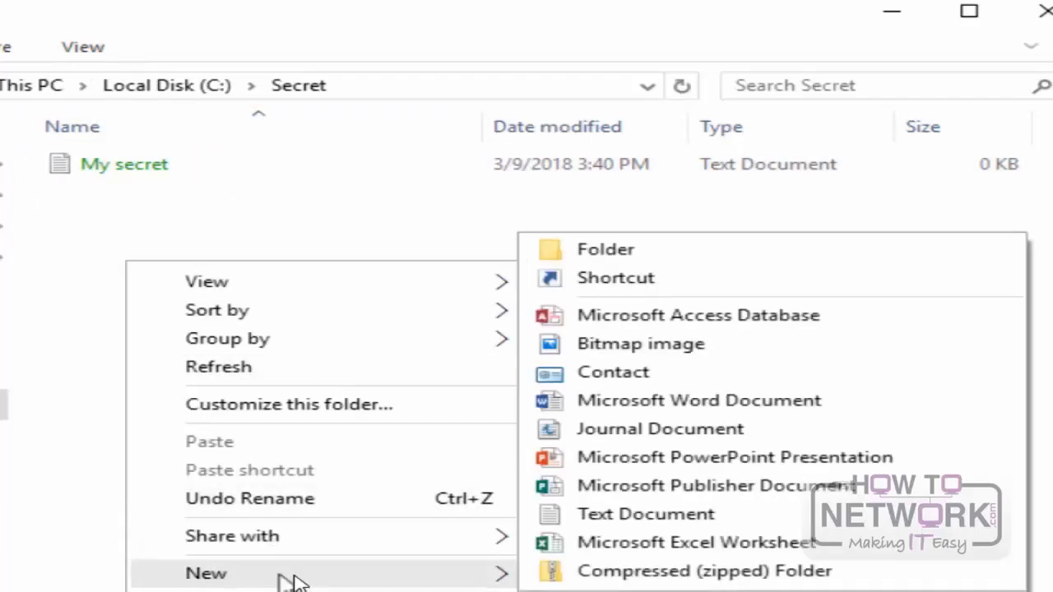
pyautogui.click(641, 516)
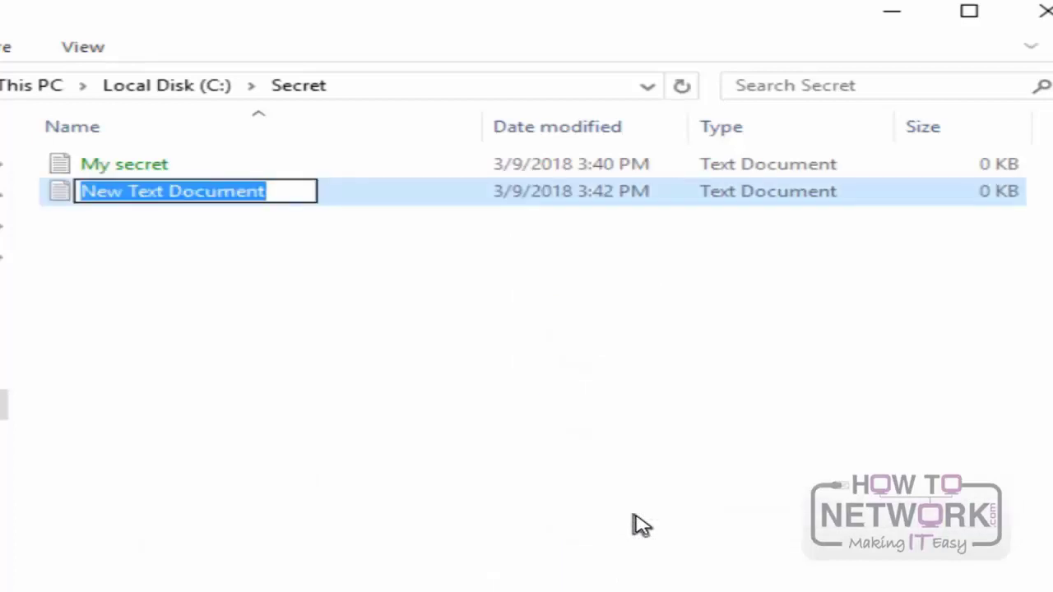
pyautogui.write('My')
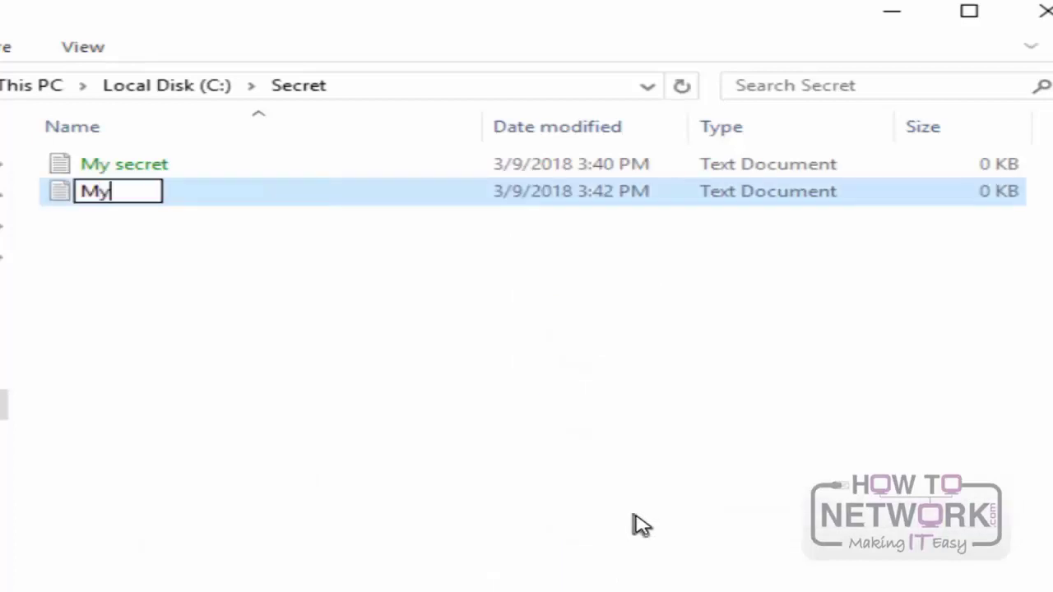
pyautogui.write(' s')
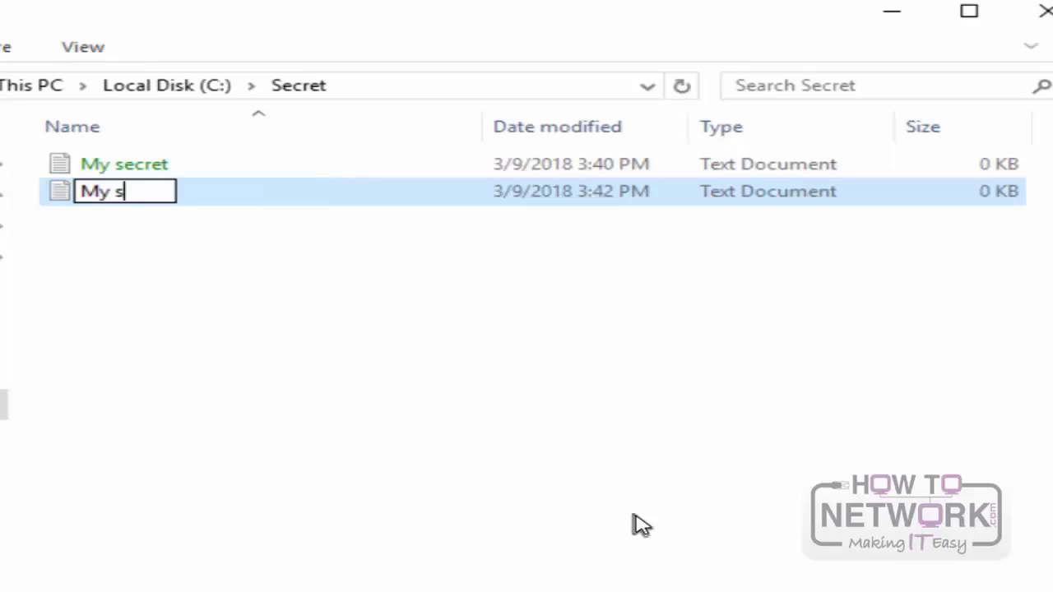
pyautogui.write('ecret ')
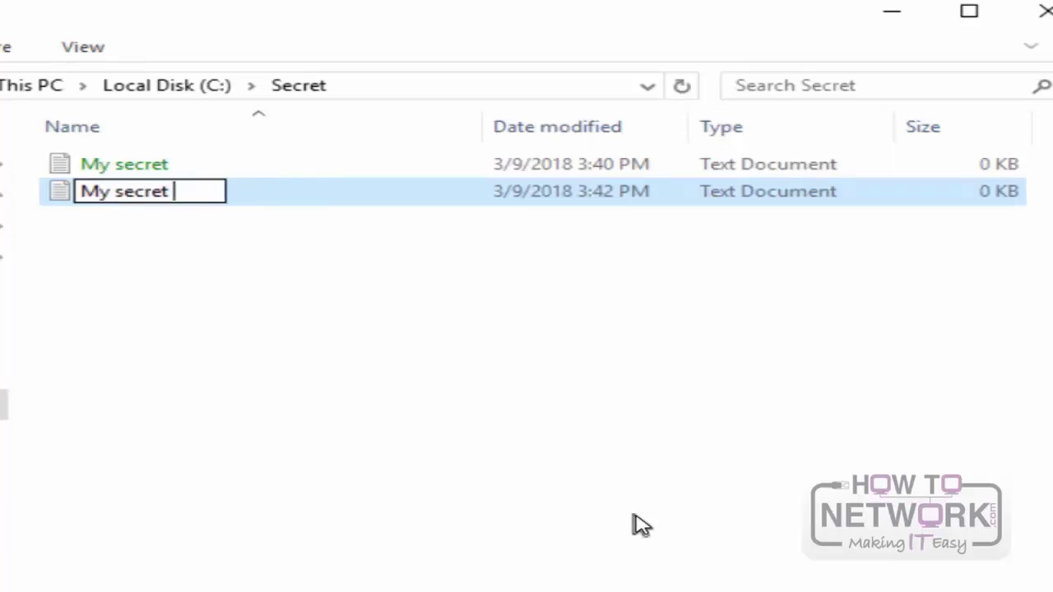
pyautogui.write('2')
pyautogui.press('Return')
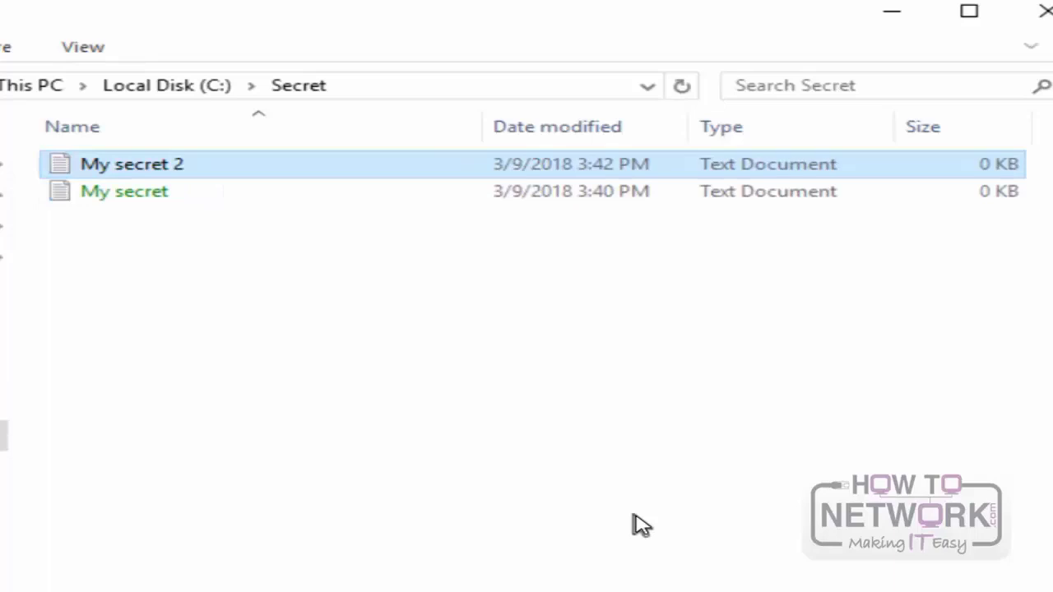
# Step: In the advanced attributes of the My secret 2 file, enable encrypting contents to secure data
pyautogui.rightClick(186, 169)
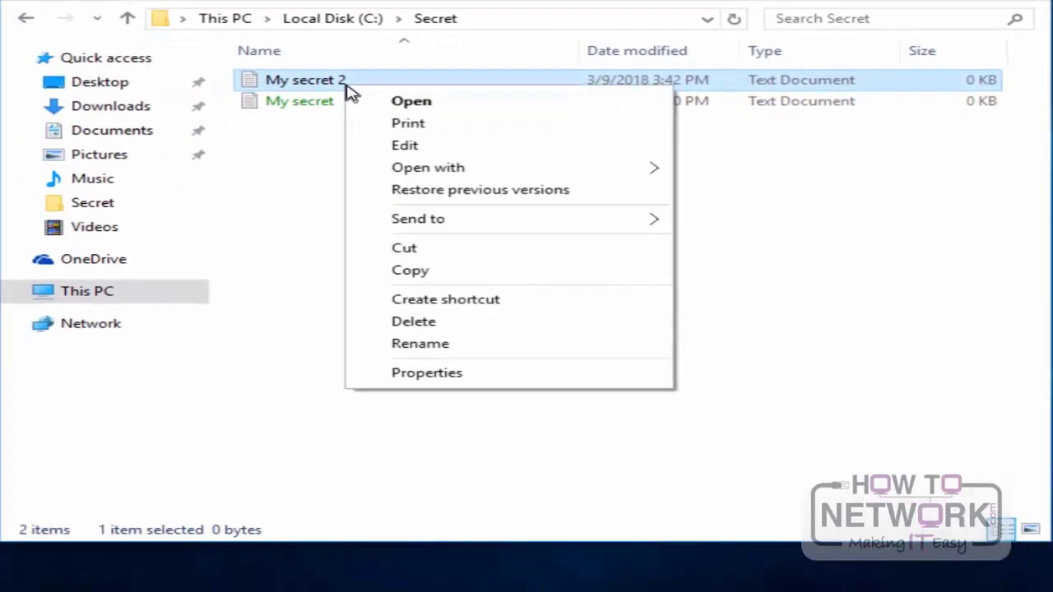
pyautogui.click(467, 376)
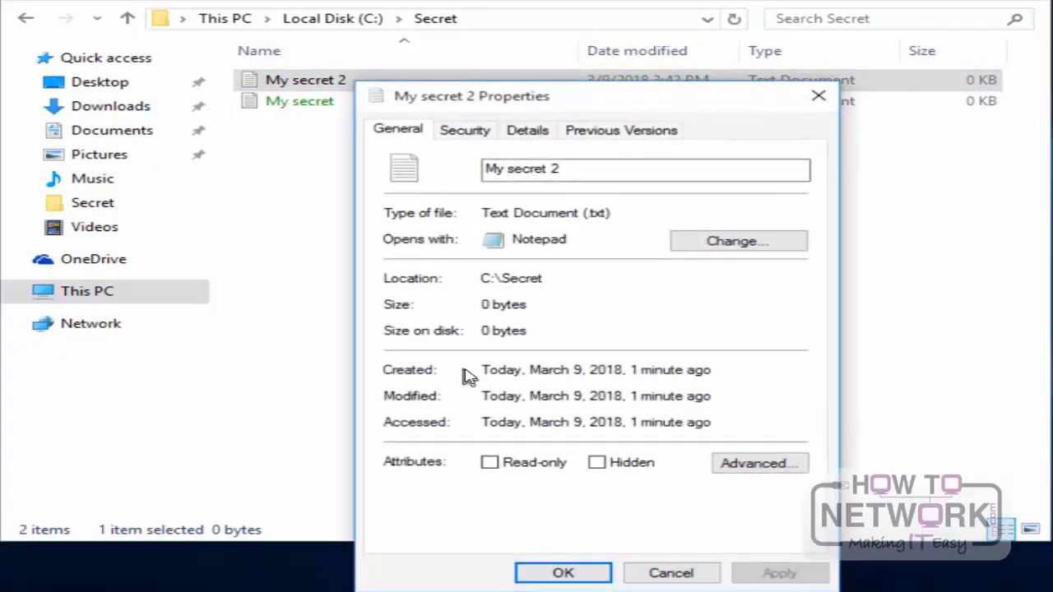
pyautogui.click(729, 469)
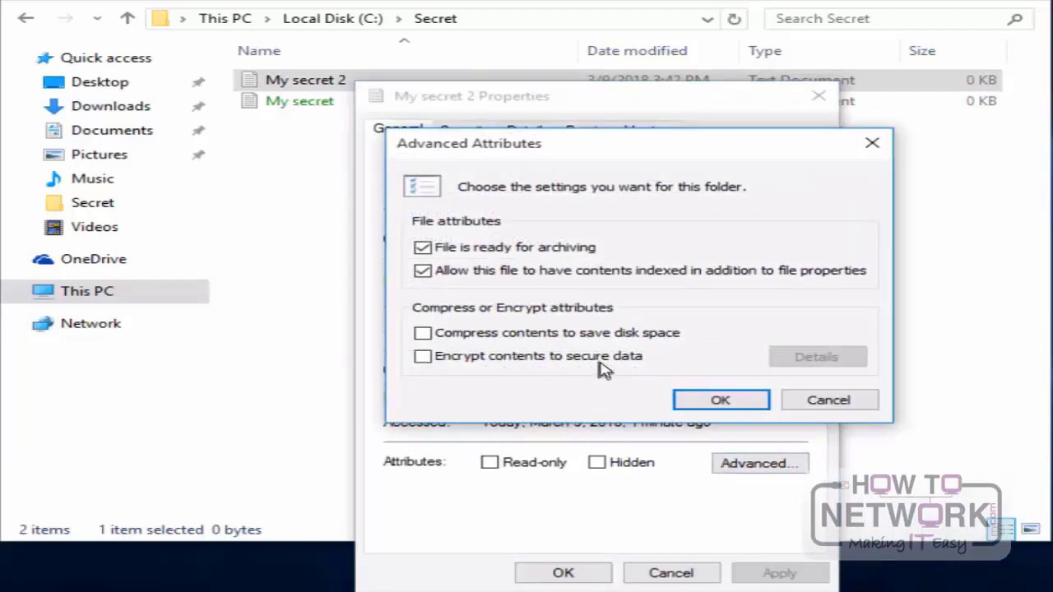
pyautogui.click(601, 369)
pyautogui.click(709, 403)
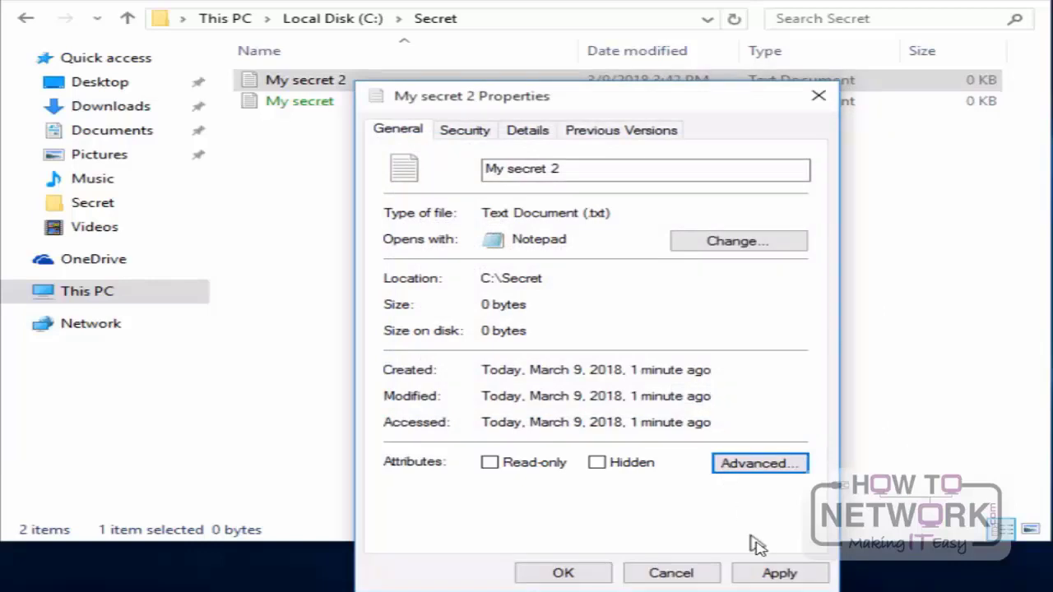
# Step: Apply the encryption to both the My secret 2 file and its parent folder, and return to Local Disk (C:)
pyautogui.click(776, 573)
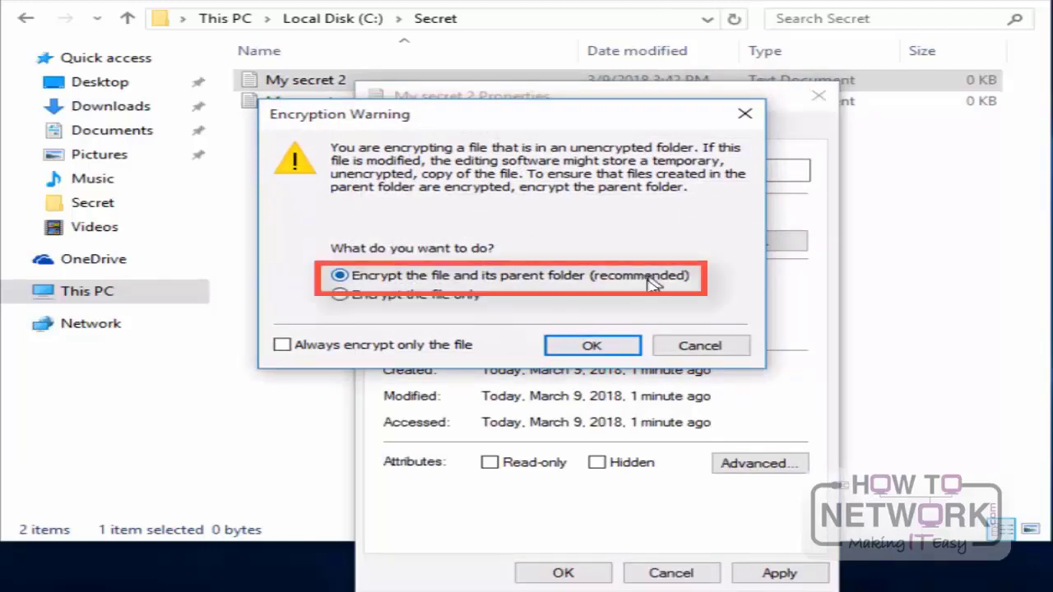
pyautogui.click(598, 346)
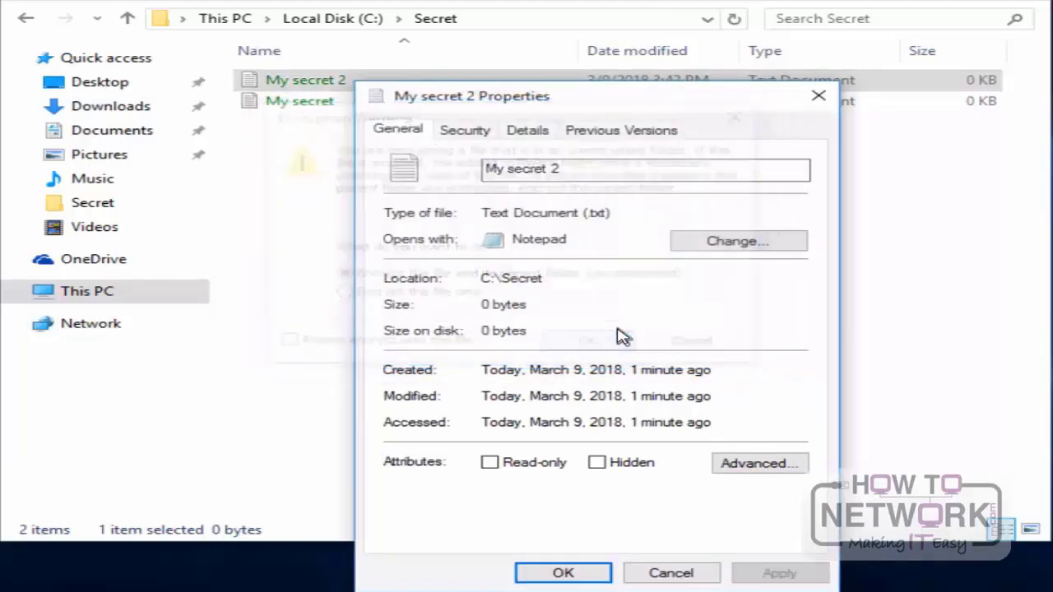
pyautogui.click(563, 574)
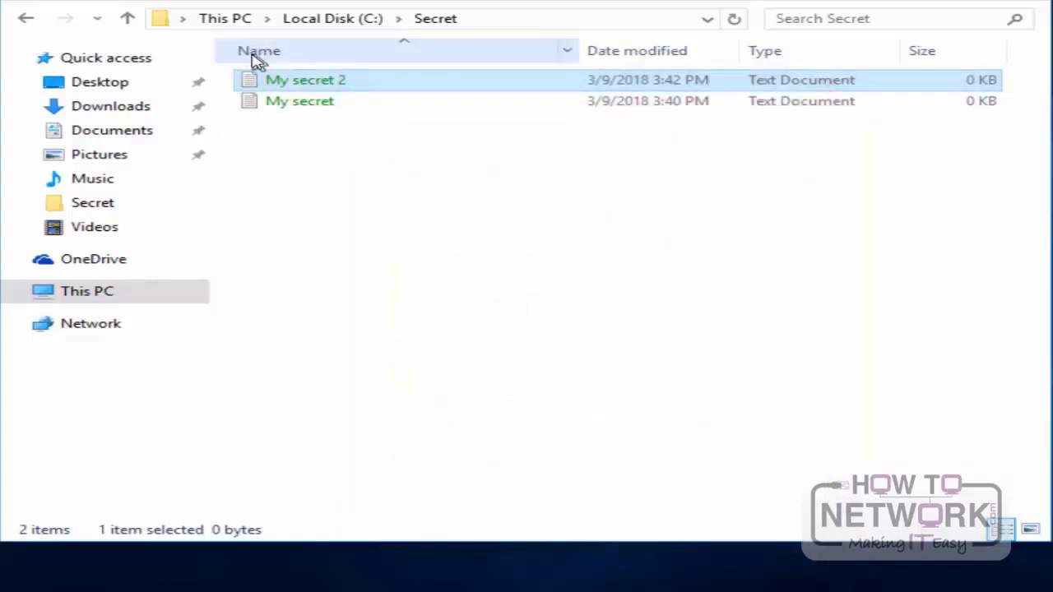
pyautogui.click(27, 19)
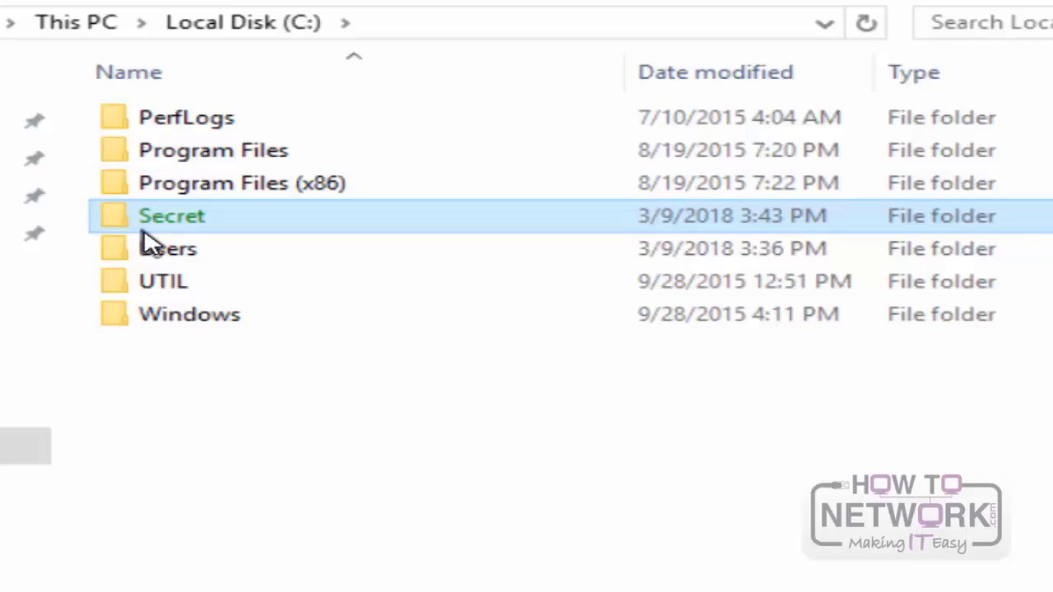
pyautogui.moveTo(142, 232)
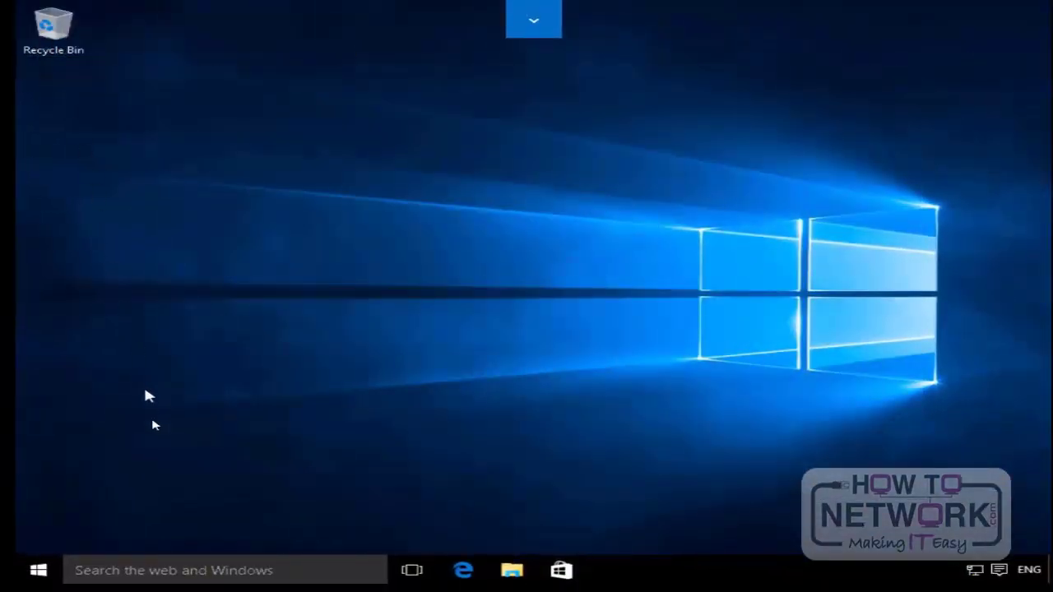
# Step: Search Windows for Manage BitLocker and start turning on BitLocker for the Allfiles (E:) drive
pyautogui.click(186, 571)
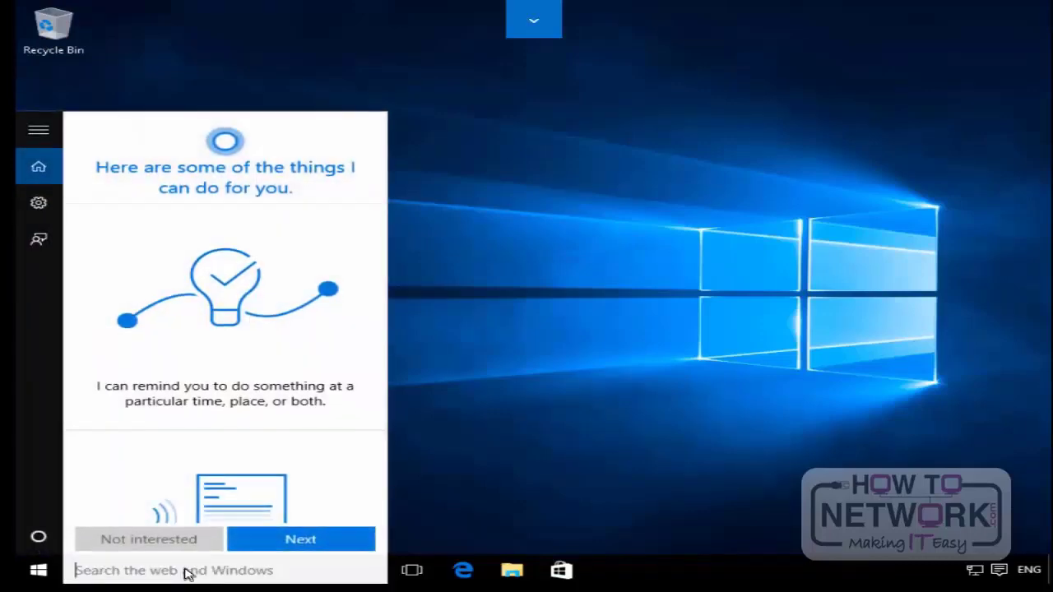
pyautogui.write('manage ')
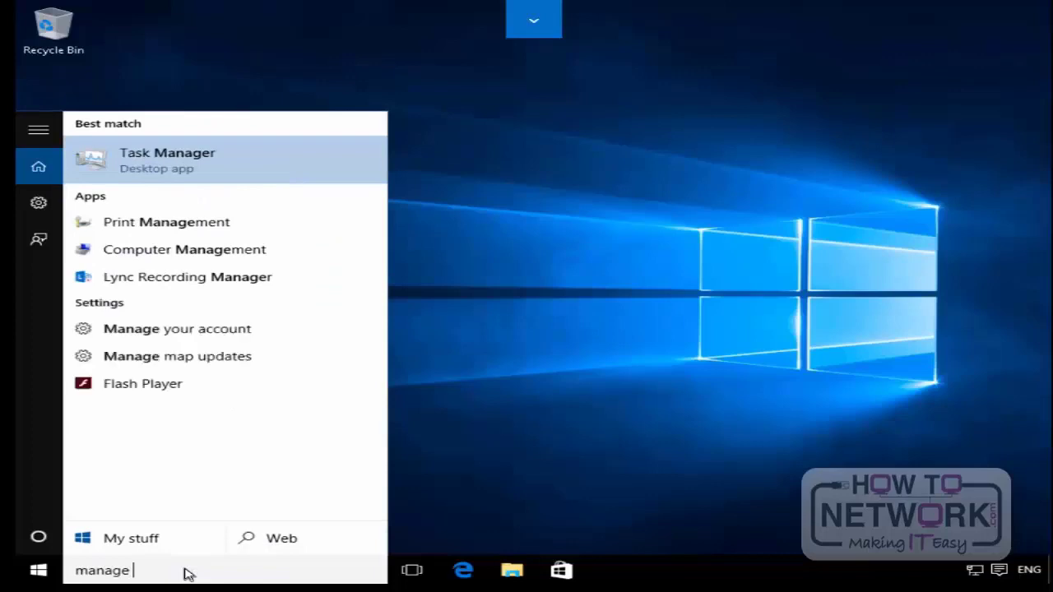
pyautogui.write('bitlo')
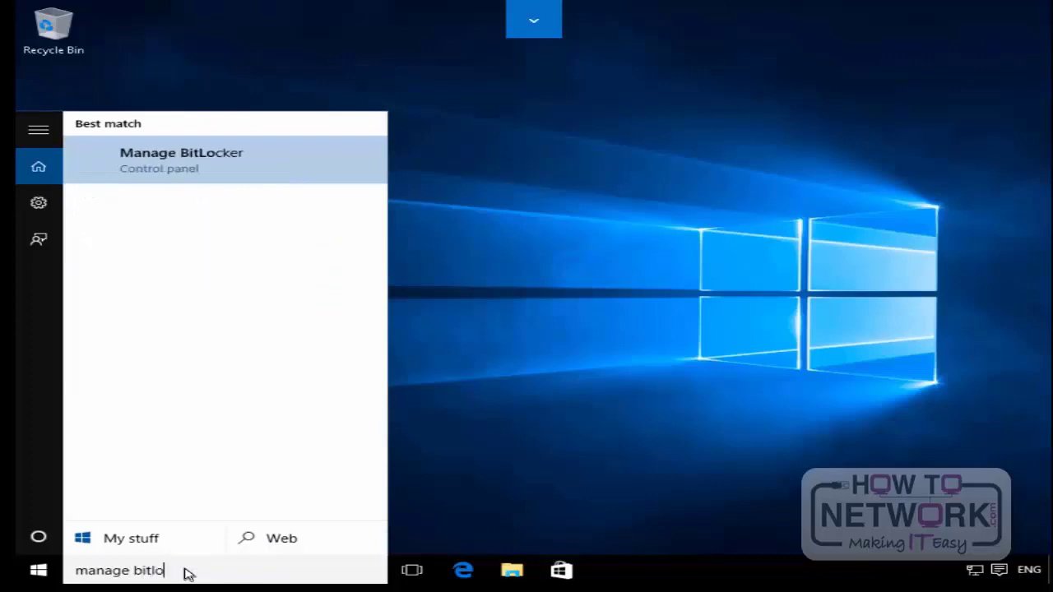
pyautogui.click(254, 170)
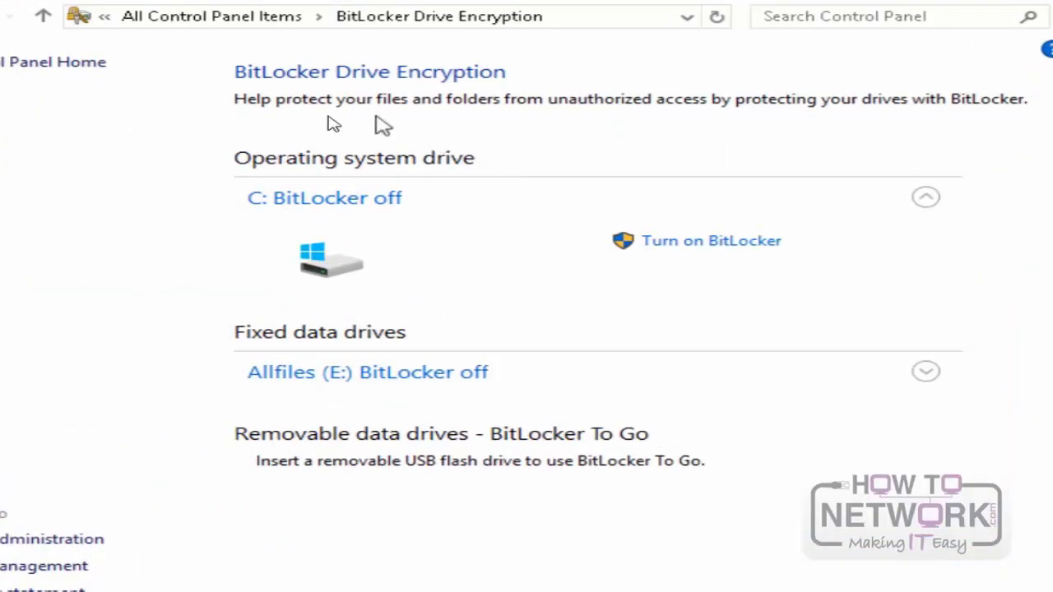
pyautogui.click(926, 374)
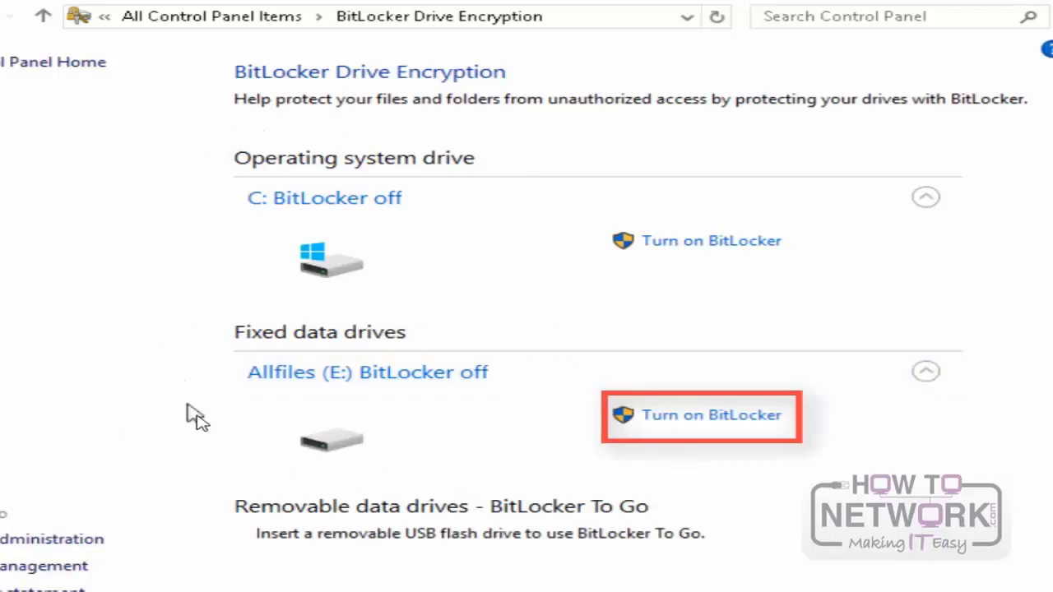
pyautogui.click(687, 420)
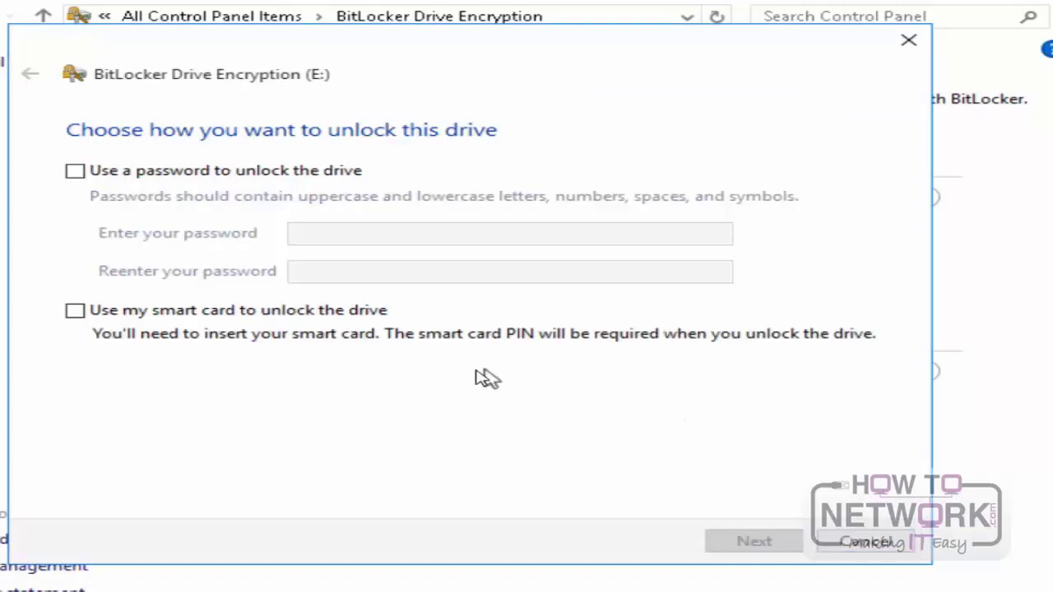
# Step: Choose to unlock the E: drive with a password, entering and re-entering the drive password, and continue
pyautogui.click(75, 171)
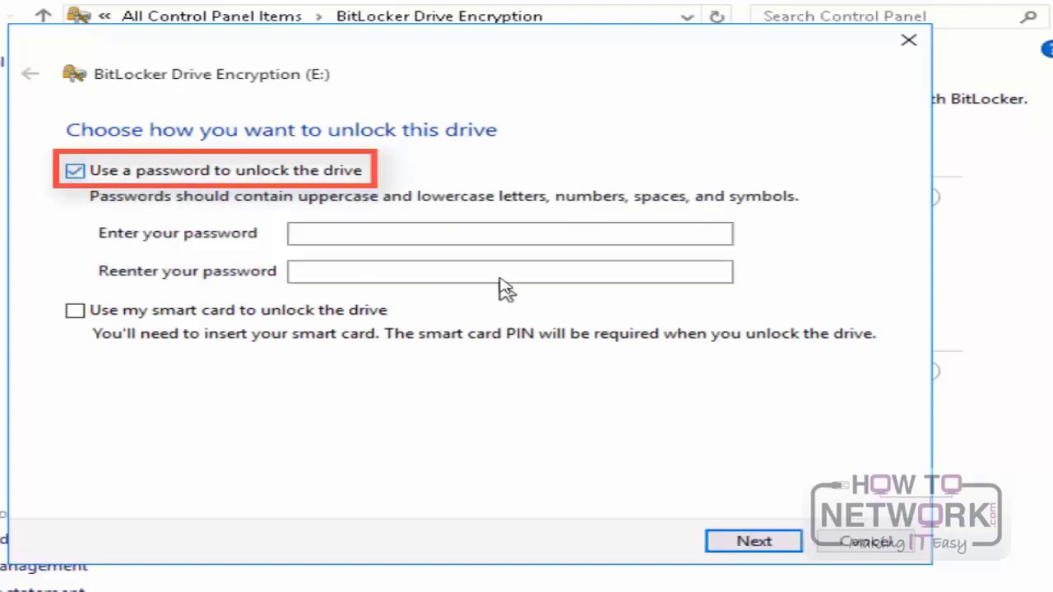
pyautogui.click(468, 239)
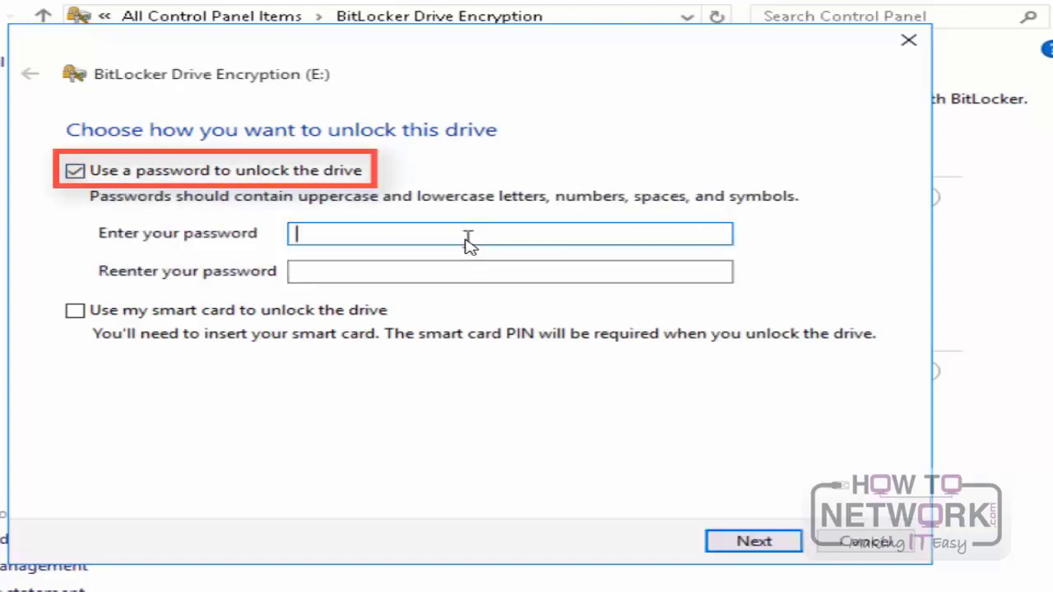
pyautogui.write('*********')
pyautogui.press('Tab')
pyautogui.write('*****')
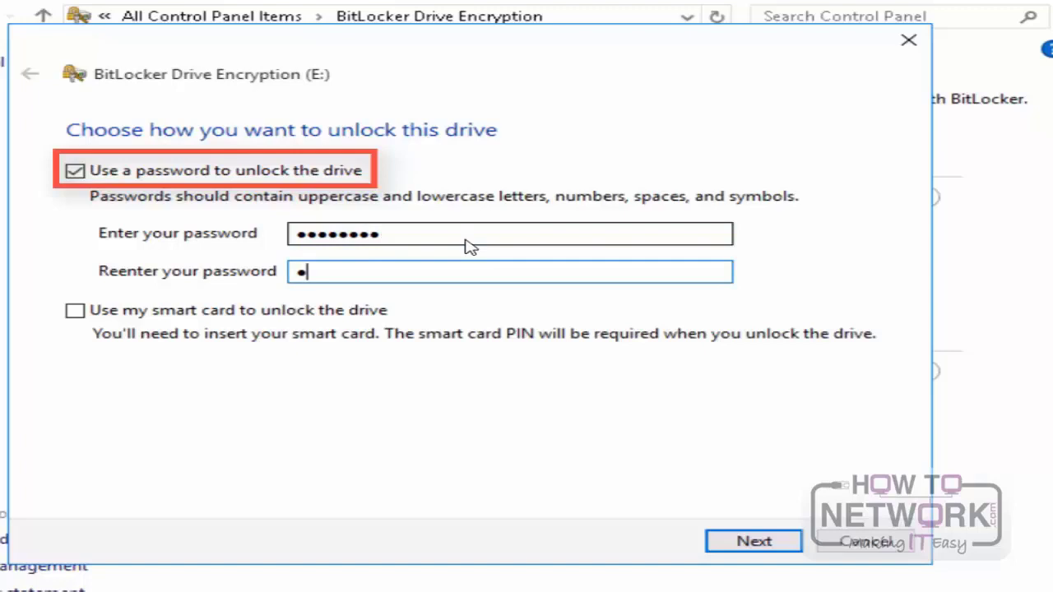
pyautogui.write('****')
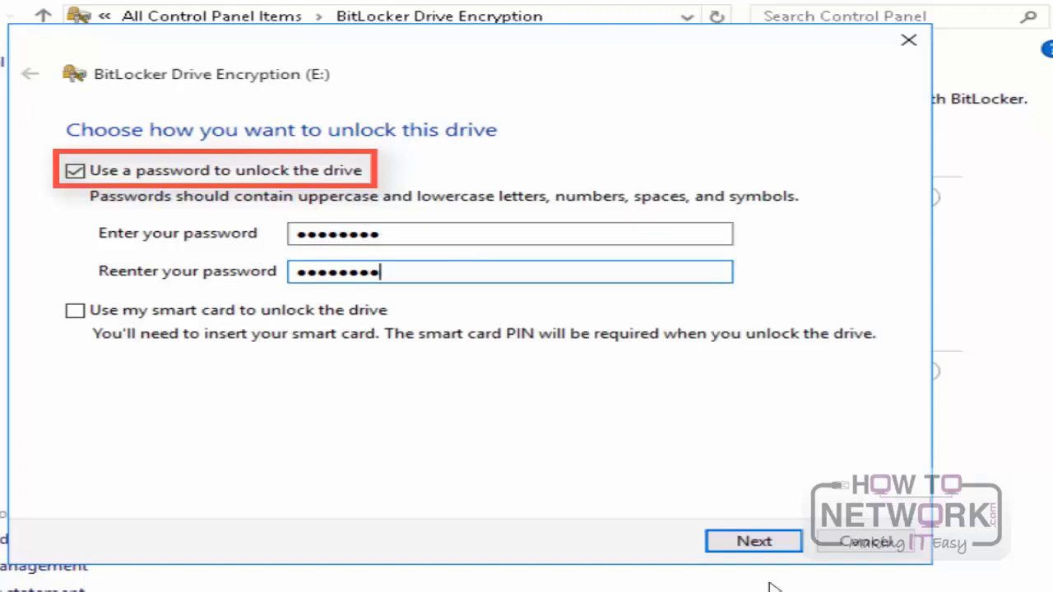
pyautogui.click(747, 559)
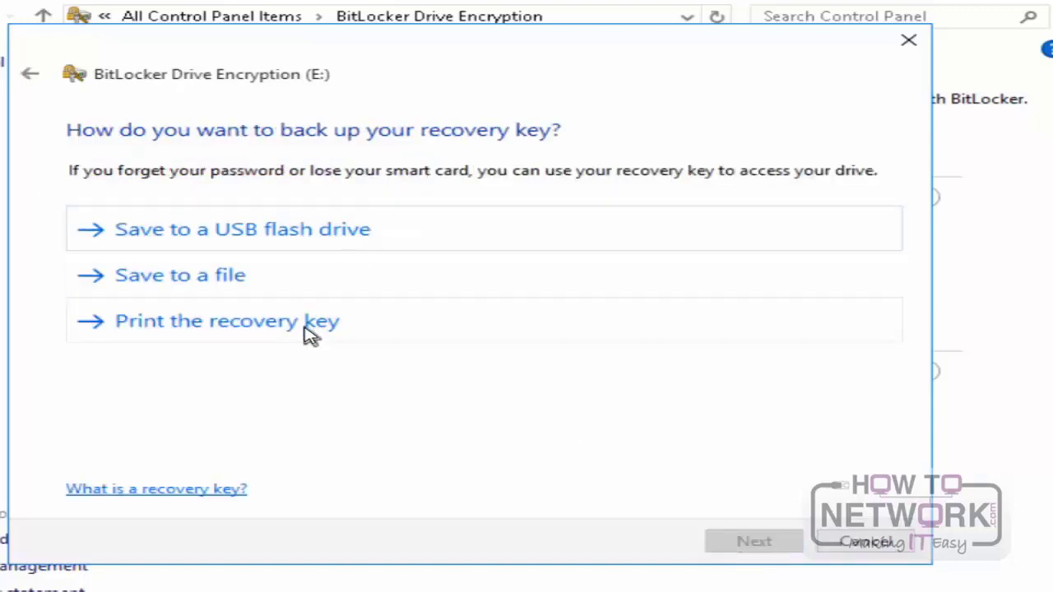
# Step: Save the BitLocker recovery key to a text file in the Secret folder on Local Disk (C:), accepting storage on this PC
pyautogui.click(262, 284)
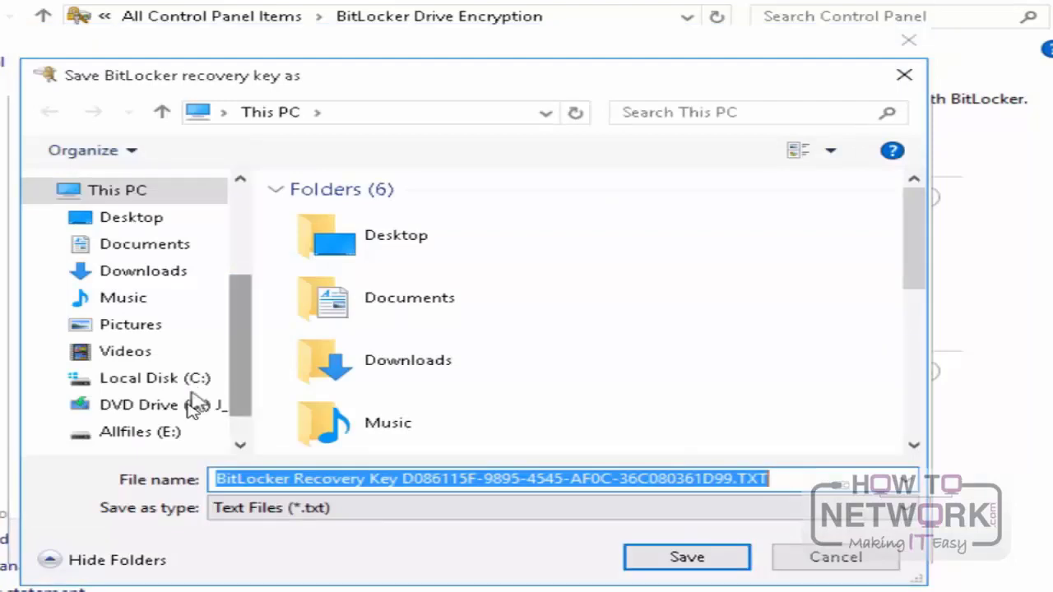
pyautogui.click(153, 383)
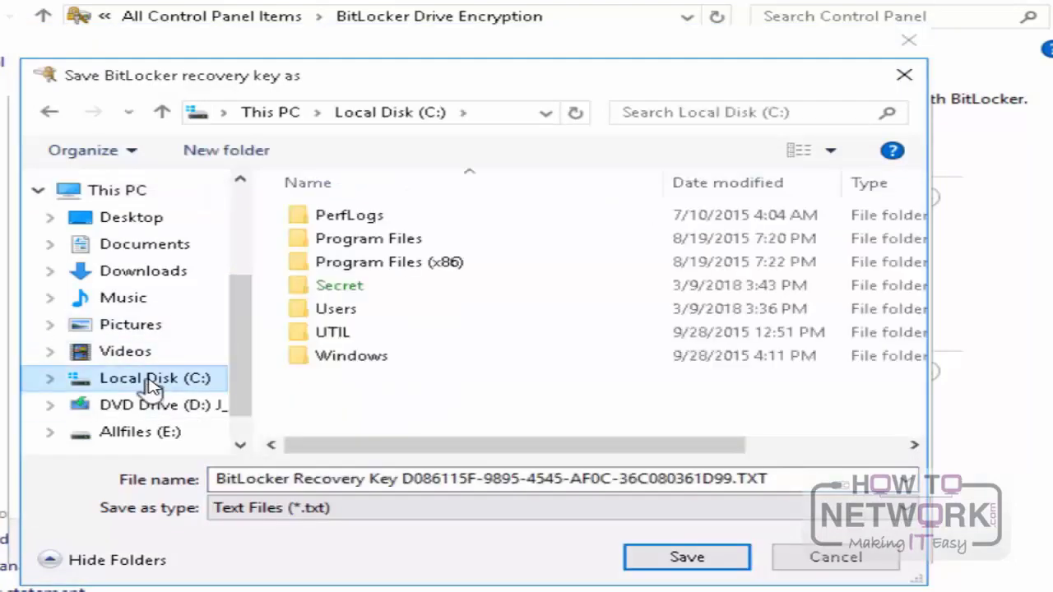
pyautogui.doubleClick(354, 289)
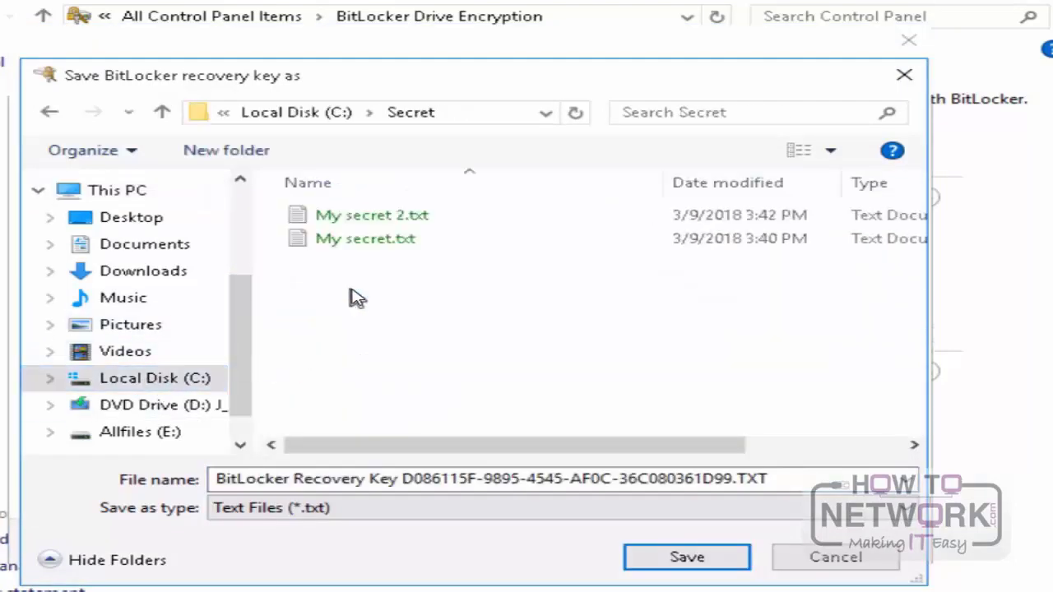
pyautogui.click(728, 562)
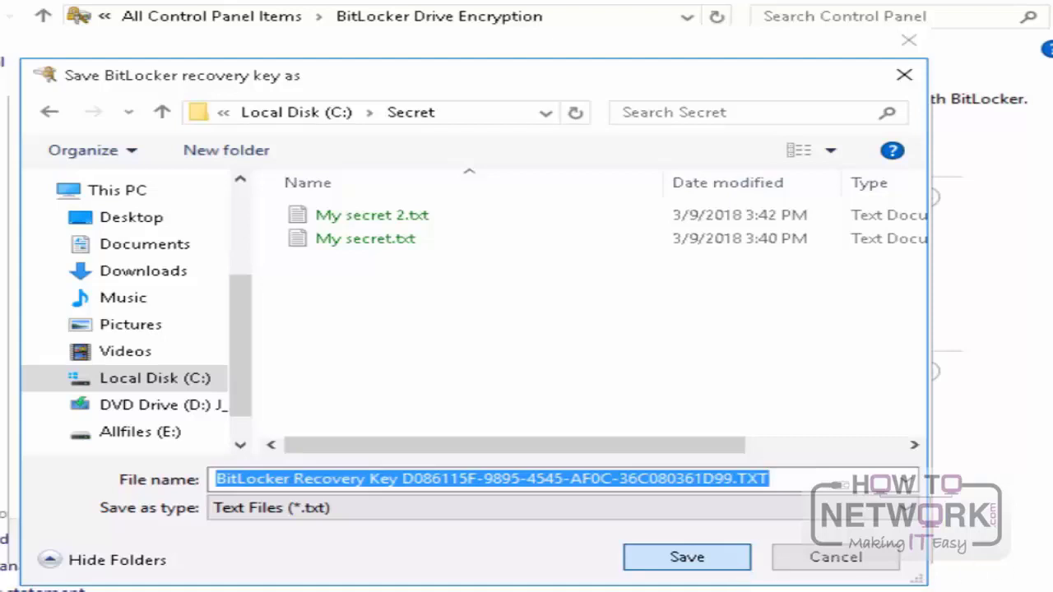
pyautogui.click(676, 559)
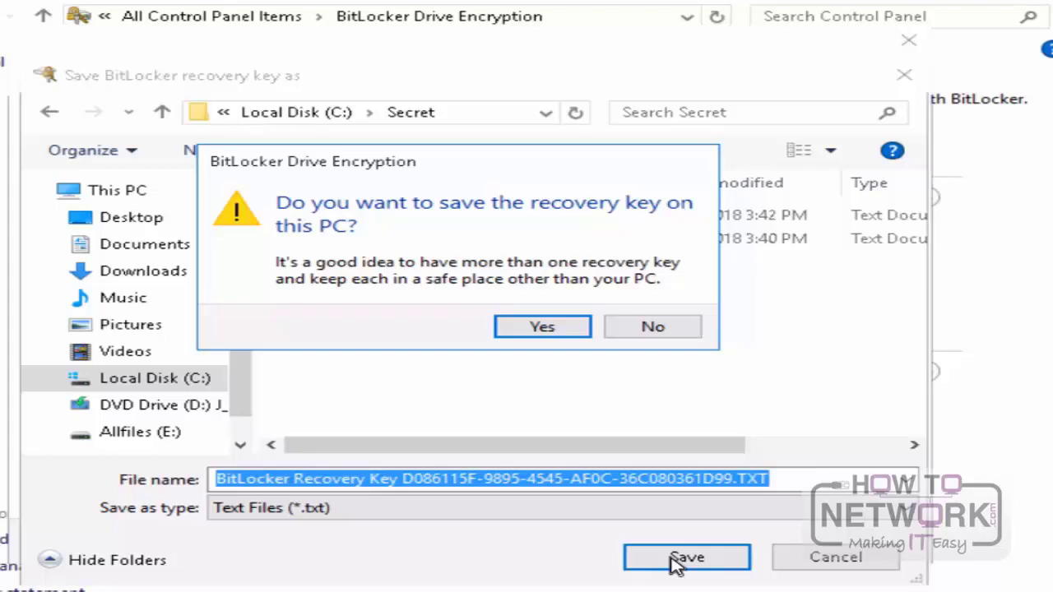
pyautogui.click(543, 329)
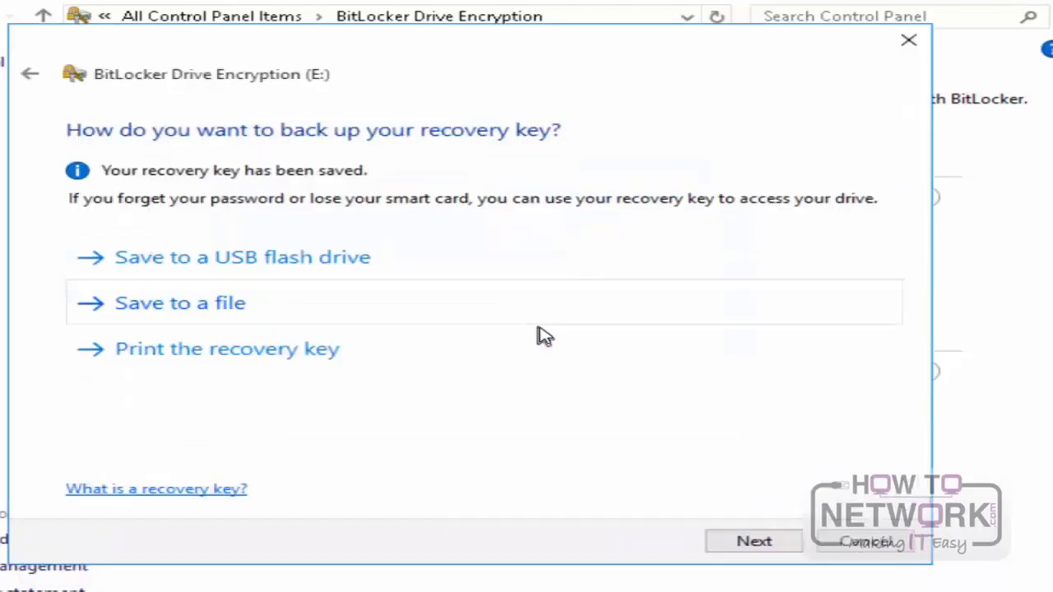
# Step: Start encrypting the E: drive and close BitLocker Drive Encryption once the encryption finishes
pyautogui.click(755, 542)
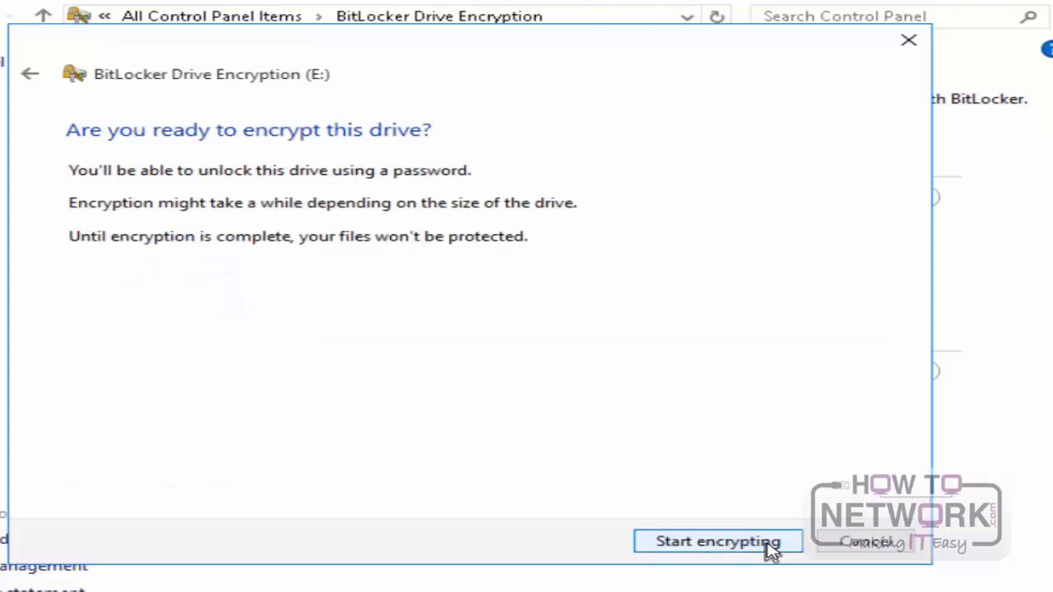
pyautogui.click(718, 542)
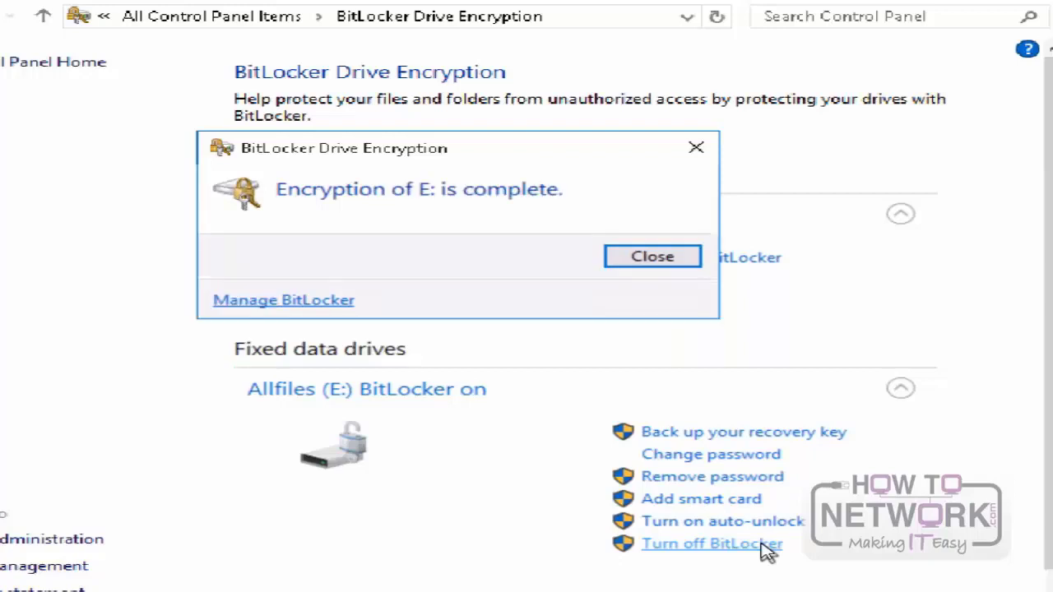
pyautogui.click(652, 257)
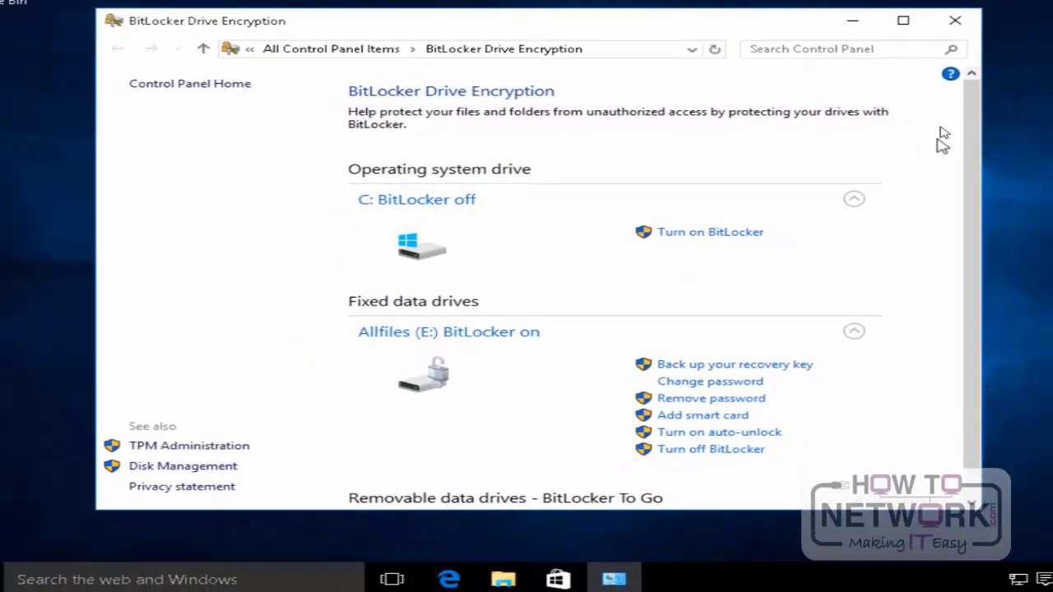
pyautogui.click(953, 23)
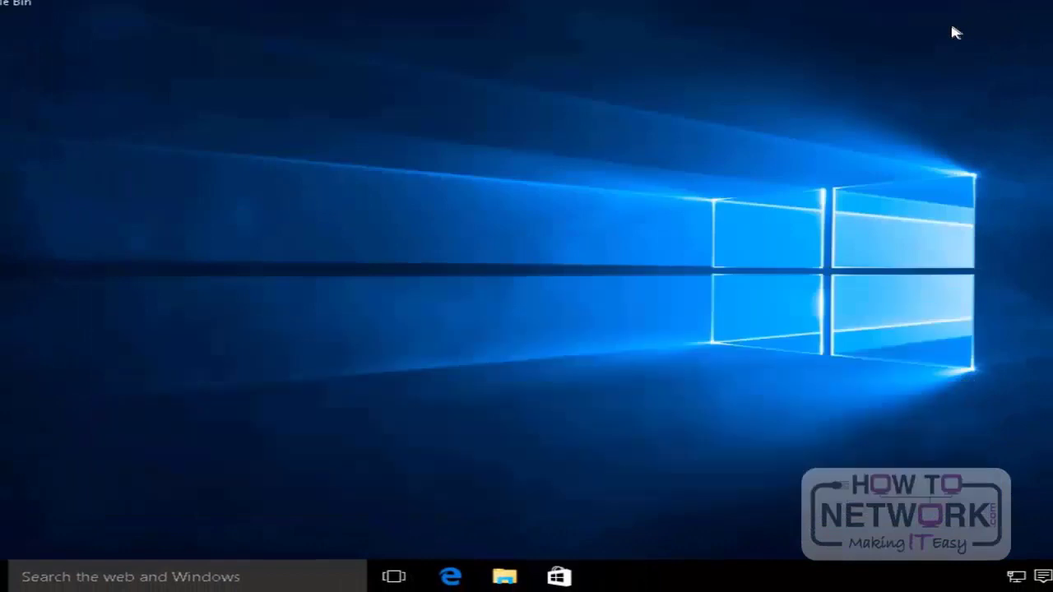
# Step: In File Explorer, browse the encrypted Allfiles (E:) drive and open its Labfiles folder
pyautogui.click(505, 577)
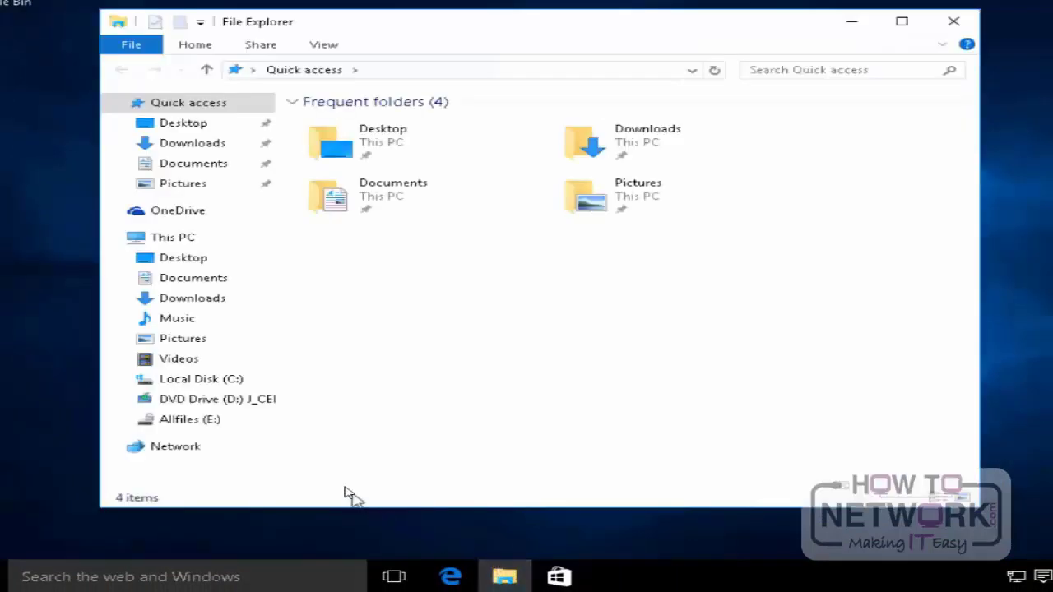
pyautogui.click(151, 424)
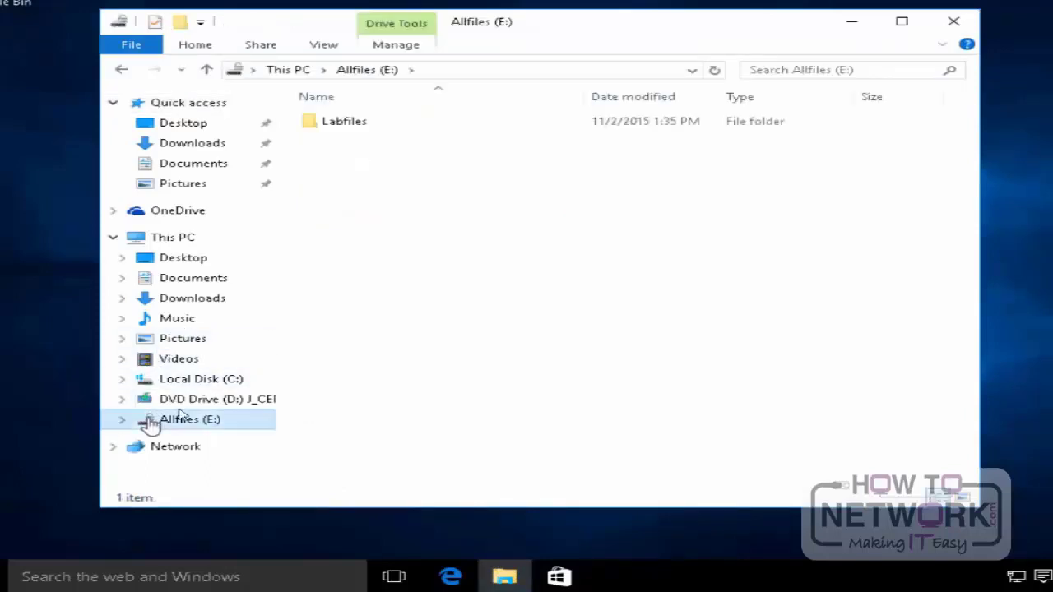
pyautogui.doubleClick(334, 132)
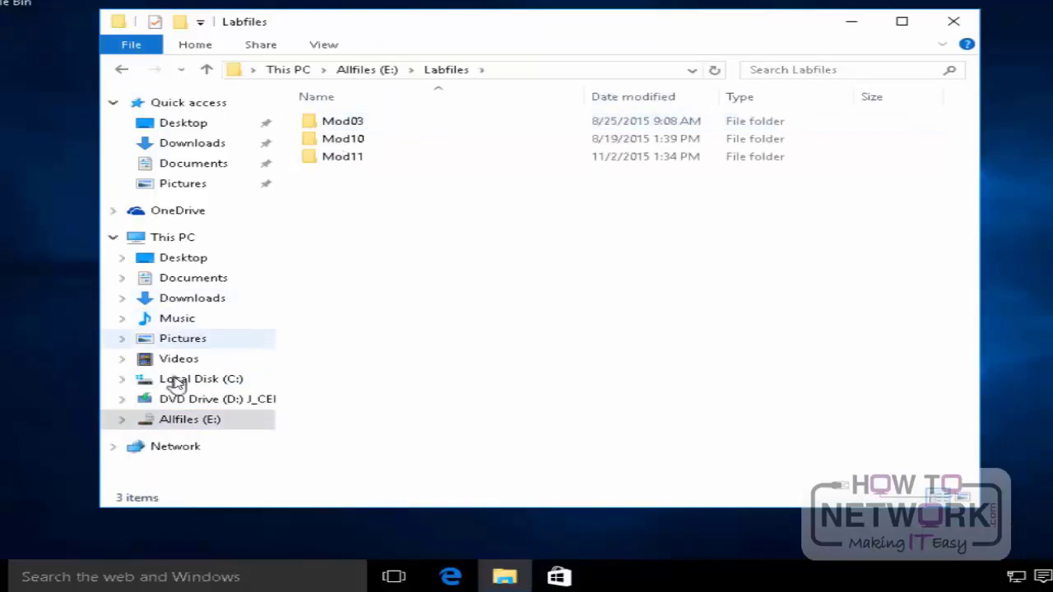
# Step: Open the saved BitLocker recovery key file from the Secret folder on Local Disk (C:) to view its contents
pyautogui.click(176, 380)
pyautogui.doubleClick(348, 174)
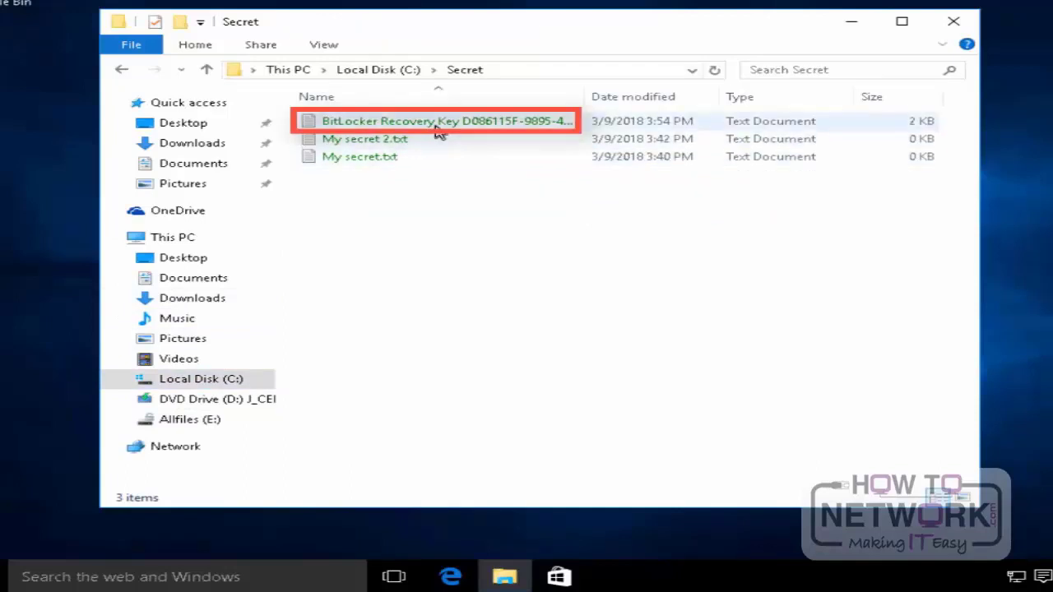
pyautogui.doubleClick(436, 130)
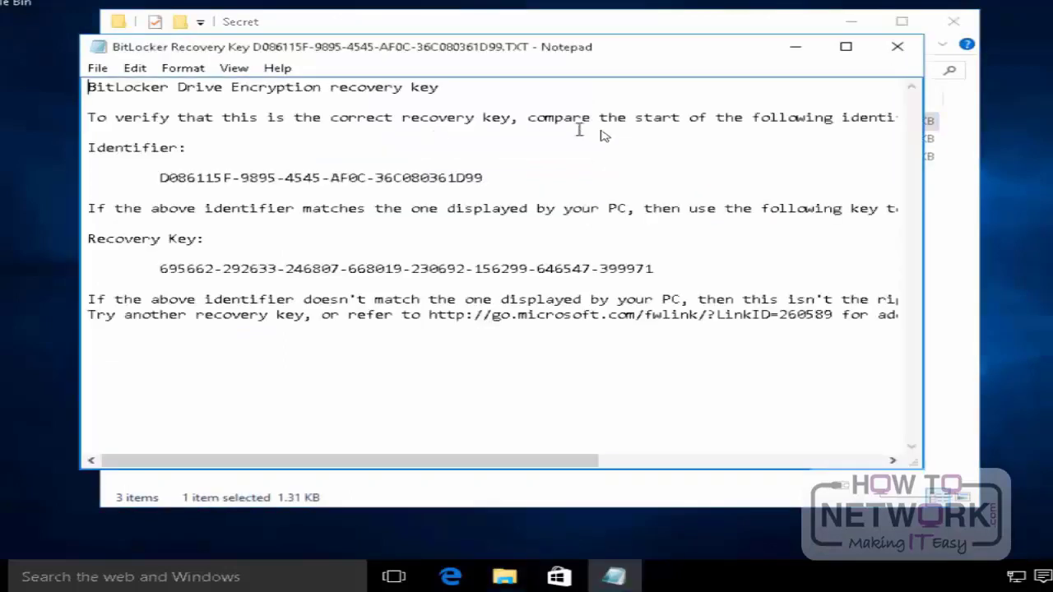
# Step: Close the recovery key file and the Secret folder, and restart the computer
pyautogui.click(898, 49)
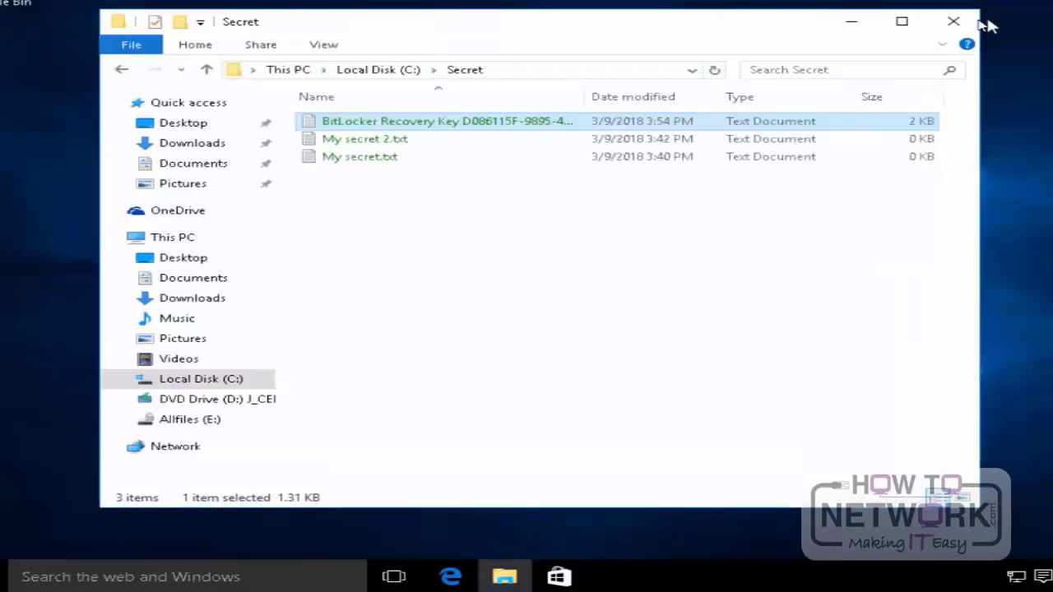
pyautogui.click(954, 22)
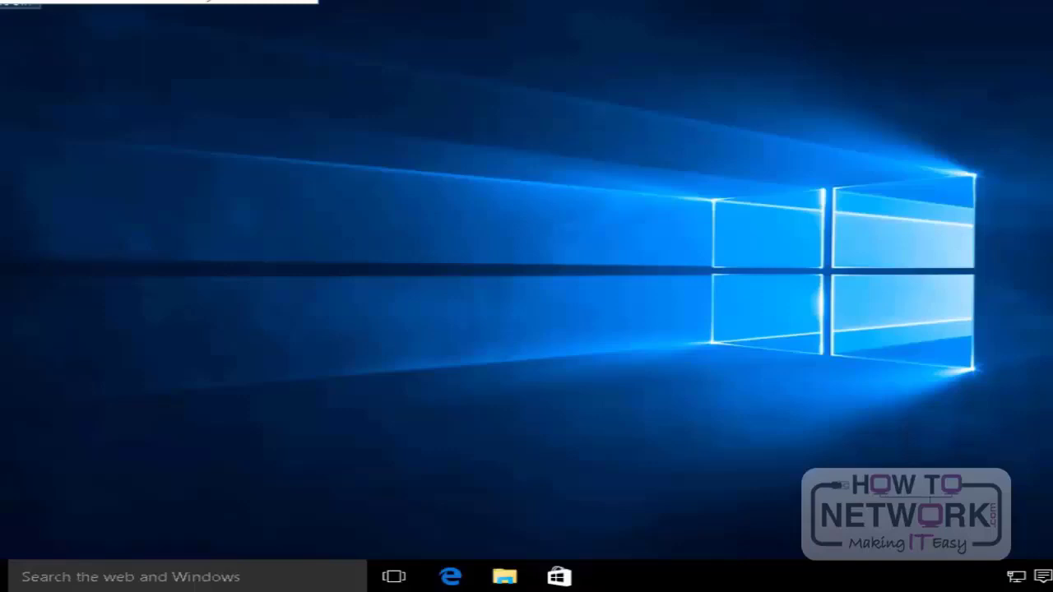
pyautogui.press('super+x')
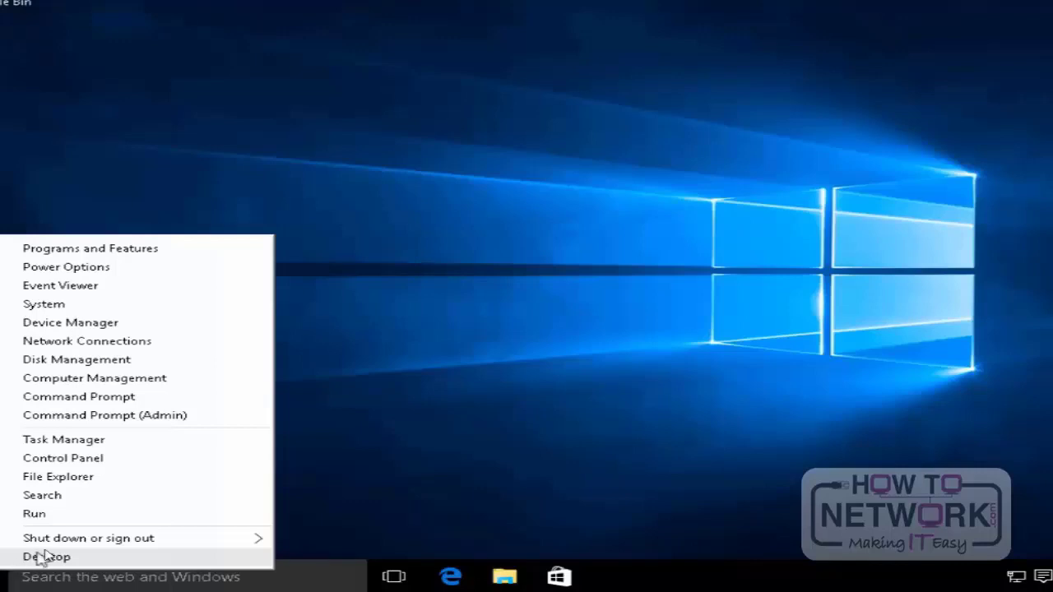
pyautogui.moveTo(89, 538)
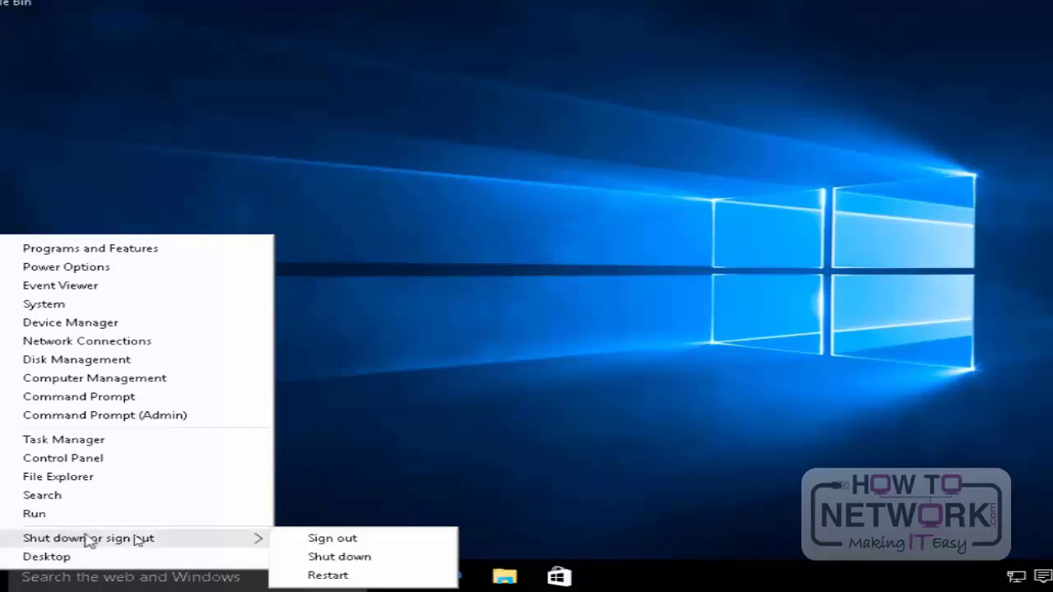
pyautogui.click(344, 578)
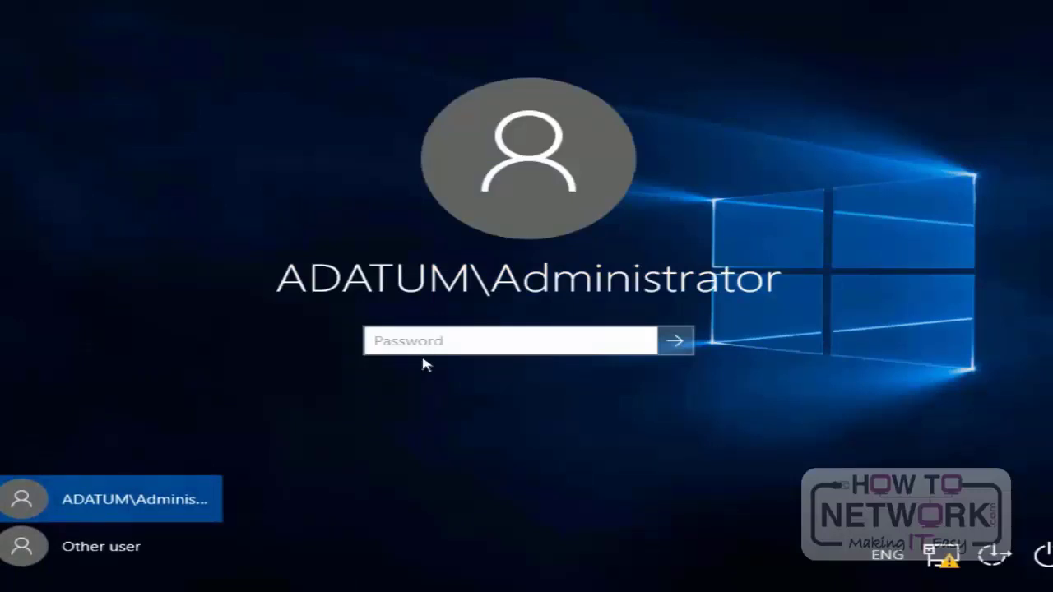
# Step: Sign in to the domain Administrator account by entering the account password
pyautogui.write('Pa$$w0rd')
pyautogui.press('Return')
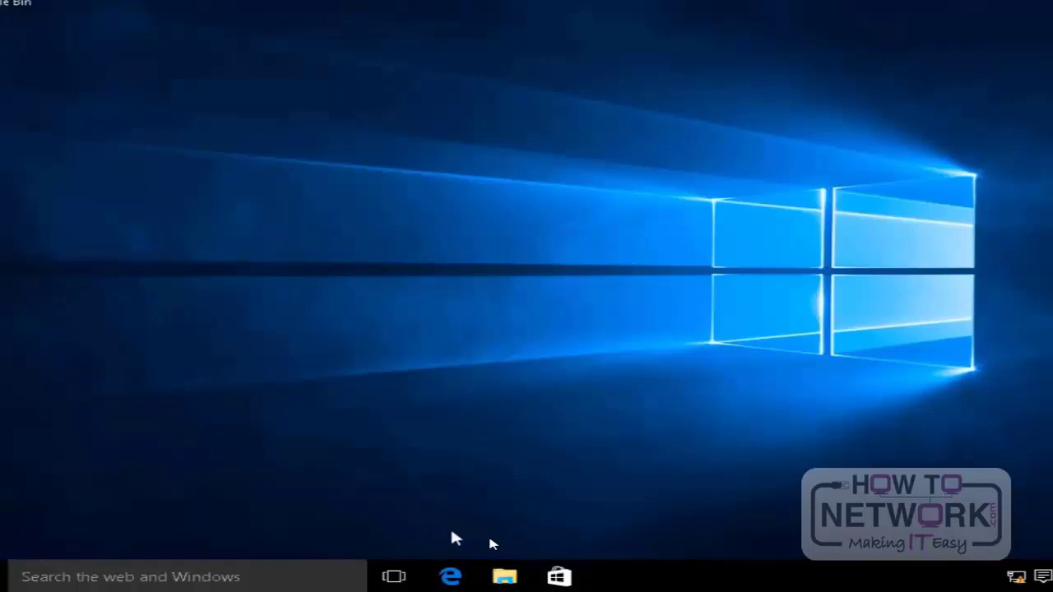
# Step: Open the locked Local Disk (E:) in File Explorer and unlock it by entering the BitLocker password
pyautogui.moveTo(513, 581)
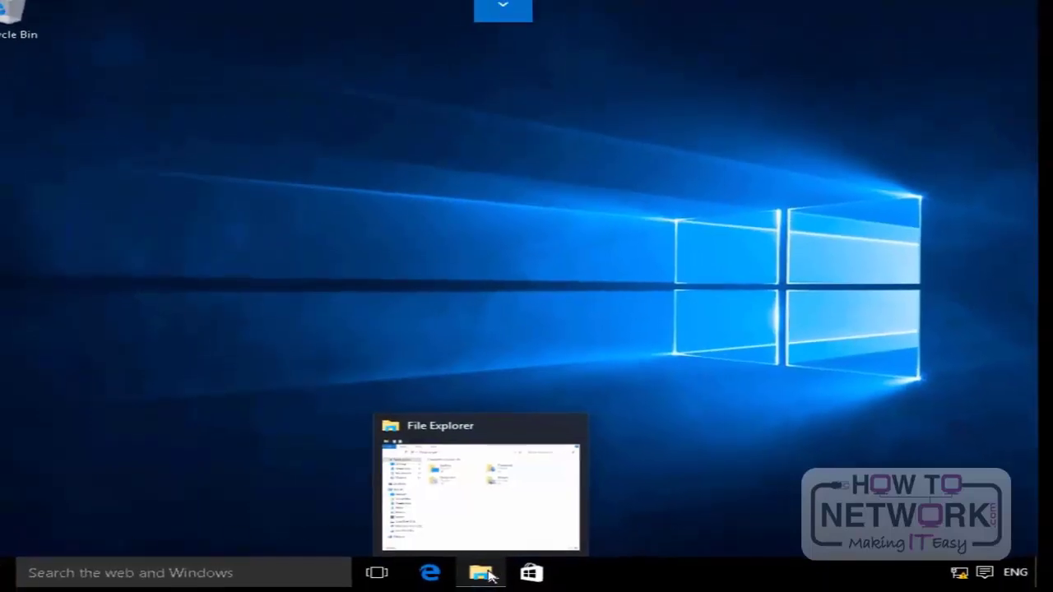
pyautogui.click(478, 573)
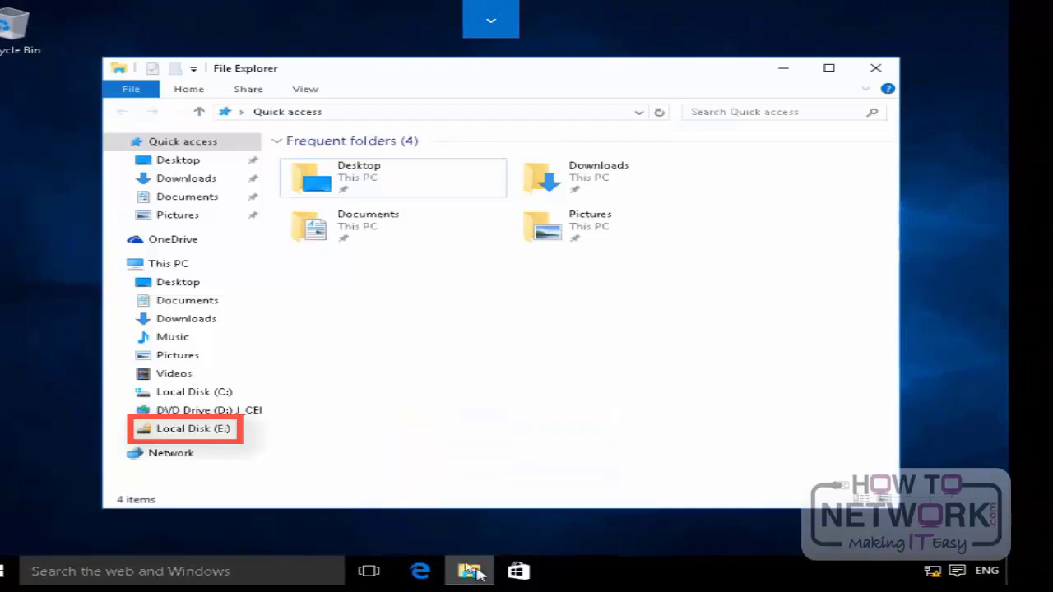
pyautogui.click(211, 435)
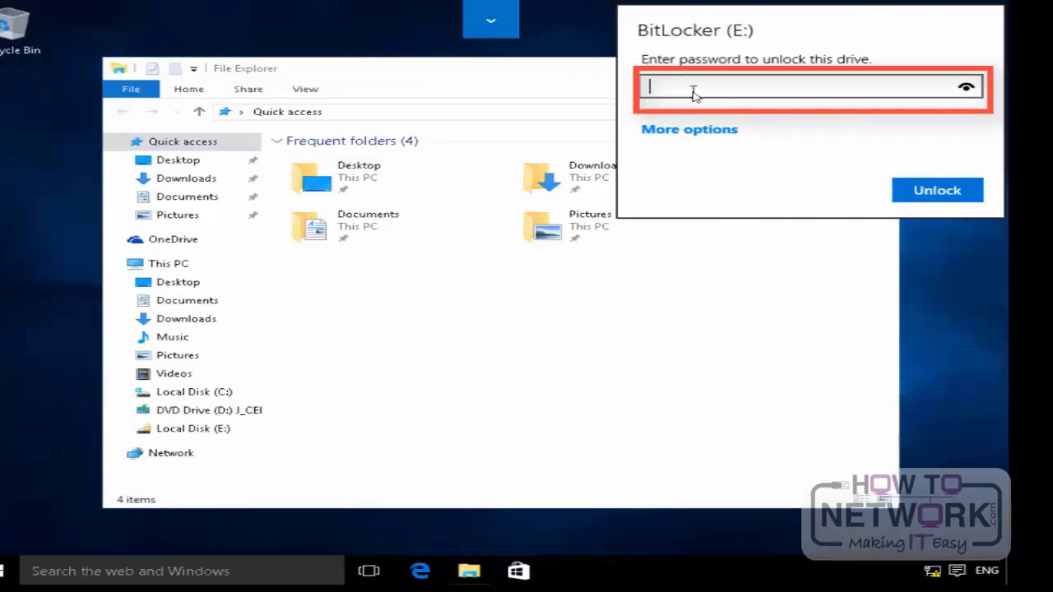
pyautogui.write('•••••••••')
pyautogui.click(967, 88)
pyautogui.click(968, 89)
pyautogui.click(944, 195)
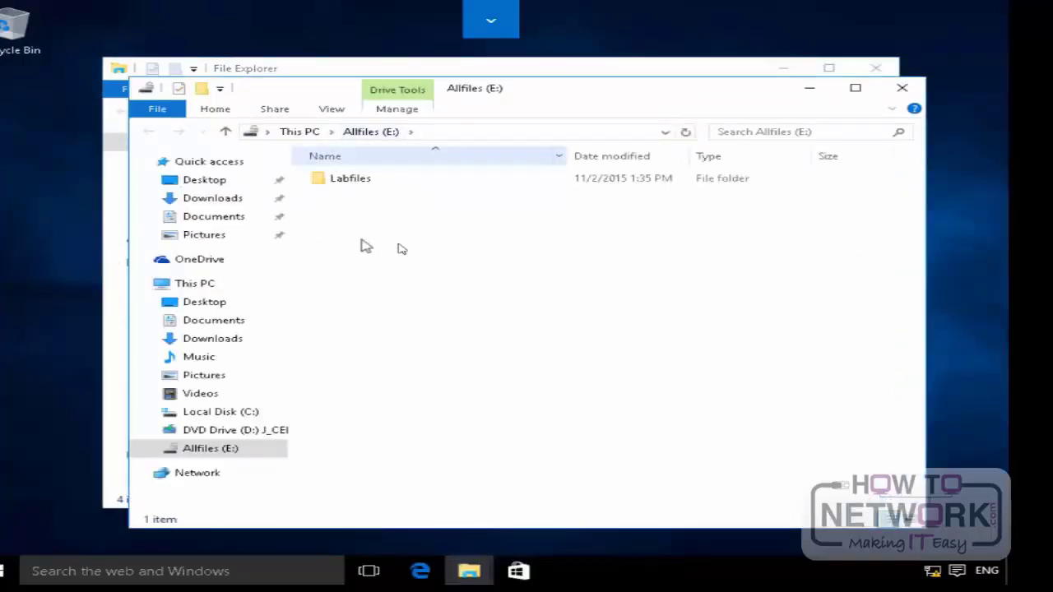
# Step: Check the Labfiles folder on the unlocked Allfiles (E:) drive and close both File Explorer windows
pyautogui.doubleClick(359, 186)
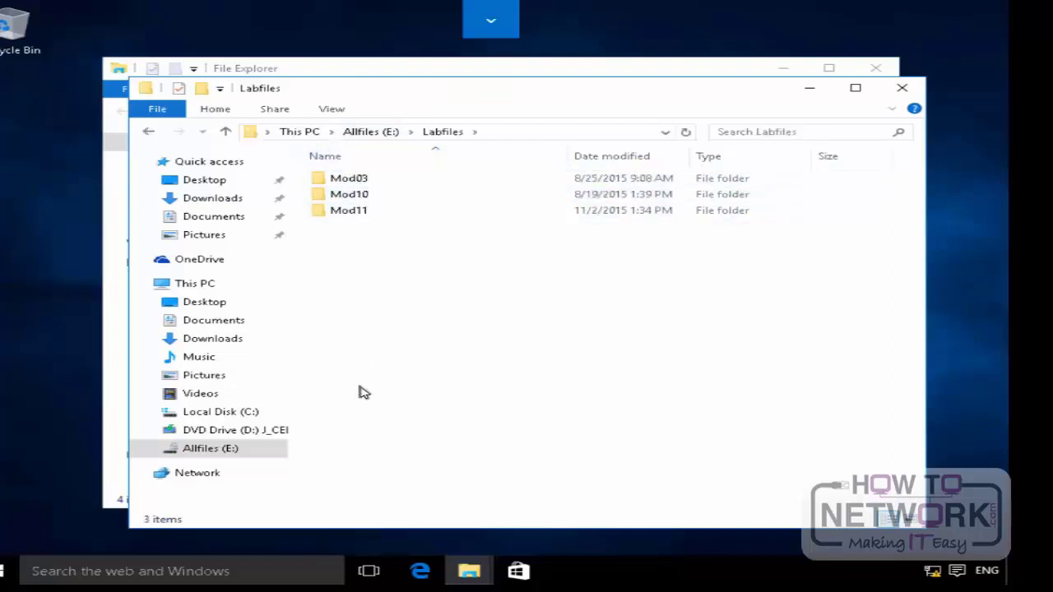
pyautogui.click(901, 90)
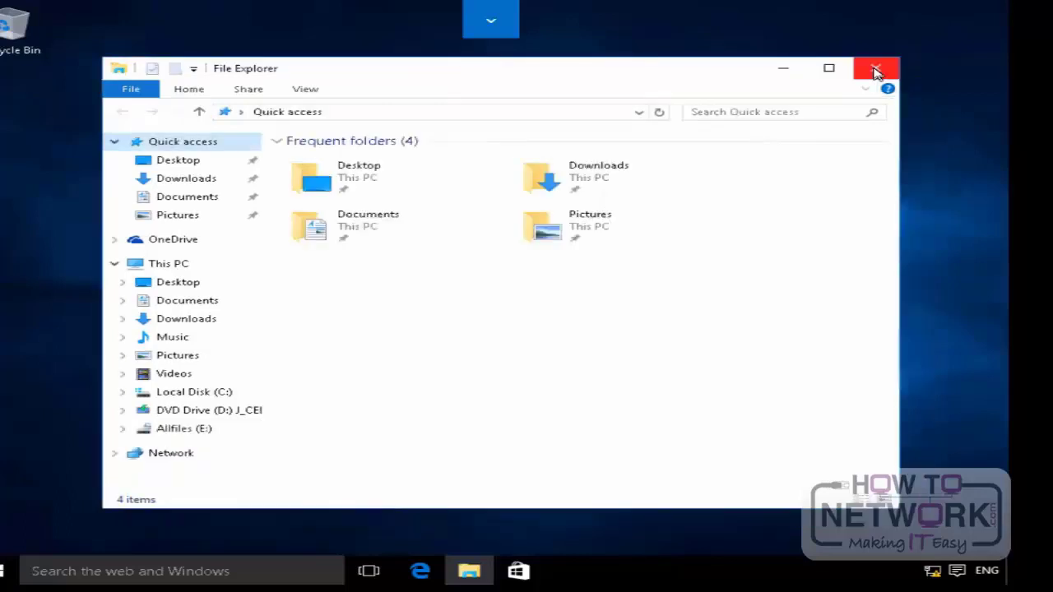
pyautogui.click(877, 73)
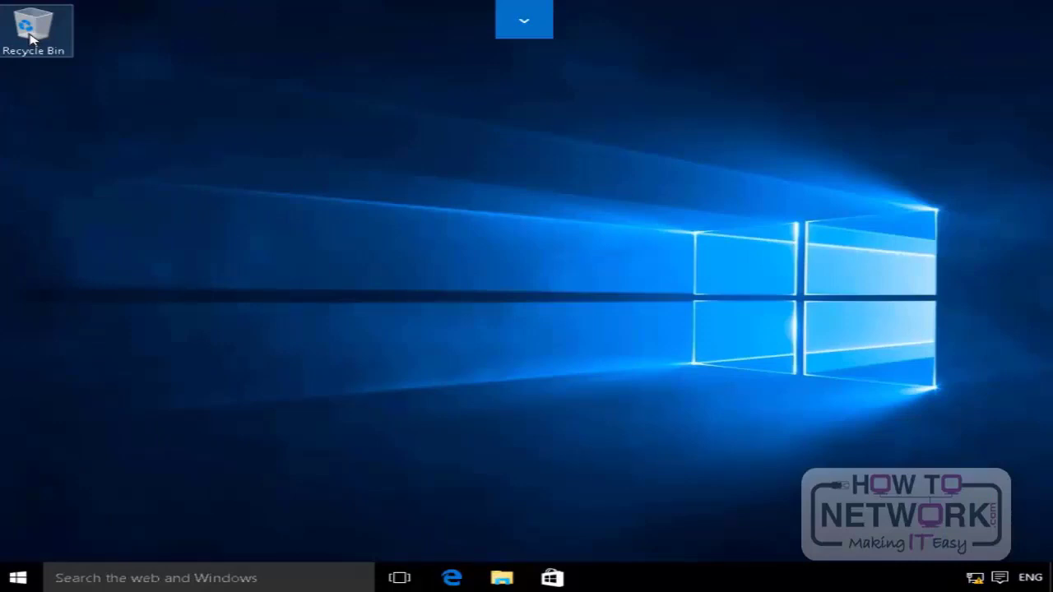
# Step: Open This PC in File Explorer and bring up its Folder Options dialog
pyautogui.click(504, 578)
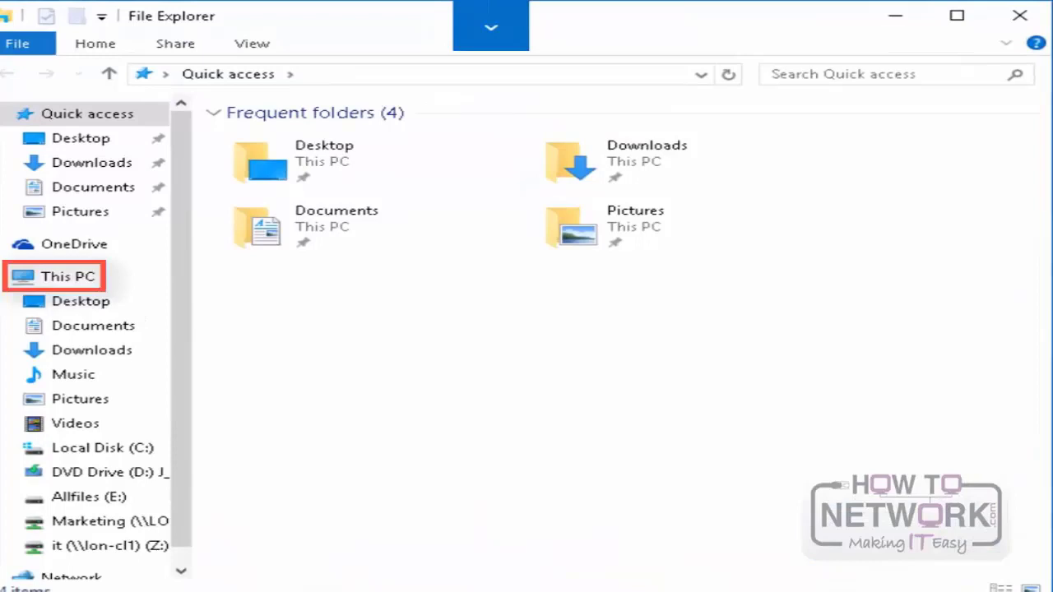
pyautogui.click(80, 290)
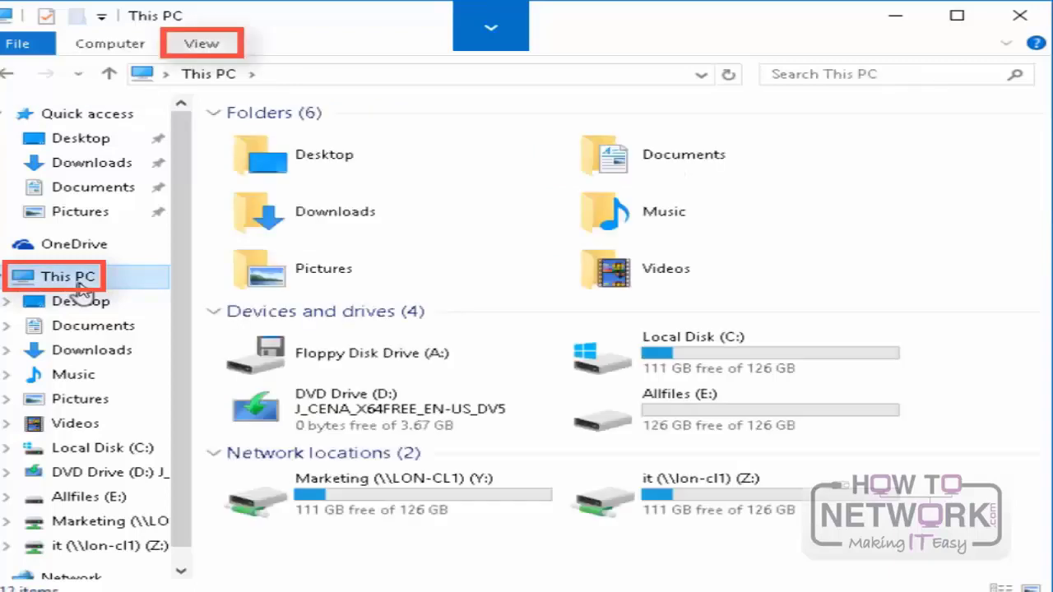
pyautogui.click(111, 46)
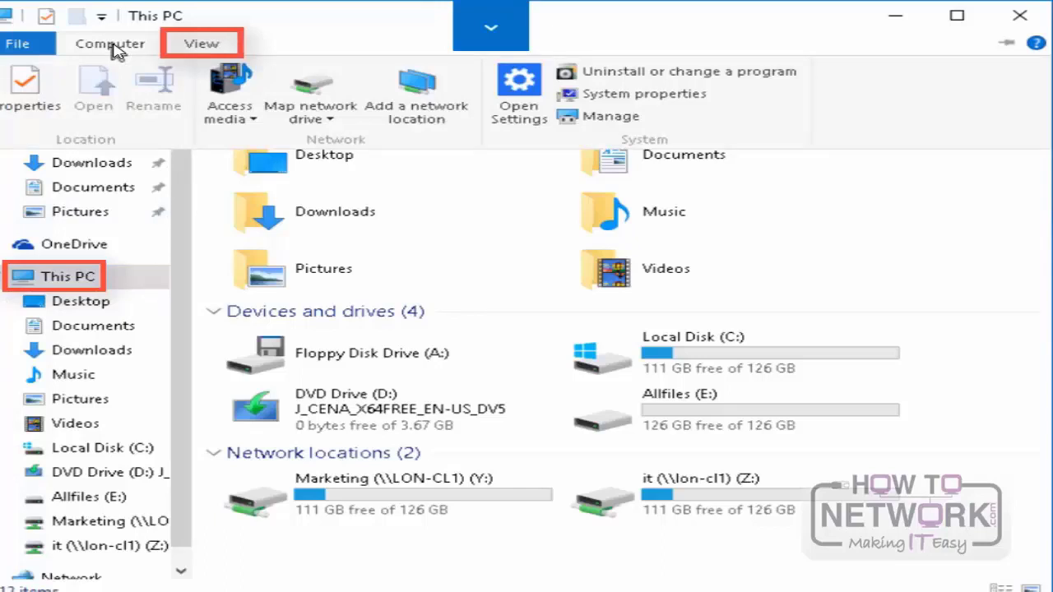
pyautogui.click(198, 46)
pyautogui.click(198, 46)
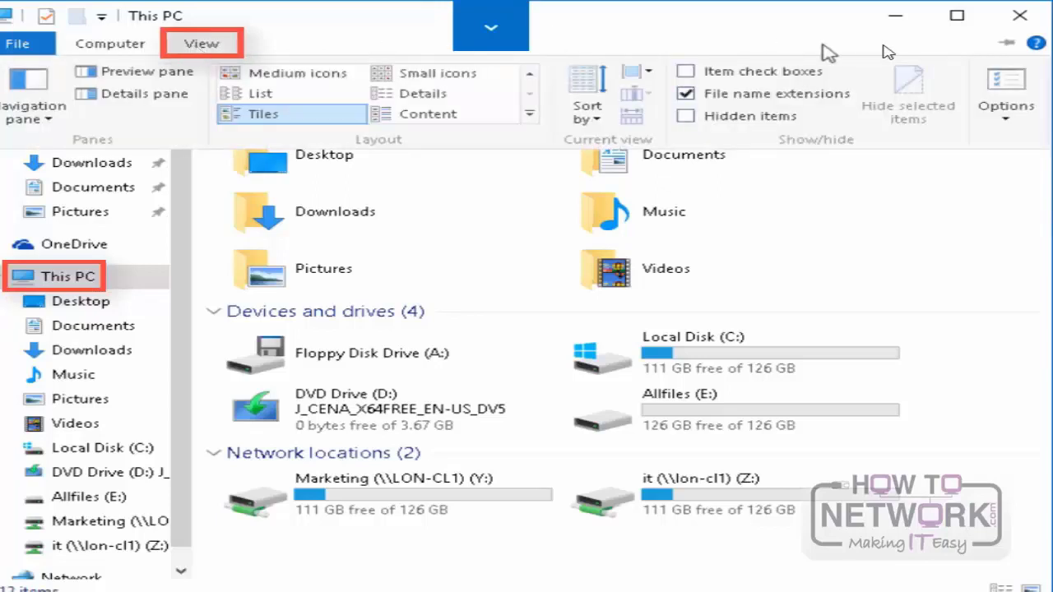
pyautogui.click(1020, 123)
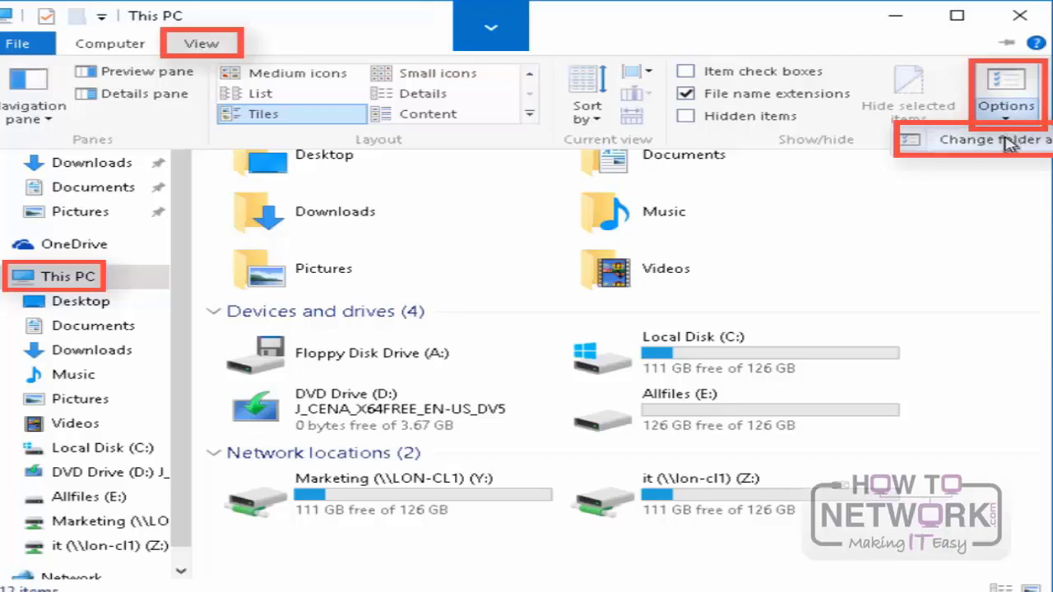
pyautogui.click(1009, 141)
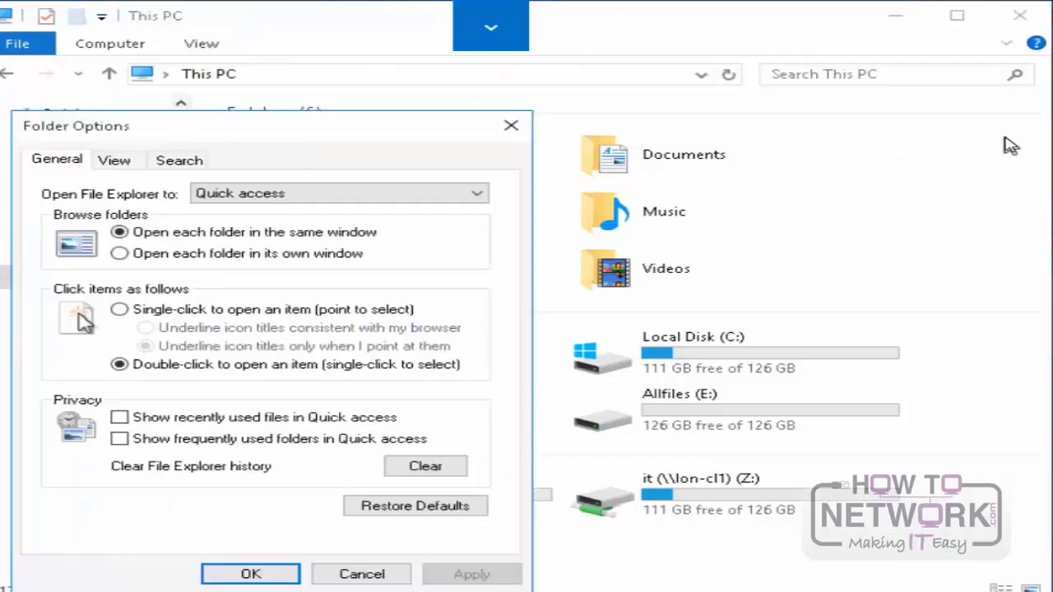
# Step: Enable Show libraries for the navigation pane in the advanced folder view settings and apply the change
pyautogui.click(119, 162)
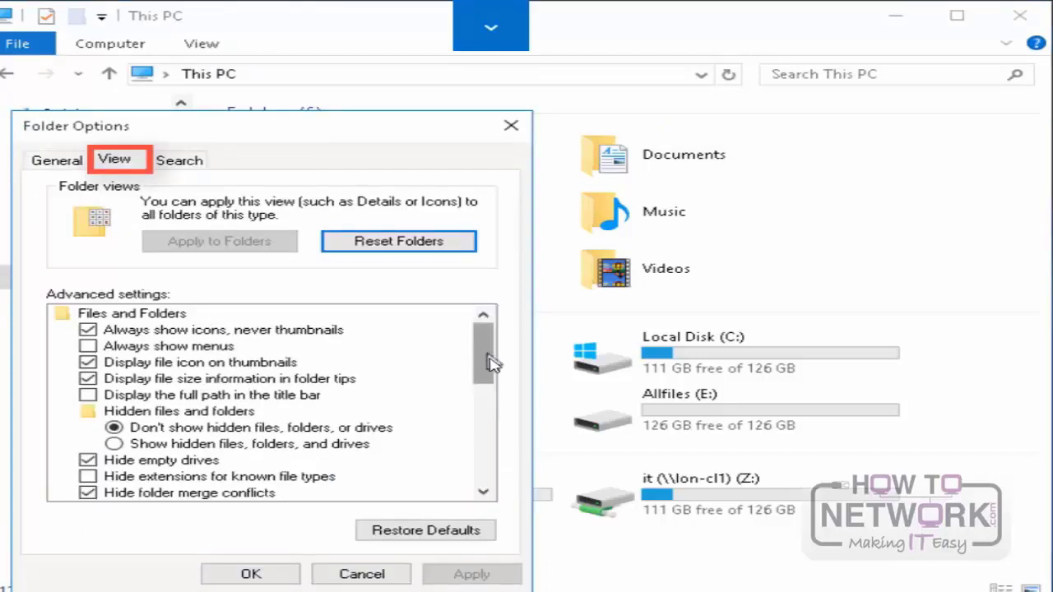
pyautogui.moveTo(487, 362); pyautogui.dragTo(481, 461)
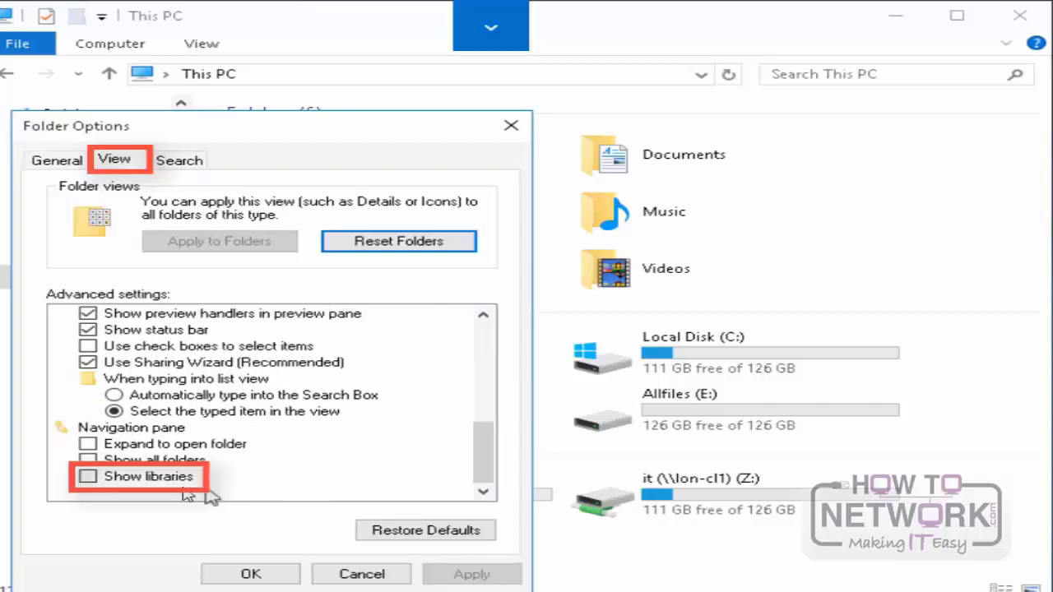
pyautogui.click(139, 484)
pyautogui.click(468, 578)
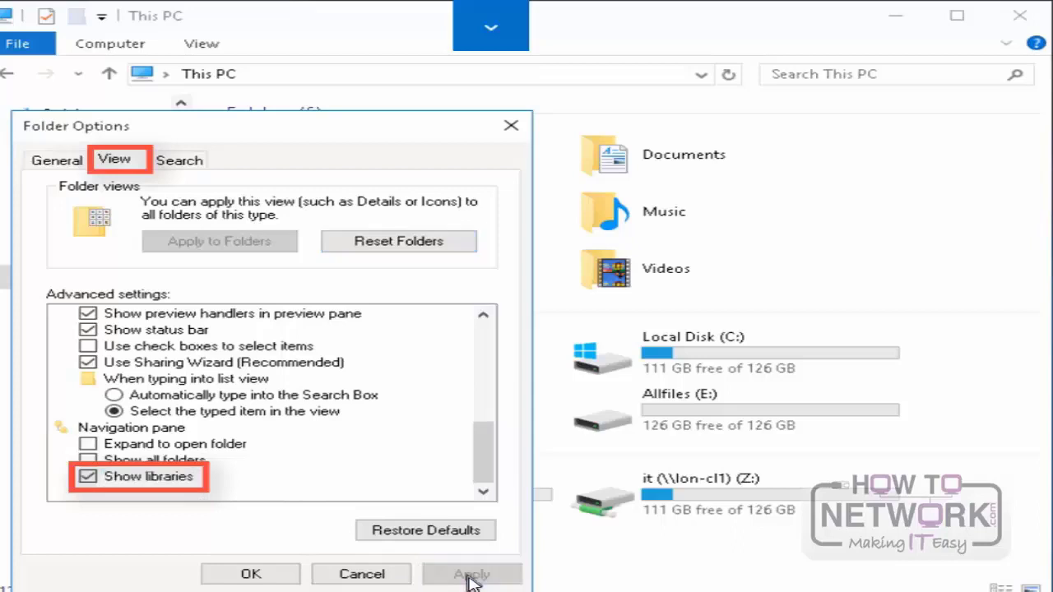
pyautogui.click(264, 576)
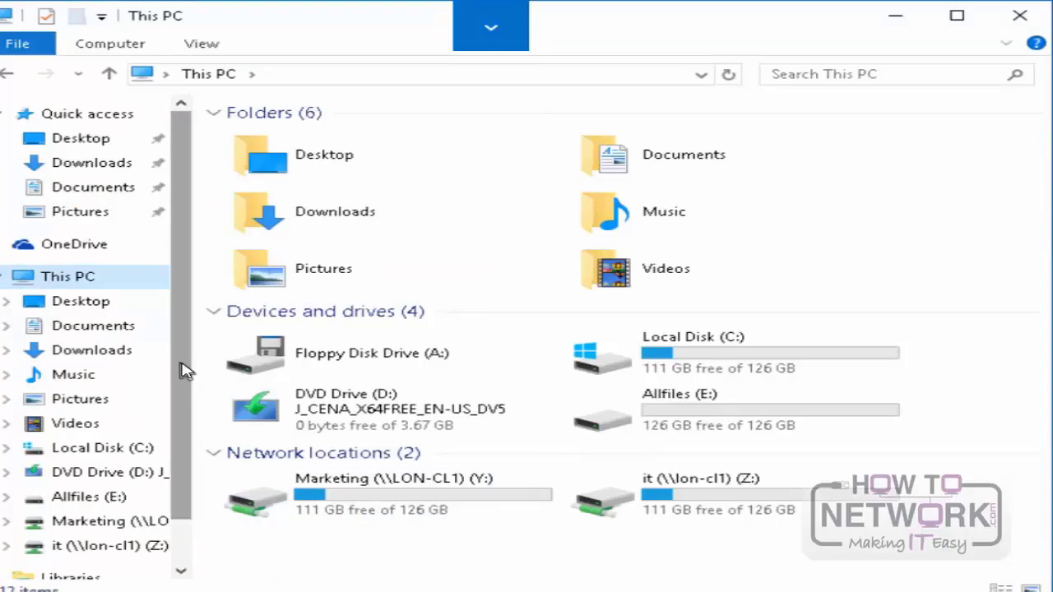
# Step: Expand and open Libraries in the navigation pane, and create a new library there, keeping the default name
pyautogui.scroll(-1, 188, 403)
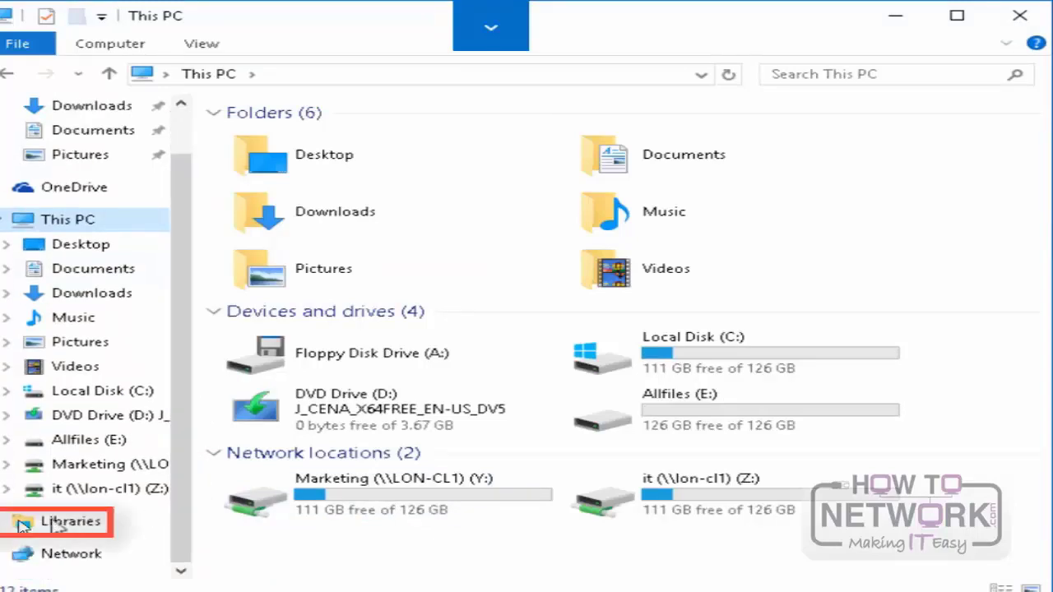
pyautogui.click(7, 520)
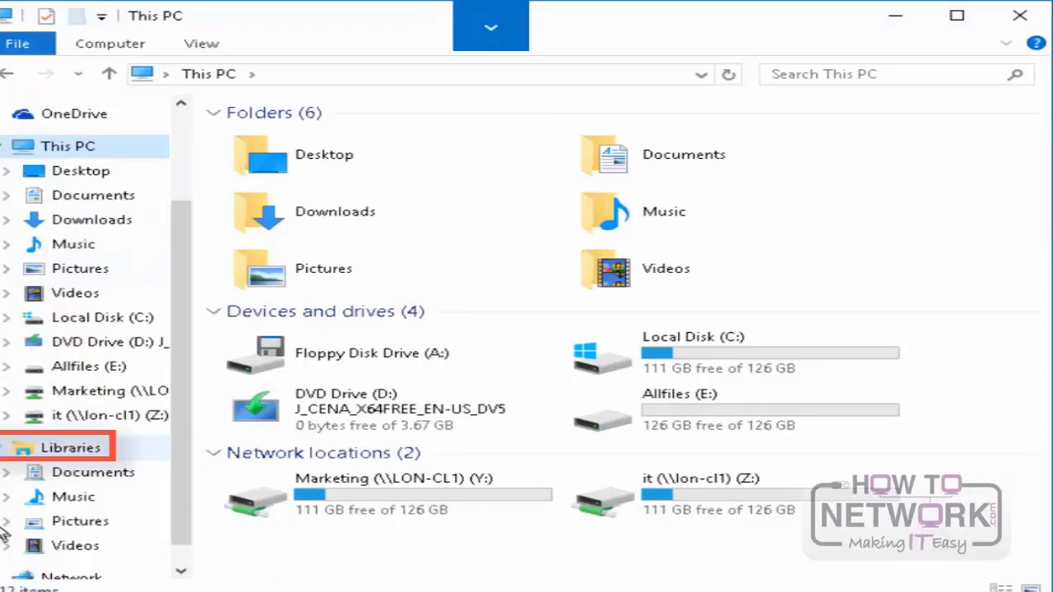
pyautogui.click(74, 451)
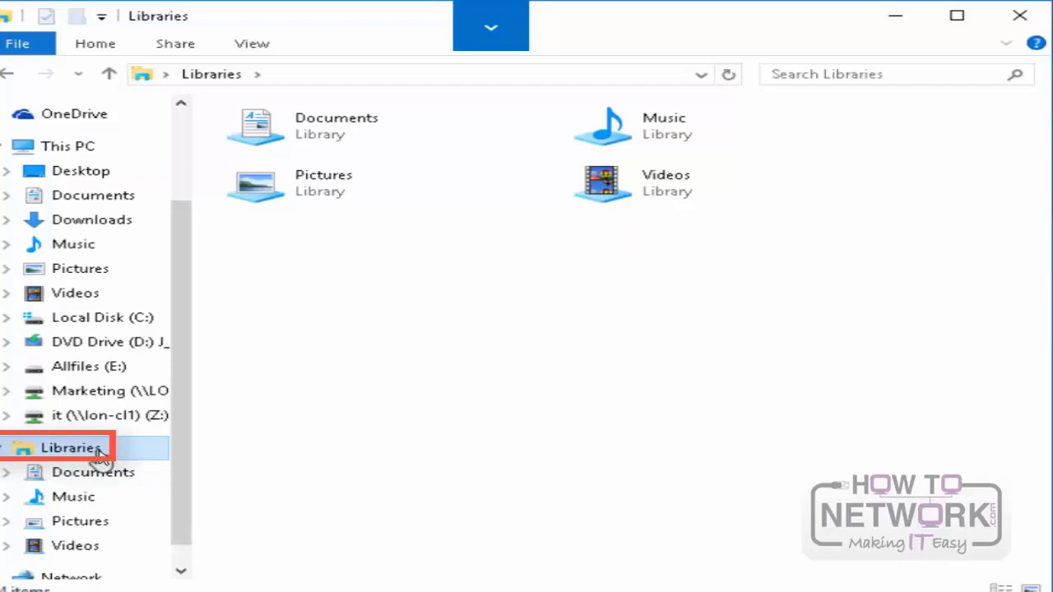
pyautogui.rightClick(99, 453)
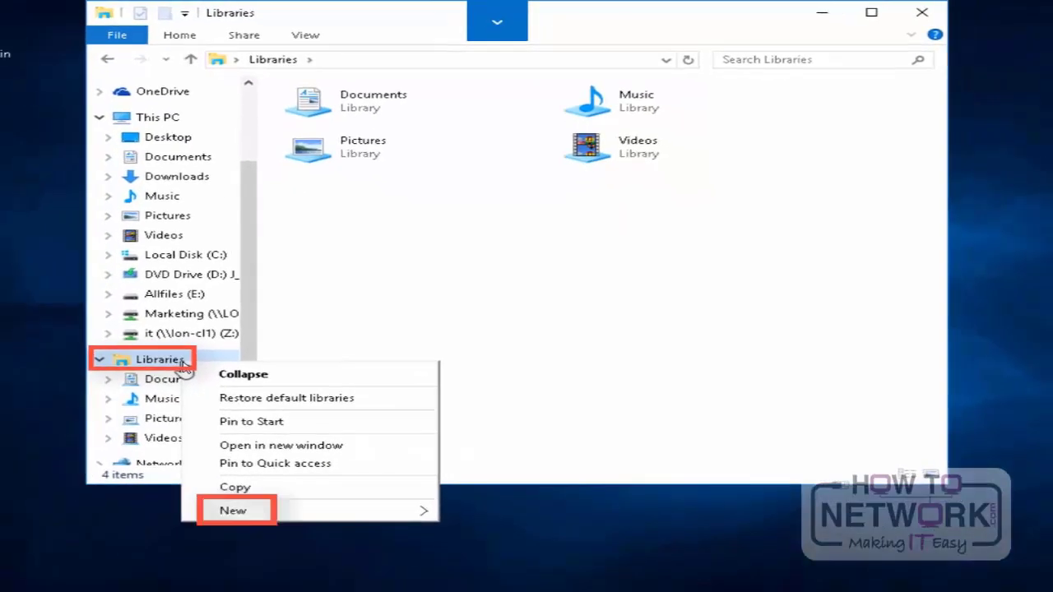
pyautogui.moveTo(318, 516)
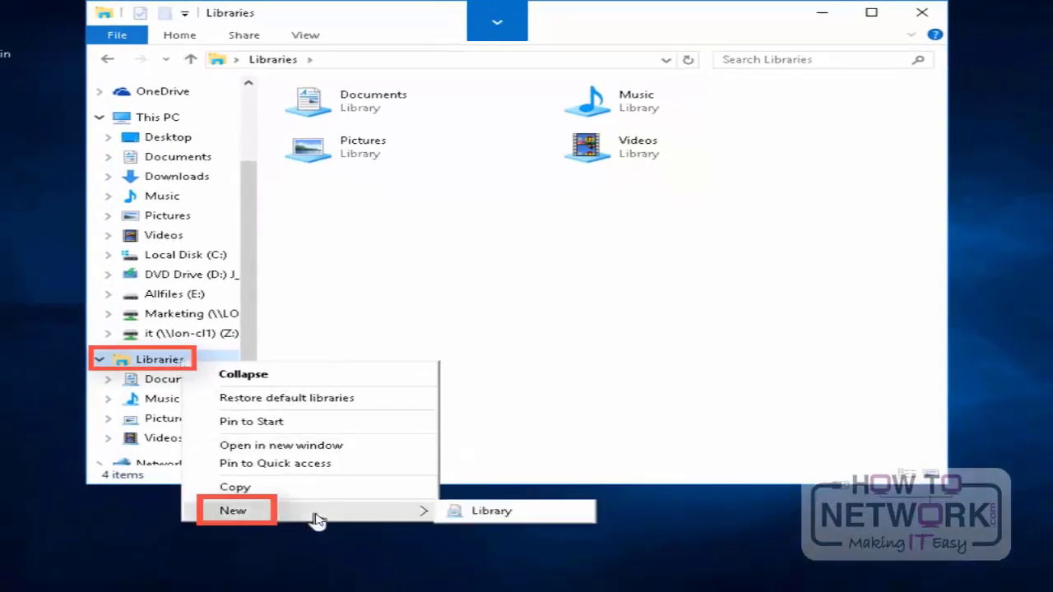
pyautogui.click(480, 512)
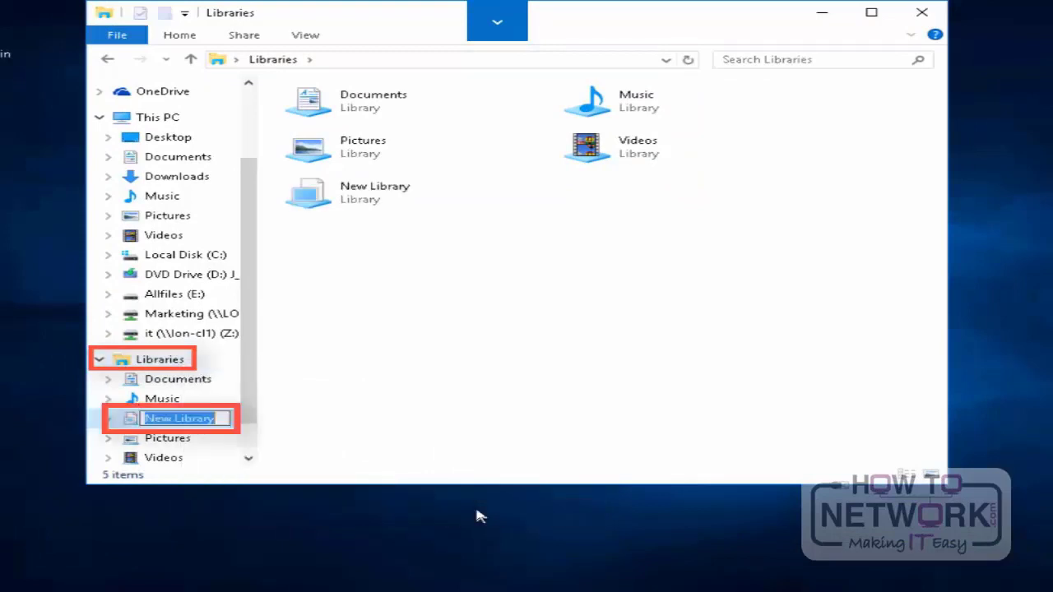
# Step: Manage the locations of New Library and include the IT folder from C:\Data
pyautogui.click(366, 202)
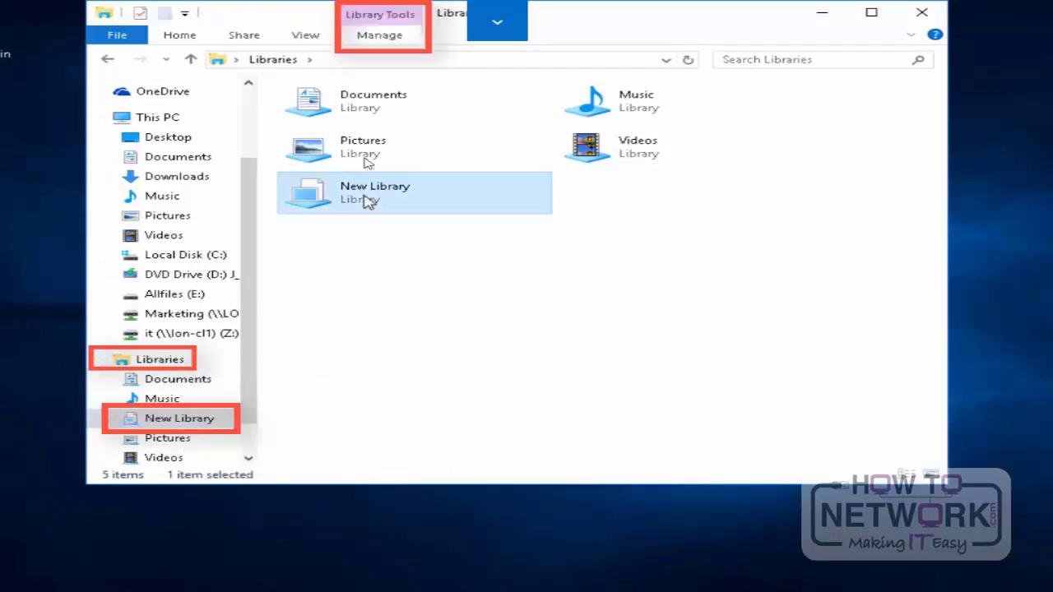
pyautogui.click(378, 37)
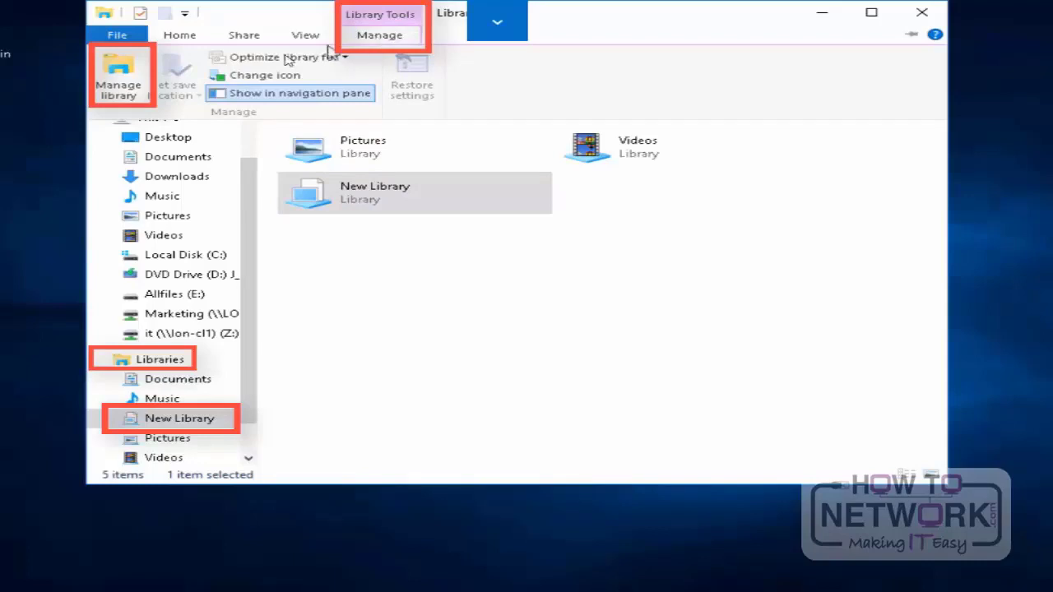
pyautogui.click(122, 74)
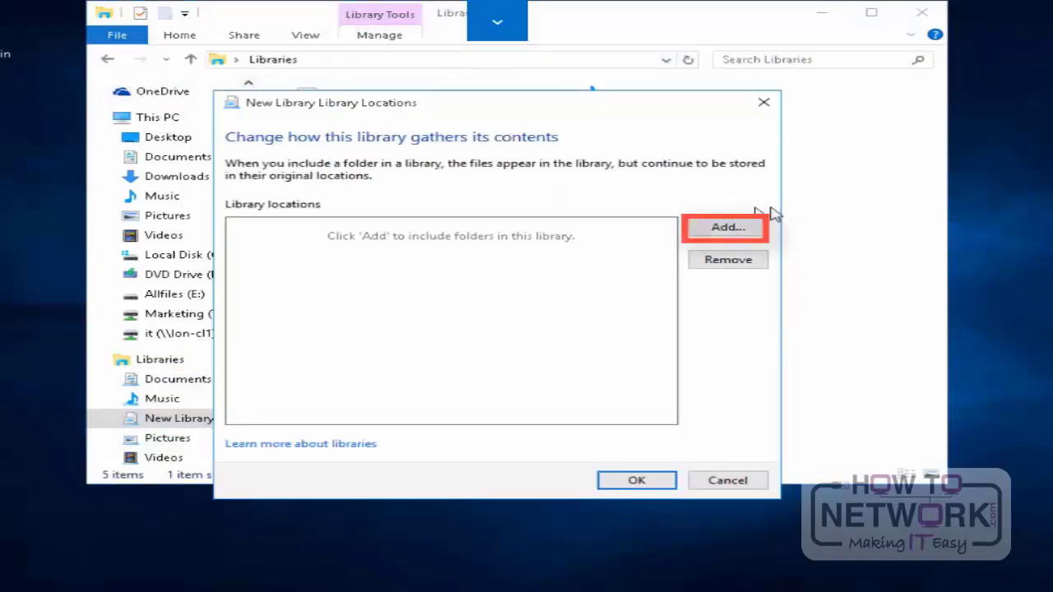
pyautogui.click(728, 229)
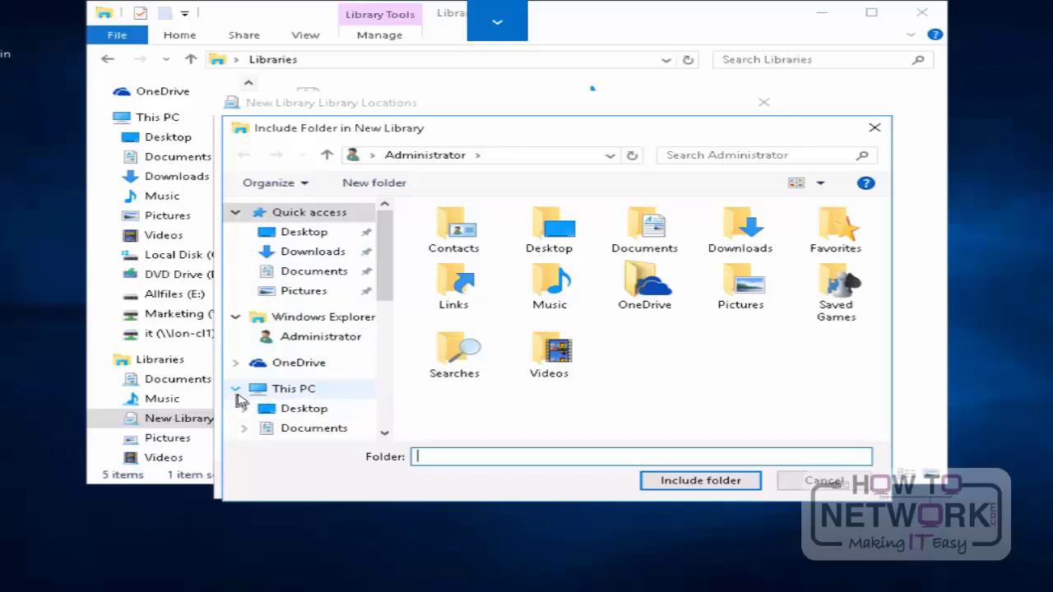
pyautogui.click(289, 391)
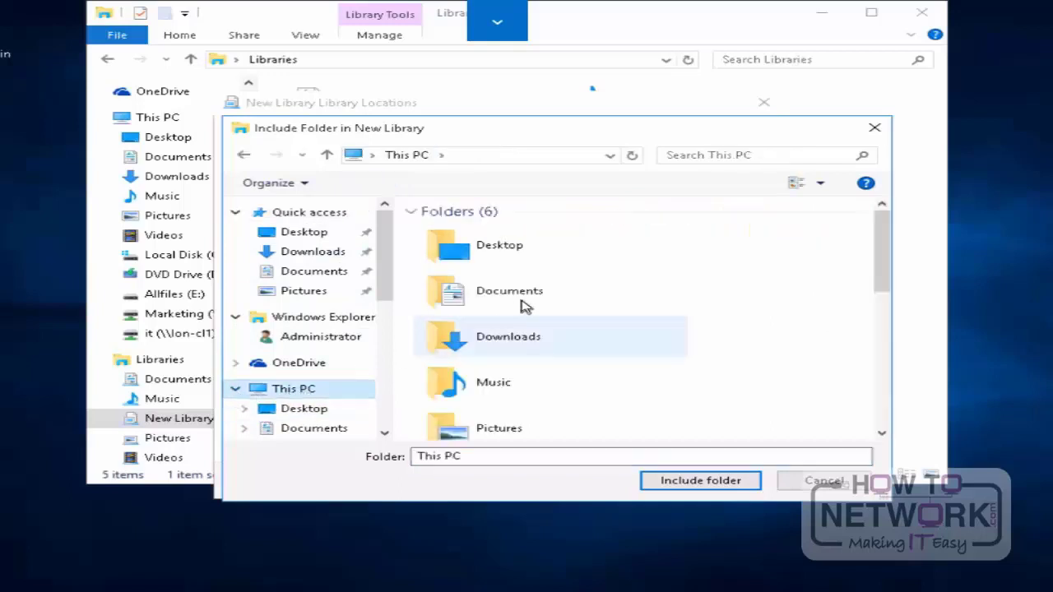
pyautogui.scroll(-5, 526, 306)
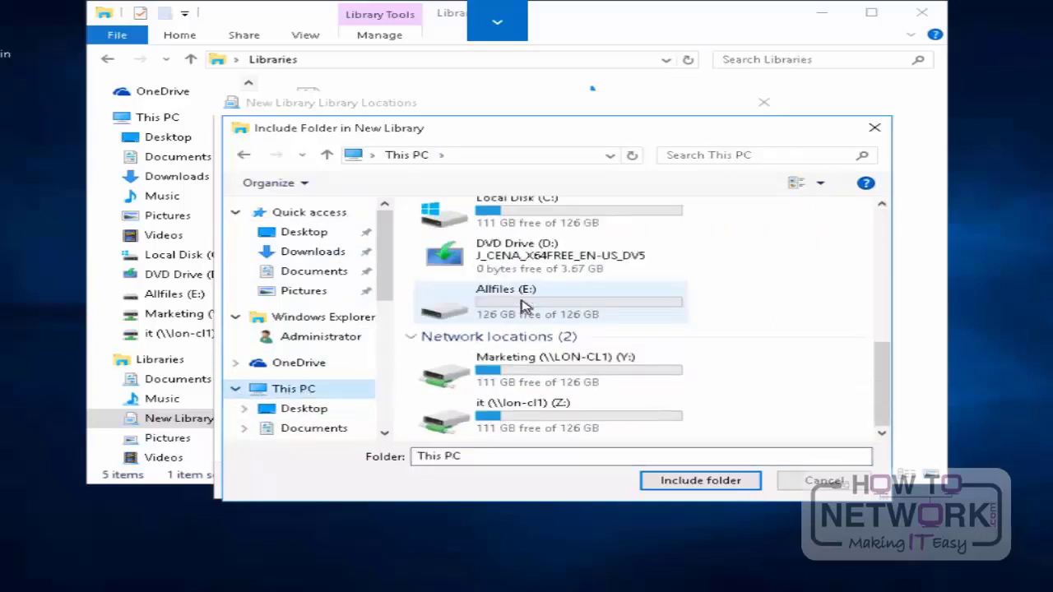
pyautogui.scroll(2, 527, 306)
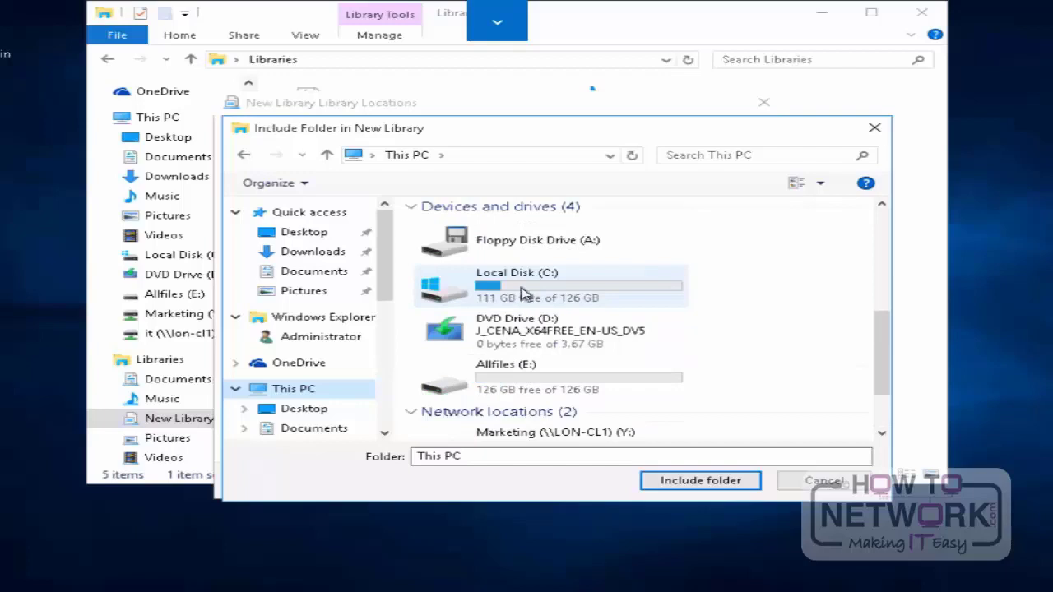
pyautogui.doubleClick(521, 289)
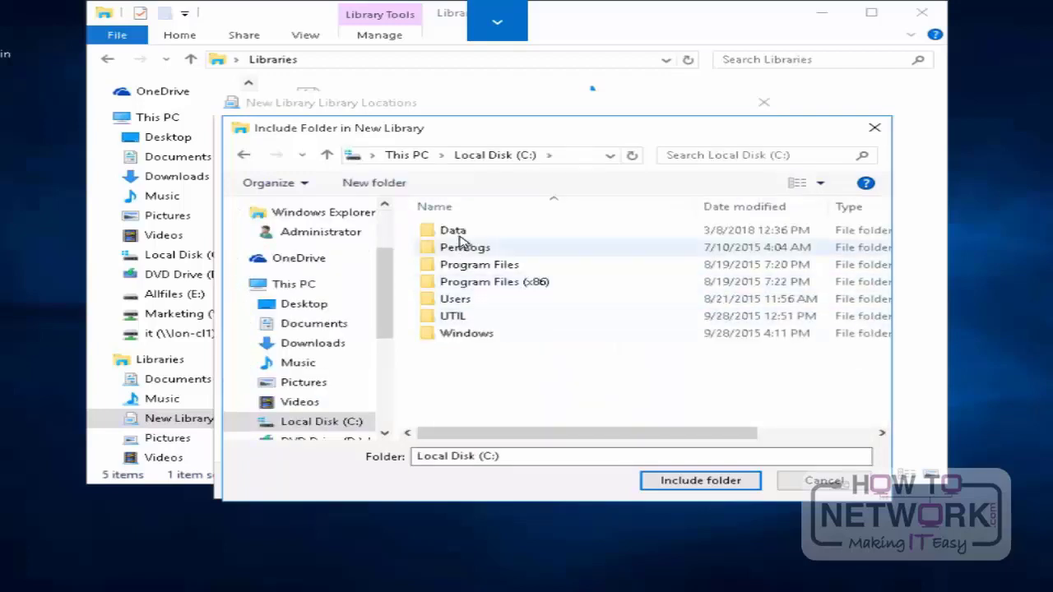
pyautogui.doubleClick(461, 234)
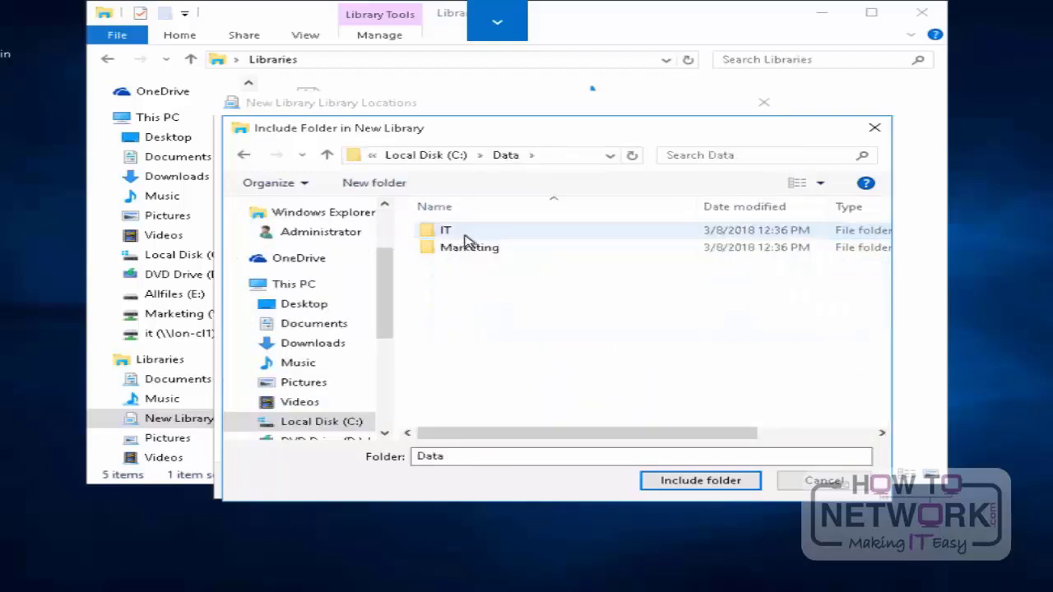
pyautogui.click(465, 234)
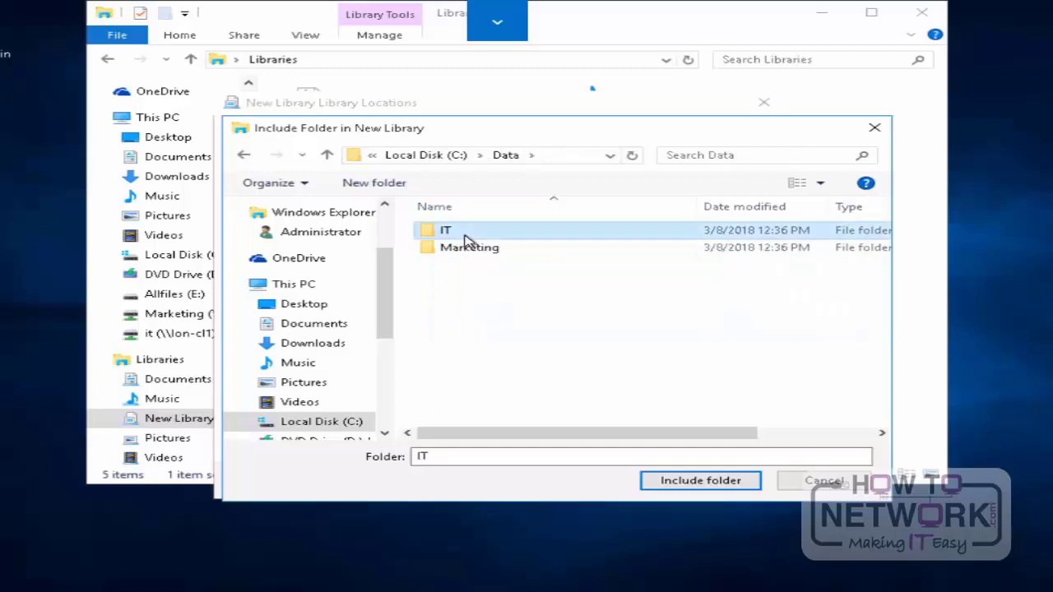
pyautogui.click(698, 483)
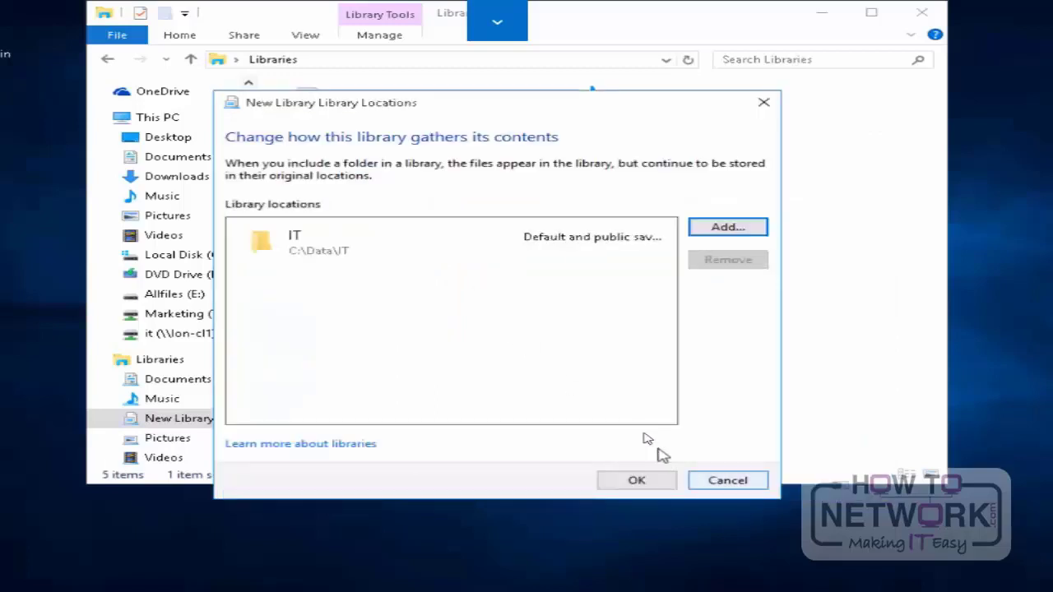
# Step: Include the C:\Data\Marketing folder as a second location of New Library and save the library locations
pyautogui.click(728, 226)
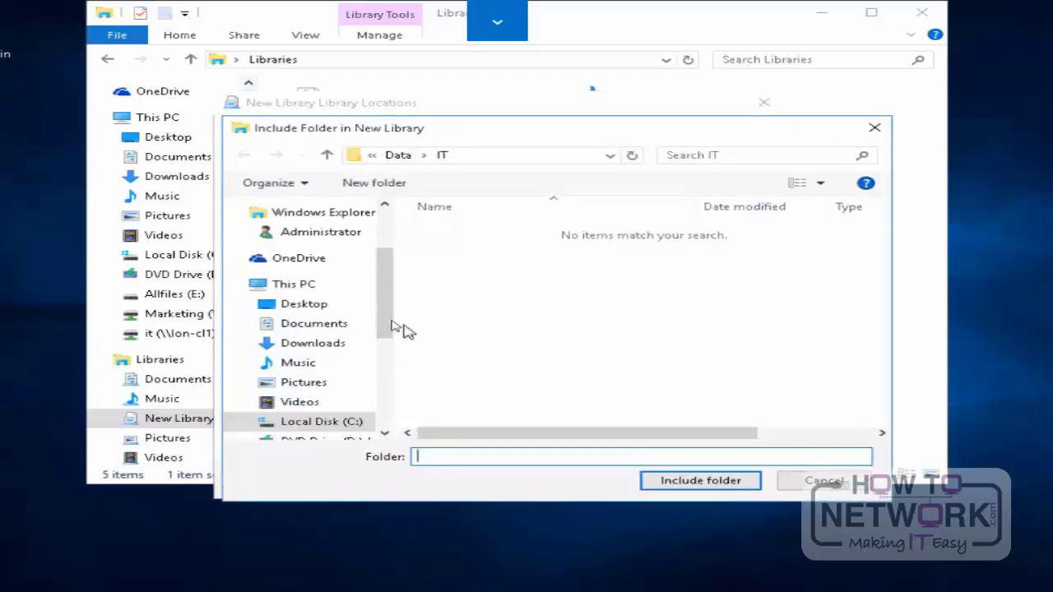
pyautogui.click(305, 304)
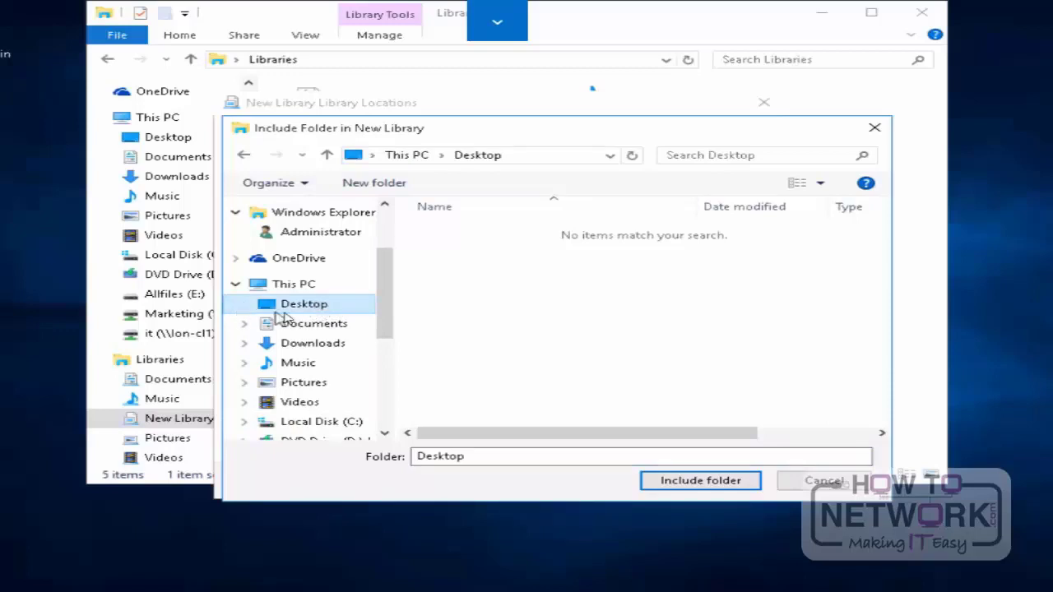
pyautogui.click(333, 332)
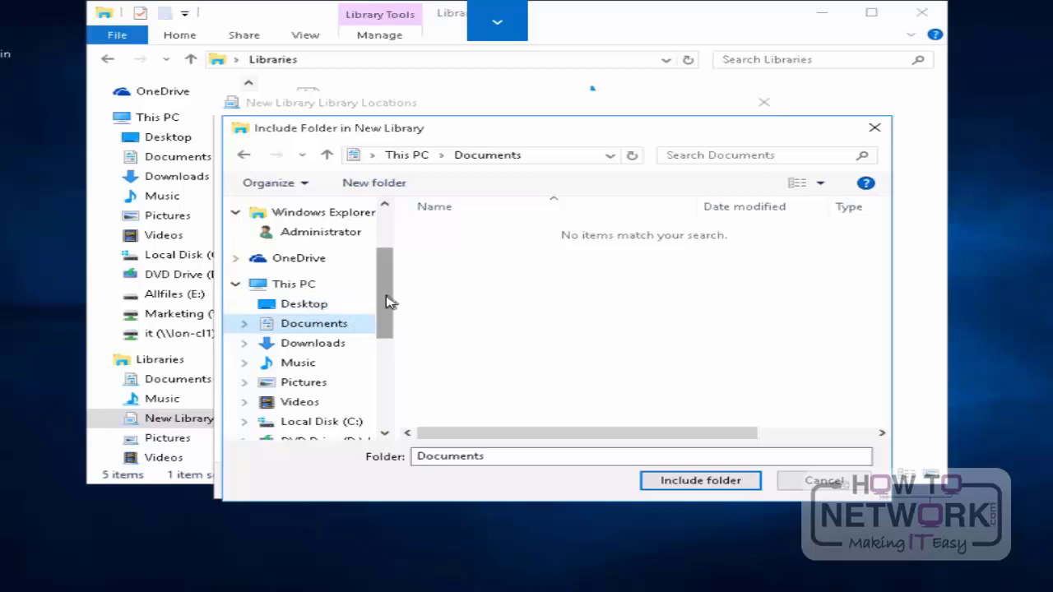
pyautogui.scroll(-2, 388, 302)
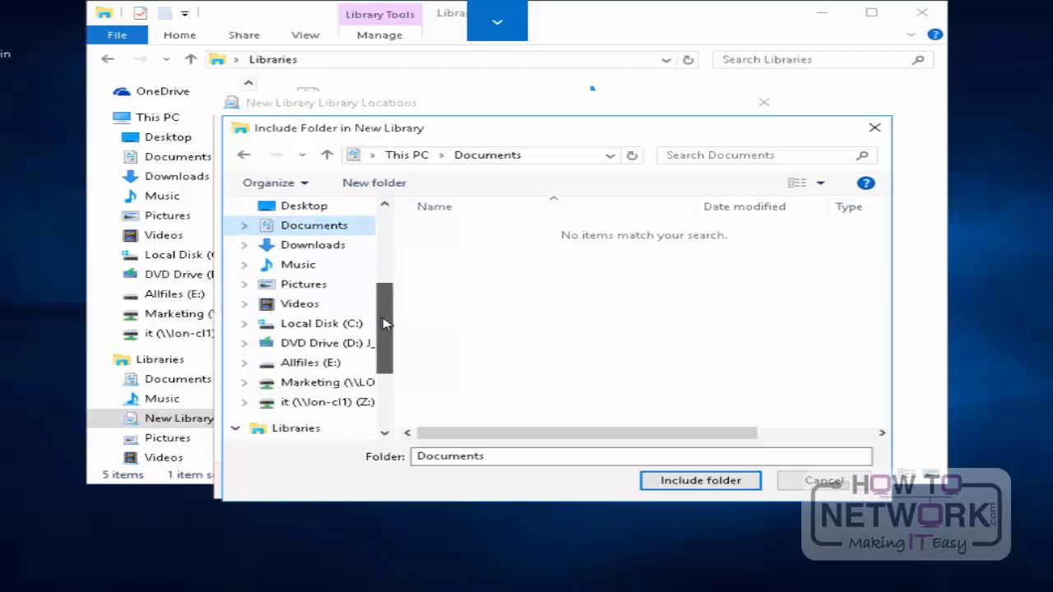
pyautogui.click(327, 324)
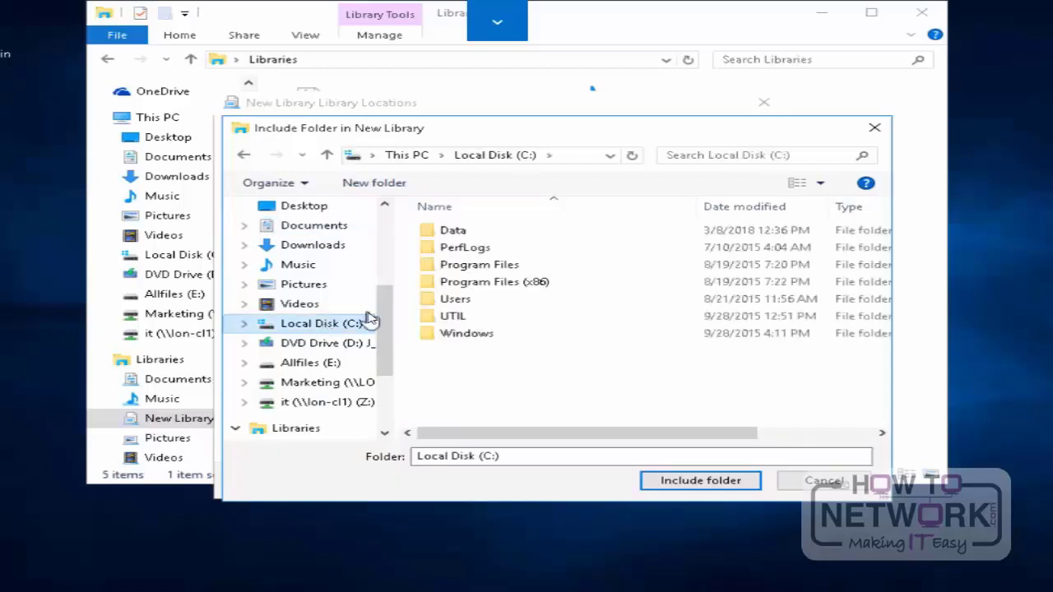
pyautogui.doubleClick(457, 233)
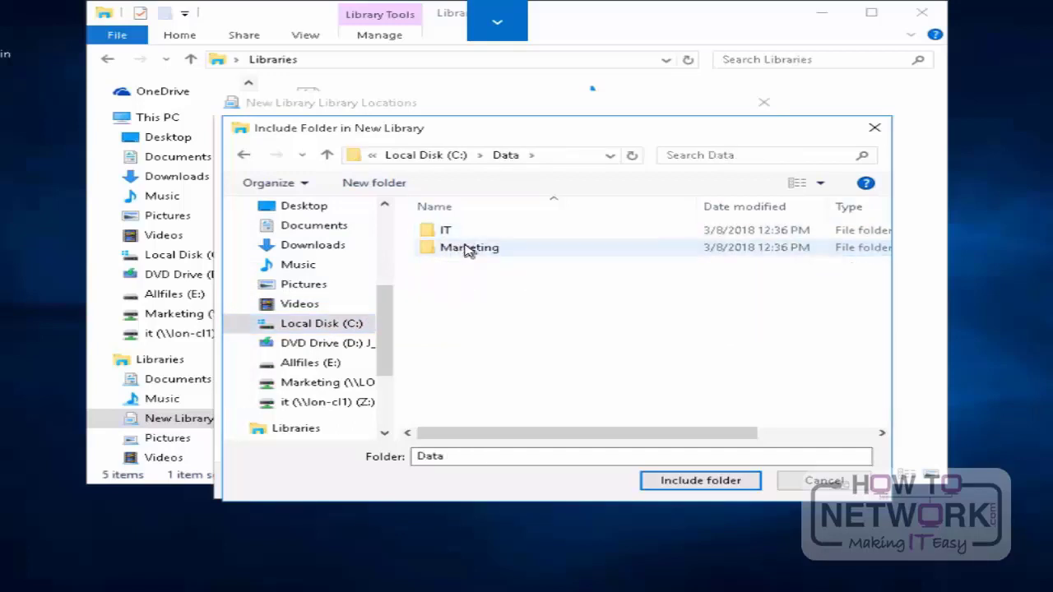
pyautogui.click(467, 249)
pyautogui.click(686, 479)
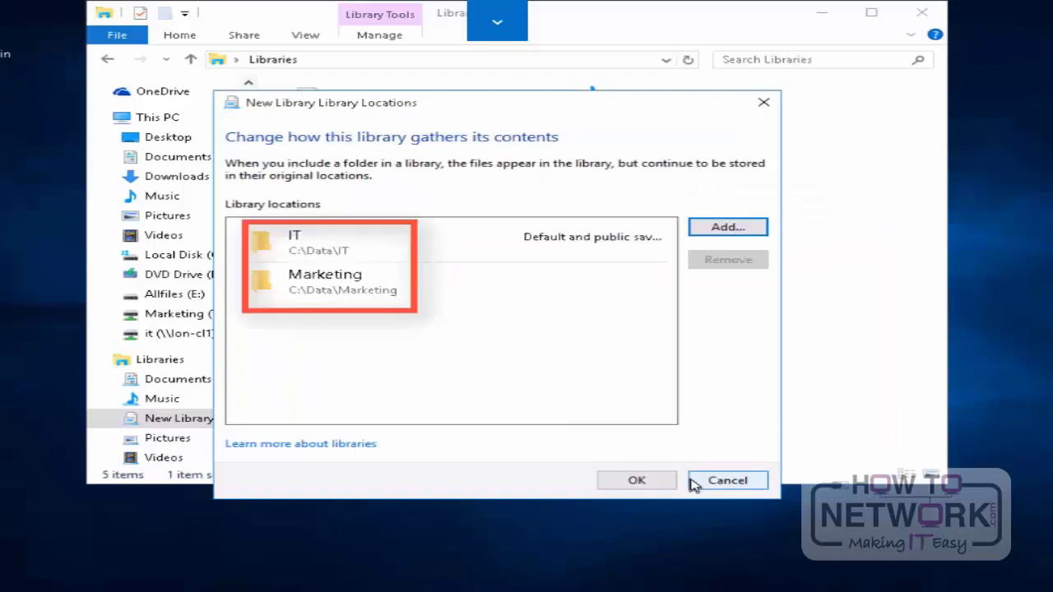
pyautogui.click(649, 483)
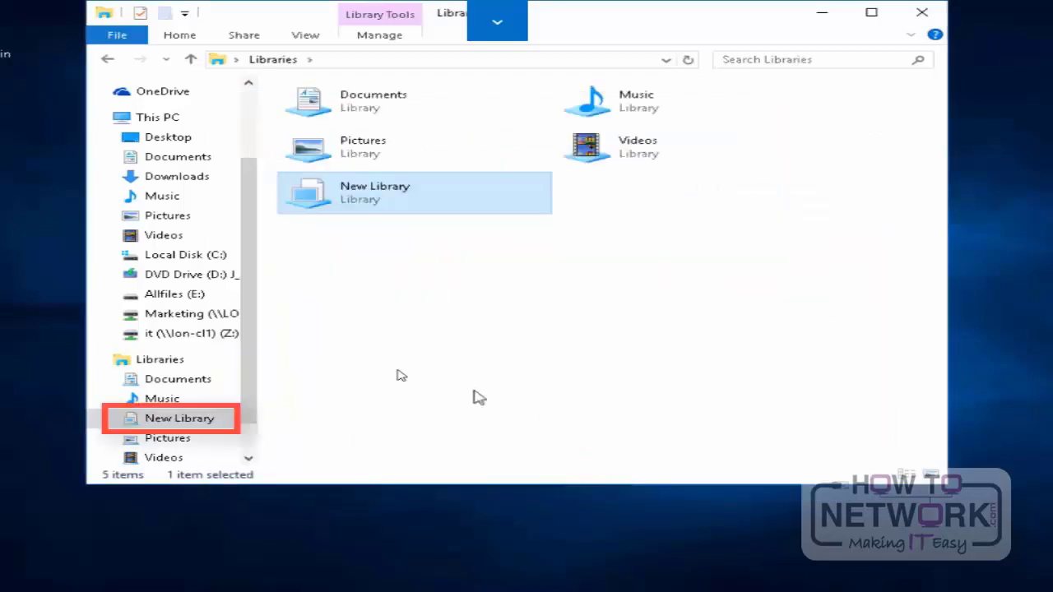
# Step: Expand and open New Library, and include the Desktop folder as another library location
pyautogui.click(117, 418)
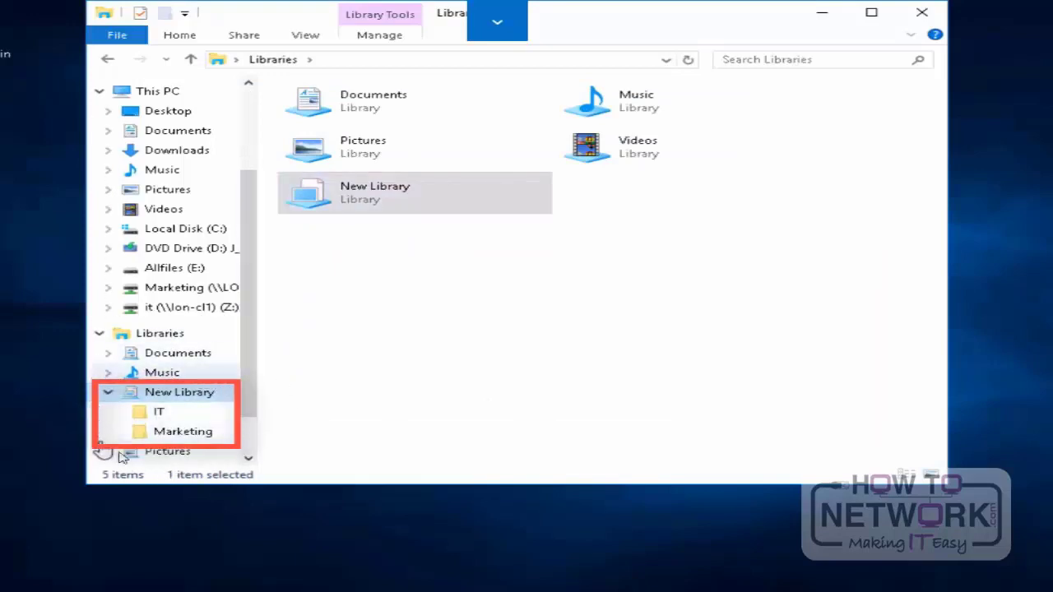
pyautogui.doubleClick(396, 205)
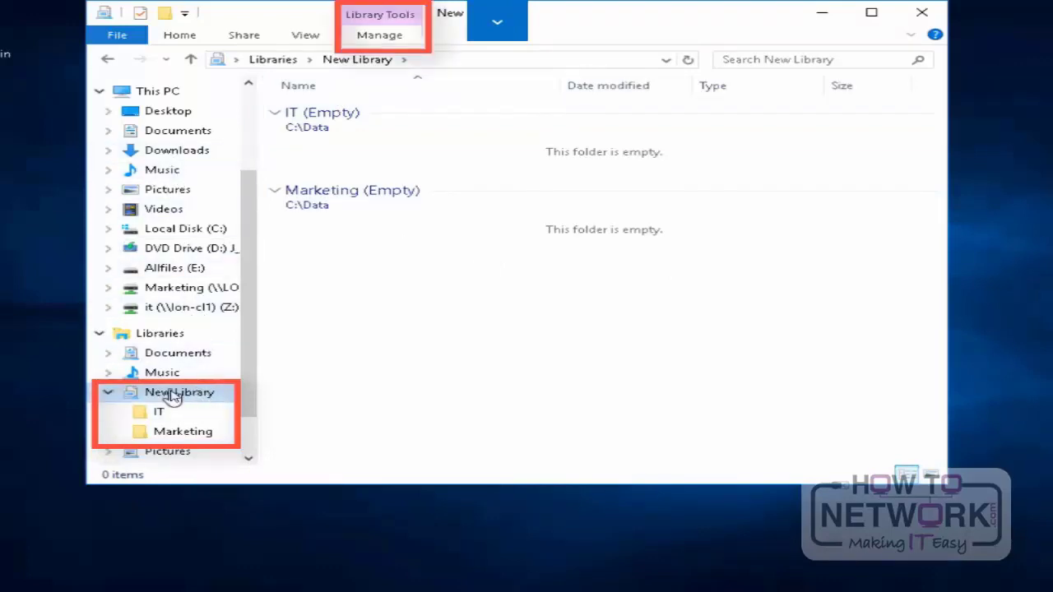
pyautogui.click(393, 38)
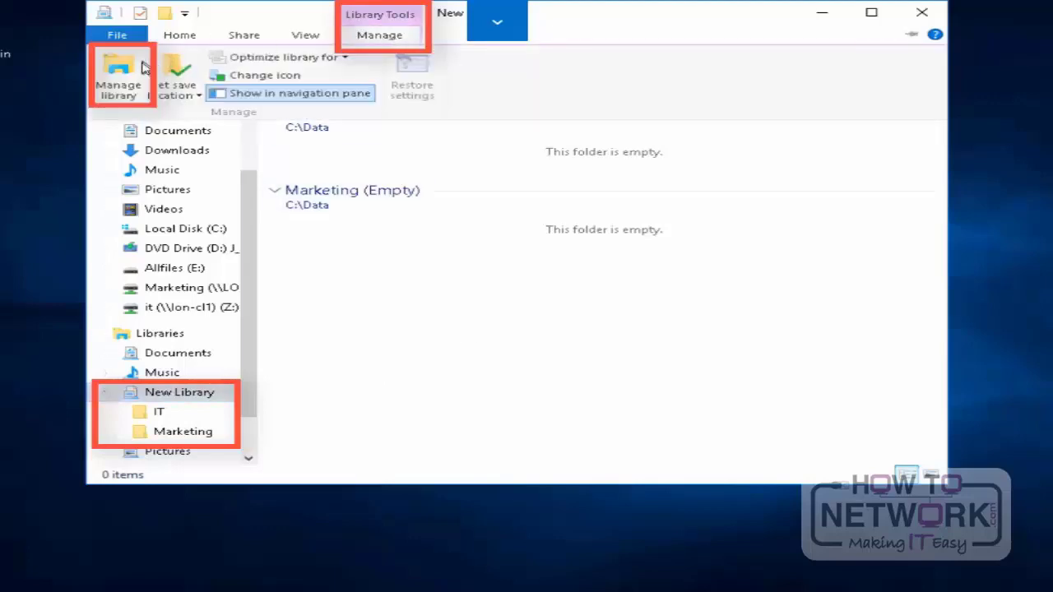
pyautogui.click(121, 76)
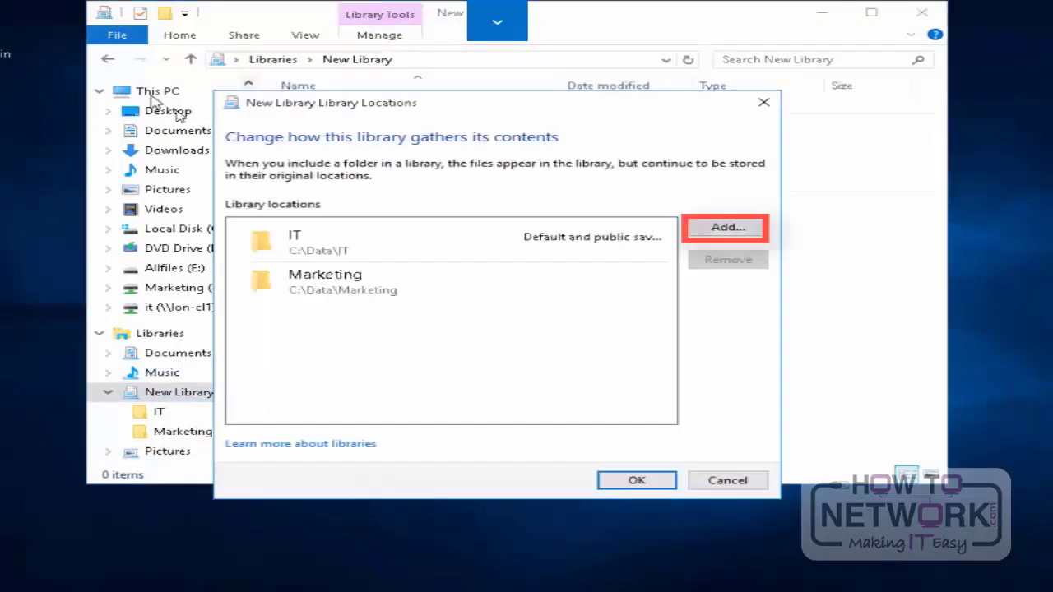
pyautogui.click(712, 230)
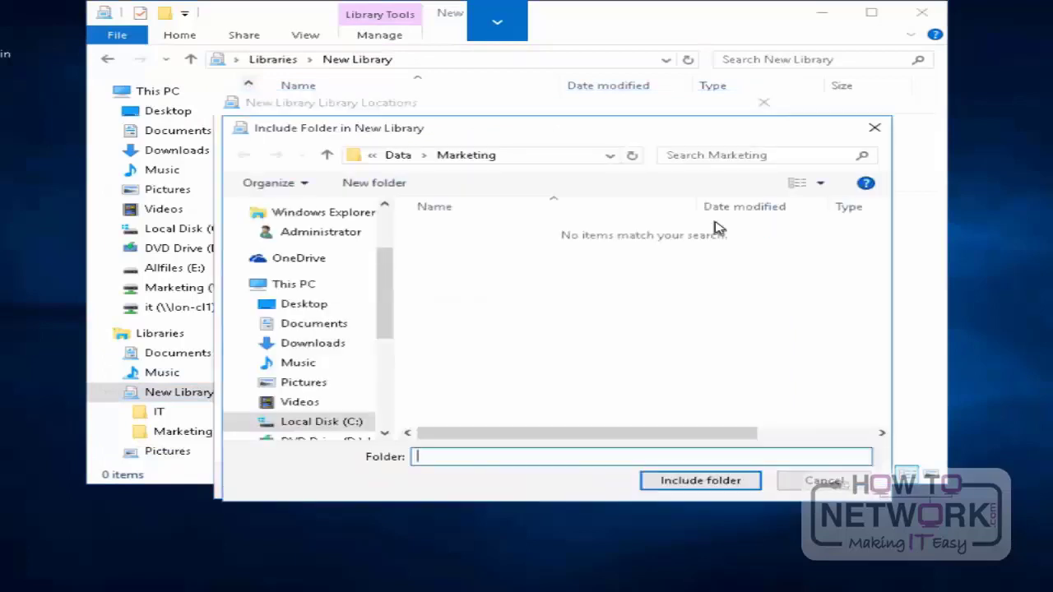
pyautogui.click(306, 304)
pyautogui.click(728, 486)
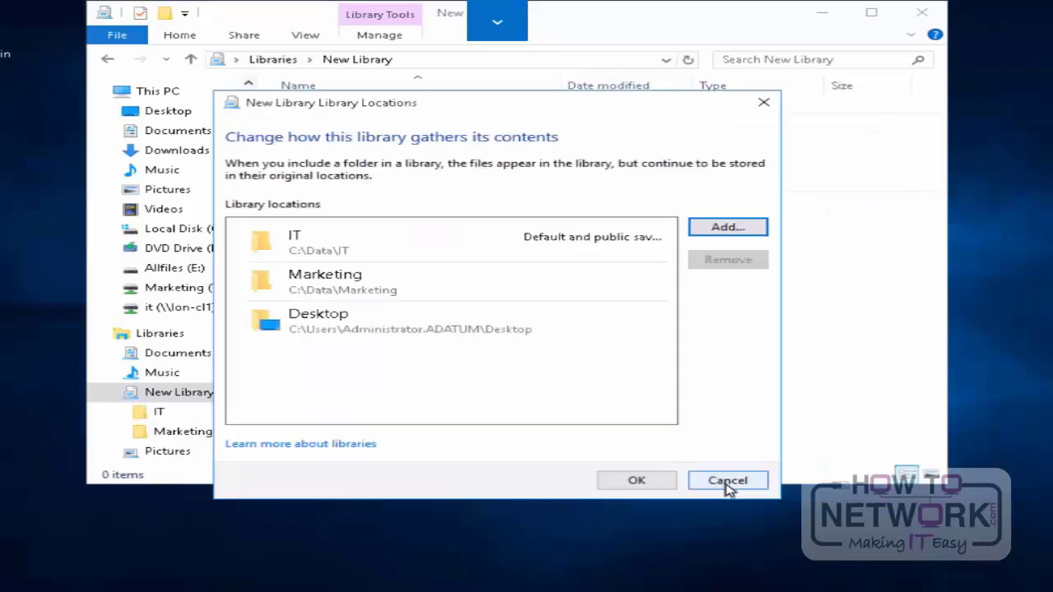
pyautogui.click(645, 487)
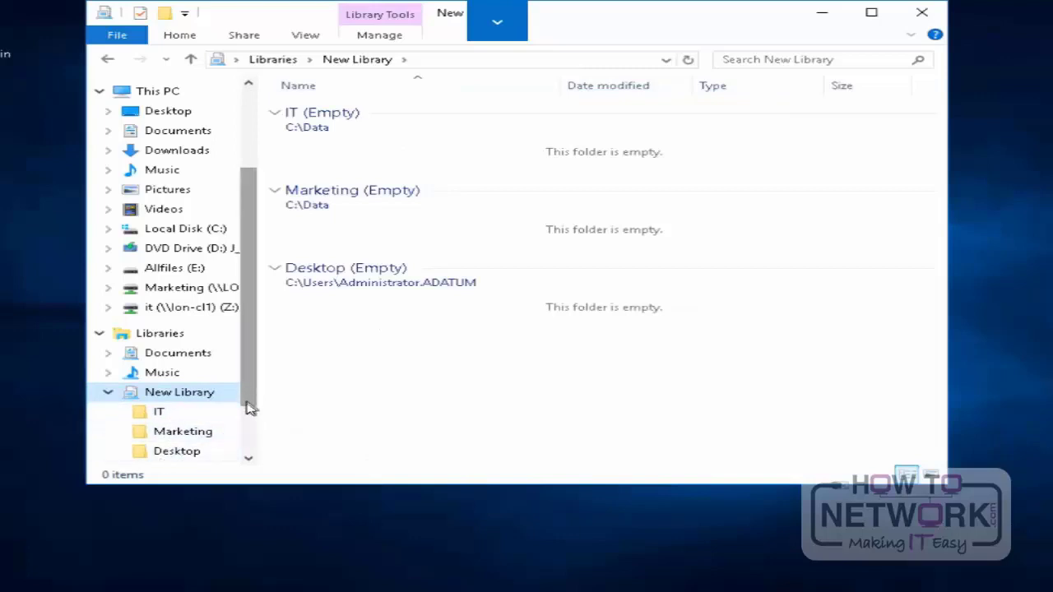
# Step: Change the icon of New Library to the yellow star from SHELL32.dll
pyautogui.moveTo(247, 403); pyautogui.dragTo(247, 411)
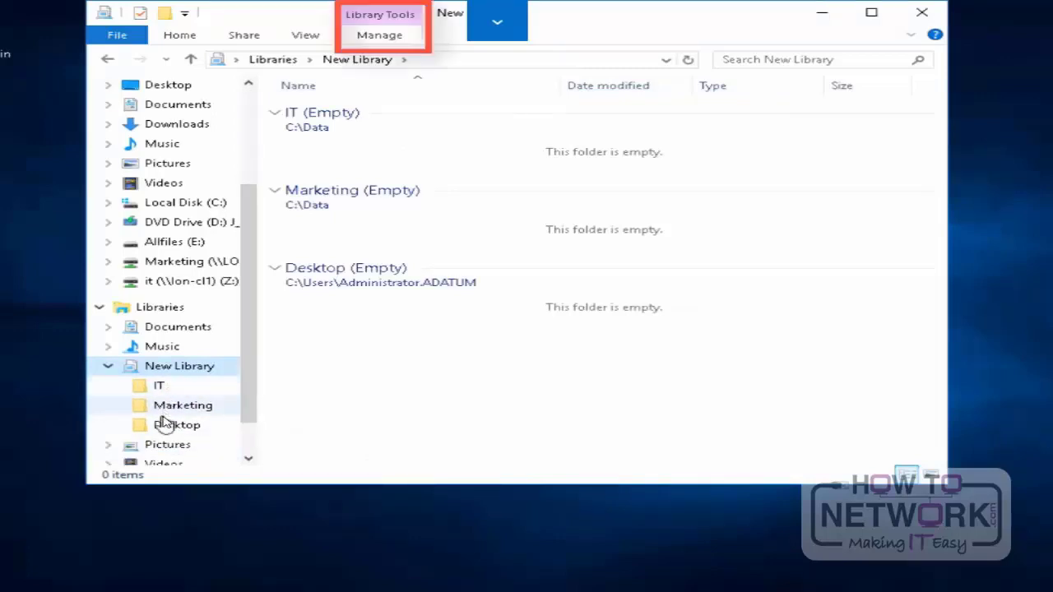
pyautogui.click(364, 37)
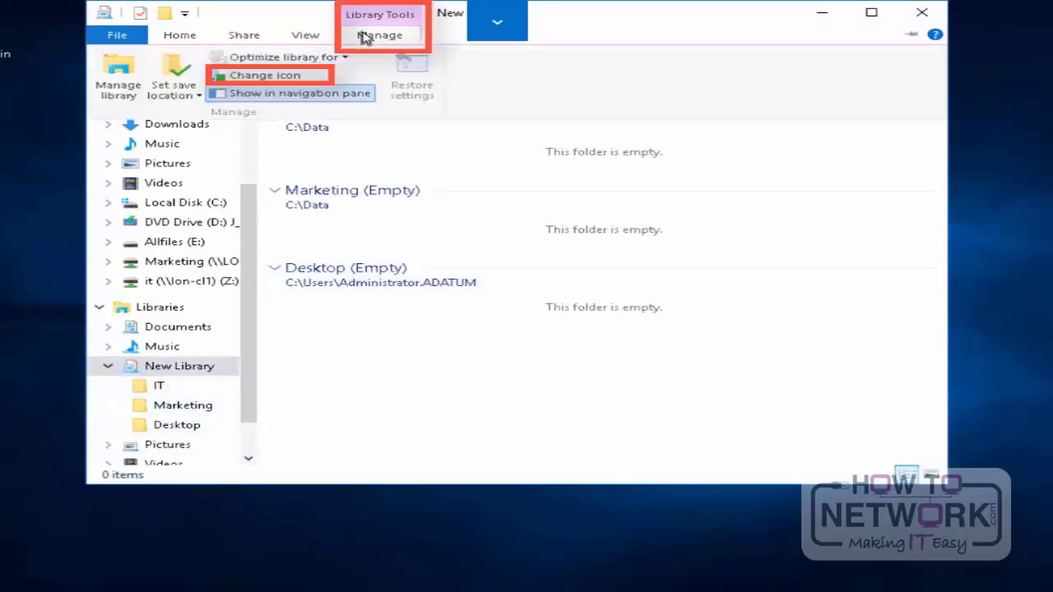
pyautogui.click(278, 77)
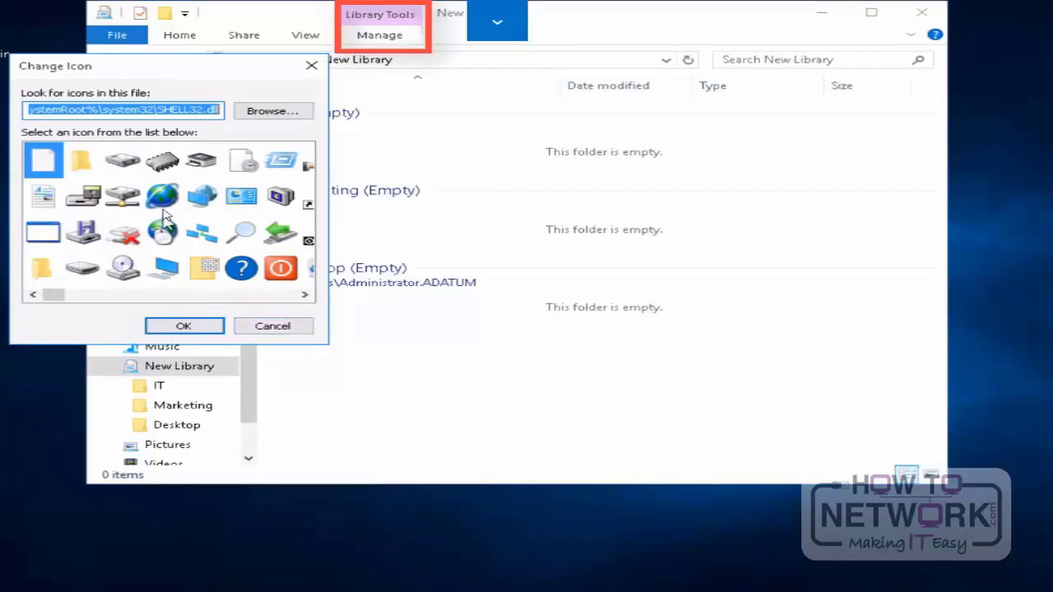
pyautogui.moveTo(55, 297); pyautogui.dragTo(78, 300)
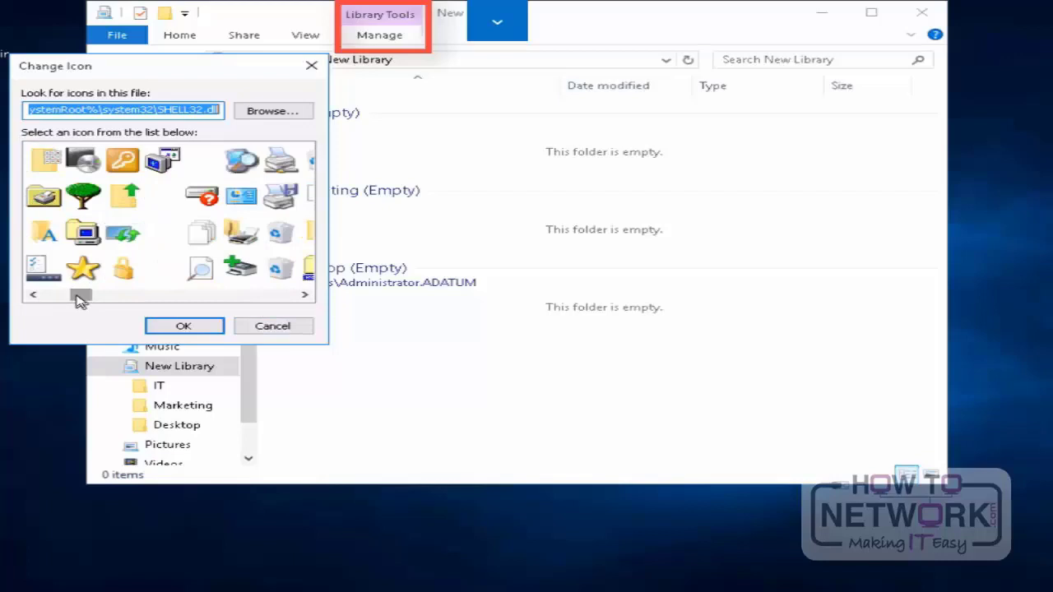
pyautogui.click(83, 268)
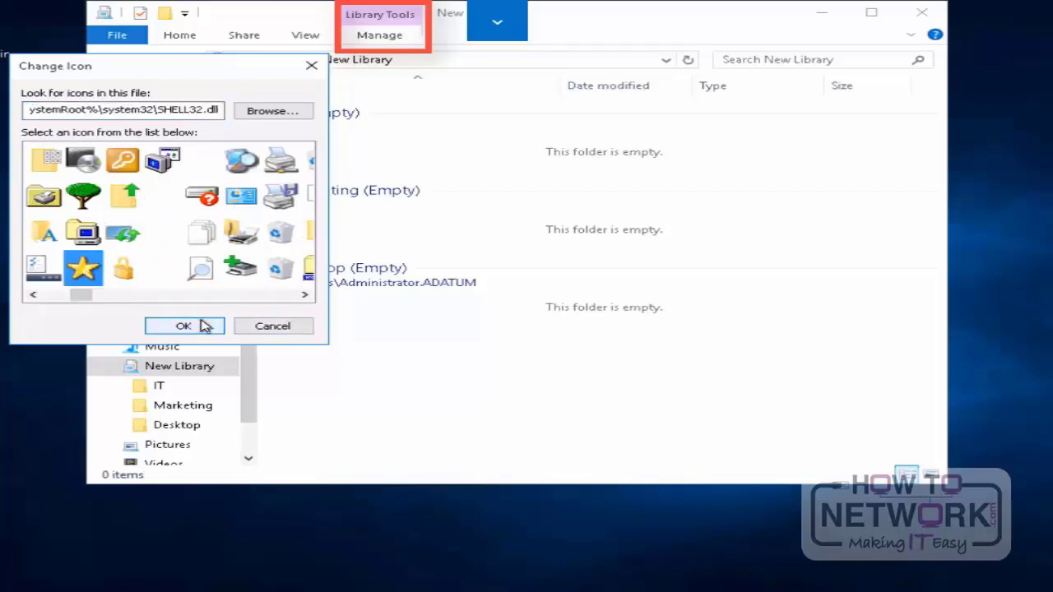
pyautogui.click(184, 326)
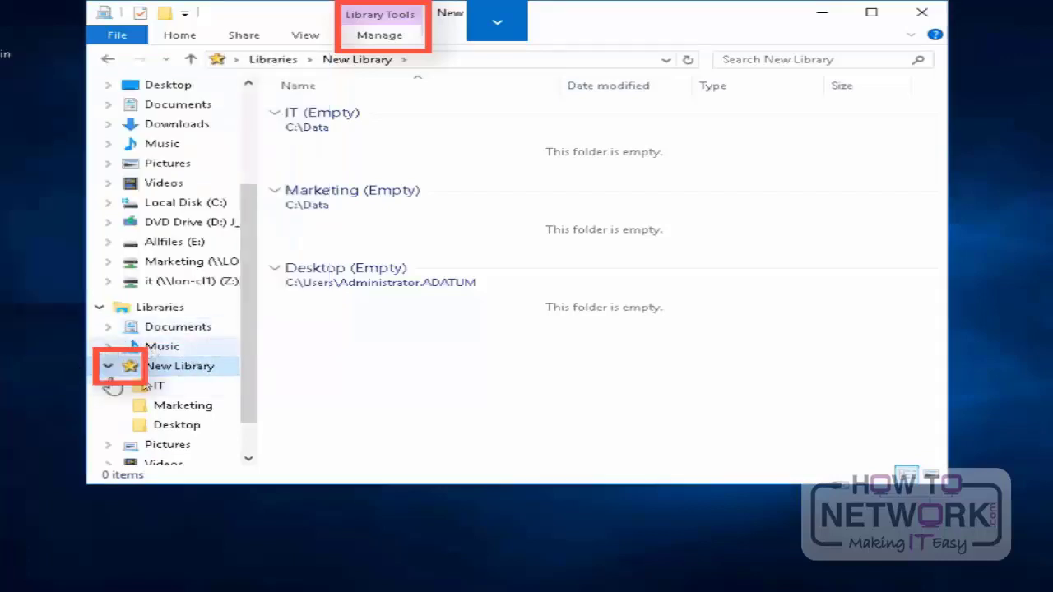
# Step: Review the content types New Library can be optimized for and close the File Explorer window
pyautogui.click(369, 39)
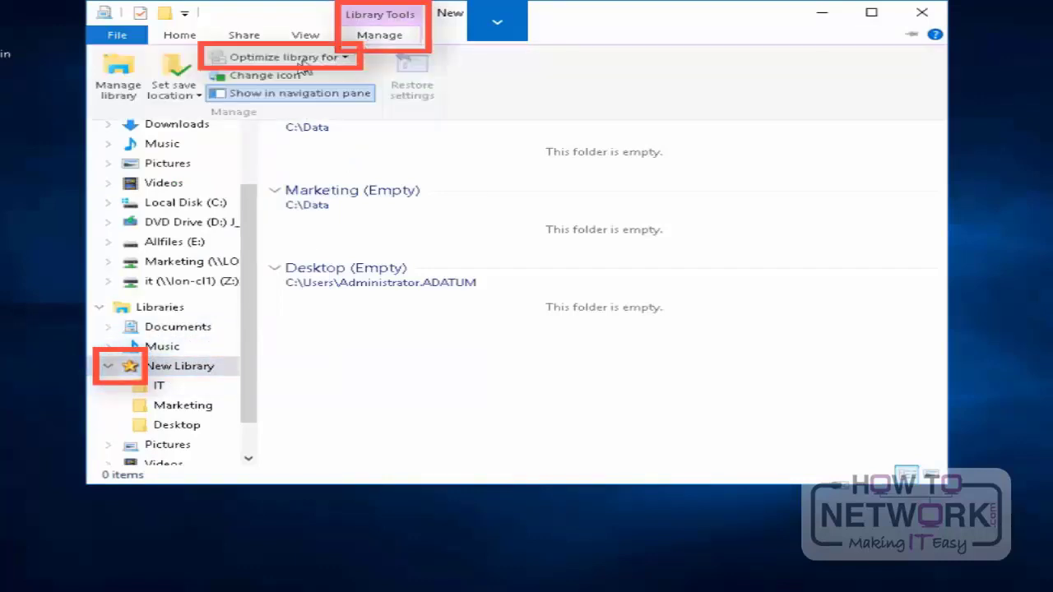
pyautogui.click(337, 59)
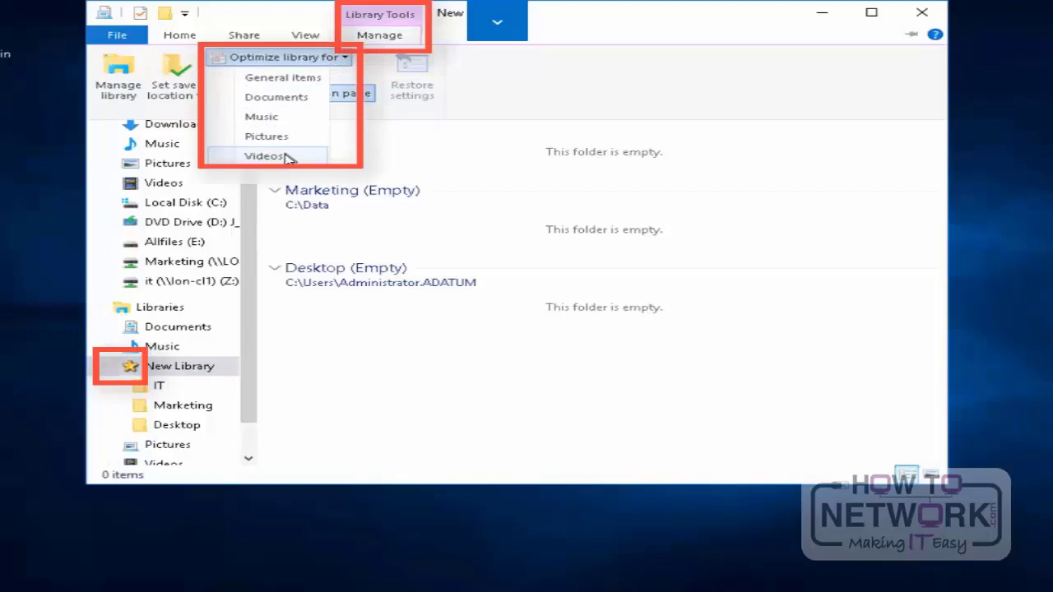
pyautogui.click(936, 16)
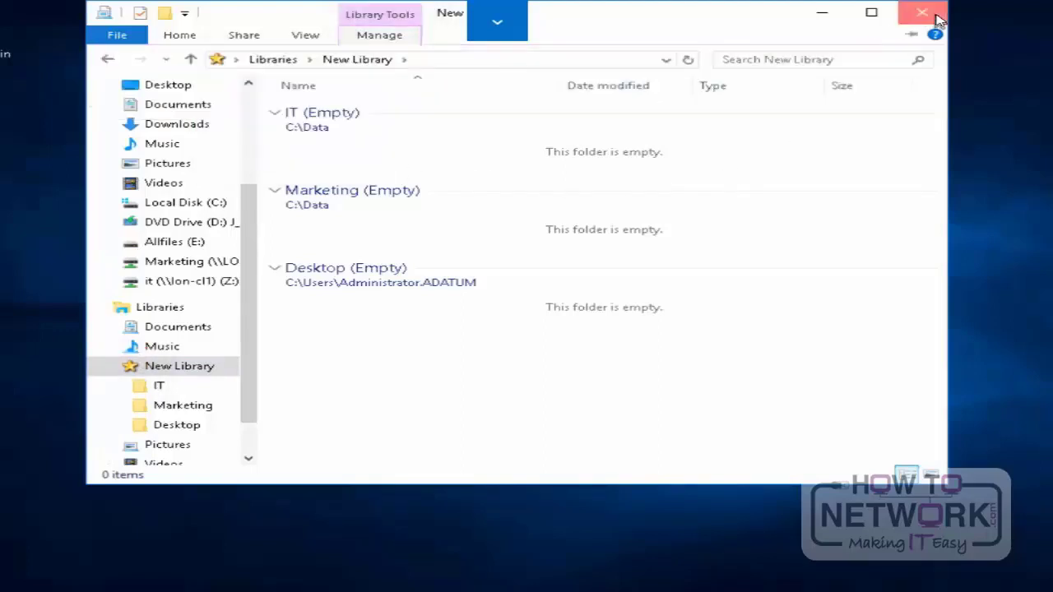
# Step: Close the New Library window and open the Services console from Administrative Tools in Control Panel
pyautogui.click(938, 18)
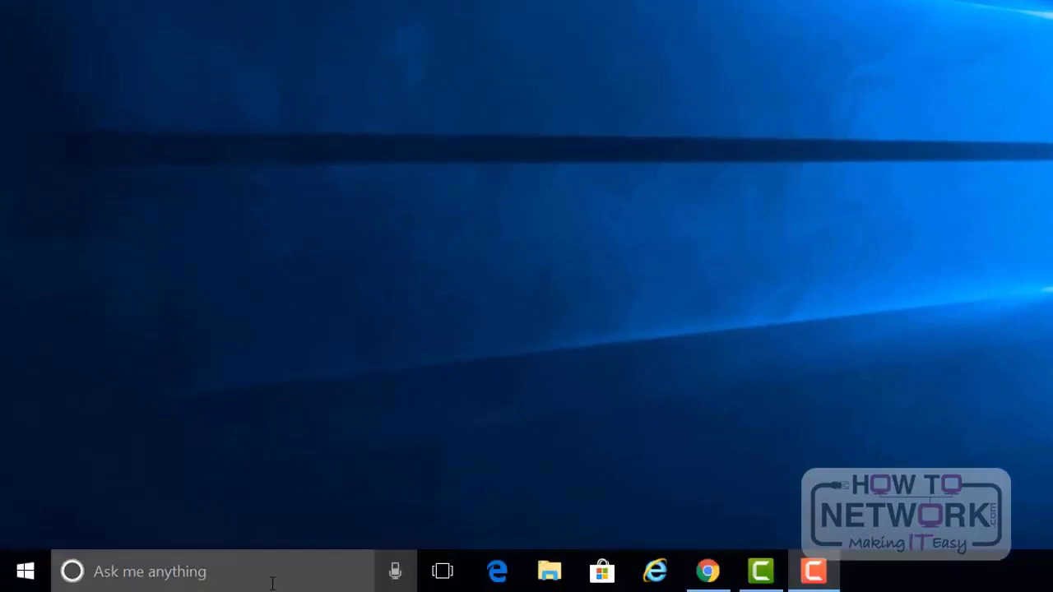
pyautogui.click(272, 583)
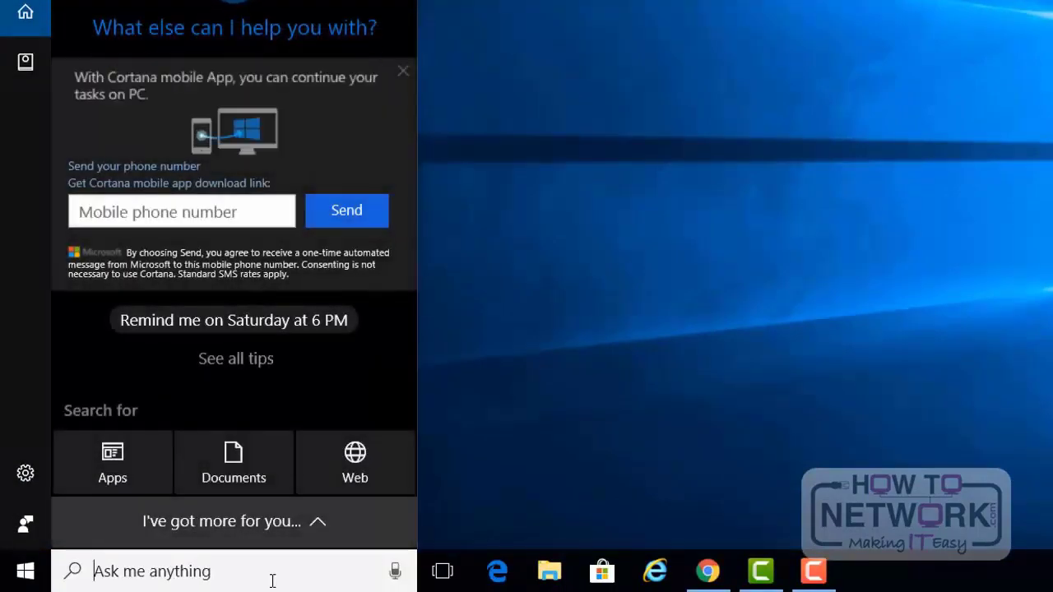
pyautogui.write('cpnt')
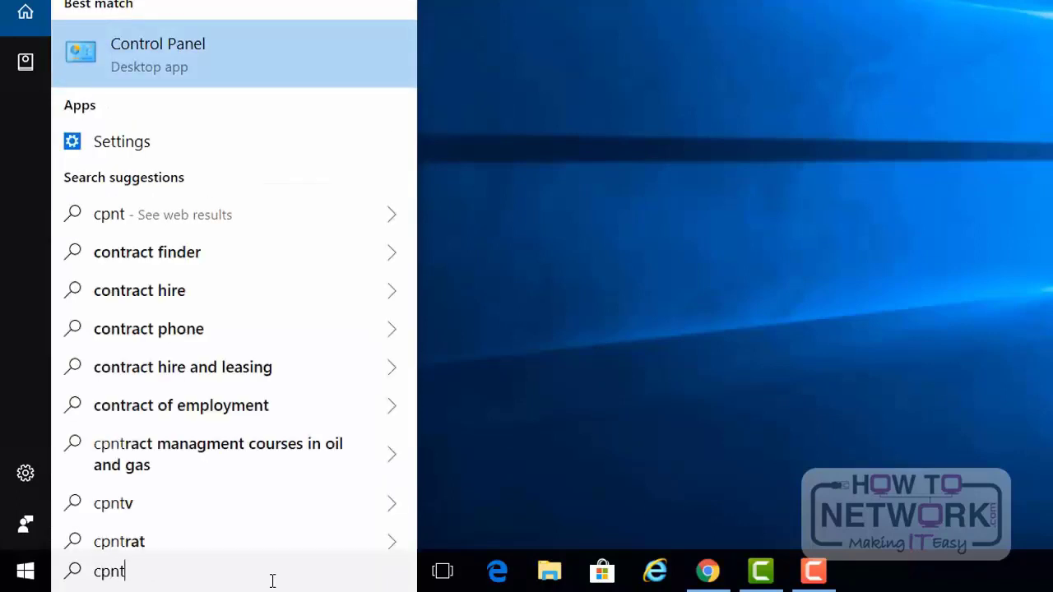
pyautogui.click(244, 66)
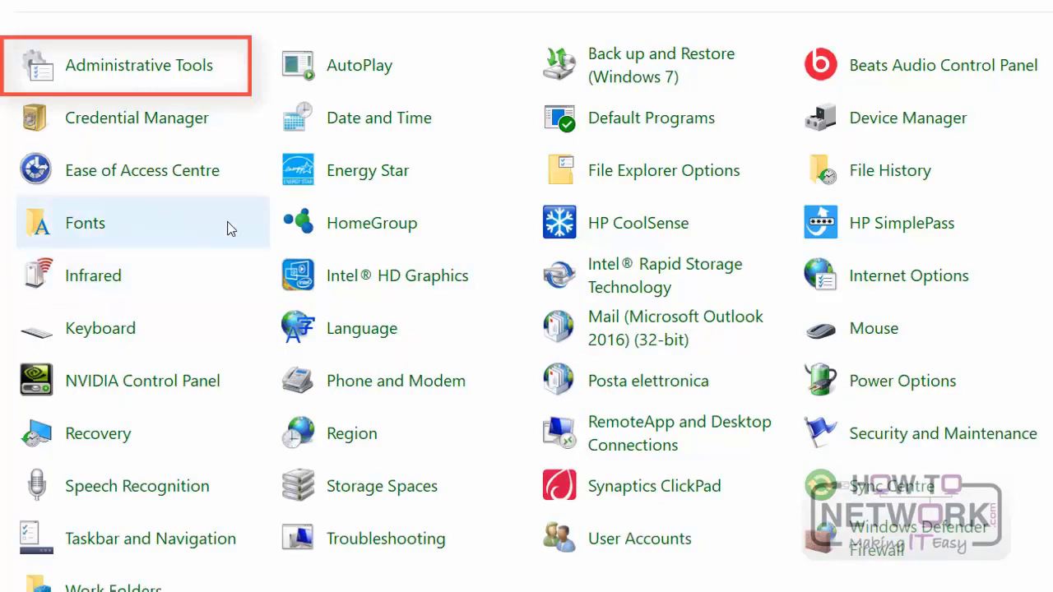
pyautogui.click(192, 75)
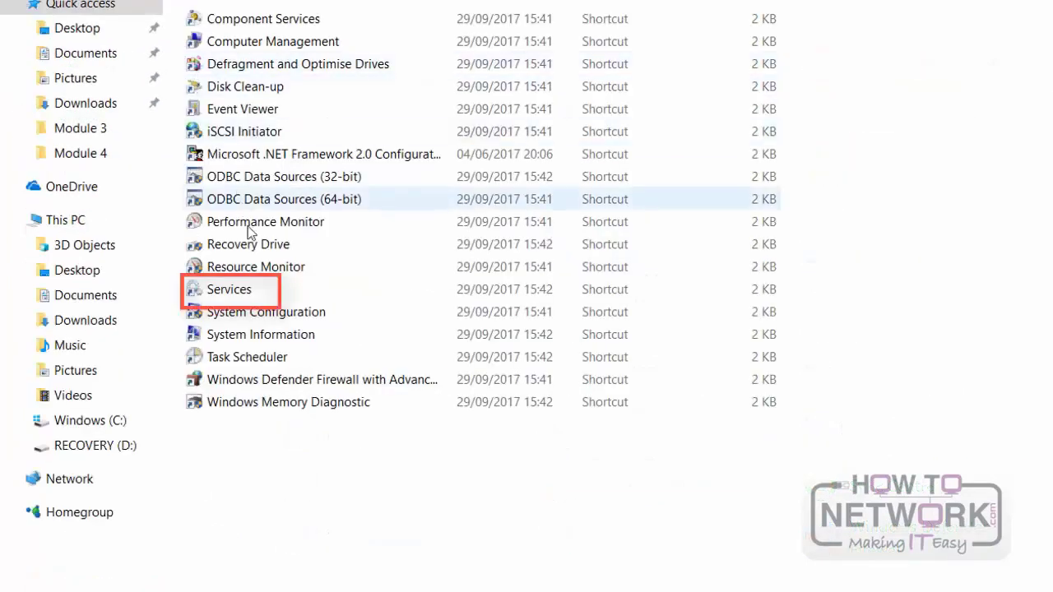
pyautogui.click(251, 291)
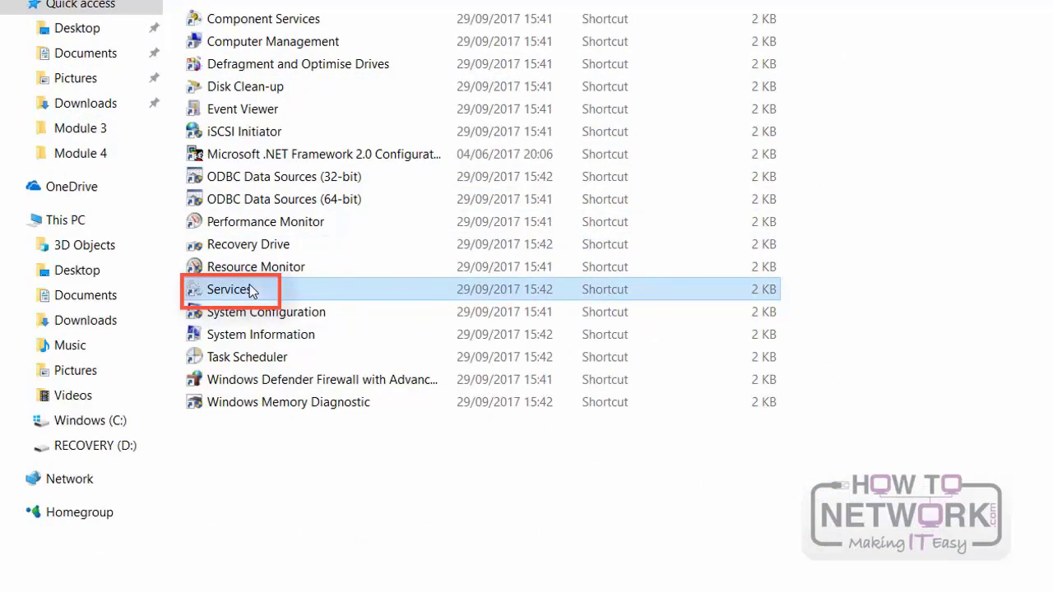
pyautogui.doubleClick(251, 291)
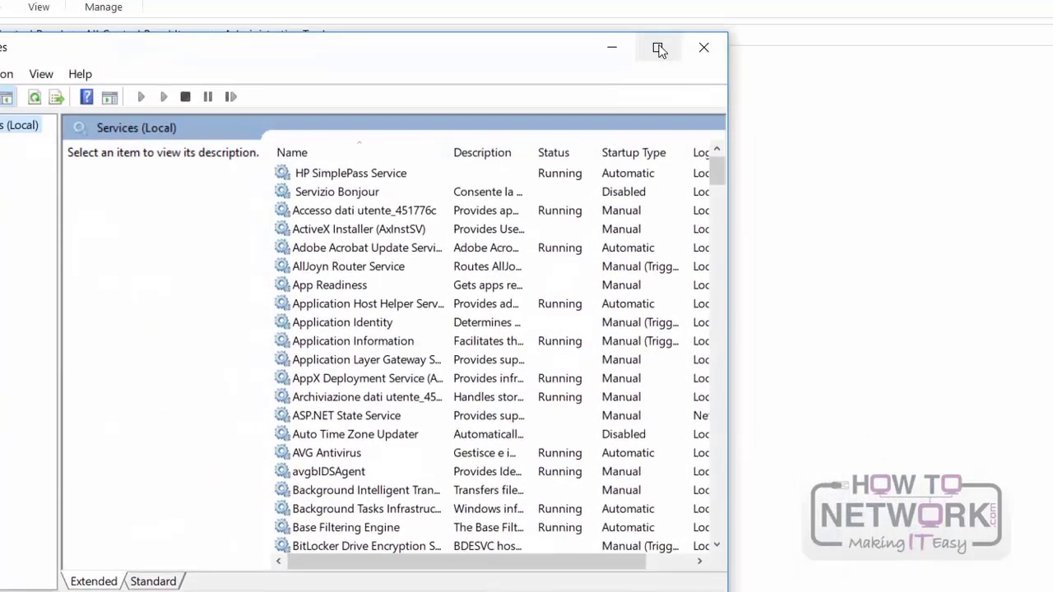
# Step: Enlarge the Services window, browse the list of local services and select the Plug and Play service
pyautogui.click(661, 50)
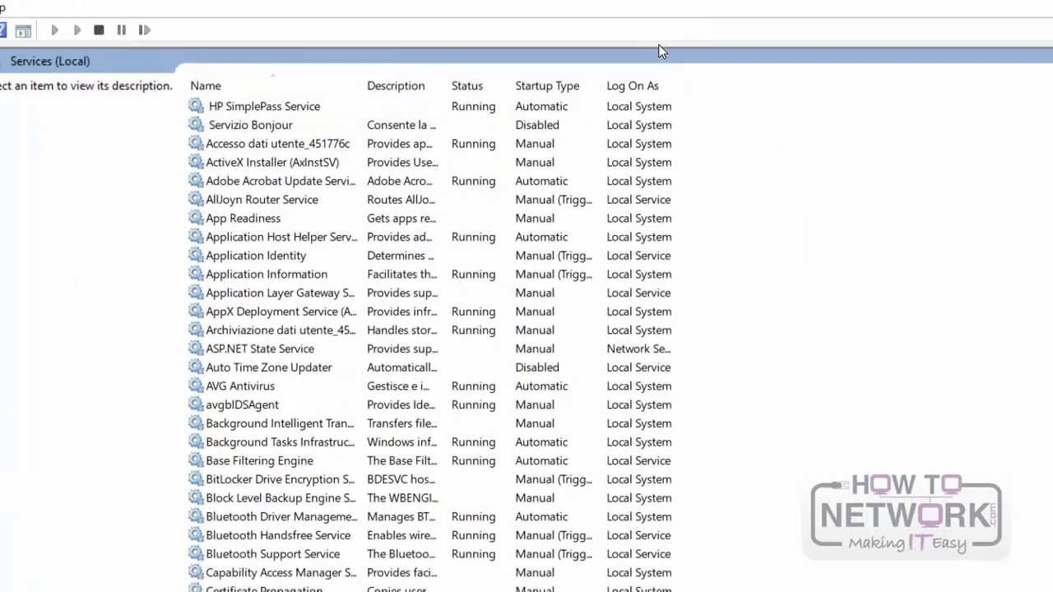
pyautogui.scroll(-6, 401, 293)
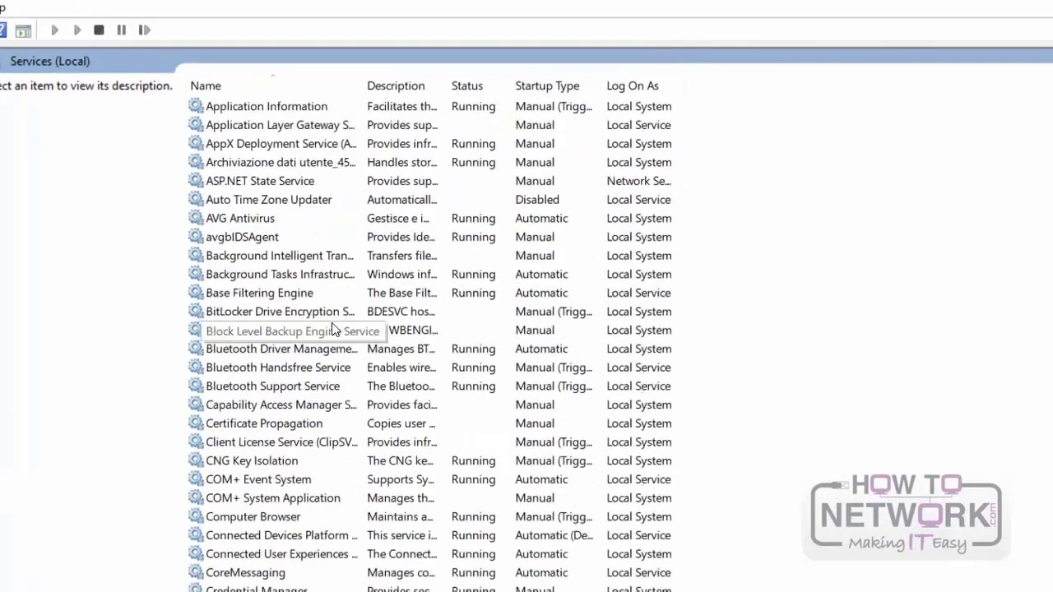
pyautogui.scroll(-14, 333, 332)
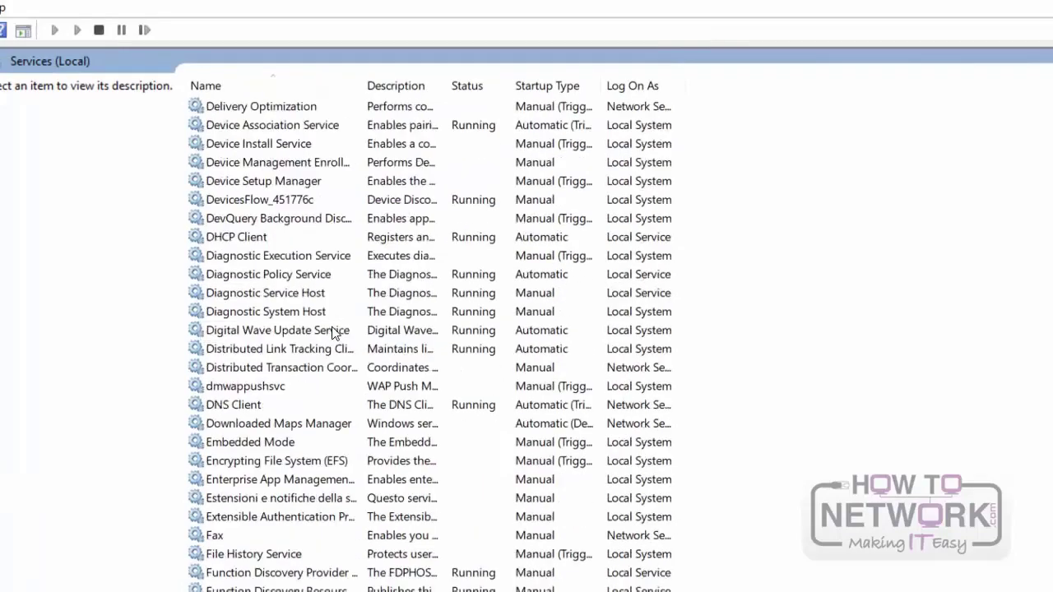
pyautogui.scroll(-17, 333, 331)
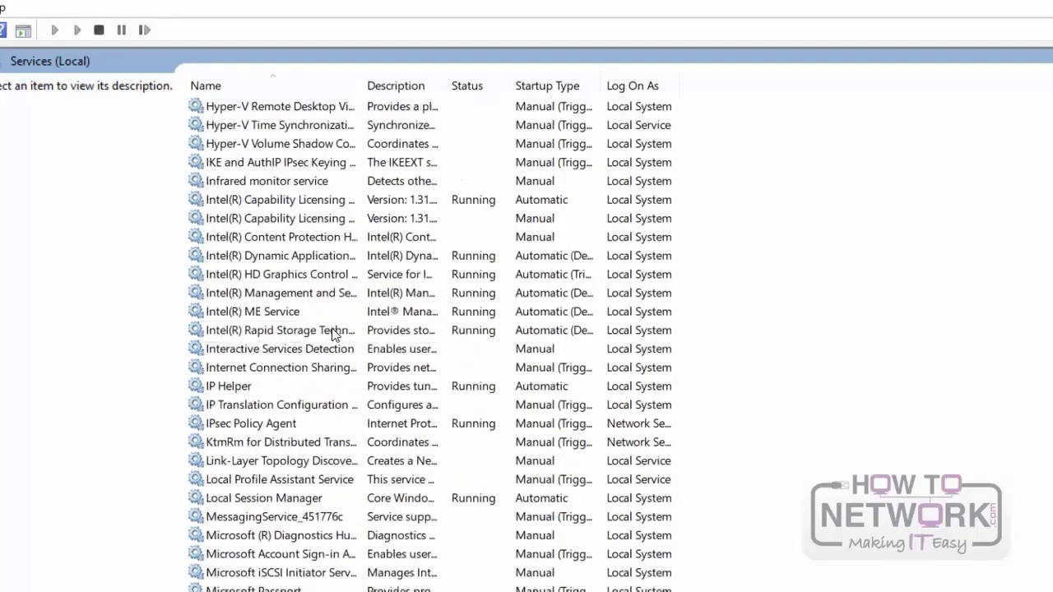
pyautogui.scroll(-8, 333, 331)
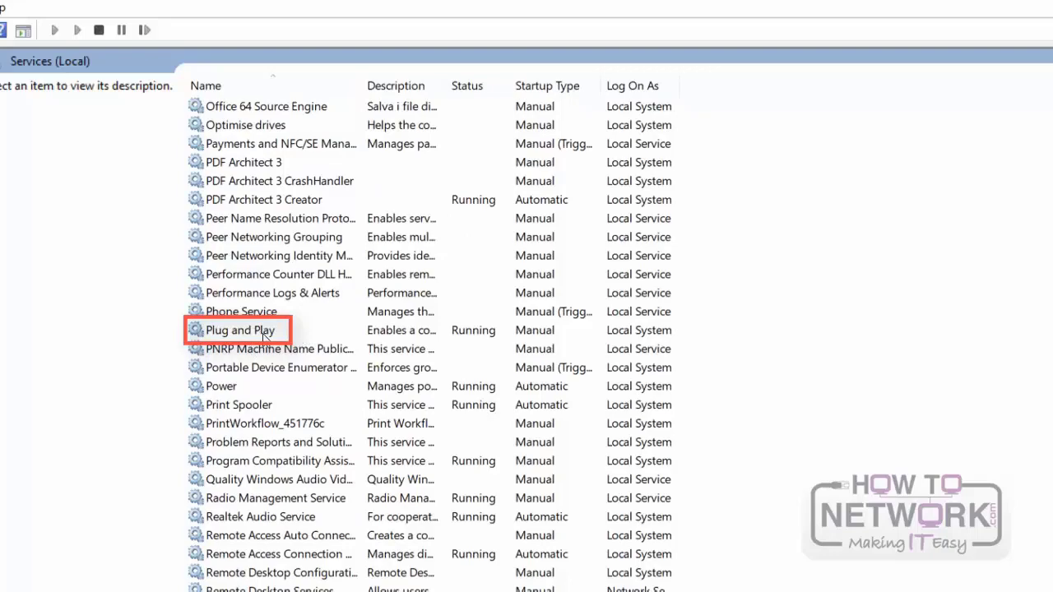
pyautogui.click(262, 332)
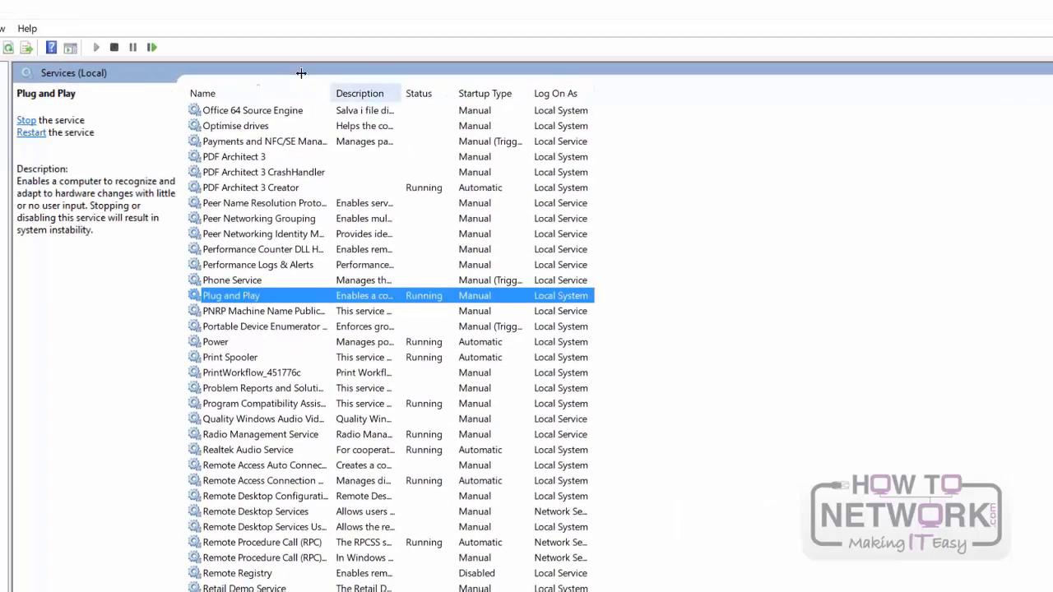
# Step: Widen the Description and Name columns of the services list to fit their full text
pyautogui.moveTo(402, 93); pyautogui.dragTo(984, 159)
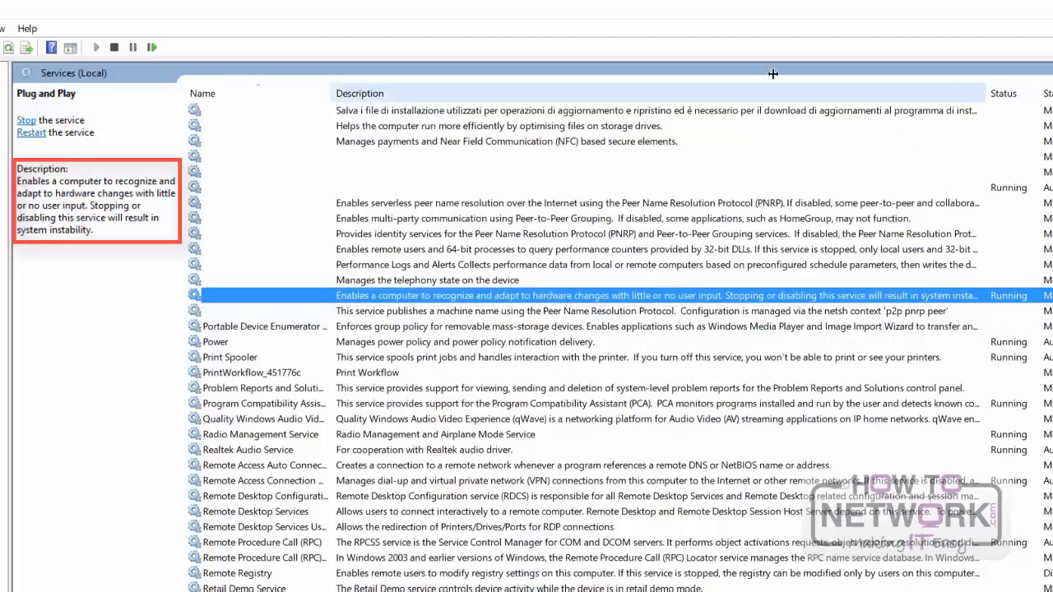
pyautogui.doubleClick(986, 93)
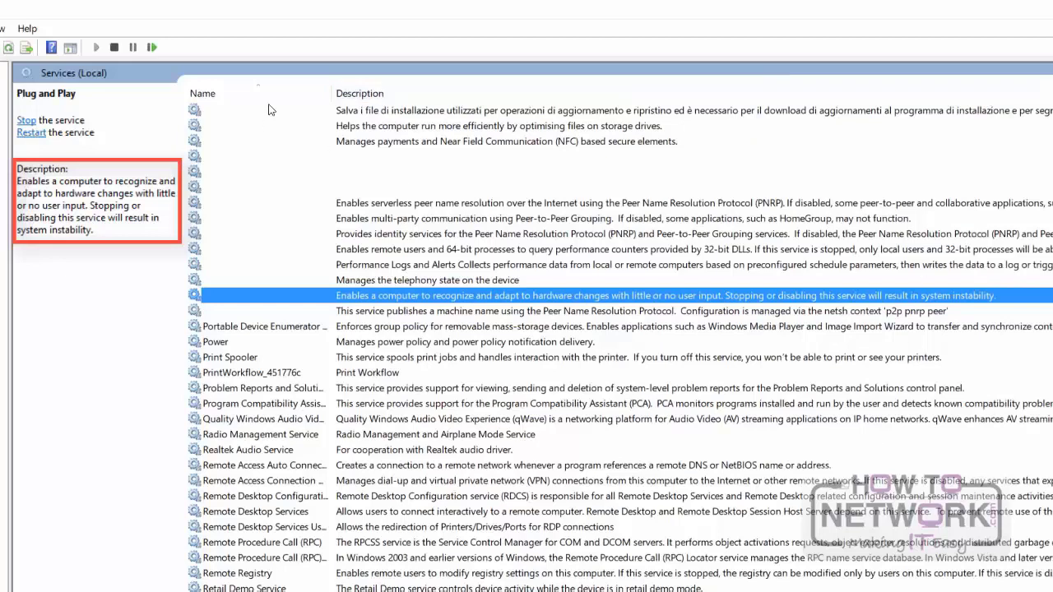
pyautogui.moveTo(333, 93); pyautogui.dragTo(455, 93)
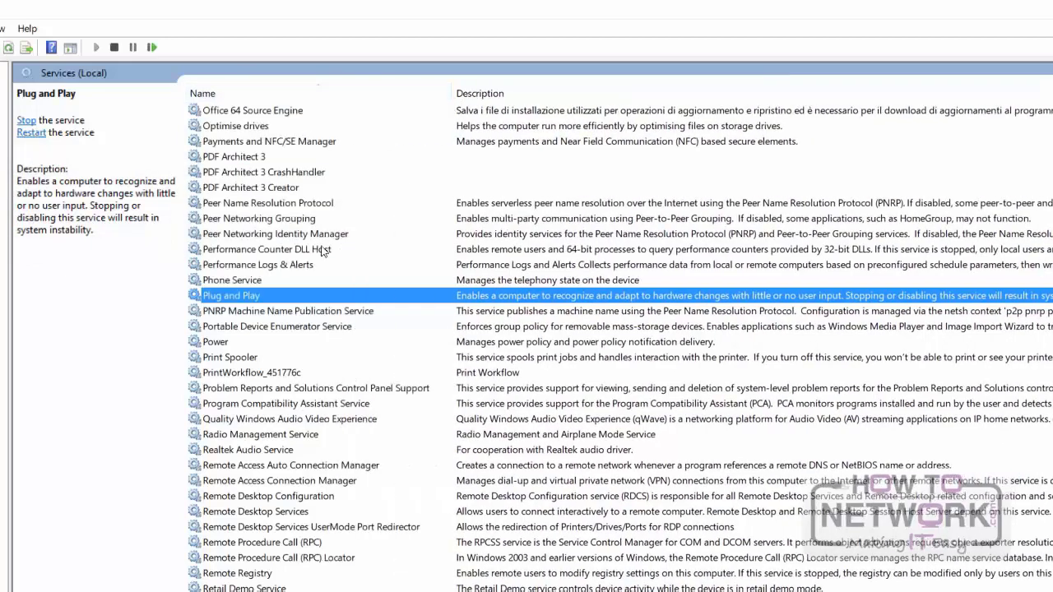
# Step: Open the Plug and Play service's properties, review its startup type options, stop the service and close the dialog
pyautogui.rightClick(267, 298)
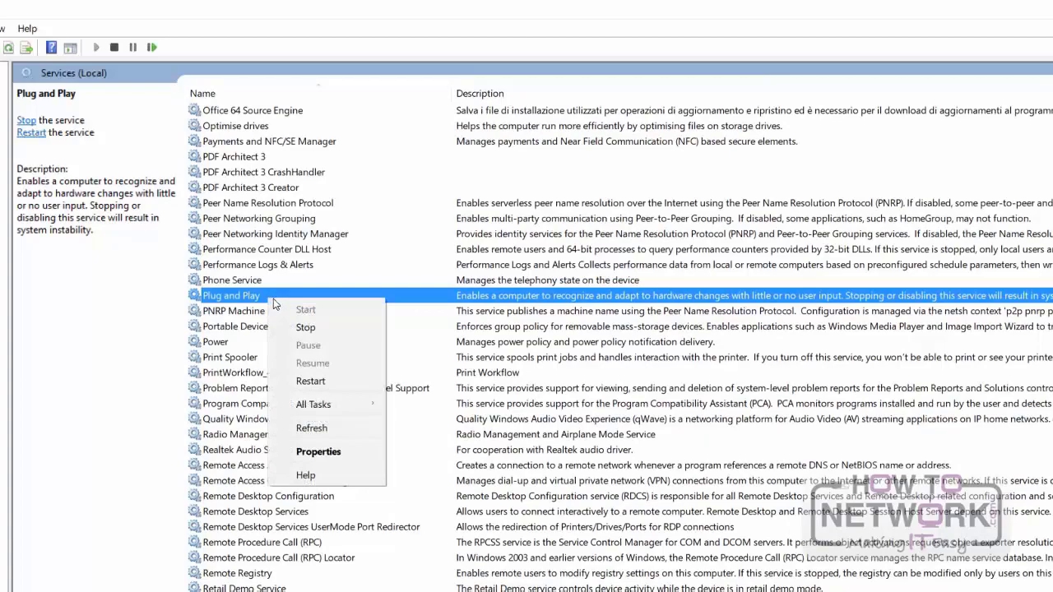
pyautogui.click(335, 452)
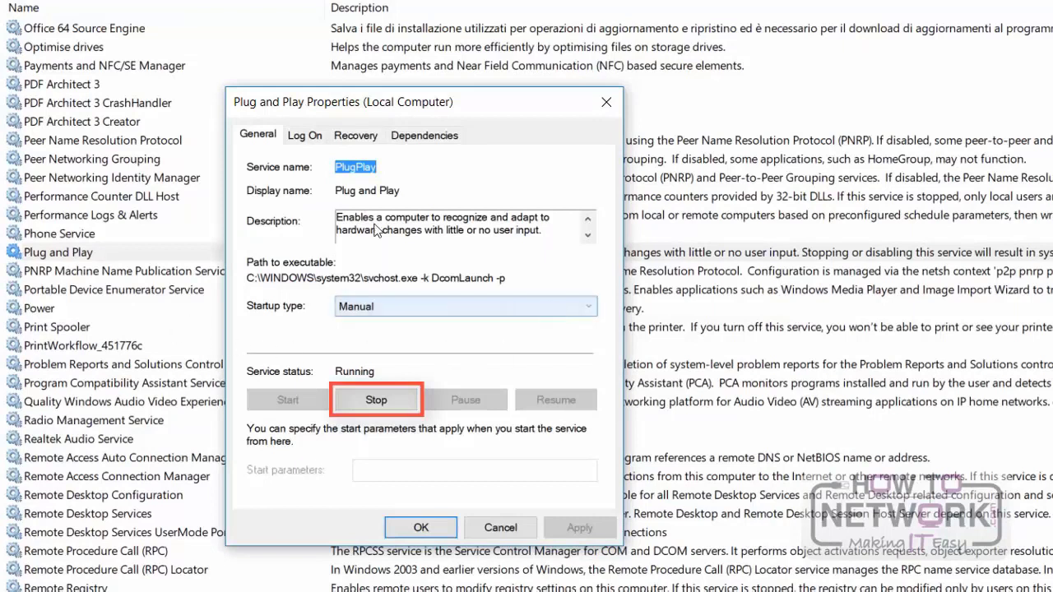
pyautogui.click(549, 308)
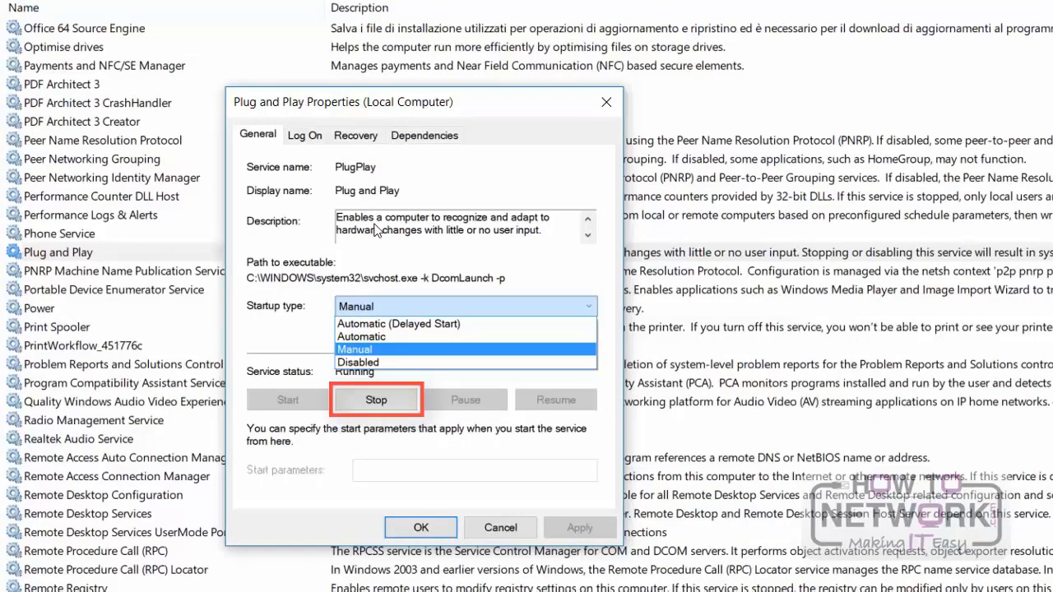
pyautogui.click(557, 310)
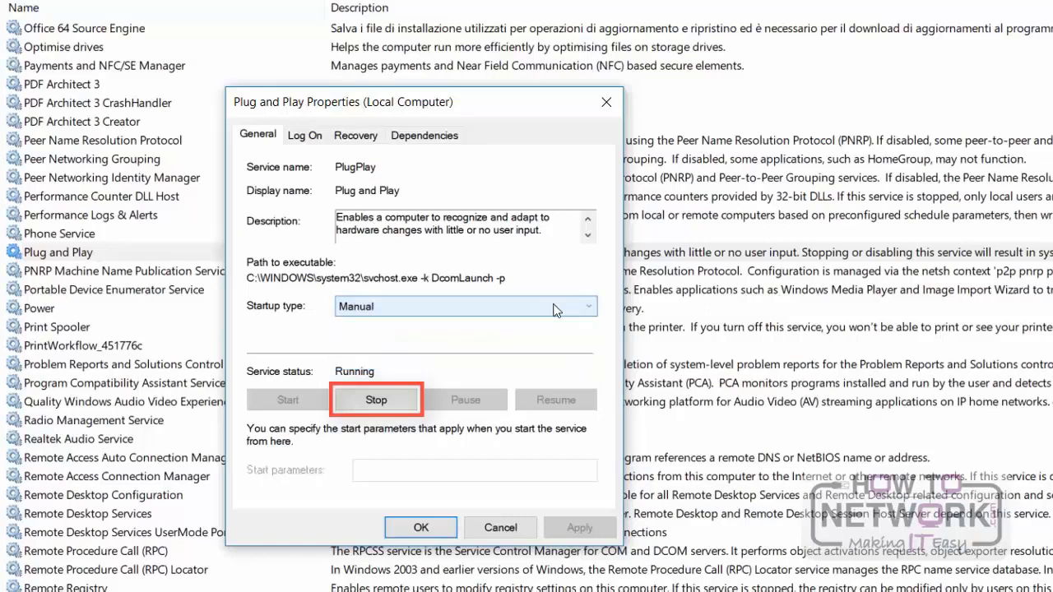
pyautogui.click(376, 400)
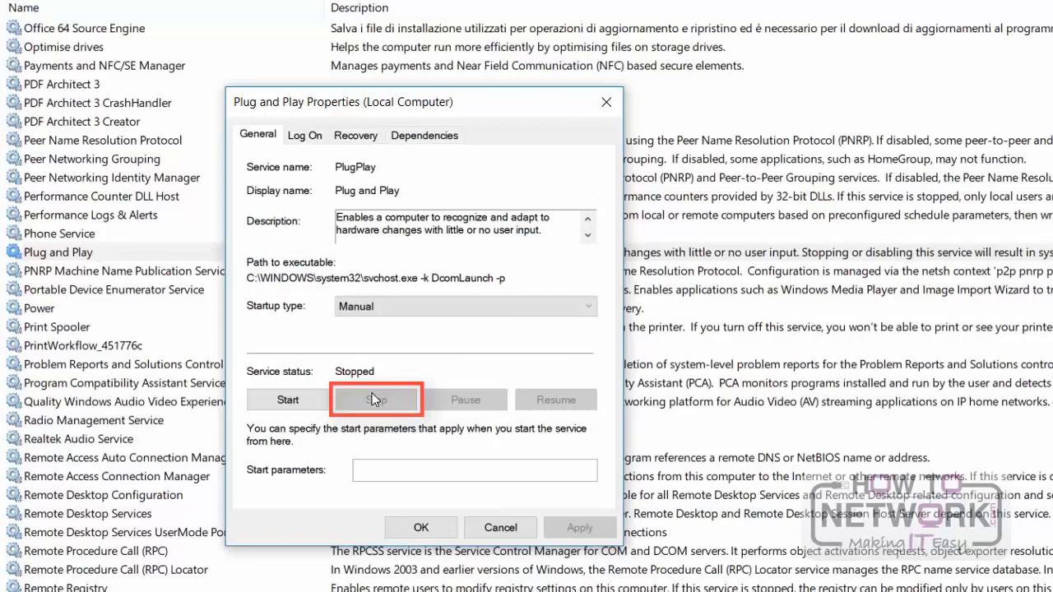
pyautogui.click(413, 531)
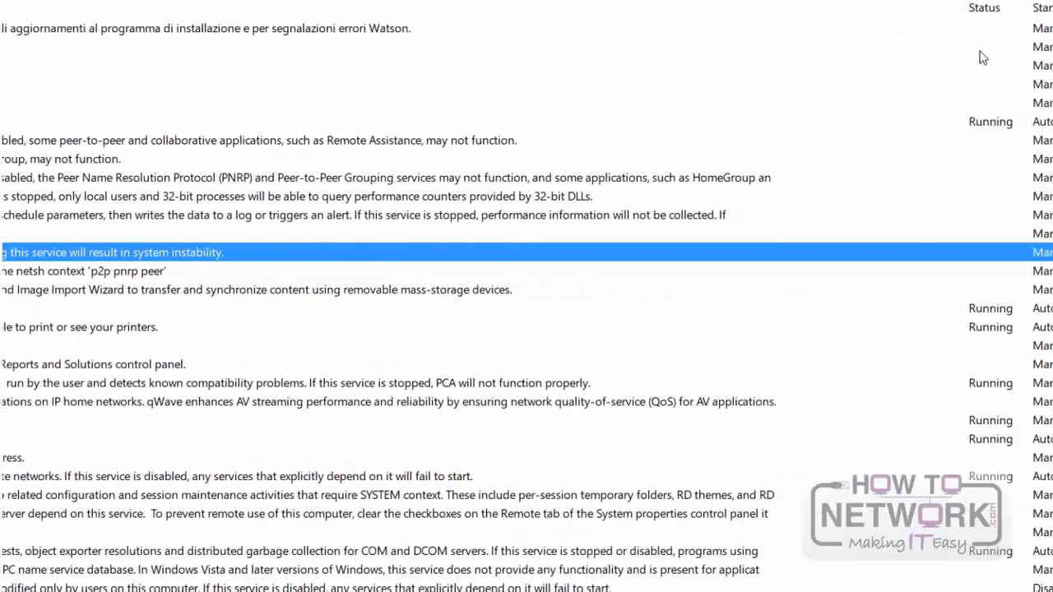
# Step: Narrow the Description column to bring the Status column into view, and start the Plug and Play service again from its properties
pyautogui.moveTo(960, 7); pyautogui.dragTo(479, 37)
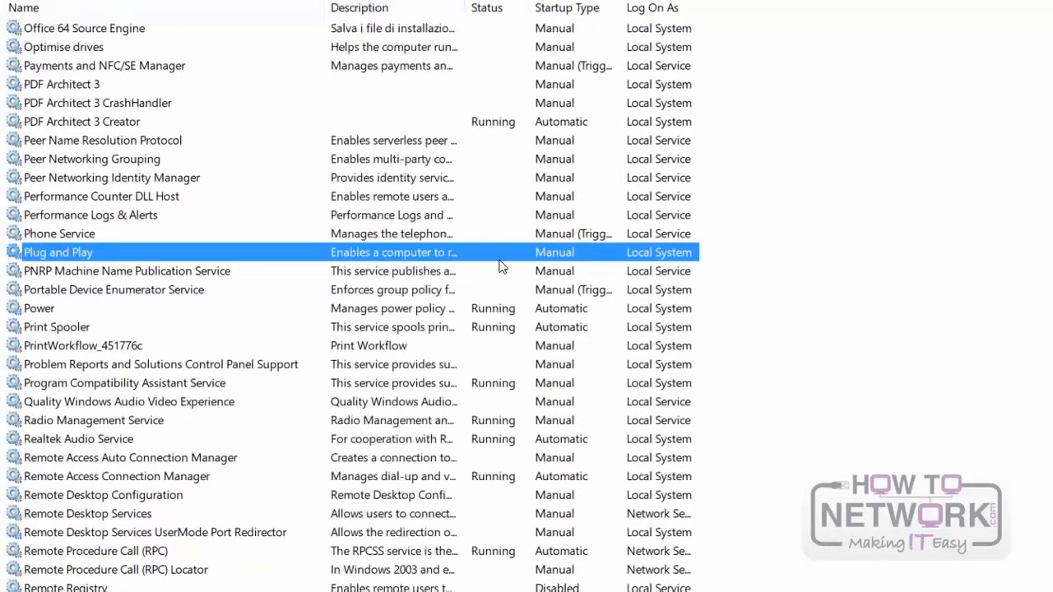
pyautogui.doubleClick(51, 260)
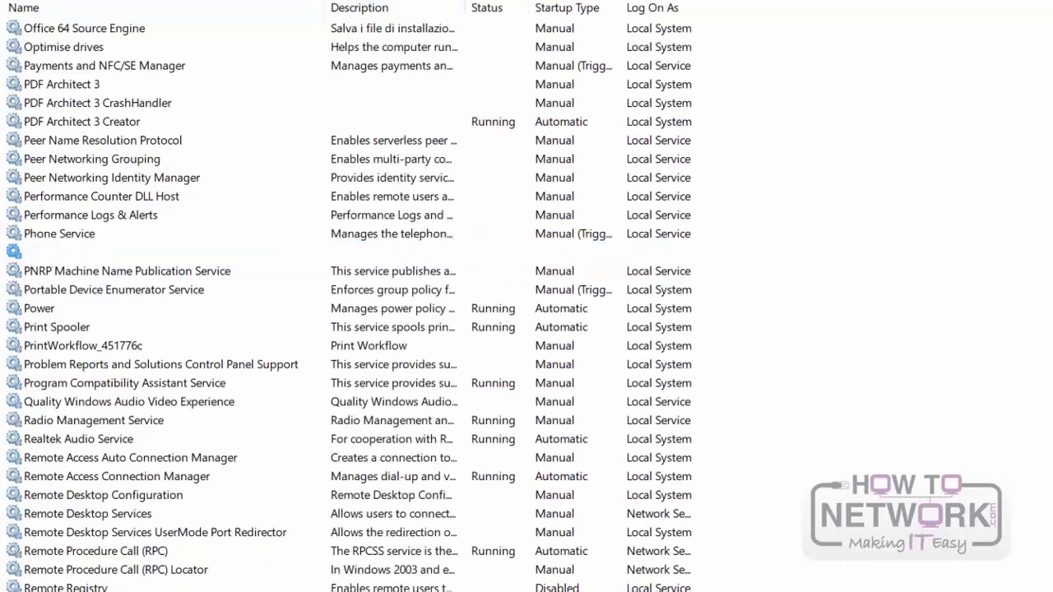
pyautogui.click(288, 401)
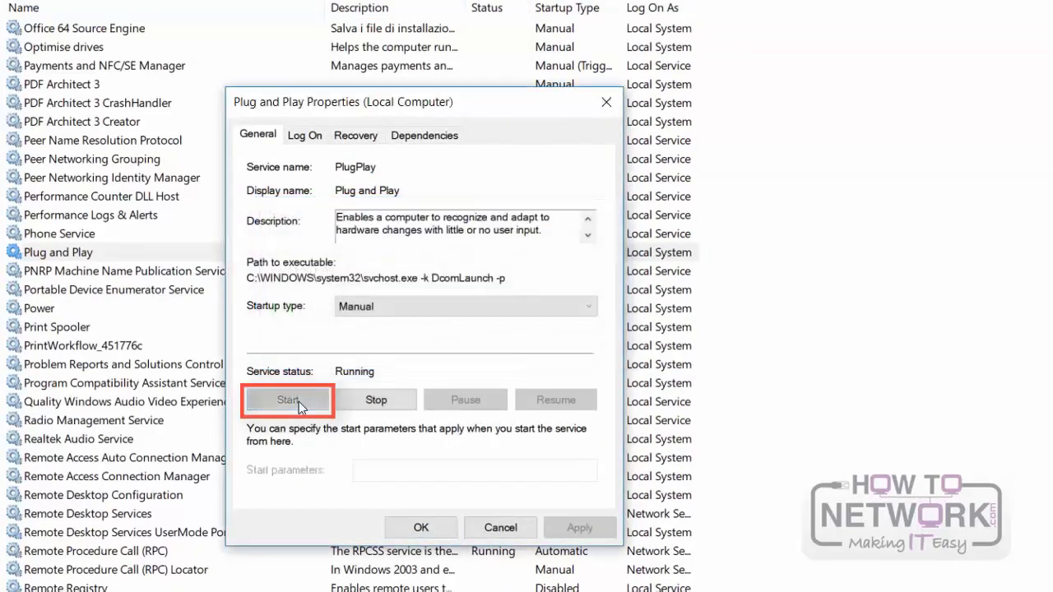
pyautogui.click(442, 528)
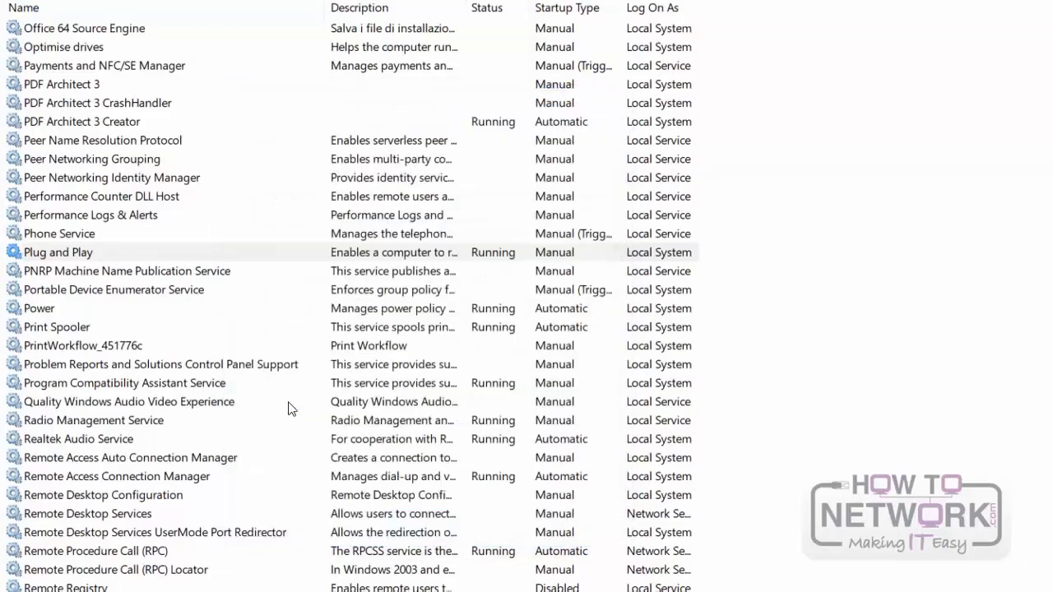
# Step: Look back through the services list and view the Bluetooth Support, Bluetooth Handsfree and Bluetooth Driver Management services
pyautogui.scroll(6, 177, 404)
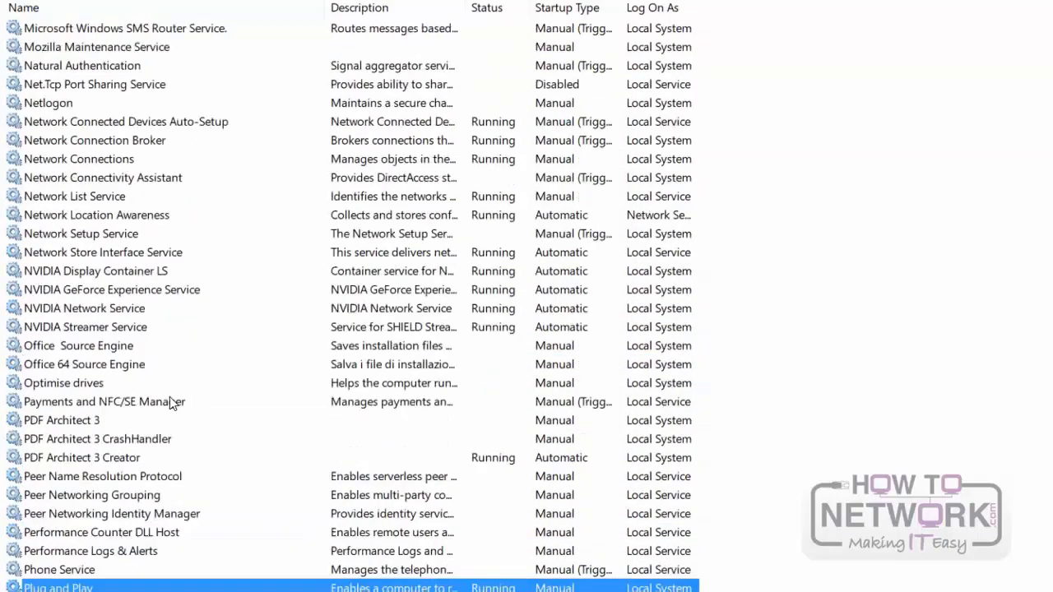
pyautogui.scroll(12, 170, 398)
pyautogui.scroll(20, 162, 402)
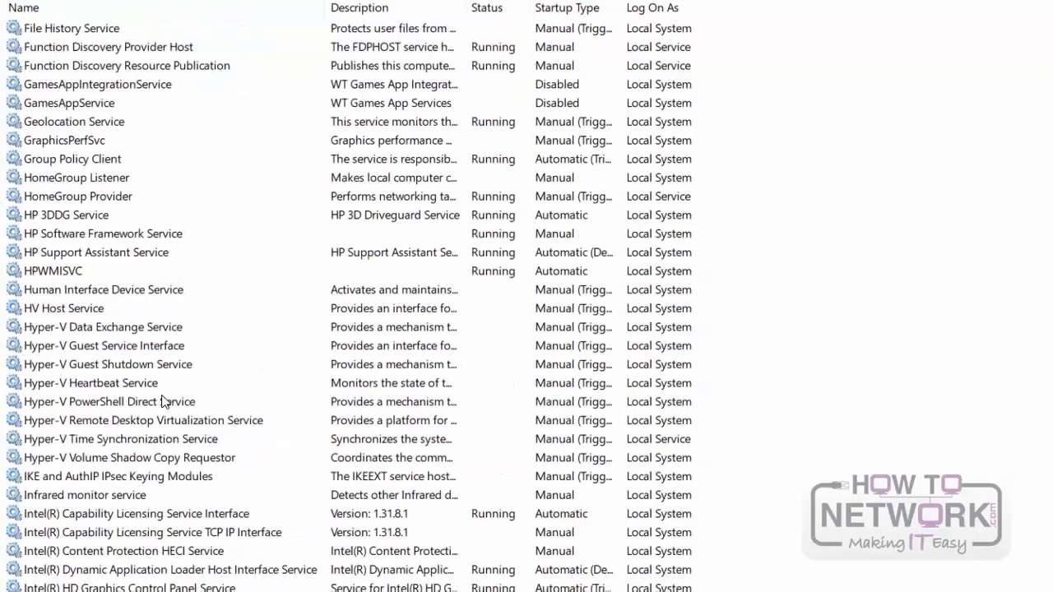
pyautogui.scroll(1, 142, 400)
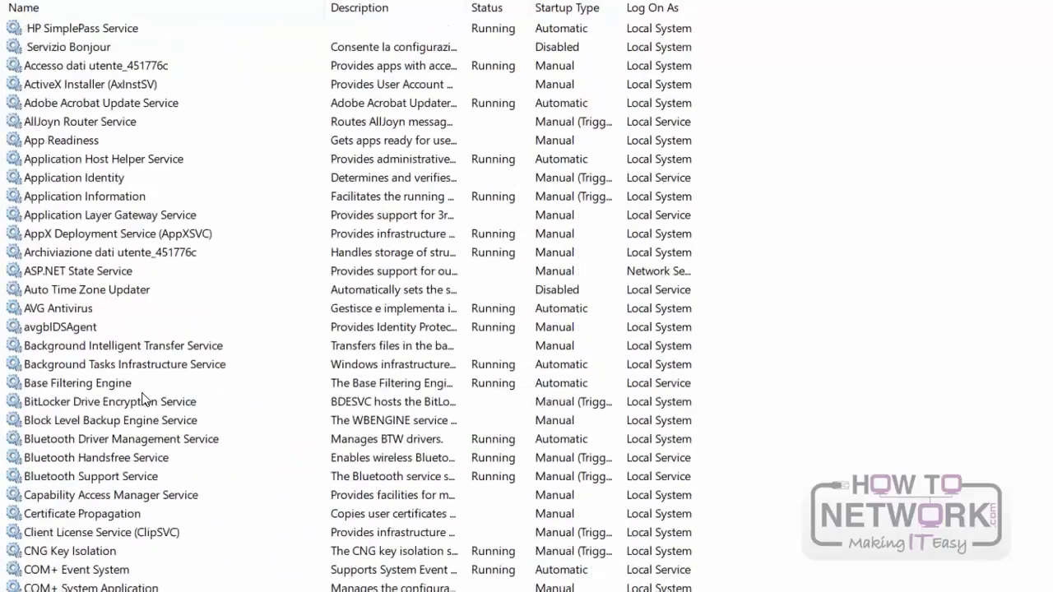
pyautogui.scroll(-1, 70, 371)
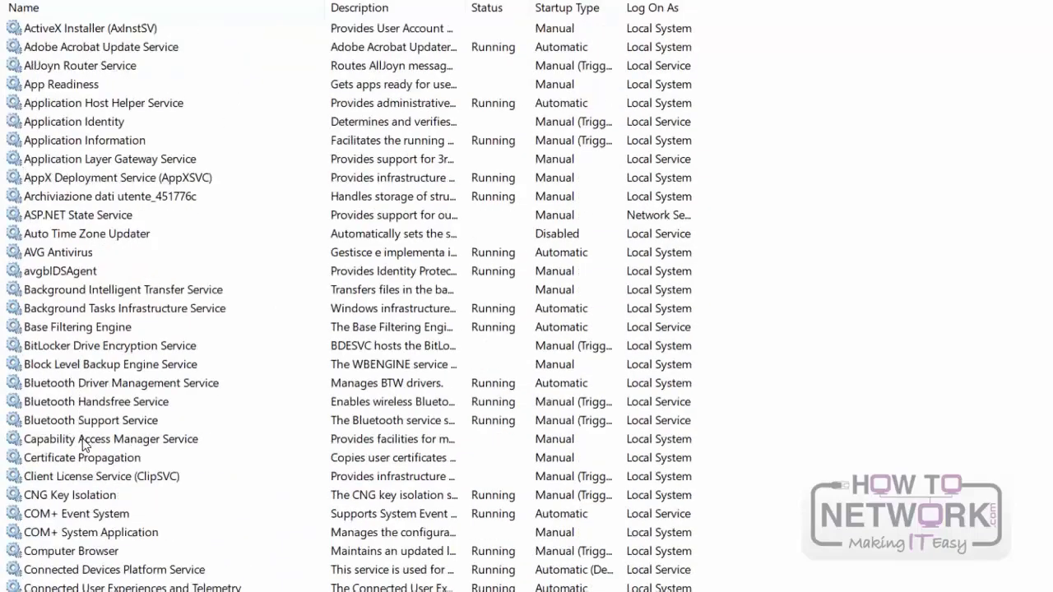
pyautogui.click(109, 423)
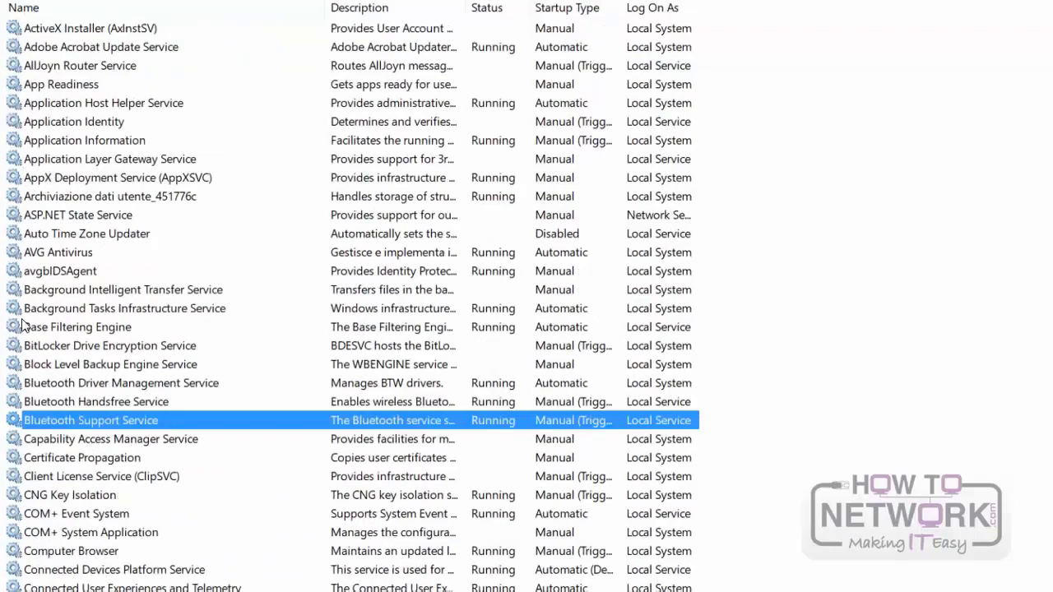
pyautogui.click(115, 402)
pyautogui.click(120, 384)
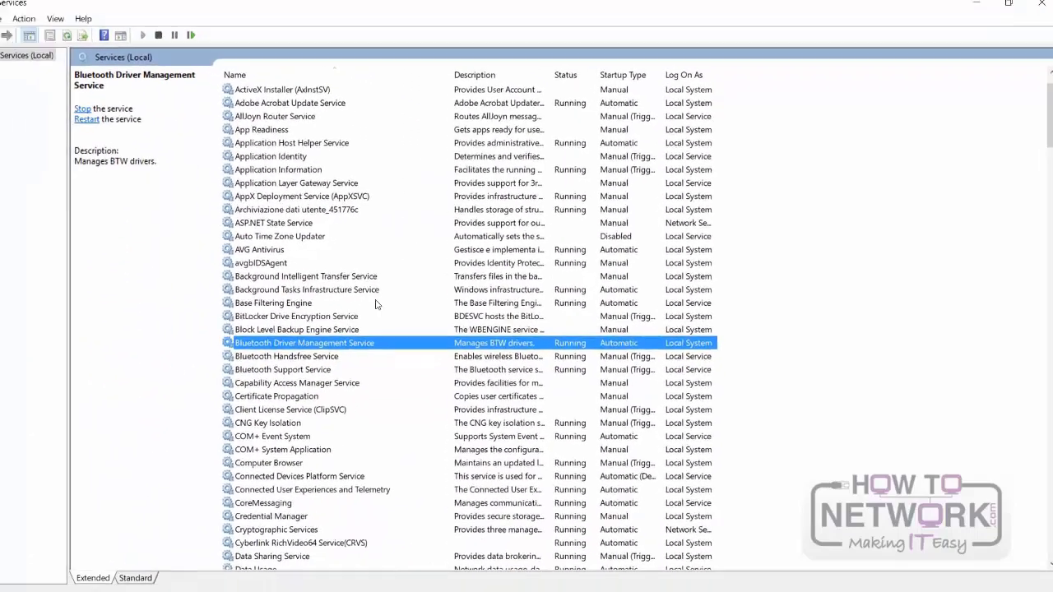
# Step: Close the Services, Administrative Tools and Control Panel windows
pyautogui.click(1033, 8)
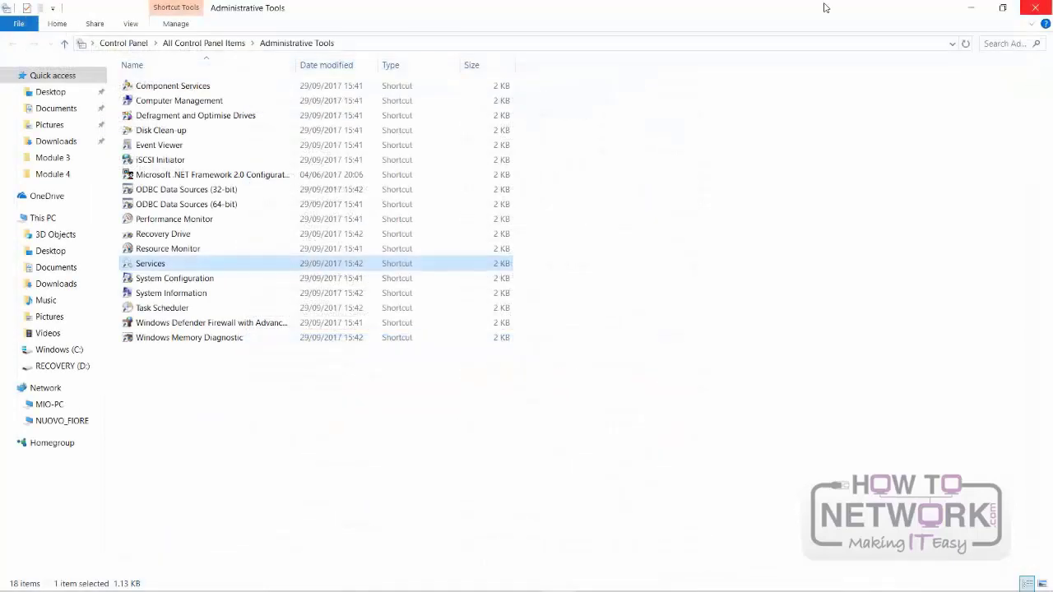
pyautogui.click(1033, 7)
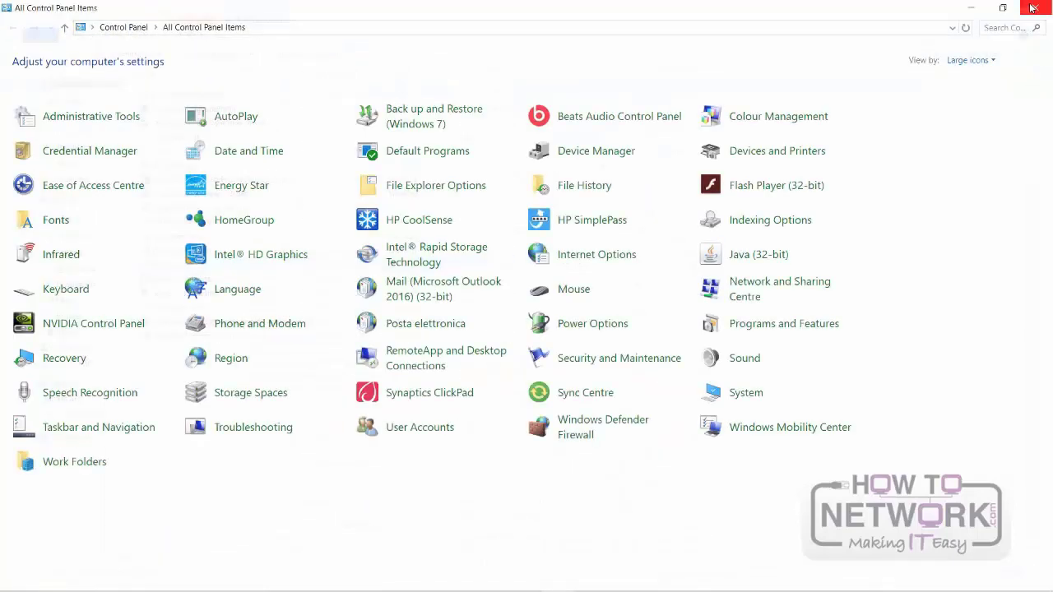
pyautogui.click(1033, 9)
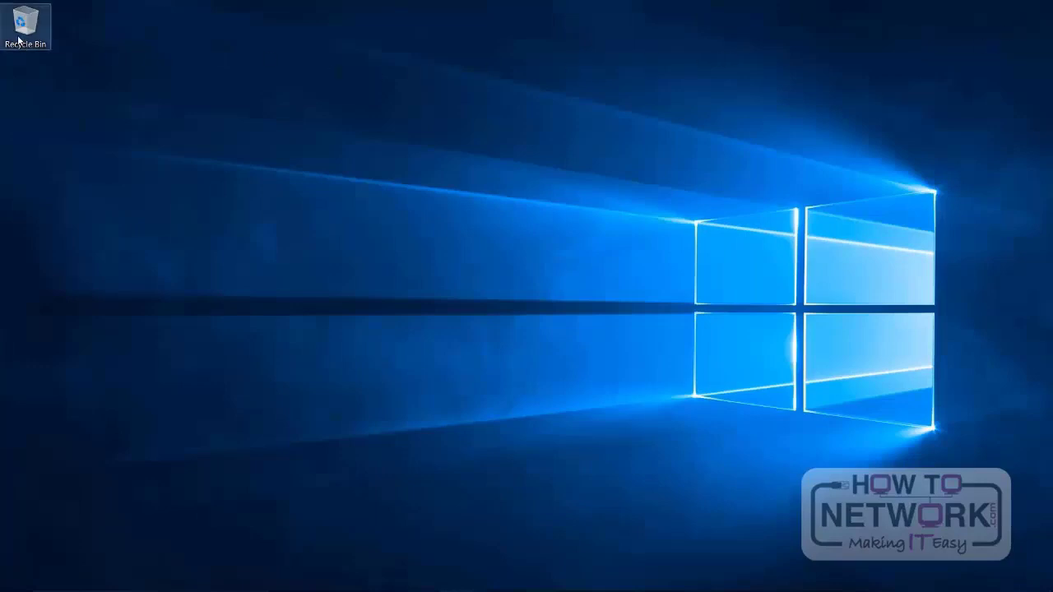
# Step: Open the Bluetooth and other devices settings from Windows Settings, turn Bluetooth off and switch it back on
pyautogui.moveTo(13, 585)
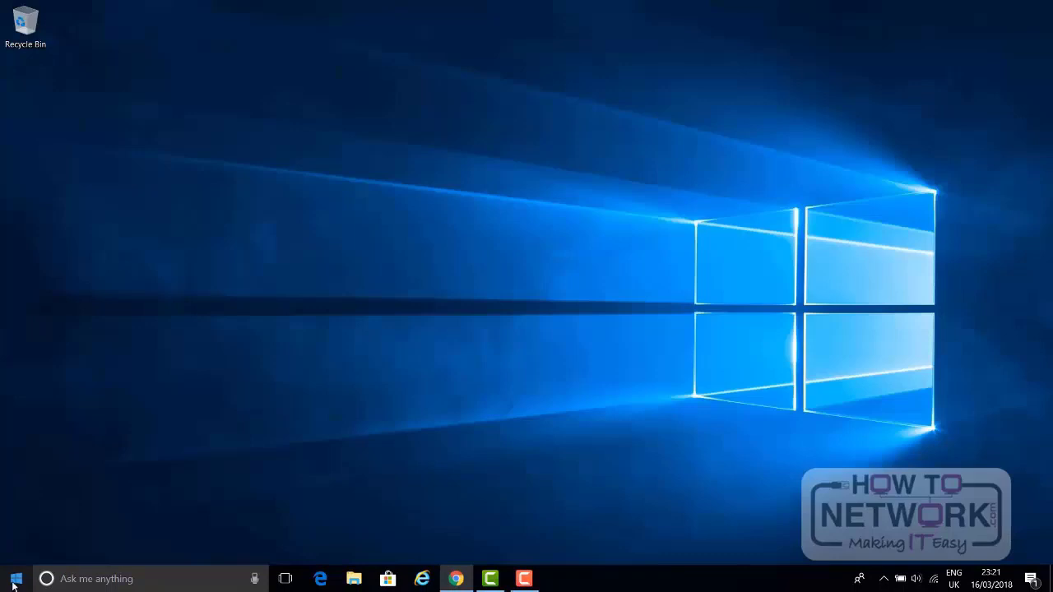
pyautogui.click(13, 585)
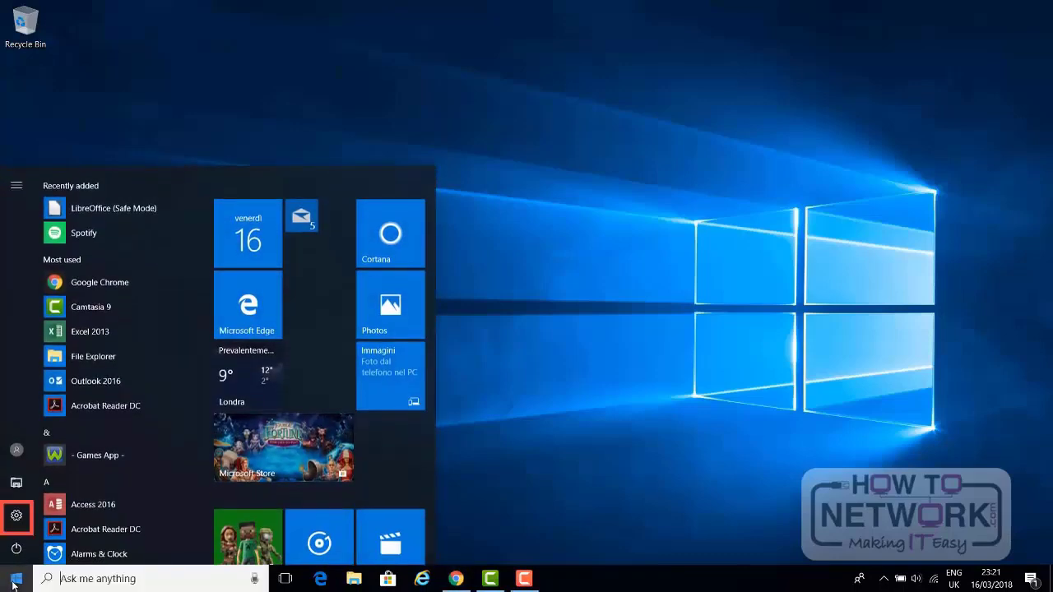
pyautogui.click(15, 517)
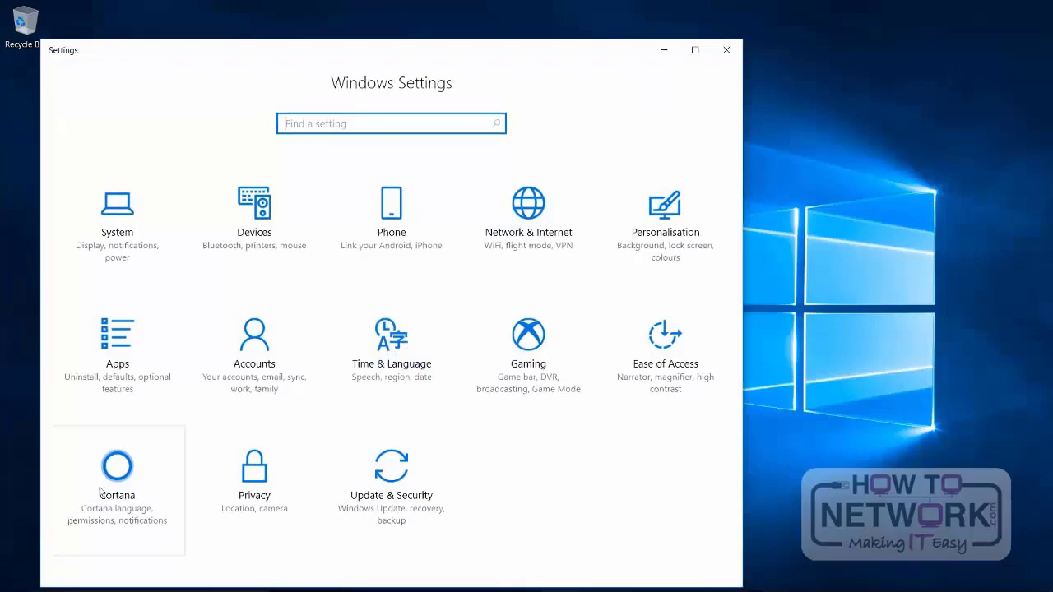
pyautogui.click(257, 243)
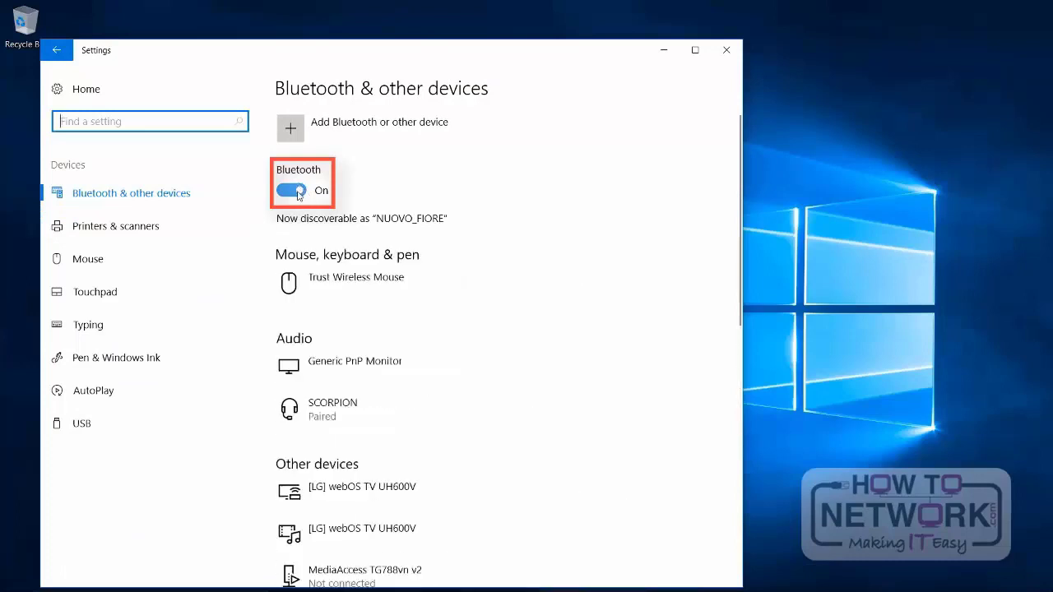
pyautogui.click(293, 191)
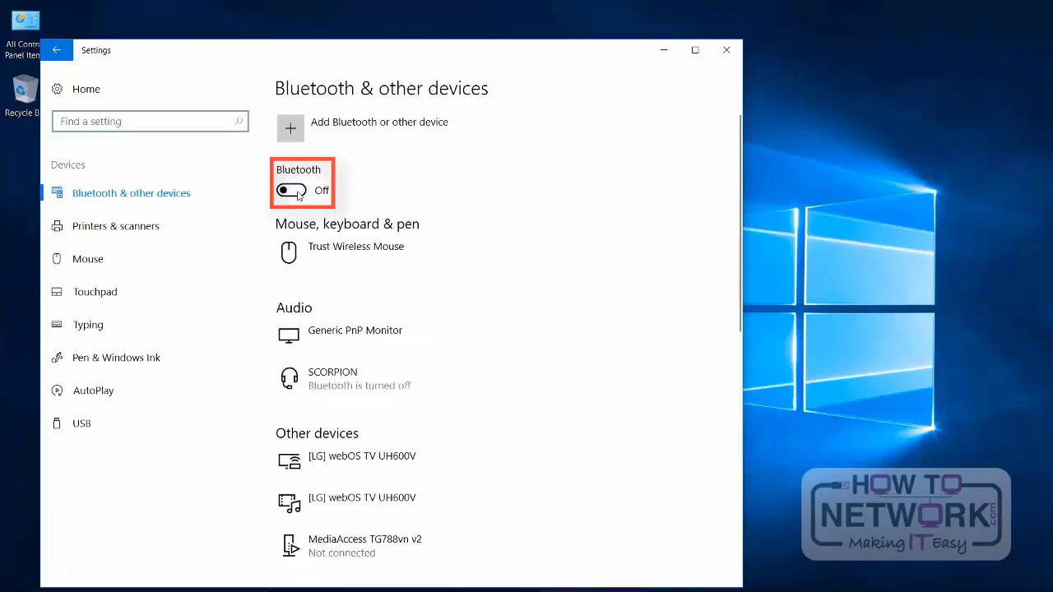
pyautogui.click(298, 194)
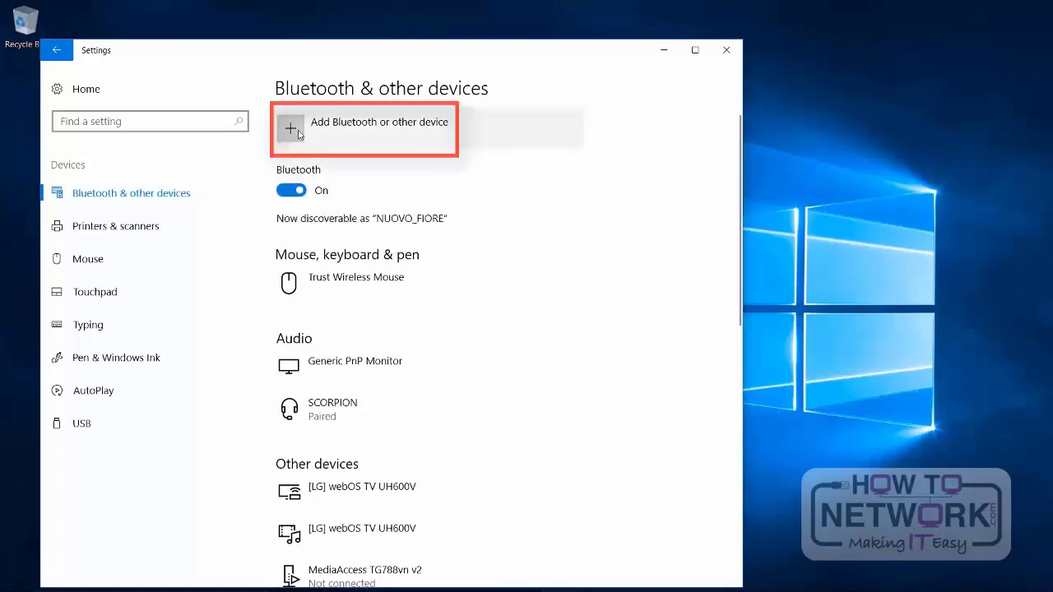
# Step: Add the SCORPION audio headset as a new Bluetooth device and finish the pairing
pyautogui.click(299, 135)
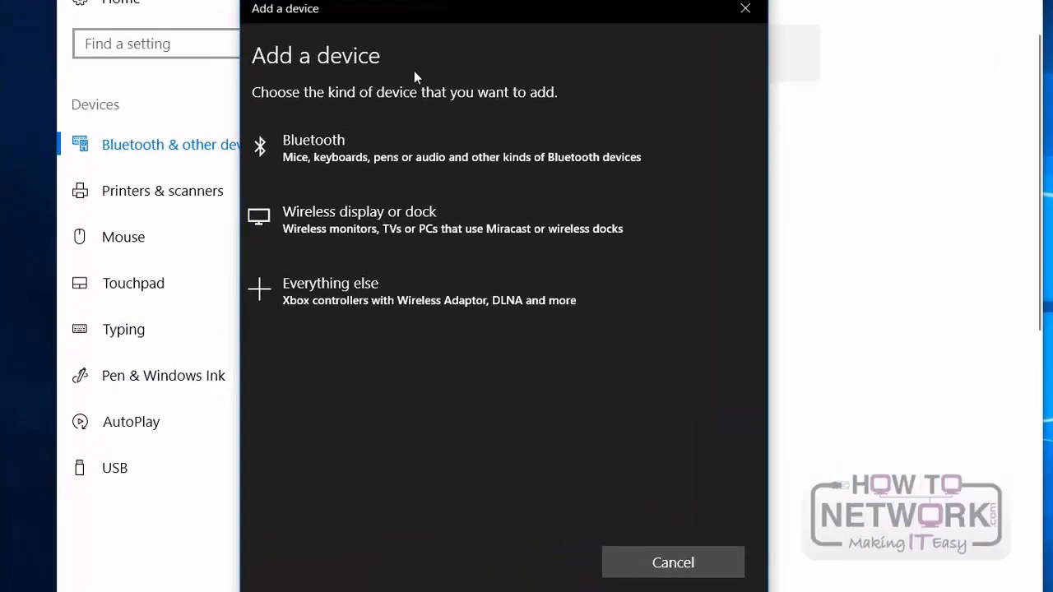
pyautogui.click(375, 167)
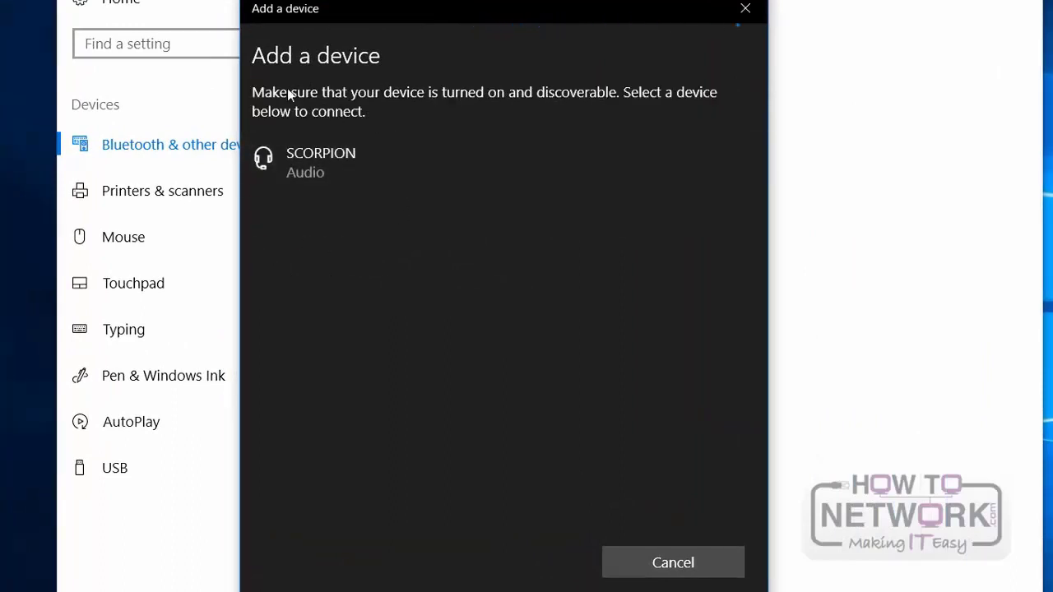
pyautogui.click(320, 167)
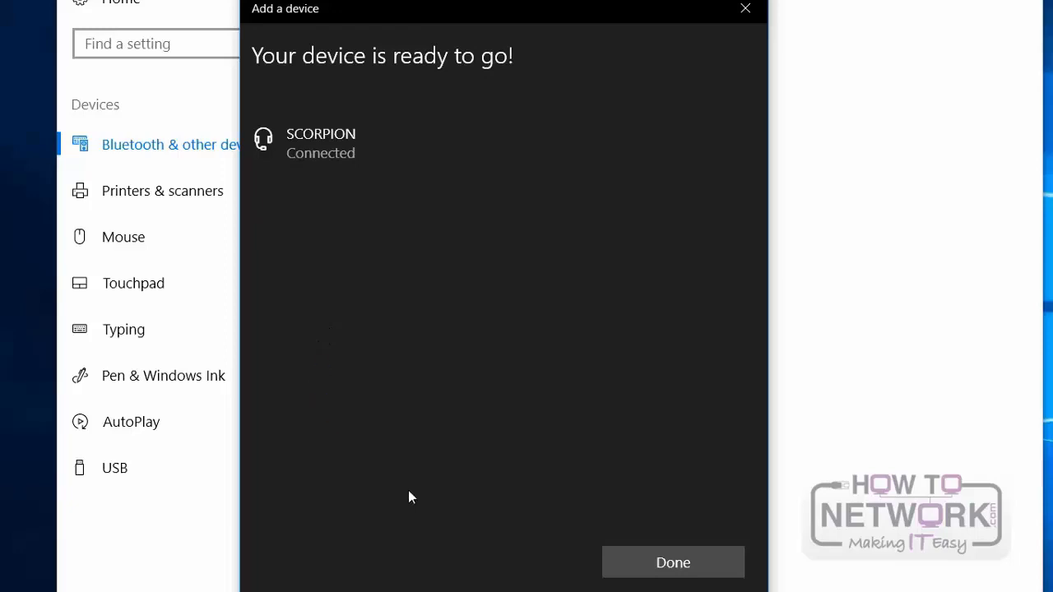
pyautogui.click(650, 561)
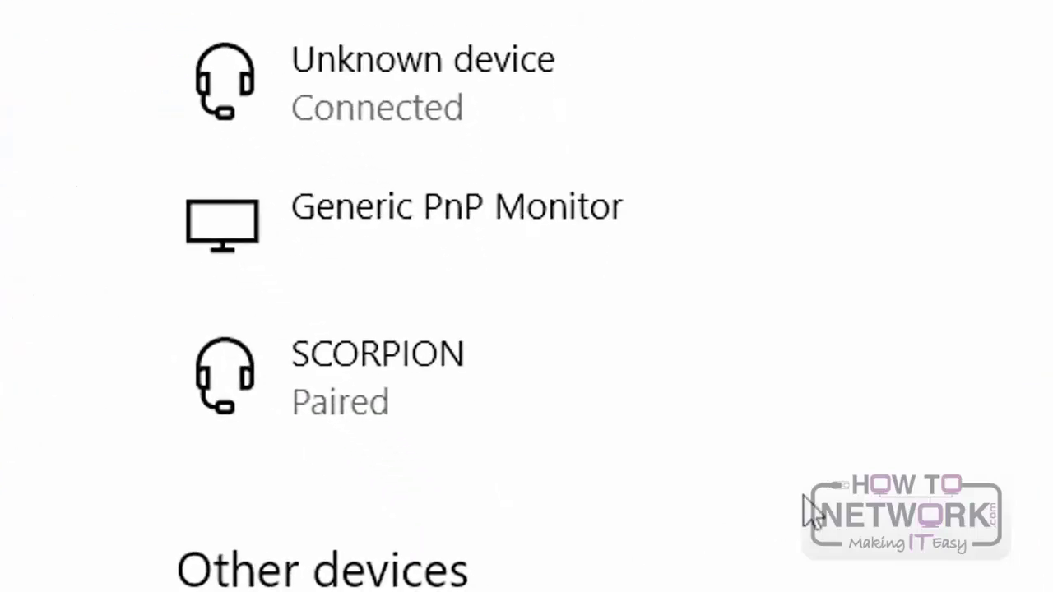
# Step: Connect the paired SCORPION audio device and disconnect it again
pyautogui.click(410, 403)
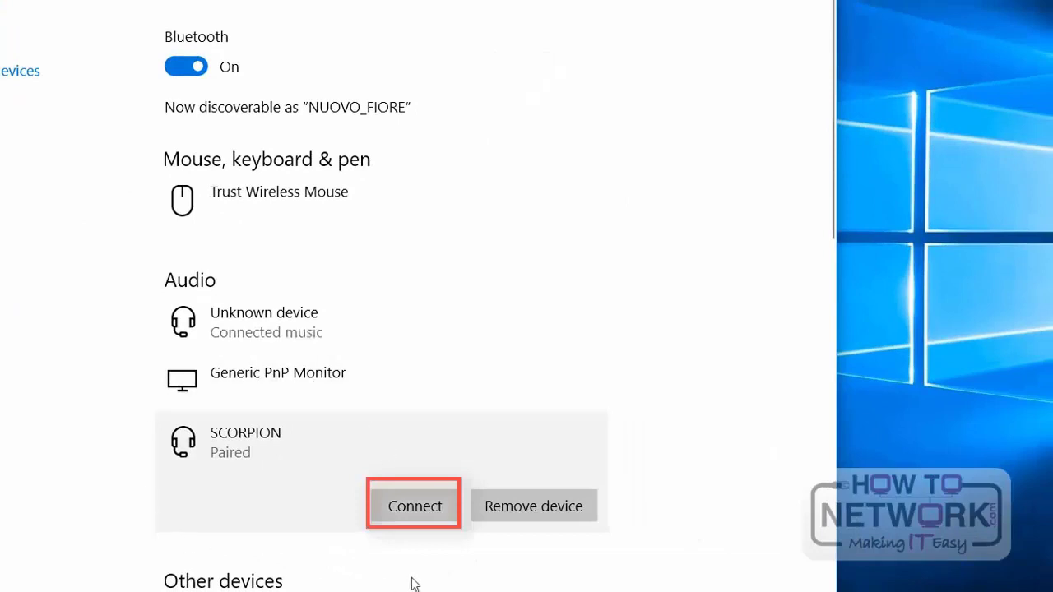
pyautogui.click(414, 506)
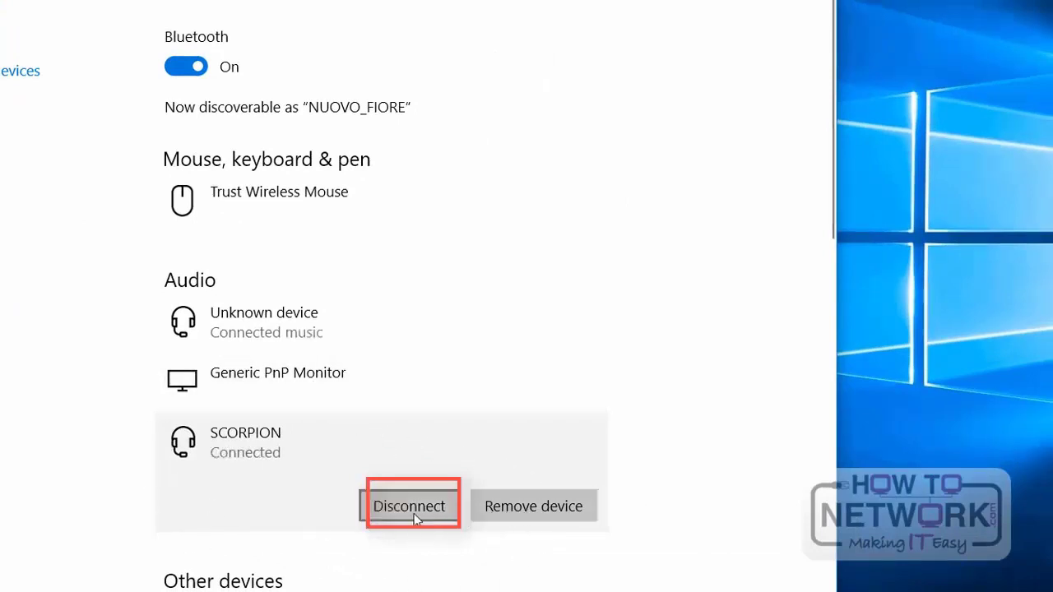
pyautogui.click(413, 511)
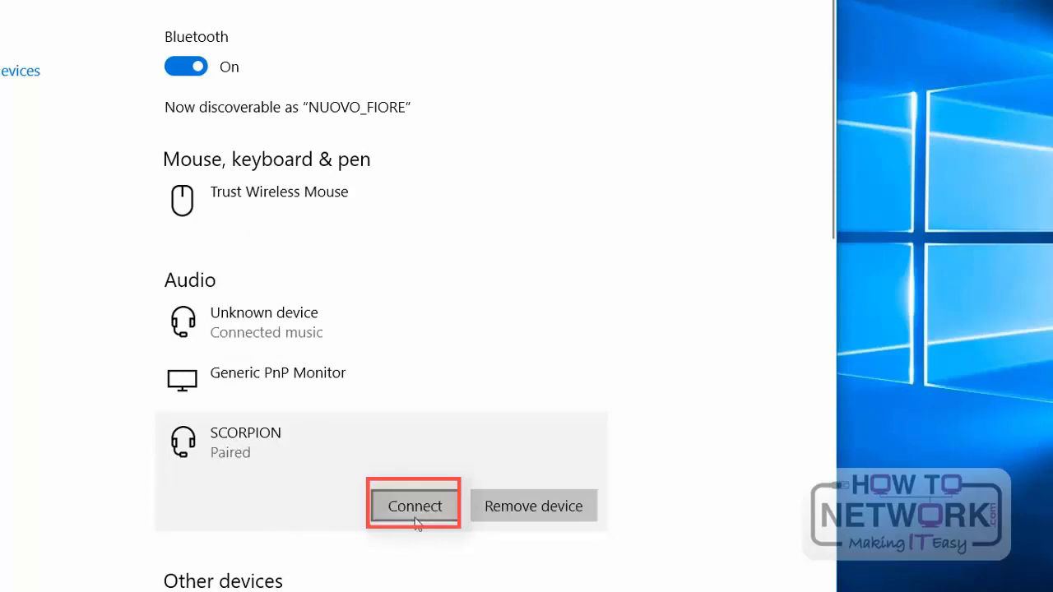
# Step: Remove the SCORPION device from the paired audio devices, confirm the removal and close Settings
pyautogui.click(533, 508)
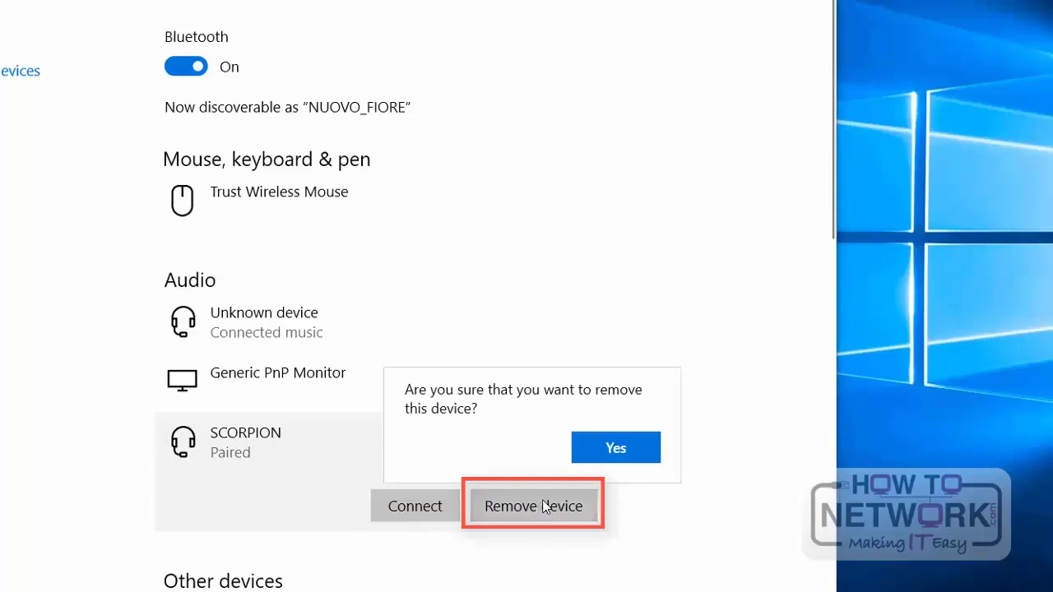
pyautogui.click(584, 451)
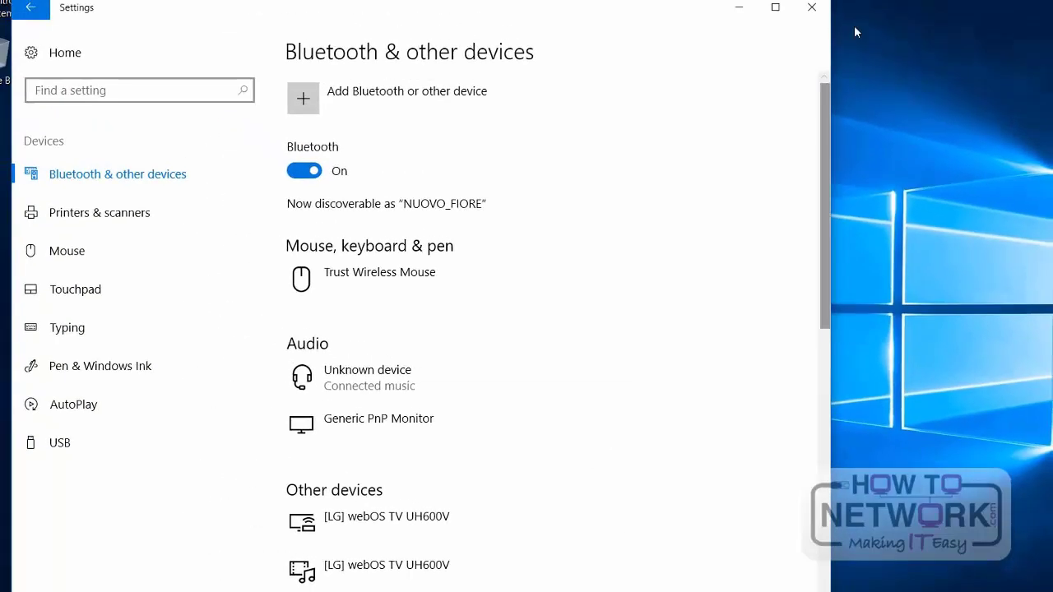
pyautogui.click(806, 10)
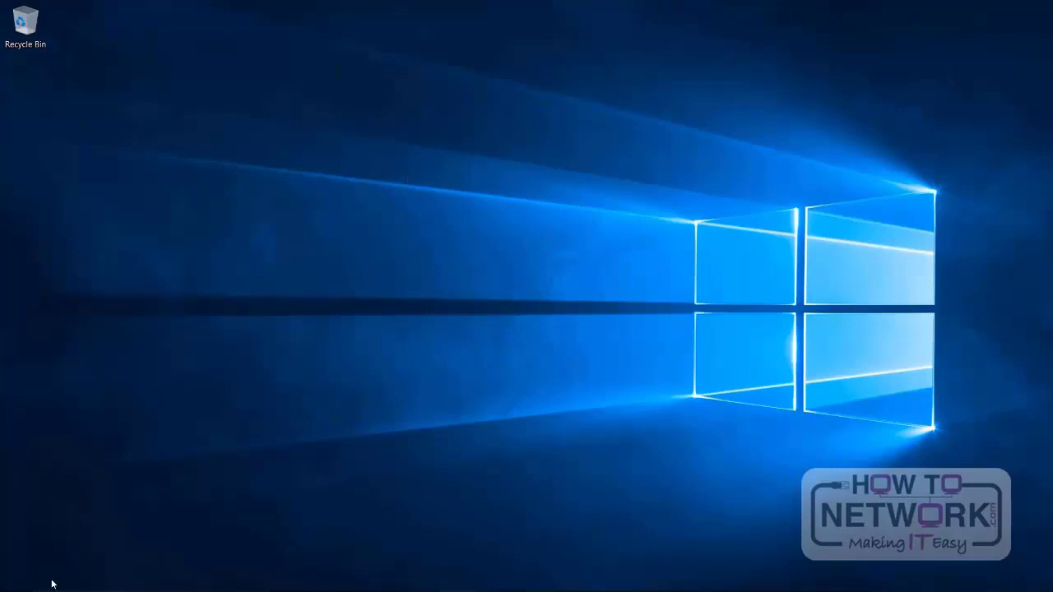
# Step: Search Windows for "device" and open Device Manager
pyautogui.click(78, 578)
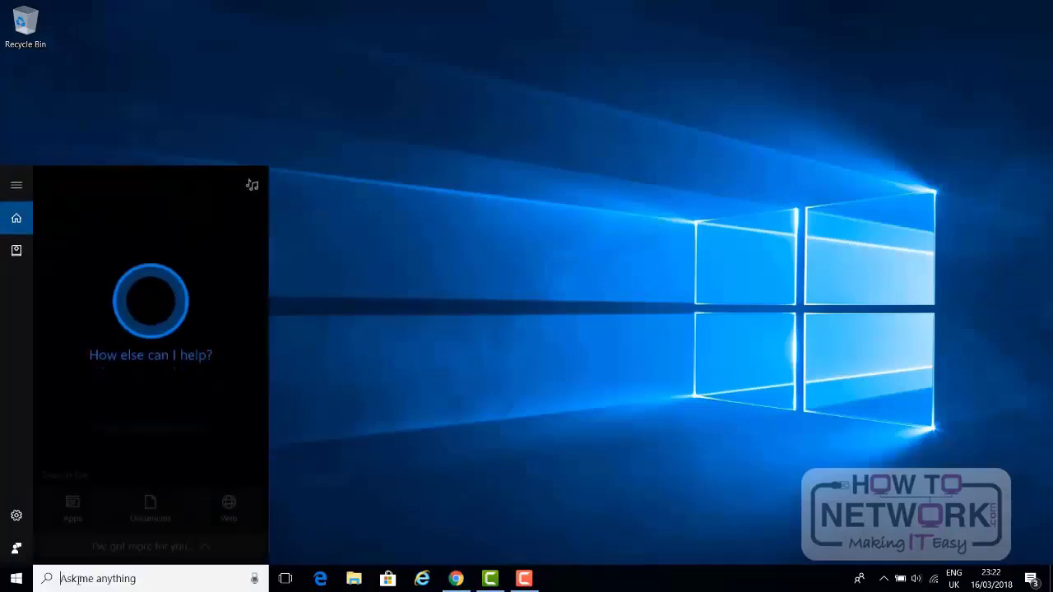
pyautogui.write('d')
pyautogui.write('evi')
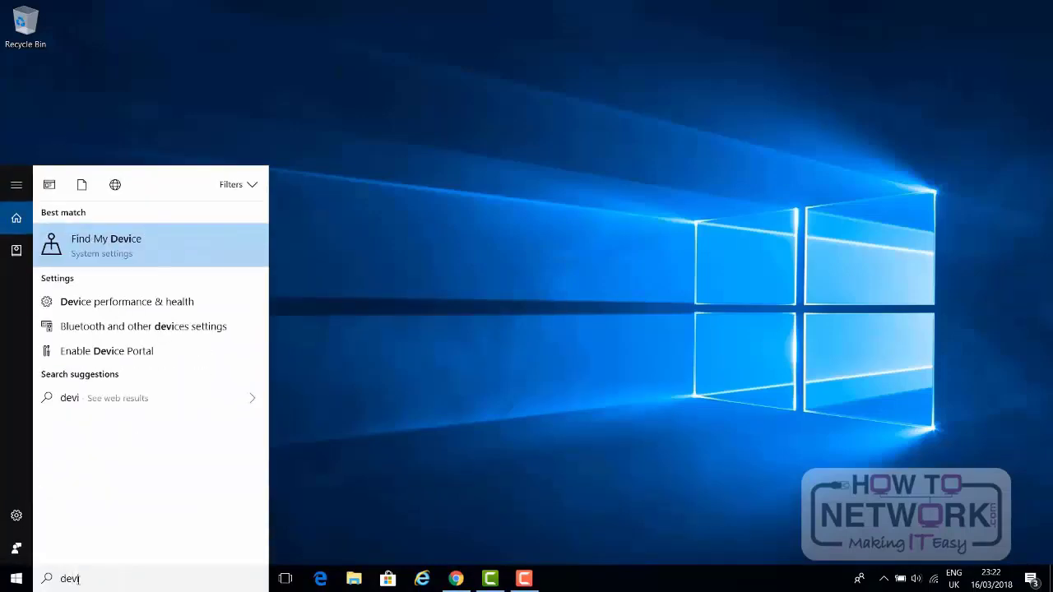
pyautogui.write('ce')
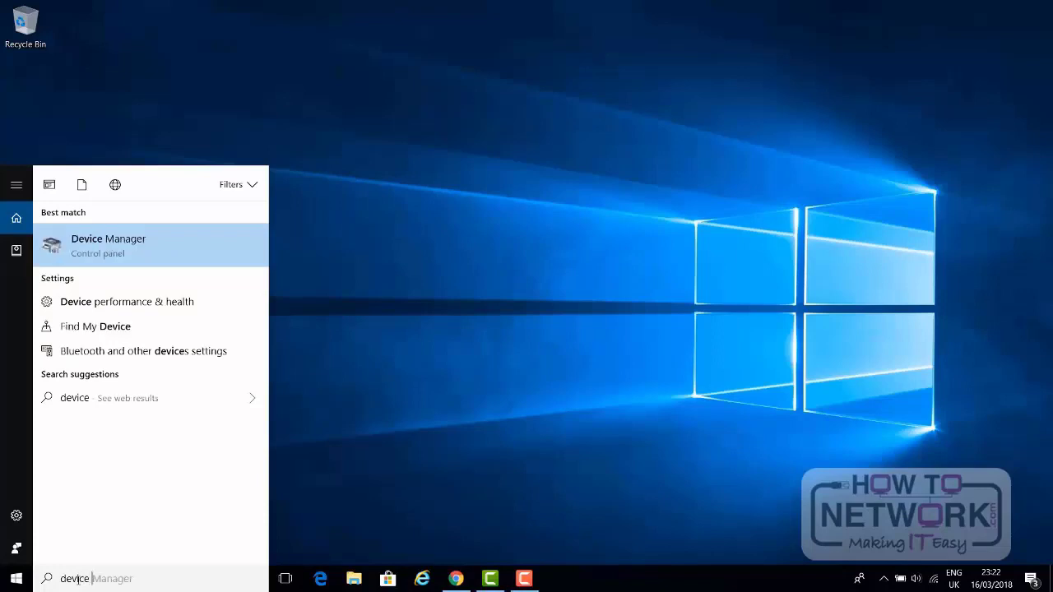
pyautogui.click(165, 251)
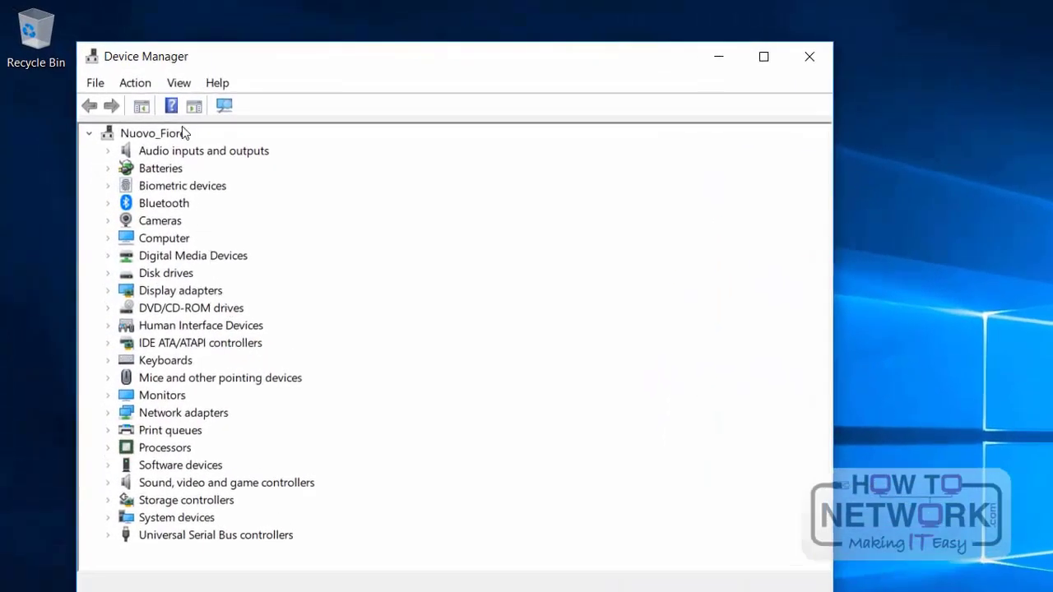
# Step: Disable the [LG] webOS TV UH600V under Software devices, confirming the change, and enable it again
pyautogui.click(108, 465)
pyautogui.scroll(-1, 354, 386)
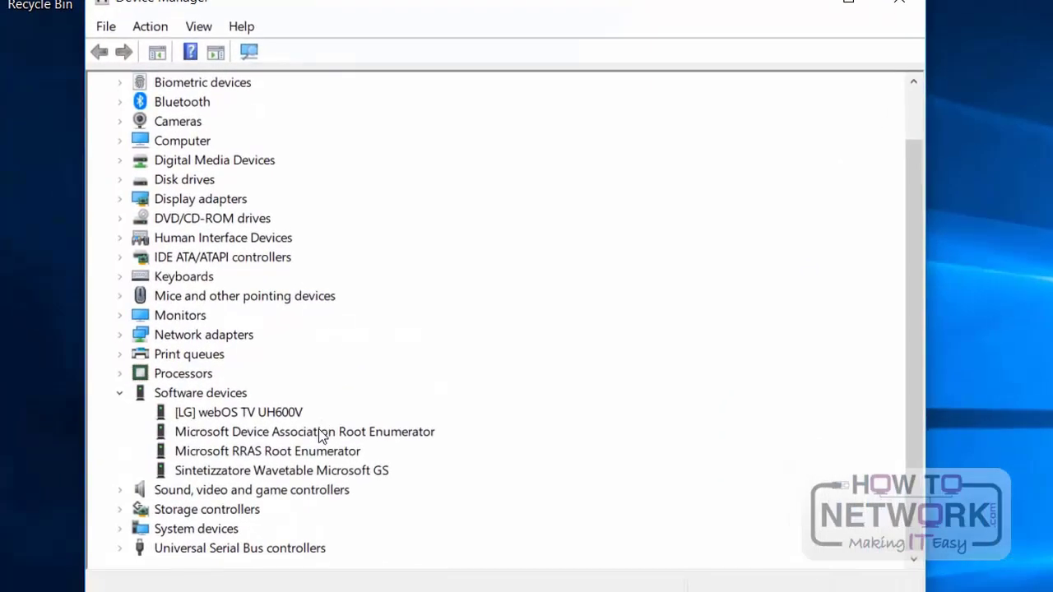
pyautogui.click(264, 413)
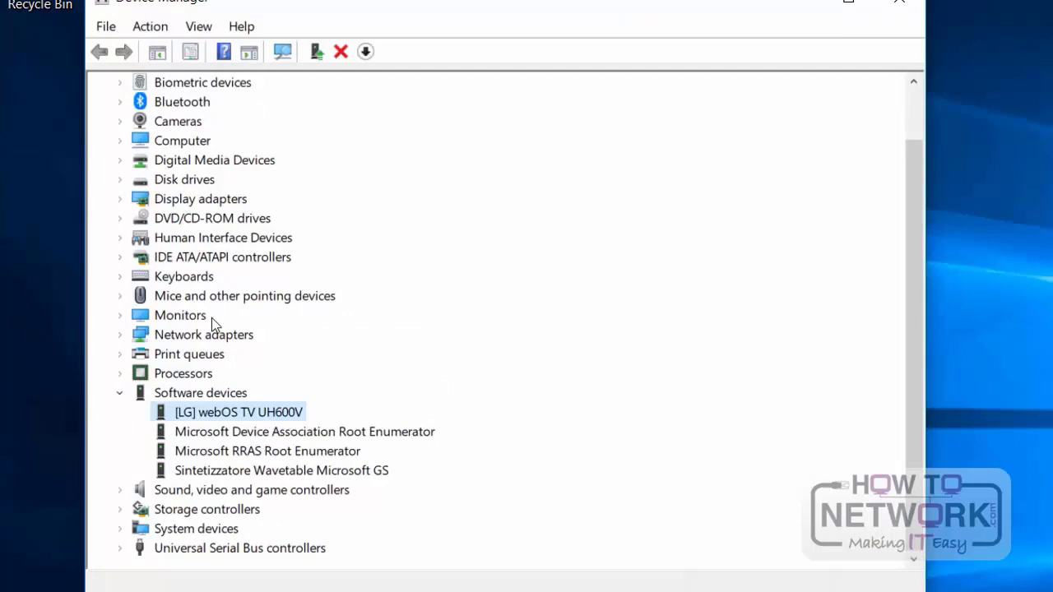
pyautogui.click(151, 26)
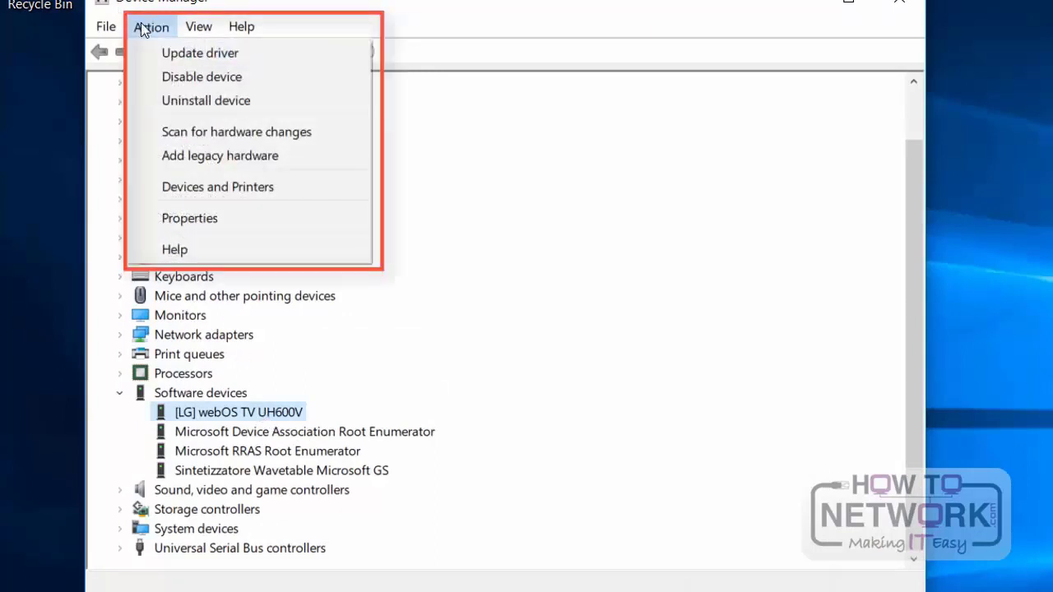
pyautogui.click(212, 77)
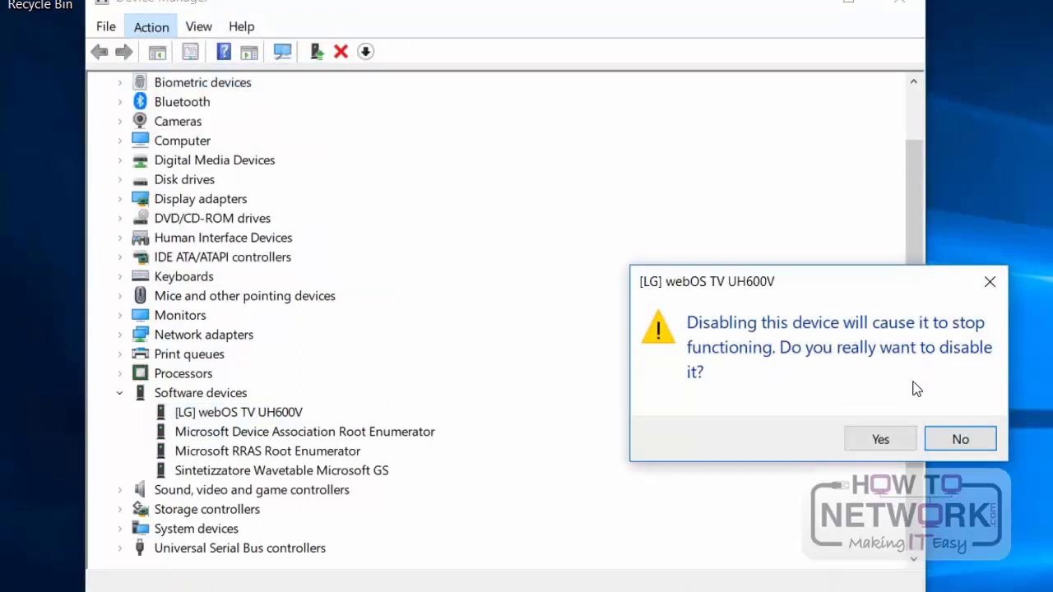
pyautogui.click(880, 441)
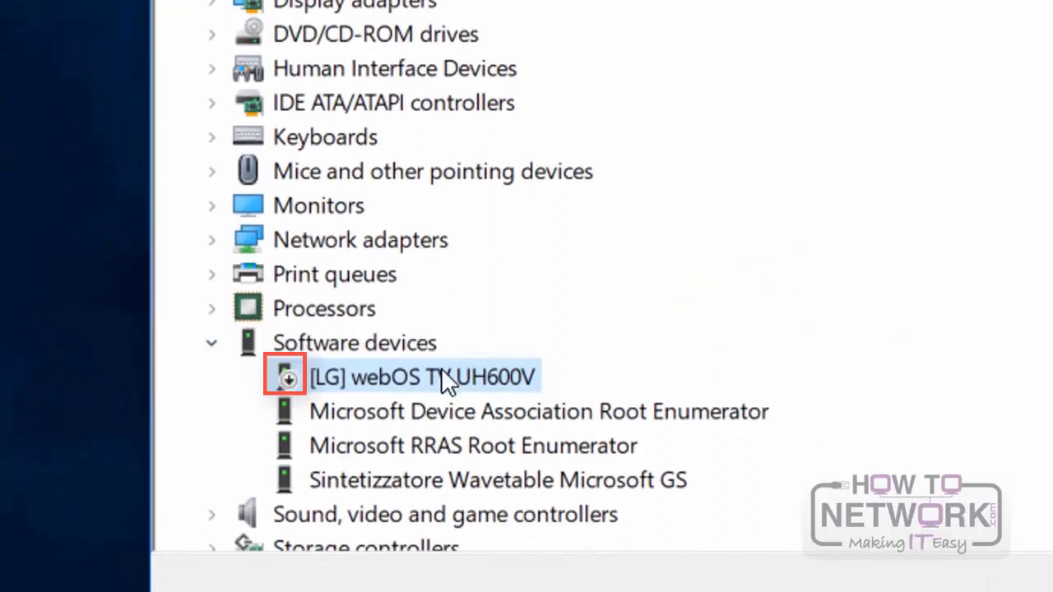
pyautogui.rightClick(318, 374)
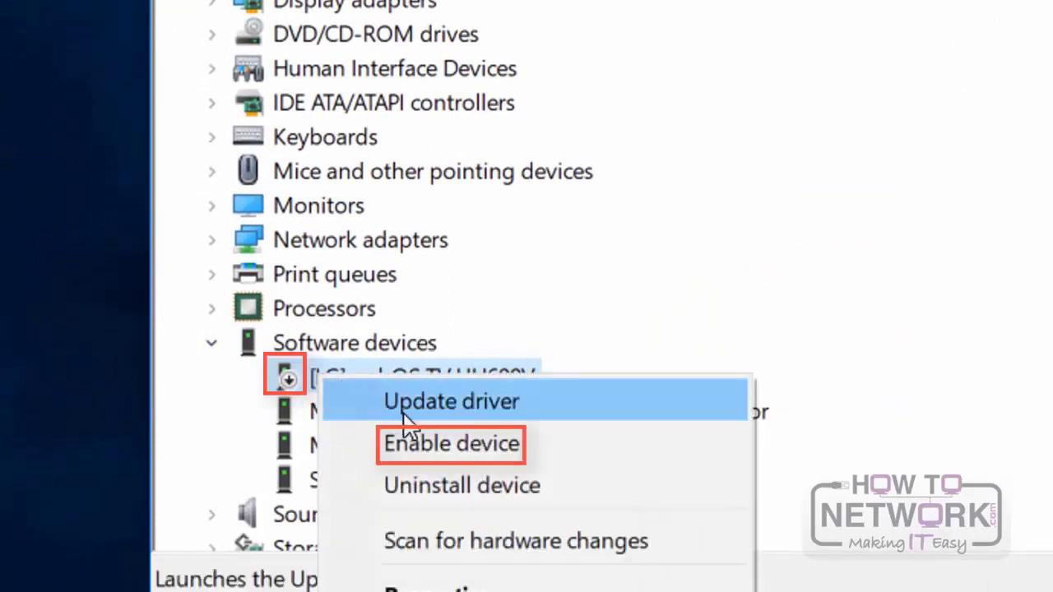
pyautogui.click(423, 451)
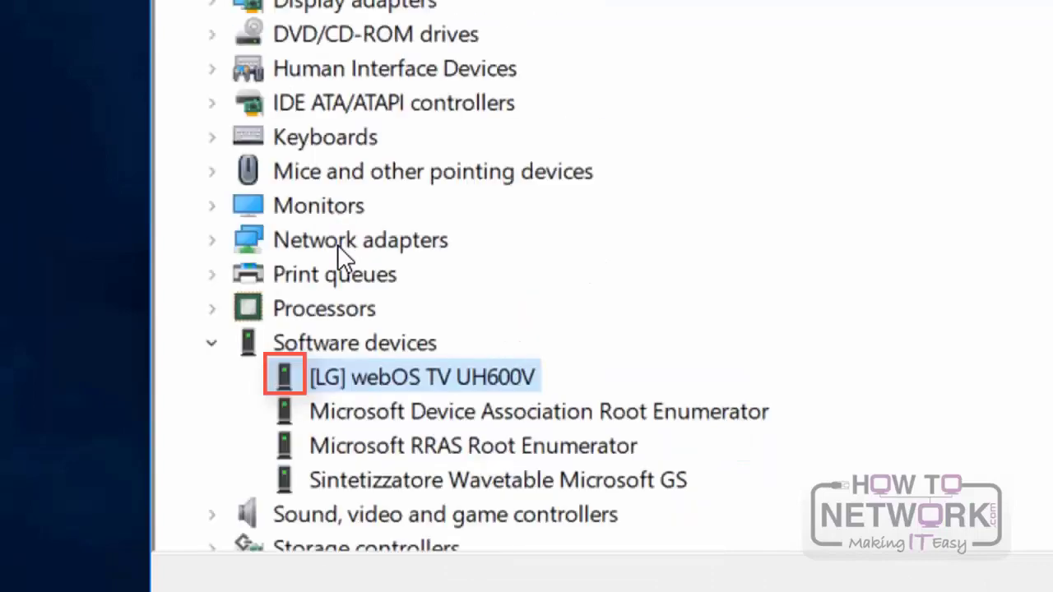
# Step: Search automatically for updated driver software for the [LG] webOS TV UH600V, including on Windows Update
pyautogui.click(154, 13)
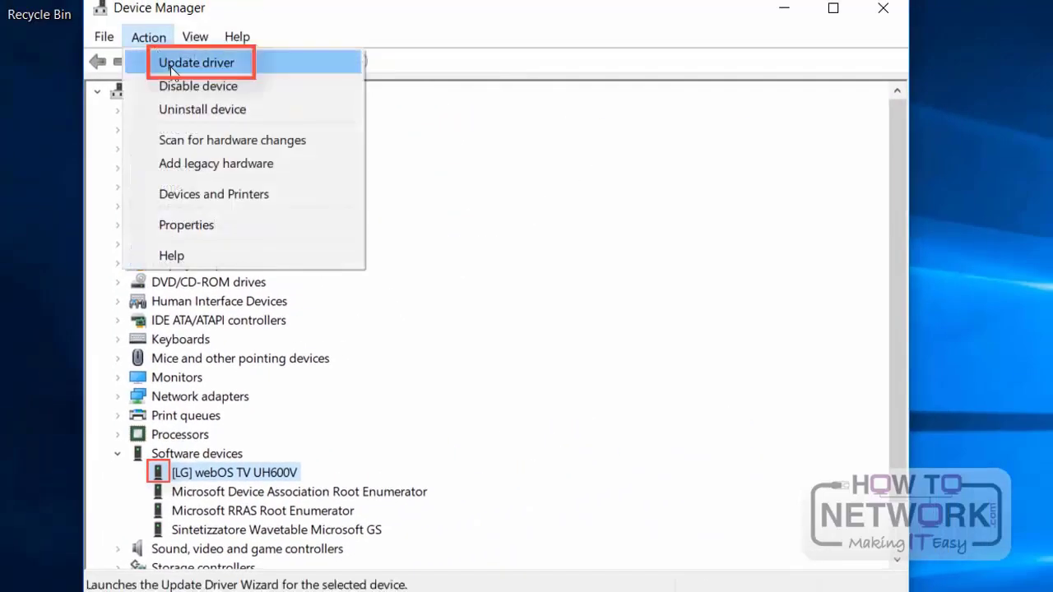
pyautogui.click(196, 63)
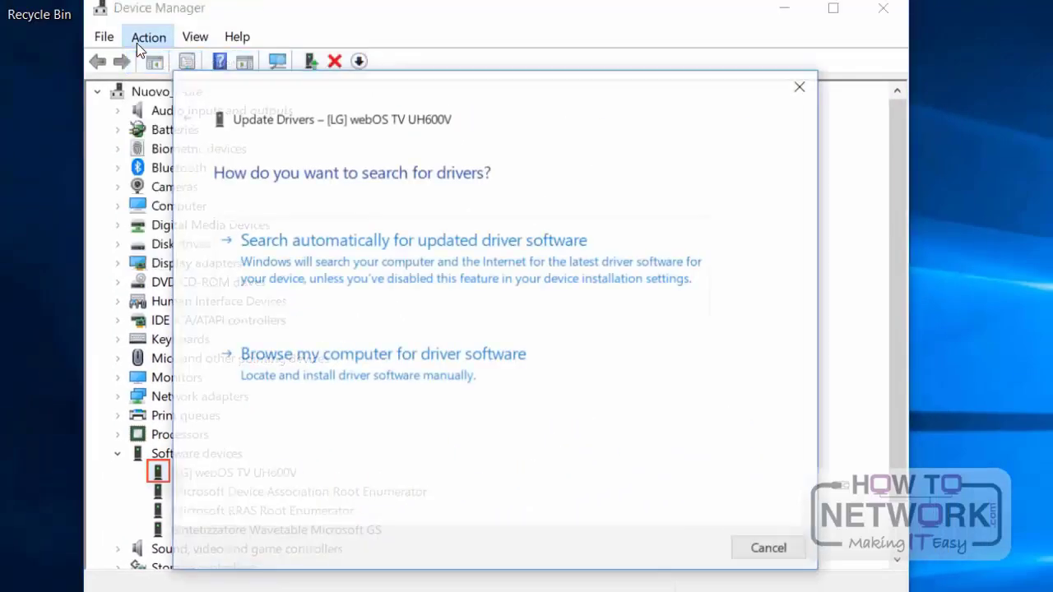
pyautogui.click(451, 260)
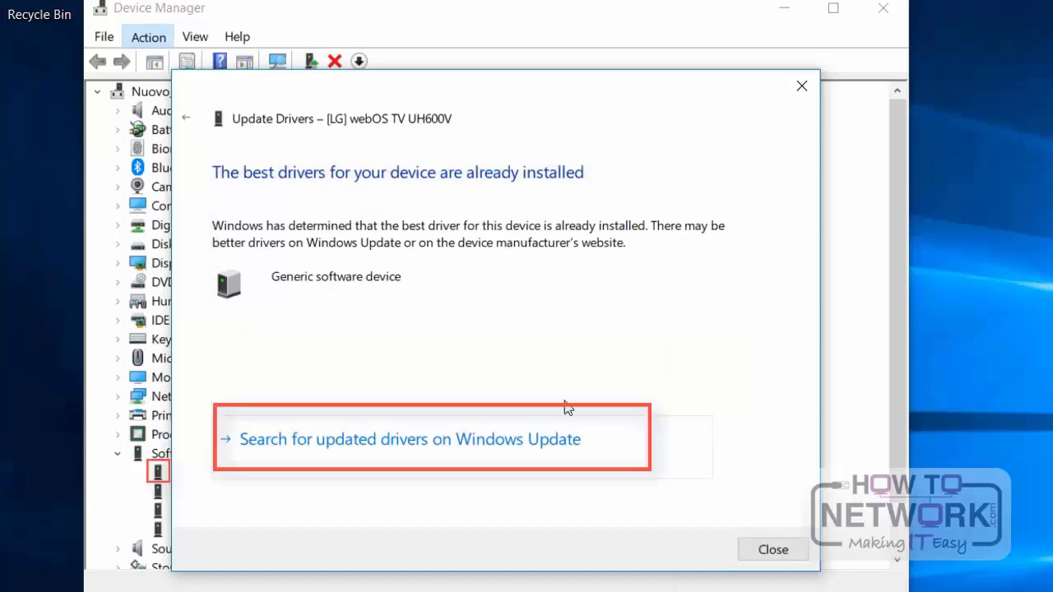
pyautogui.click(471, 456)
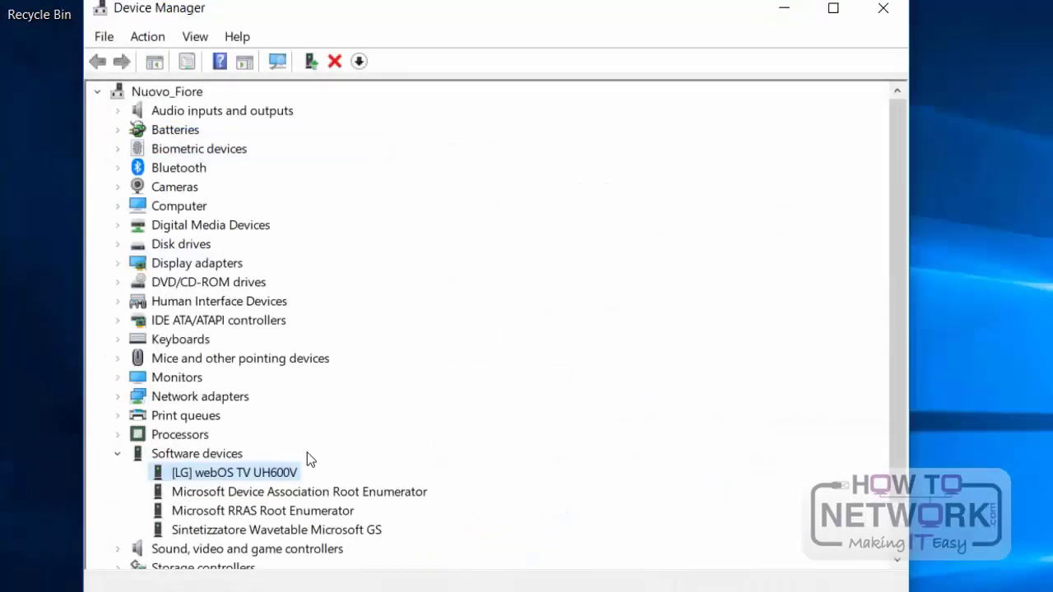
# Step: Update the [LG] webOS TV UH600V driver manually by installing Generic software device from the list of available drivers on the computer
pyautogui.rightClick(293, 472)
pyautogui.click(362, 487)
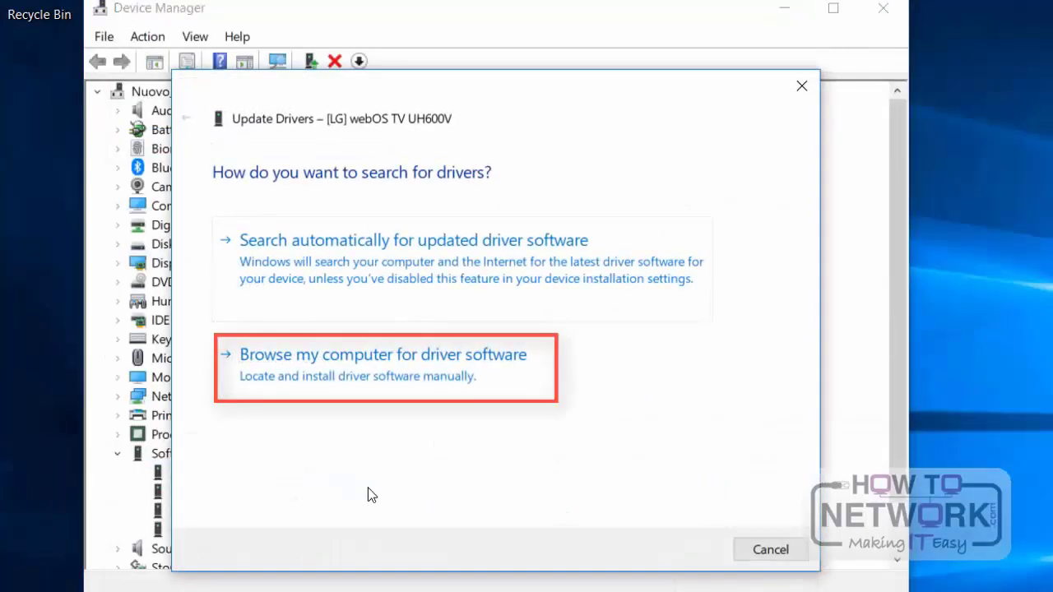
pyautogui.click(336, 383)
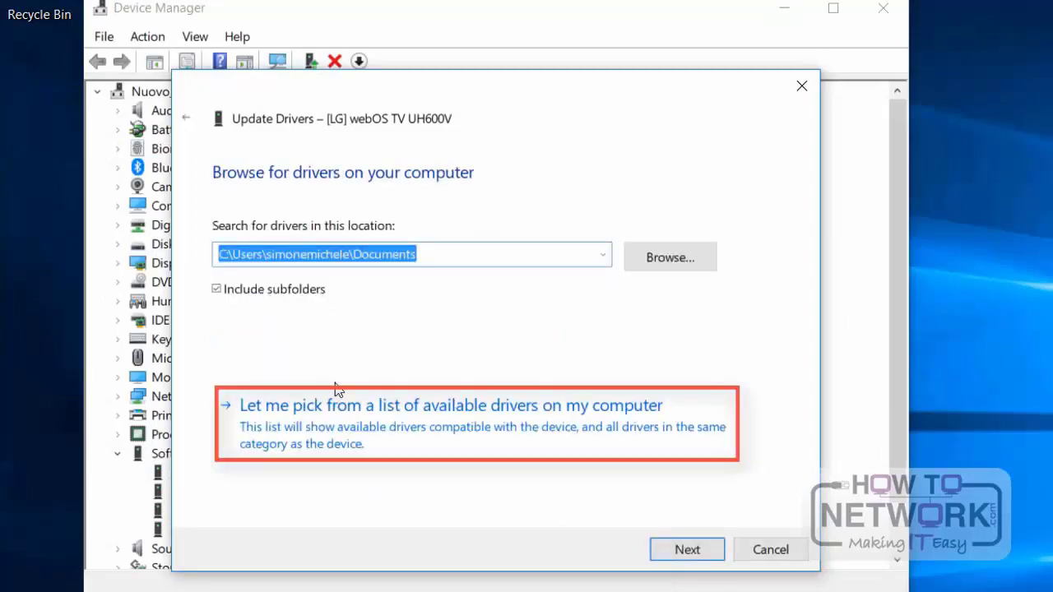
pyautogui.click(527, 428)
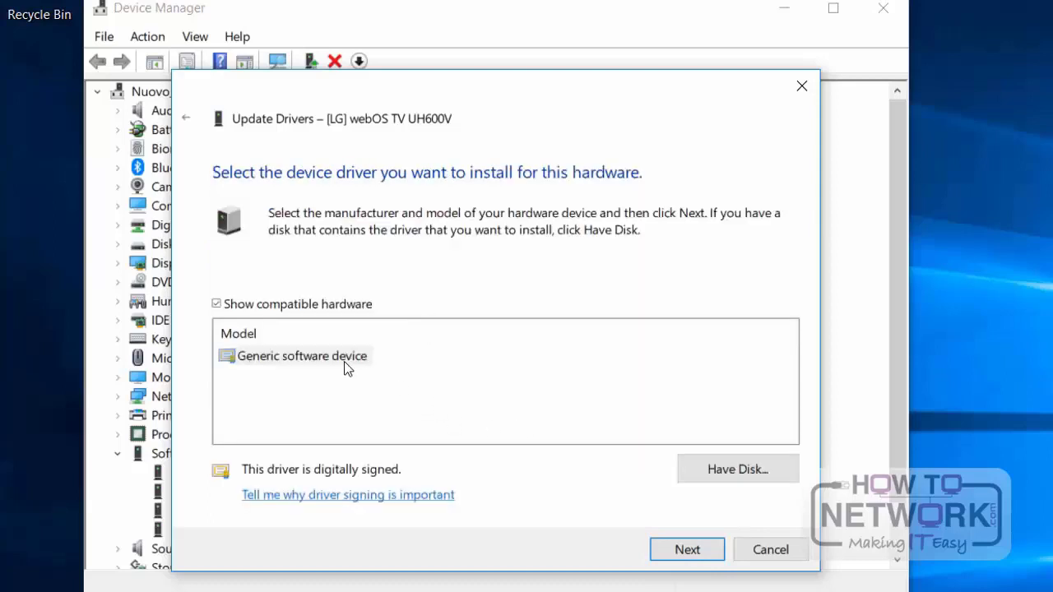
pyautogui.click(665, 549)
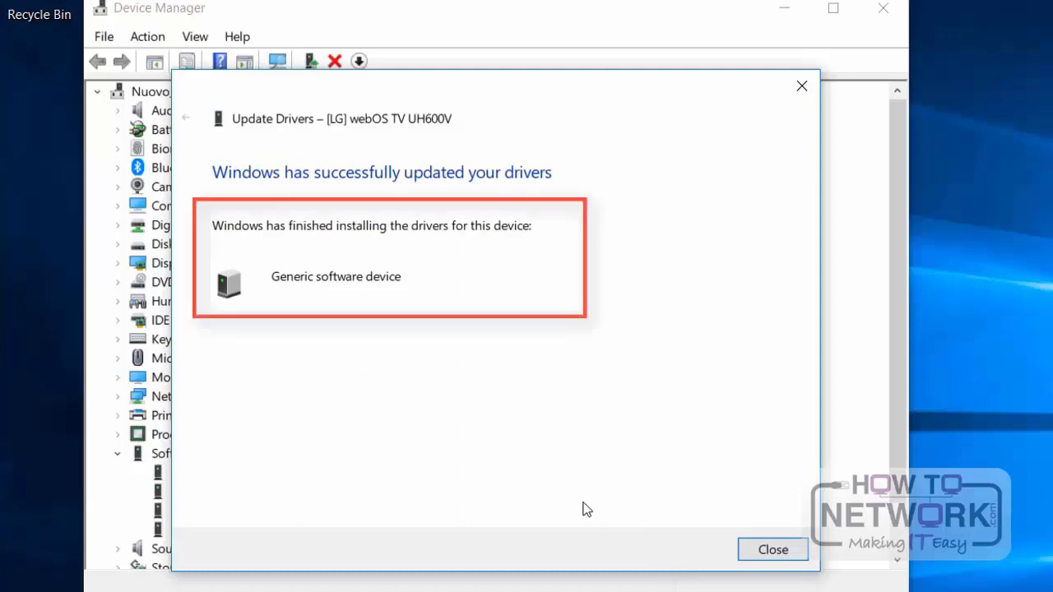
# Step: Close the completed driver update wizard, collapse Software devices and close Device Manager
pyautogui.click(772, 551)
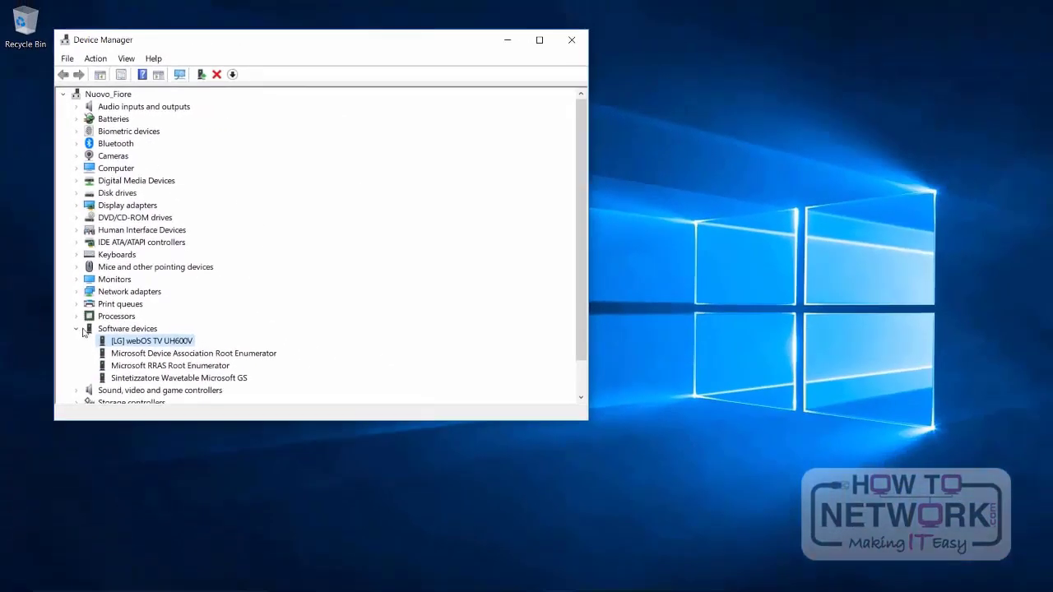
pyautogui.click(78, 333)
pyautogui.click(571, 39)
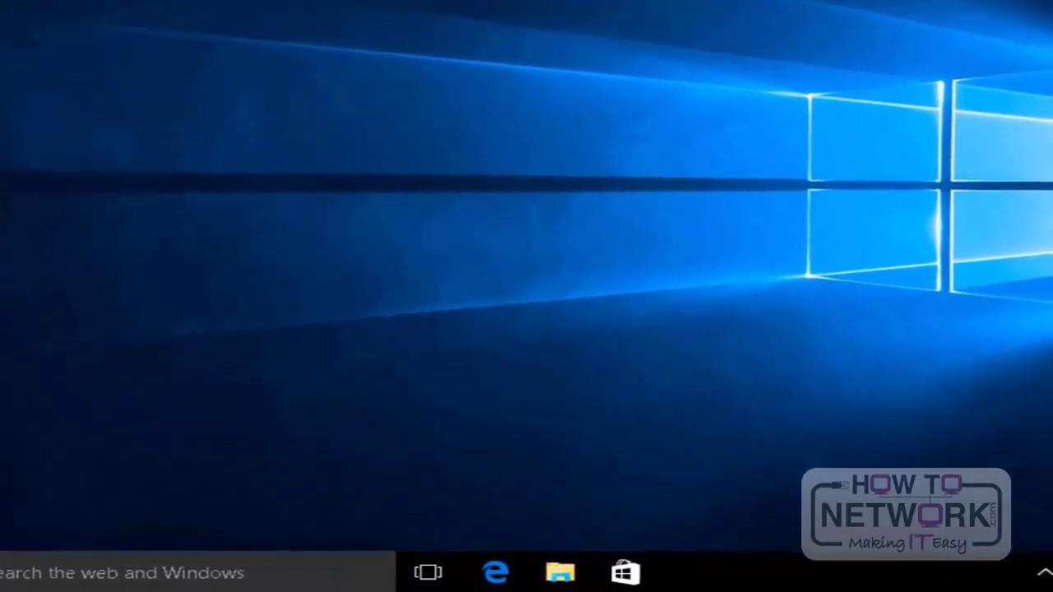
# Step: Open Disk Management and initialize Disk 1, Disk 2 and Disk 3 with the MBR (Master Boot Record) partition style
pyautogui.rightClick(3, 578)
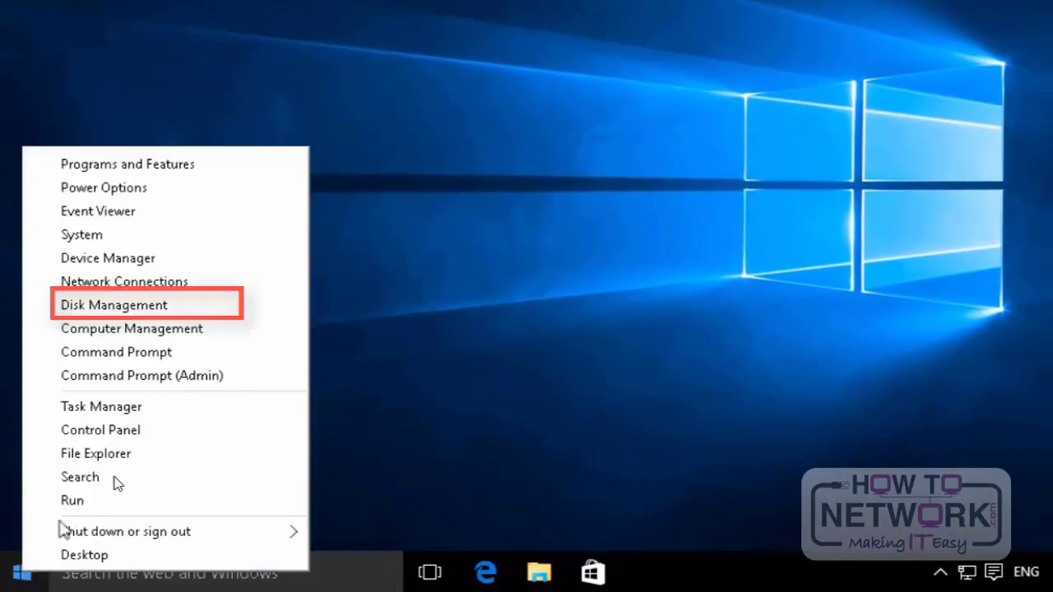
pyautogui.click(187, 311)
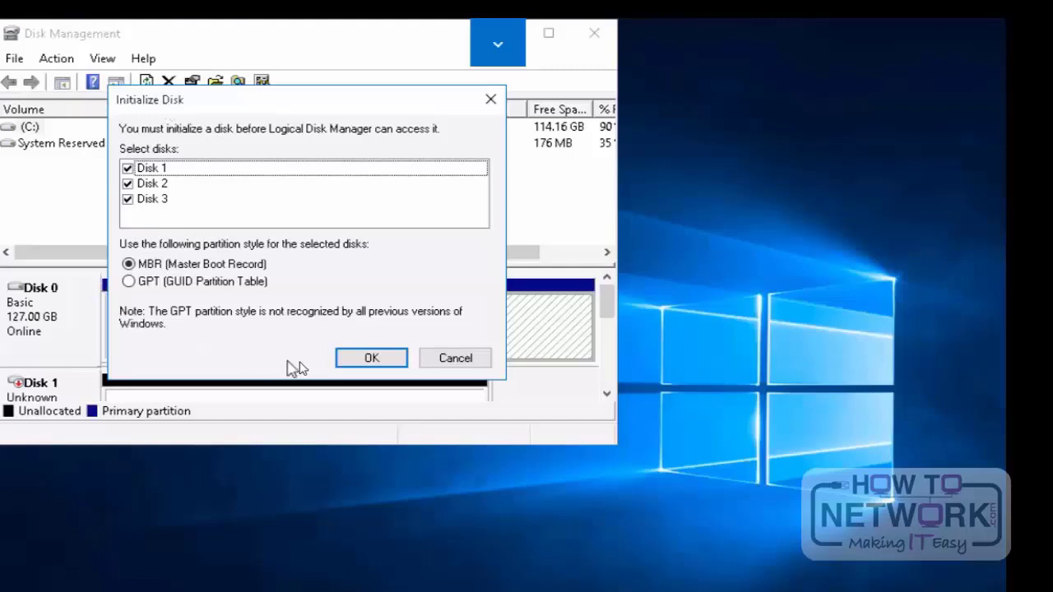
pyautogui.click(358, 362)
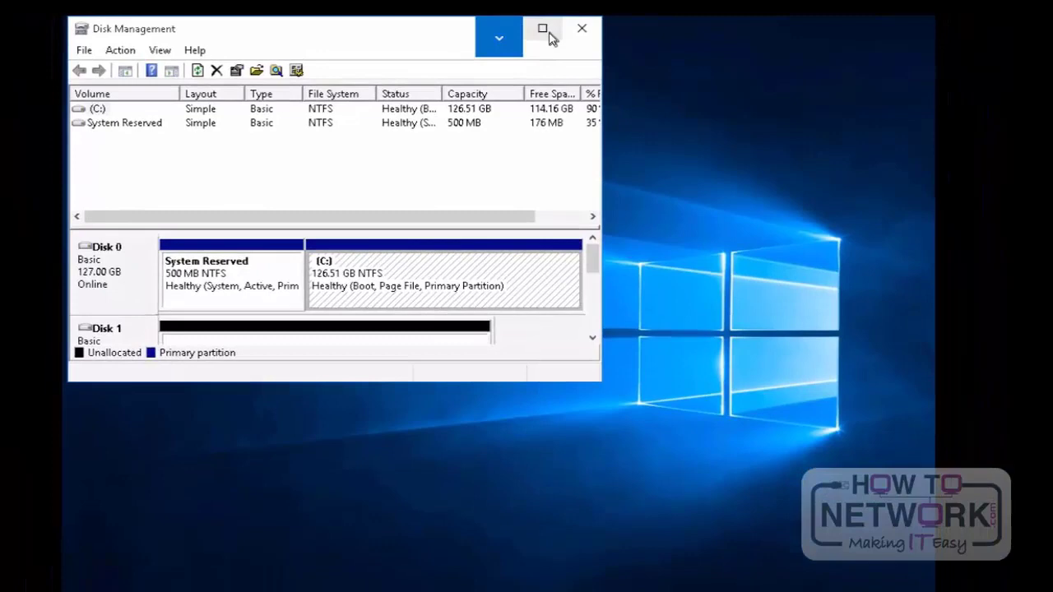
# Step: Maximize the Disk Management window and widen the Status column to examine the System Reserved and C: partitions on Disk 0
pyautogui.click(543, 32)
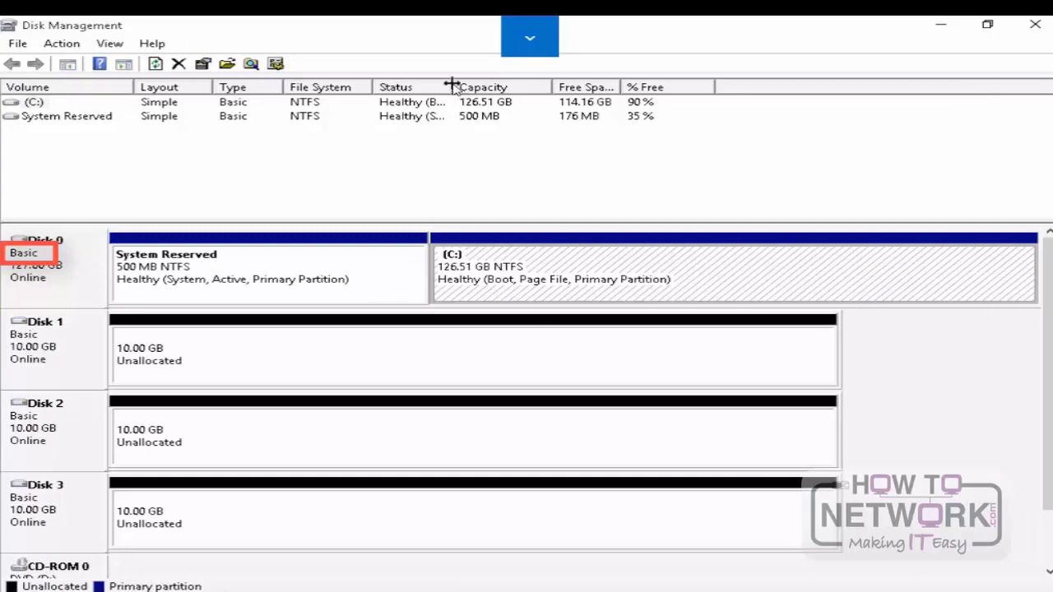
pyautogui.moveTo(451, 86); pyautogui.dragTo(597, 87)
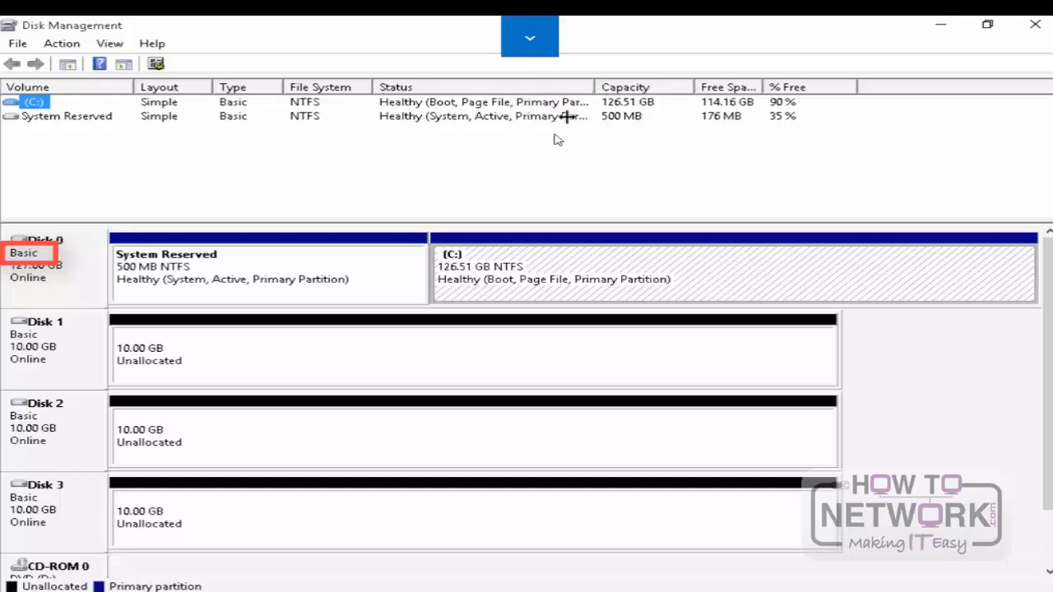
pyautogui.click(187, 274)
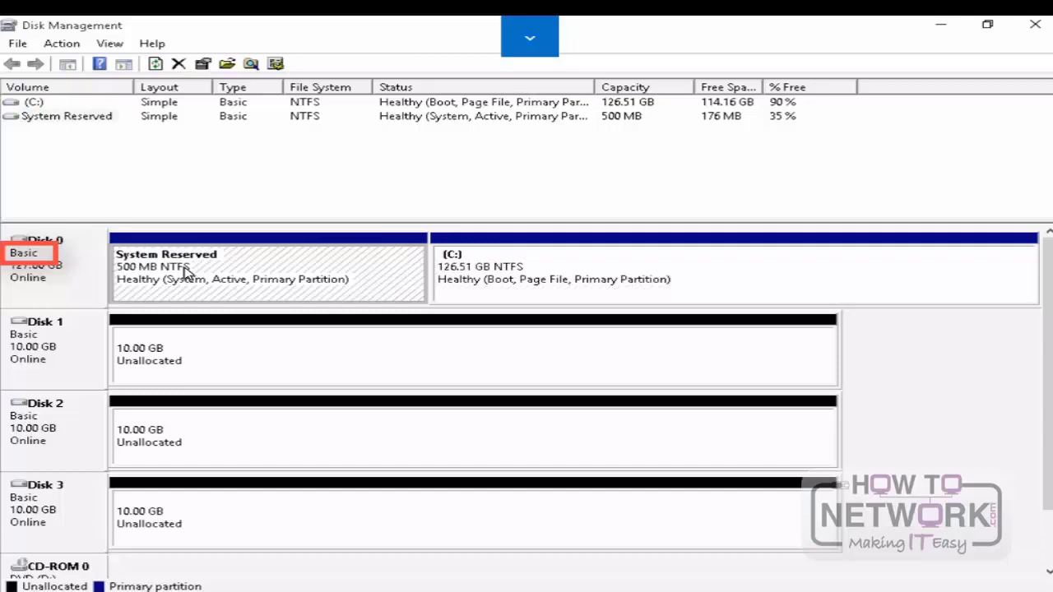
pyautogui.click(526, 282)
pyautogui.click(947, 345)
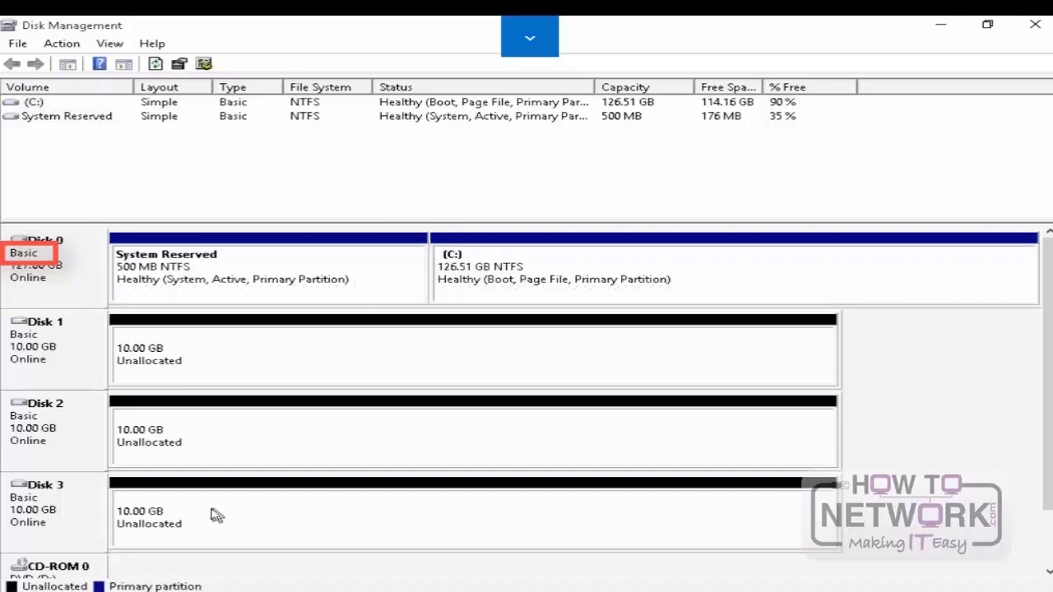
# Step: Create a 10237 MB simple volume on Disk 1 with drive letter E, NTFS, Default allocation unit size, label New Volume and quick format
pyautogui.rightClick(206, 354)
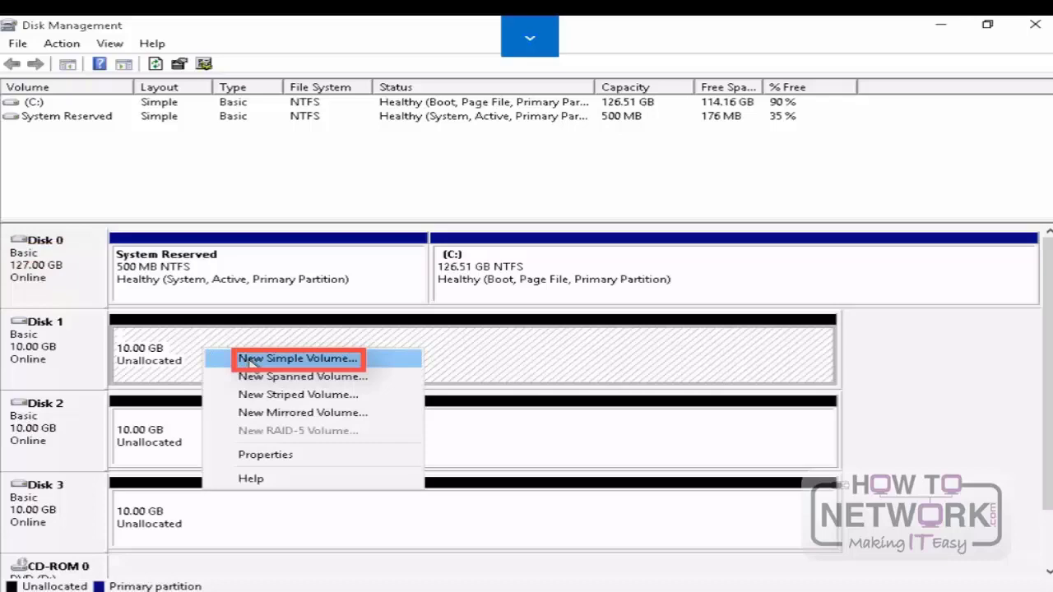
pyautogui.click(251, 362)
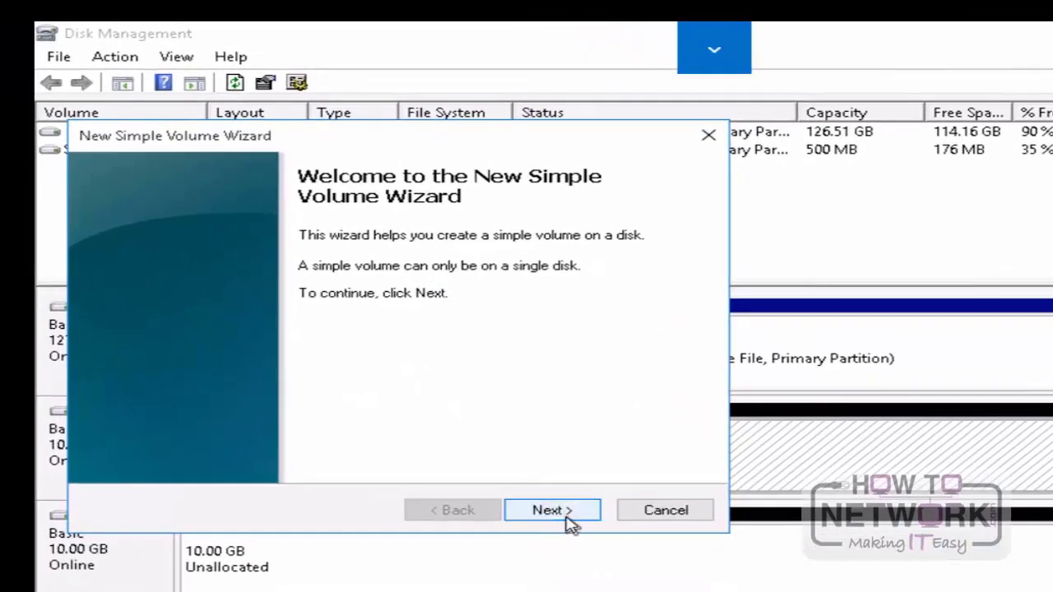
pyautogui.click(566, 511)
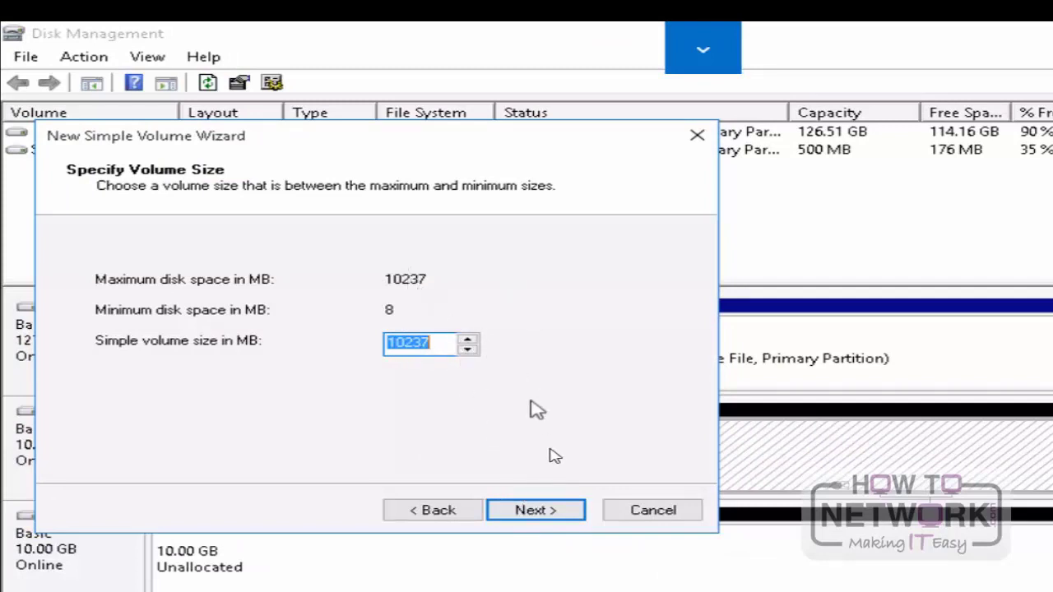
pyautogui.click(572, 519)
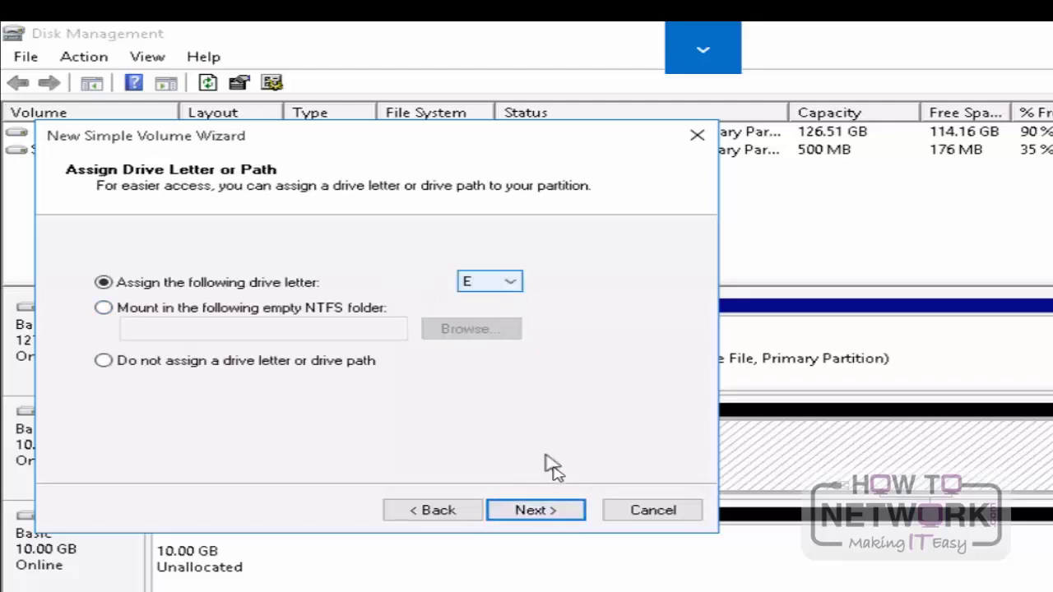
pyautogui.click(572, 512)
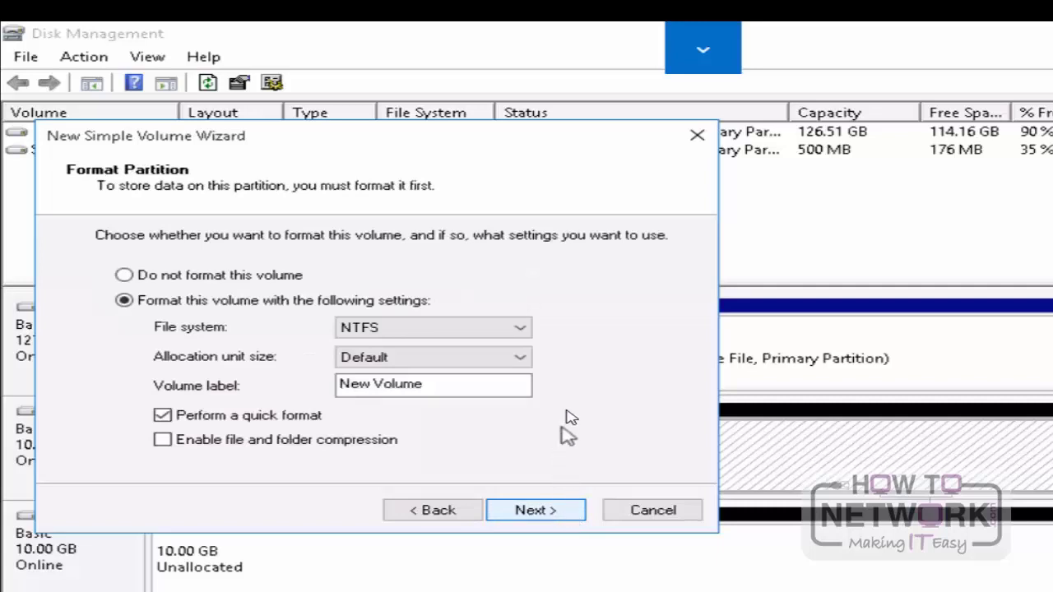
pyautogui.click(520, 362)
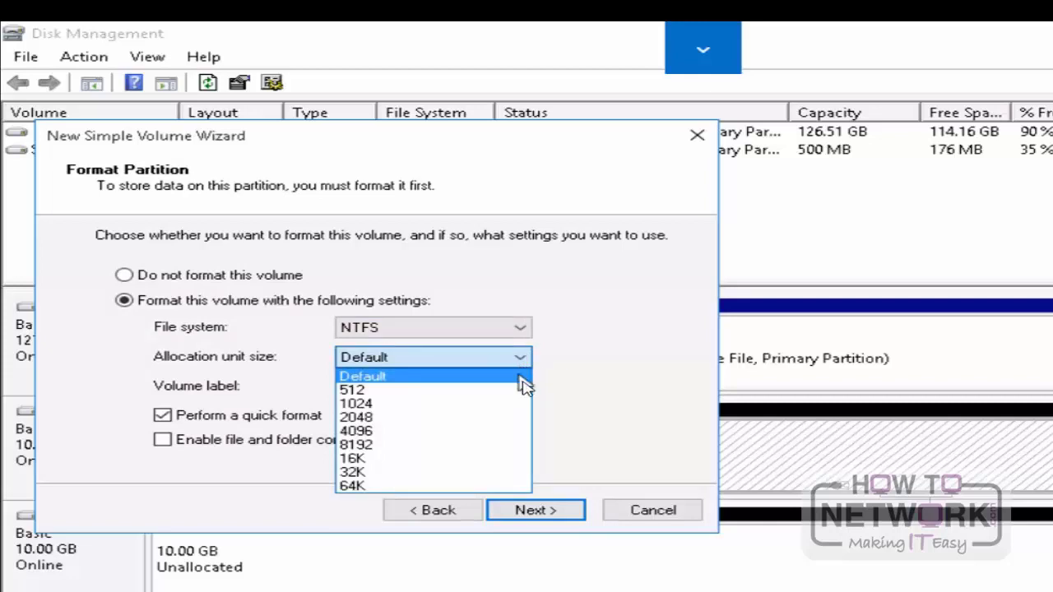
pyautogui.click(508, 378)
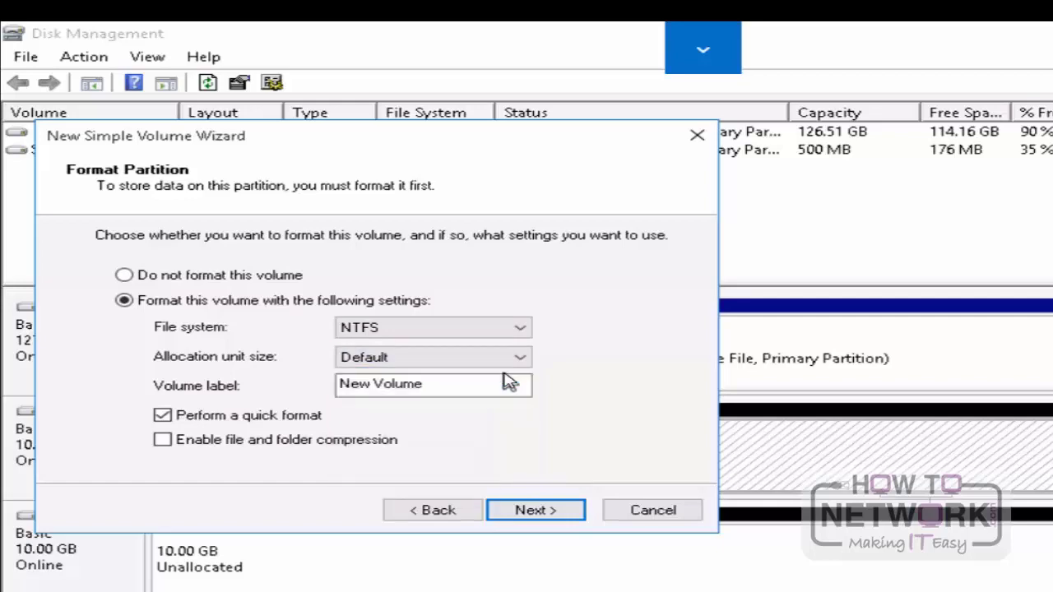
pyautogui.click(543, 510)
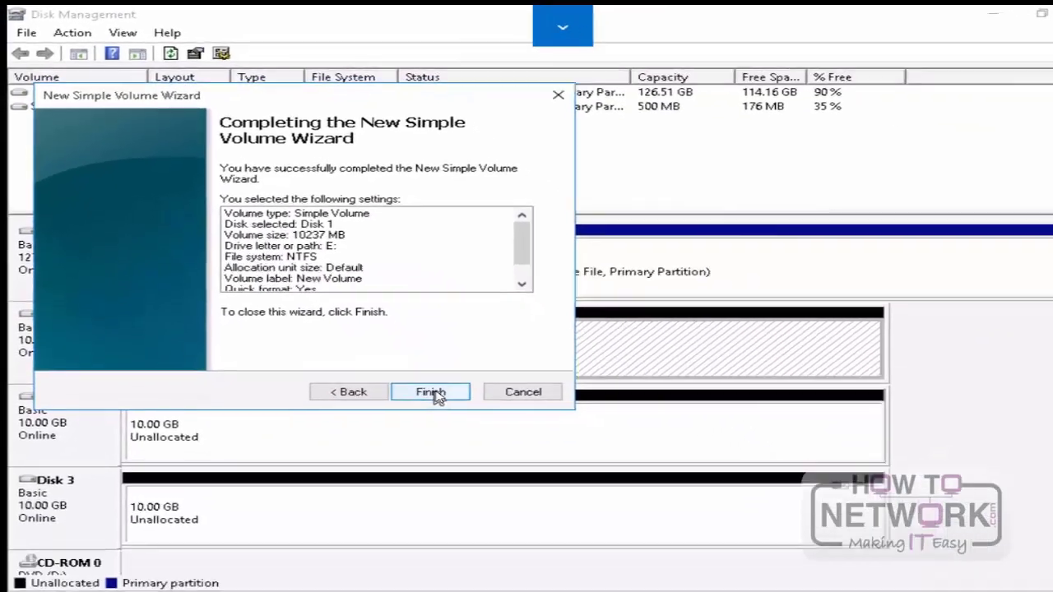
pyautogui.click(530, 502)
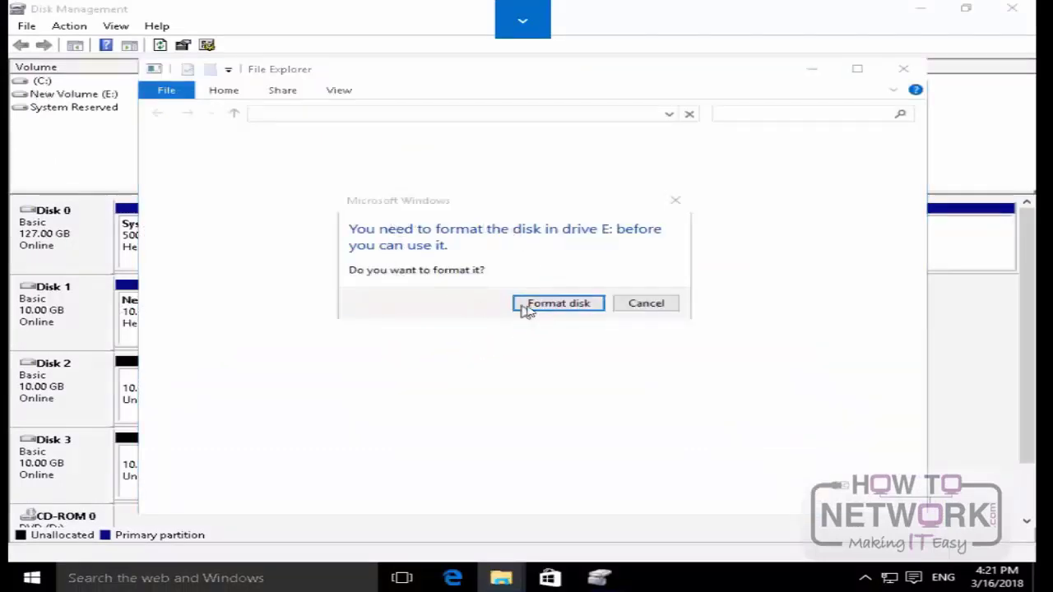
# Step: Quick-format New Volume (E:) as NTFS with 4096-byte allocation units, accepting the data erasure, and close its File Explorer window
pyautogui.click(564, 304)
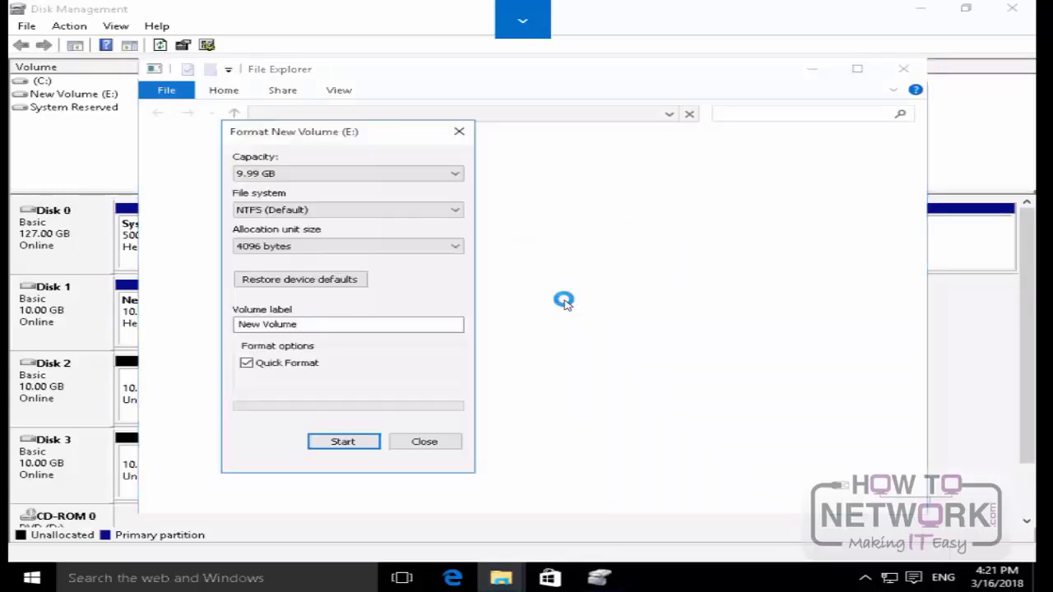
pyautogui.click(343, 442)
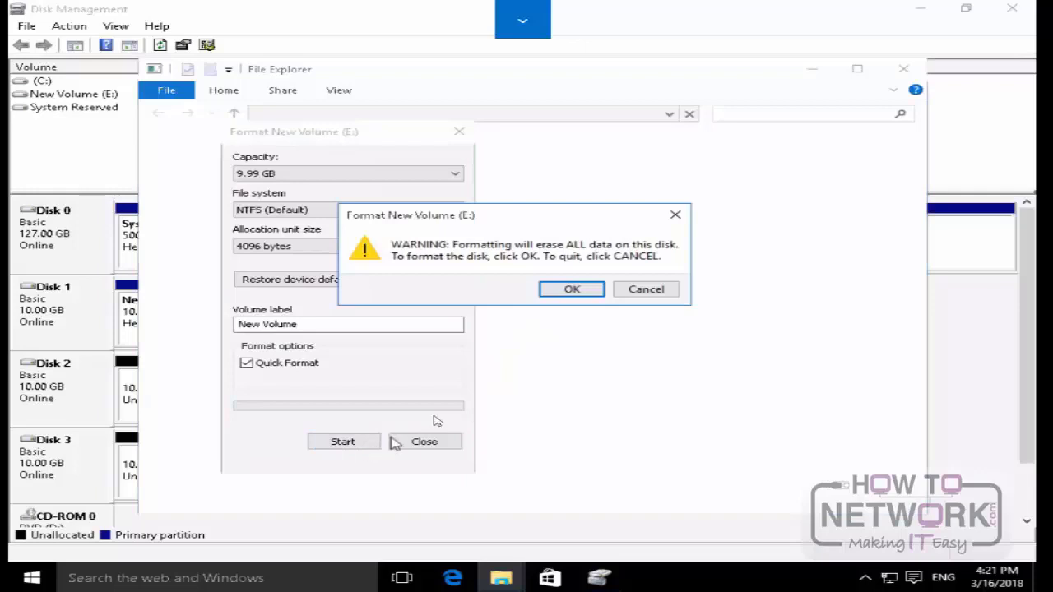
pyautogui.click(567, 290)
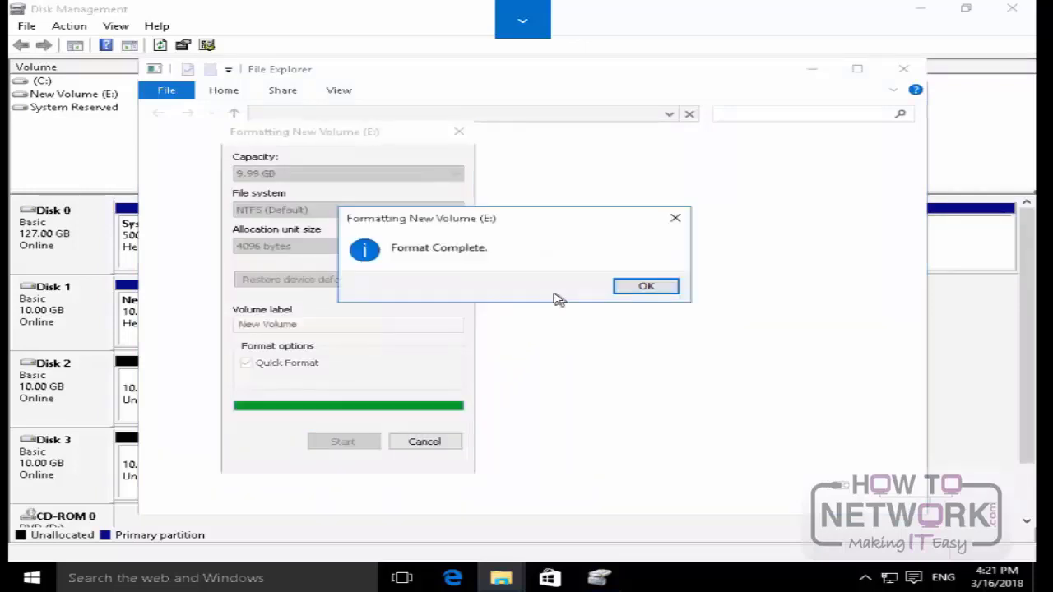
pyautogui.click(644, 285)
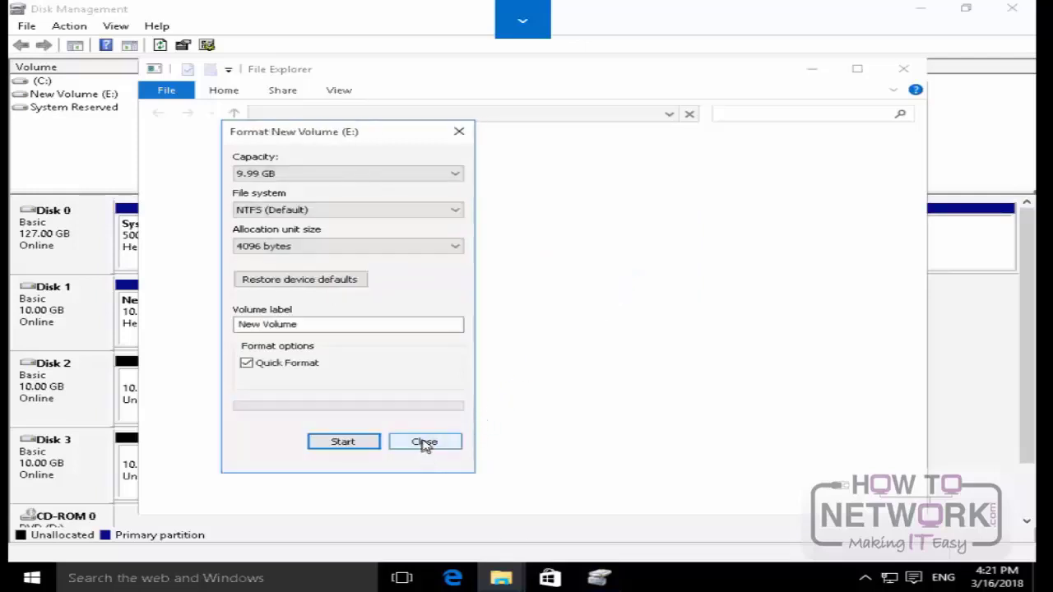
pyautogui.click(424, 444)
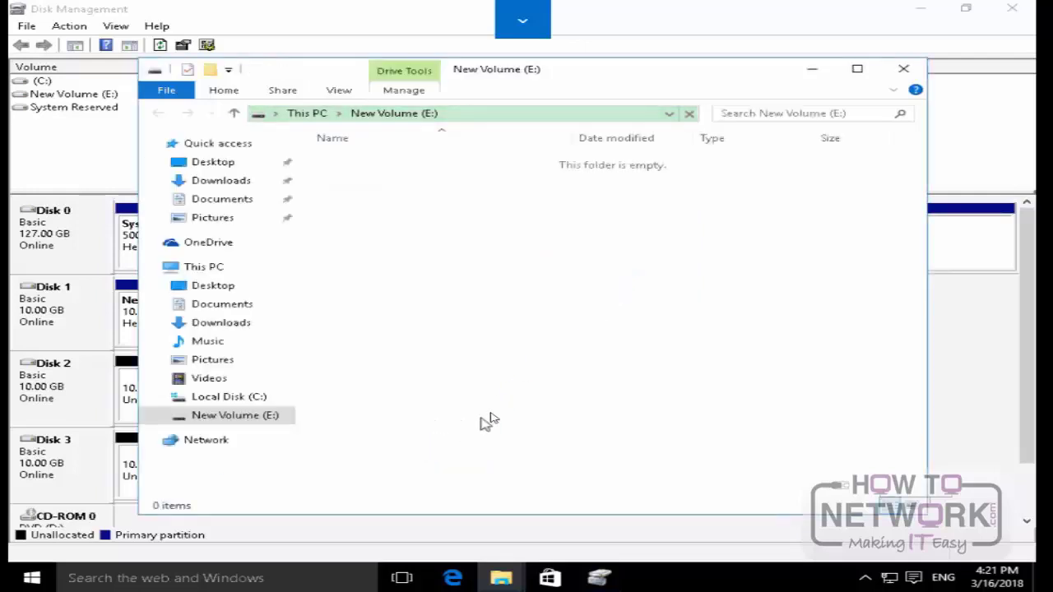
pyautogui.click(905, 70)
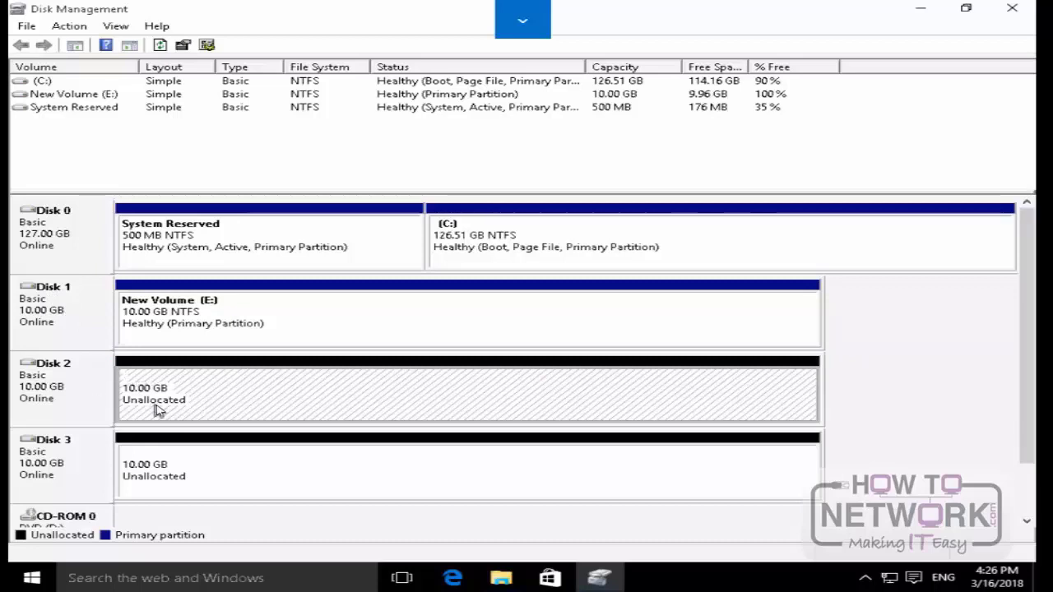
# Step: Set up a new simple volume on Disk 2 with a size of 2500 MB and drive letter F
pyautogui.rightClick(159, 411)
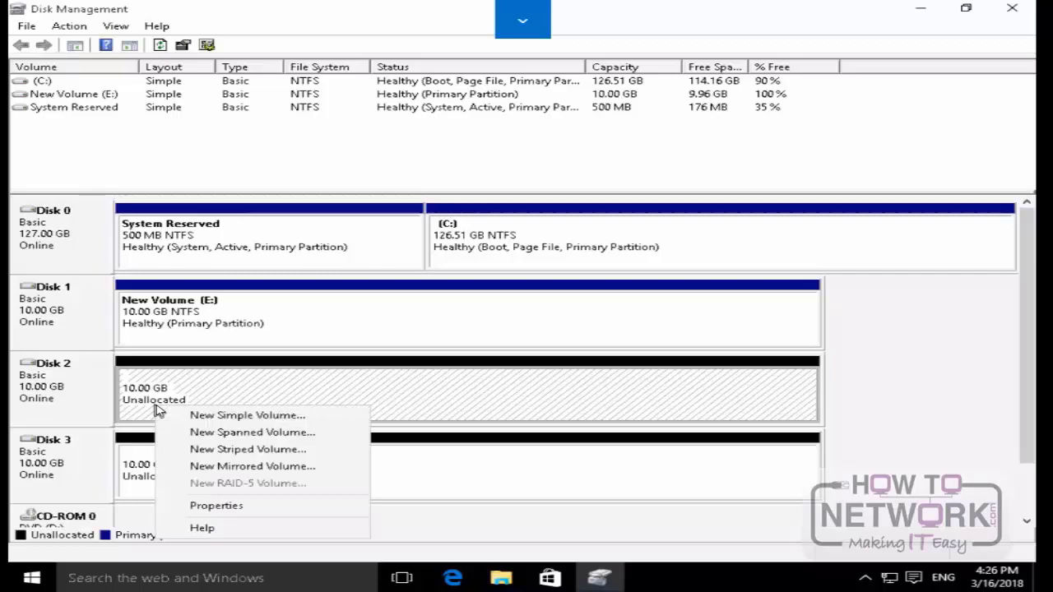
pyautogui.click(200, 416)
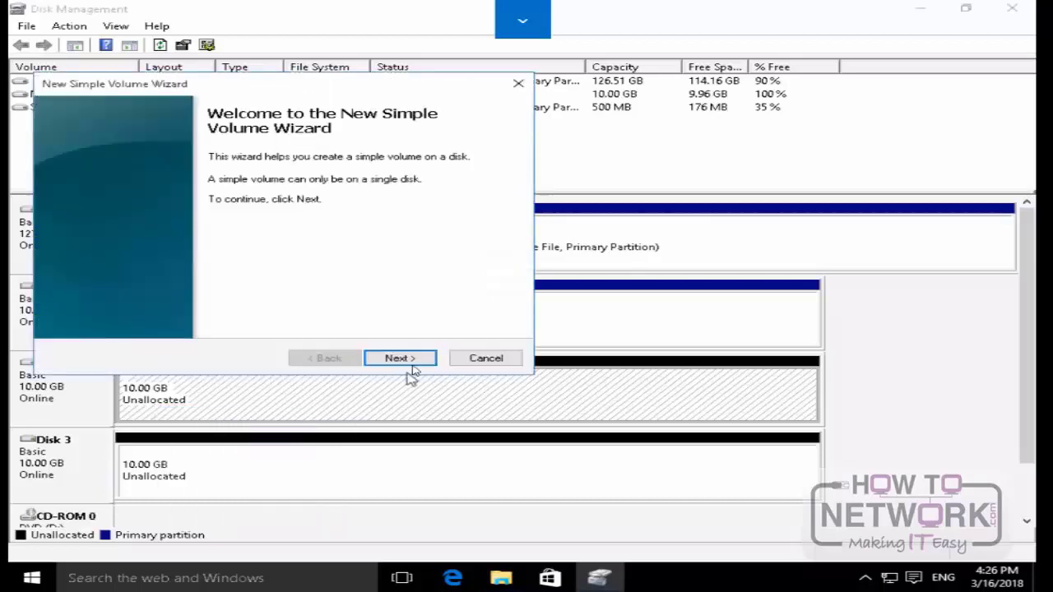
pyautogui.click(416, 359)
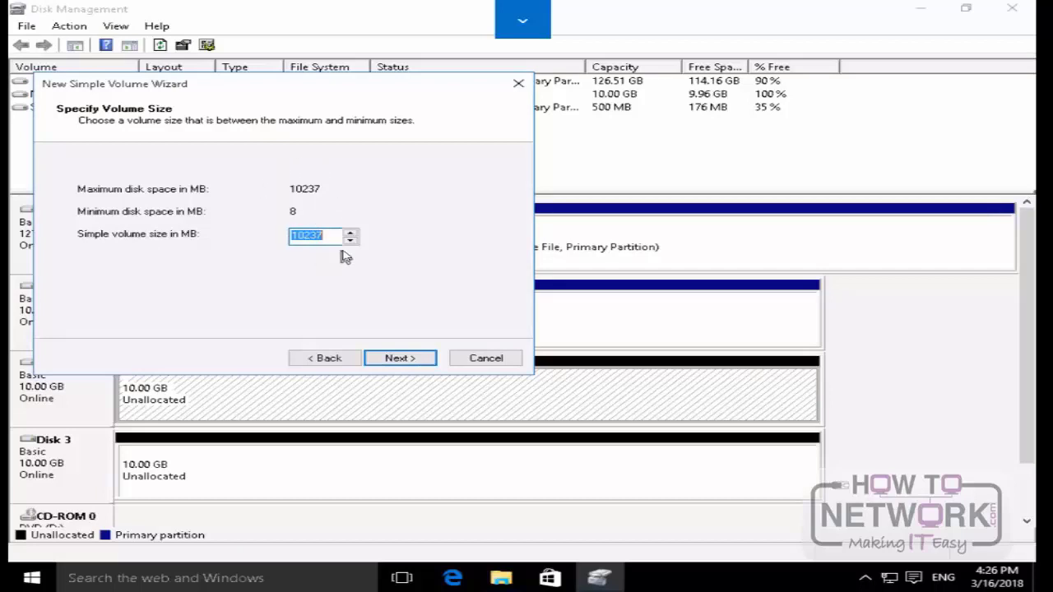
pyautogui.write('2500')
pyautogui.click(400, 358)
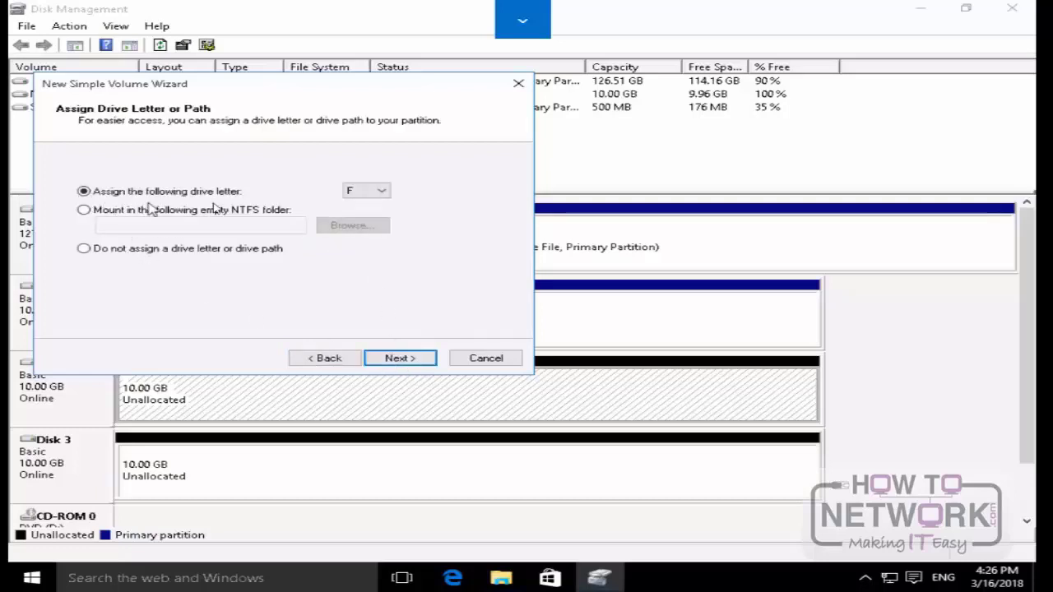
pyautogui.click(418, 359)
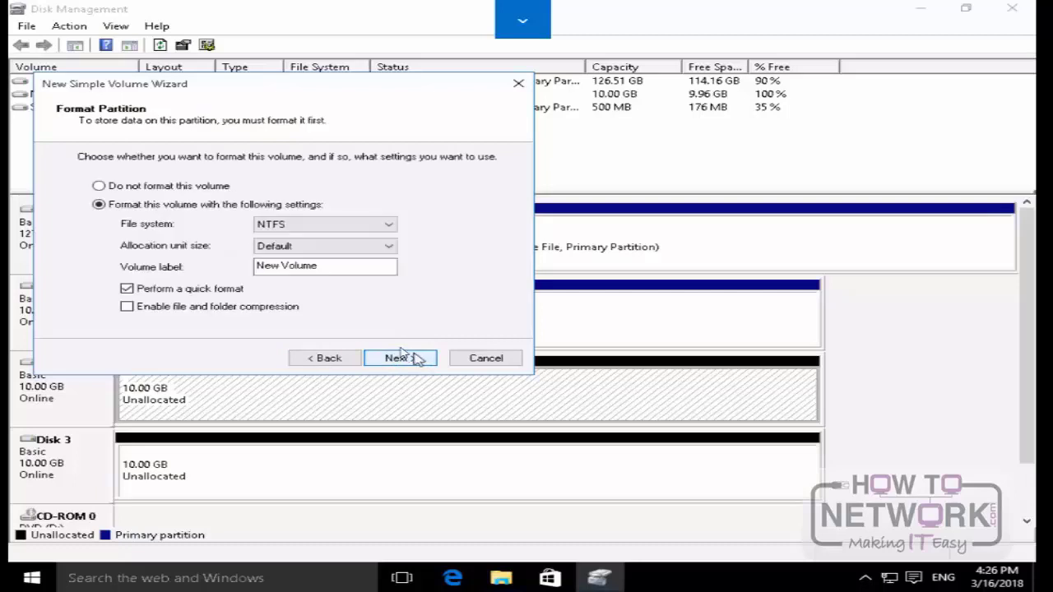
# Step: Label the Disk 2 volume Volume 1, finish creating it with an NTFS quick format, and dismiss the File Explorer format prompt
pyautogui.moveTo(317, 266); pyautogui.dragTo(235, 268)
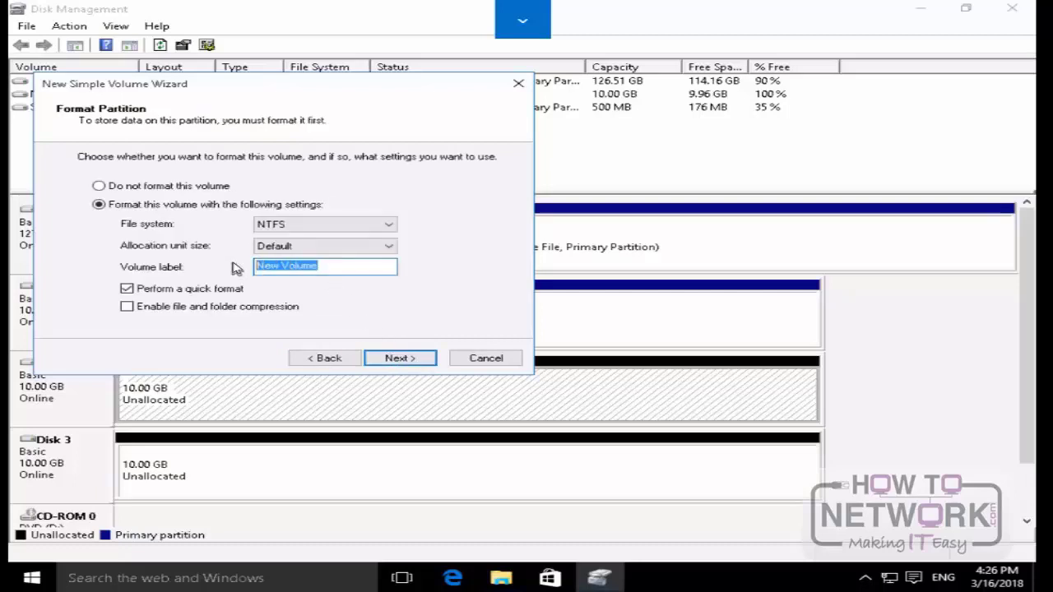
pyautogui.write('V')
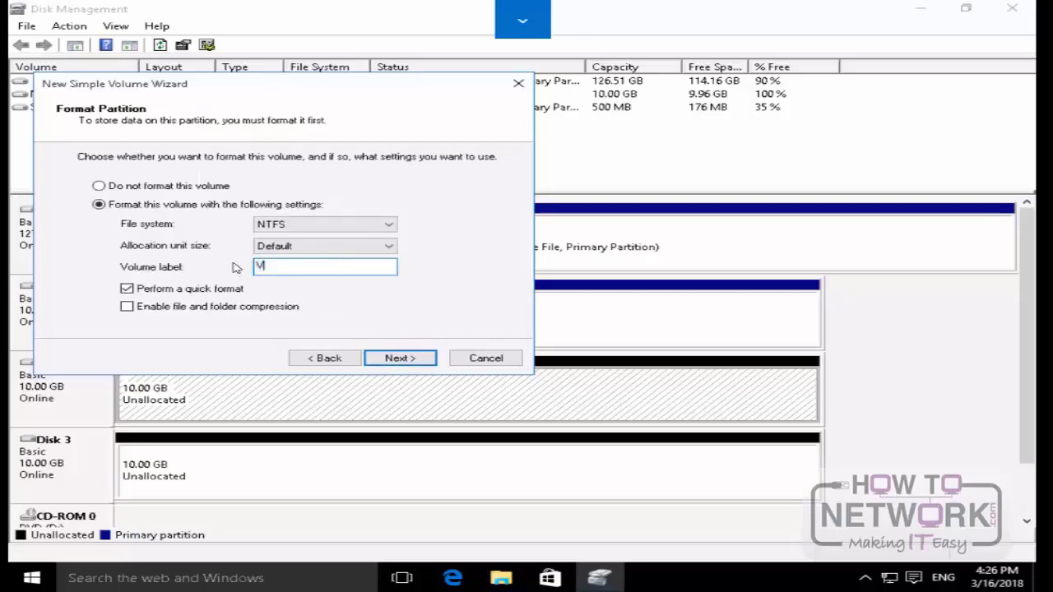
pyautogui.write('olume 1')
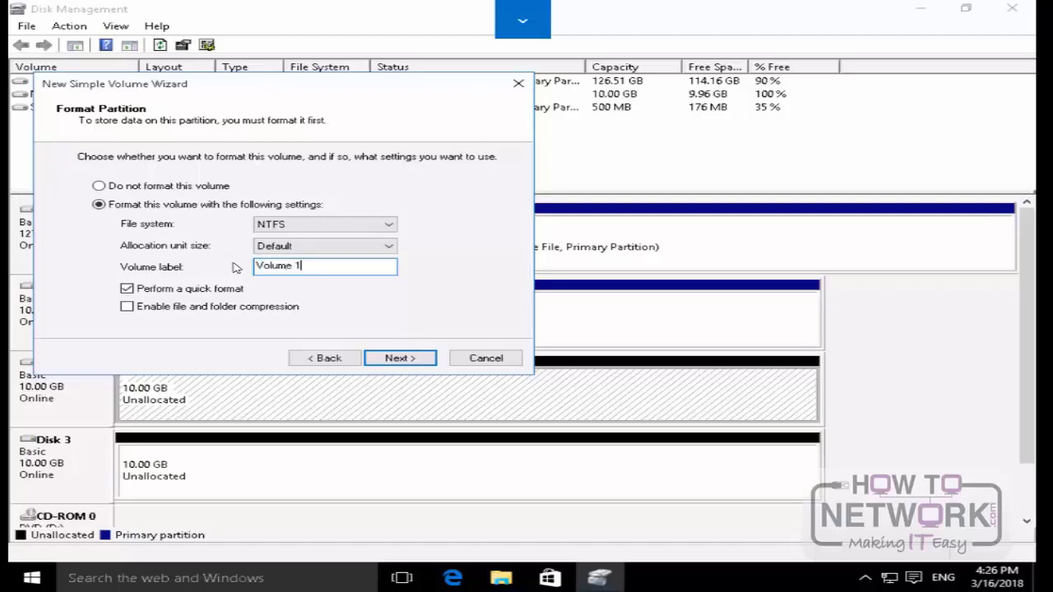
pyautogui.press('Return')
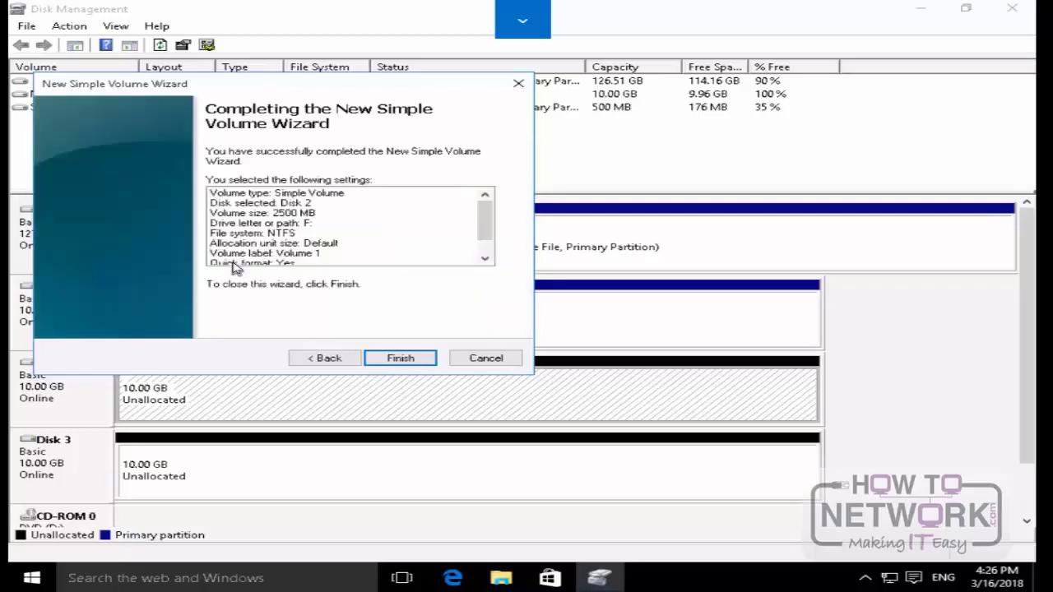
pyautogui.click(430, 358)
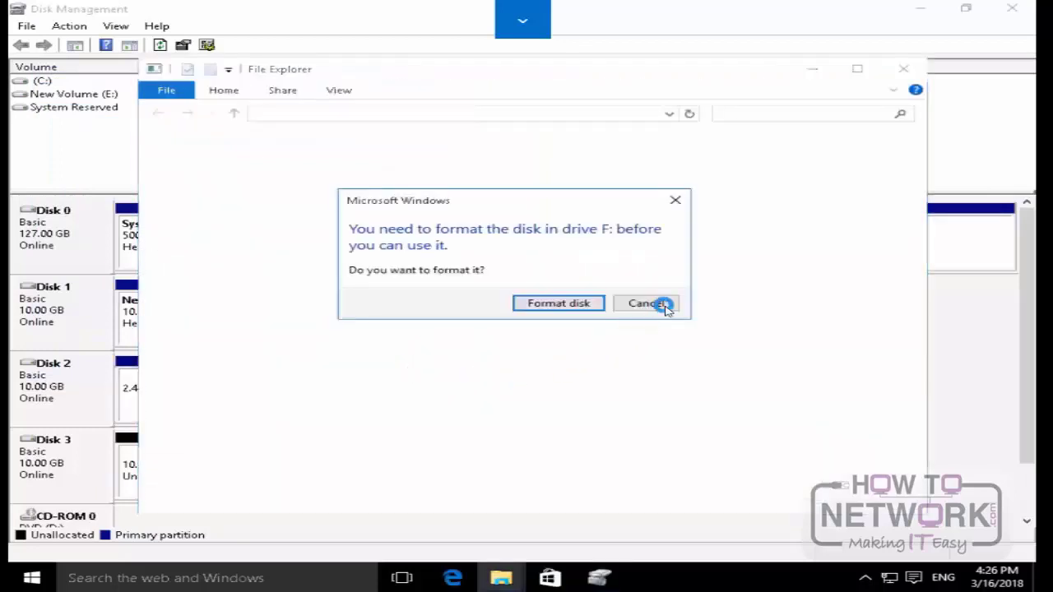
pyautogui.click(905, 69)
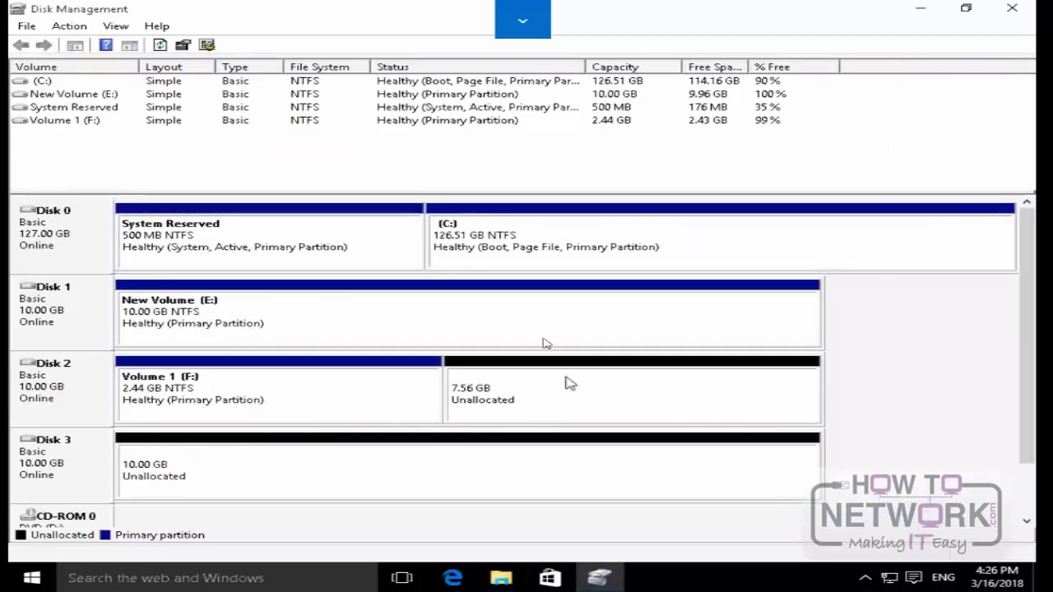
# Step: Set up a second simple volume in Disk 2's unallocated space with a size of 2500 MB and drive letter G
pyautogui.rightClick(478, 406)
pyautogui.click(524, 416)
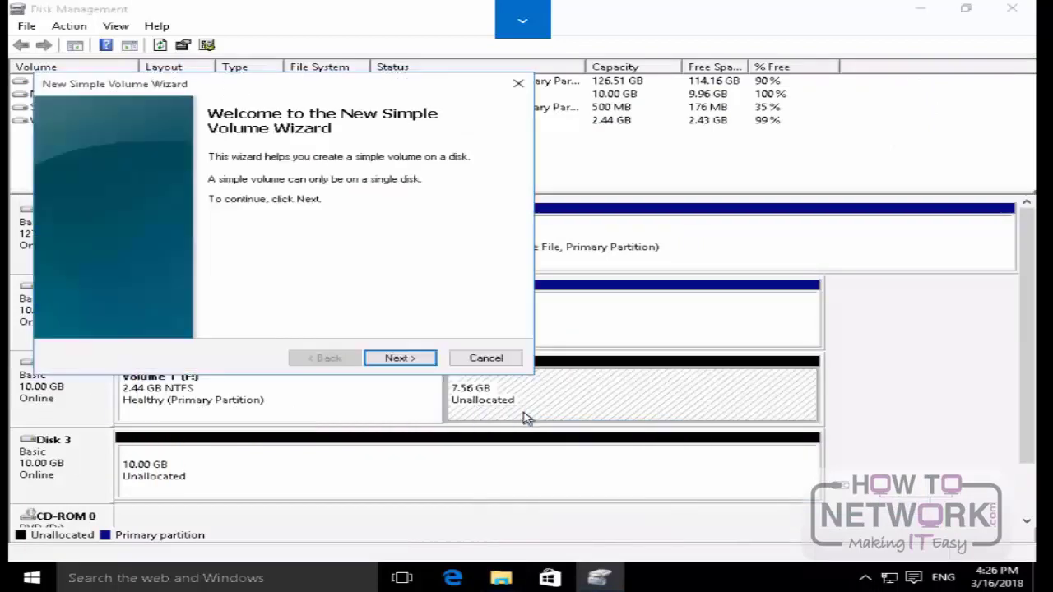
pyautogui.click(402, 358)
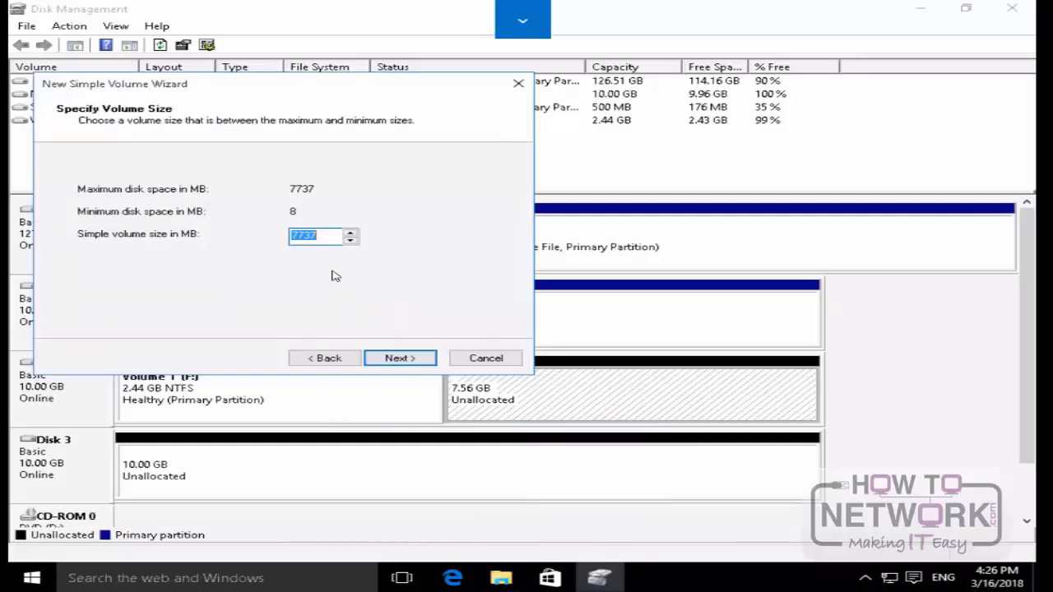
pyautogui.write('2500')
pyautogui.click(402, 366)
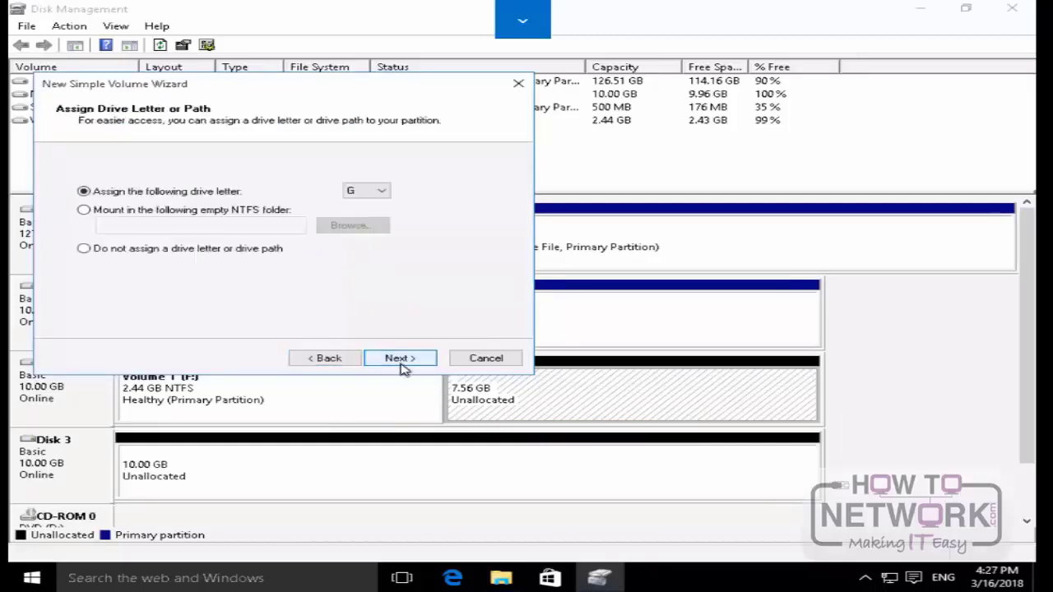
pyautogui.click(403, 365)
# Step: Label the new G volume volume 2, finish creating it with an NTFS quick format, and dismiss the format prompt
pyautogui.moveTo(329, 266); pyautogui.dragTo(249, 263)
pyautogui.write('Volume 2')
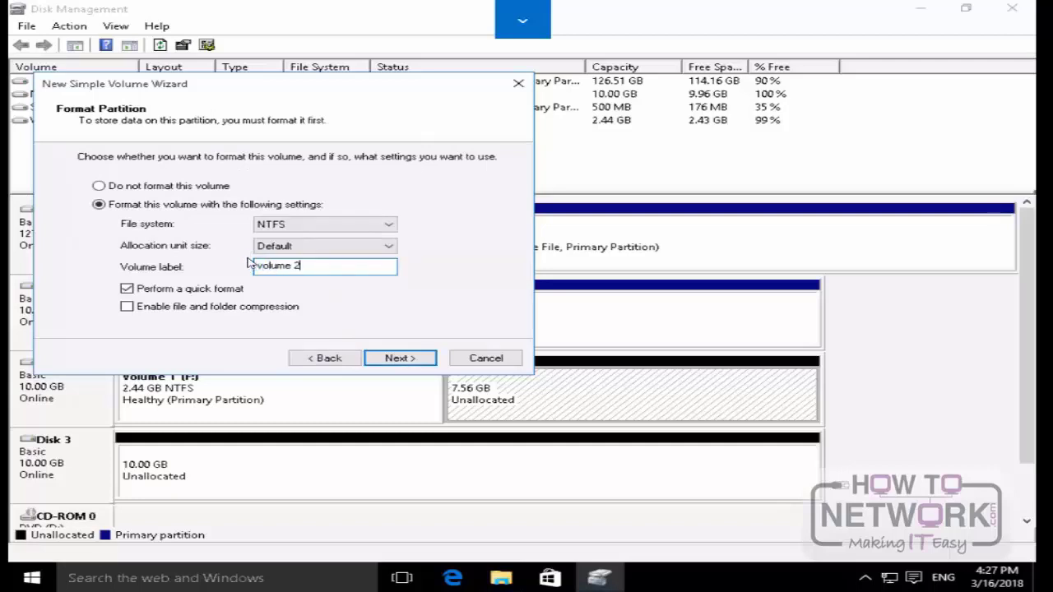
pyautogui.press('Return')
pyautogui.click(414, 356)
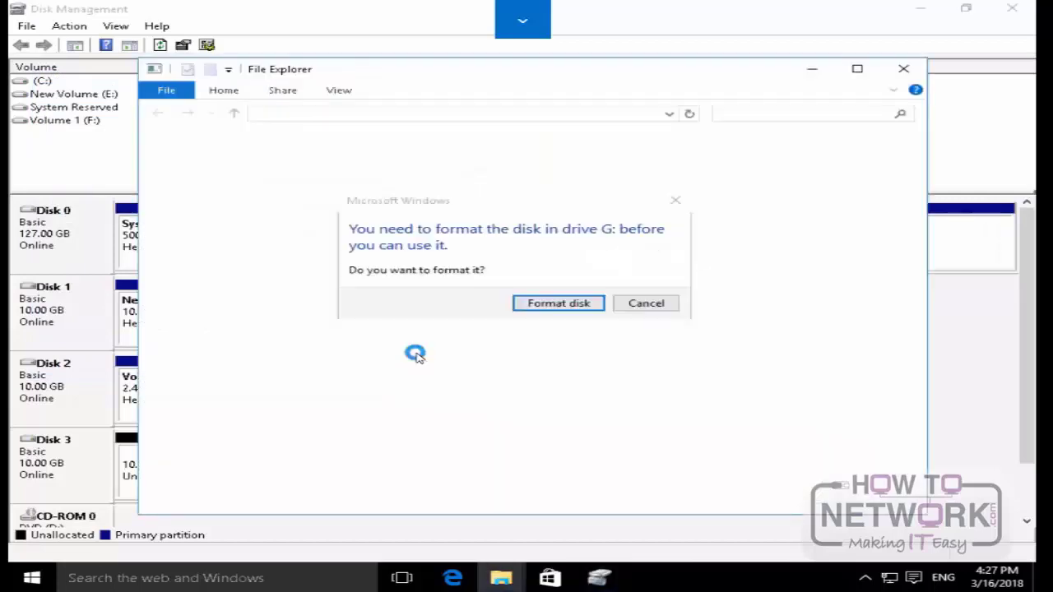
pyautogui.click(668, 302)
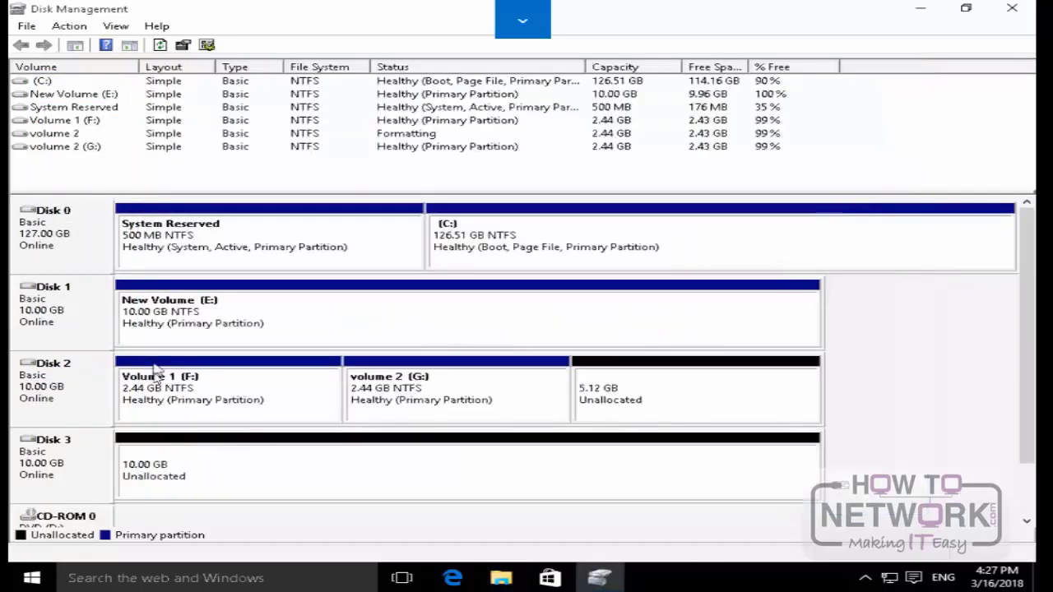
# Step: Set up a third simple volume in Disk 2's unallocated space with a size of 2000 MB and drive letter H
pyautogui.click(622, 400)
pyautogui.rightClick(623, 400)
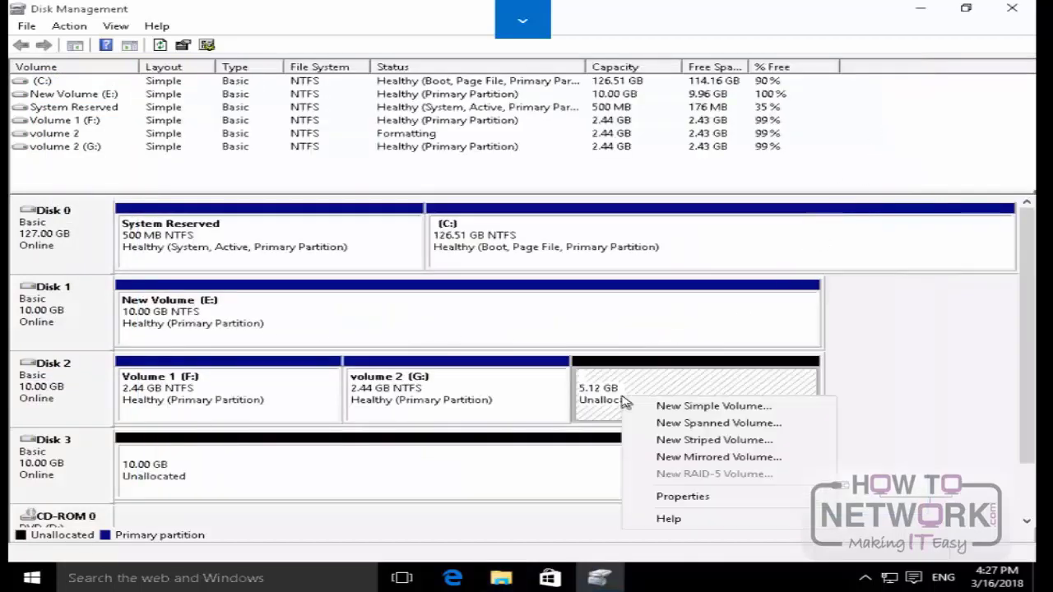
pyautogui.click(732, 411)
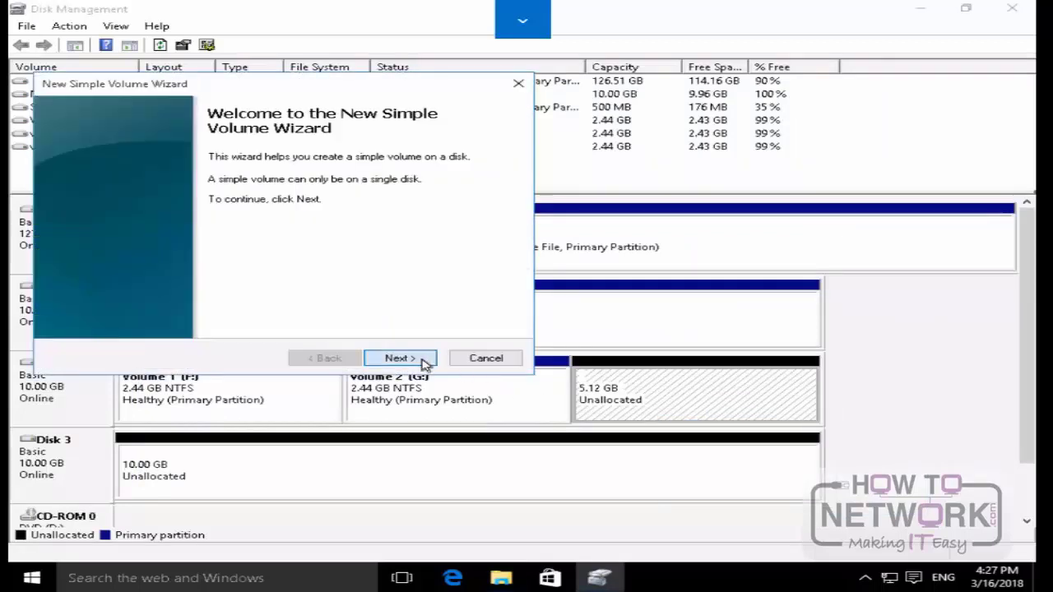
pyautogui.click(424, 359)
pyautogui.doubleClick(293, 237)
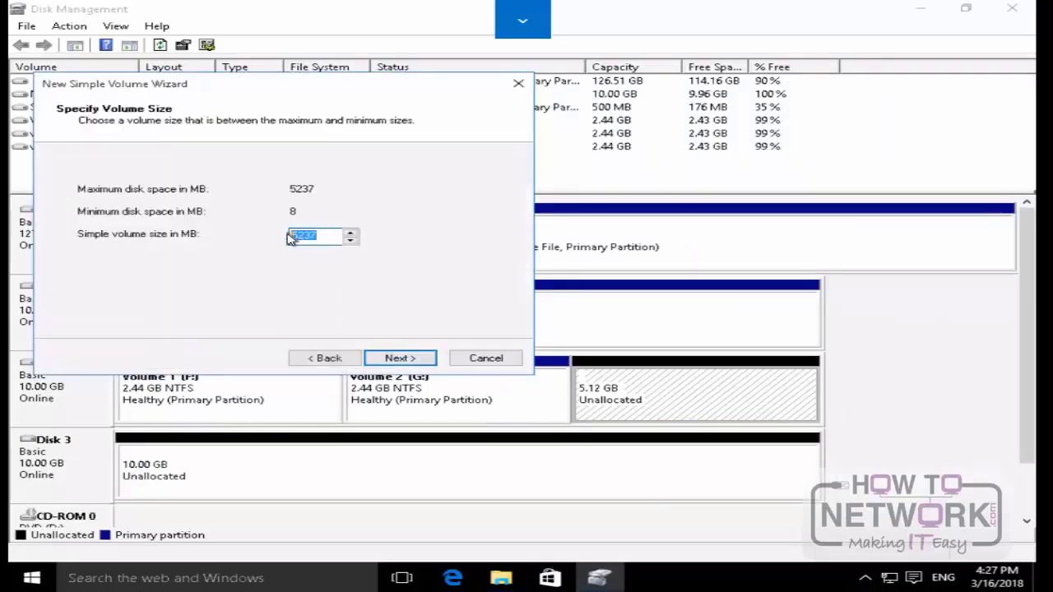
pyautogui.write('2000')
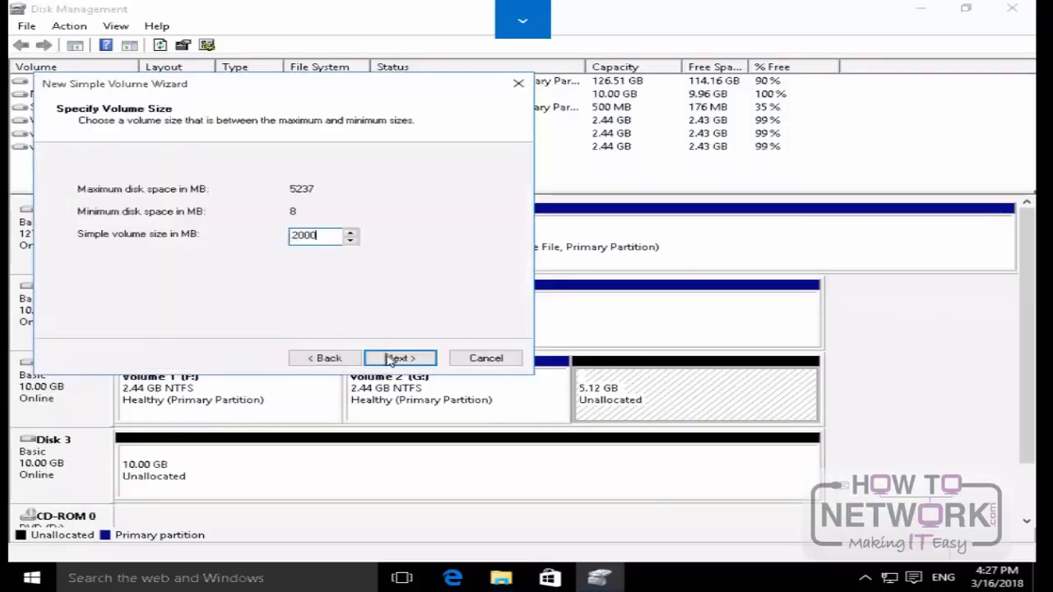
pyautogui.click(390, 362)
pyautogui.click(389, 362)
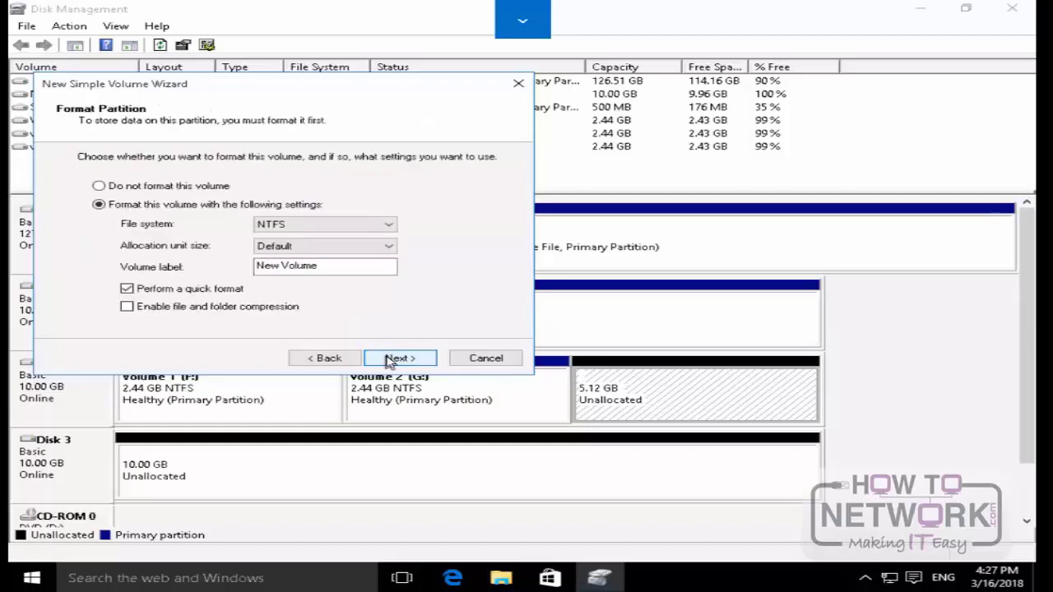
# Step: Label the new H volume Volume 3, finish creating it with an NTFS quick format, and dismiss the format prompt
pyautogui.moveTo(346, 266); pyautogui.dragTo(205, 260)
pyautogui.write('V')
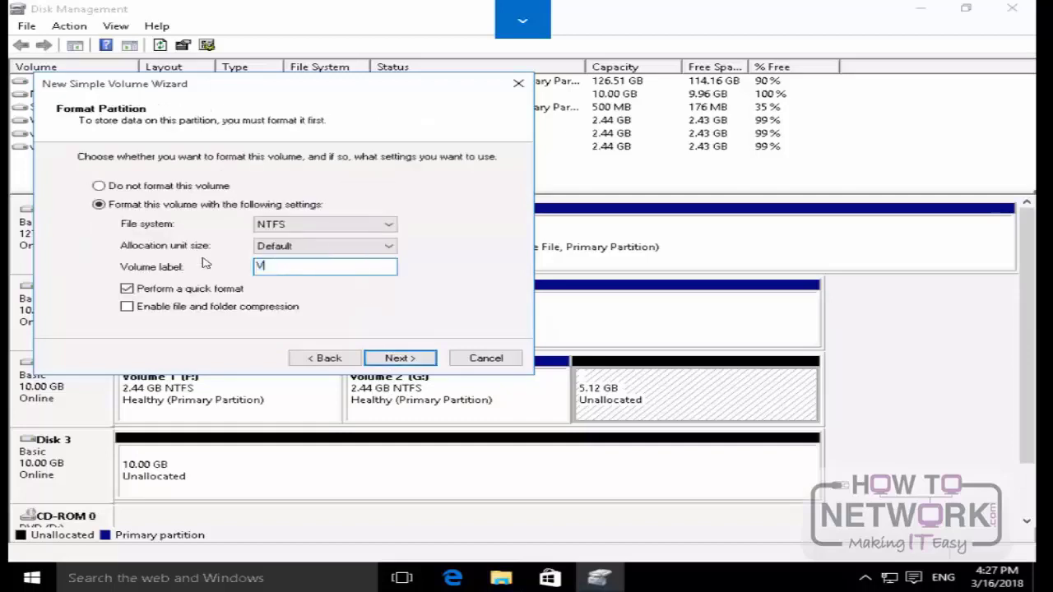
pyautogui.press('Return')
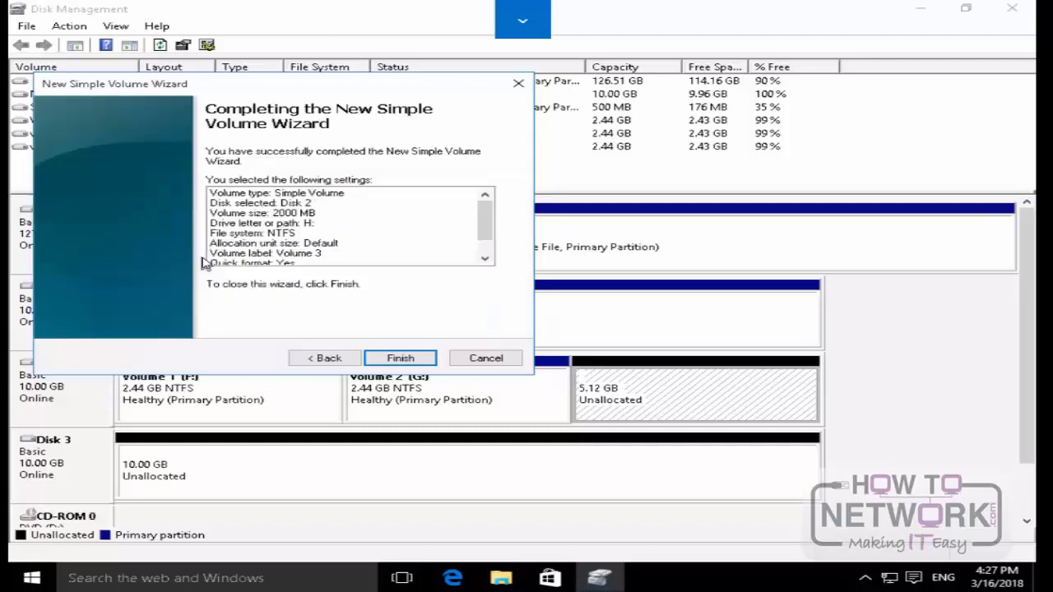
pyautogui.click(421, 358)
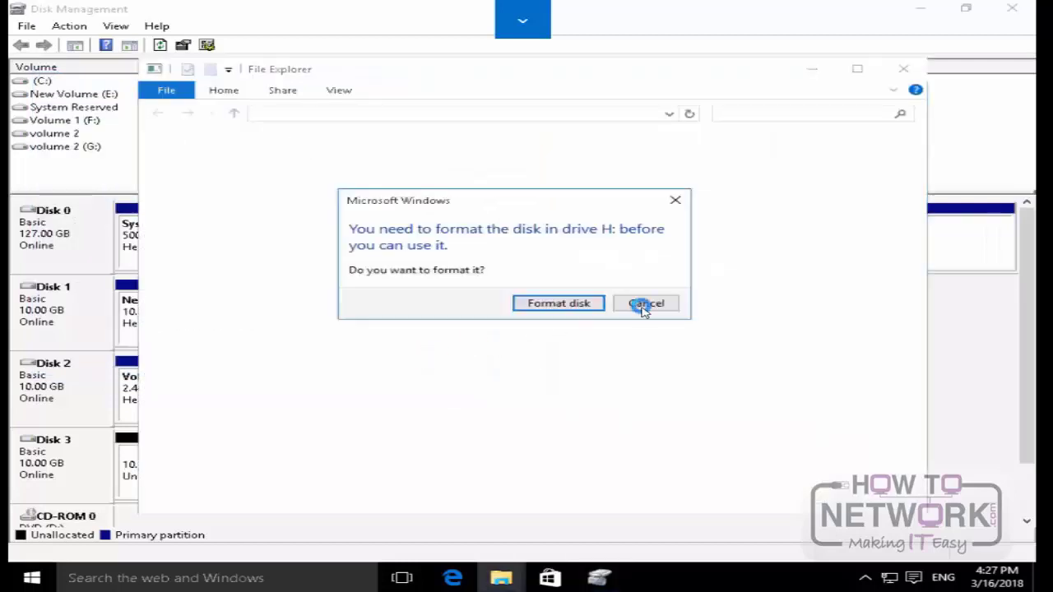
pyautogui.click(640, 303)
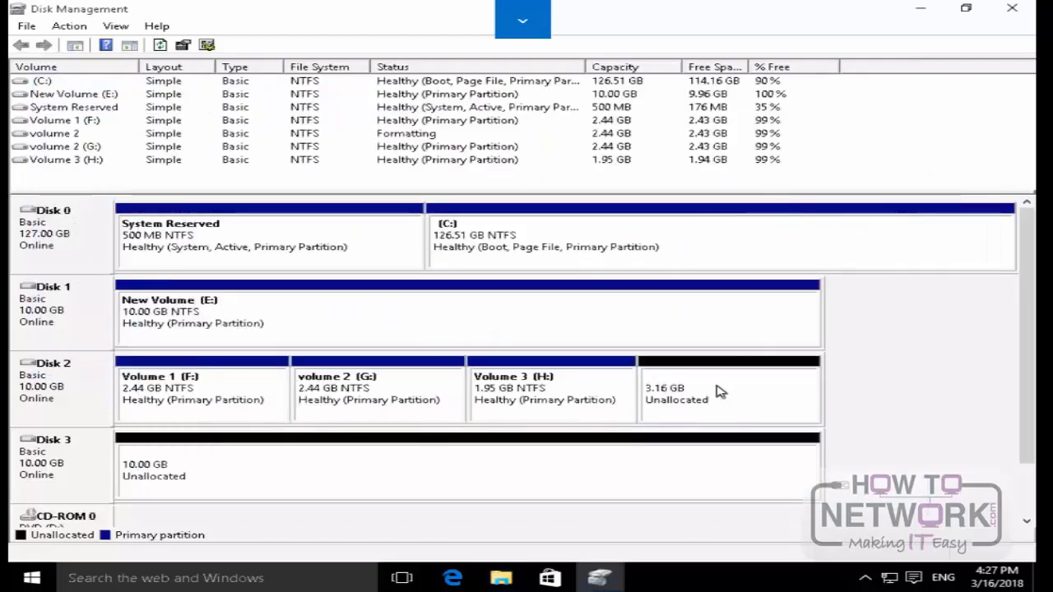
# Step: Set up a fourth simple volume in Disk 2's unallocated space with a size of 2000 MB and drive letter I
pyautogui.rightClick(719, 390)
pyautogui.click(745, 396)
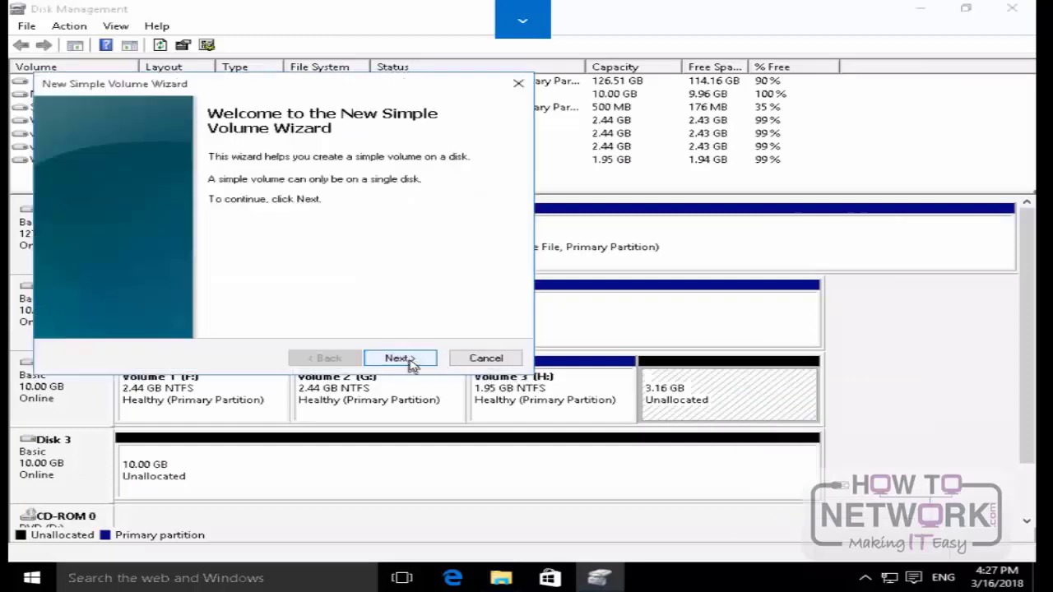
pyautogui.click(399, 359)
pyautogui.write('200')
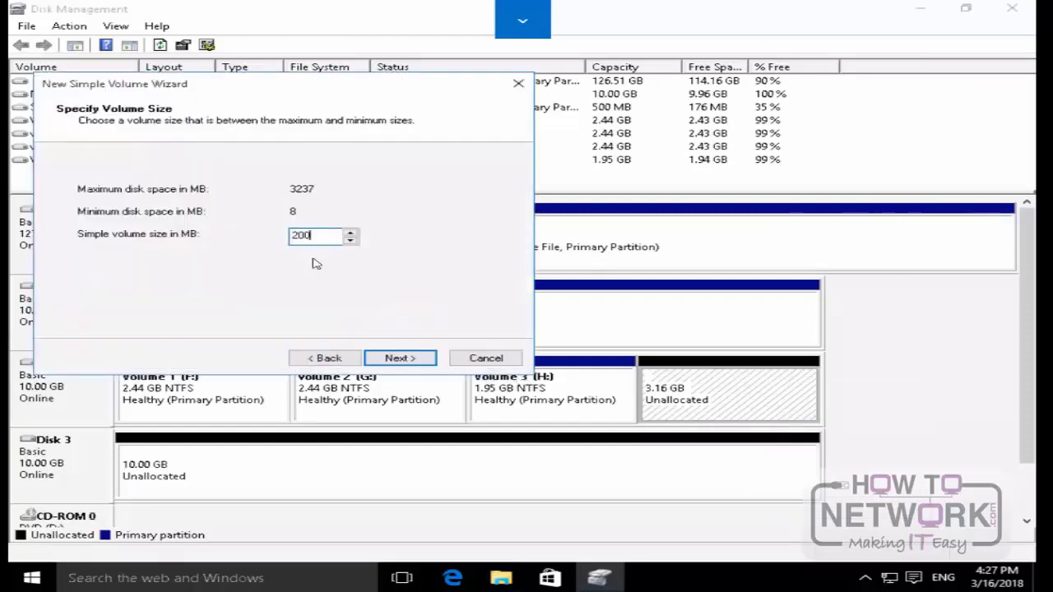
pyautogui.write('0')
pyautogui.click(413, 357)
pyautogui.click(416, 358)
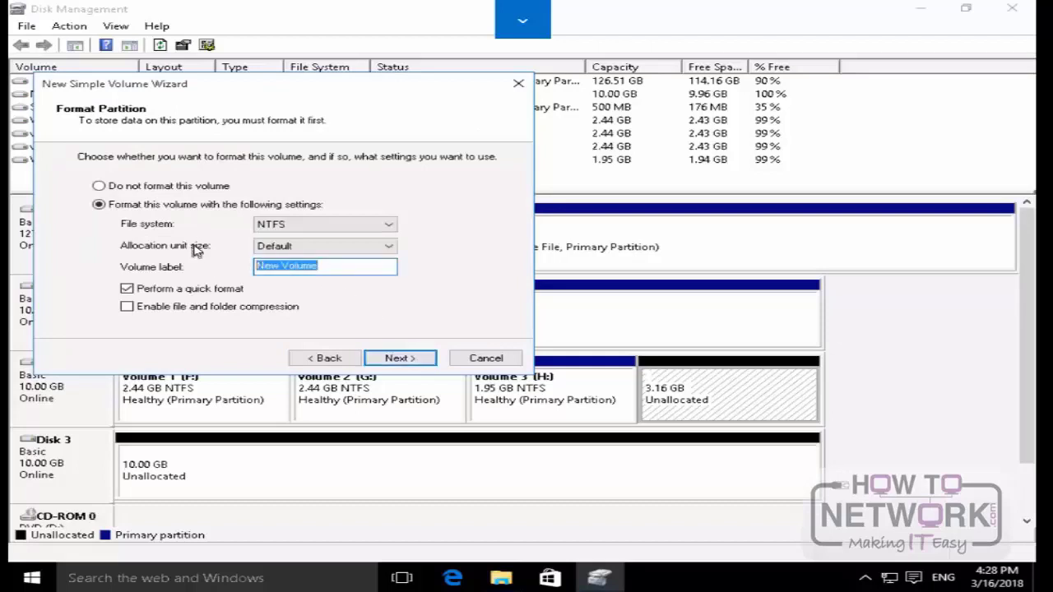
# Step: Label the new I volume Volume 4, finish creating it with an NTFS quick format, and close its File Explorer window
pyautogui.write('Vo')
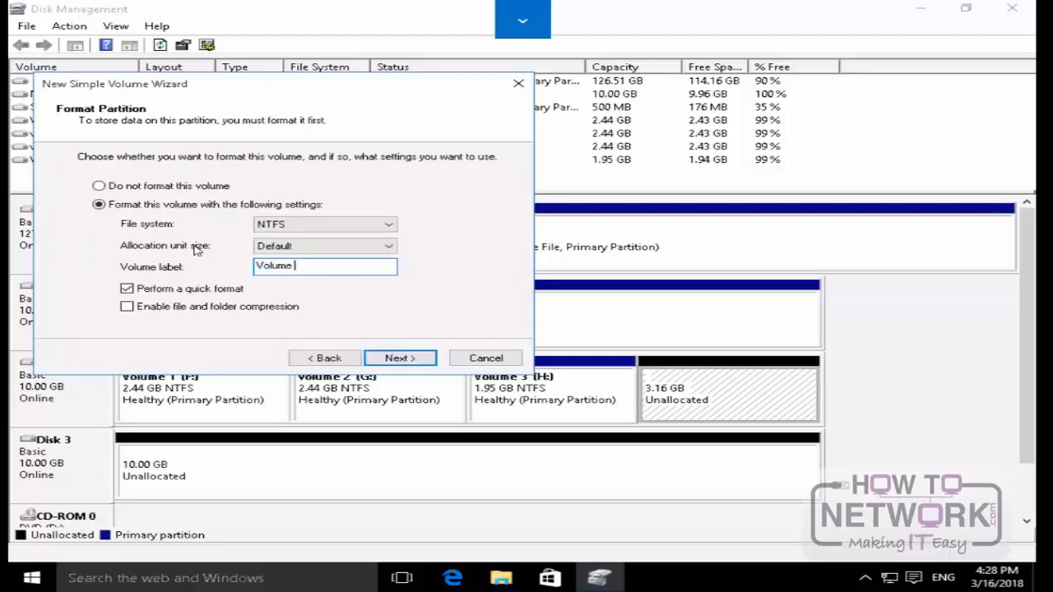
pyautogui.press('Return')
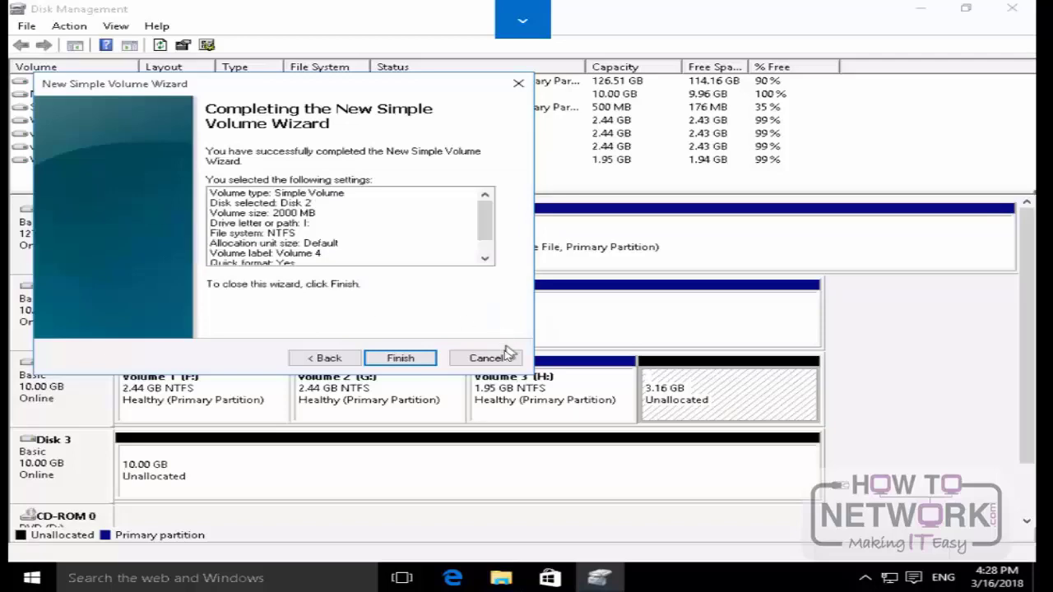
pyautogui.click(401, 357)
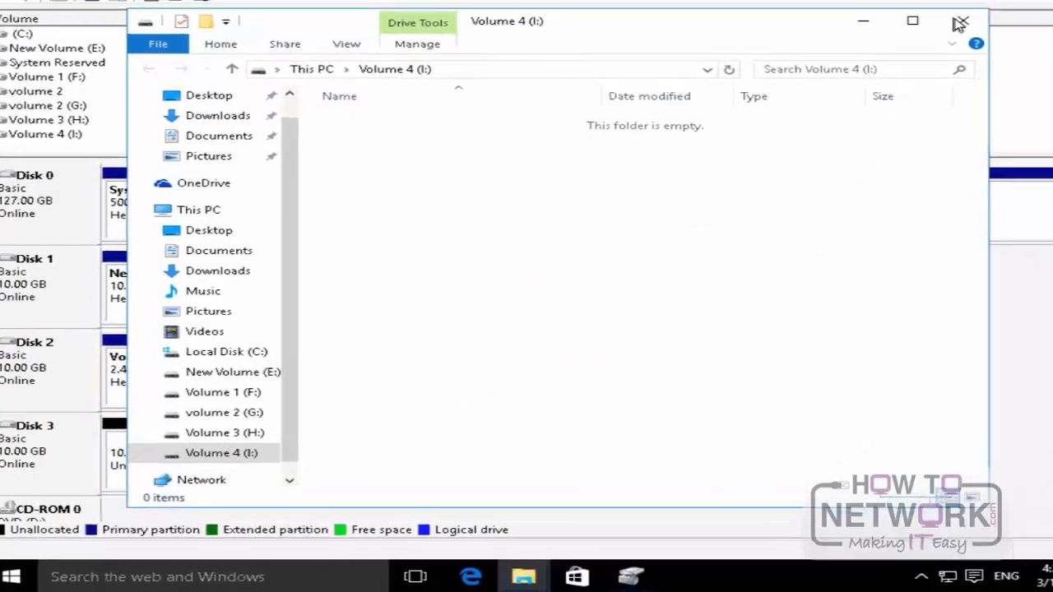
pyautogui.click(960, 23)
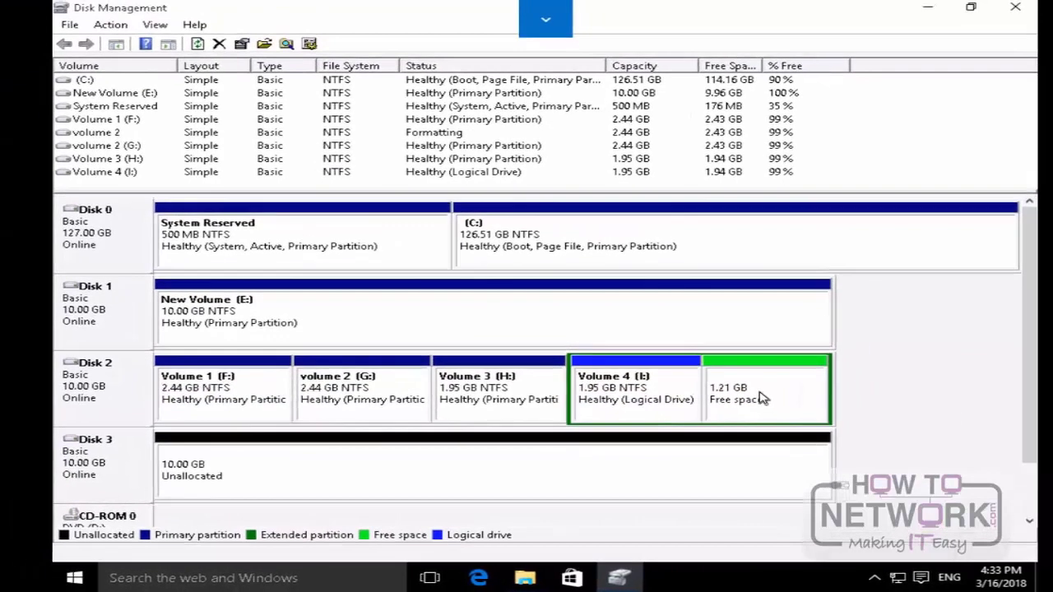
# Step: Create a simple volume from all of Disk 2's remaining free space with drive letter J and default format settings, and close its File Explorer window
pyautogui.rightClick(873, 344)
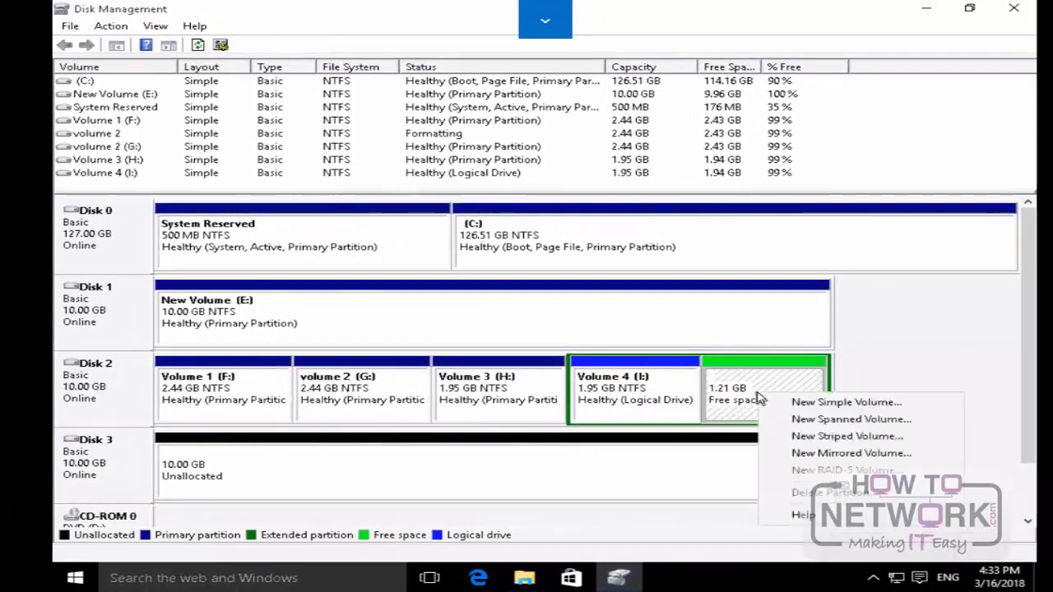
pyautogui.click(809, 403)
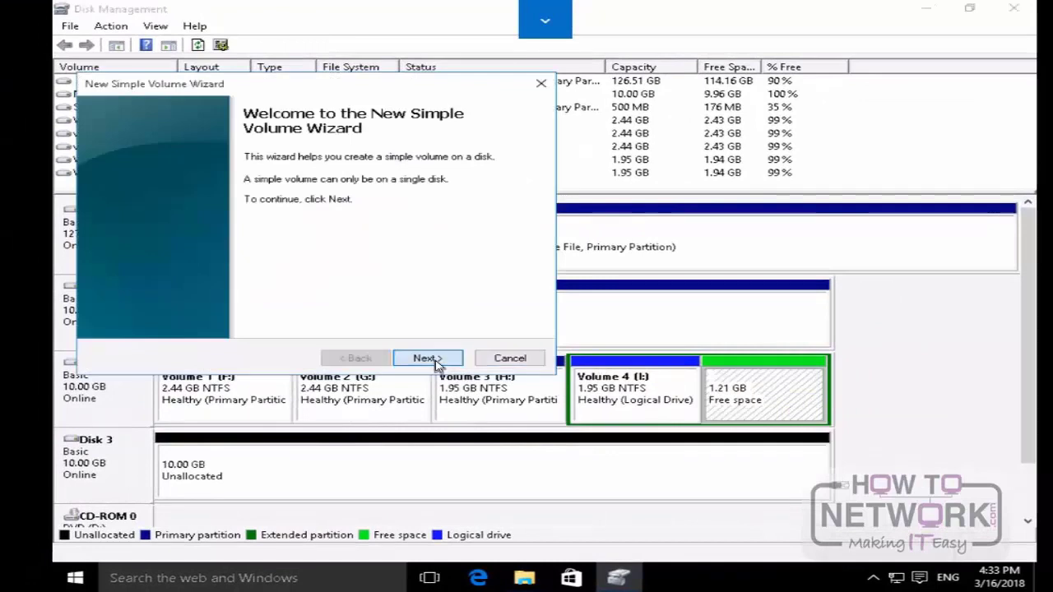
pyautogui.click(432, 361)
pyautogui.click(424, 357)
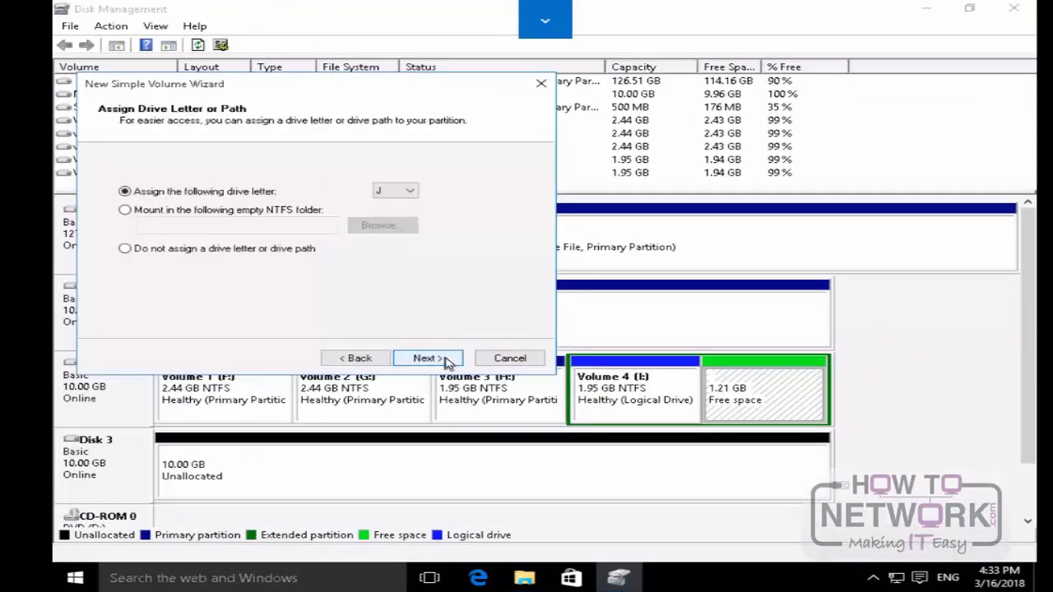
pyautogui.click(444, 361)
pyautogui.click(444, 359)
pyautogui.click(436, 358)
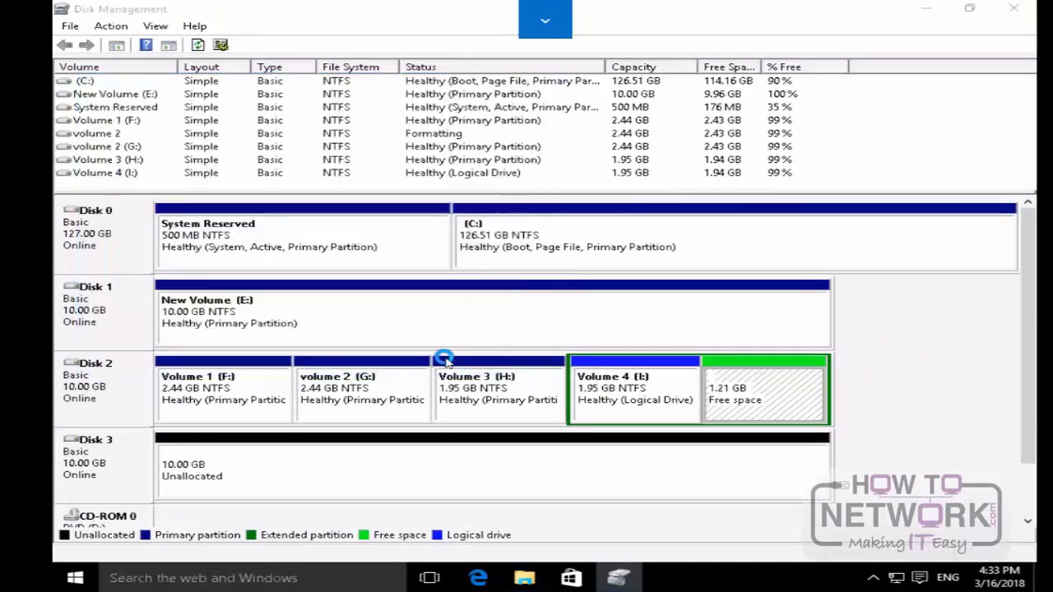
pyautogui.click(667, 310)
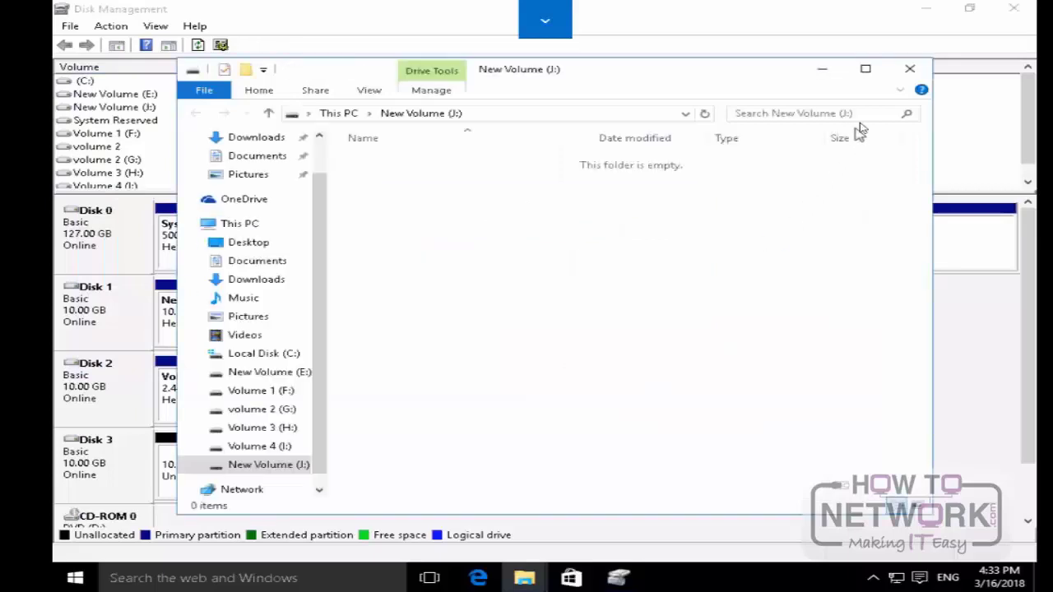
pyautogui.click(910, 69)
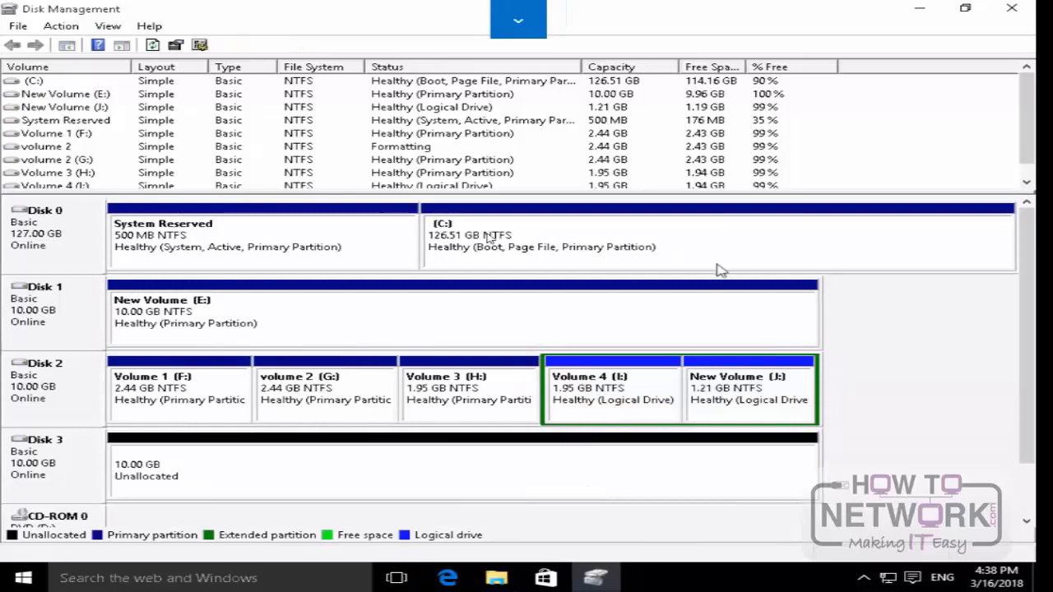
# Step: Convert Disk 1 and Disk 3 to dynamic disks, accepting the warning about starting installed operating systems
pyautogui.rightClick(69, 321)
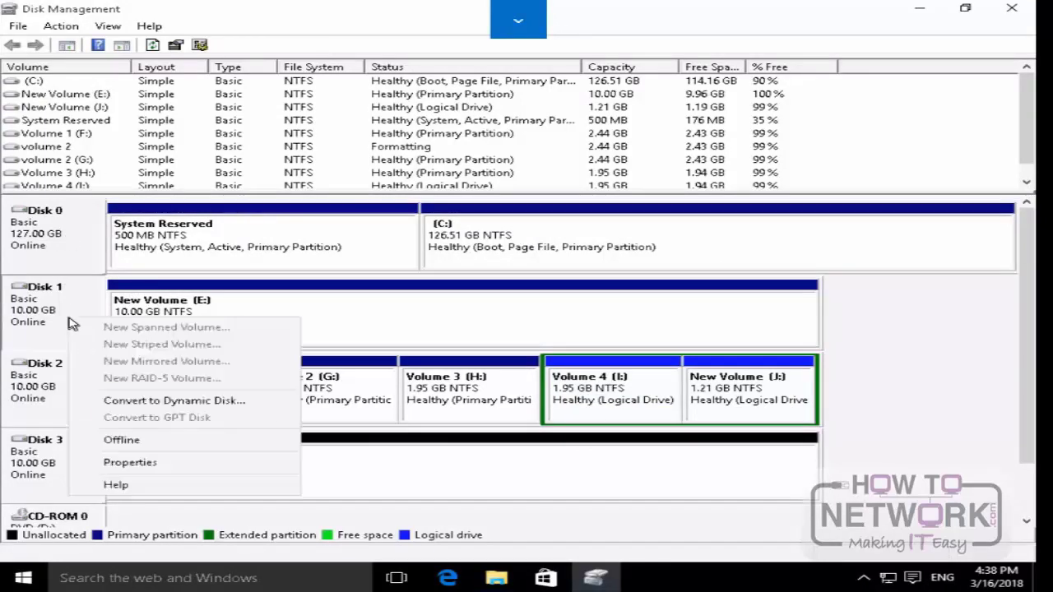
pyautogui.click(152, 401)
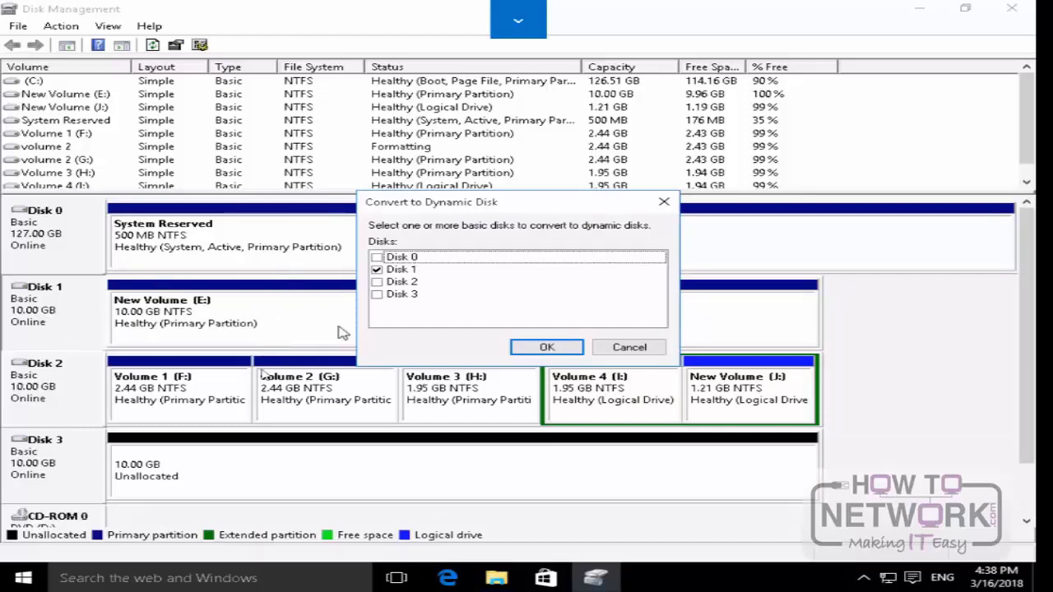
pyautogui.click(377, 294)
pyautogui.click(579, 349)
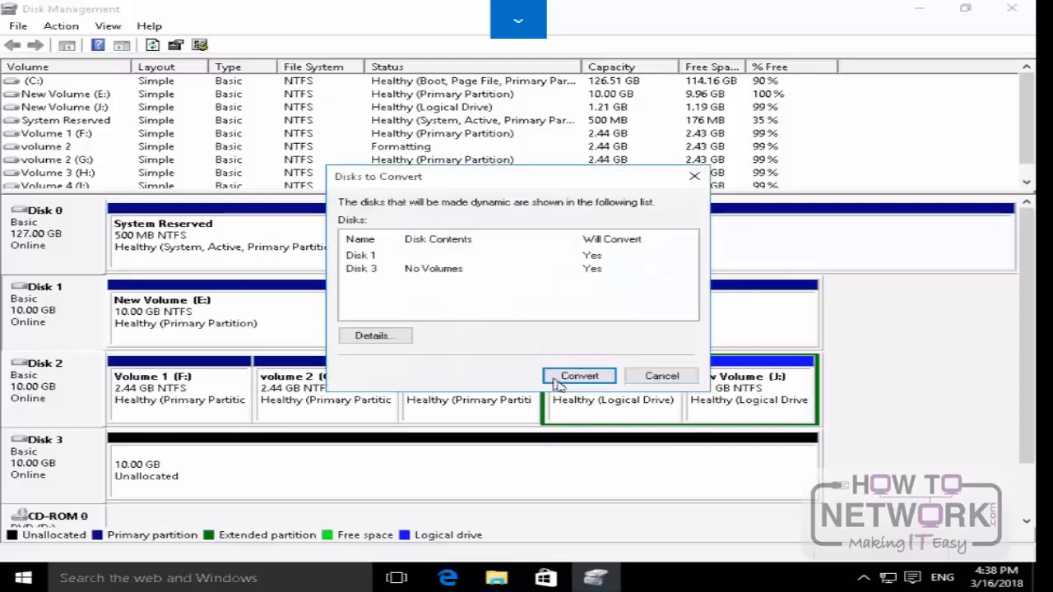
pyautogui.click(567, 380)
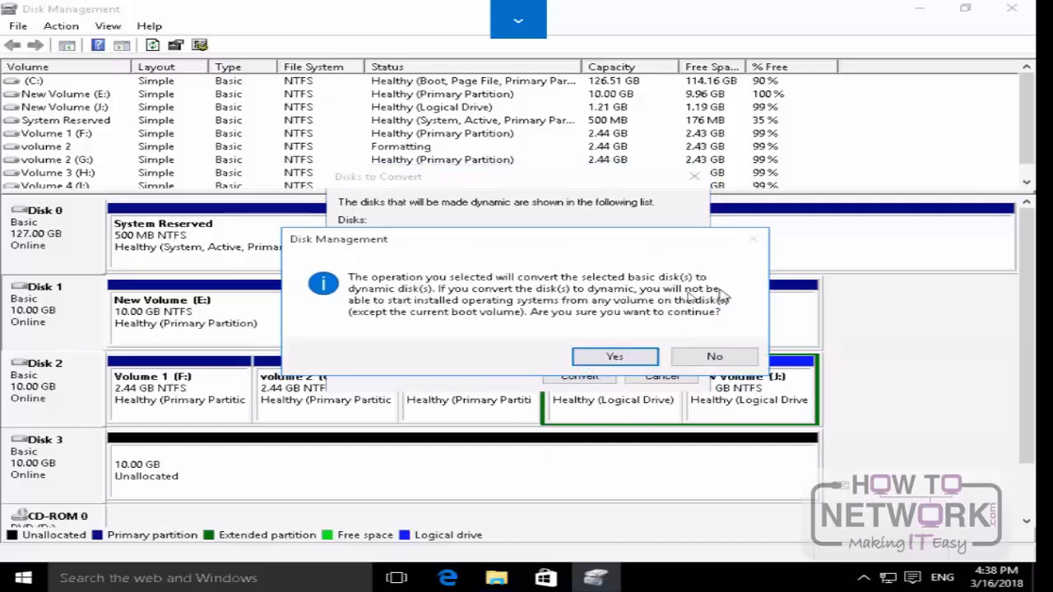
pyautogui.click(607, 356)
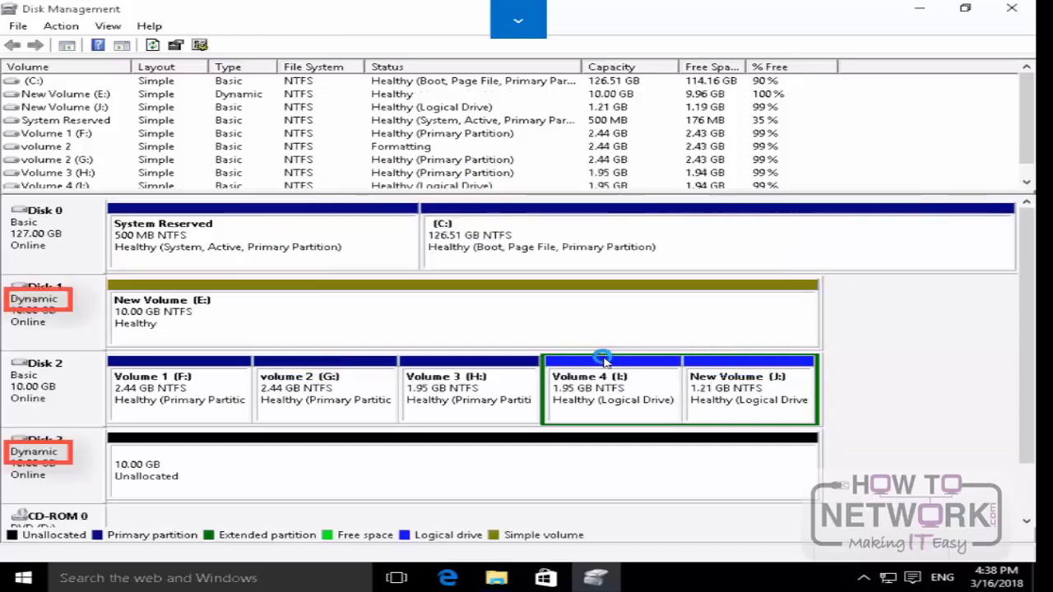
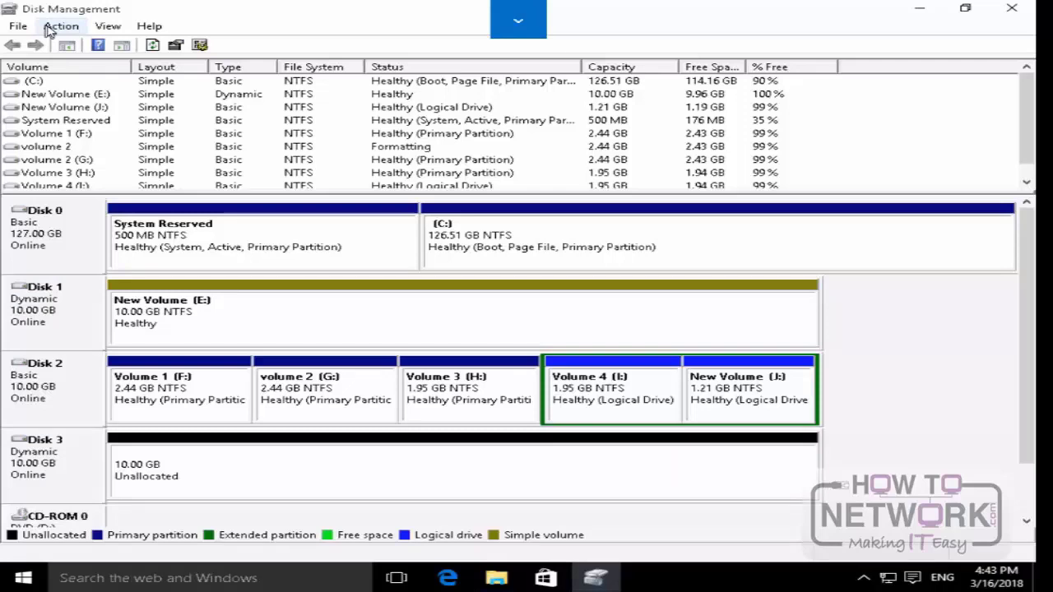
# Step: Begin creating a virtual hard disk in VHD format, with its file saved as VHD on Local Disk (C:)
pyautogui.click(47, 29)
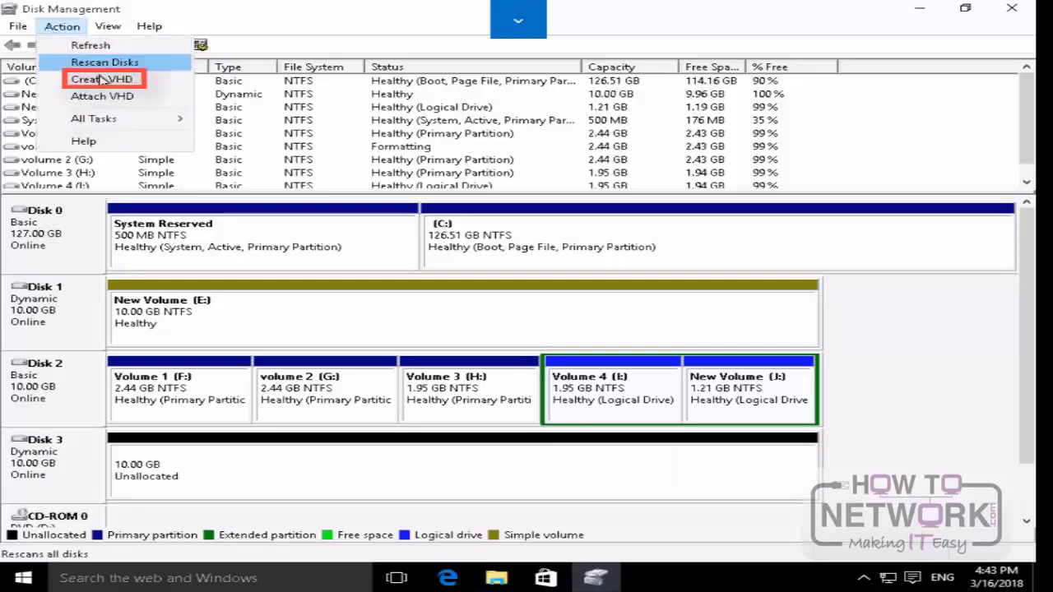
pyautogui.click(101, 79)
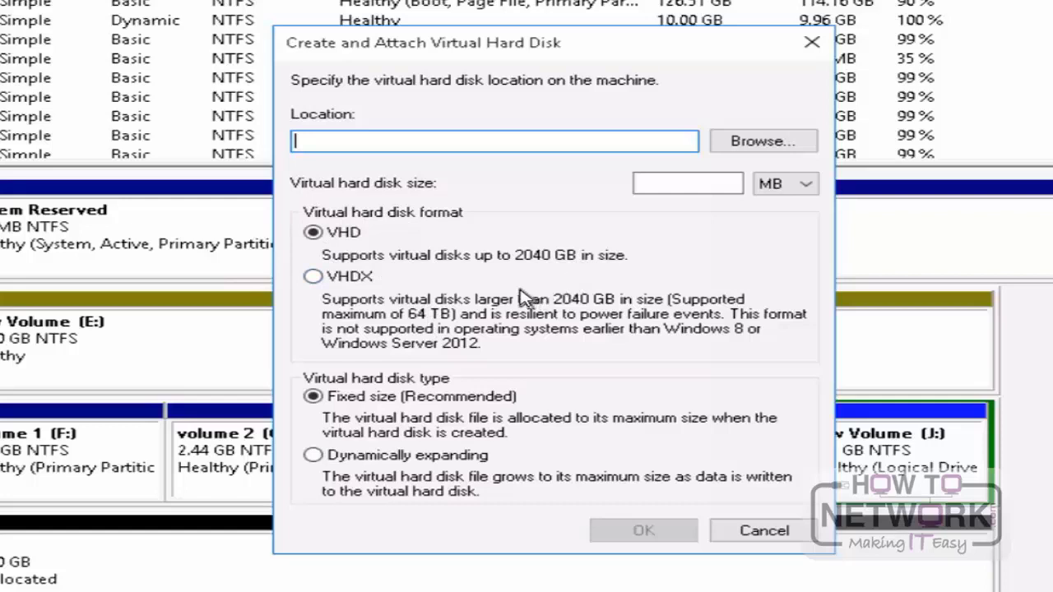
pyautogui.click(340, 282)
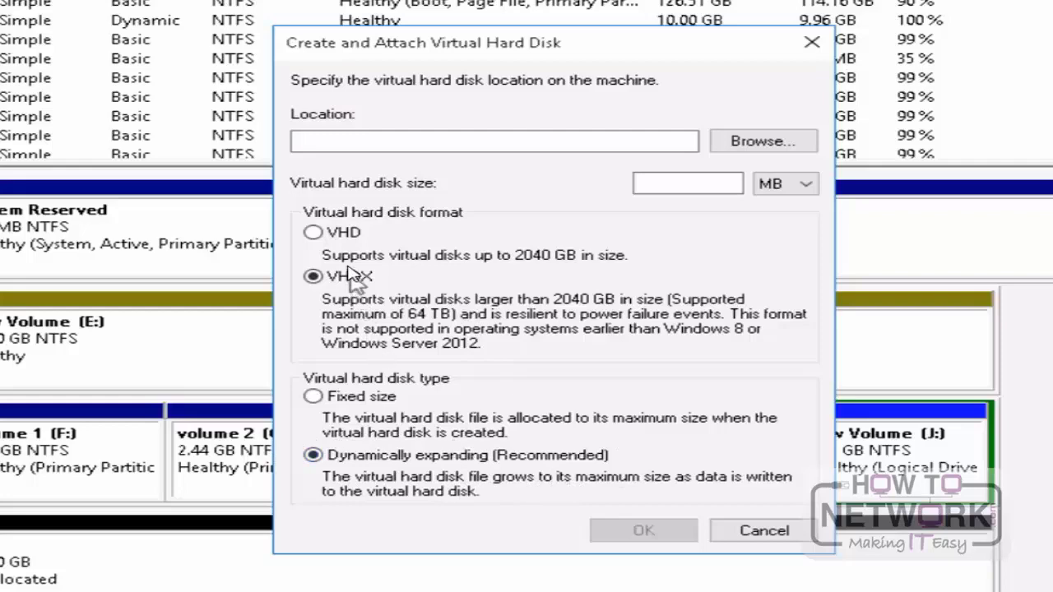
pyautogui.click(336, 234)
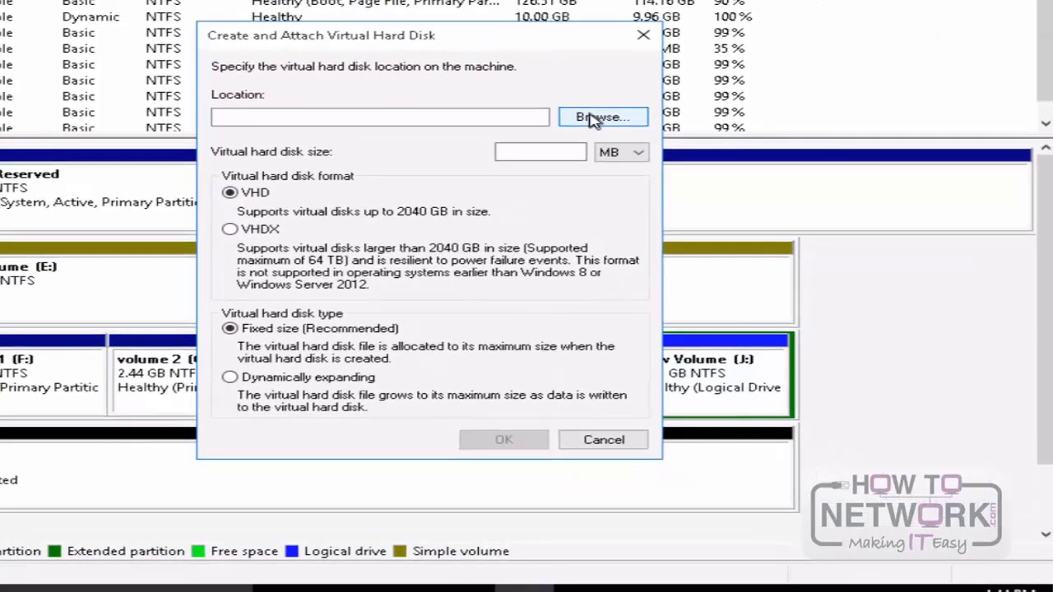
pyautogui.click(594, 118)
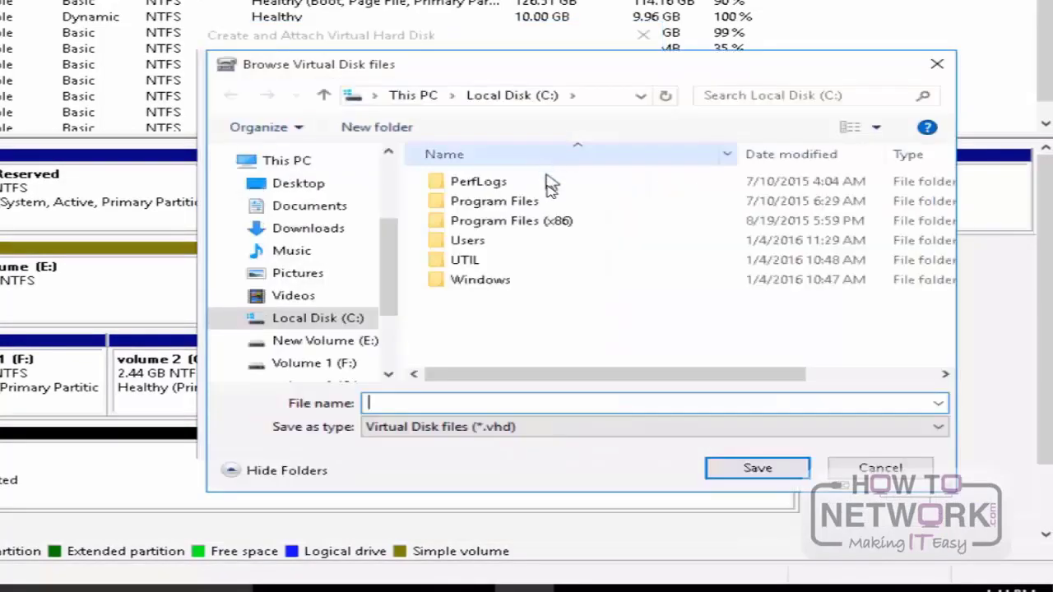
pyautogui.click(321, 321)
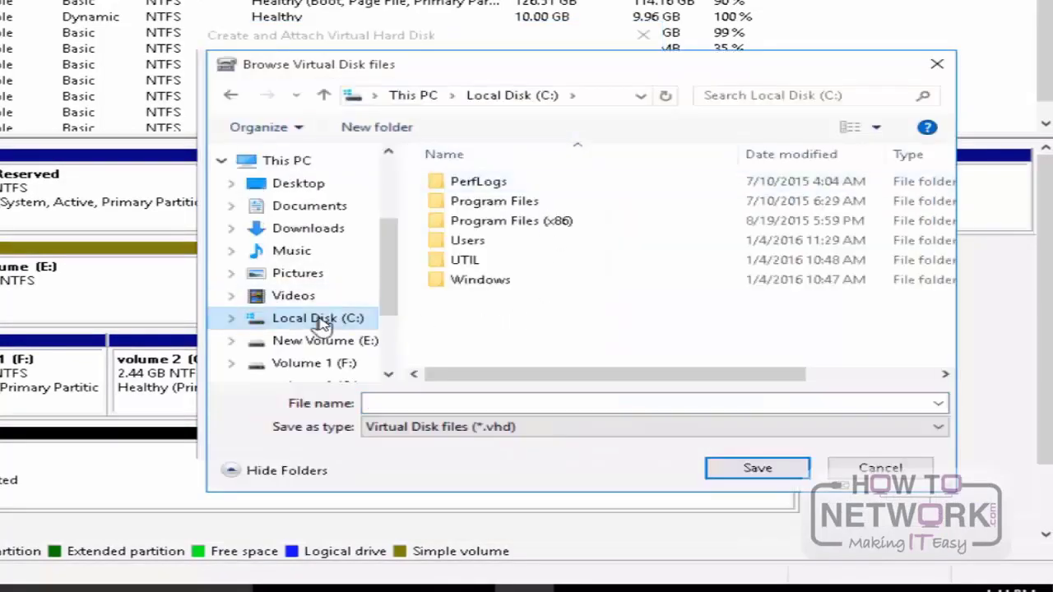
pyautogui.click(672, 405)
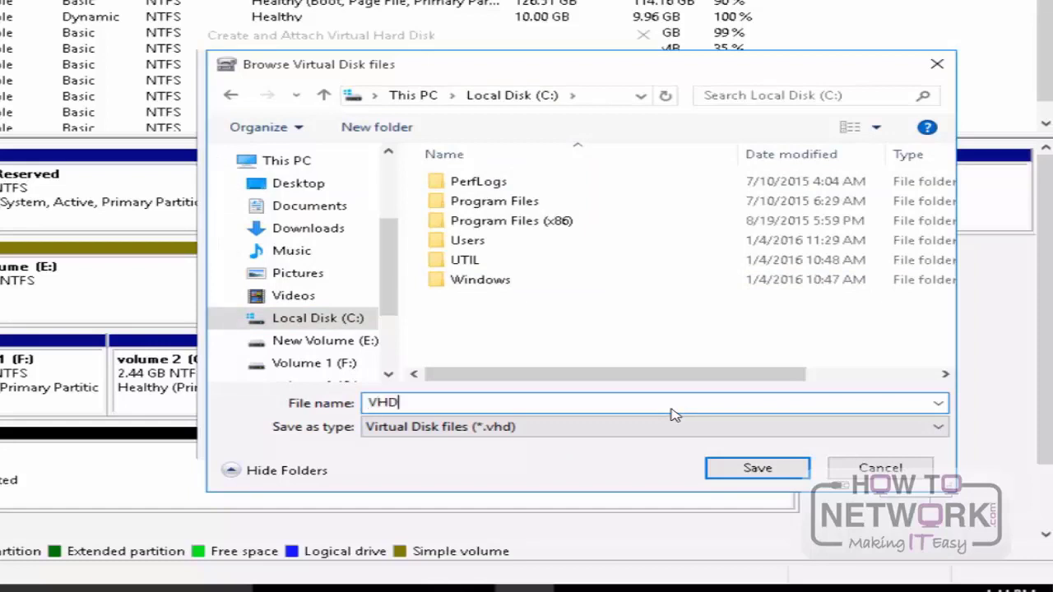
pyautogui.click(776, 470)
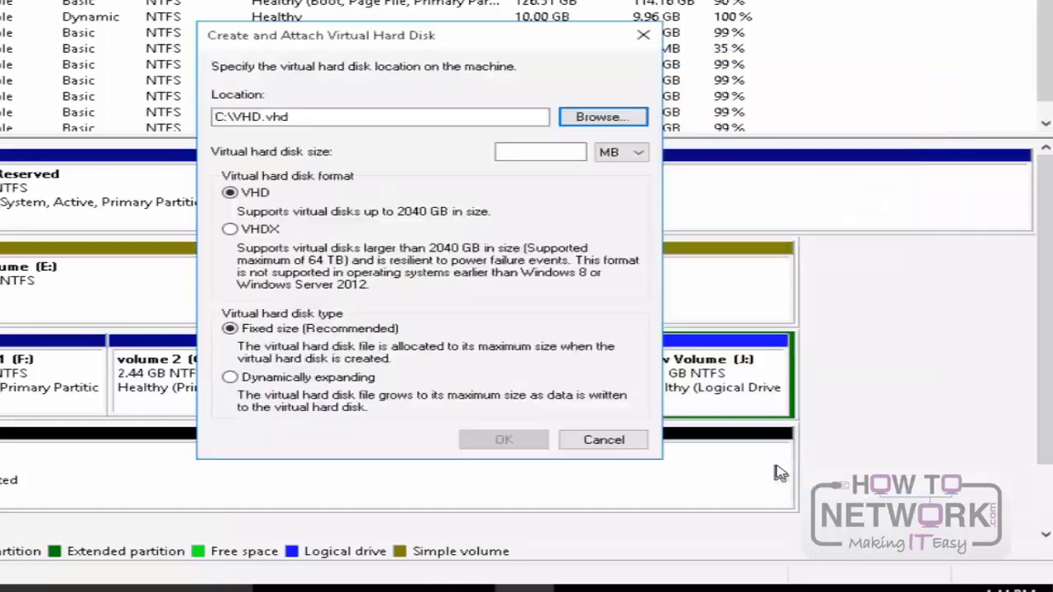
# Step: Set the virtual hard disk size to 2040 MB and create it as a fixed-size disk
pyautogui.click(535, 153)
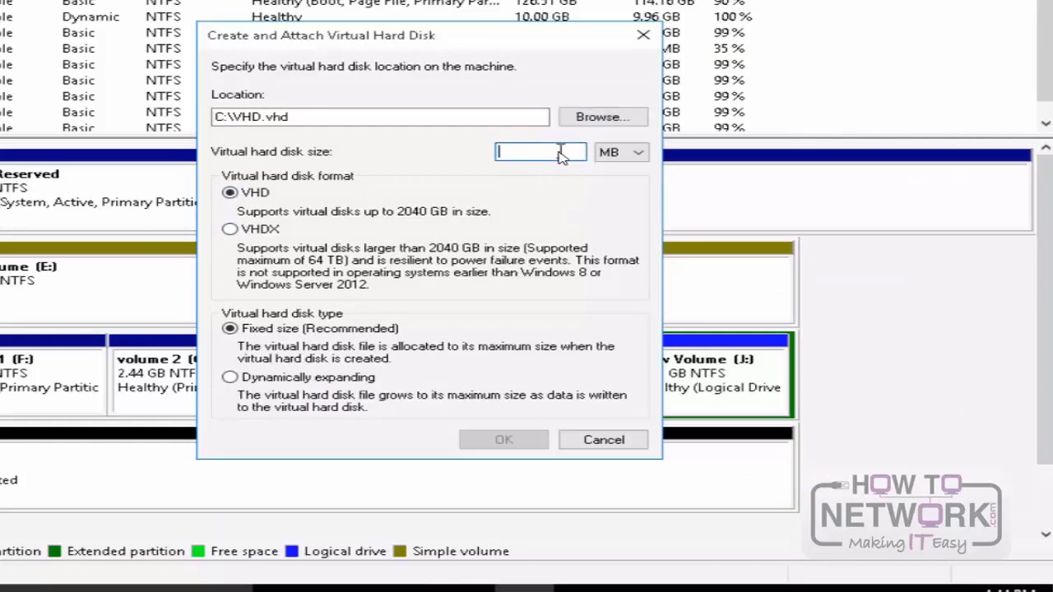
pyautogui.write('2040')
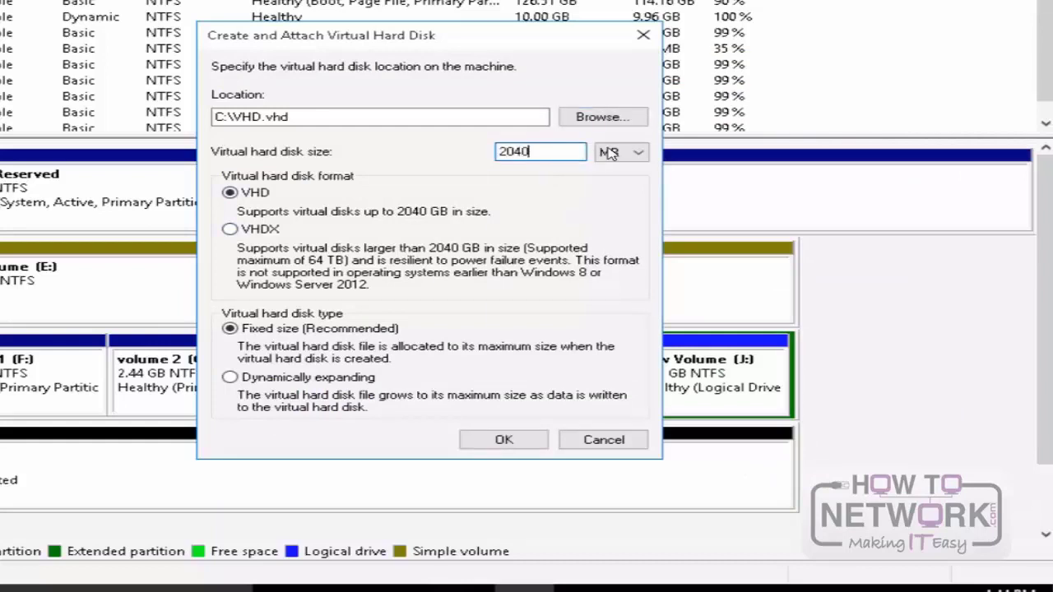
pyautogui.click(531, 444)
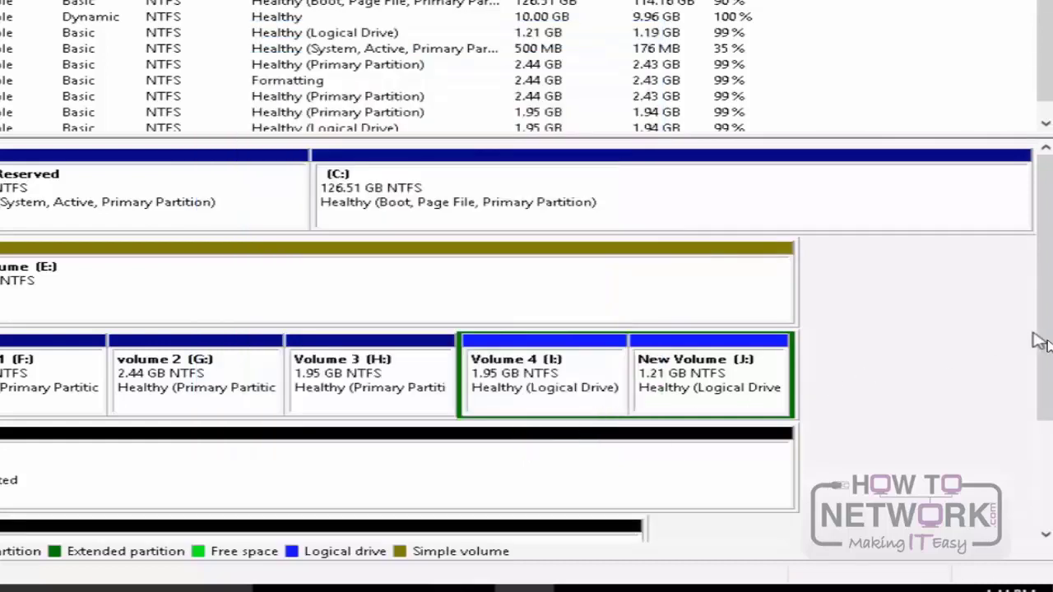
# Step: Initialize the new virtual disk, Disk 4, with the MBR (Master Boot Record) partition style
pyautogui.moveTo(1050, 374); pyautogui.dragTo(1050, 438)
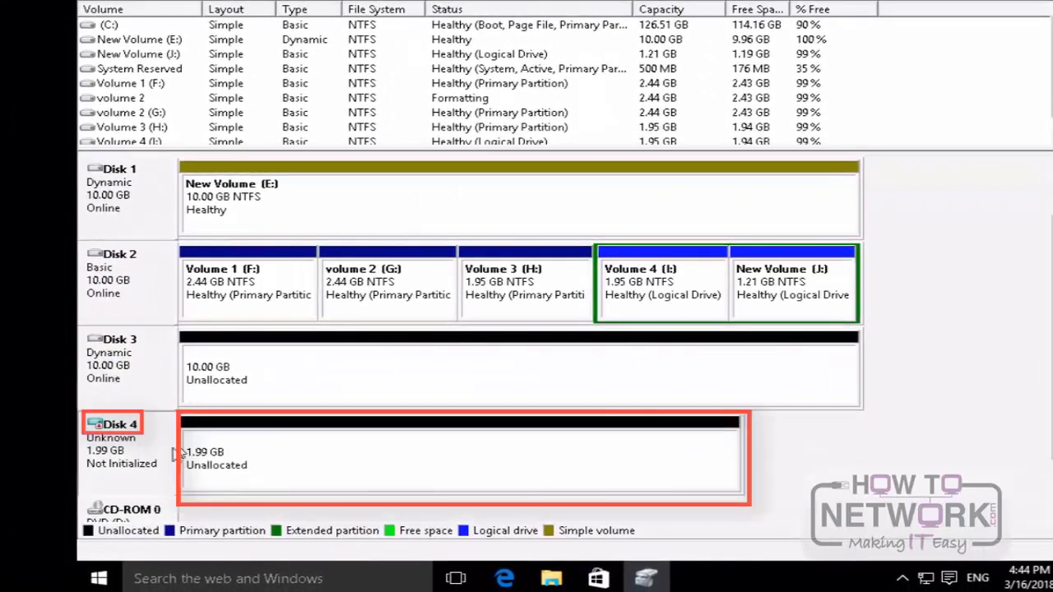
pyautogui.click(197, 461)
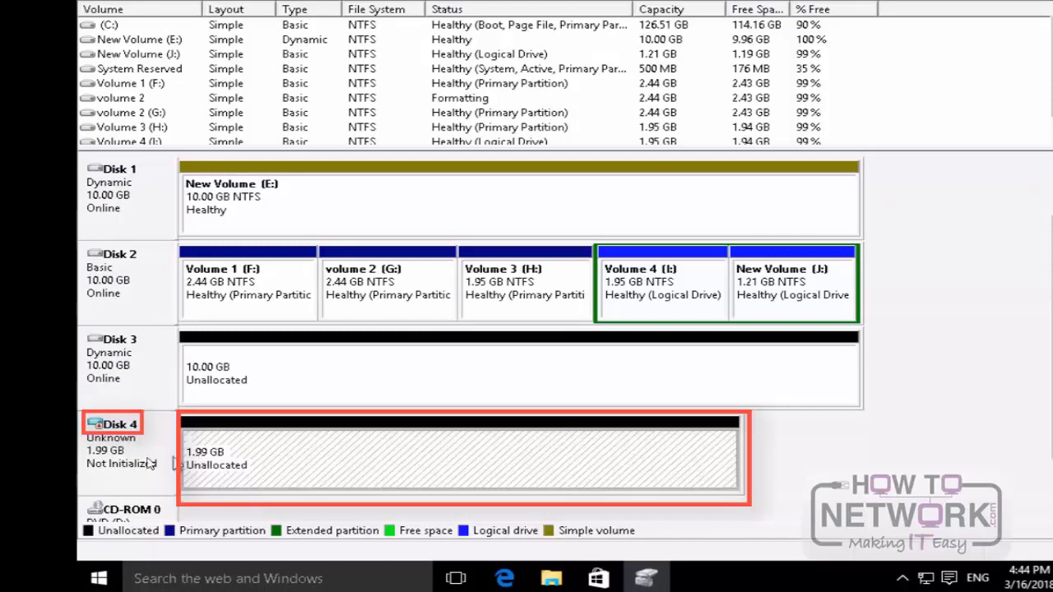
pyautogui.rightClick(138, 463)
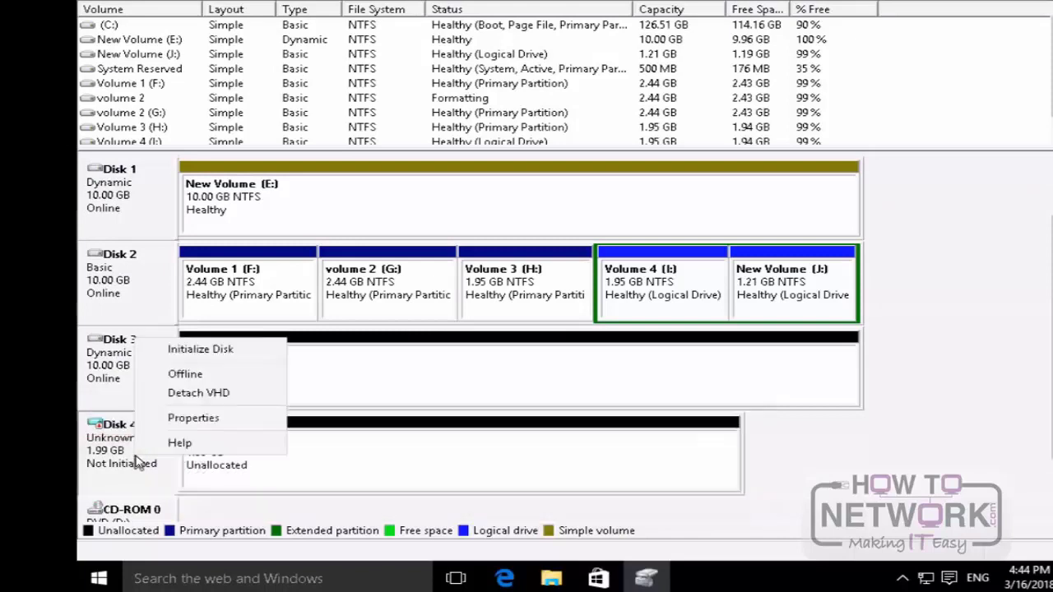
pyautogui.click(227, 352)
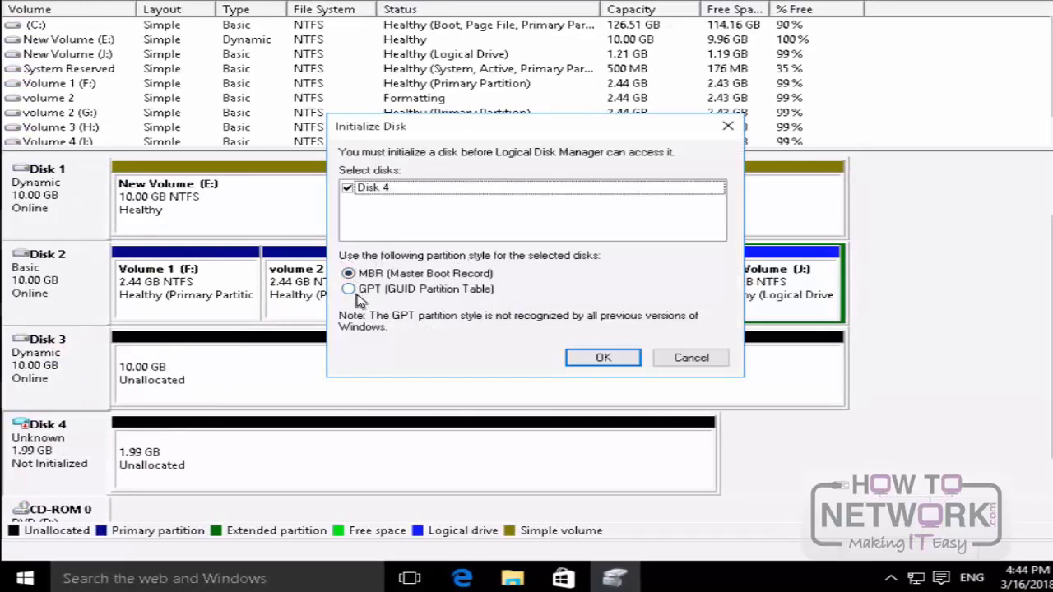
pyautogui.click(615, 364)
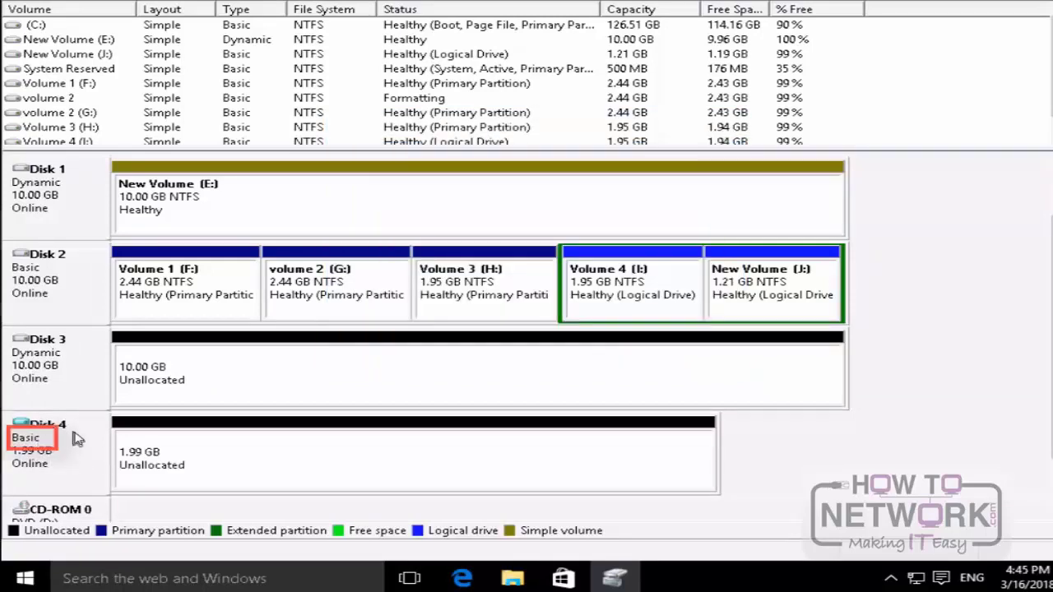
# Step: Create a 2037 MB simple volume on Disk 4 with drive letter K, quick-formatted as NTFS and labelled New Volume
pyautogui.rightClick(188, 457)
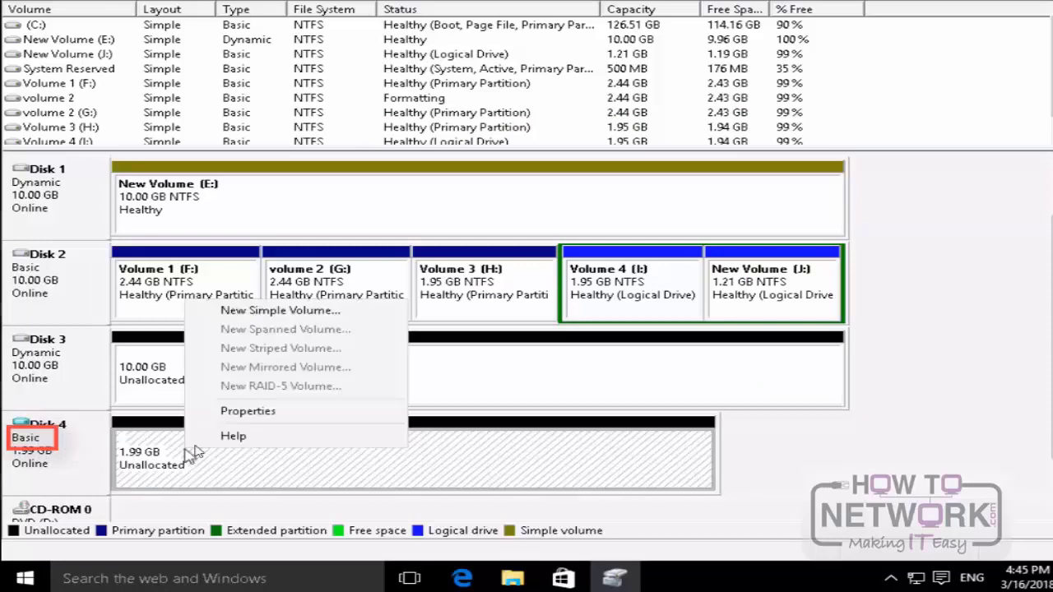
pyautogui.click(257, 313)
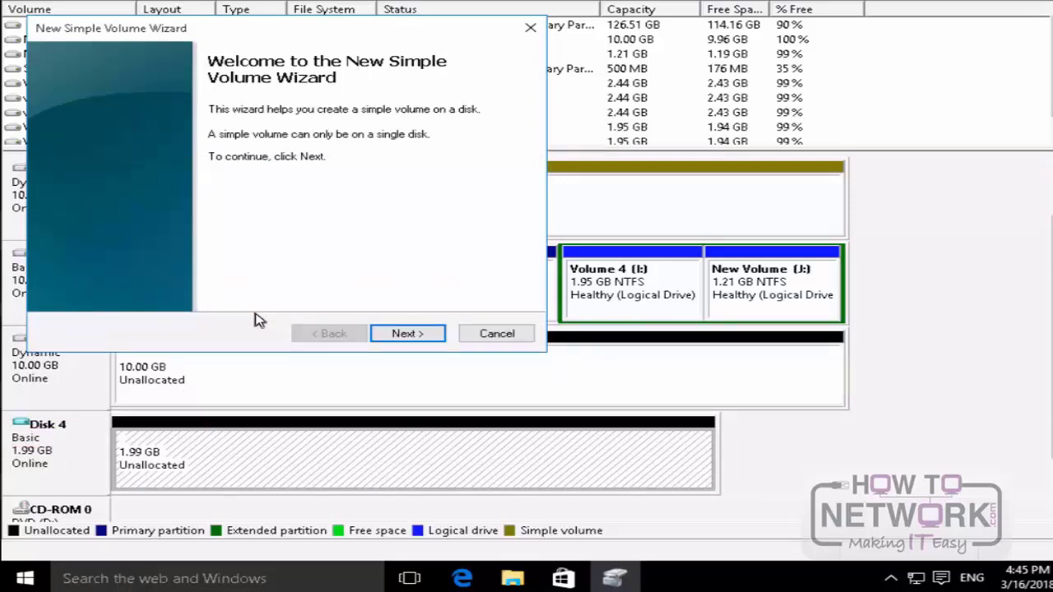
pyautogui.click(427, 333)
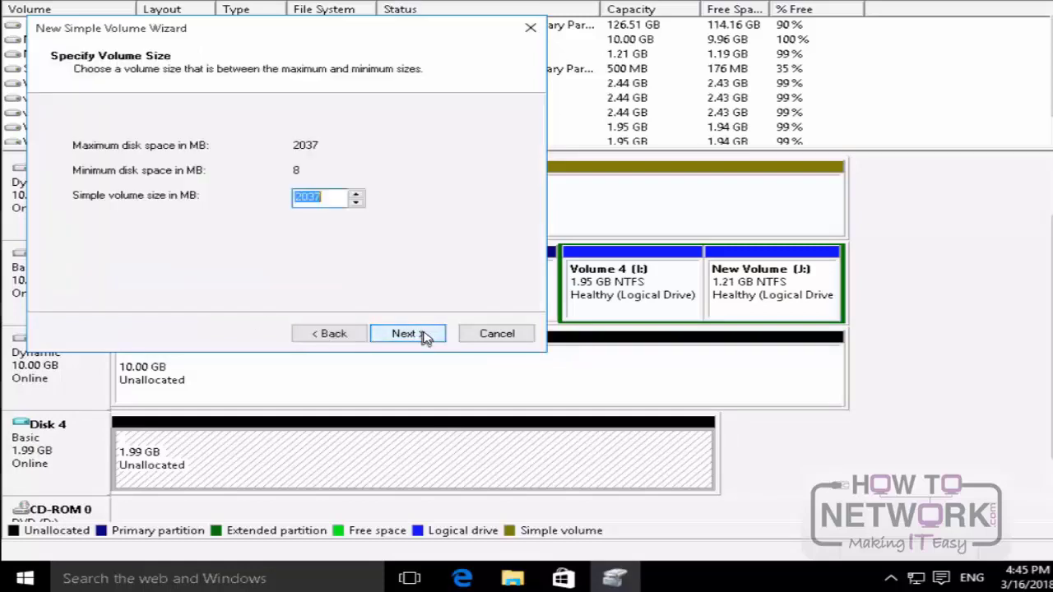
pyautogui.click(426, 334)
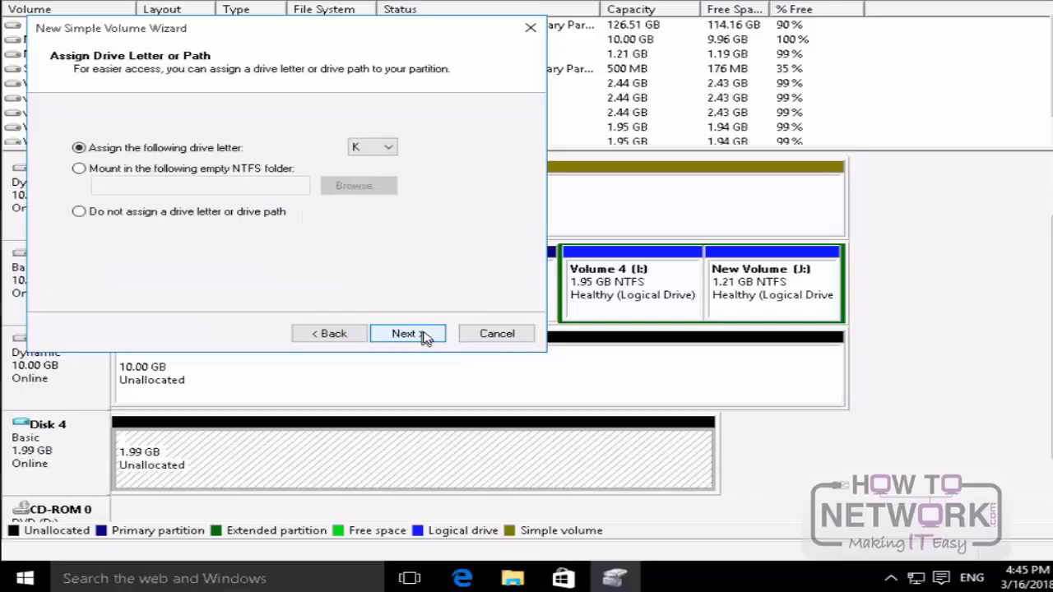
pyautogui.click(426, 334)
pyautogui.click(427, 334)
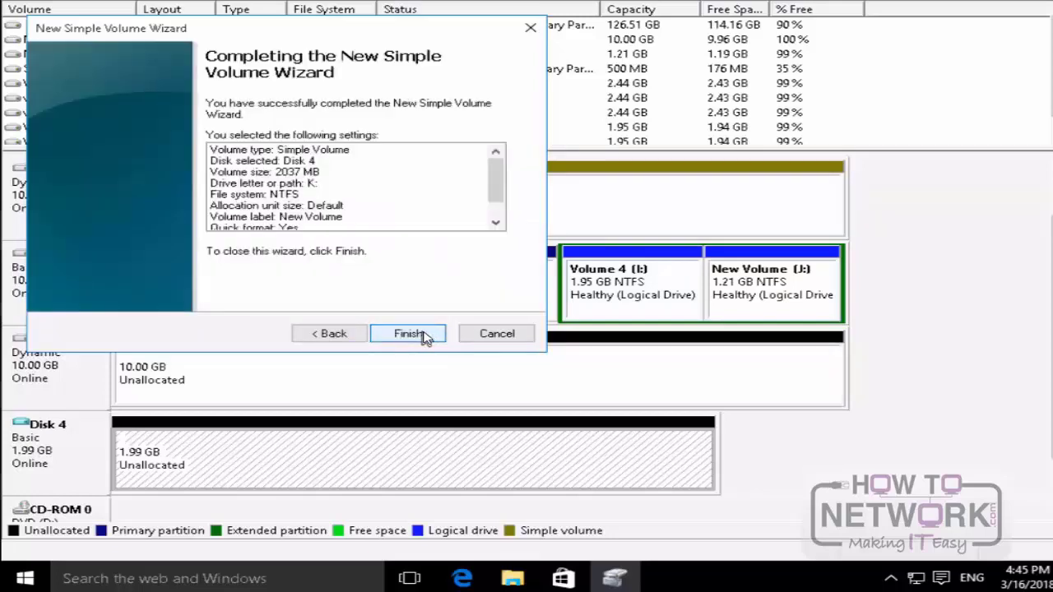
pyautogui.click(425, 334)
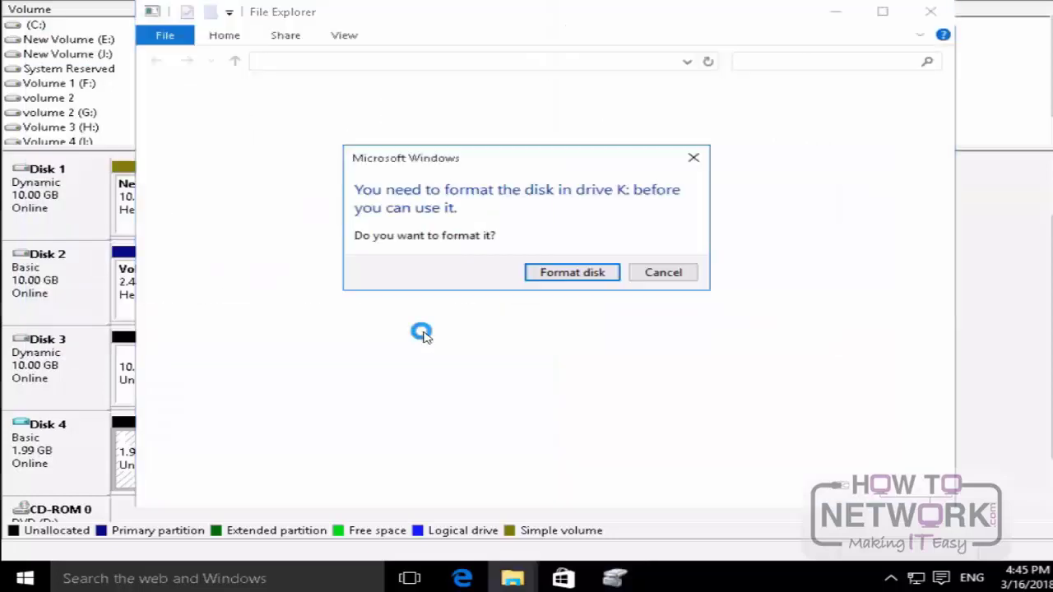
# Step: Decline the requests to format drive K: and close its File Explorer window
pyautogui.click(663, 274)
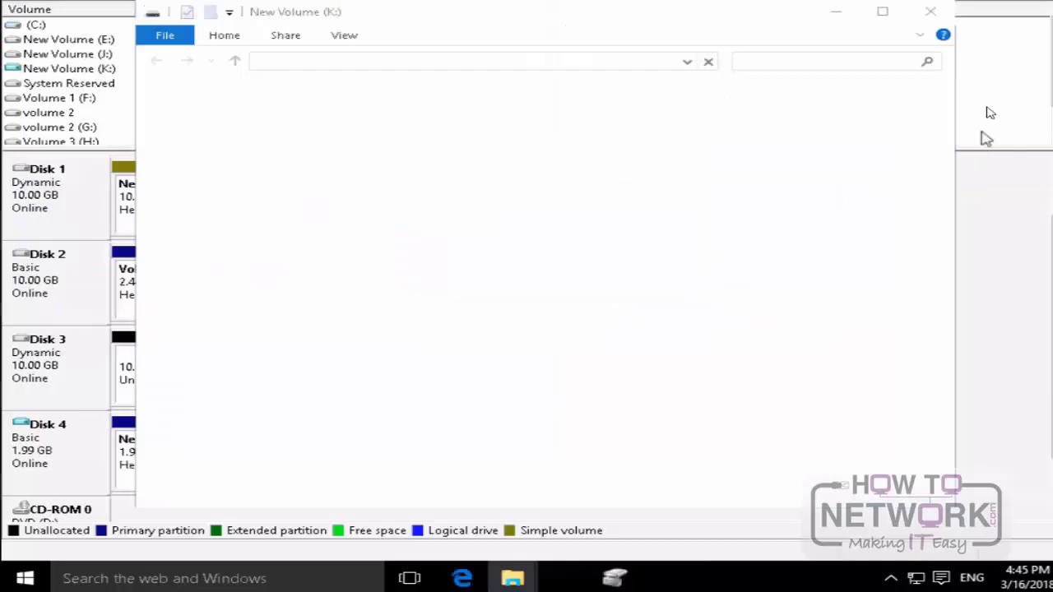
pyautogui.click(931, 13)
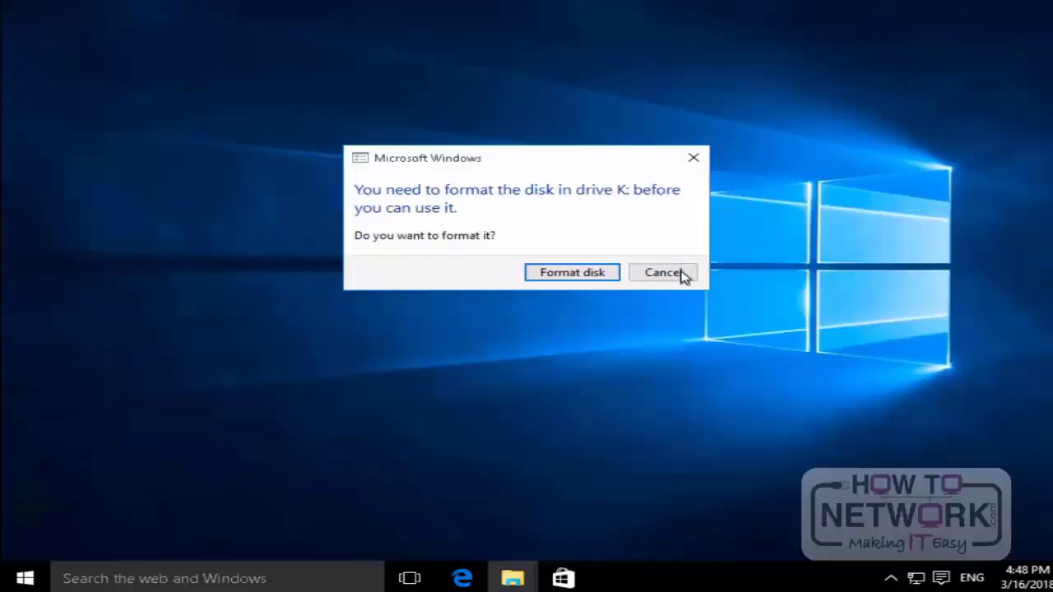
pyautogui.click(682, 275)
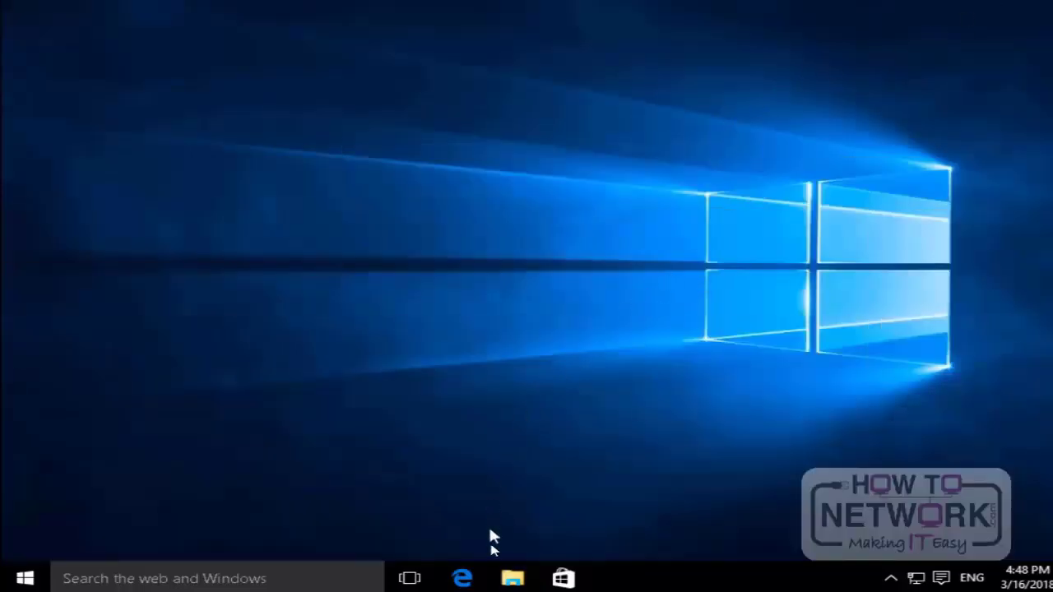
# Step: Open File Explorer at This PC and bring up the error-checking and optimization tools in the properties of Local Disk (C:)
pyautogui.click(514, 581)
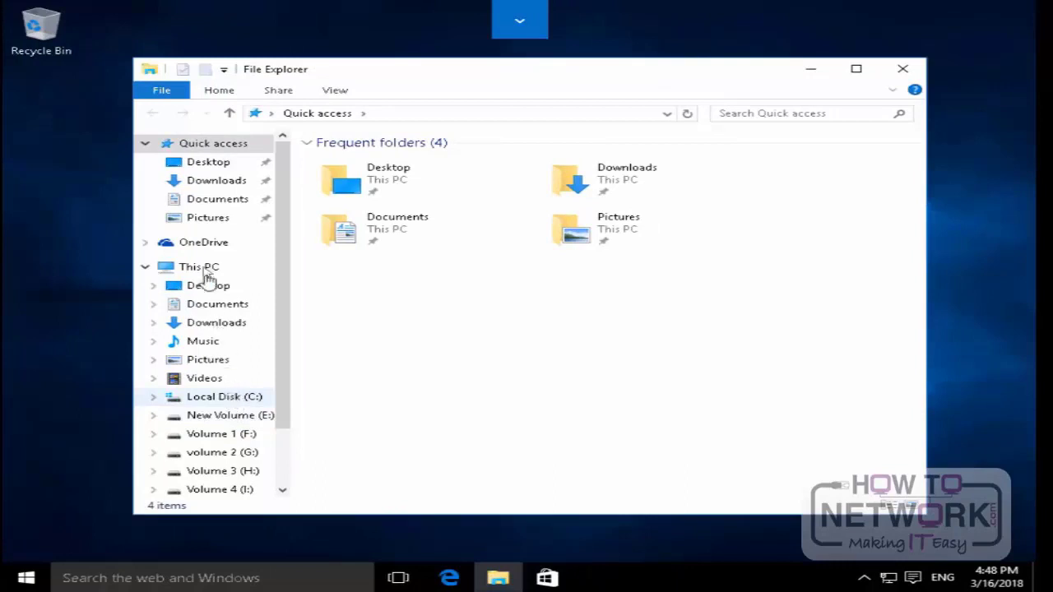
pyautogui.click(204, 270)
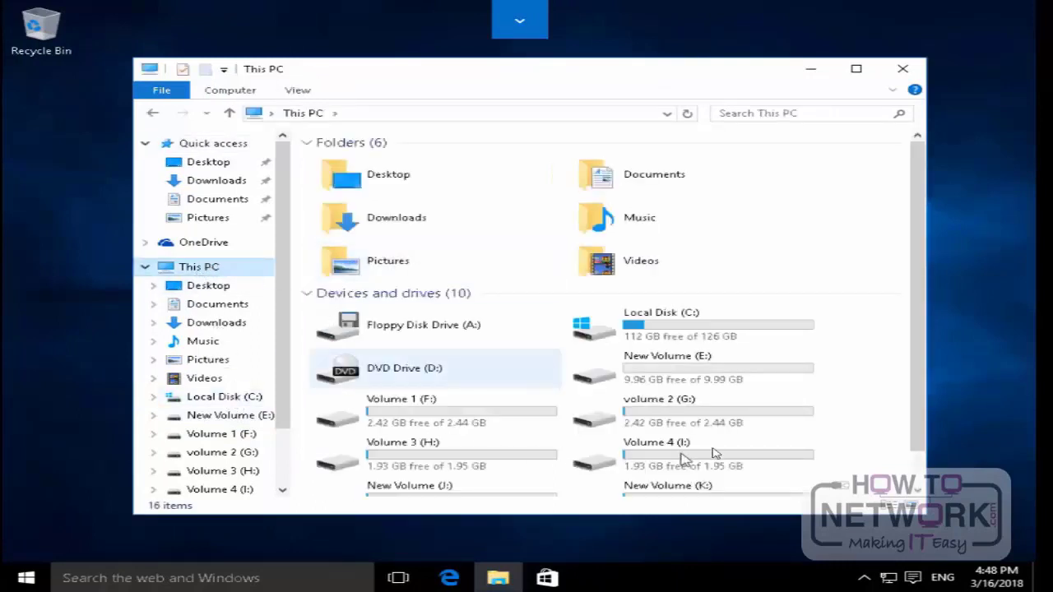
pyautogui.click(681, 326)
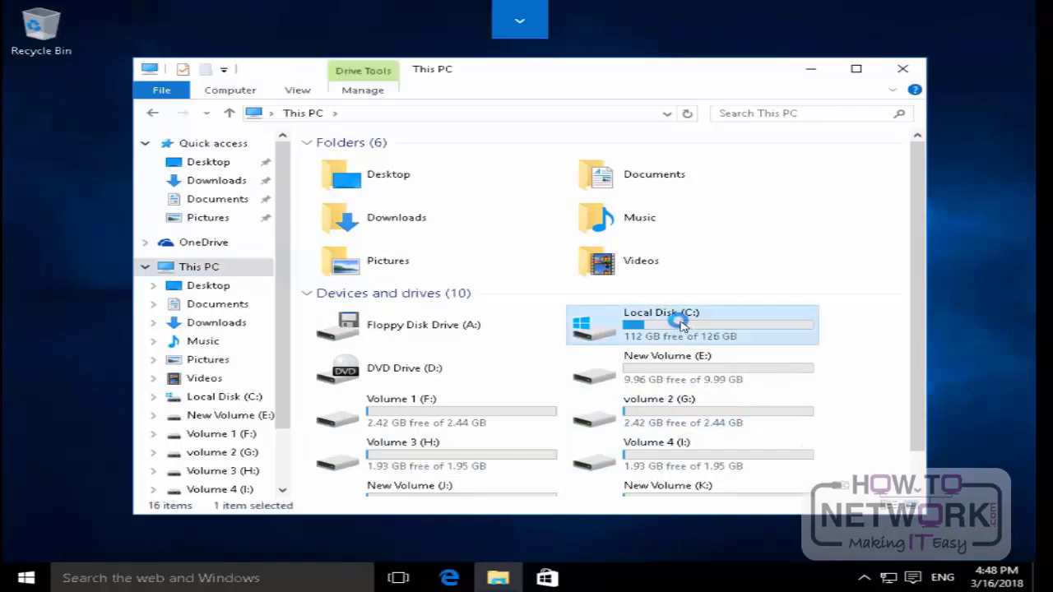
pyautogui.rightClick(679, 321)
pyautogui.click(741, 547)
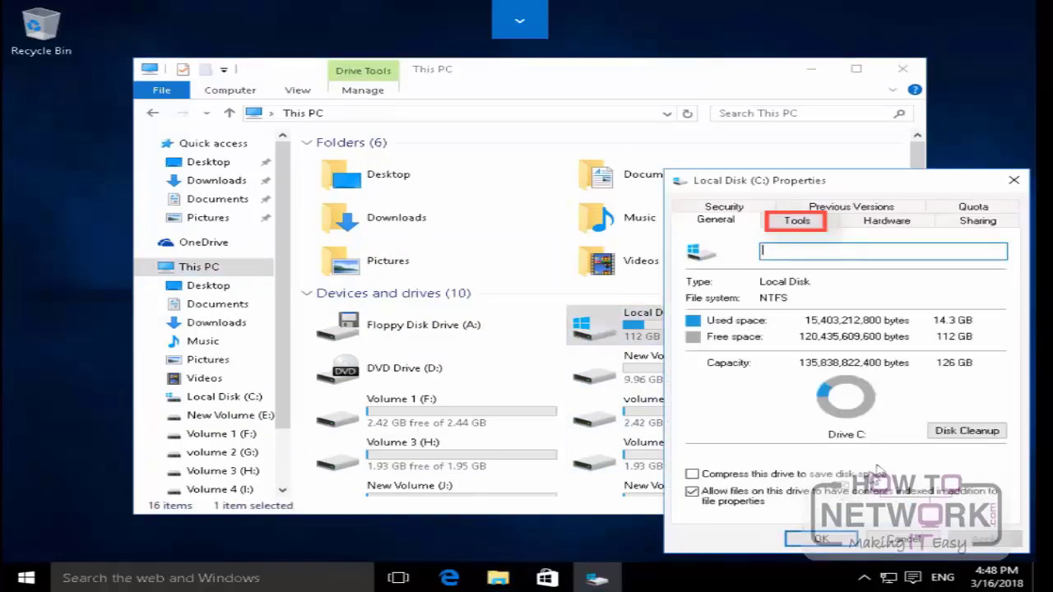
pyautogui.click(813, 226)
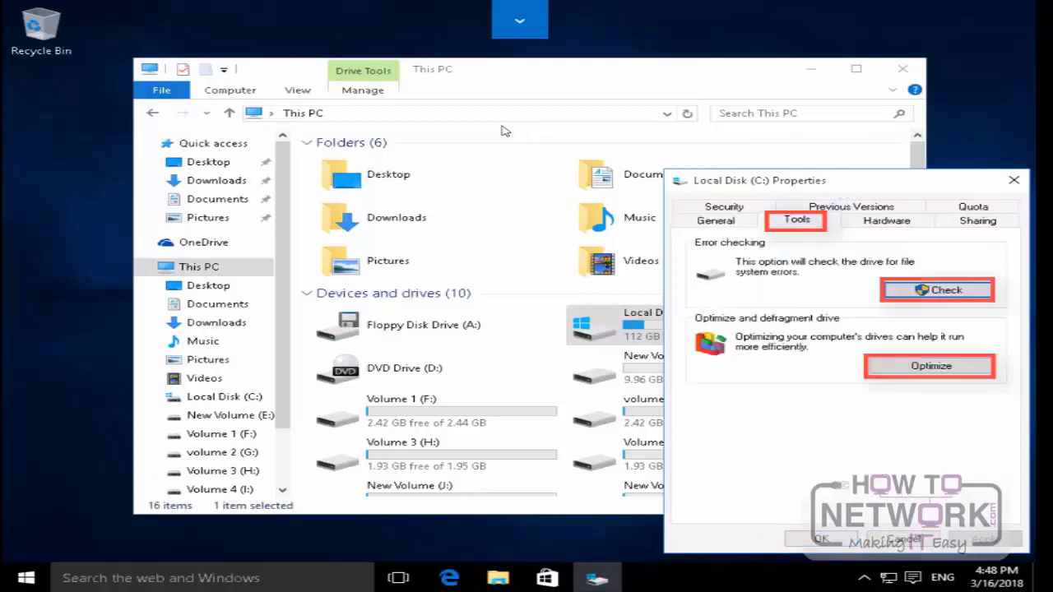
pyautogui.moveTo(850, 182); pyautogui.dragTo(445, 116)
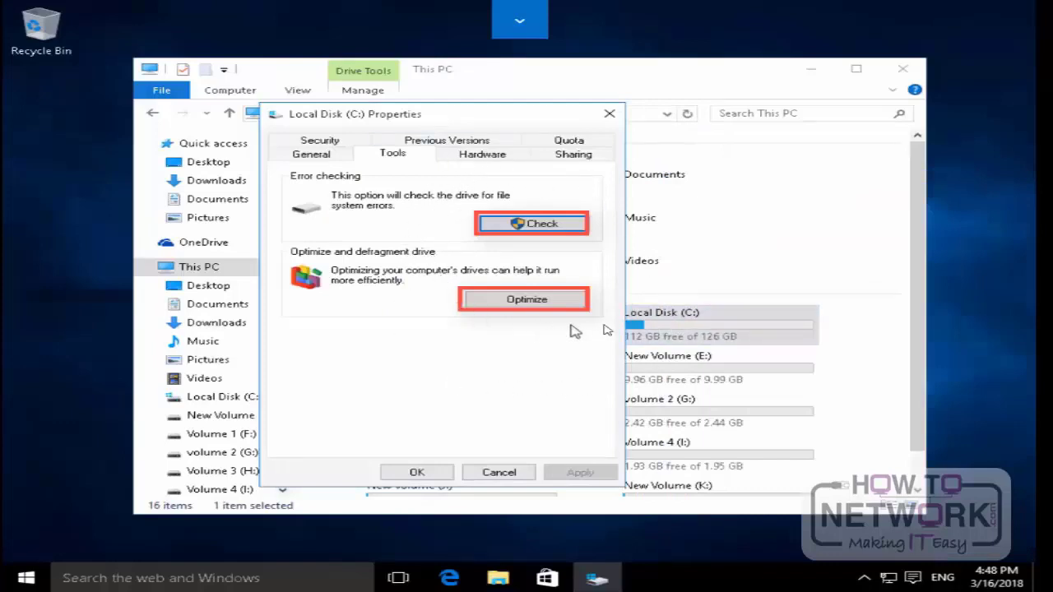
# Step: Open Optimize Drives for Local Disk (C:), optimize the drive and analyze it
pyautogui.click(499, 301)
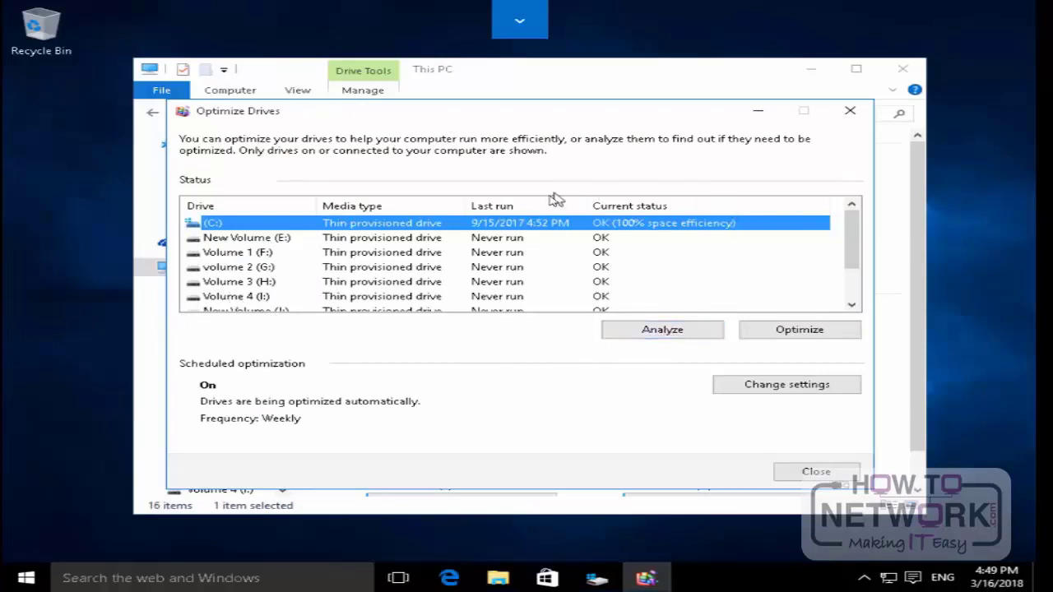
pyautogui.click(812, 332)
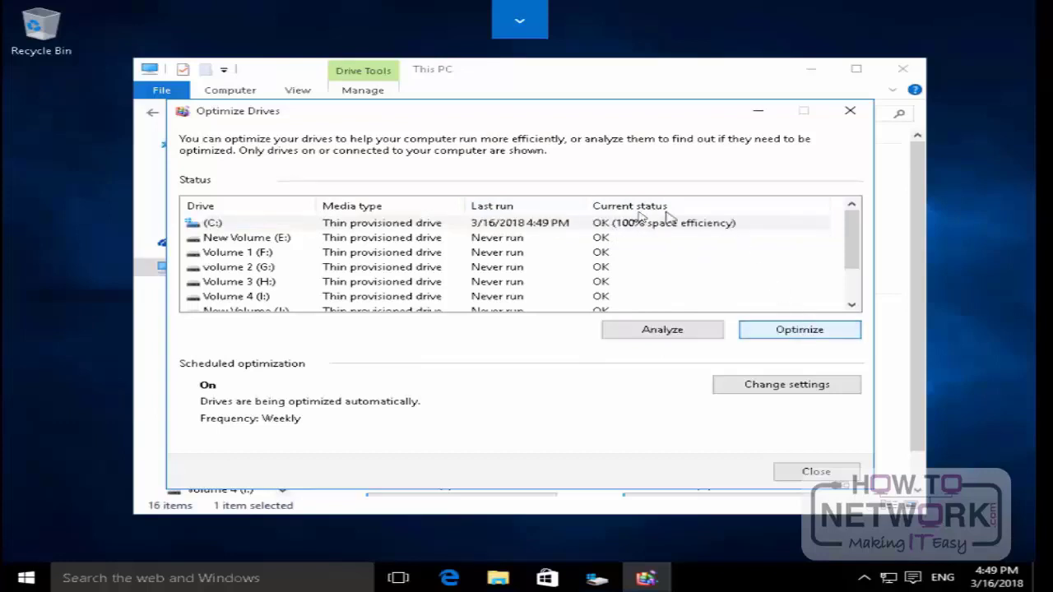
pyautogui.click(695, 331)
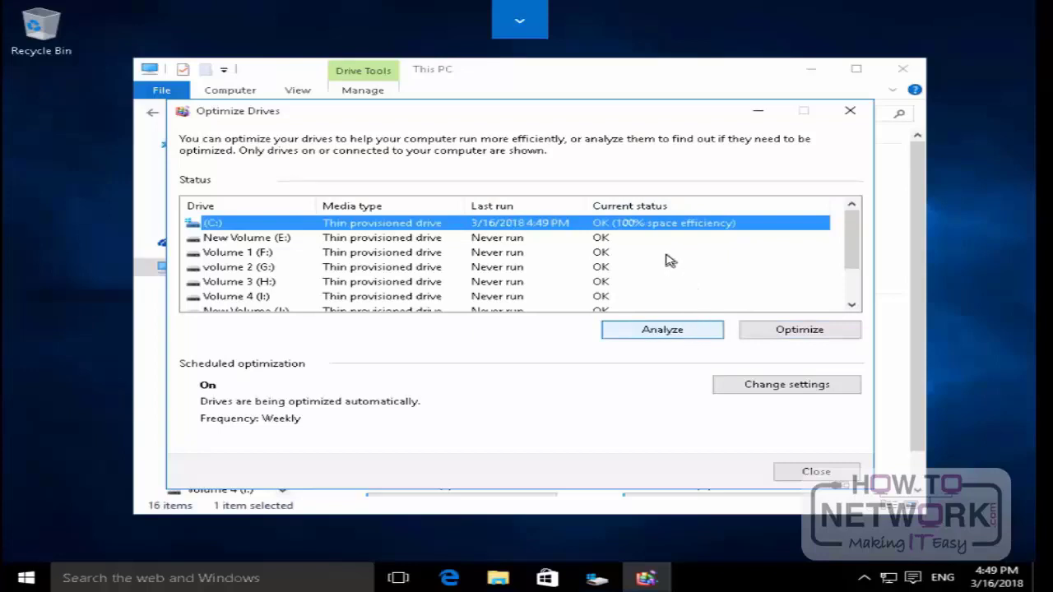
pyautogui.scroll(-1, 668, 264)
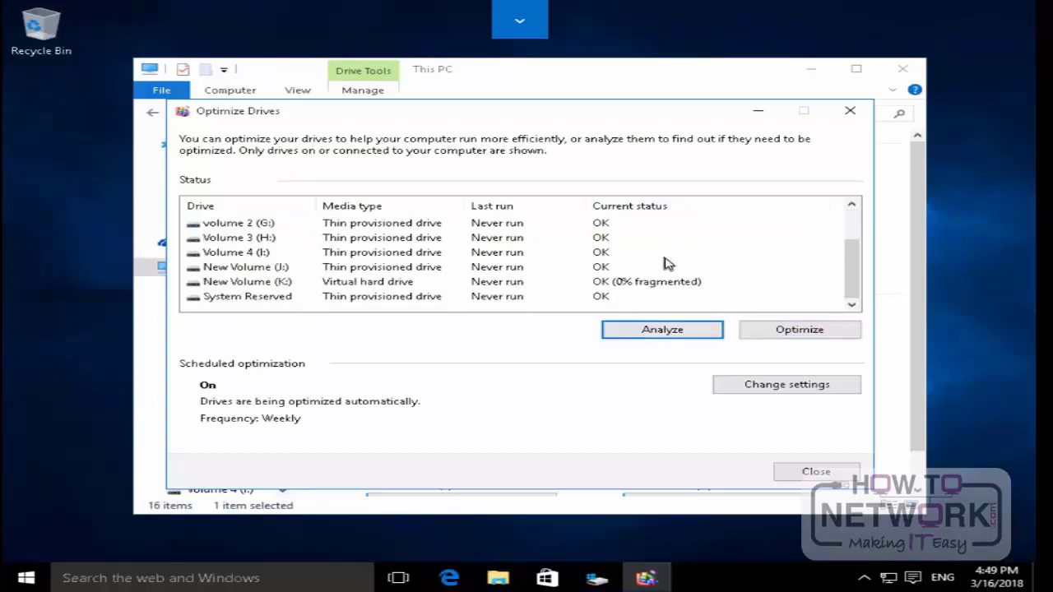
# Step: Optimize New Volume (K:), and close Optimize Drives, the Local Disk (C:) properties and File Explorer
pyautogui.click(570, 288)
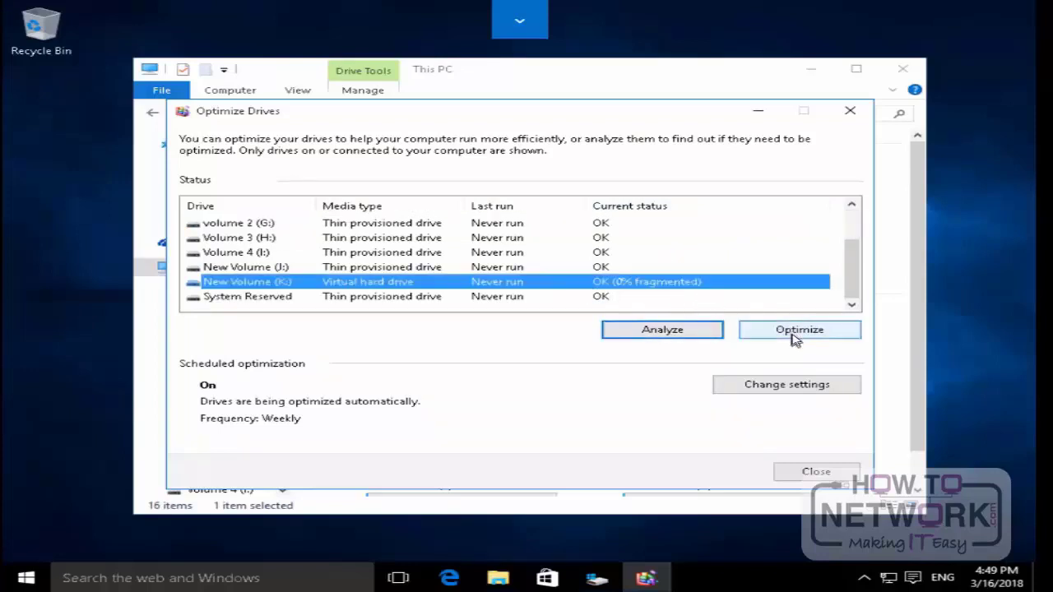
pyautogui.click(792, 333)
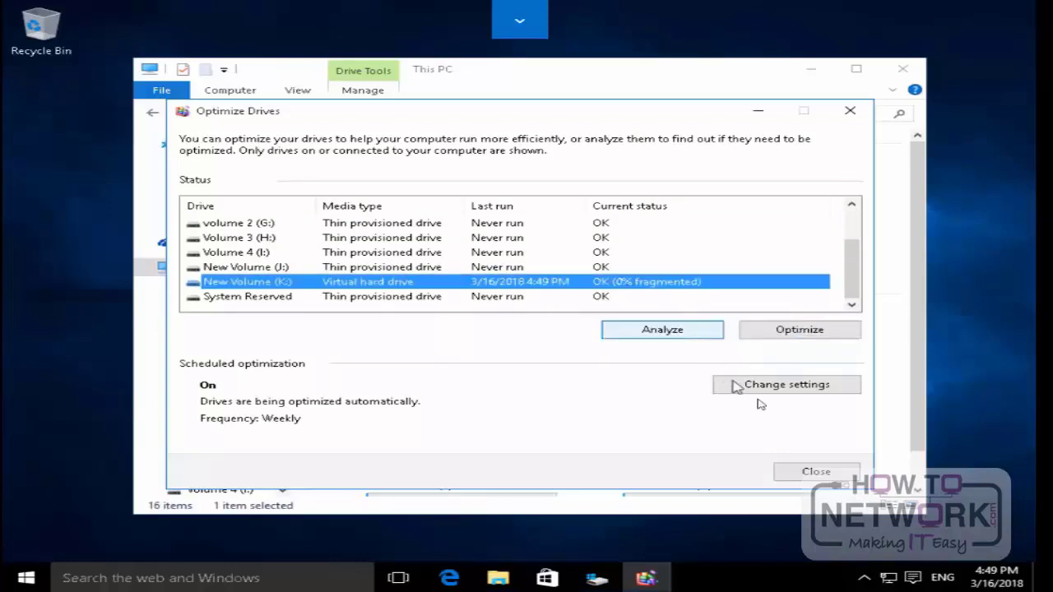
pyautogui.click(825, 476)
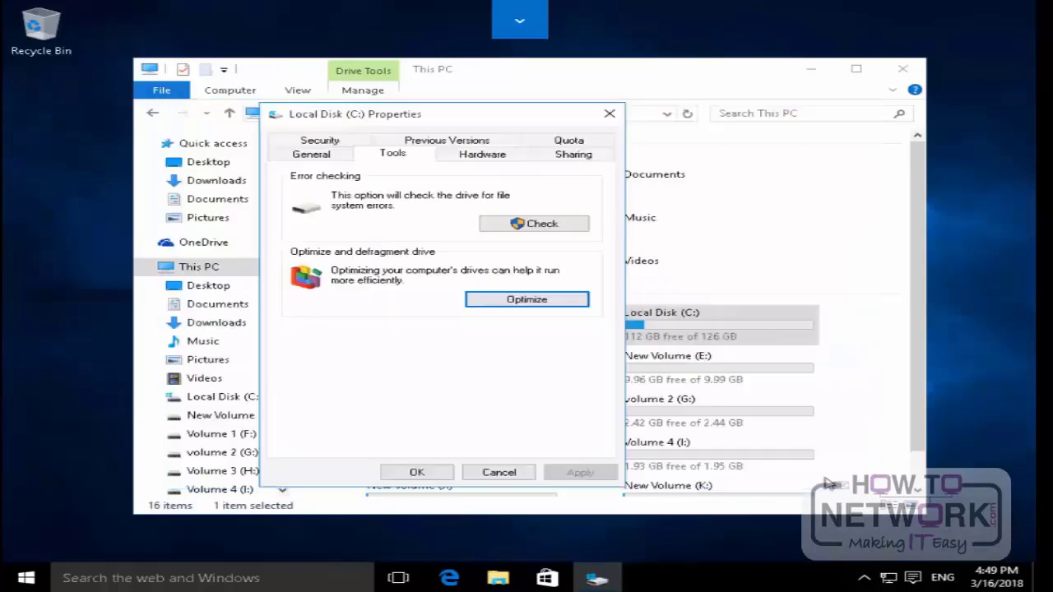
pyautogui.click(609, 115)
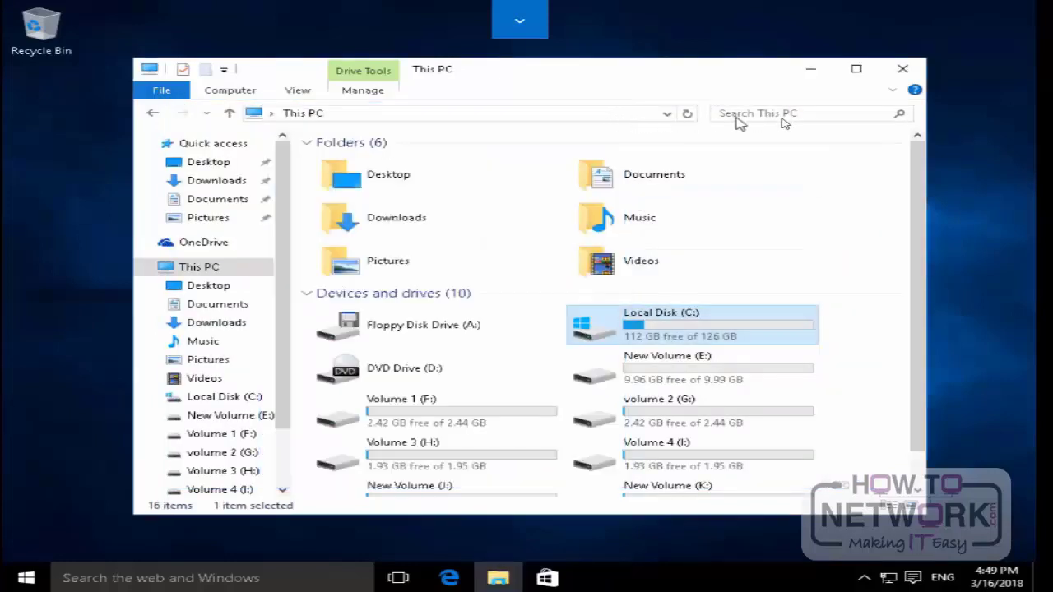
pyautogui.click(903, 69)
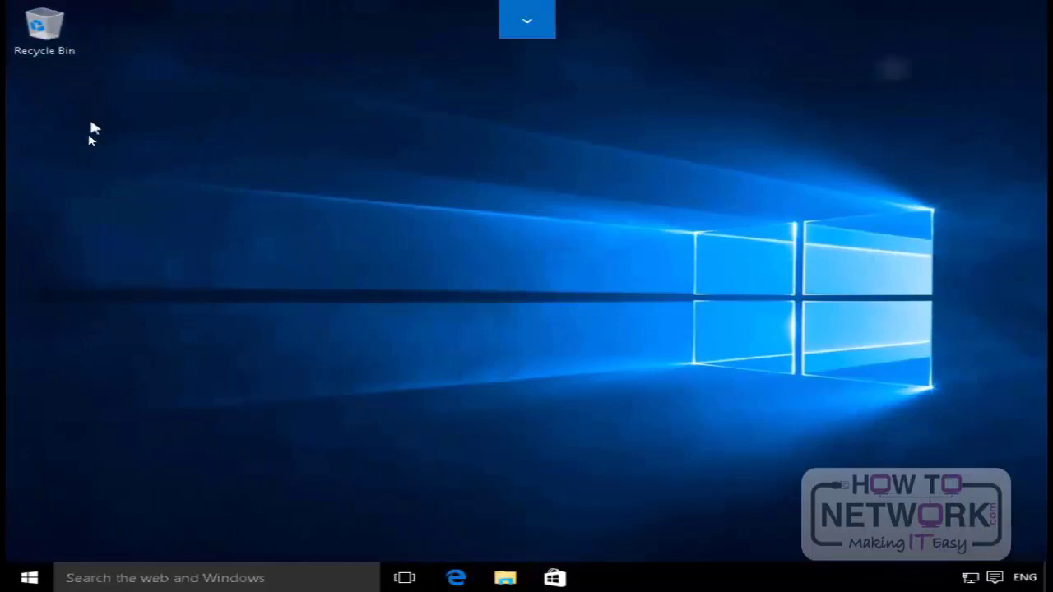
# Step: Open Devices and Printers in Control Panel and start adding a printer that isn't listed among the detected devices
pyautogui.rightClick(37, 580)
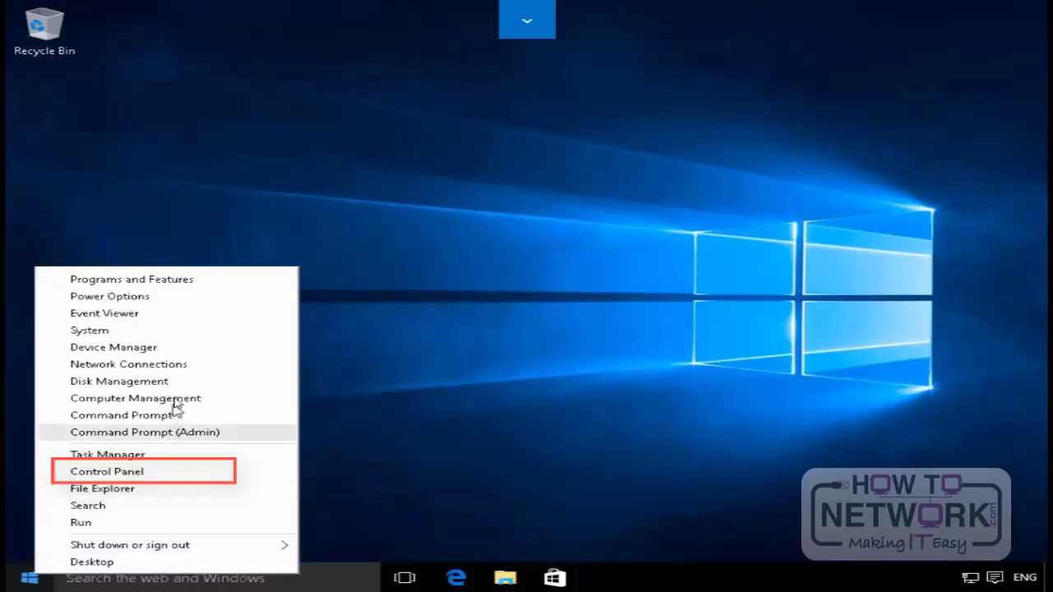
pyautogui.click(147, 475)
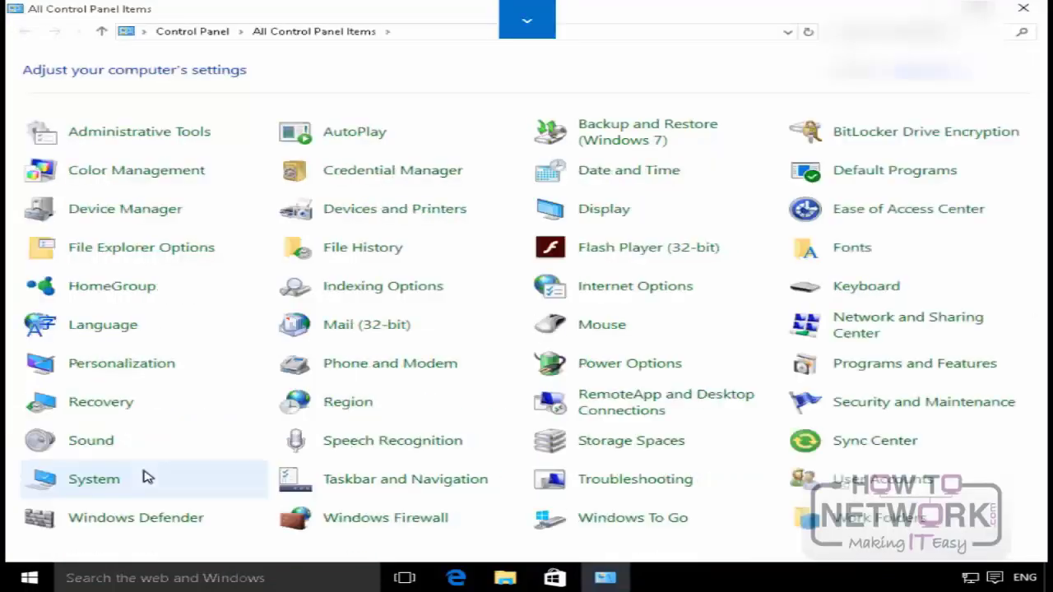
pyautogui.click(399, 211)
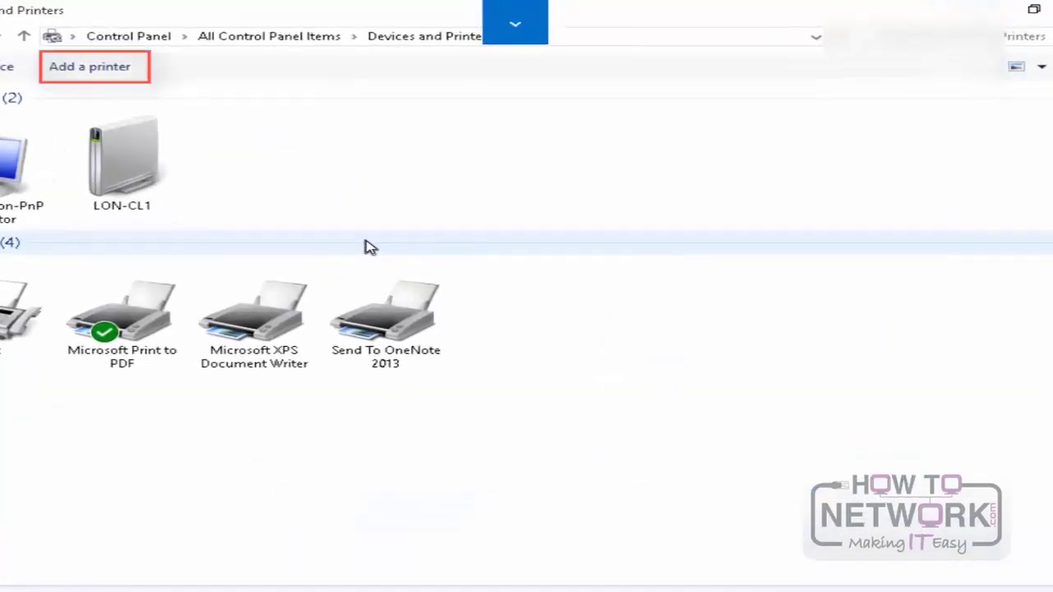
pyautogui.click(103, 71)
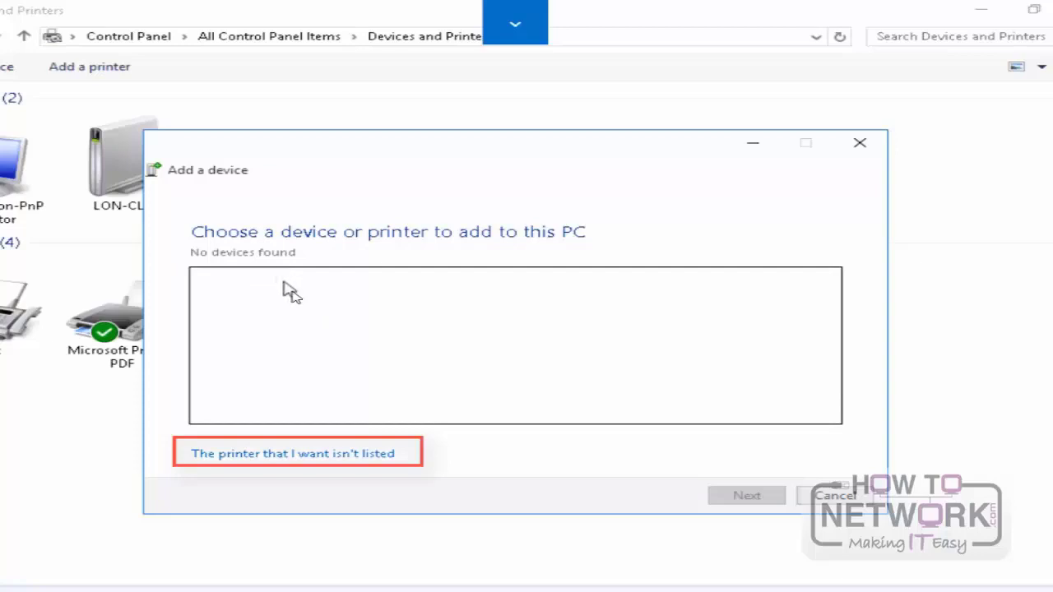
pyautogui.click(362, 458)
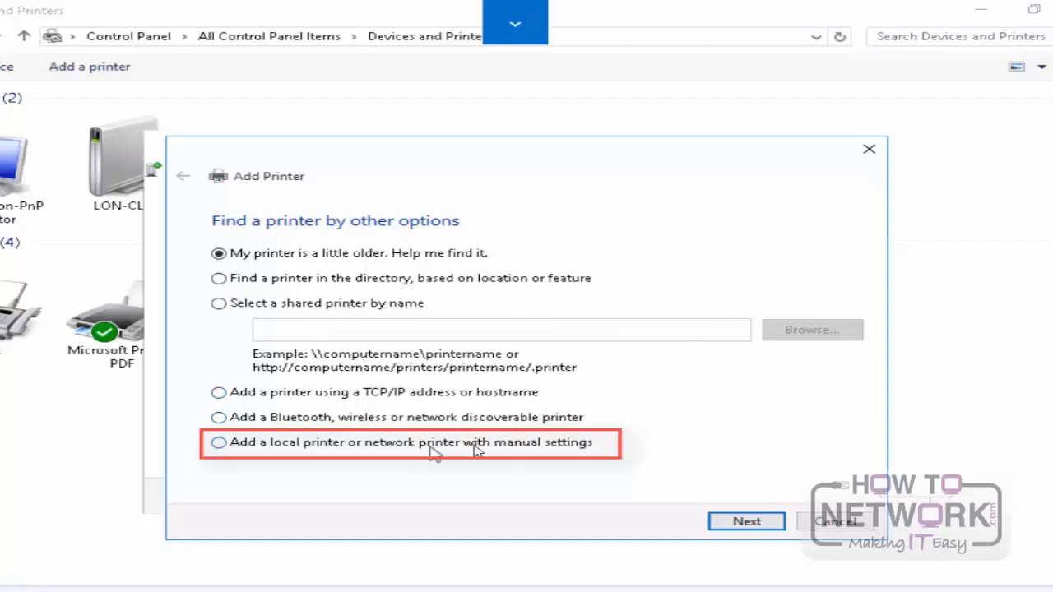
# Step: Choose to add a local or network printer with manual settings, using the existing port LPT1: (Printer Port)
pyautogui.click(219, 445)
pyautogui.click(766, 524)
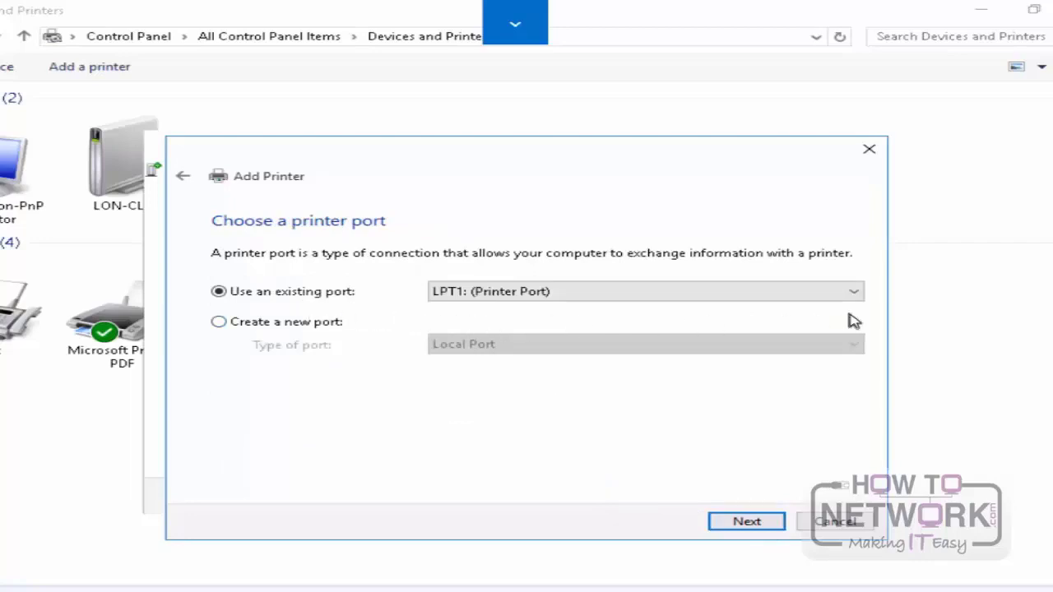
pyautogui.click(763, 525)
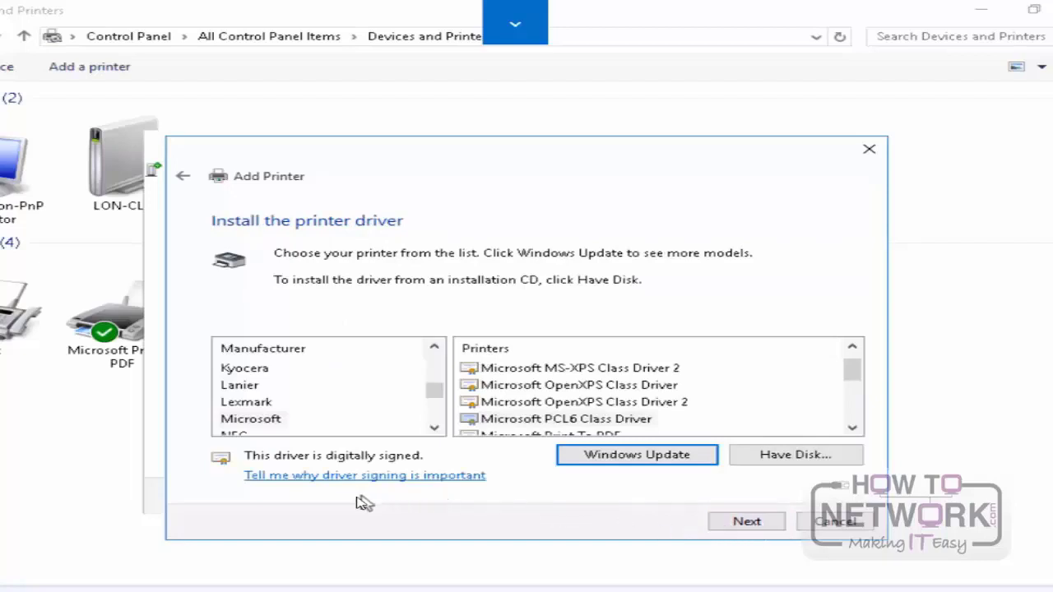
# Step: Choose Microsoft PCL6 Class Driver from manufacturer Microsoft and use the currently installed driver version
pyautogui.click(253, 420)
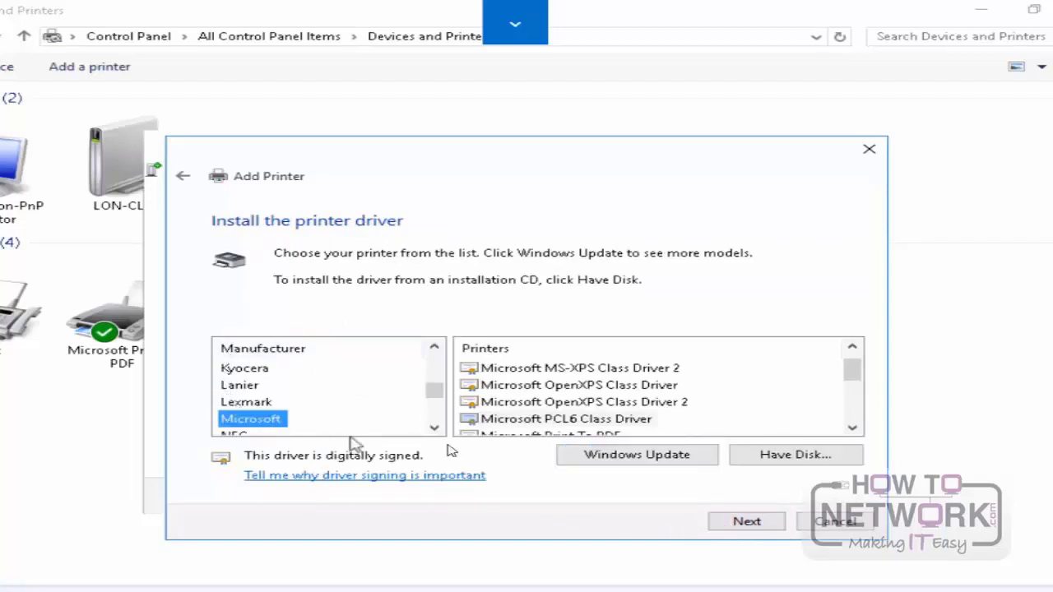
pyautogui.click(586, 421)
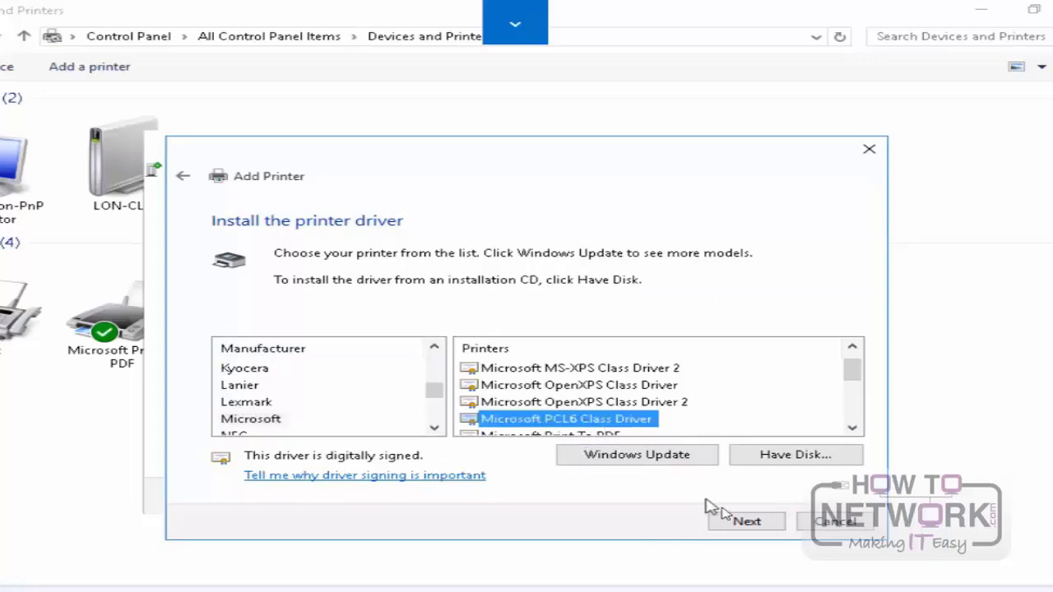
pyautogui.click(745, 522)
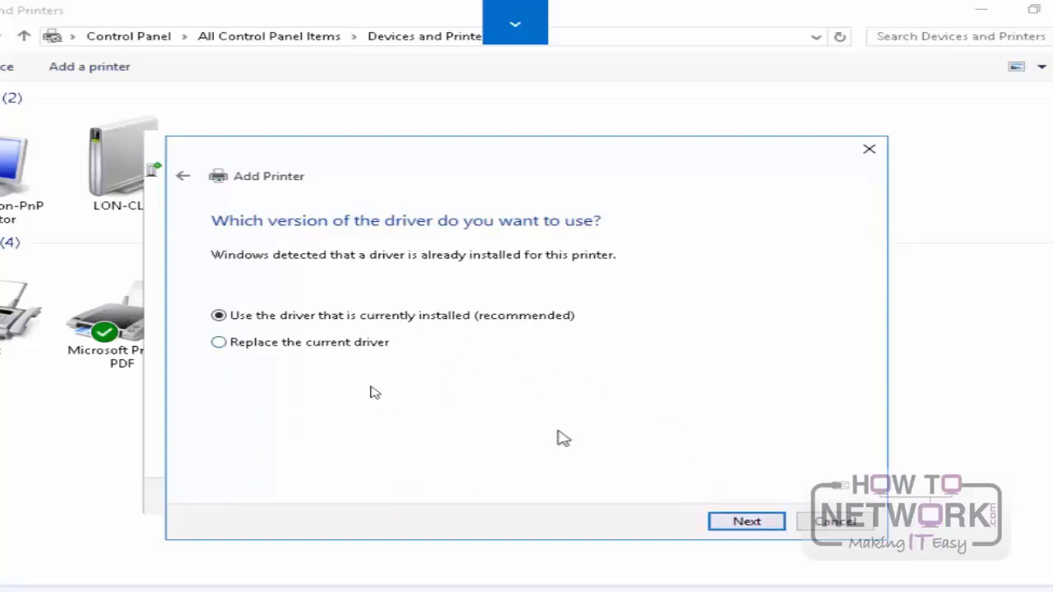
pyautogui.click(730, 522)
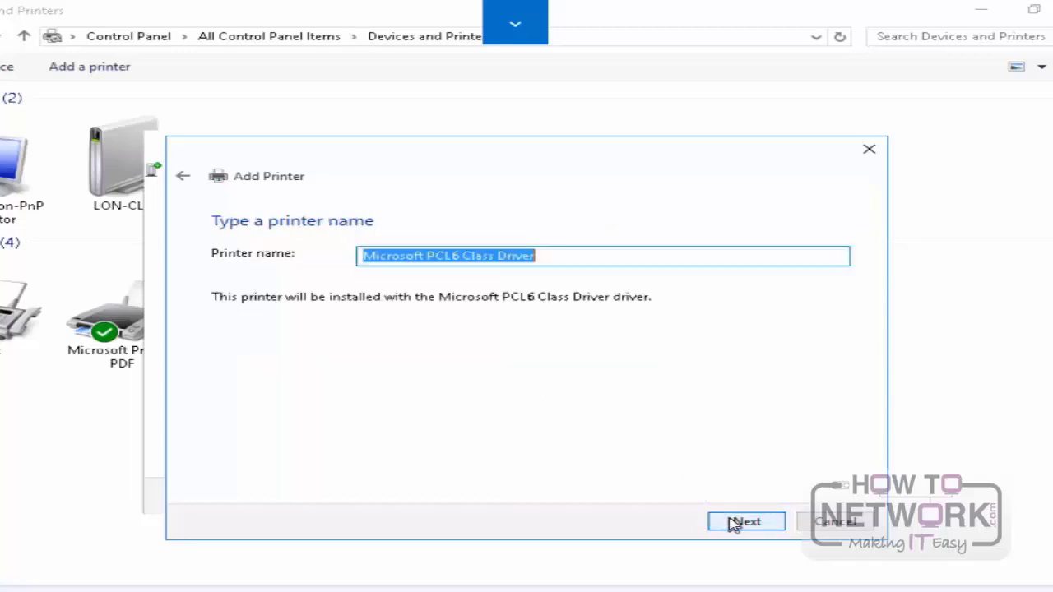
# Step: Name the new printer Managers Printer
pyautogui.click(581, 257)
pyautogui.moveTo(567, 254); pyautogui.dragTo(311, 245)
pyautogui.write('Managers Printer')
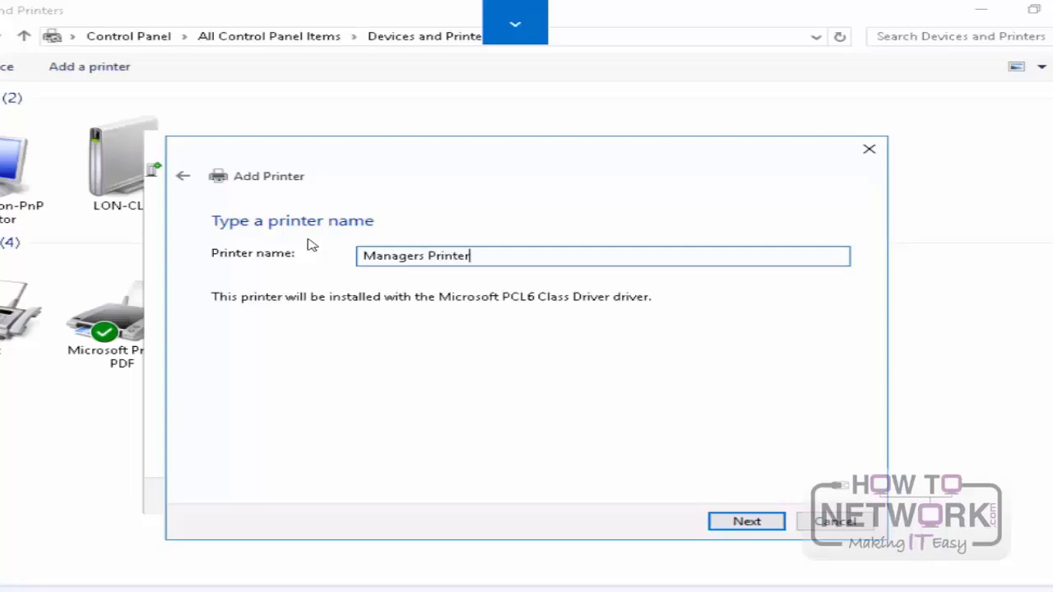
pyautogui.click(743, 524)
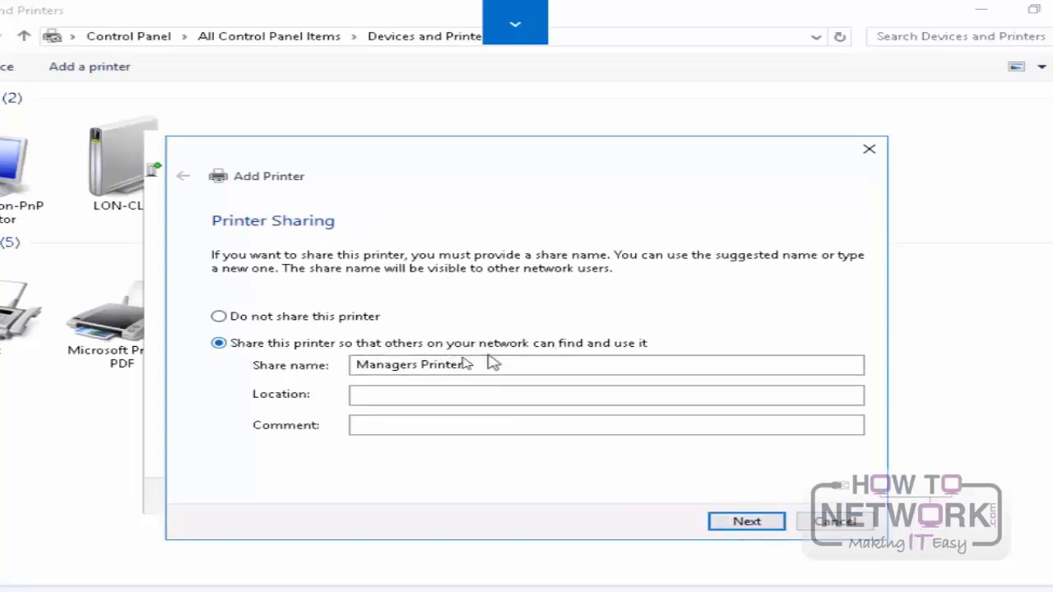
# Step: Share the printer on the network as Managers Printer, finish adding it and close the Devices and Printers window
pyautogui.click(747, 520)
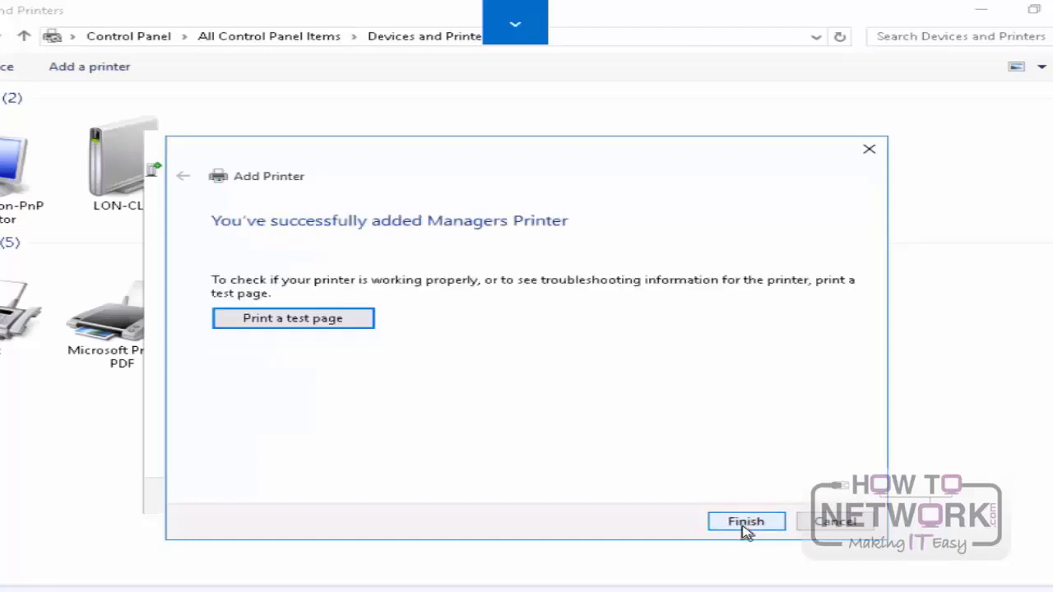
pyautogui.click(746, 523)
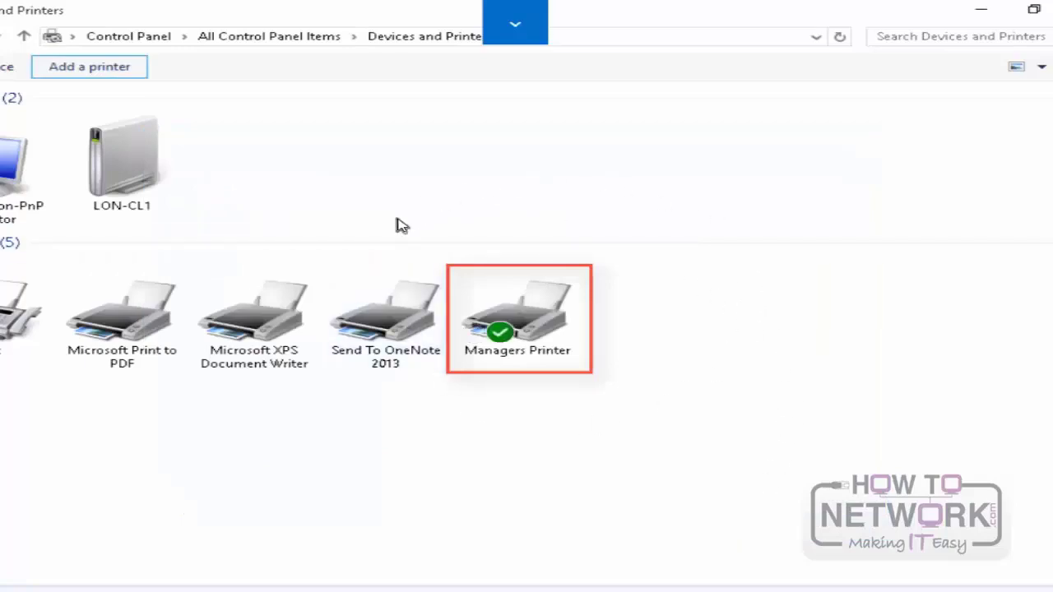
pyautogui.click(527, 290)
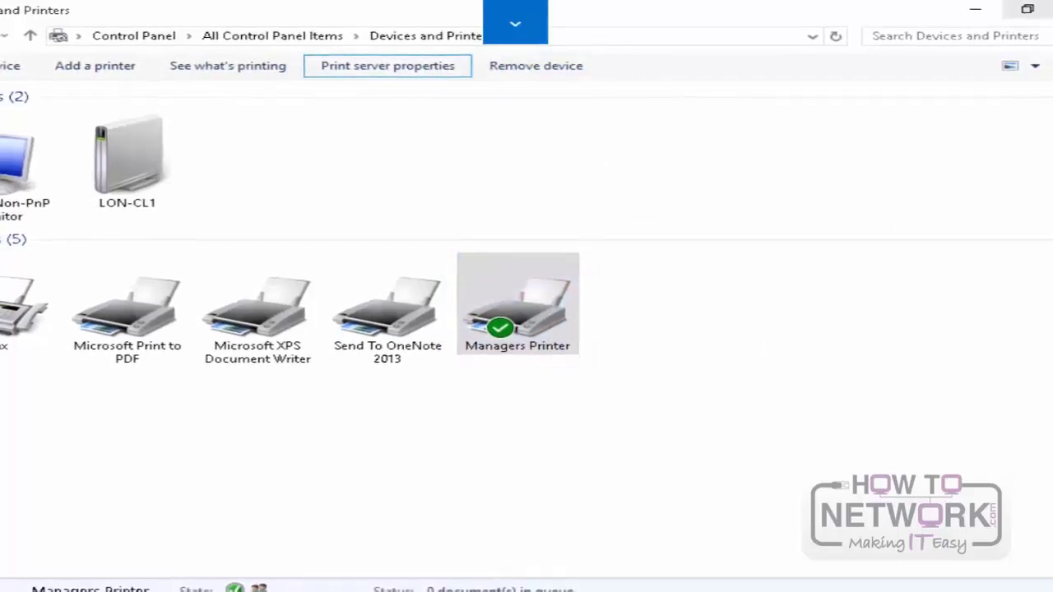
pyautogui.click(1049, 8)
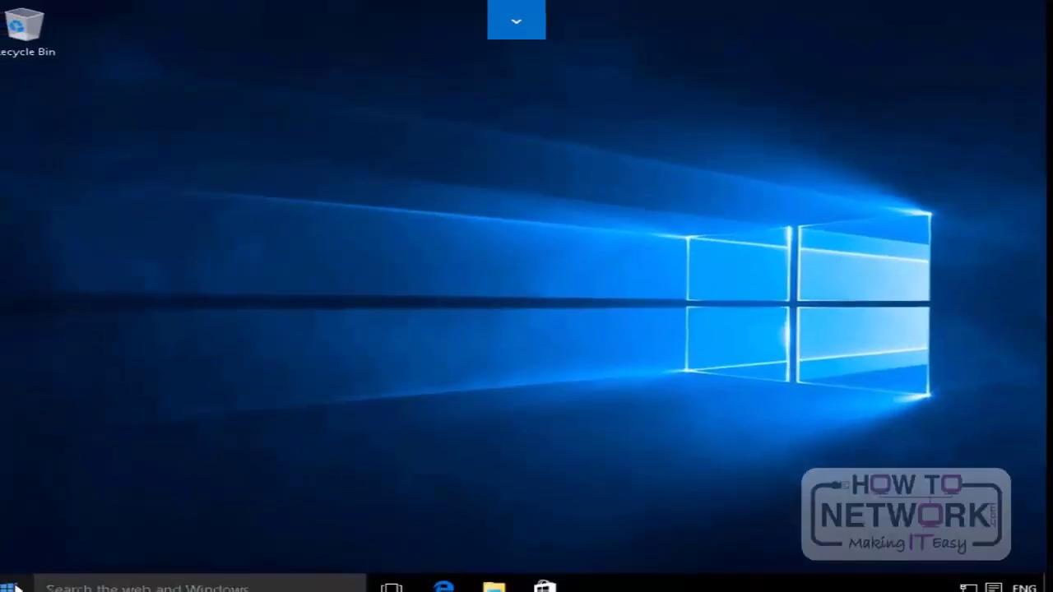
# Step: Search for a printer or scanner in the Devices settings, try the option for an unlisted printer and close Settings
pyautogui.click(20, 578)
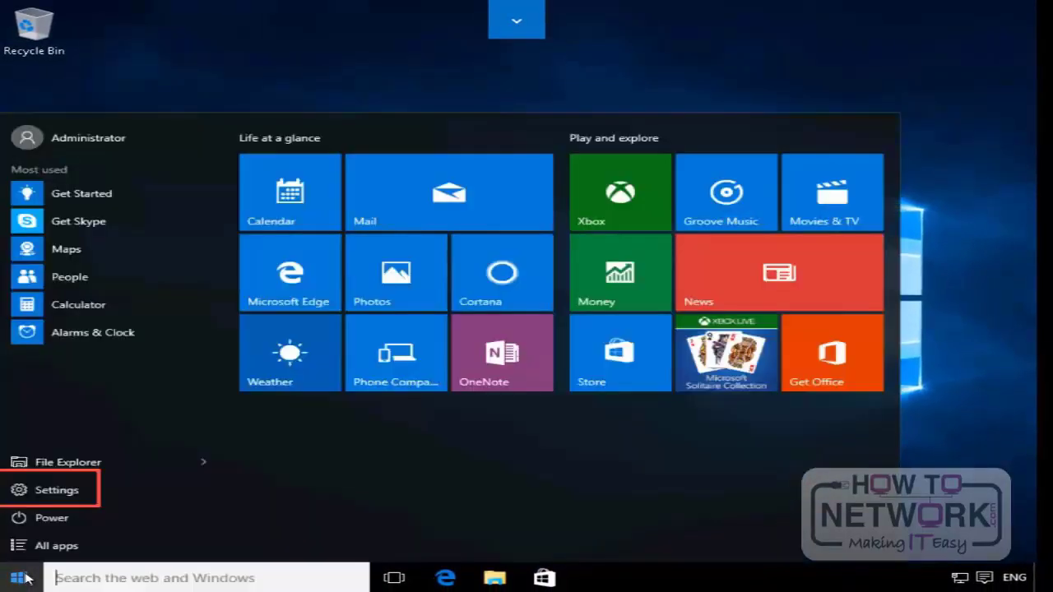
pyautogui.click(56, 490)
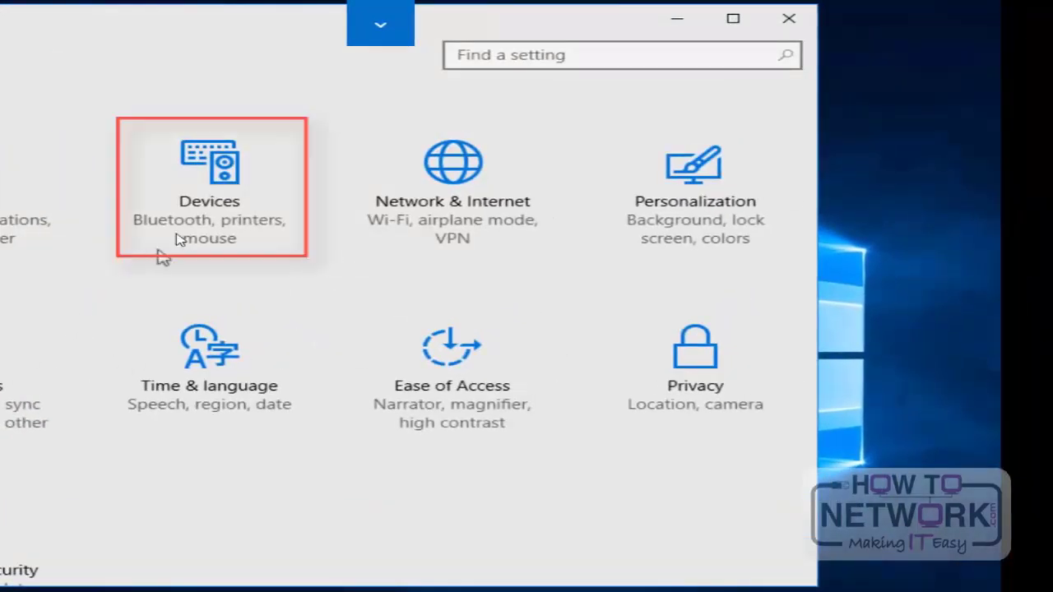
pyautogui.click(197, 219)
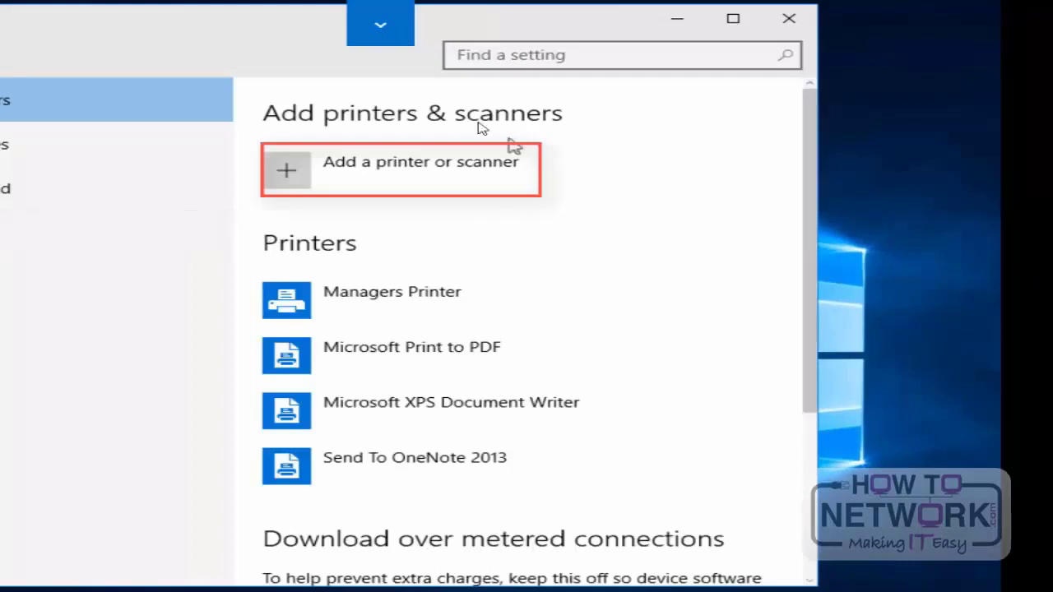
pyautogui.click(287, 171)
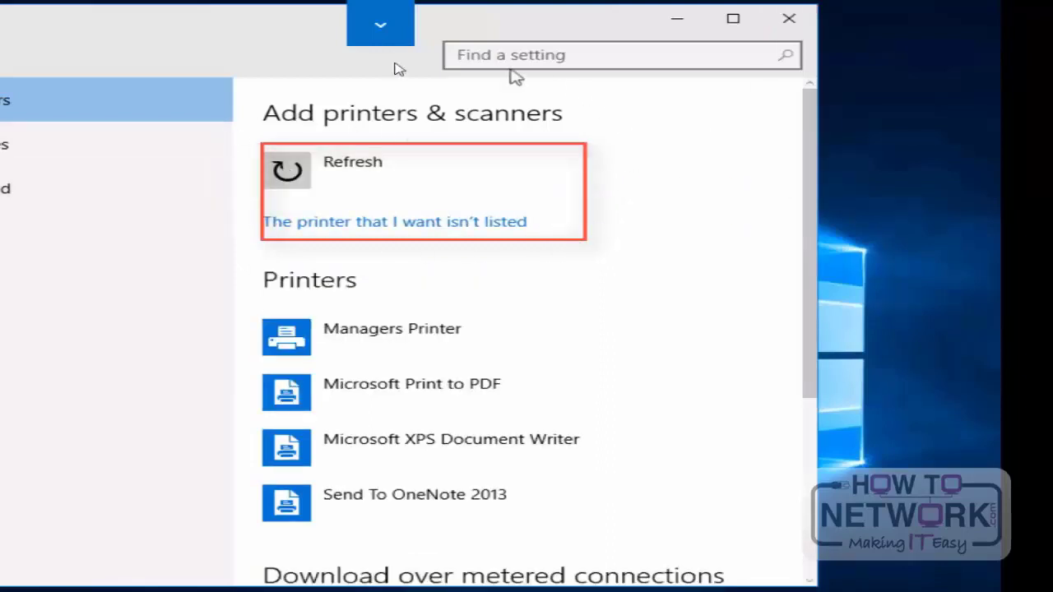
pyautogui.click(360, 224)
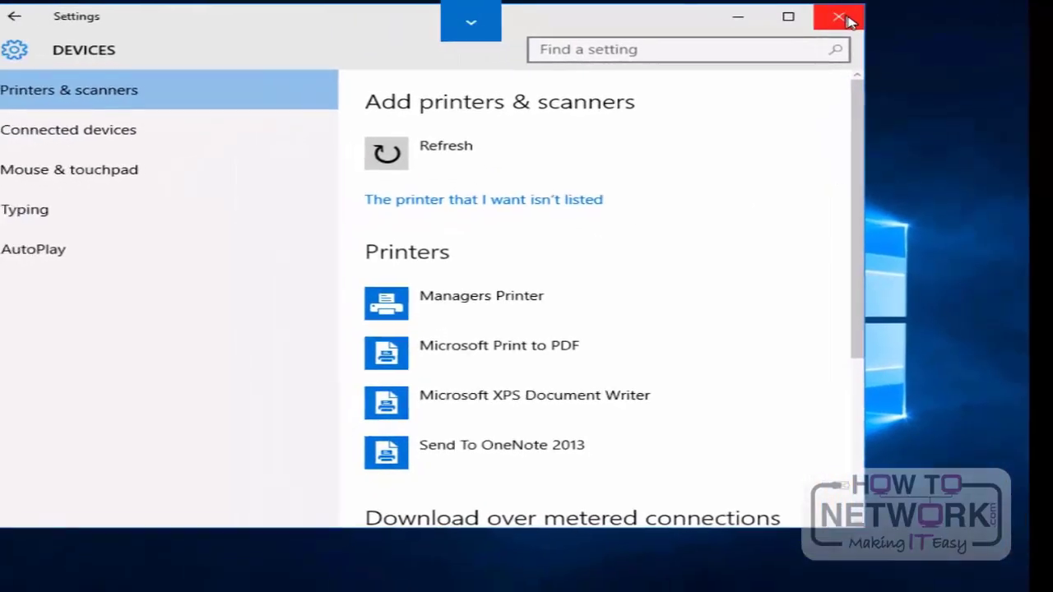
pyautogui.click(843, 18)
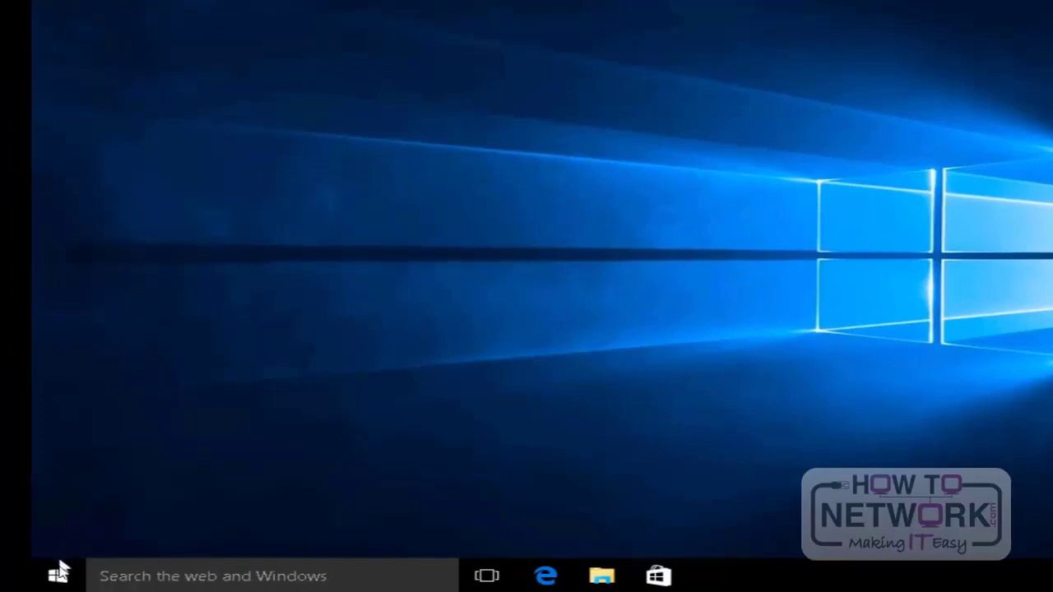
# Step: Open Print Management from Administrative Tools in Control Panel and view the drivers of print server LON-CL1 (local)
pyautogui.rightClick(60, 574)
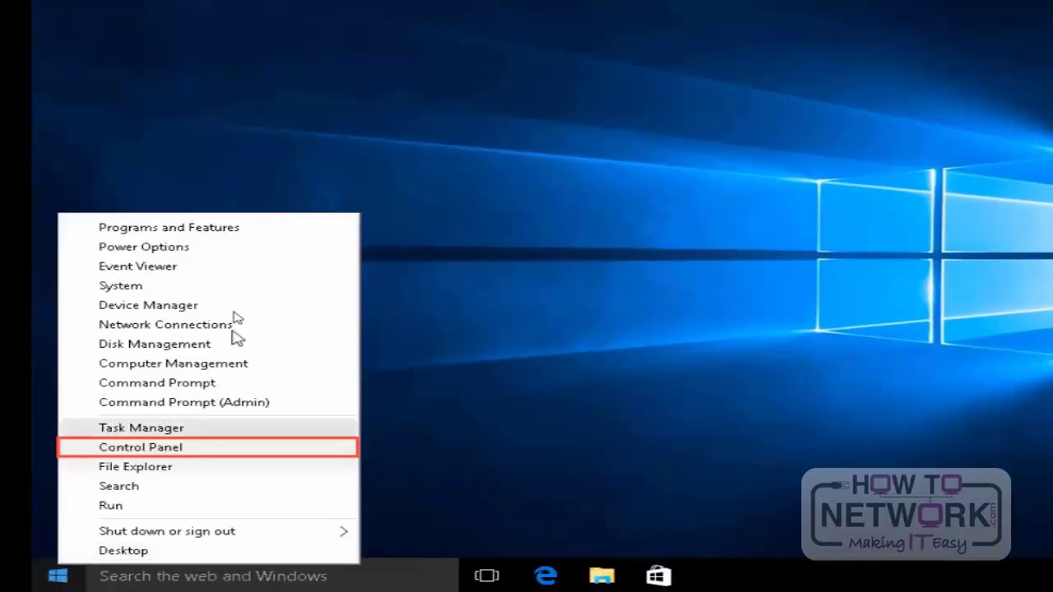
pyautogui.click(183, 447)
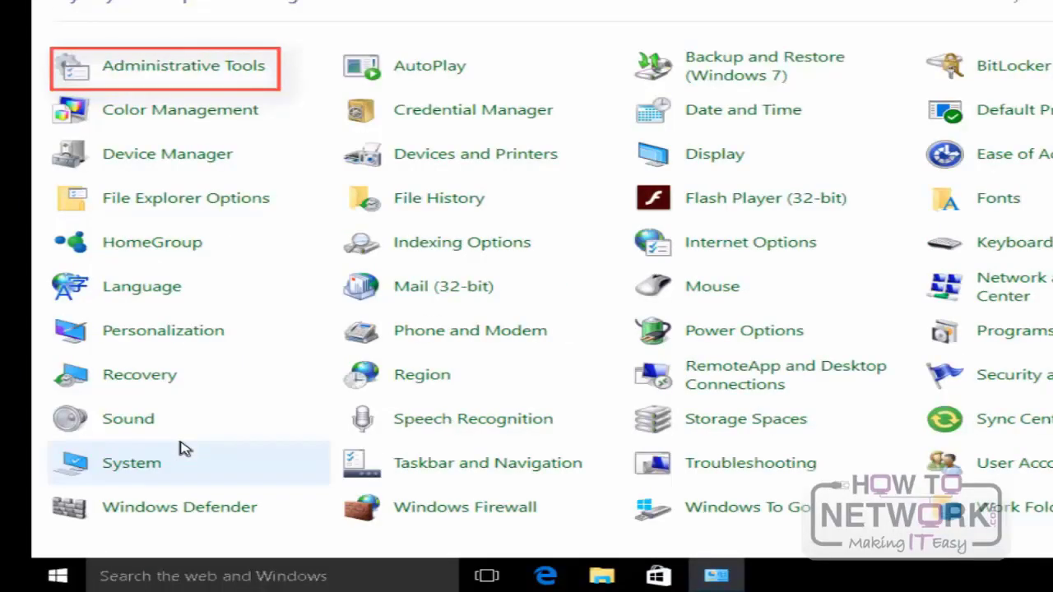
pyautogui.click(151, 81)
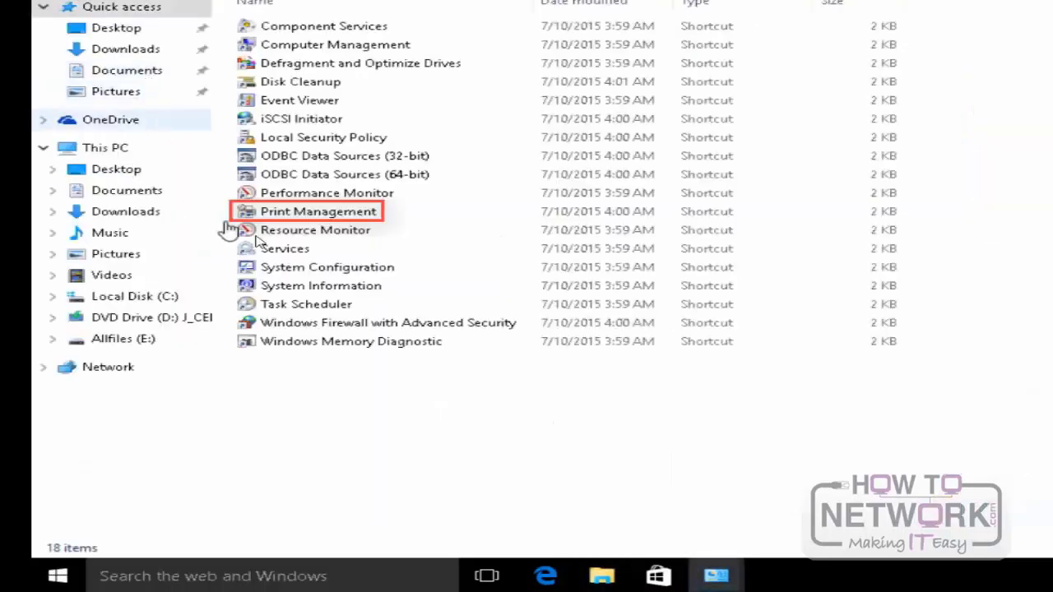
pyautogui.click(375, 212)
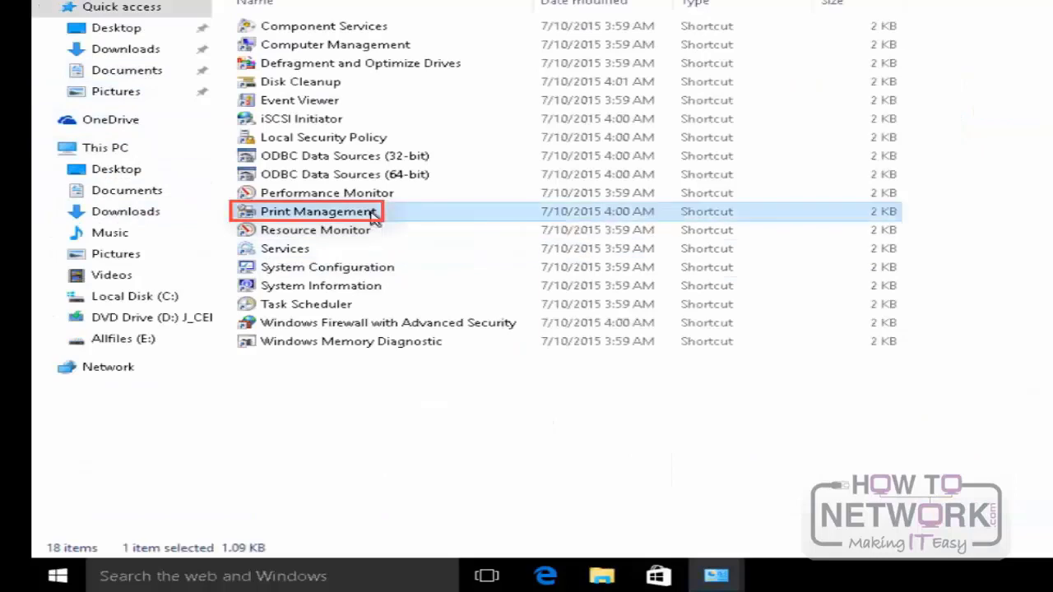
pyautogui.doubleClick(297, 214)
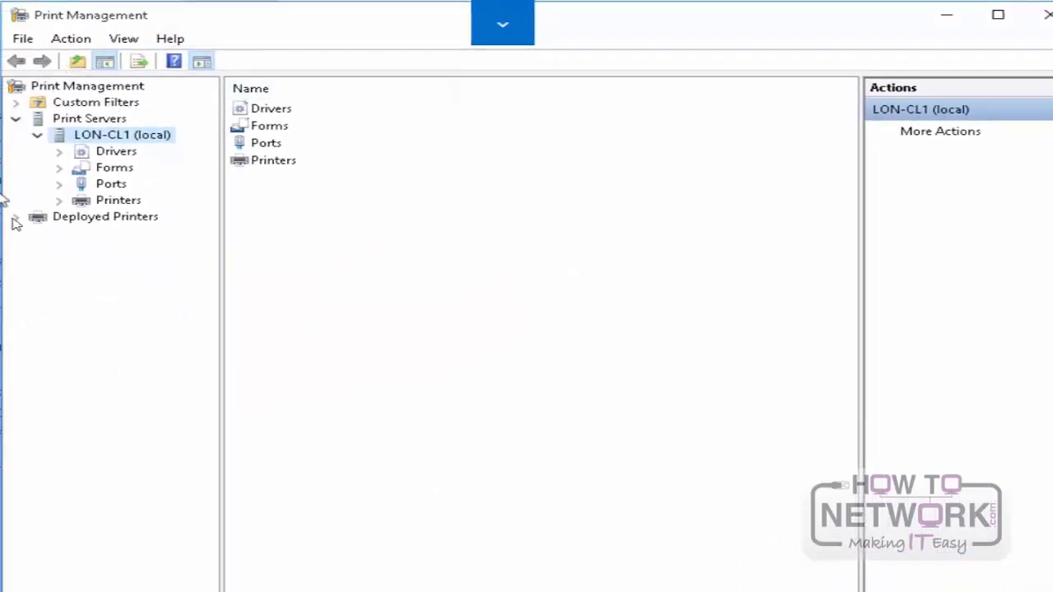
pyautogui.click(116, 152)
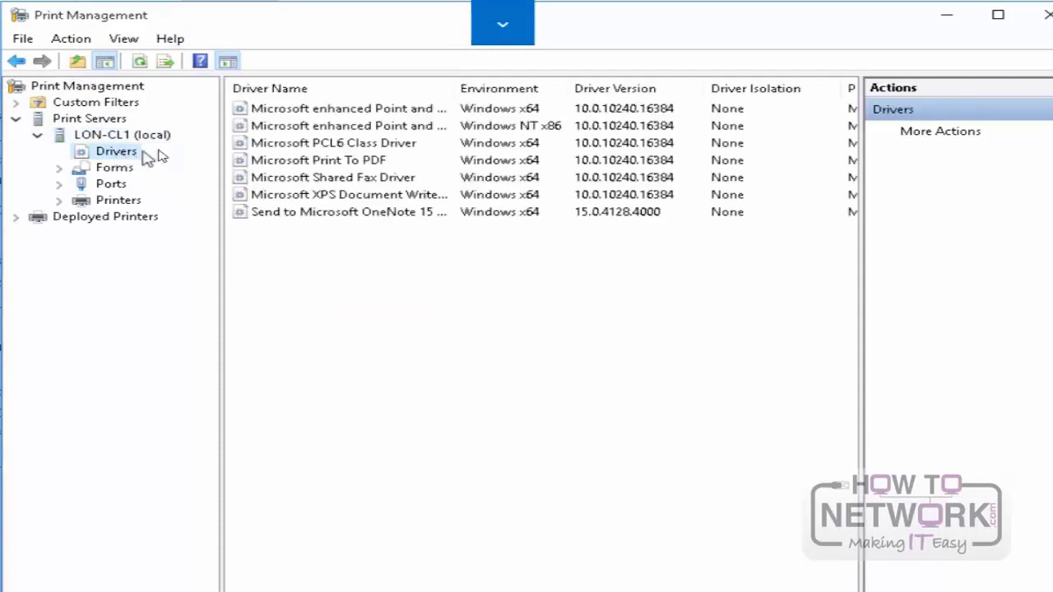
# Step: View the ports of print server LON-CL1 (local), highlight the LPT1 port, and view the server's printers
pyautogui.click(115, 186)
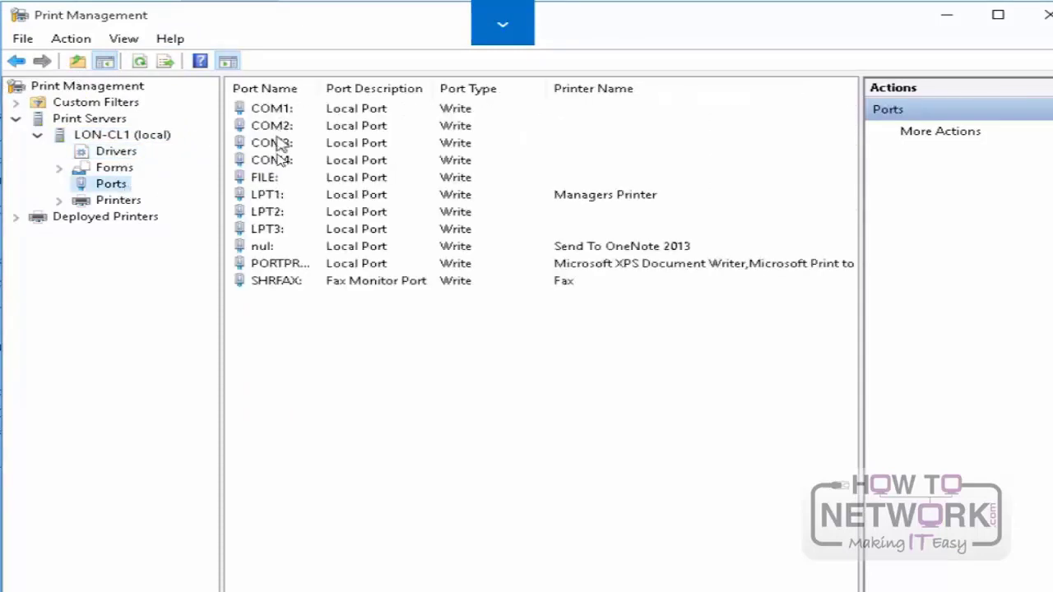
pyautogui.click(272, 197)
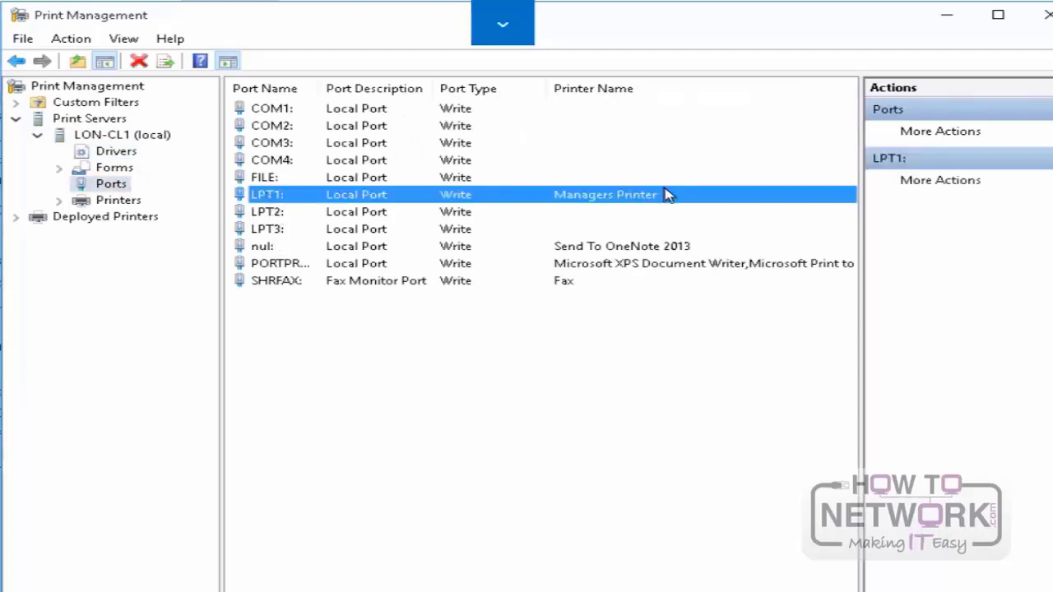
pyautogui.click(127, 202)
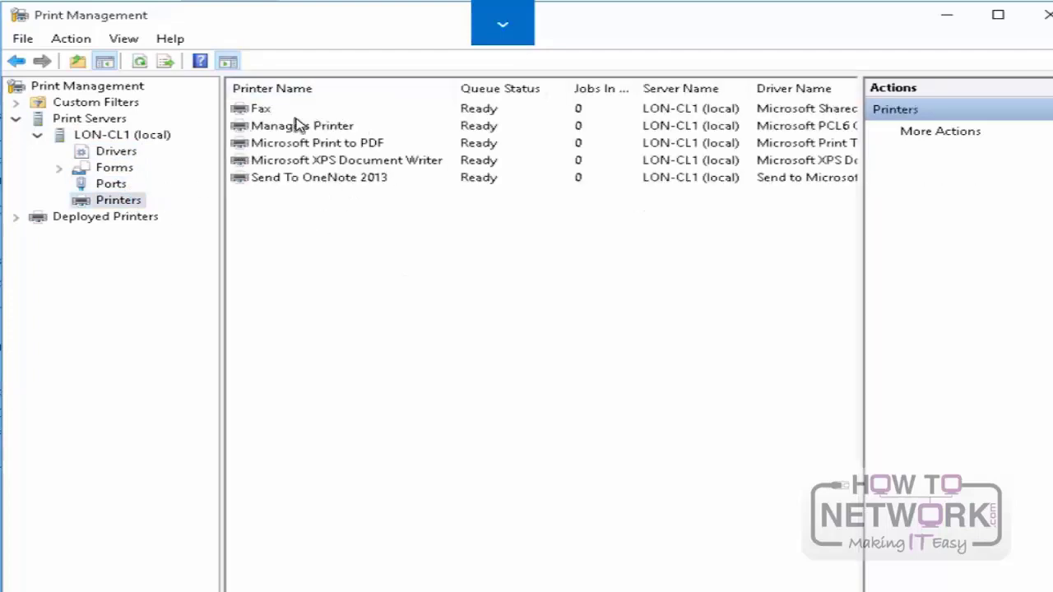
# Step: Browse the network for LON-CL2 and add it to the list of managed print servers
pyautogui.rightClick(59, 123)
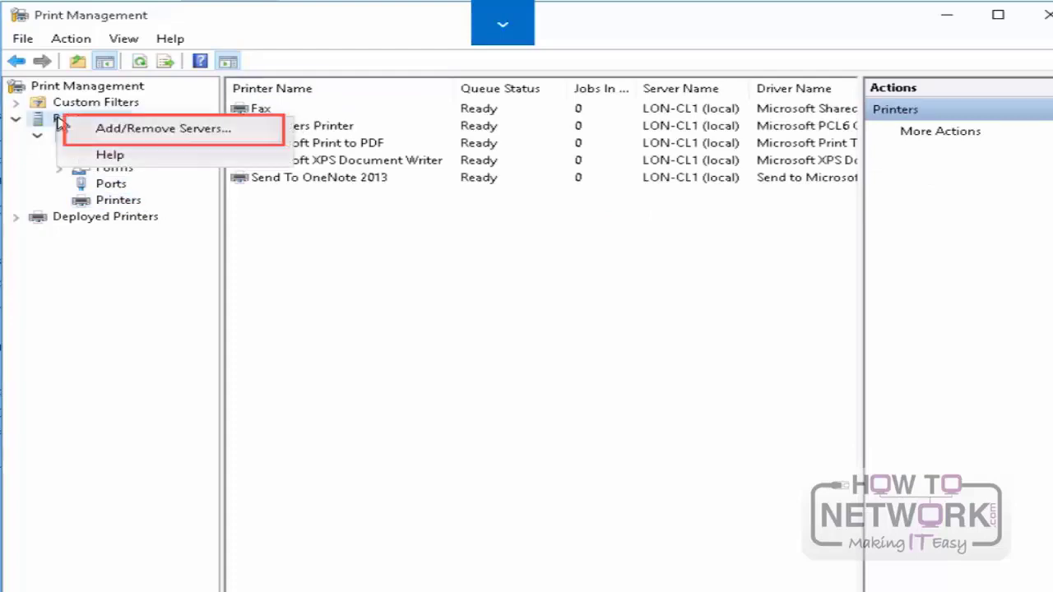
pyautogui.click(99, 129)
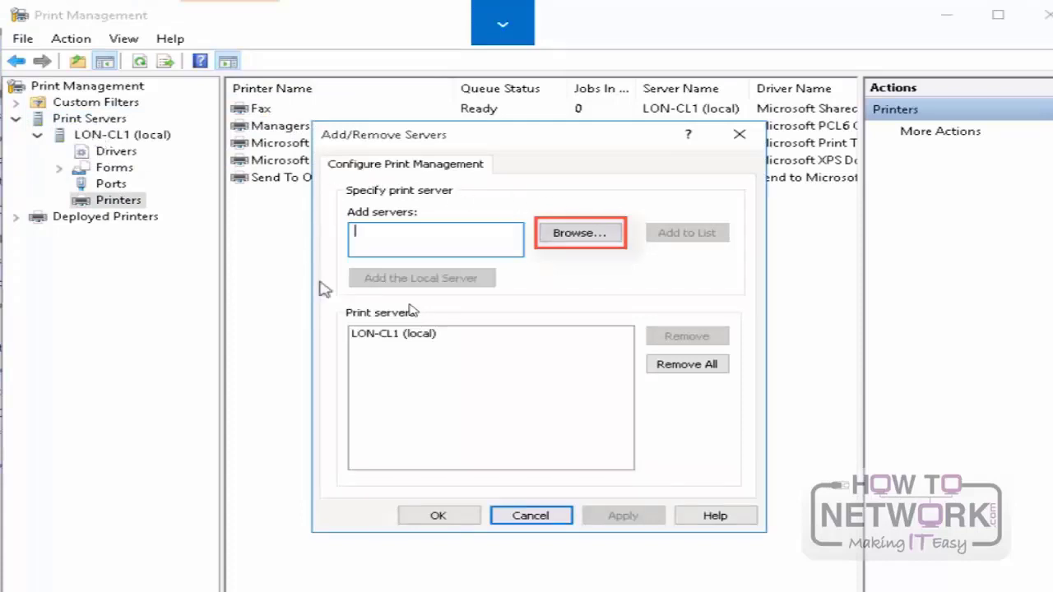
pyautogui.click(598, 235)
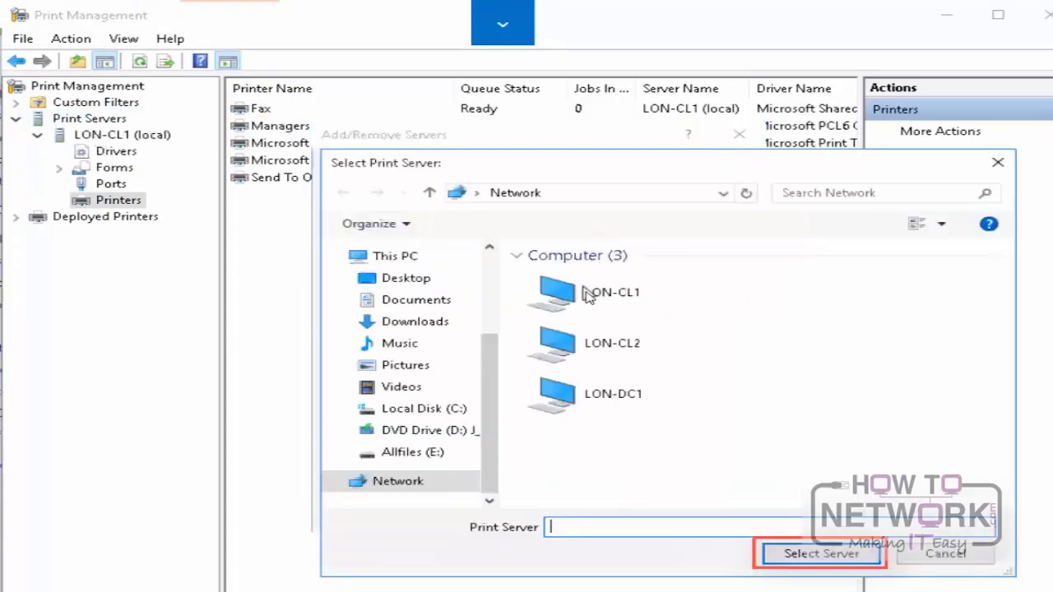
pyautogui.click(604, 344)
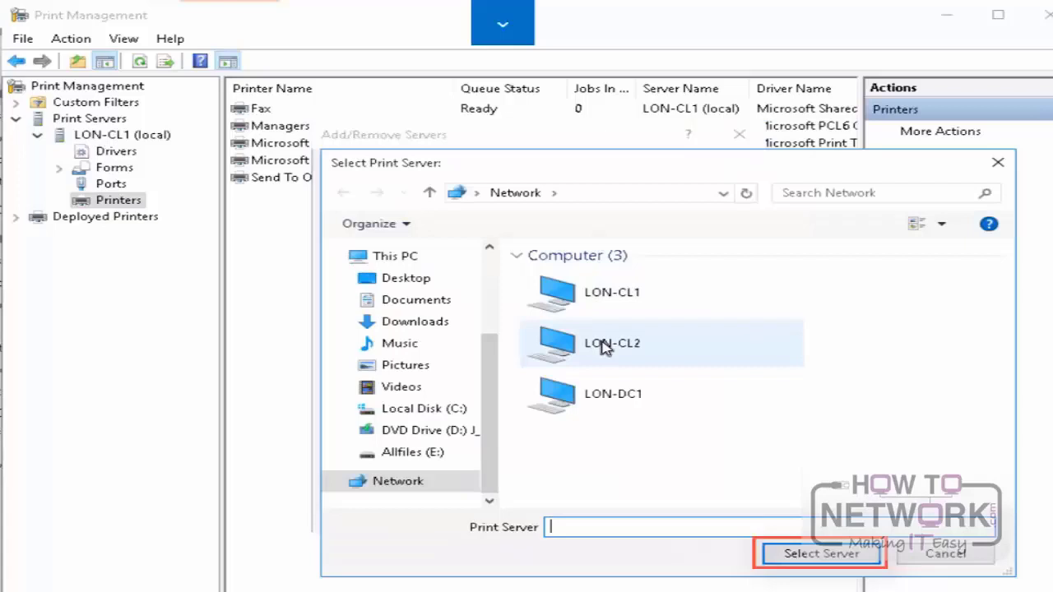
pyautogui.click(850, 558)
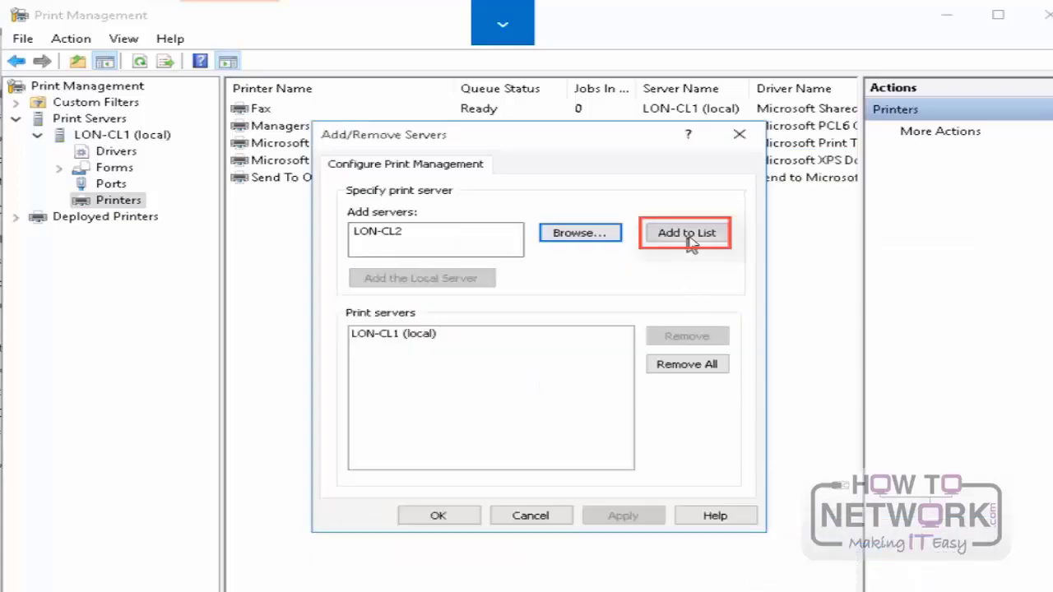
pyautogui.click(690, 237)
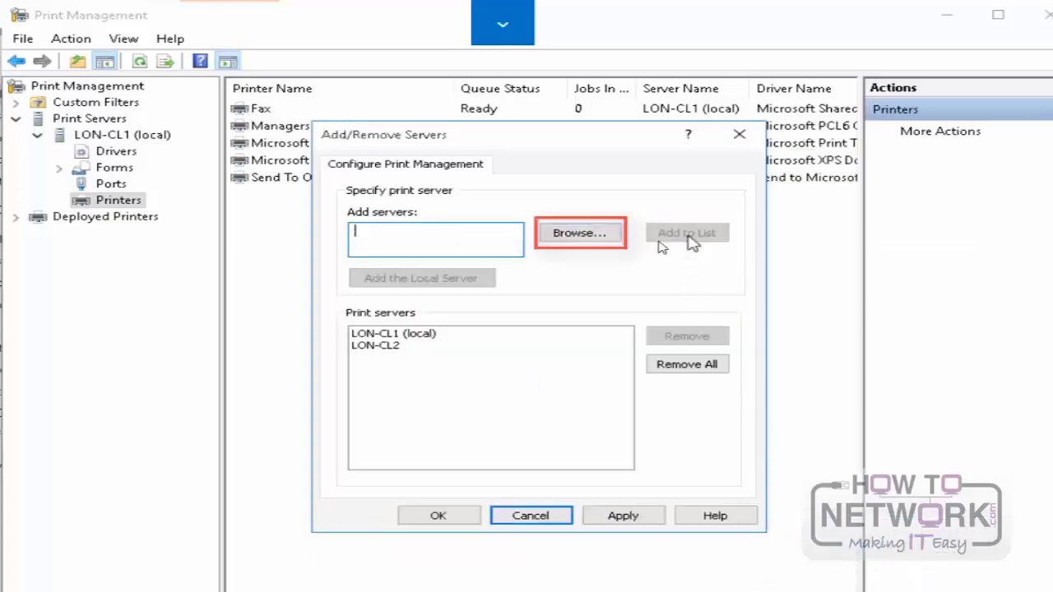
# Step: Add LON-DC1 from the network to the print server list, then apply the server changes and close the dialog
pyautogui.click(561, 237)
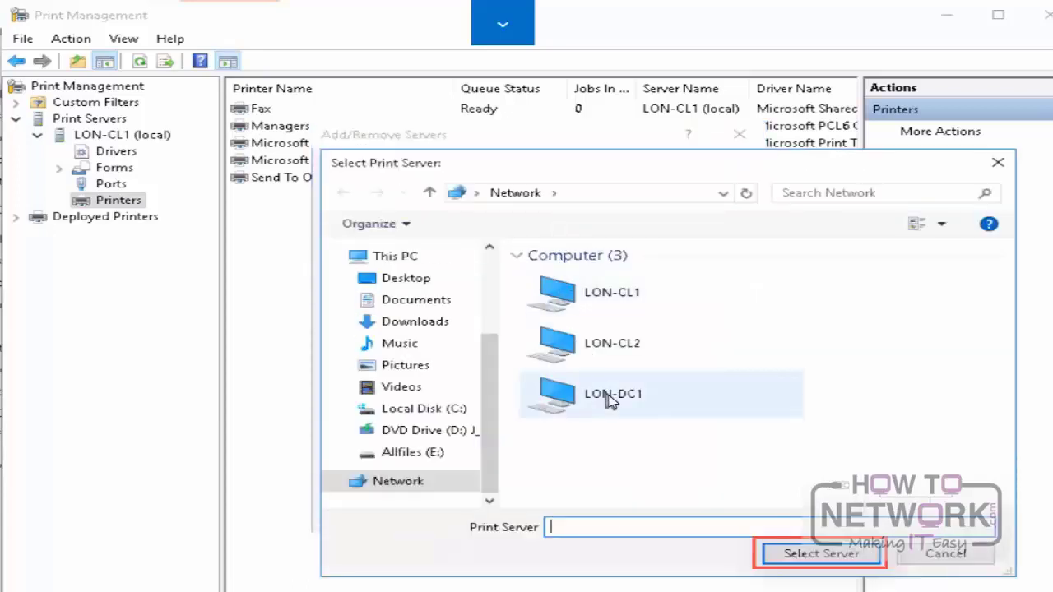
pyautogui.click(610, 399)
pyautogui.click(814, 559)
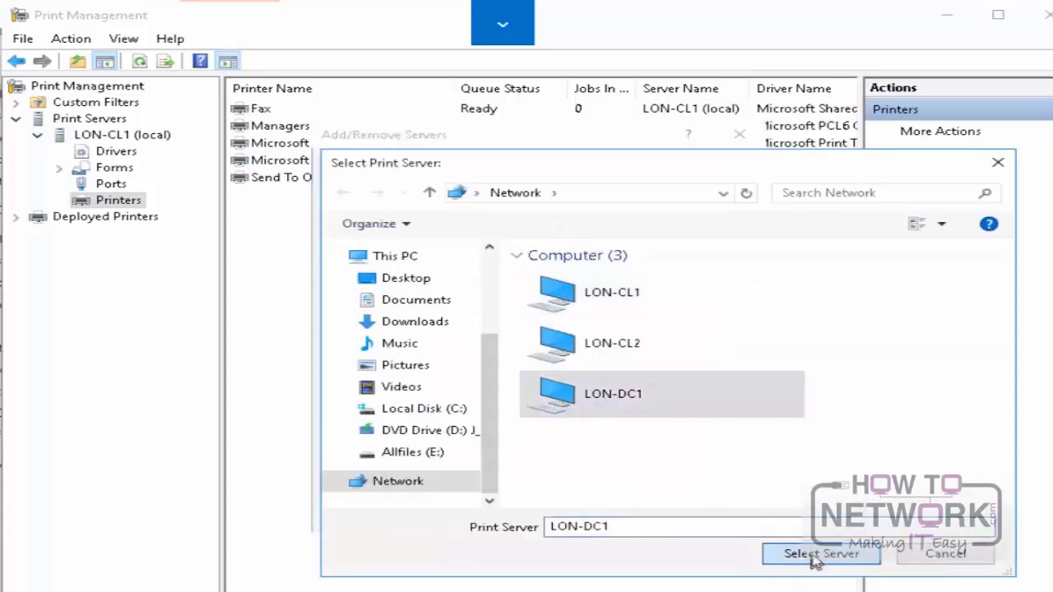
pyautogui.click(695, 238)
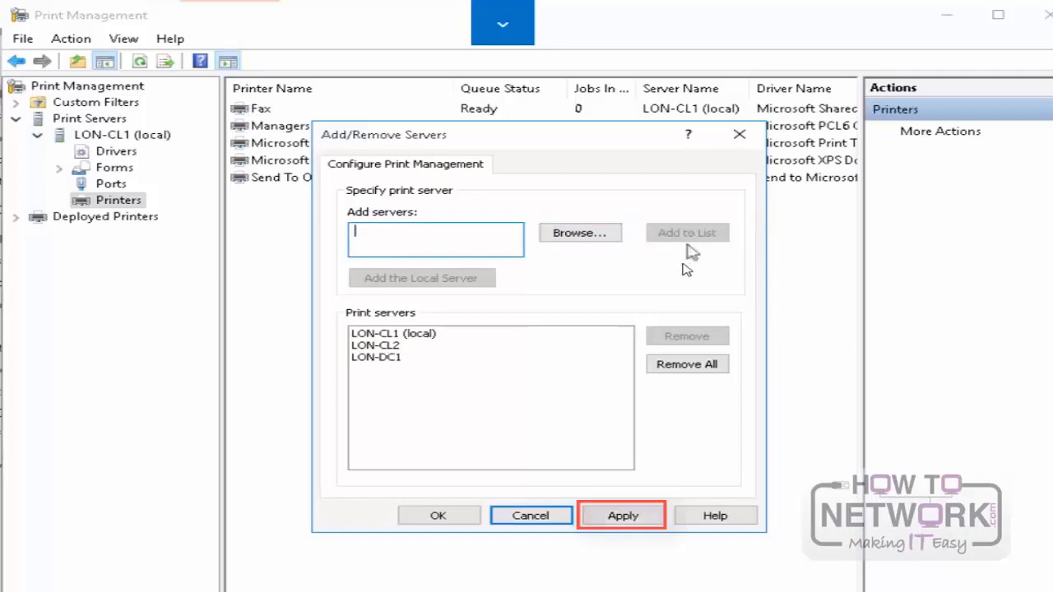
pyautogui.click(640, 520)
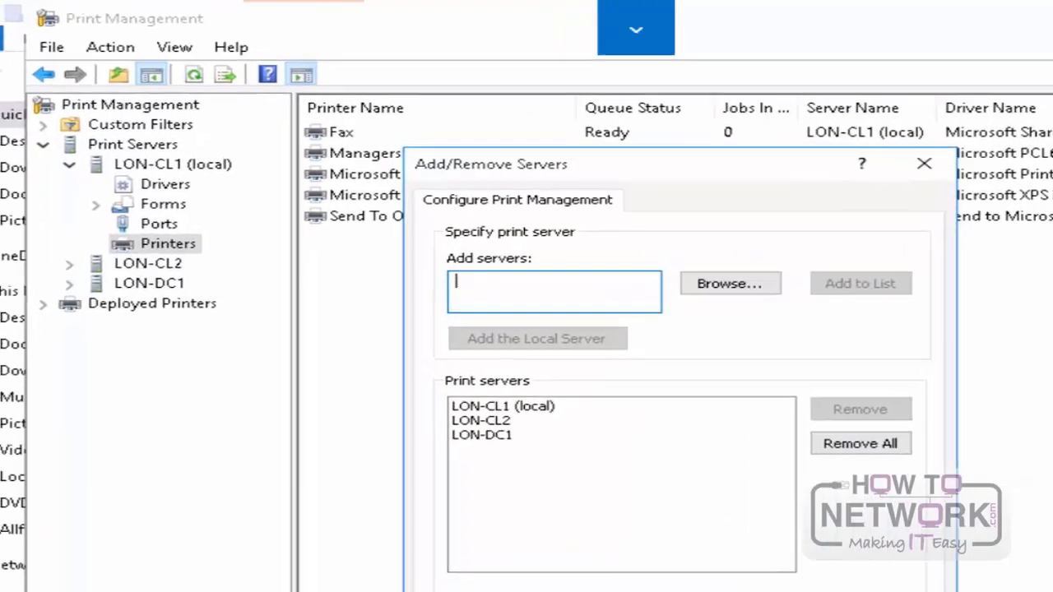
pyautogui.click(576, 590)
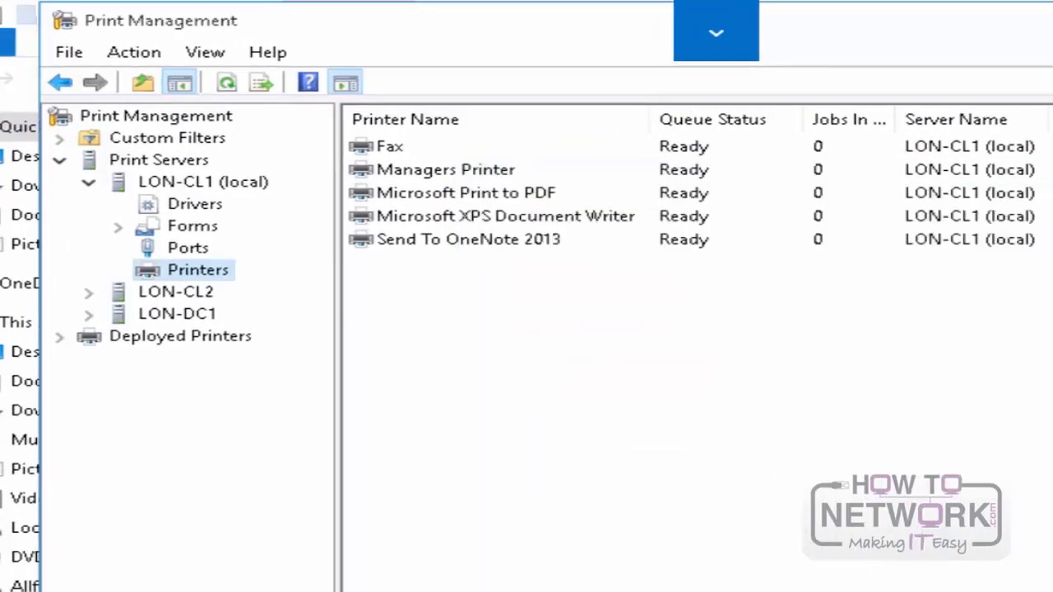
# Step: View the printers on print servers LON-CL2 and LON-DC1, ending on the LON-DC1 server node
pyautogui.click(87, 296)
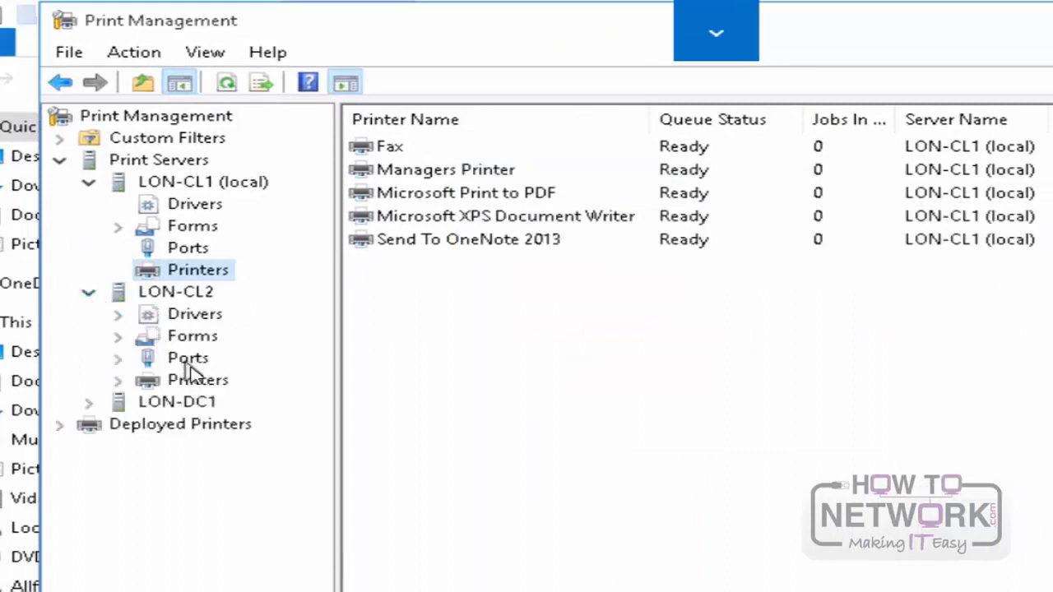
pyautogui.click(200, 387)
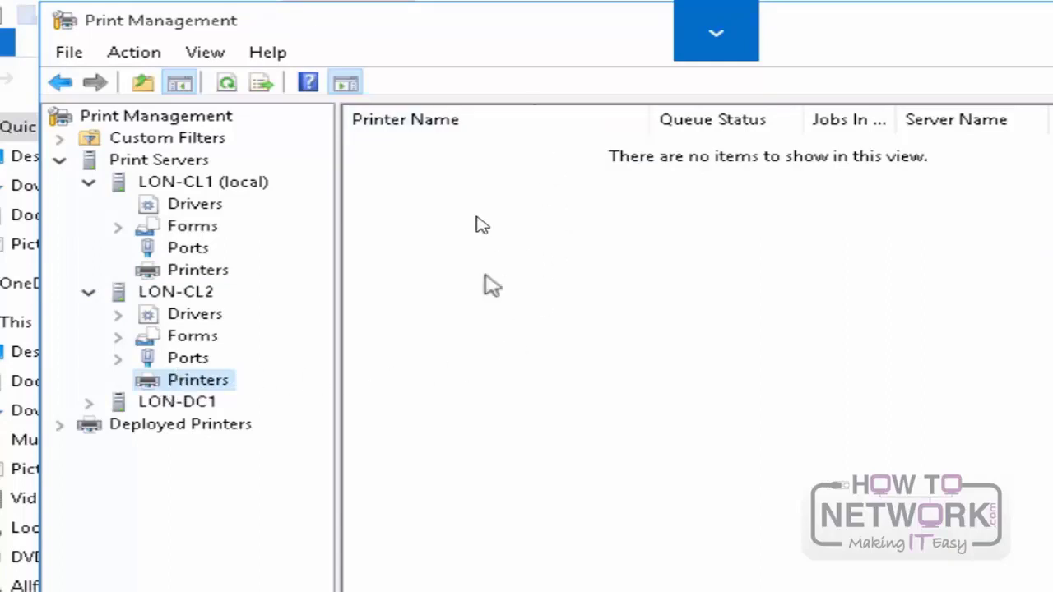
pyautogui.click(89, 403)
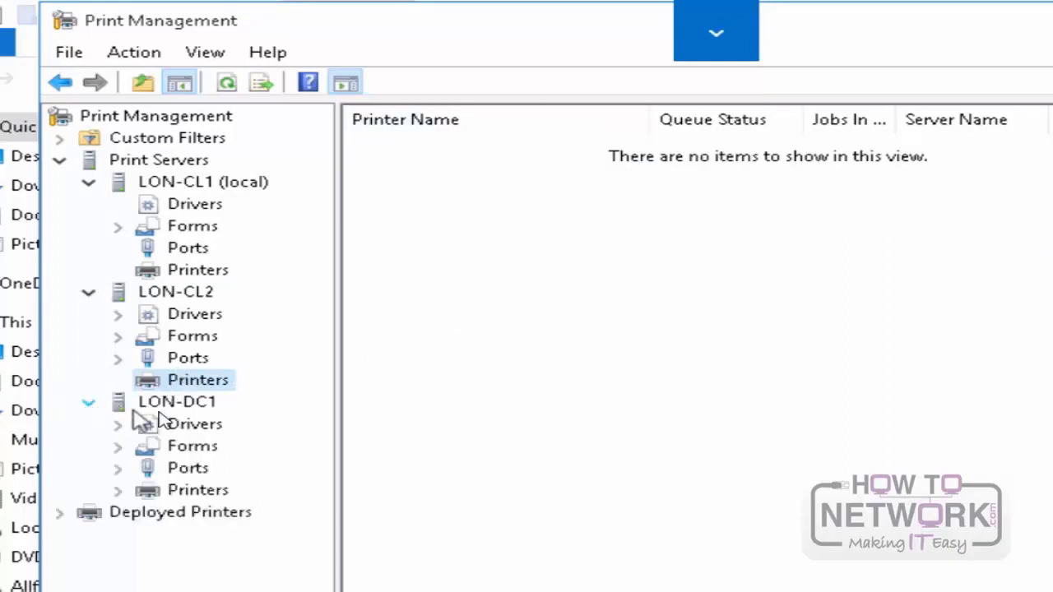
pyautogui.click(200, 491)
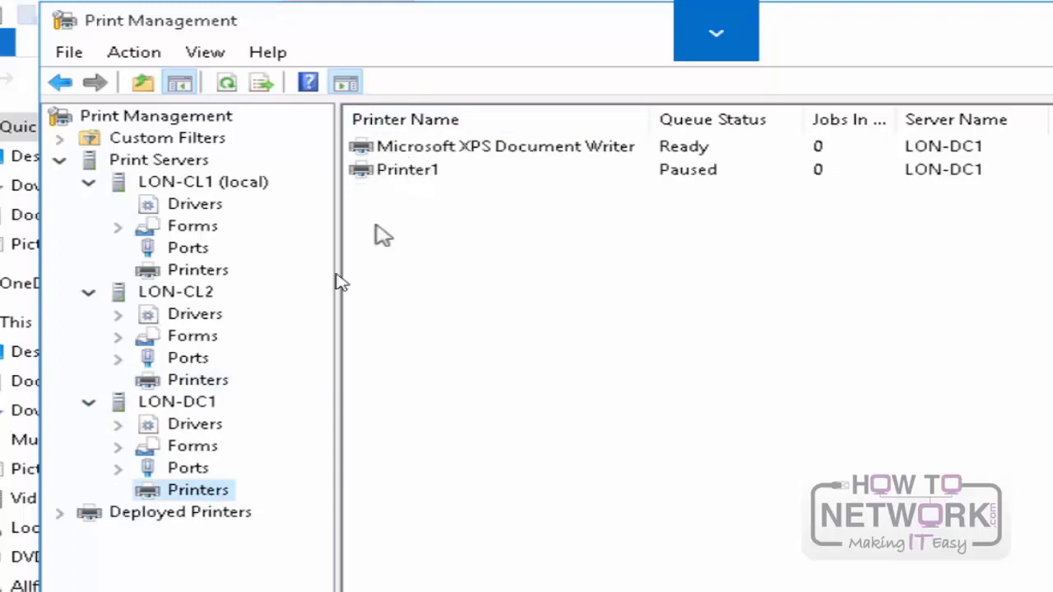
pyautogui.click(205, 405)
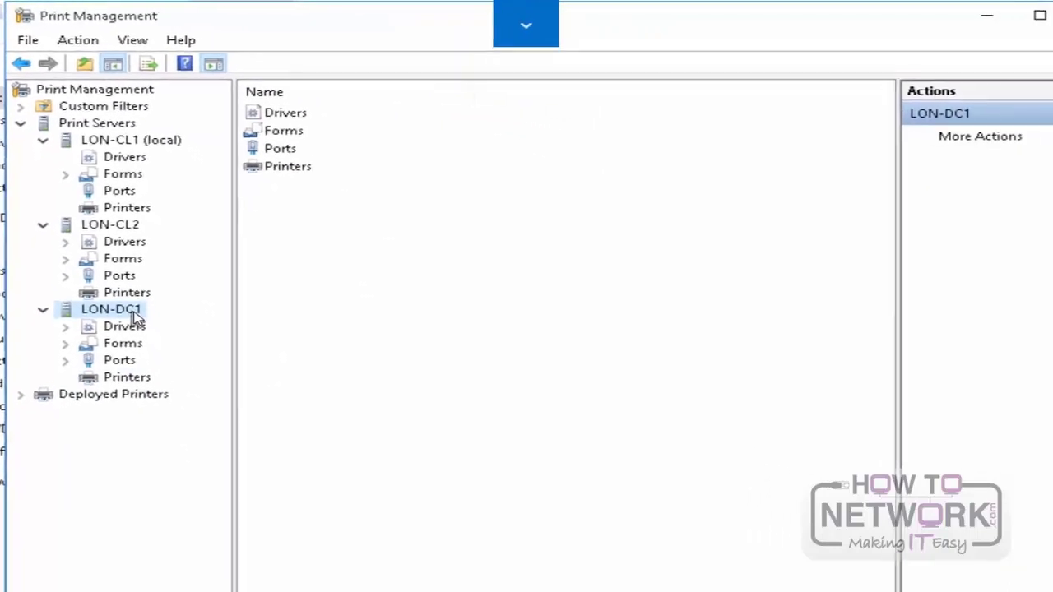
# Step: Close Print Management, Administrative Tools and Control Panel to return to the desktop
pyautogui.click(1046, 17)
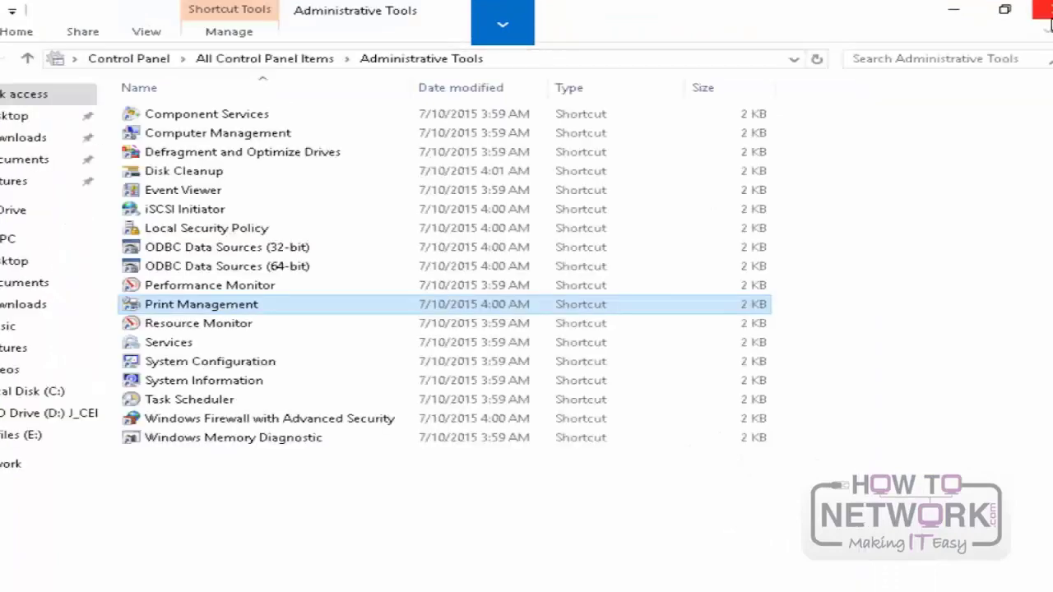
pyautogui.click(1048, 18)
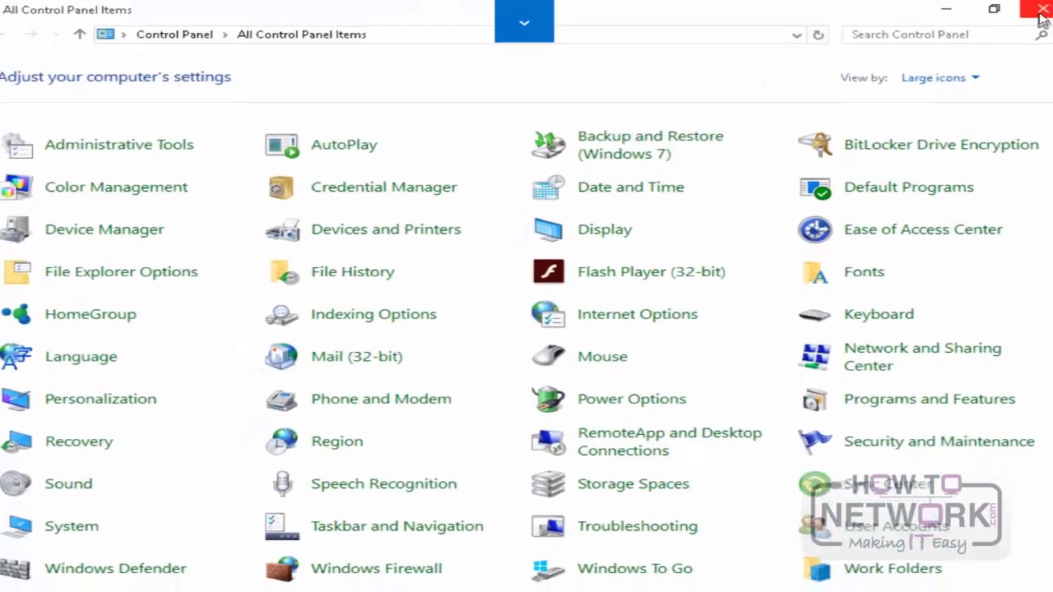
pyautogui.click(1020, 16)
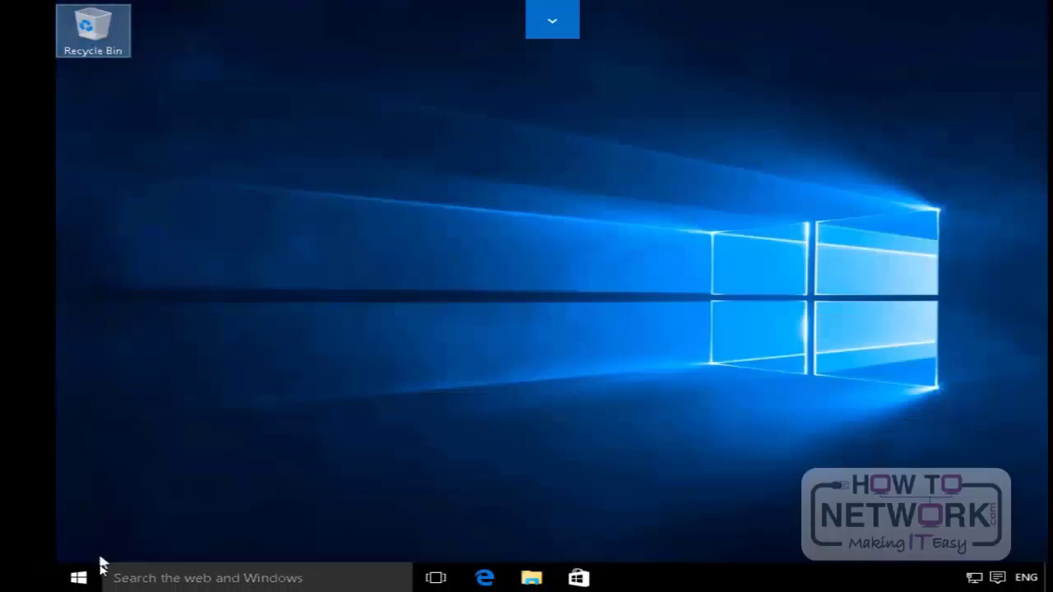
# Step: Open Devices and Printers from Control Panel and start adding a printer that isn't listed
pyautogui.rightClick(79, 579)
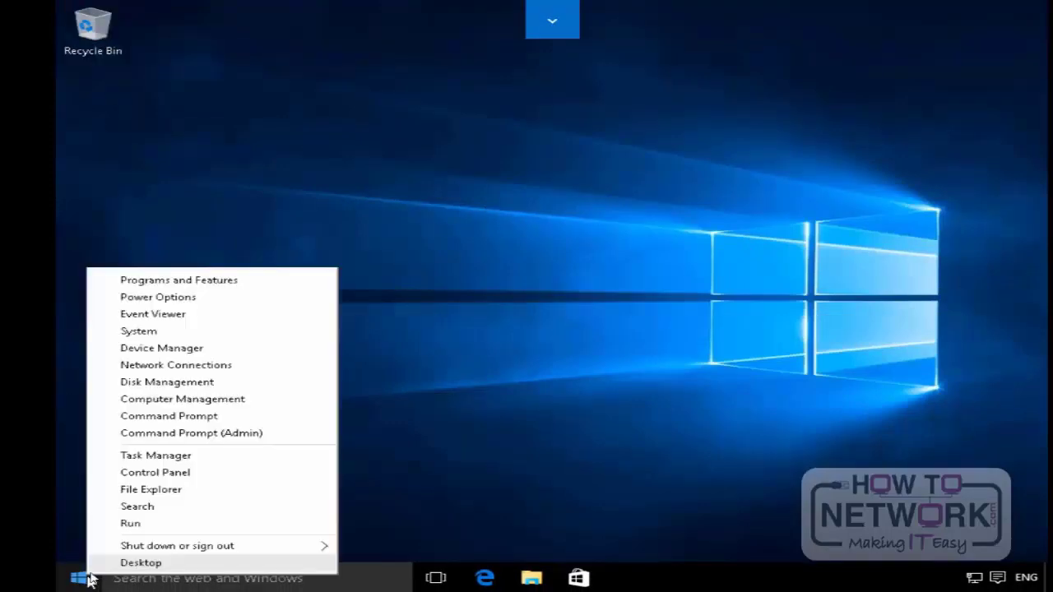
pyautogui.click(175, 476)
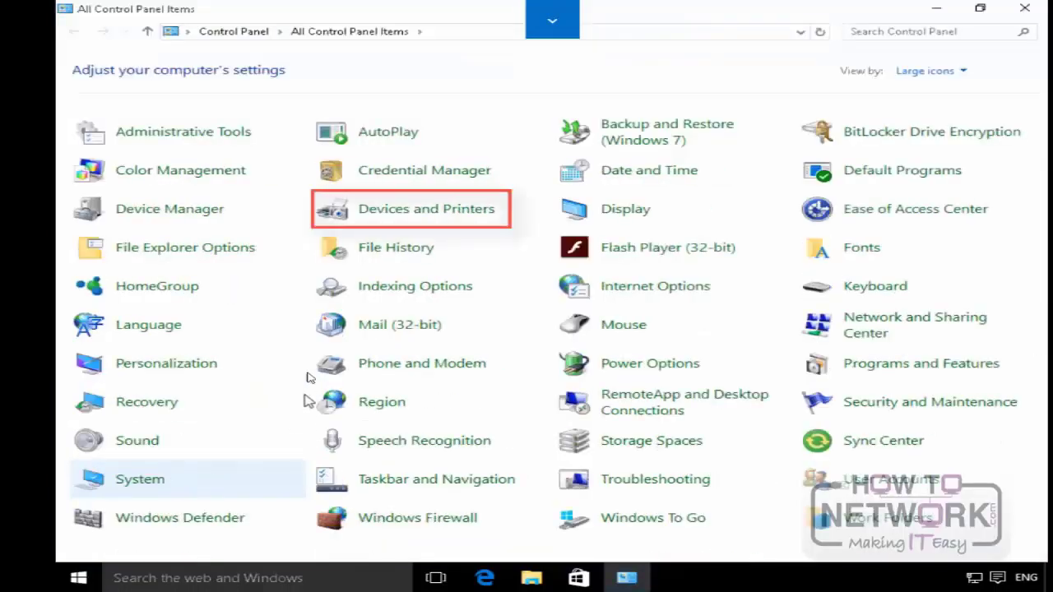
pyautogui.click(406, 211)
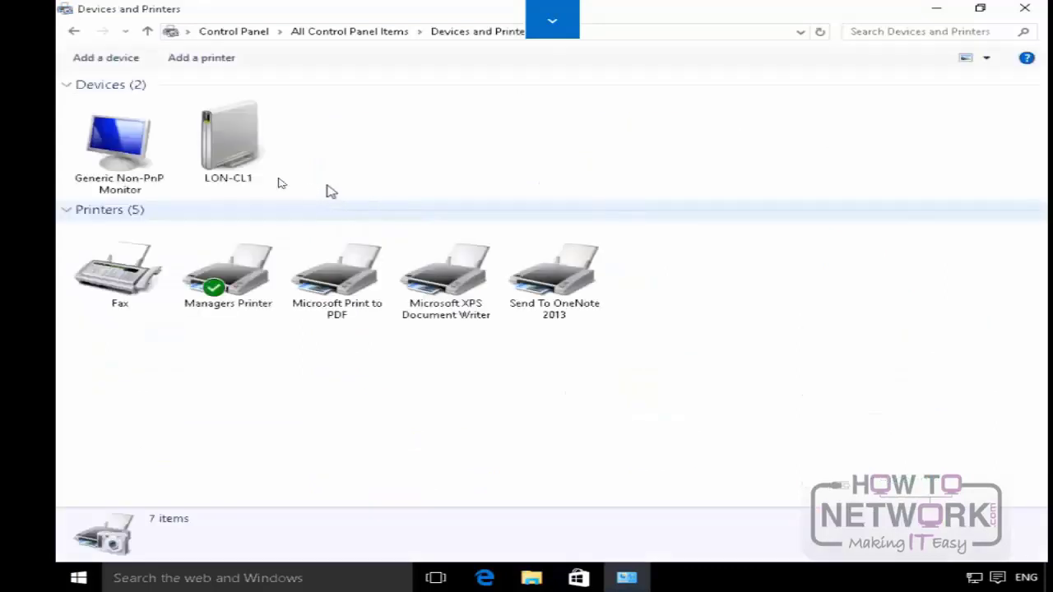
pyautogui.click(174, 67)
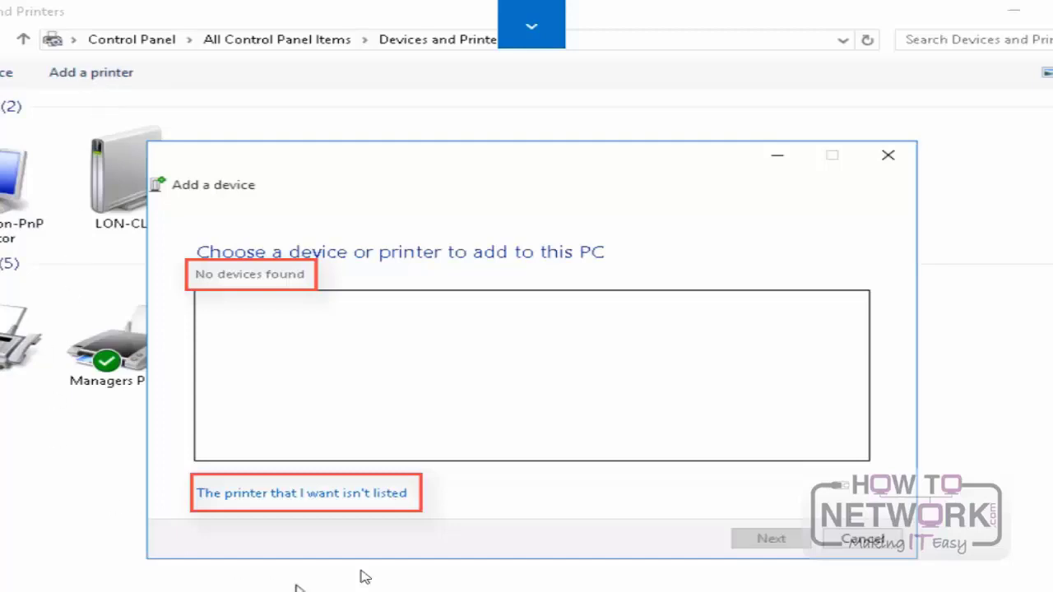
pyautogui.click(353, 495)
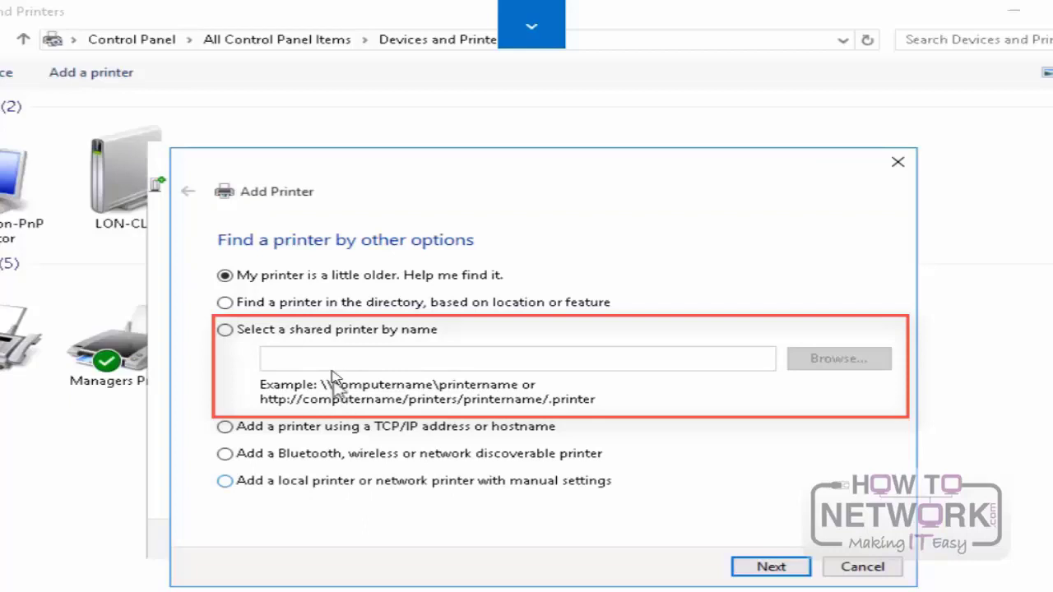
# Step: Choose to select a shared printer by name and specify \\lon-dc1\Printer1
pyautogui.click(335, 337)
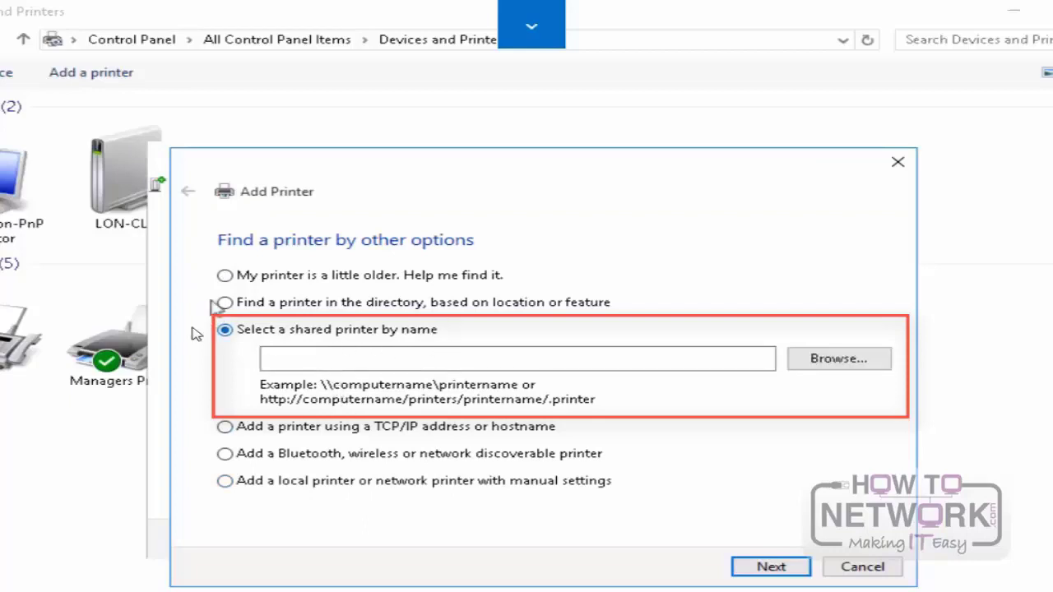
pyautogui.click(337, 363)
pyautogui.click(337, 363)
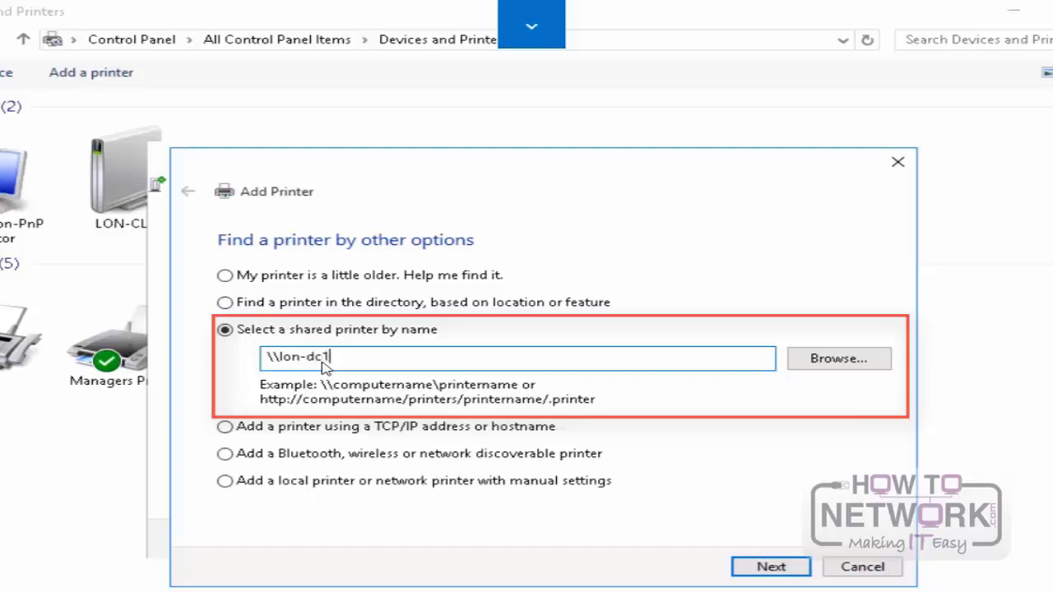
pyautogui.write('\\')
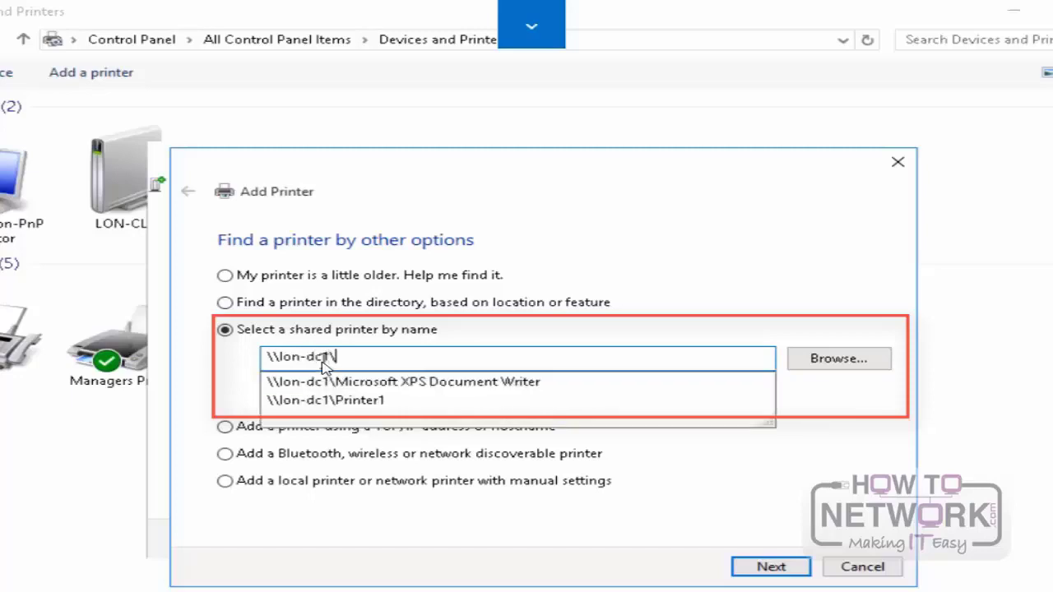
pyautogui.click(384, 404)
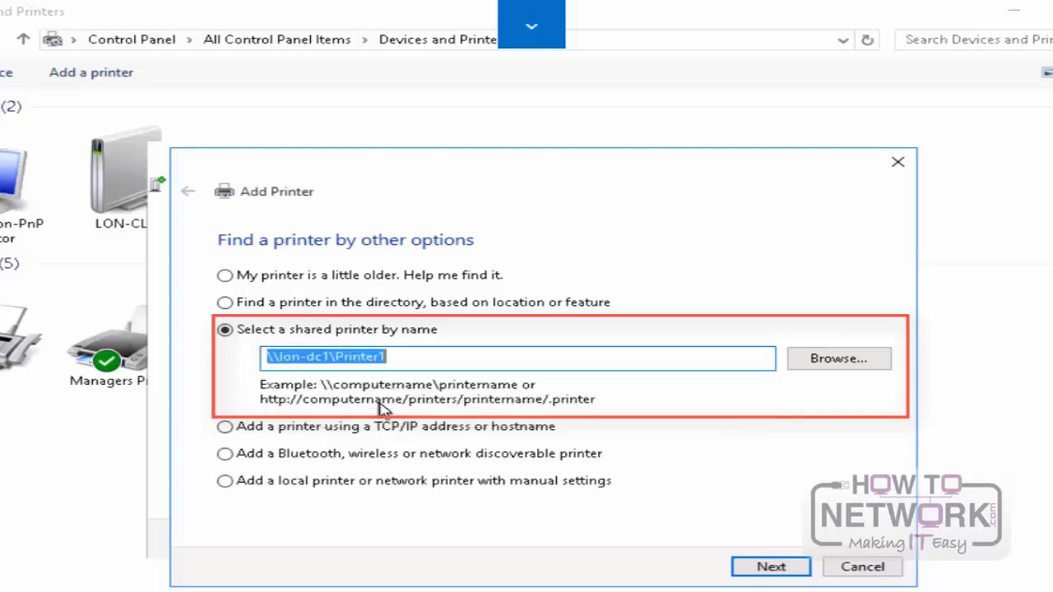
# Step: Finish adding the shared printer, keeping it set as the default, and minimize the Devices and Printers window
pyautogui.click(772, 566)
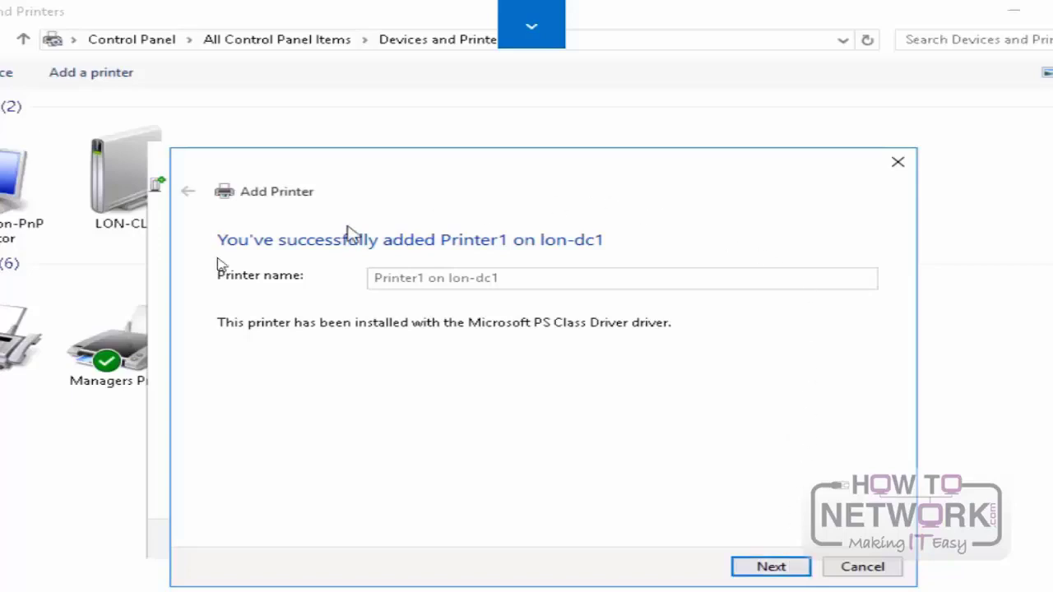
pyautogui.click(782, 577)
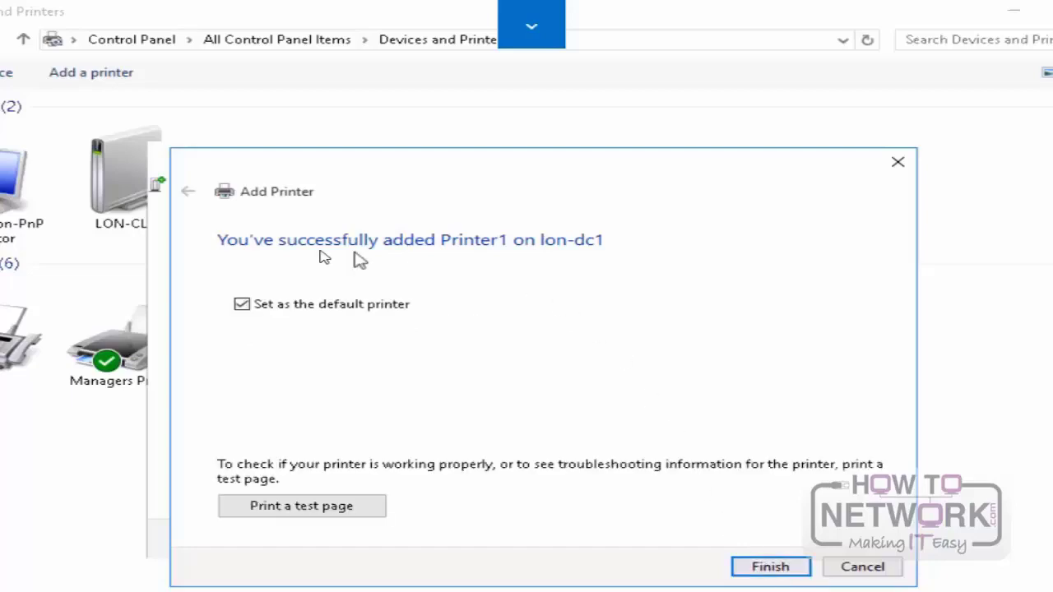
pyautogui.click(771, 567)
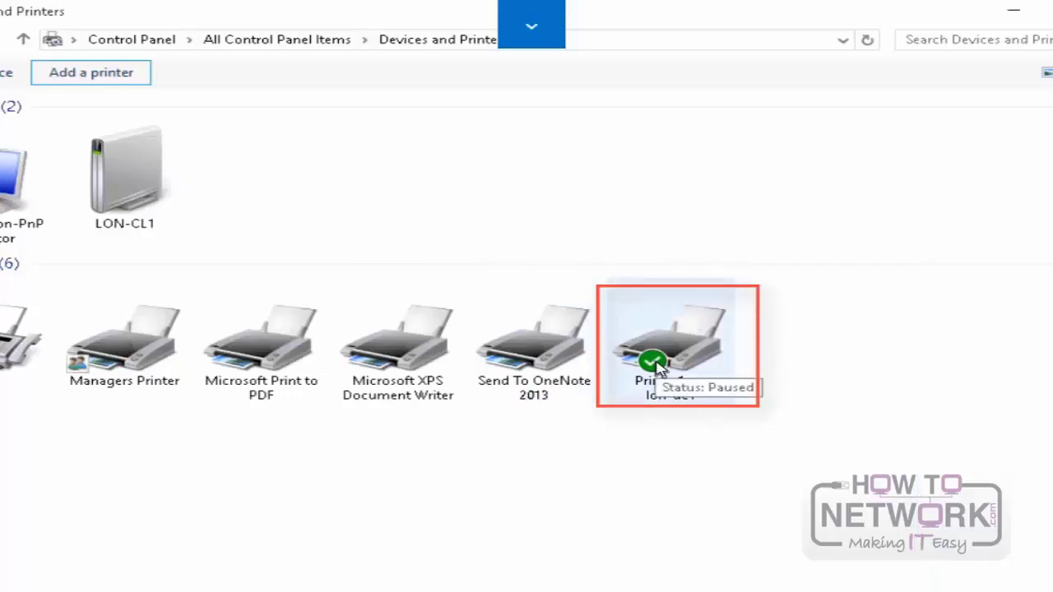
pyautogui.click(1017, 15)
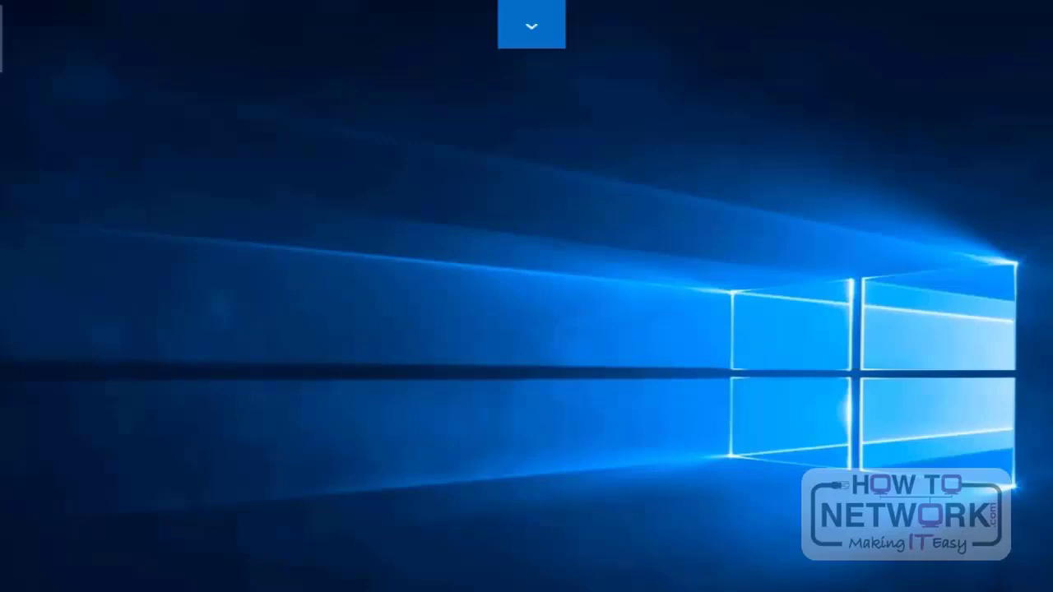
# Step: Create a text document named new.txt on the desktop and open it to enter the text NAME
pyautogui.rightClick(261, 198)
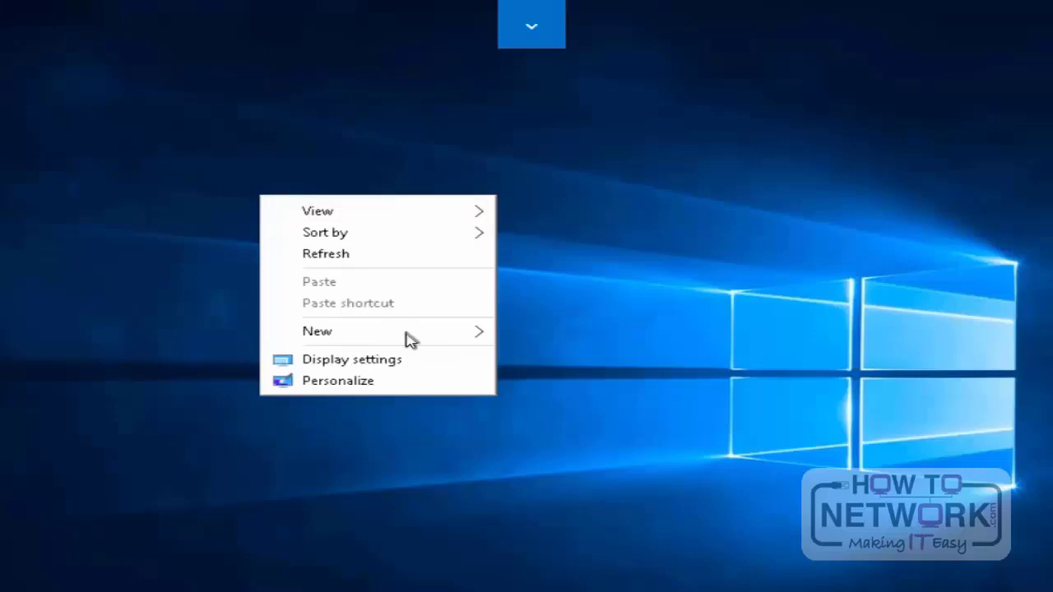
pyautogui.moveTo(412, 339)
pyautogui.moveTo(475, 338)
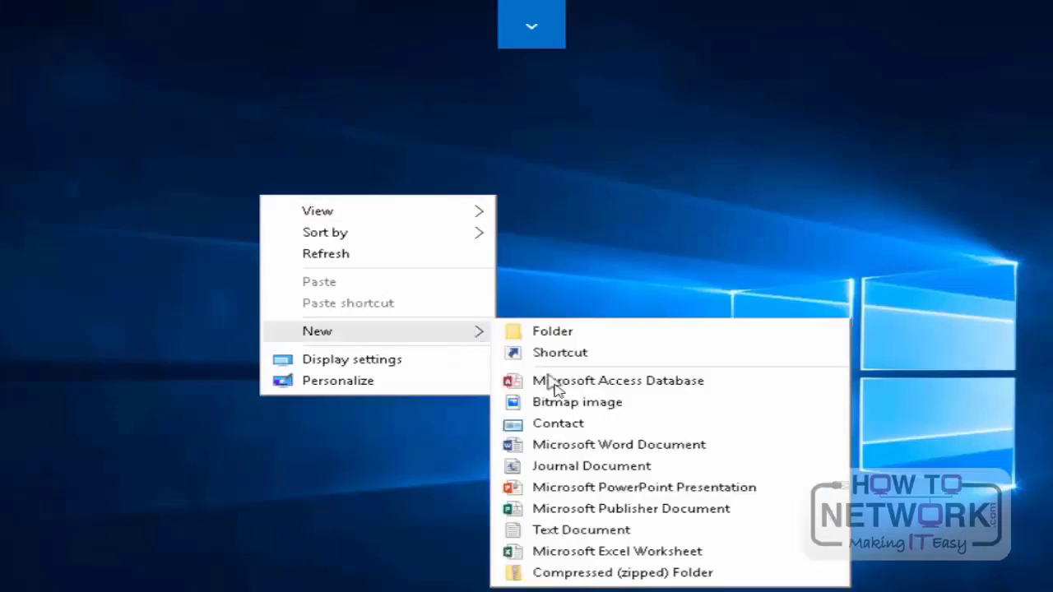
pyautogui.click(575, 529)
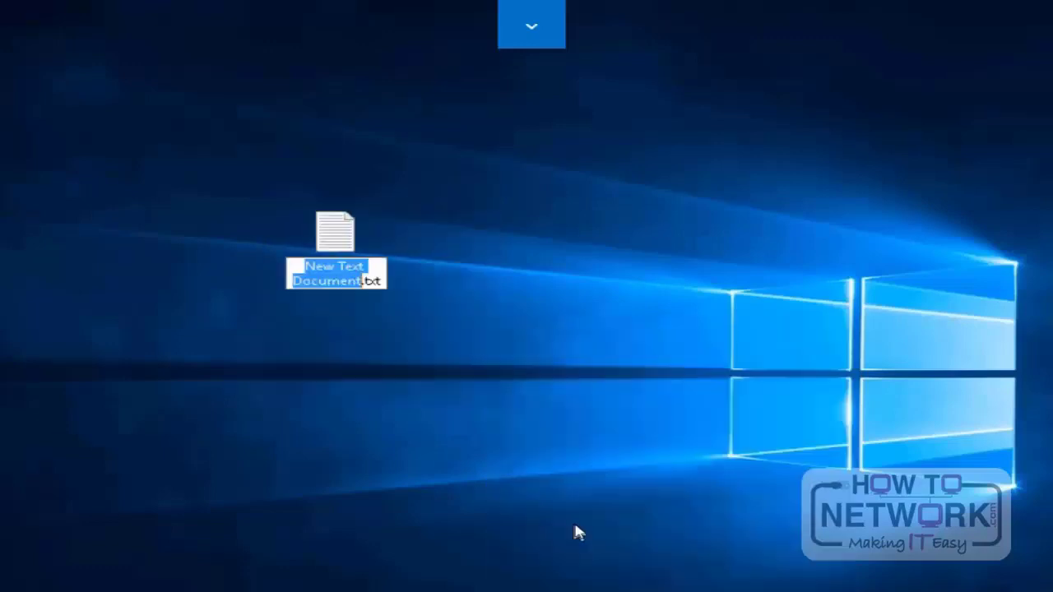
pyautogui.write('new')
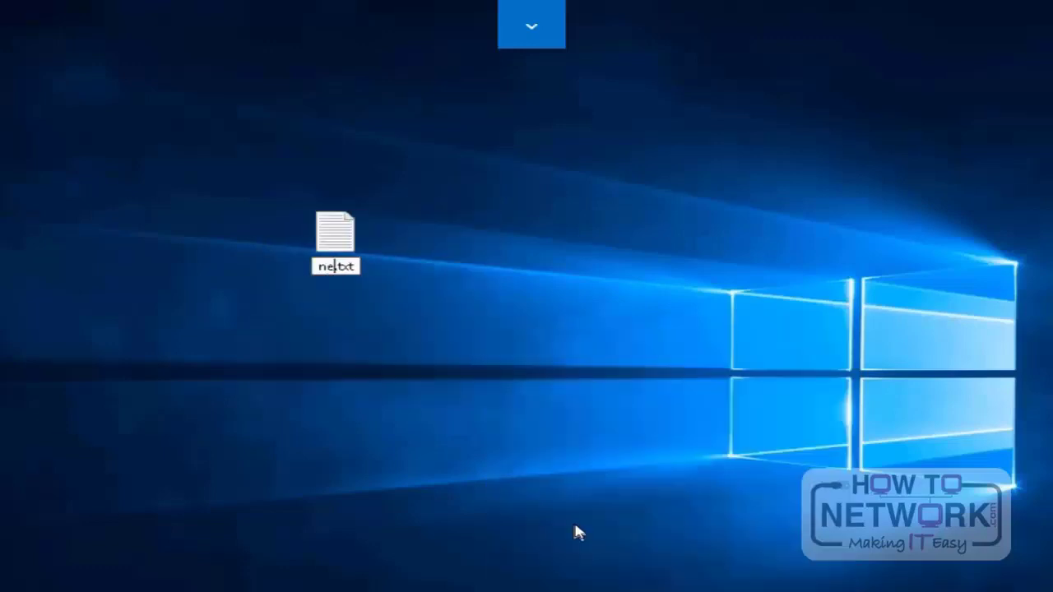
pyautogui.press('Return')
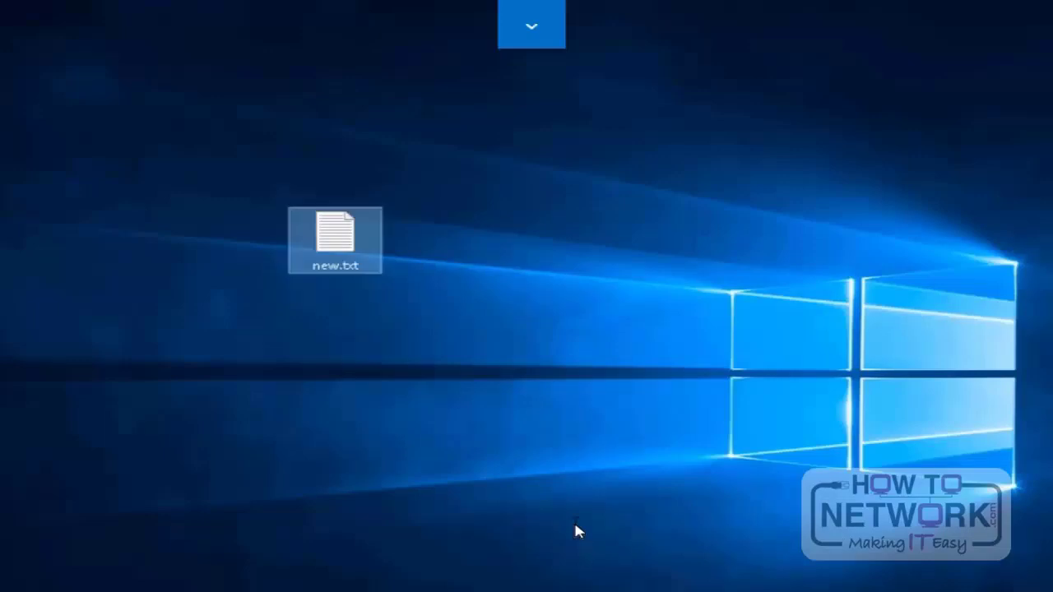
pyautogui.press('Return')
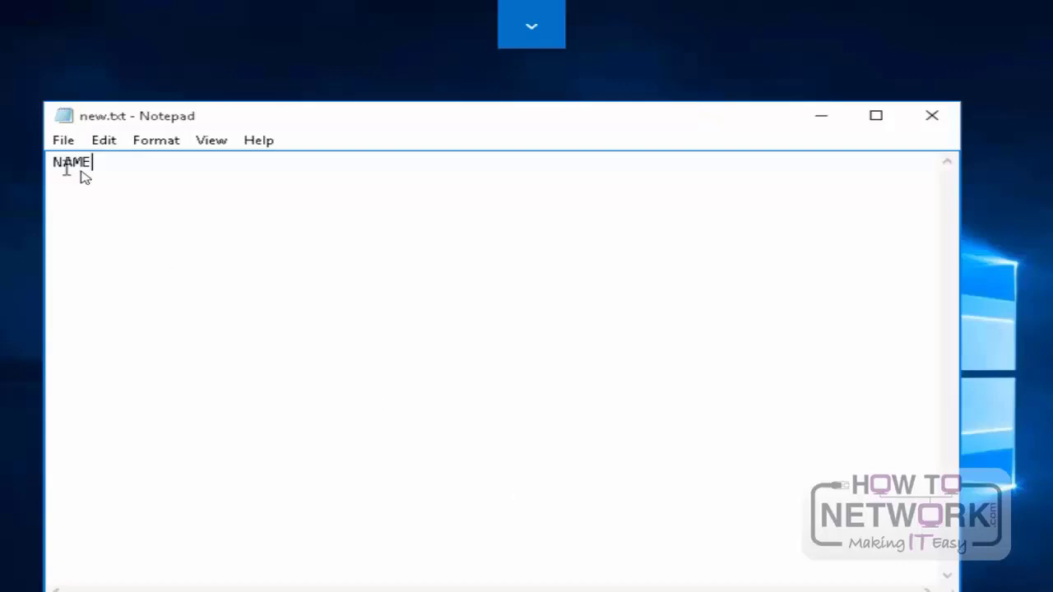
# Step: Print new.txt from Notepad to Printer1 on lon-dc1
pyautogui.click(65, 141)
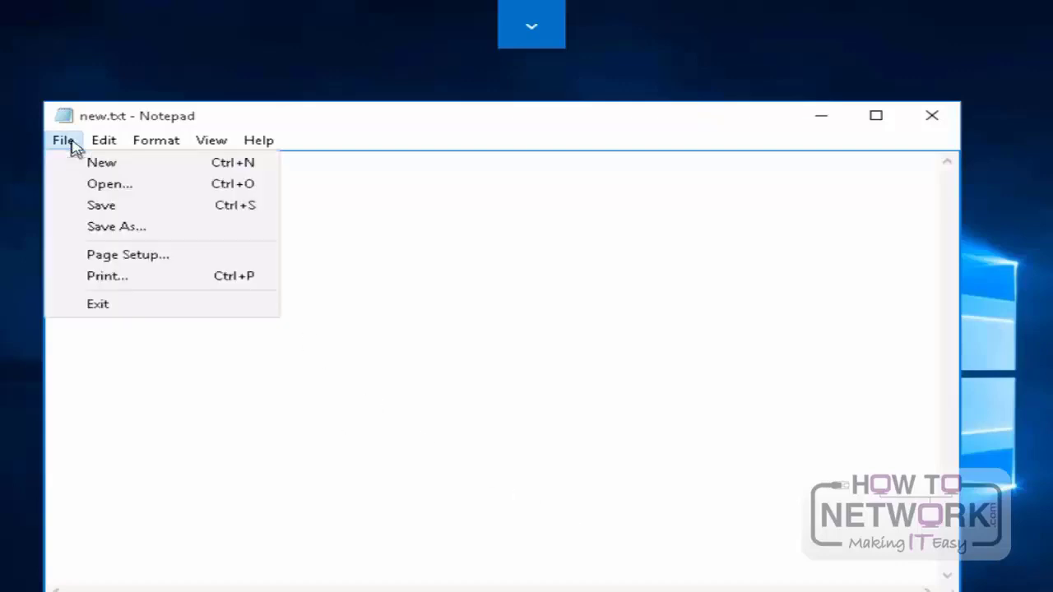
pyautogui.click(130, 278)
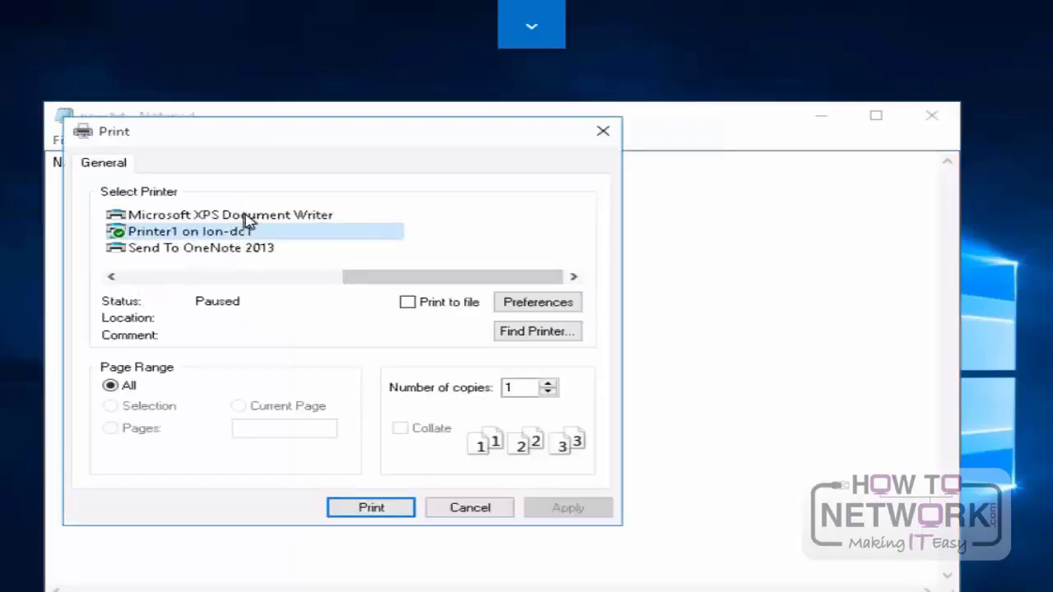
pyautogui.moveTo(381, 282); pyautogui.dragTo(180, 279)
pyautogui.click(213, 234)
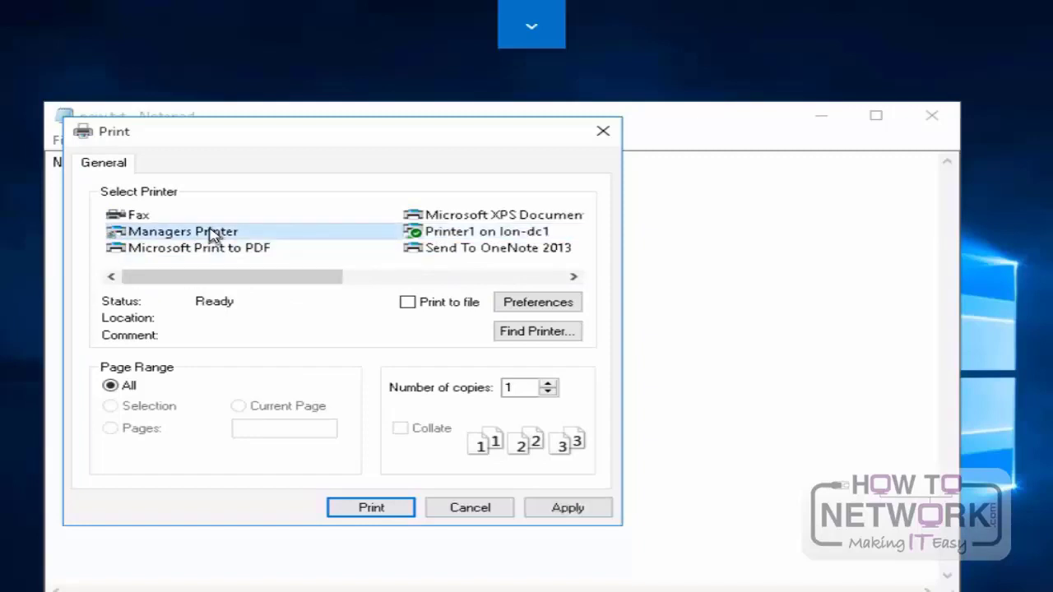
pyautogui.click(471, 234)
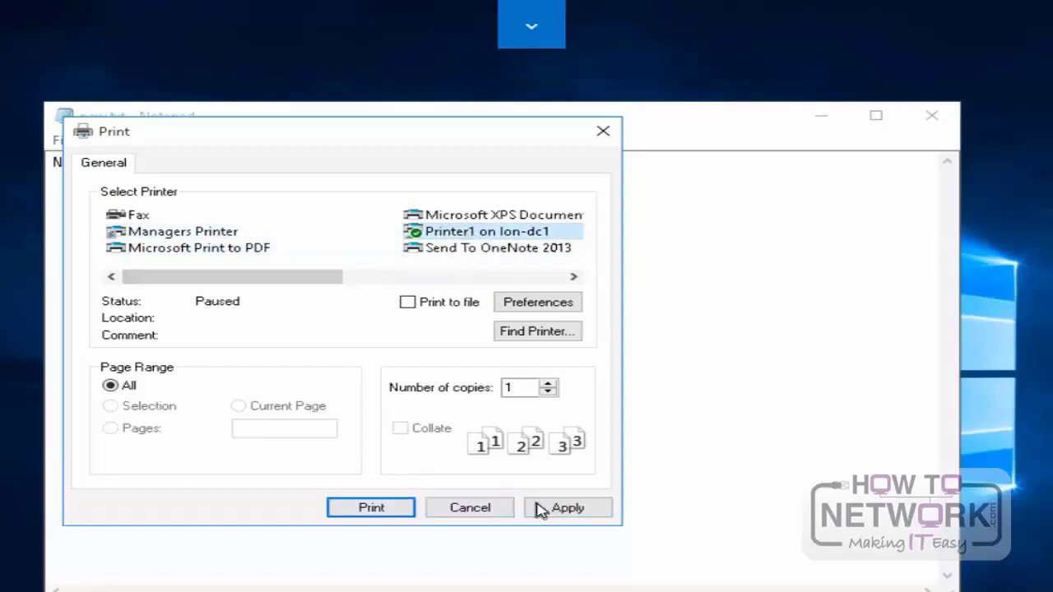
pyautogui.click(372, 507)
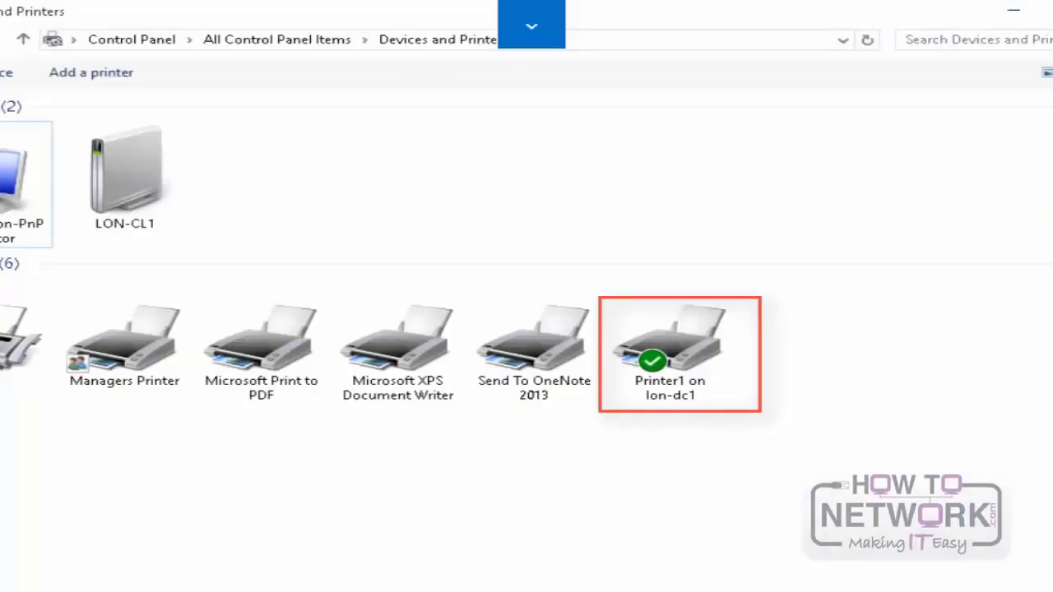
# Step: Cancel the new.txt job in the Printer1 on lon-dc1 queue, closing the queue and the Devices and Printers window
pyautogui.click(681, 370)
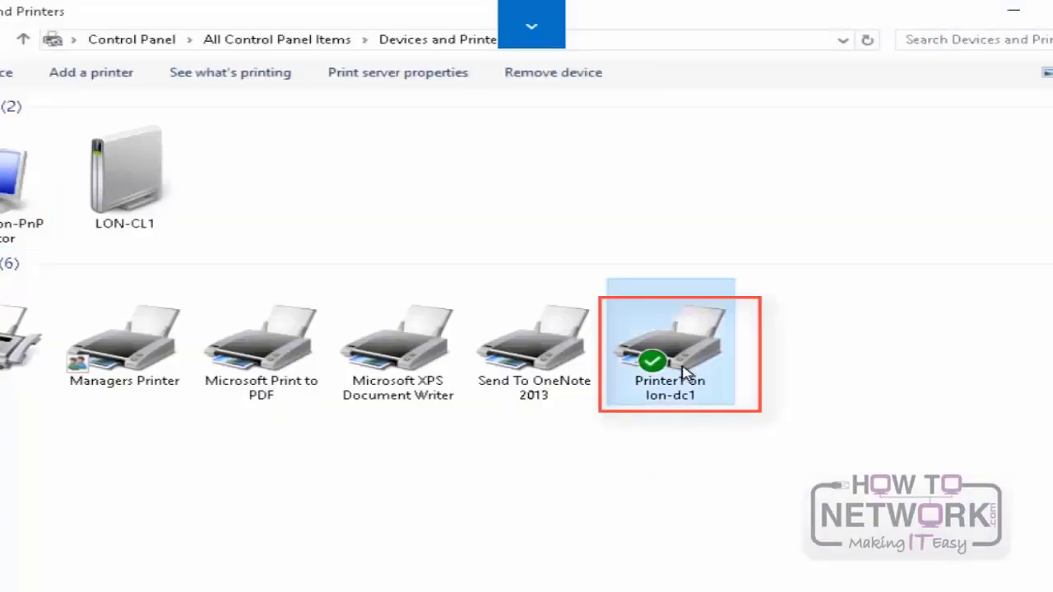
pyautogui.doubleClick(681, 371)
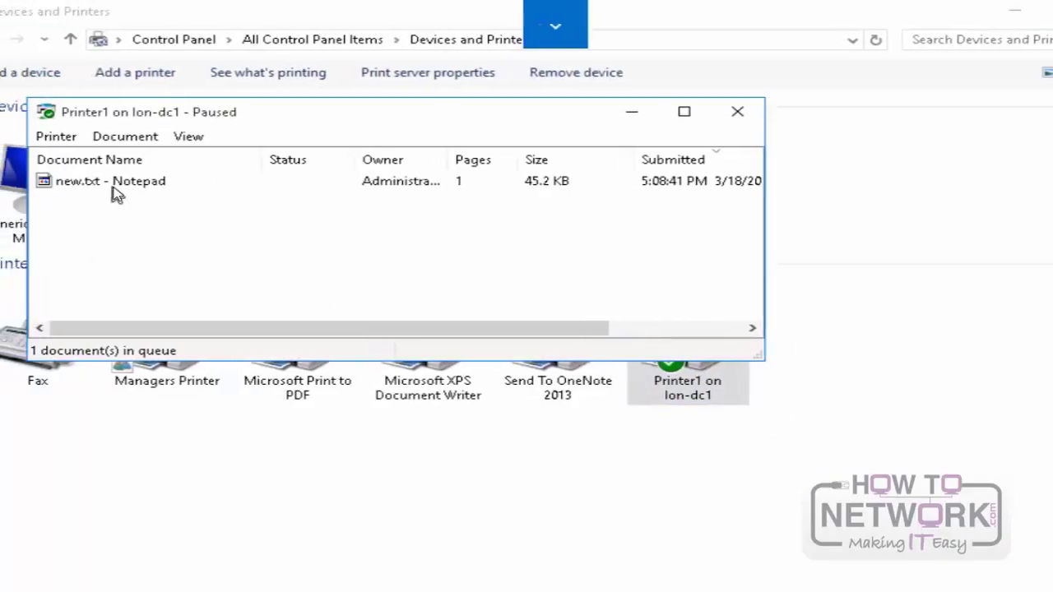
pyautogui.click(43, 183)
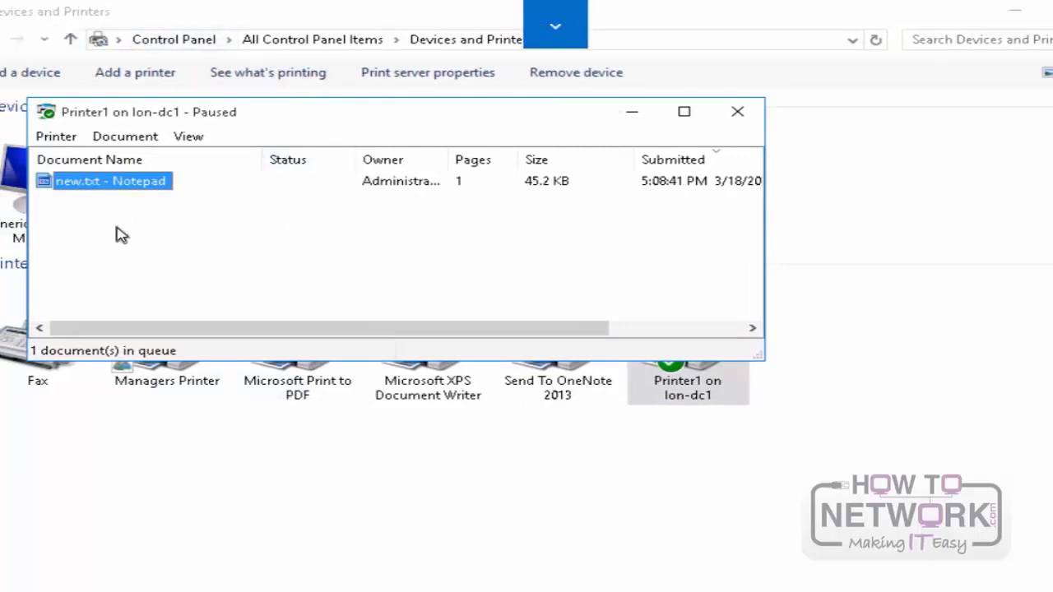
pyautogui.rightClick(106, 184)
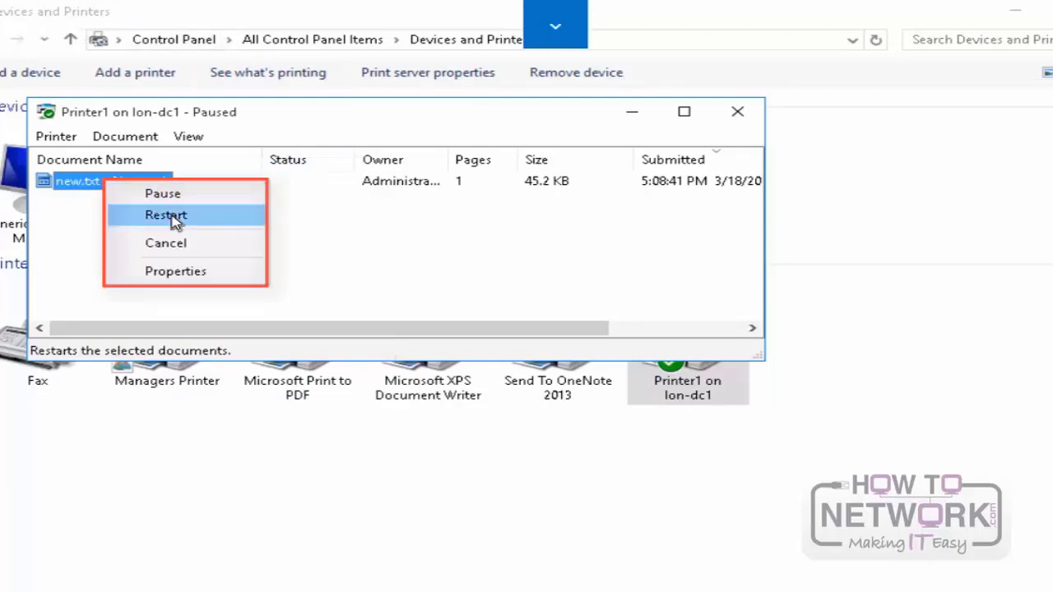
pyautogui.click(185, 247)
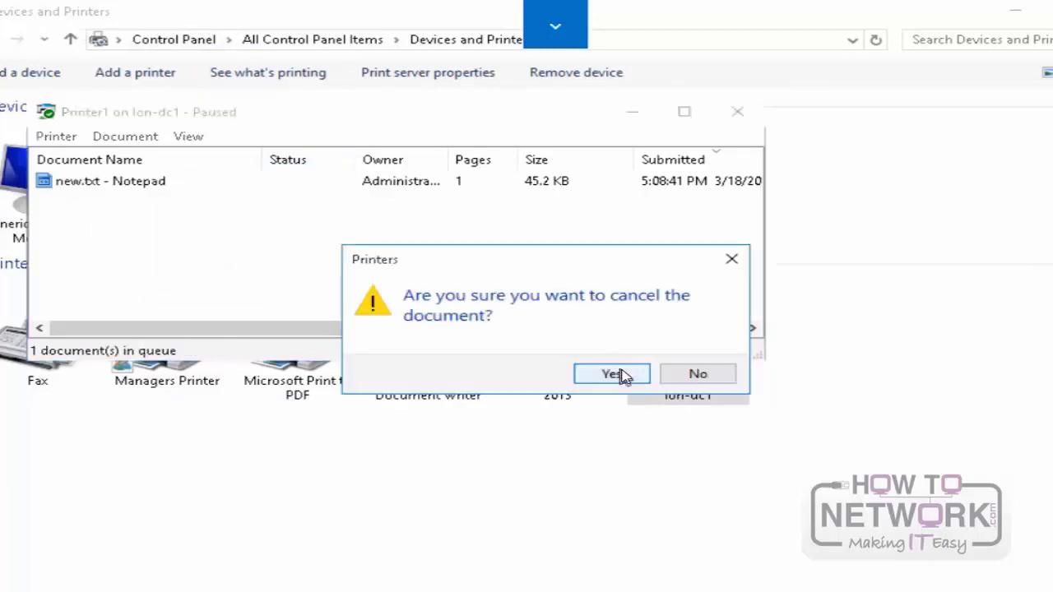
pyautogui.click(612, 375)
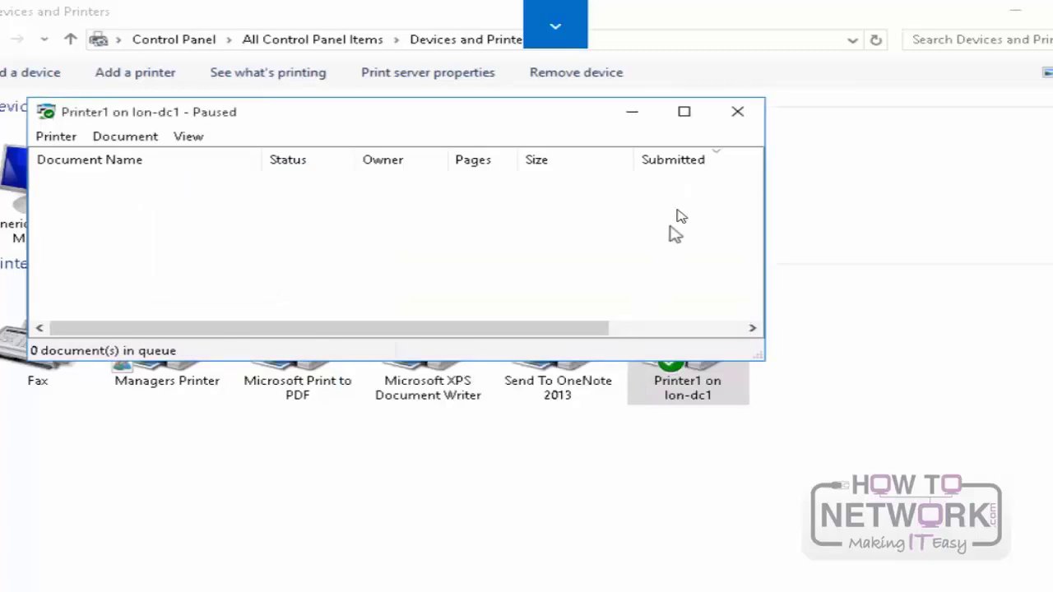
pyautogui.click(737, 111)
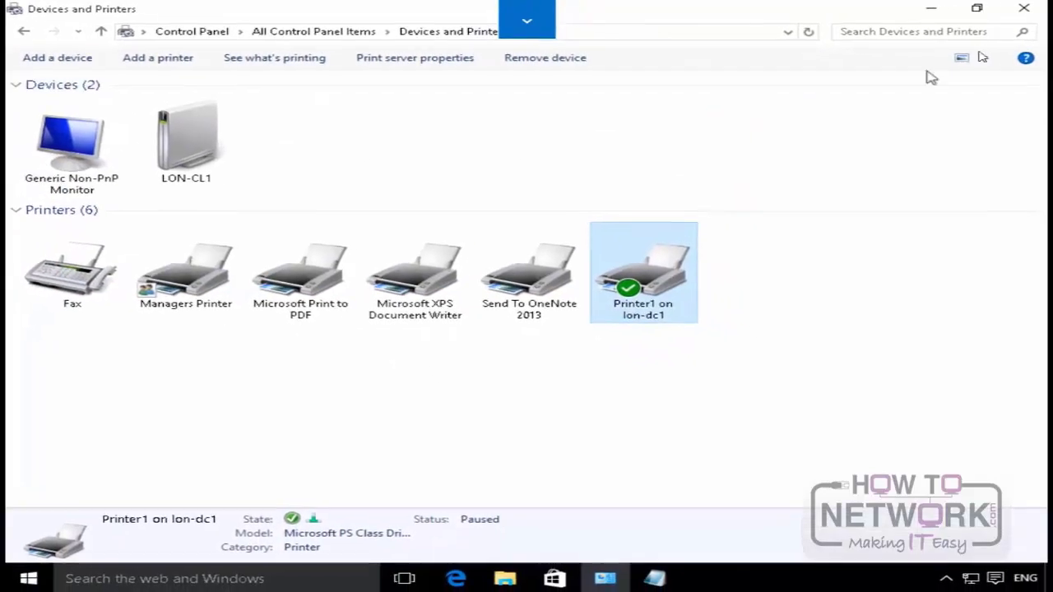
pyautogui.click(1026, 9)
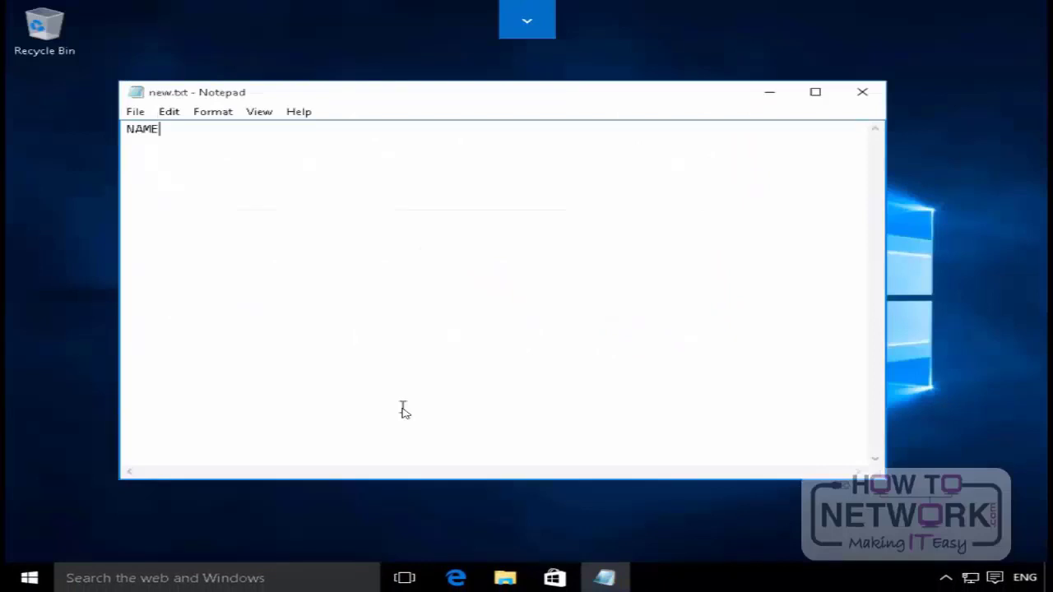
# Step: Open Print Management from the Administrative Tools in Control Panel
pyautogui.rightClick(31, 578)
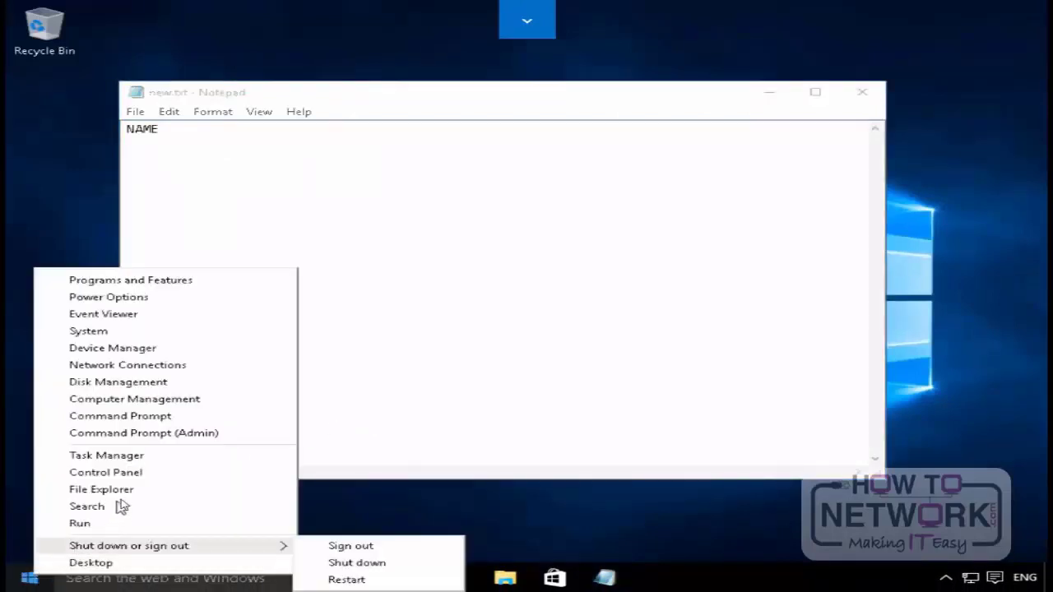
pyautogui.click(131, 474)
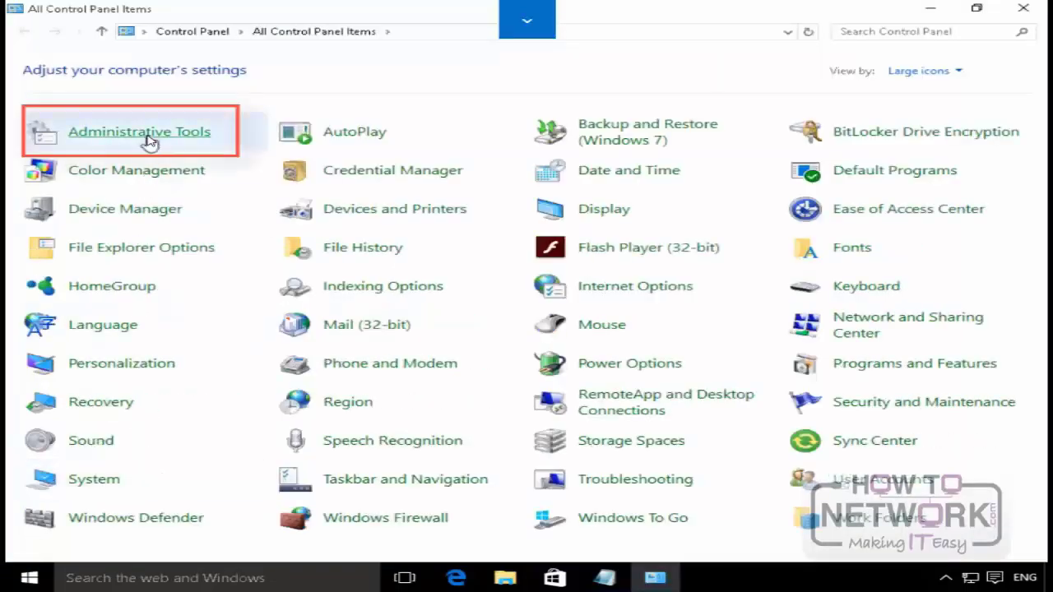
pyautogui.click(148, 140)
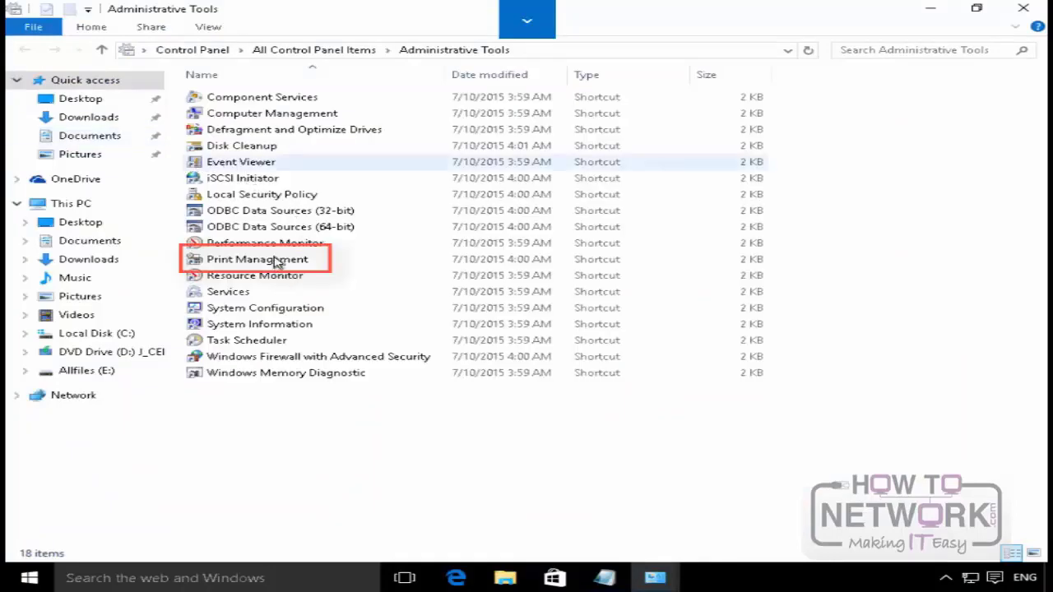
pyautogui.doubleClick(278, 262)
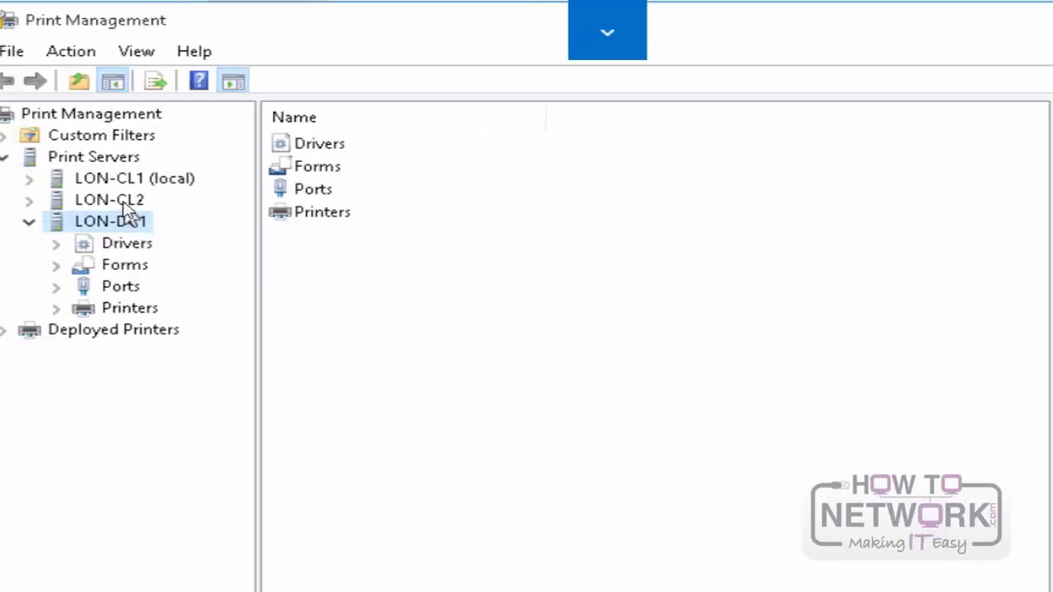
# Step: Open the printer queue of Managers Printer on the LON-CL1 (local) print server
pyautogui.click(29, 180)
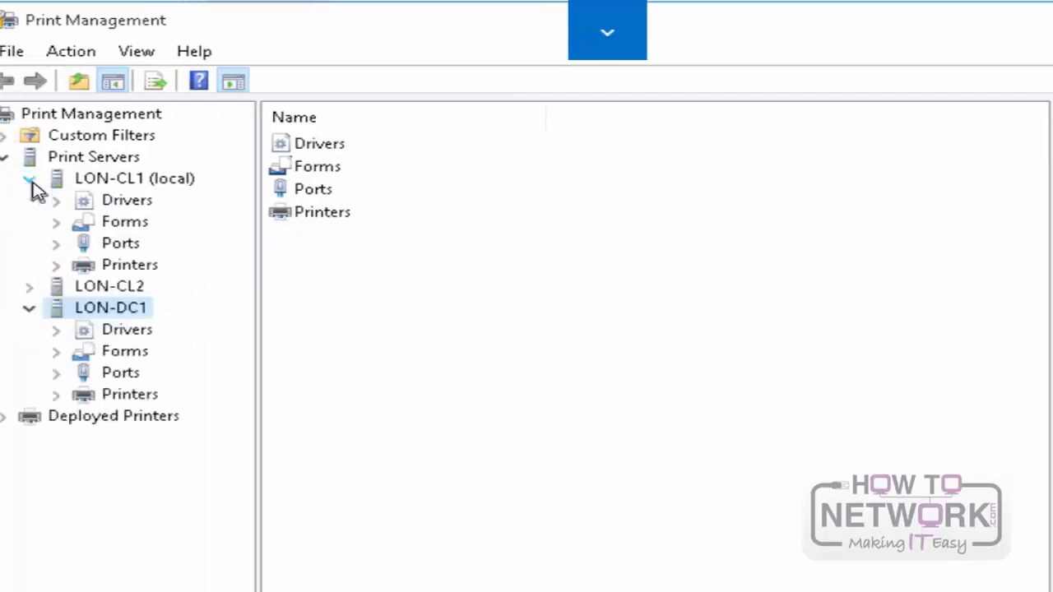
pyautogui.click(149, 261)
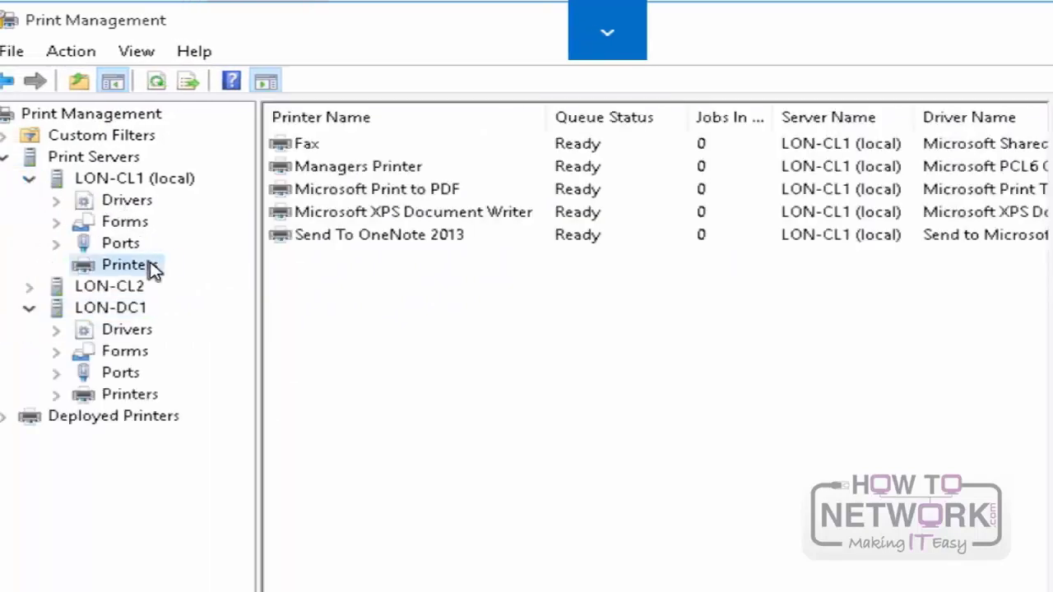
pyautogui.rightClick(340, 174)
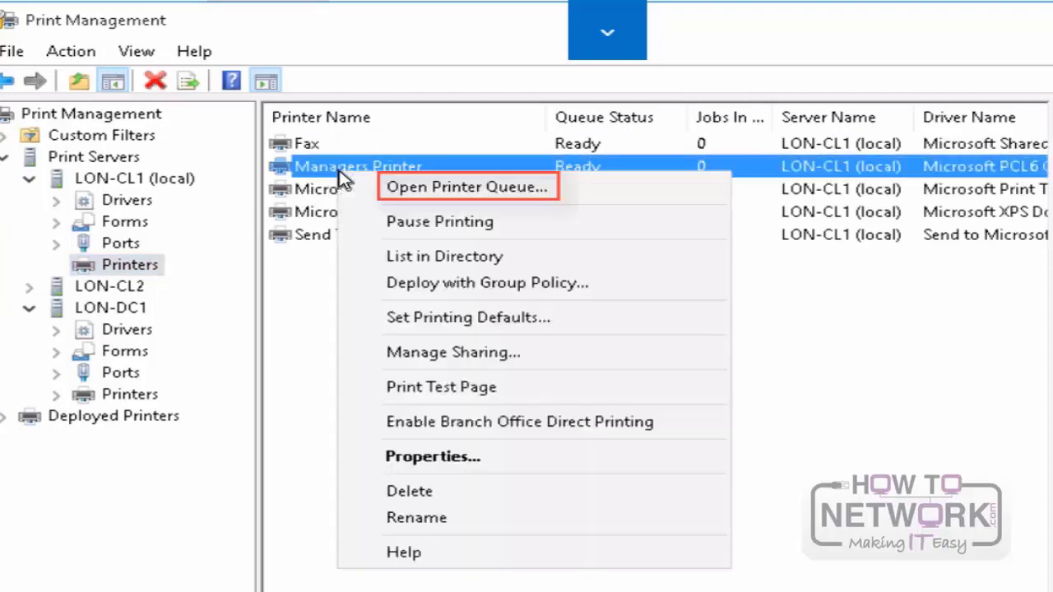
pyautogui.click(399, 189)
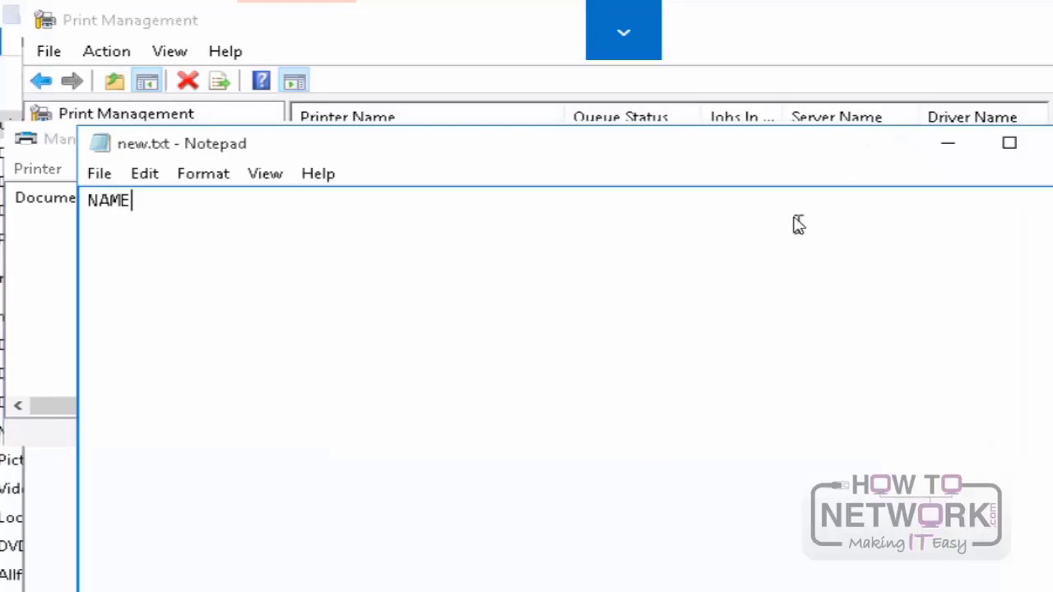
# Step: Arrange the new.txt Notepad window and the Managers Printer queue window so both can be used together
pyautogui.moveTo(694, 155); pyautogui.dragTo(842, 194)
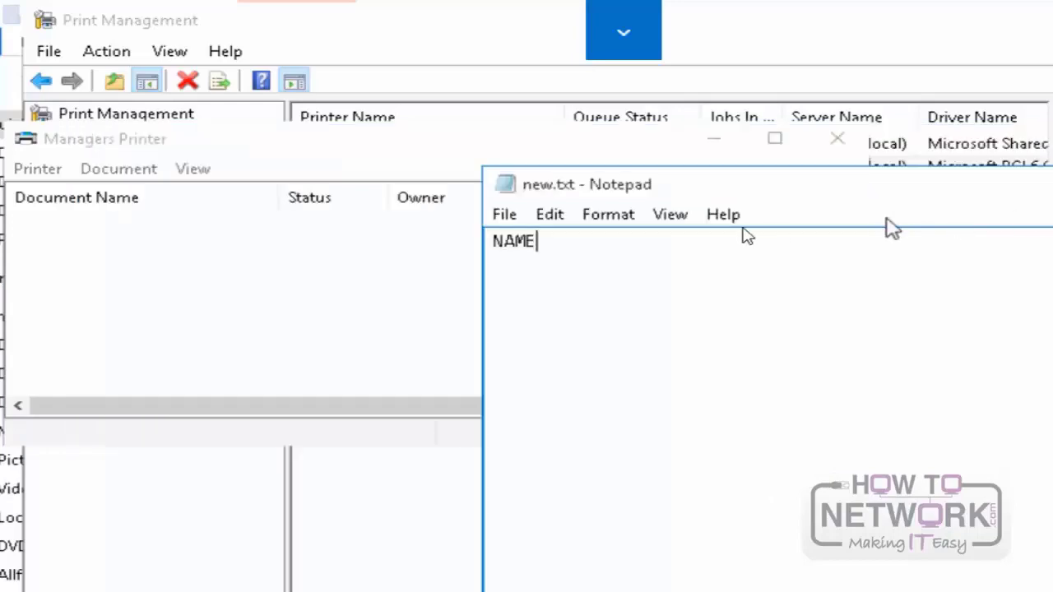
pyautogui.click(216, 147)
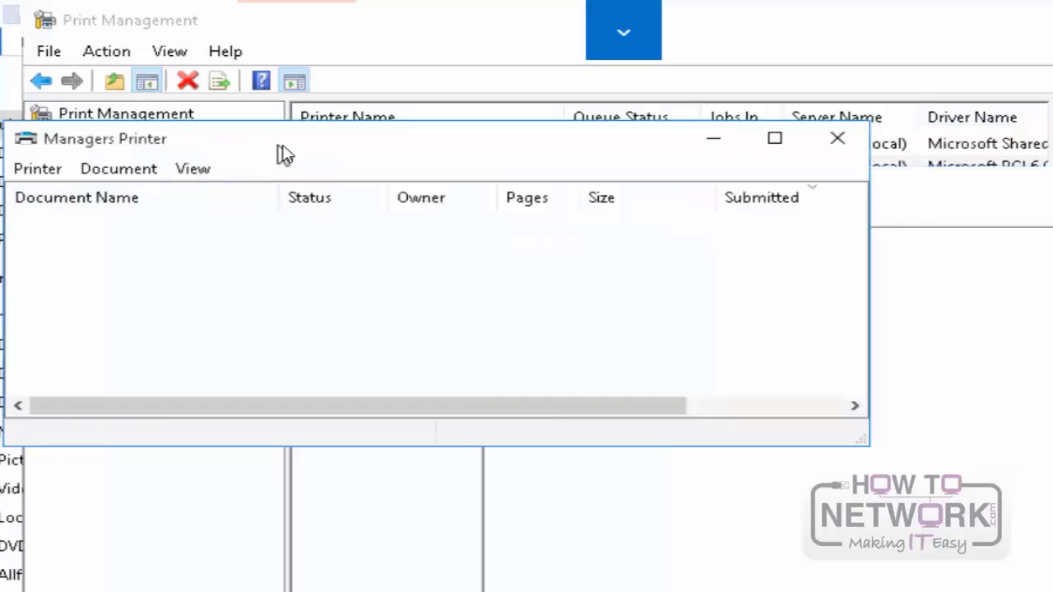
pyautogui.moveTo(277, 144); pyautogui.dragTo(117, 345)
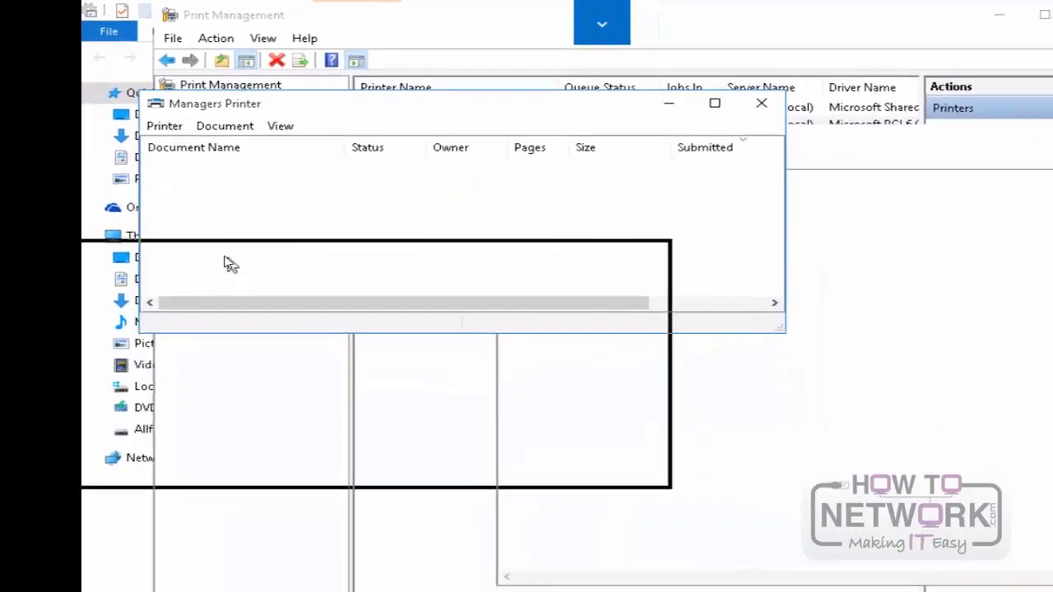
pyautogui.moveTo(229, 264); pyautogui.dragTo(235, 262)
pyautogui.click(583, 138)
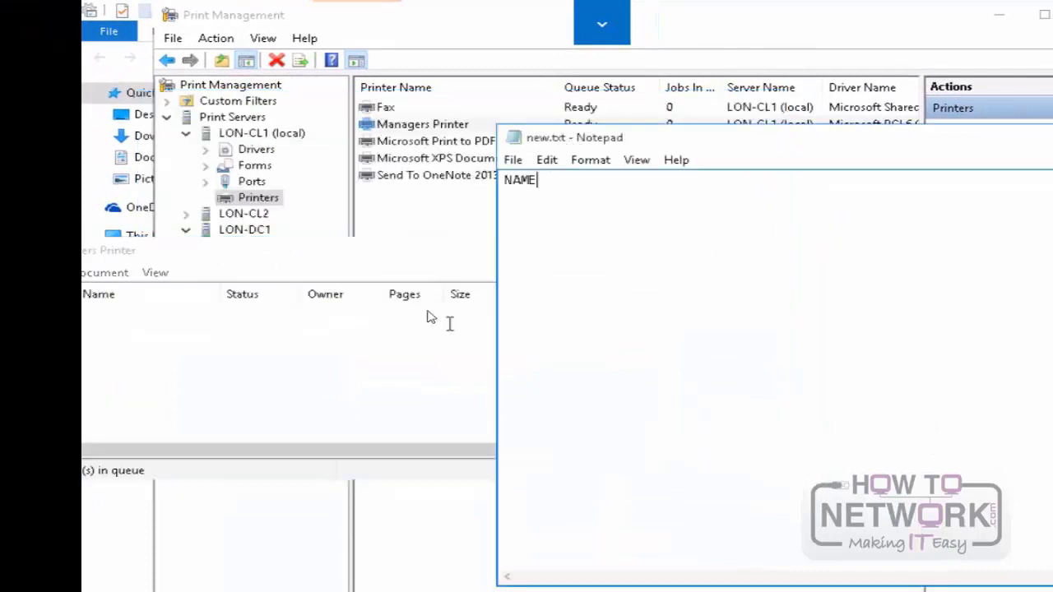
pyautogui.moveTo(348, 254); pyautogui.dragTo(467, 260)
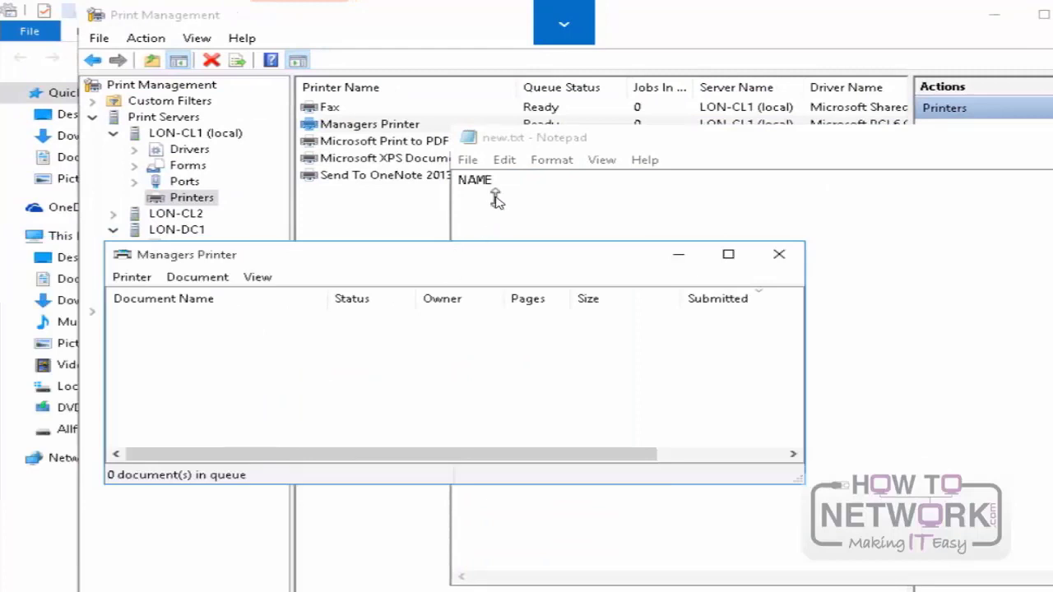
# Step: Print new.txt from Notepad to Managers Printer
pyautogui.click(469, 162)
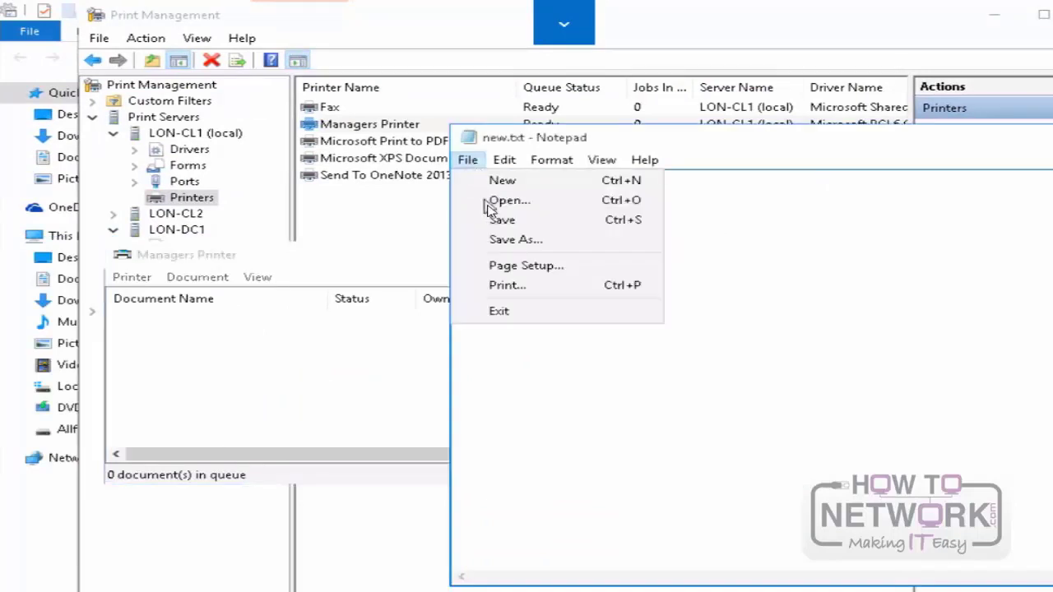
pyautogui.click(505, 285)
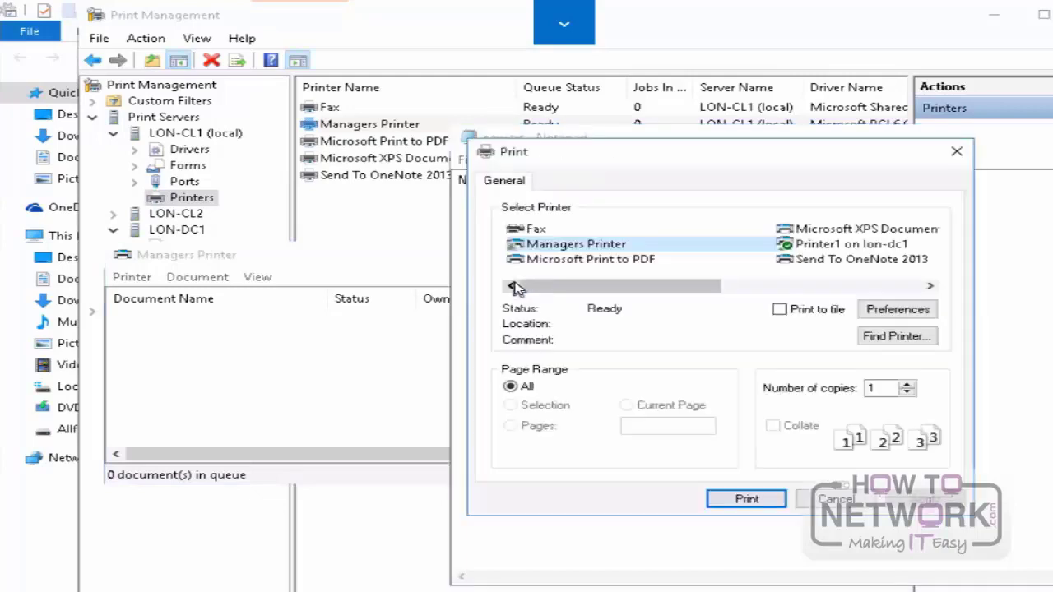
pyautogui.click(743, 499)
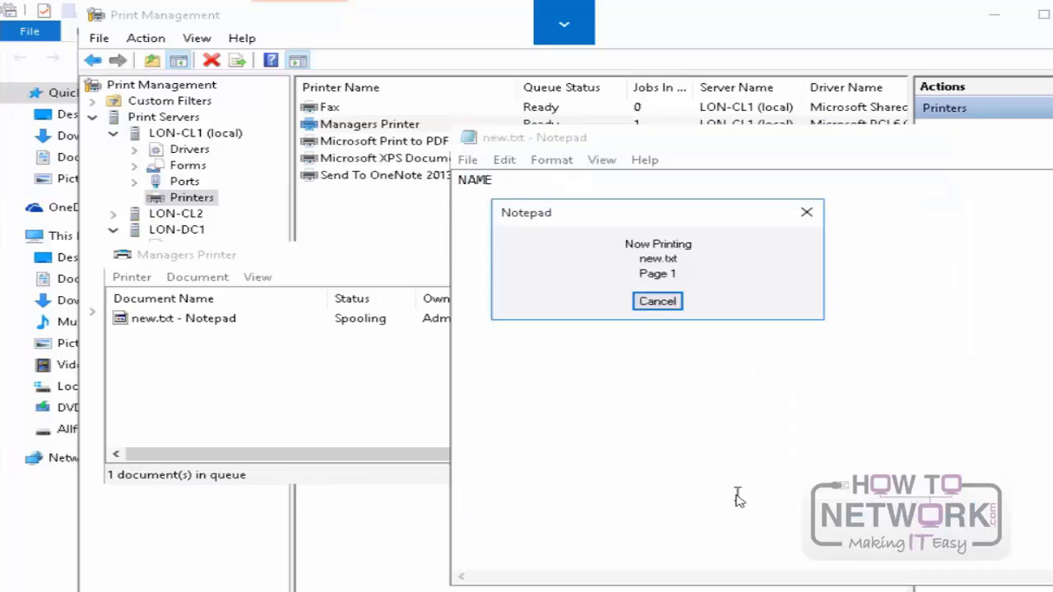
# Step: Close the Managers Printer queue window, and close new.txt in Notepad without saving the changes
pyautogui.click(248, 364)
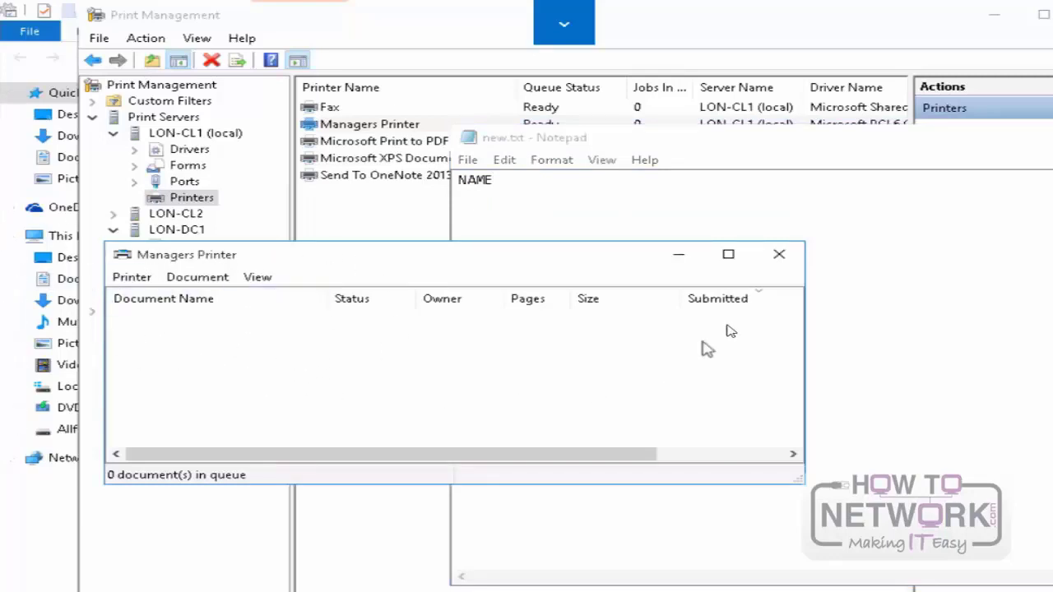
pyautogui.click(780, 255)
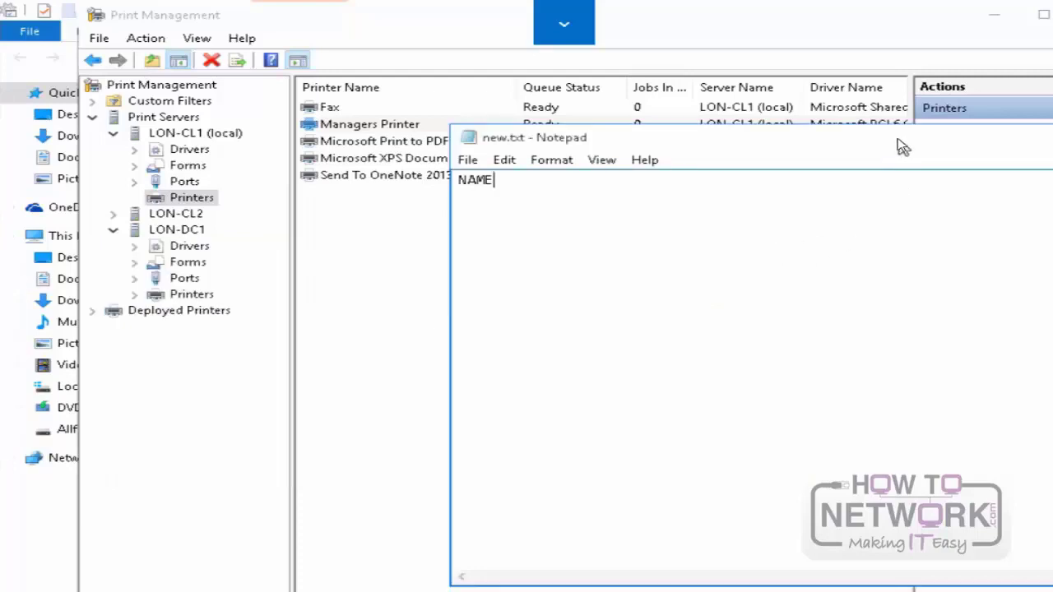
pyautogui.moveTo(903, 147); pyautogui.dragTo(487, 134)
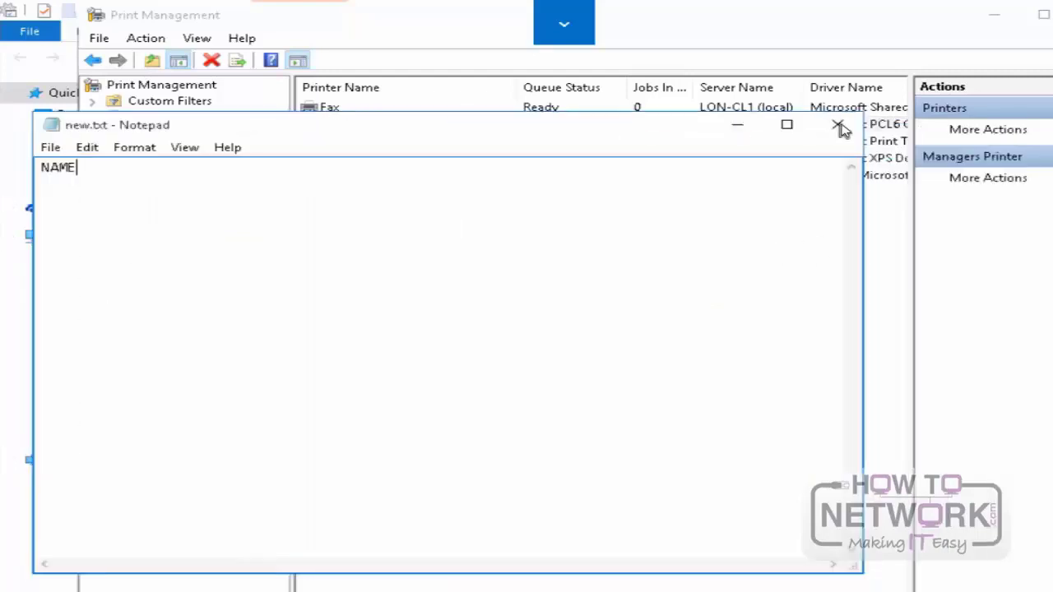
pyautogui.click(838, 126)
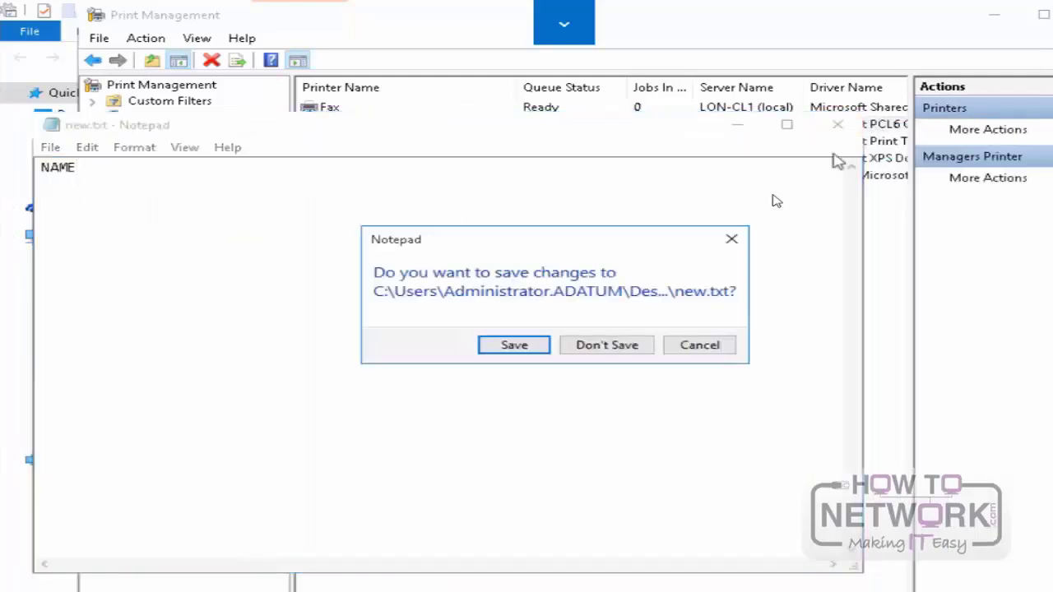
pyautogui.click(630, 352)
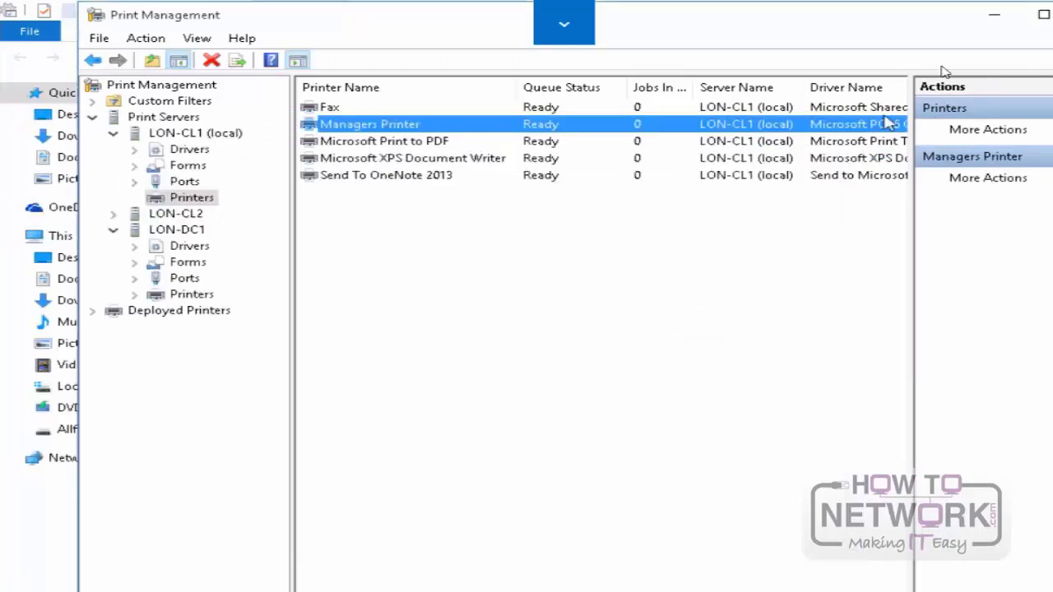
# Step: Close the Print Management, Administrative Tools and All Control Panel Items windows to return to the desktop
pyautogui.hotkey('alt', 'F4')
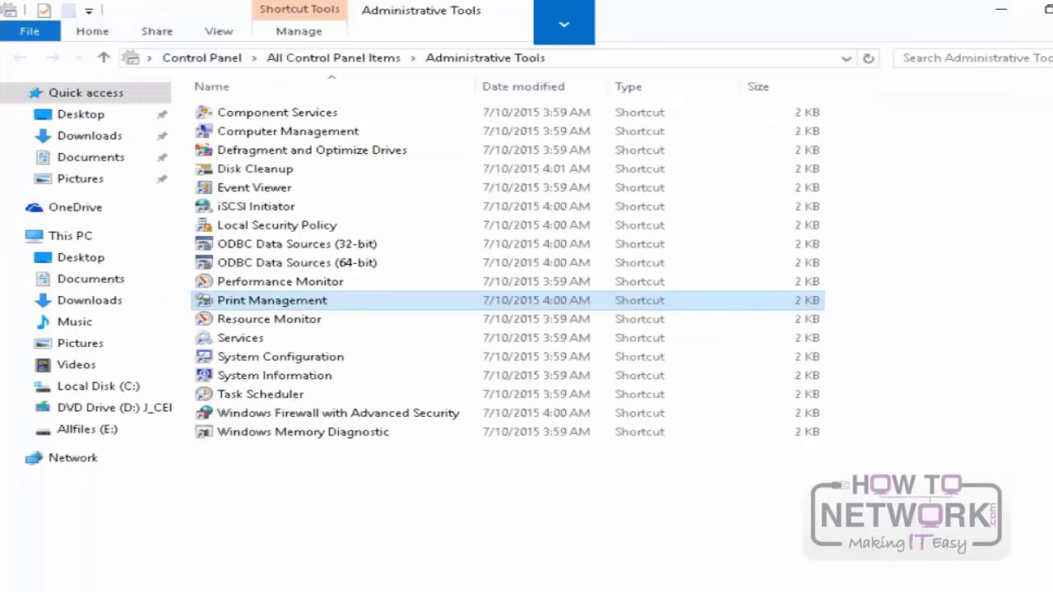
pyautogui.hotkey('alt', 'F4')
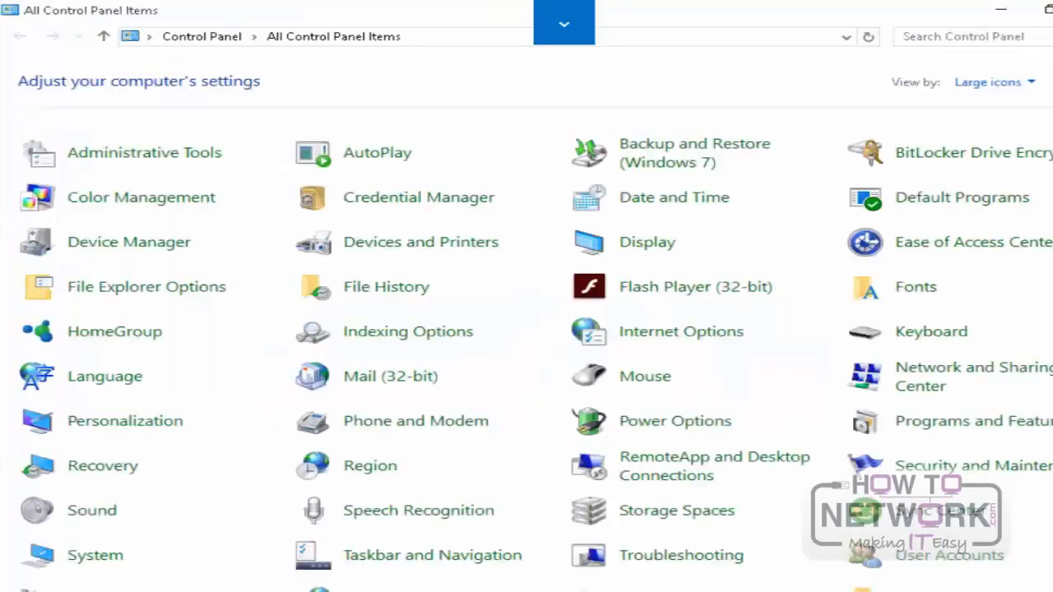
pyautogui.hotkey('alt', 'F4')
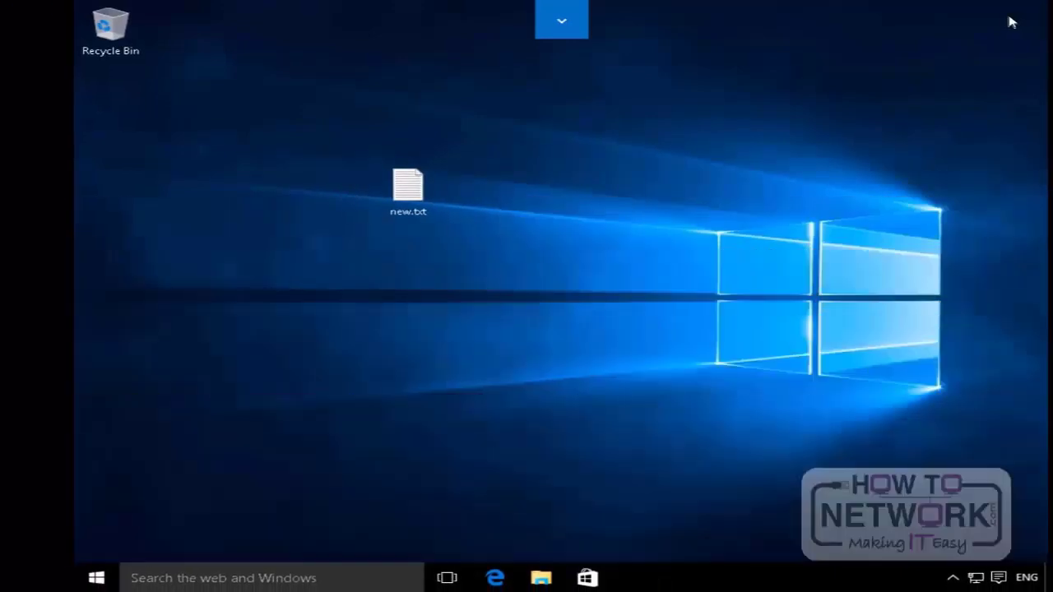
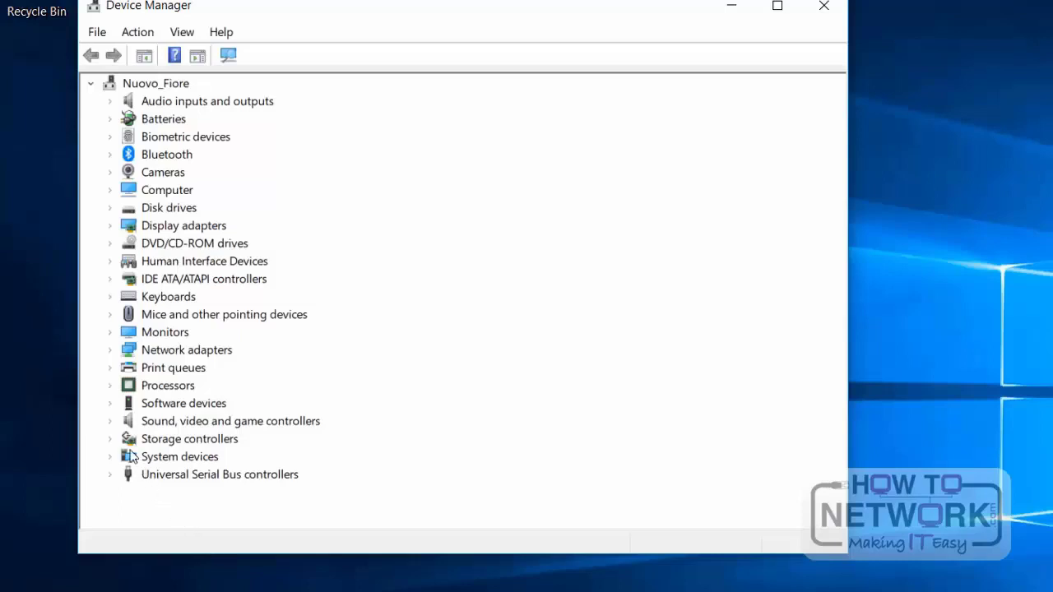
# Step: Expand Sound, video and game controllers and scan for hardware changes from the Audio Intel(R) per schermi device
pyautogui.click(110, 421)
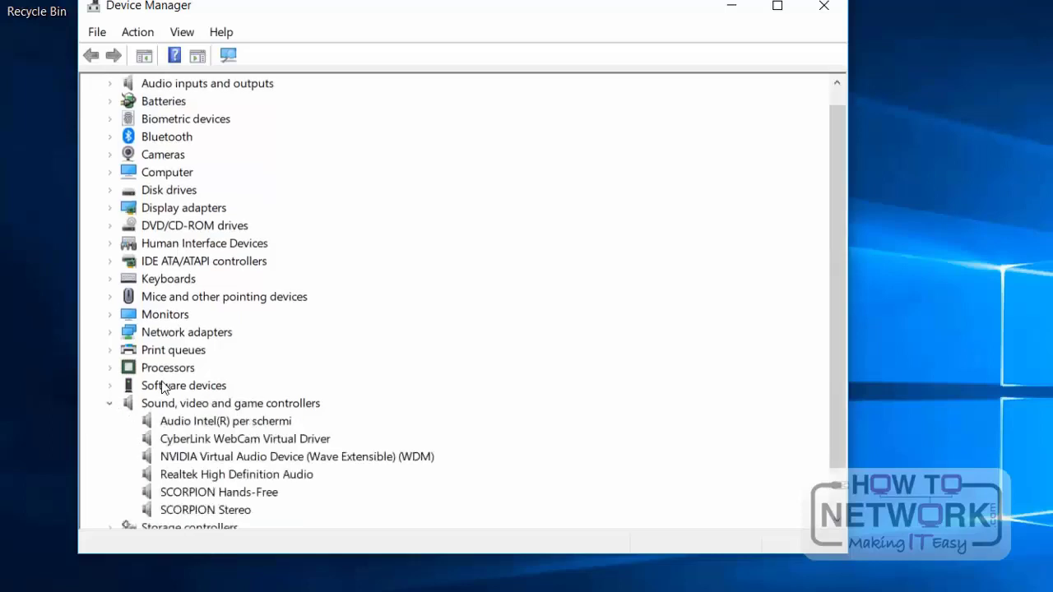
pyautogui.scroll(-1, 163, 384)
pyautogui.click(260, 353)
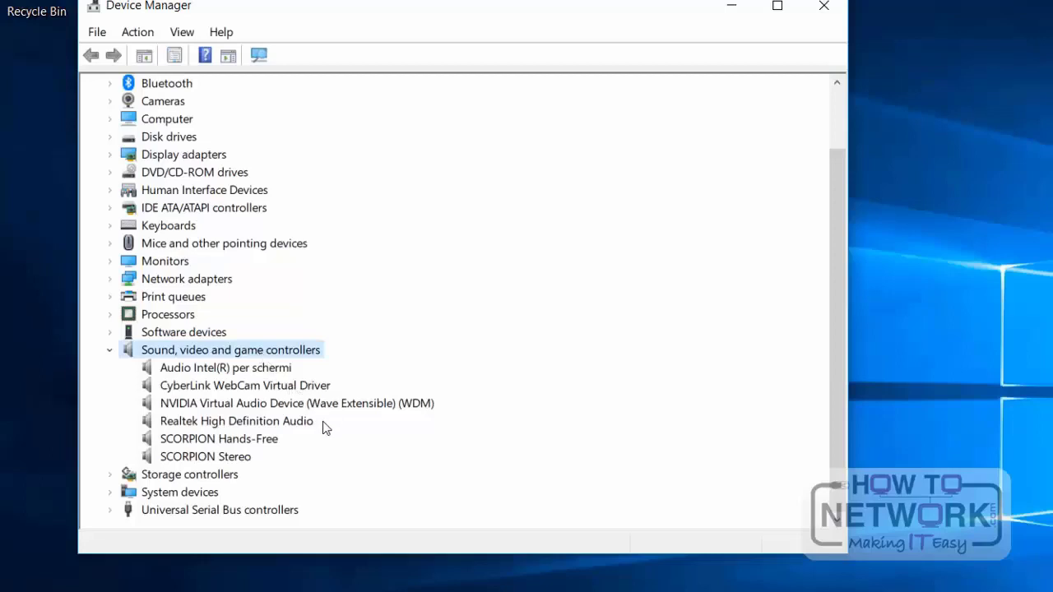
pyautogui.click(263, 368)
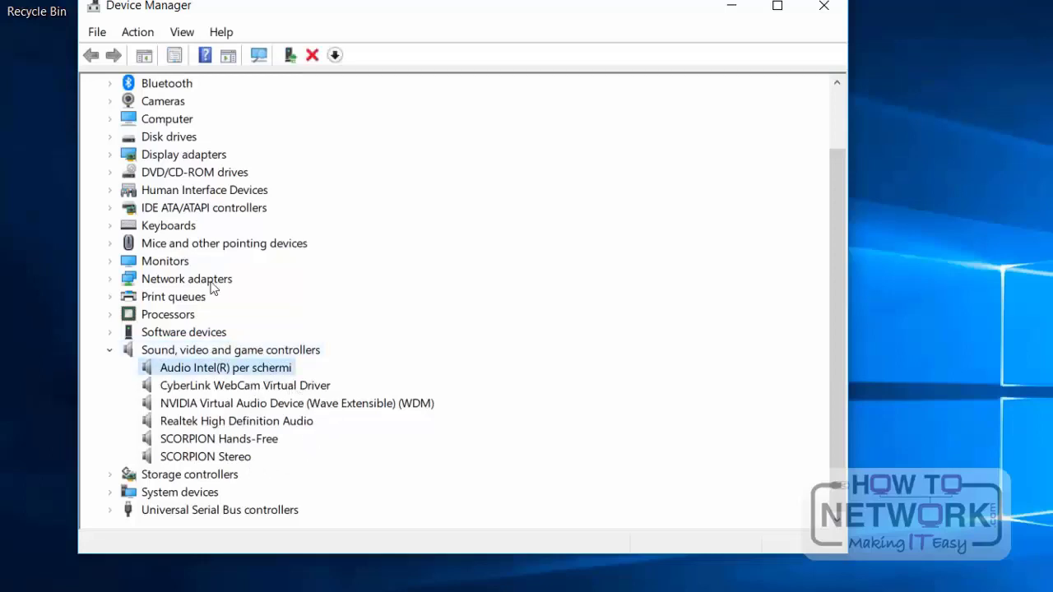
pyautogui.rightClick(264, 372)
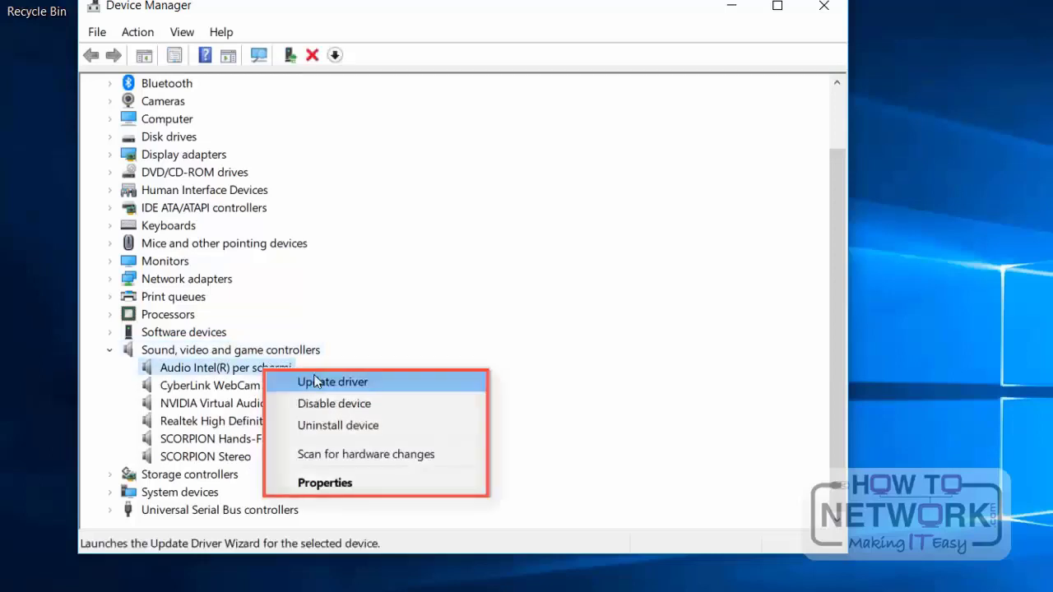
pyautogui.click(341, 454)
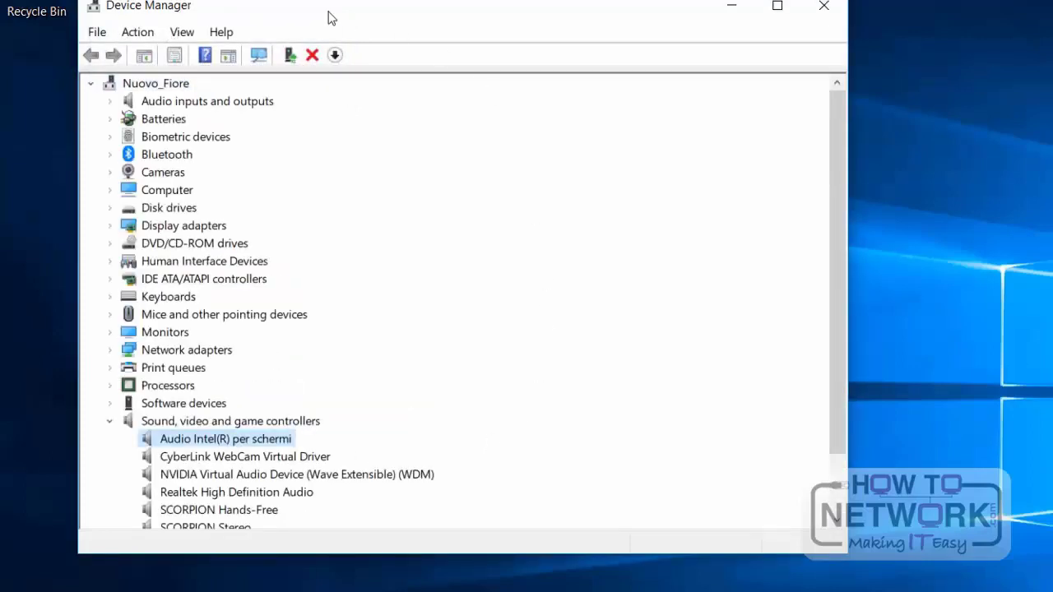
# Step: Review the available device actions and the driver, details and events properties of Audio Intel(R) per schermi, and close its properties
pyautogui.click(132, 32)
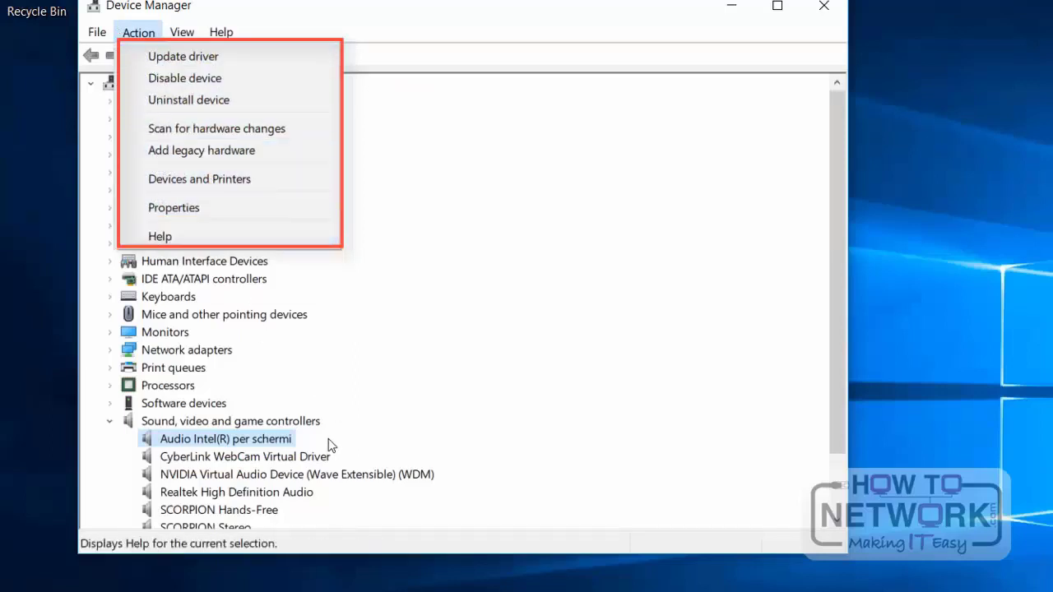
pyautogui.click(267, 440)
pyautogui.rightClick(267, 440)
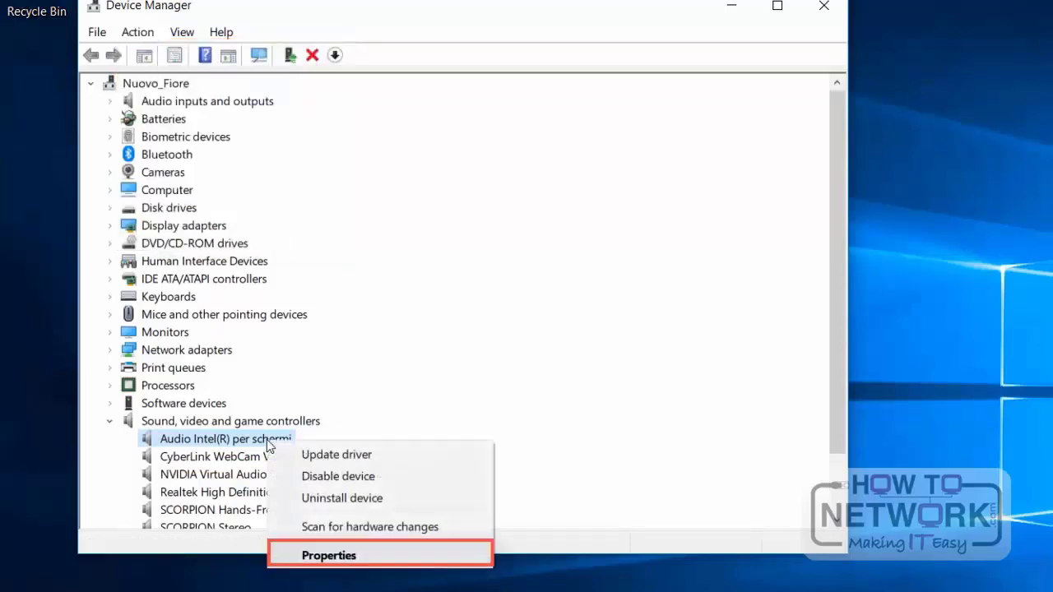
pyautogui.click(401, 559)
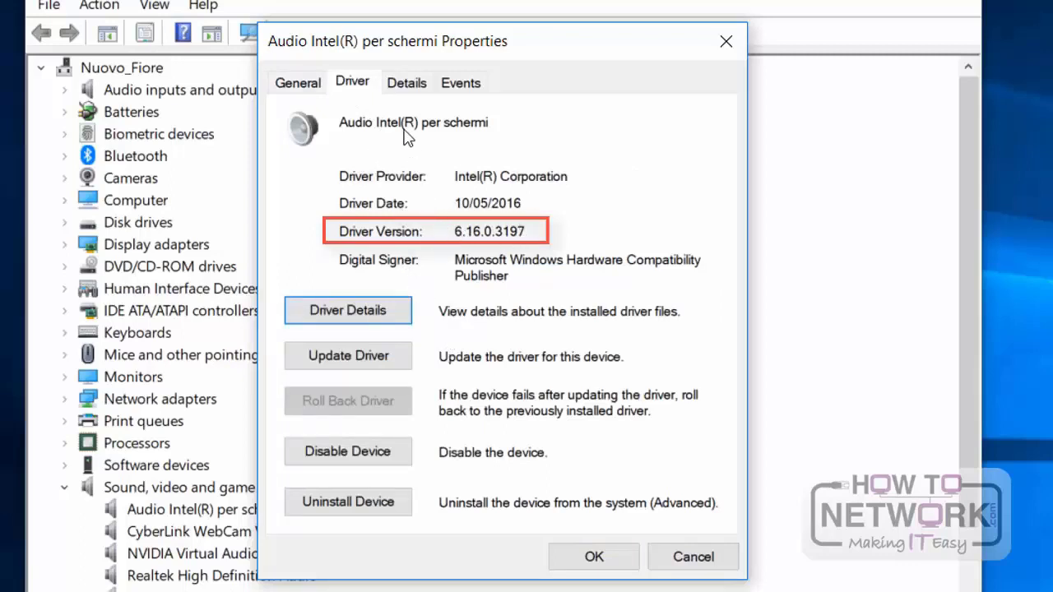
pyautogui.click(407, 82)
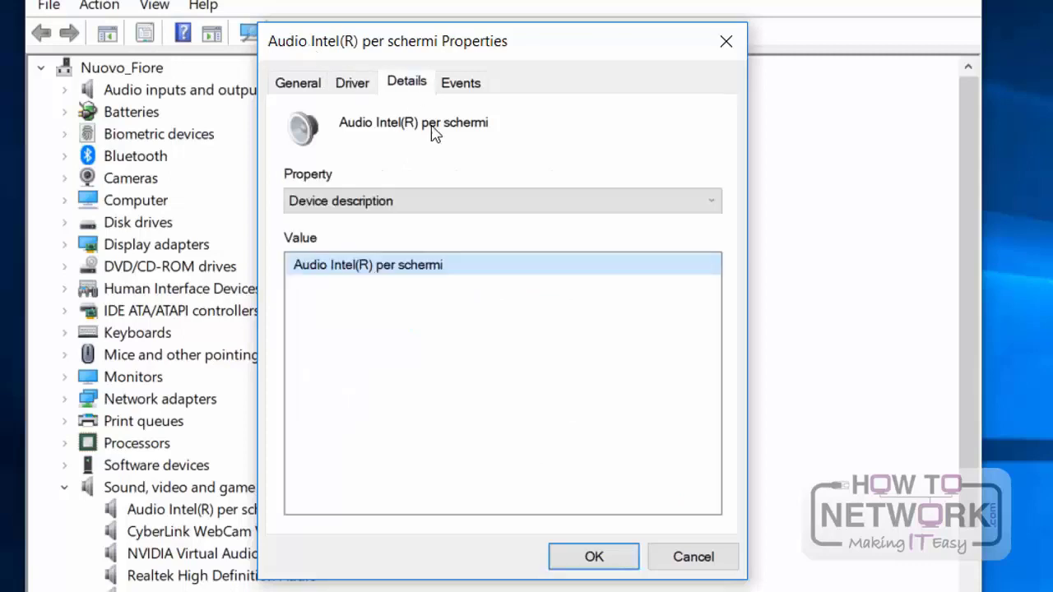
pyautogui.click(460, 82)
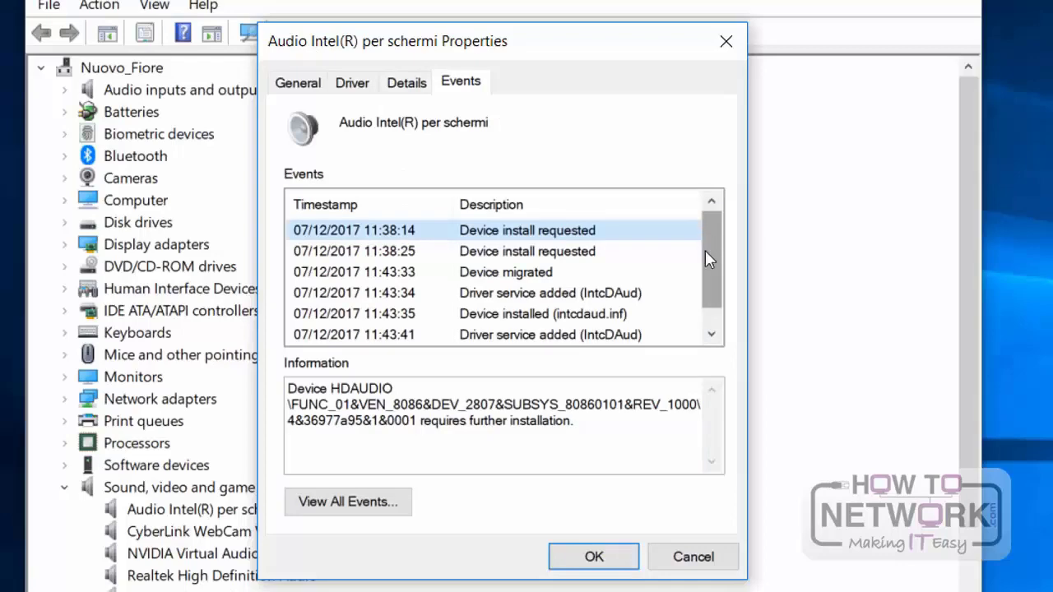
pyautogui.click(633, 559)
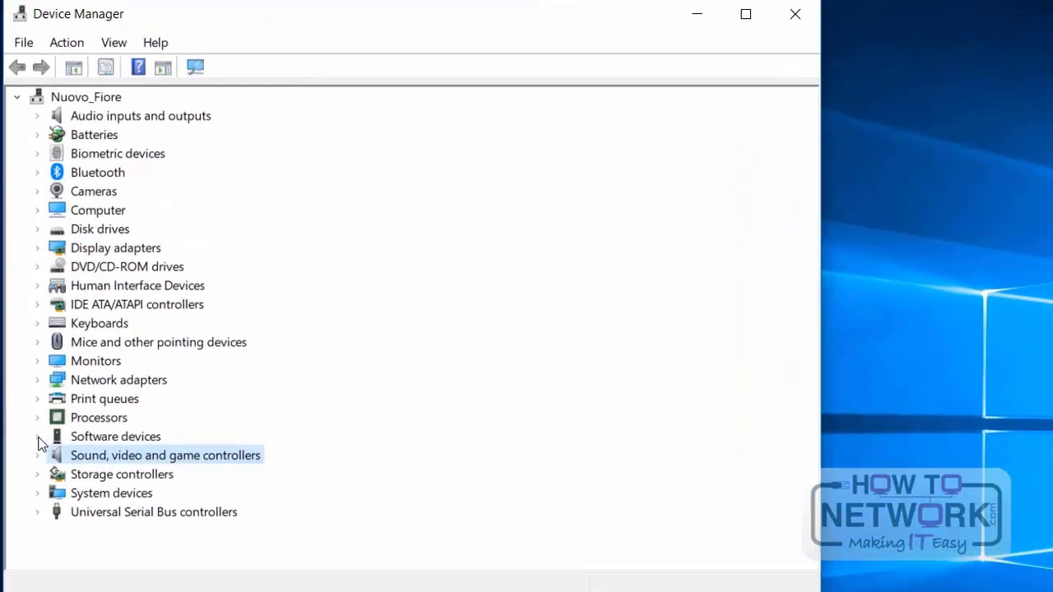
# Step: View the devices under Audio inputs and outputs, and review the general and driver properties of the NVIDIA GeForce GTX 850M display adapter
pyautogui.click(36, 116)
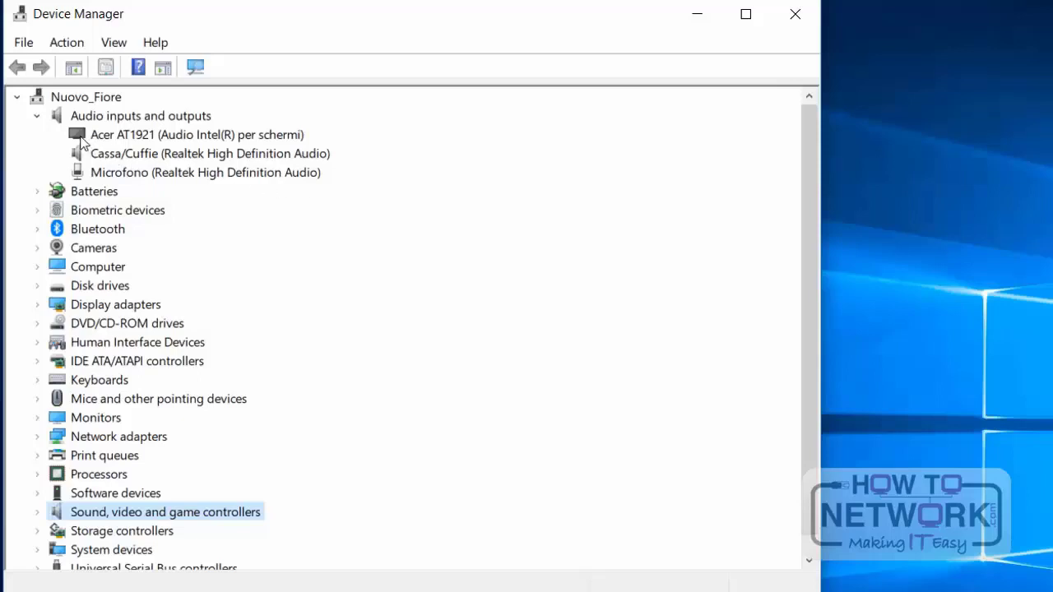
pyautogui.click(37, 116)
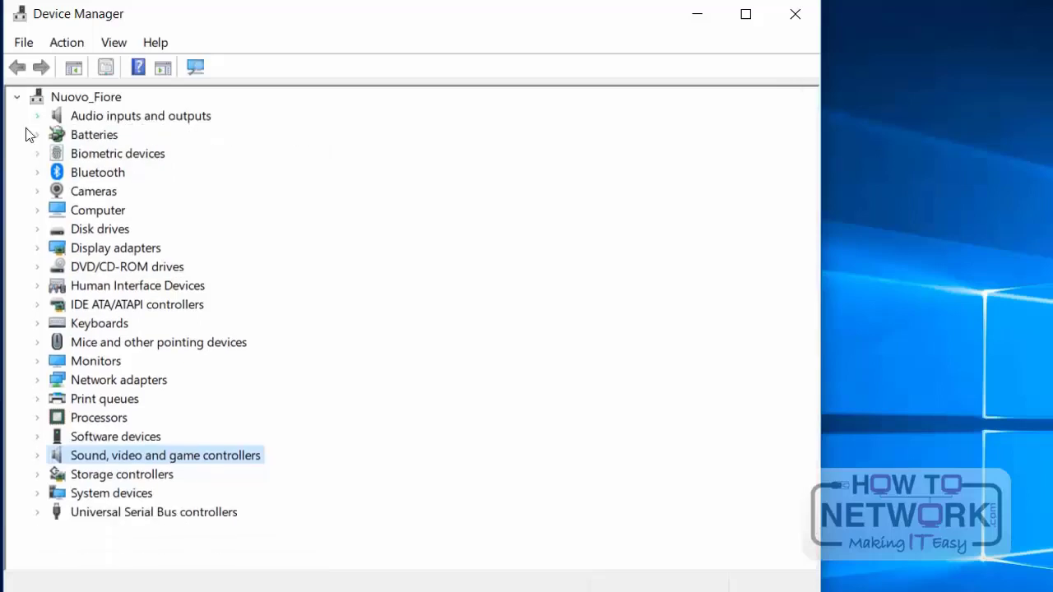
pyautogui.click(37, 247)
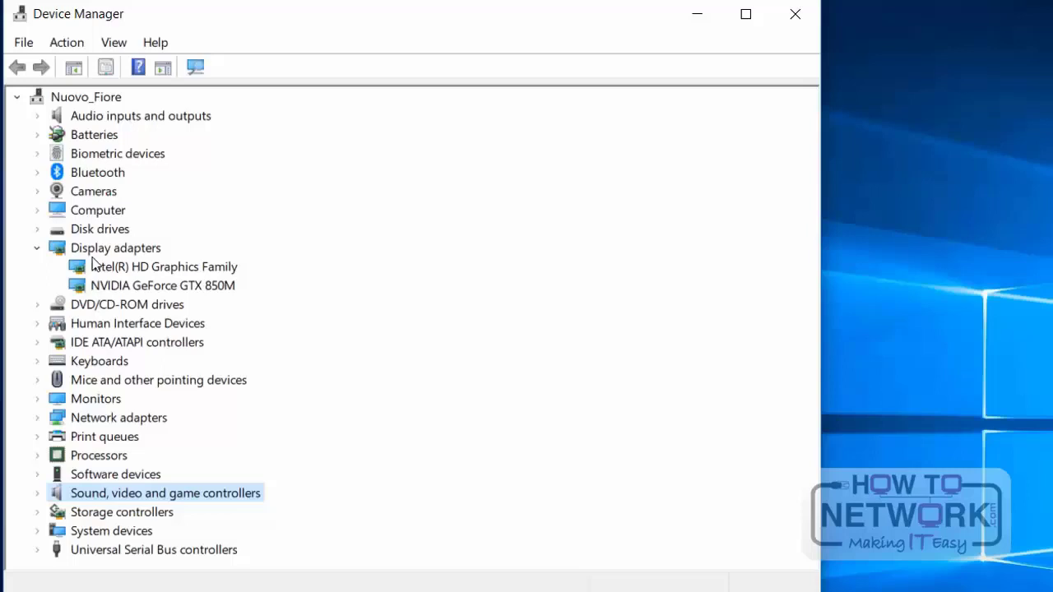
pyautogui.rightClick(178, 288)
pyautogui.click(235, 408)
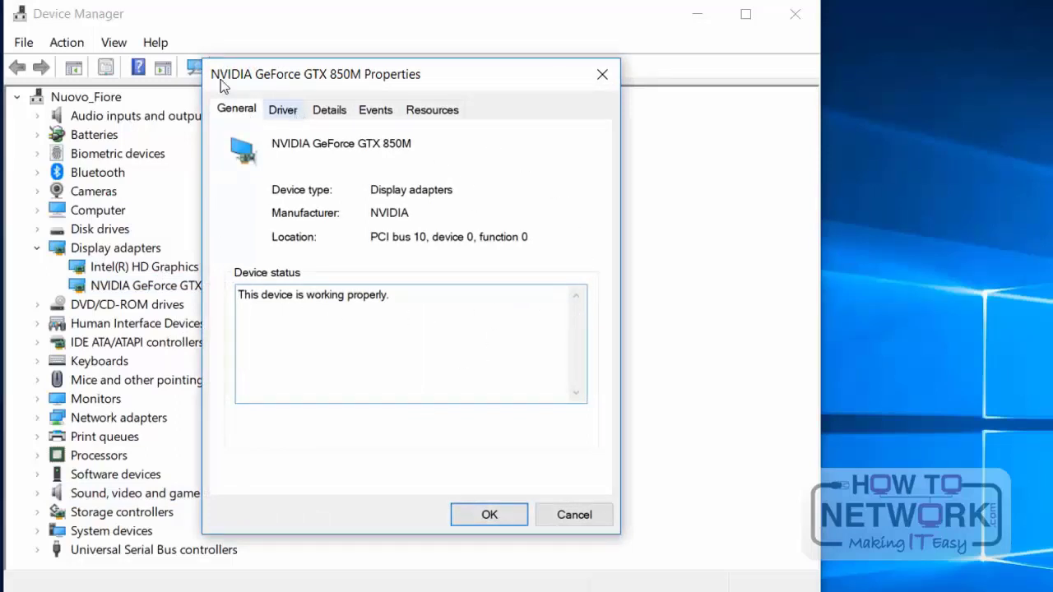
pyautogui.click(283, 110)
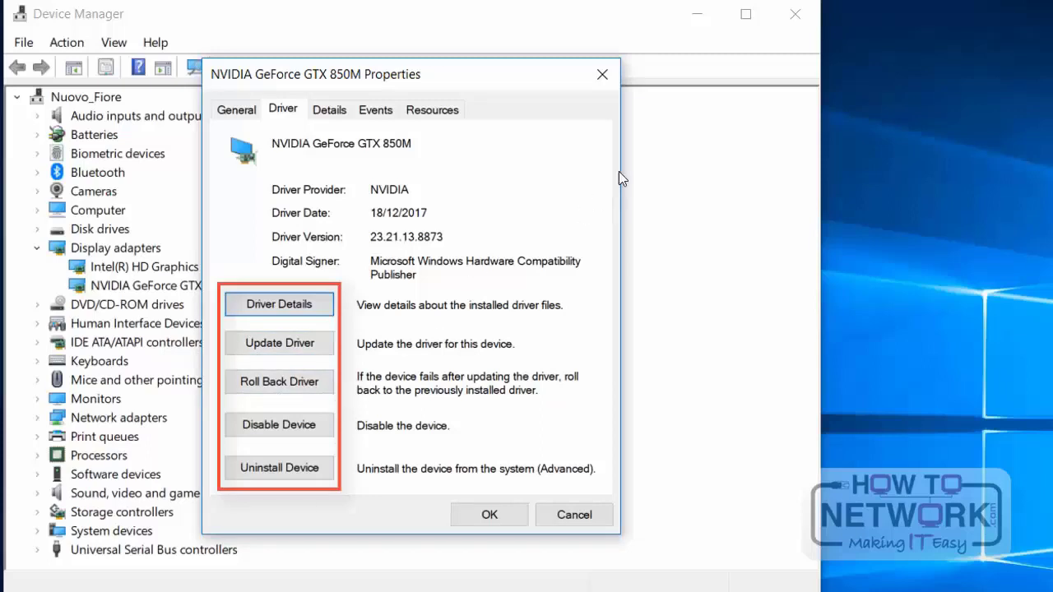
pyautogui.click(602, 77)
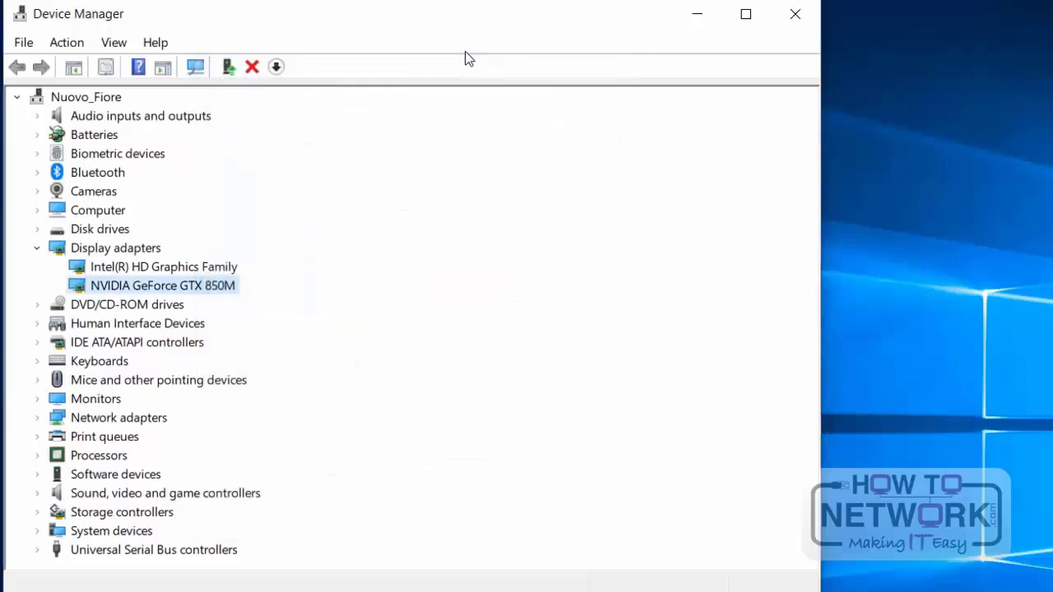
# Step: Expand Mice and other pointing devices to view its devices, and maximize the Device Manager window
pyautogui.click(36, 380)
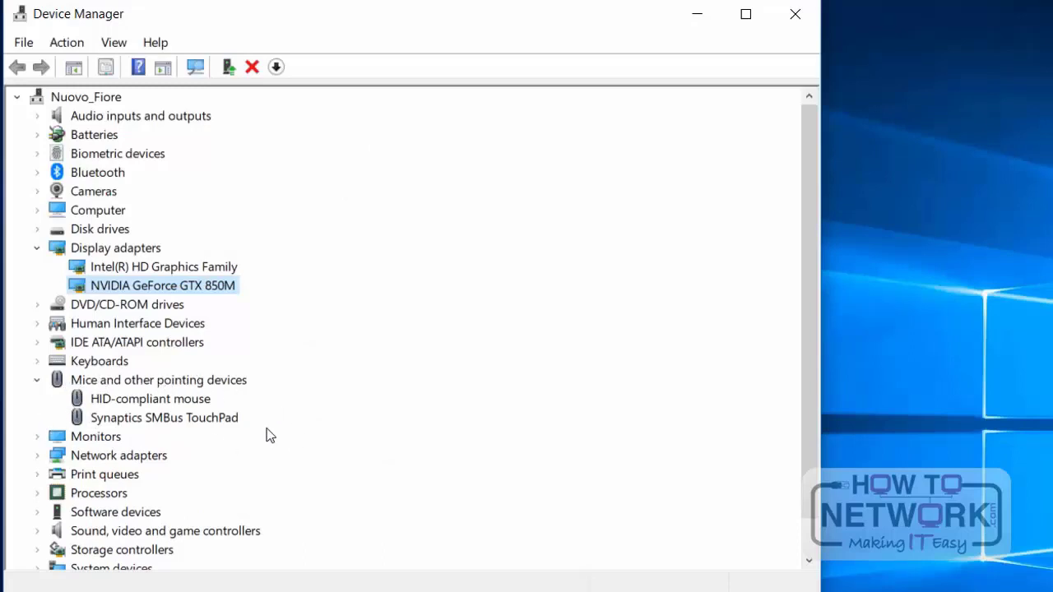
pyautogui.scroll(-1, 269, 435)
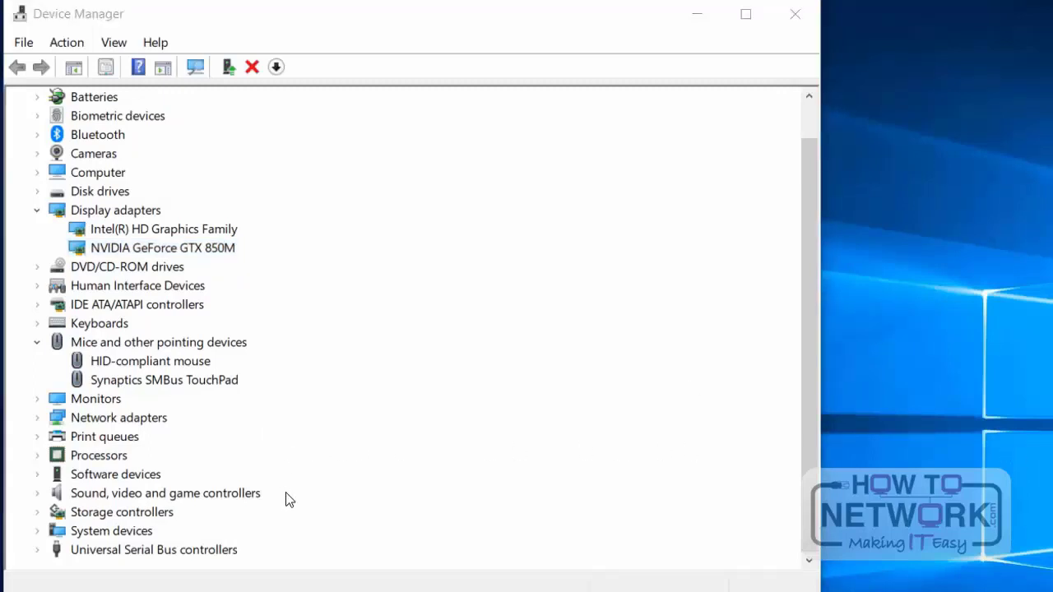
pyautogui.click(745, 14)
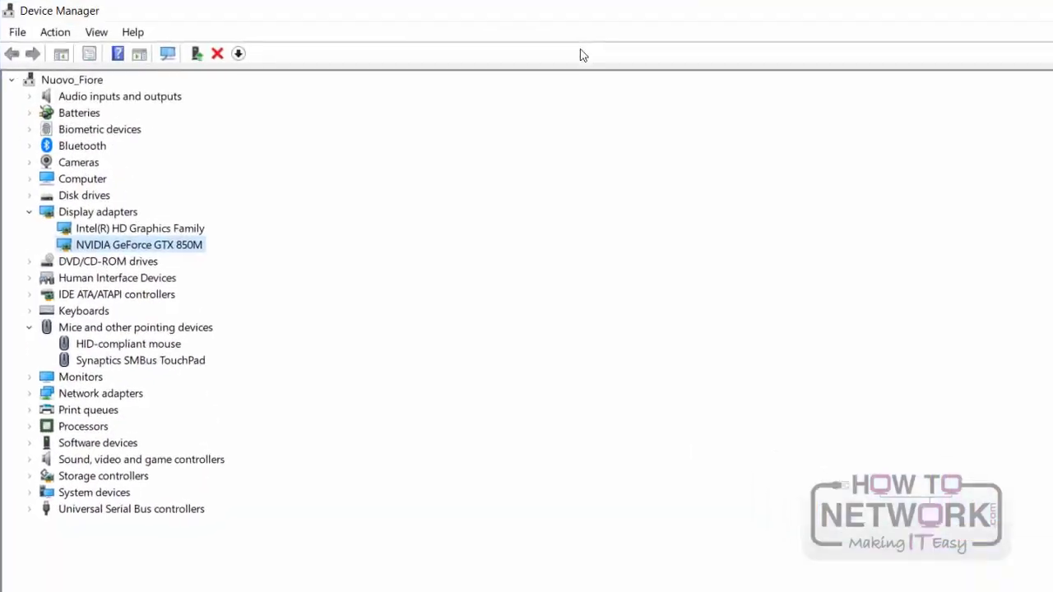
# Step: Examine the devices listed under System devices, including both High Definition Audio Controller entries, and collapse the category
pyautogui.click(29, 492)
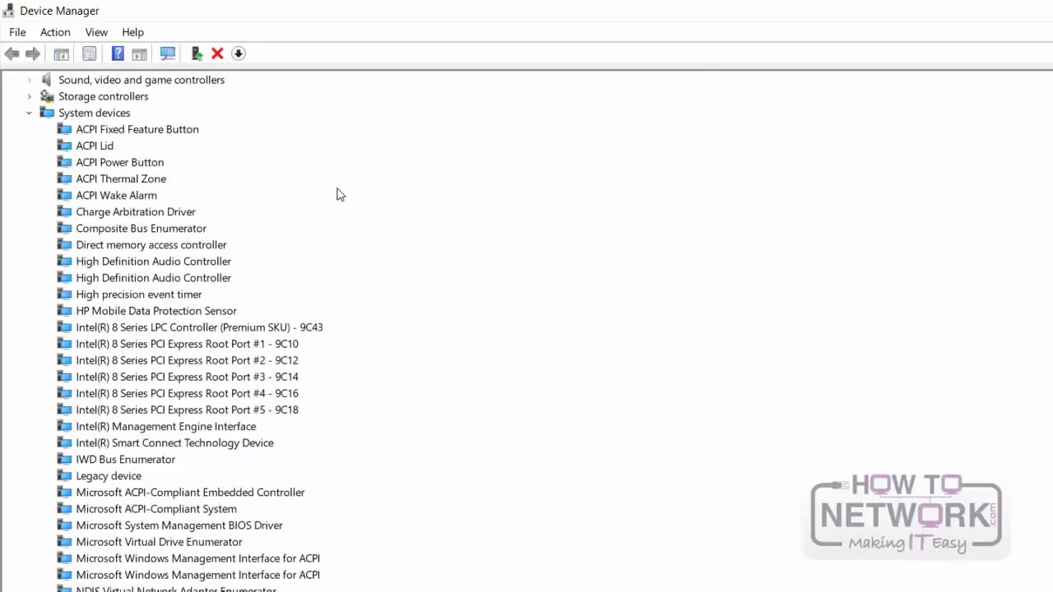
pyautogui.scroll(1, 336, 194)
pyautogui.scroll(-1, 242, 188)
pyautogui.click(173, 263)
pyautogui.click(174, 278)
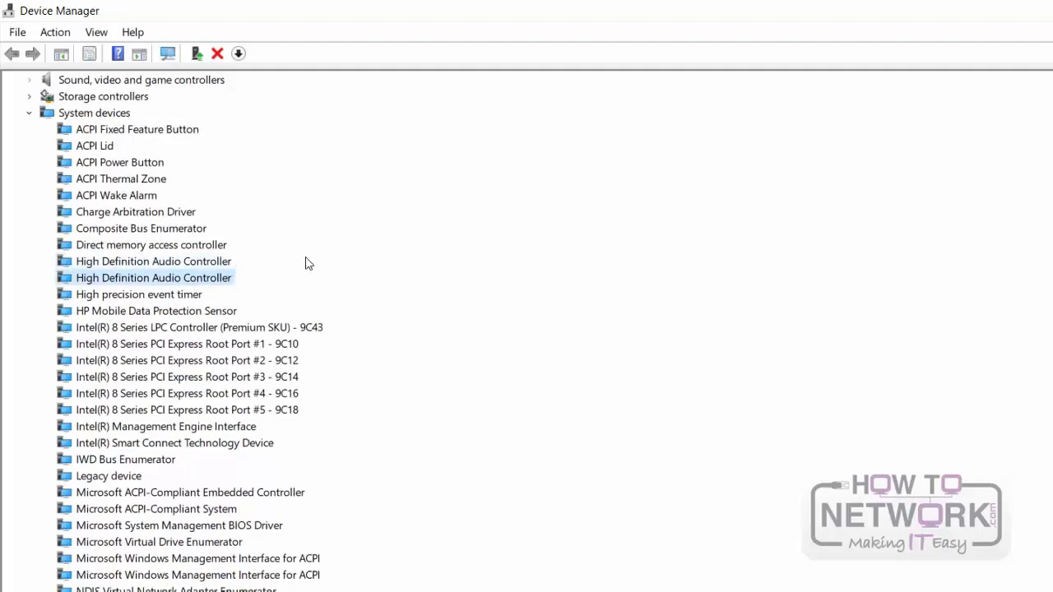
pyautogui.scroll(-1, 145, 261)
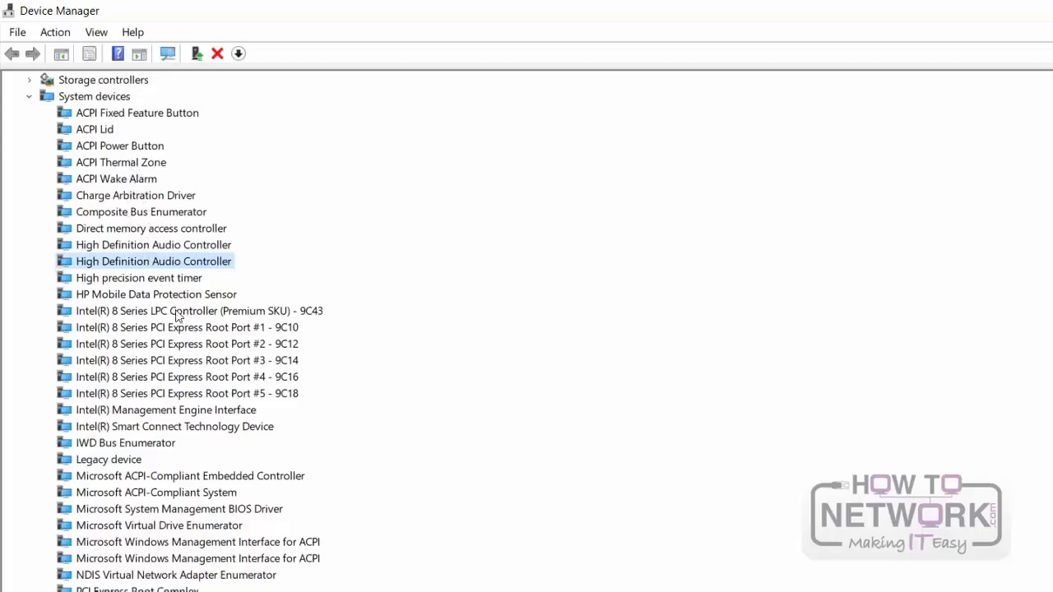
pyautogui.scroll(2, 177, 317)
pyautogui.scroll(1, 177, 318)
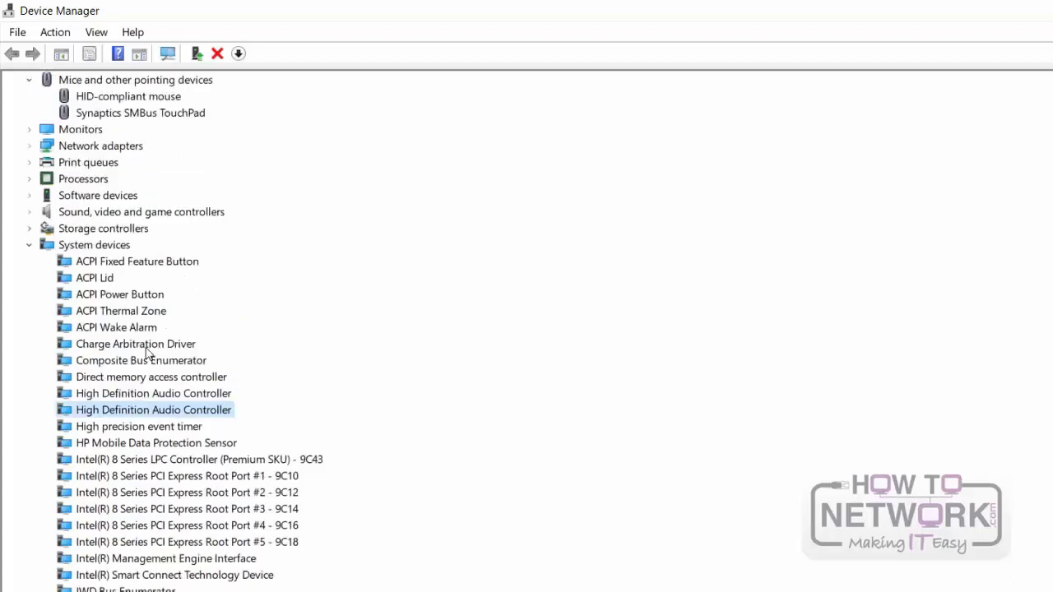
pyautogui.scroll(1, 146, 348)
pyautogui.click(30, 296)
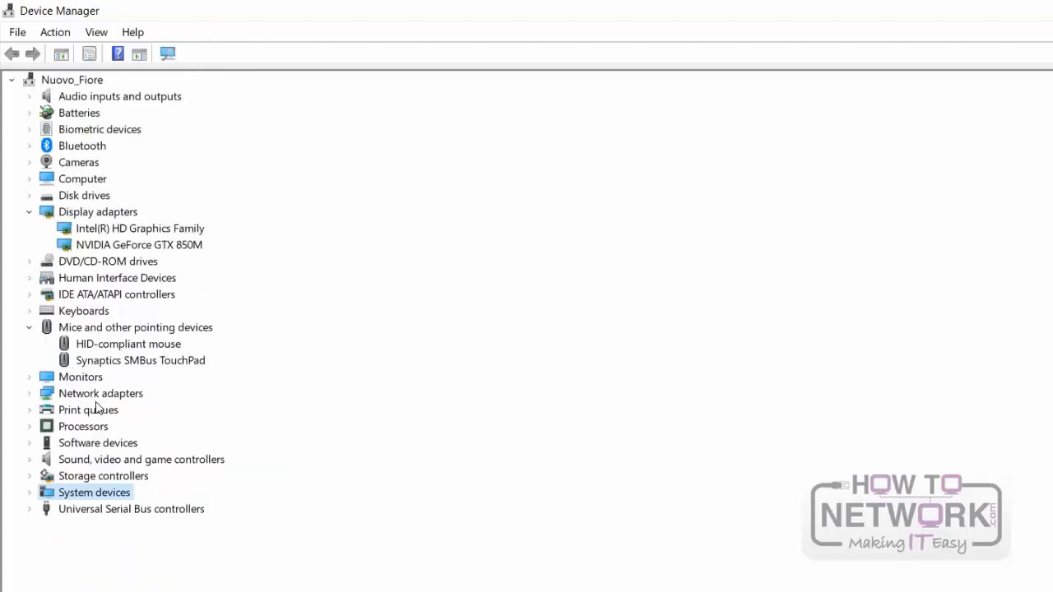
# Step: View the devices under Bluetooth, and collapse the Bluetooth, Display adapters and Mice and other pointing devices categories
pyautogui.click(30, 146)
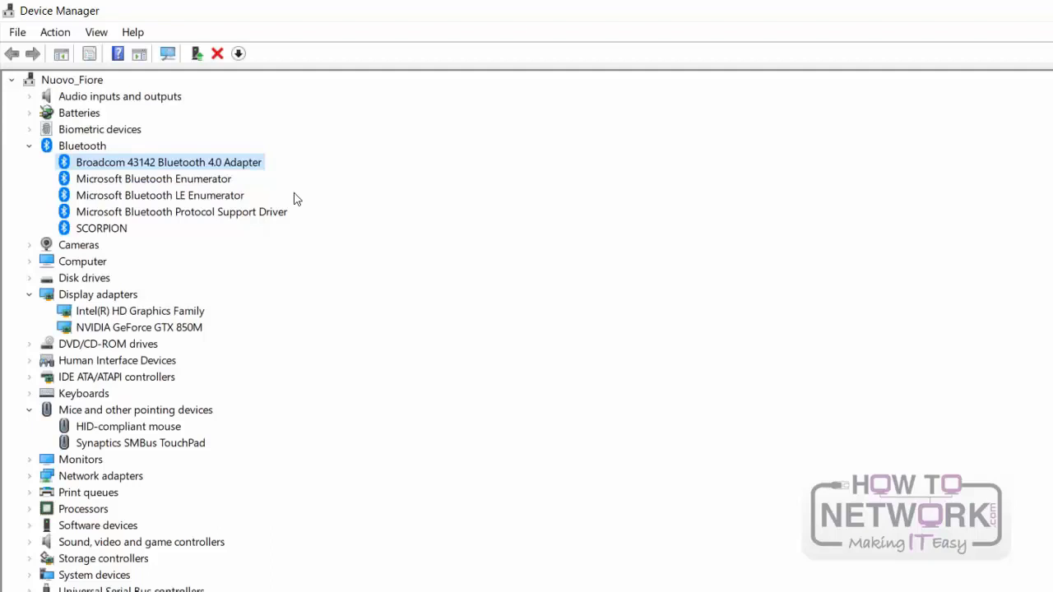
pyautogui.click(29, 146)
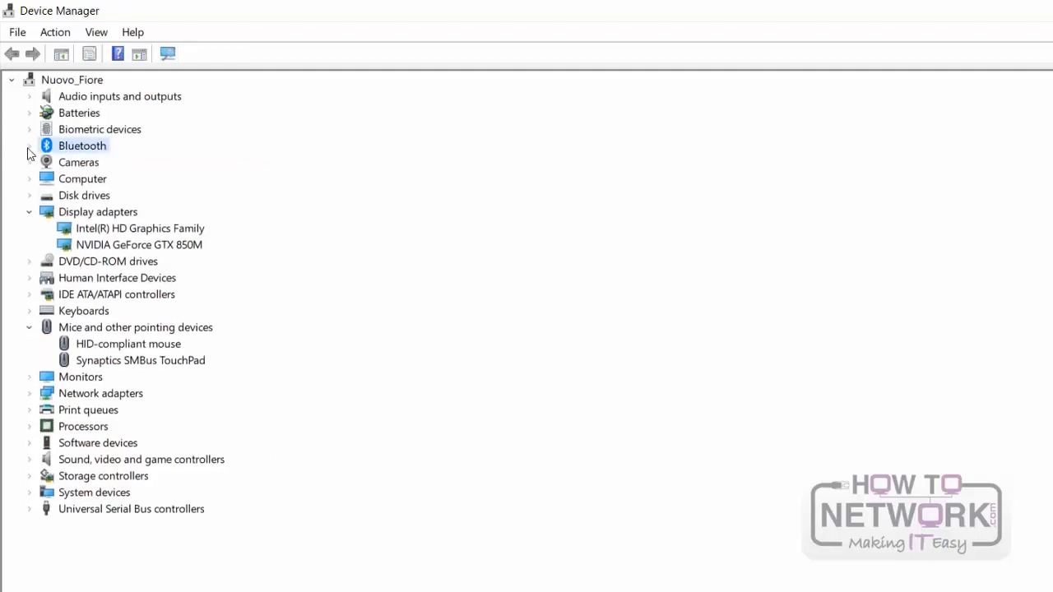
pyautogui.click(29, 213)
pyautogui.click(29, 295)
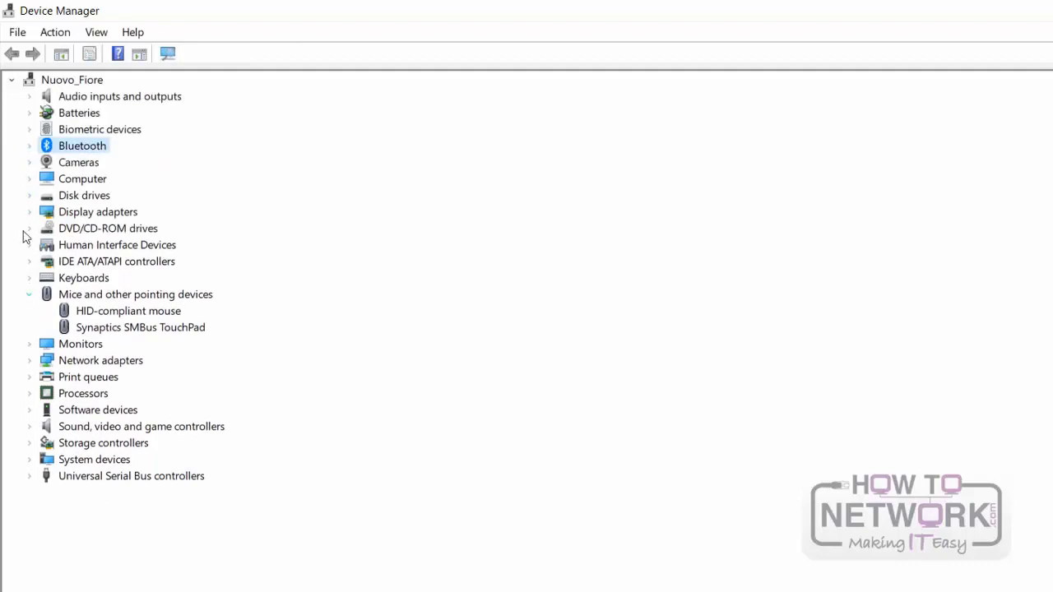
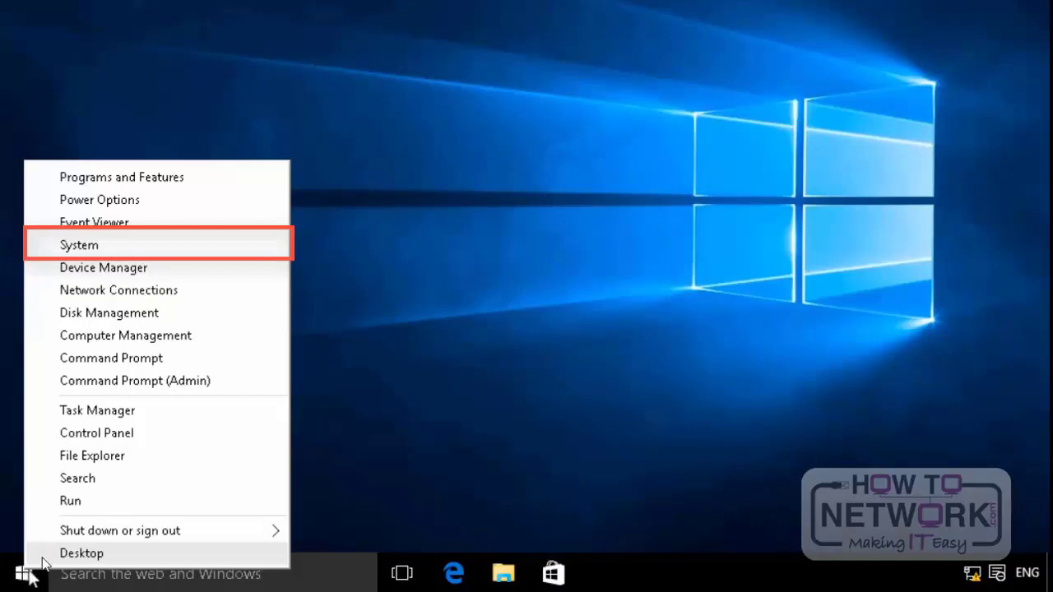
# Step: Turn on system protection for Local Disk (C:) with the maximum disk space usage set to 1%
pyautogui.click(143, 251)
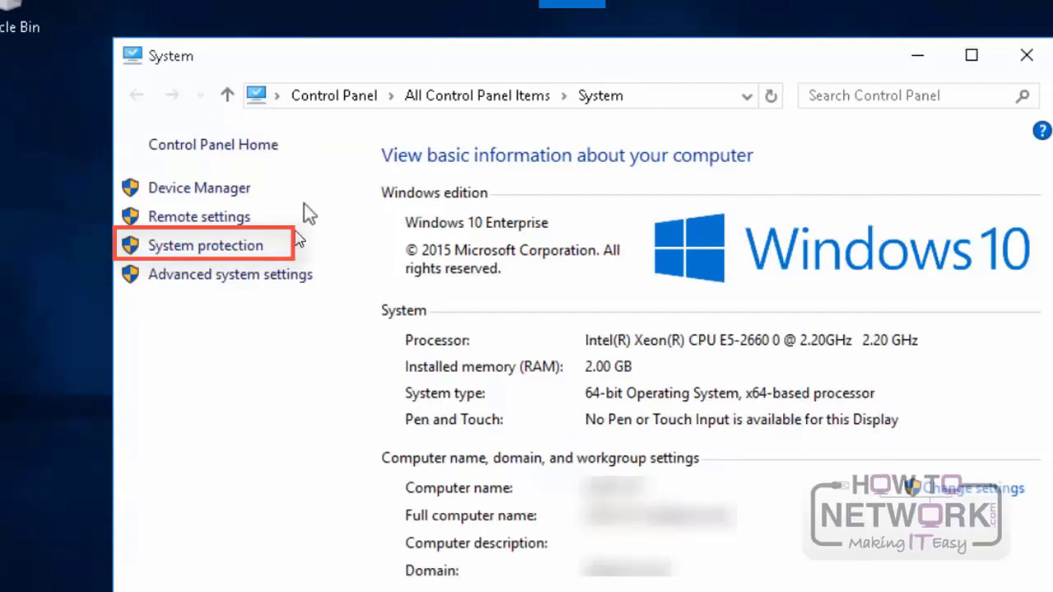
pyautogui.click(223, 252)
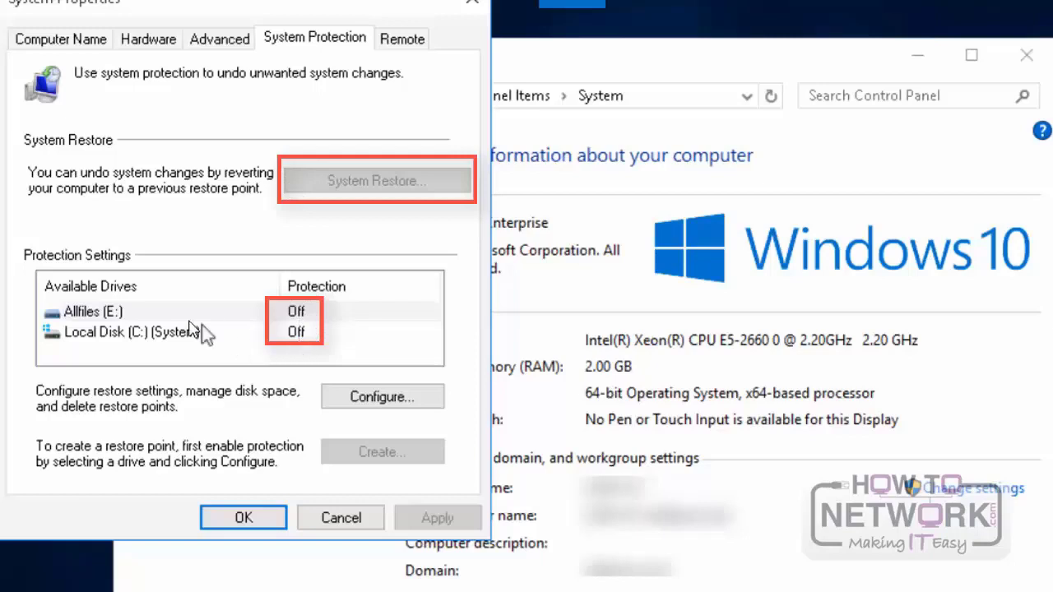
pyautogui.click(144, 334)
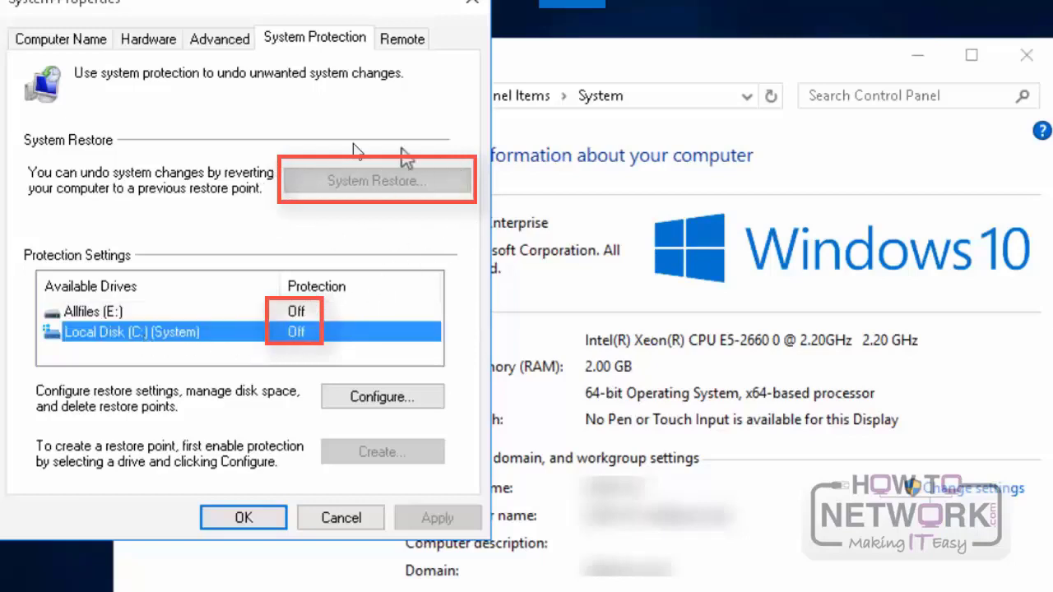
pyautogui.click(389, 395)
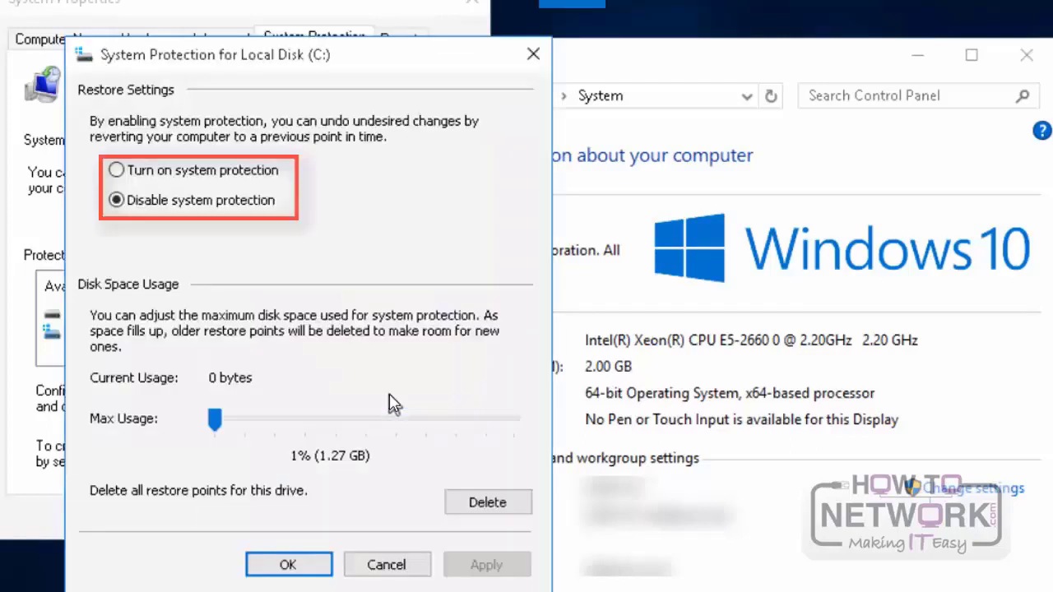
pyautogui.click(119, 171)
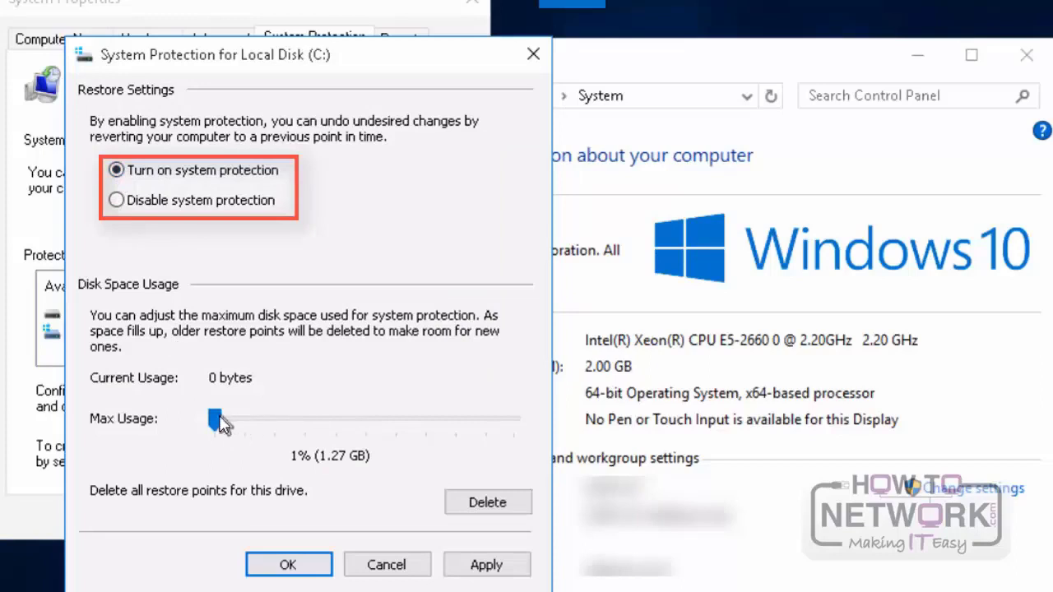
pyautogui.moveTo(219, 416); pyautogui.dragTo(295, 421)
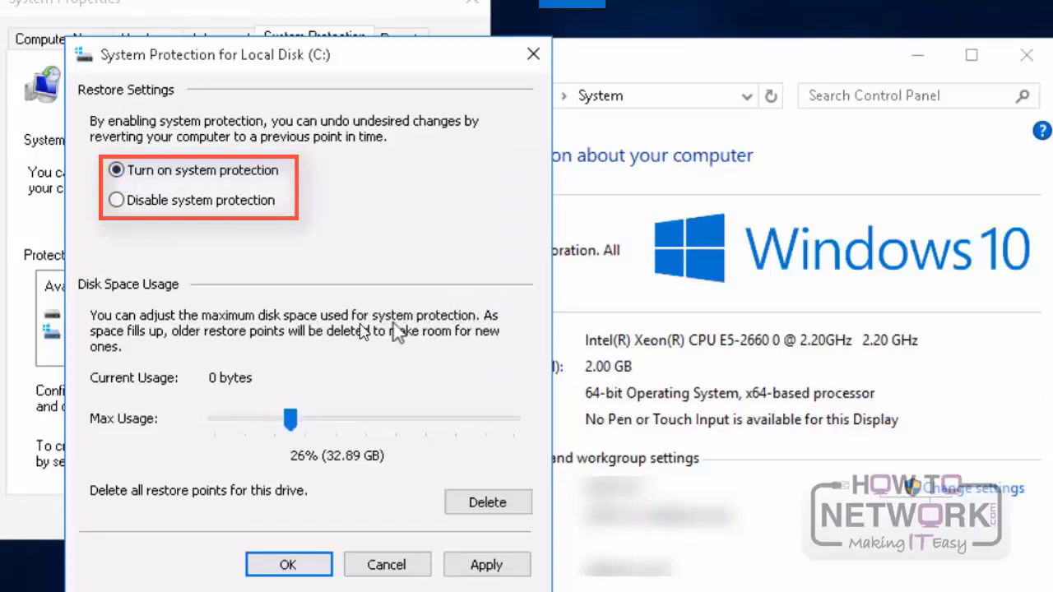
pyautogui.moveTo(293, 422); pyautogui.dragTo(206, 421)
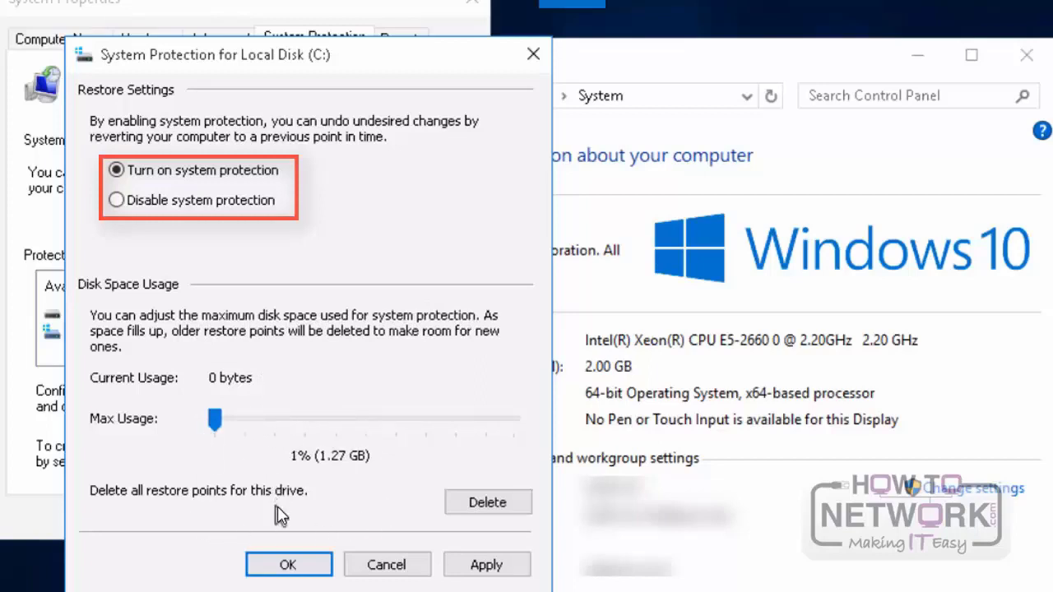
pyautogui.click(498, 568)
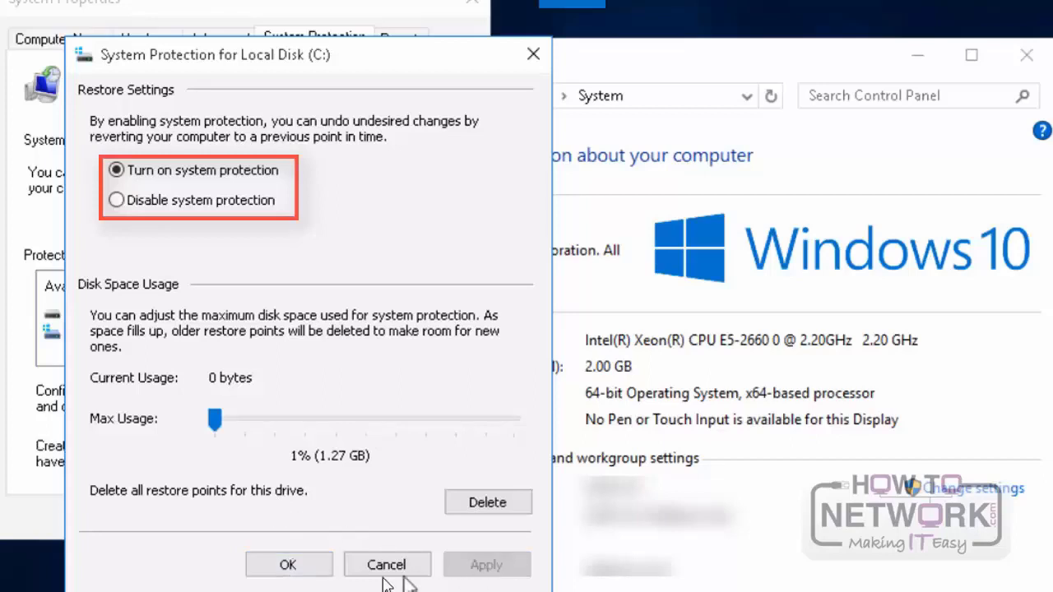
pyautogui.click(321, 574)
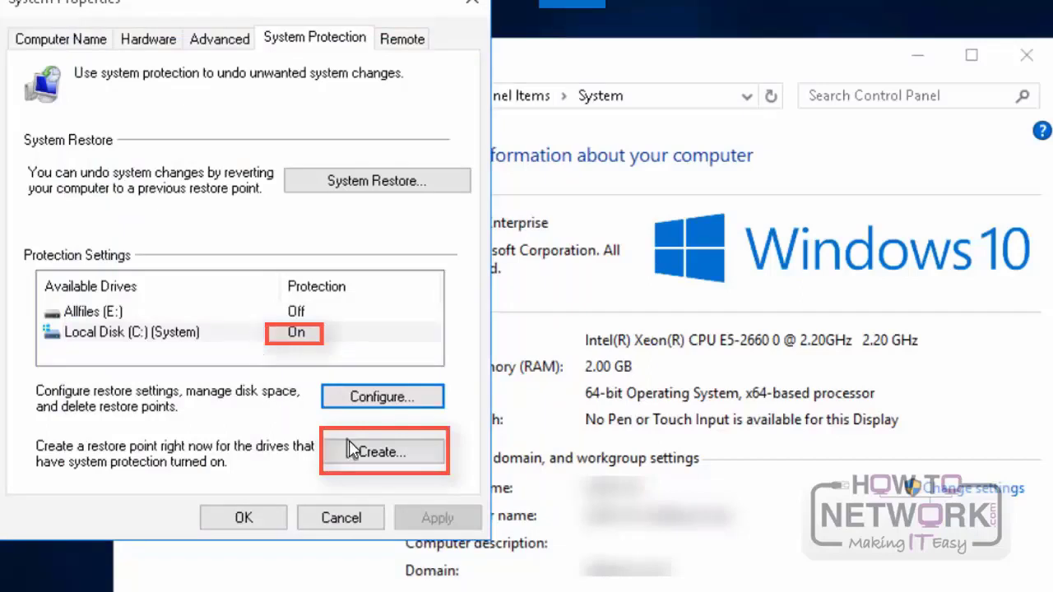
# Step: Create a restore point described as "First point" and dismiss the completion notice
pyautogui.click(371, 455)
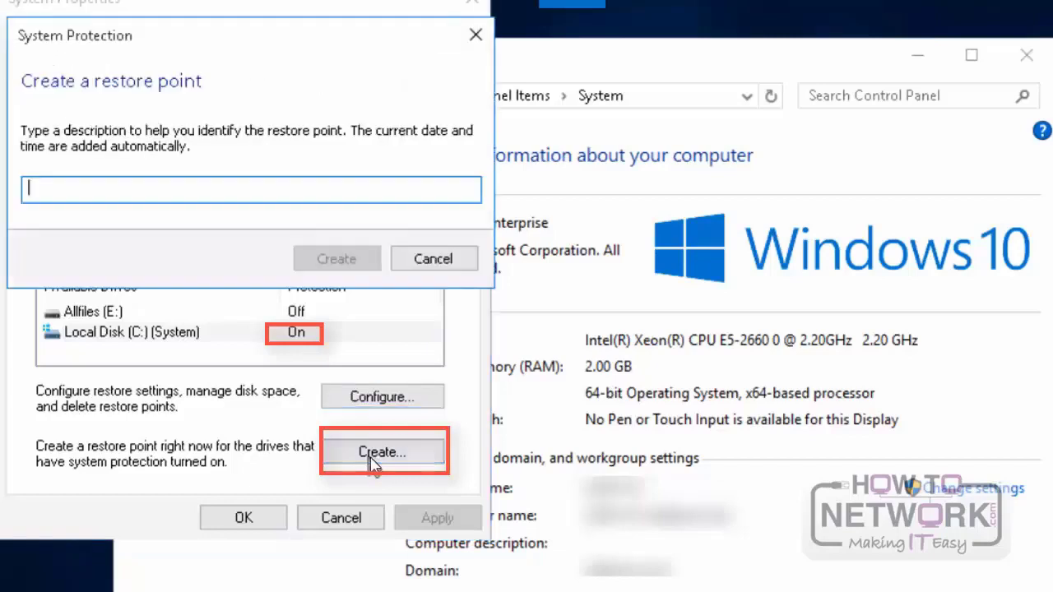
pyautogui.write('First point')
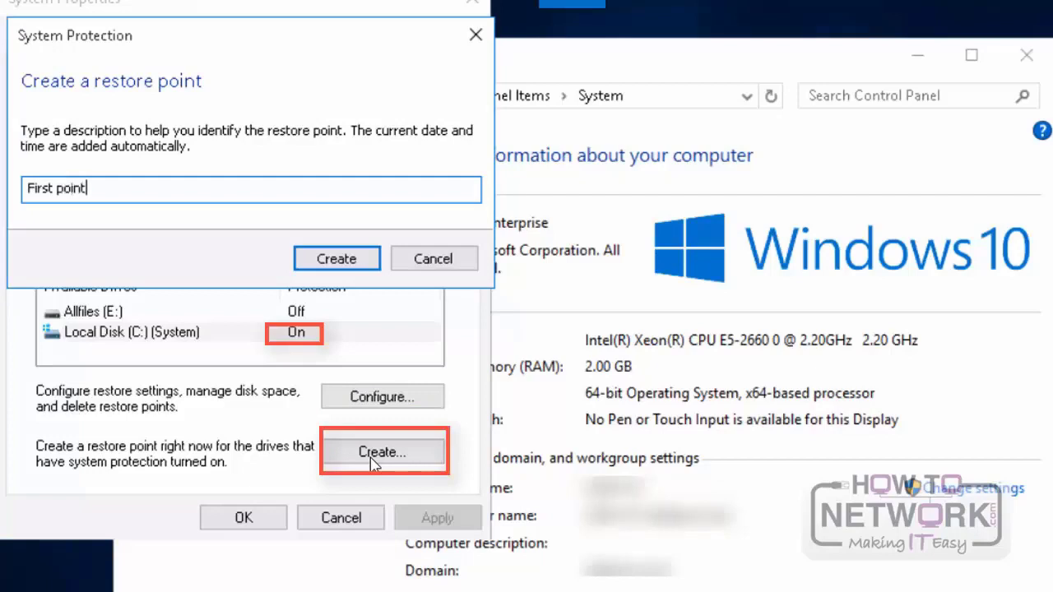
pyautogui.press('Return')
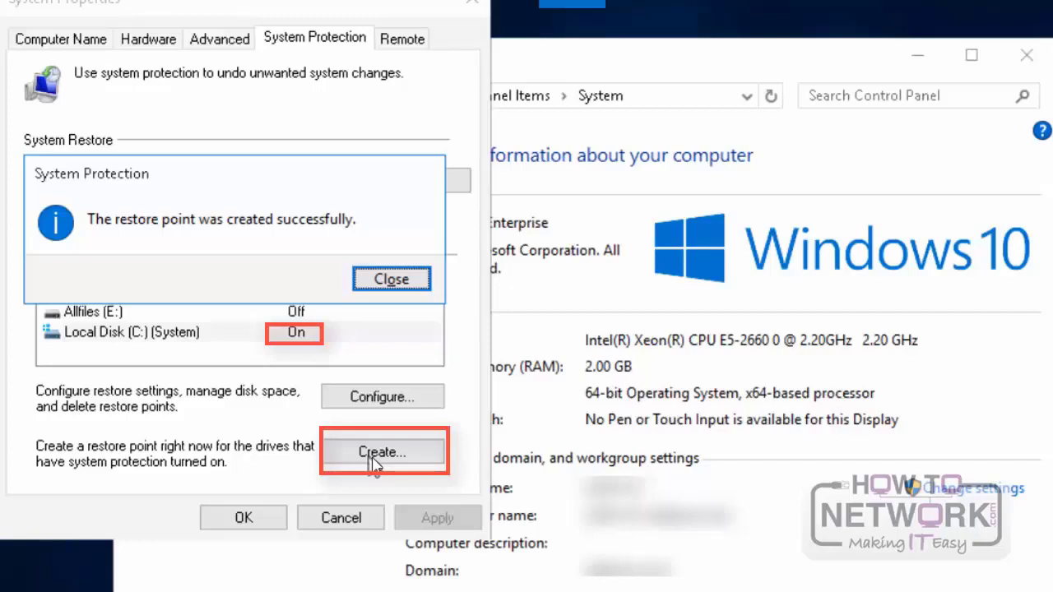
pyautogui.click(391, 278)
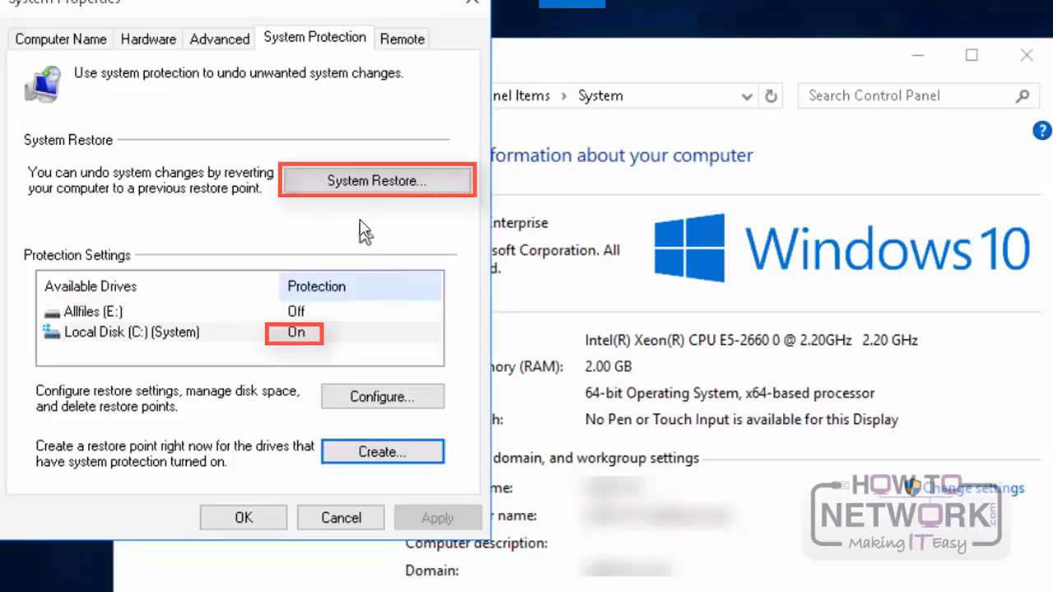
# Step: Start System Restore, select the "First point" restore point and scan it for affected programs
pyautogui.click(351, 183)
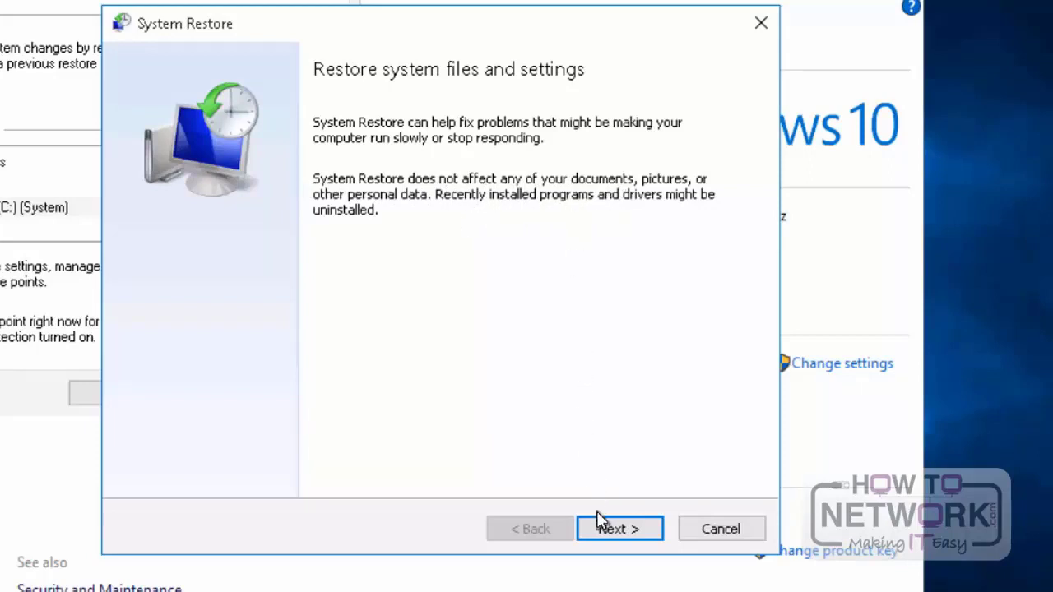
pyautogui.click(618, 529)
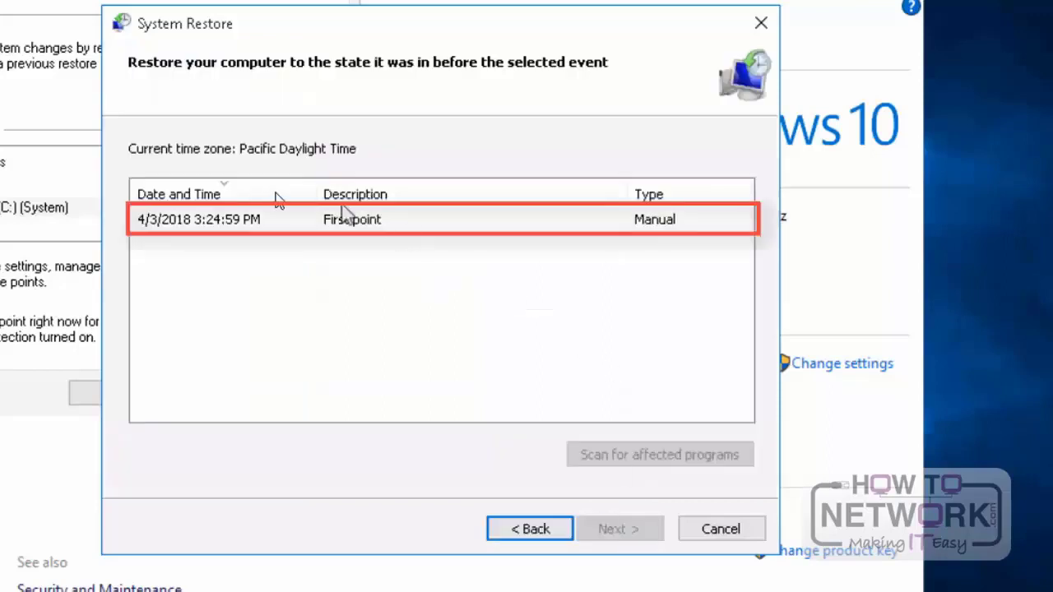
pyautogui.click(239, 227)
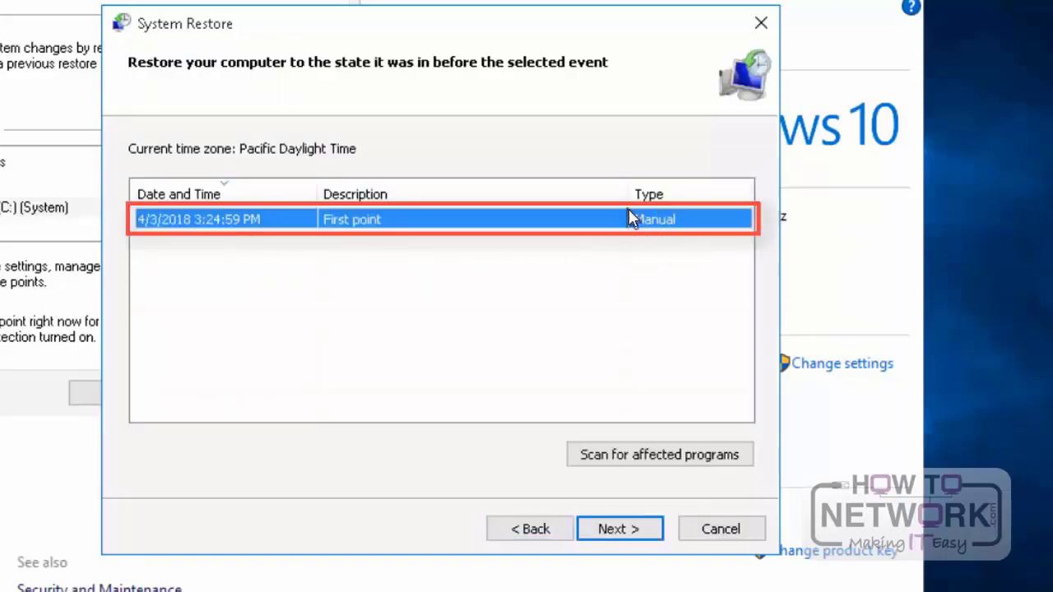
pyautogui.click(618, 459)
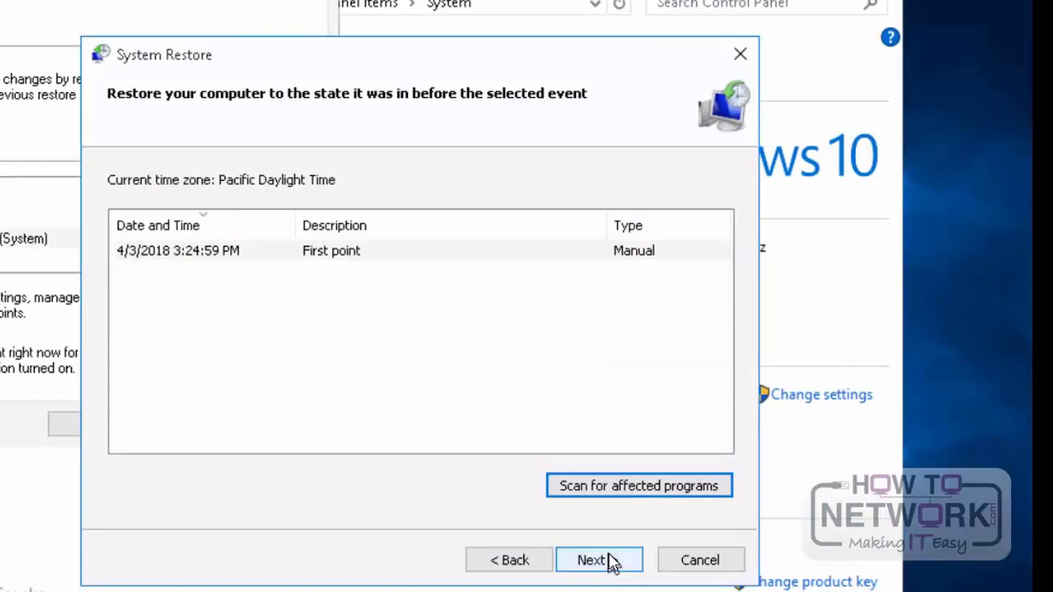
# Step: Restore the computer to the "First point" restore point and agree to the uninterruptible restore
pyautogui.click(607, 560)
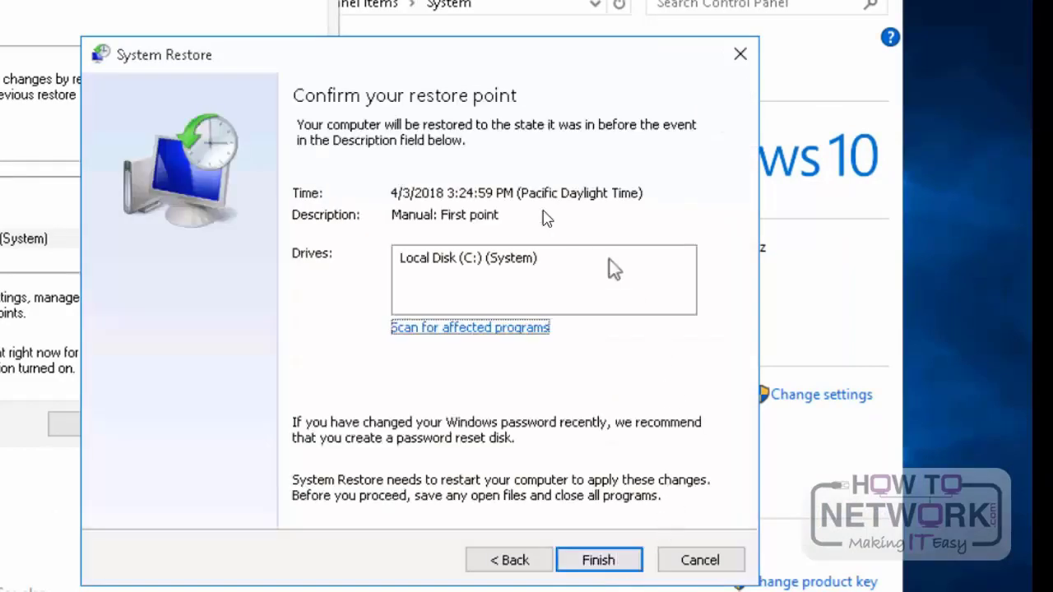
pyautogui.click(596, 566)
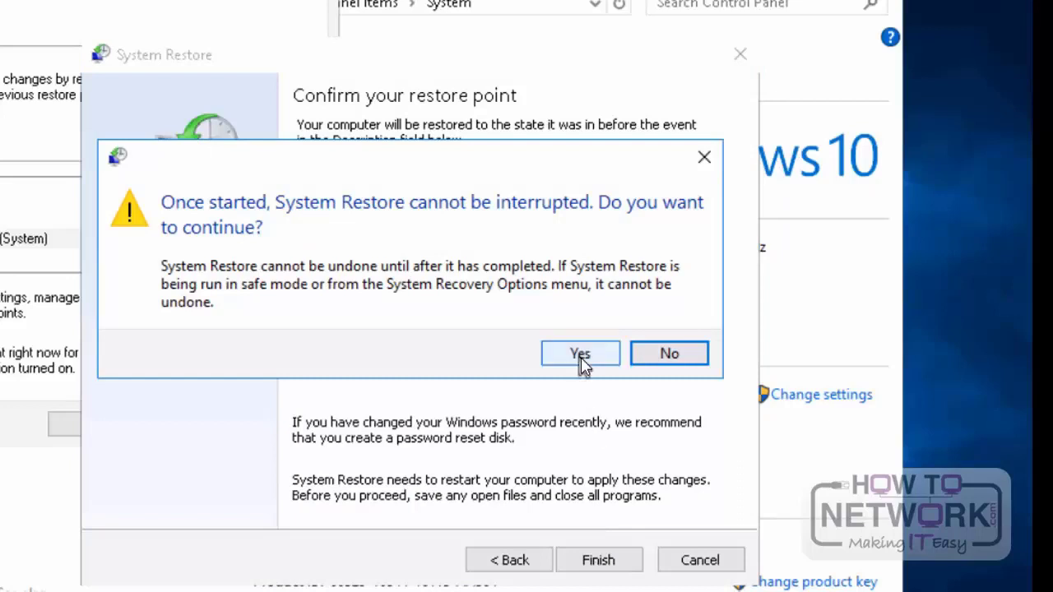
pyautogui.click(581, 356)
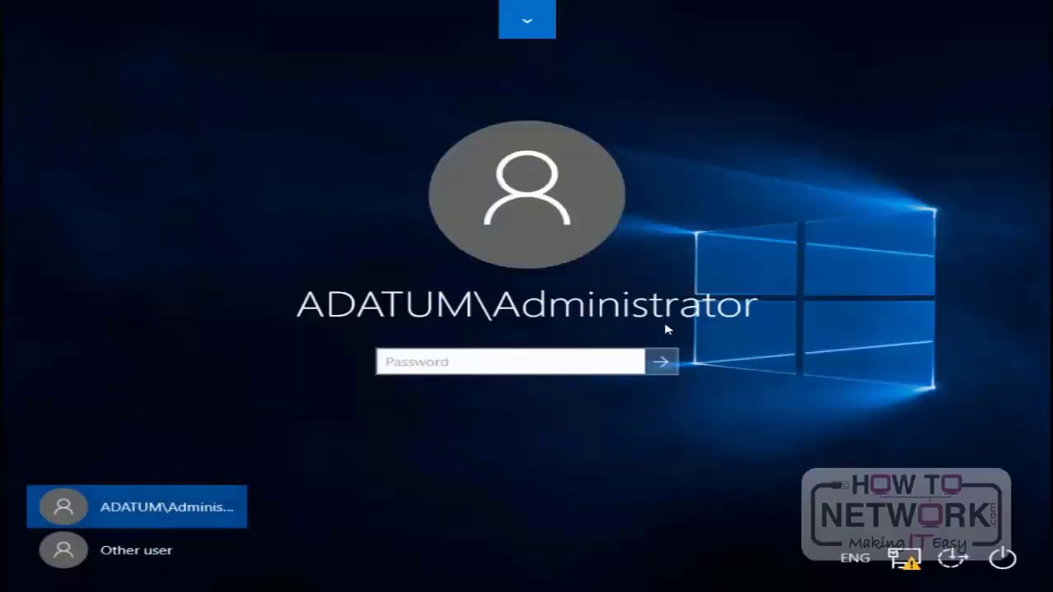
# Step: Sign in to the domain Administrator account with its password and dismiss the System Restore notice
pyautogui.write('Pa')
pyautogui.press('BackSpace')
pyautogui.write('P')
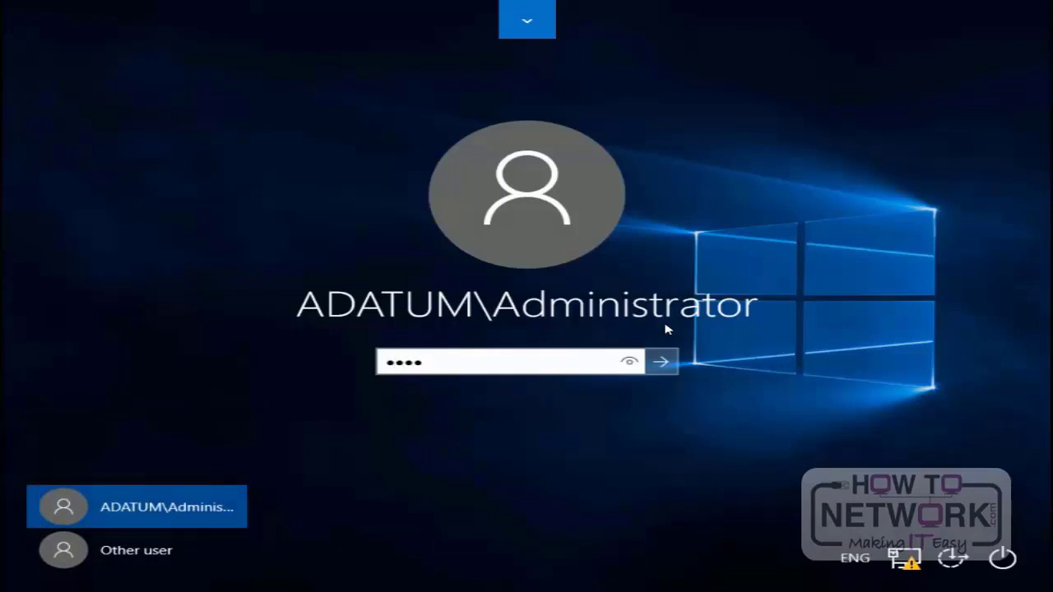
pyautogui.press('Return')
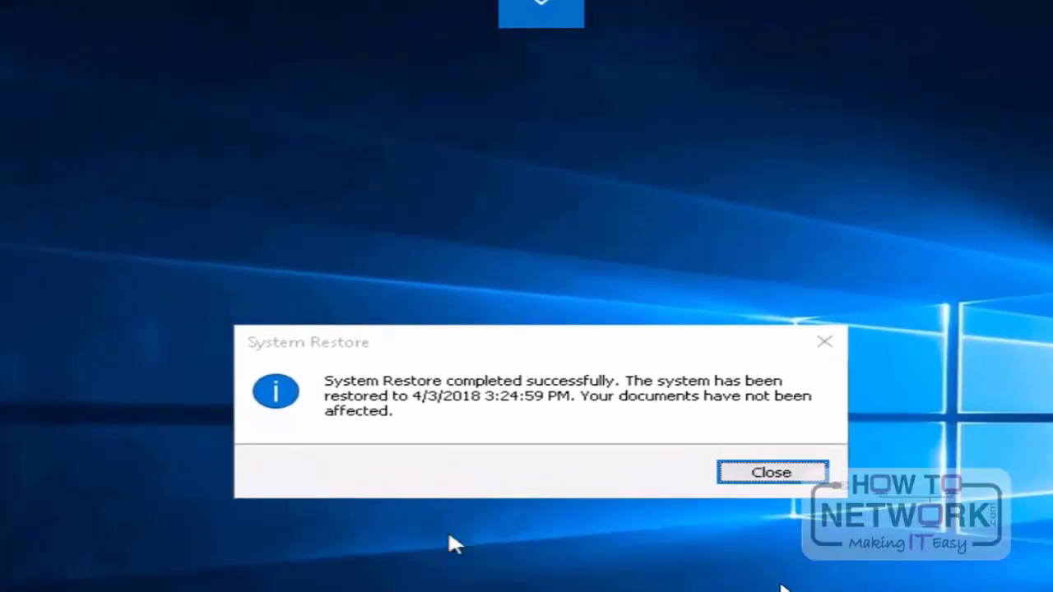
pyautogui.click(776, 476)
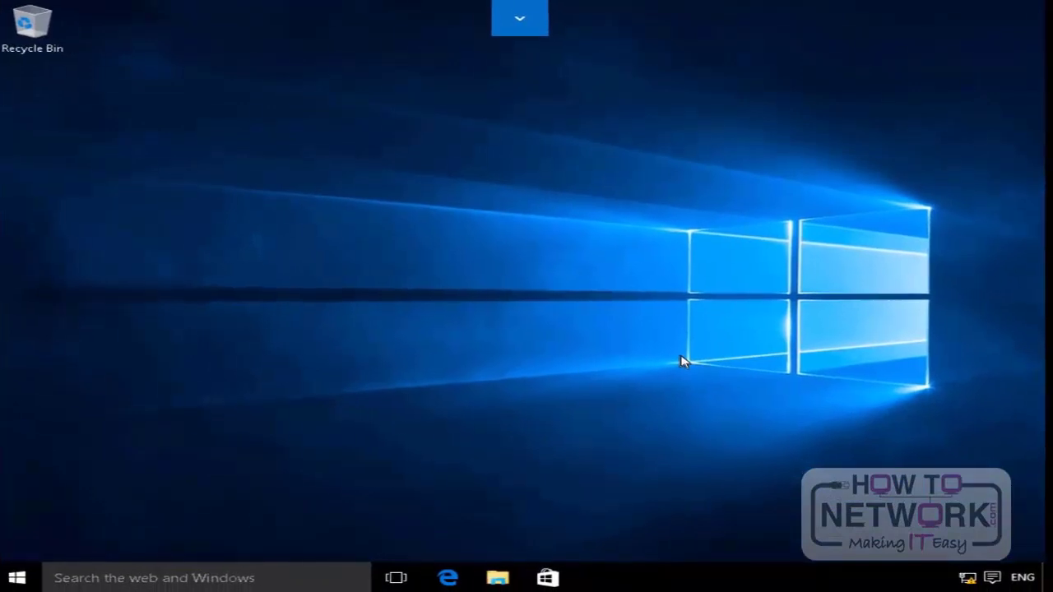
# Step: Search Windows for "change adva", open the advanced startup options and restart the PC into Advanced startup
pyautogui.click(192, 579)
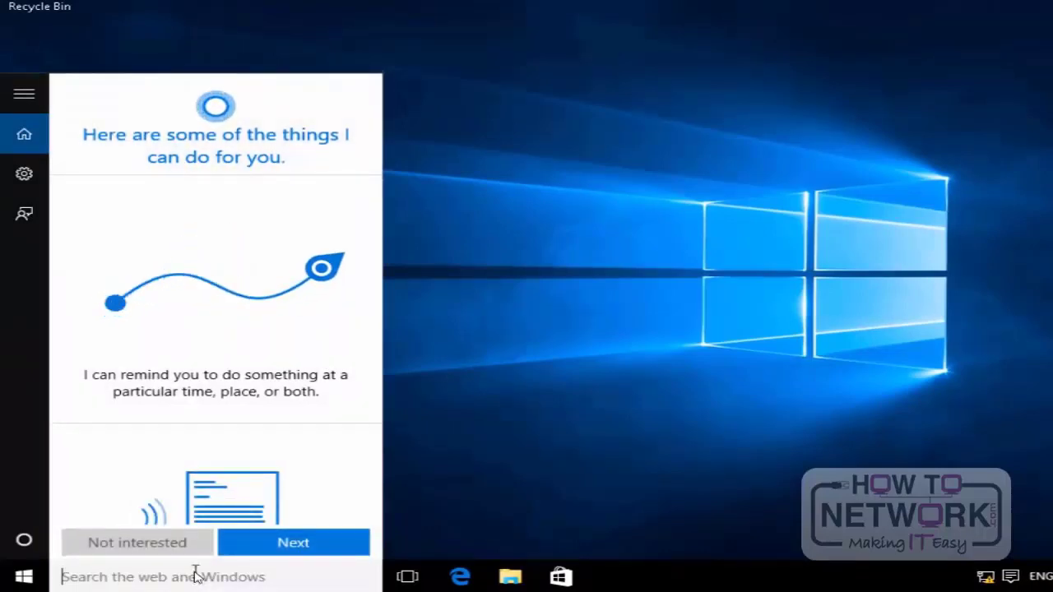
pyautogui.write('change ')
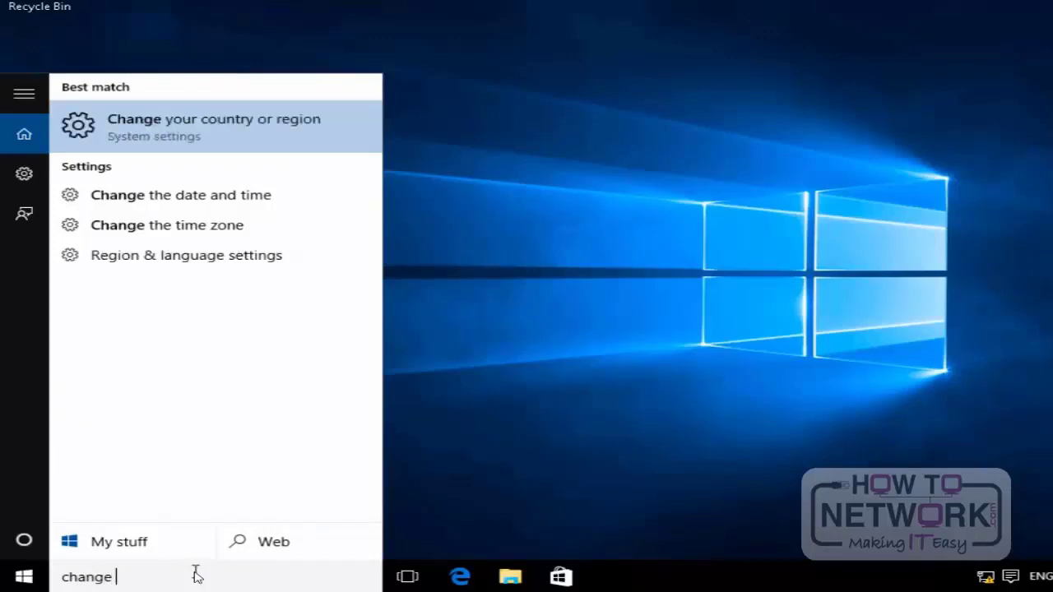
pyautogui.write('adva')
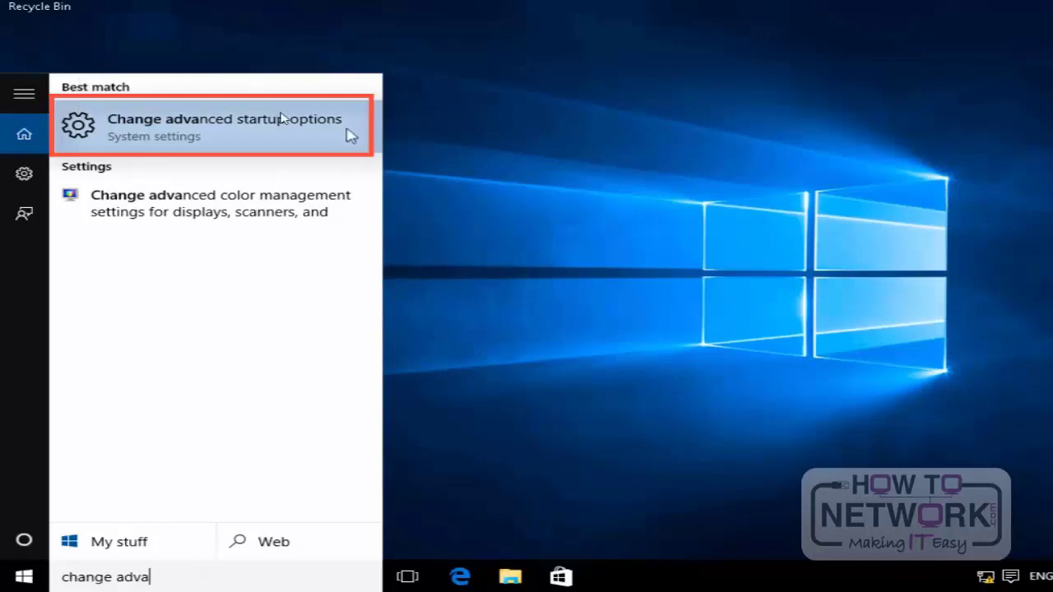
pyautogui.click(220, 135)
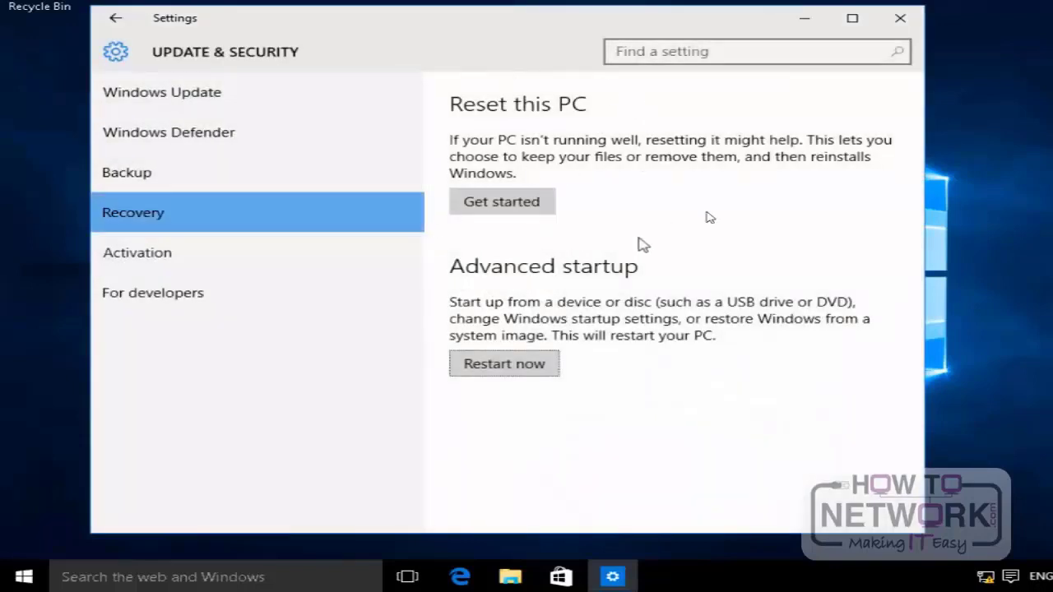
pyautogui.click(662, 59)
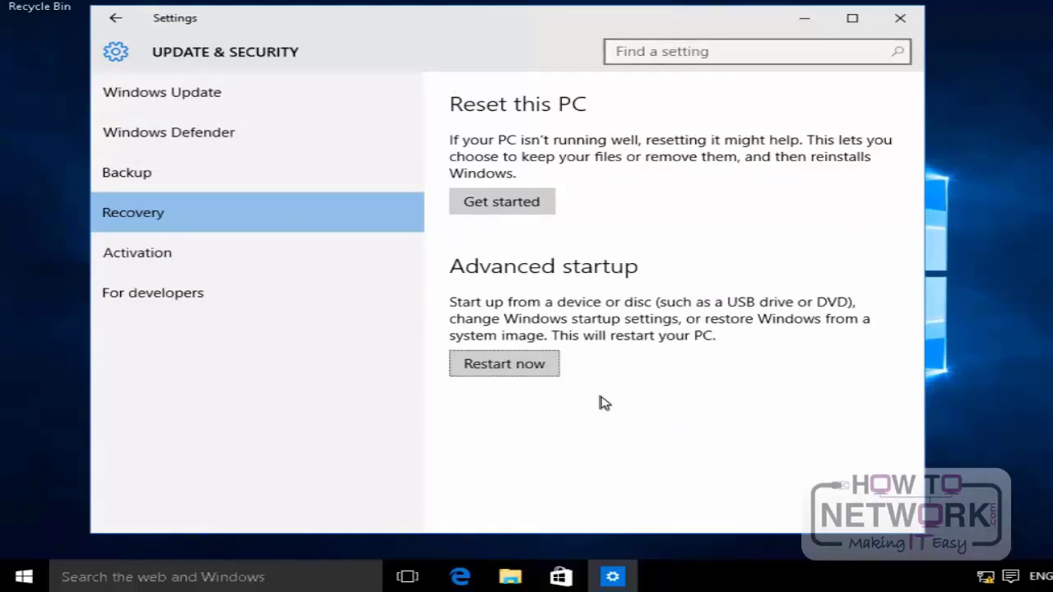
pyautogui.click(504, 364)
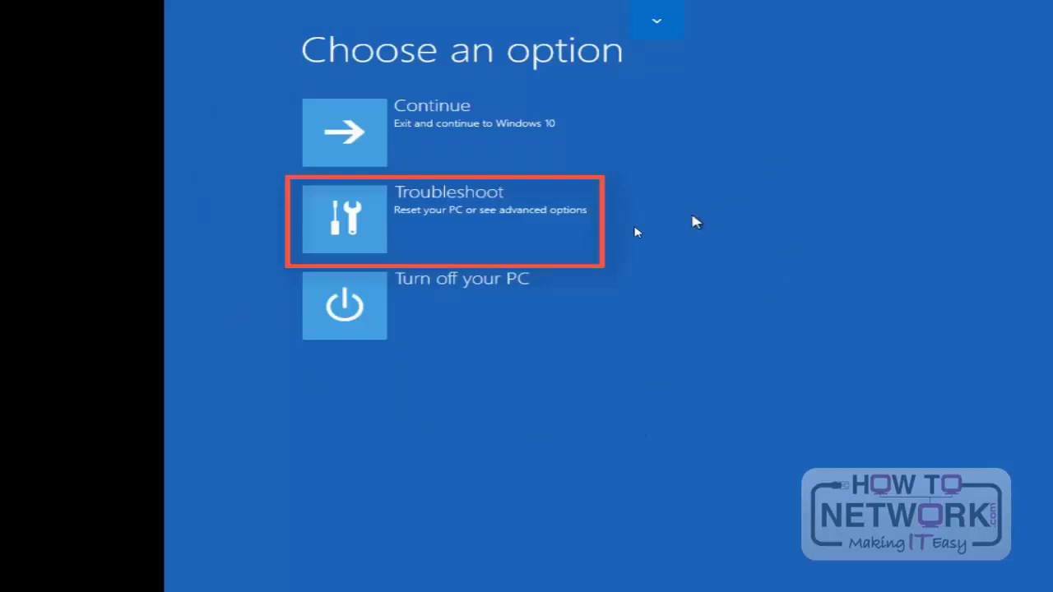
# Step: Open Startup Settings from the advanced troubleshooting options and boot with Enable Safe Mode
pyautogui.click(354, 232)
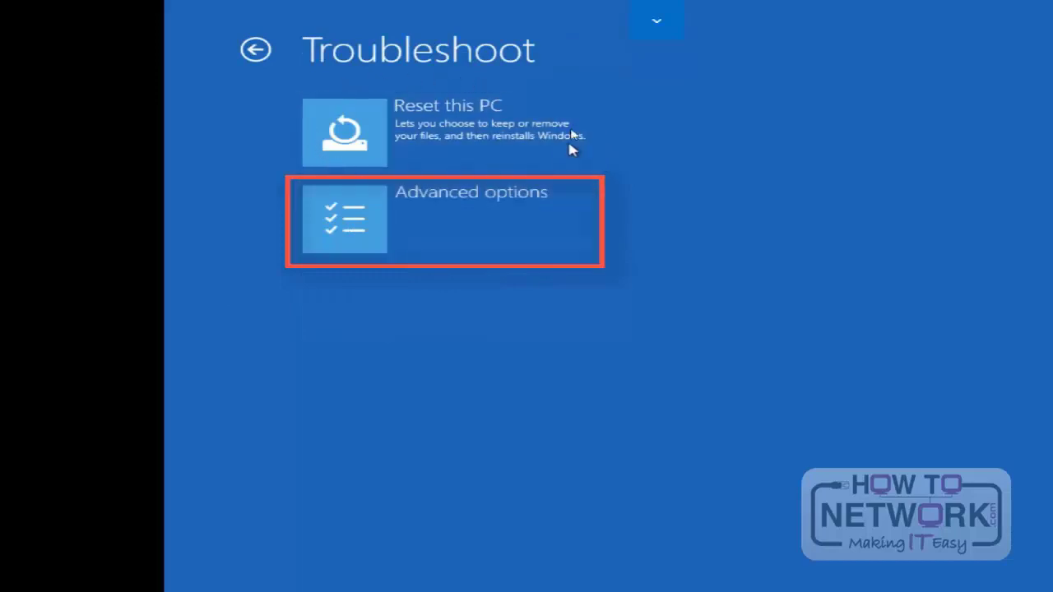
pyautogui.click(445, 220)
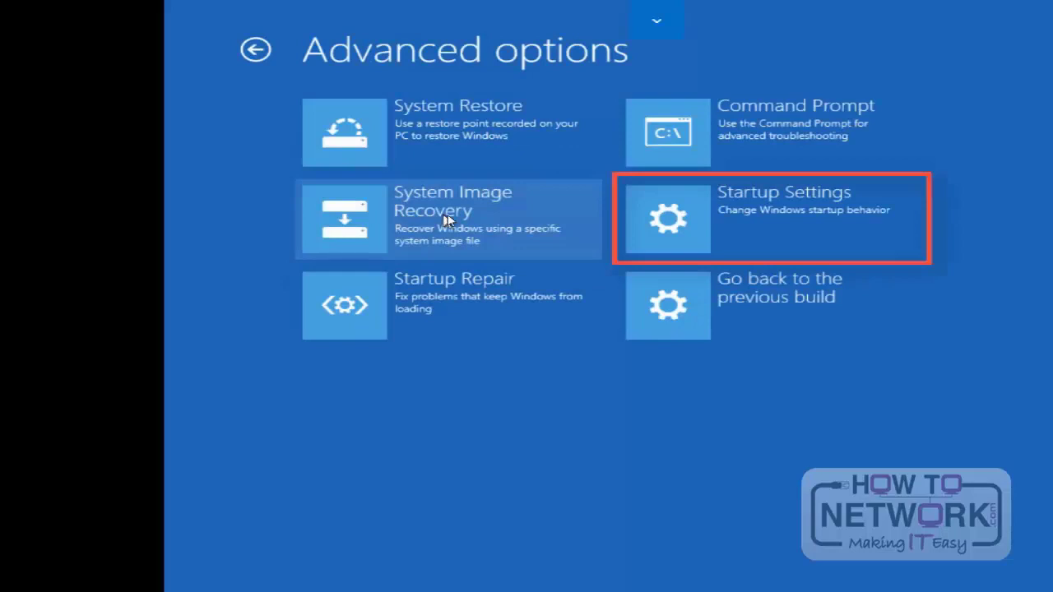
pyautogui.click(737, 212)
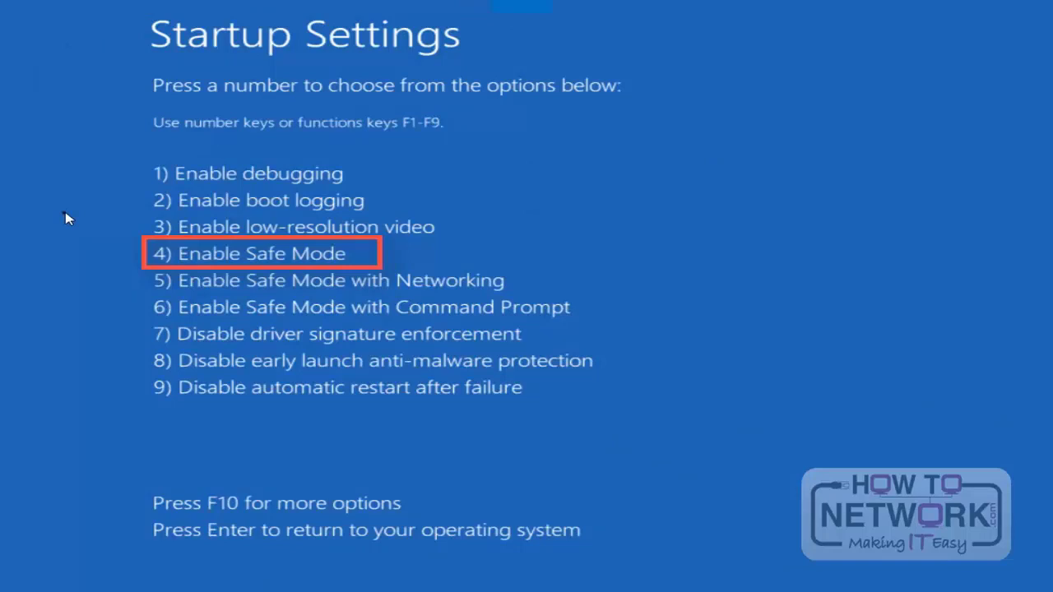
pyautogui.press('4')
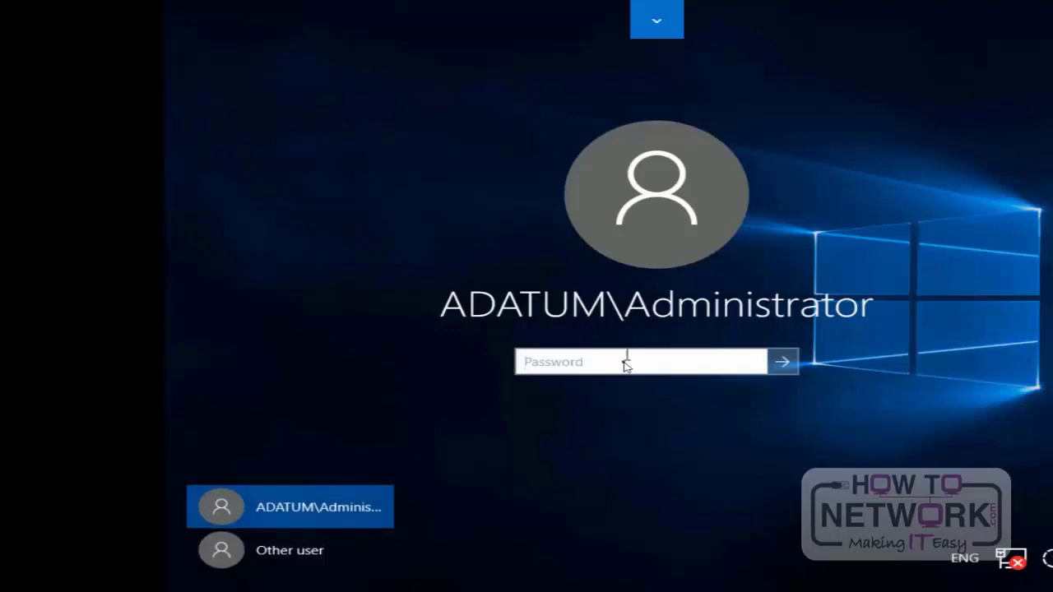
# Step: Sign in to the Administrator account in Safe Mode with its password and open the Start menu
pyautogui.write('Pa$$w0rd')
pyautogui.press('Return')
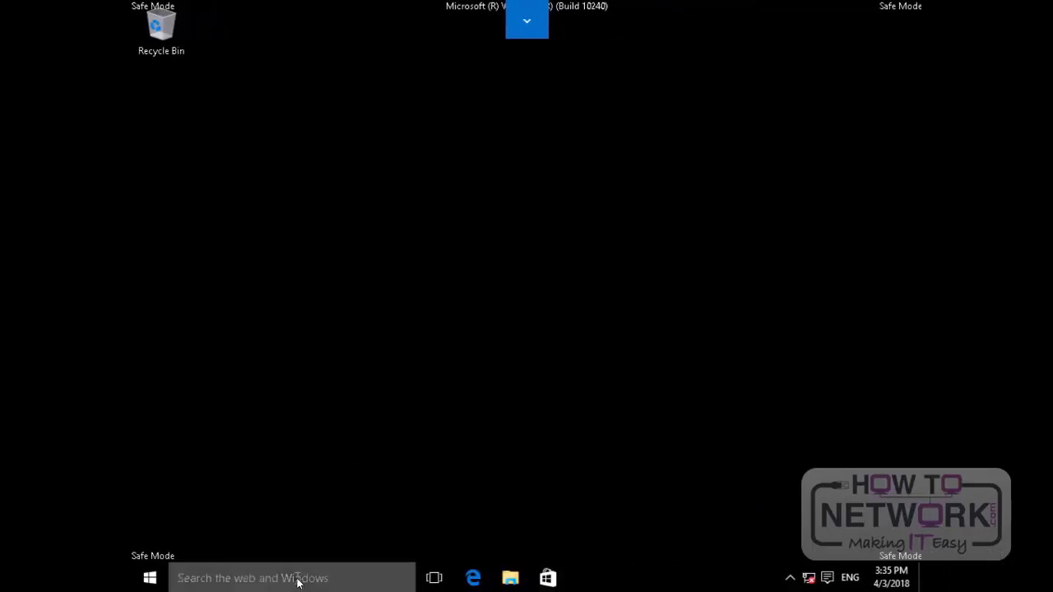
pyautogui.click(149, 579)
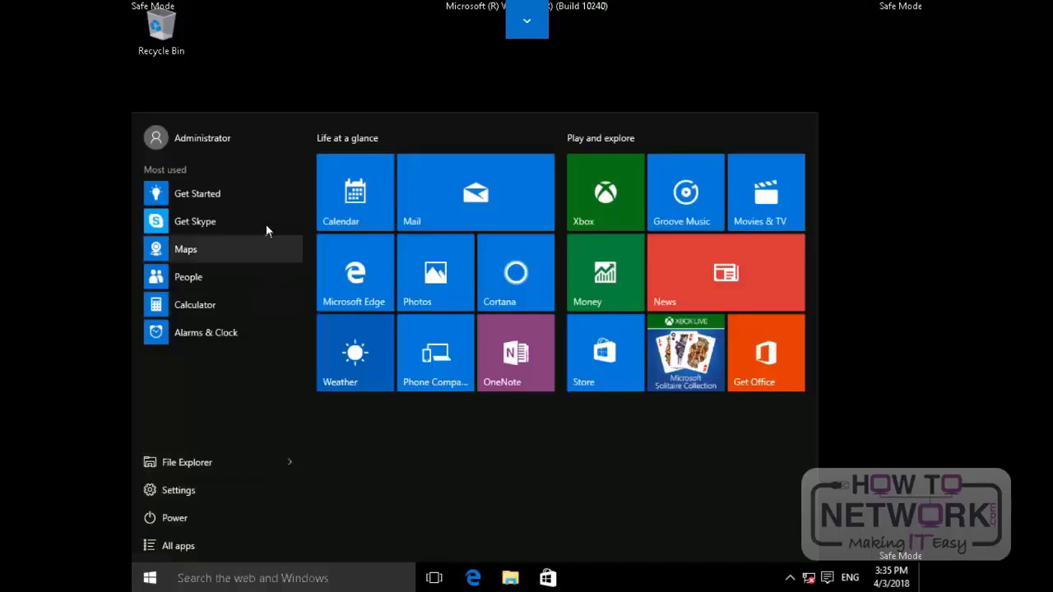
# Step: Restart the PC out of Safe Mode and sign in to the domain Administrator account with its password
pyautogui.click(180, 521)
pyautogui.click(214, 491)
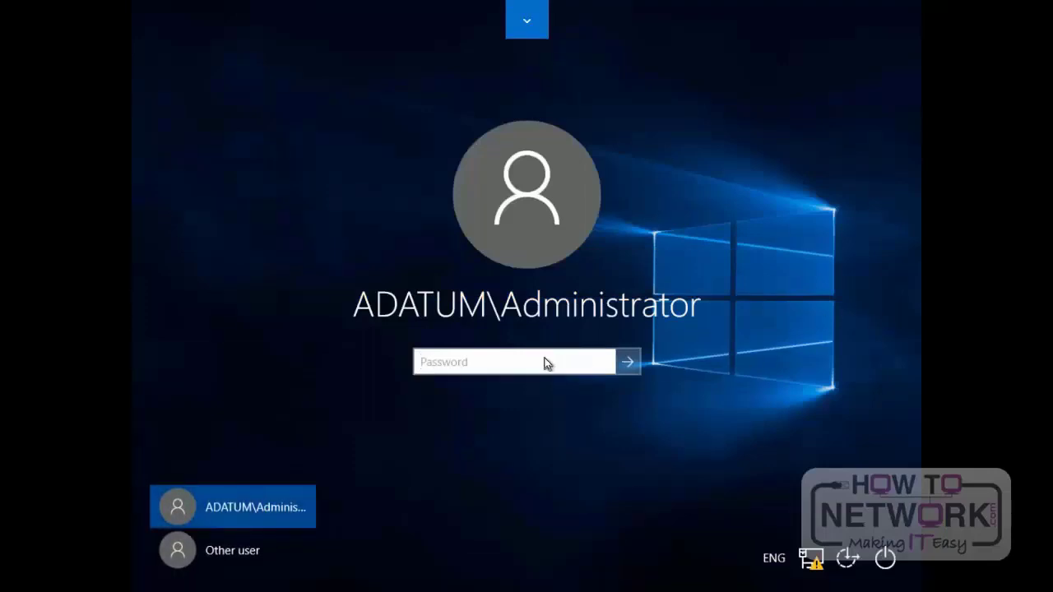
pyautogui.write('Pa$$w0')
pyautogui.press('Return')
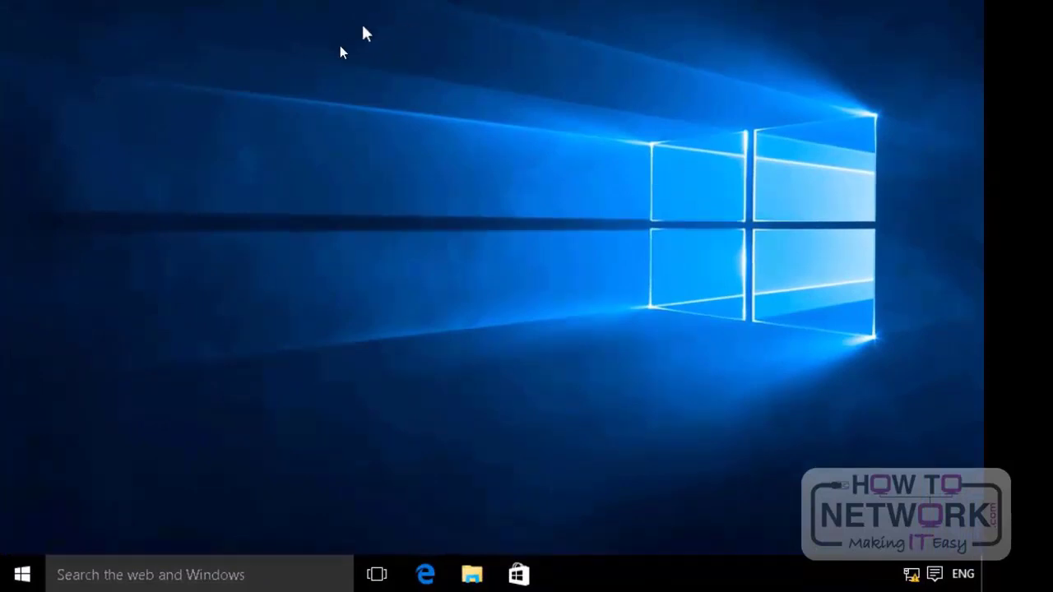
# Step: Search Windows for "recove", try creating a recovery drive with system files backed up, and cancel at the USB flash drive page
pyautogui.click(206, 575)
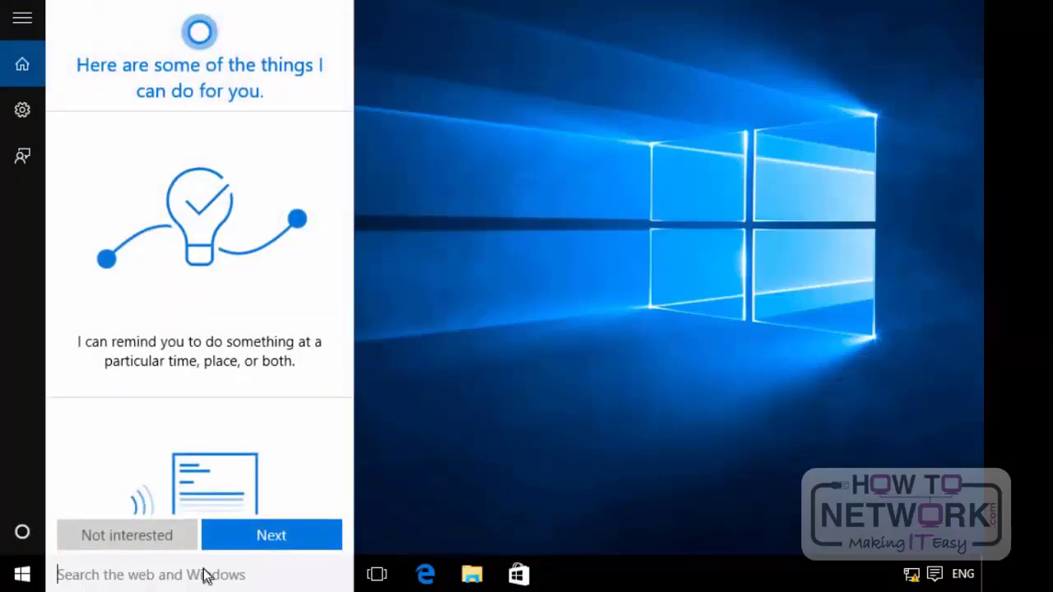
pyautogui.write('recove')
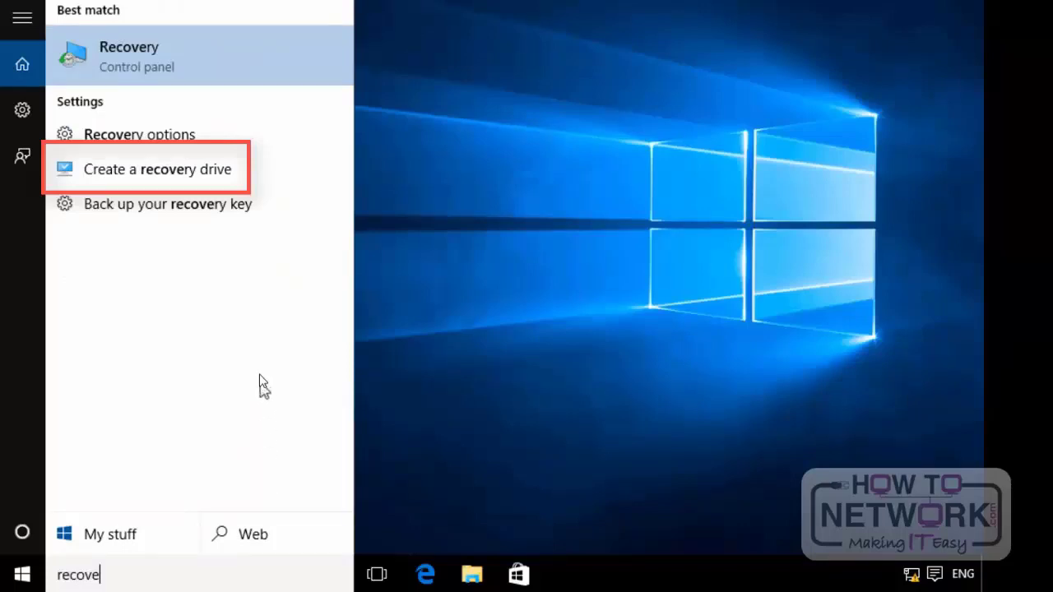
pyautogui.click(212, 178)
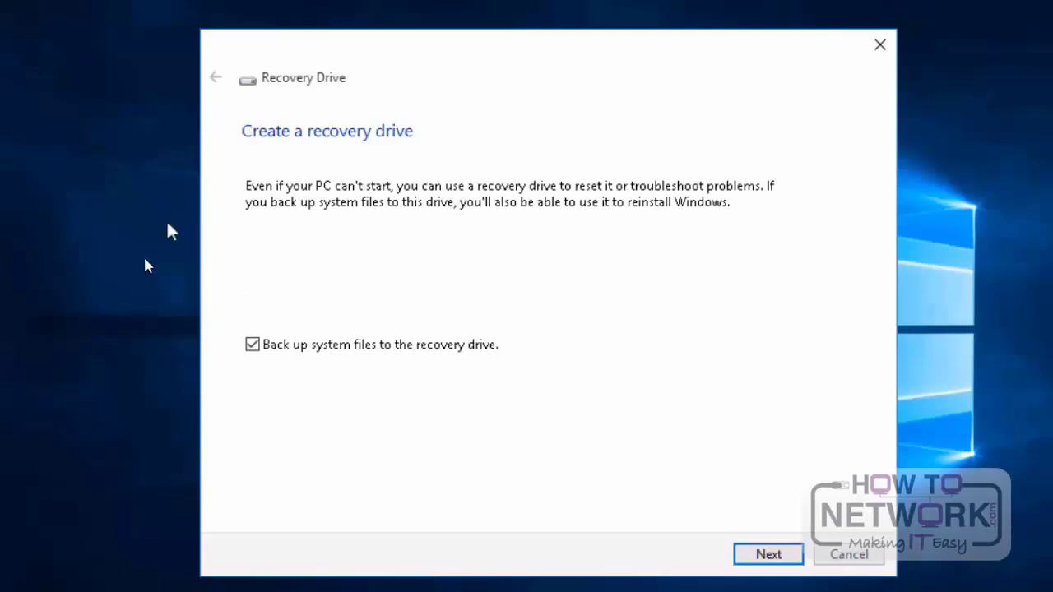
pyautogui.click(762, 558)
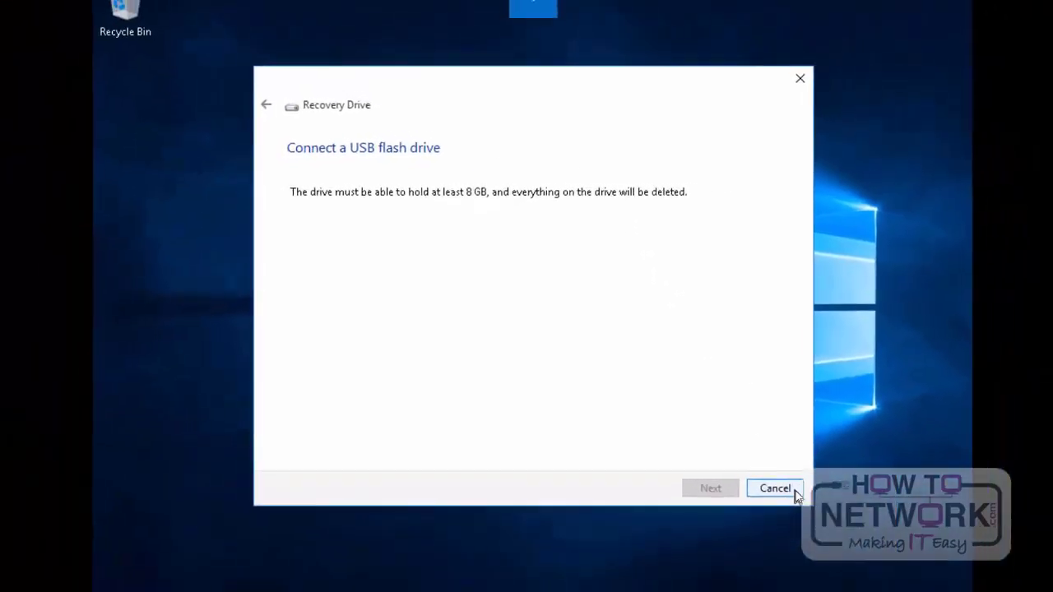
pyautogui.click(774, 488)
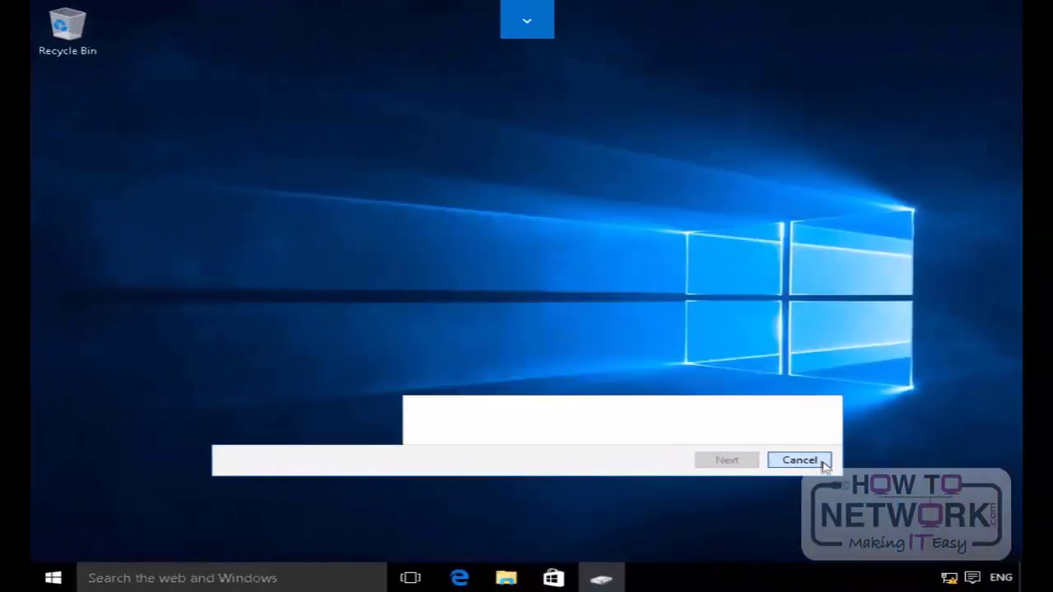
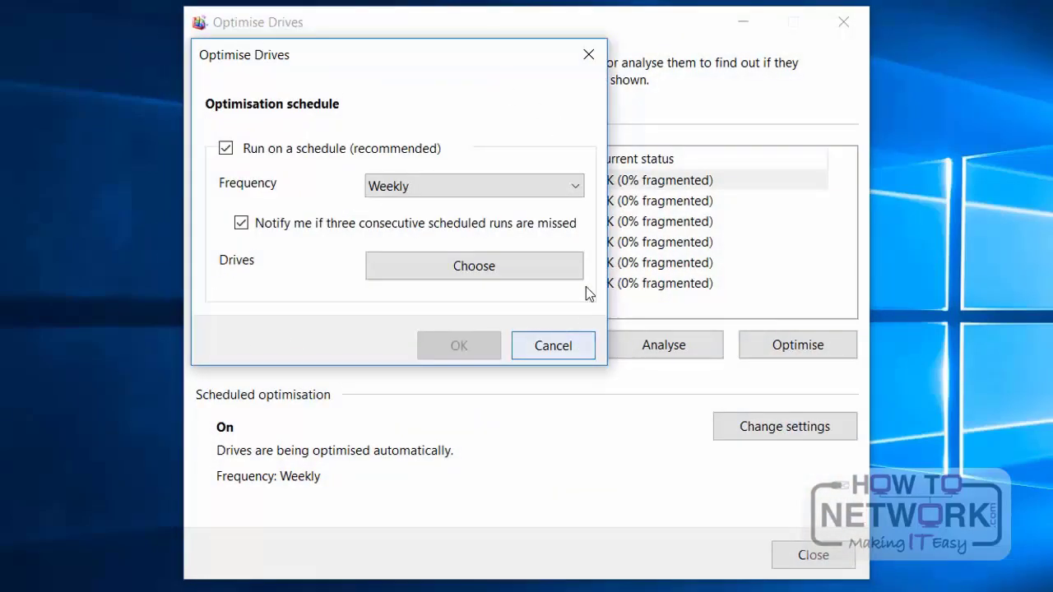
# Step: Review the optimisation schedule's frequency choices and the drives it covers, then cancel the schedule settings
pyautogui.click(575, 186)
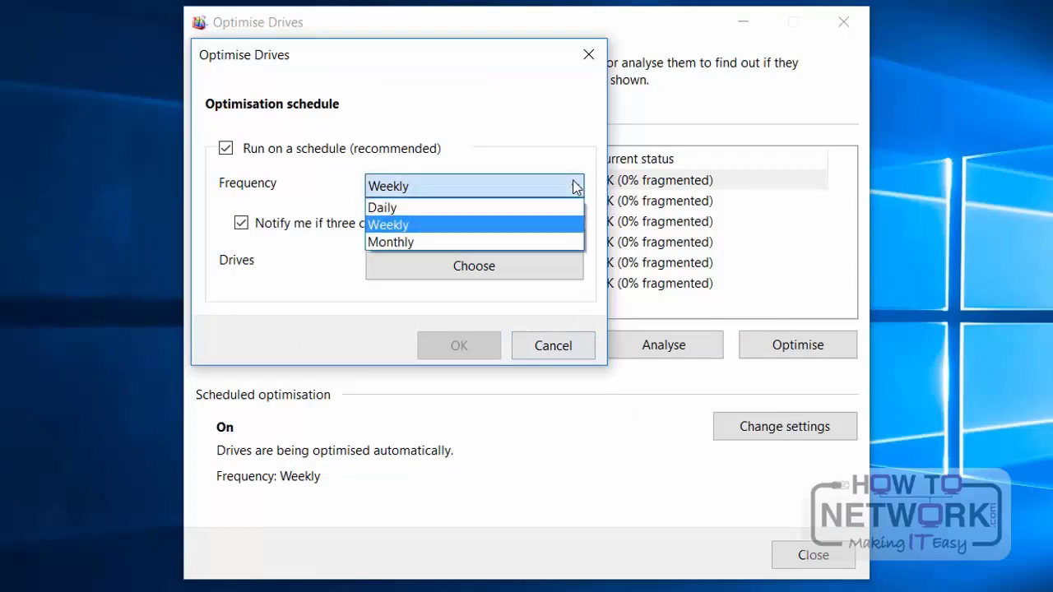
pyautogui.click(461, 208)
pyautogui.click(473, 195)
pyautogui.click(423, 227)
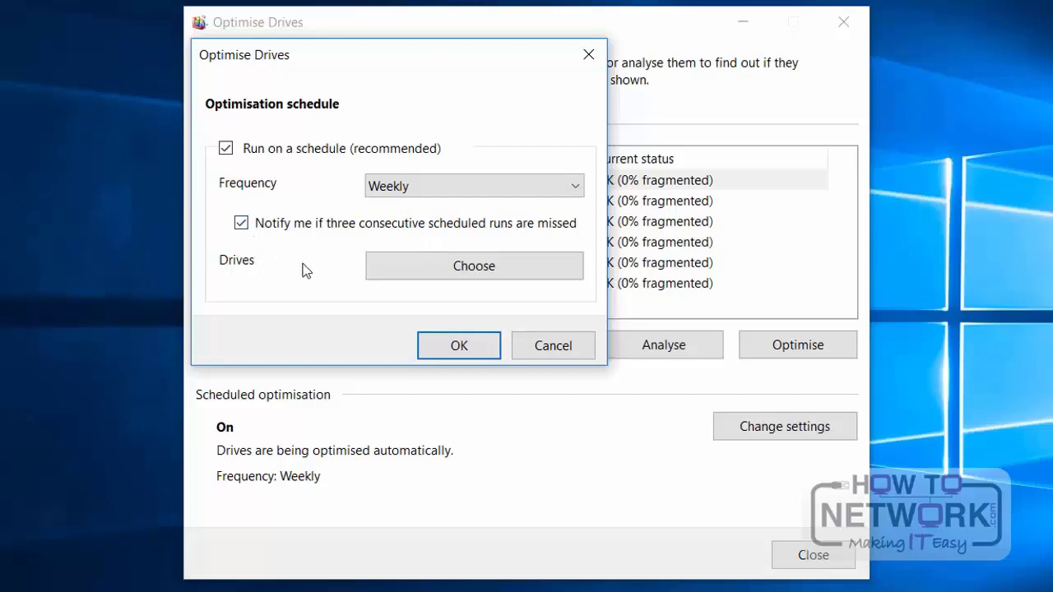
pyautogui.click(508, 275)
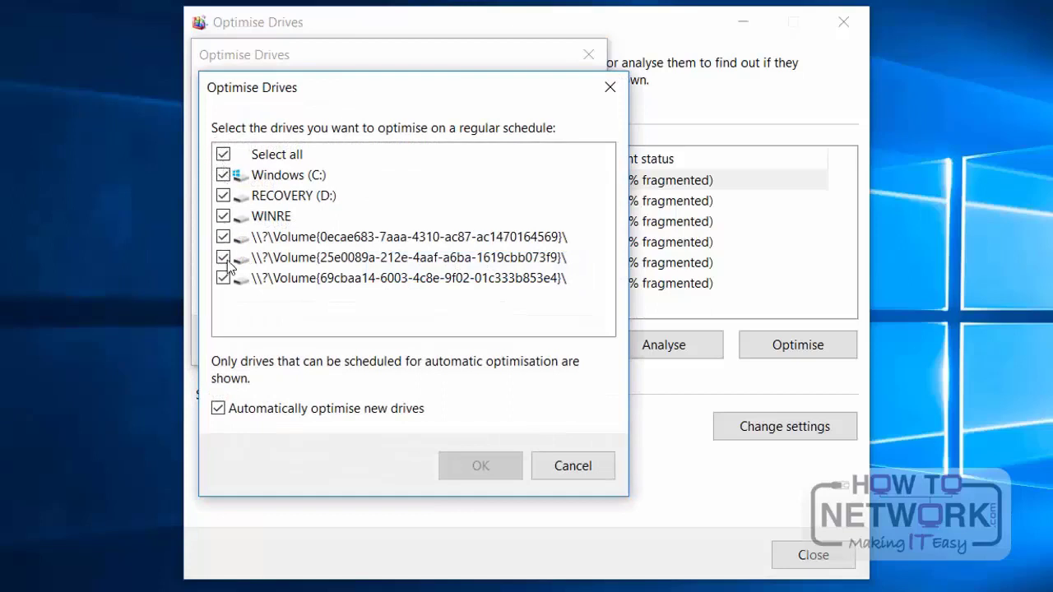
pyautogui.click(571, 466)
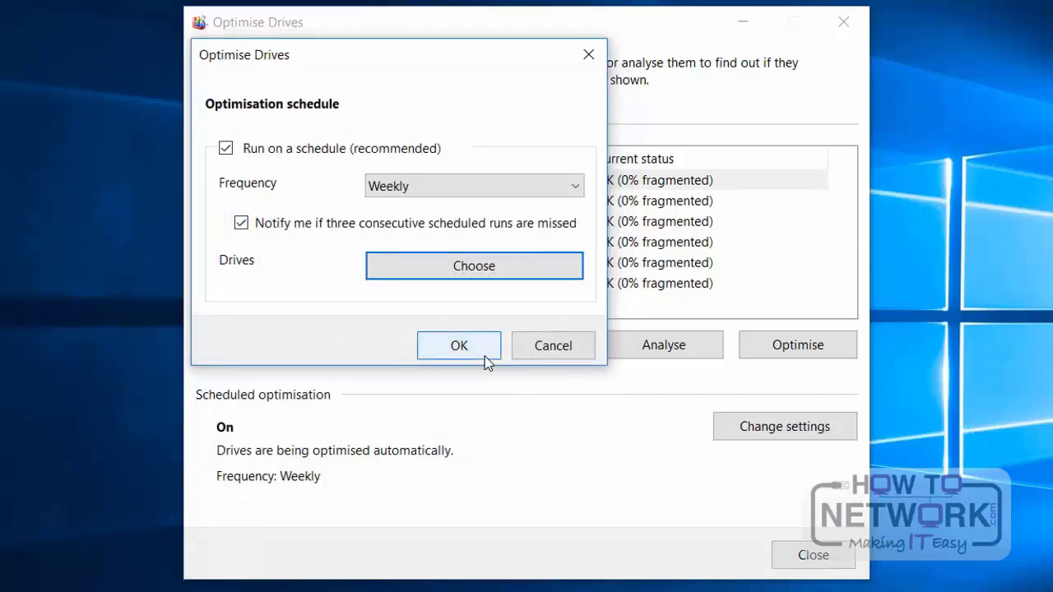
pyautogui.click(527, 348)
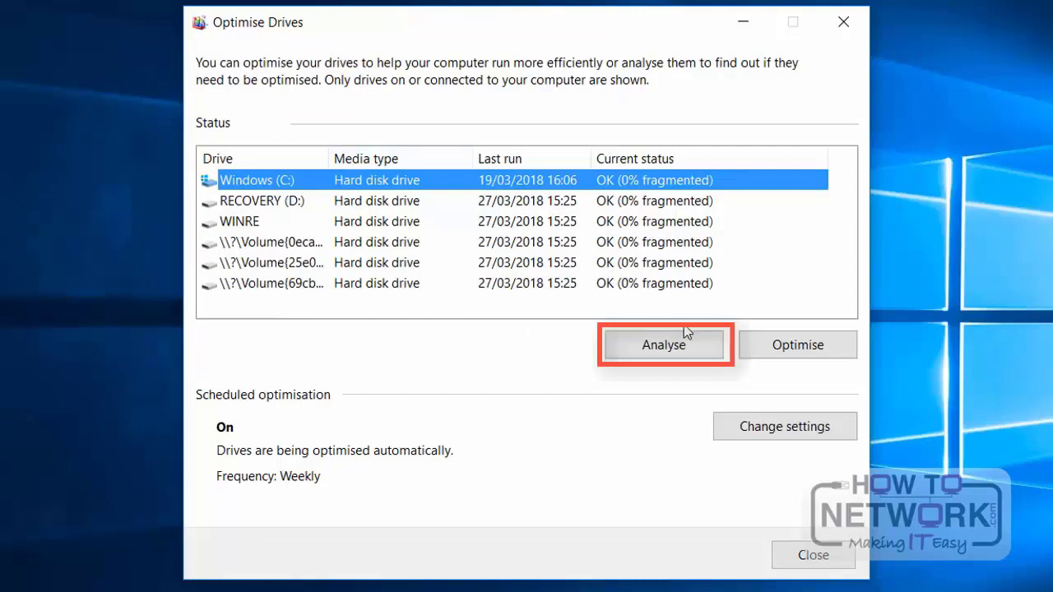
# Step: Analyse and optimise the Windows (C:) drive
pyautogui.click(668, 345)
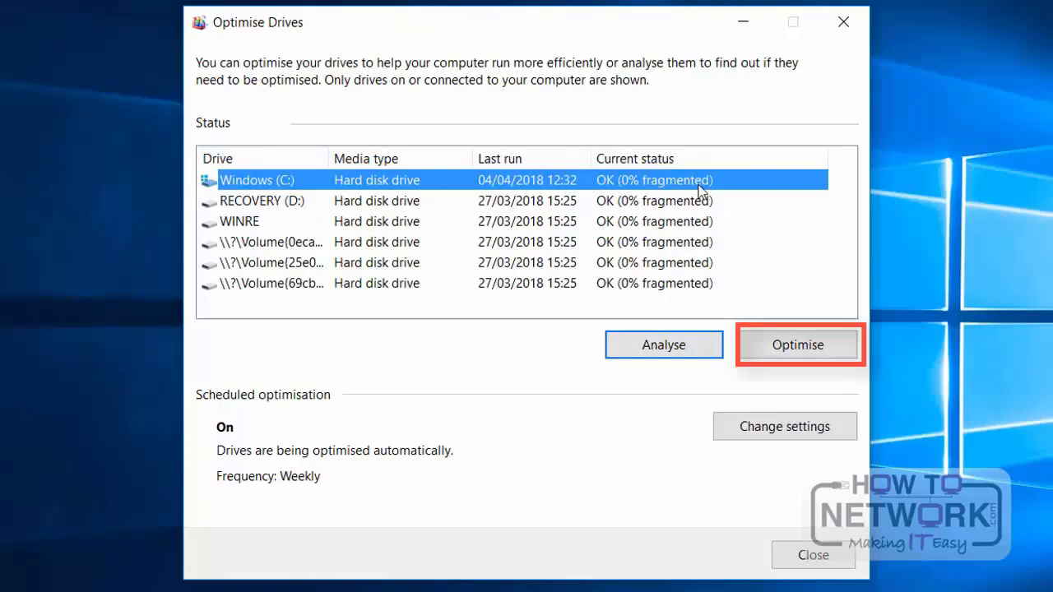
pyautogui.click(787, 358)
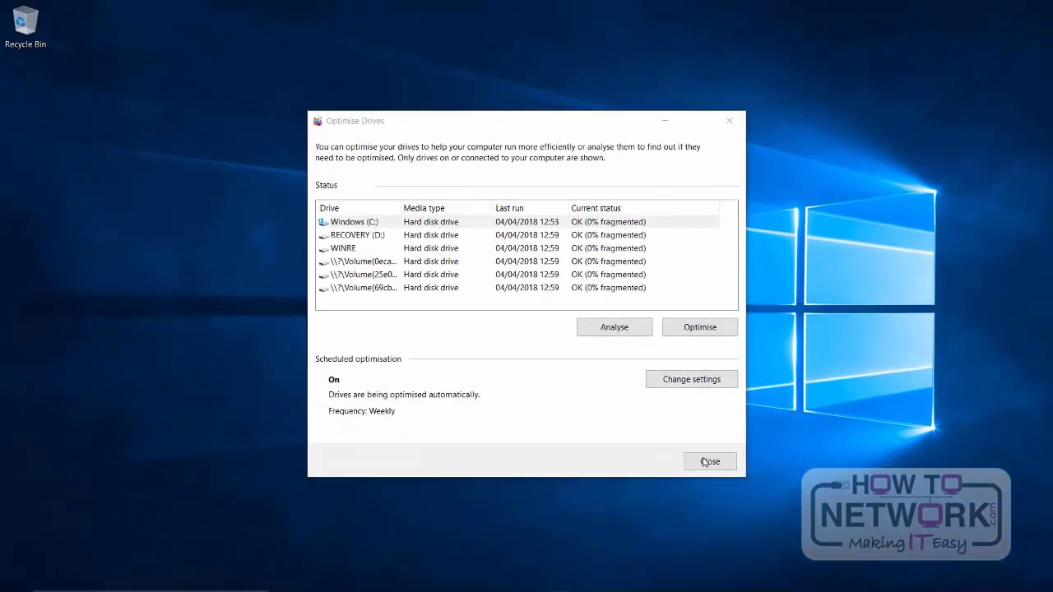
pyautogui.click(705, 462)
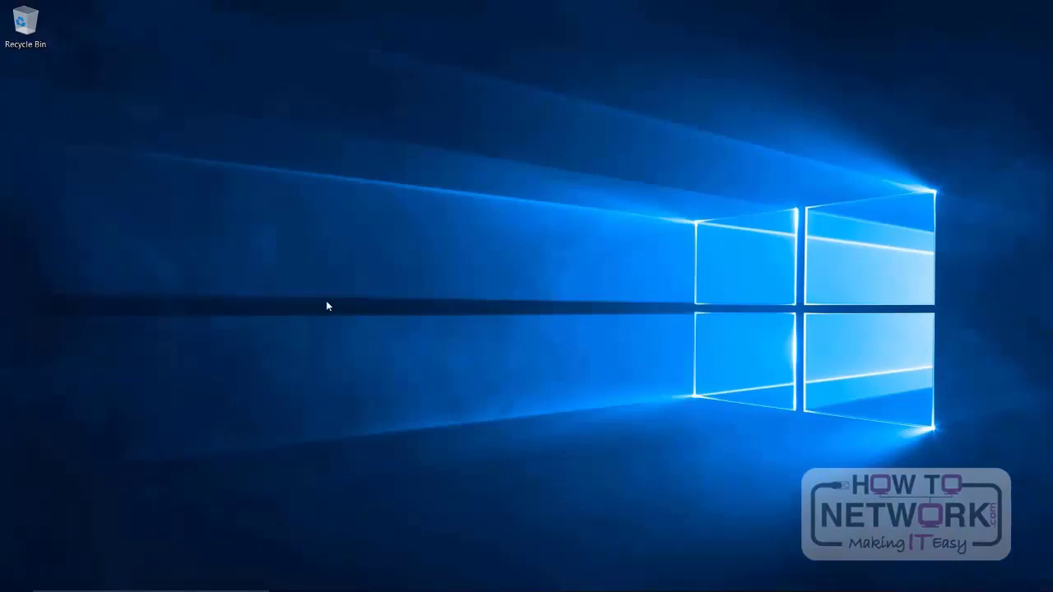
# Step: Search Windows for "clean", open Disk Clean-up and scan the Windows (C:) drive
pyautogui.moveTo(149, 587)
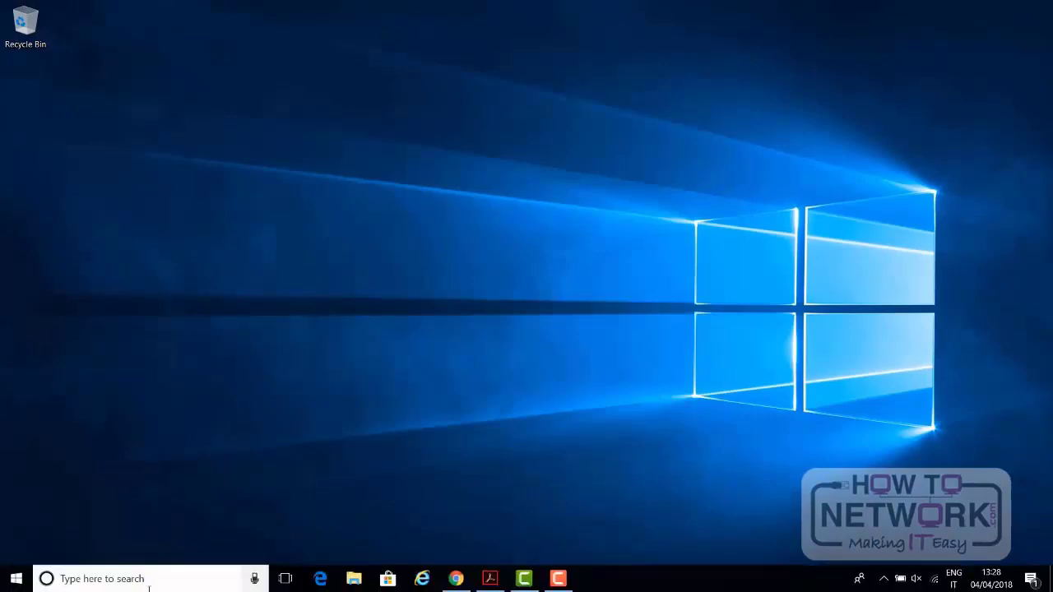
pyautogui.click(149, 585)
pyautogui.write('cl')
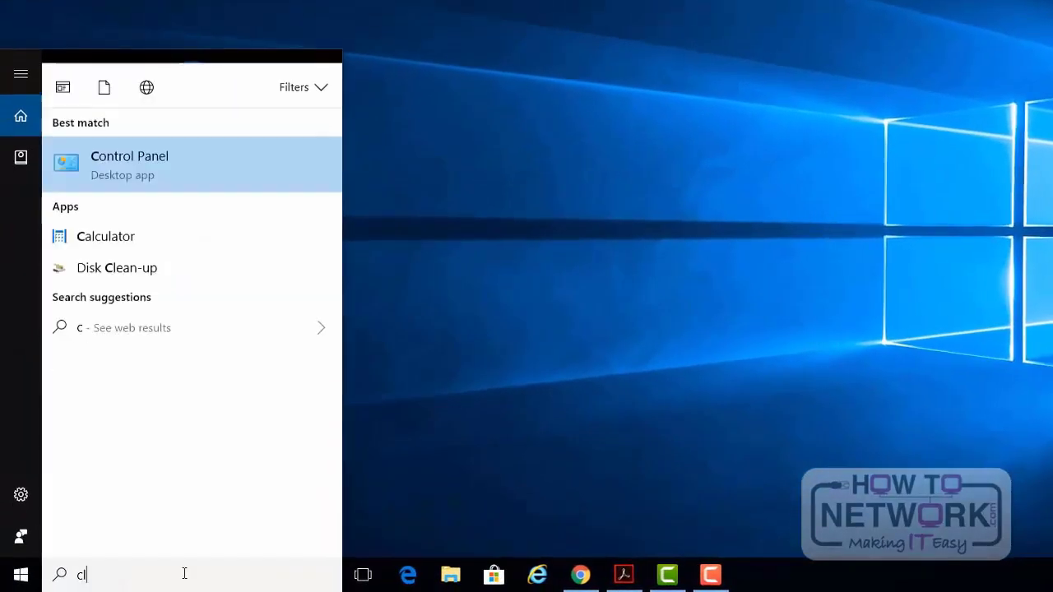
pyautogui.write('ean')
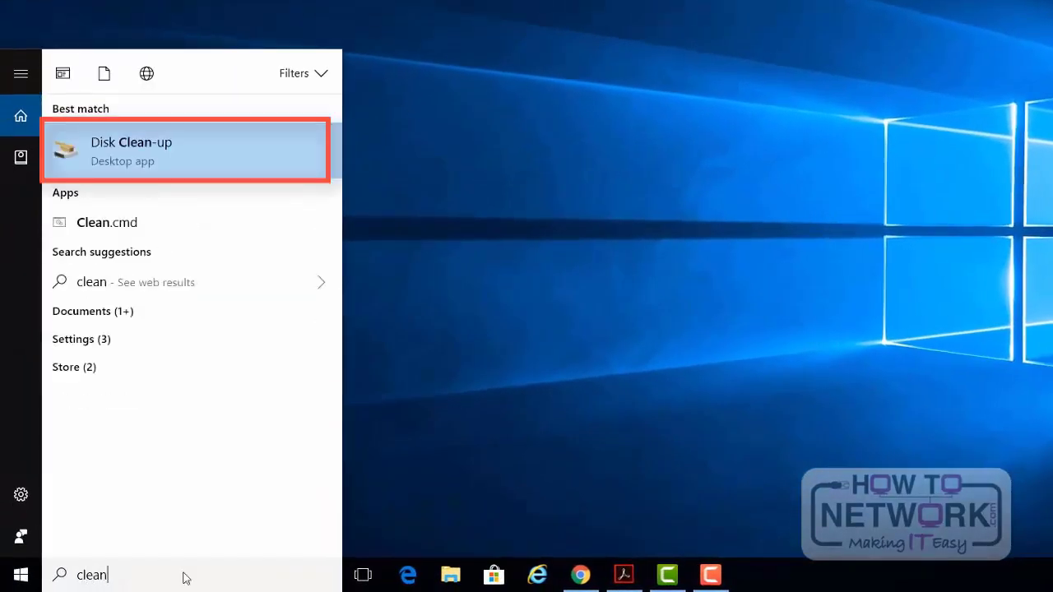
pyautogui.click(136, 147)
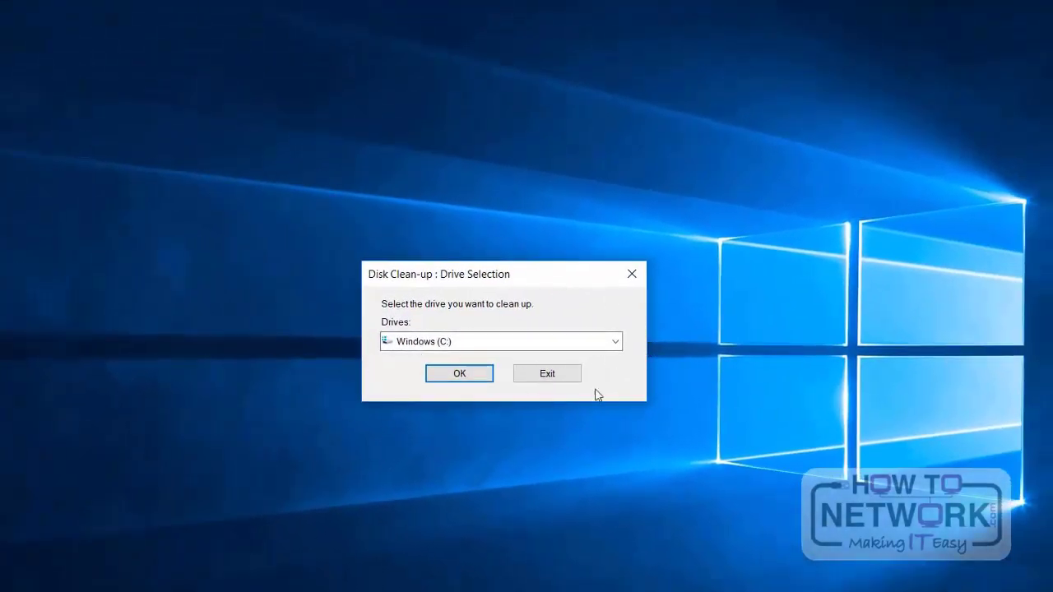
pyautogui.click(617, 342)
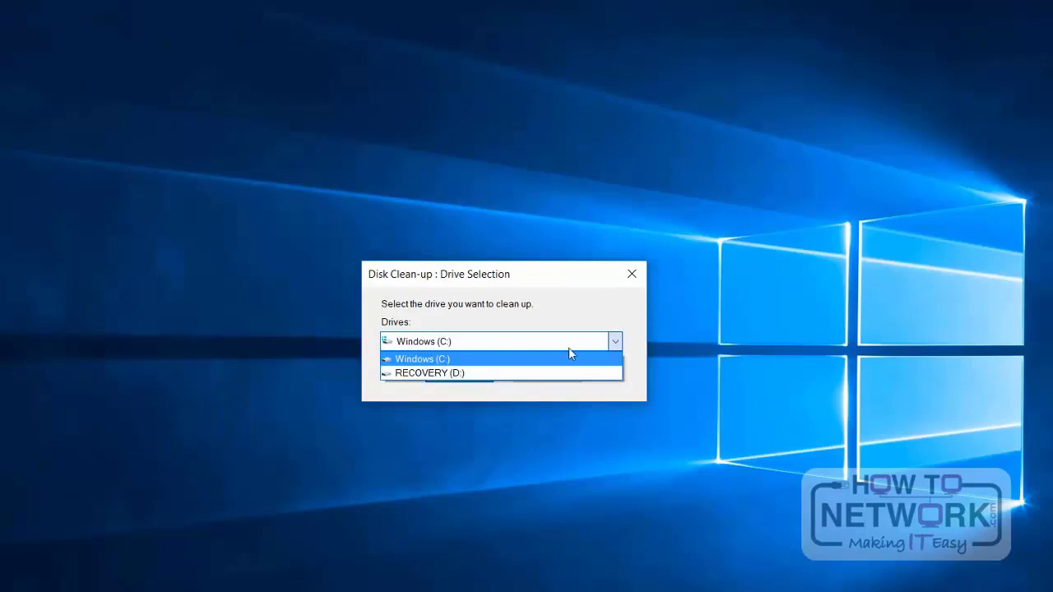
pyautogui.click(458, 367)
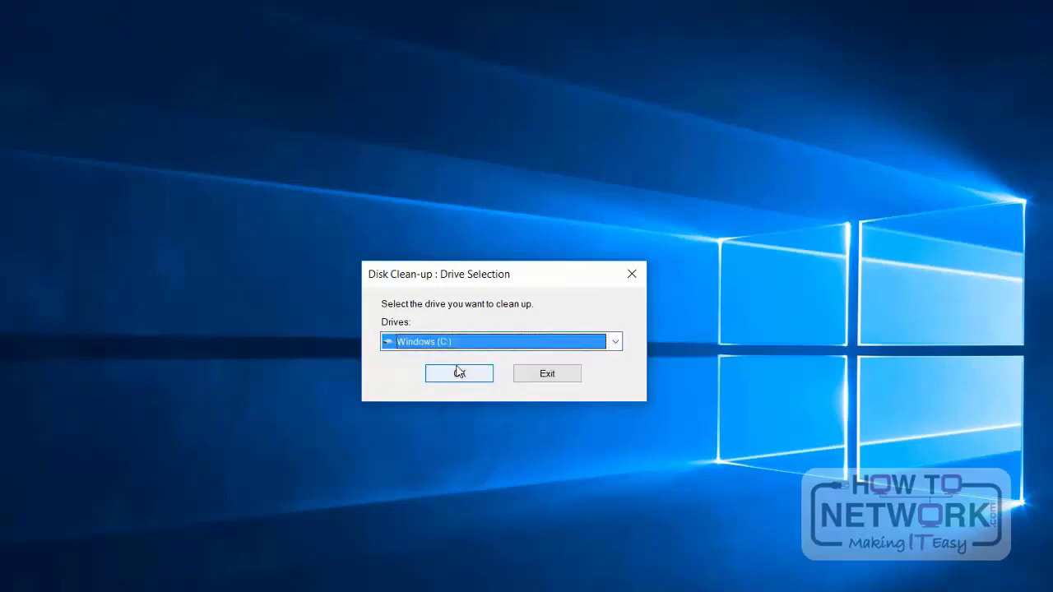
pyautogui.click(444, 372)
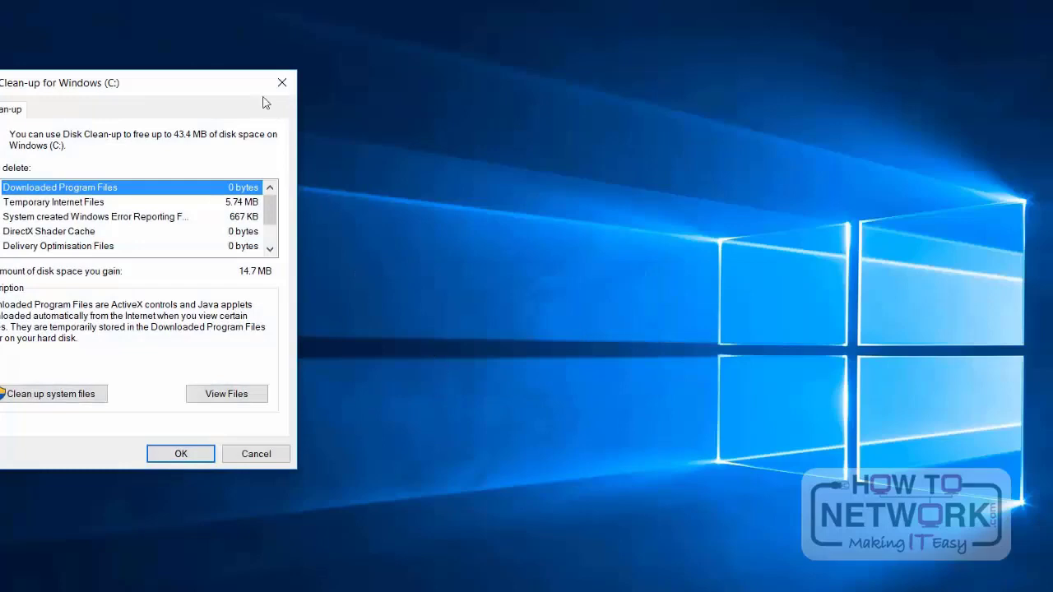
# Step: Look through the Disk Clean-up file categories and view the files behind Temporary Internet Files
pyautogui.moveTo(110, 82); pyautogui.dragTo(484, 172)
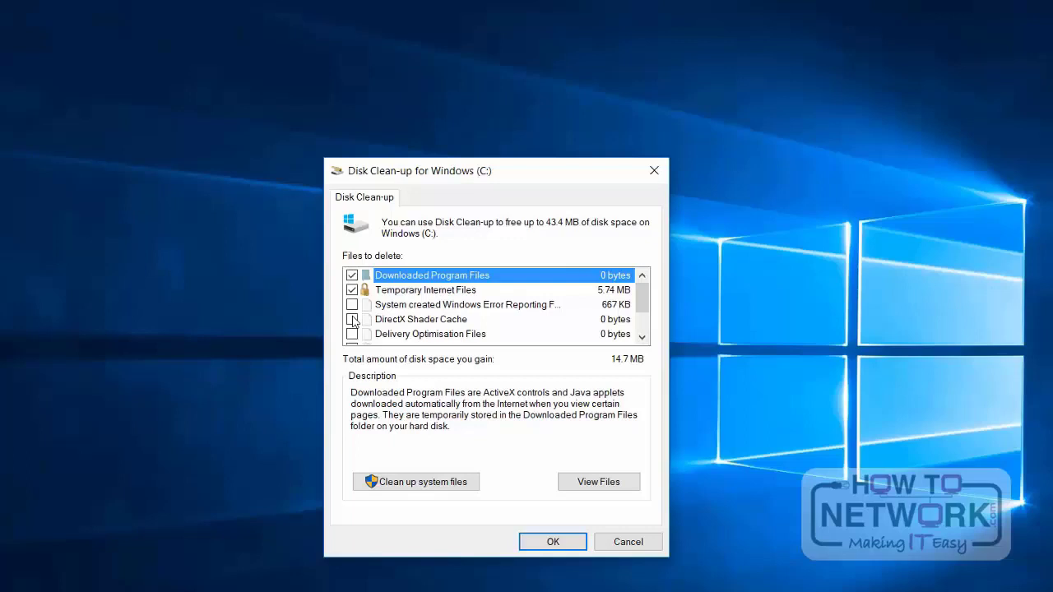
pyautogui.click(464, 293)
pyautogui.moveTo(642, 298); pyautogui.dragTo(642, 313)
pyautogui.click(417, 306)
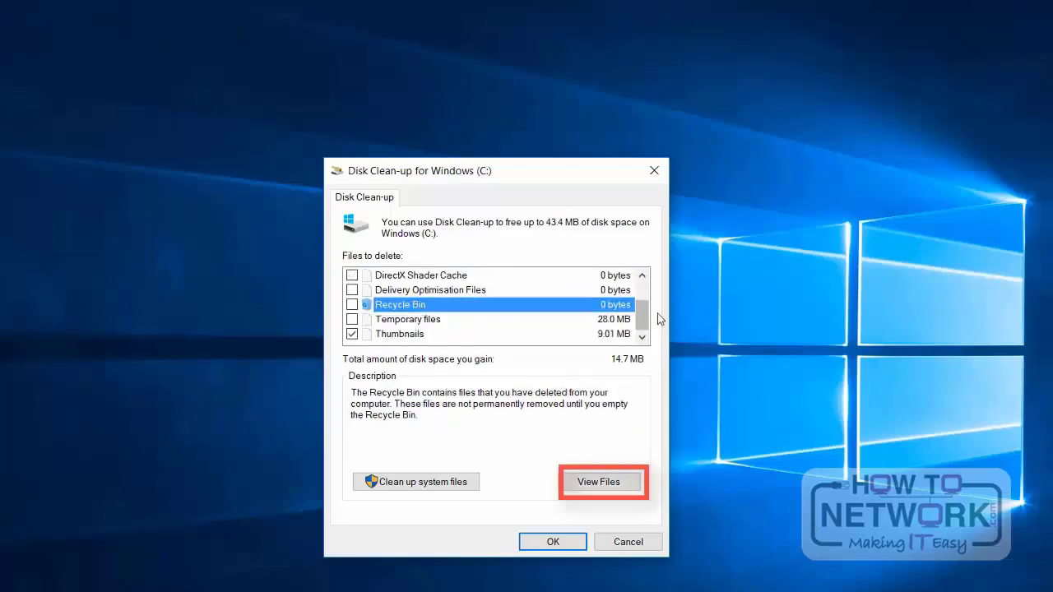
pyautogui.moveTo(642, 315); pyautogui.dragTo(641, 294)
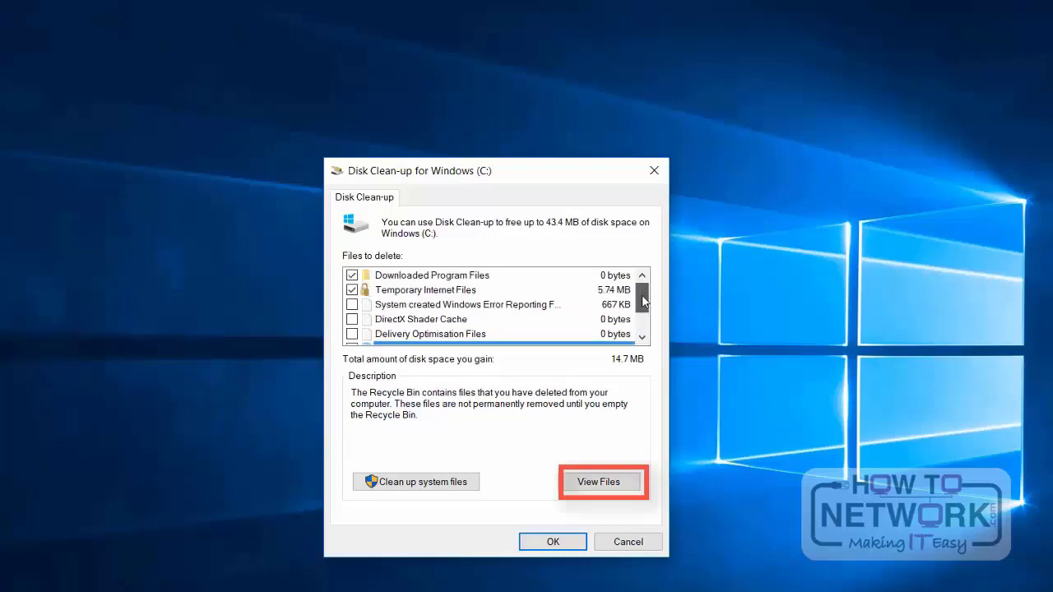
pyautogui.click(473, 291)
pyautogui.click(585, 483)
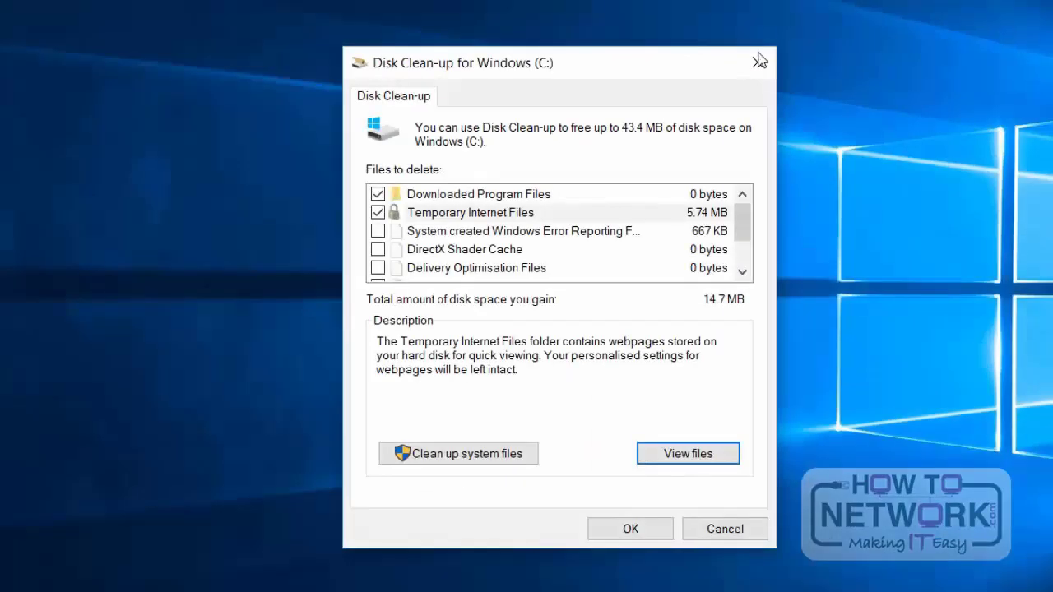
# Step: Mark Temporary files for deletion and rescan Windows (C:) with system files included
pyautogui.moveTo(743, 211); pyautogui.dragTo(743, 234)
pyautogui.click(583, 251)
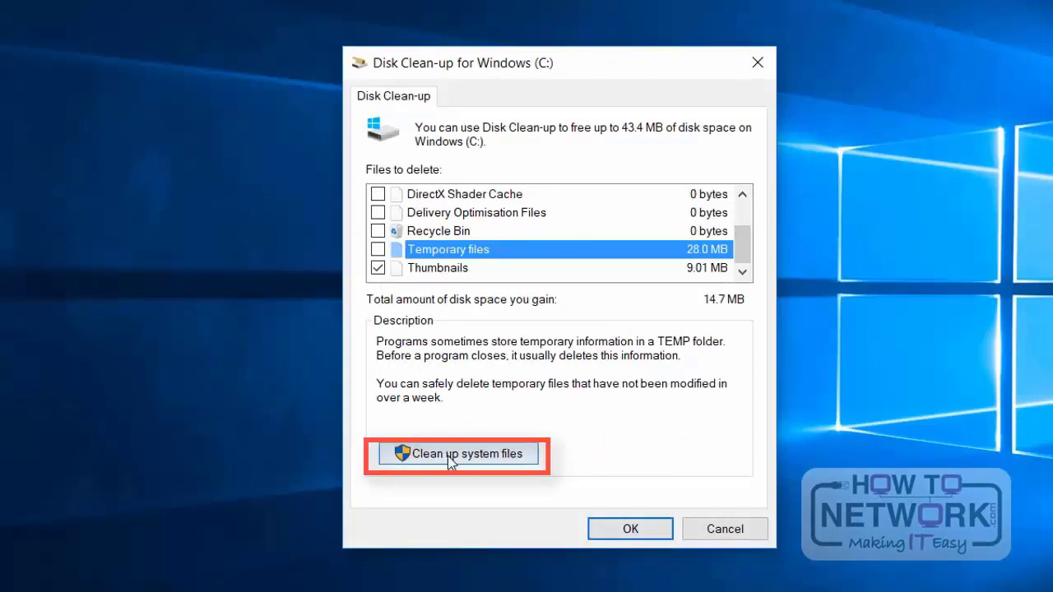
pyautogui.click(378, 249)
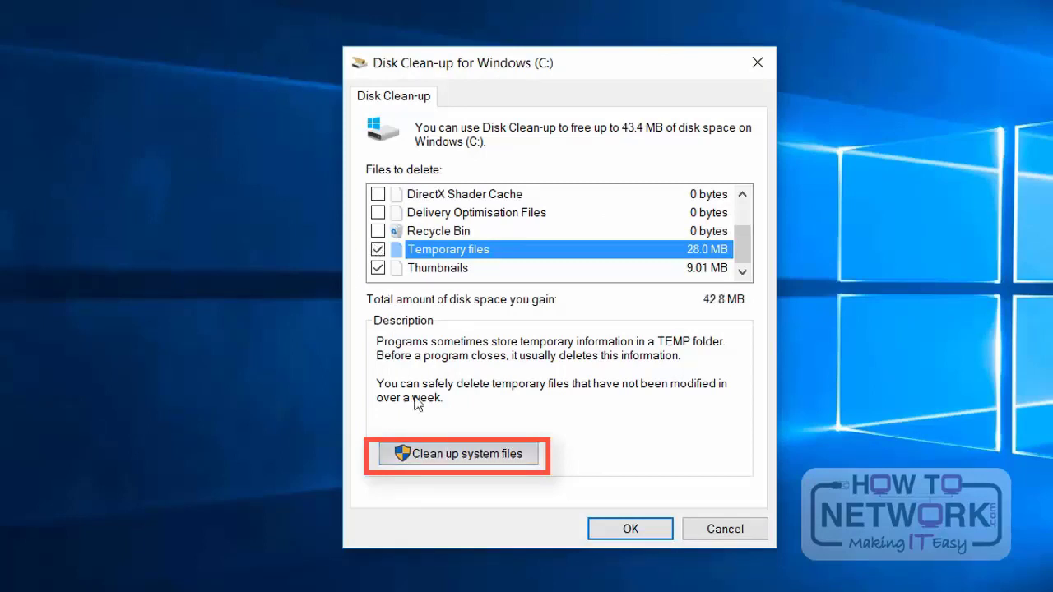
pyautogui.click(420, 453)
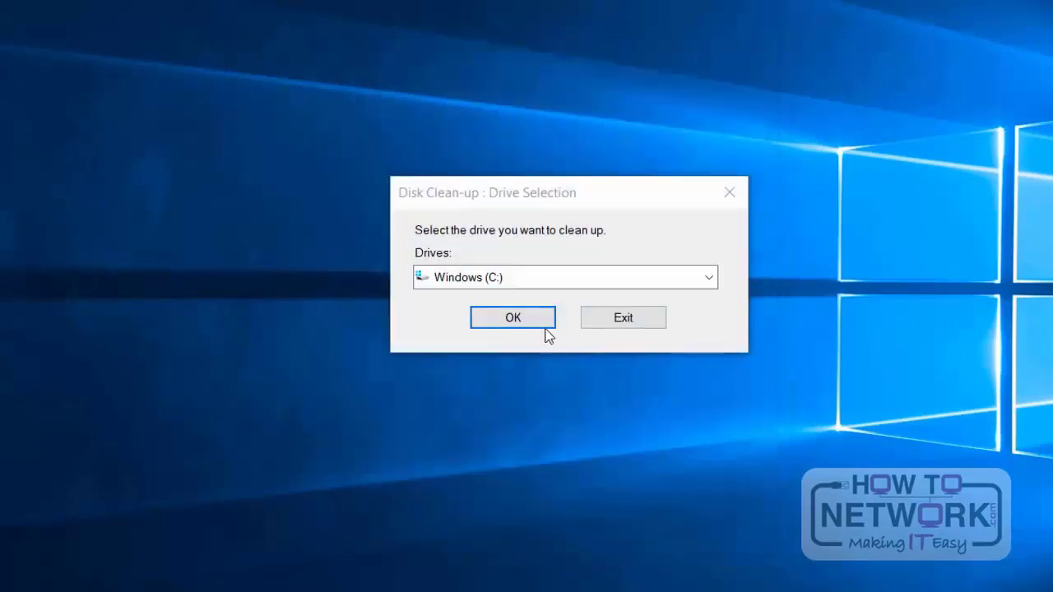
pyautogui.click(538, 318)
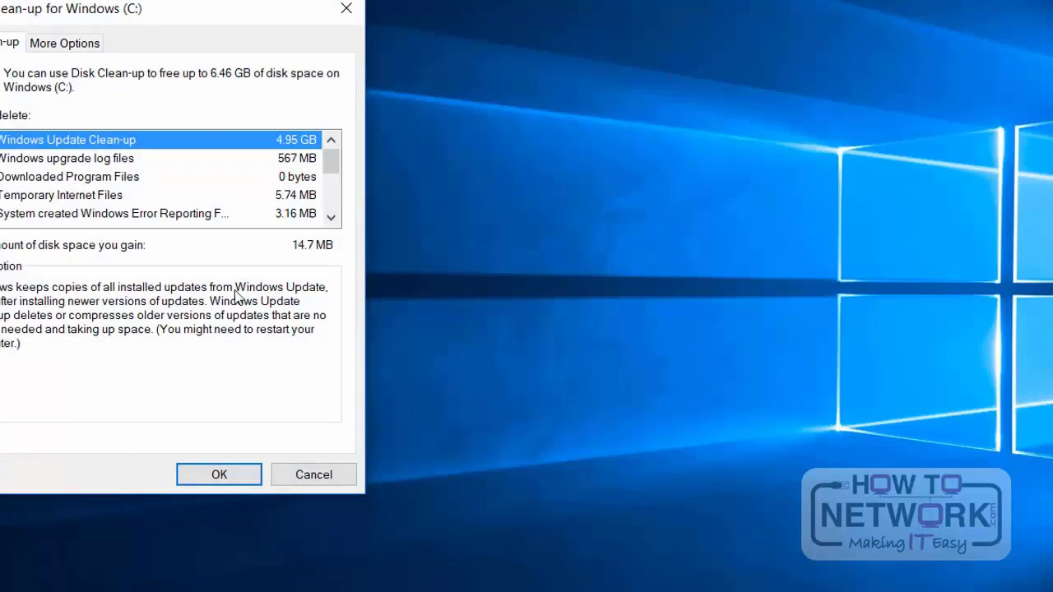
# Step: Run the clean-up on Windows (C:) with the default file selection and confirm permanent deletion
pyautogui.moveTo(202, 12); pyautogui.dragTo(585, 121)
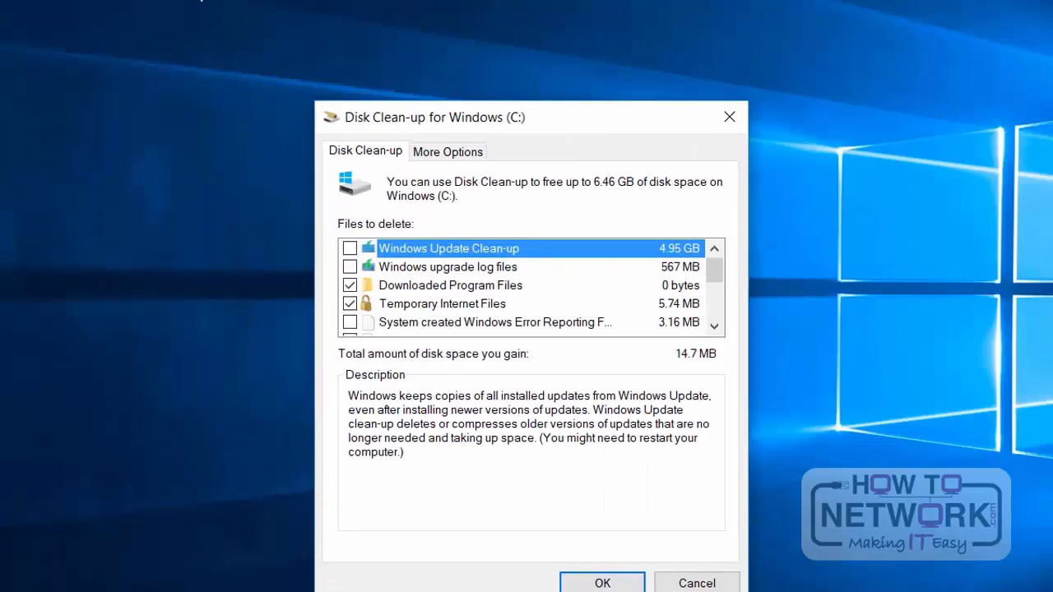
pyautogui.click(622, 584)
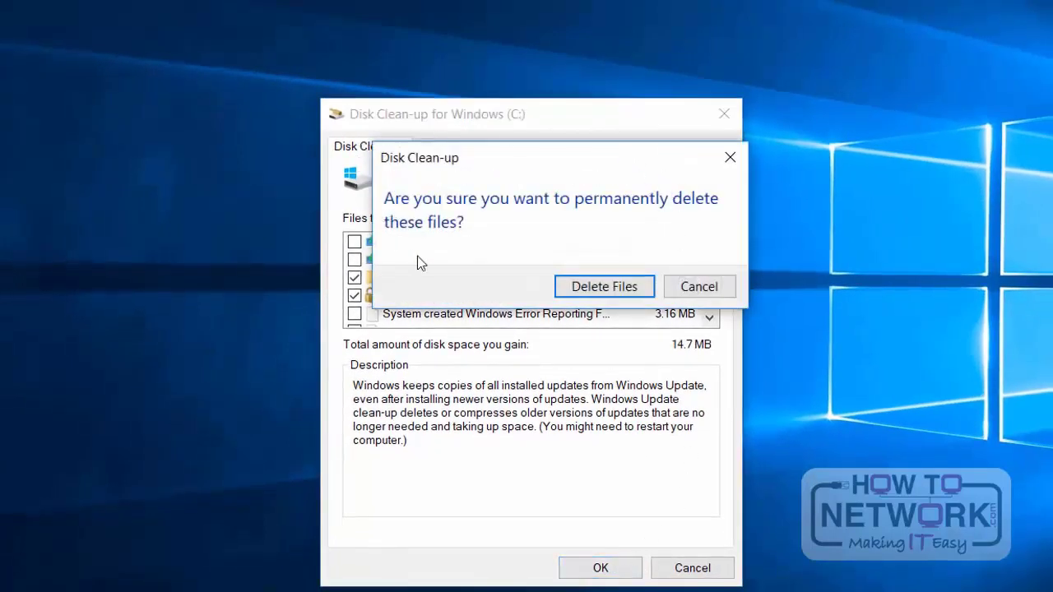
pyautogui.click(641, 290)
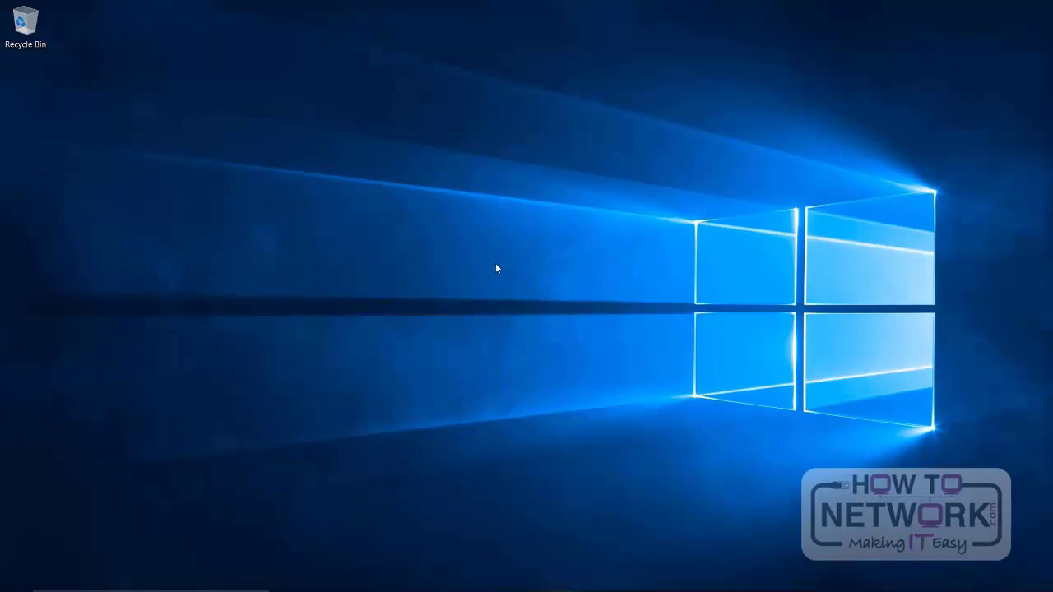
# Step: Search Windows for "sche", open Task Scheduler and view the AVG folder's tasks in the Task Scheduler Library
pyautogui.click(155, 581)
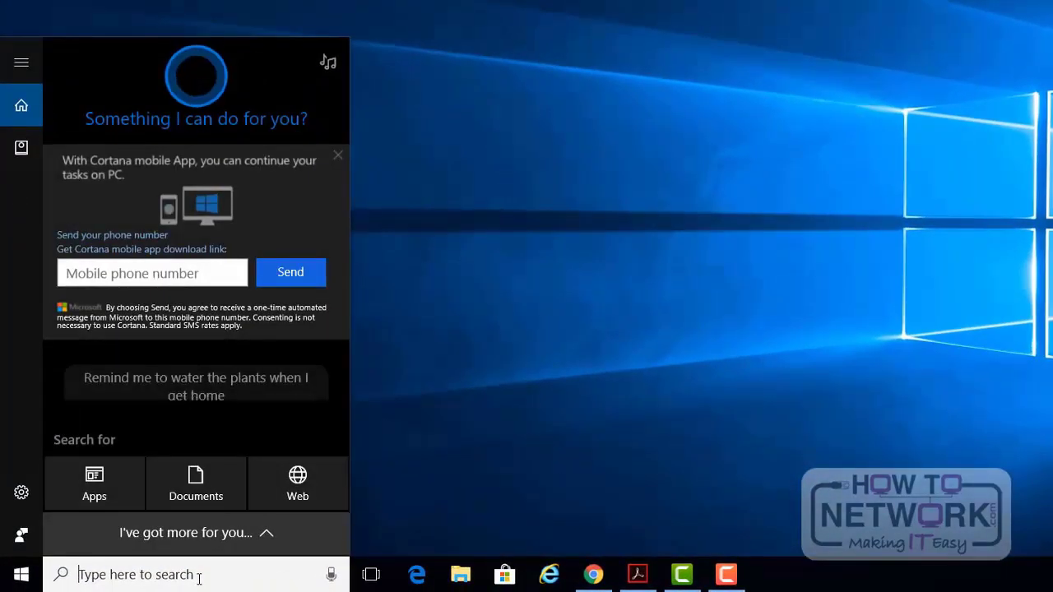
pyautogui.write('sche')
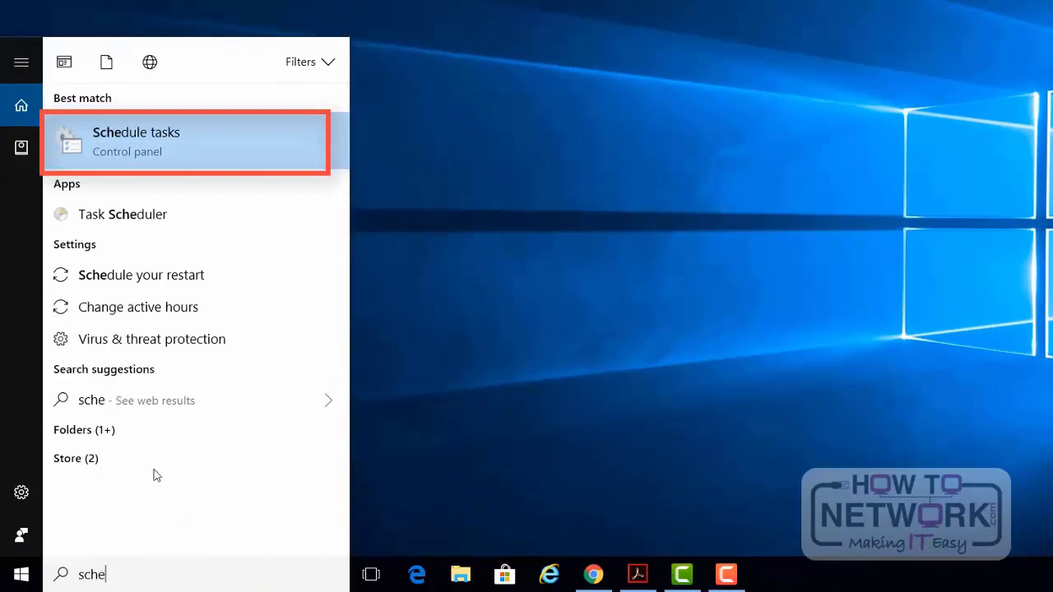
pyautogui.click(169, 136)
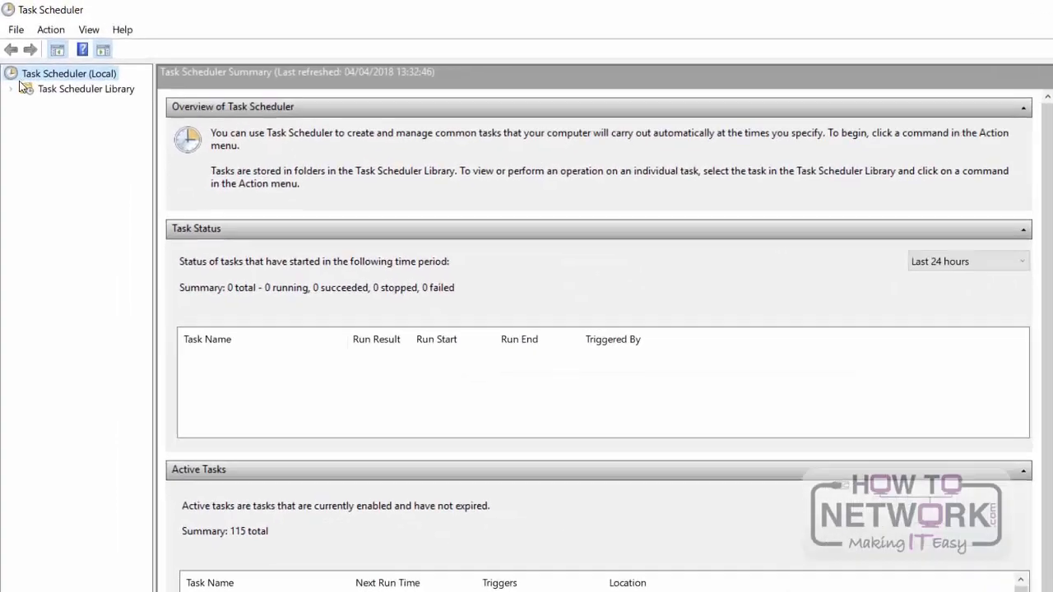
pyautogui.click(9, 73)
pyautogui.click(72, 119)
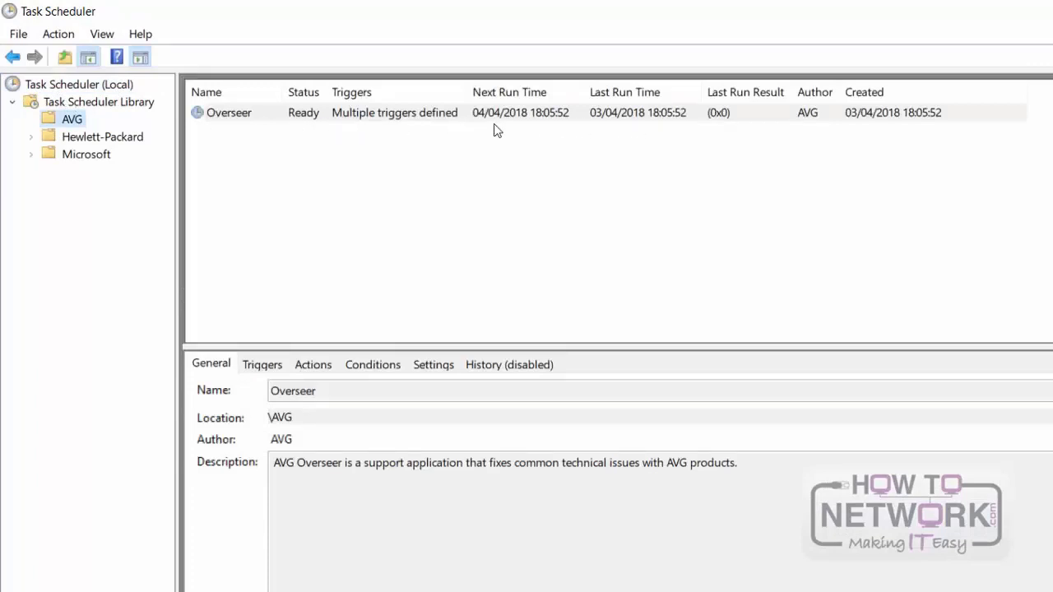
# Step: Begin a basic task on the local Task Scheduler named "shoutdown" and choose the One time trigger
pyautogui.click(62, 84)
pyautogui.rightClick(58, 70)
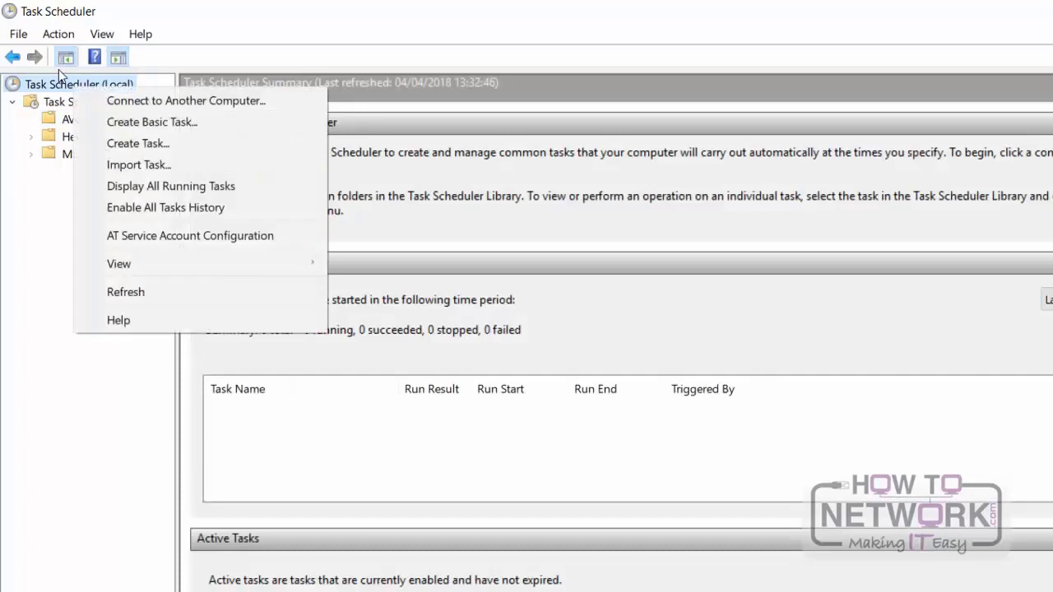
pyautogui.click(137, 122)
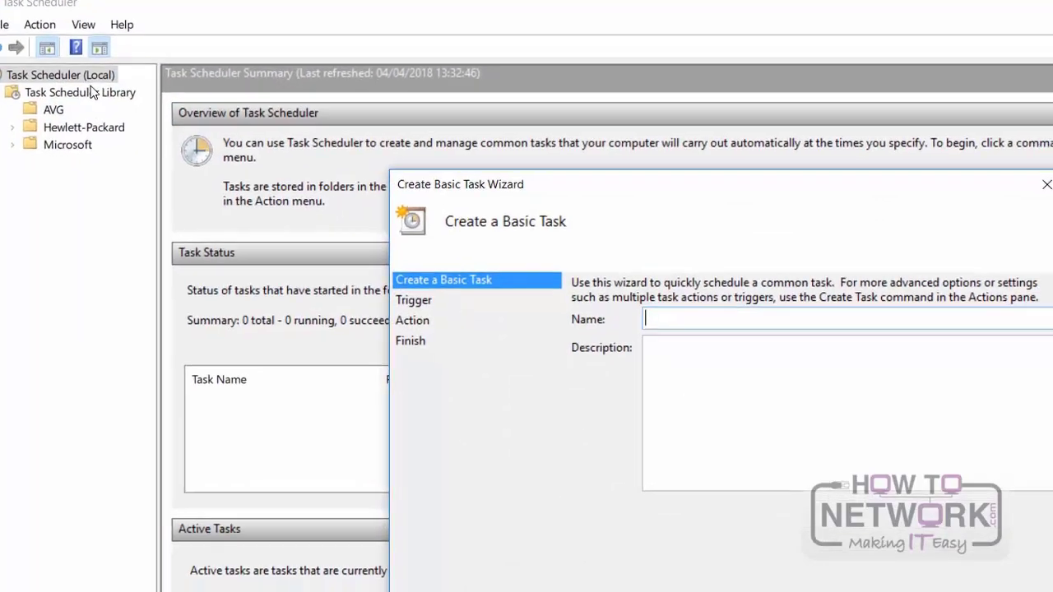
pyautogui.write('s')
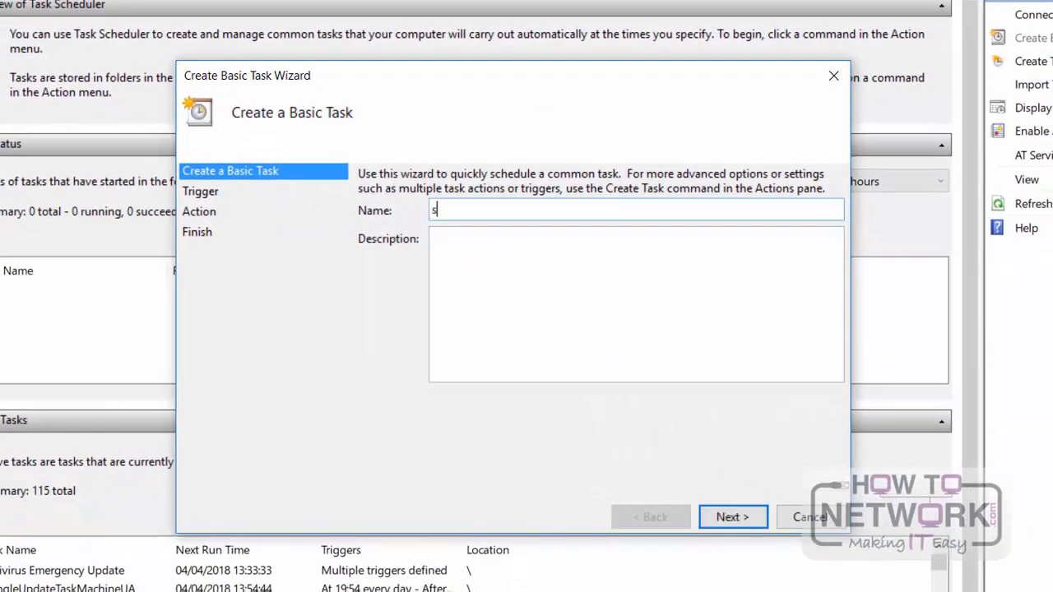
pyautogui.write('houtdown')
pyautogui.press('Return')
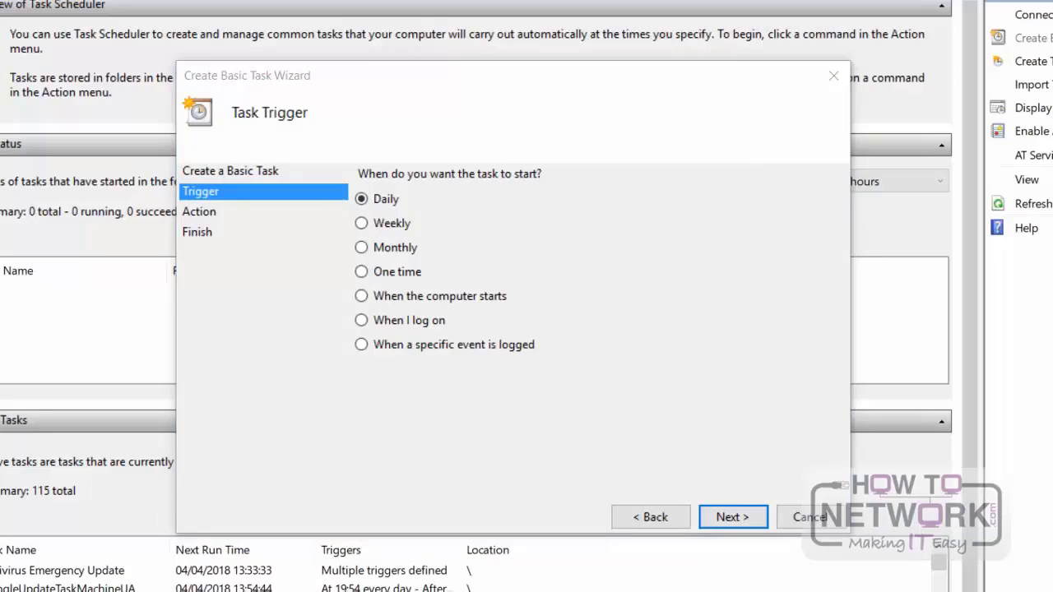
pyautogui.click(407, 271)
pyautogui.click(735, 525)
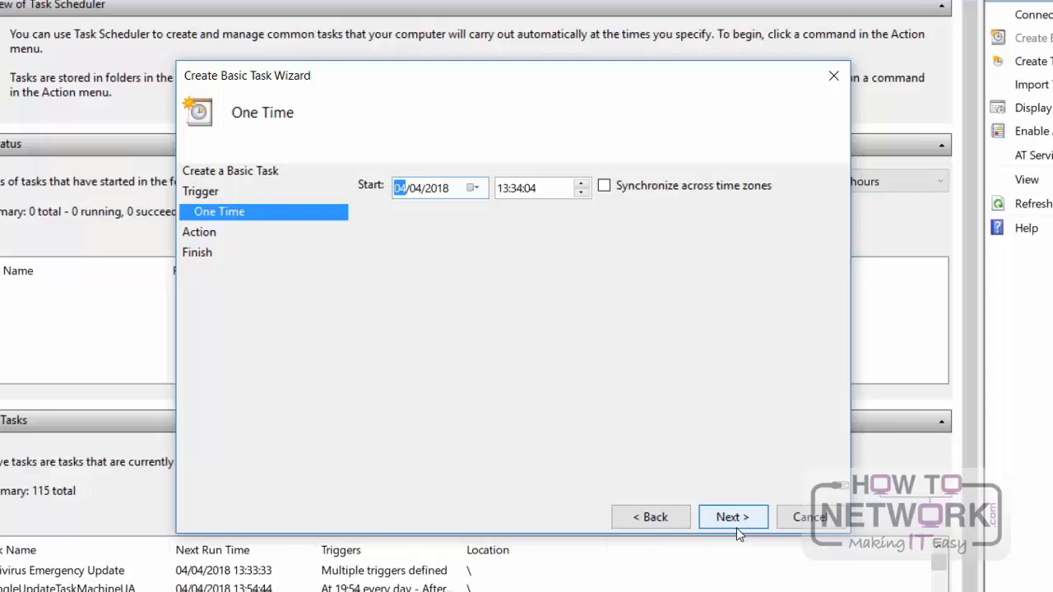
# Step: Set the one-time trigger to start on 04/04/2018 at 14:34:04 and continue to the task's action
pyautogui.click(485, 187)
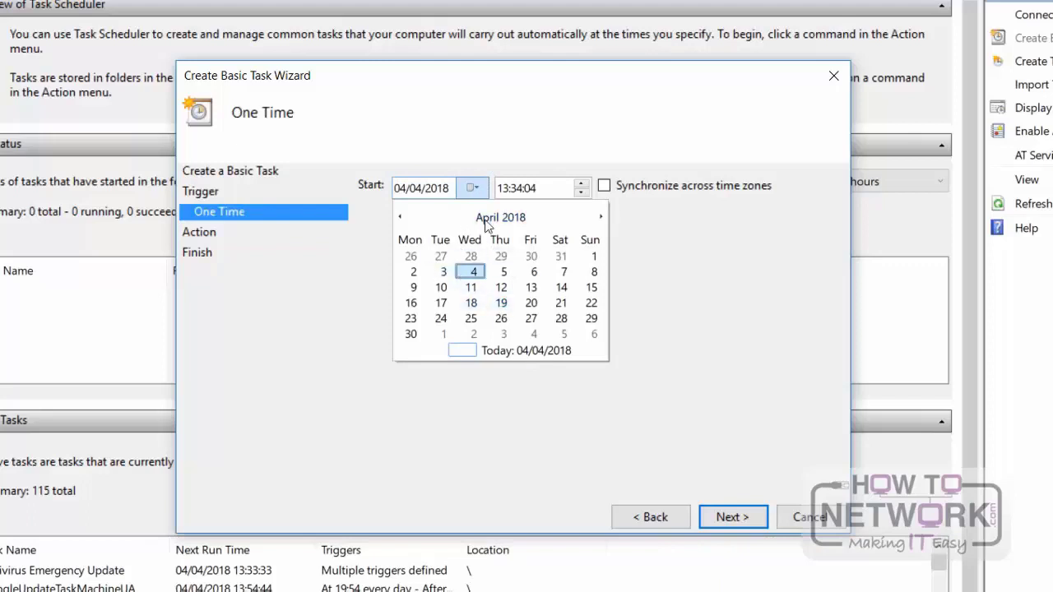
pyautogui.click(541, 190)
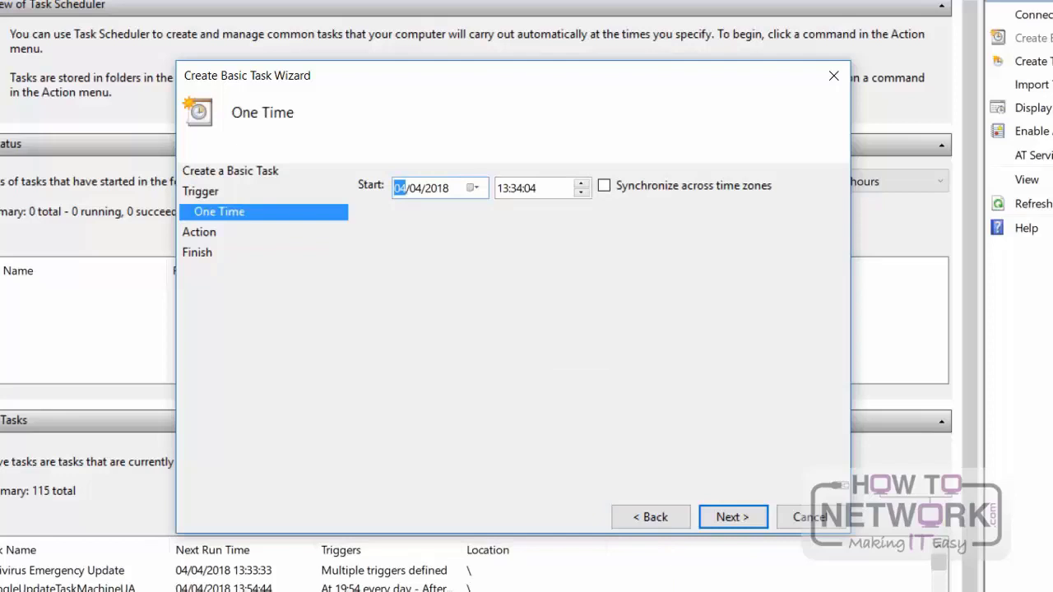
pyautogui.click(541, 191)
pyautogui.click(506, 189)
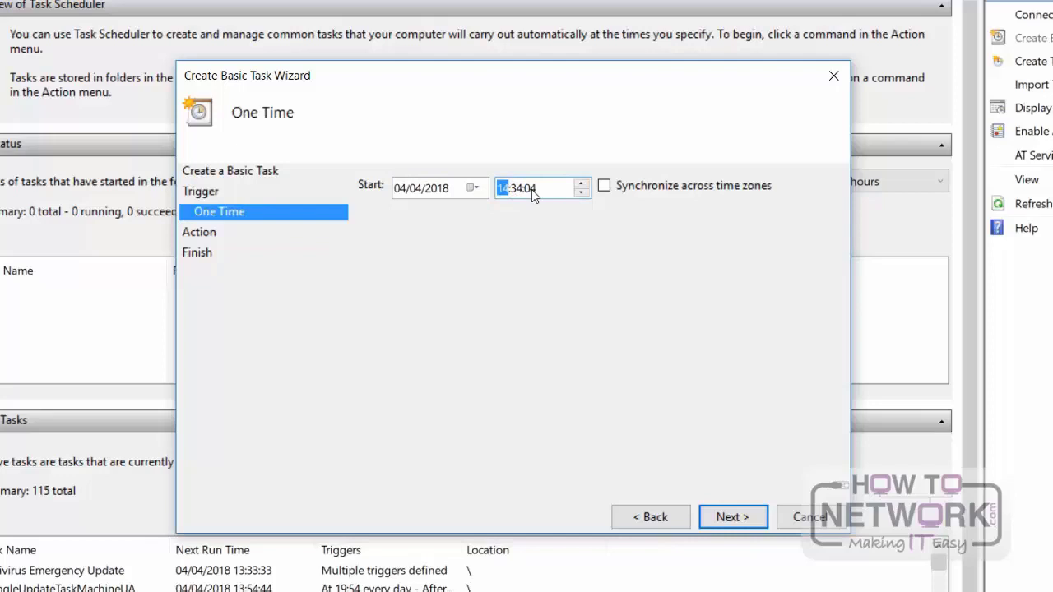
pyautogui.press('Tab')
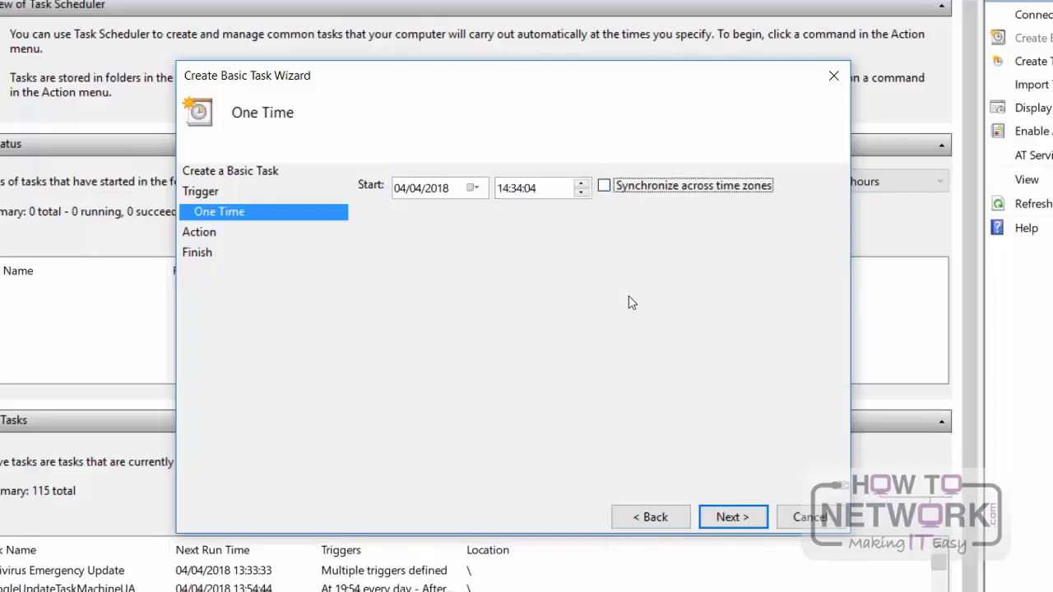
pyautogui.click(717, 519)
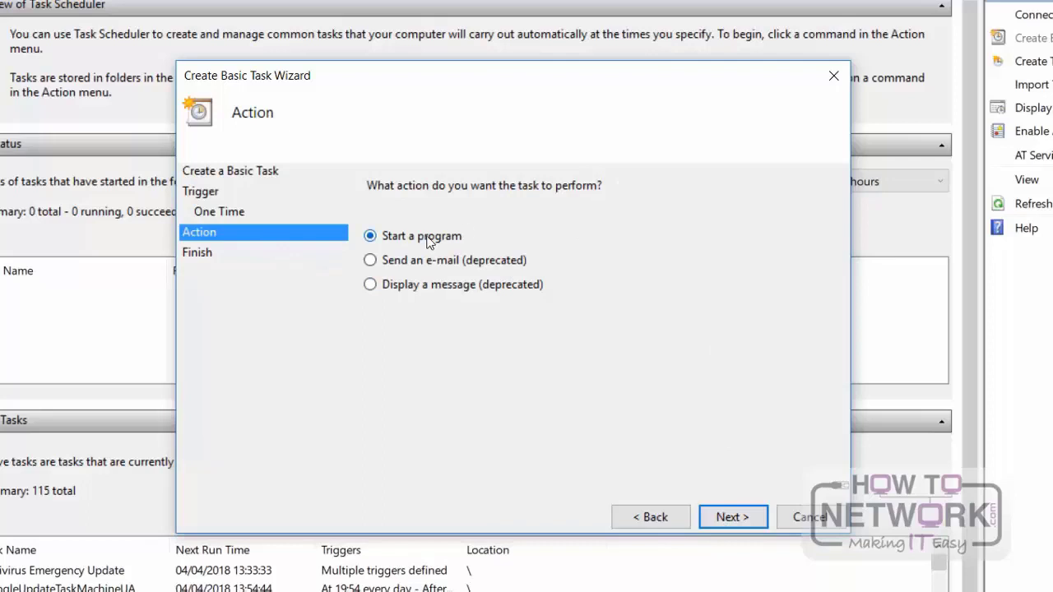
# Step: Keep the Start a program action, choose shutdown.exe from C:\Windows\System32 as its program and finish creating the task
pyautogui.click(732, 518)
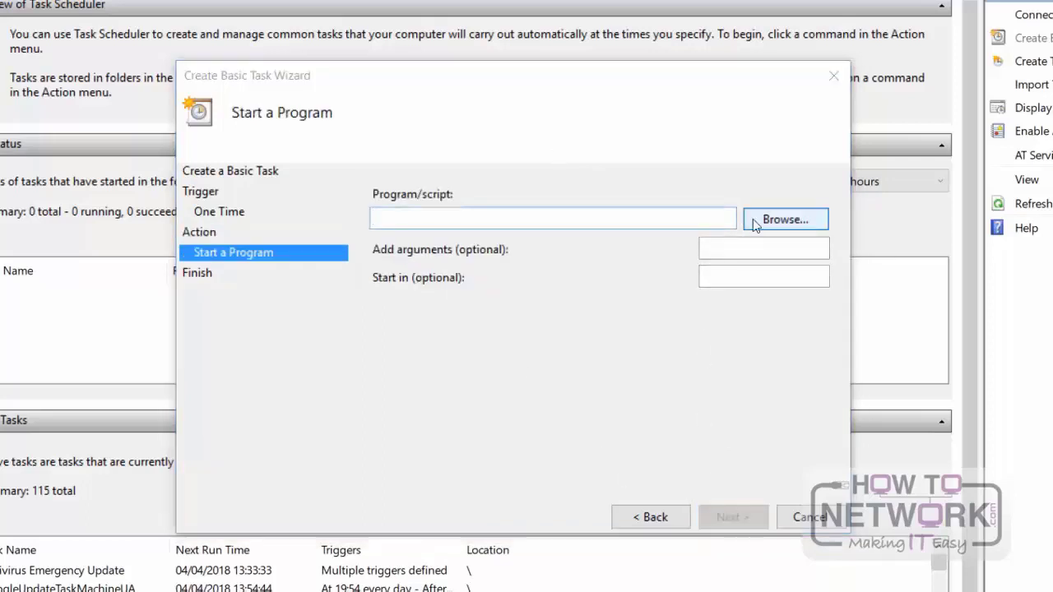
pyautogui.click(753, 219)
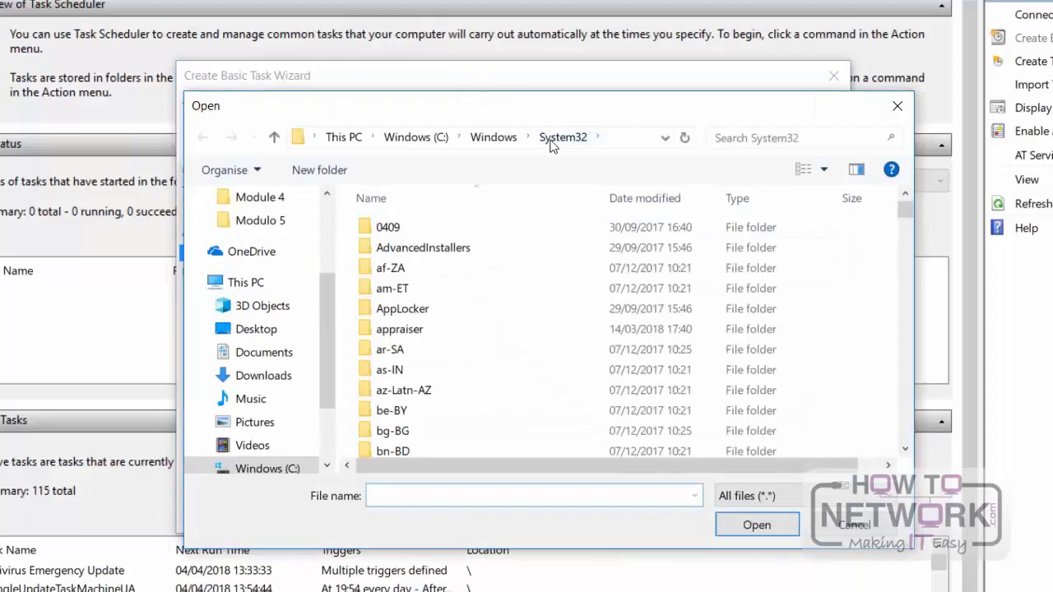
pyautogui.write('shurt')
pyautogui.press('BackSpace')
pyautogui.press('BackSpace')
pyautogui.write('t')
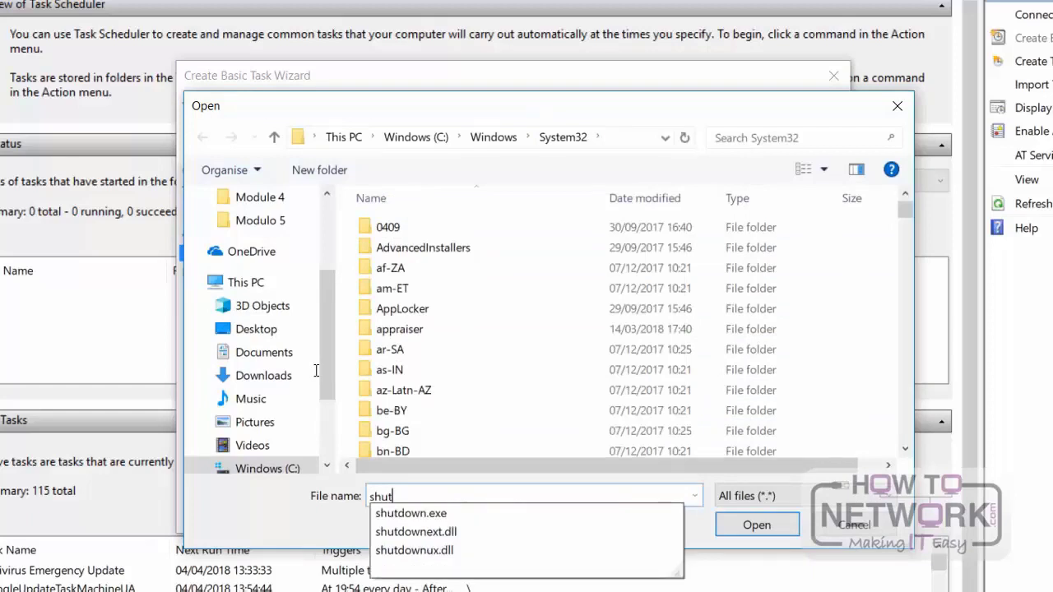
pyautogui.click(436, 511)
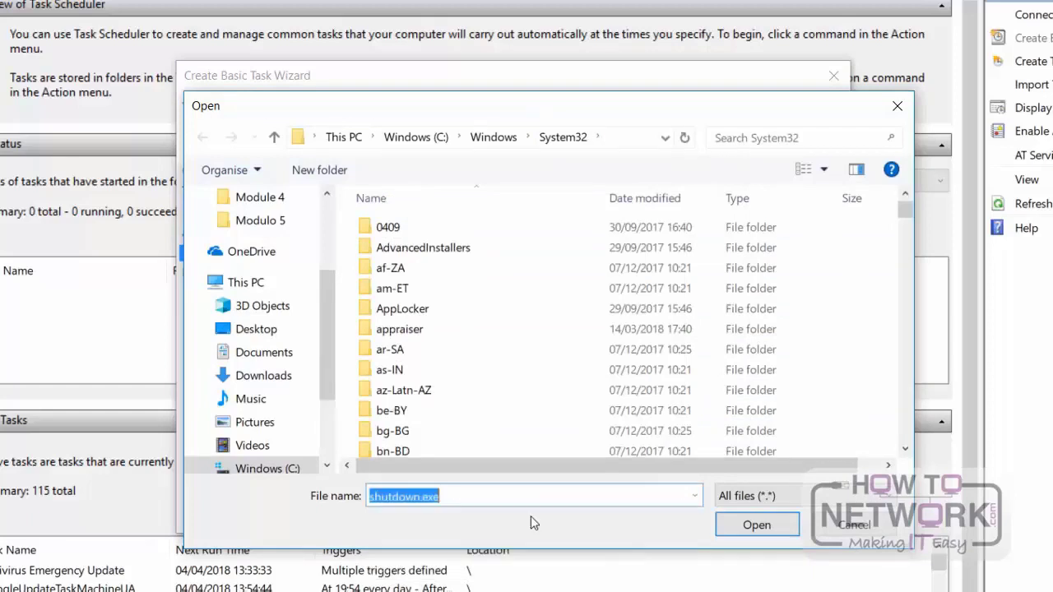
pyautogui.click(756, 524)
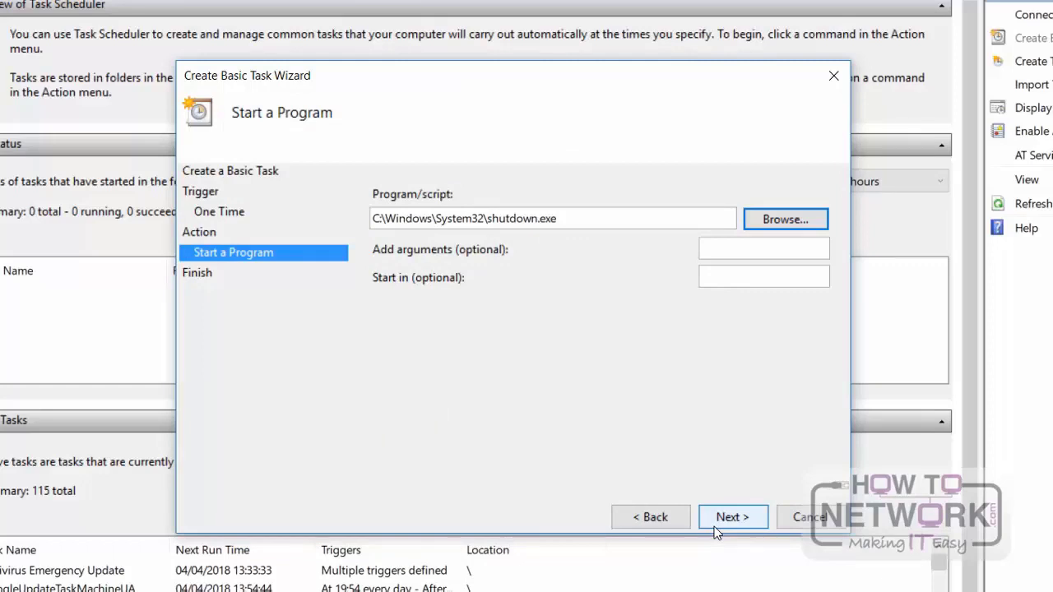
pyautogui.click(714, 523)
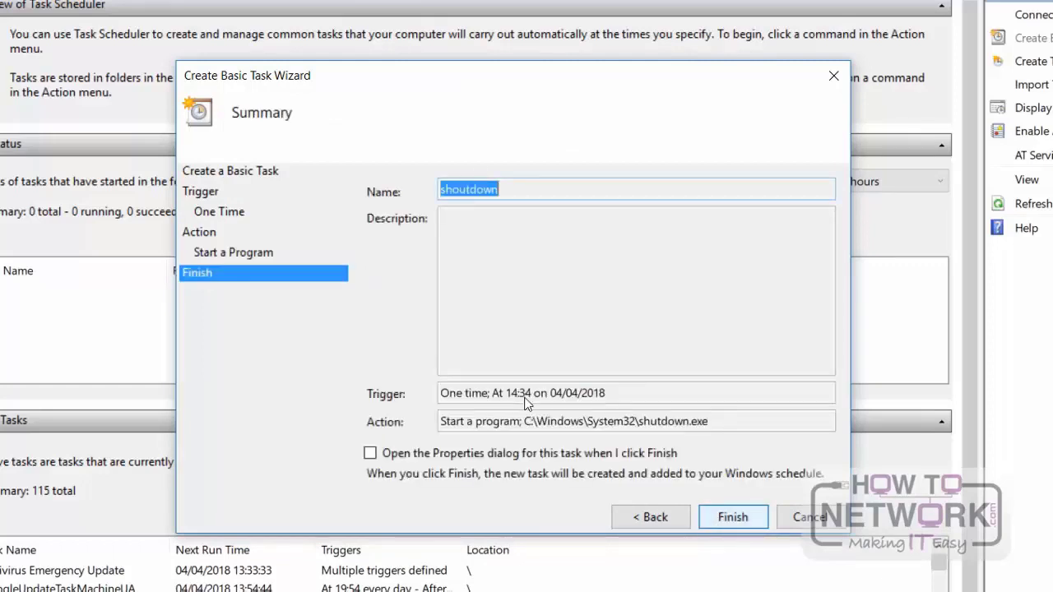
pyautogui.press('Return')
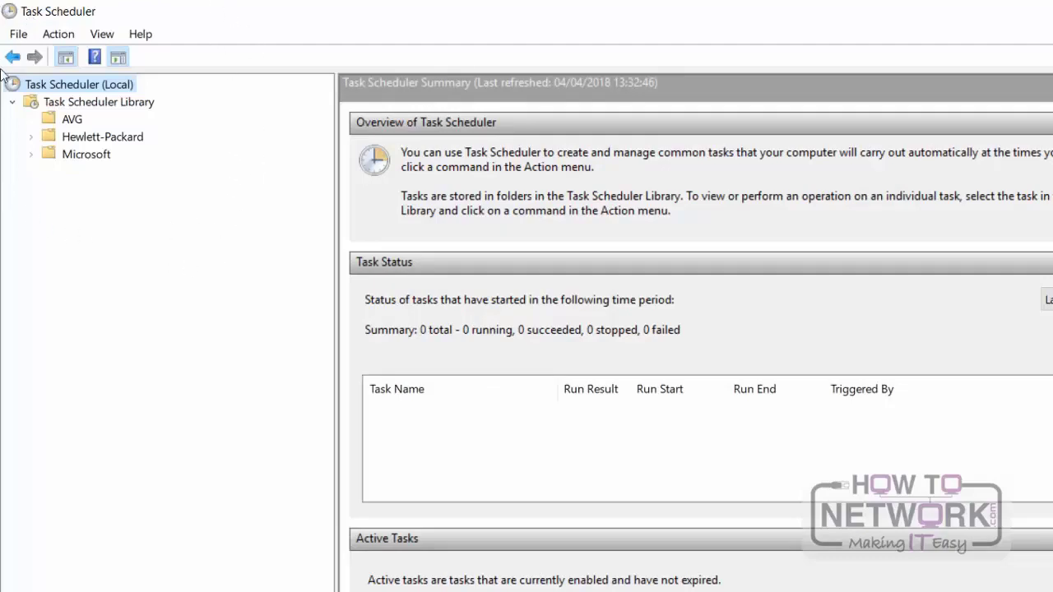
# Step: Select the shoutdown task in the Task Scheduler Library and widen the Name column to show full task names
pyautogui.click(95, 103)
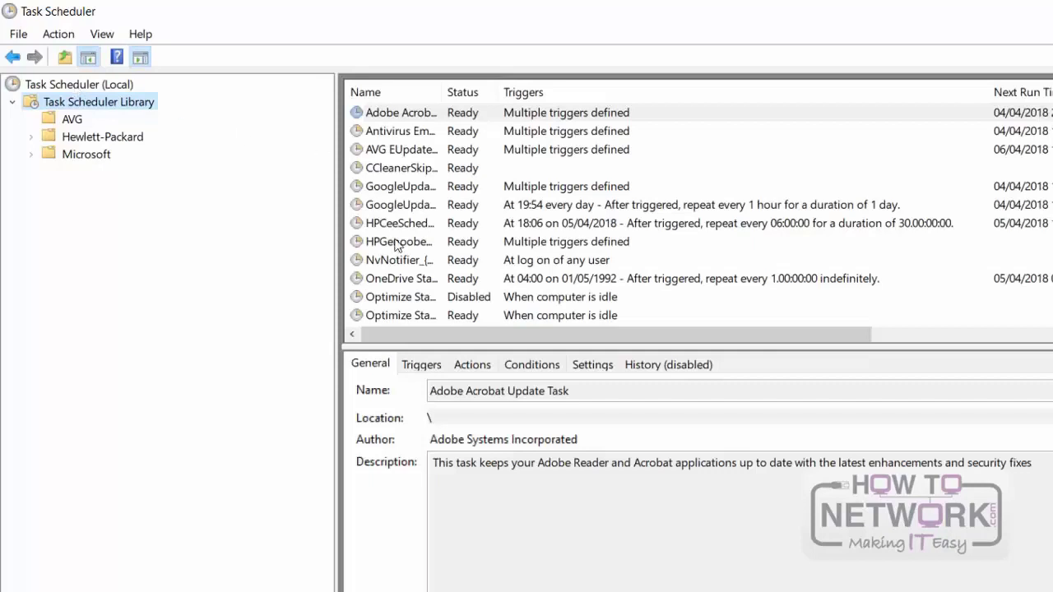
pyautogui.scroll(-1, 413, 251)
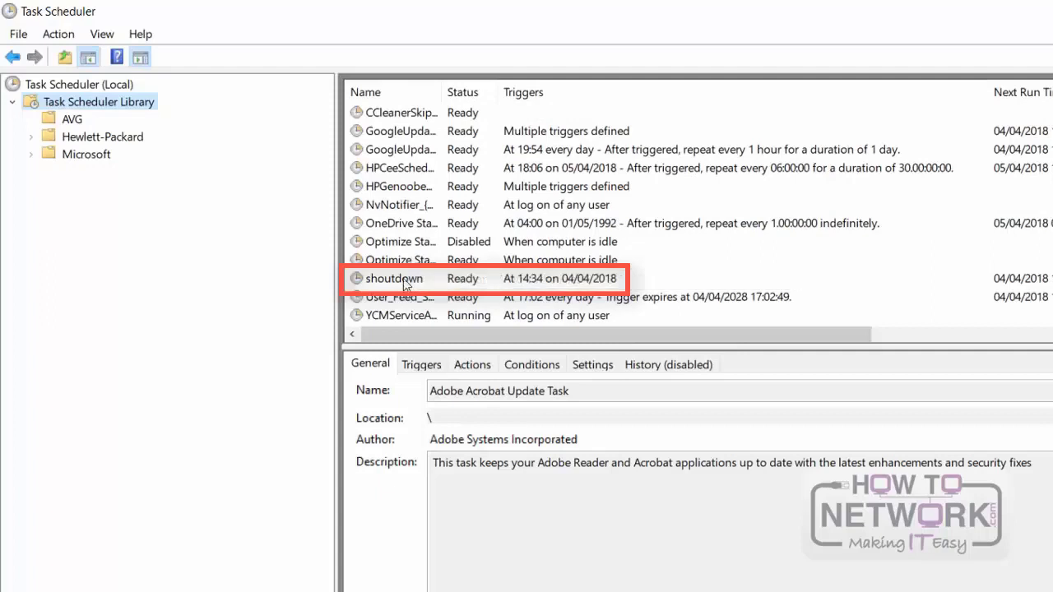
pyautogui.click(405, 281)
pyautogui.moveTo(441, 93); pyautogui.dragTo(605, 93)
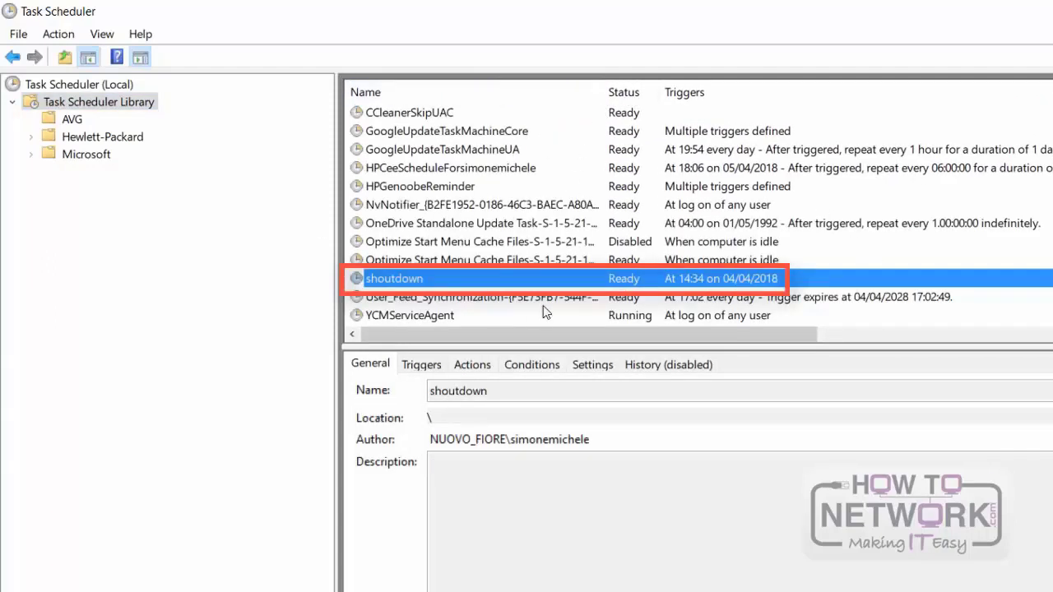
# Step: Delete the shoutdown task from the Task Scheduler Library
pyautogui.rightClick(469, 279)
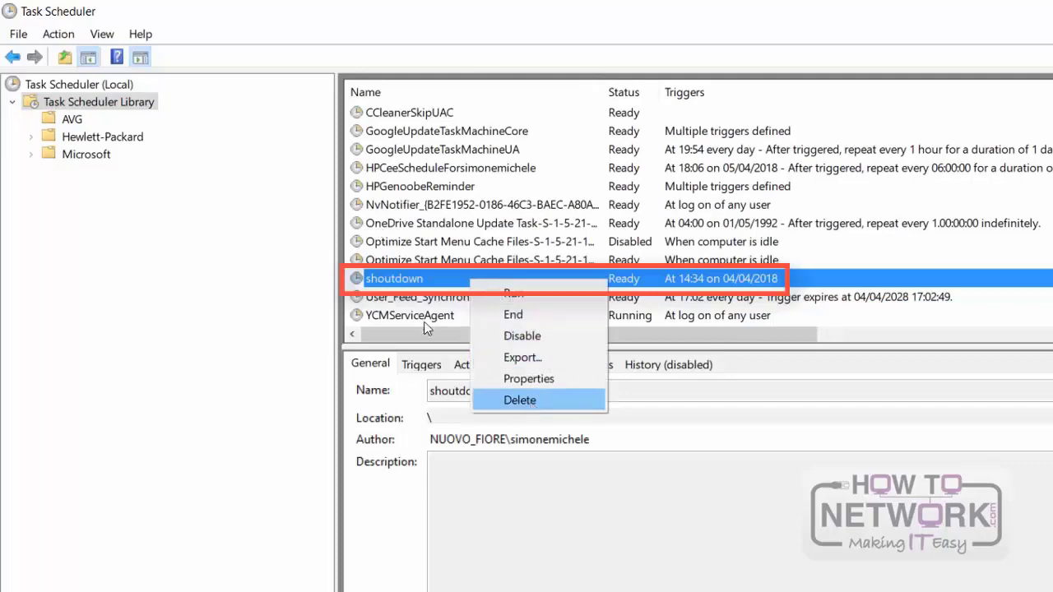
pyautogui.click(527, 400)
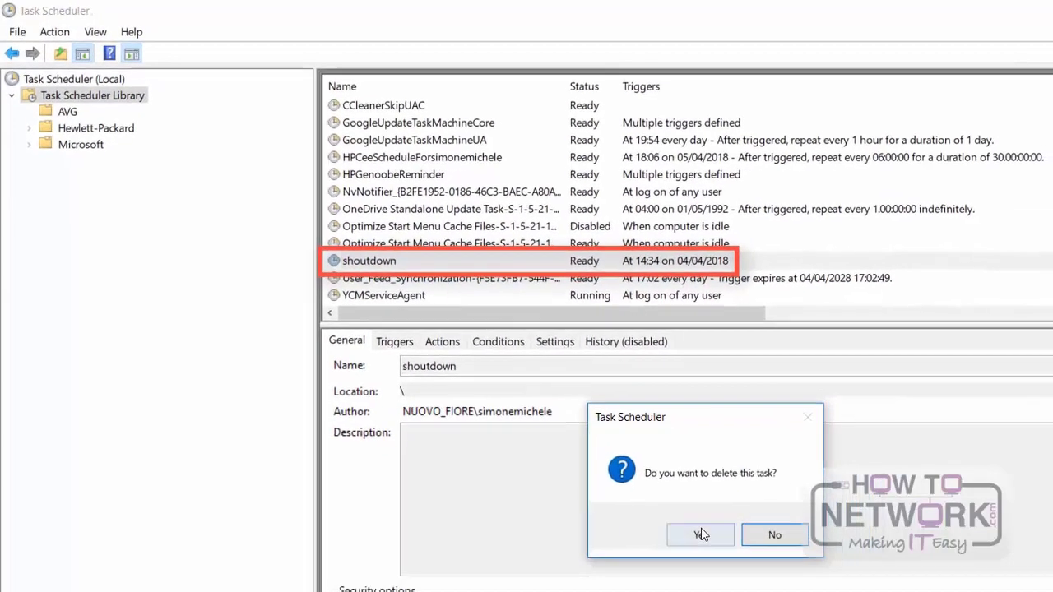
pyautogui.click(736, 563)
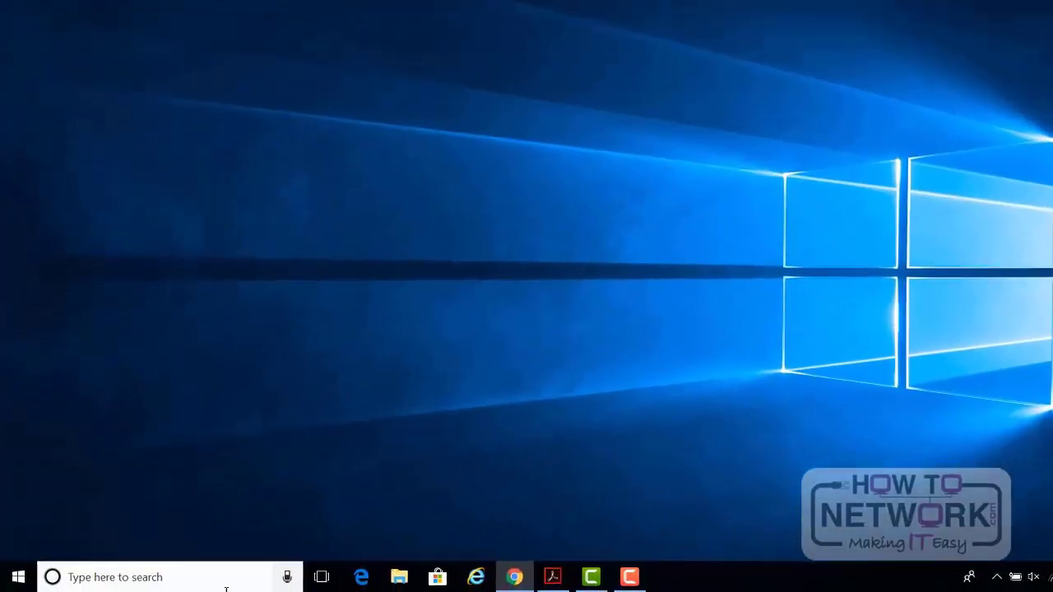
# Step: Search Windows for "sys", open System Information and review the full System Summary
pyautogui.click(205, 580)
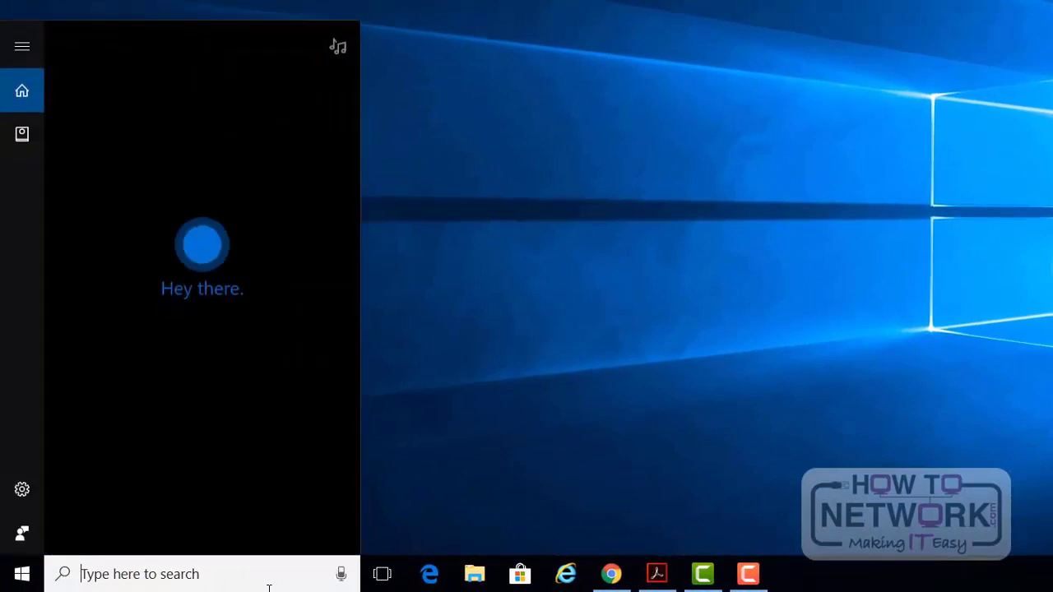
pyautogui.write('sys')
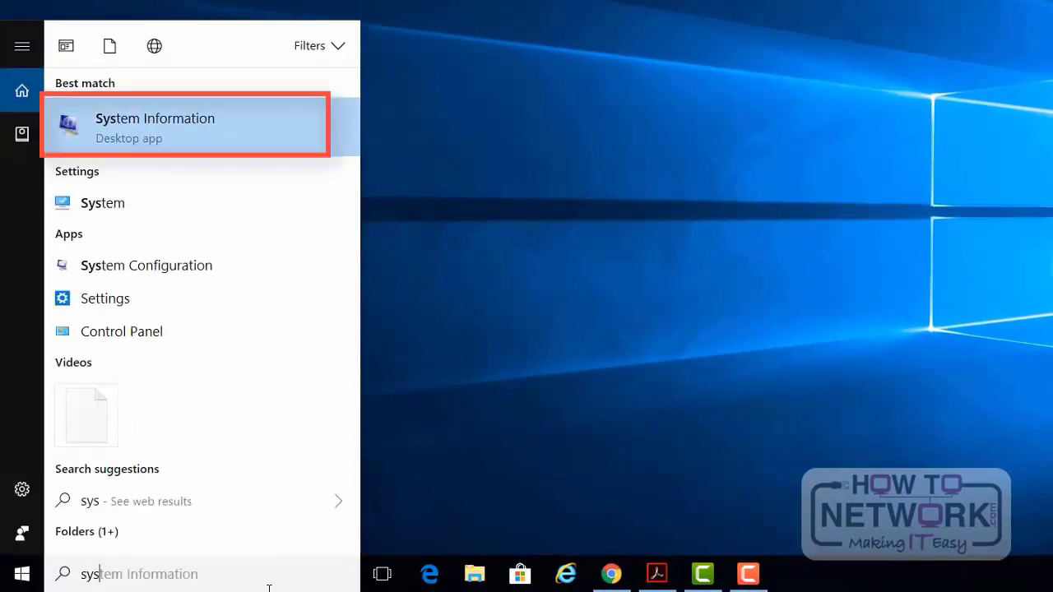
pyautogui.press('Return')
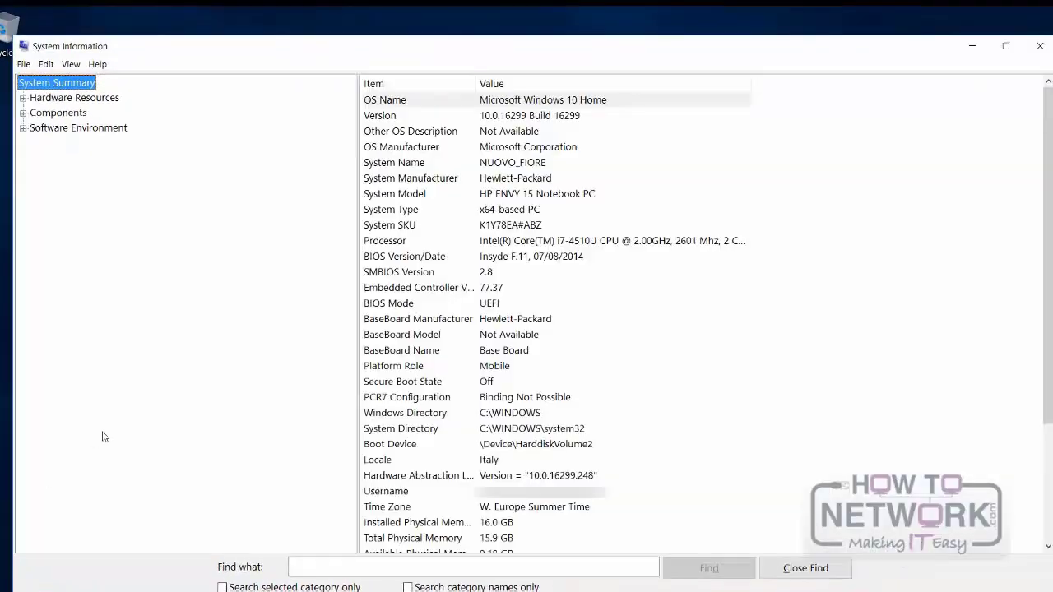
pyautogui.scroll(-2, 675, 151)
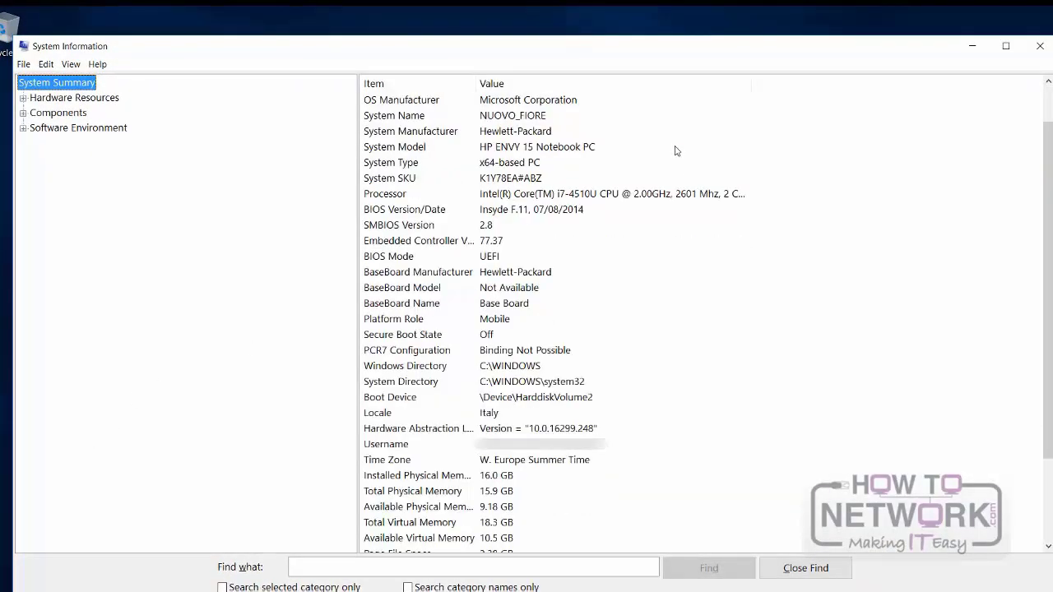
pyautogui.scroll(-2, 676, 151)
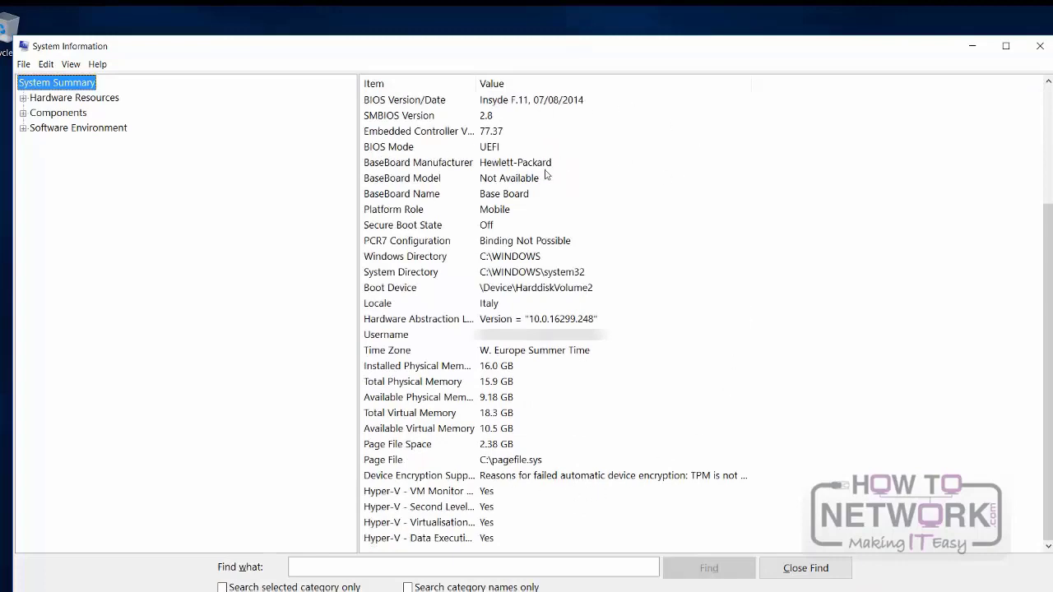
pyautogui.scroll(4, 543, 186)
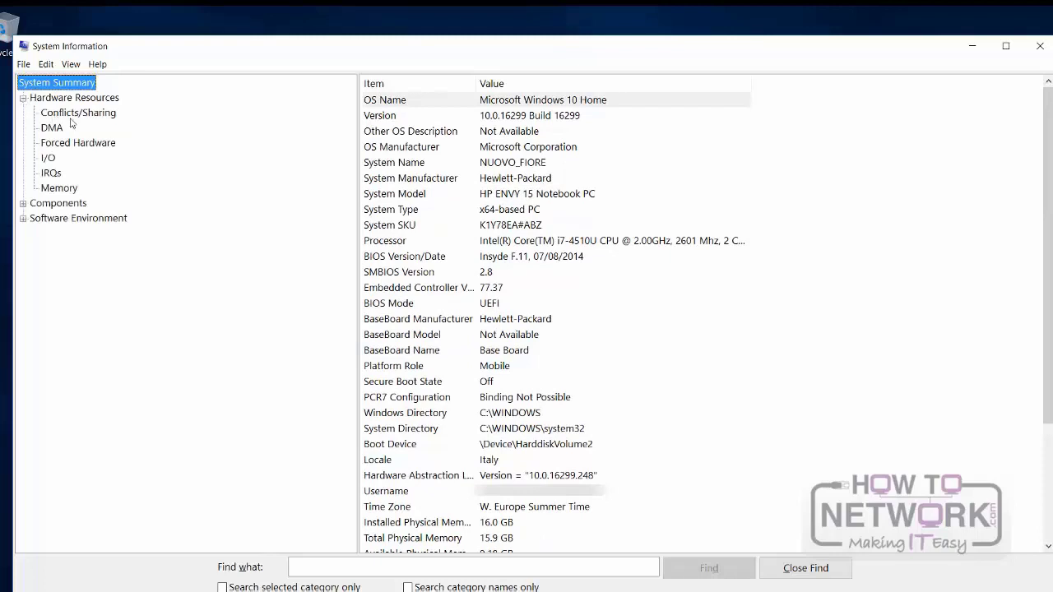
# Step: View the I/O hardware resources, USB components and System Drivers of the software environment, and close System Information
pyautogui.click(49, 158)
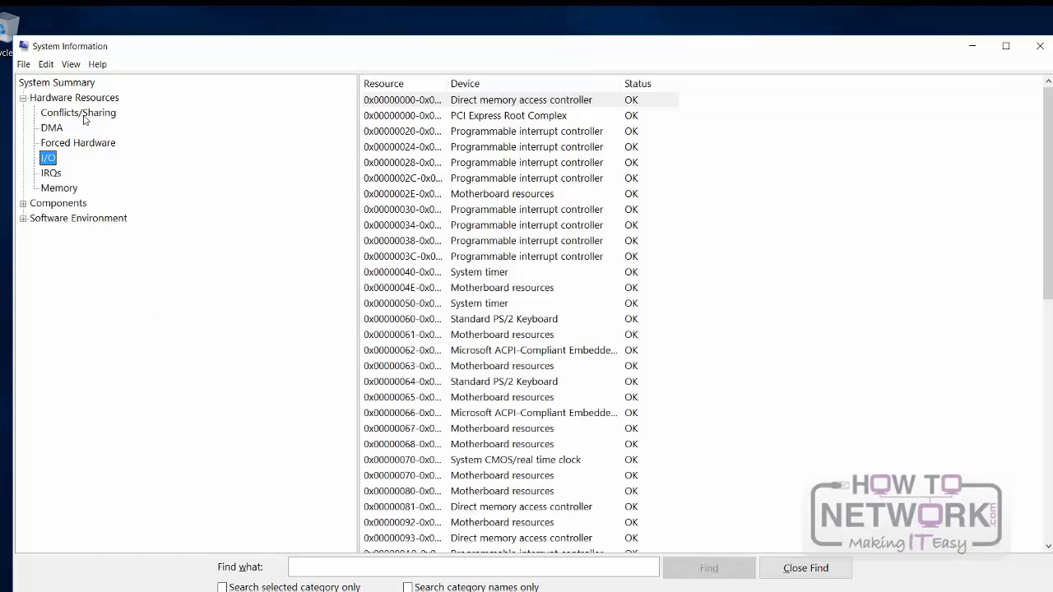
pyautogui.click(23, 204)
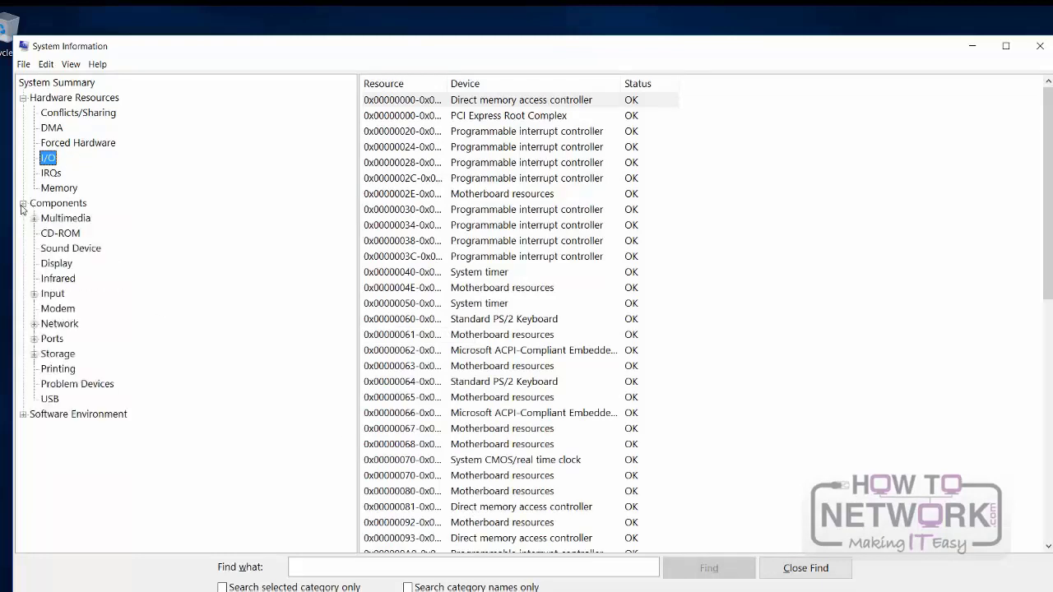
pyautogui.click(50, 399)
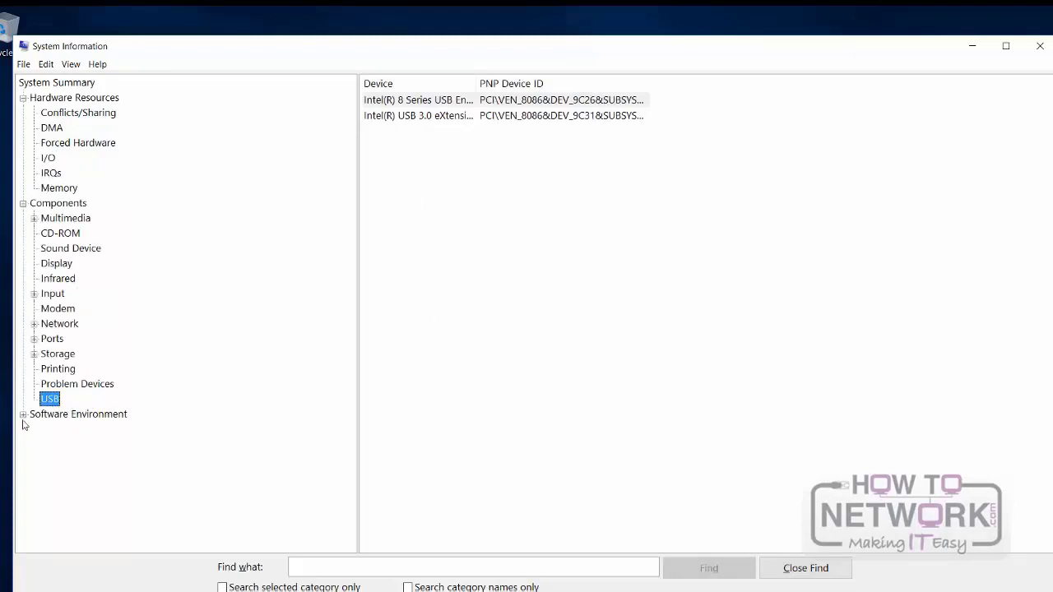
pyautogui.click(24, 414)
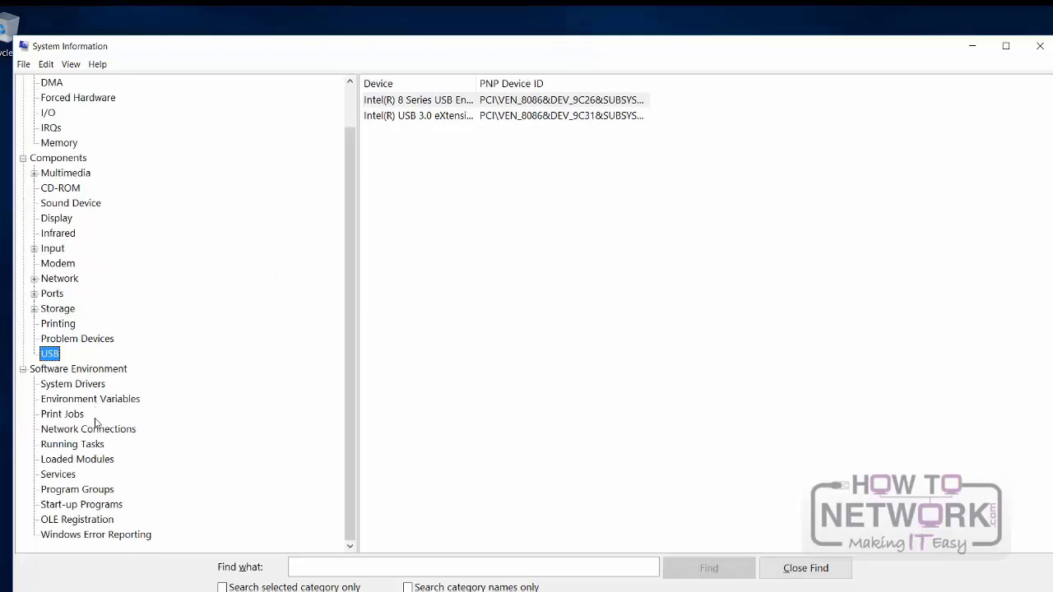
pyautogui.click(92, 385)
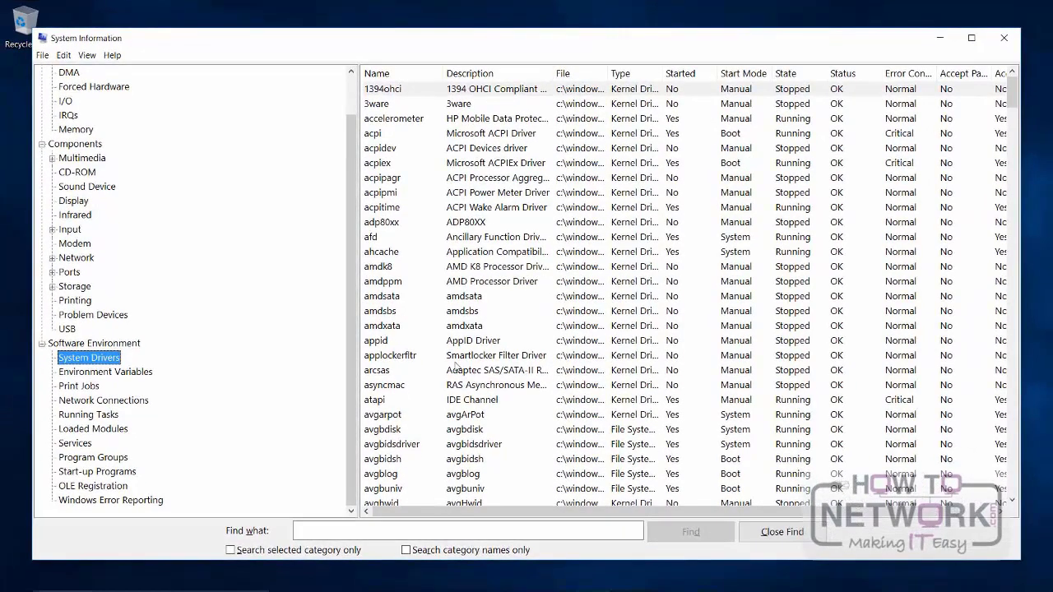
pyautogui.click(1012, 40)
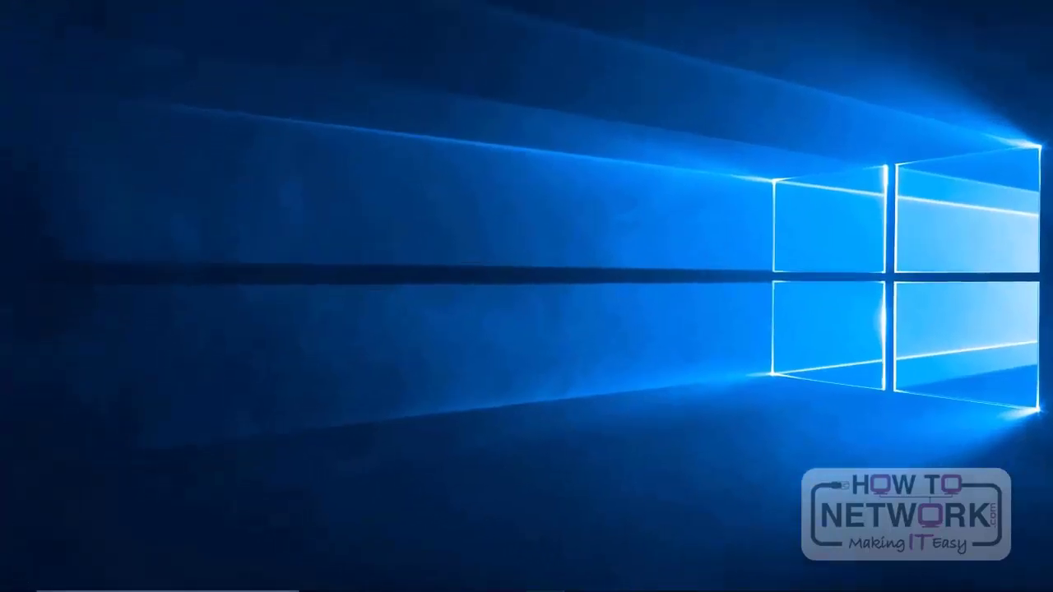
# Step: Open Update & Security in the Windows Settings and review the installed update history
pyautogui.moveTo(15, 587)
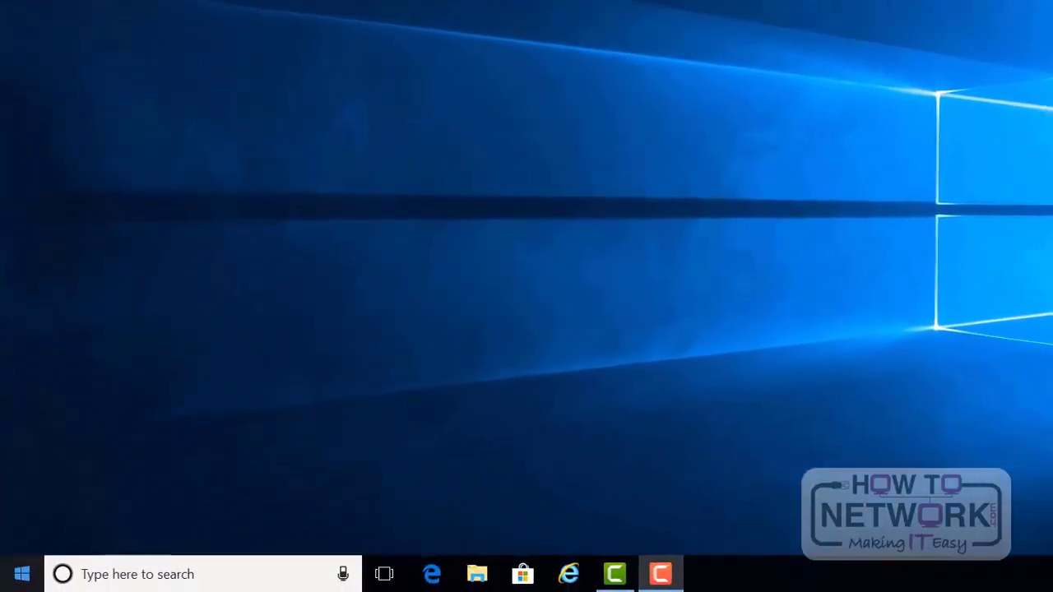
pyautogui.rightClick(21, 583)
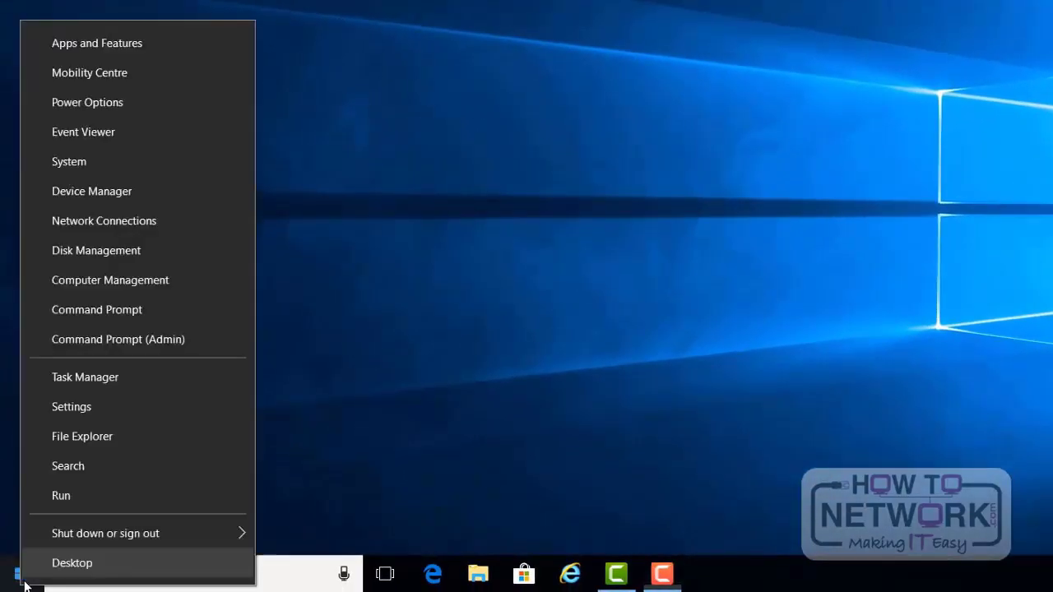
pyautogui.click(87, 417)
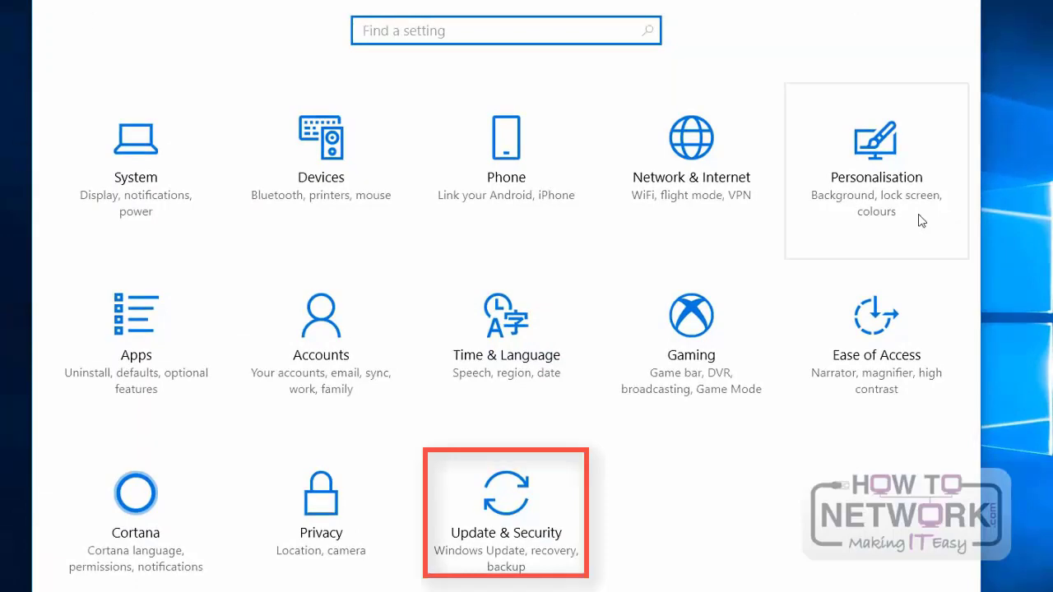
pyautogui.click(535, 556)
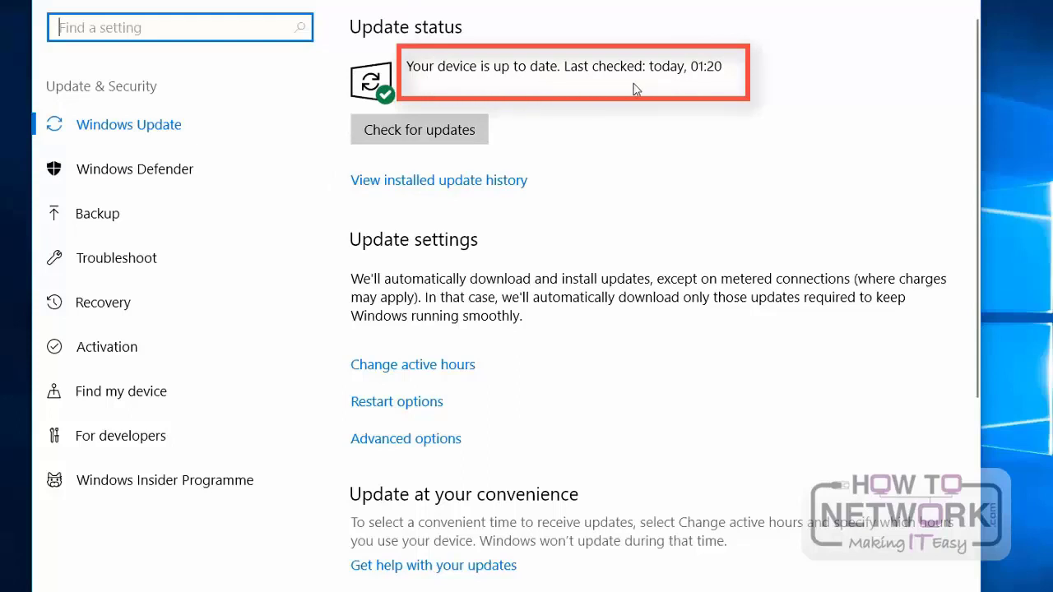
pyautogui.click(507, 184)
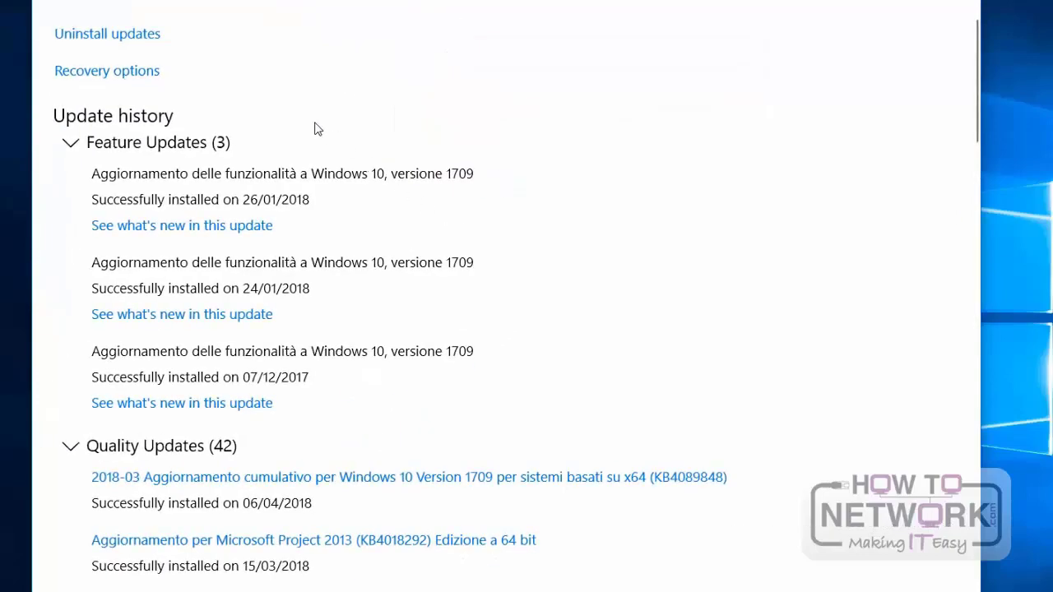
pyautogui.scroll(-3, 318, 129)
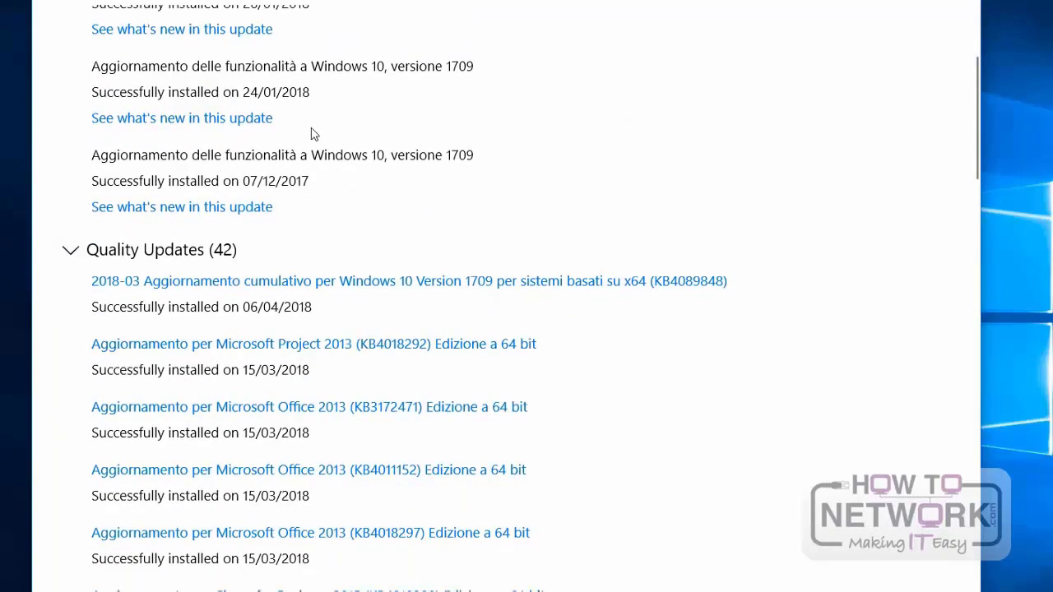
# Step: Collapse the Feature Updates and Quality Updates in the update history and review the Other Updates entries
pyautogui.scroll(-5, 313, 134)
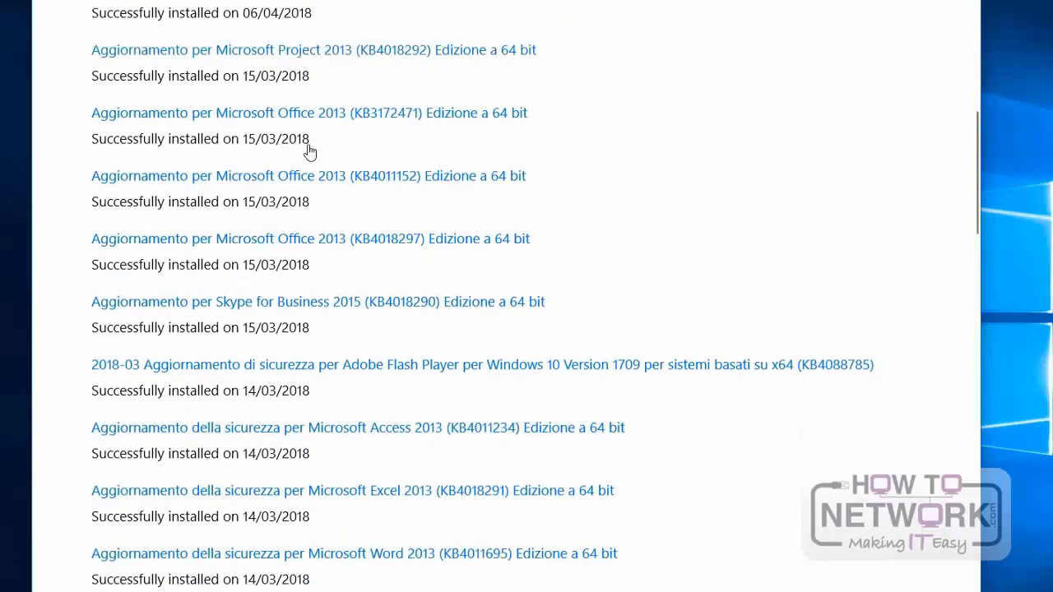
pyautogui.scroll(6, 309, 152)
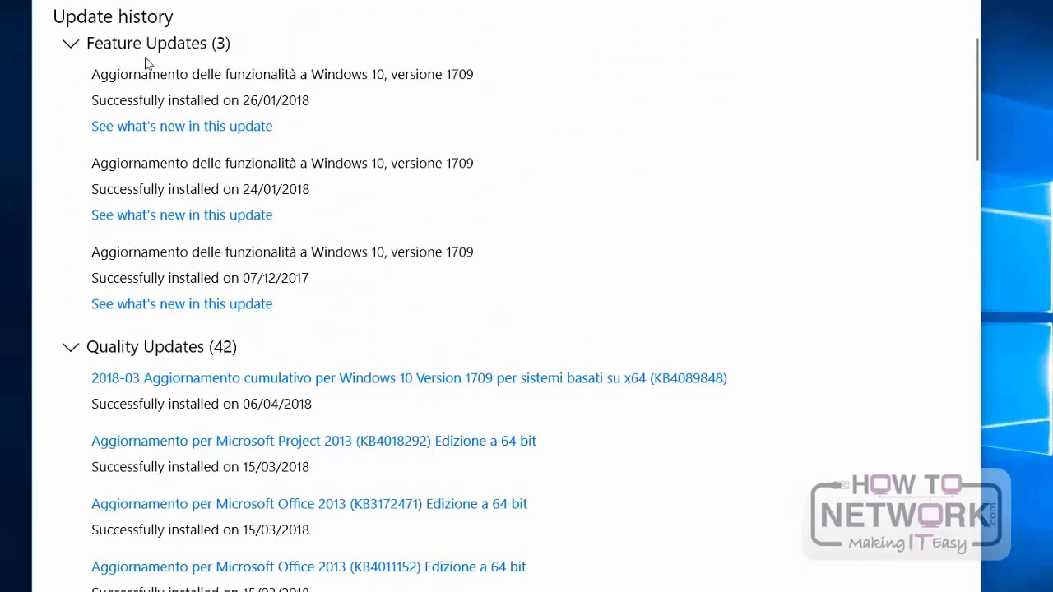
pyautogui.click(70, 44)
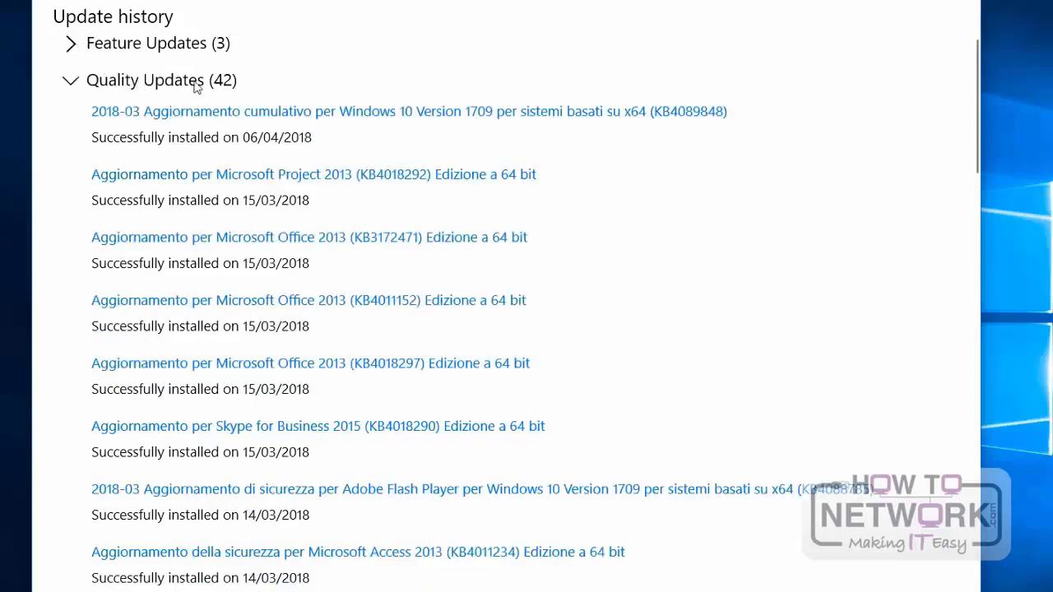
pyautogui.click(73, 82)
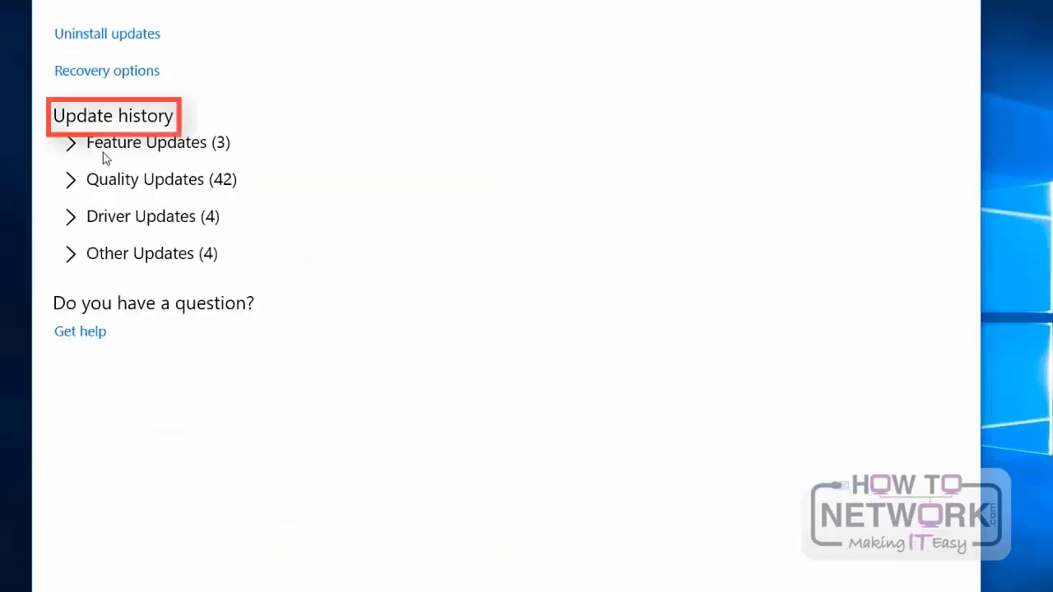
pyautogui.click(70, 255)
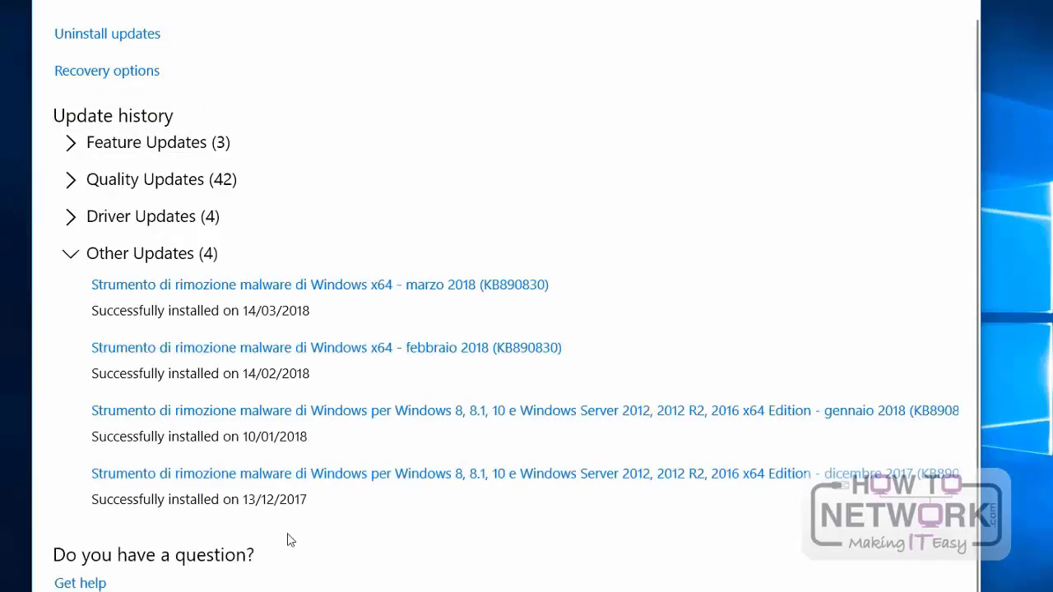
pyautogui.click(70, 255)
# Step: Expand the Feature Updates and Quality Updates again and highlight the installation date of the KB4089848 cumulative update
pyautogui.click(78, 146)
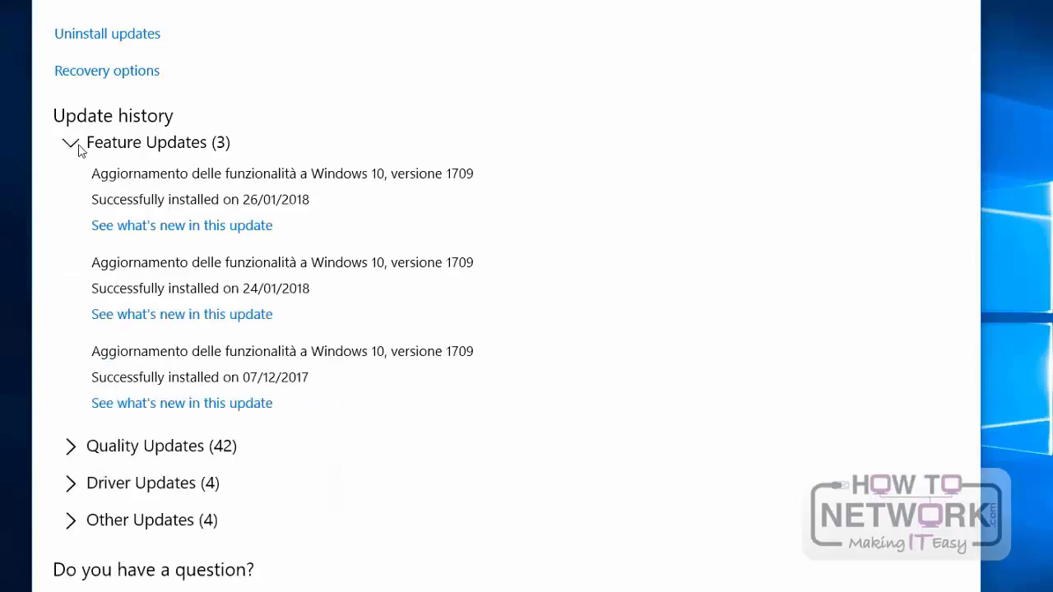
pyautogui.click(71, 448)
pyautogui.scroll(-2, 214, 404)
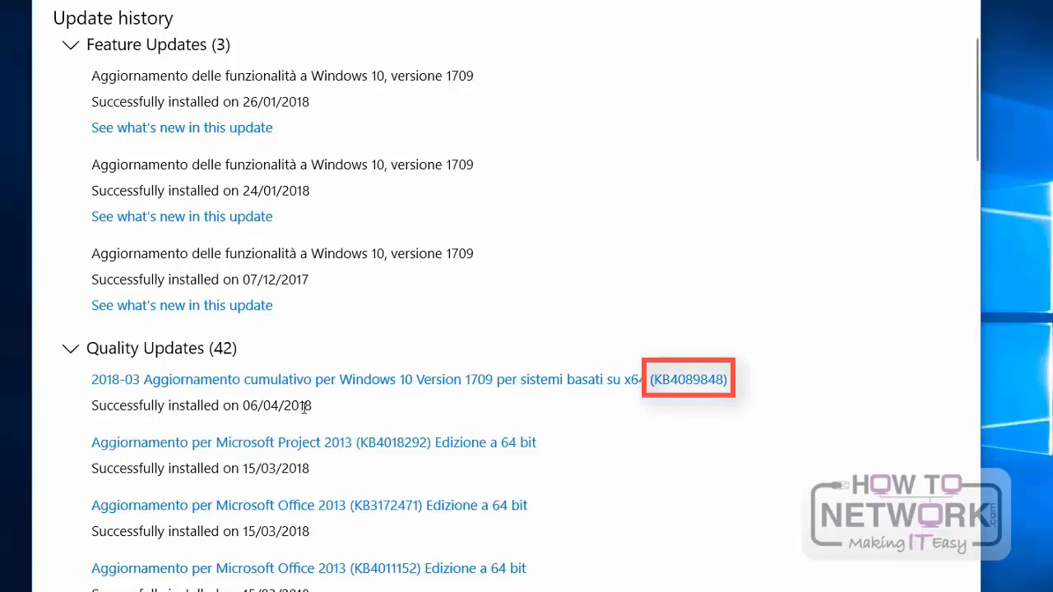
pyautogui.moveTo(311, 406); pyautogui.dragTo(88, 405)
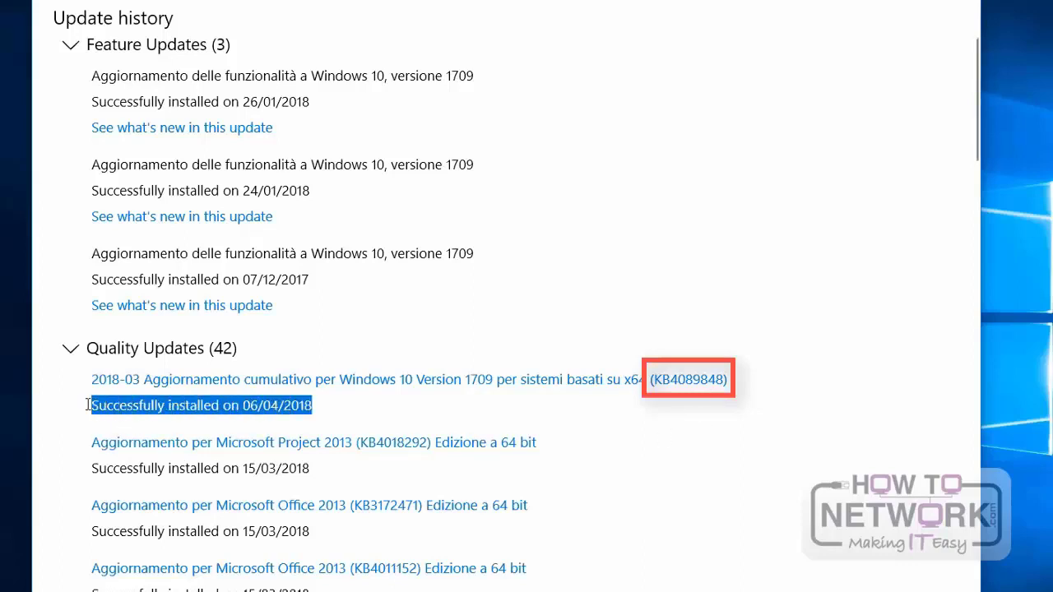
pyautogui.scroll(2, 87, 405)
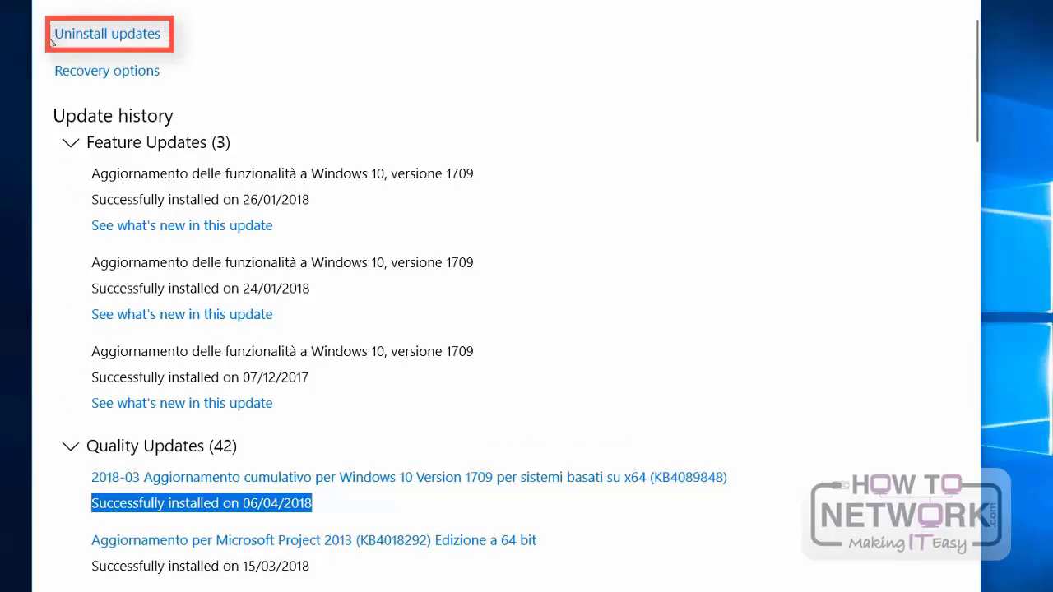
# Step: Review the list of updates that can be uninstalled and the recovery options, and return to the Windows Update page
pyautogui.click(106, 35)
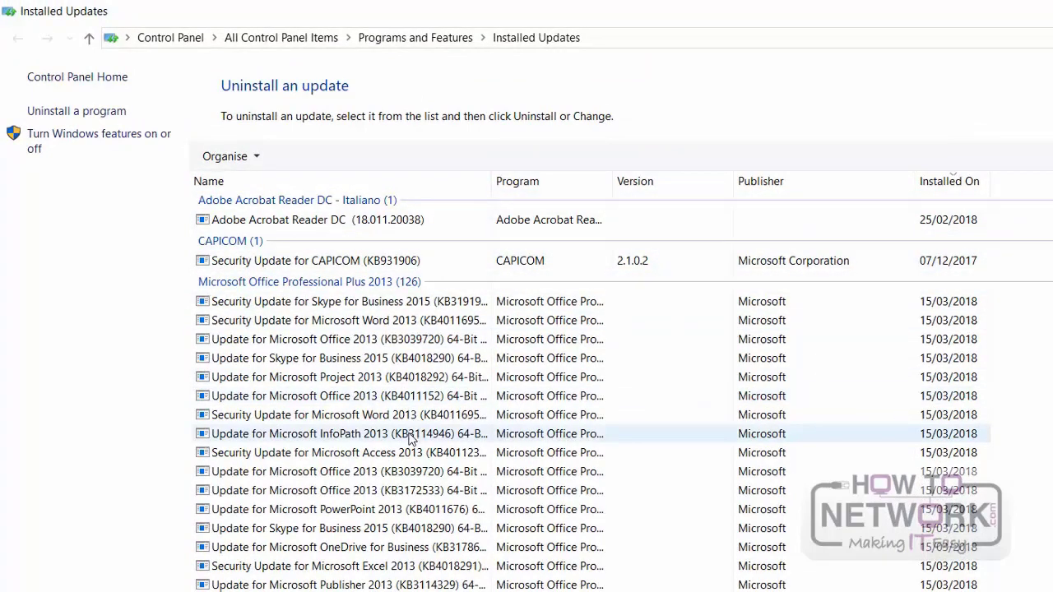
pyautogui.scroll(-4, 414, 461)
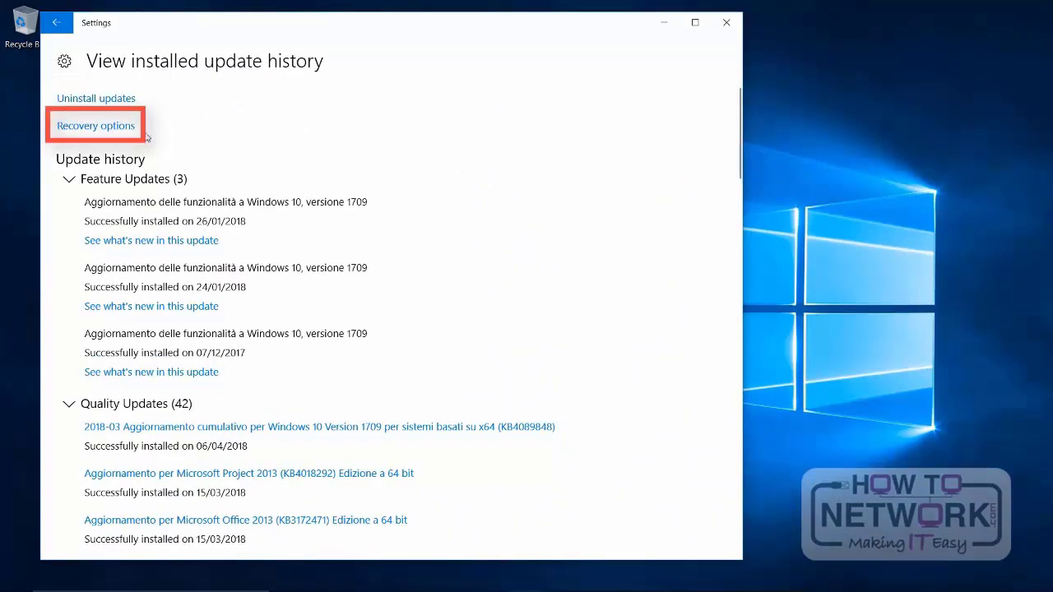
pyautogui.click(107, 132)
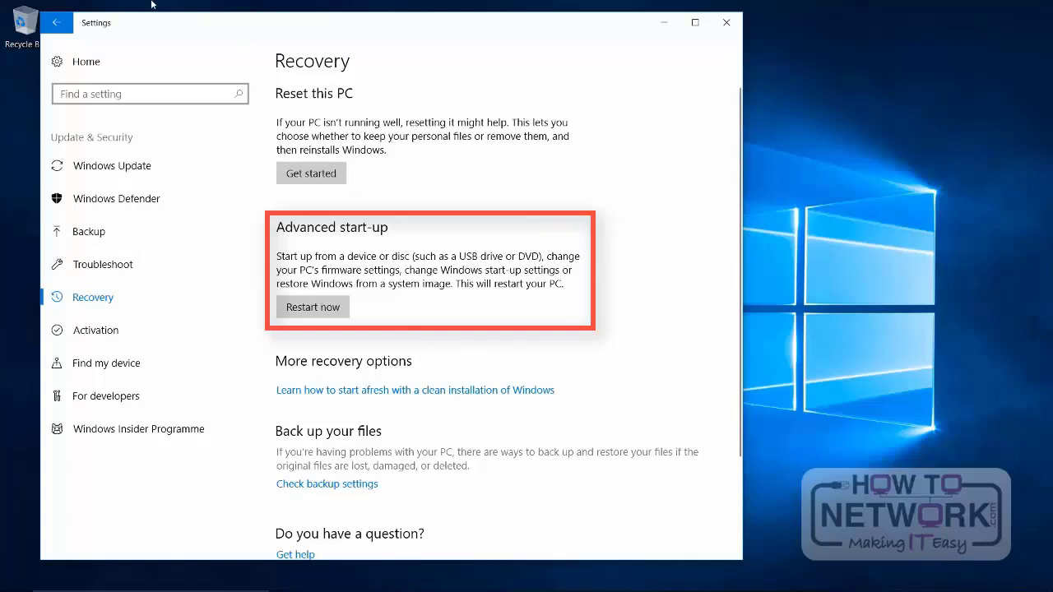
pyautogui.click(55, 25)
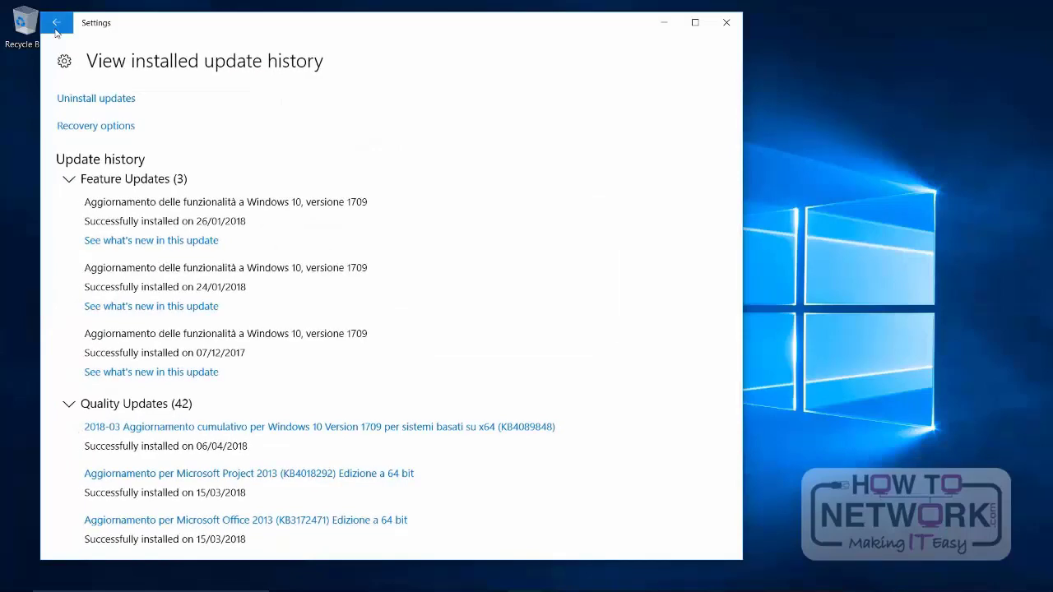
pyautogui.click(55, 31)
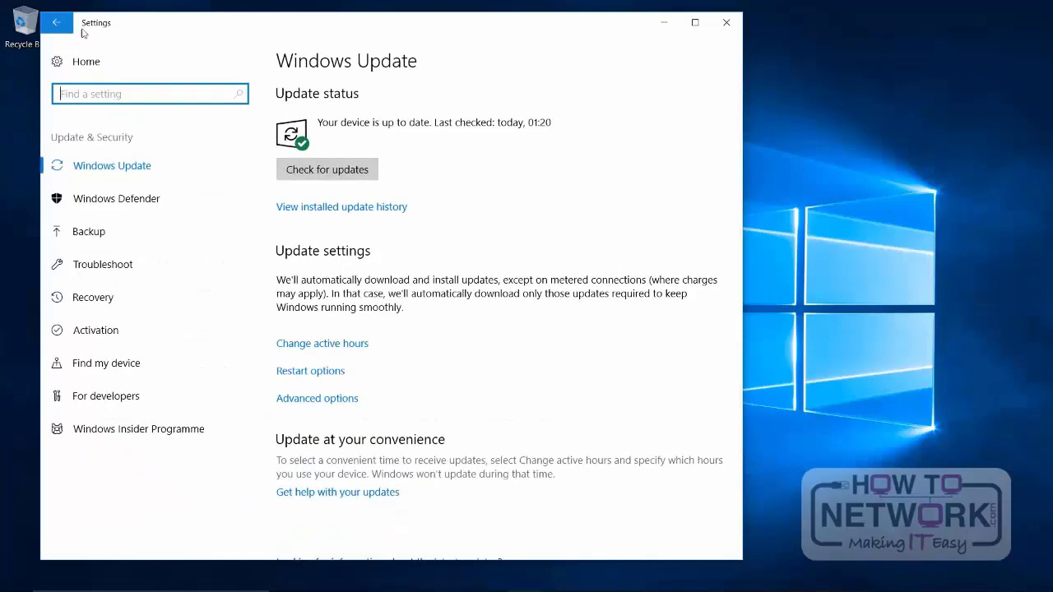
# Step: Examine the active hours setting and its selectable start times, and leave it without saving
pyautogui.click(315, 346)
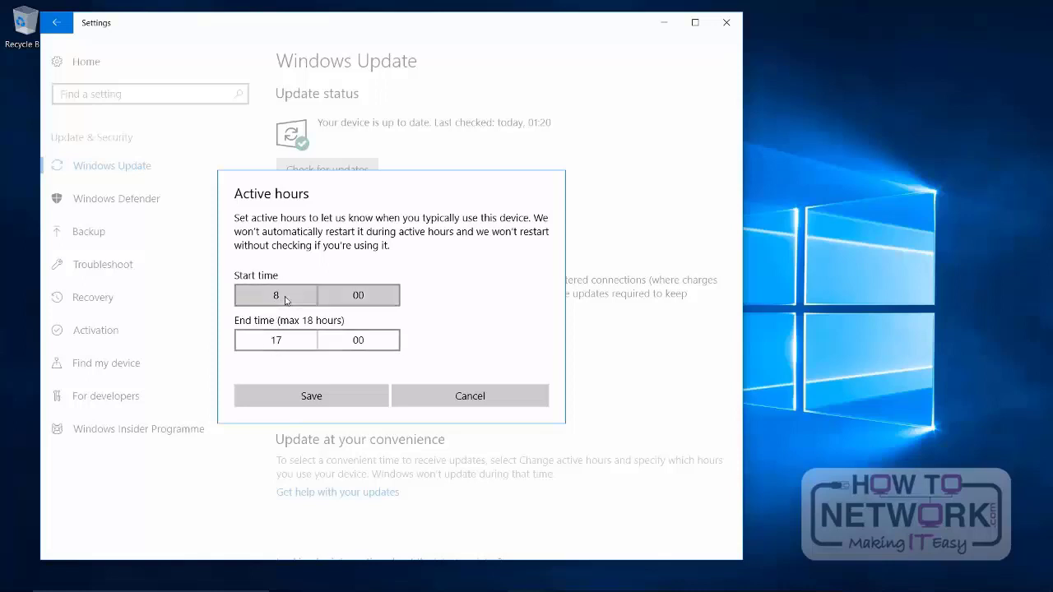
pyautogui.click(284, 298)
pyautogui.scroll(-6, 294, 292)
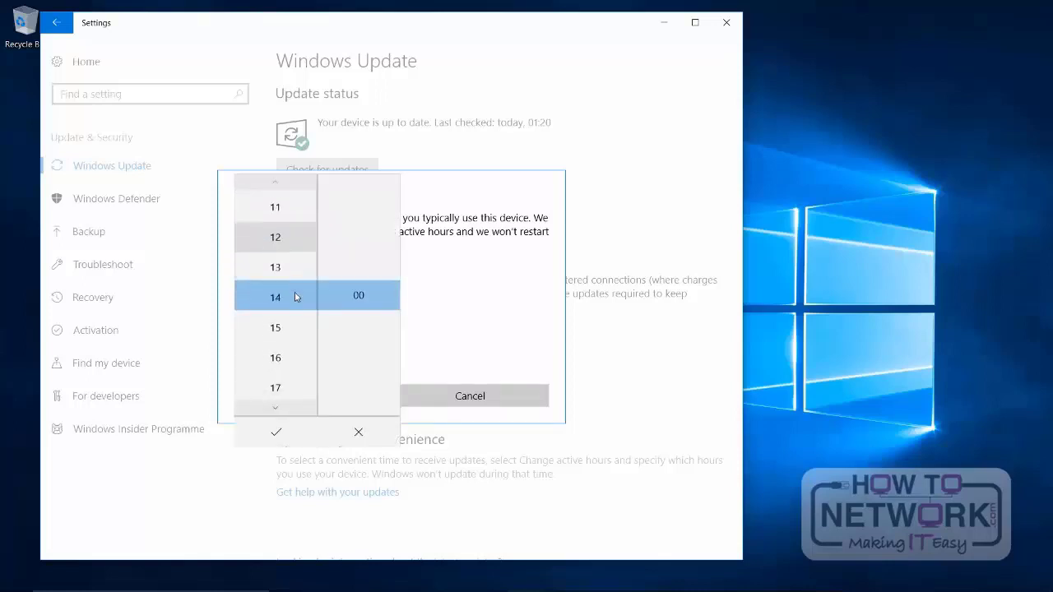
pyautogui.scroll(-8, 297, 366)
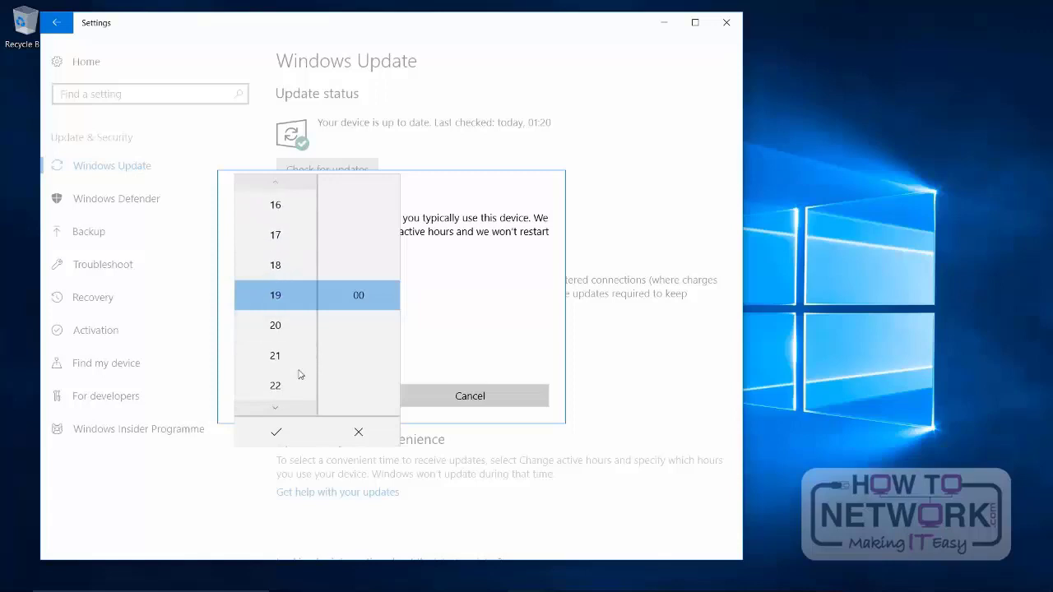
pyautogui.click(358, 432)
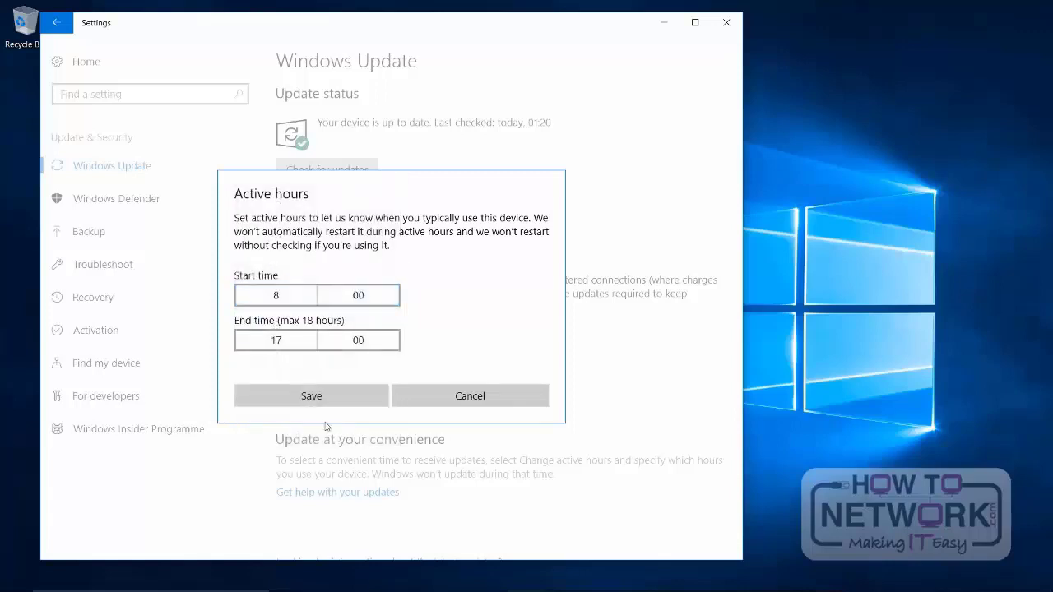
pyautogui.click(458, 396)
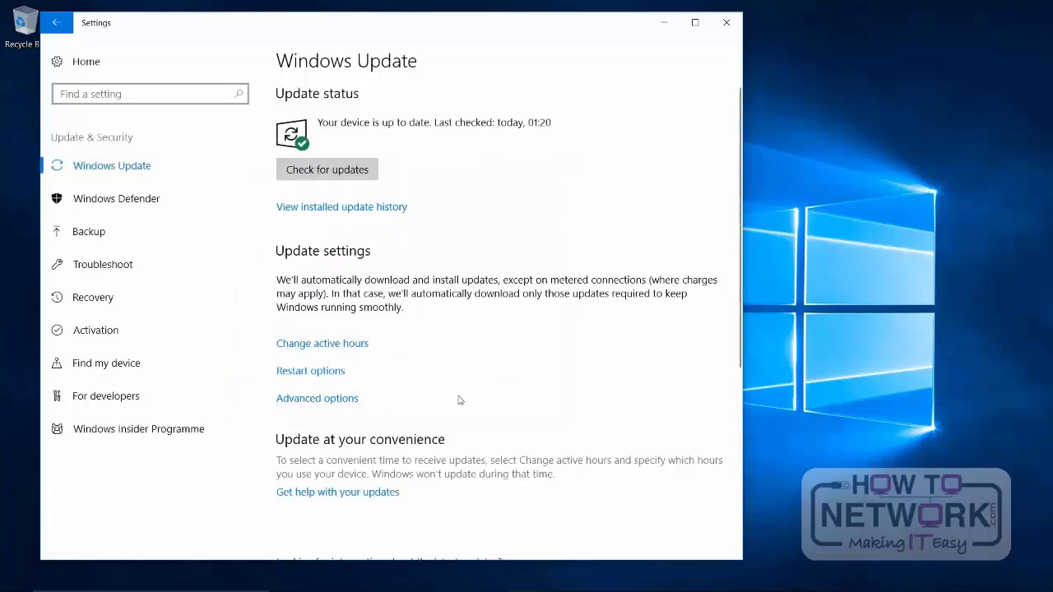
# Step: Review the advanced update options with their general privacy settings and the restart options, and return to the Windows Update page
pyautogui.click(326, 403)
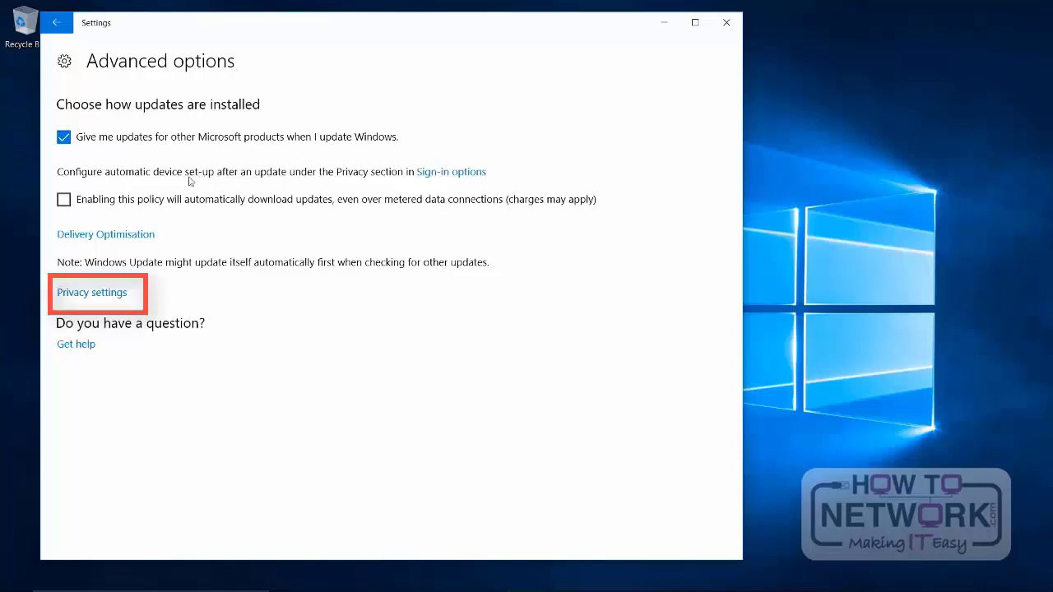
pyautogui.click(119, 302)
pyautogui.click(113, 294)
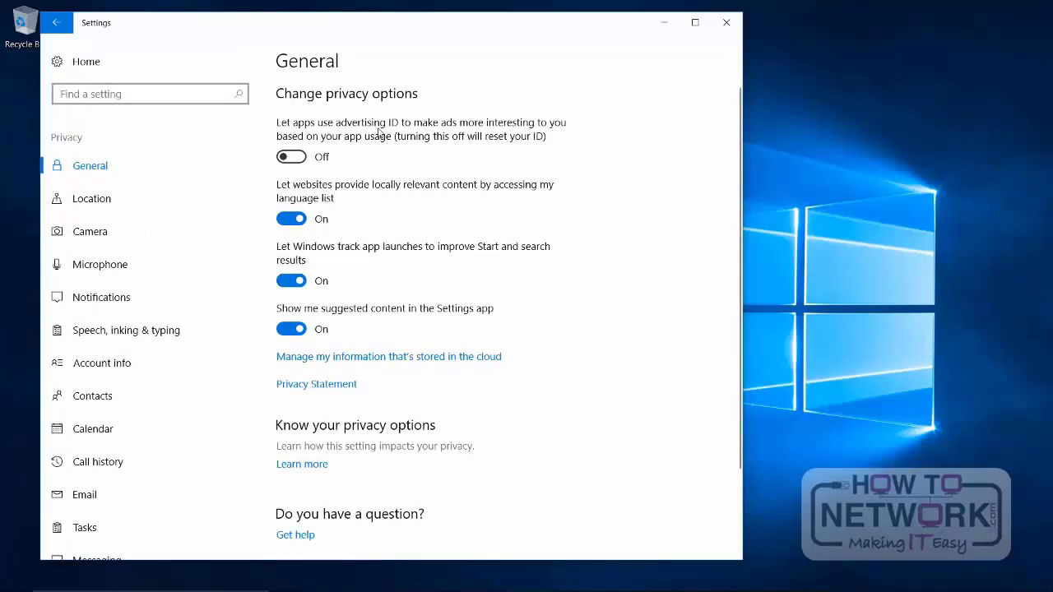
pyautogui.scroll(-3, 378, 132)
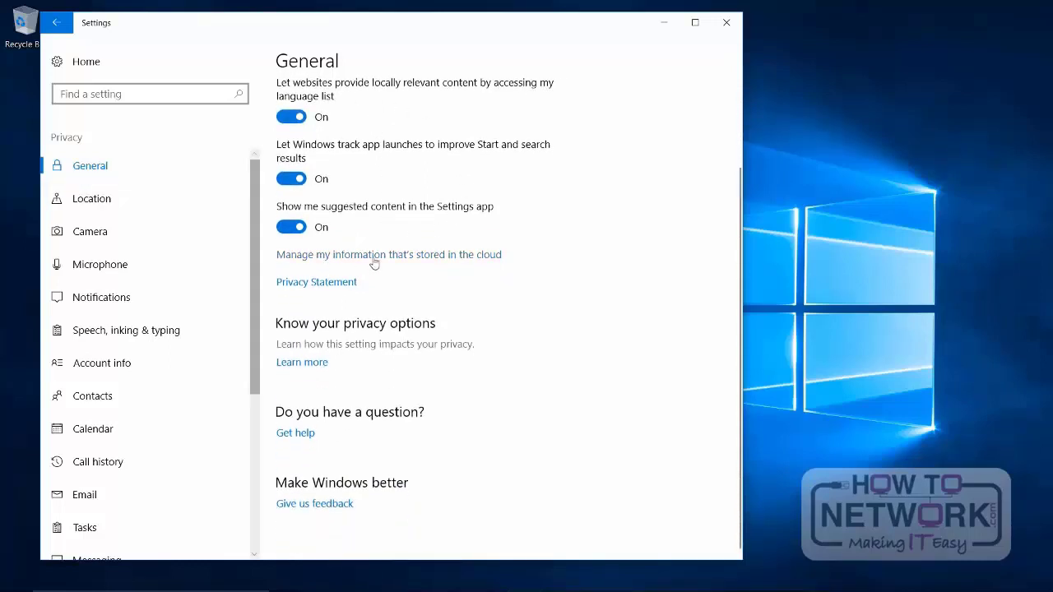
pyautogui.scroll(3, 443, 217)
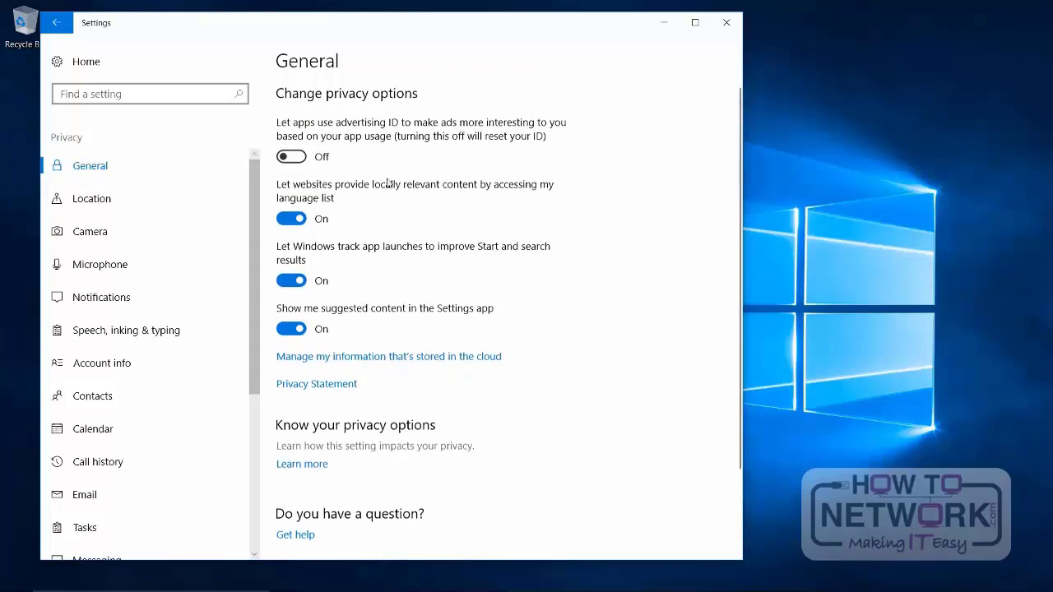
pyautogui.click(56, 22)
pyautogui.click(59, 23)
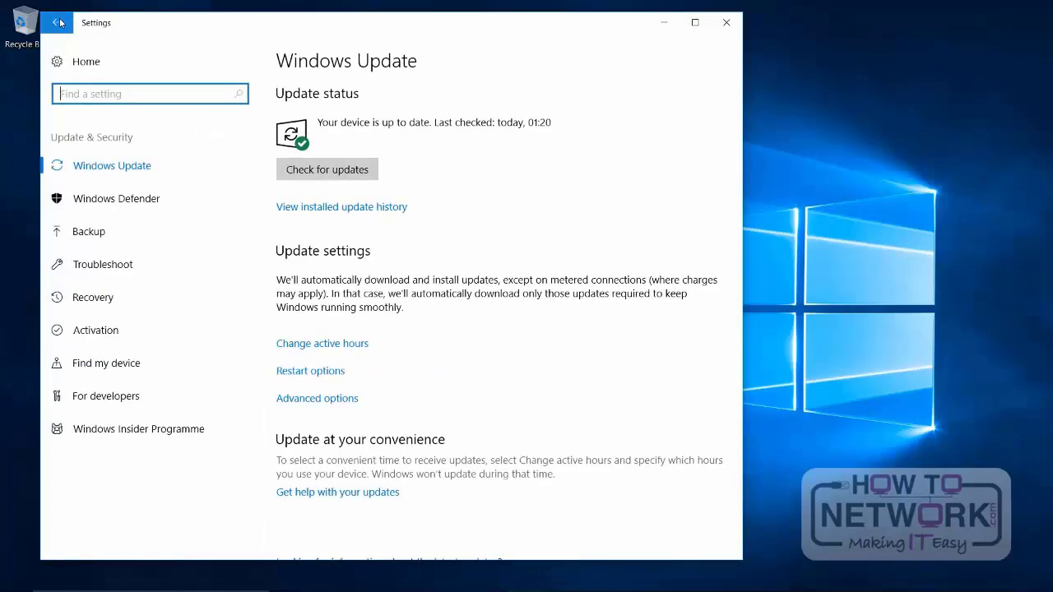
pyautogui.click(311, 371)
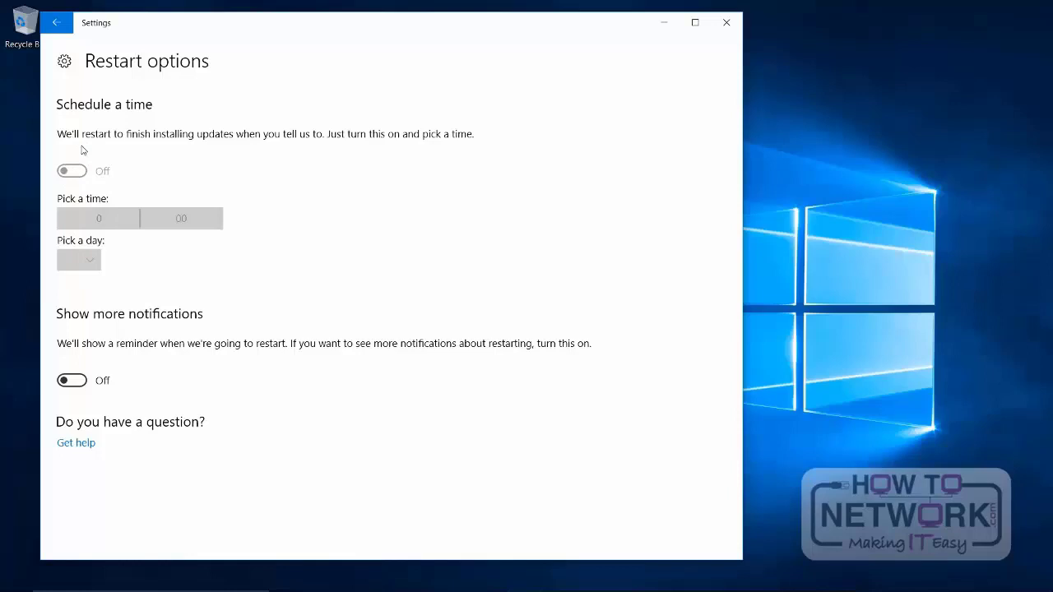
pyautogui.click(54, 25)
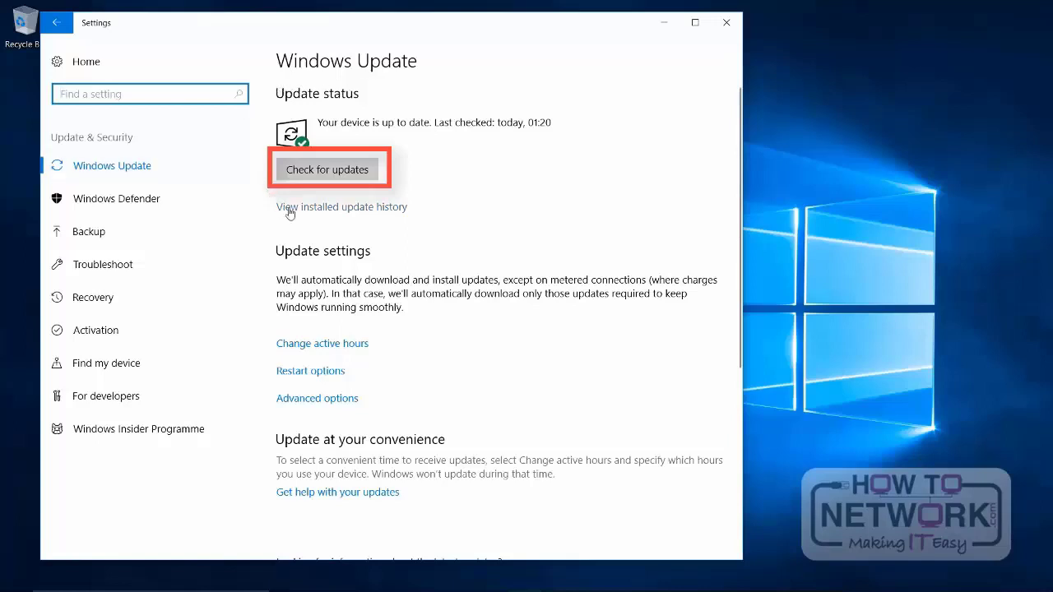
# Step: Check for new Windows updates and look through the list of available updates
pyautogui.click(346, 173)
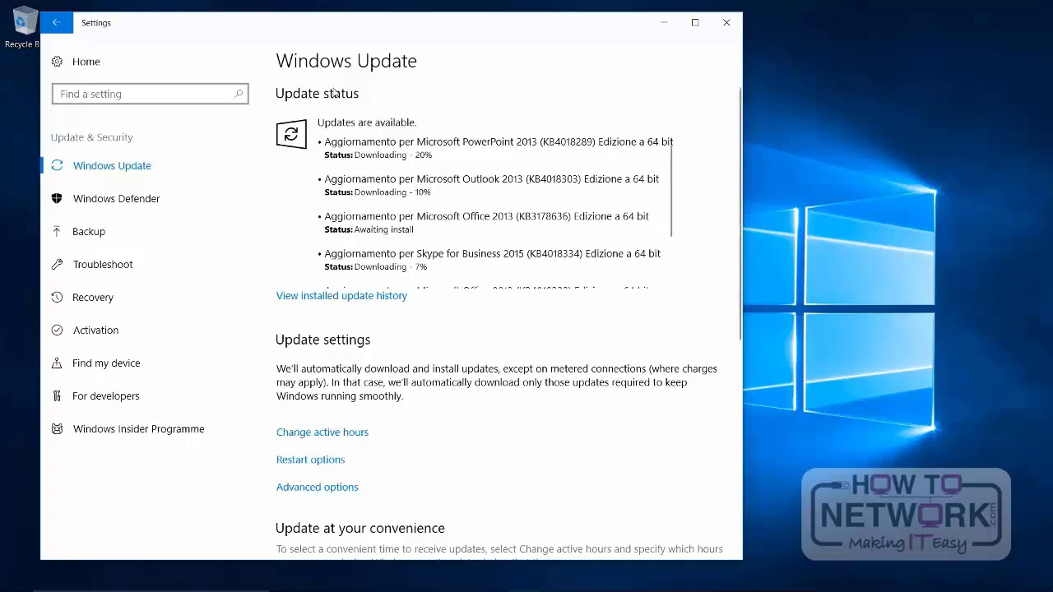
pyautogui.scroll(-2, 475, 201)
pyautogui.scroll(-2, 366, 181)
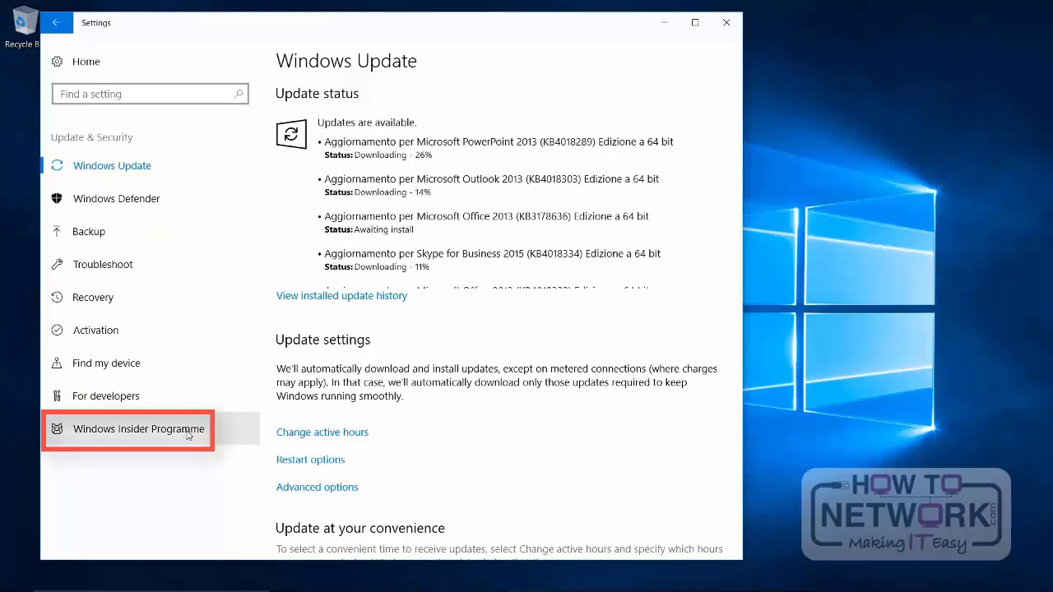
# Step: Start registering for the Windows Insider Programme, look through the Windows Insider website, and close the Settings
pyautogui.click(188, 436)
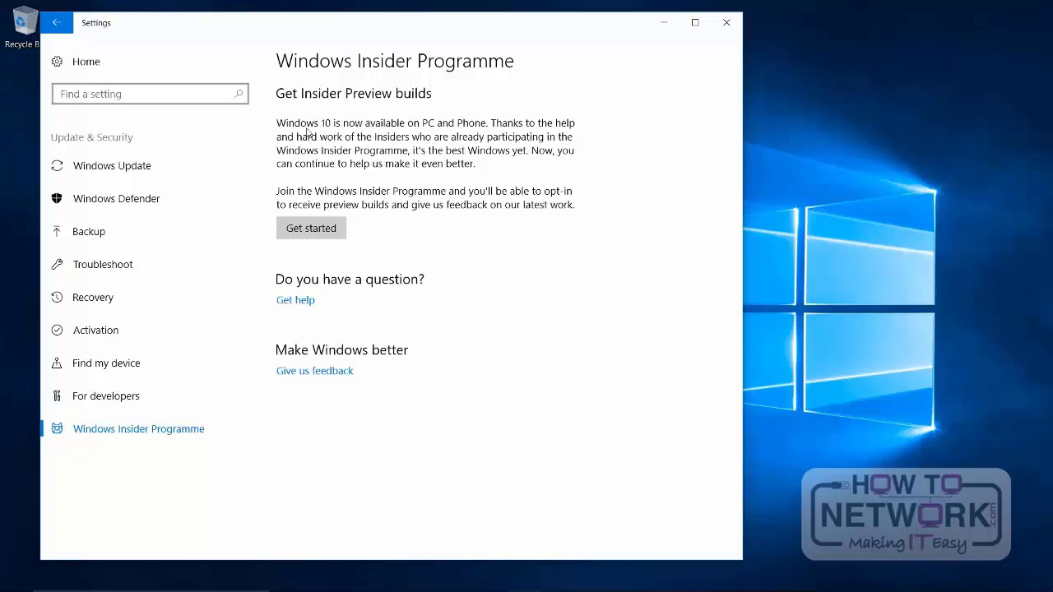
pyautogui.click(310, 230)
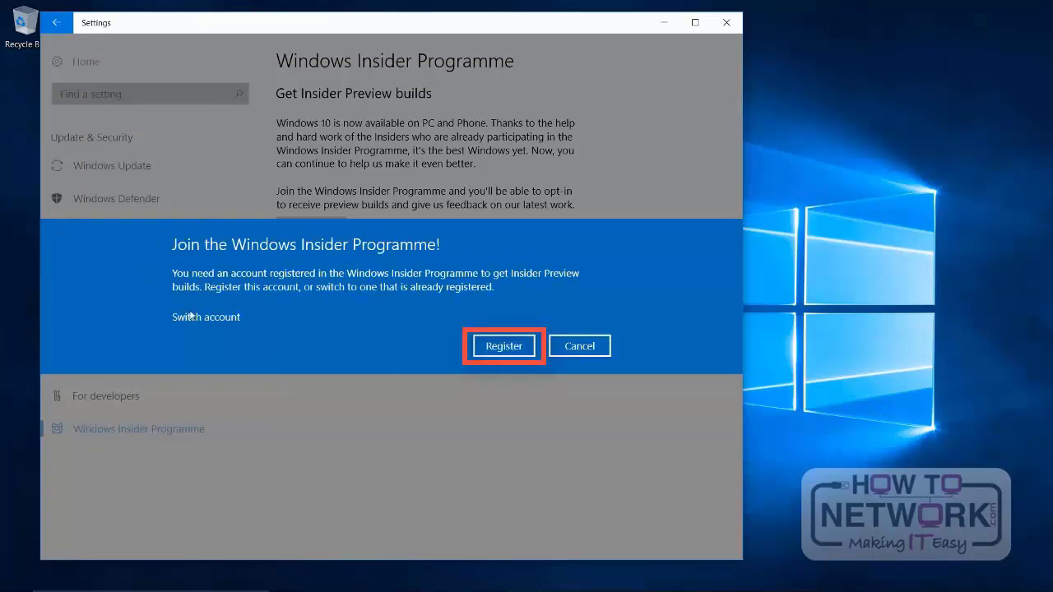
pyautogui.click(505, 347)
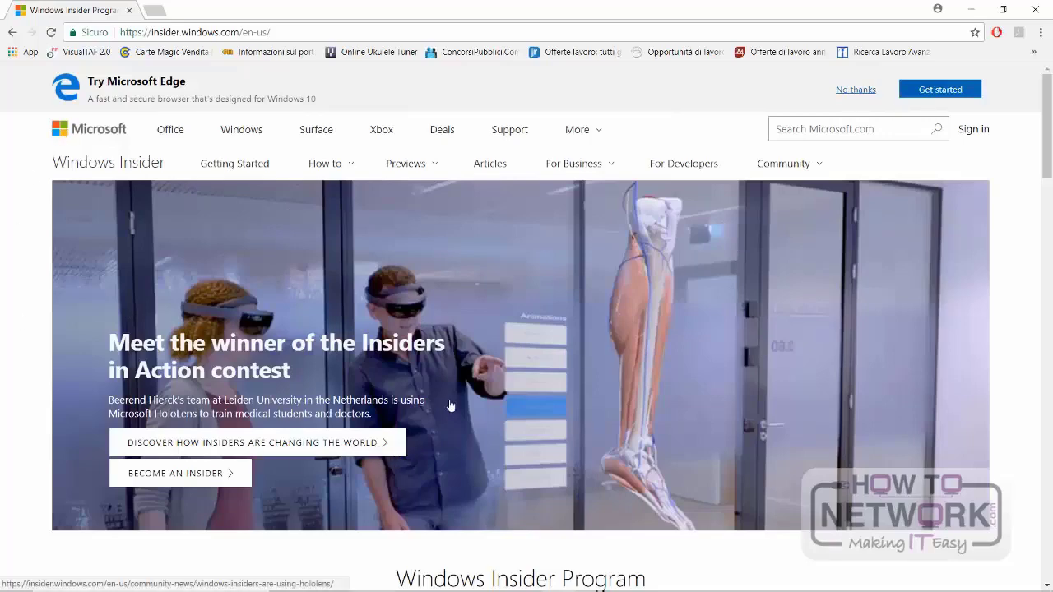
pyautogui.scroll(-1, 464, 386)
pyautogui.scroll(-3, 465, 386)
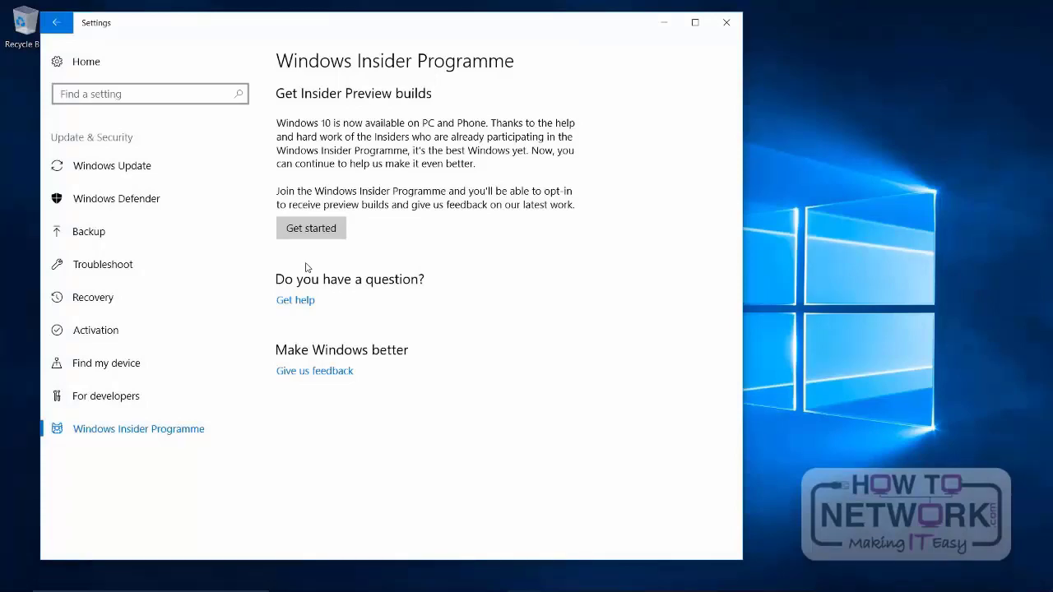
pyautogui.click(726, 23)
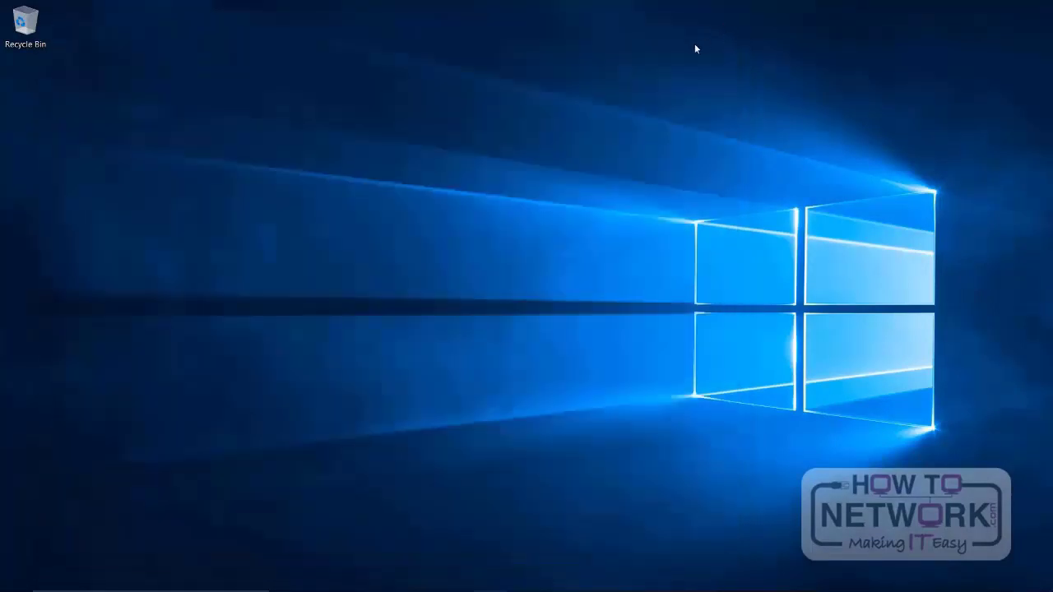